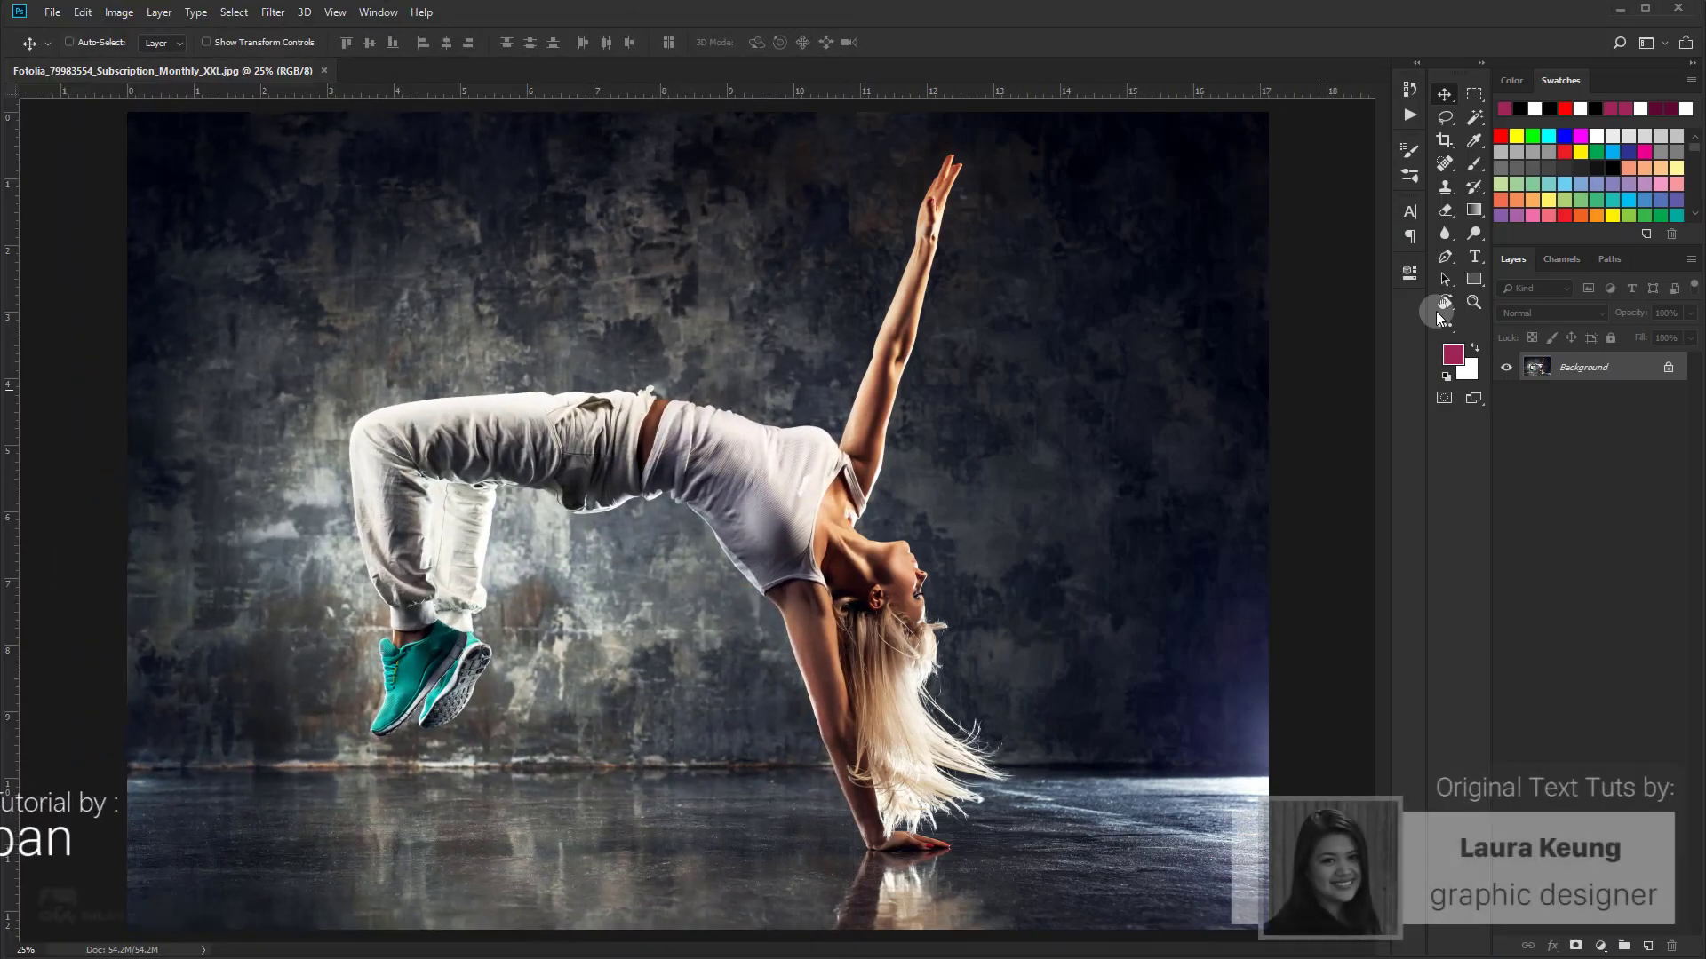
Step: Bring up the New Document dialog for a blank file using Ctrl+N
click(54, 12)
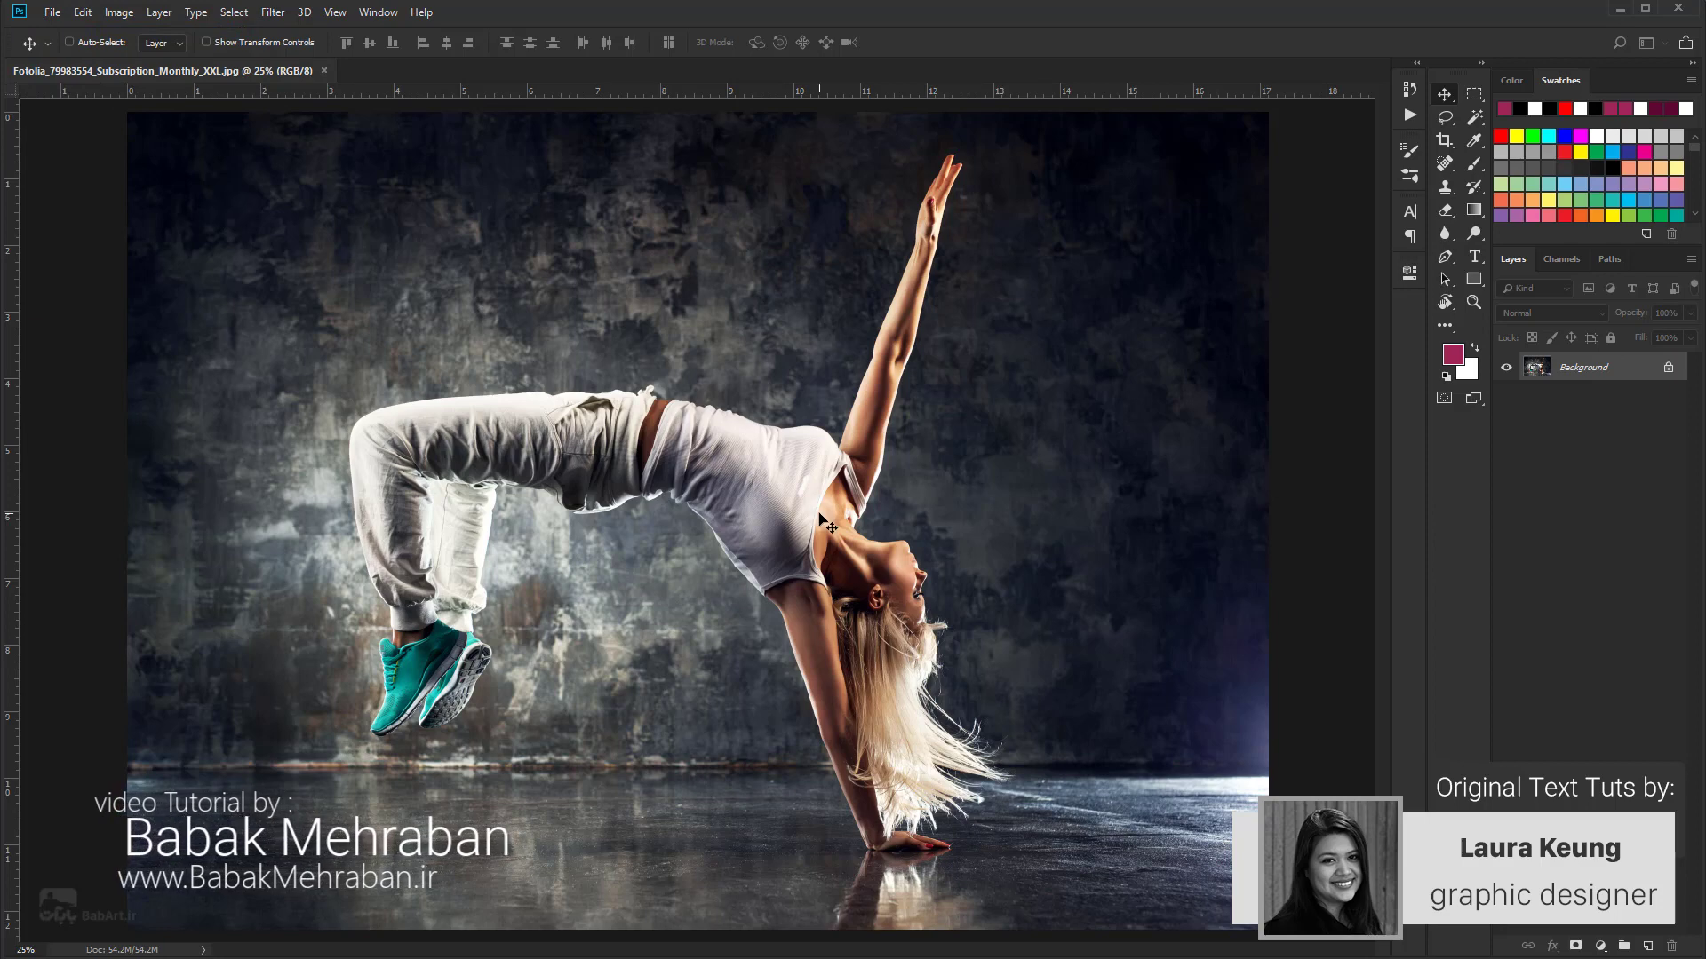
key(ctrl+n)
Step: Create a blank portrait document 1270 × 1600 px at 72 ppi
double_click(1110, 405)
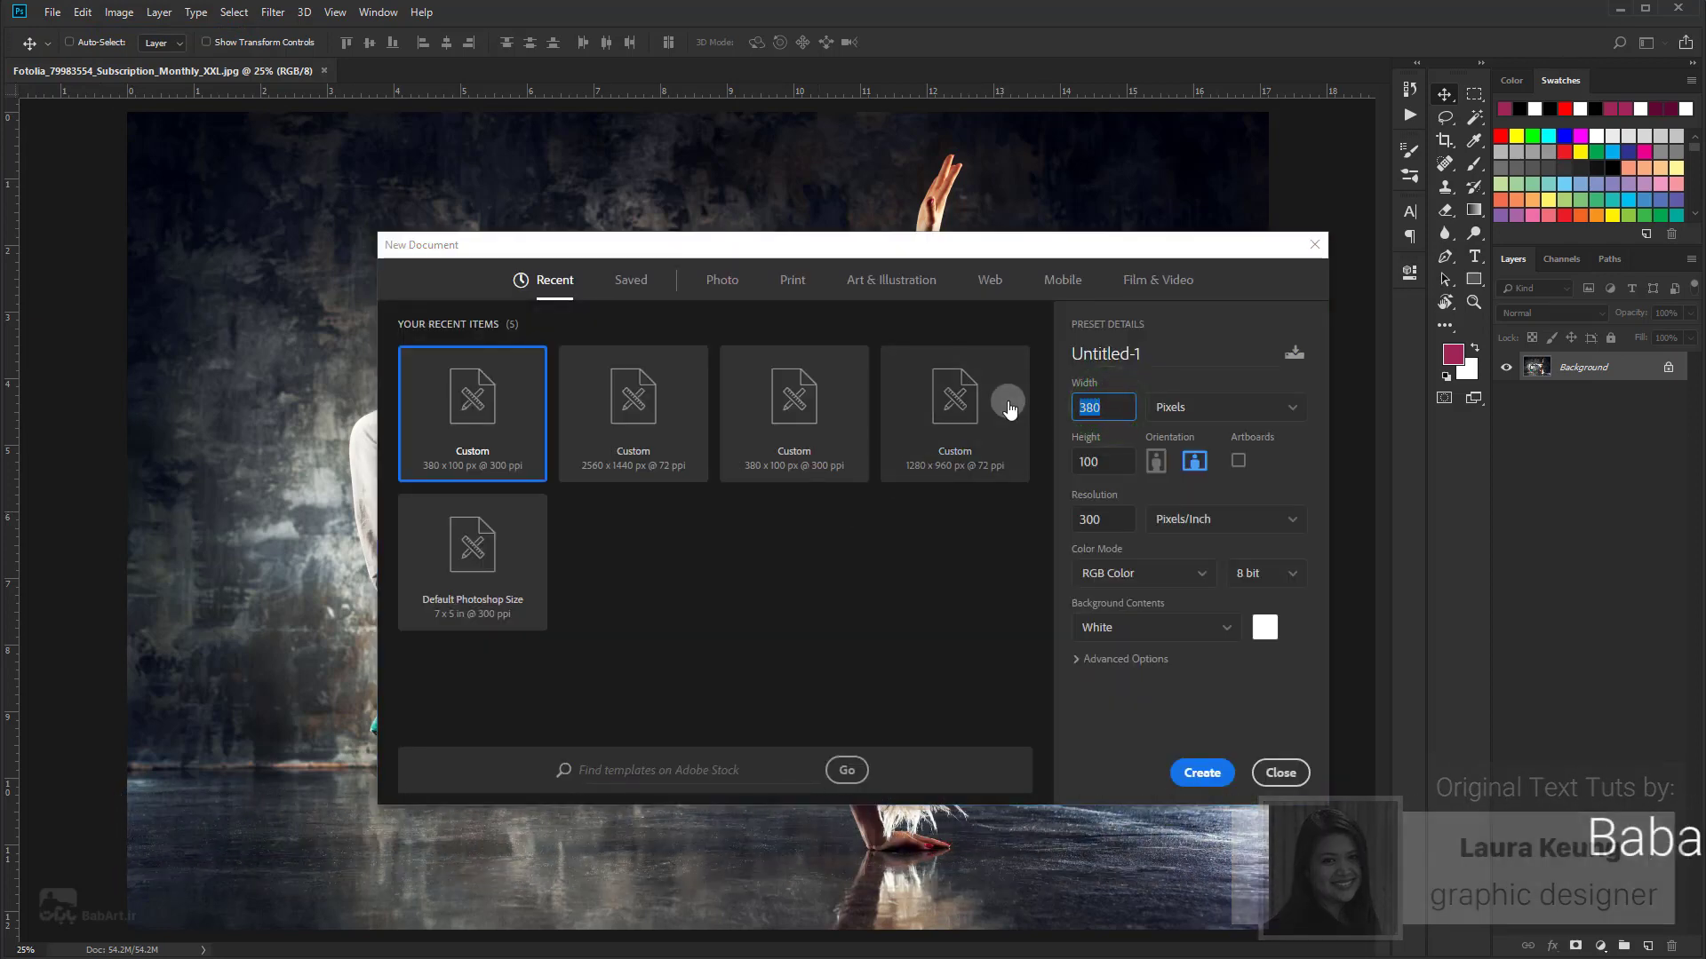
text(1270)
key(Tab)
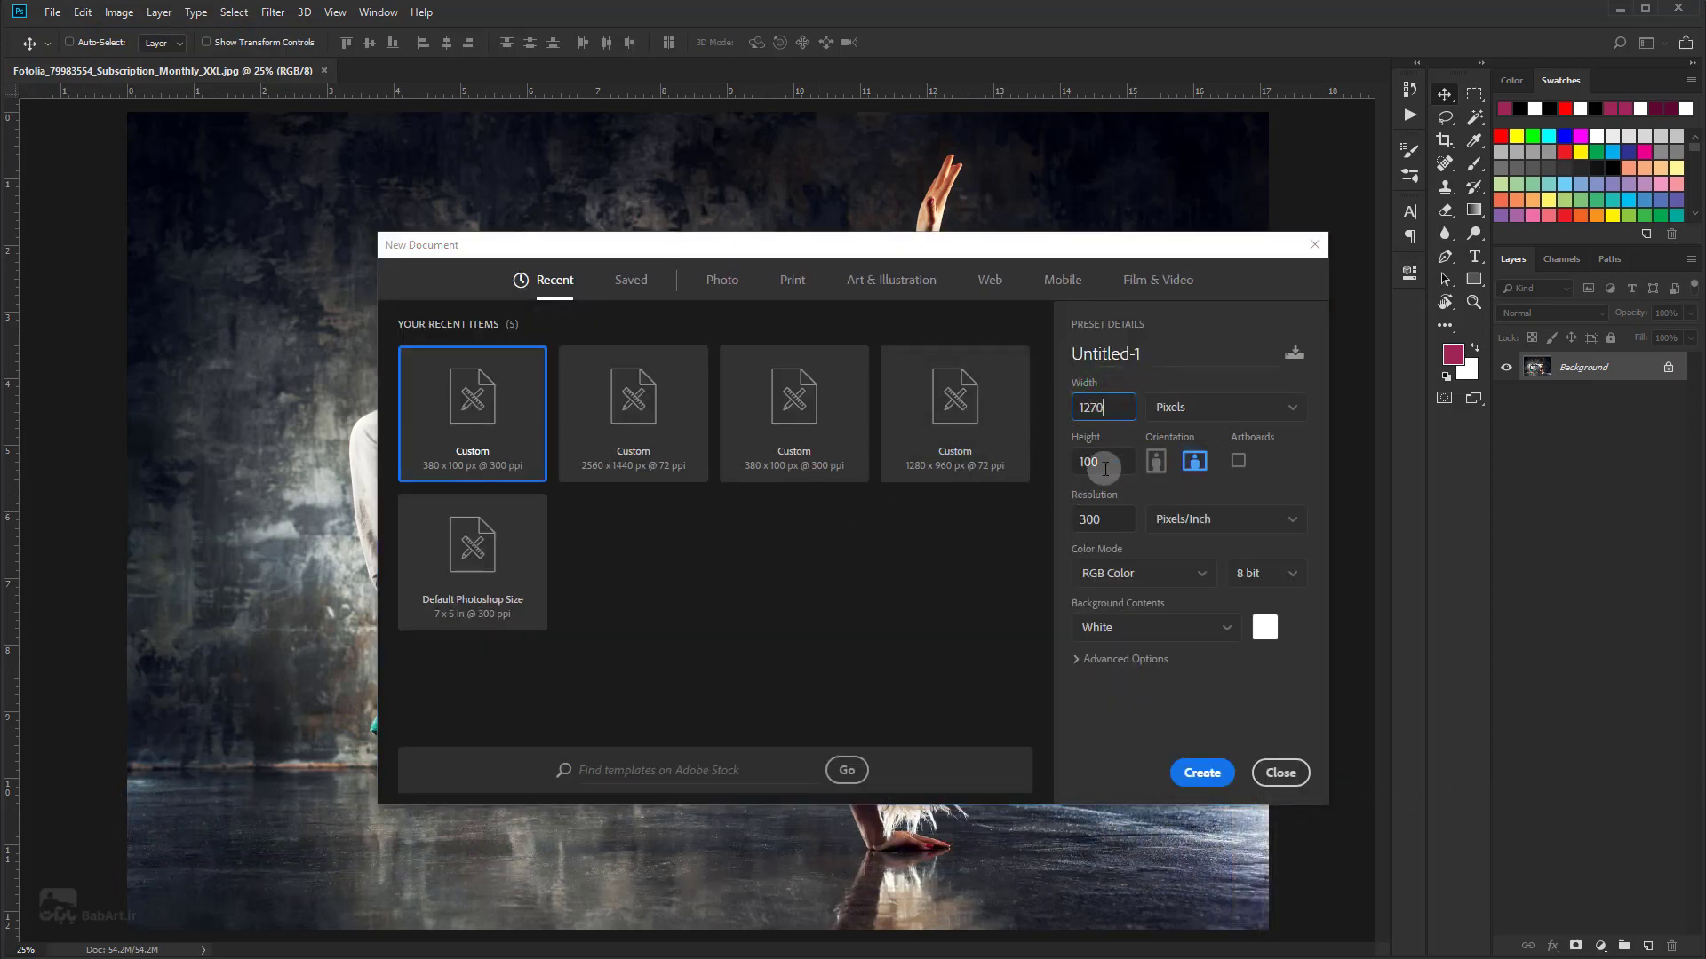
text(1600)
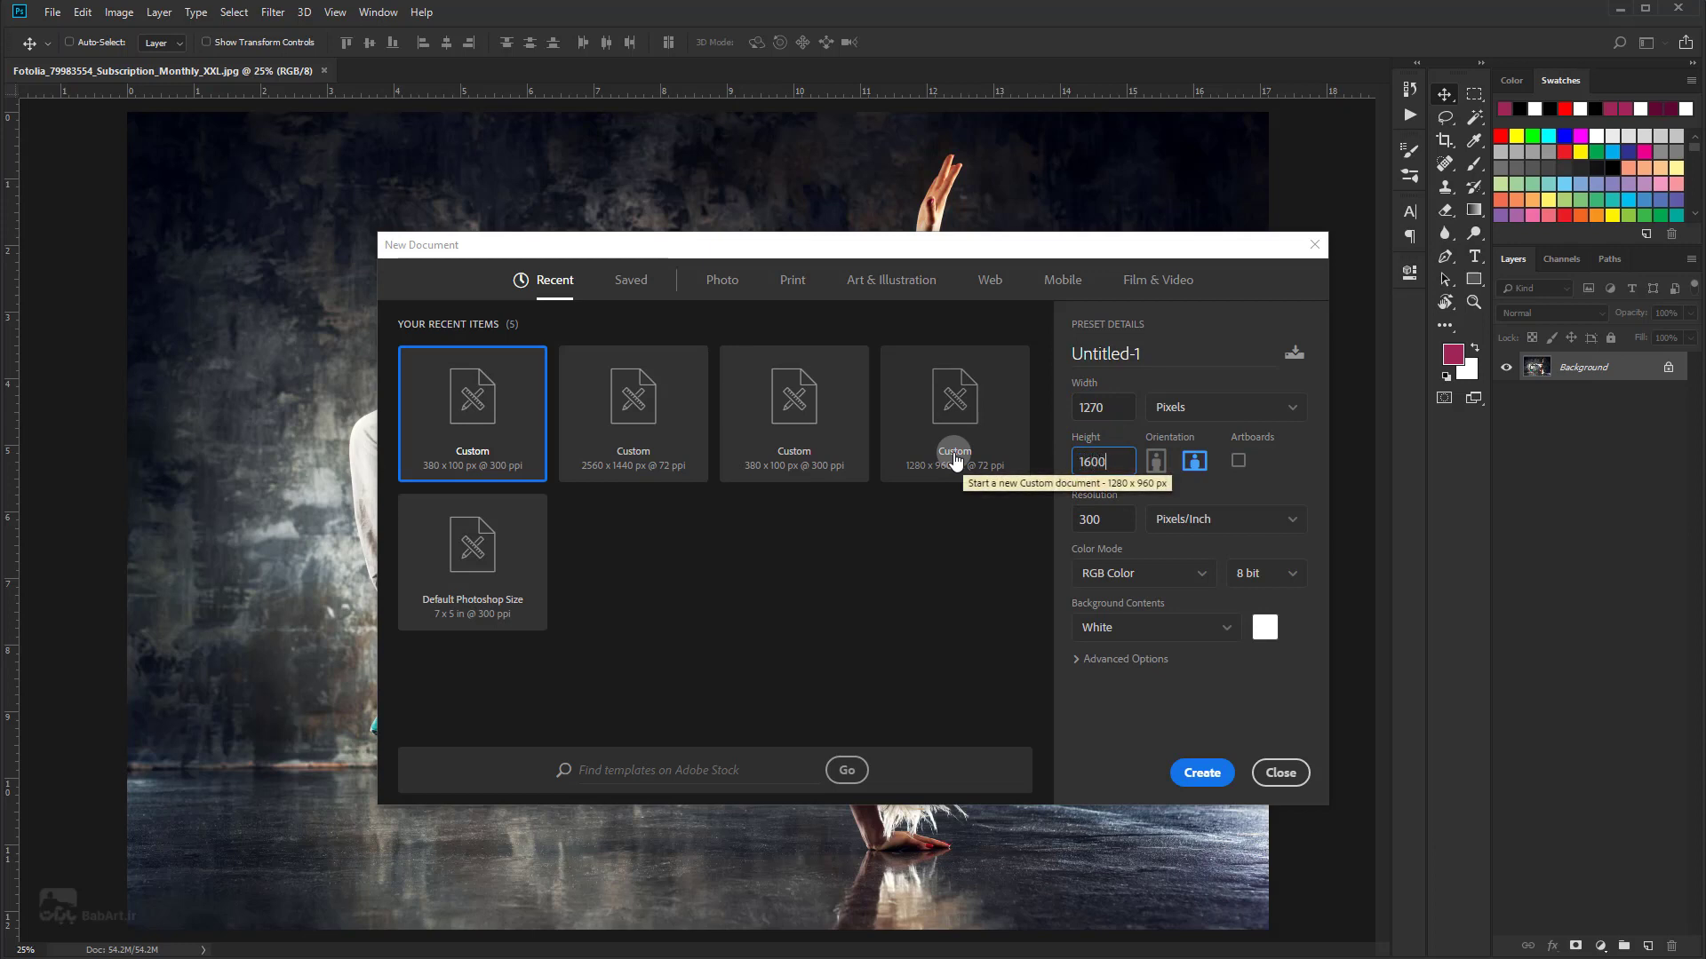
double_click(1115, 523)
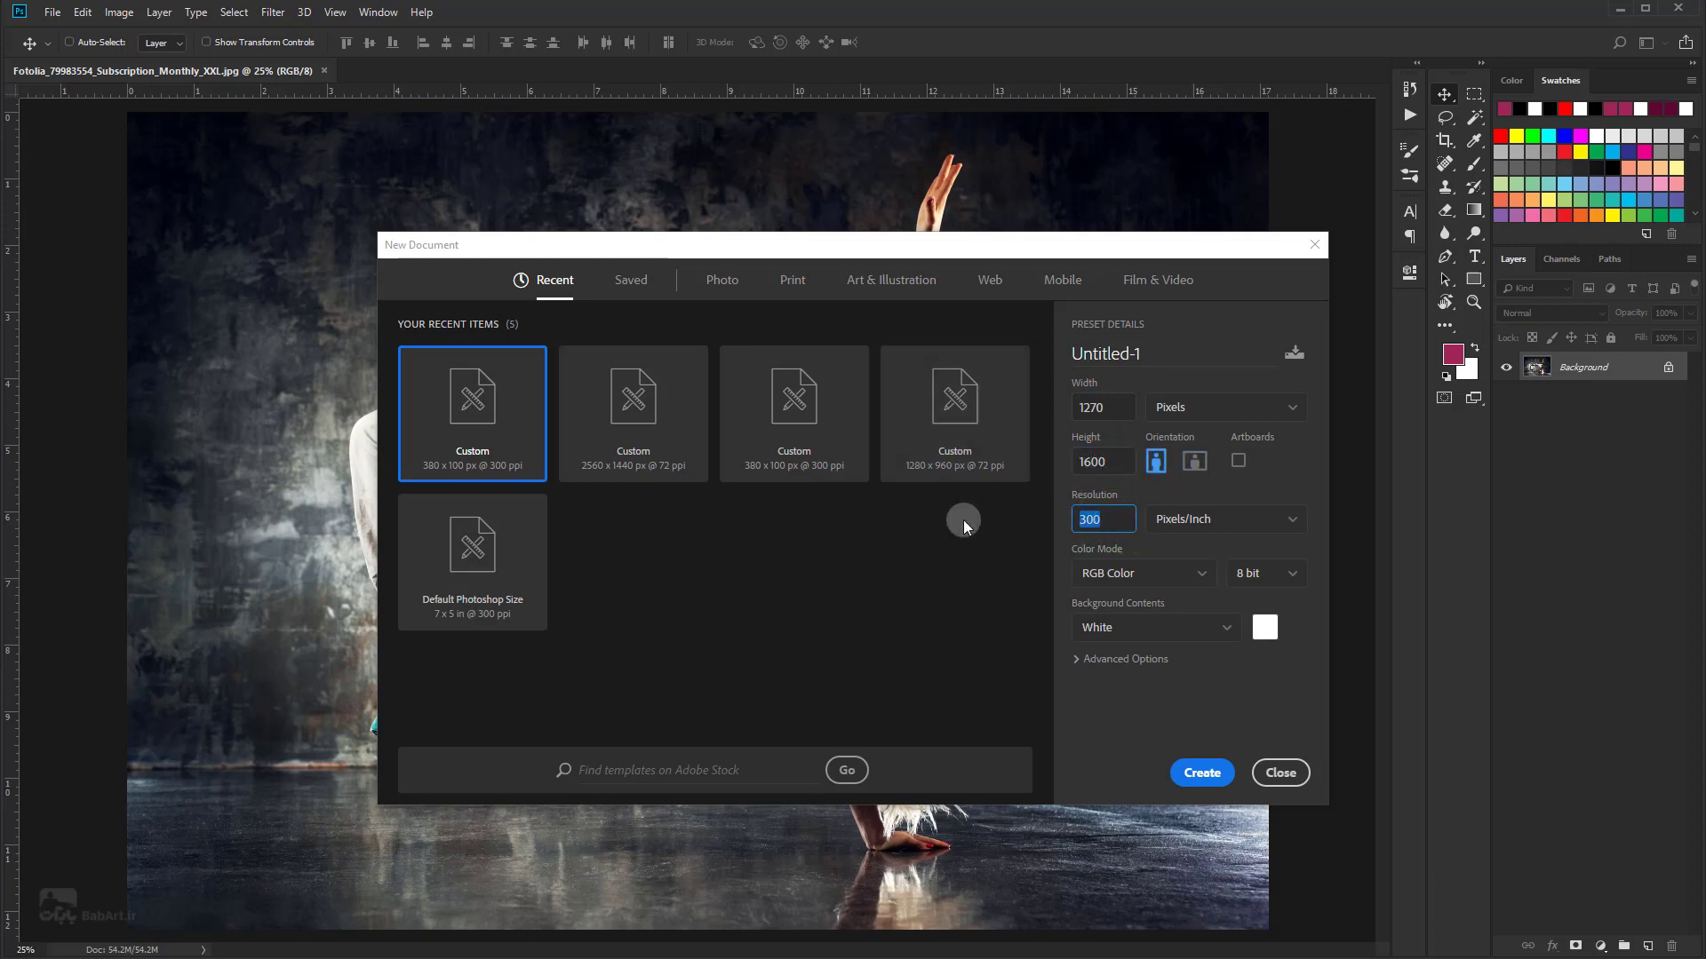
text(72)
click(1202, 773)
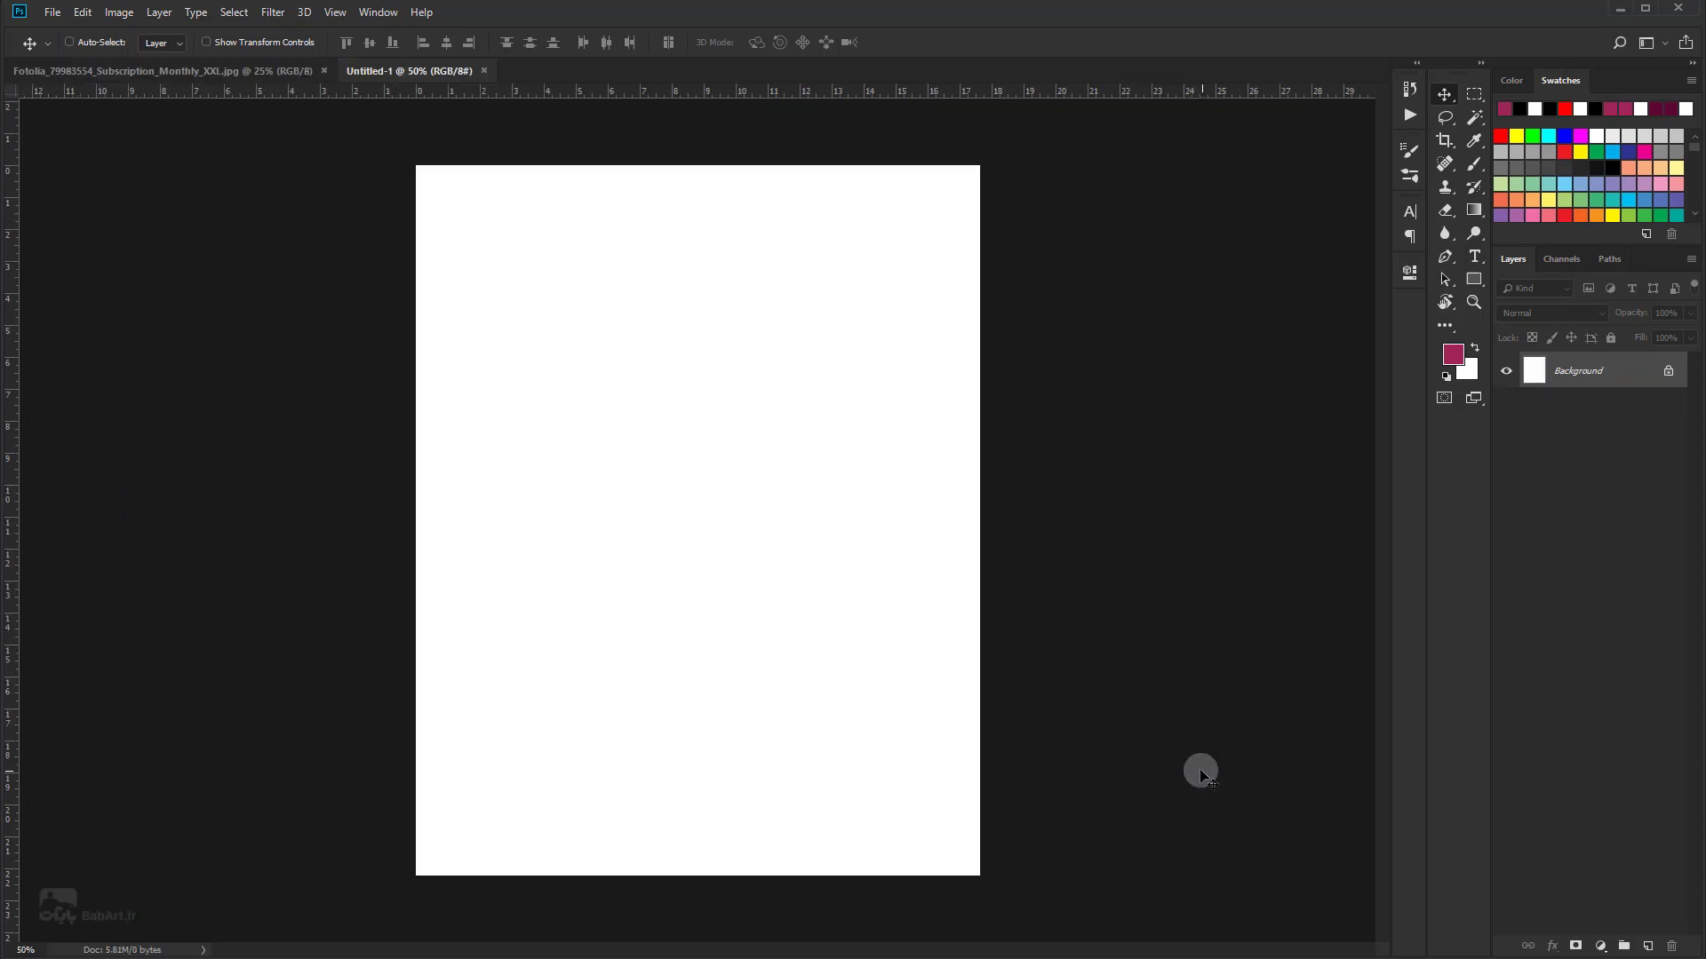
Step: Add a Solid Color fill layer set to pure black (#000000) over the canvas
click(1601, 947)
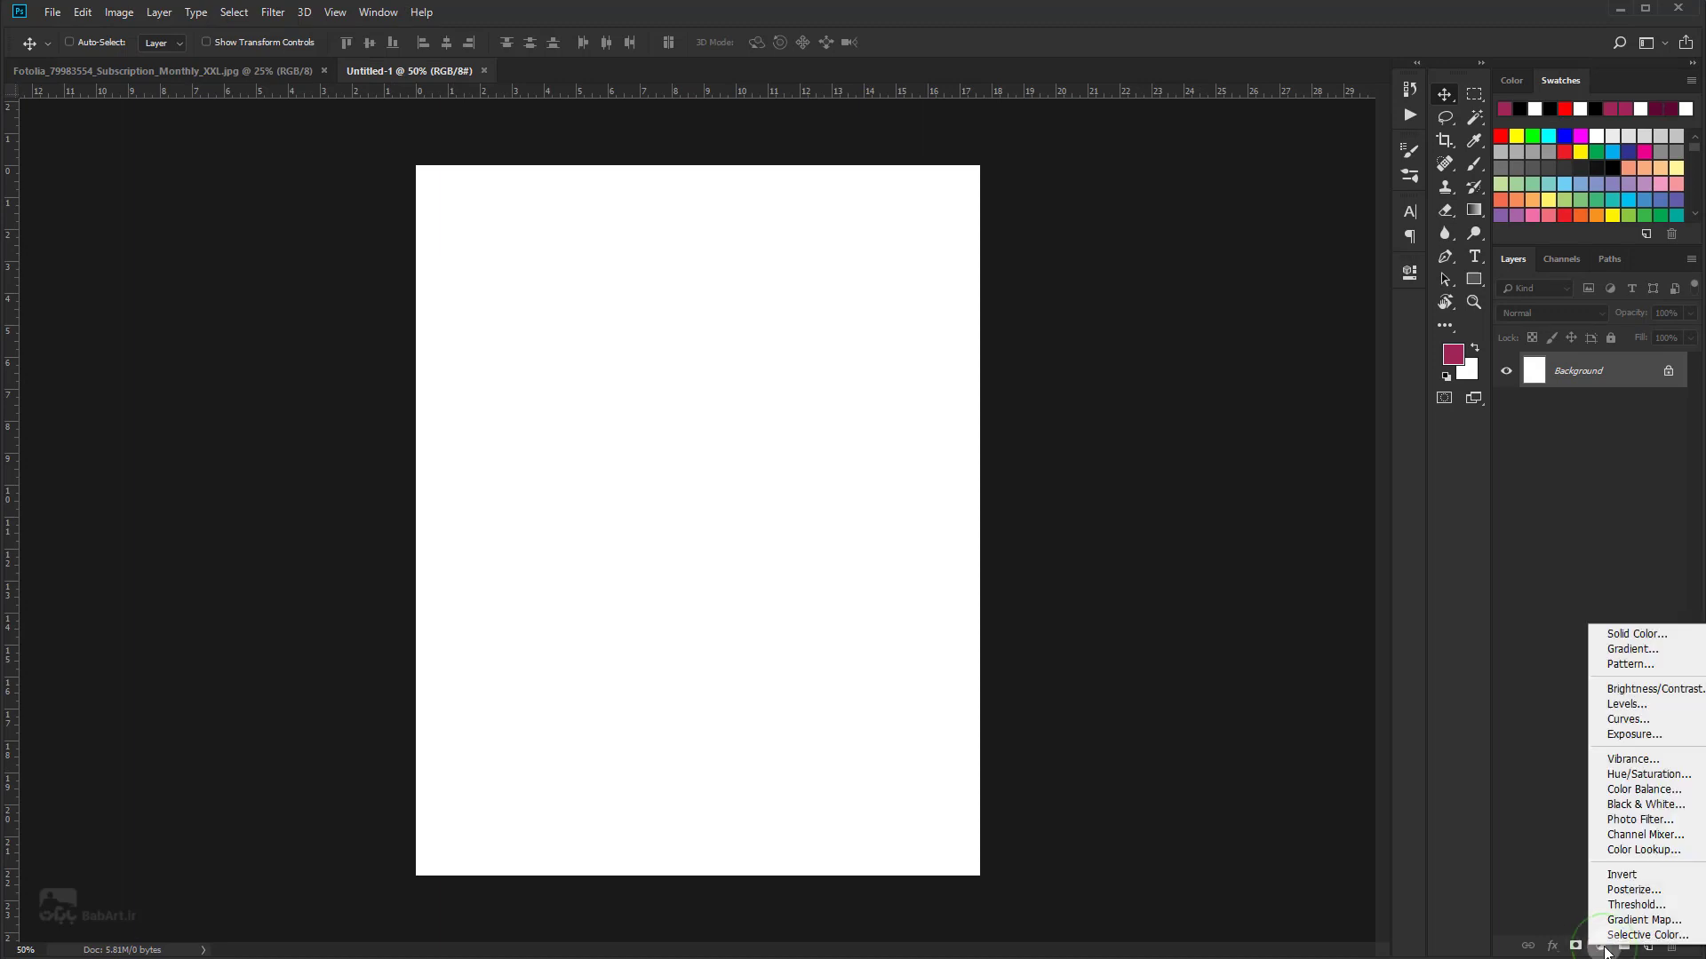
click(1625, 637)
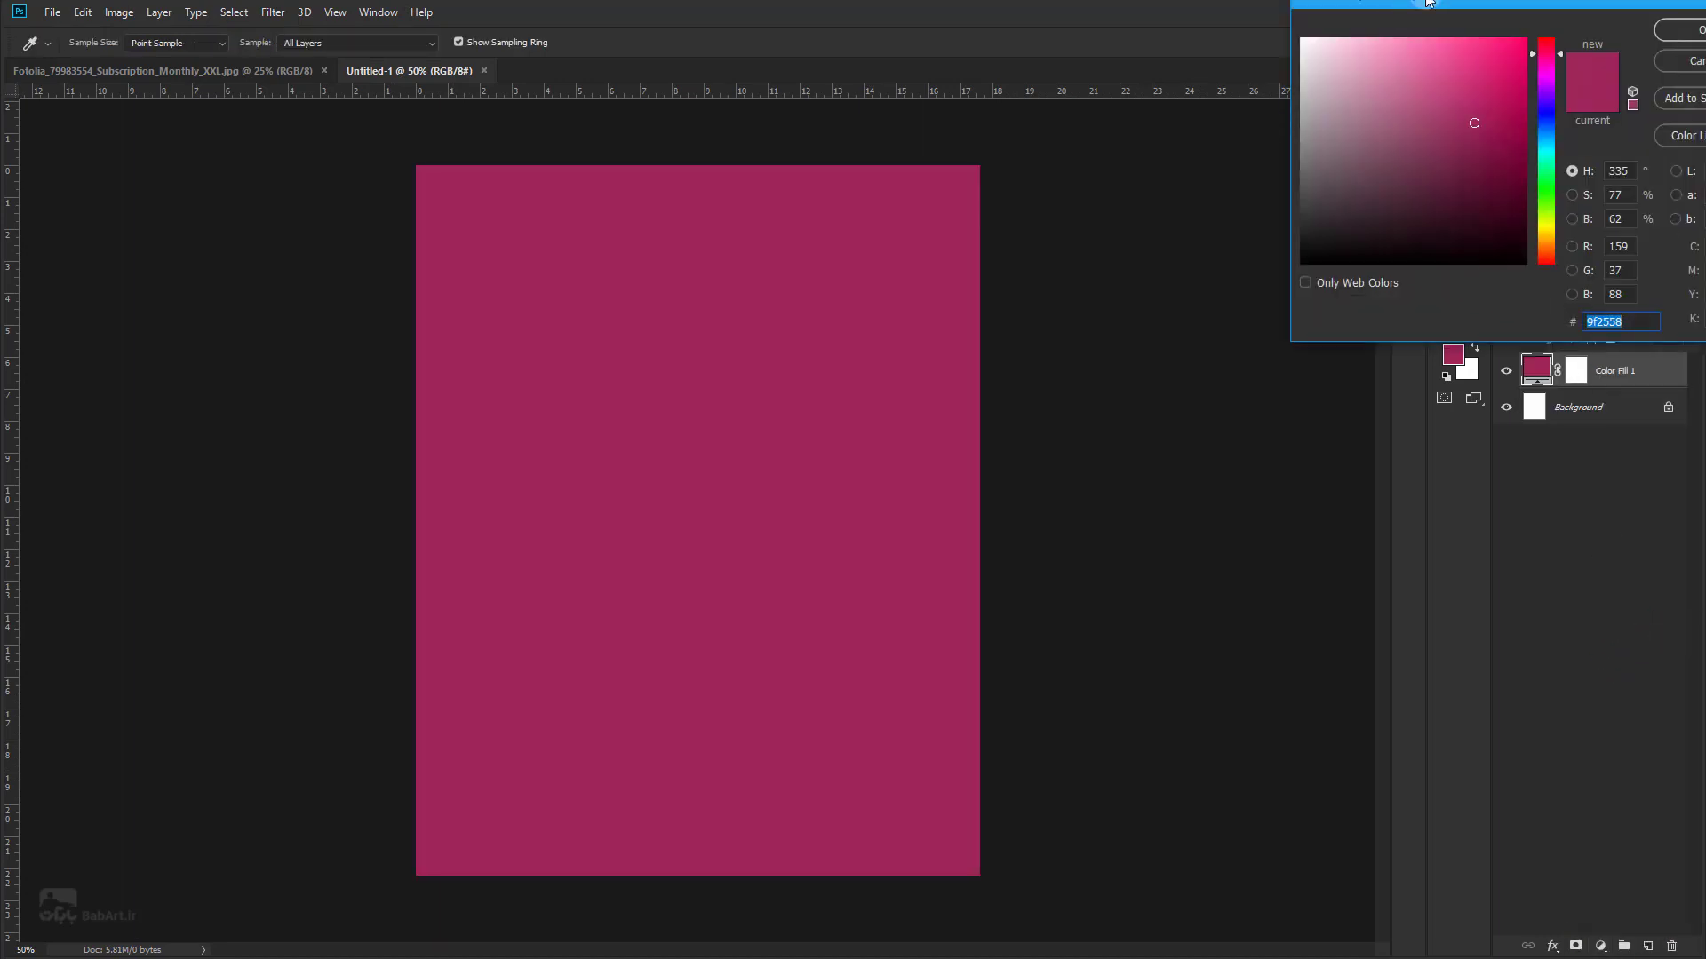
drag(1426, 1, 1283, 208)
drag(1176, 467, 1134, 491)
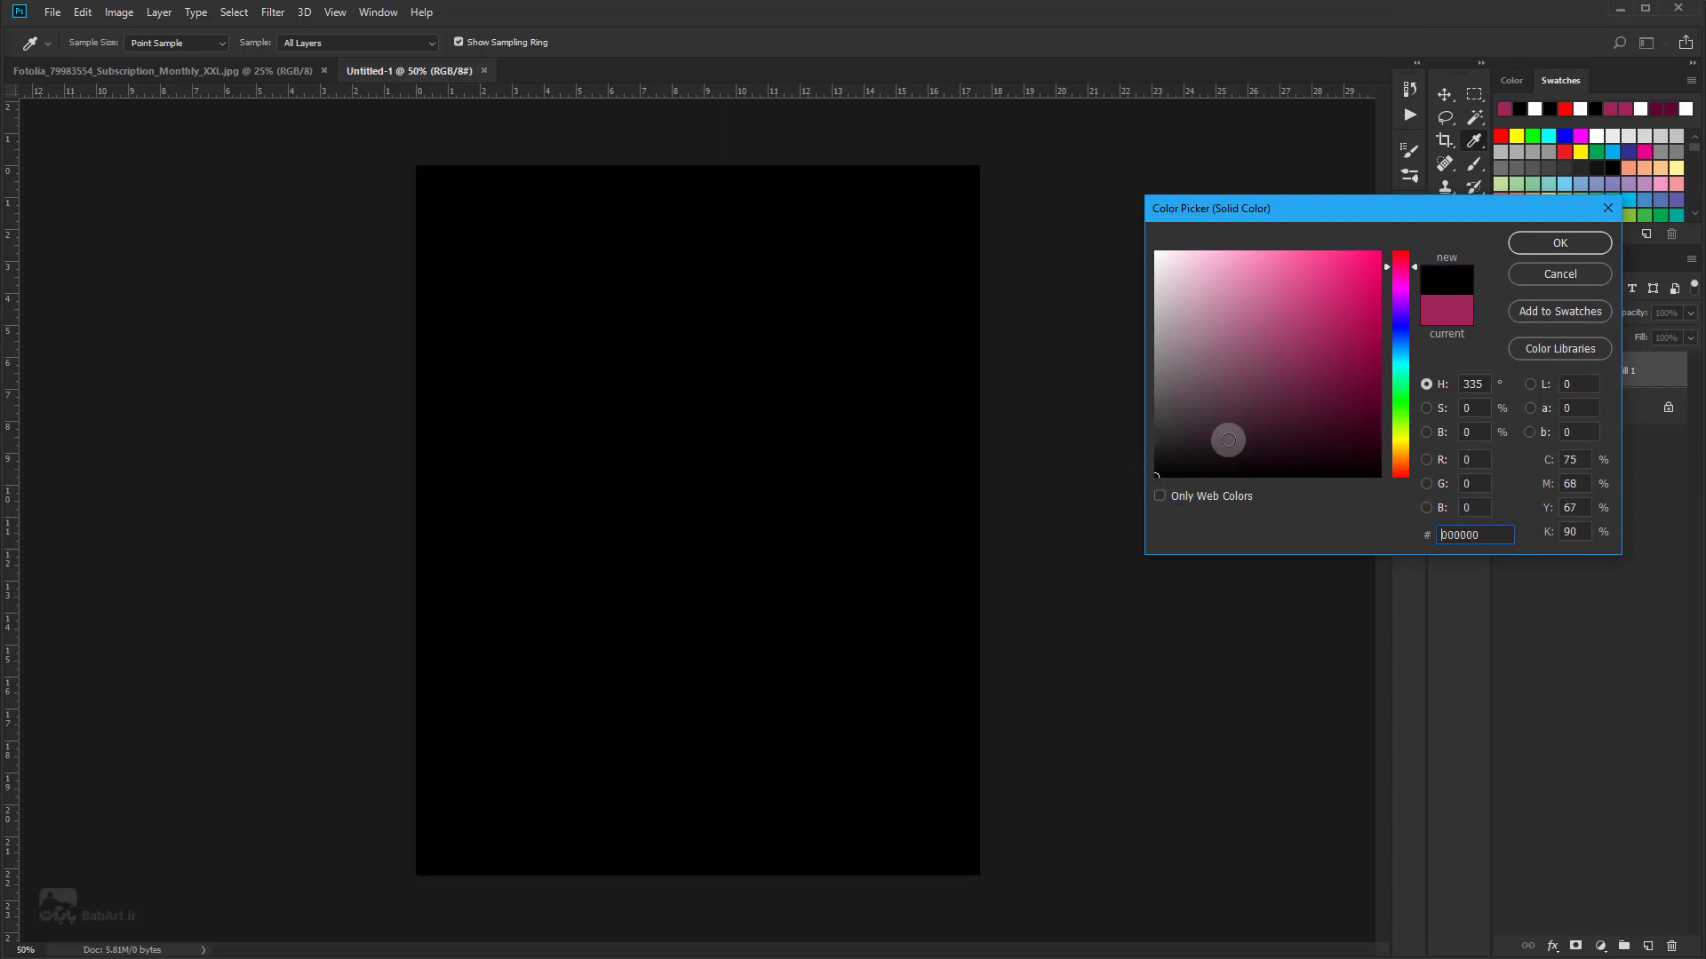
click(1566, 244)
Step: Switch the rulers to pixels and set New Guide Layout to margins without columns
right_click(940, 94)
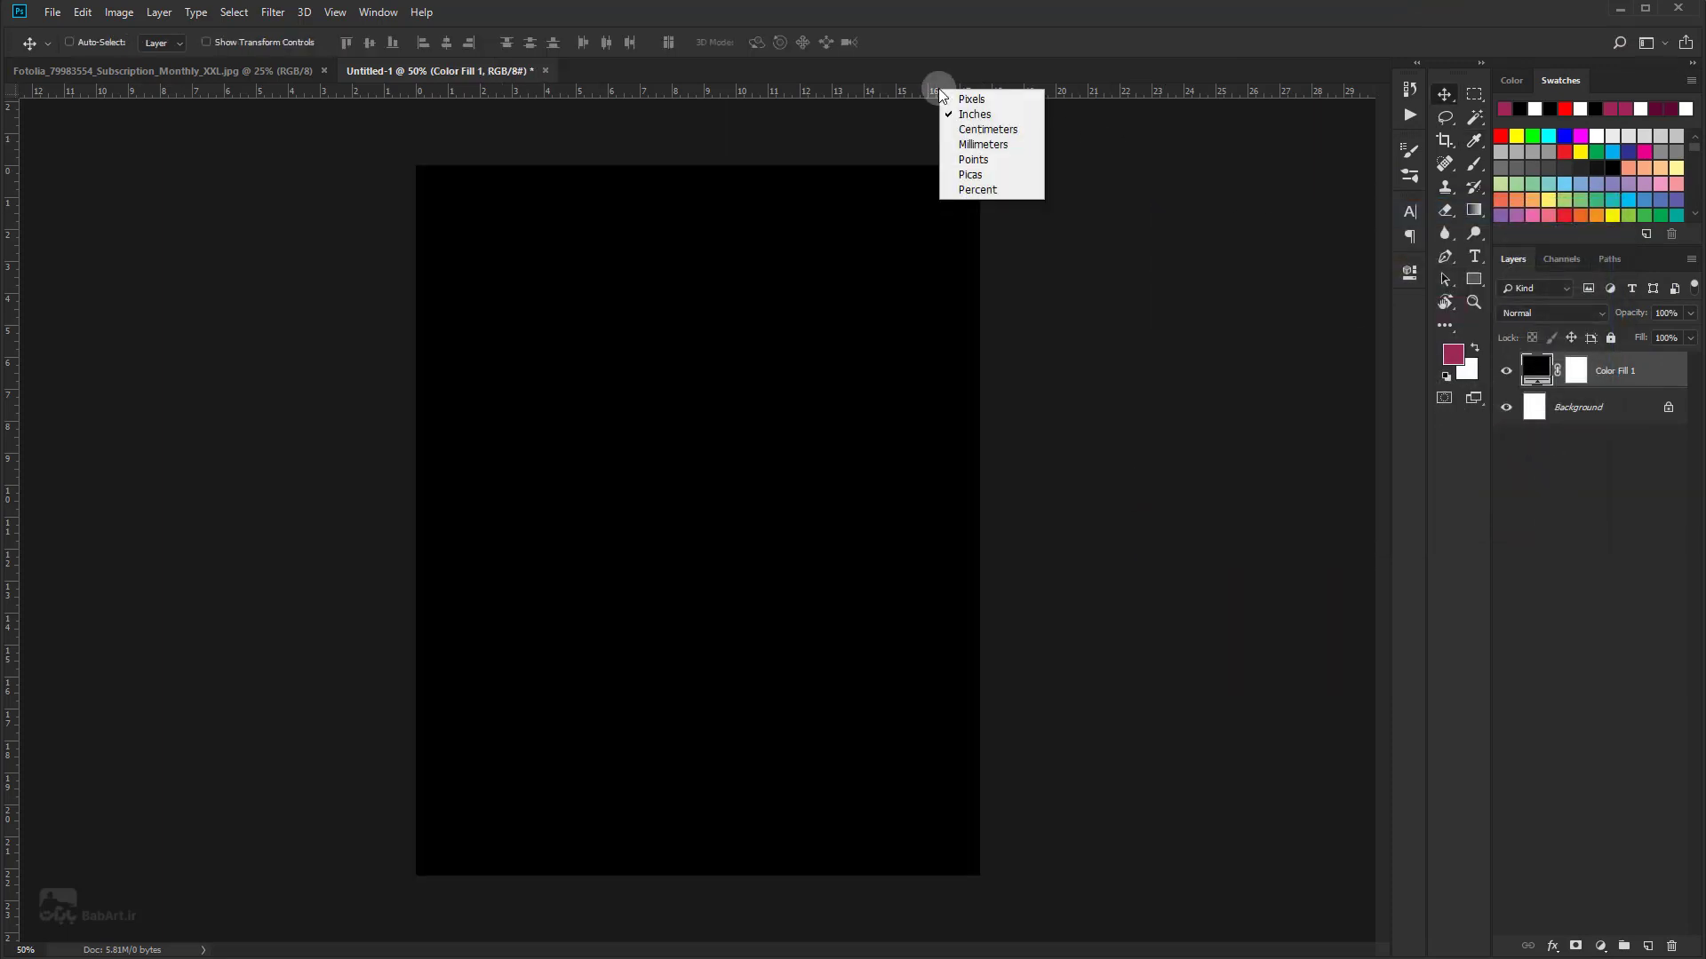
click(972, 99)
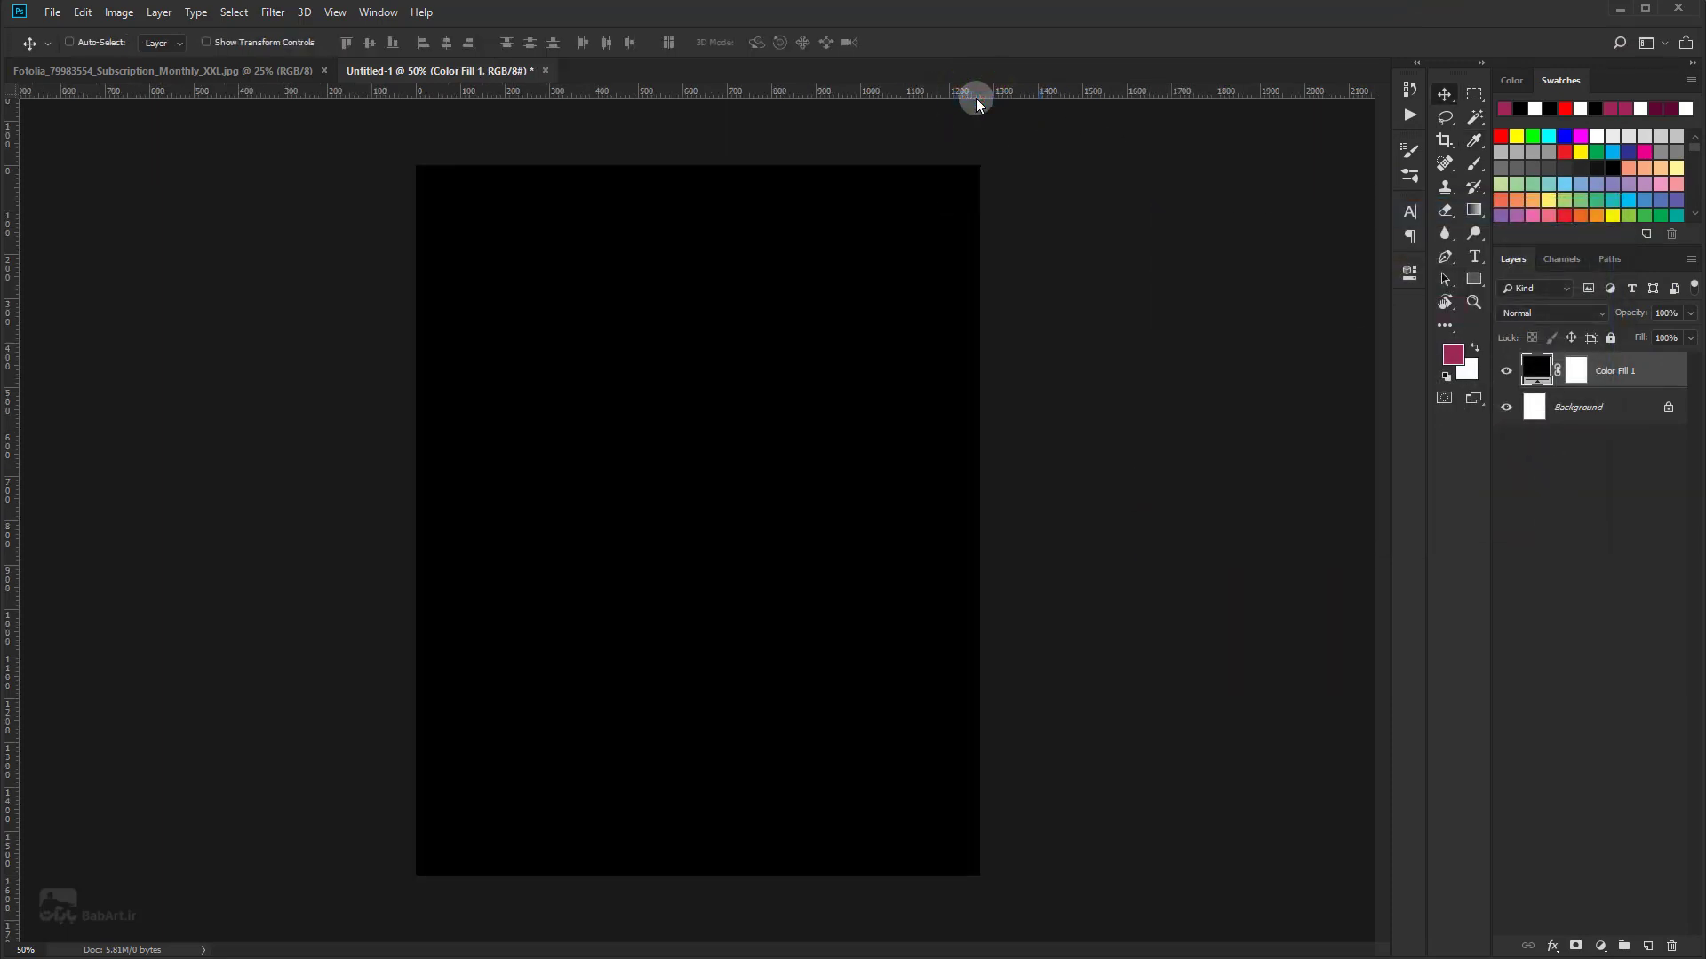
click(331, 16)
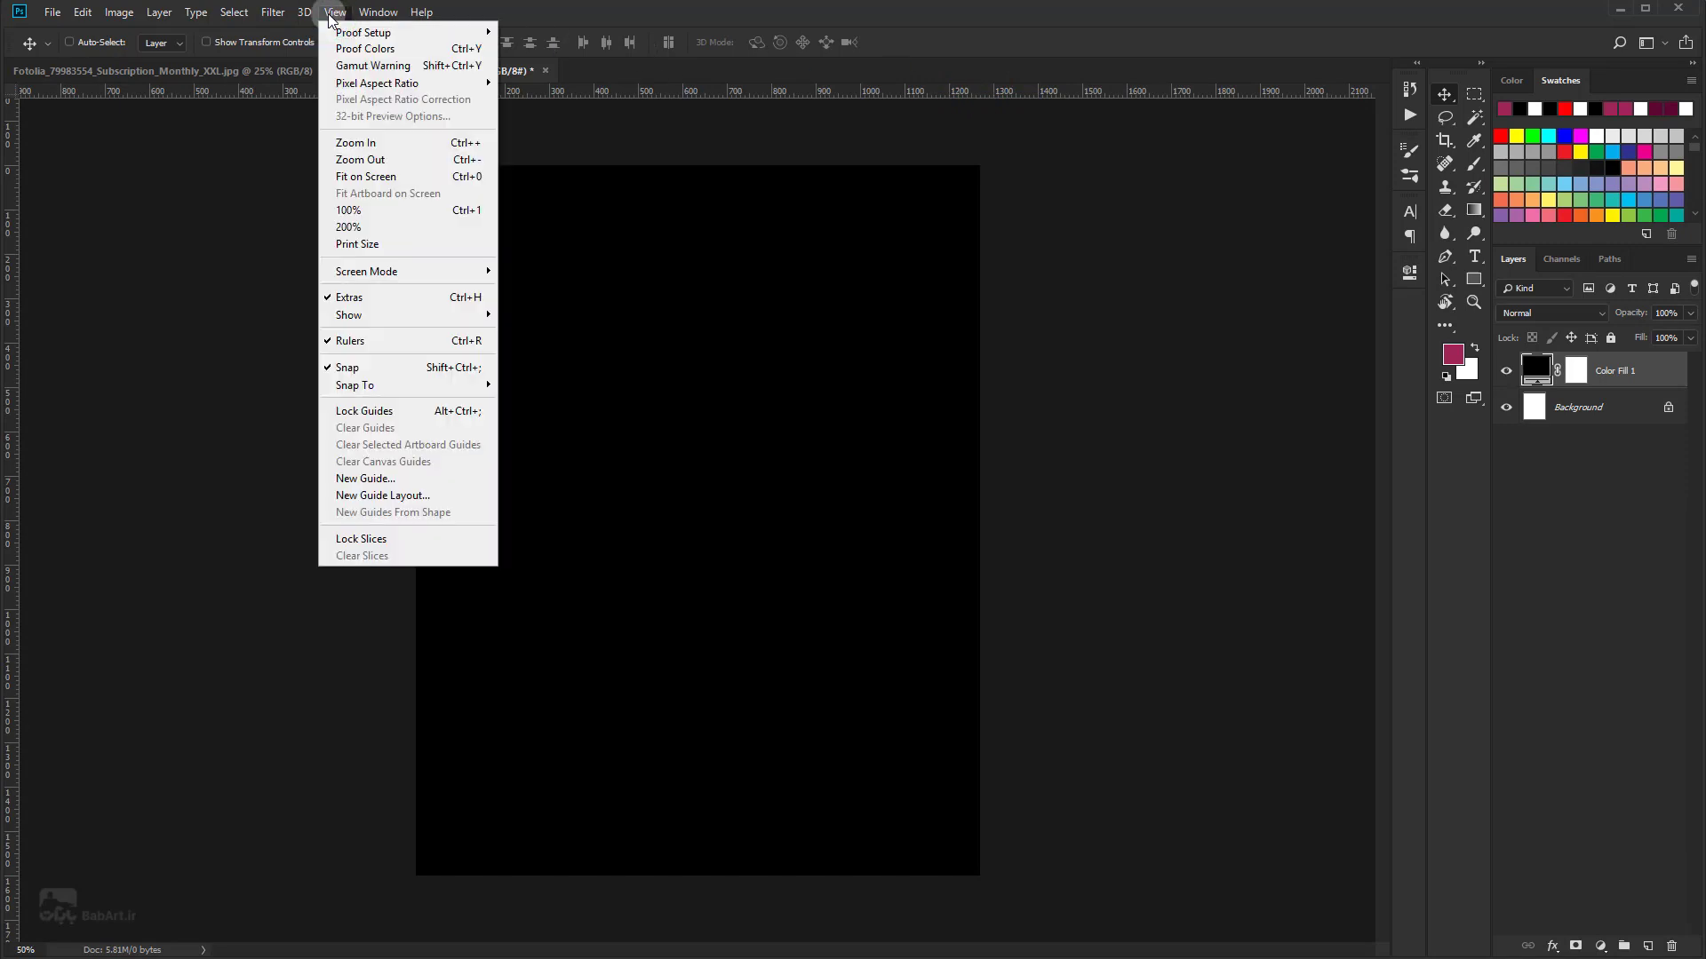
click(374, 504)
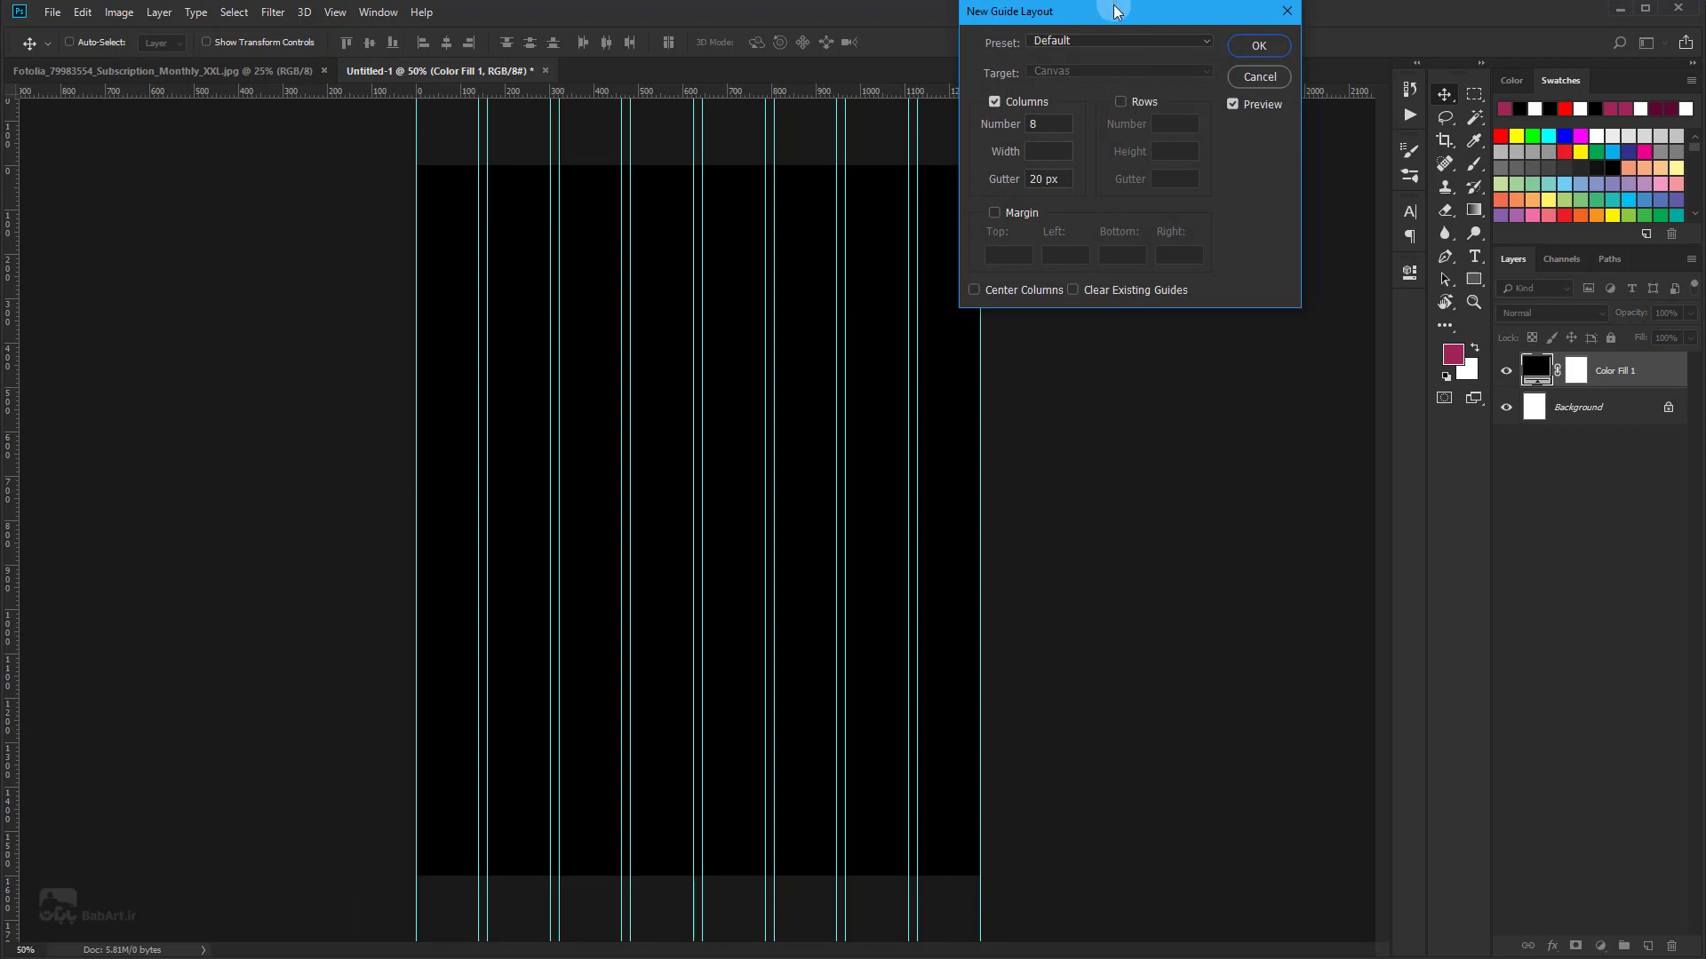
drag(1117, 12, 1100, 149)
click(977, 238)
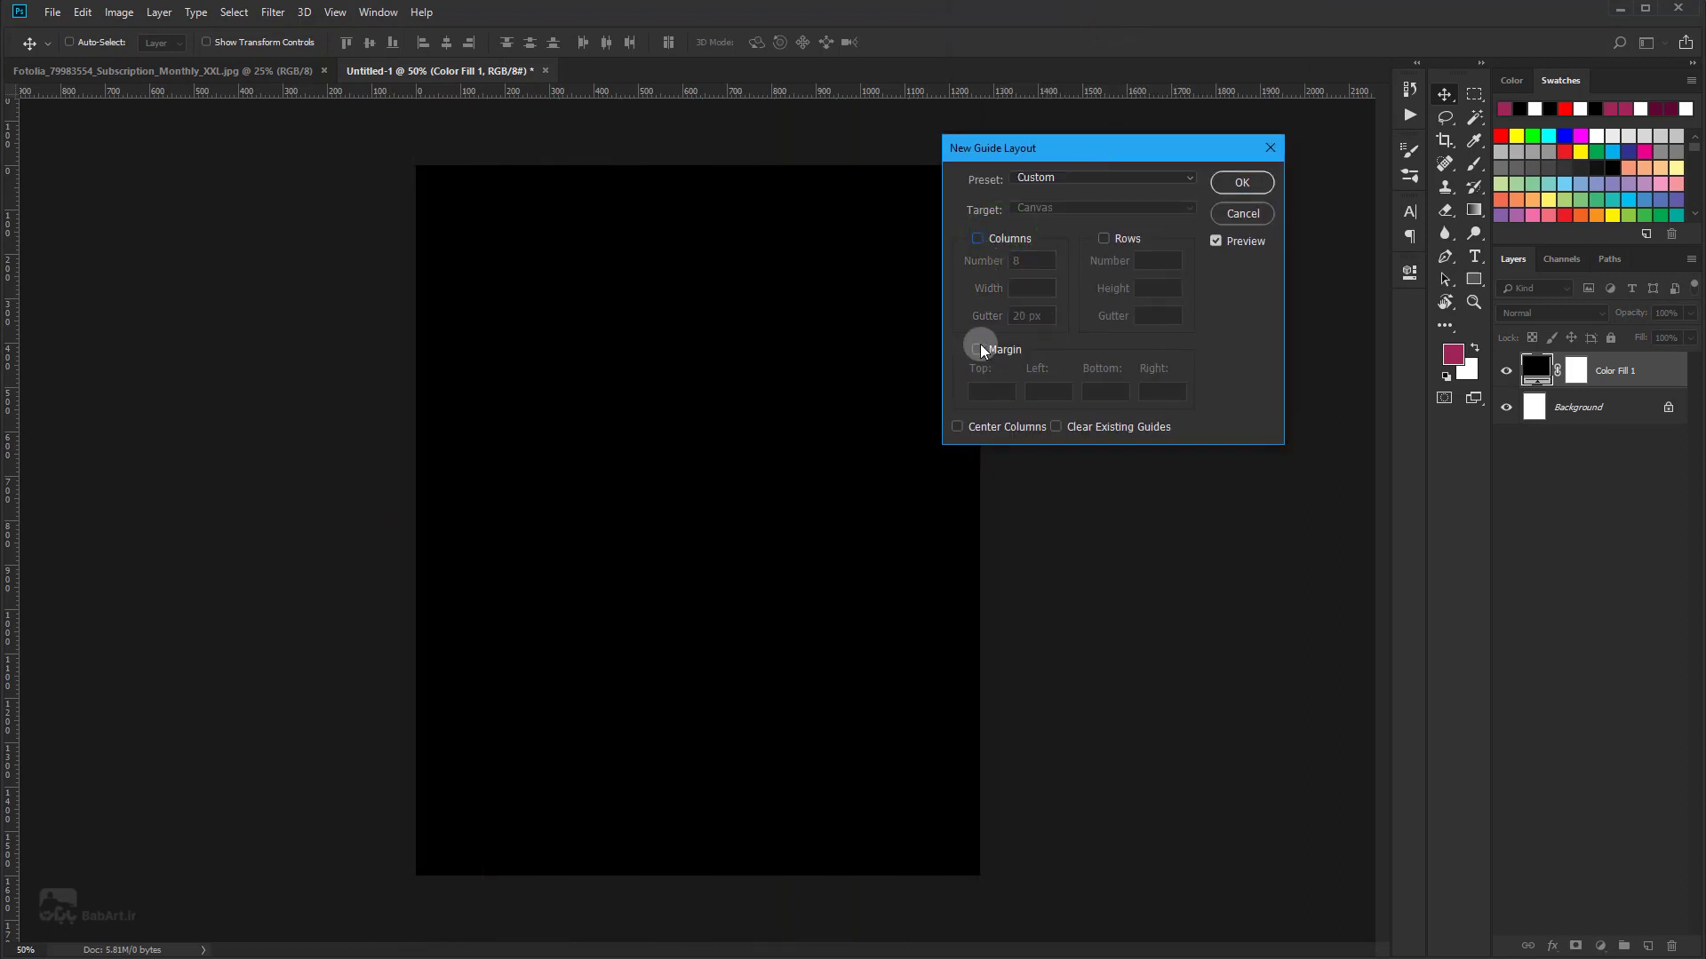
click(978, 350)
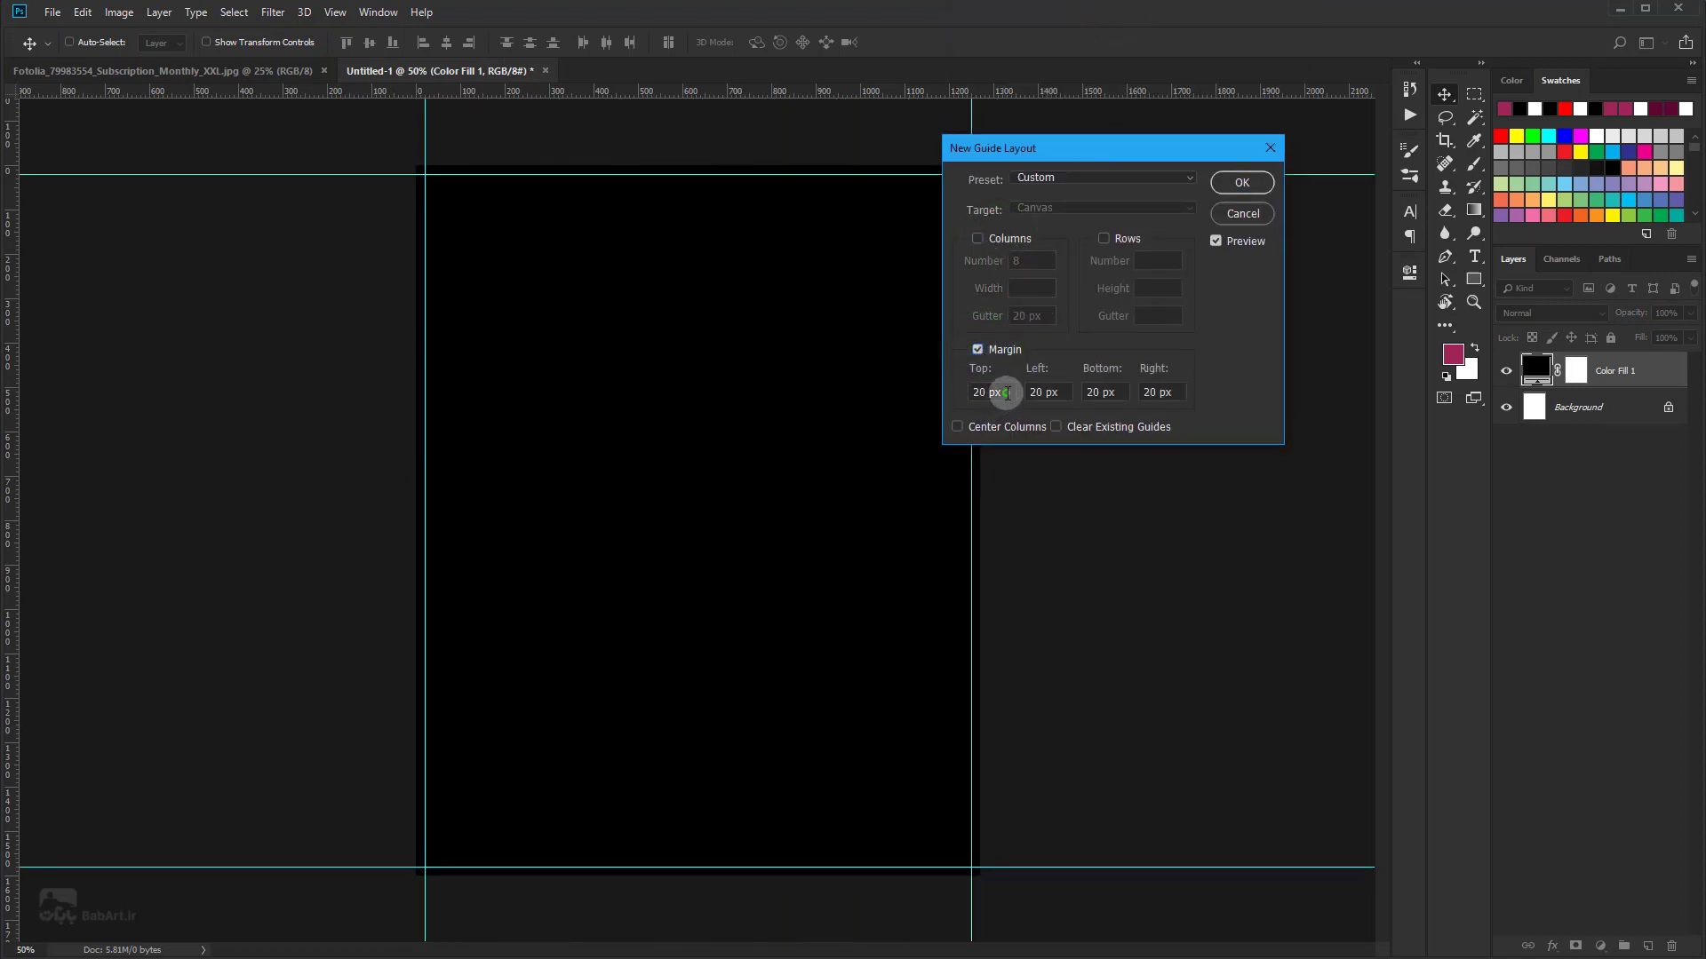
Step: Set all four margin guides to 70 px and apply them to the canvas
drag(1007, 392, 944, 392)
text(70)
key(Tab)
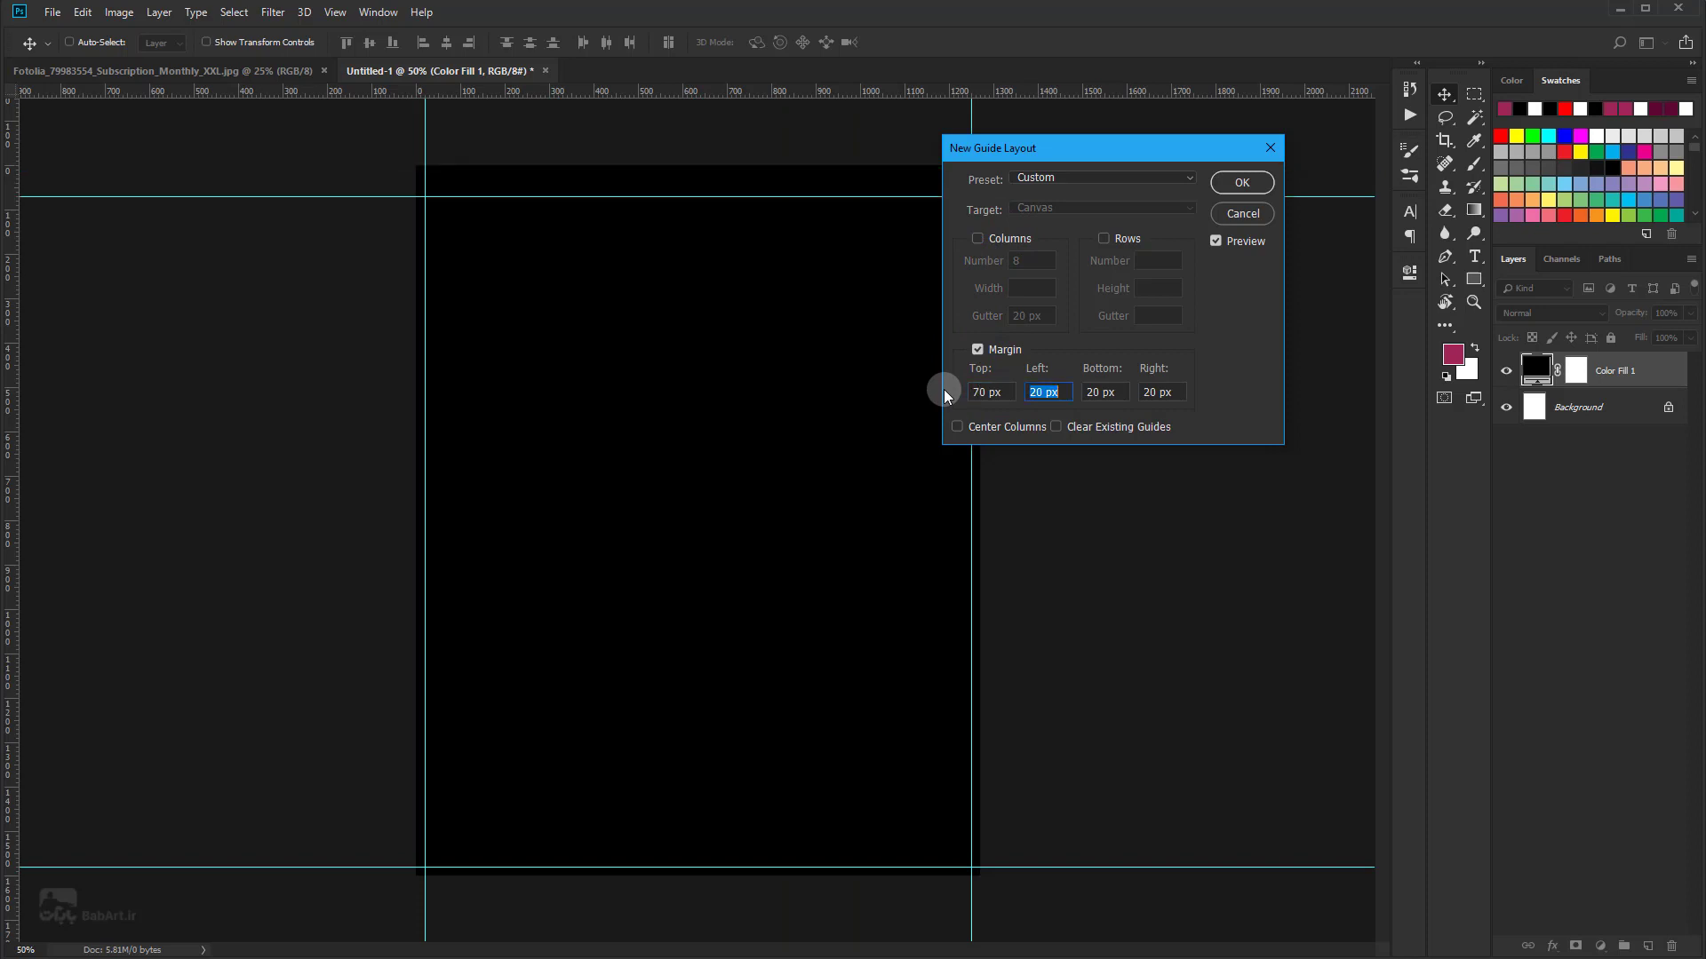
text(4)
key(BackSpace)
text(7)
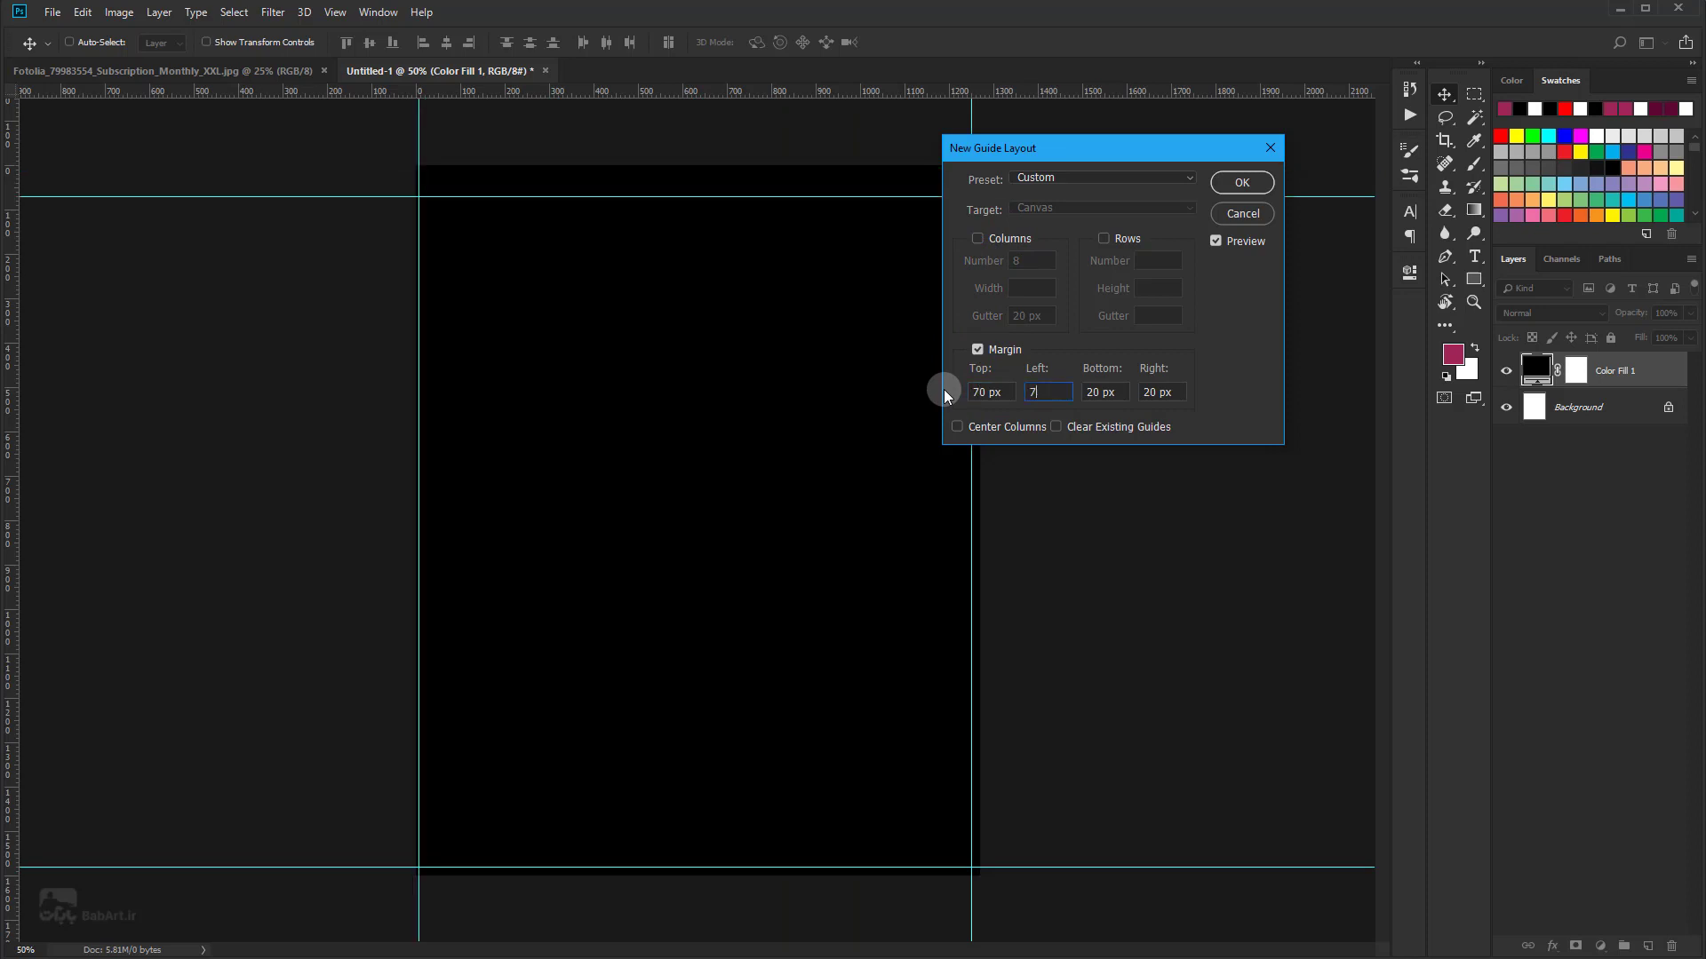
text(0)
key(Tab)
text(707)
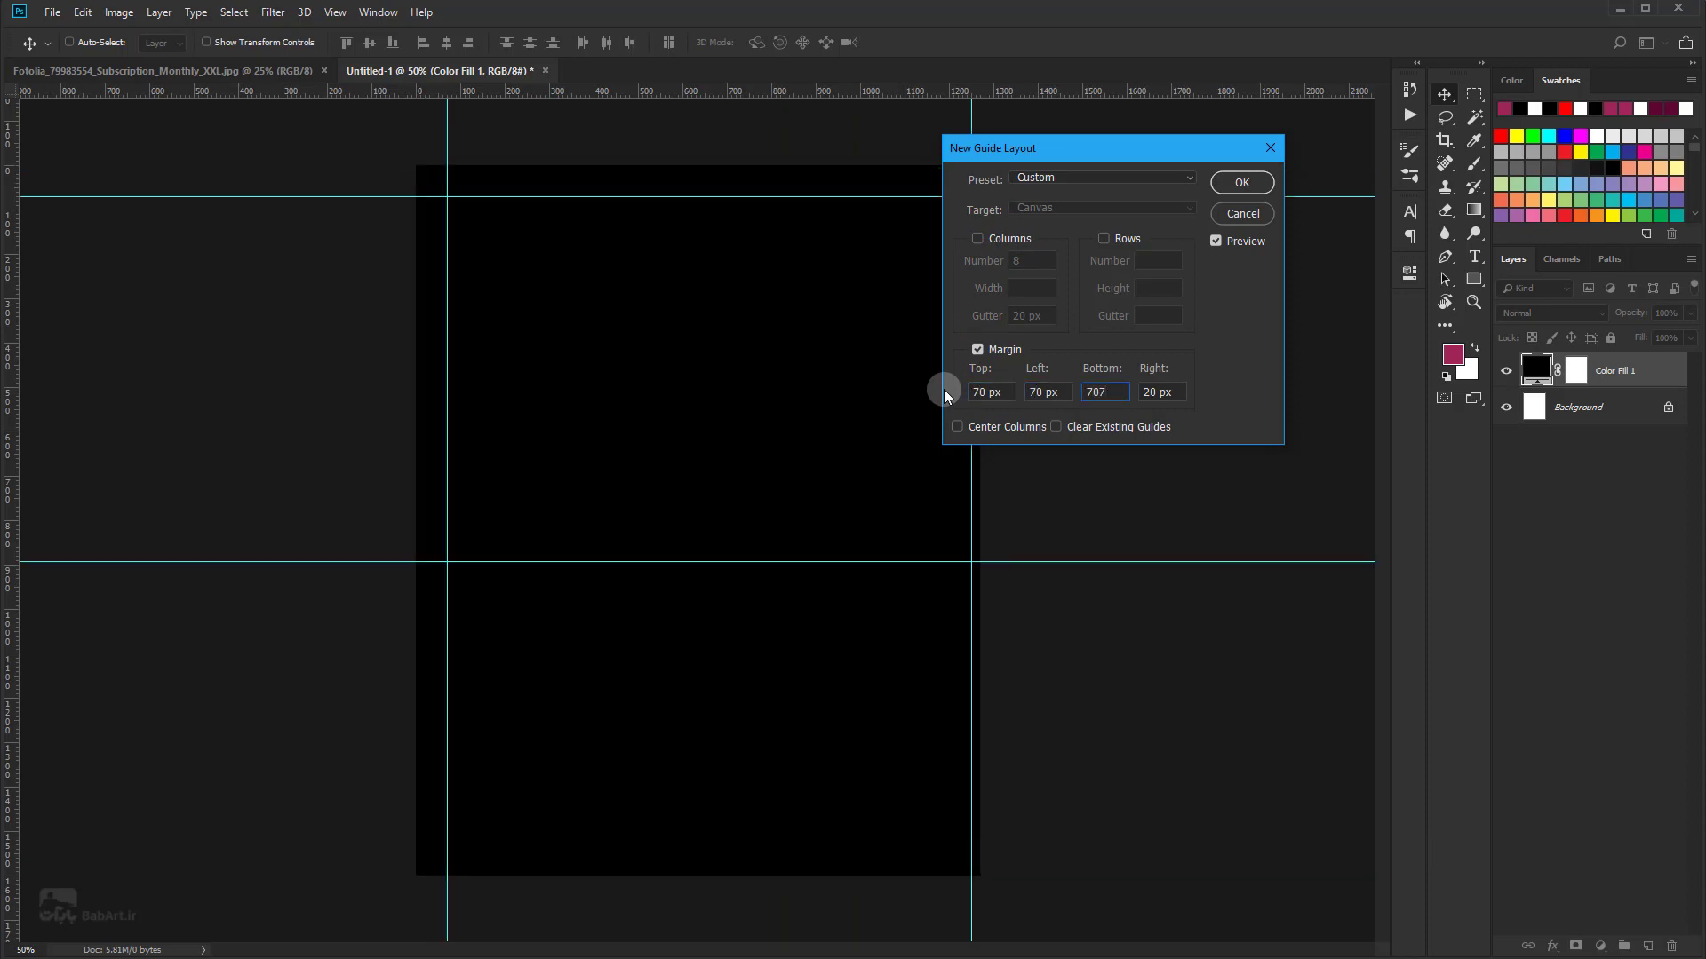
key(BackSpace)
key(Tab)
text(70)
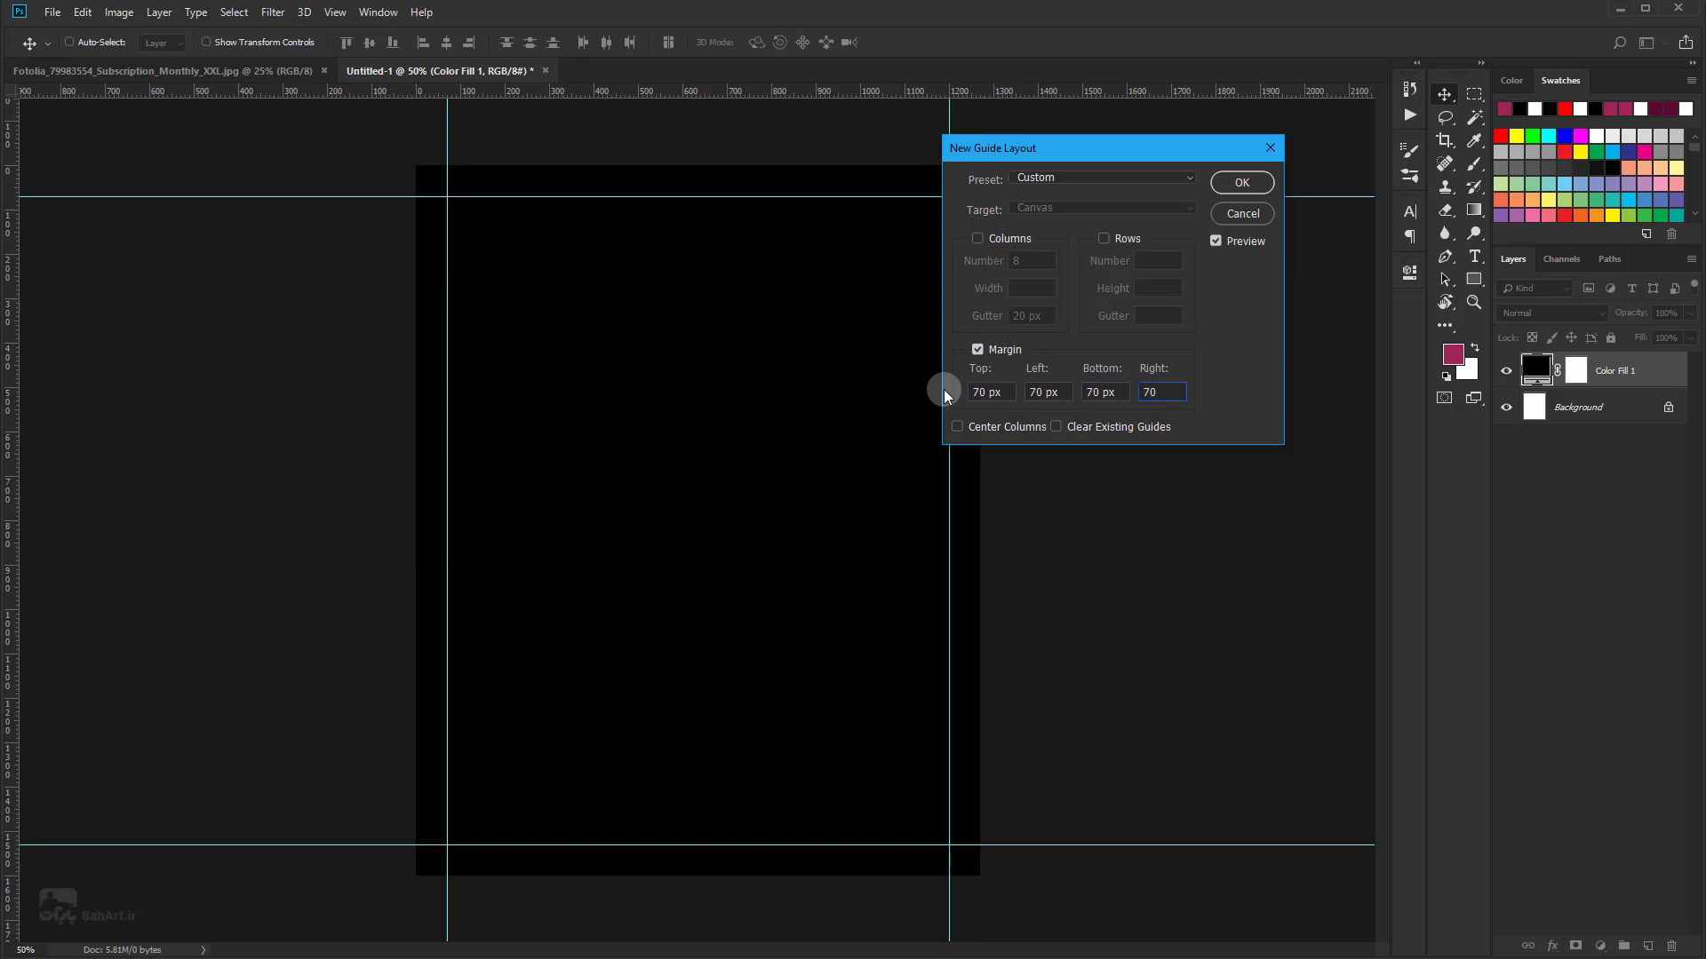
click(1248, 183)
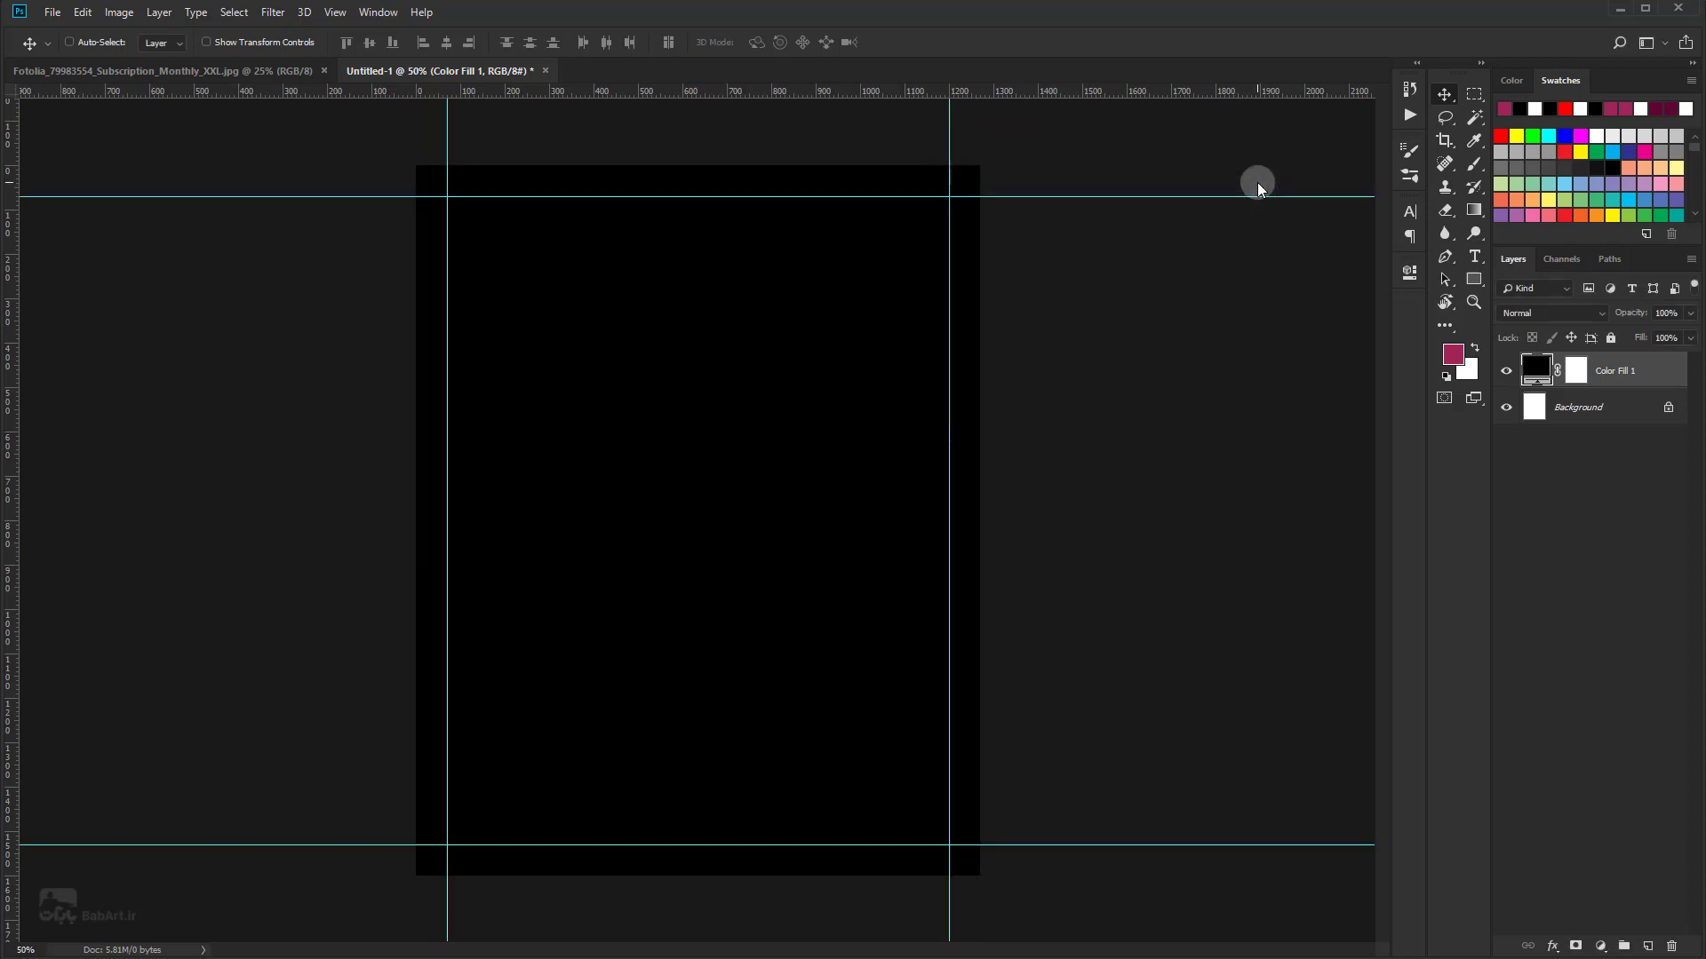
Step: Add a new empty layer named Light Effects 1 via Layer > New > Layer
click(160, 11)
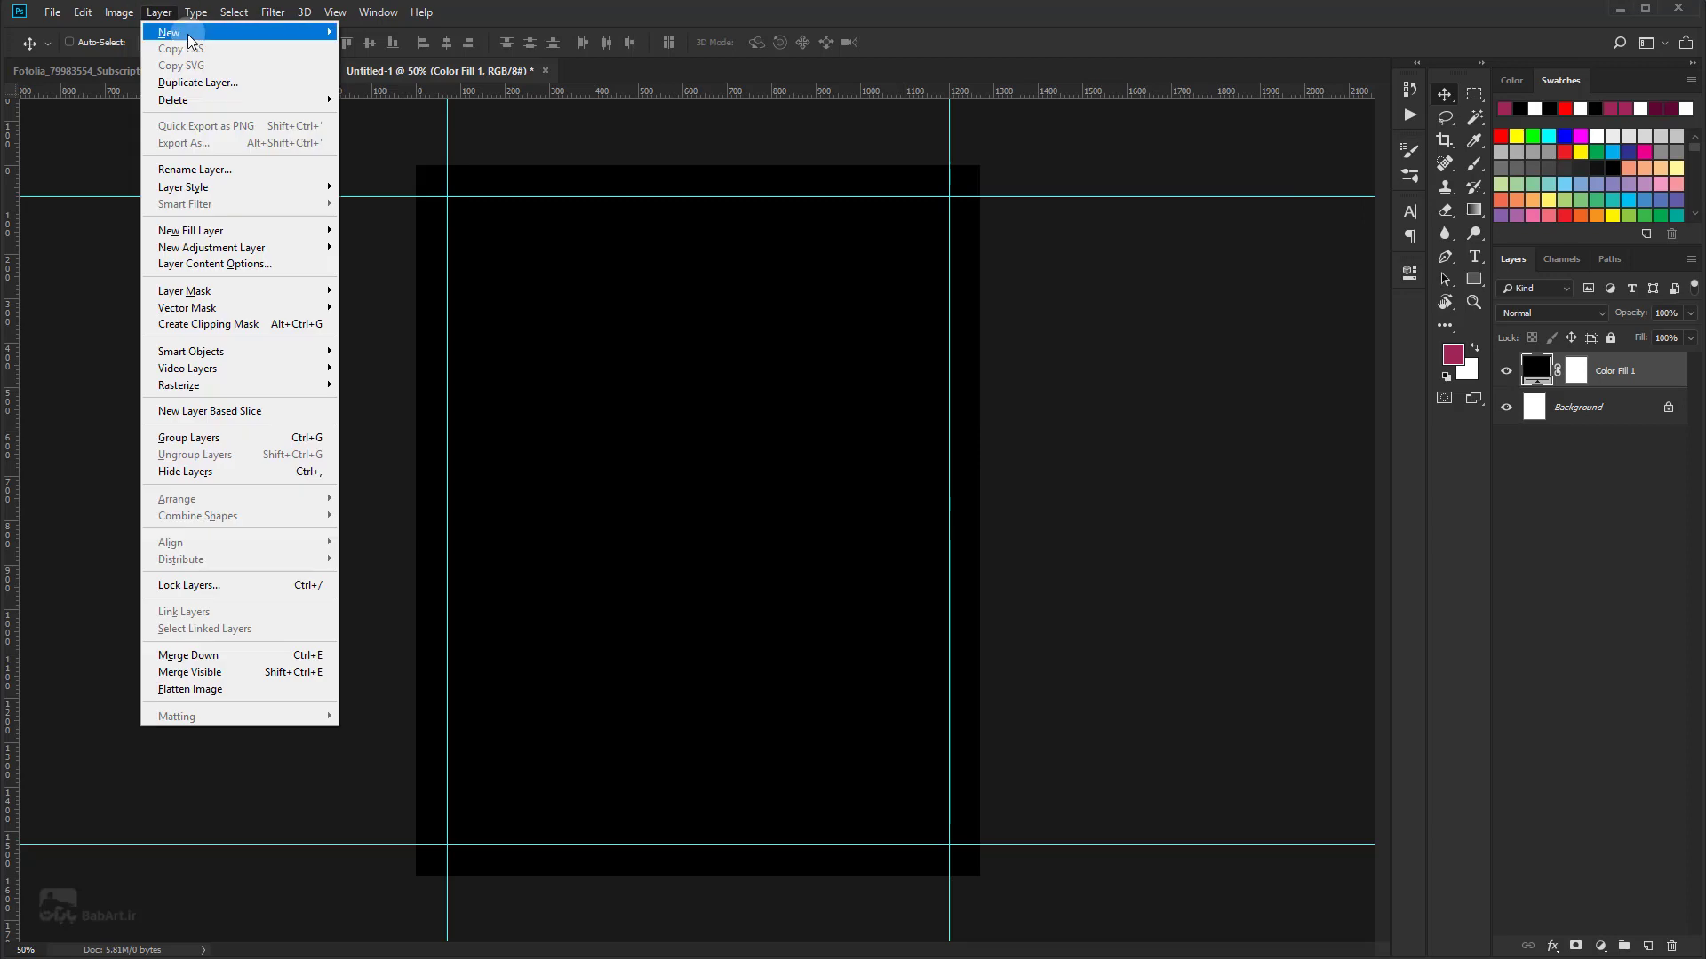
click(451, 31)
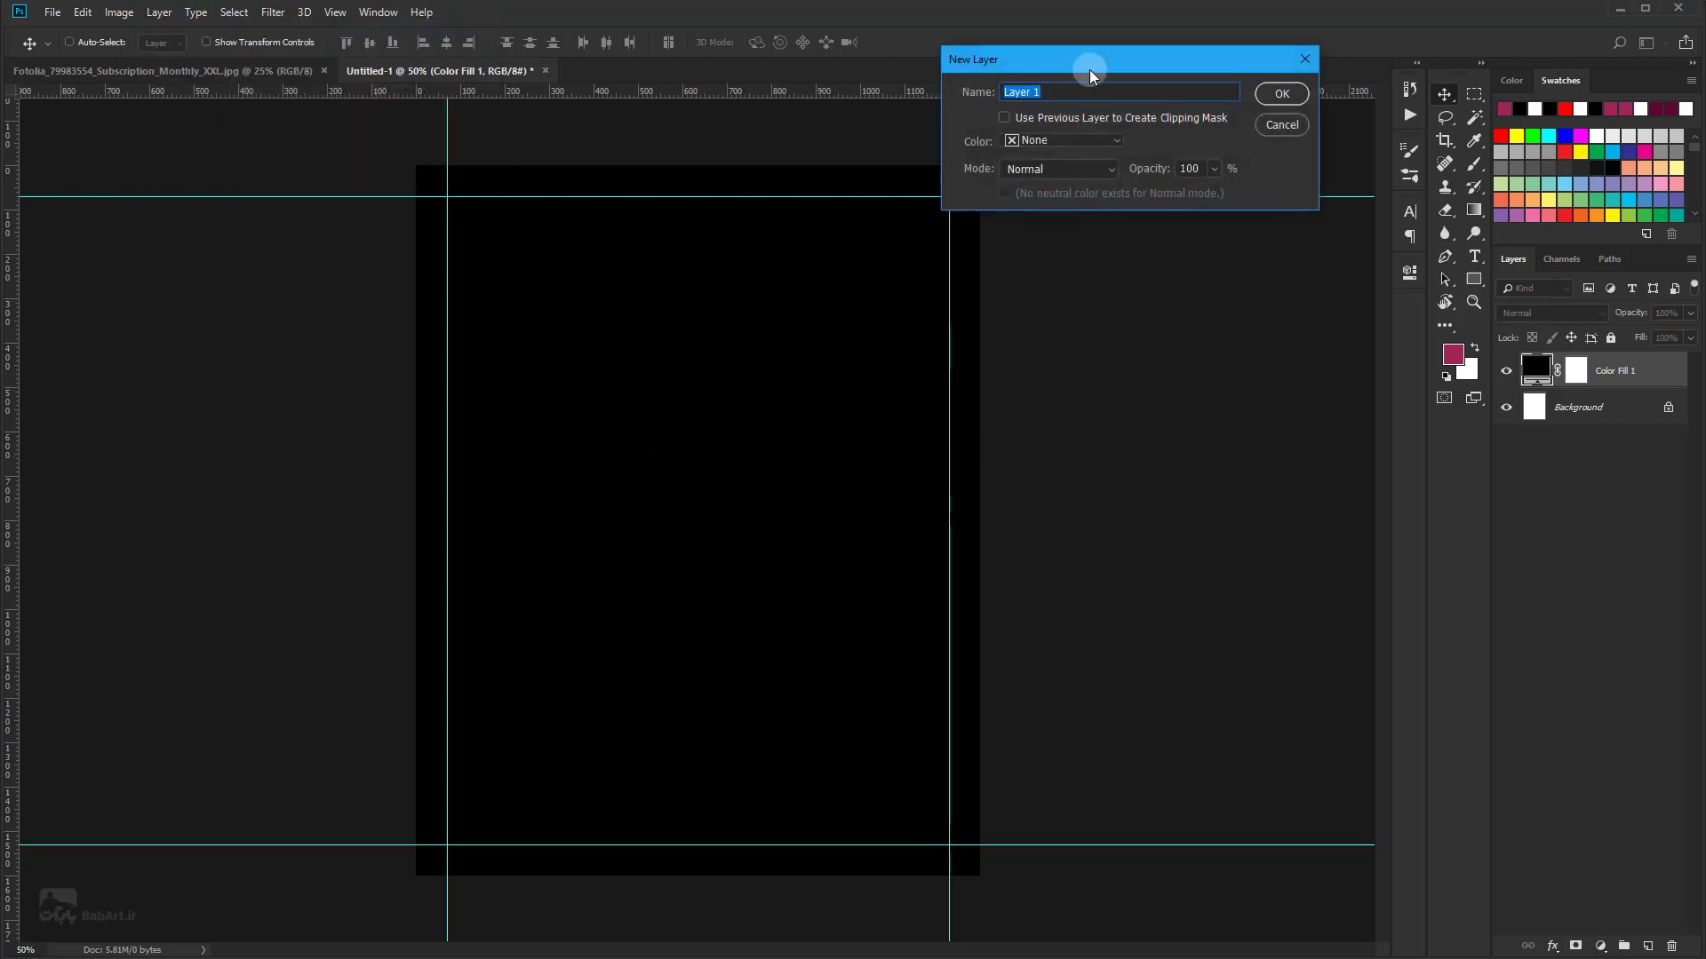
drag(1091, 75, 1159, 415)
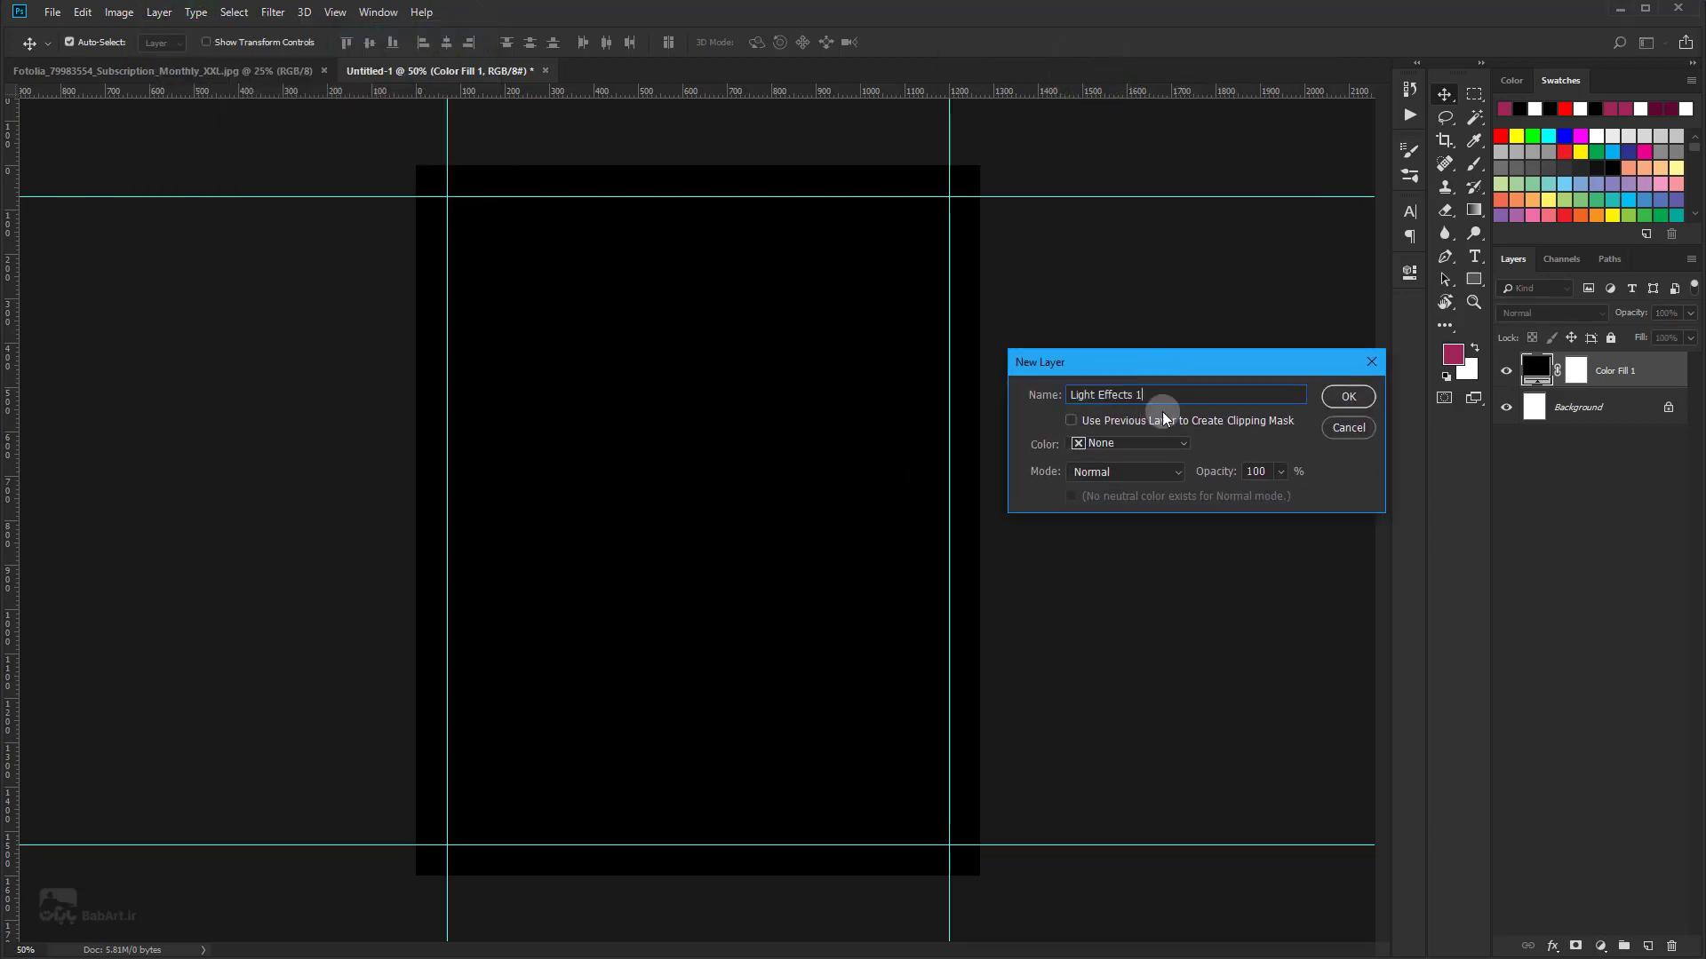
click(1341, 397)
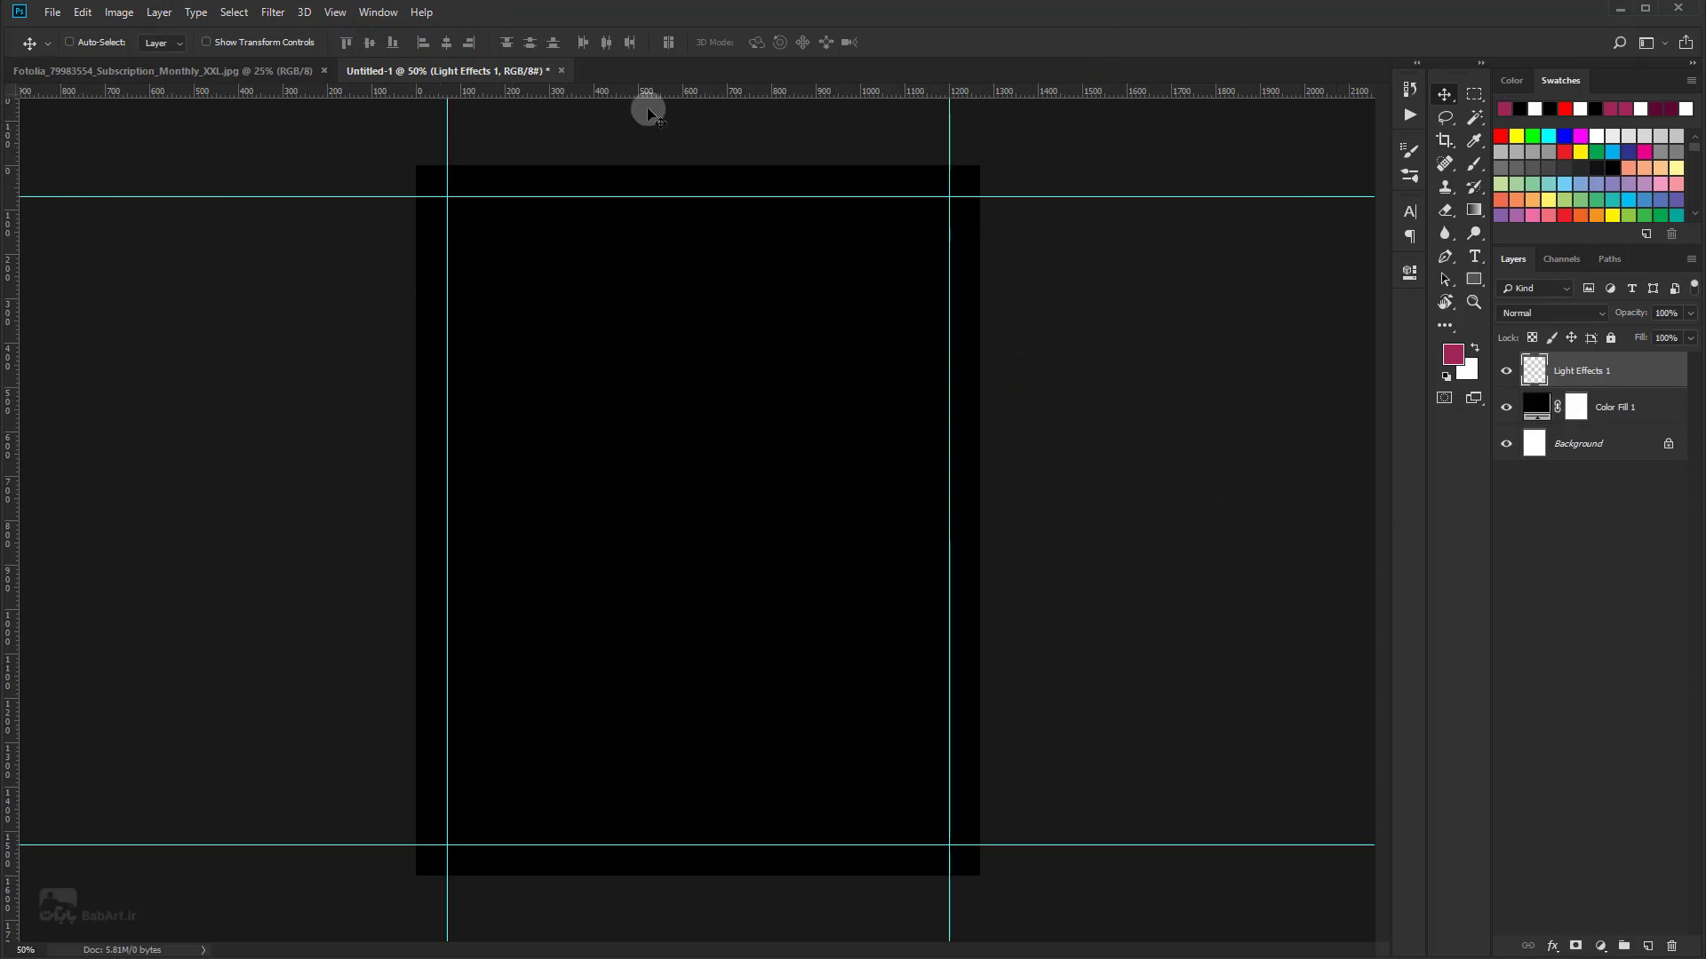
Step: Reset the Brush tool to defaults and set a soft round brush to 400 px
click(1473, 168)
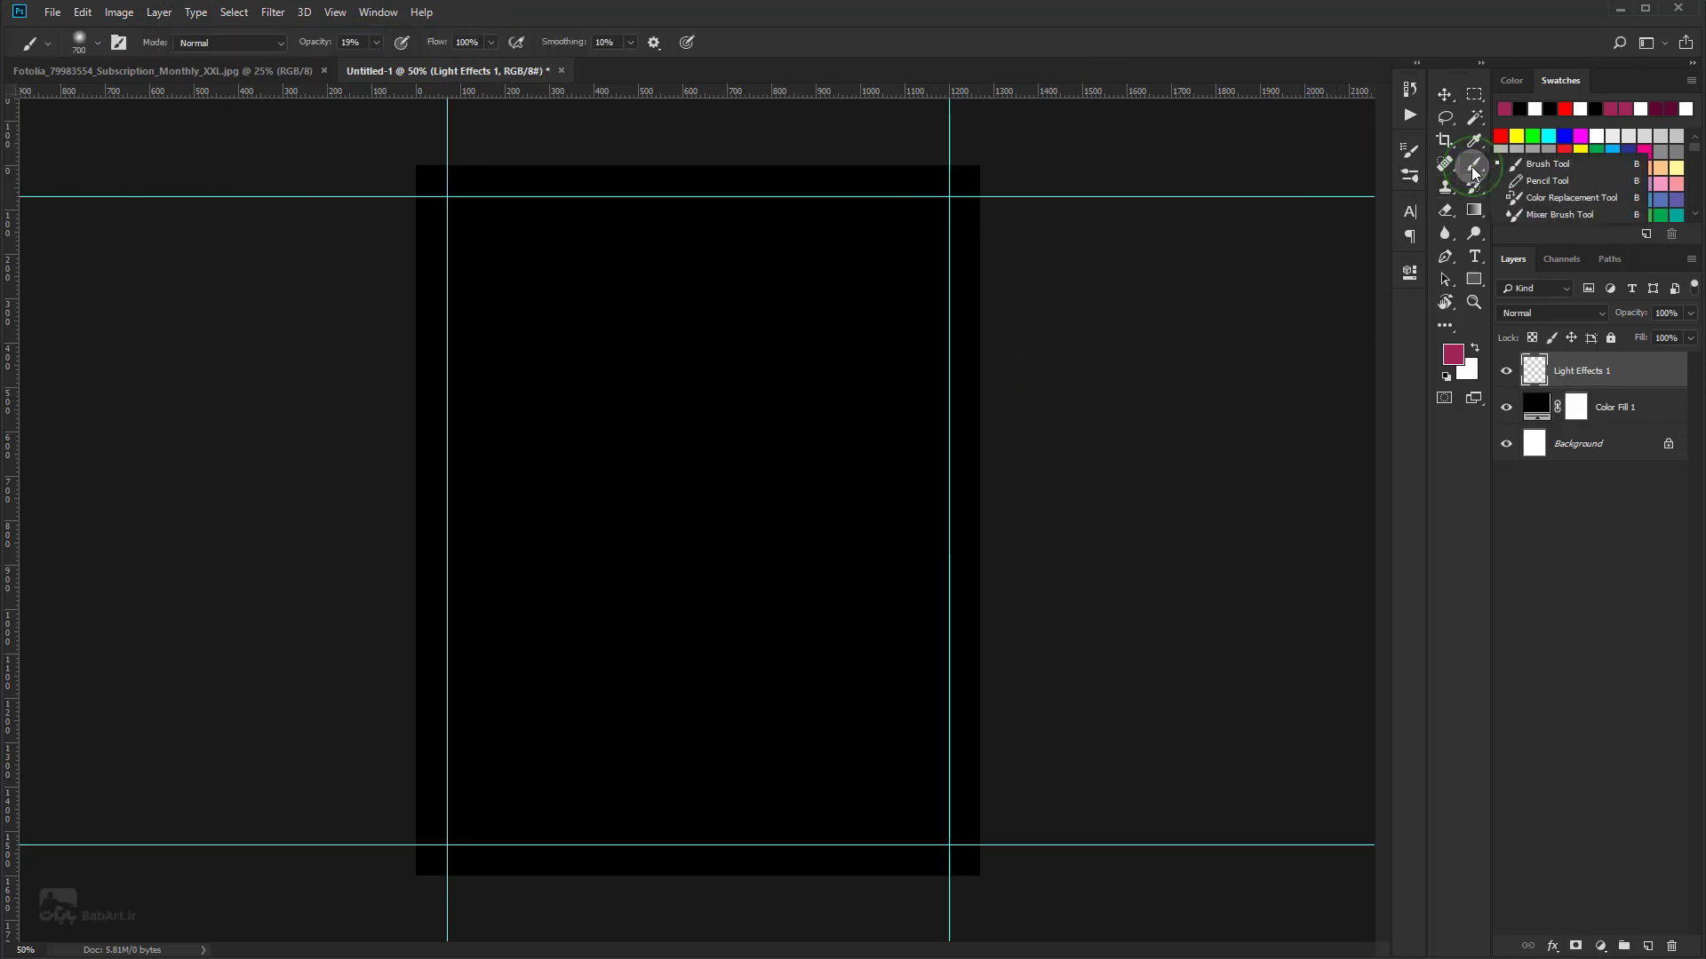
click(1541, 169)
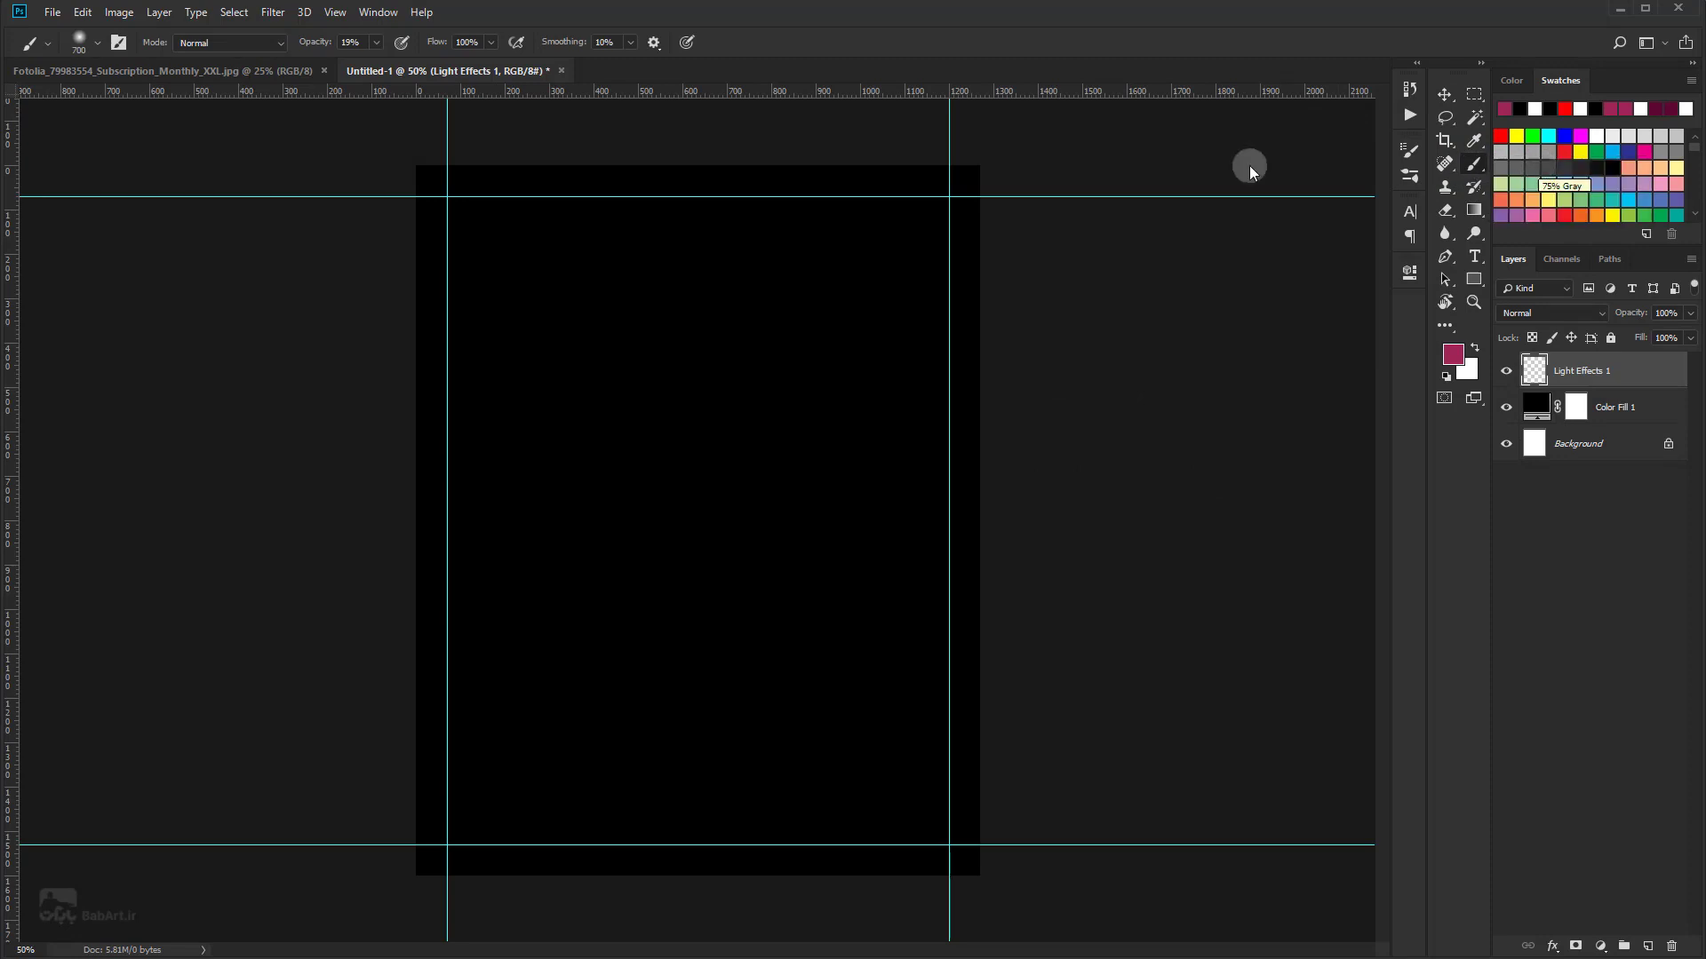
right_click(26, 49)
click(64, 27)
right_click(681, 407)
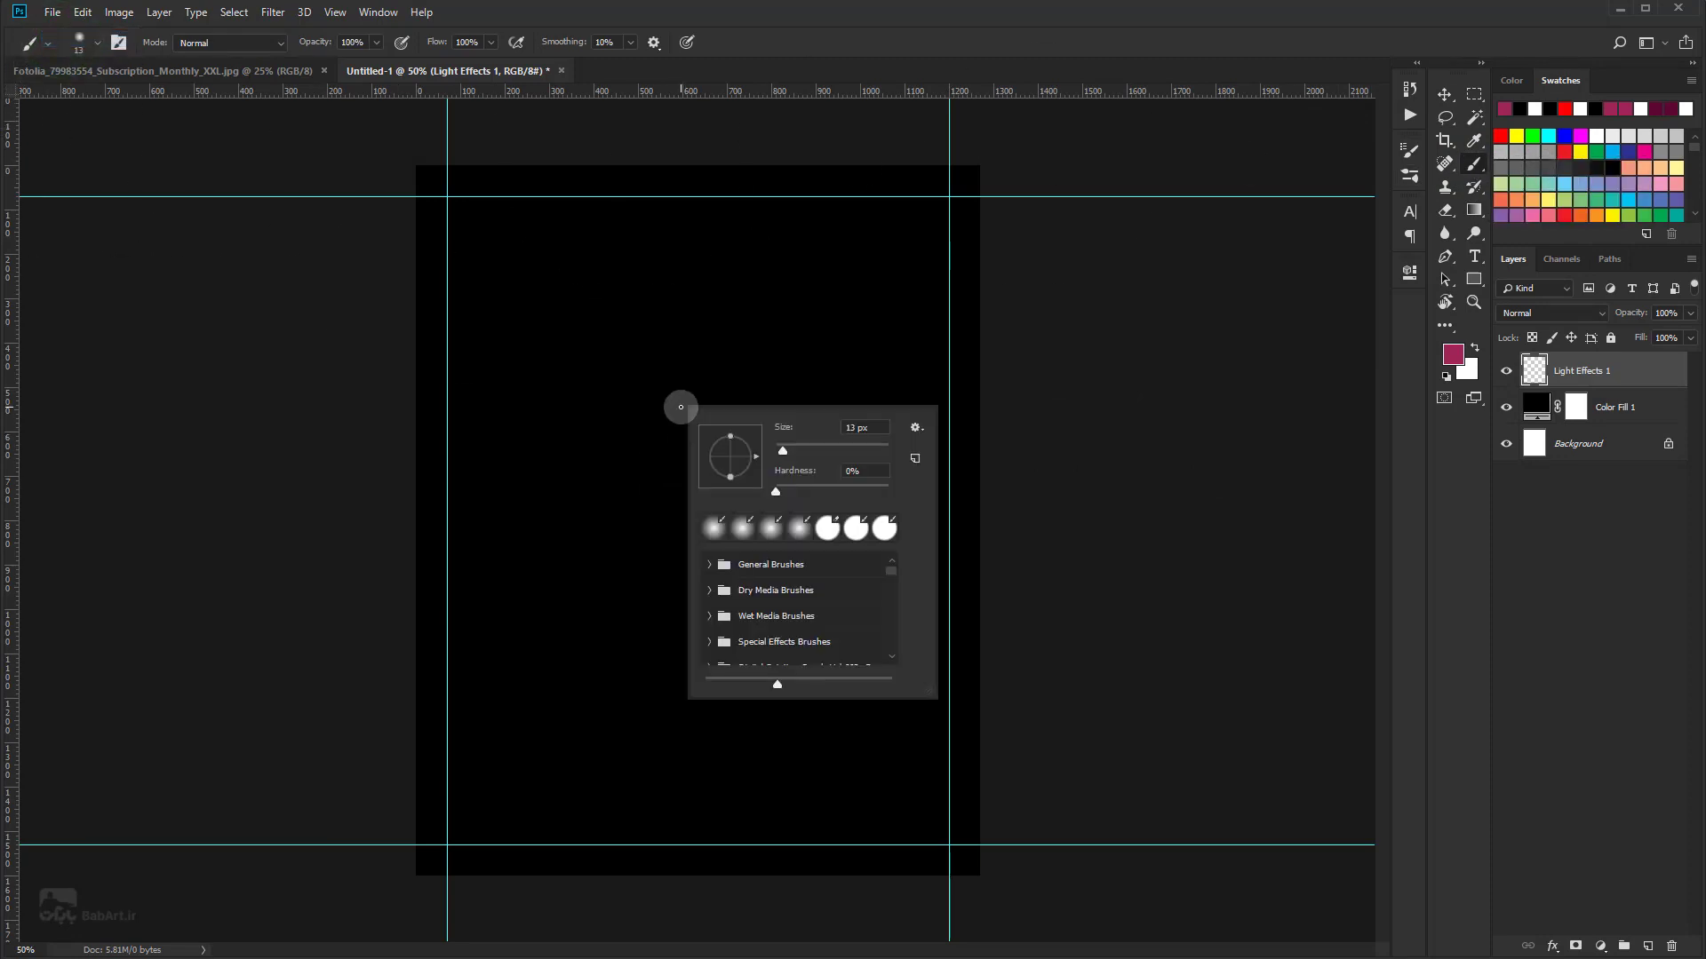
click(875, 427)
text(400)
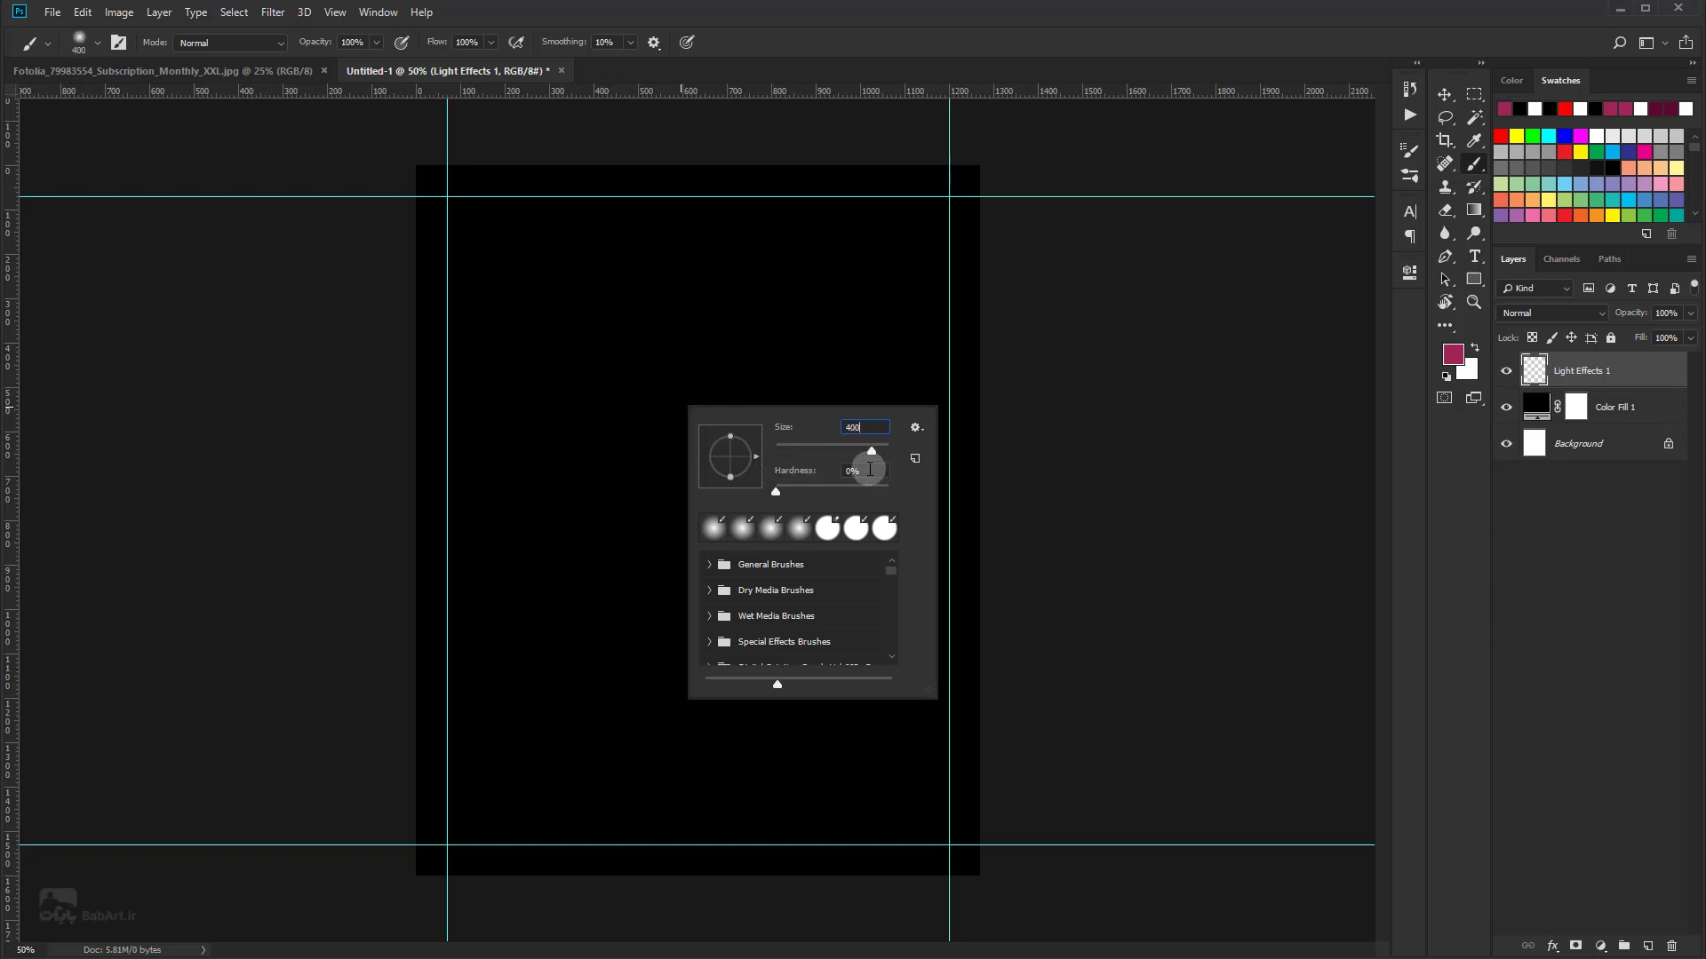
click(1048, 45)
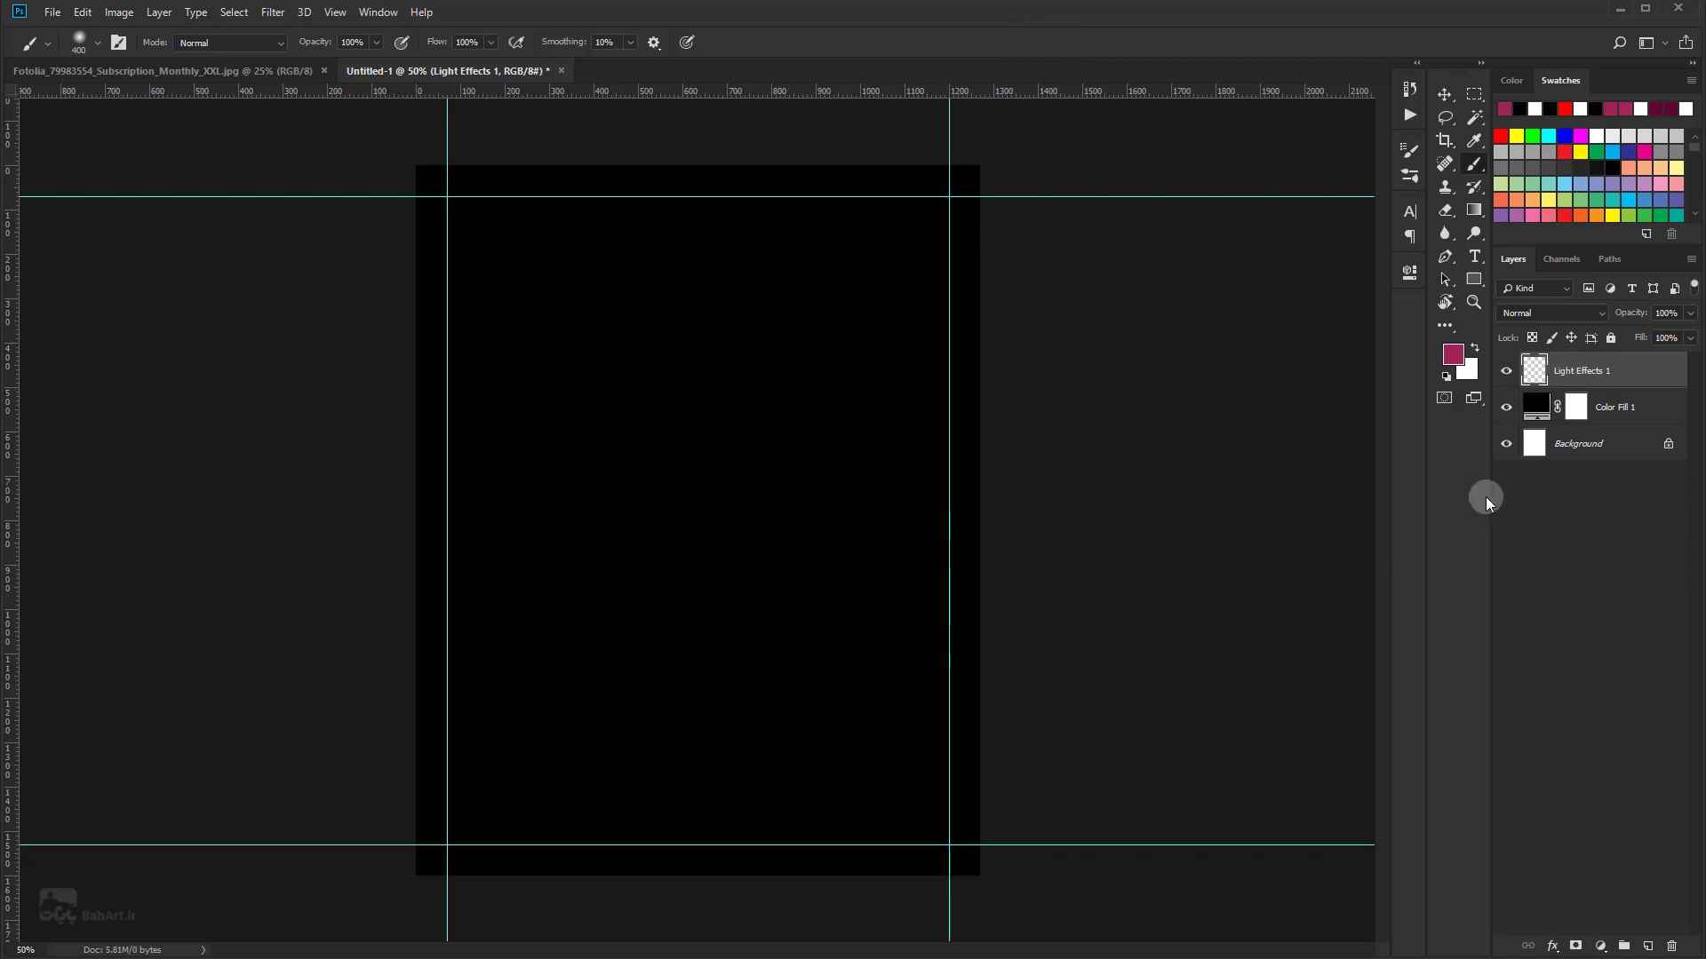
Step: Enter ff0909 as the foreground colour in the Color Picker
click(1452, 357)
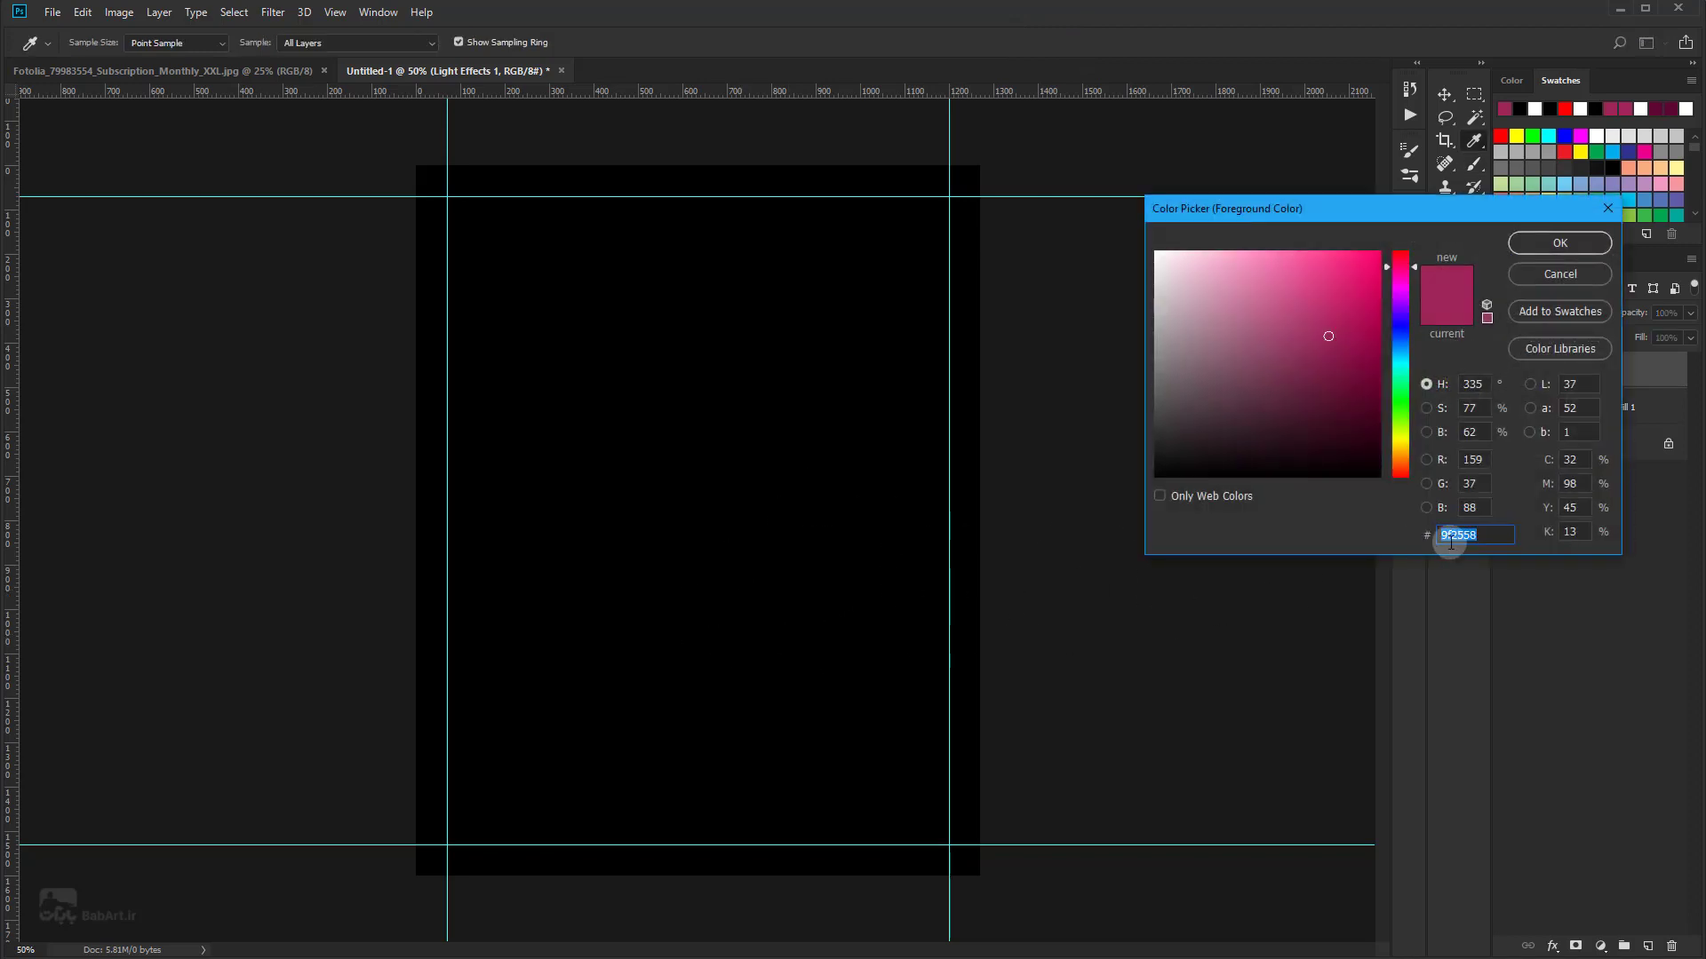
text(ff0909)
double_click(1476, 537)
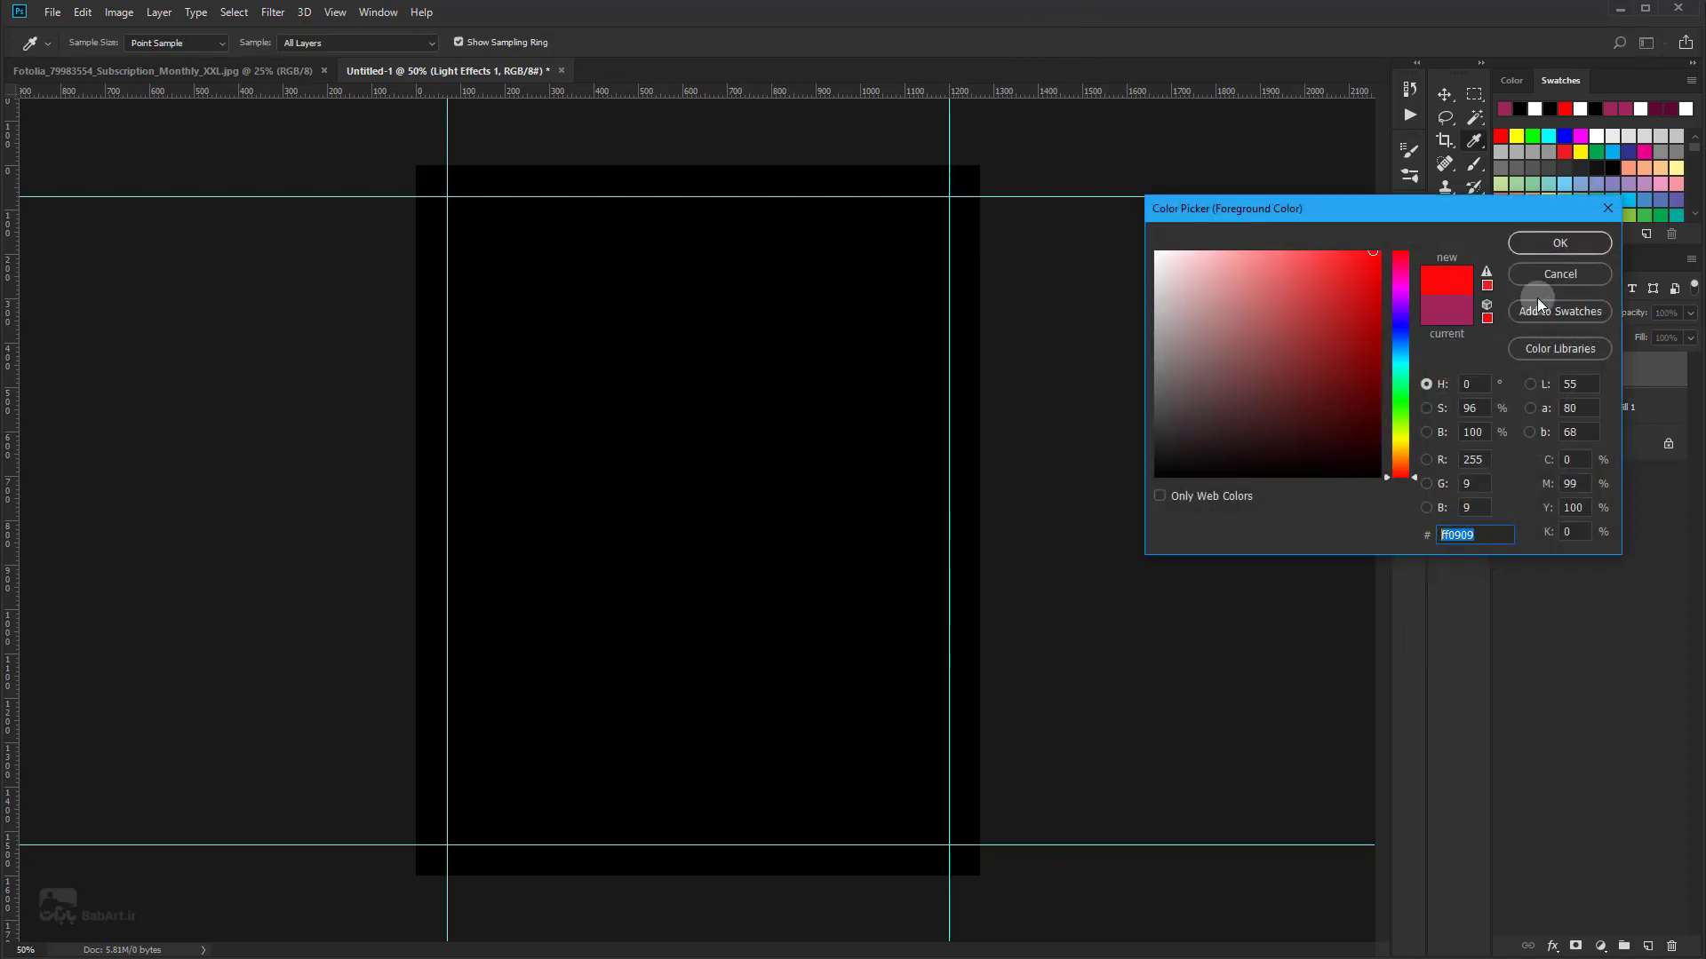
Step: Confirm the red colour and paint red glows right of centre and along the top edge
click(1557, 246)
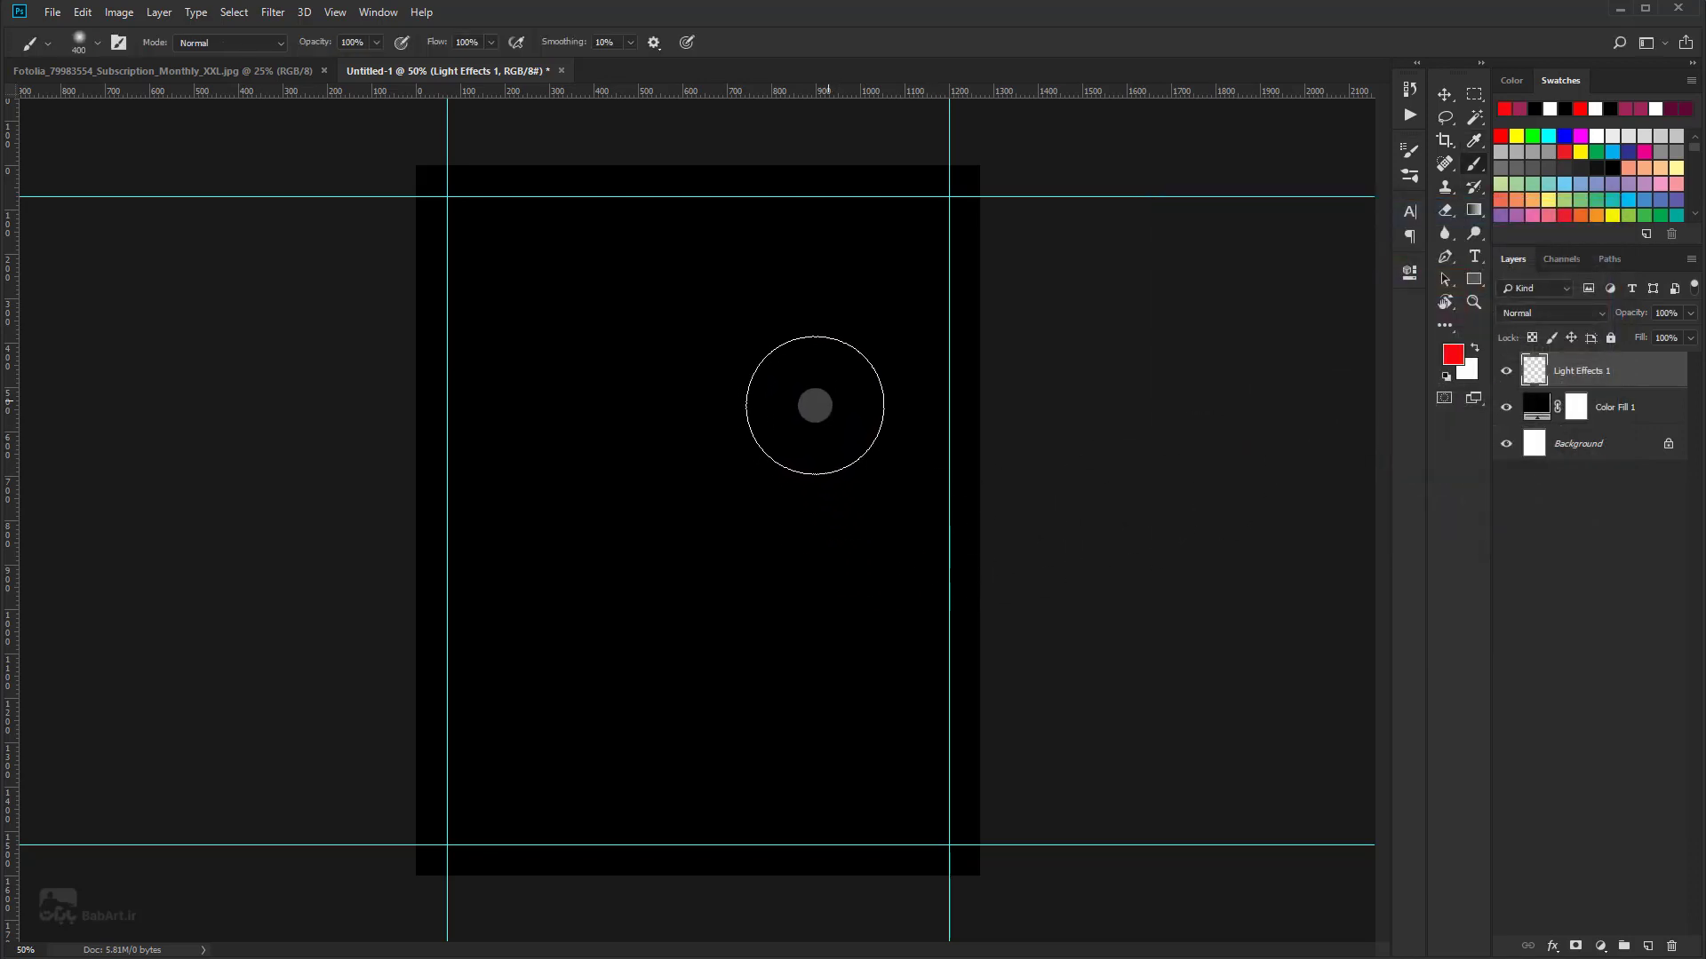
drag(818, 438, 811, 688)
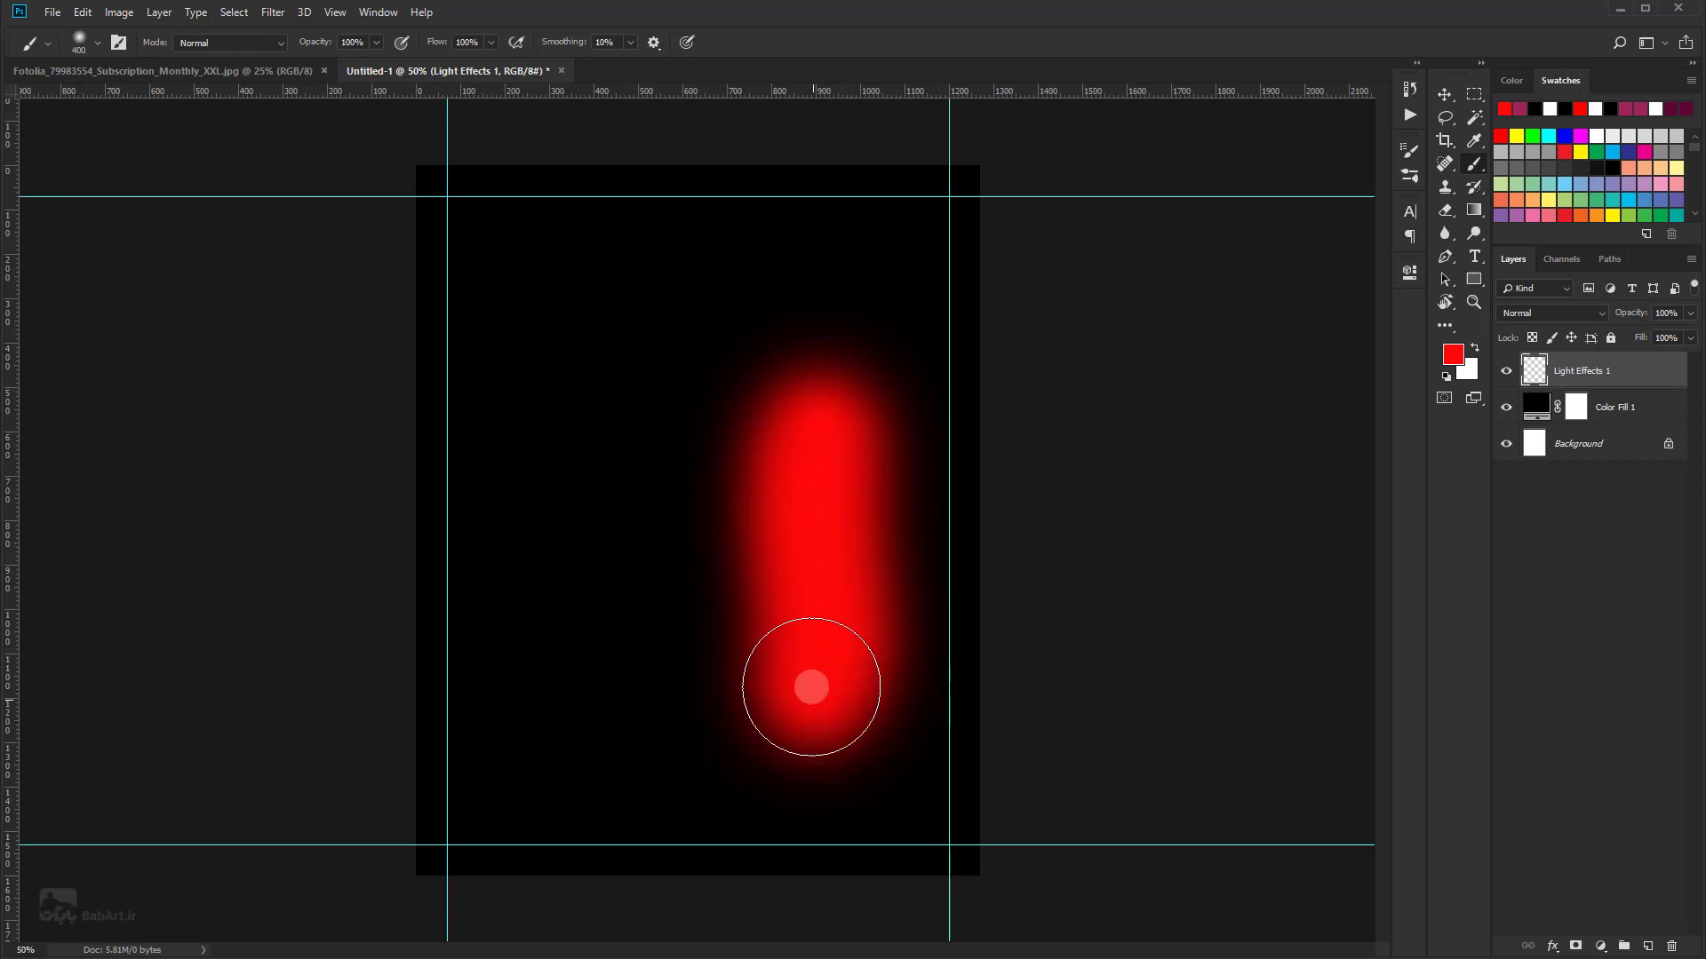
click(575, 184)
drag(575, 184, 601, 159)
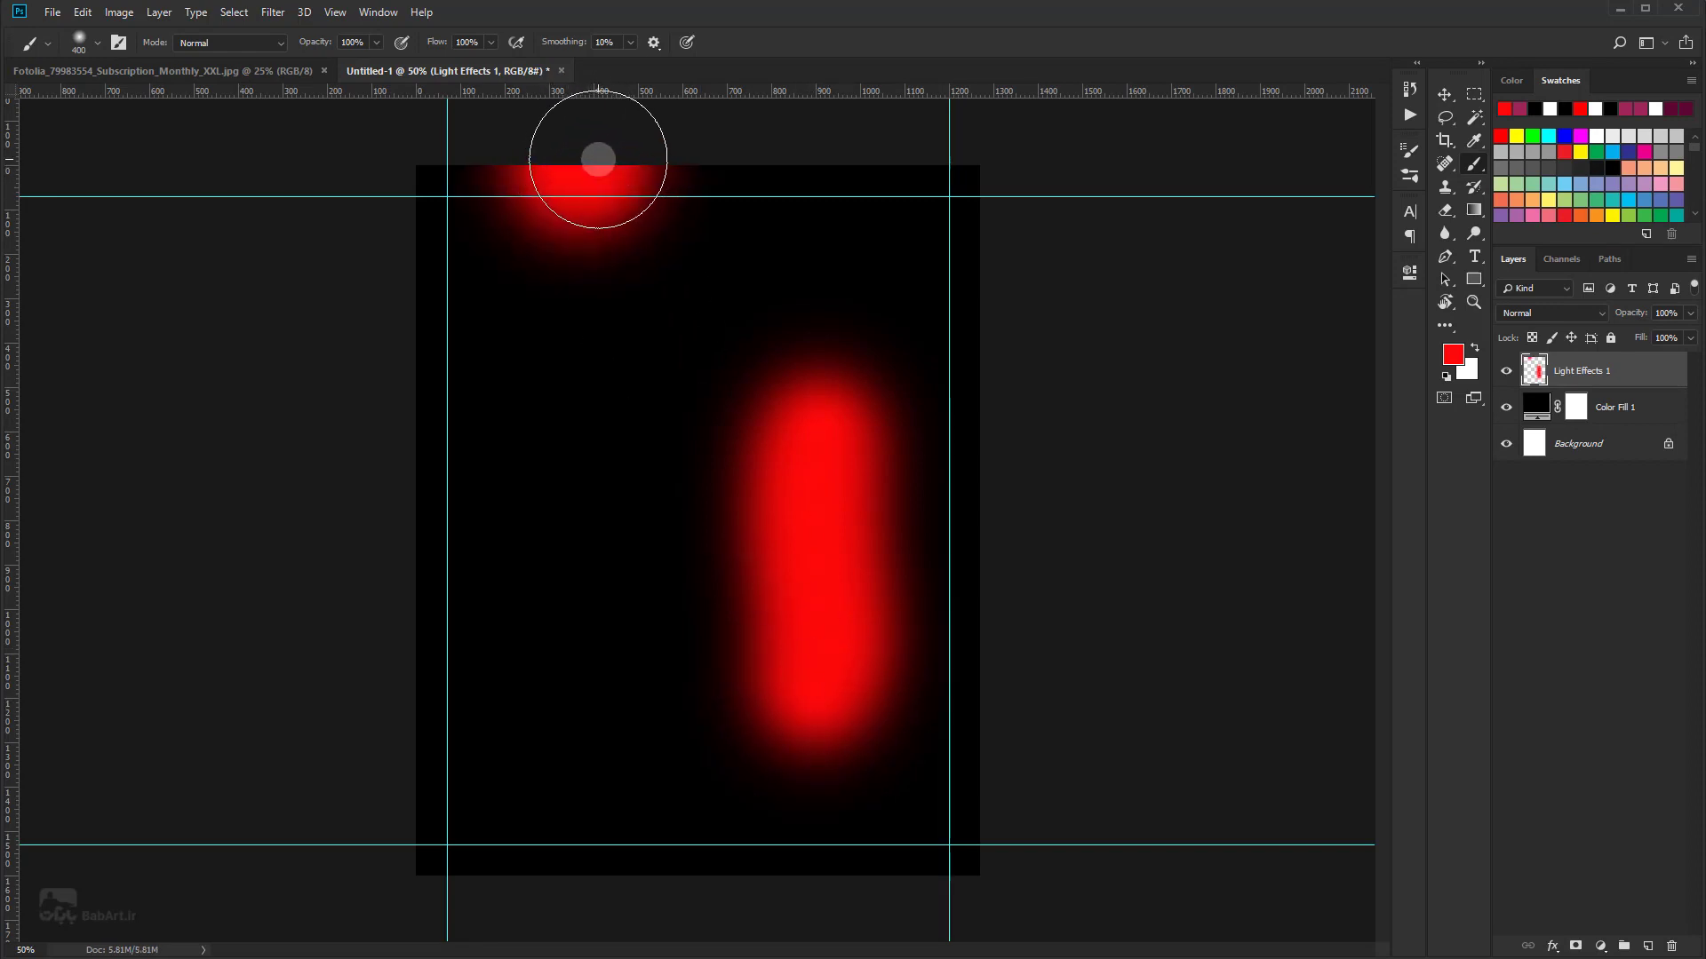
Step: Paint purple (b201c8) blobs at top, left edge, top-left and right edge with a smaller brush
click(1450, 355)
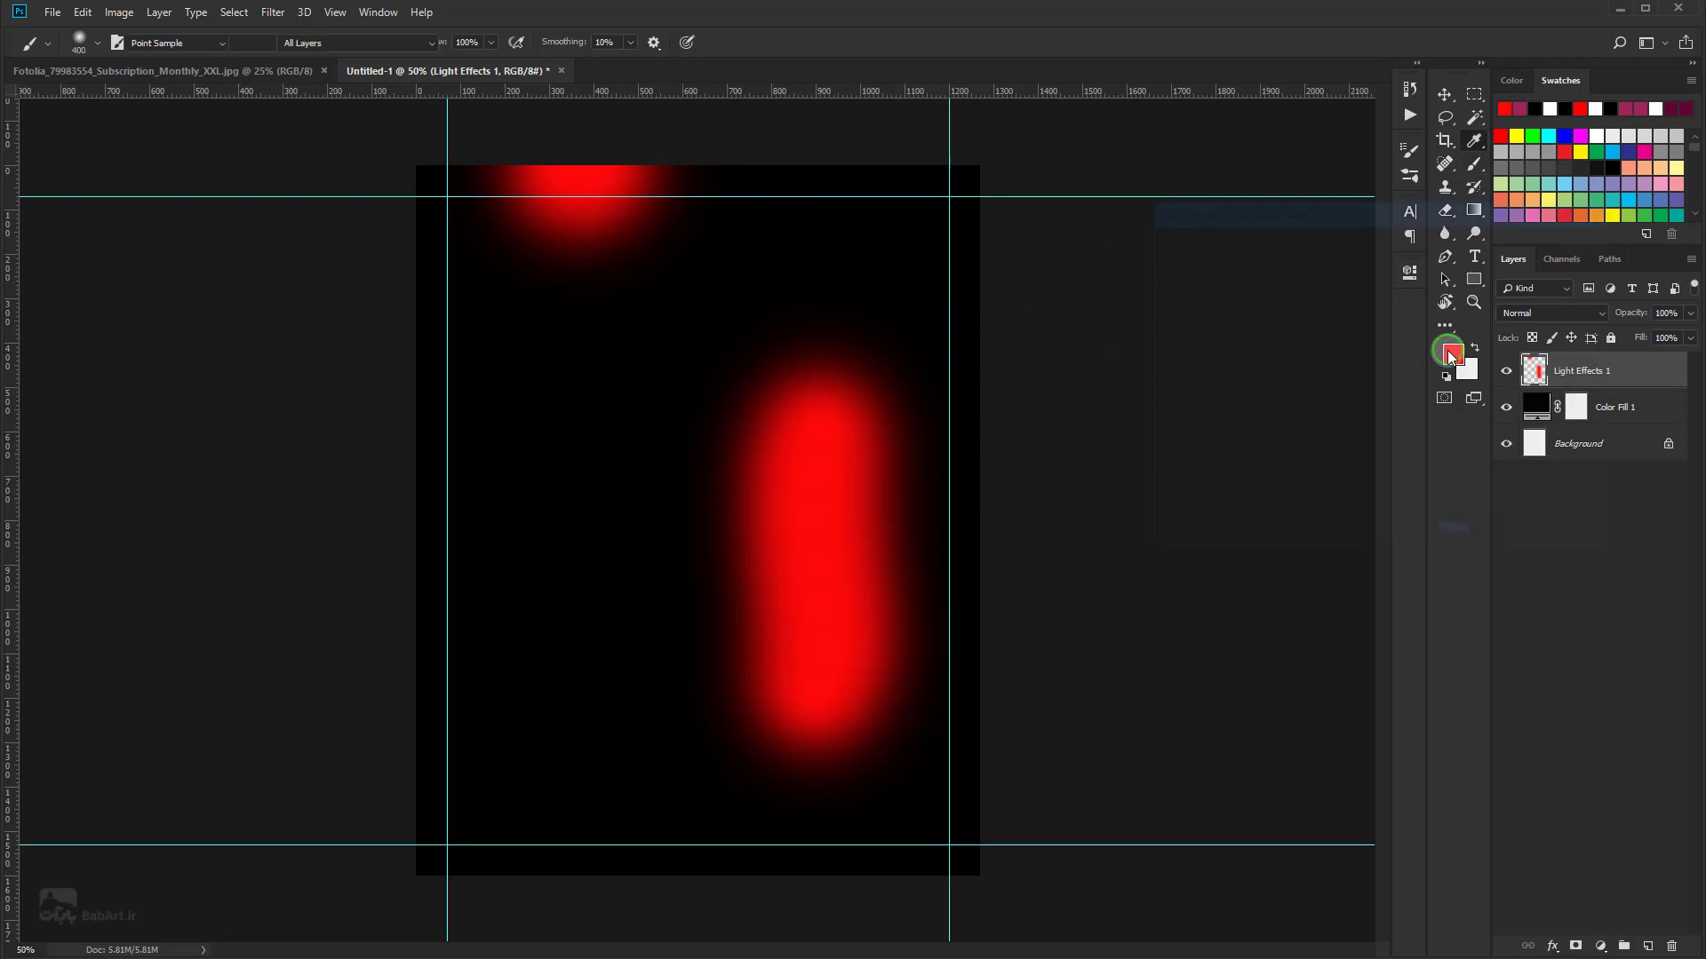
text(b201c8)
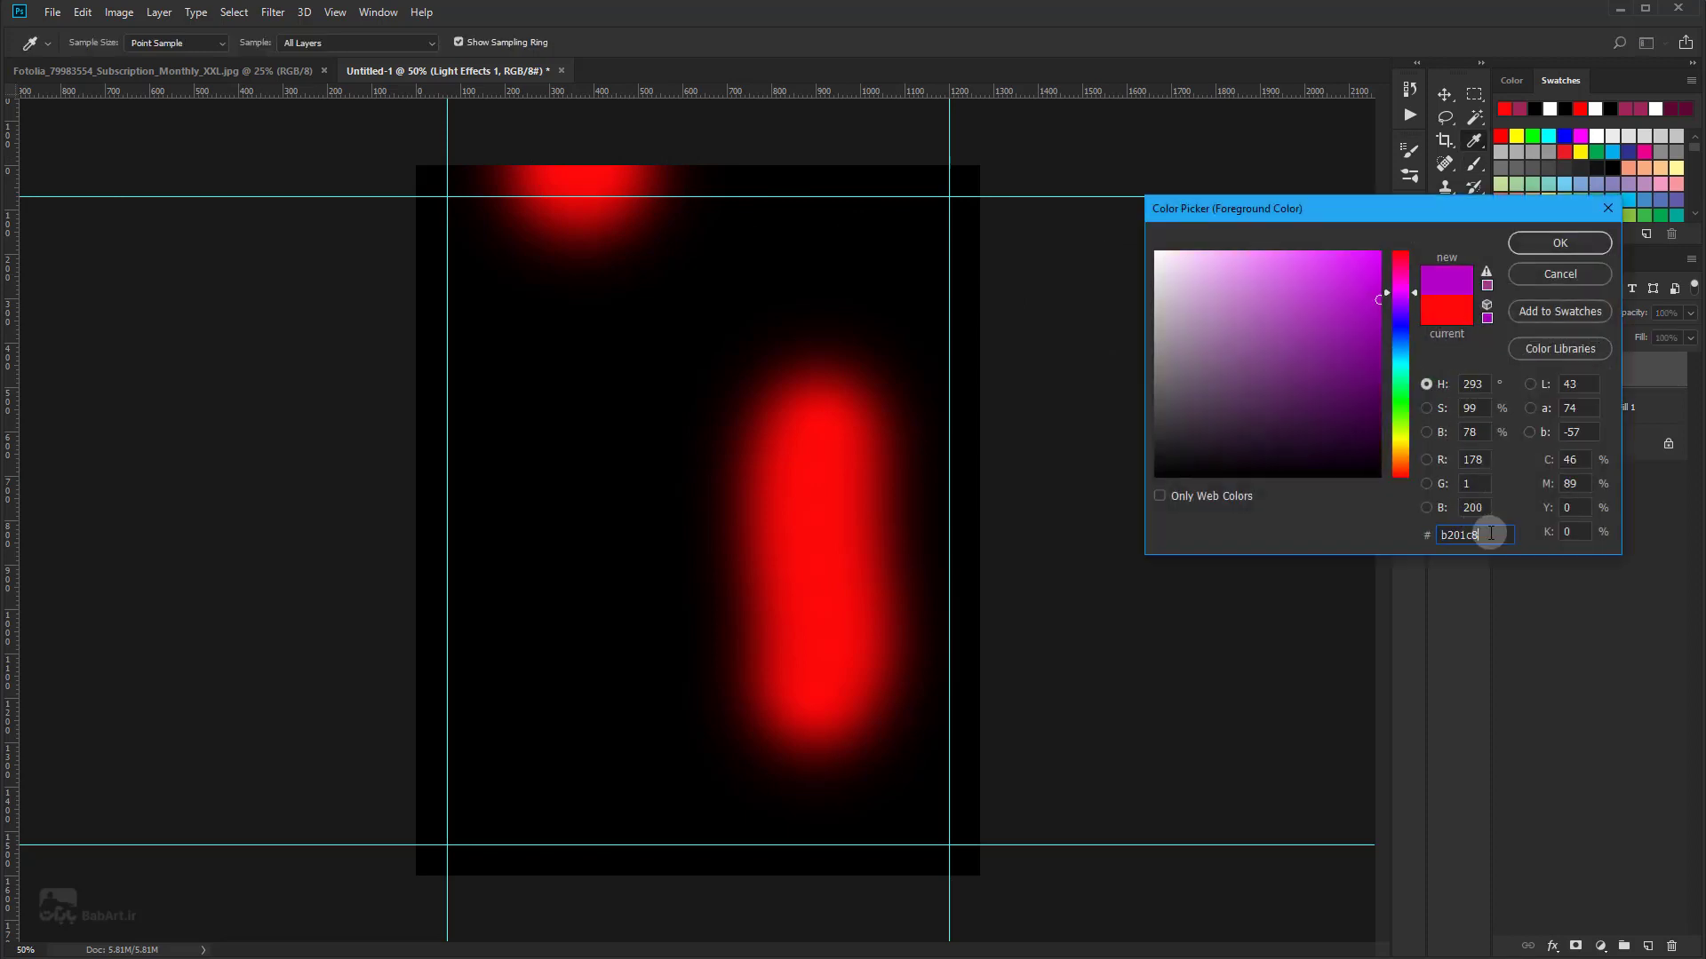
click(1542, 242)
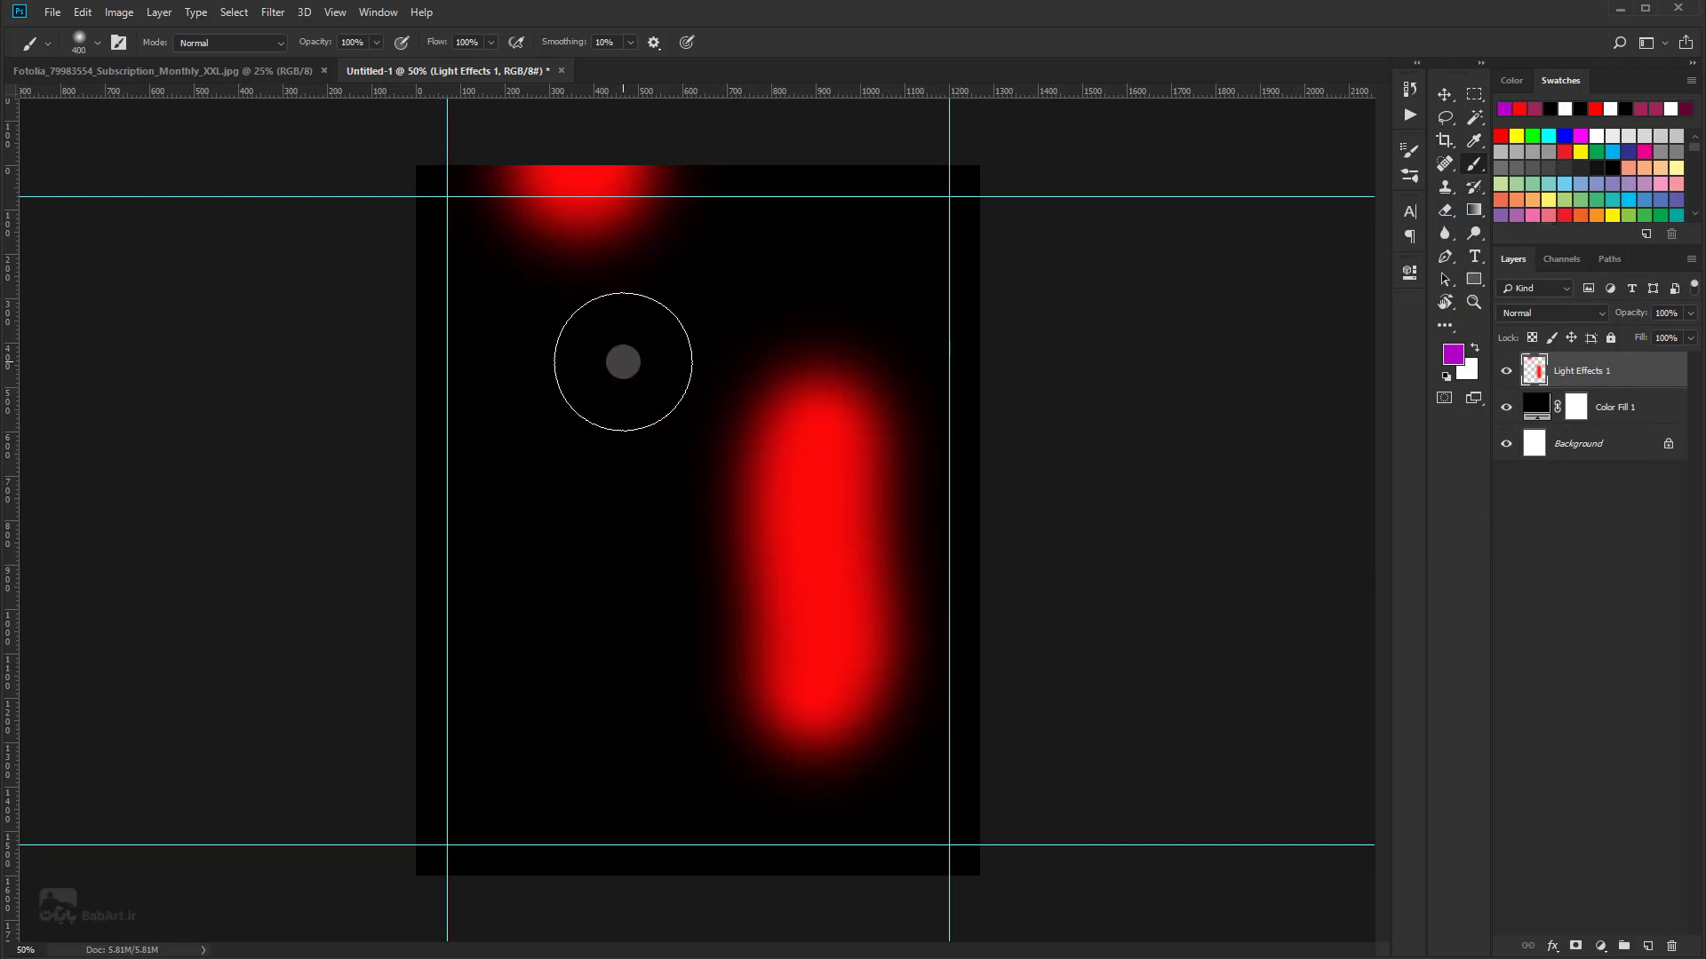
mouse_move(634, 275)
mouse_down()
mouse_move(625, 318)
mouse_move(674, 331)
mouse_move(655, 385)
mouse_up()
key(bracketleft)
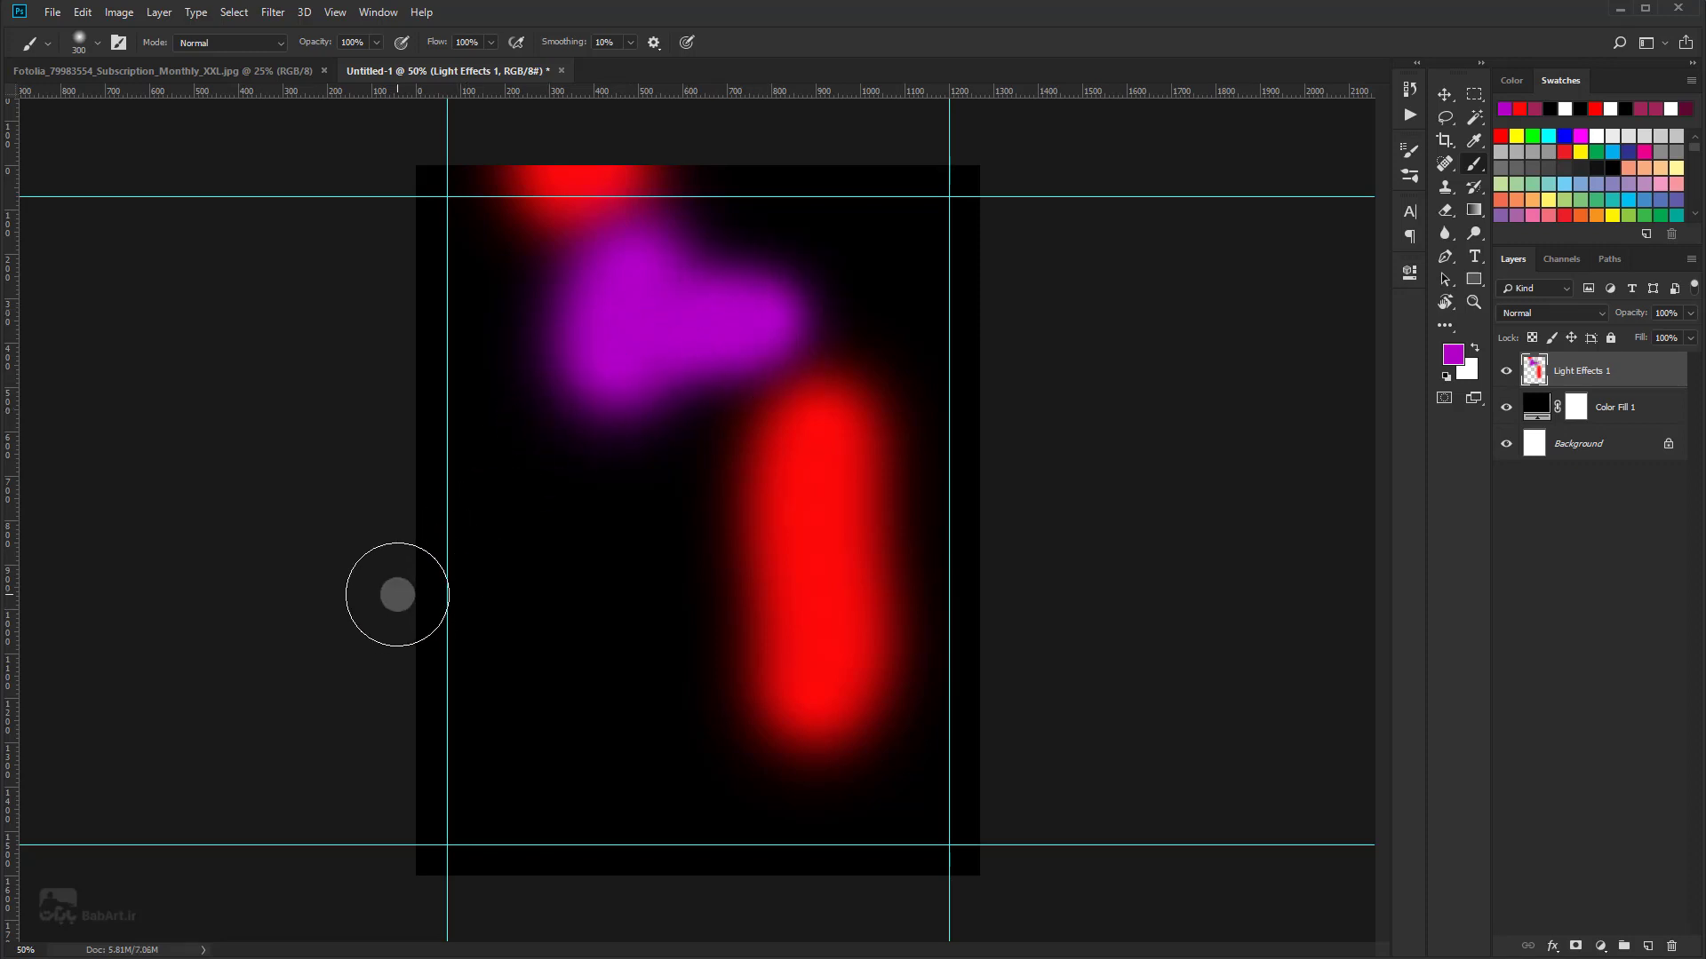
mouse_move(396, 593)
mouse_down()
mouse_move(500, 595)
mouse_move(400, 708)
mouse_up()
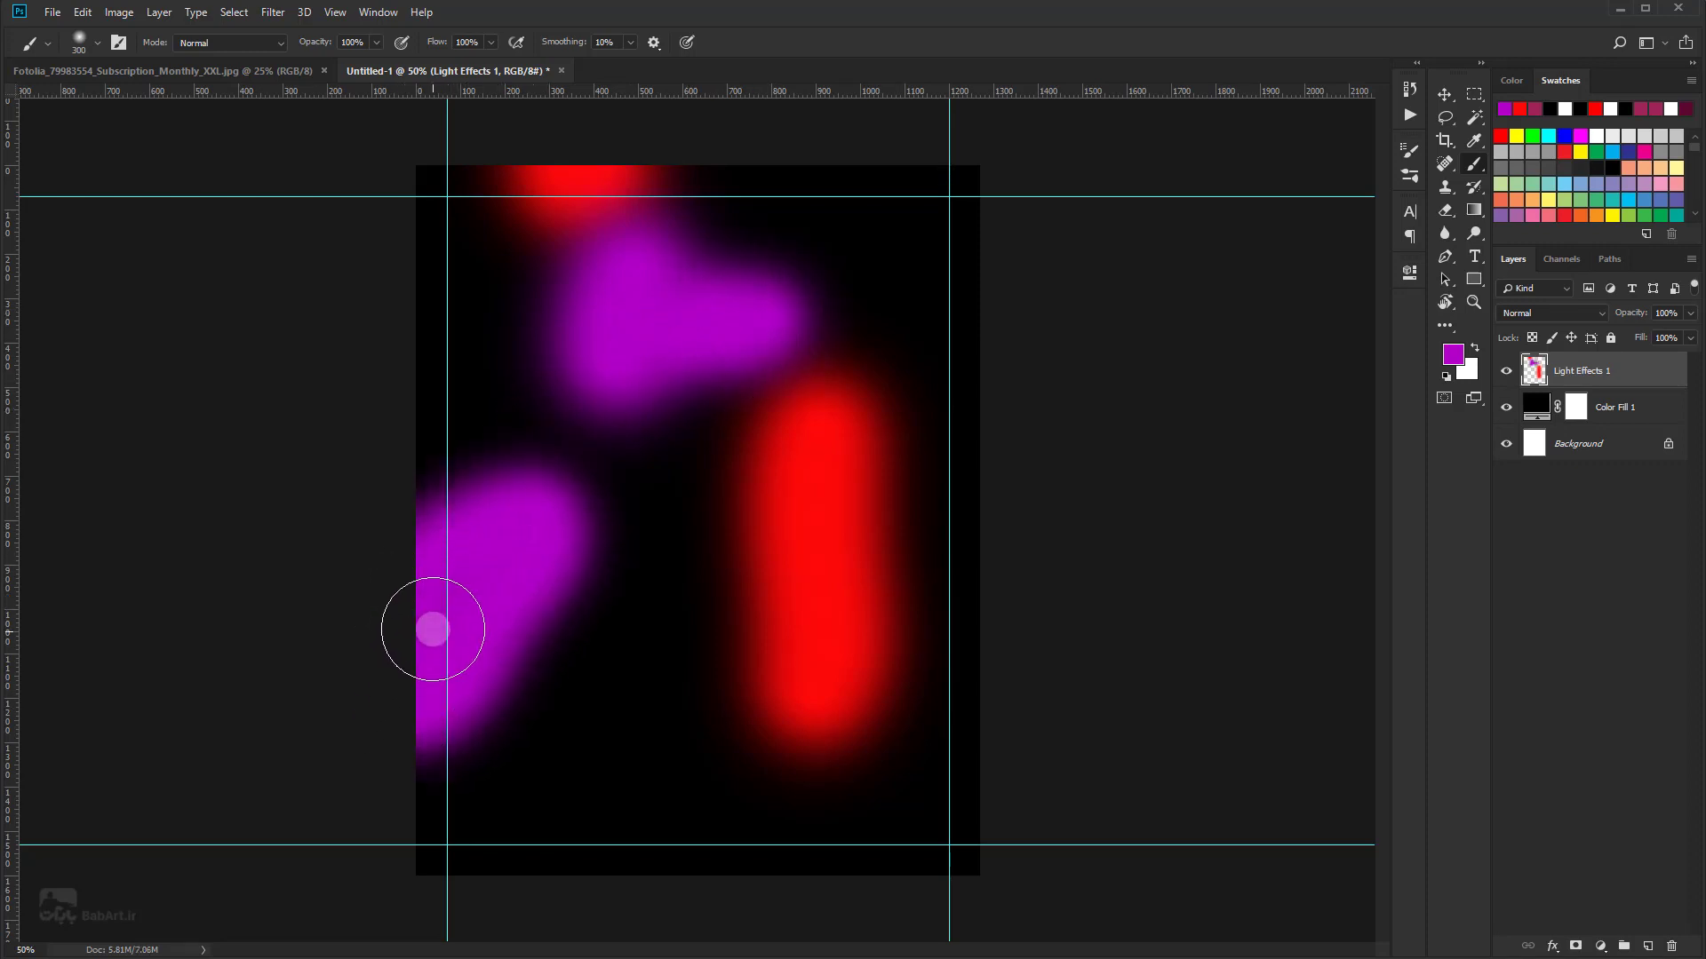
drag(456, 206, 385, 216)
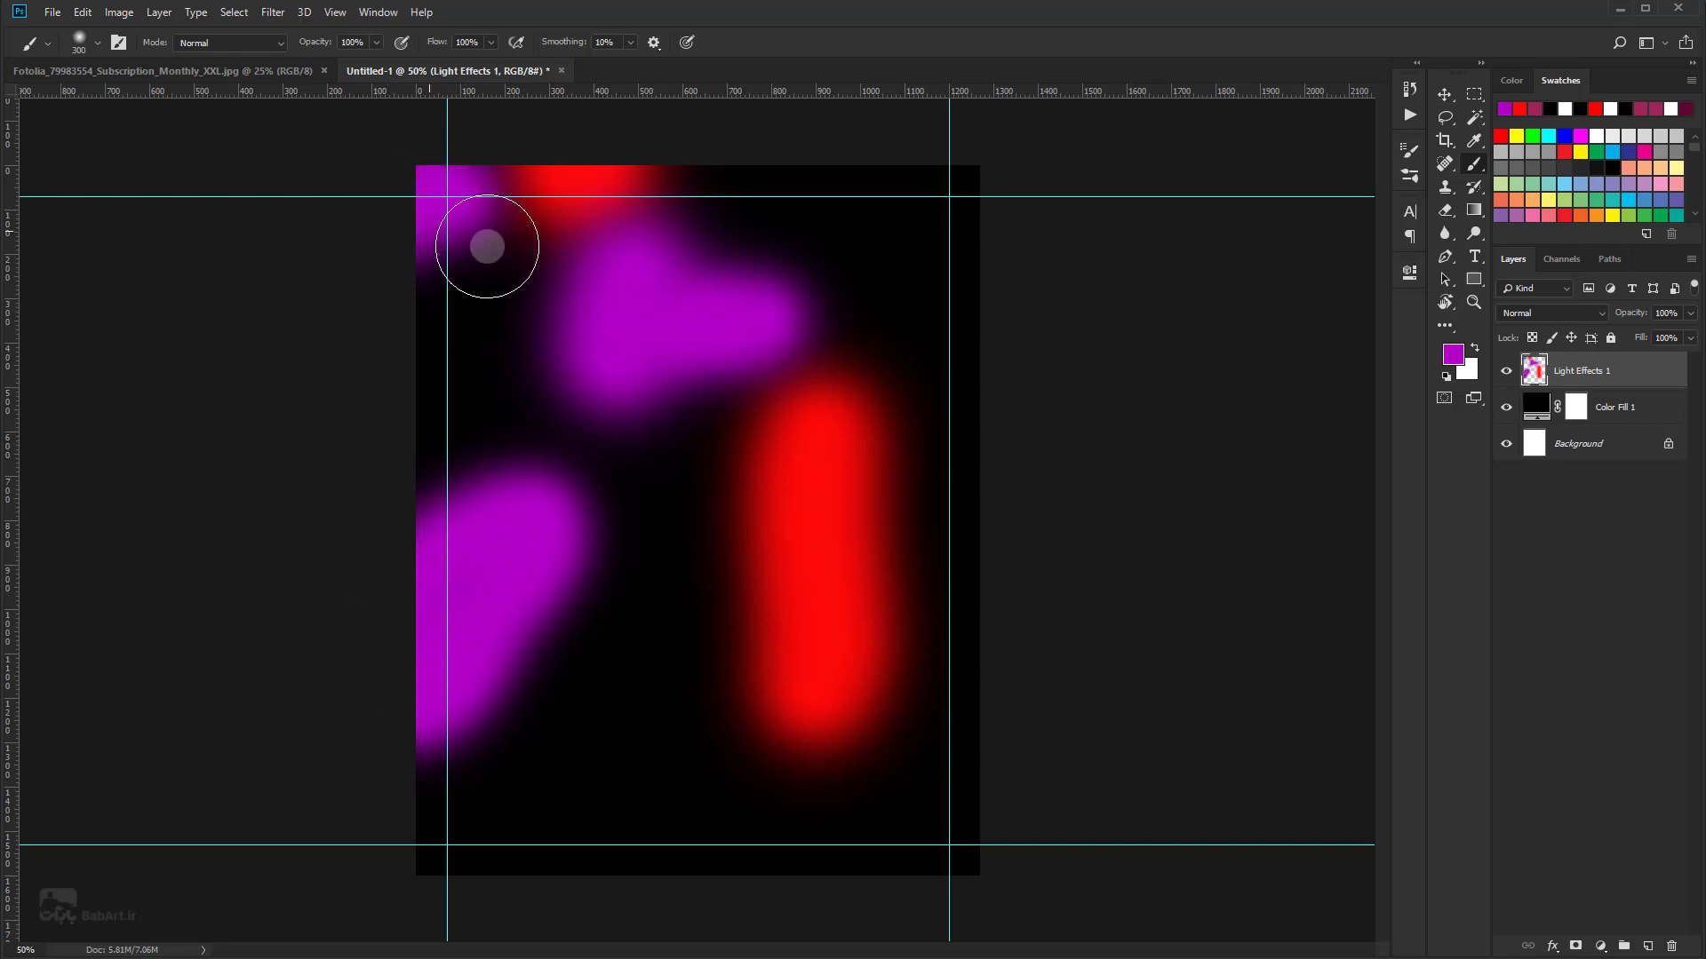
mouse_move(967, 505)
mouse_down()
mouse_move(930, 821)
mouse_move(732, 788)
mouse_move(876, 803)
mouse_move(932, 696)
mouse_move(966, 505)
mouse_up()
Step: Touch up the purple blob, then paint 00ffa2 green glows at centre, bottom-left and upper-left
mouse_move(796, 331)
mouse_down()
mouse_move(815, 312)
mouse_move(767, 313)
mouse_up()
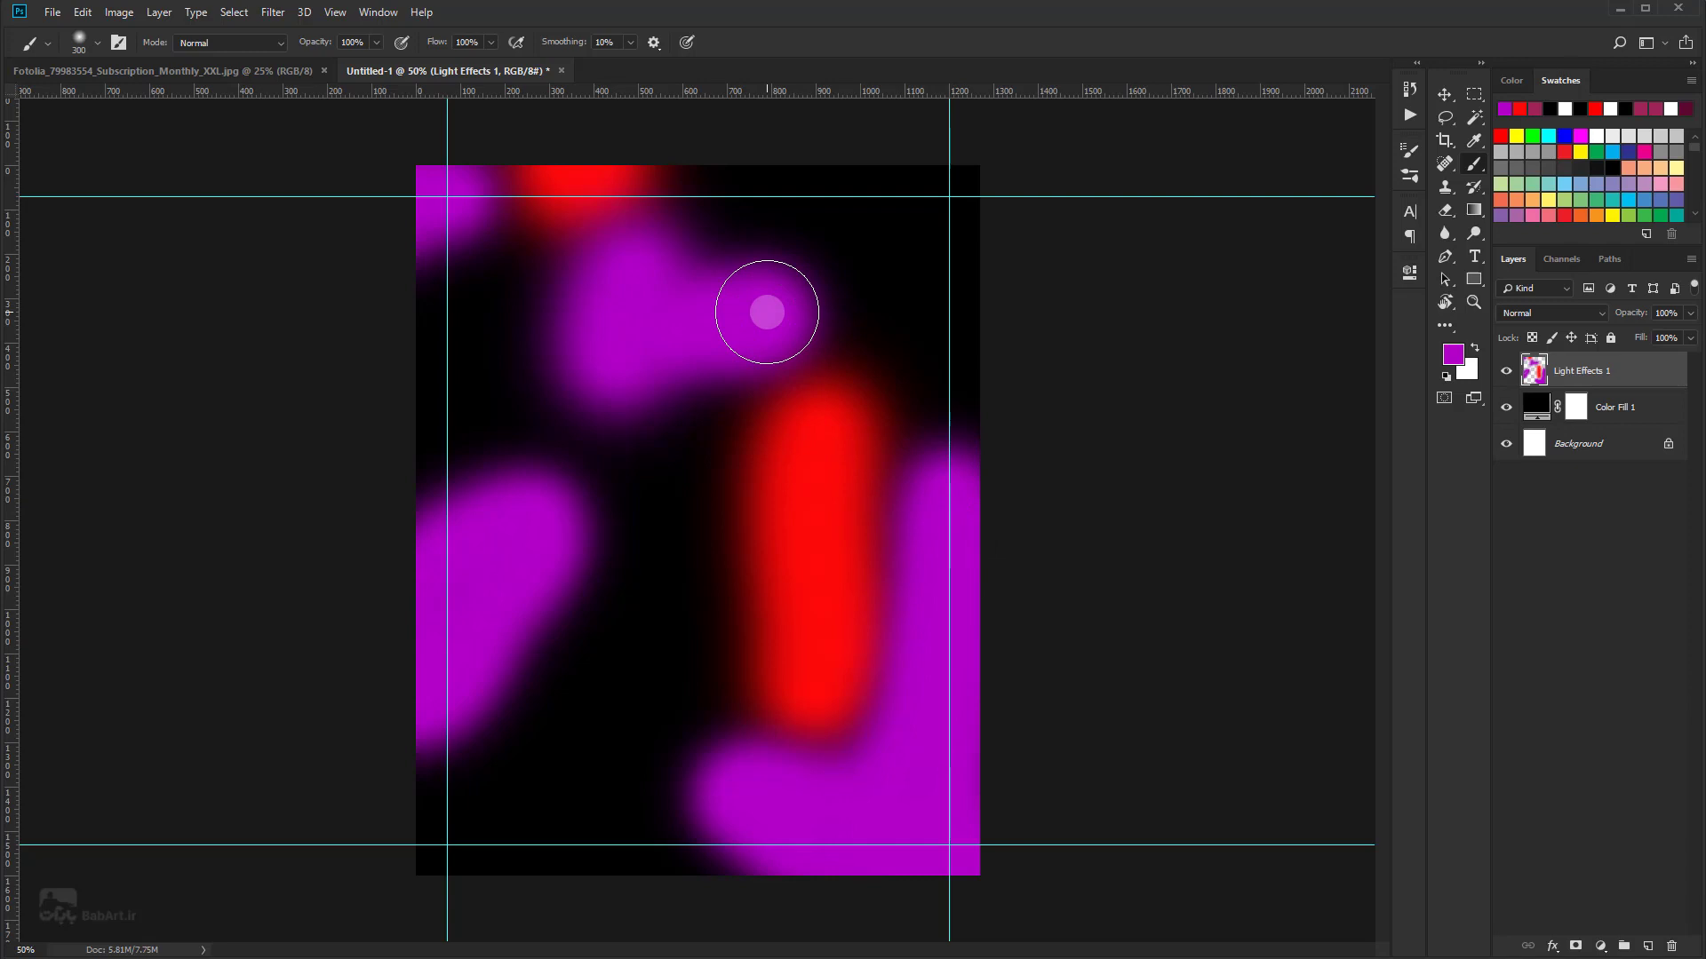
click(1453, 354)
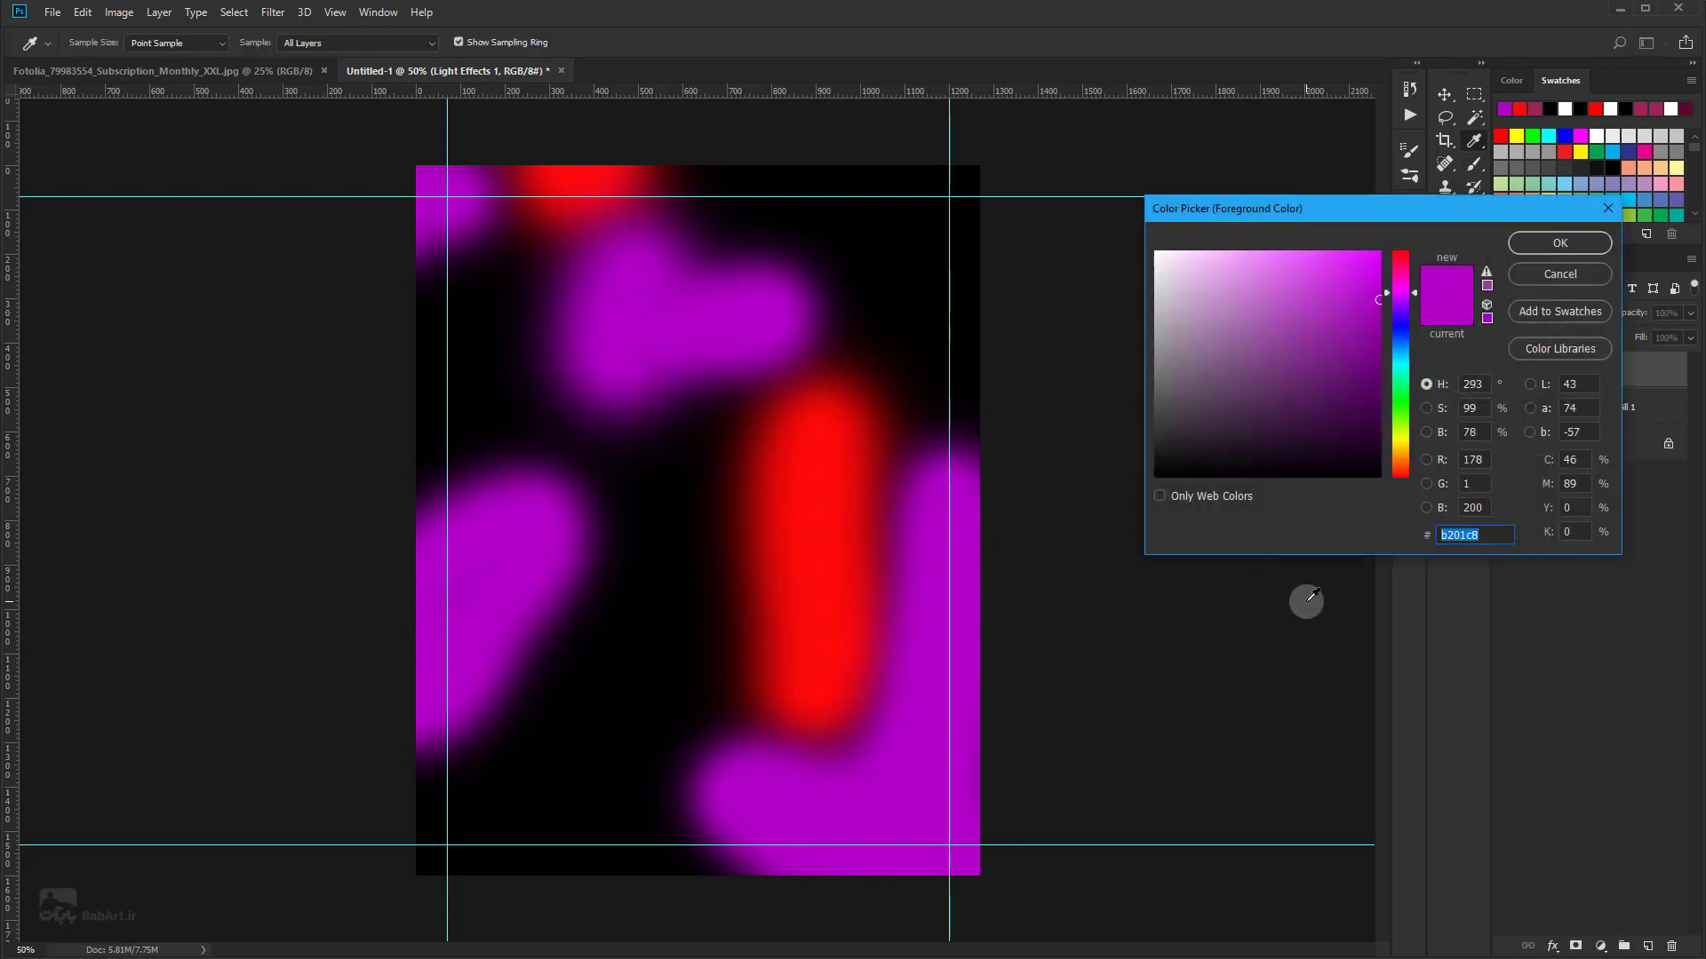
text(00ffa2)
click(1560, 243)
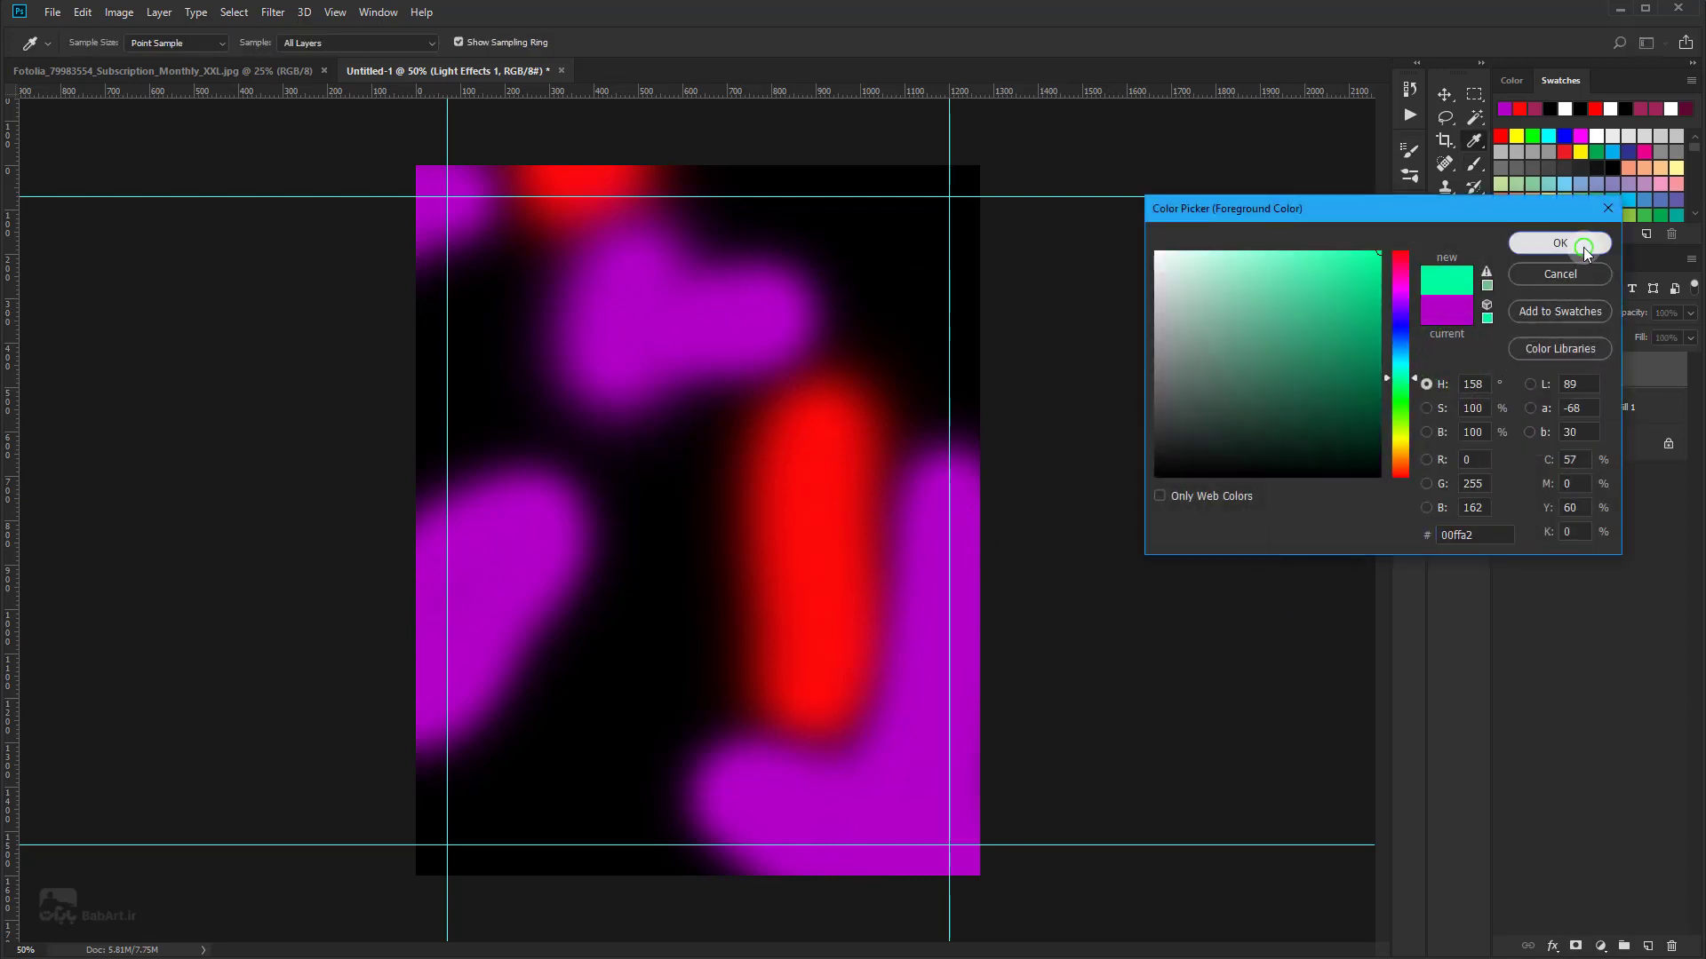
drag(713, 426, 711, 432)
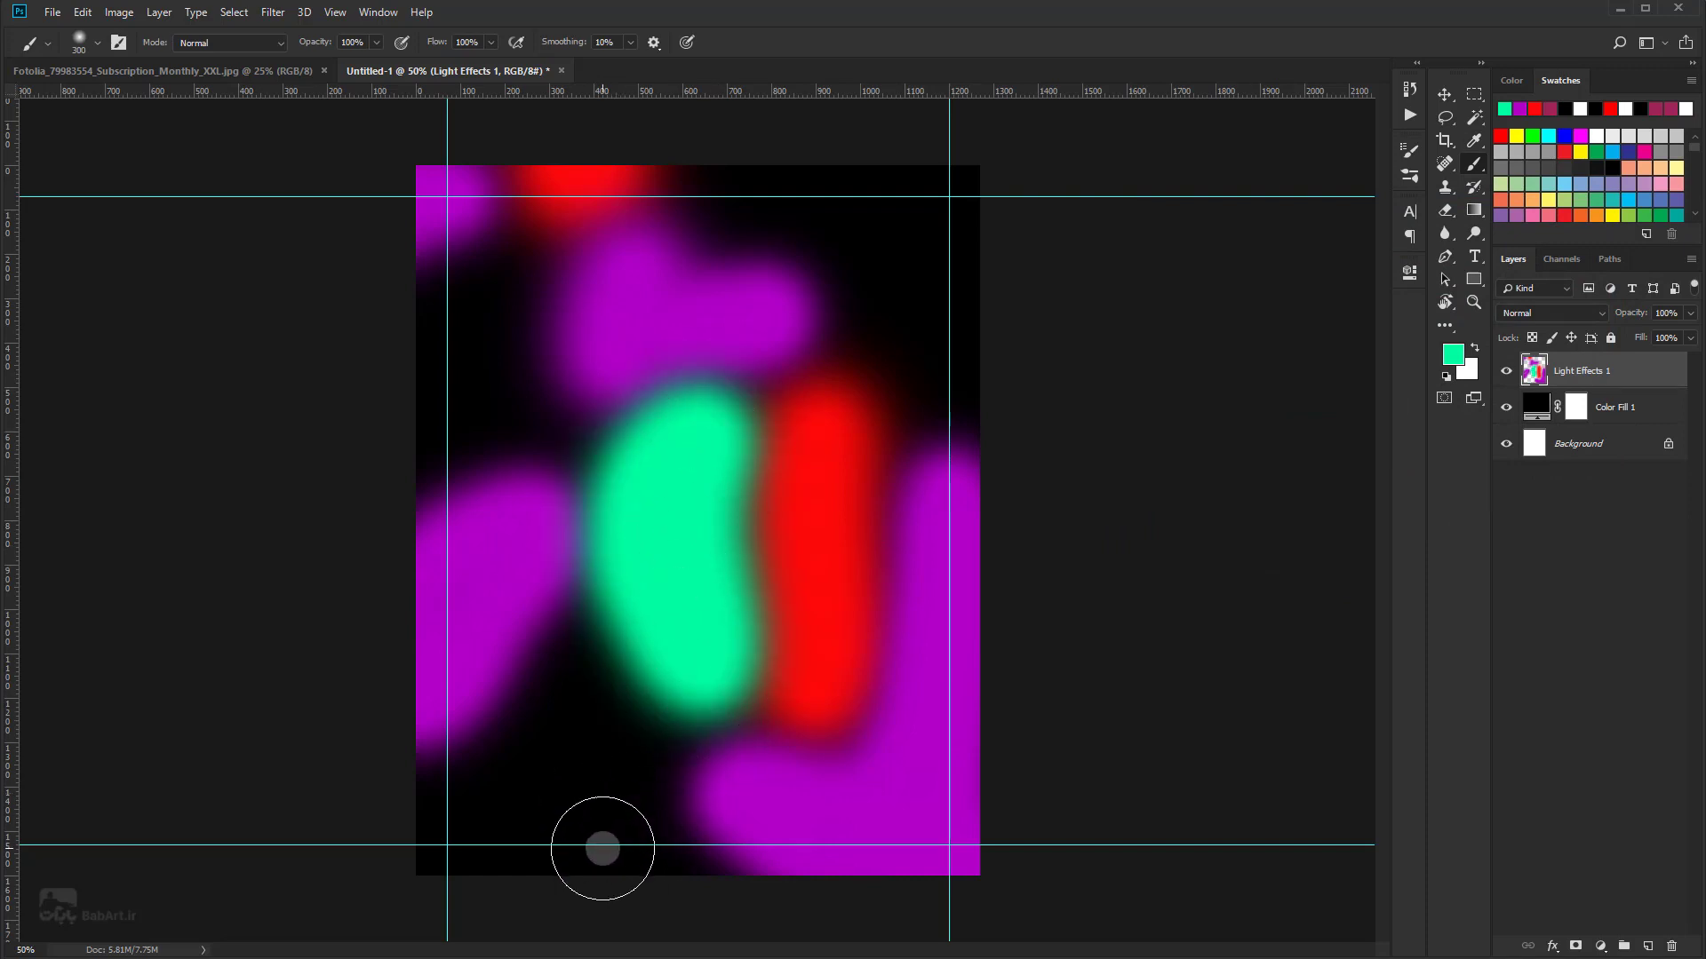
mouse_move(673, 886)
mouse_down()
mouse_move(589, 792)
mouse_move(533, 830)
mouse_move(497, 757)
mouse_move(400, 762)
mouse_move(441, 857)
mouse_move(609, 888)
mouse_up()
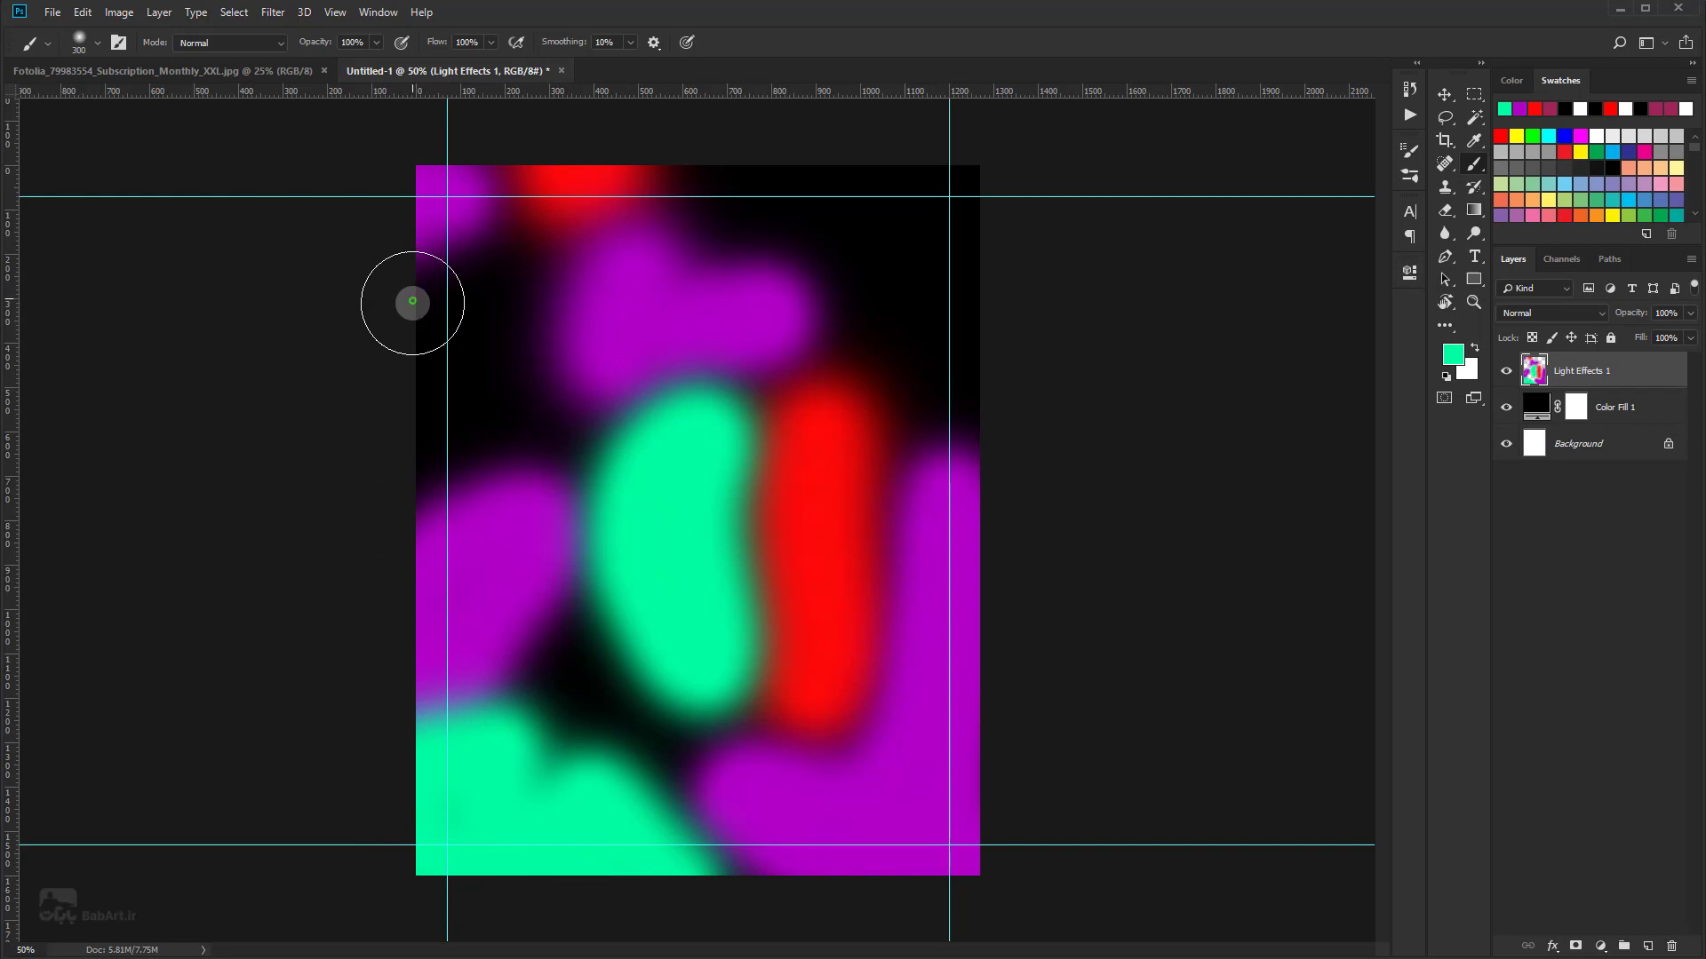
mouse_move(412, 302)
mouse_down()
mouse_move(403, 446)
mouse_move(465, 412)
mouse_move(525, 419)
mouse_move(506, 266)
mouse_move(445, 293)
mouse_up()
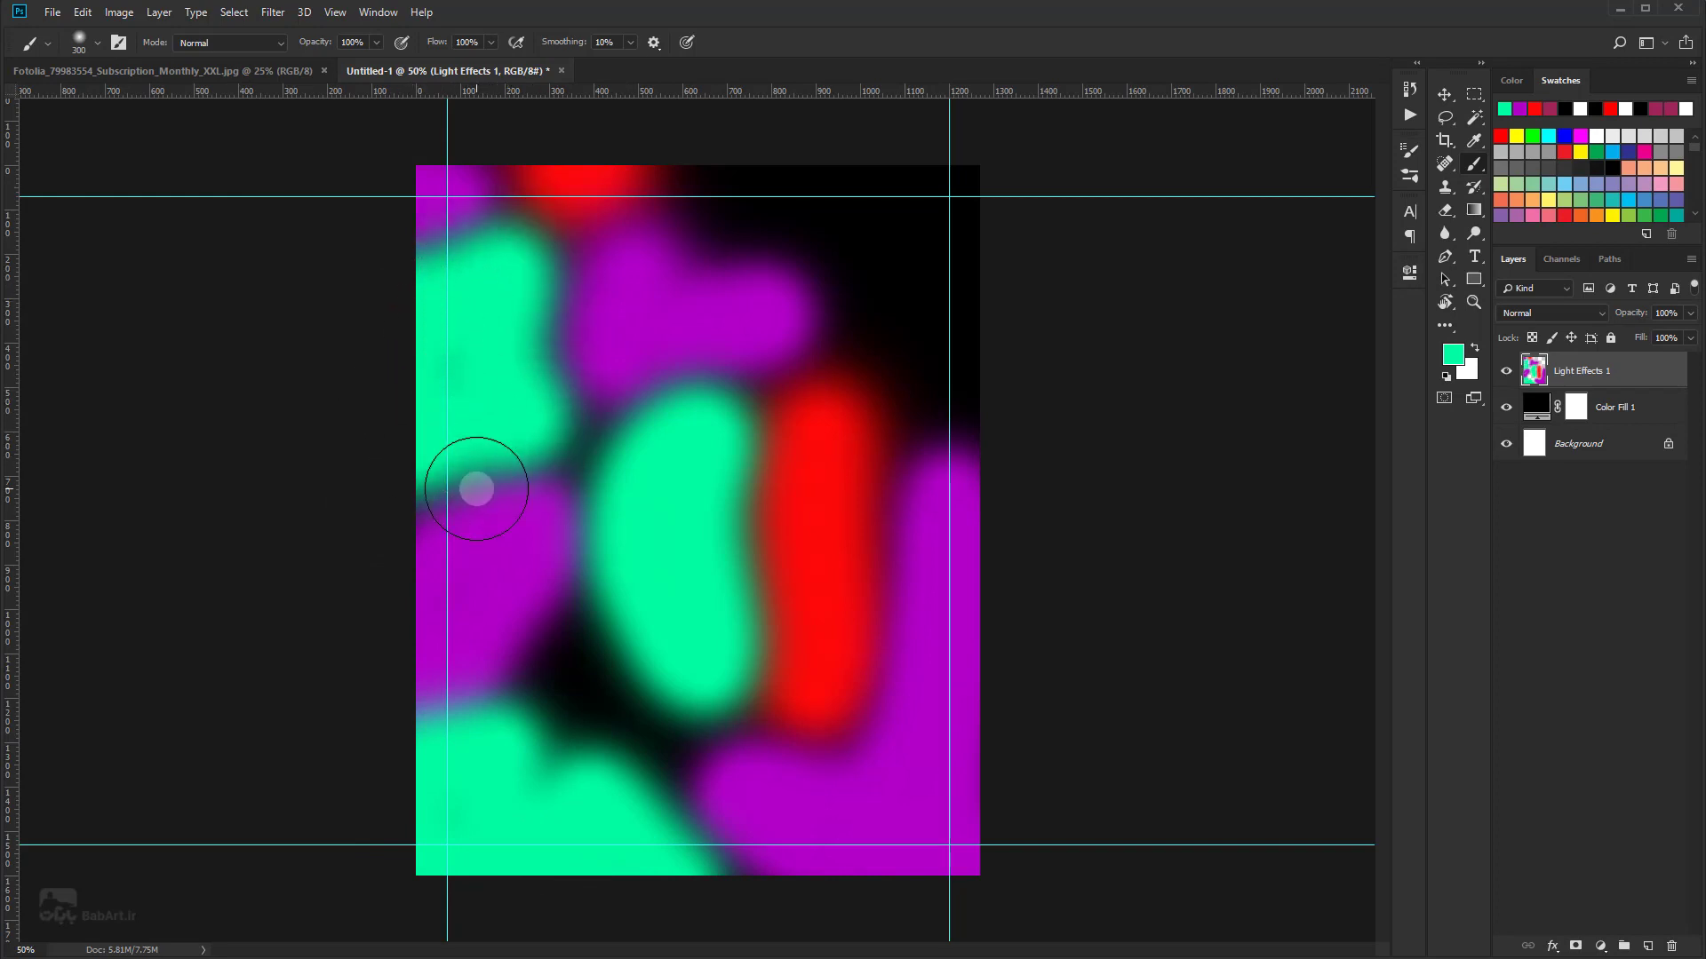
Step: Paint blue (2a00ff) across the top-right and, with a smaller brush, between the green blobs
click(1443, 362)
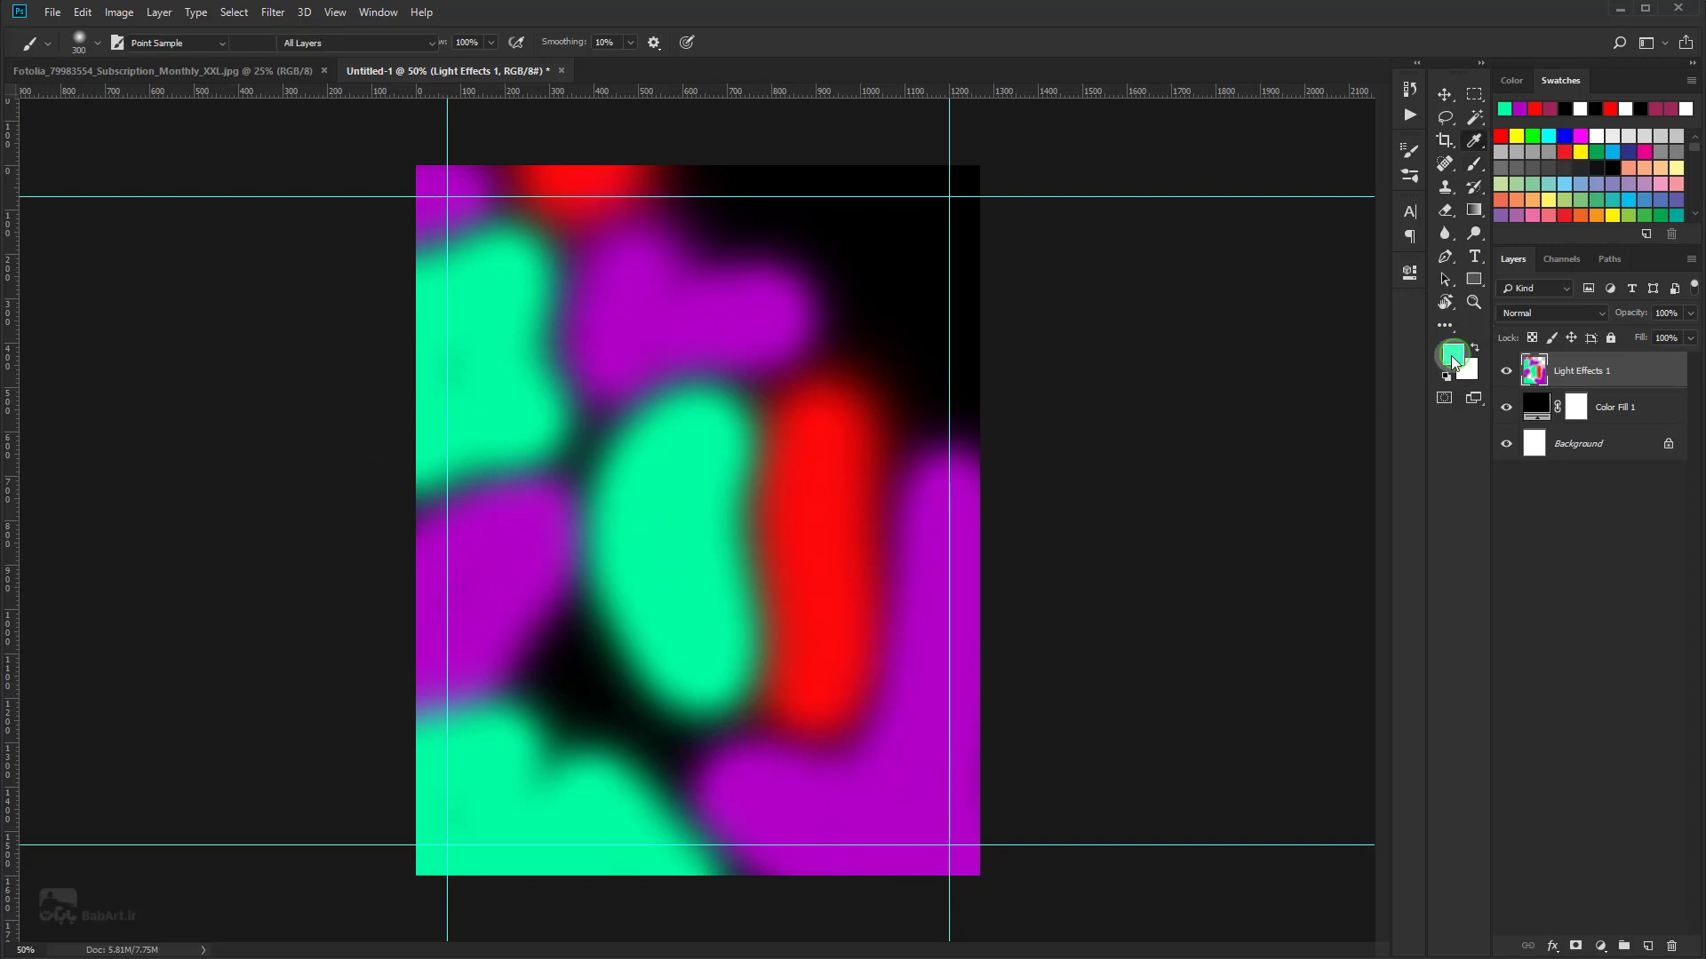
text(2a00ff)
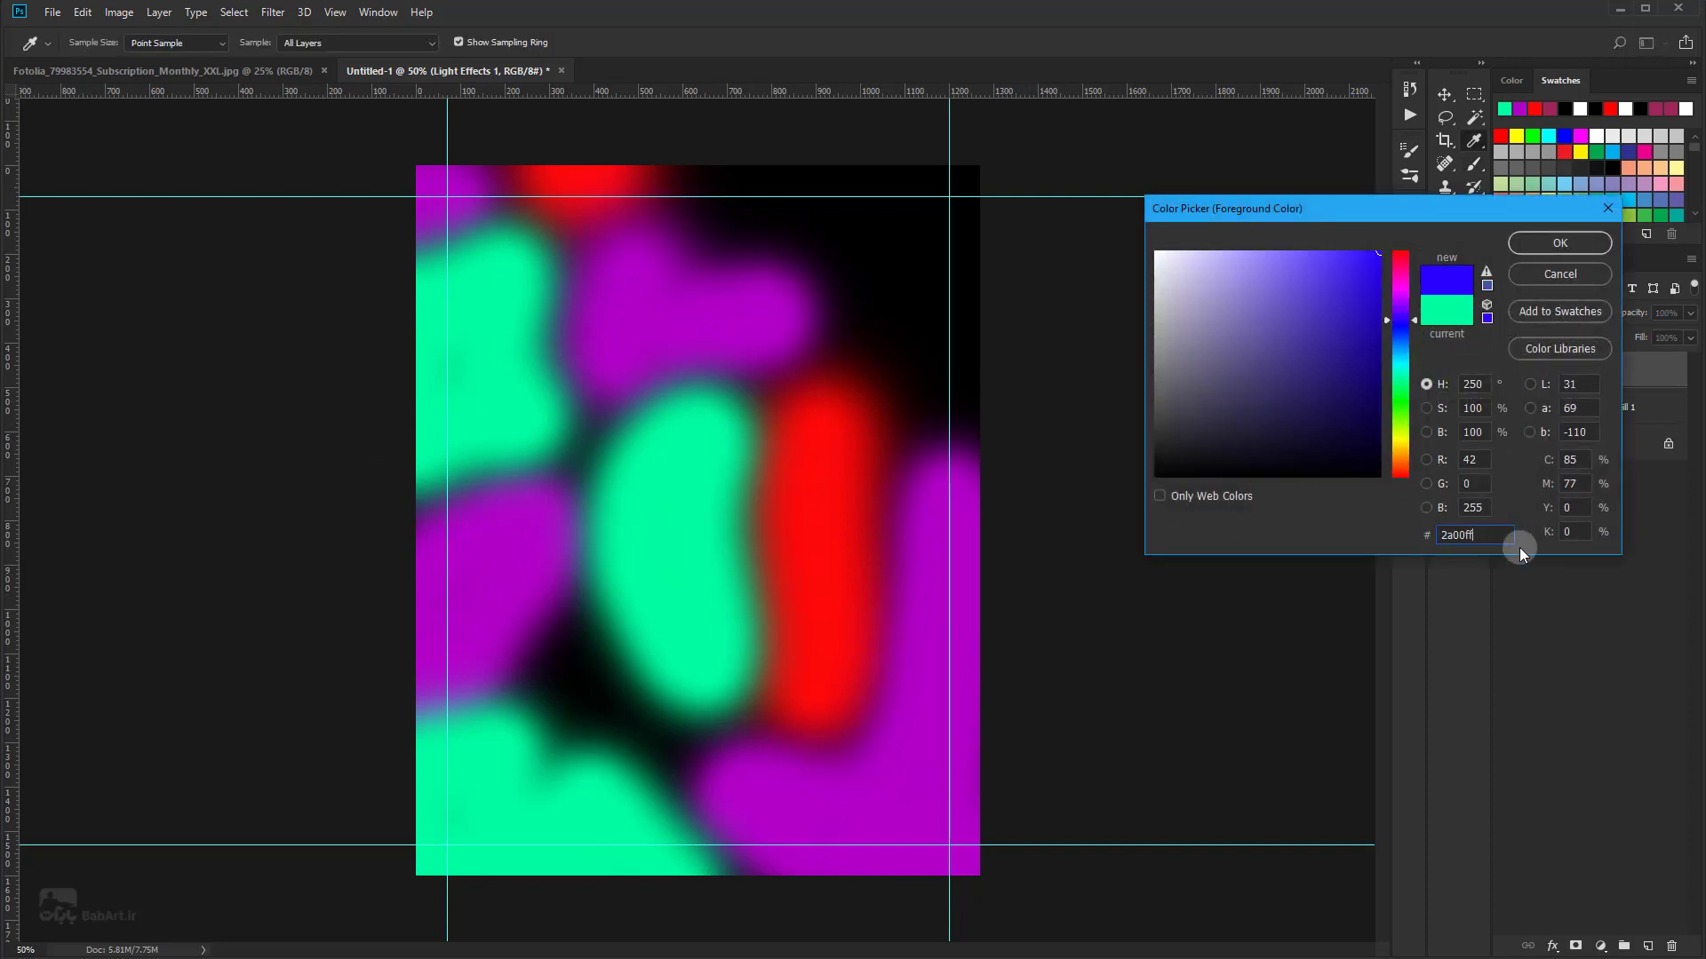
click(1550, 242)
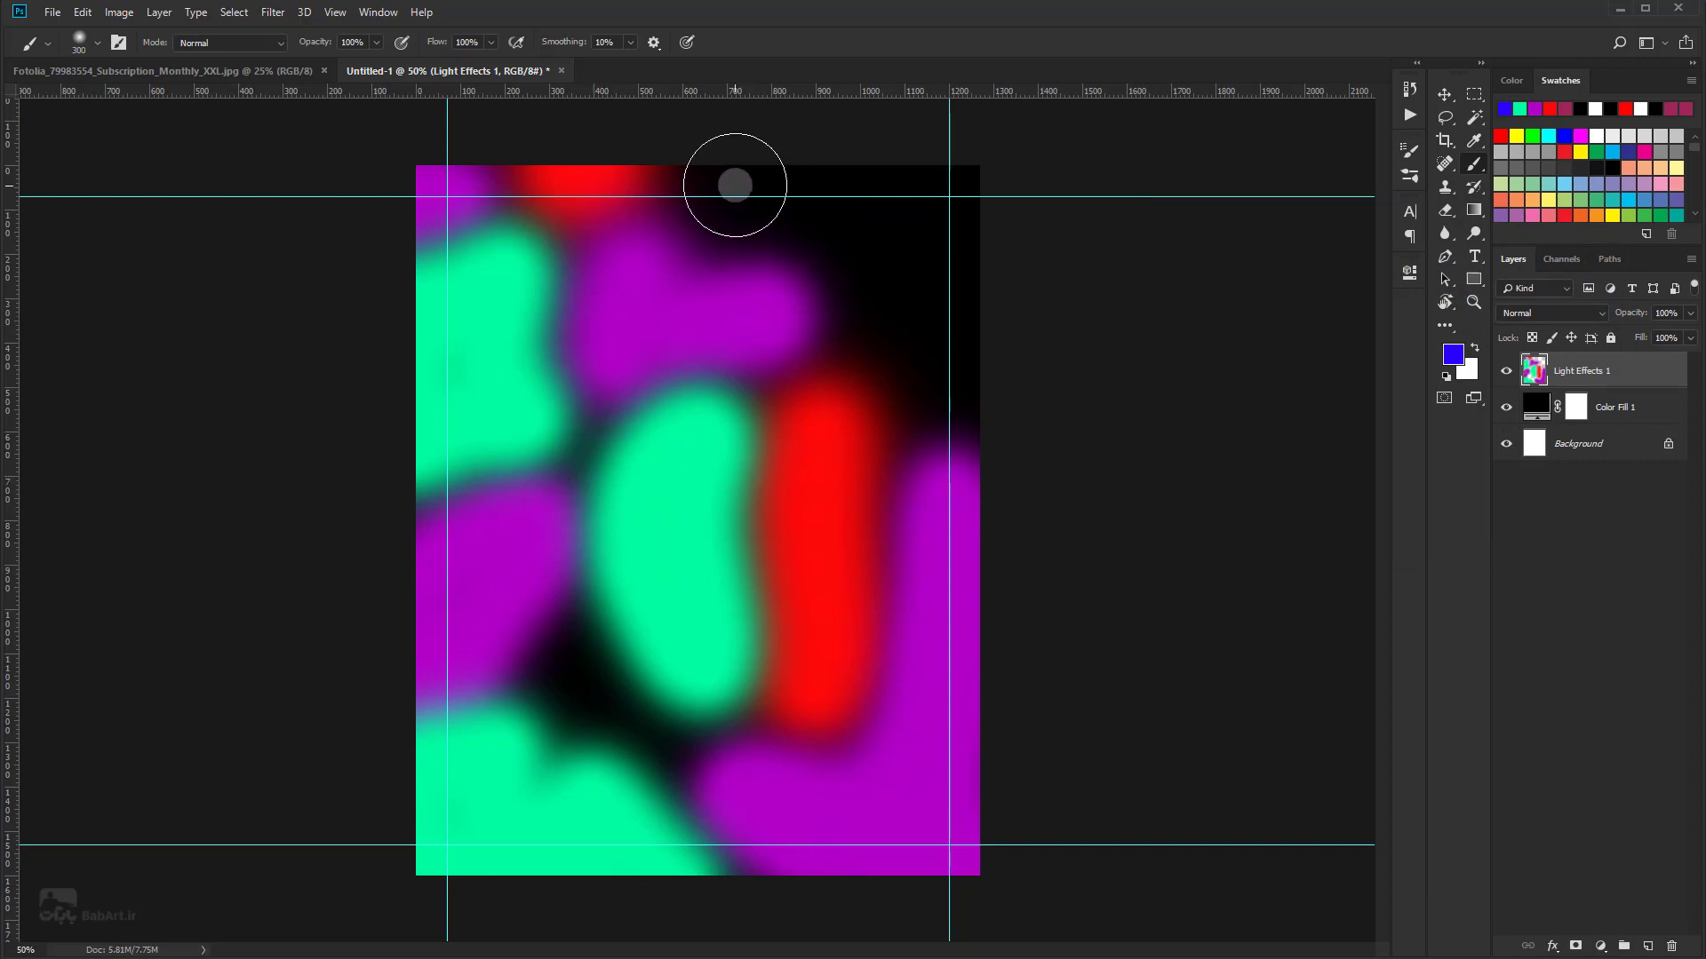
mouse_move(710, 190)
mouse_down()
mouse_move(974, 192)
mouse_move(982, 403)
mouse_move(922, 426)
mouse_move(914, 373)
mouse_move(863, 318)
mouse_move(849, 259)
mouse_move(948, 293)
mouse_move(710, 181)
mouse_up()
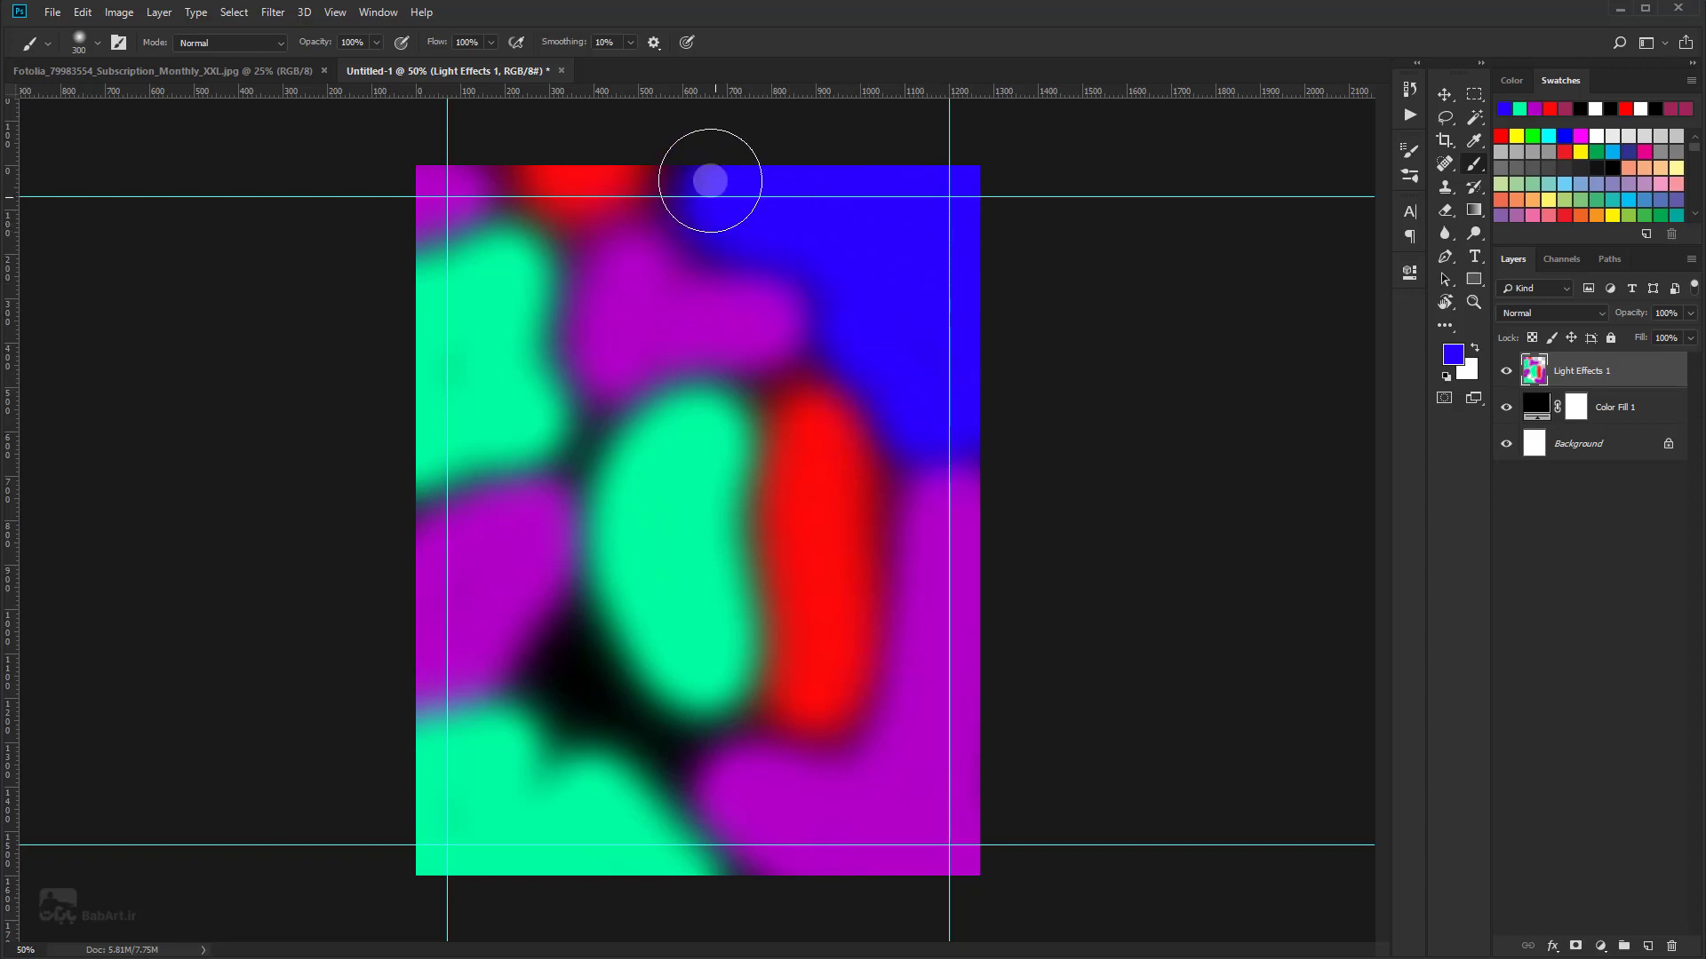
key(bracketleft)
key(bracketleft)
key(bracketleft)
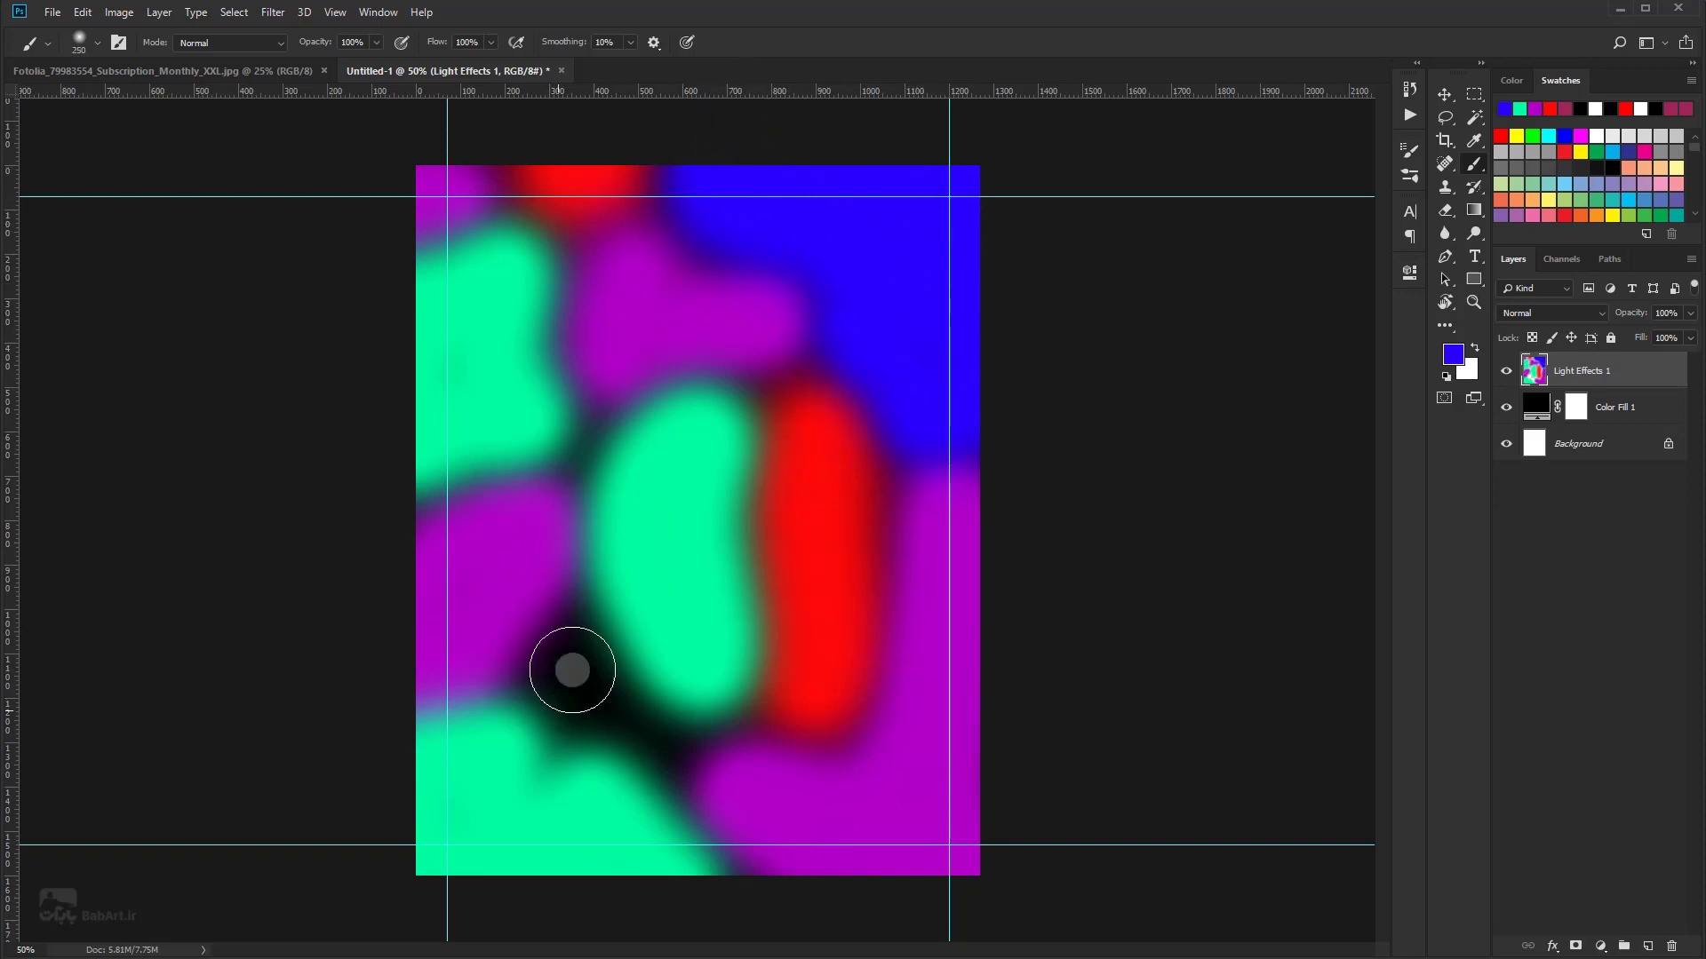
mouse_move(575, 441)
mouse_down()
mouse_move(590, 434)
mouse_move(578, 601)
mouse_move(540, 677)
mouse_move(678, 750)
mouse_move(595, 663)
mouse_move(617, 407)
mouse_move(575, 758)
mouse_move(559, 682)
mouse_move(533, 675)
mouse_move(693, 767)
mouse_up()
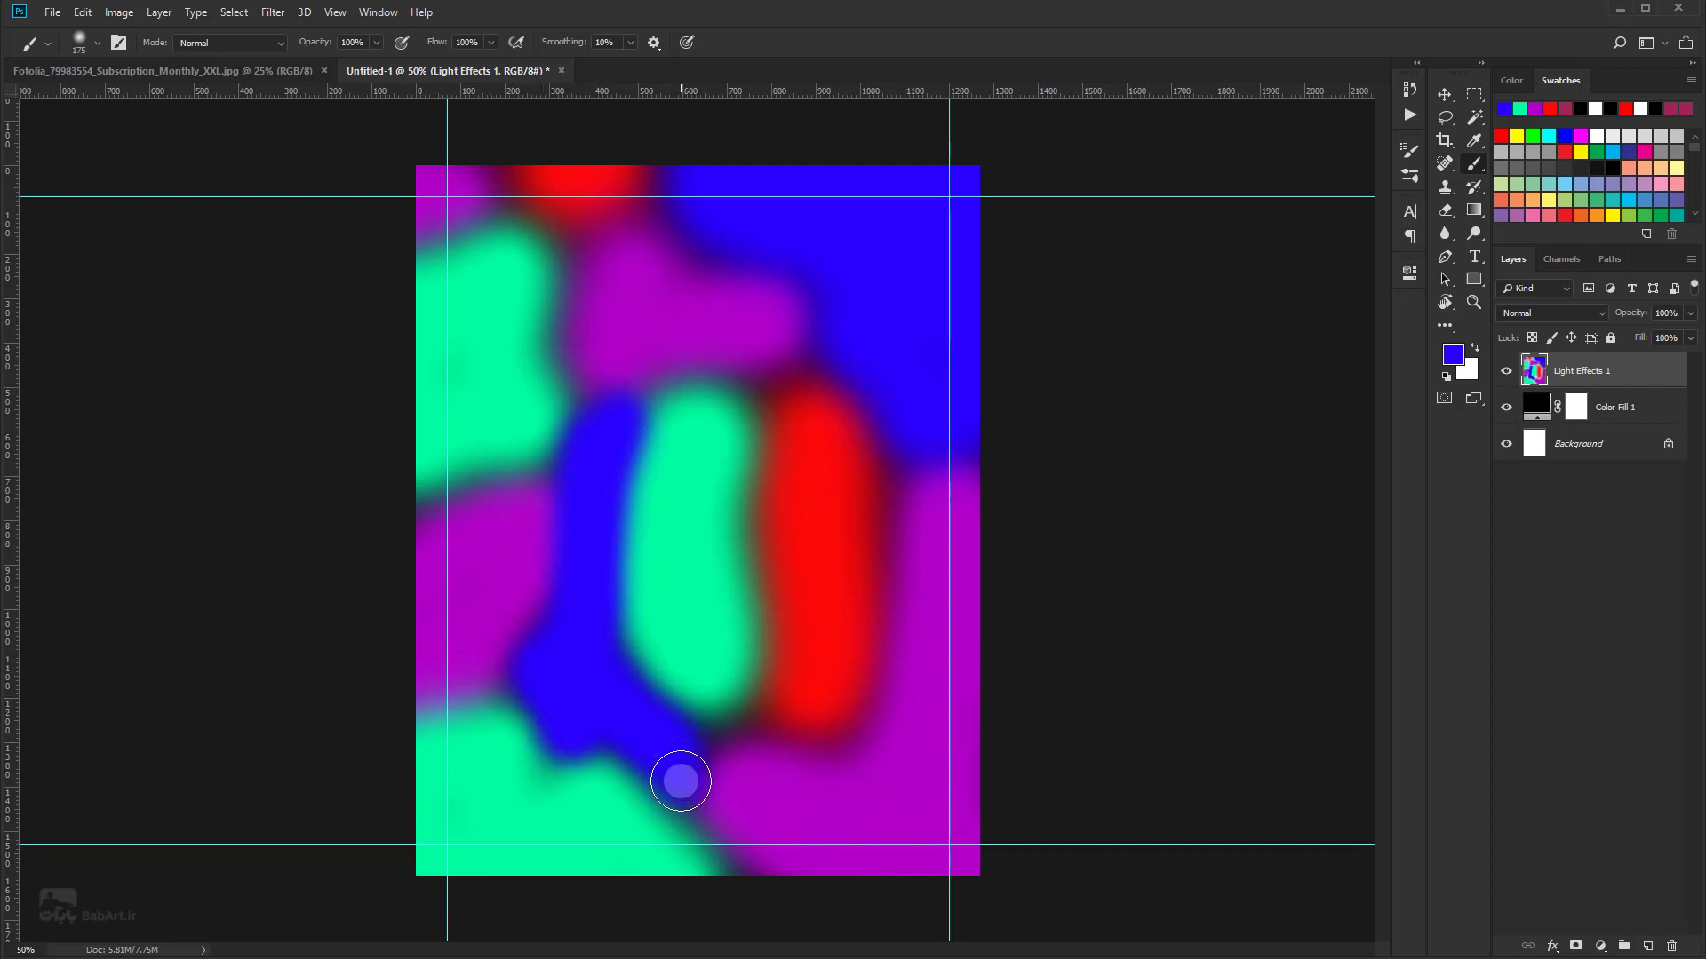
click(273, 13)
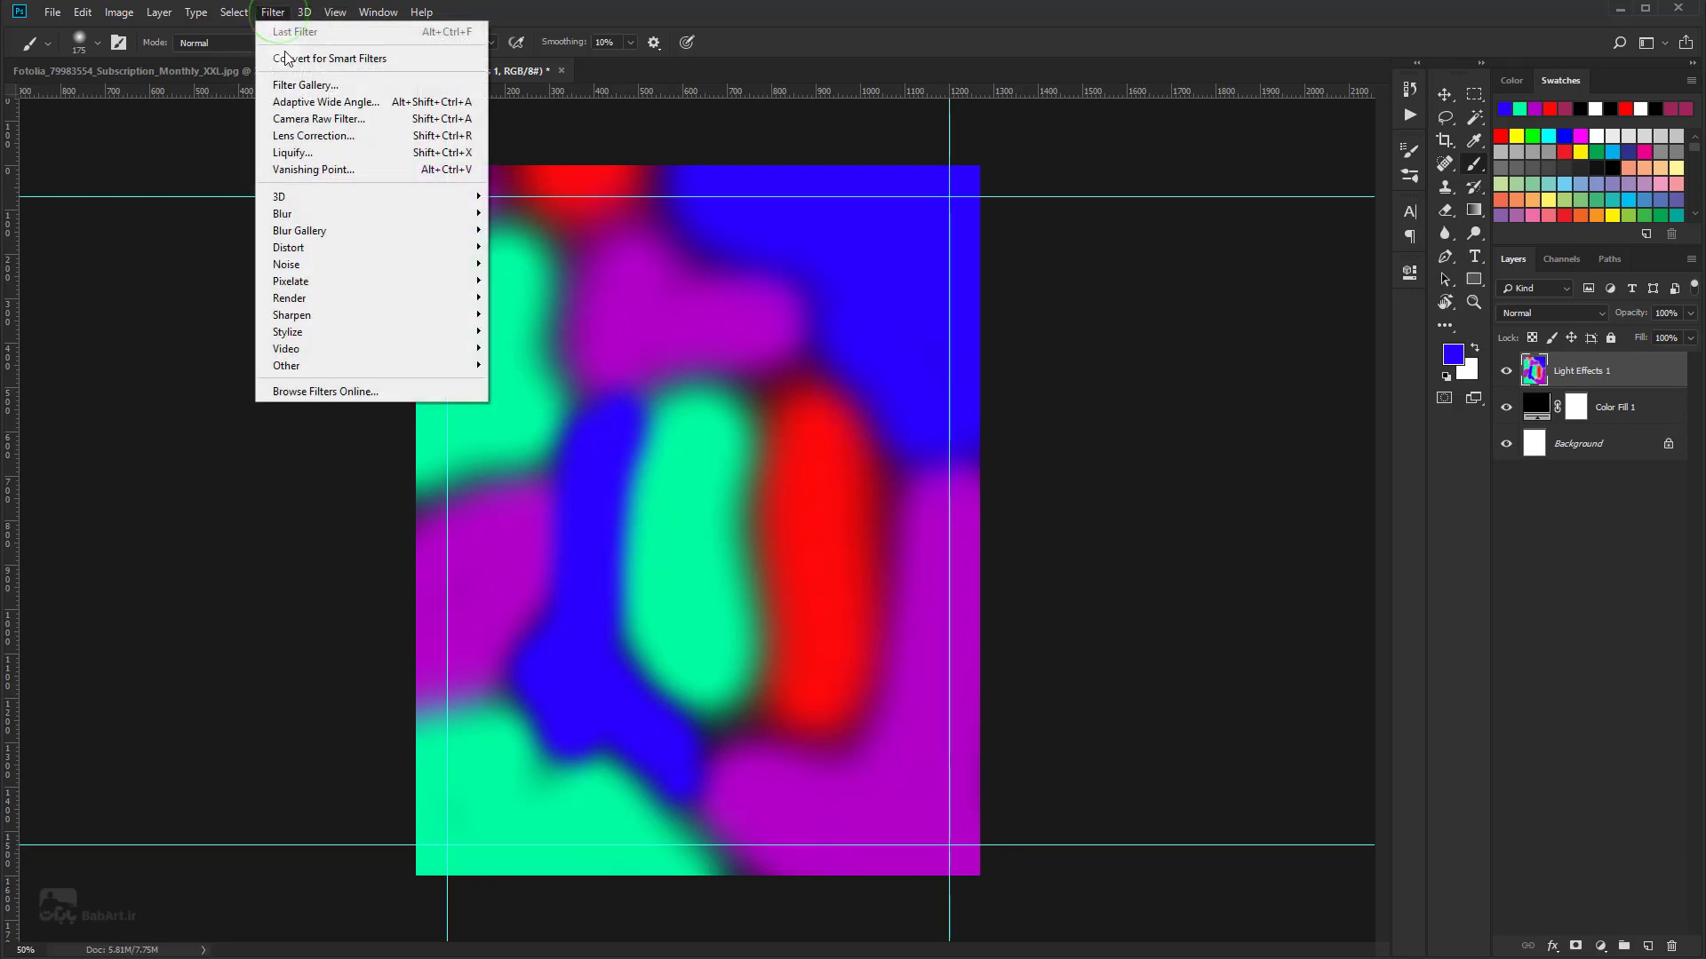
Step: In Liquify, use a large Twirl Clockwise brush to swirl the top-right, red band and lower-right
click(299, 155)
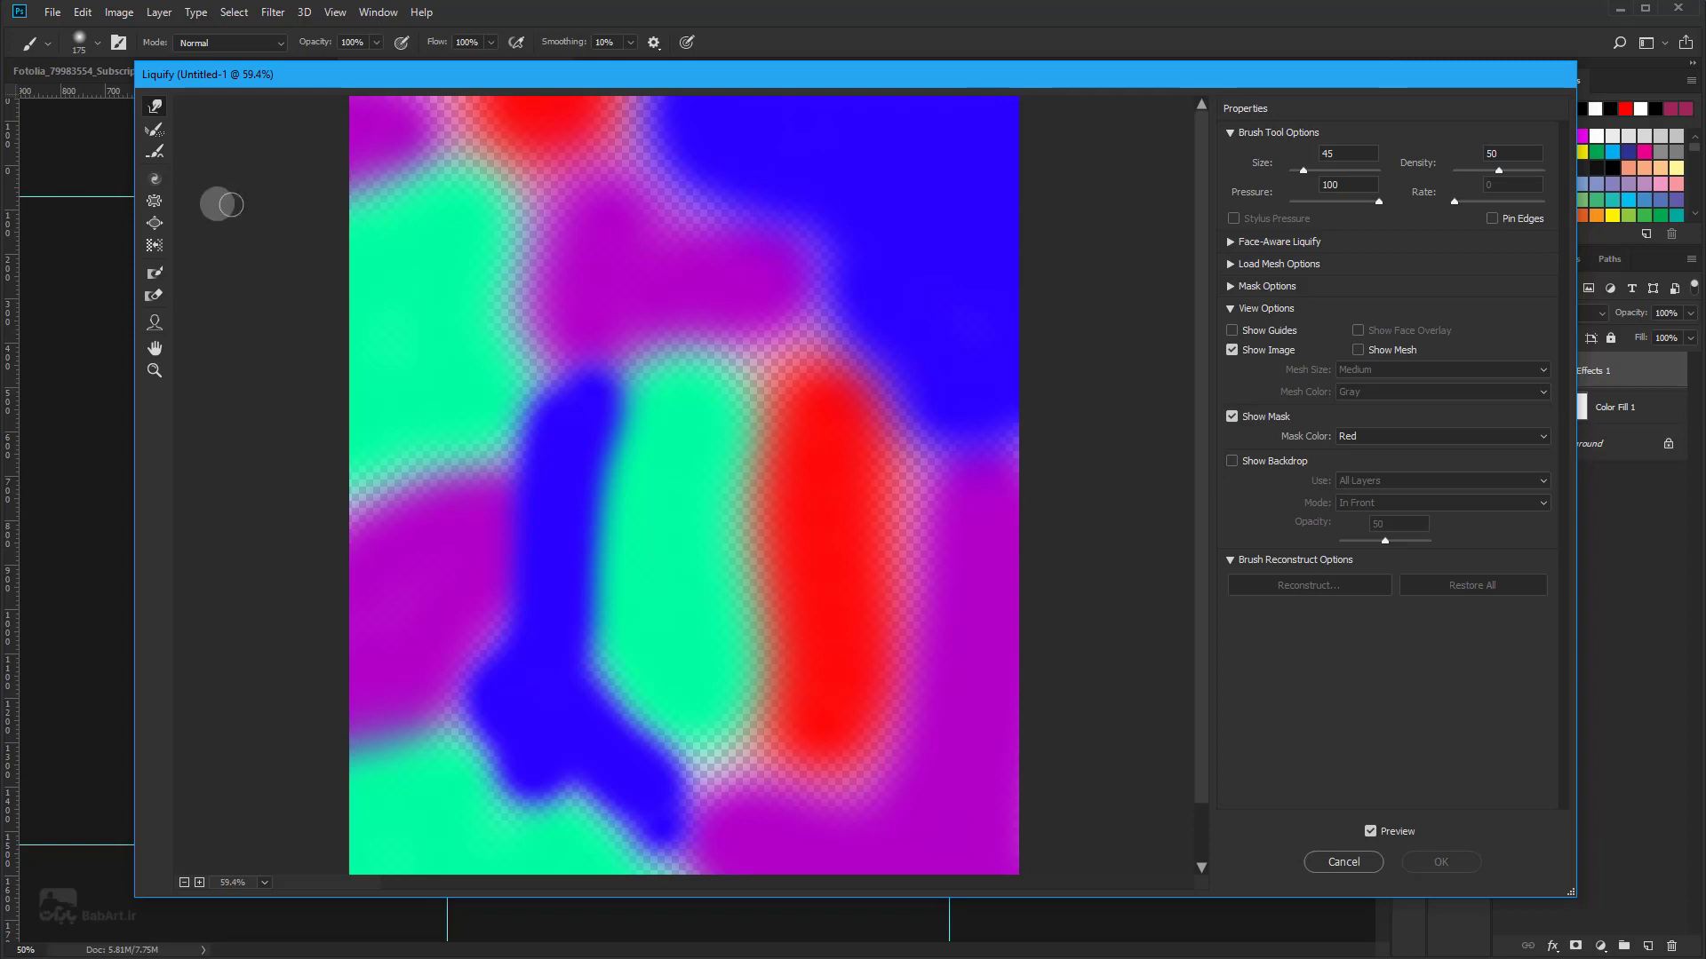
click(155, 183)
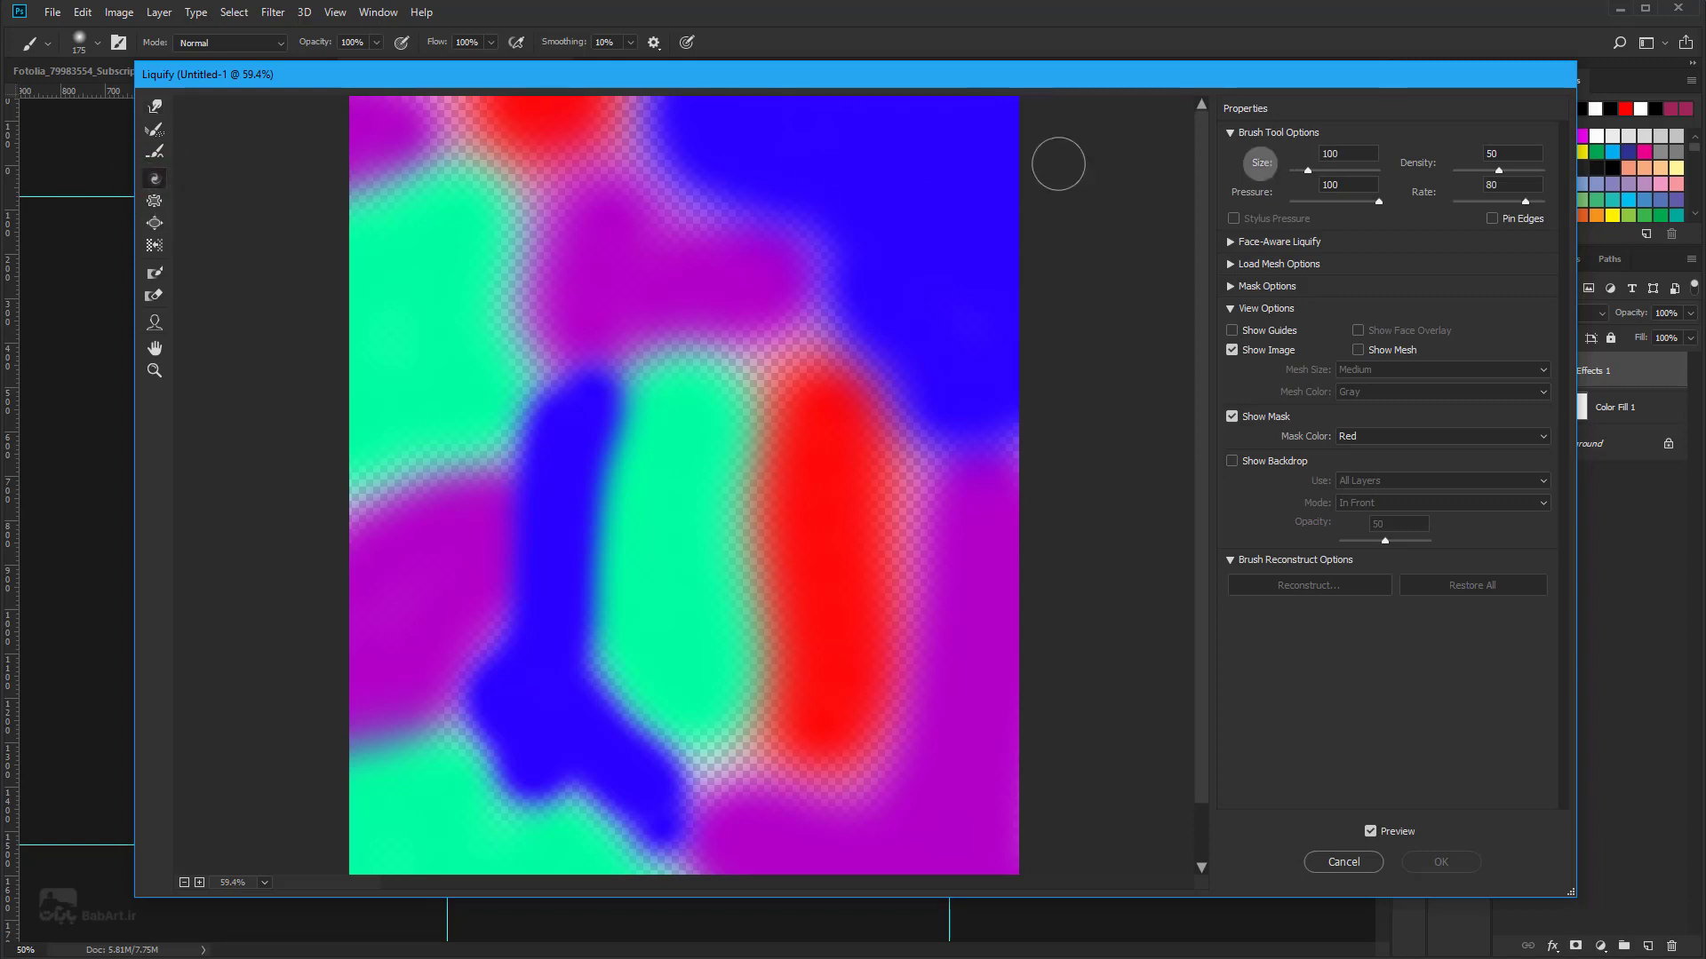
text(500)
text(0)
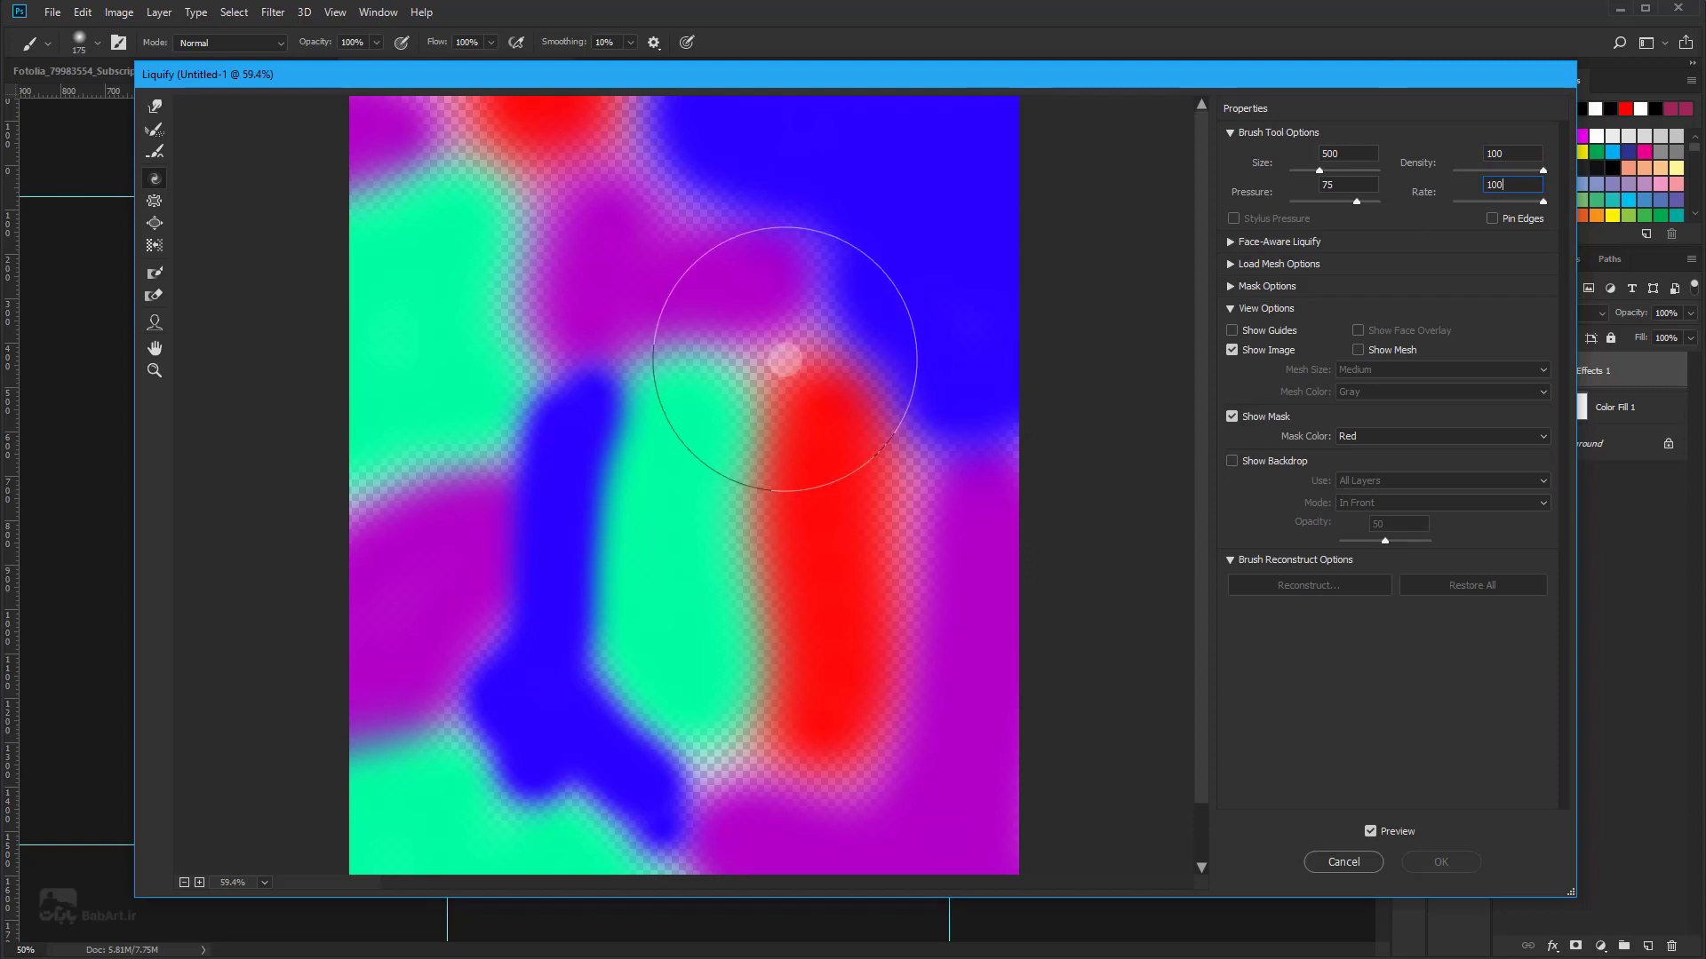
mouse_move(808, 304)
mouse_down()
mouse_move(814, 160)
mouse_move(826, 266)
mouse_move(845, 228)
mouse_move(781, 305)
mouse_move(788, 285)
mouse_move(609, 312)
mouse_move(578, 476)
mouse_move(430, 480)
mouse_move(402, 271)
mouse_move(445, 178)
mouse_move(668, 235)
mouse_move(620, 178)
mouse_move(536, 171)
mouse_up()
mouse_move(653, 689)
mouse_down()
mouse_move(750, 636)
mouse_move(826, 670)
mouse_move(741, 762)
mouse_move(605, 705)
mouse_move(544, 583)
mouse_move(529, 678)
mouse_move(577, 512)
mouse_move(521, 578)
mouse_move(559, 552)
mouse_move(533, 675)
mouse_move(563, 323)
mouse_move(518, 255)
mouse_move(434, 281)
mouse_move(610, 252)
mouse_move(571, 335)
mouse_move(724, 470)
mouse_move(552, 285)
mouse_up()
mouse_move(860, 660)
mouse_down()
mouse_move(758, 708)
mouse_move(723, 690)
mouse_move(821, 641)
mouse_move(809, 773)
mouse_move(876, 723)
mouse_move(925, 739)
mouse_move(936, 724)
mouse_move(960, 559)
mouse_move(956, 628)
mouse_up()
Step: Keep twirling the lower-right, lower-left, centre and upper-left glows into marbled swirls
drag(920, 538, 916, 475)
mouse_move(877, 722)
mouse_down()
mouse_move(818, 723)
mouse_move(827, 753)
mouse_up()
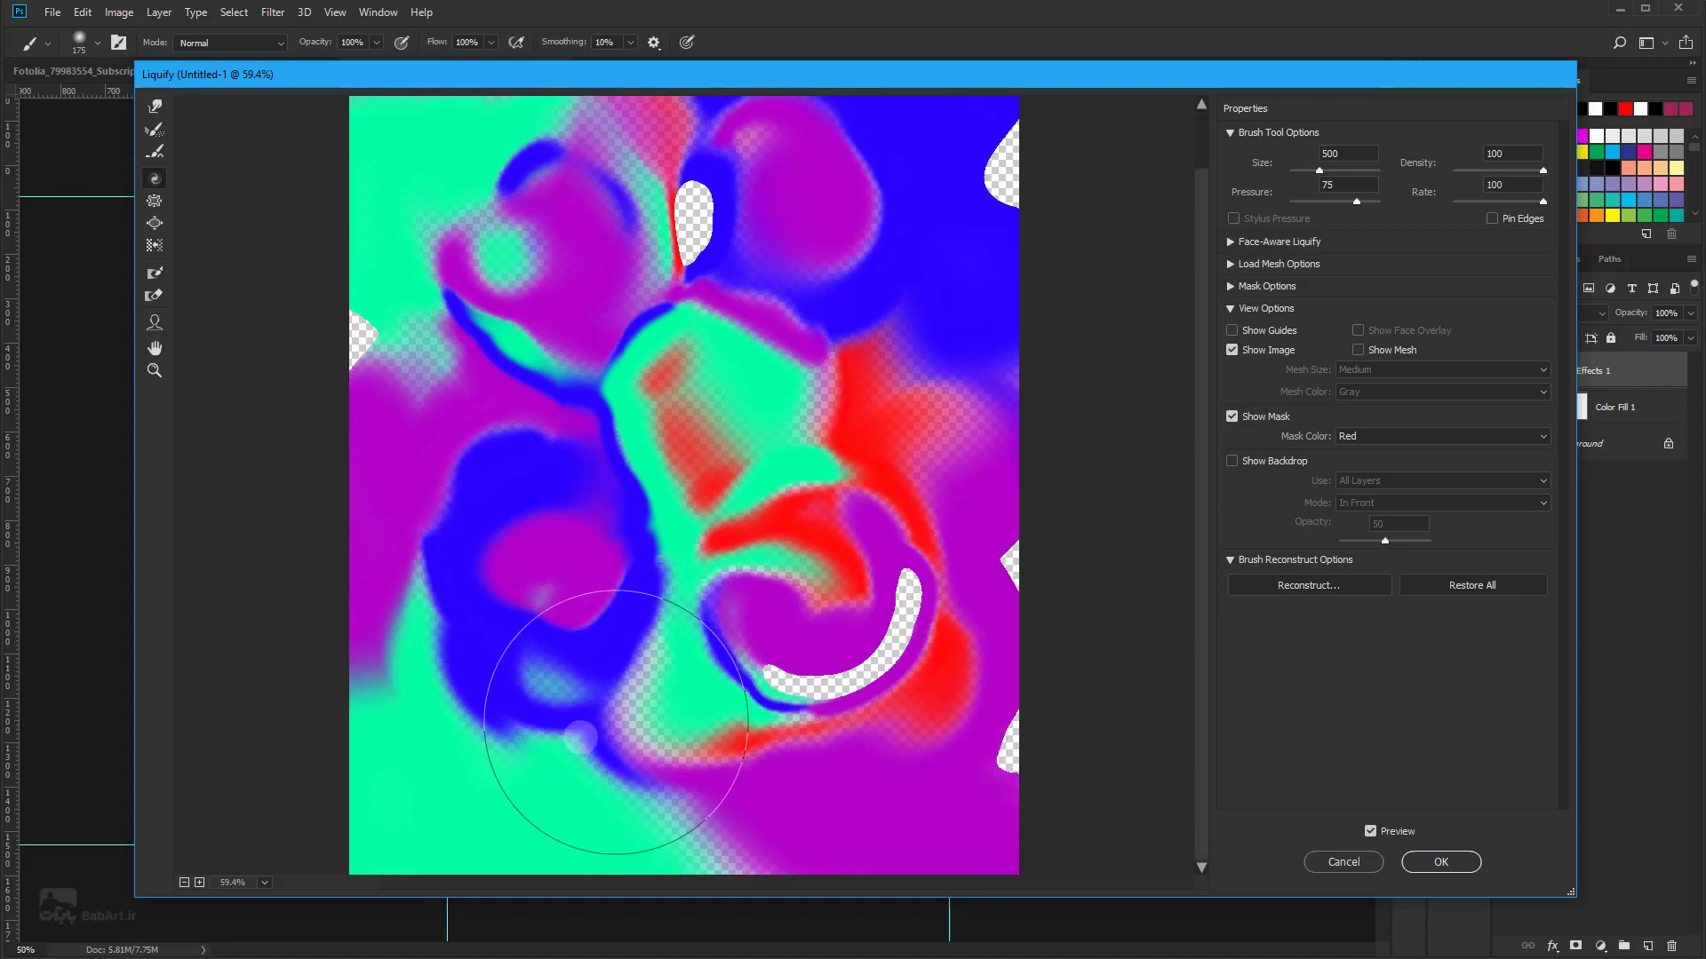
mouse_move(572, 704)
mouse_down()
mouse_move(495, 743)
mouse_move(595, 782)
mouse_move(587, 702)
mouse_move(498, 684)
mouse_move(515, 613)
mouse_move(540, 634)
mouse_move(456, 533)
mouse_move(456, 438)
mouse_move(457, 465)
mouse_up()
mouse_move(455, 271)
mouse_down()
mouse_move(462, 248)
mouse_move(613, 399)
mouse_move(641, 538)
mouse_move(797, 784)
mouse_move(781, 381)
mouse_move(924, 281)
mouse_move(925, 255)
mouse_move(879, 178)
mouse_move(817, 356)
mouse_move(761, 408)
mouse_move(586, 373)
mouse_move(533, 214)
mouse_move(625, 409)
mouse_move(488, 249)
mouse_move(440, 267)
mouse_move(498, 226)
mouse_move(551, 613)
mouse_move(506, 848)
mouse_move(838, 556)
mouse_move(967, 354)
mouse_move(1055, 332)
mouse_move(932, 552)
mouse_move(996, 760)
mouse_move(989, 743)
mouse_move(894, 762)
mouse_move(914, 780)
mouse_move(904, 802)
mouse_move(889, 764)
mouse_up()
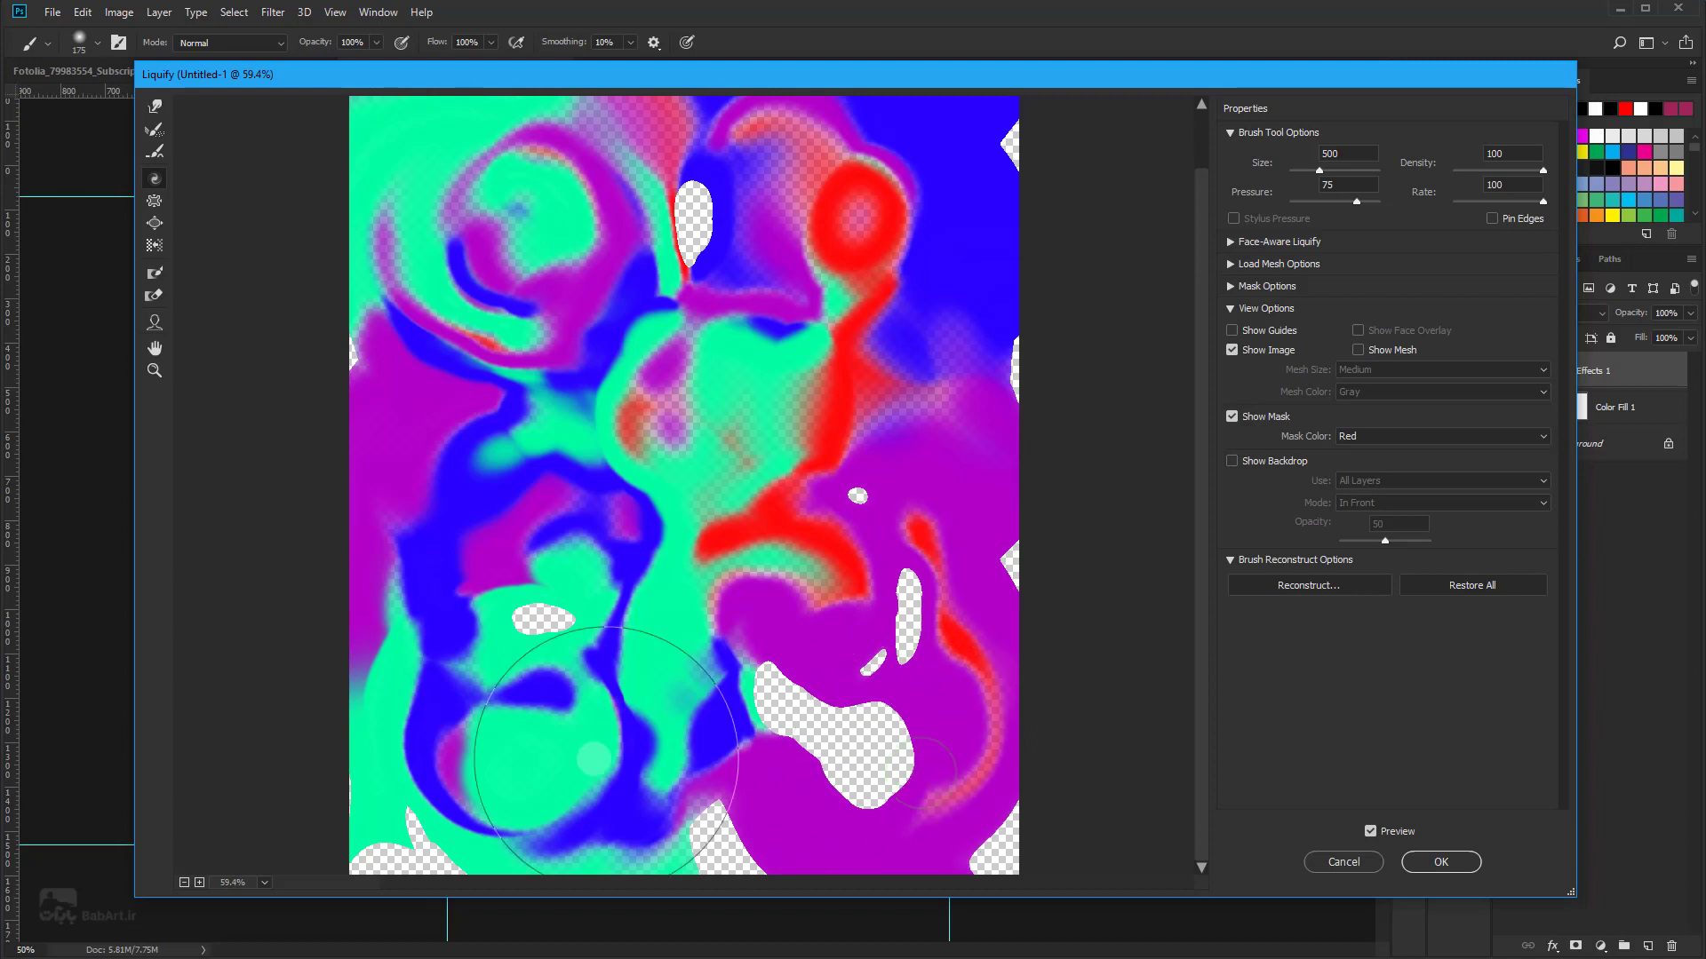
mouse_move(672, 789)
mouse_down()
mouse_move(382, 764)
mouse_move(361, 799)
mouse_move(533, 773)
mouse_up()
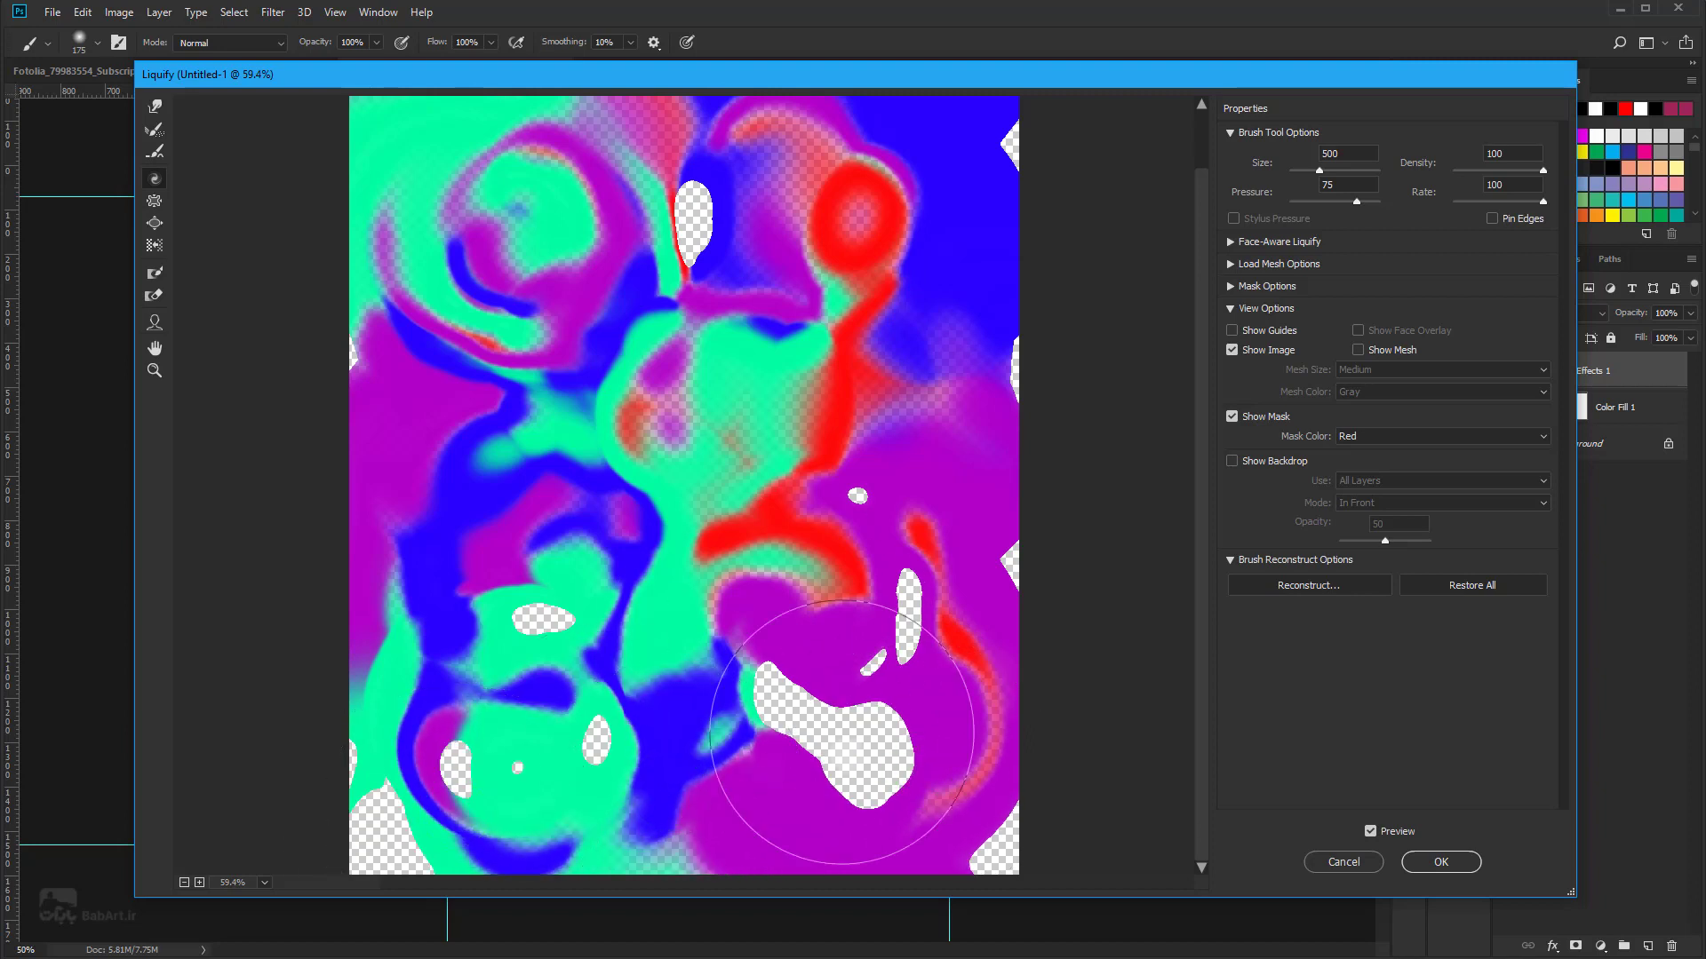
mouse_move(828, 698)
mouse_down()
mouse_move(758, 735)
mouse_move(811, 705)
mouse_move(818, 723)
mouse_move(799, 704)
mouse_up()
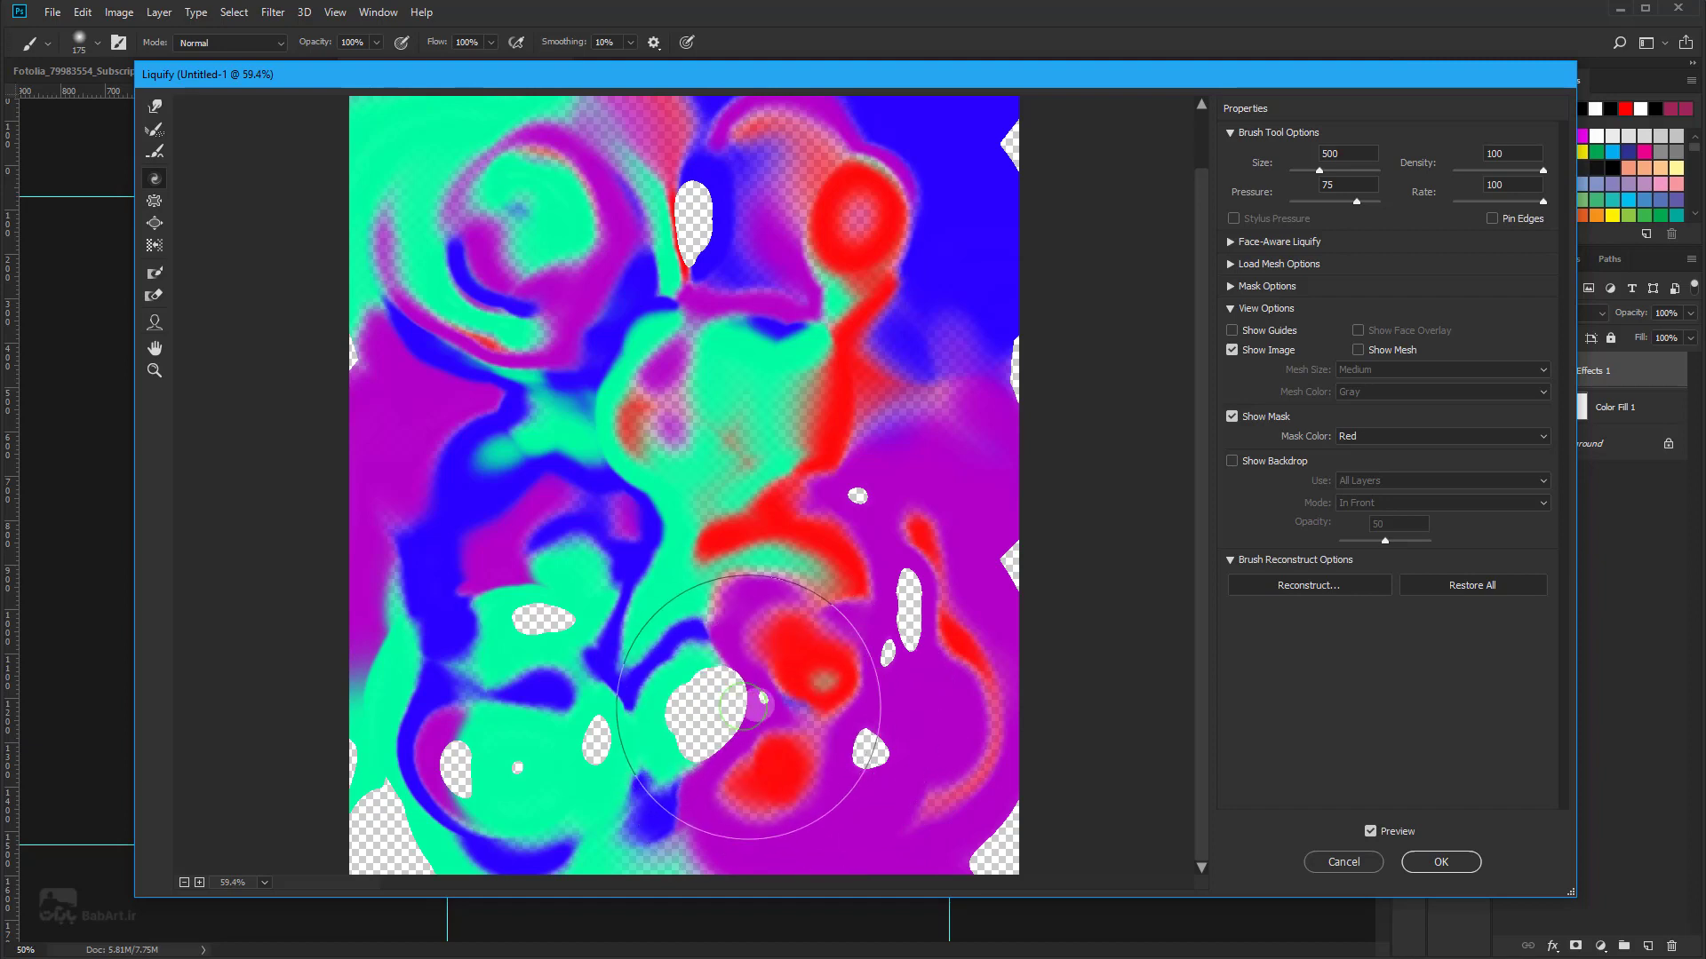
drag(867, 513, 868, 506)
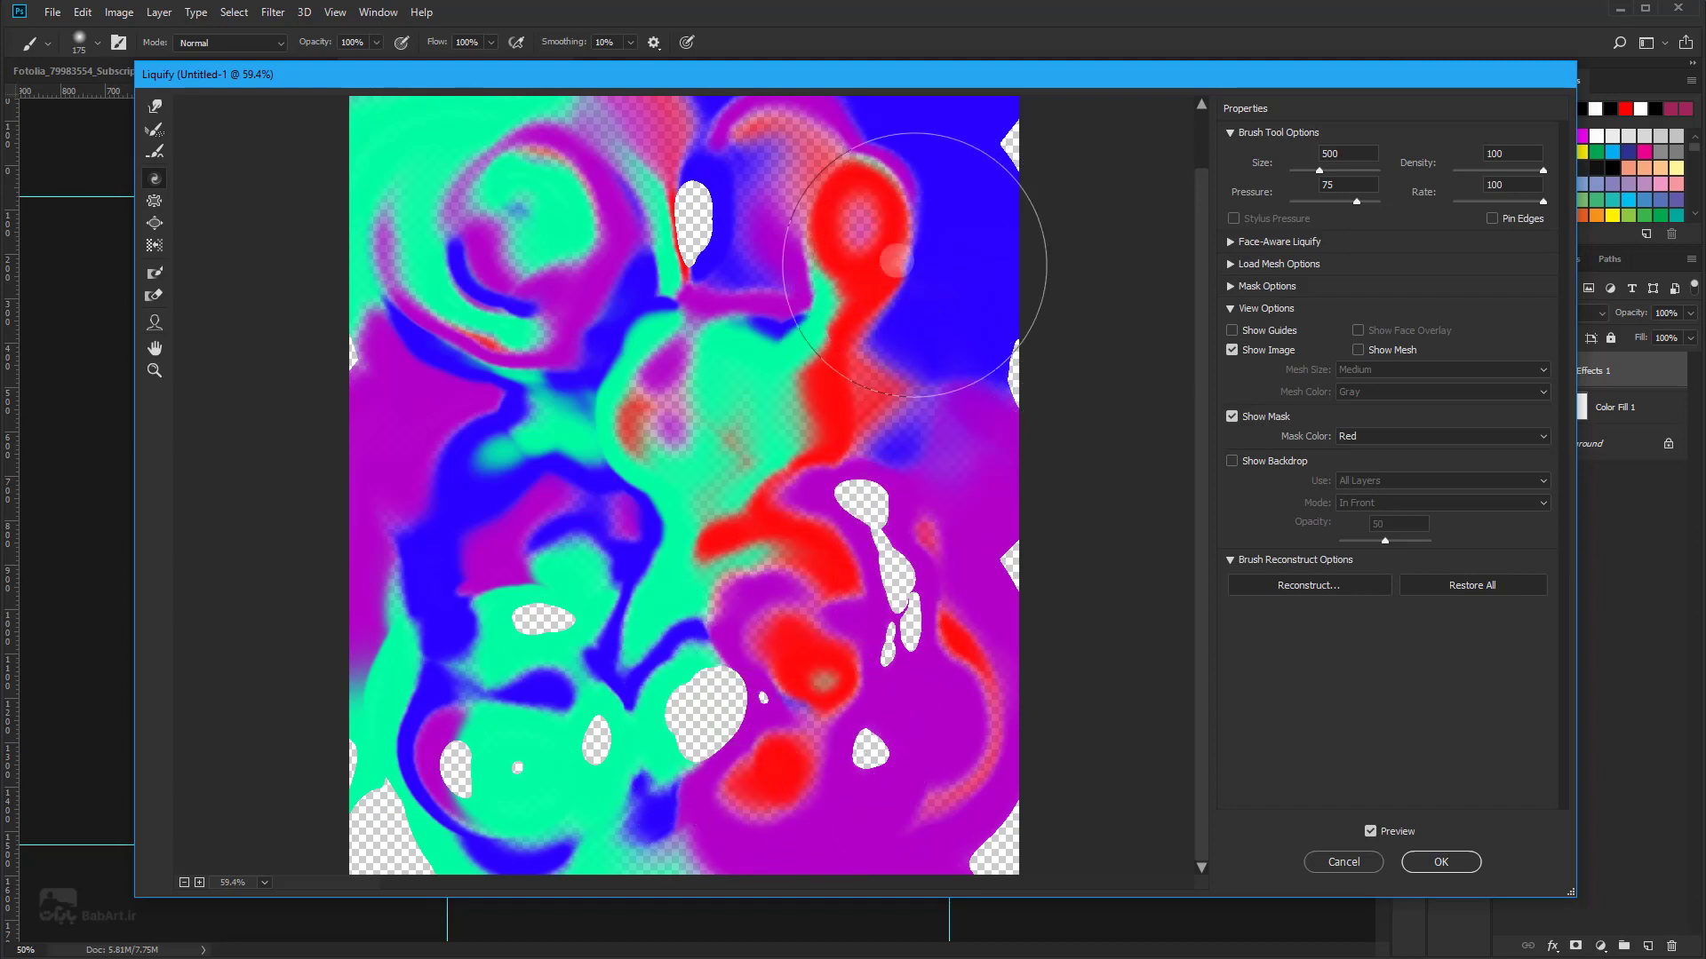
mouse_move(705, 257)
mouse_down()
mouse_move(531, 313)
mouse_move(457, 514)
mouse_move(479, 480)
mouse_up()
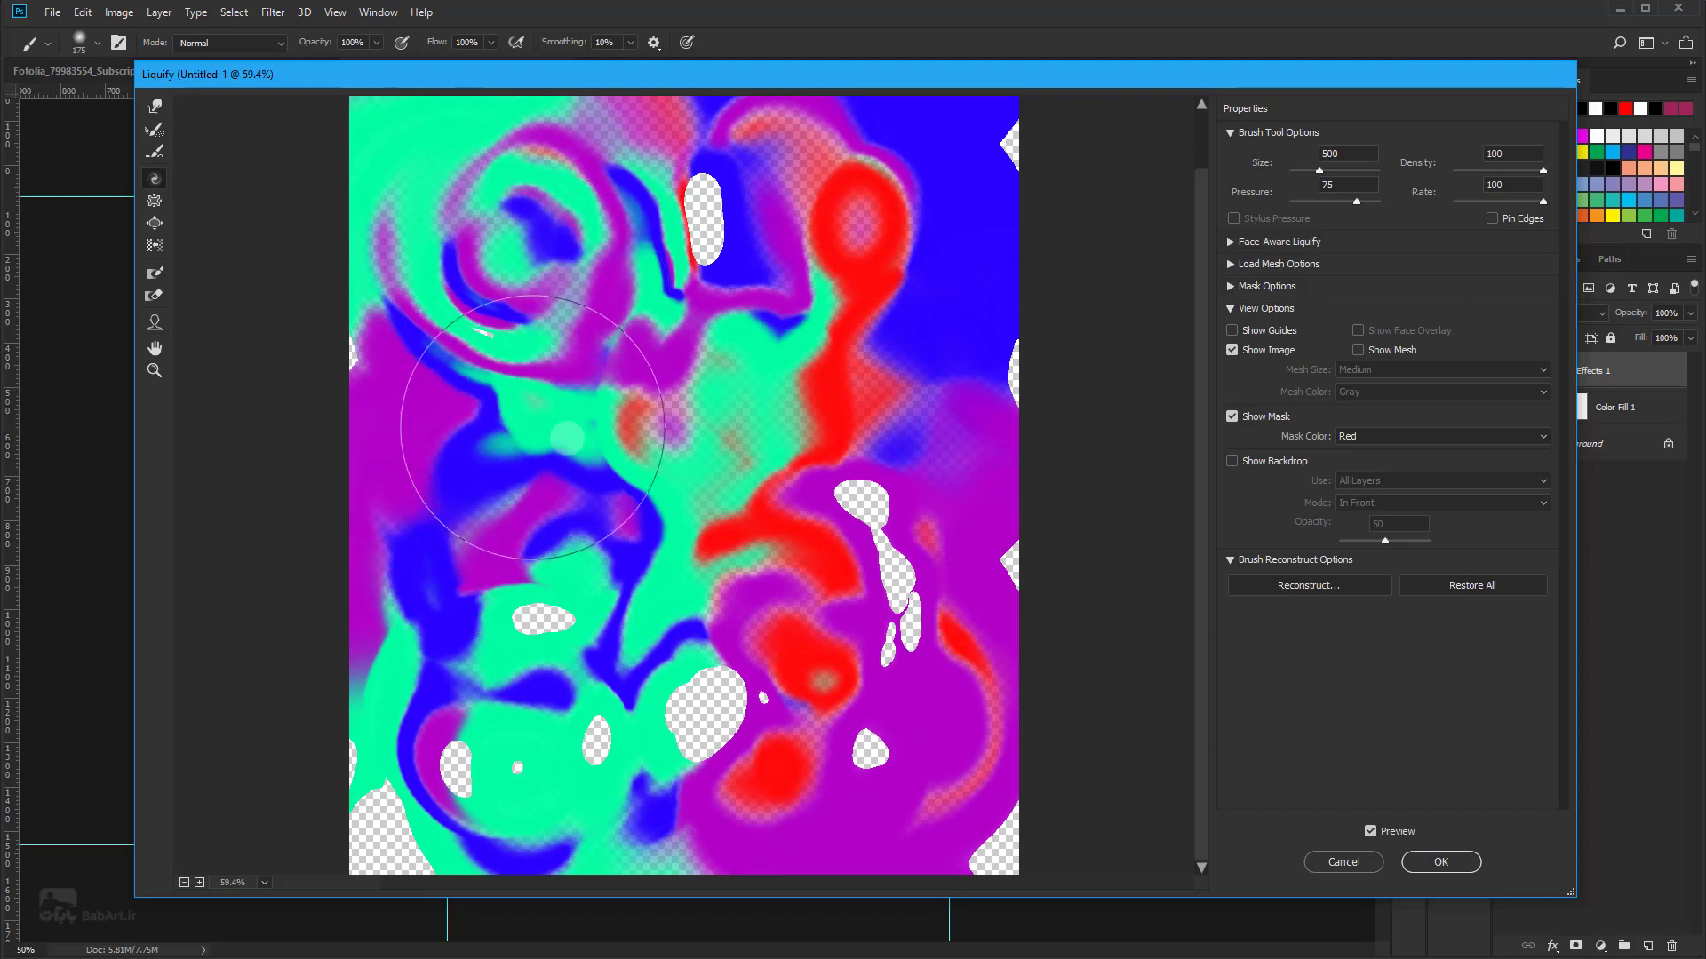
Step: With Forward Warp at size 200, push blue, purple and green over the transparent blobs
click(153, 109)
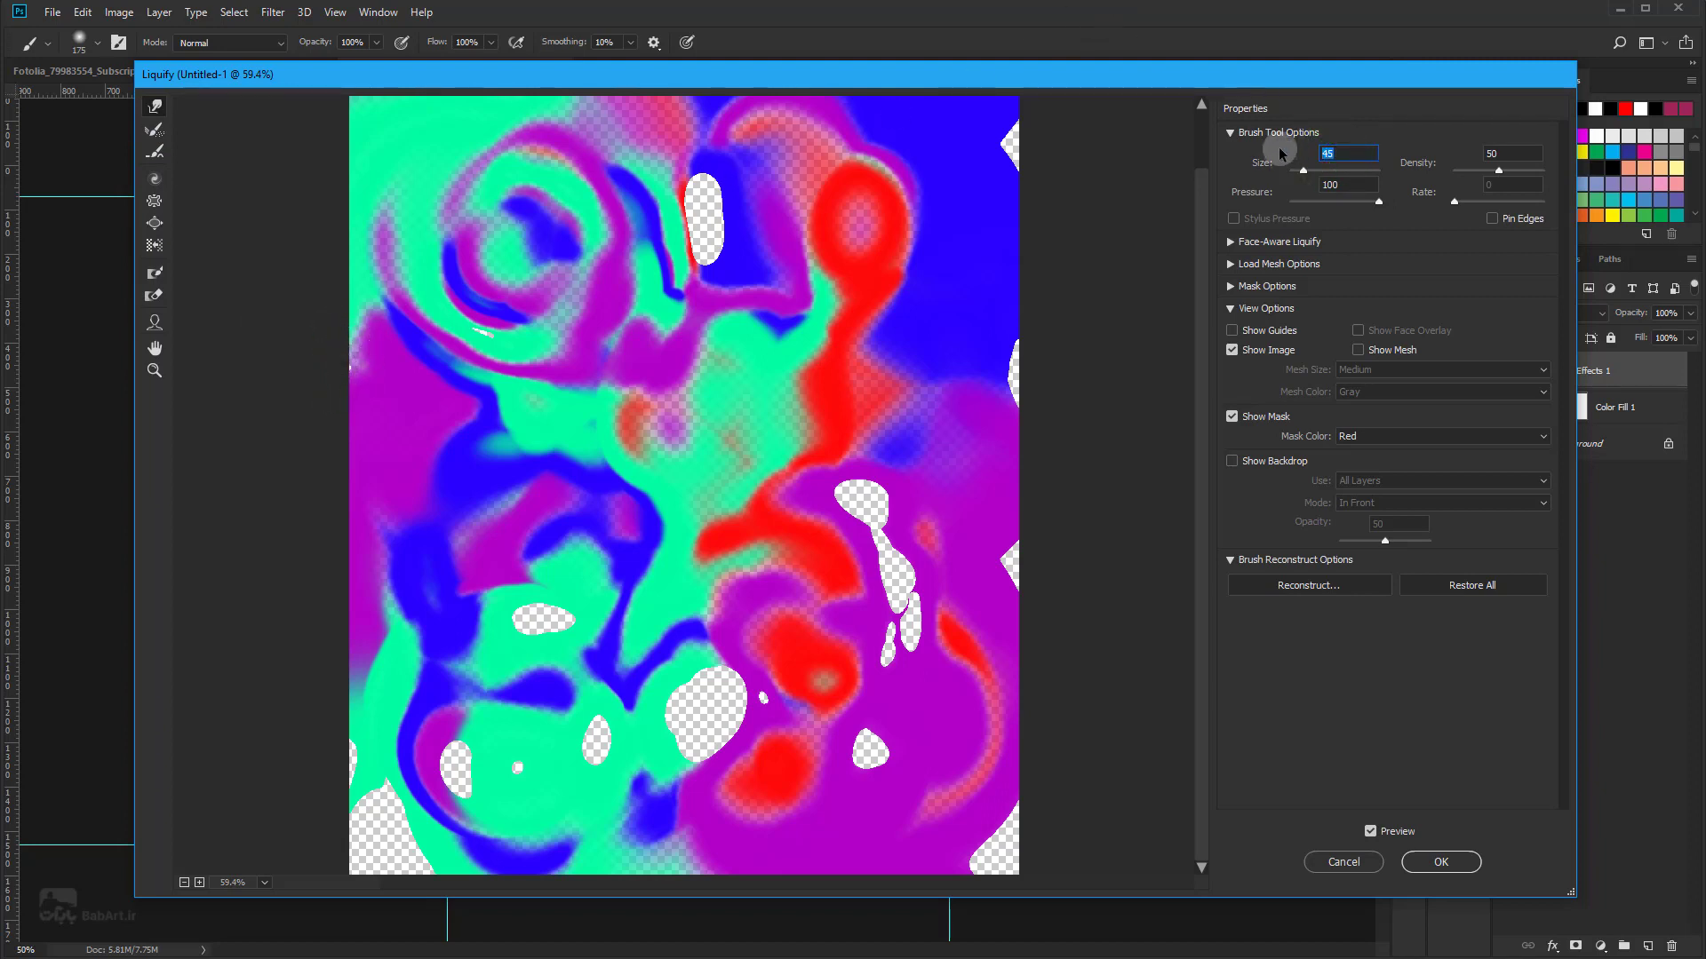
text(200)
mouse_move(722, 238)
mouse_down()
mouse_move(716, 217)
mouse_move(705, 230)
mouse_up()
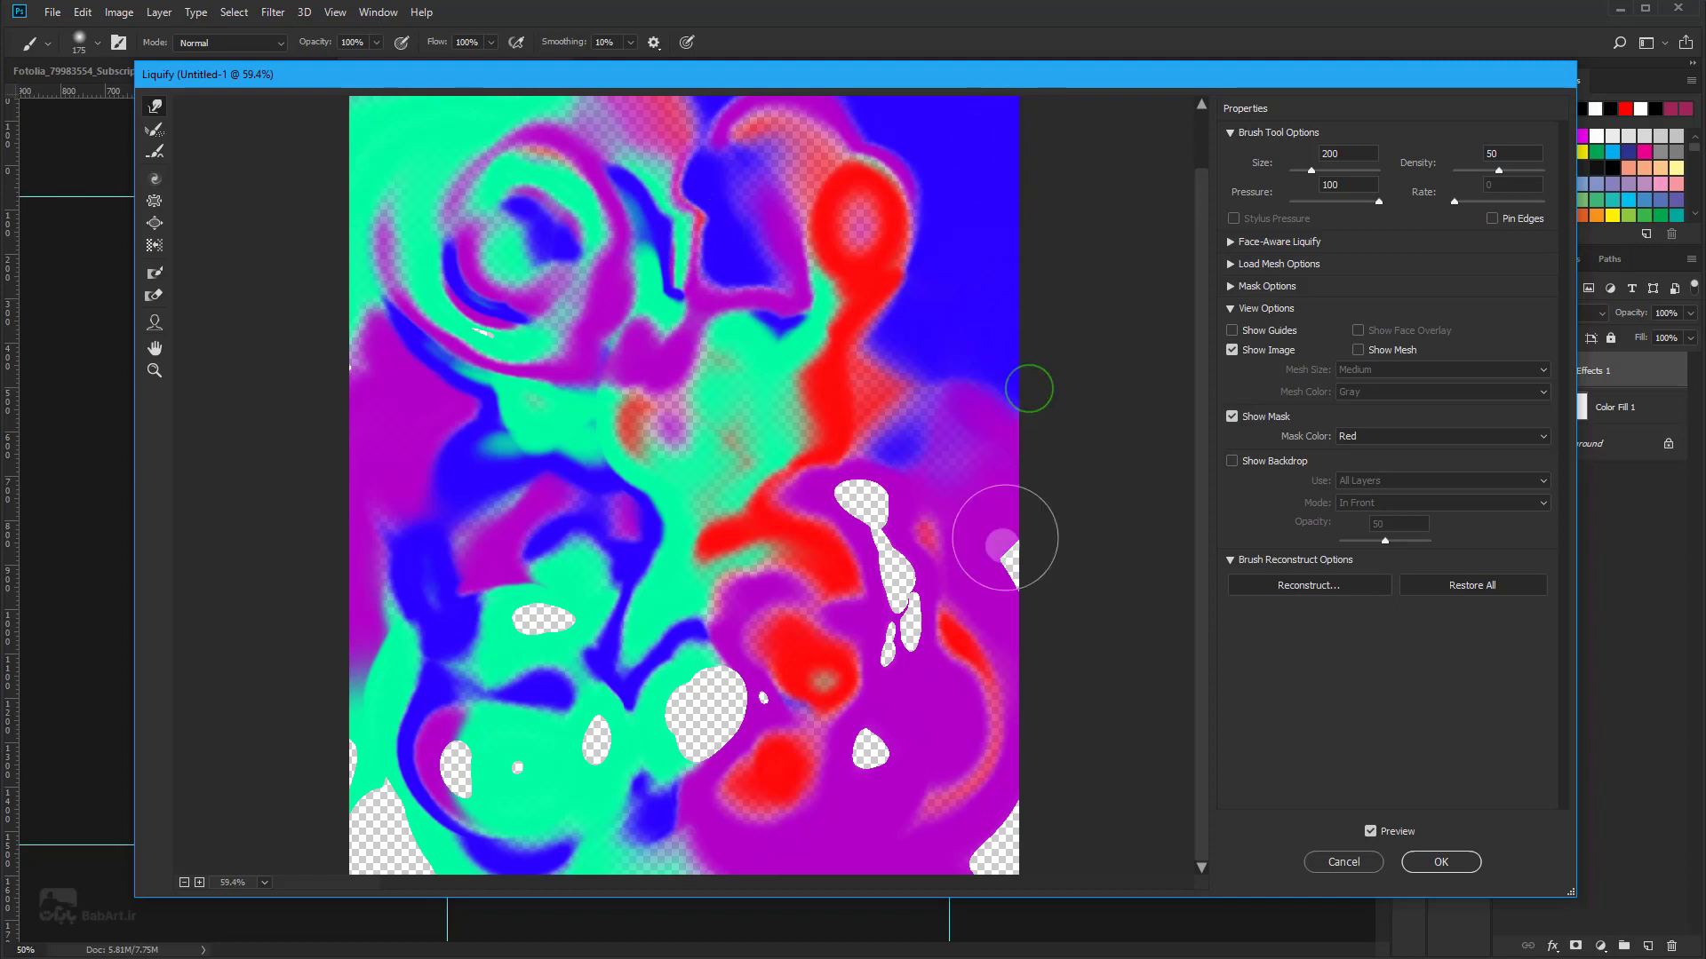
mouse_move(934, 567)
mouse_down()
mouse_move(916, 603)
mouse_move(859, 507)
mouse_move(868, 486)
mouse_move(857, 517)
mouse_up()
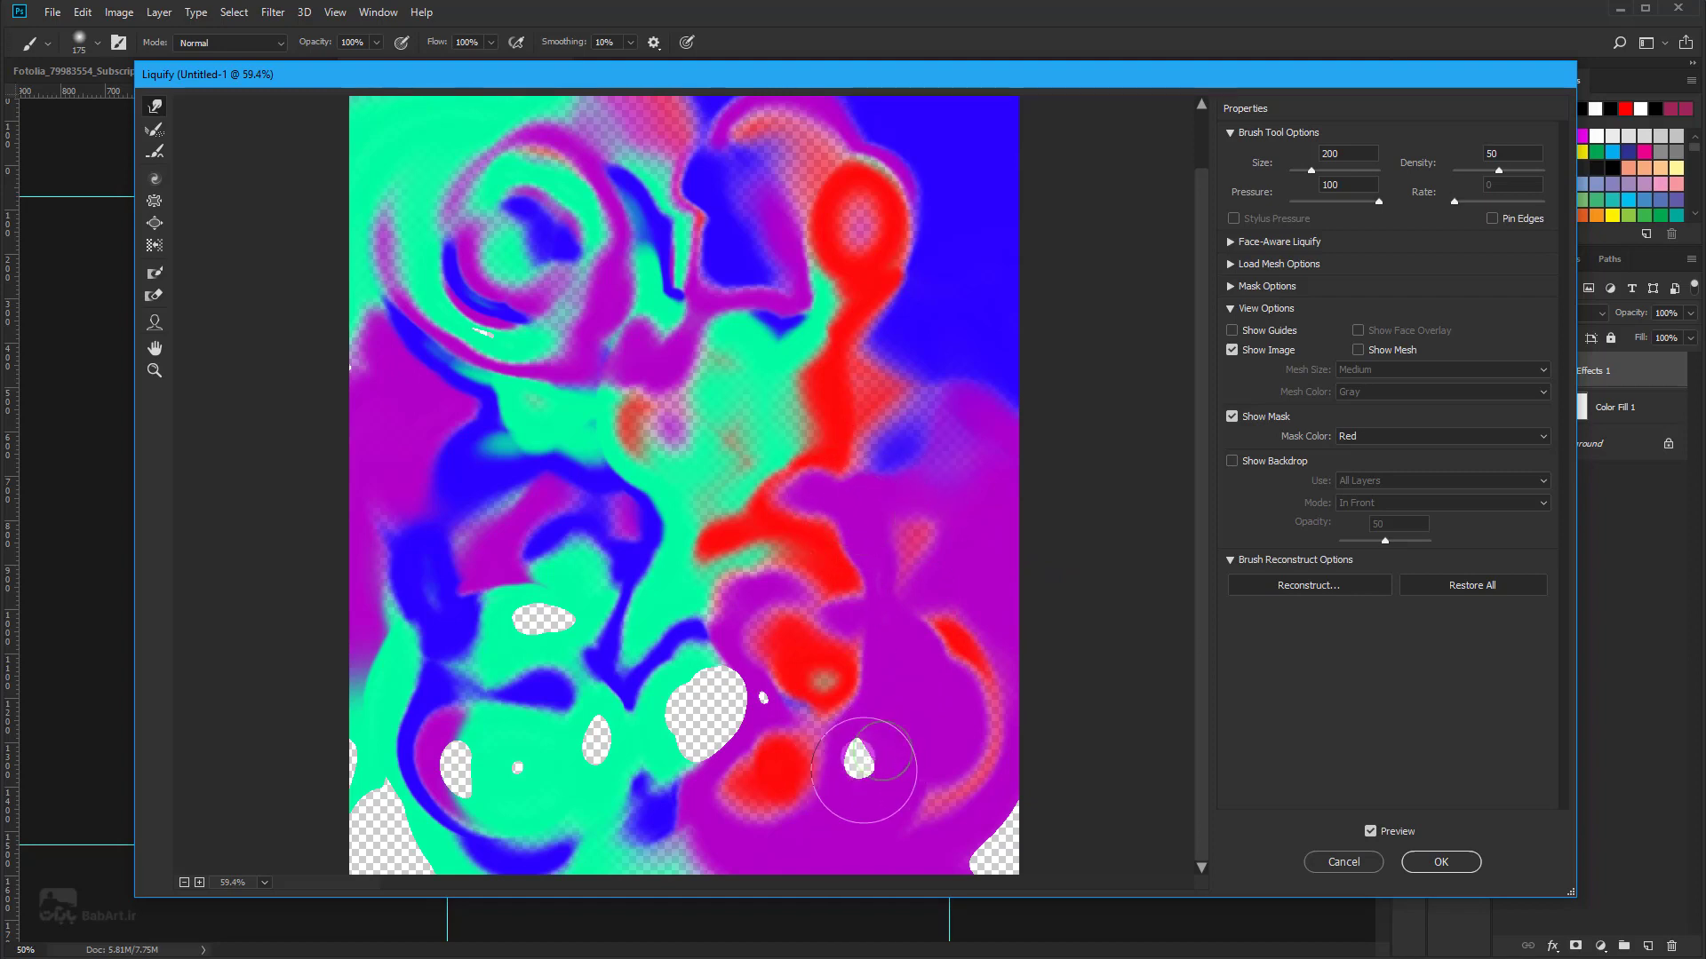
drag(863, 769, 876, 724)
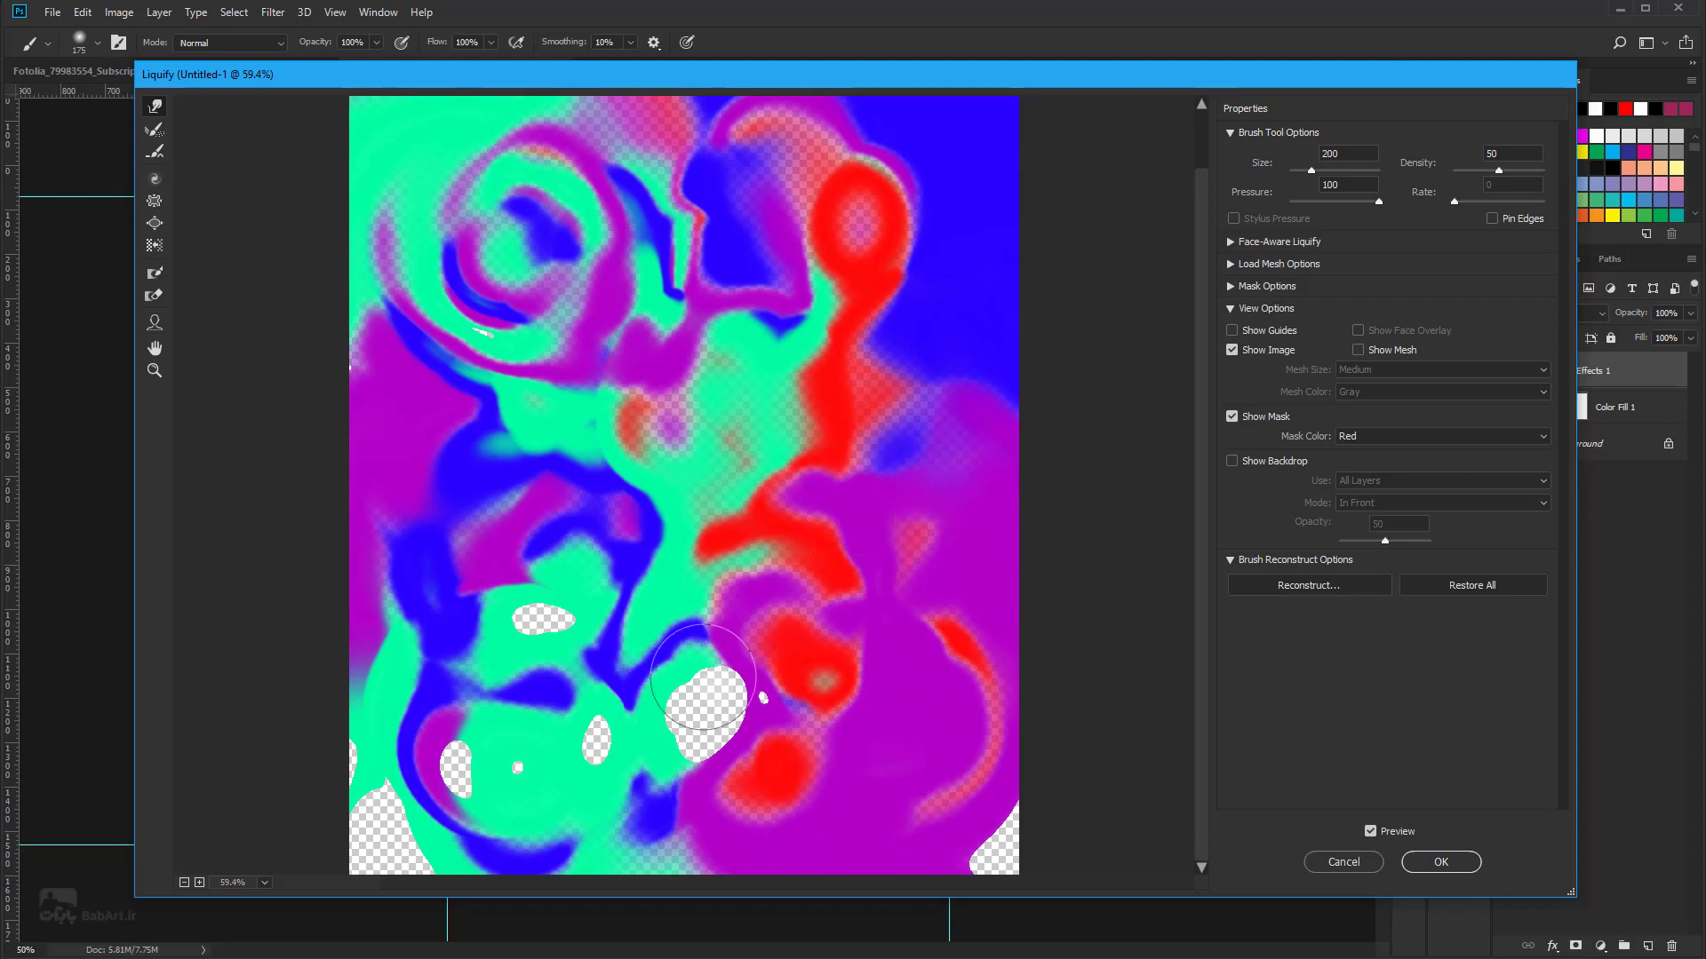
mouse_move(733, 705)
mouse_down()
mouse_move(571, 743)
mouse_move(591, 728)
mouse_up()
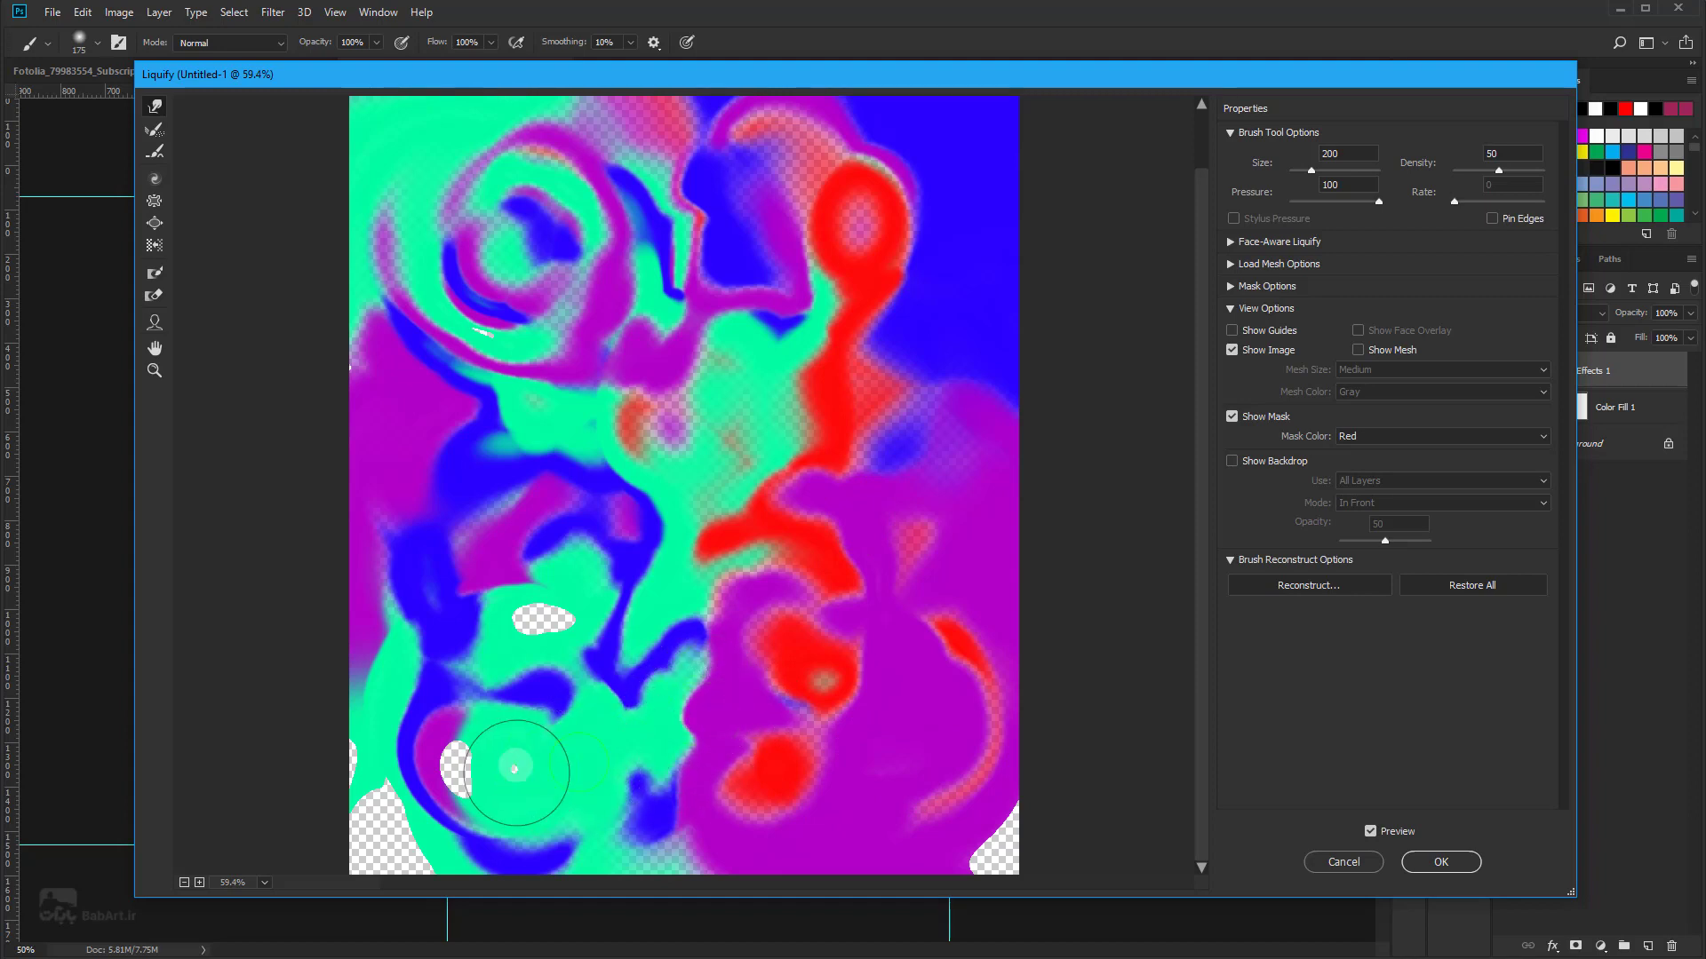
mouse_move(479, 773)
mouse_down()
mouse_move(449, 754)
mouse_move(533, 610)
mouse_move(515, 645)
mouse_up()
drag(376, 844, 372, 865)
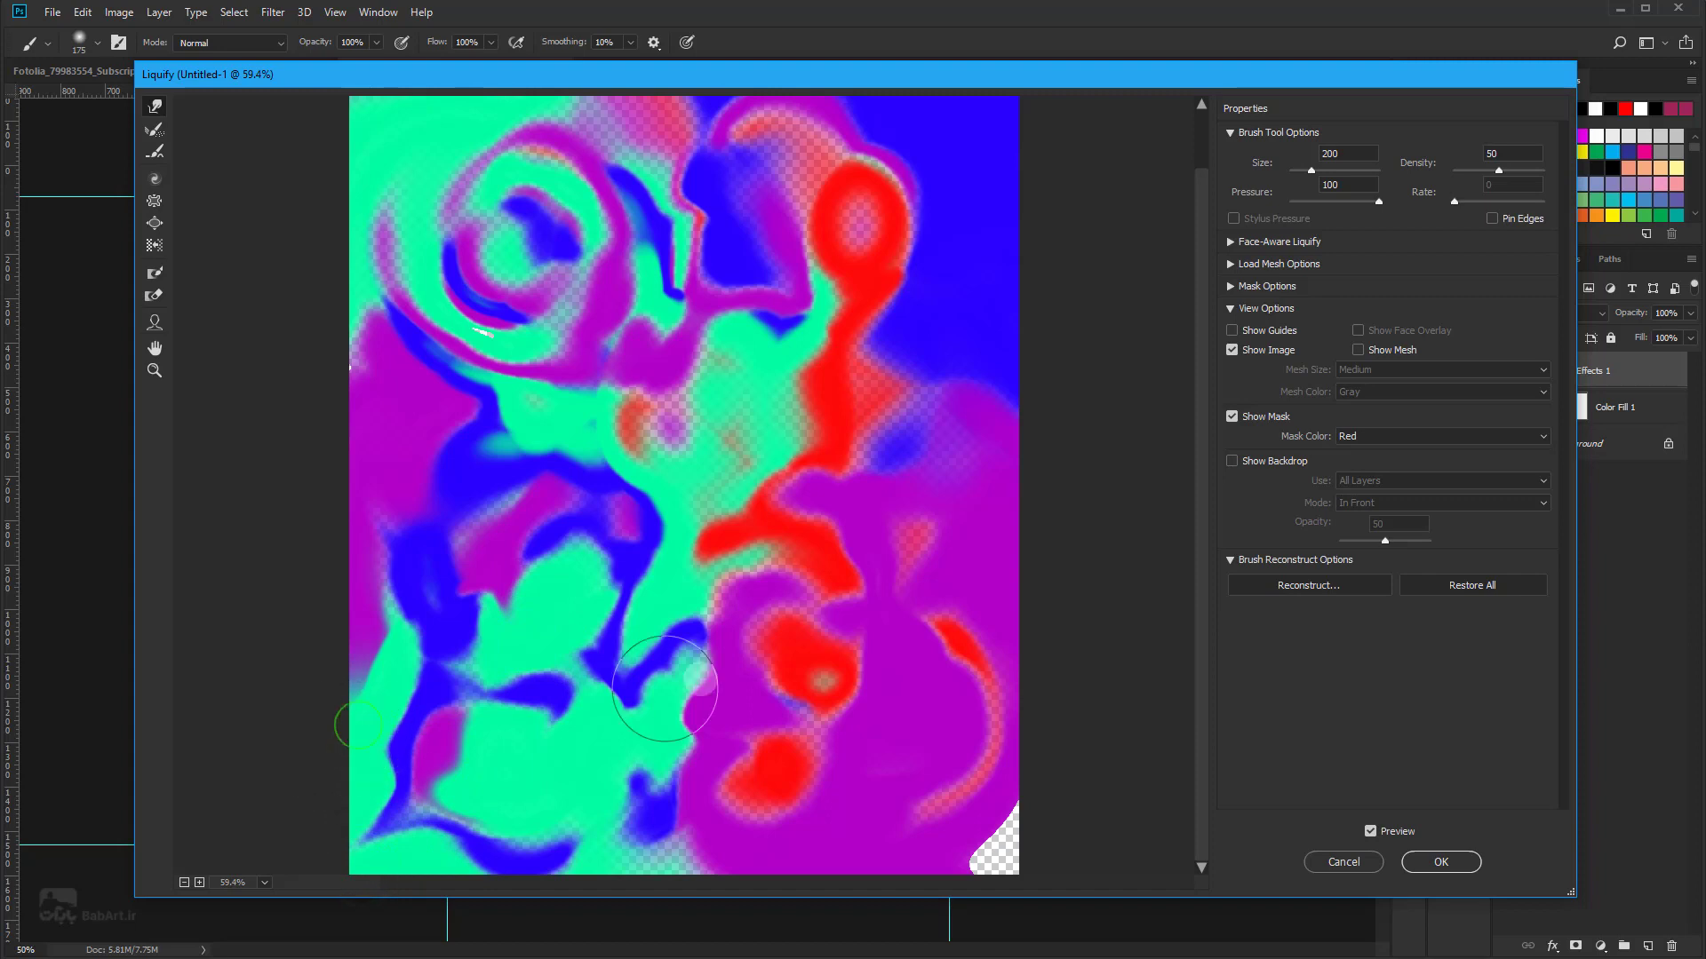
Step: Smear colour into the bottom-right corner, drag the red blob down, and fill the top-edge gaps
scroll(666, 688, down, 1)
scroll(693, 724, down, 1)
mouse_move(962, 810)
mouse_down()
mouse_move(968, 792)
mouse_move(962, 857)
mouse_move(914, 704)
mouse_up()
mouse_move(781, 671)
mouse_down()
mouse_move(832, 707)
mouse_move(689, 738)
mouse_move(666, 781)
mouse_move(800, 793)
mouse_move(632, 806)
mouse_up()
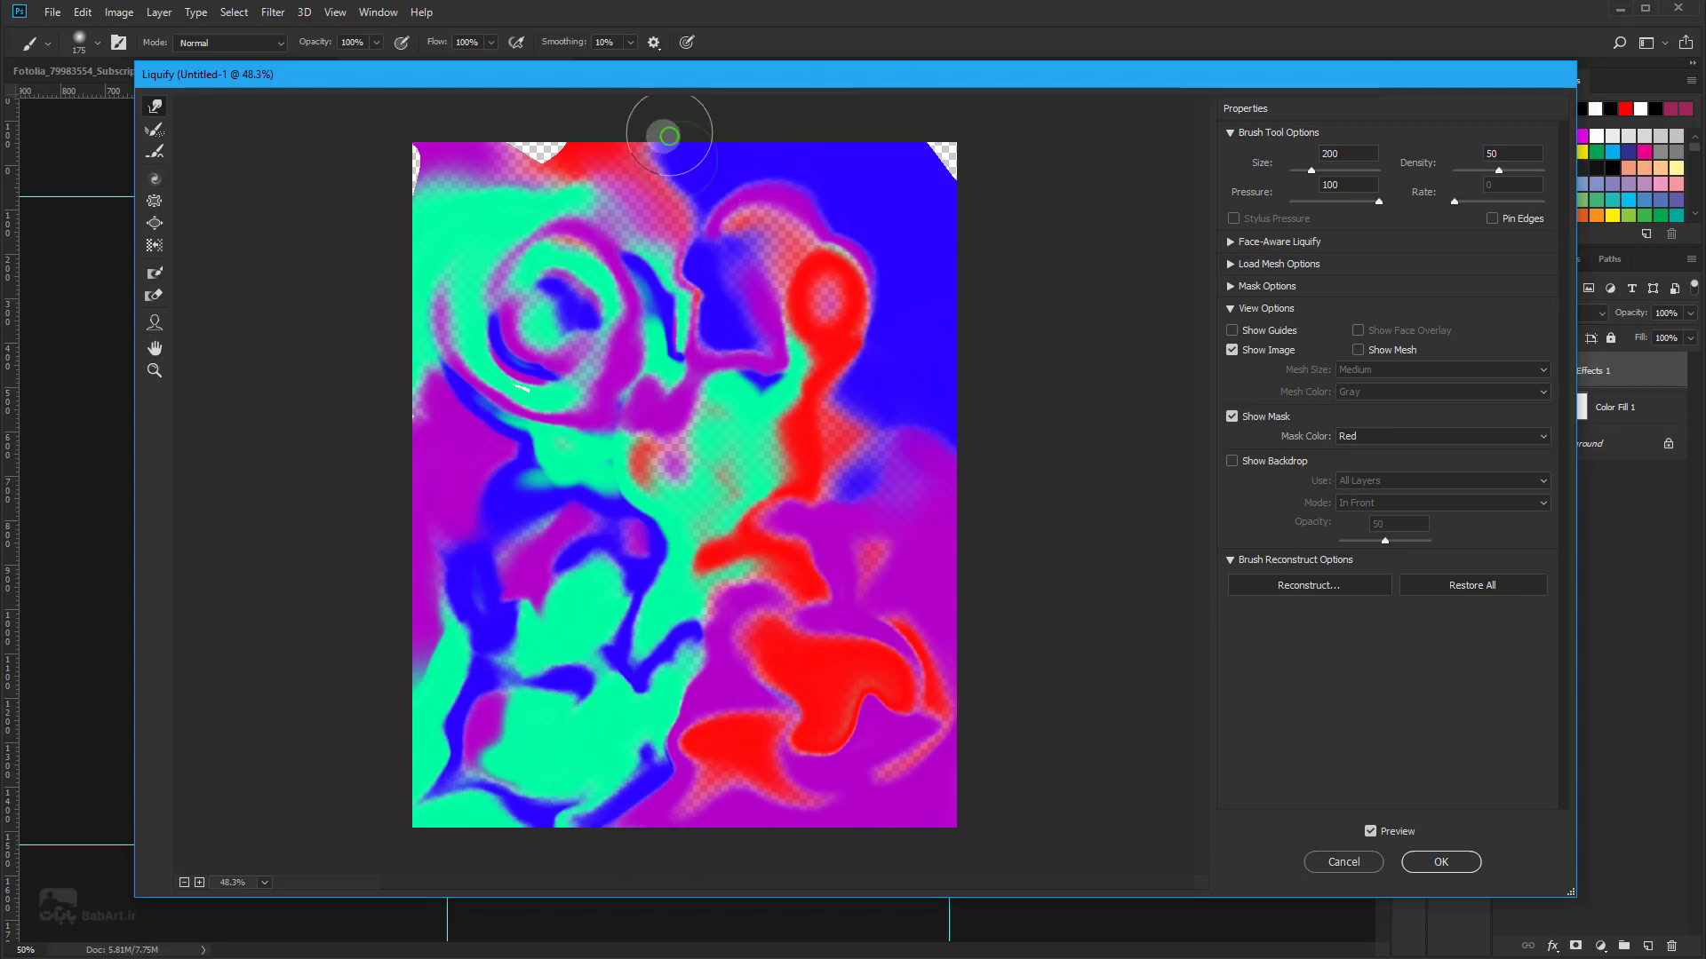
mouse_move(669, 135)
mouse_down()
mouse_move(495, 133)
mouse_move(381, 171)
mouse_up()
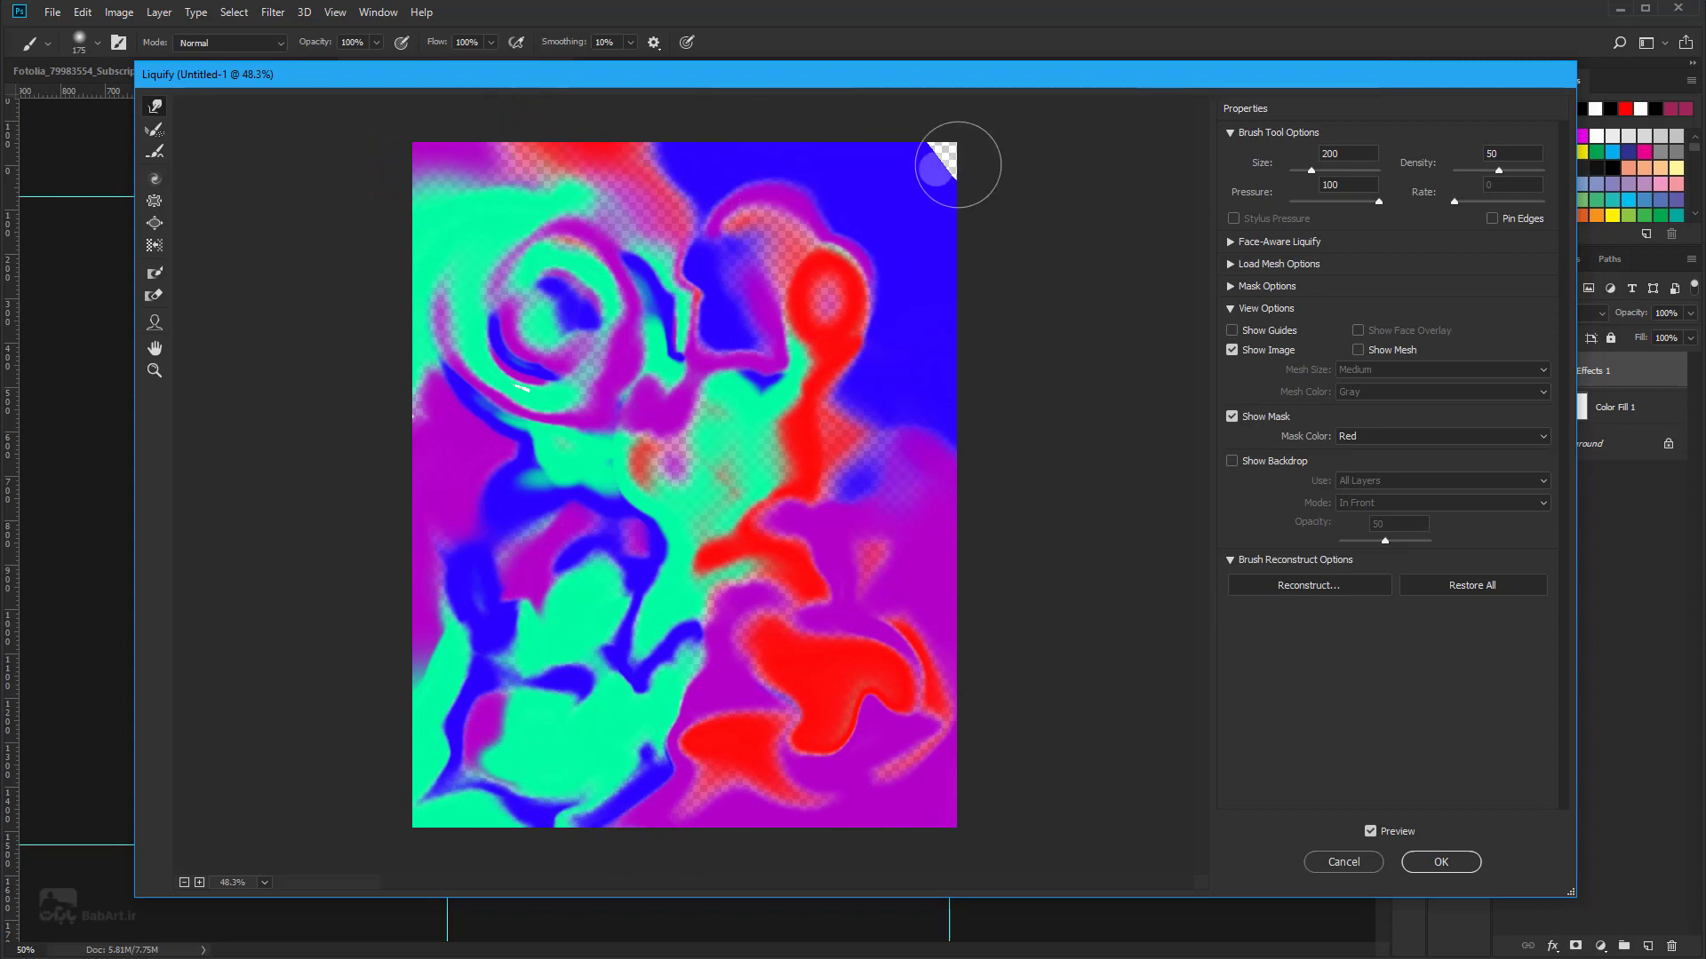
Step: Stretch the purple, pink and red shapes into pointed tendrils and apply the Liquify warp
drag(790, 227, 897, 164)
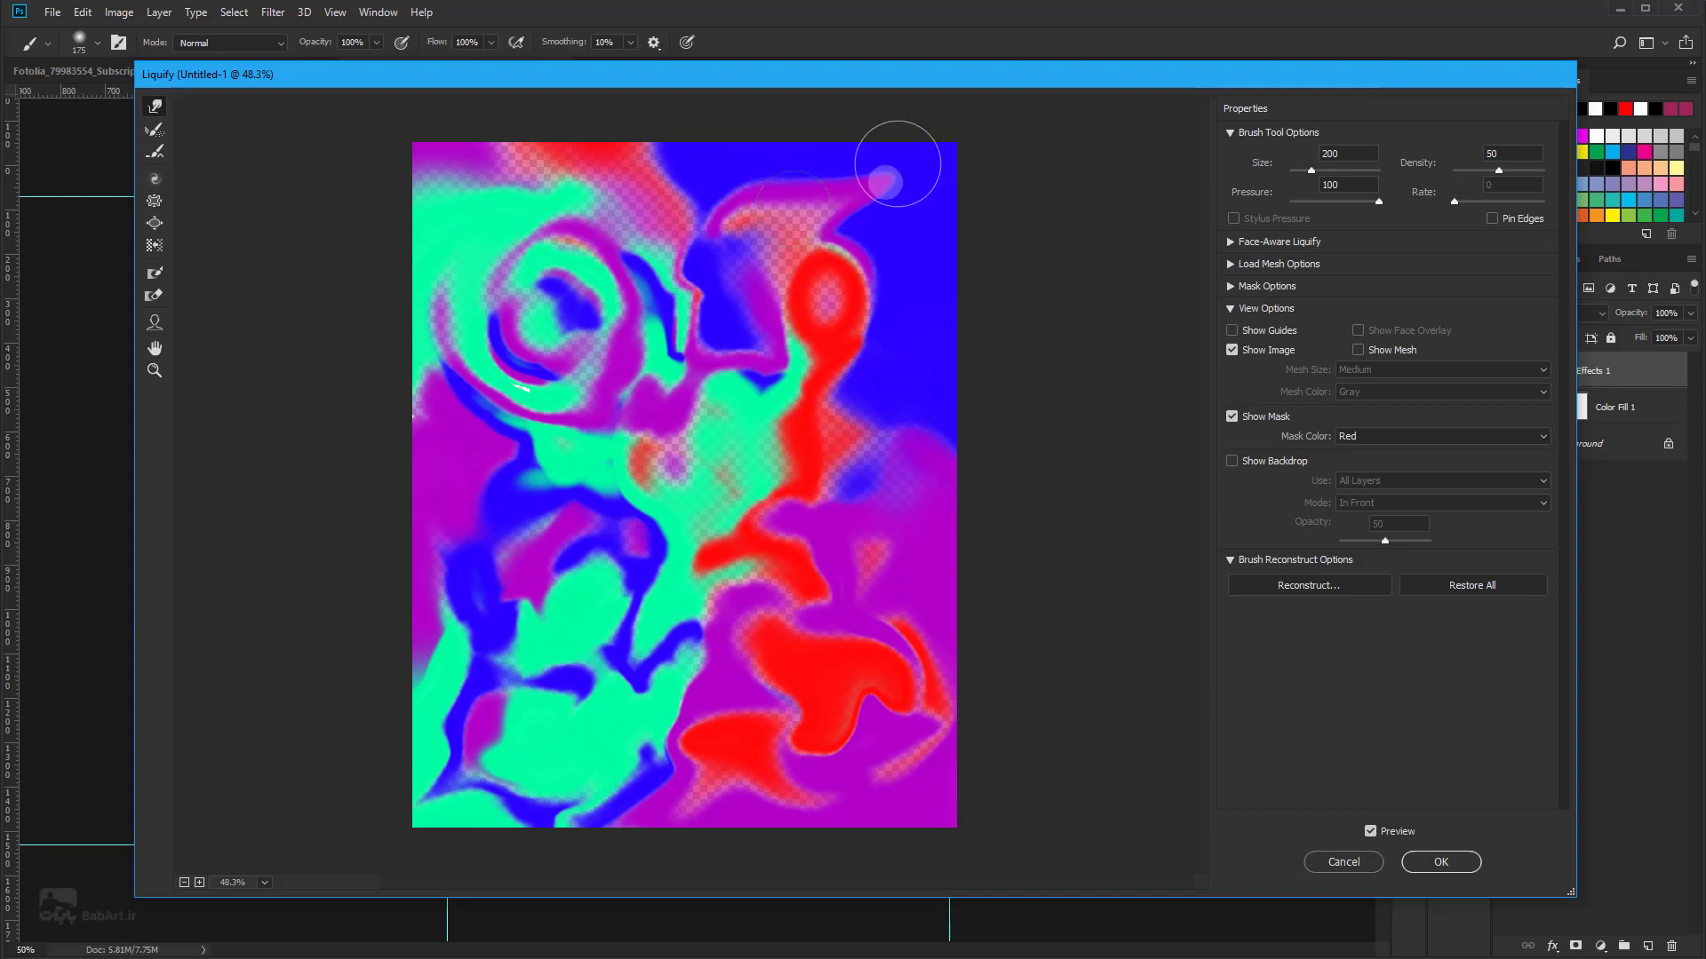
drag(678, 200, 751, 171)
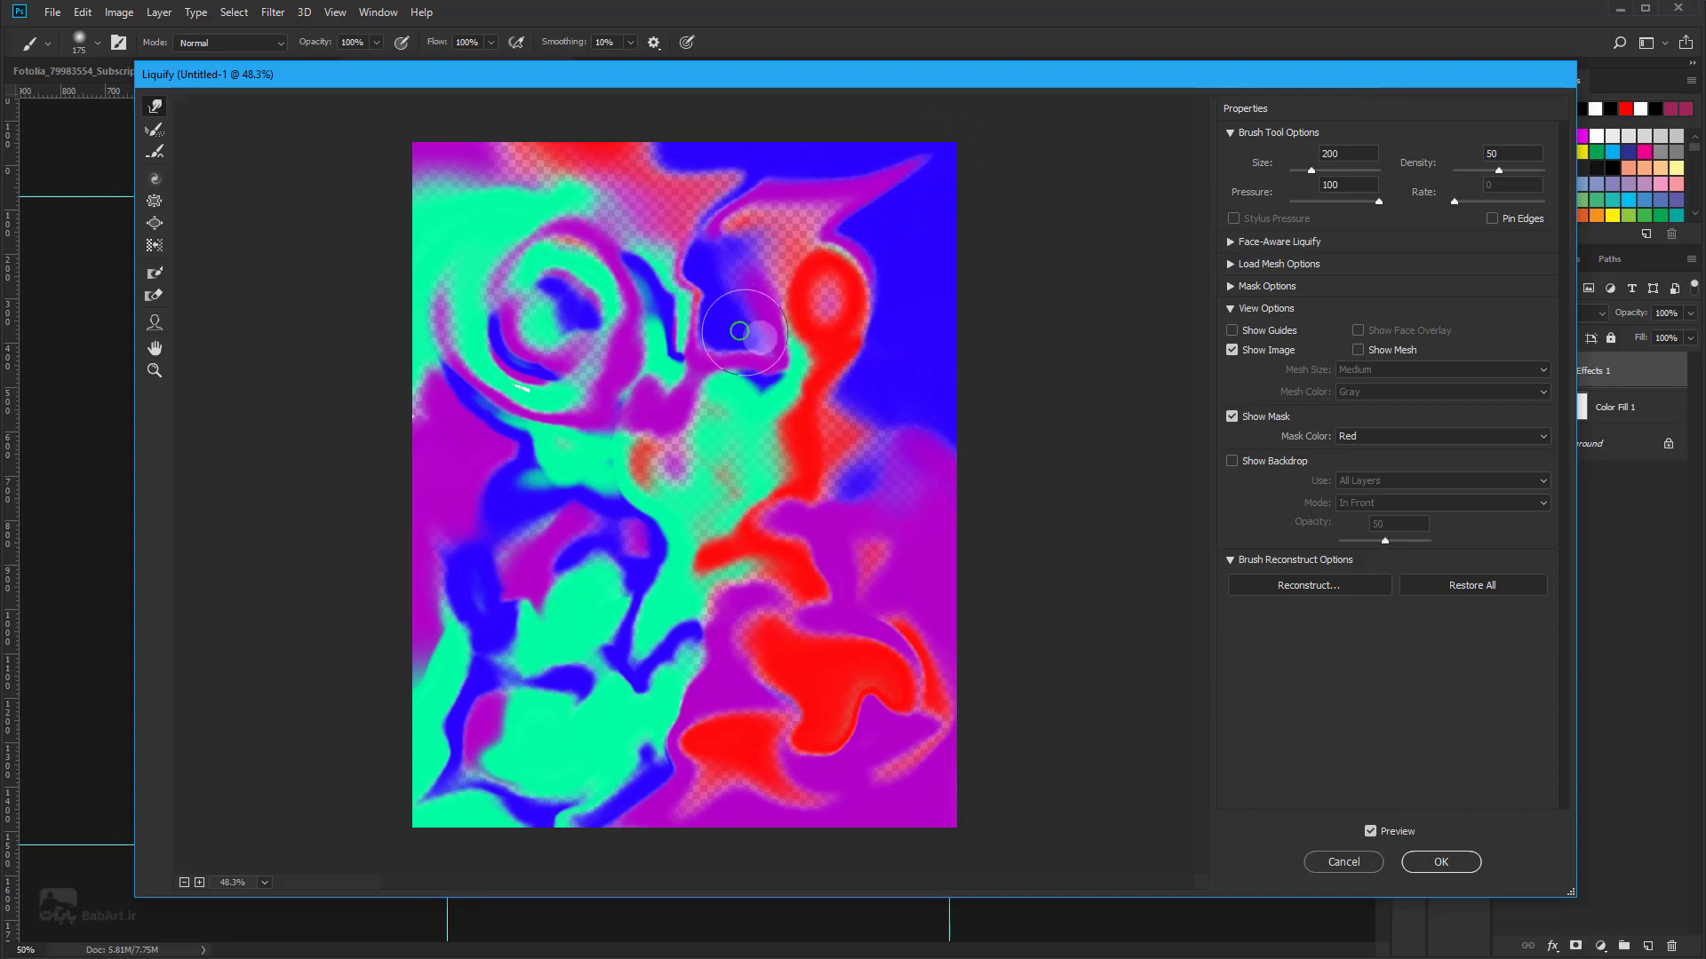
drag(743, 331, 855, 366)
drag(868, 303, 869, 374)
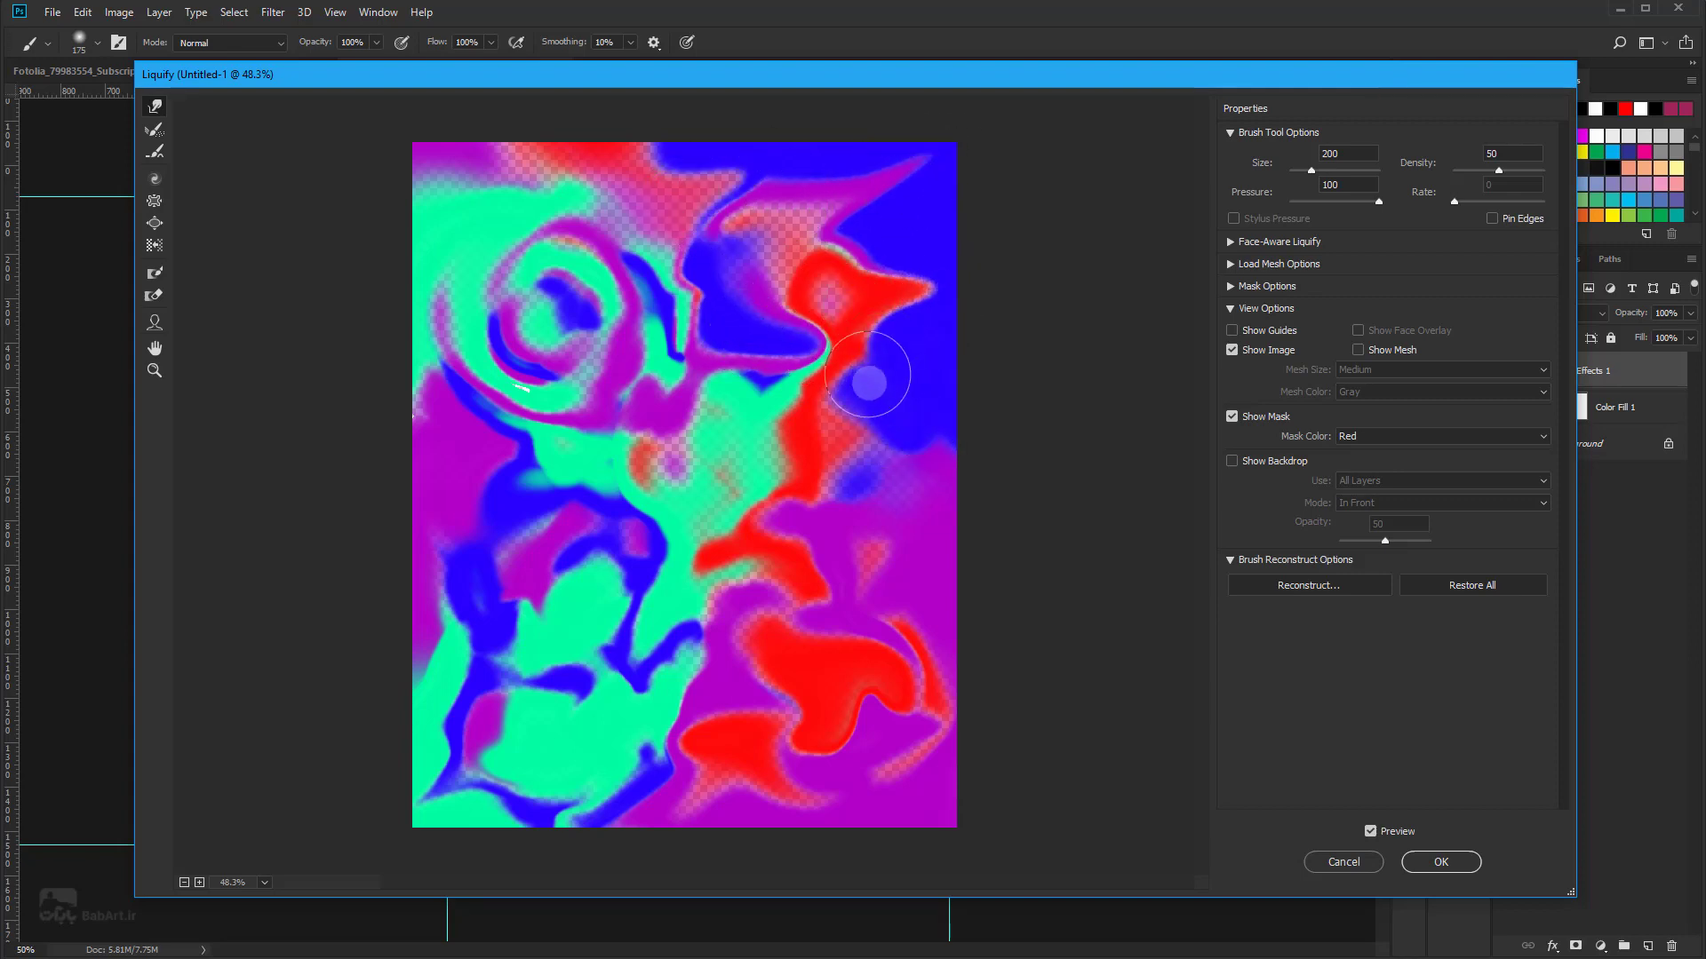
drag(789, 519, 781, 495)
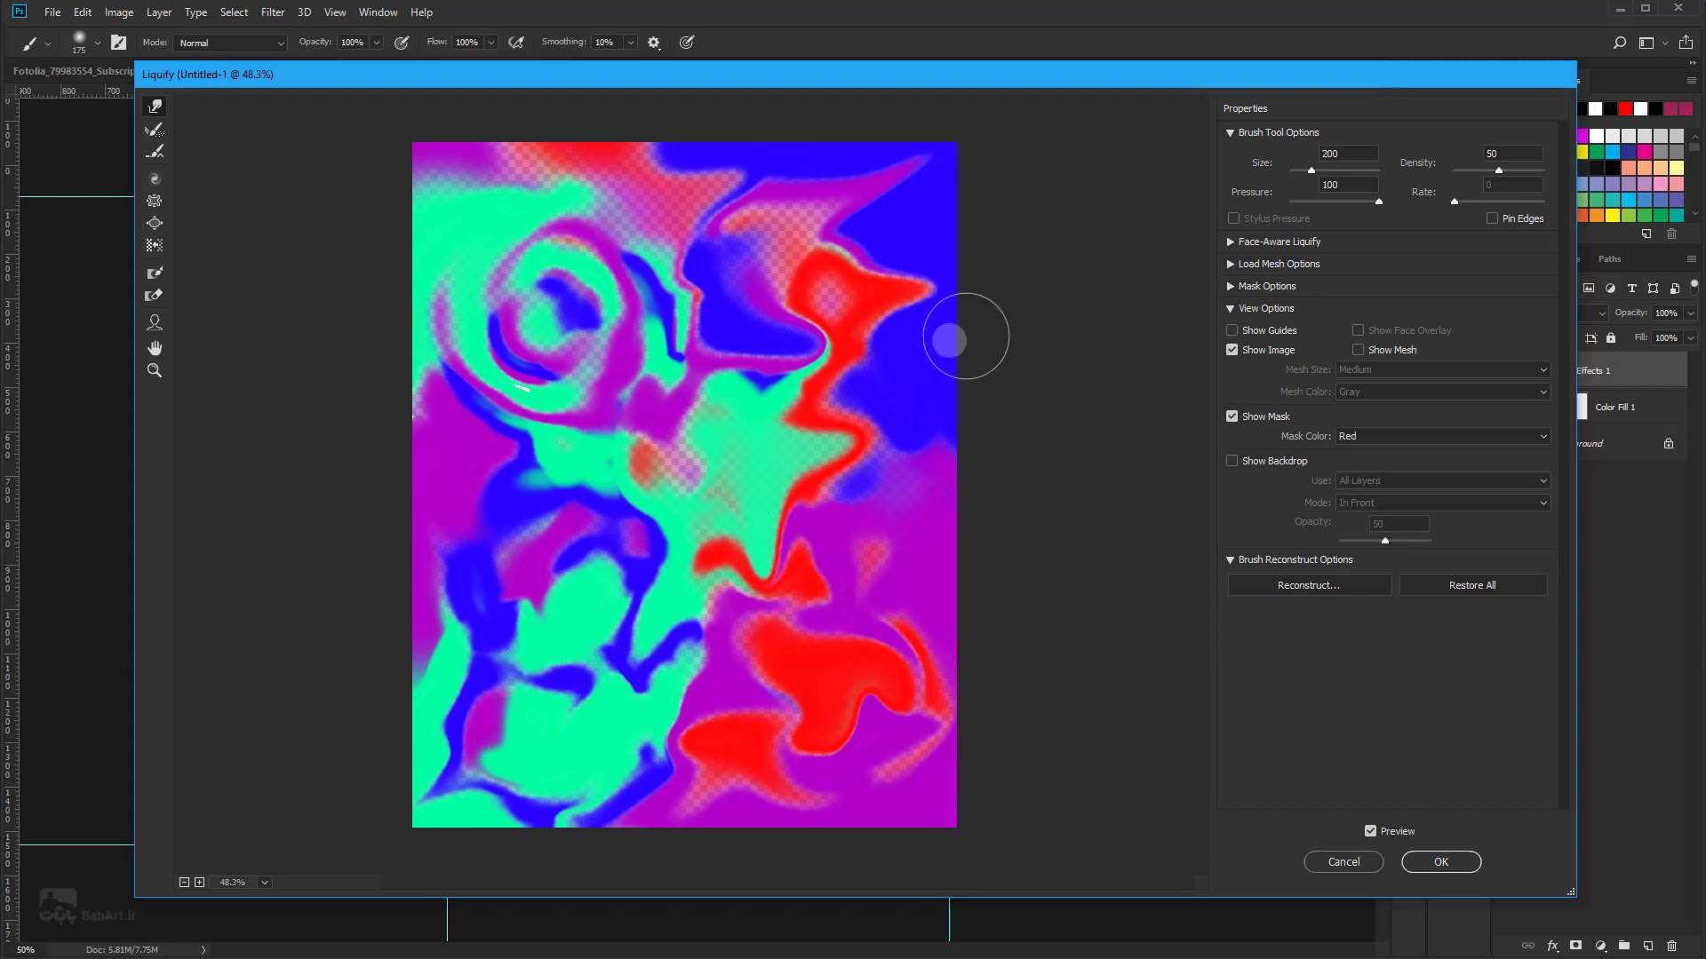
click(1450, 859)
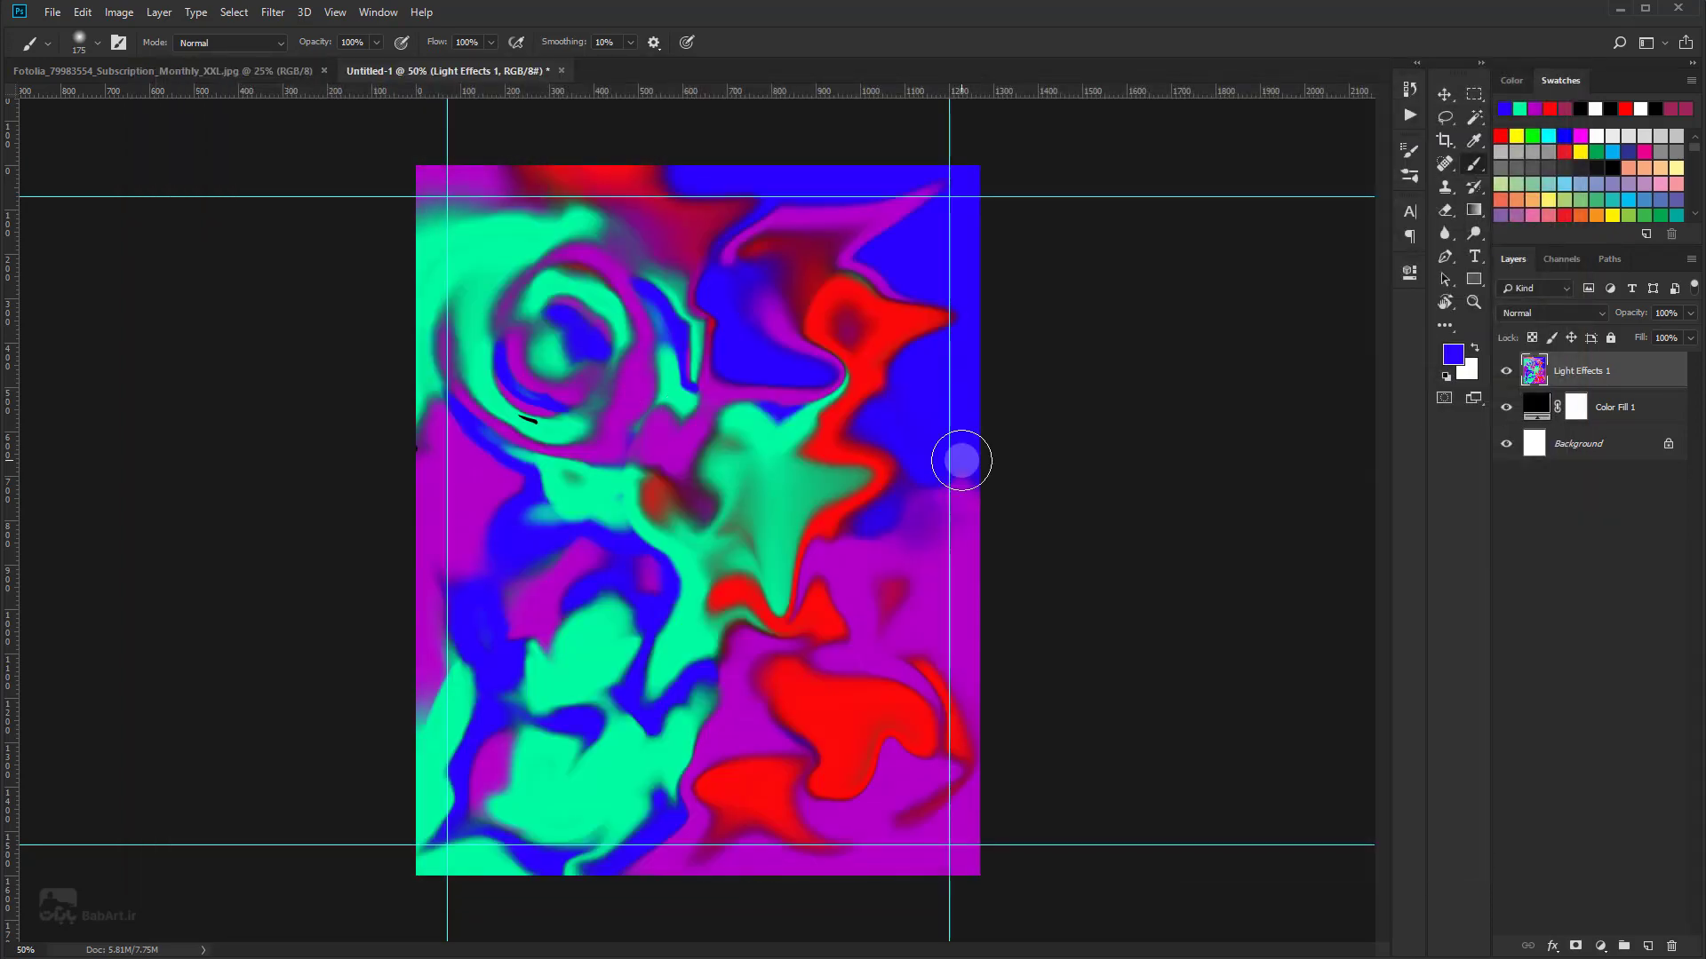
Step: Apply Color Halftone with Max Radius 8 and default screen angles to Light Effects 1
click(278, 13)
click(291, 280)
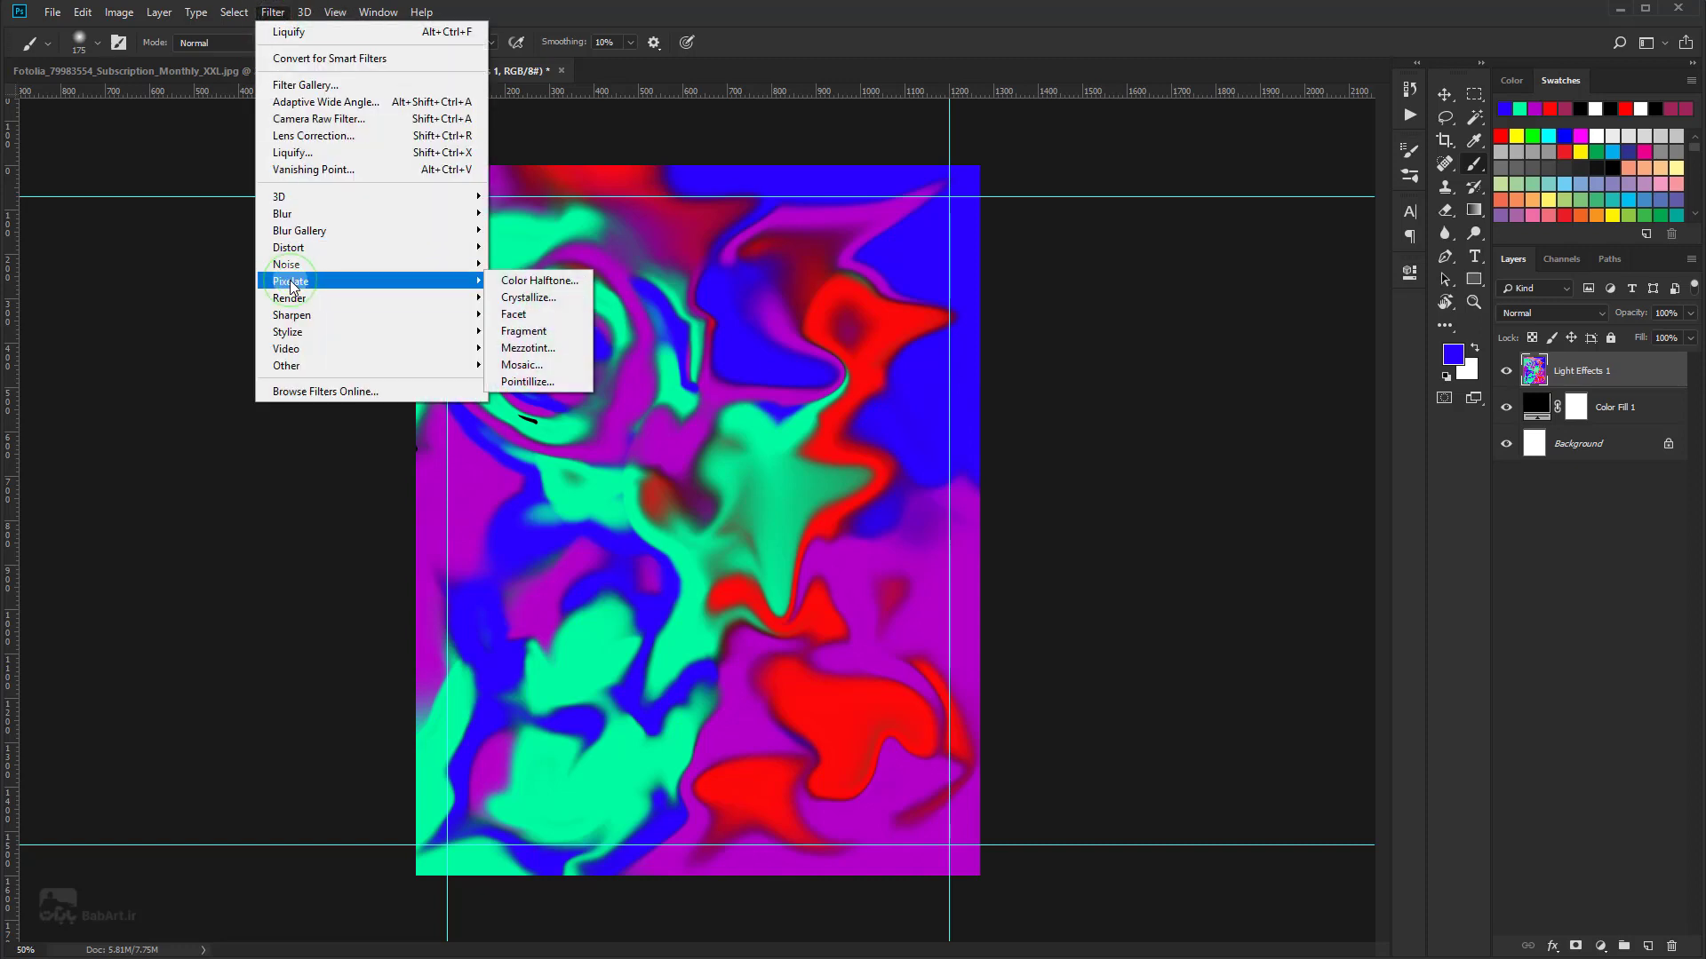
click(531, 283)
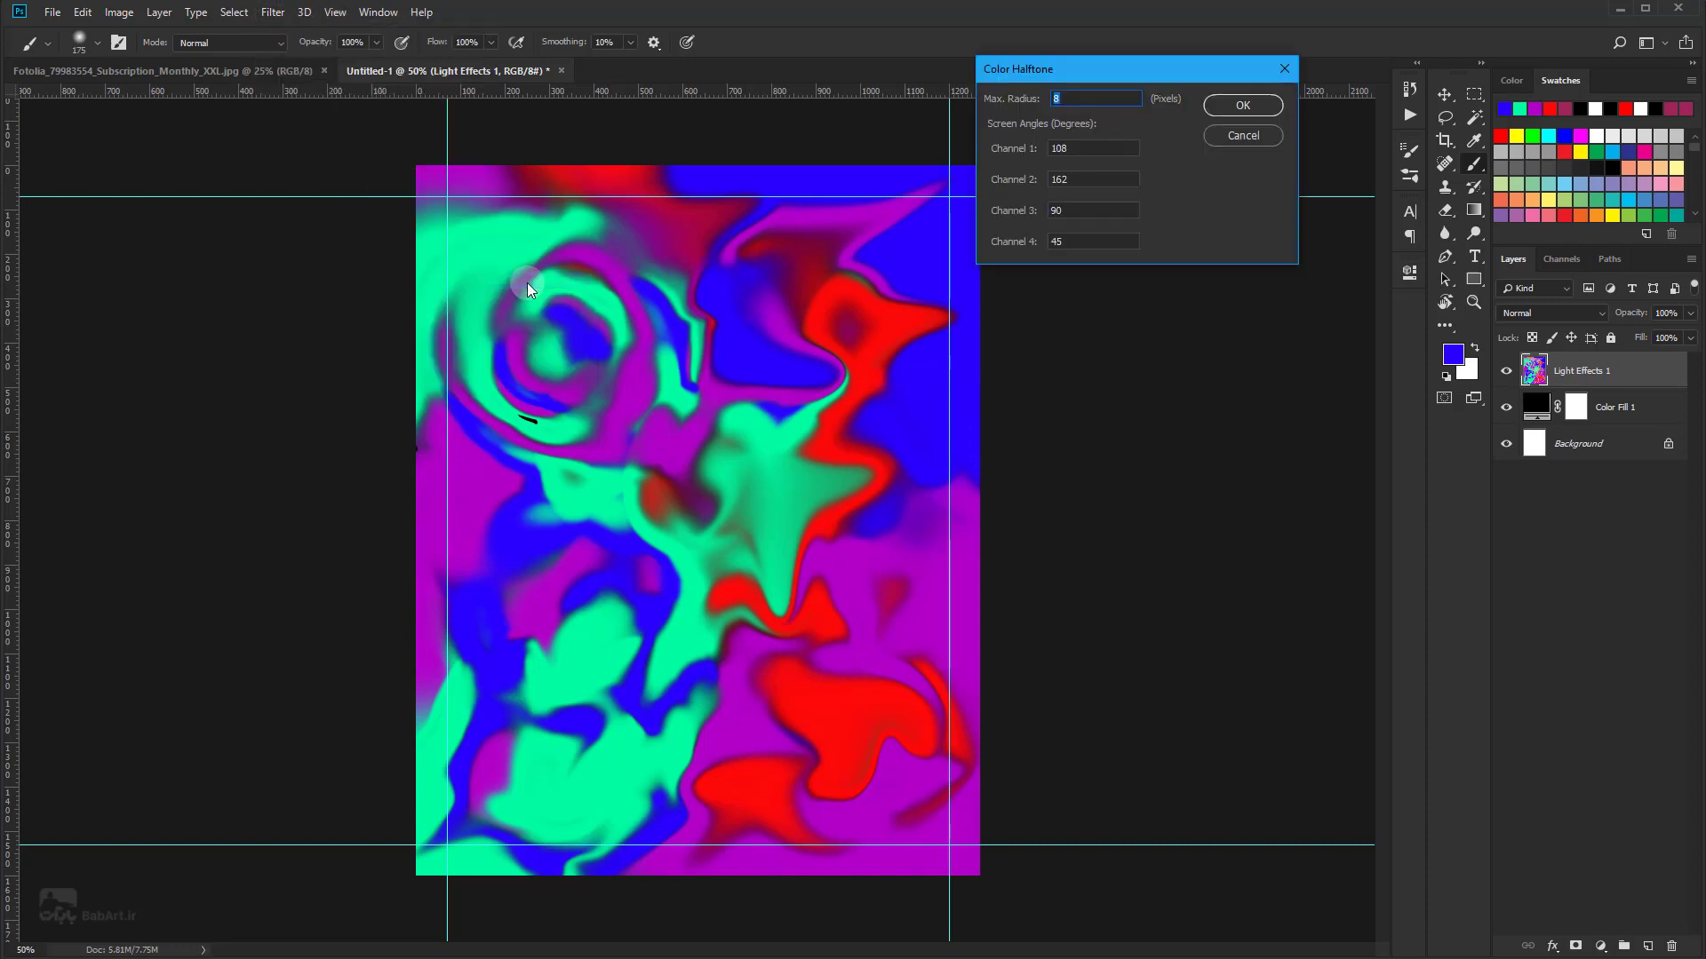
drag(1123, 88, 1181, 405)
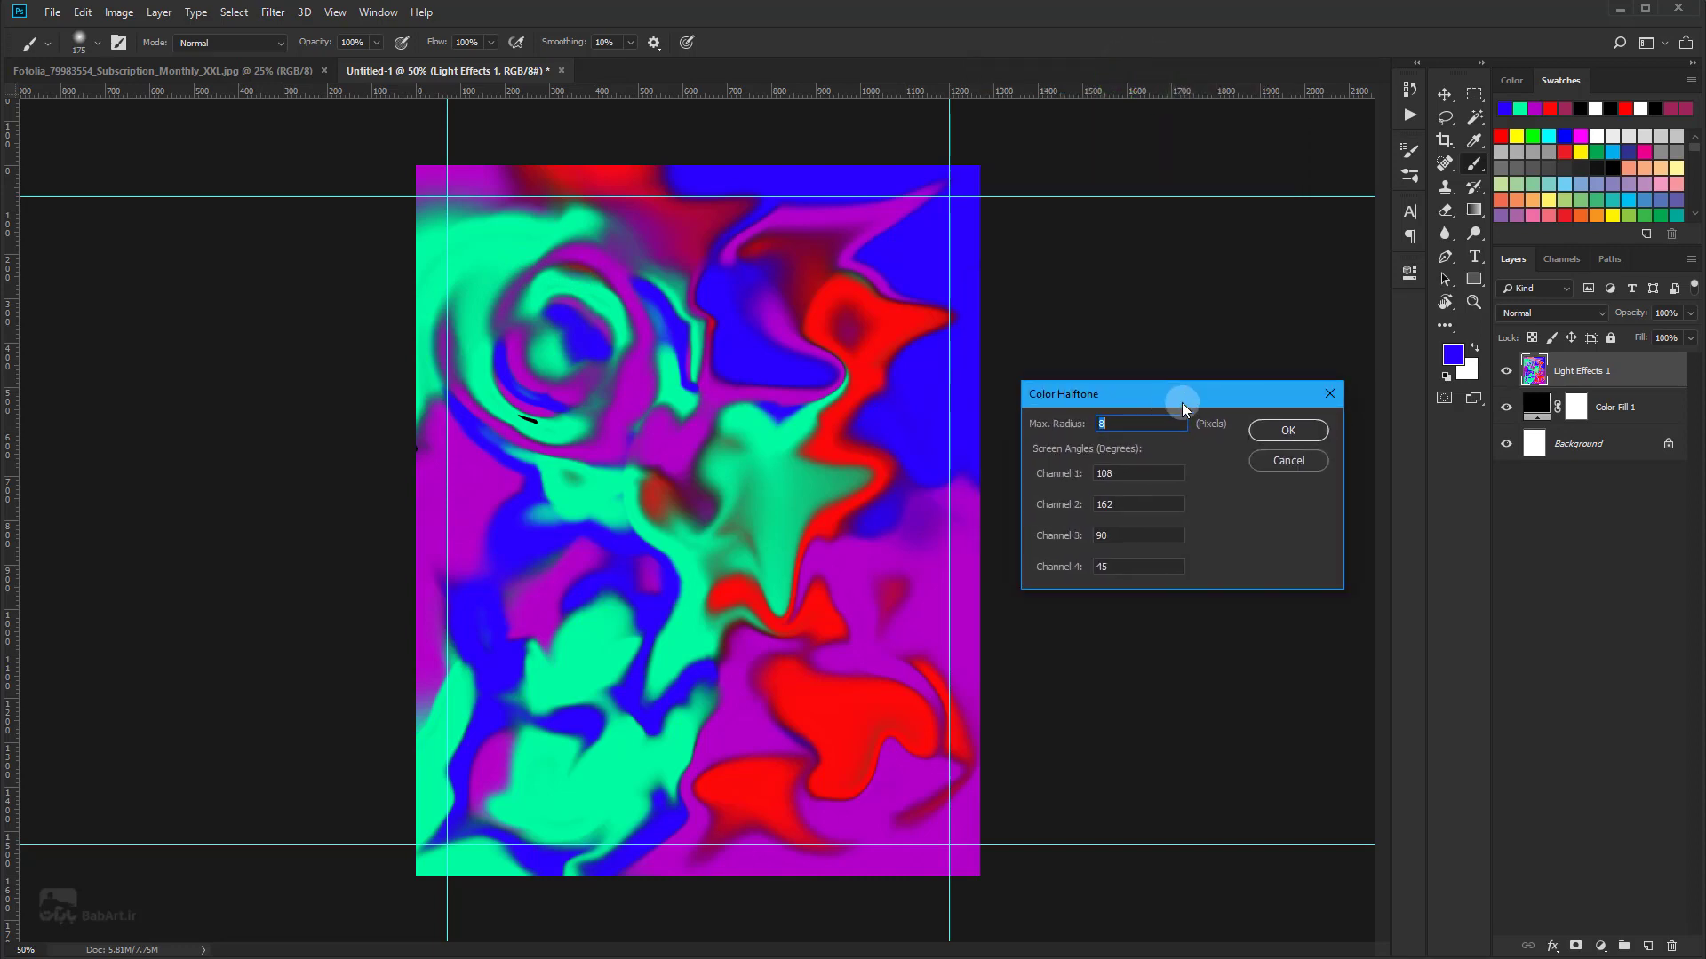
drag(1297, 434, 1235, 454)
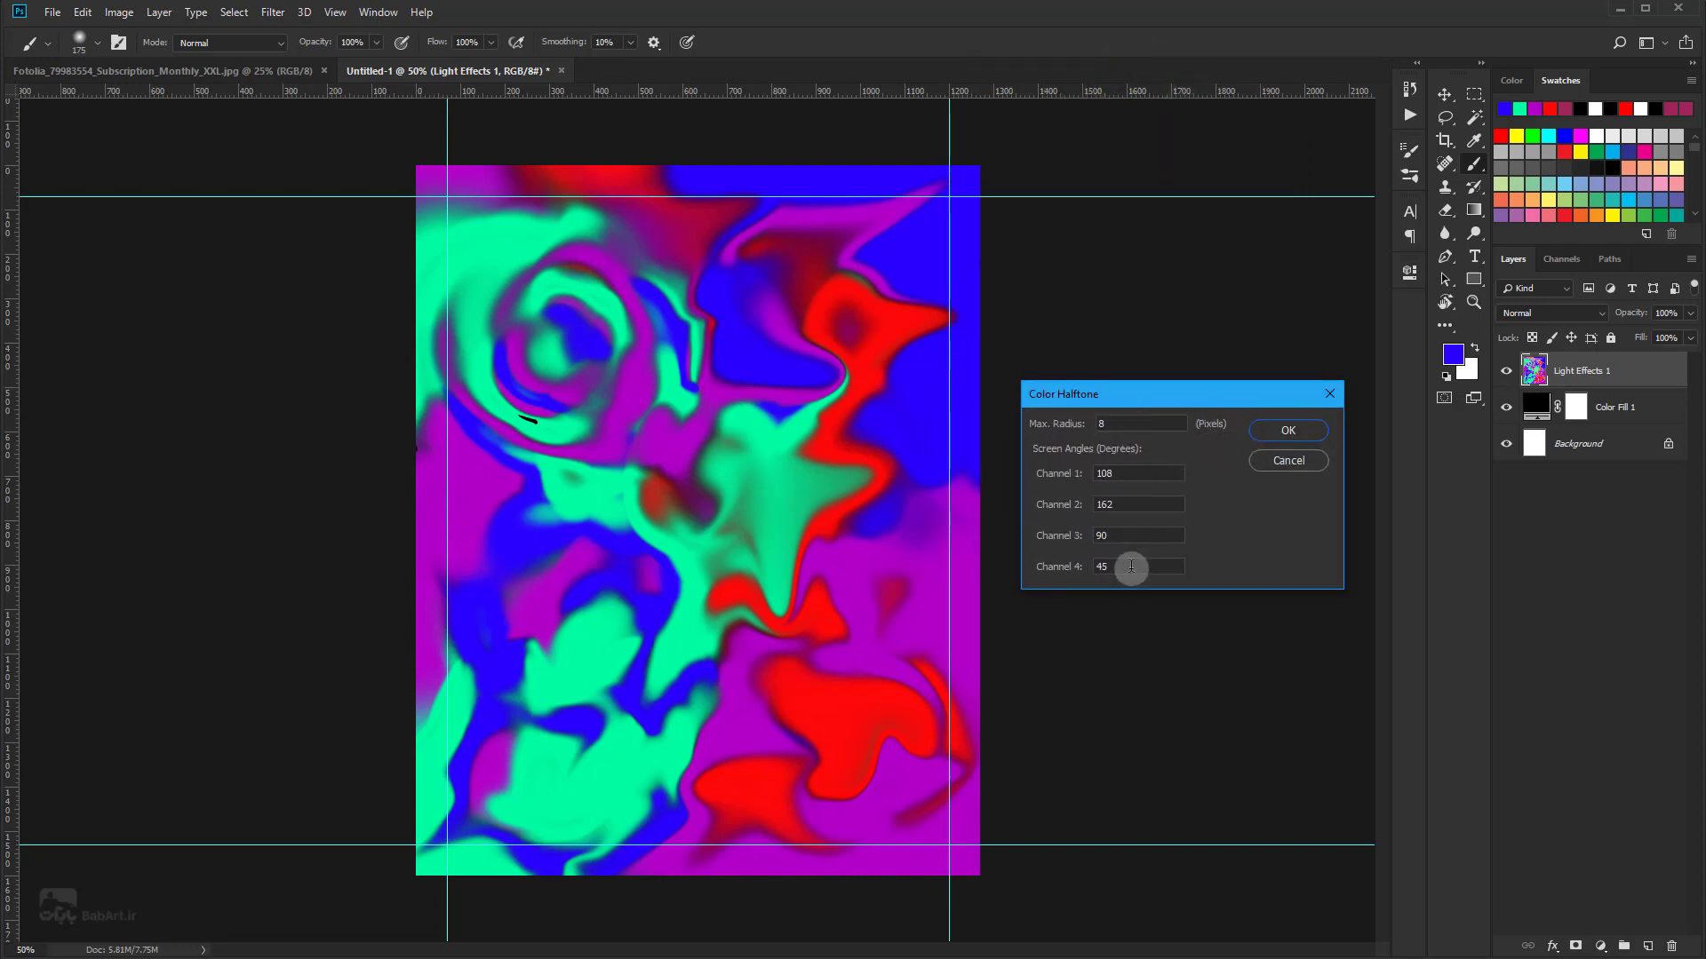
click(1279, 432)
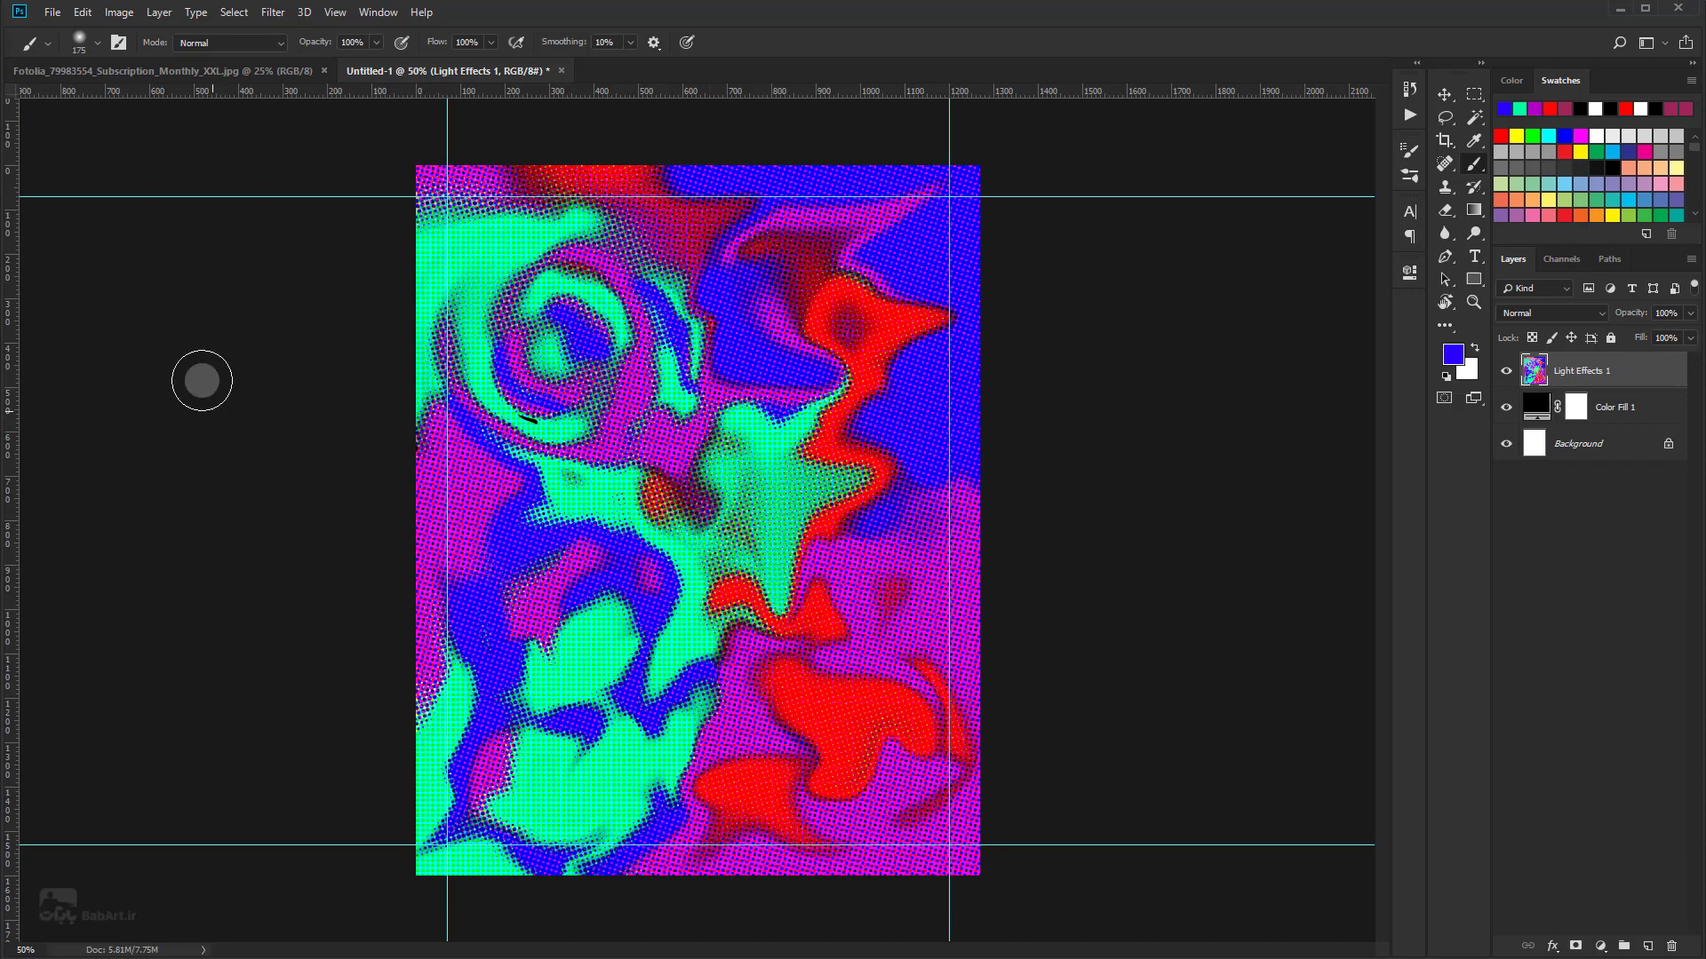
click(272, 12)
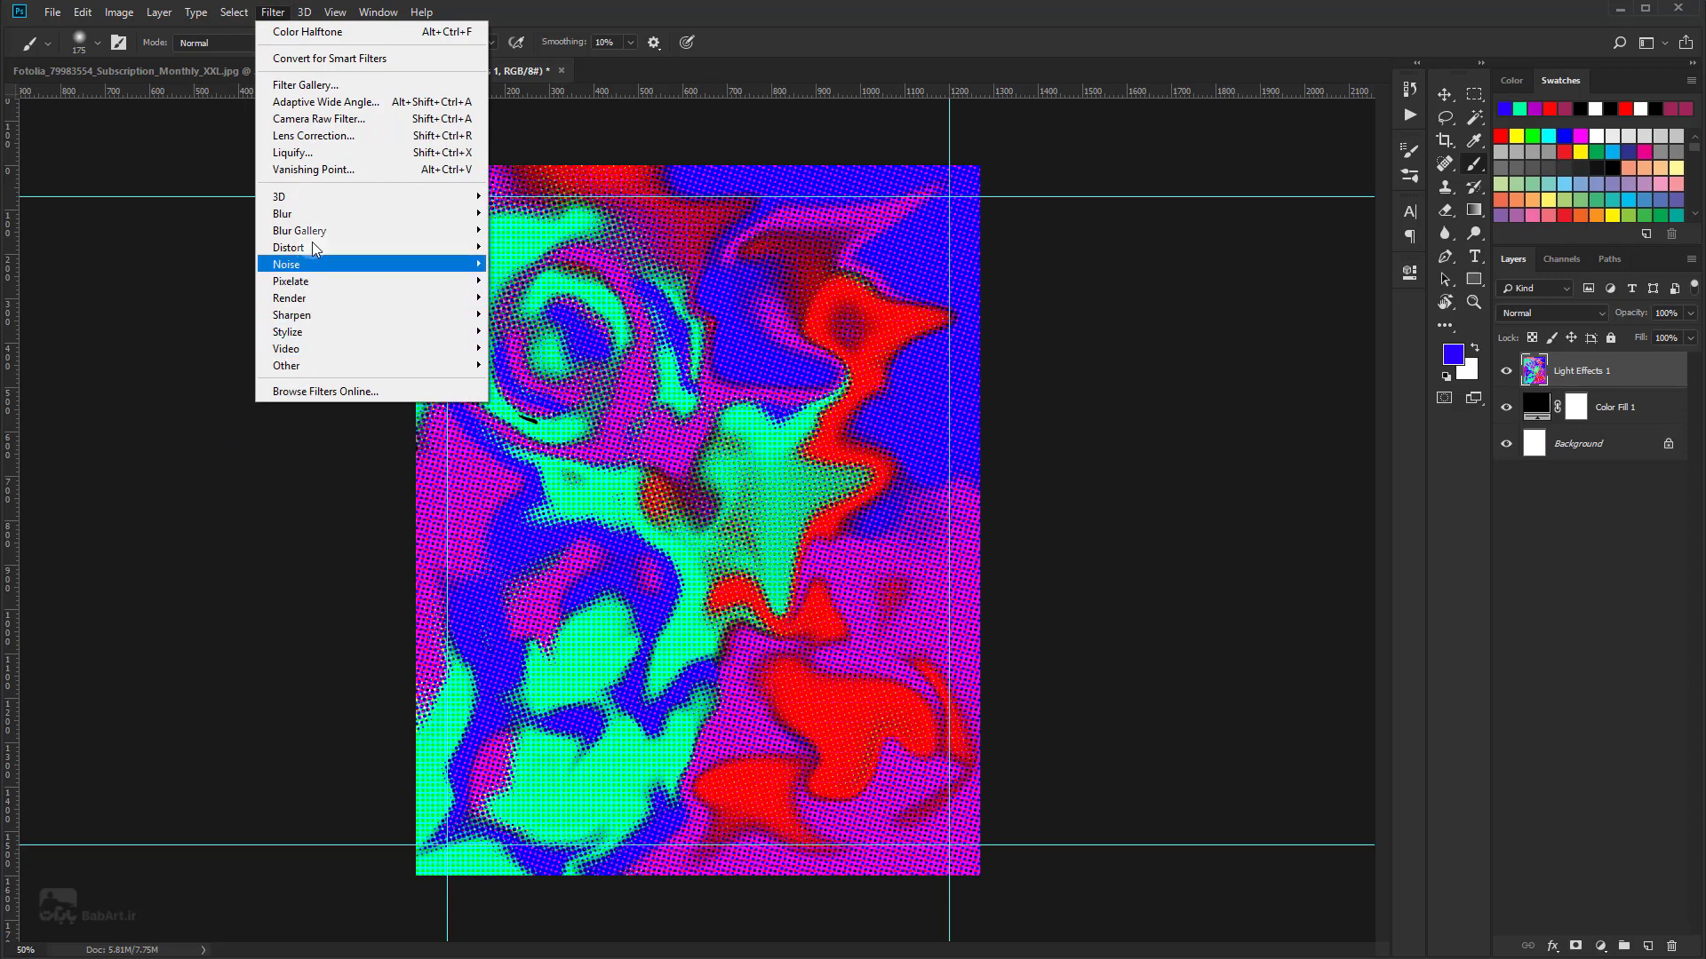
click(316, 214)
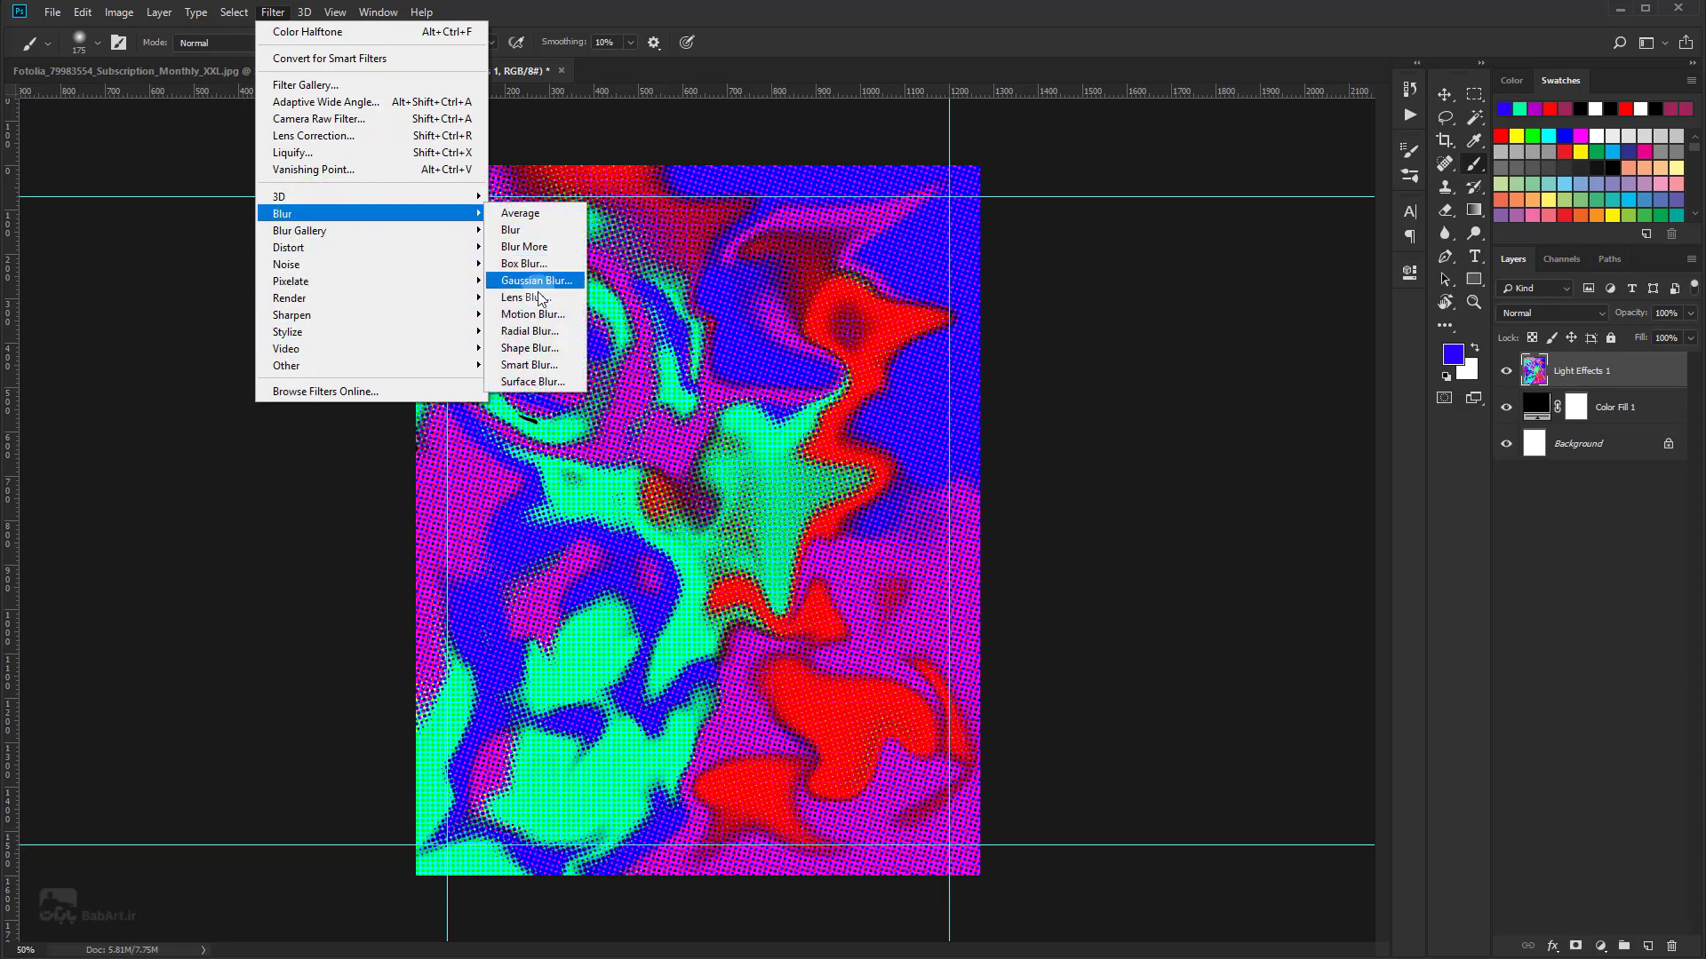
Step: Apply Motion Blur at angle 90° with a distance of 2000 pixels
click(540, 315)
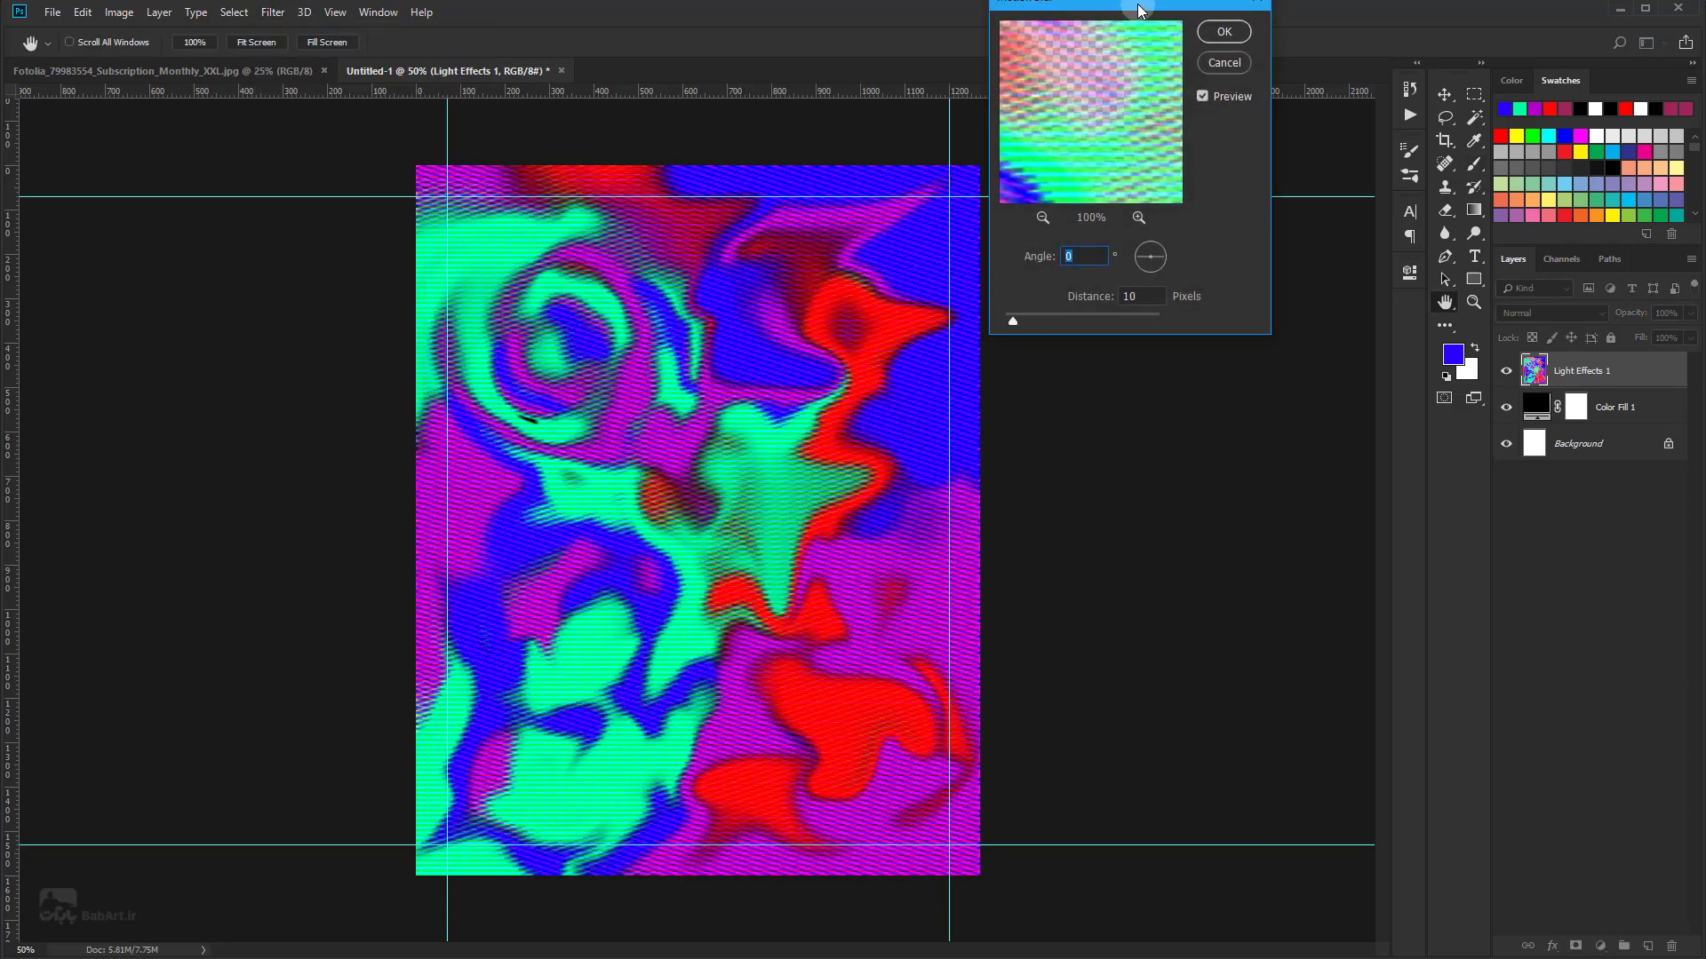
drag(1140, 9, 1175, 242)
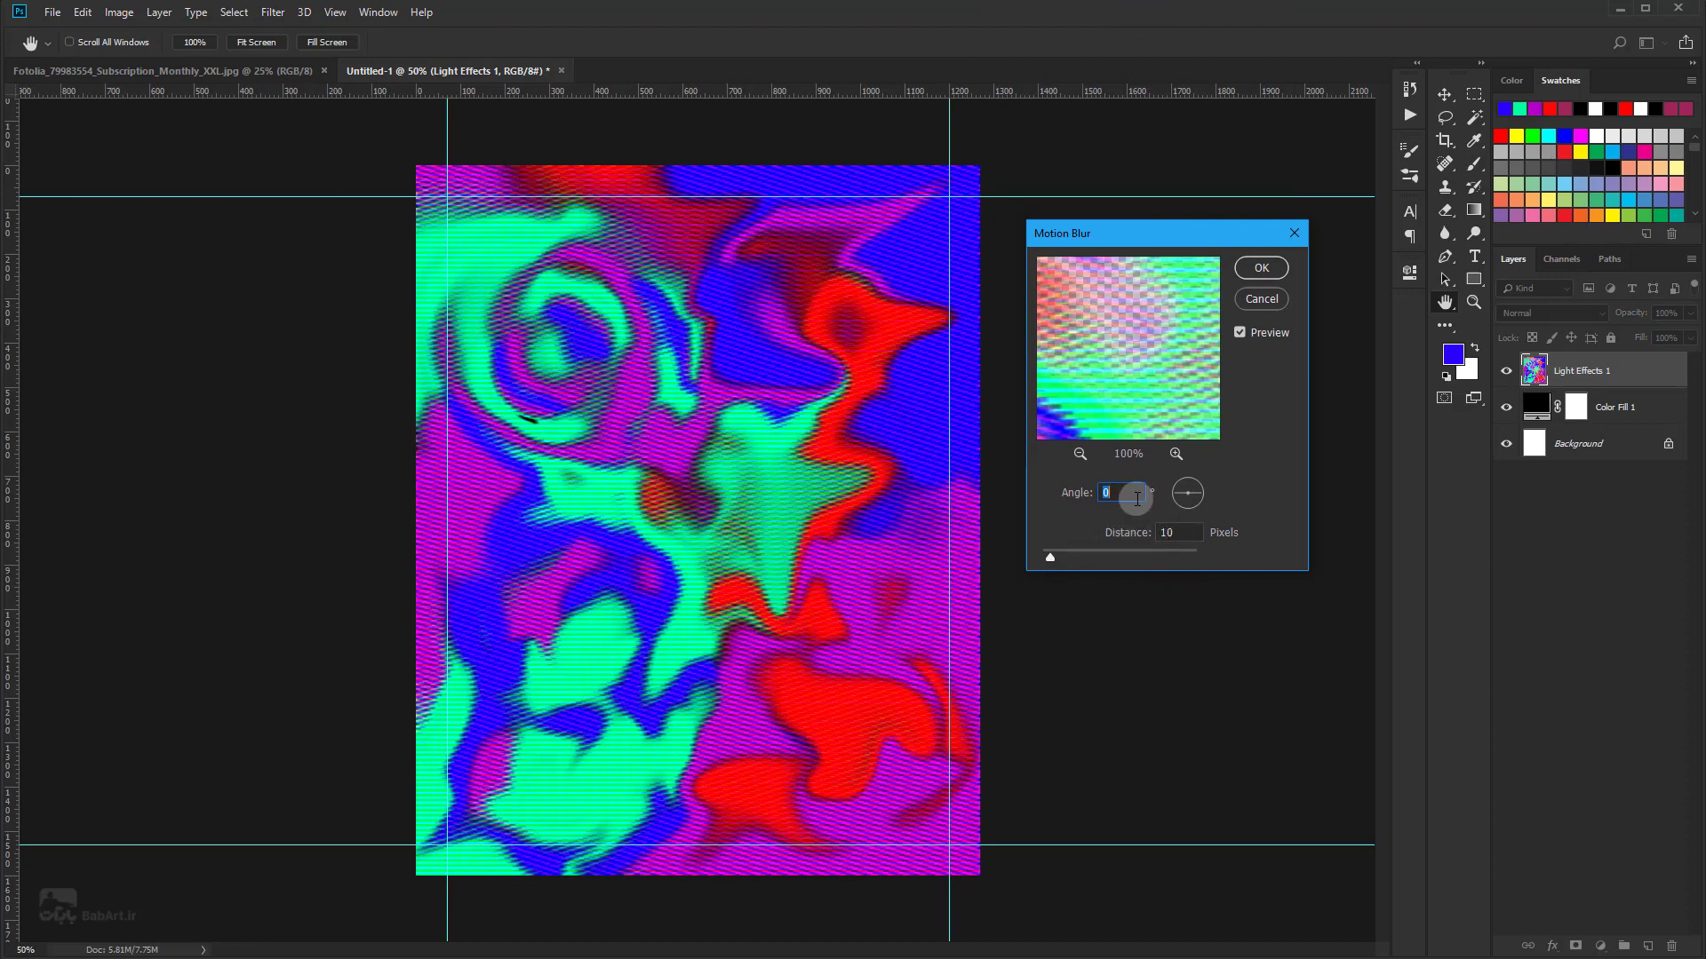
text(90)
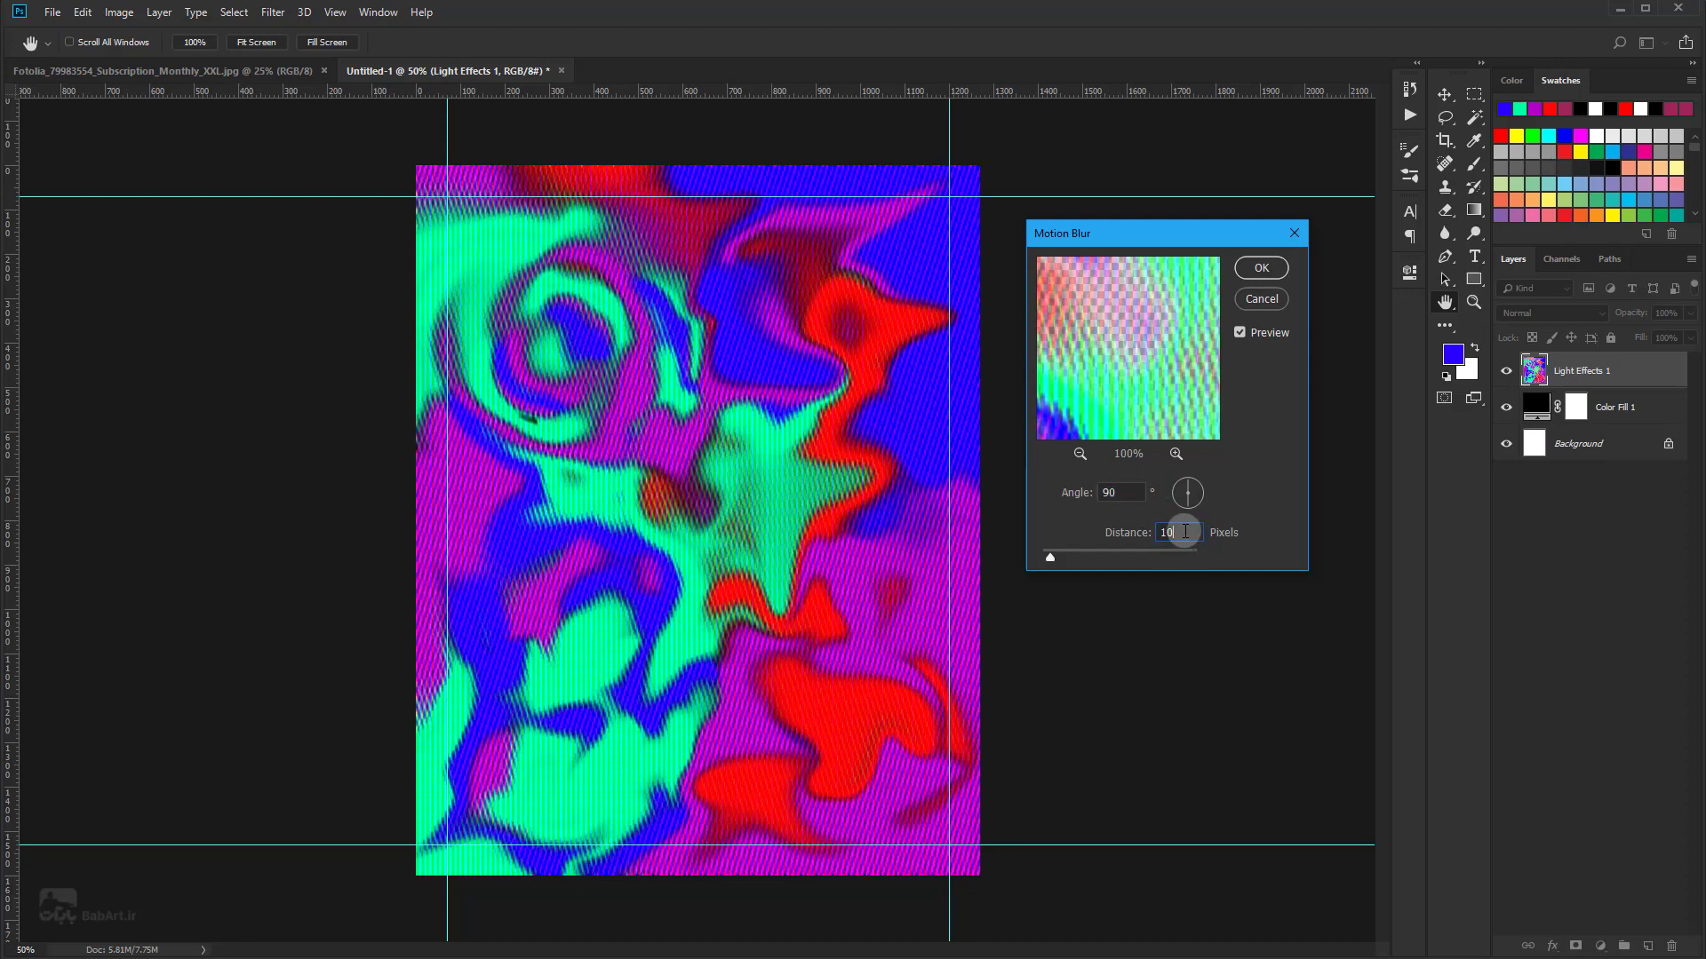
text(2000)
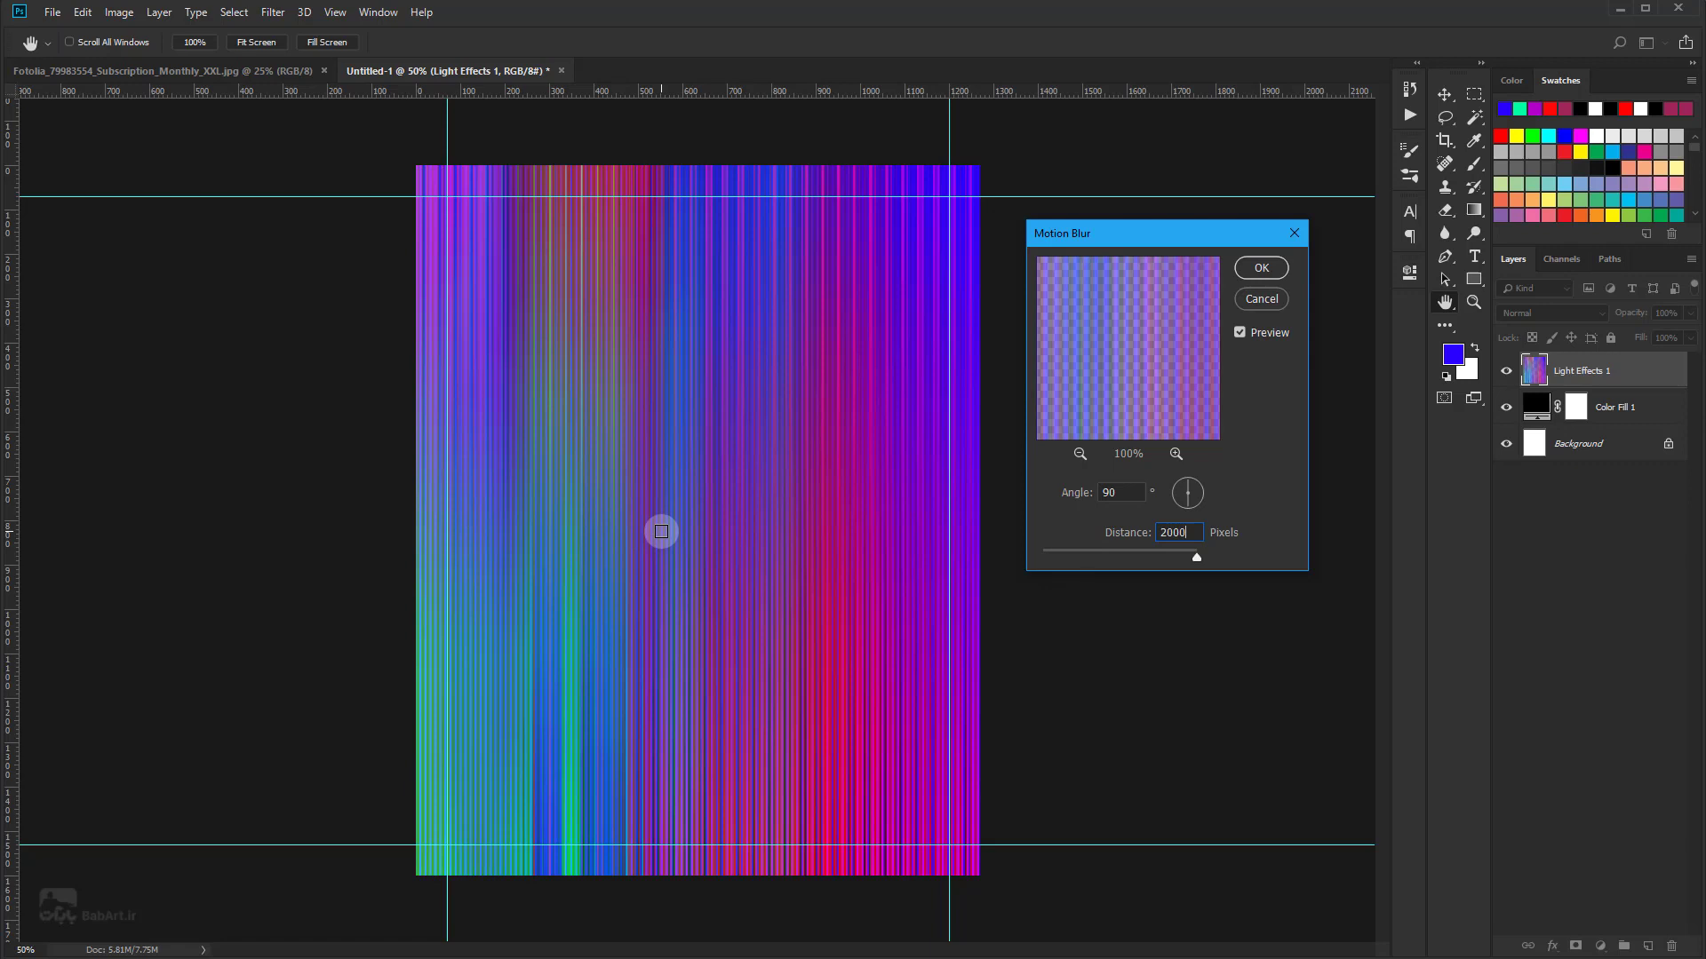
click(1271, 269)
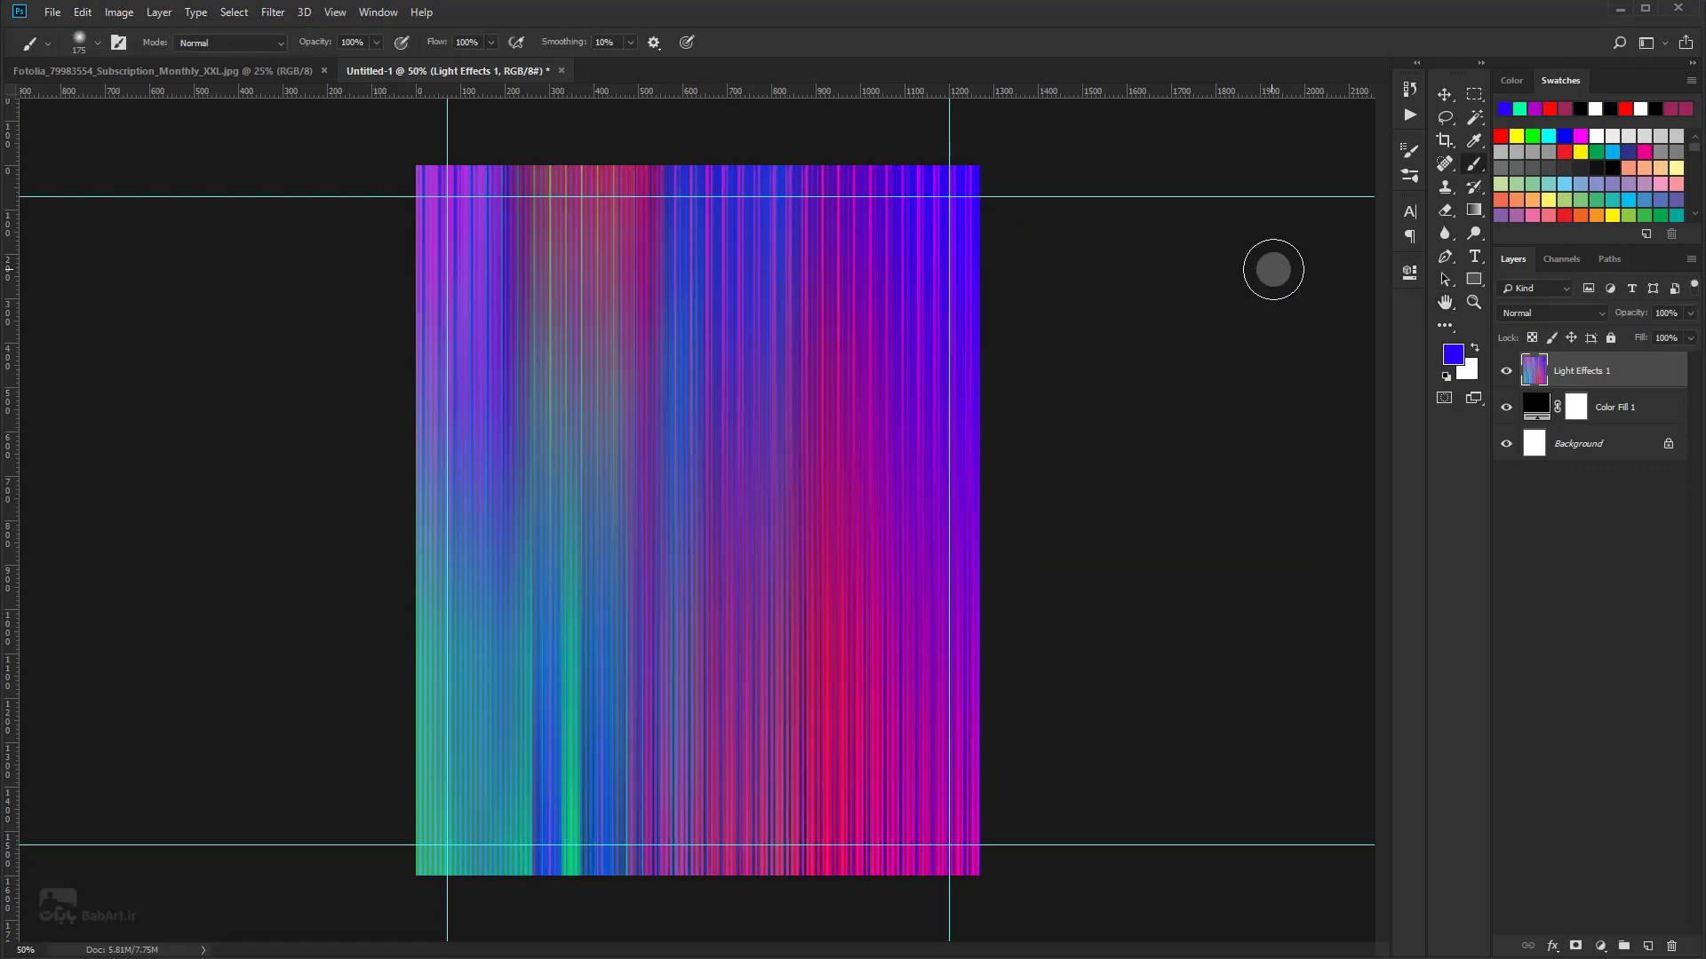
Step: Lower Light Effects 1 opacity to 36% and adjust the brush size and hardness
click(1536, 272)
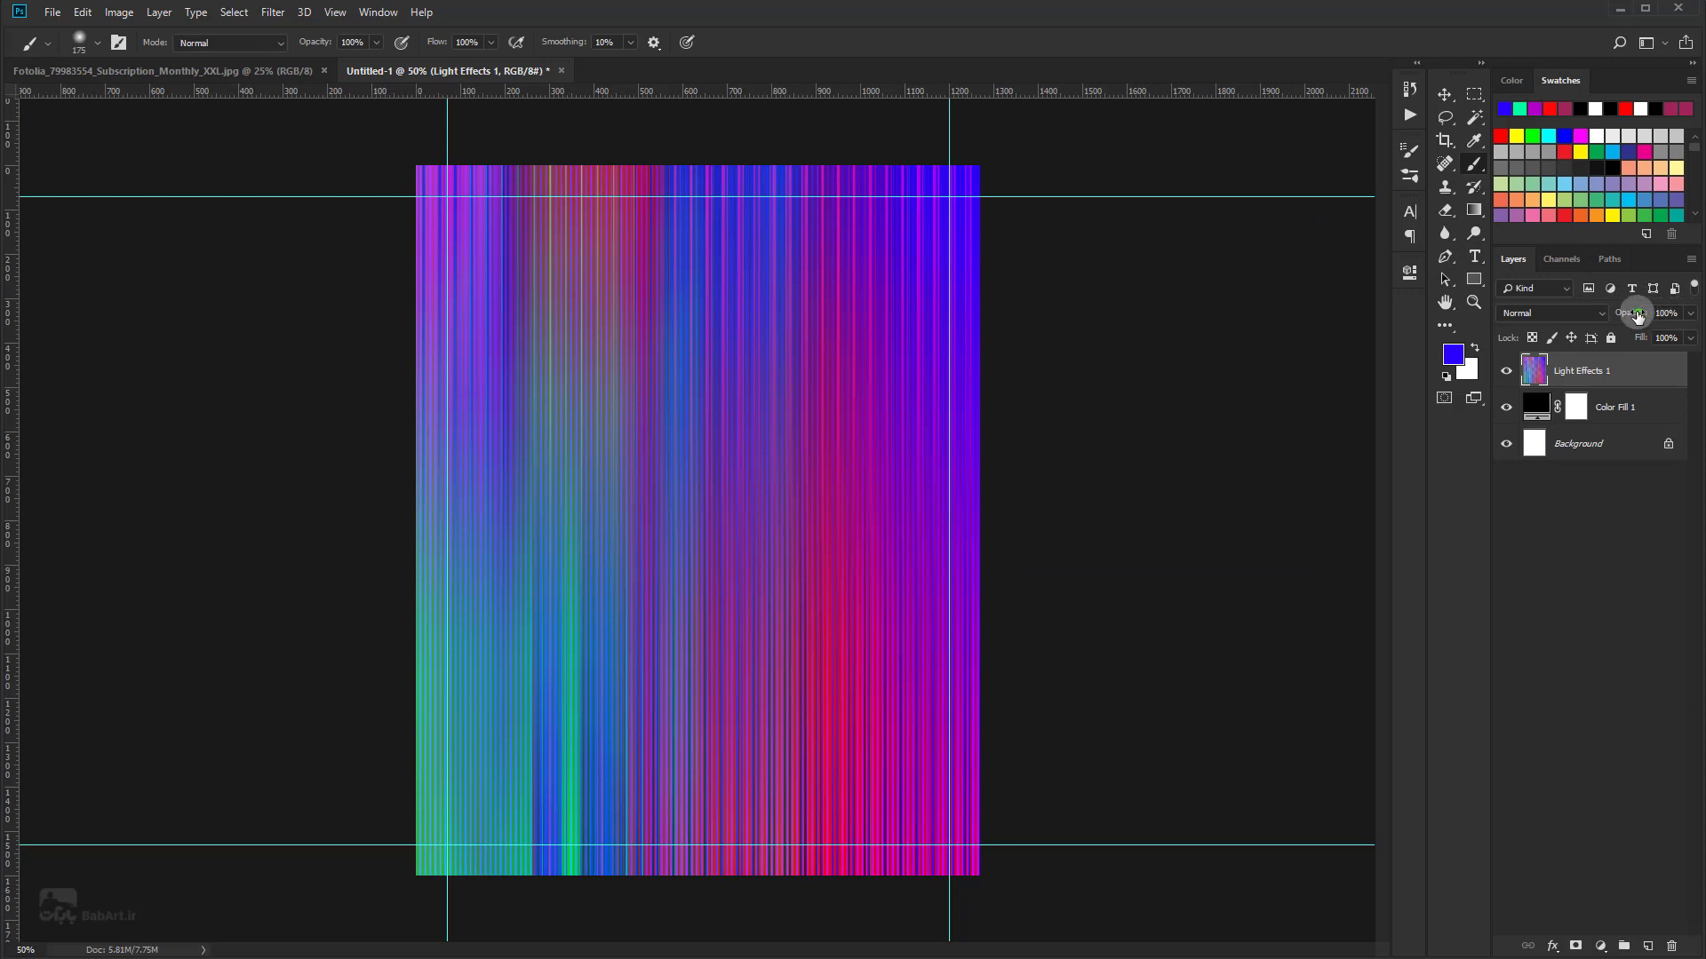
drag(1591, 313, 1580, 314)
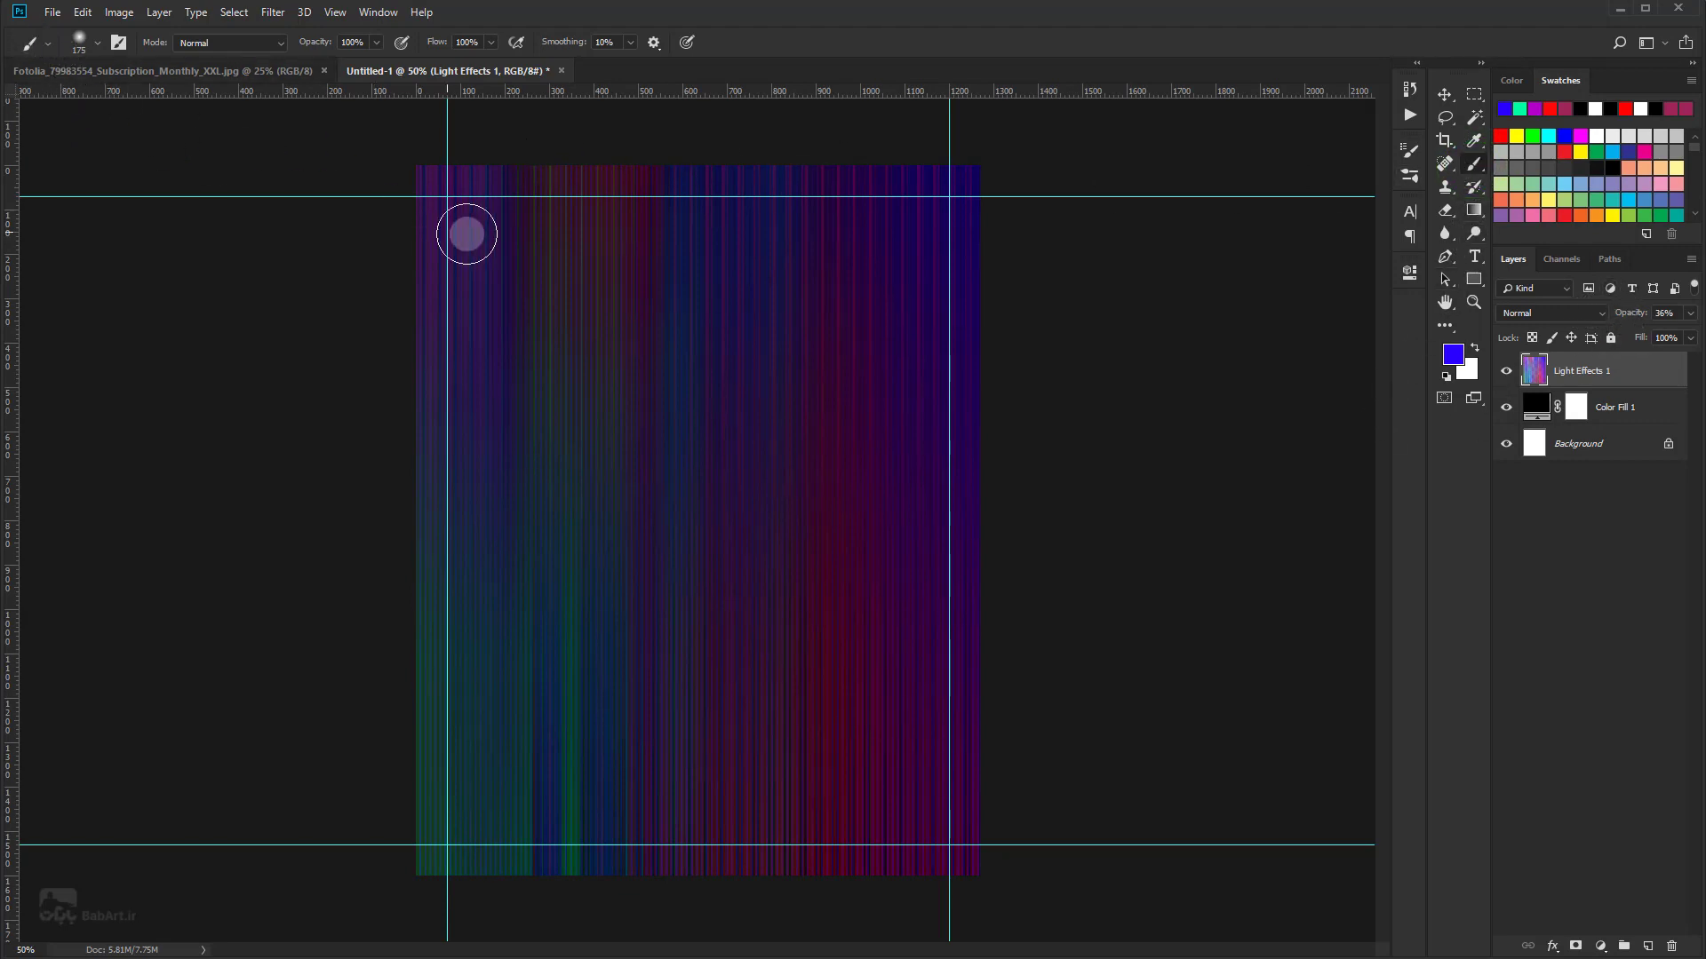
right_click(546, 185)
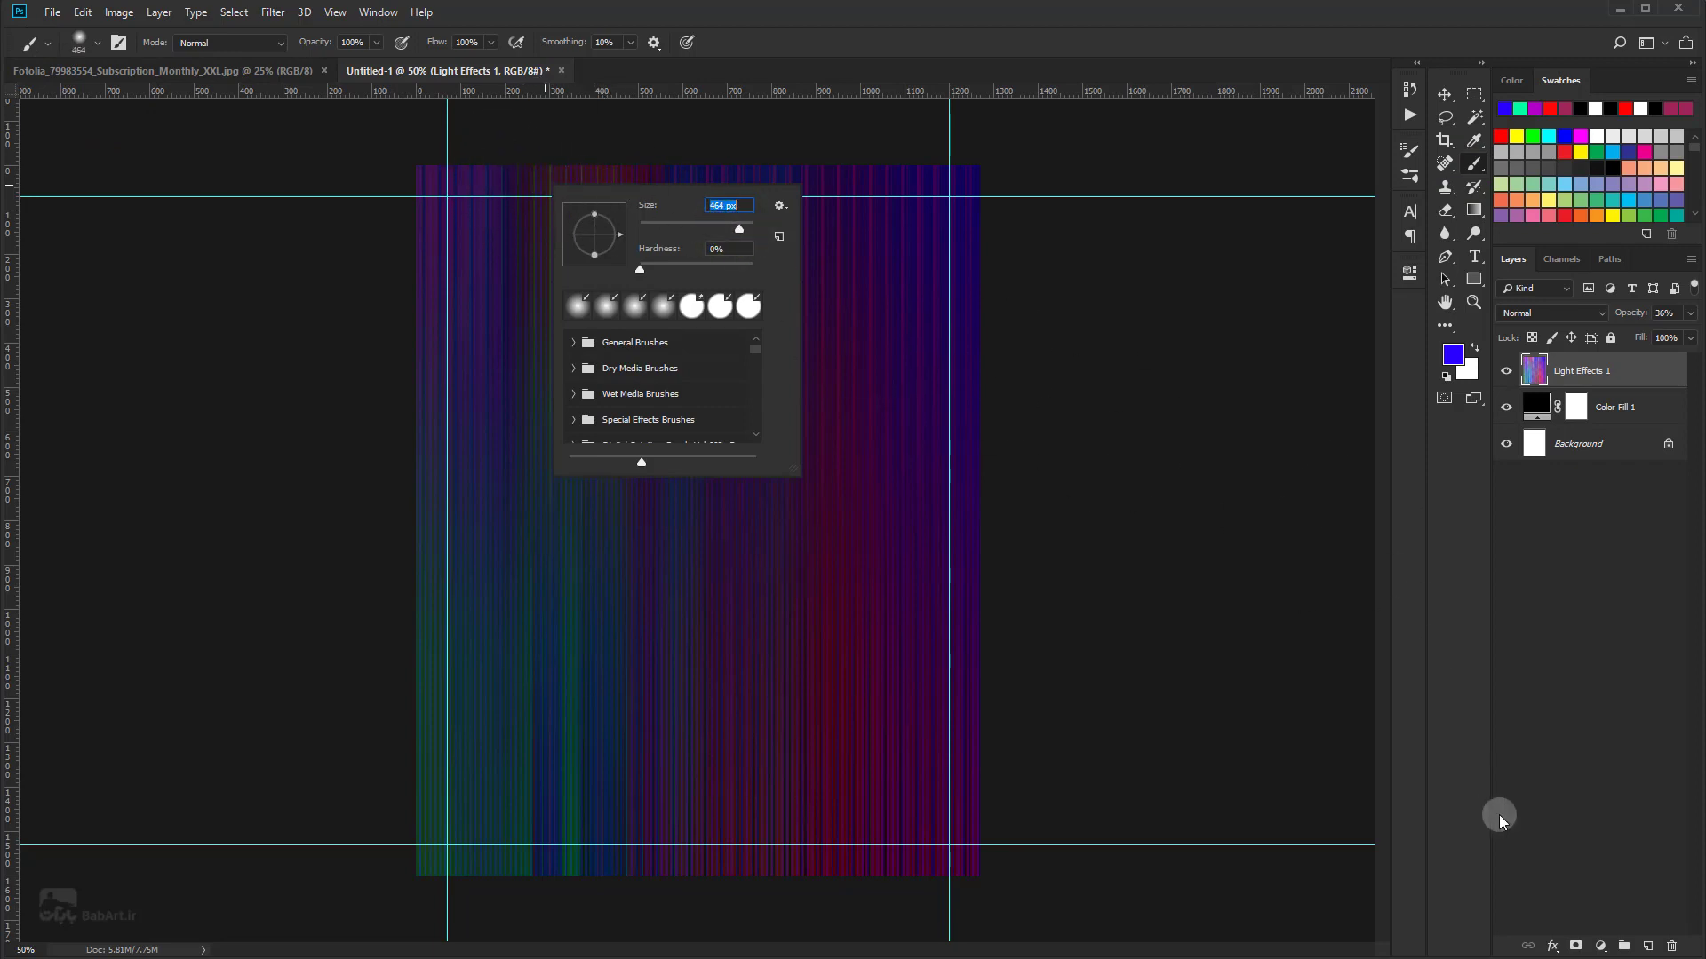
Step: Add a layer mask and paint black down the middle to hide the centre streaks
click(1575, 948)
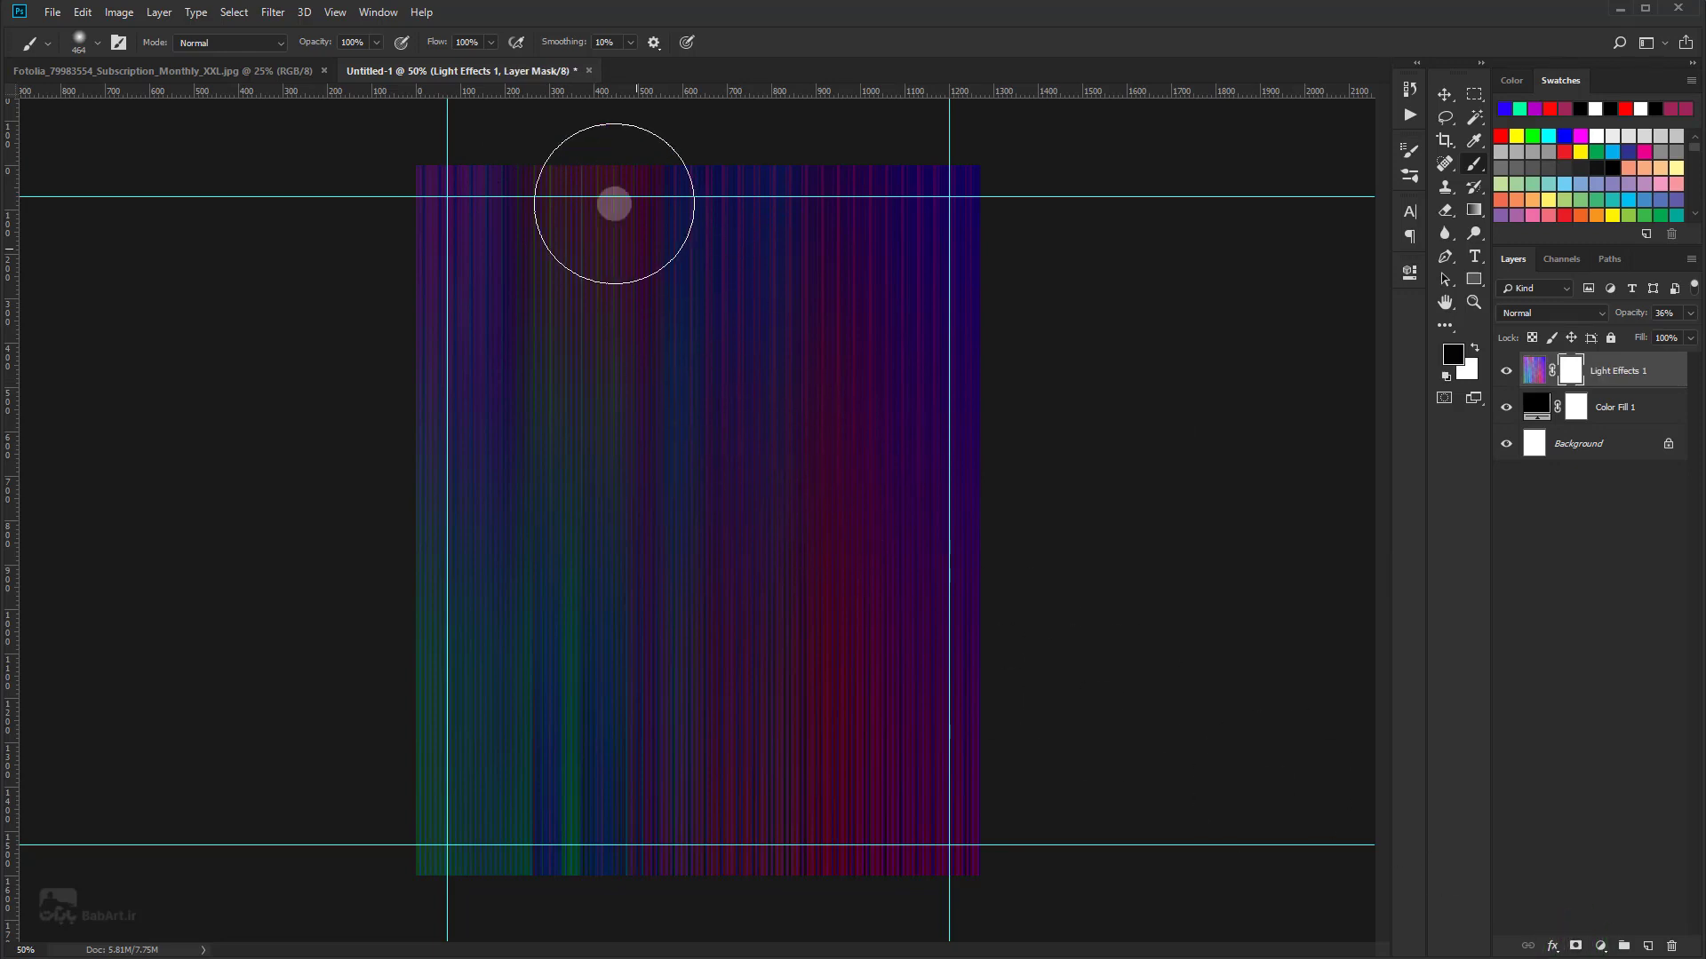
scroll(584, 215, down, 1)
scroll(586, 213, down, 1)
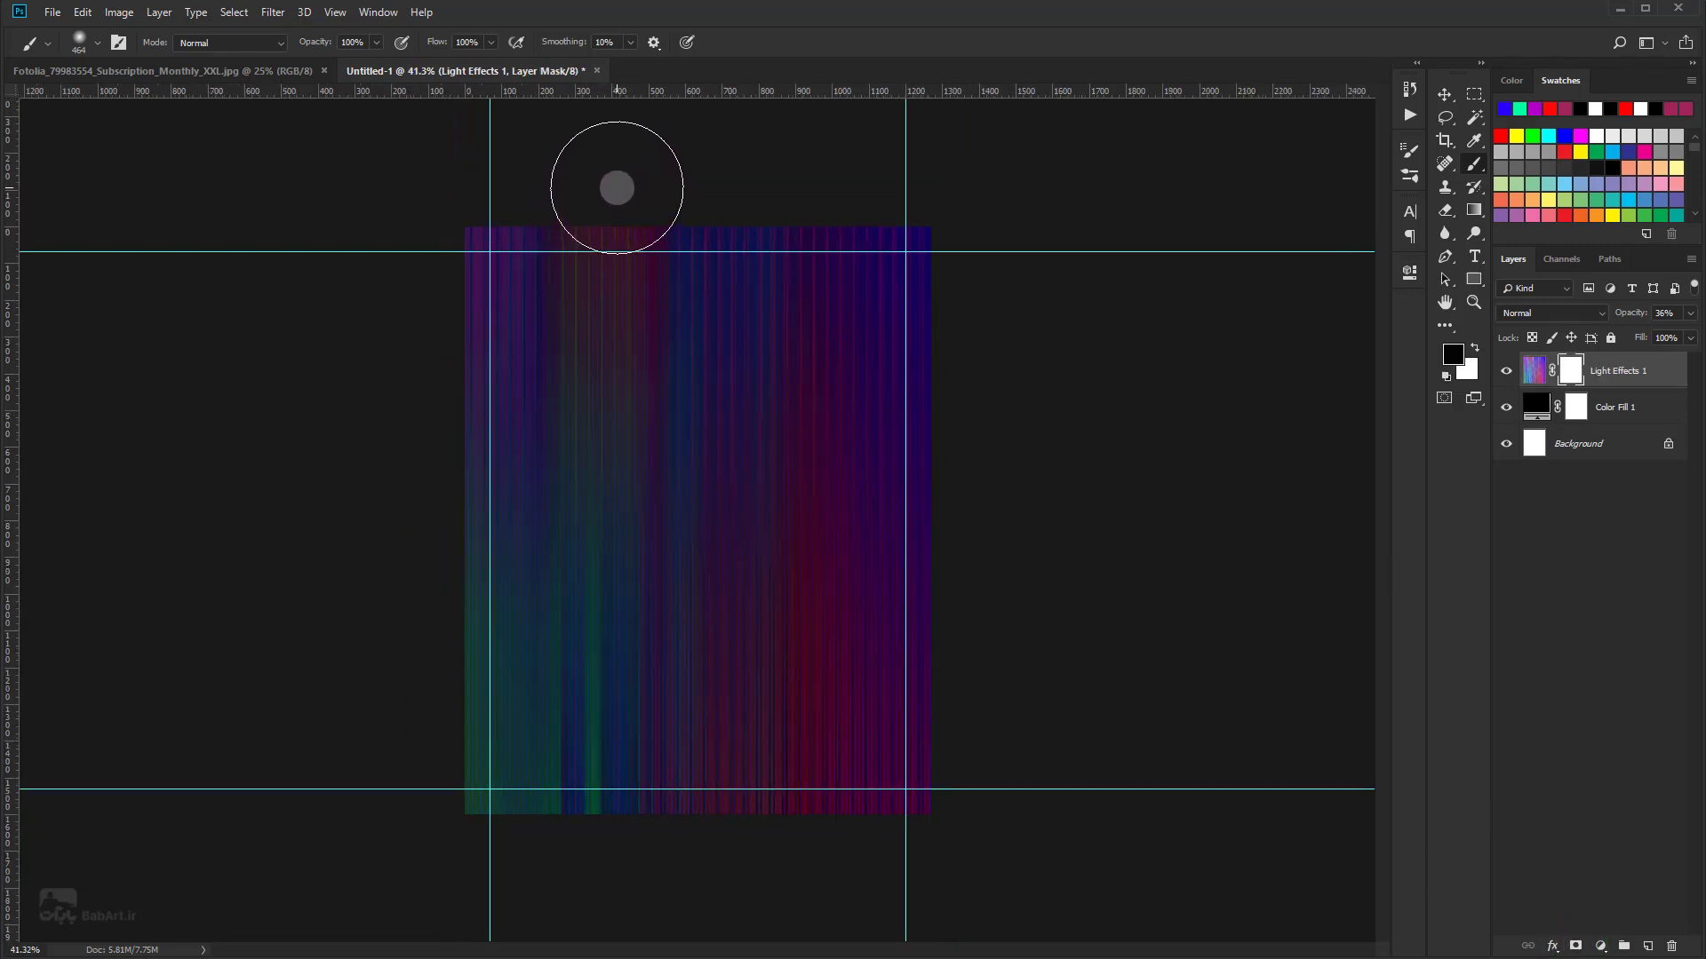
drag(616, 187, 609, 868)
drag(620, 197, 616, 864)
mouse_move(614, 736)
mouse_down()
mouse_move(628, 251)
mouse_move(598, 145)
mouse_up()
mouse_move(638, 828)
mouse_down()
mouse_move(595, 255)
mouse_move(638, 360)
mouse_up()
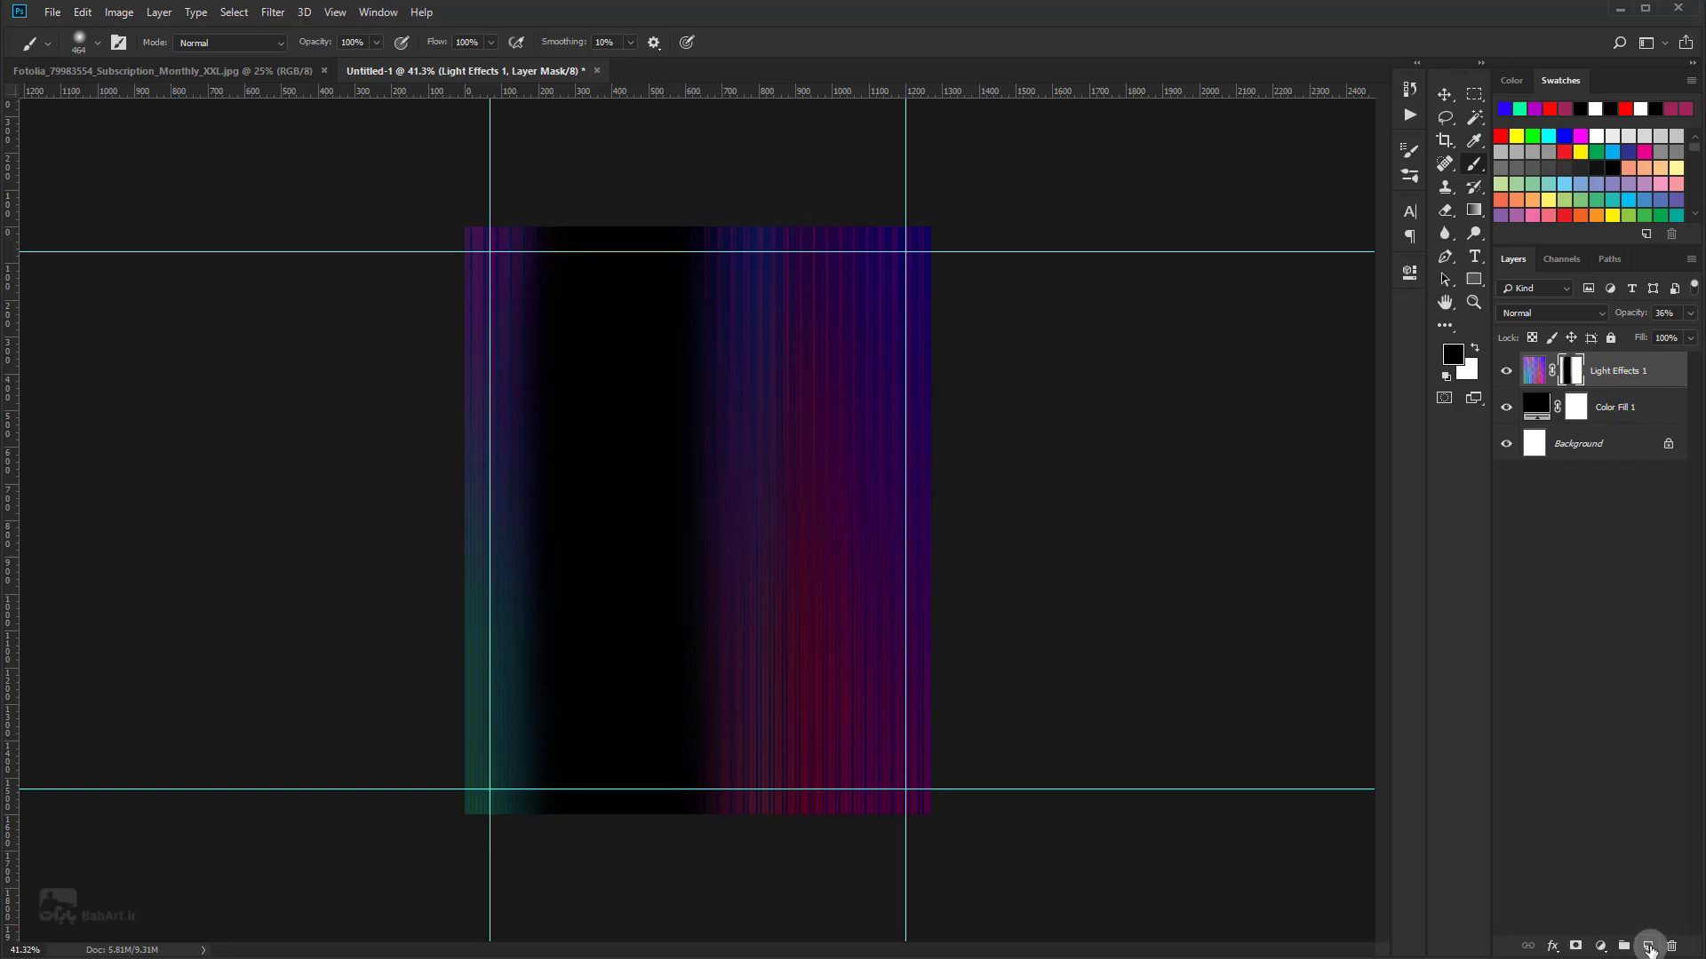
Step: Create a new layer named Light Streaks 1
click(159, 15)
click(391, 27)
text(Light Streaks 1)
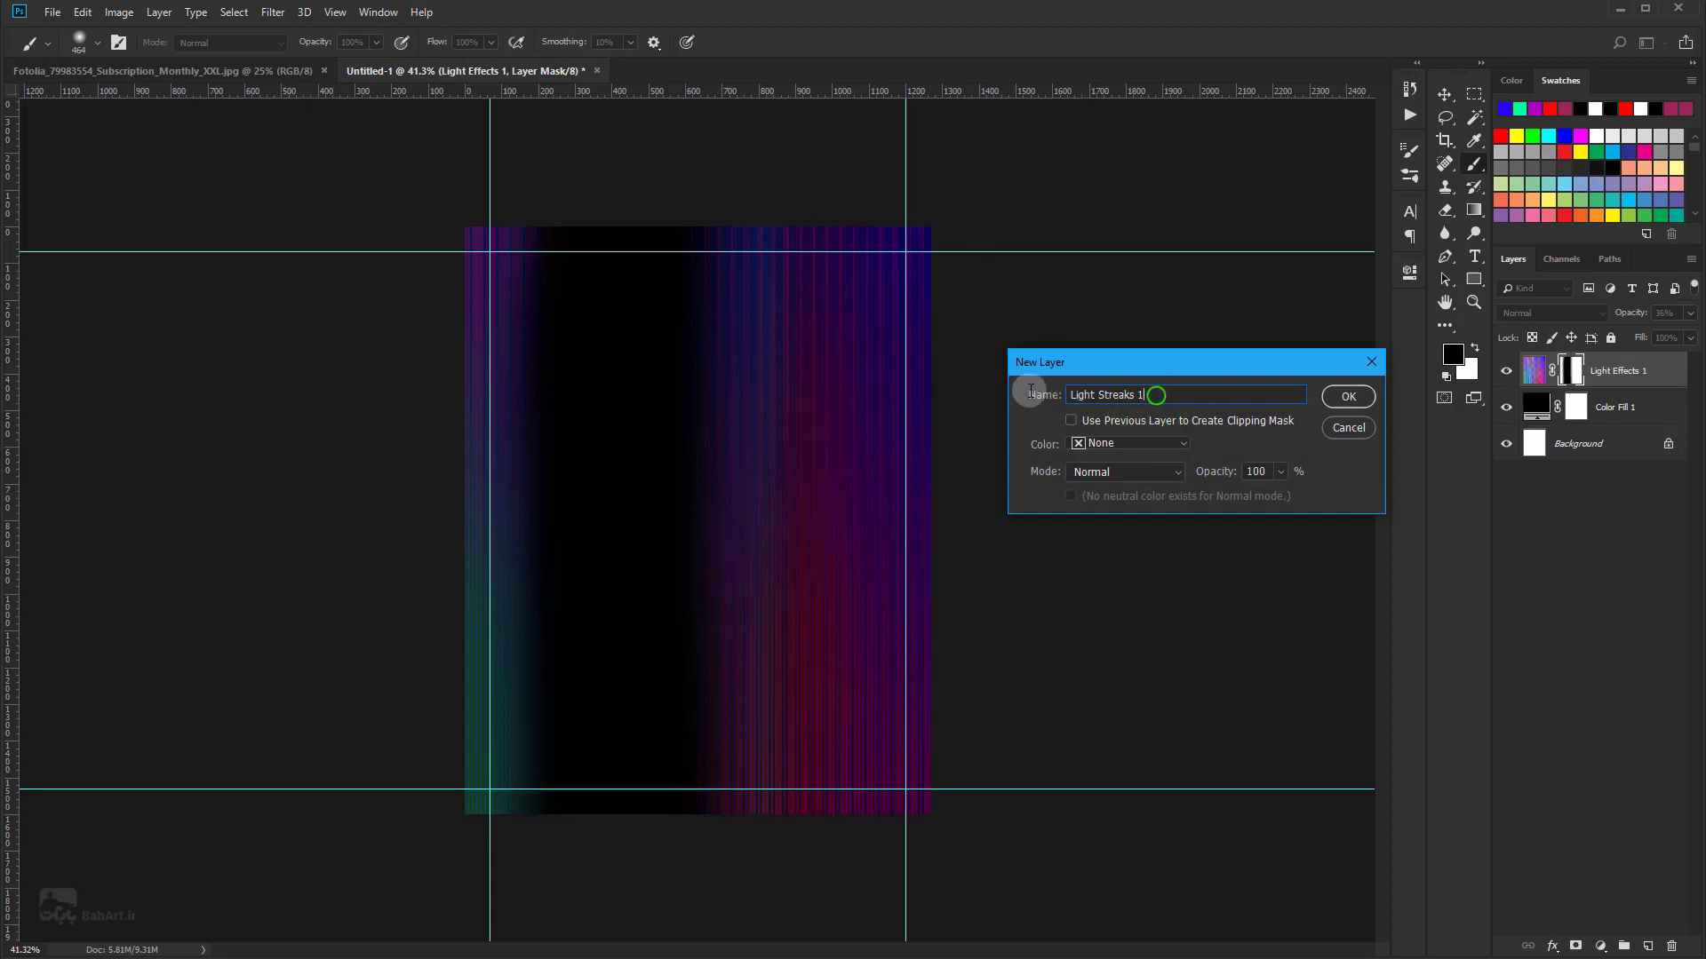
click(1350, 397)
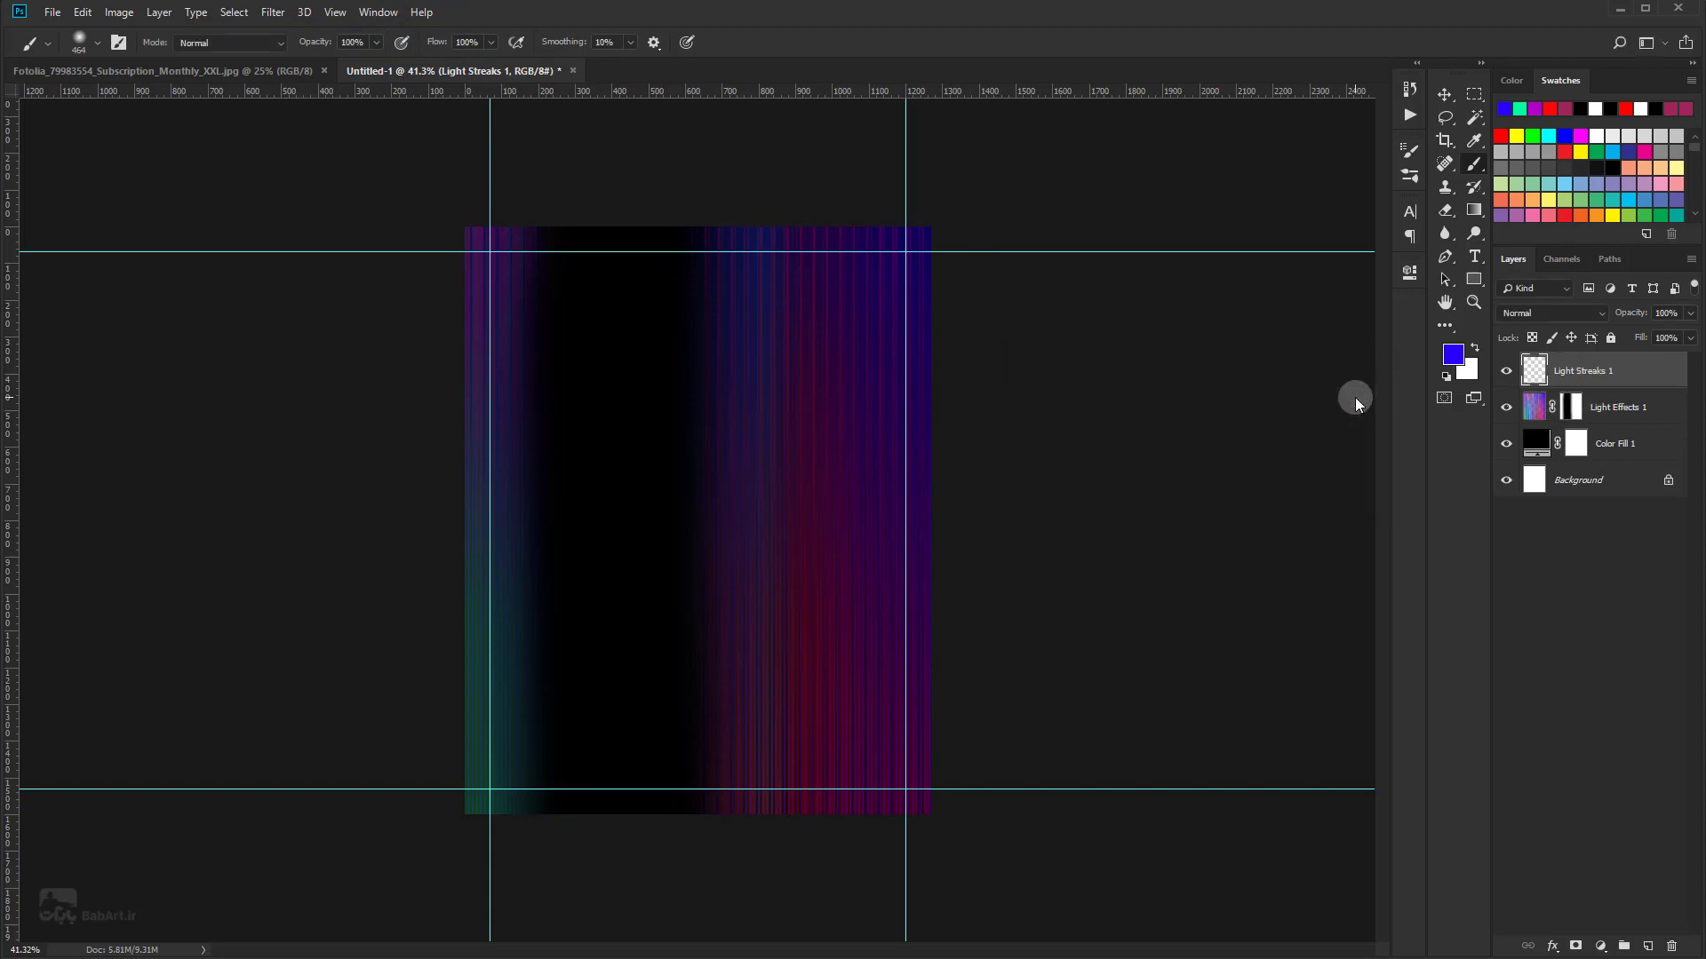
Step: Set the foreground colour to red (ff0000)
click(1451, 358)
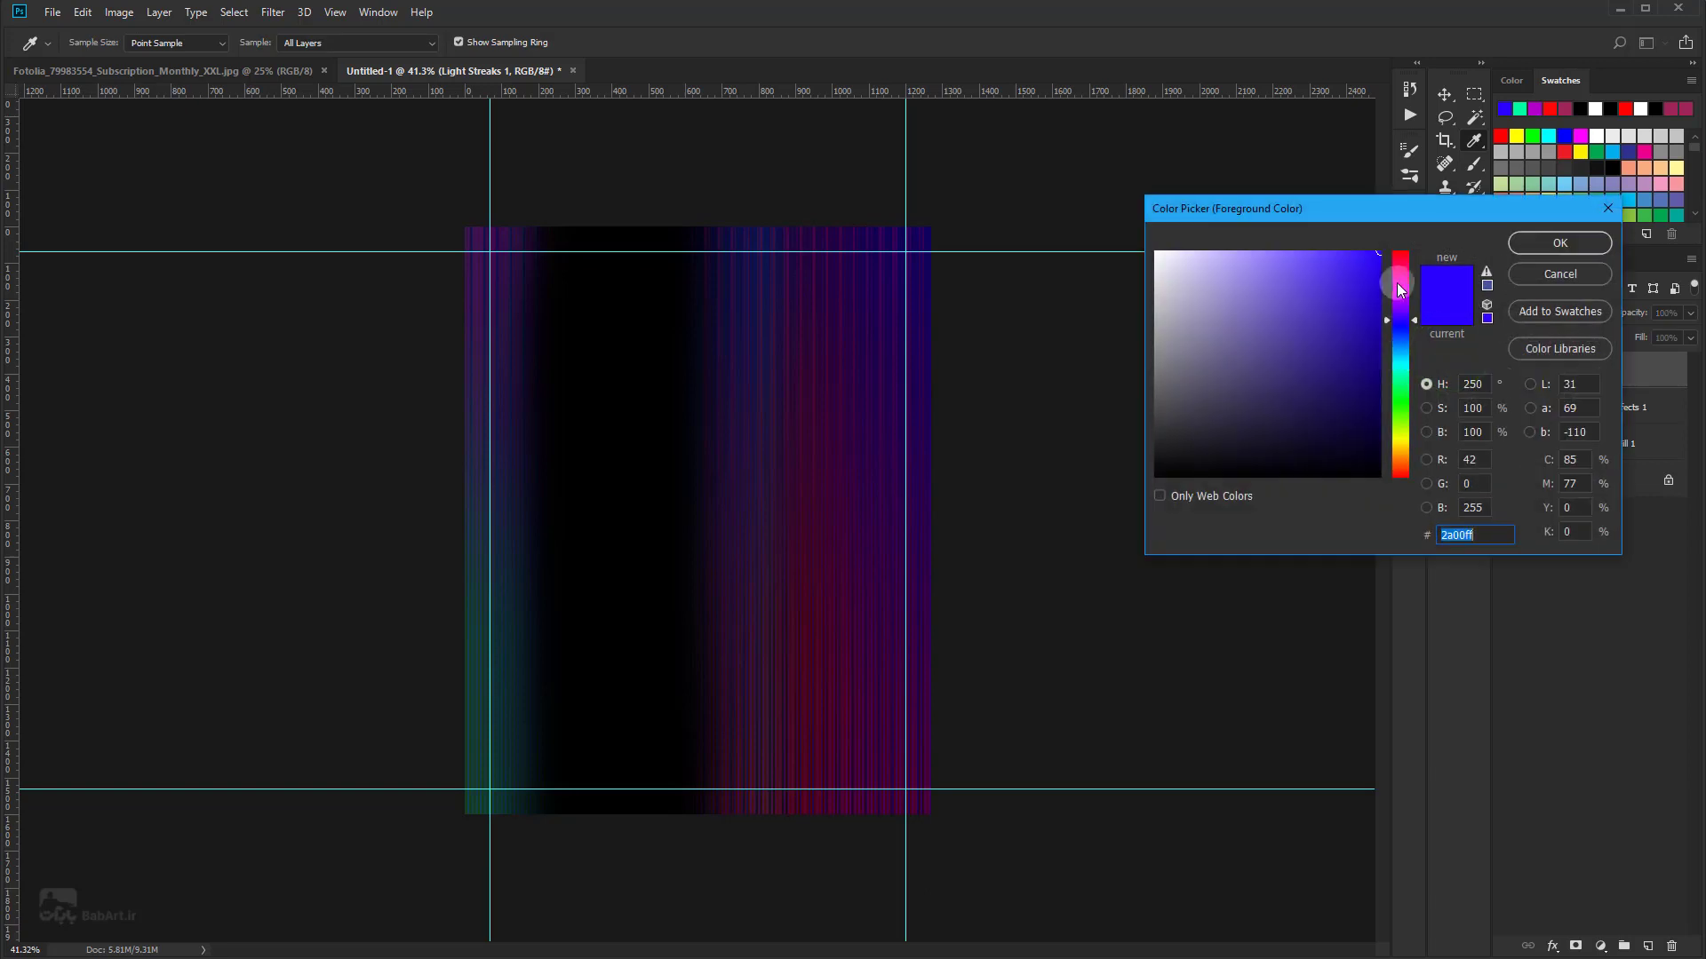
drag(1396, 282, 1403, 204)
key(b)
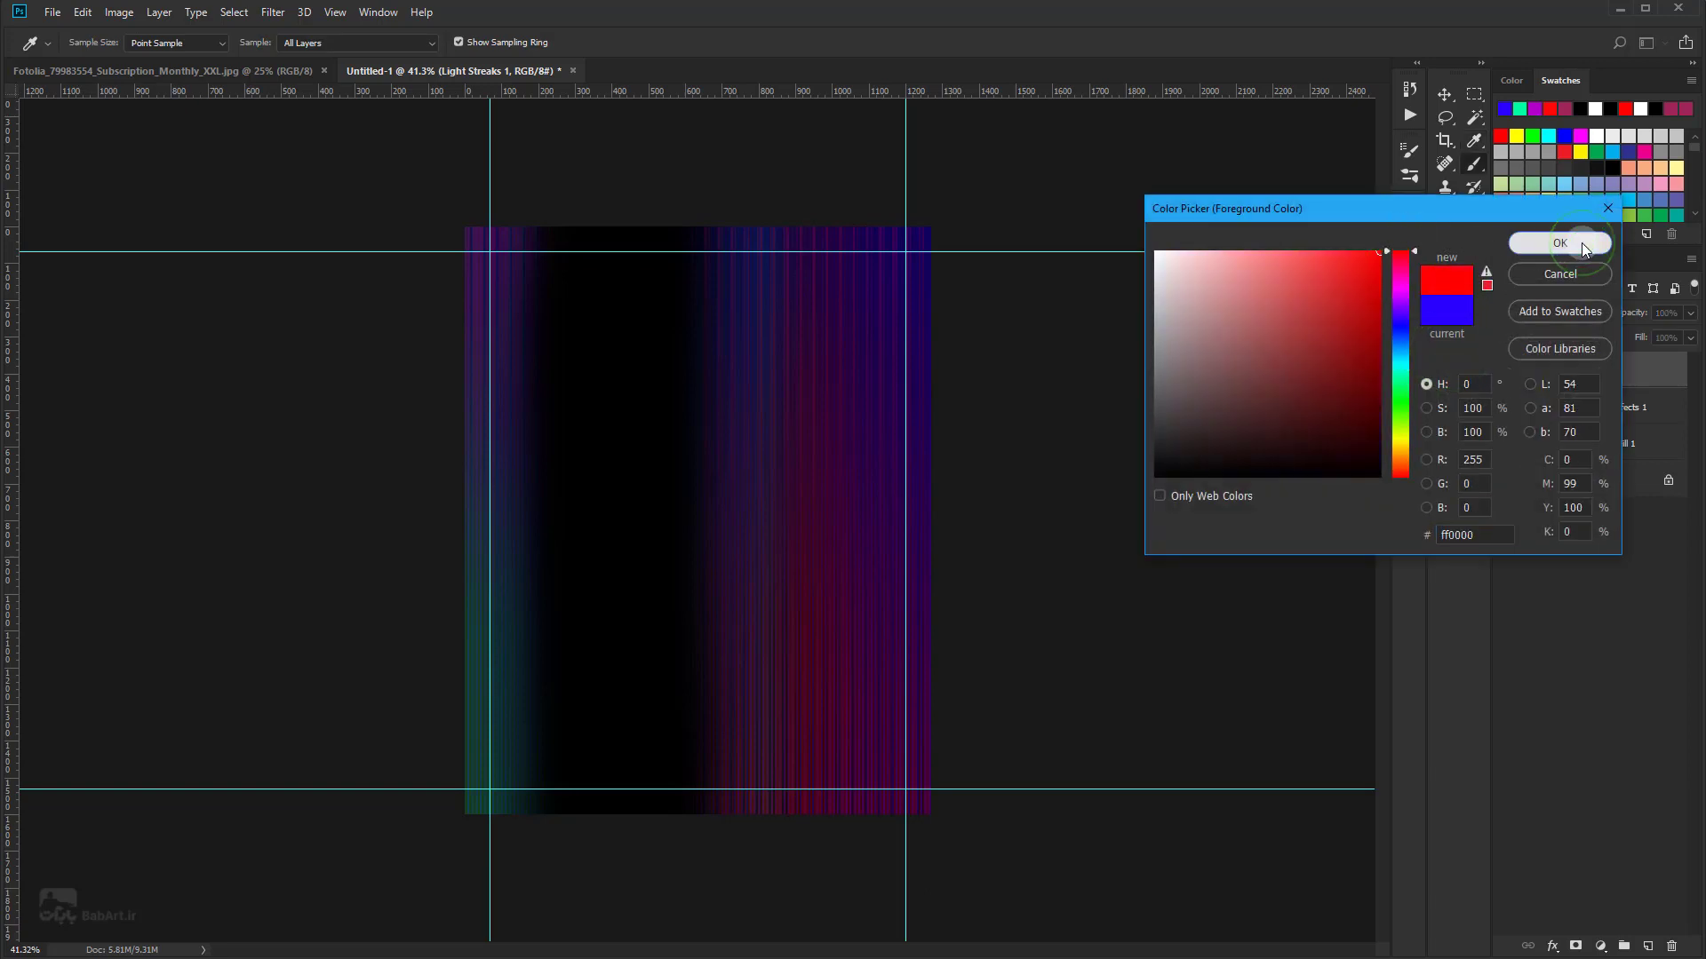
click(1560, 242)
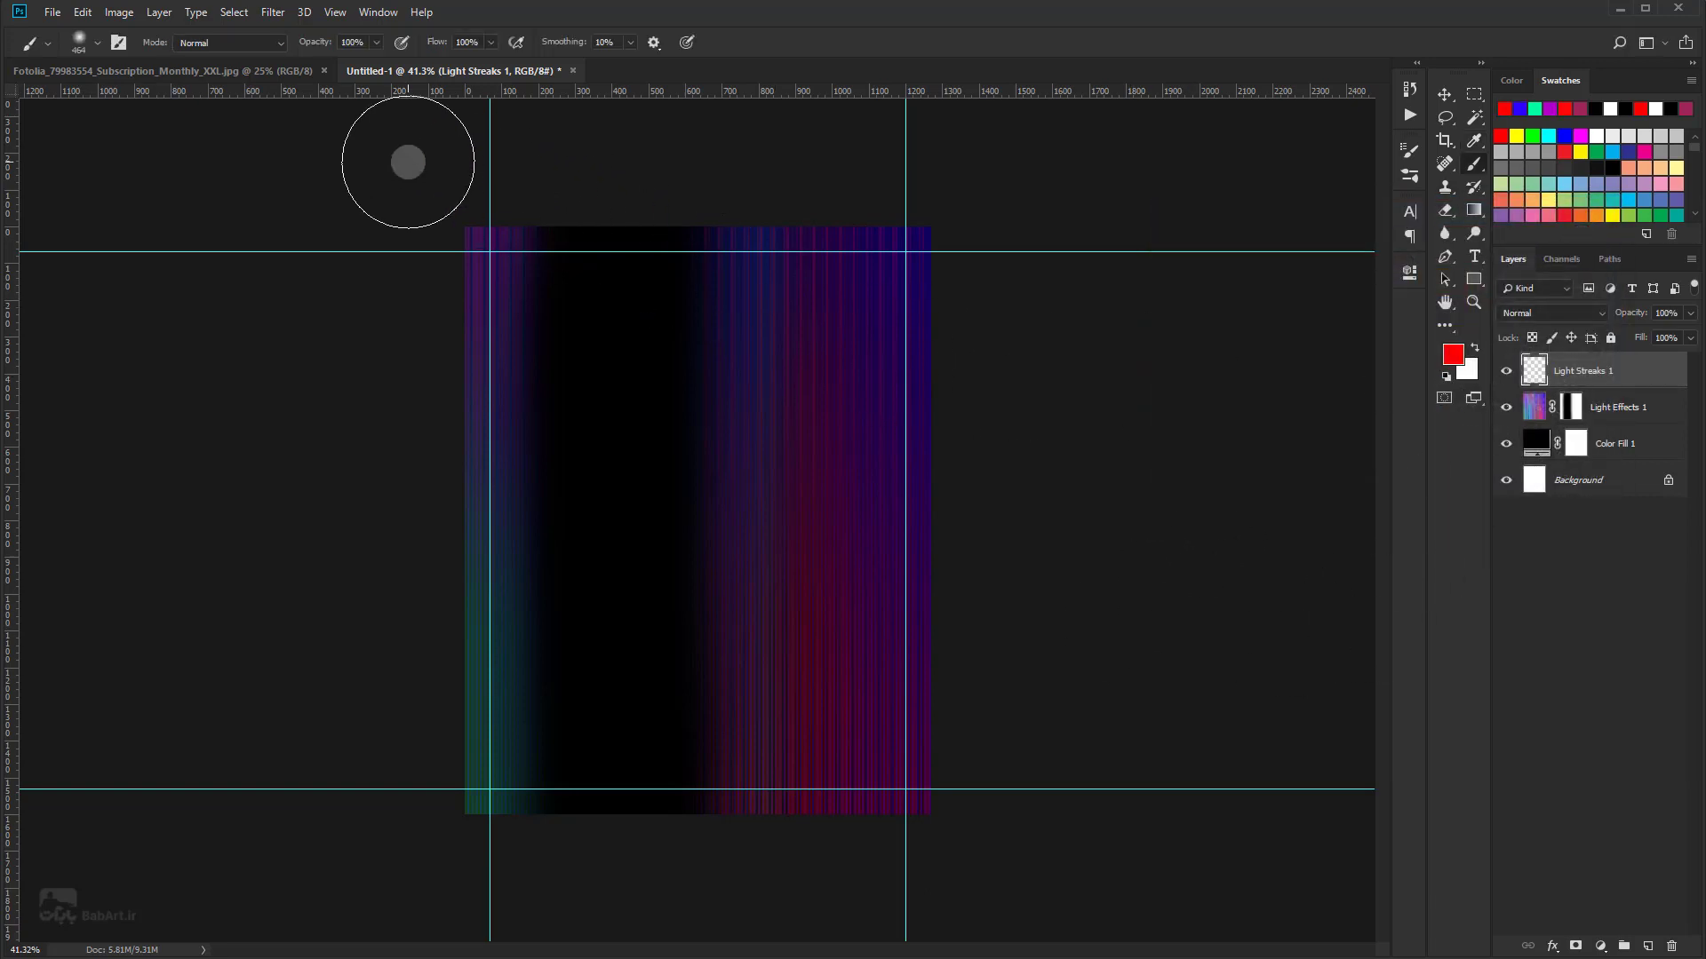
Step: Hide the Light Effects 1 layer and turn off guides
click(1506, 409)
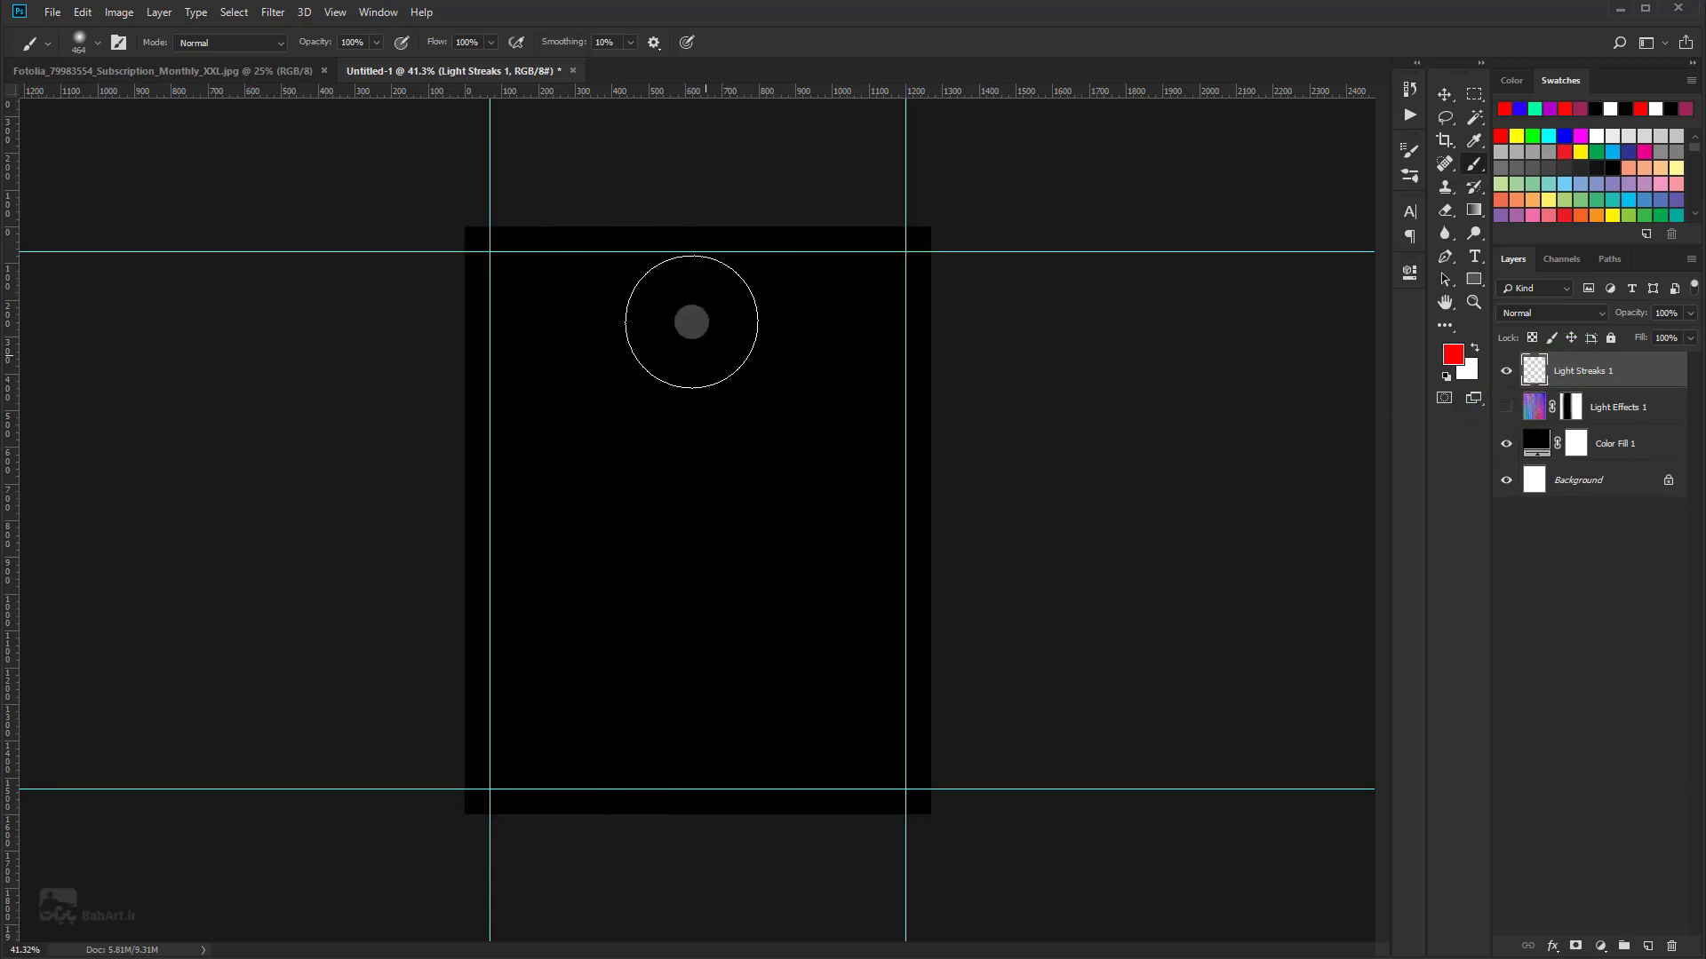
click(335, 13)
mouse_move(386, 315)
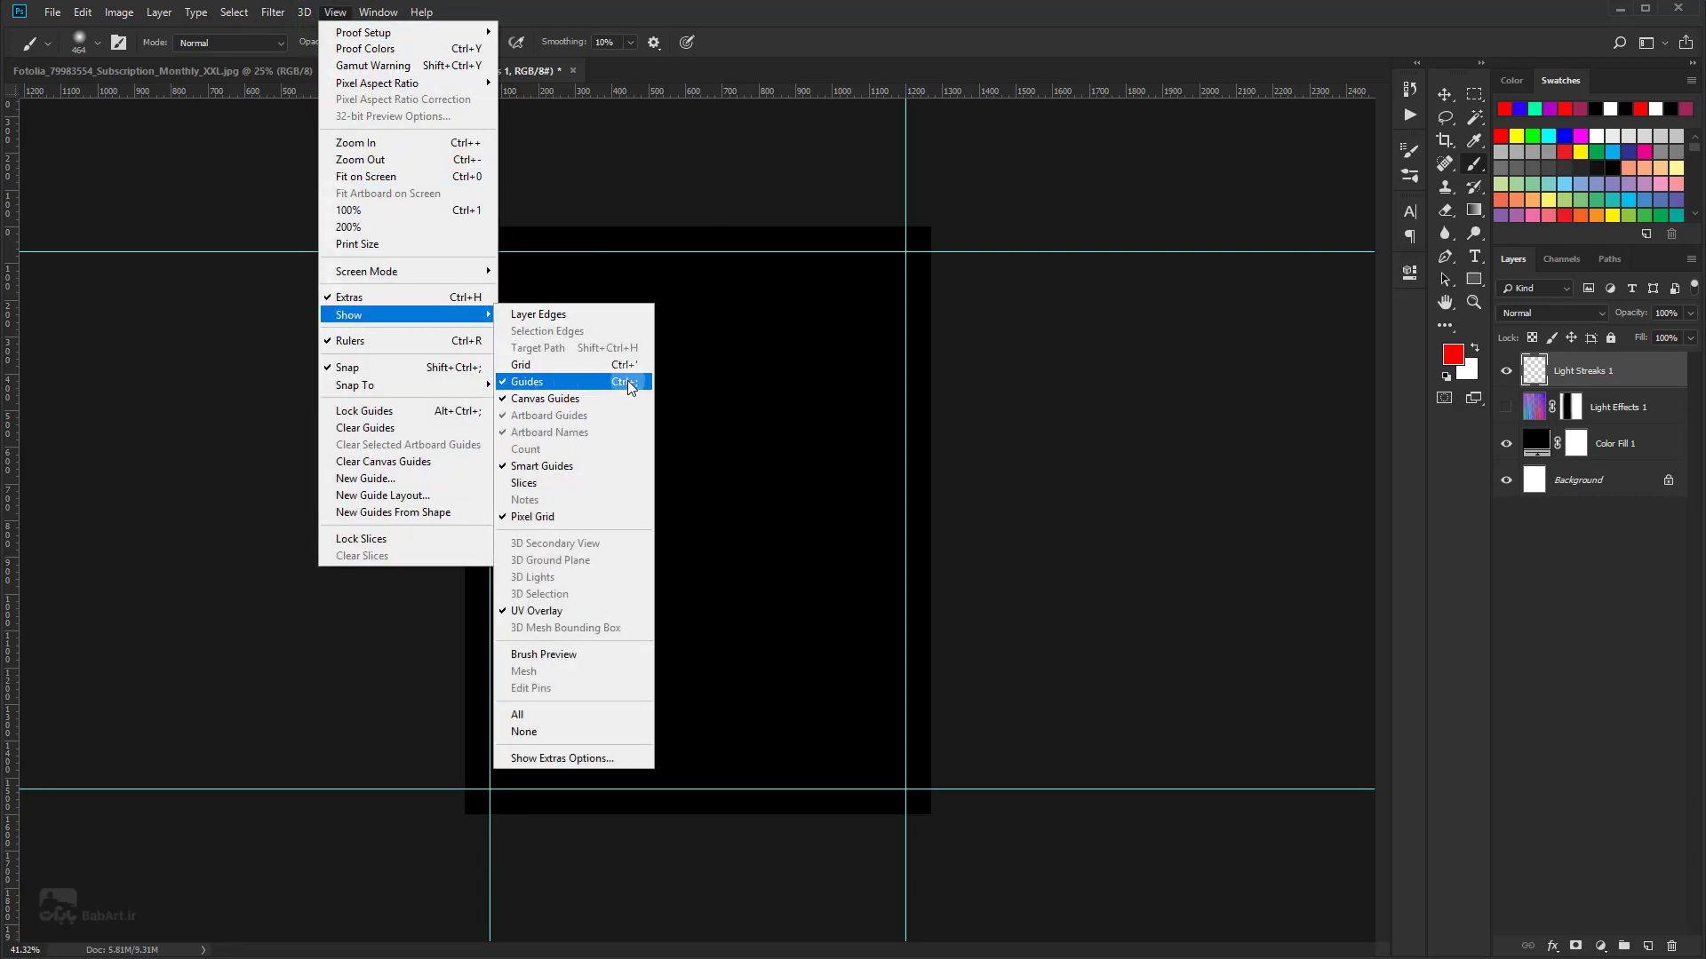
click(551, 384)
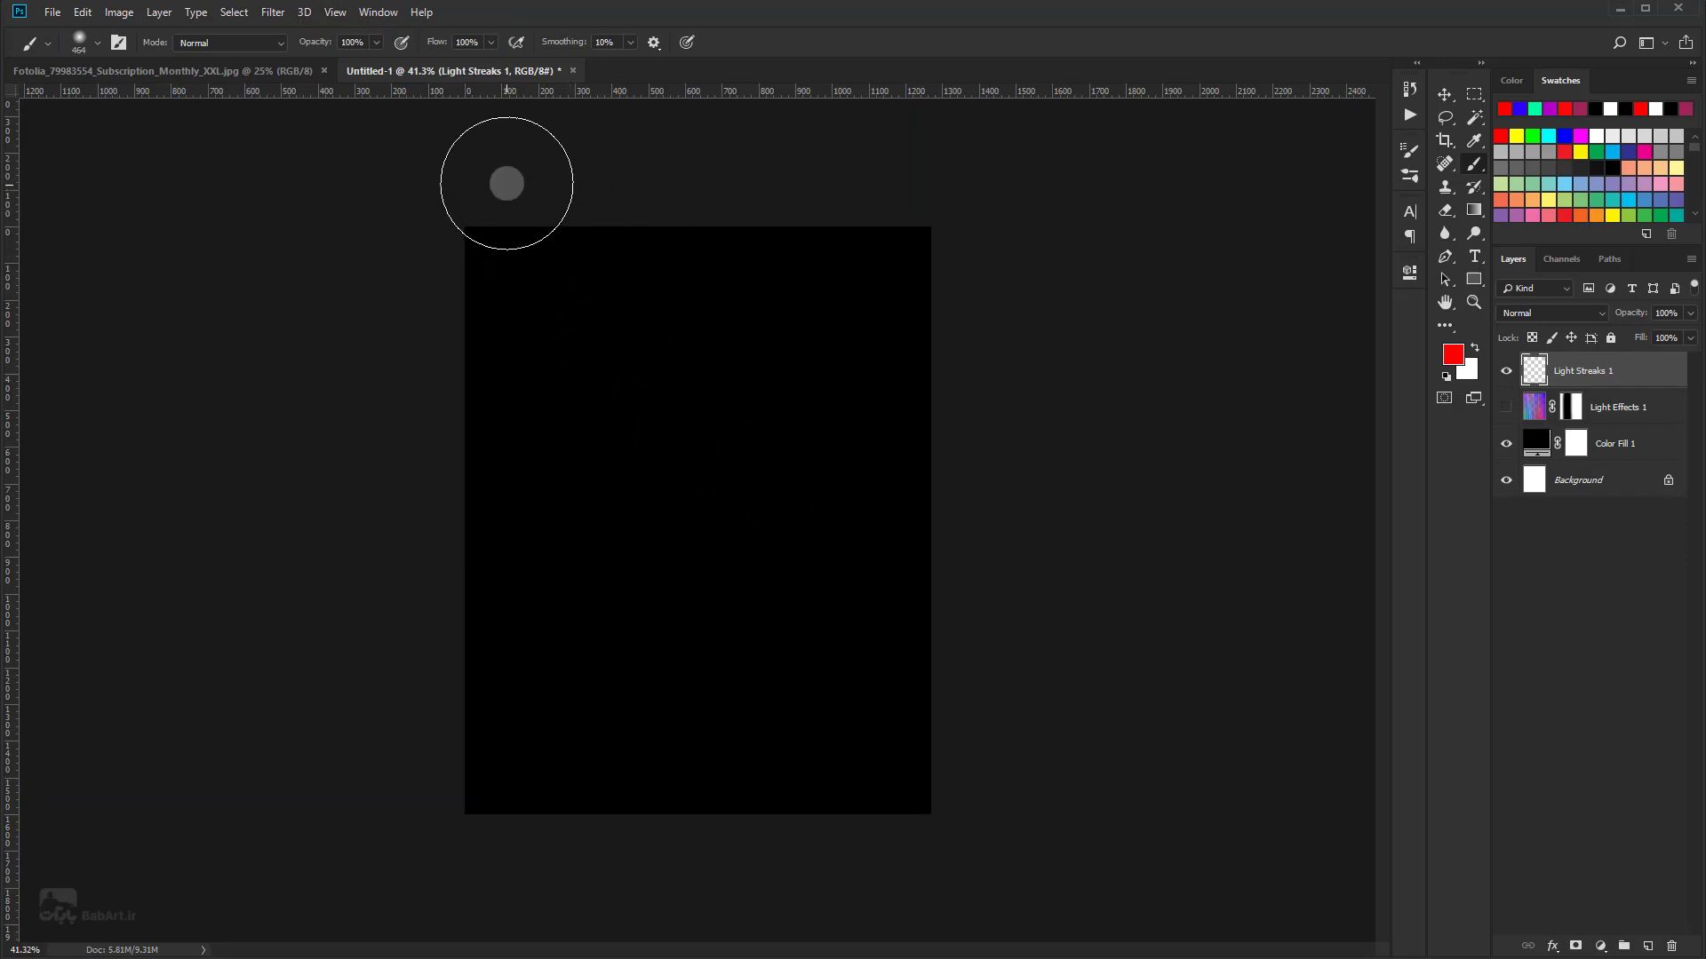
Step: Paint red streaks at top-left and right edge, then an orange streak and two orange dabs
mouse_move(507, 178)
mouse_down()
mouse_move(488, 347)
mouse_move(429, 474)
mouse_up()
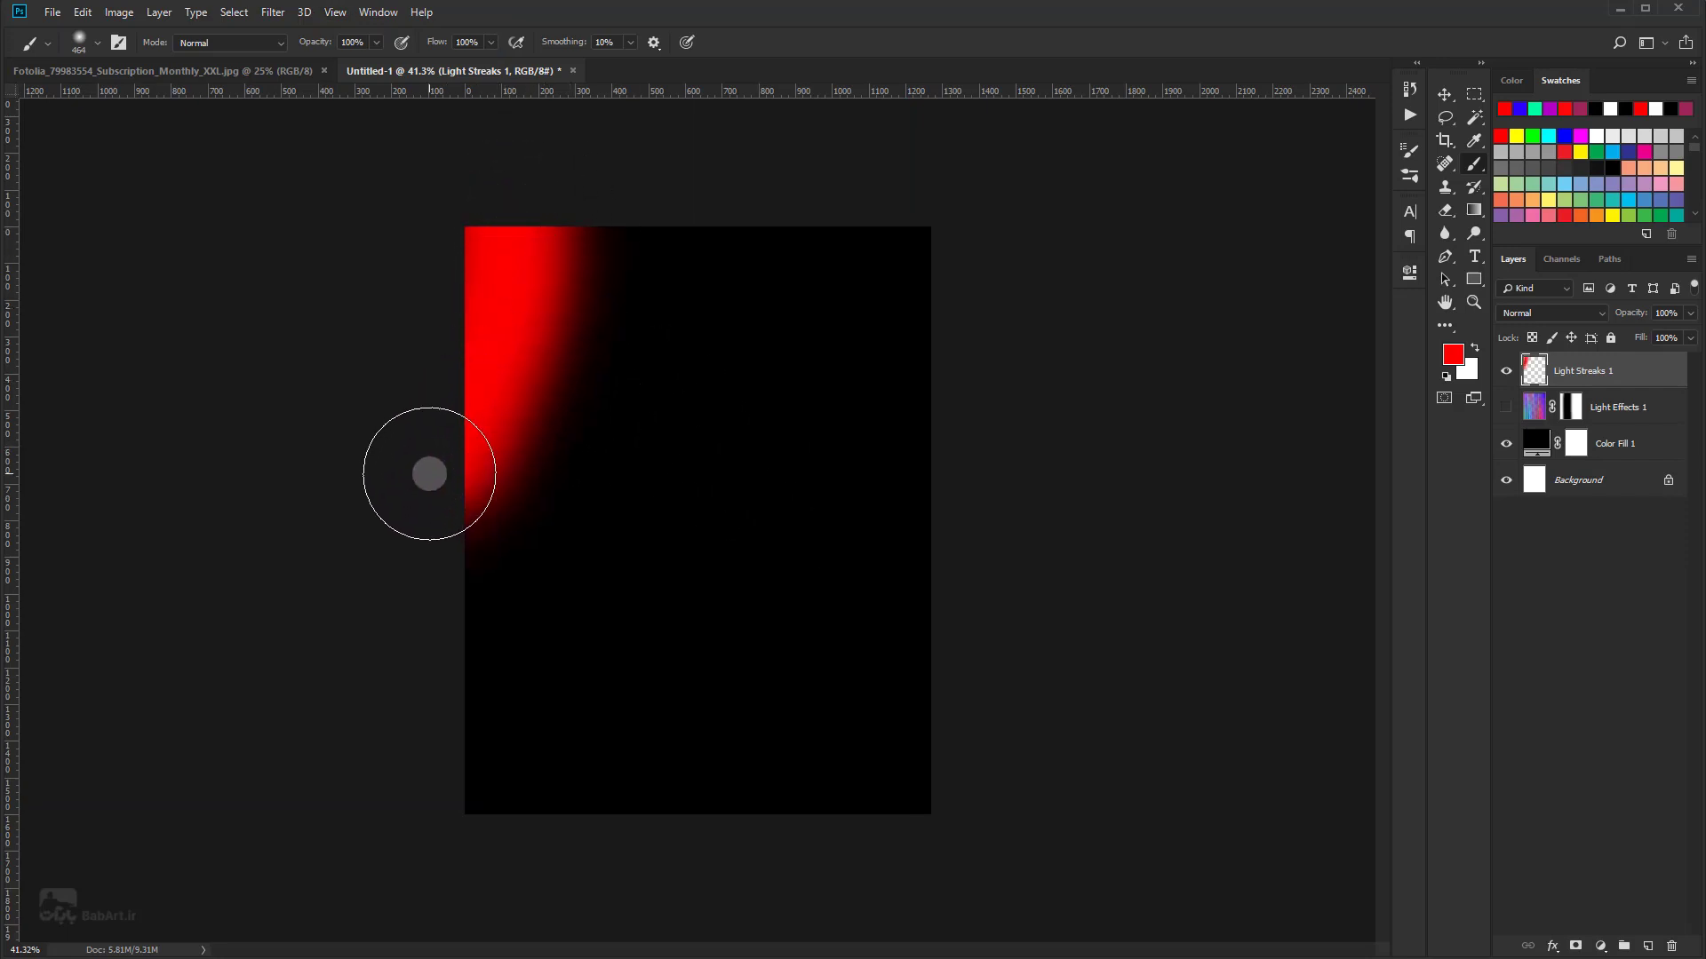
drag(983, 445, 971, 805)
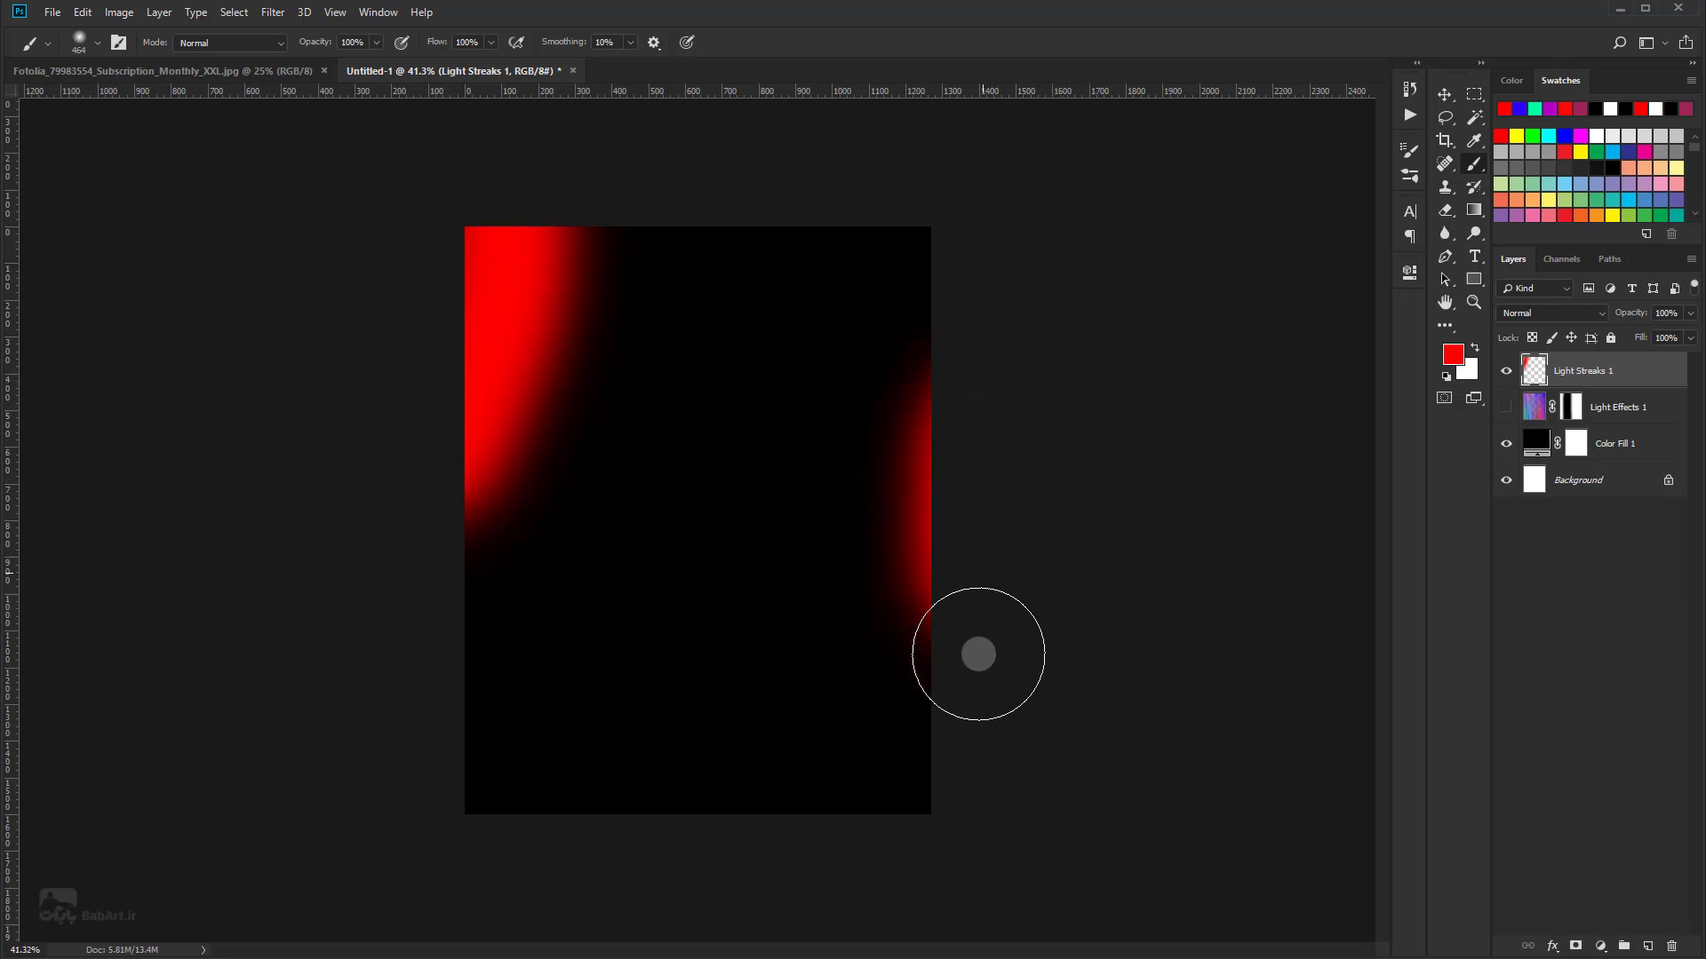
click(1450, 357)
drag(1399, 460, 1400, 452)
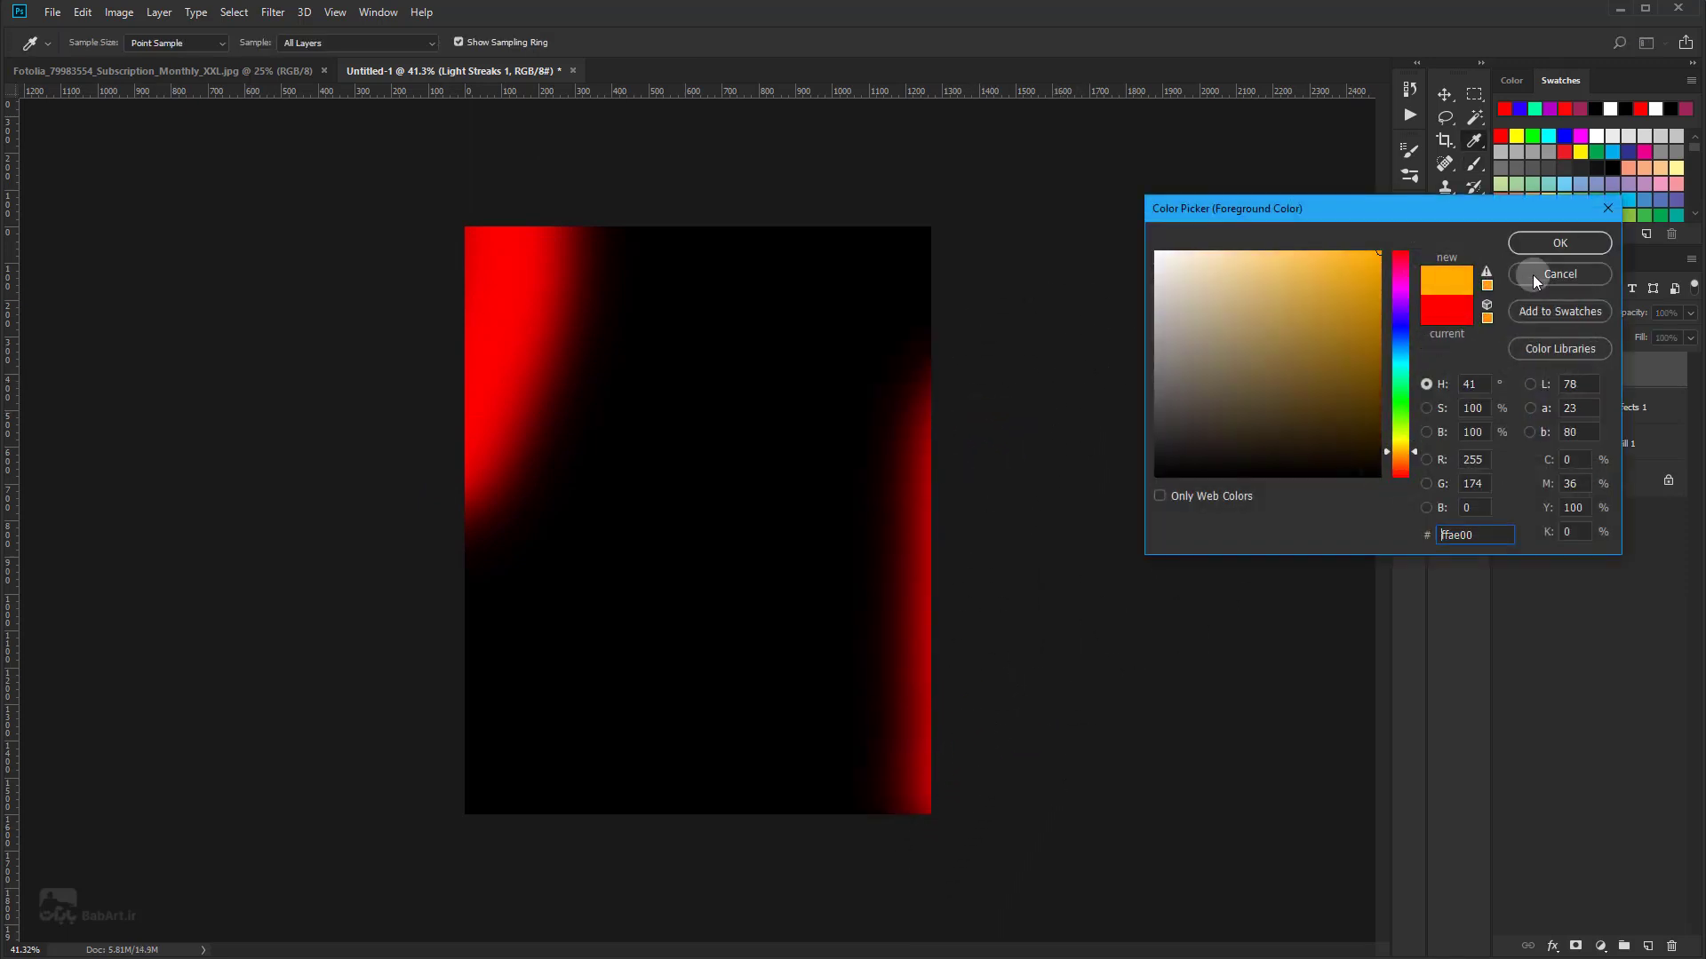
click(1553, 244)
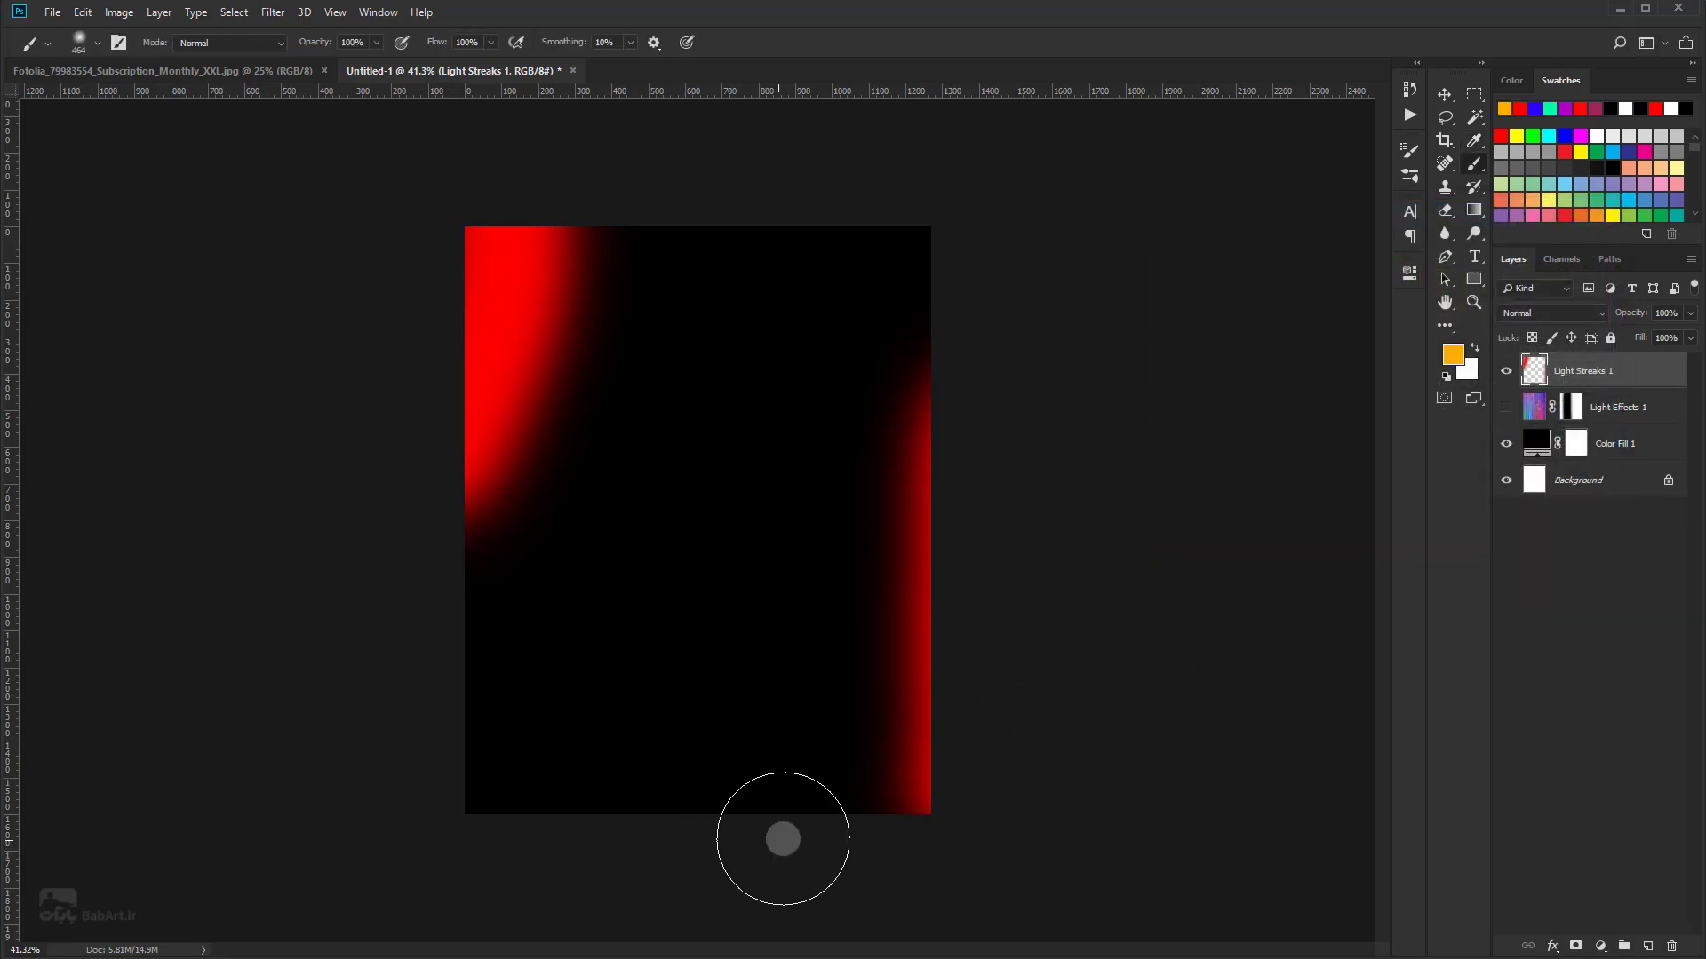
drag(781, 834, 783, 595)
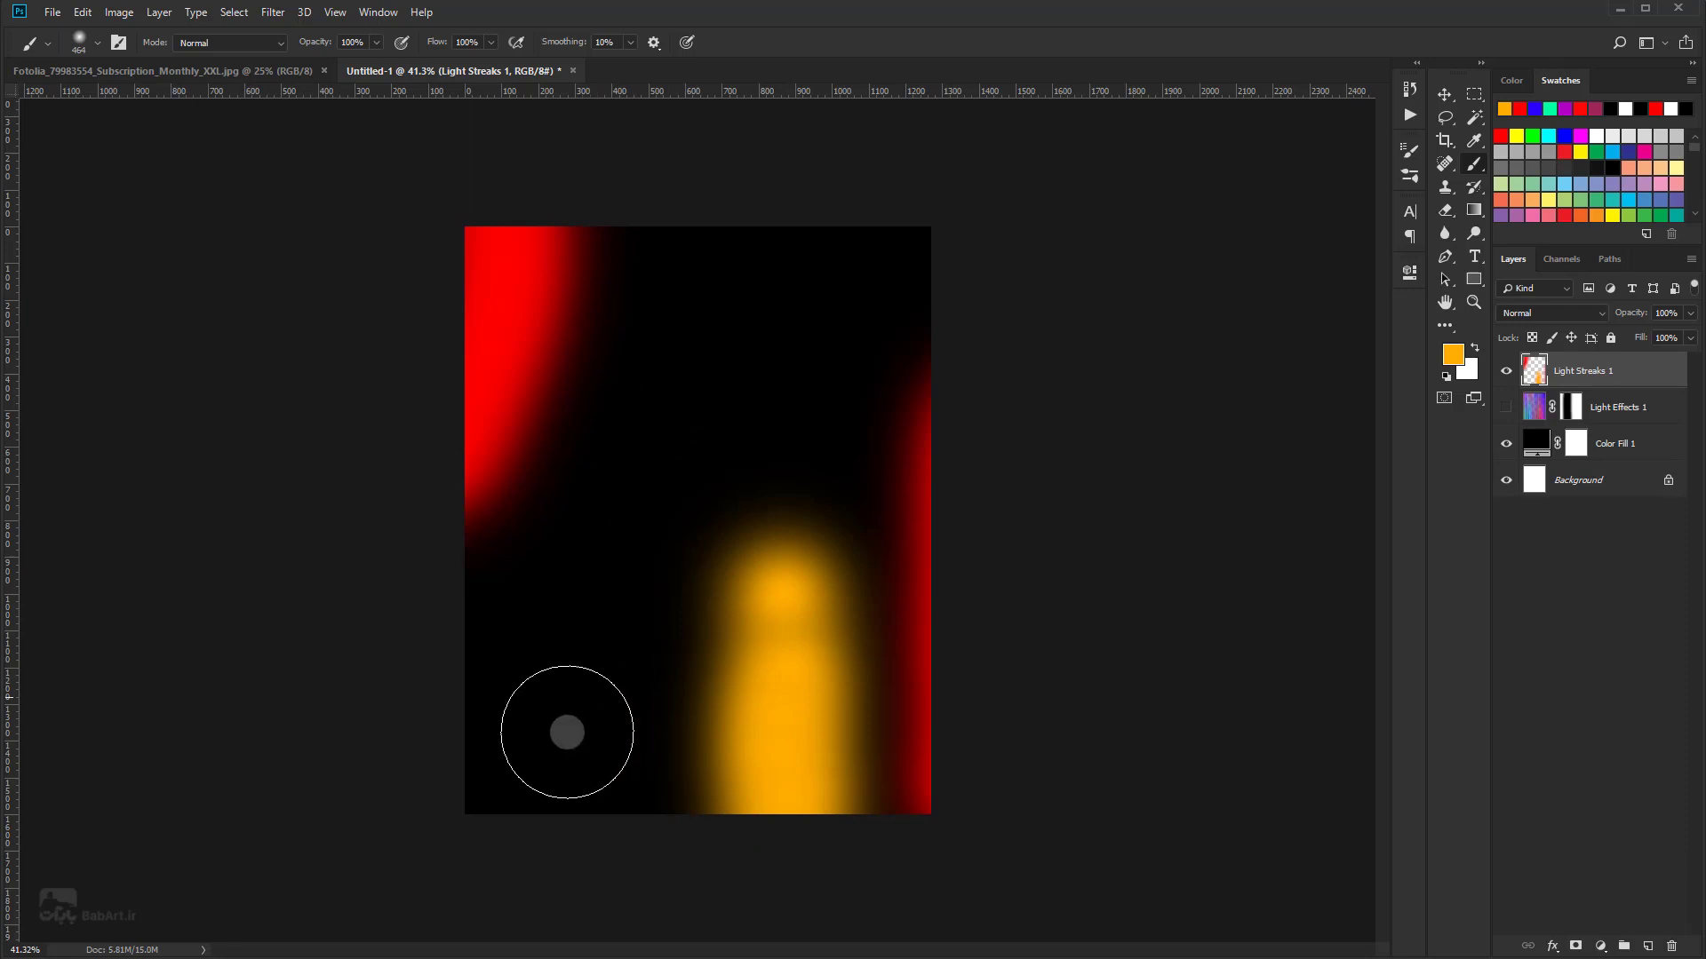
click(625, 264)
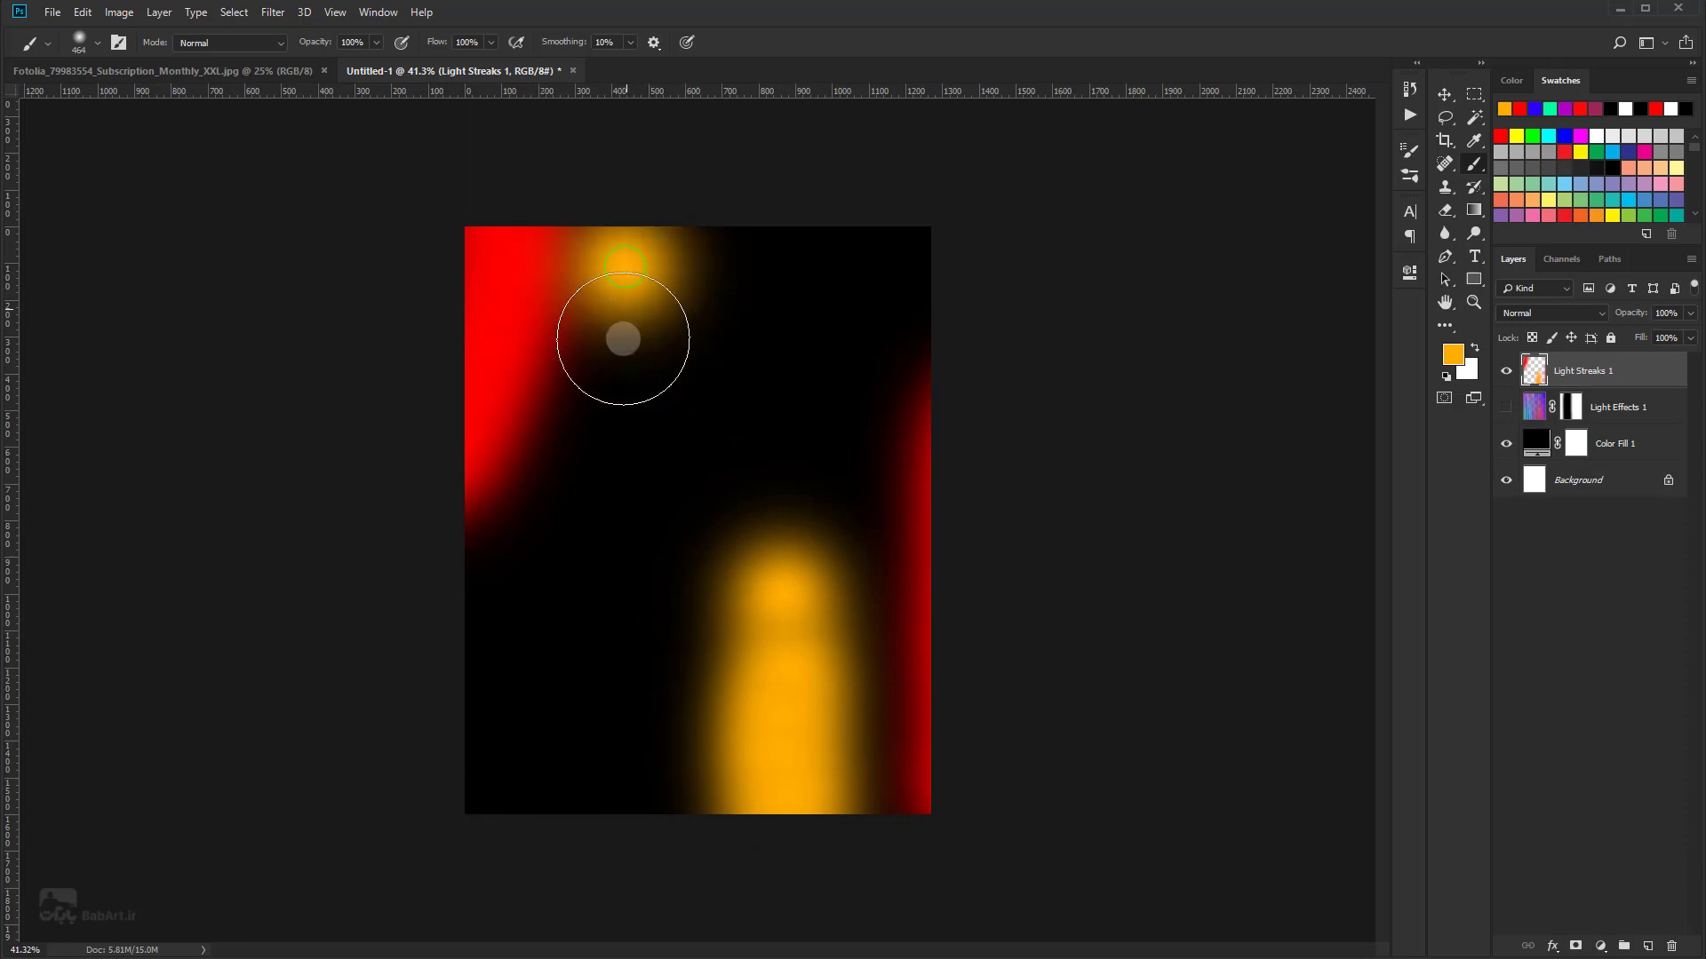
click(611, 382)
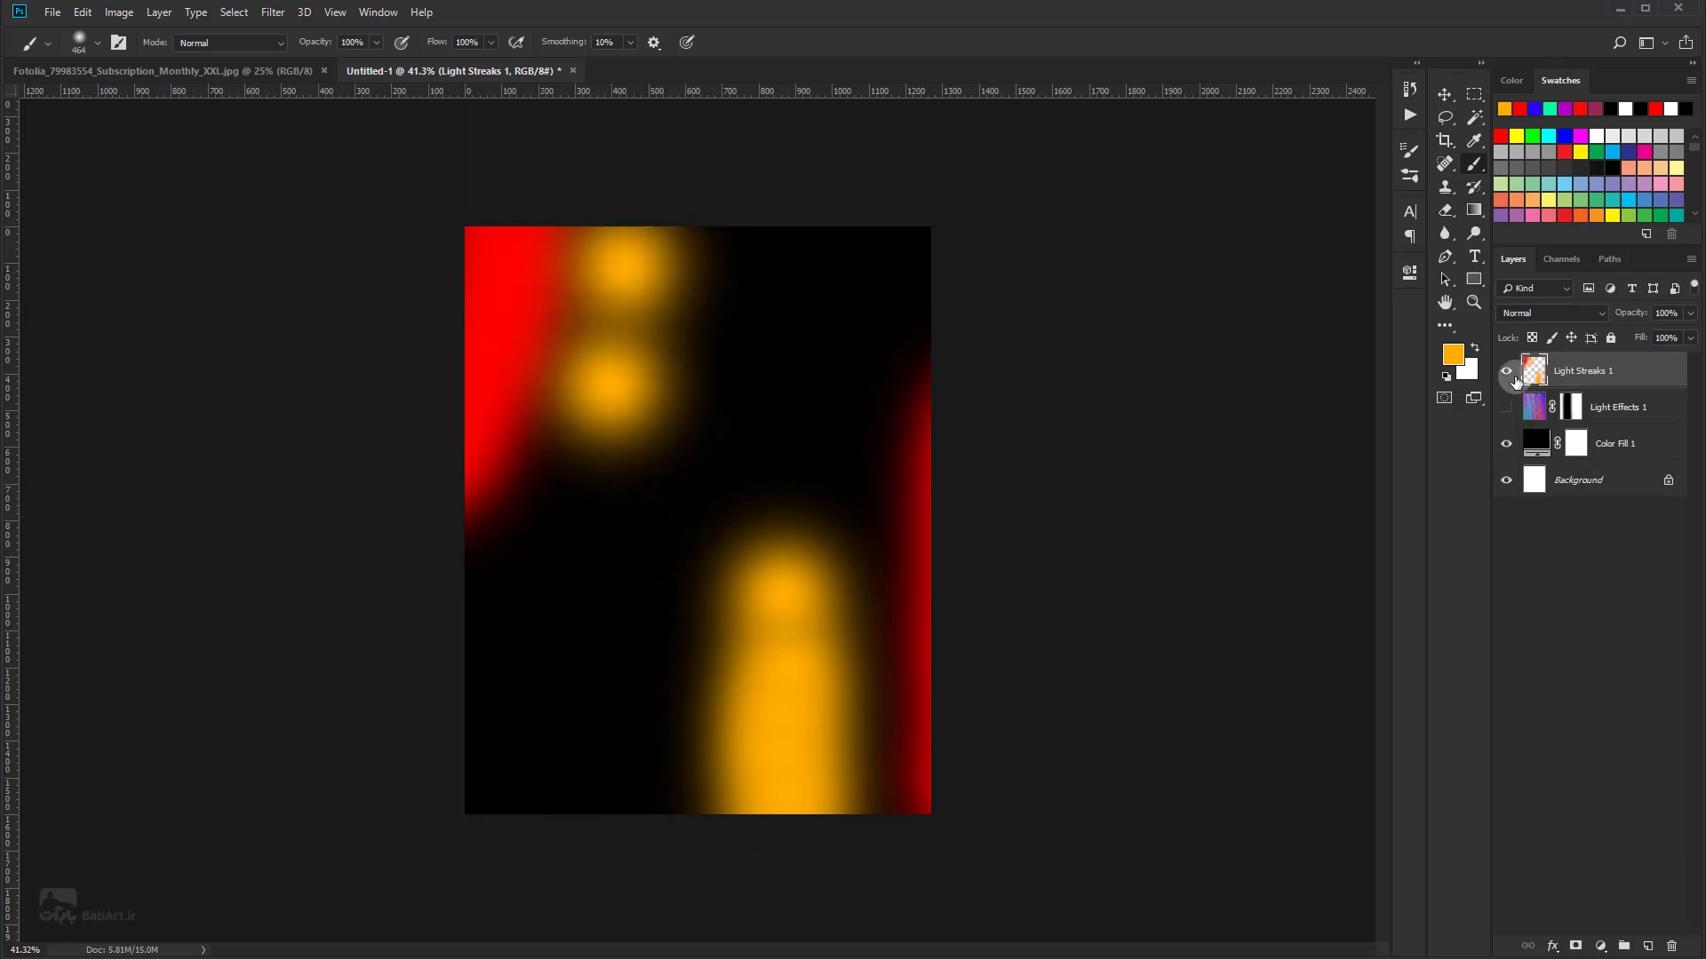
Step: Switch to blue and paint three blue streaks from the top and bottom
click(1455, 360)
click(1400, 348)
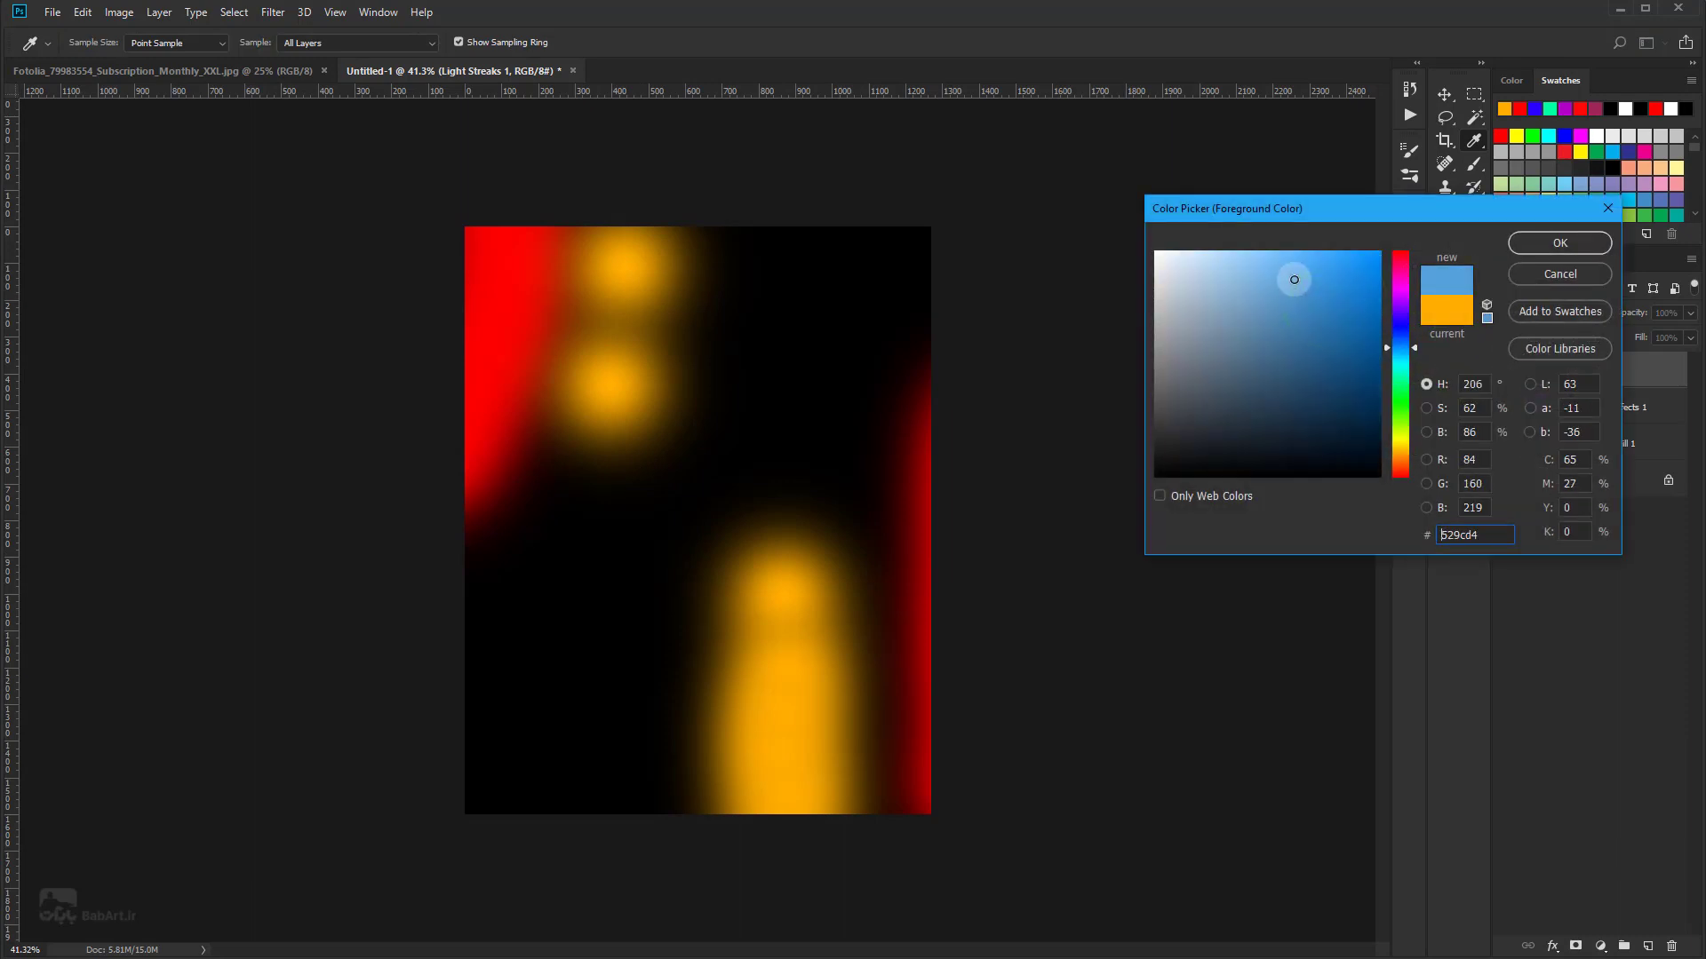
click(1582, 245)
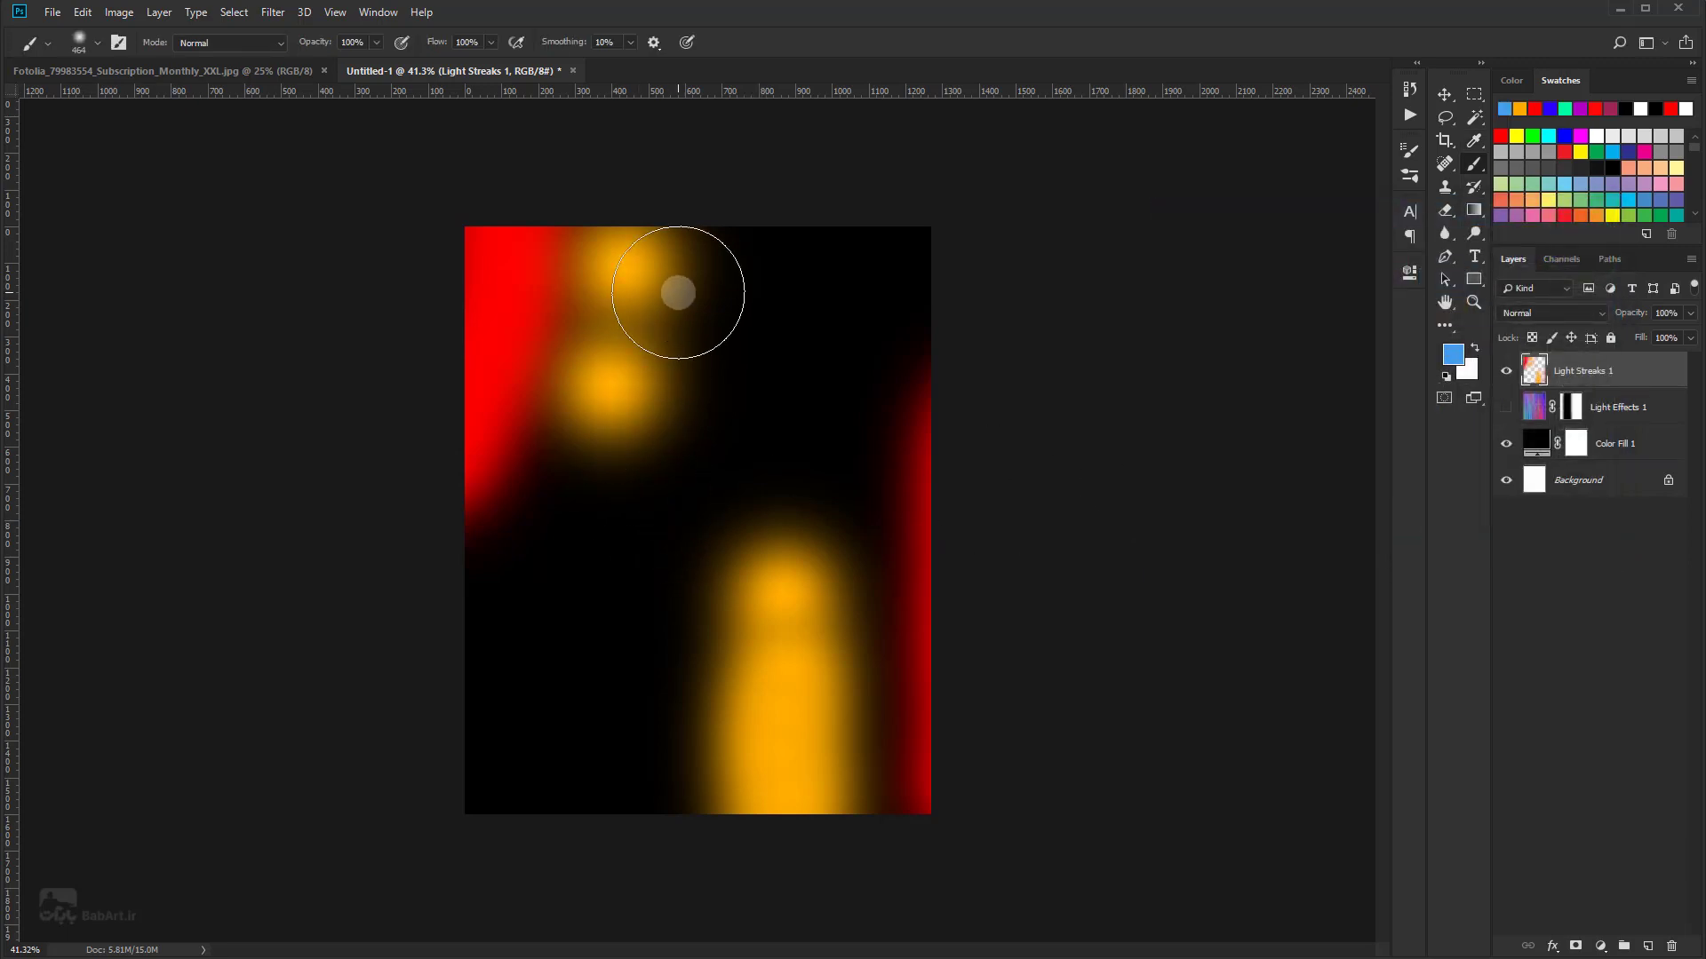
drag(707, 253, 699, 470)
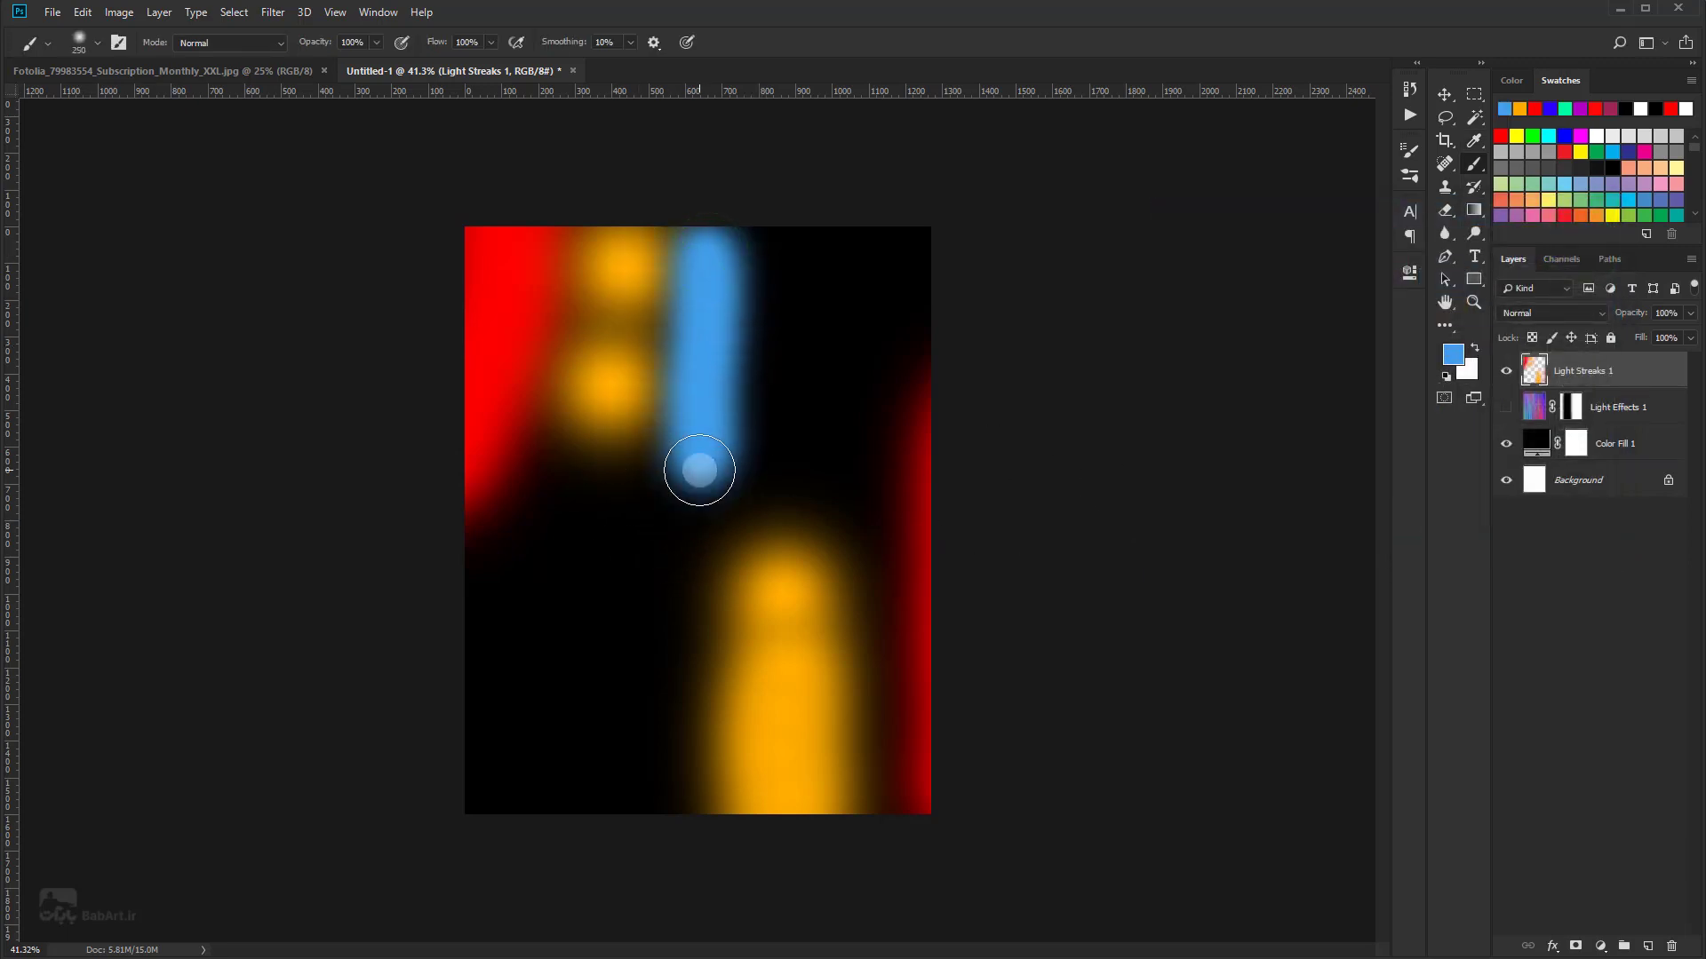
mouse_move(626, 888)
mouse_down()
mouse_move(624, 670)
mouse_move(605, 842)
mouse_move(594, 655)
mouse_move(611, 595)
mouse_up()
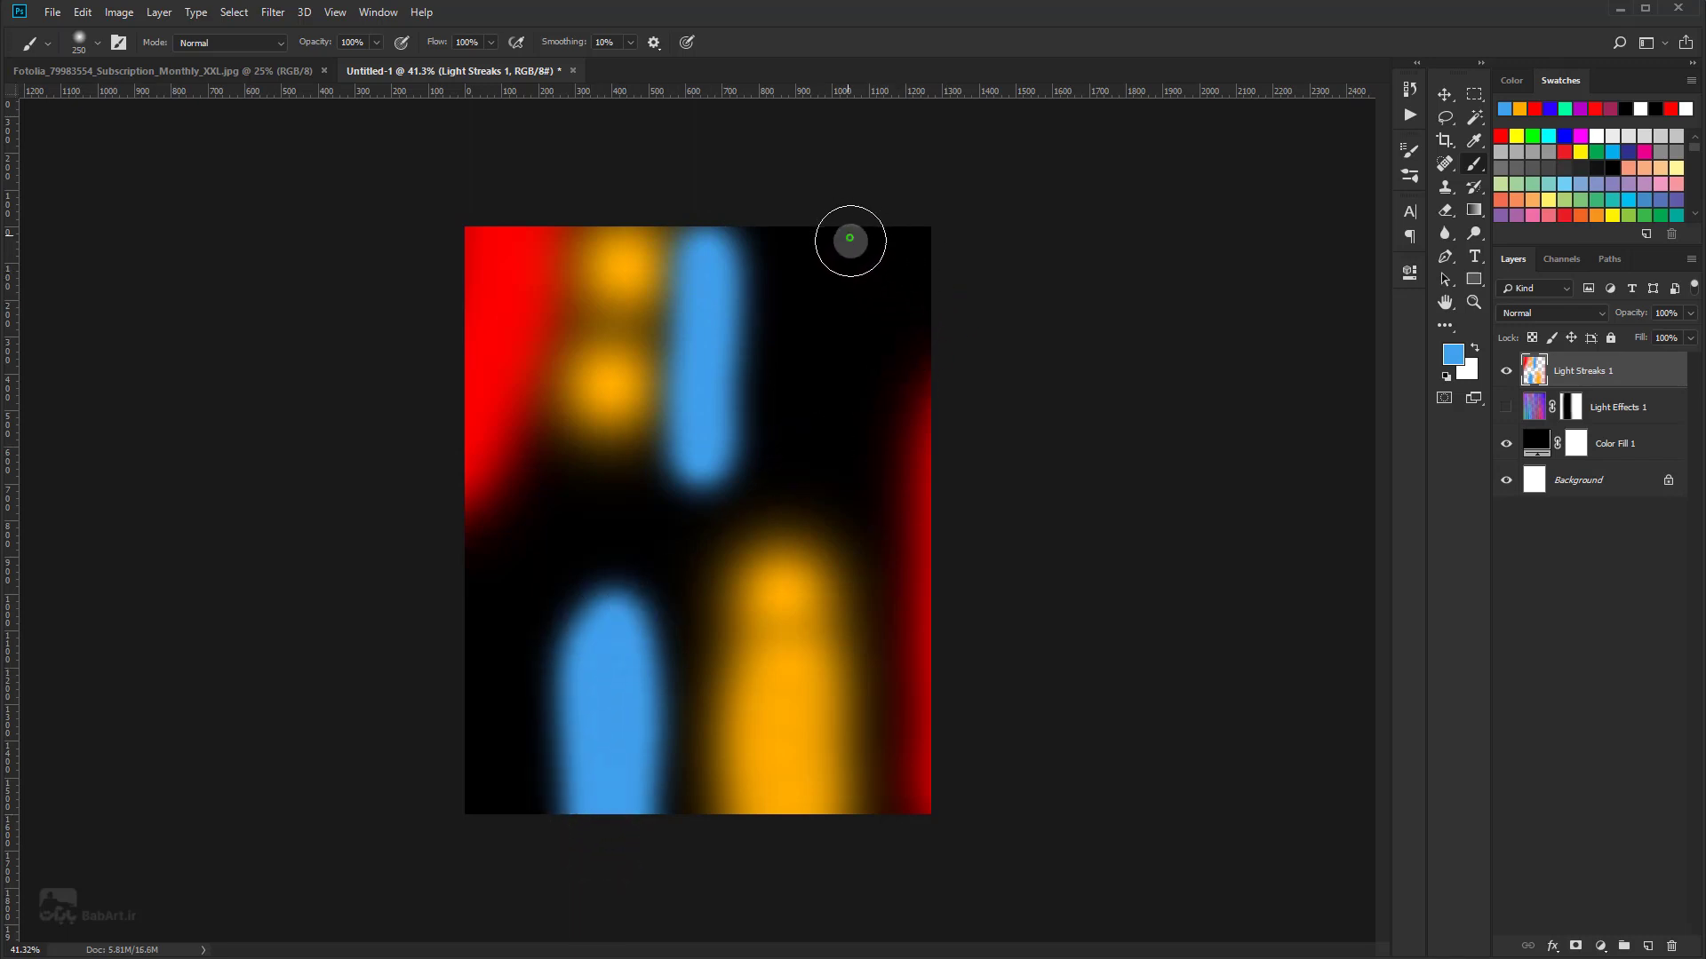
drag(850, 238, 851, 321)
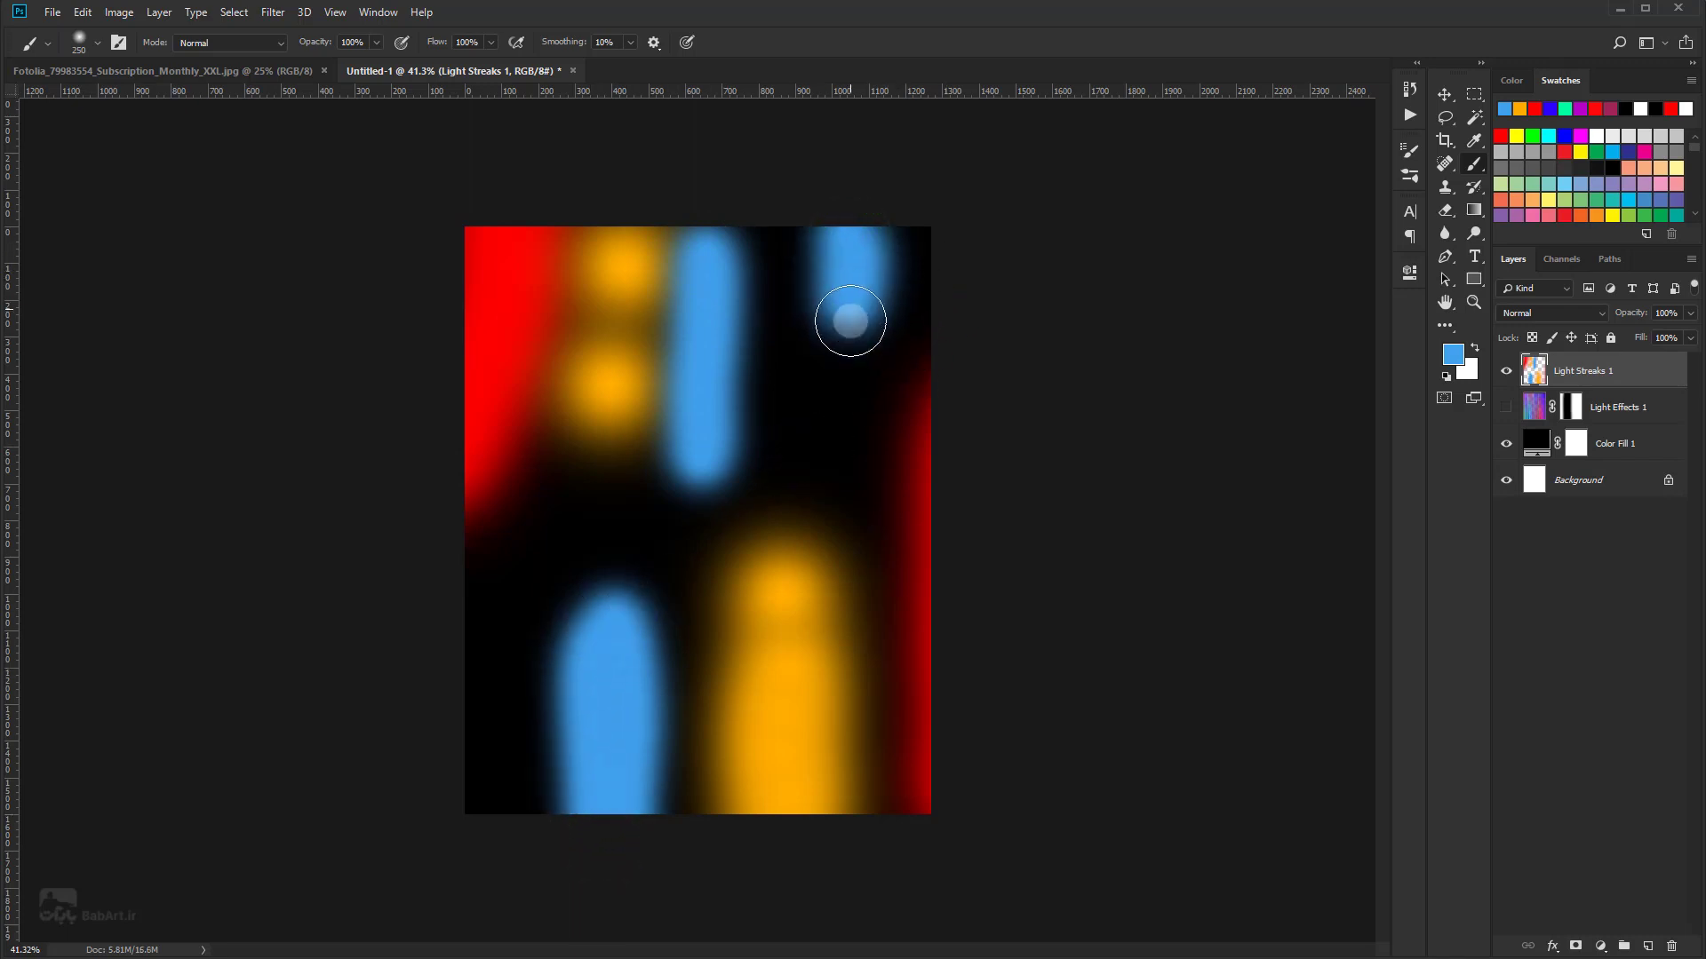
Step: Switch to green and paint green streaks beside the blue and orange ones
click(1453, 355)
click(1403, 390)
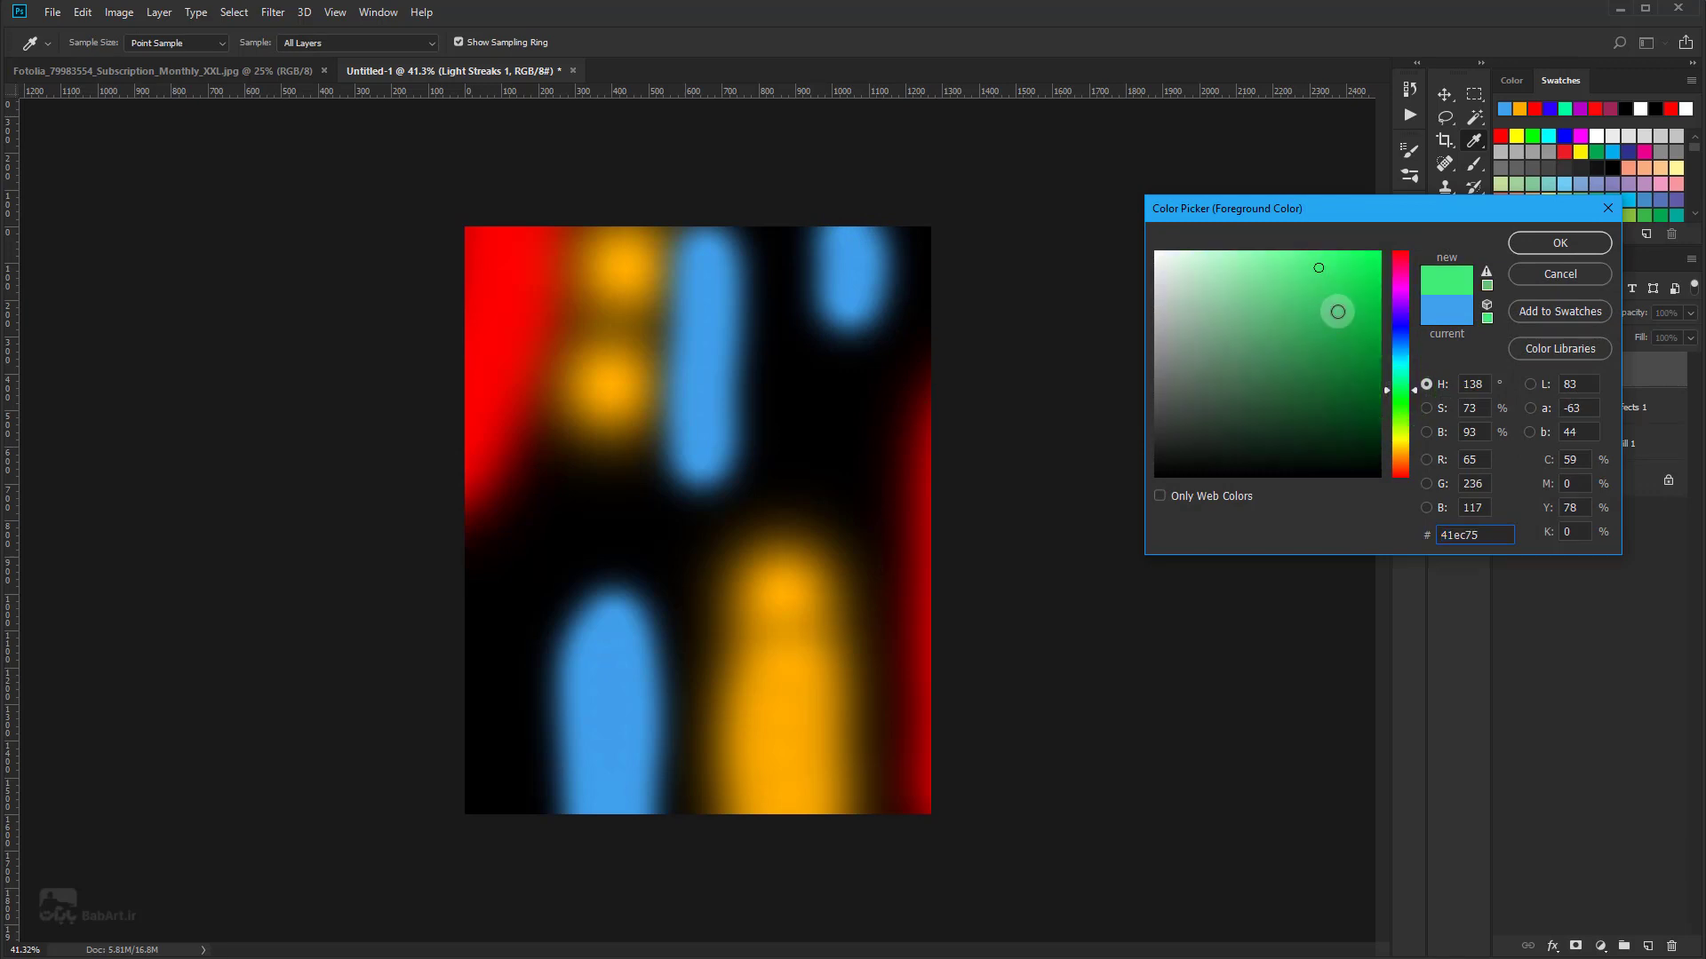
click(1557, 256)
drag(566, 605, 552, 830)
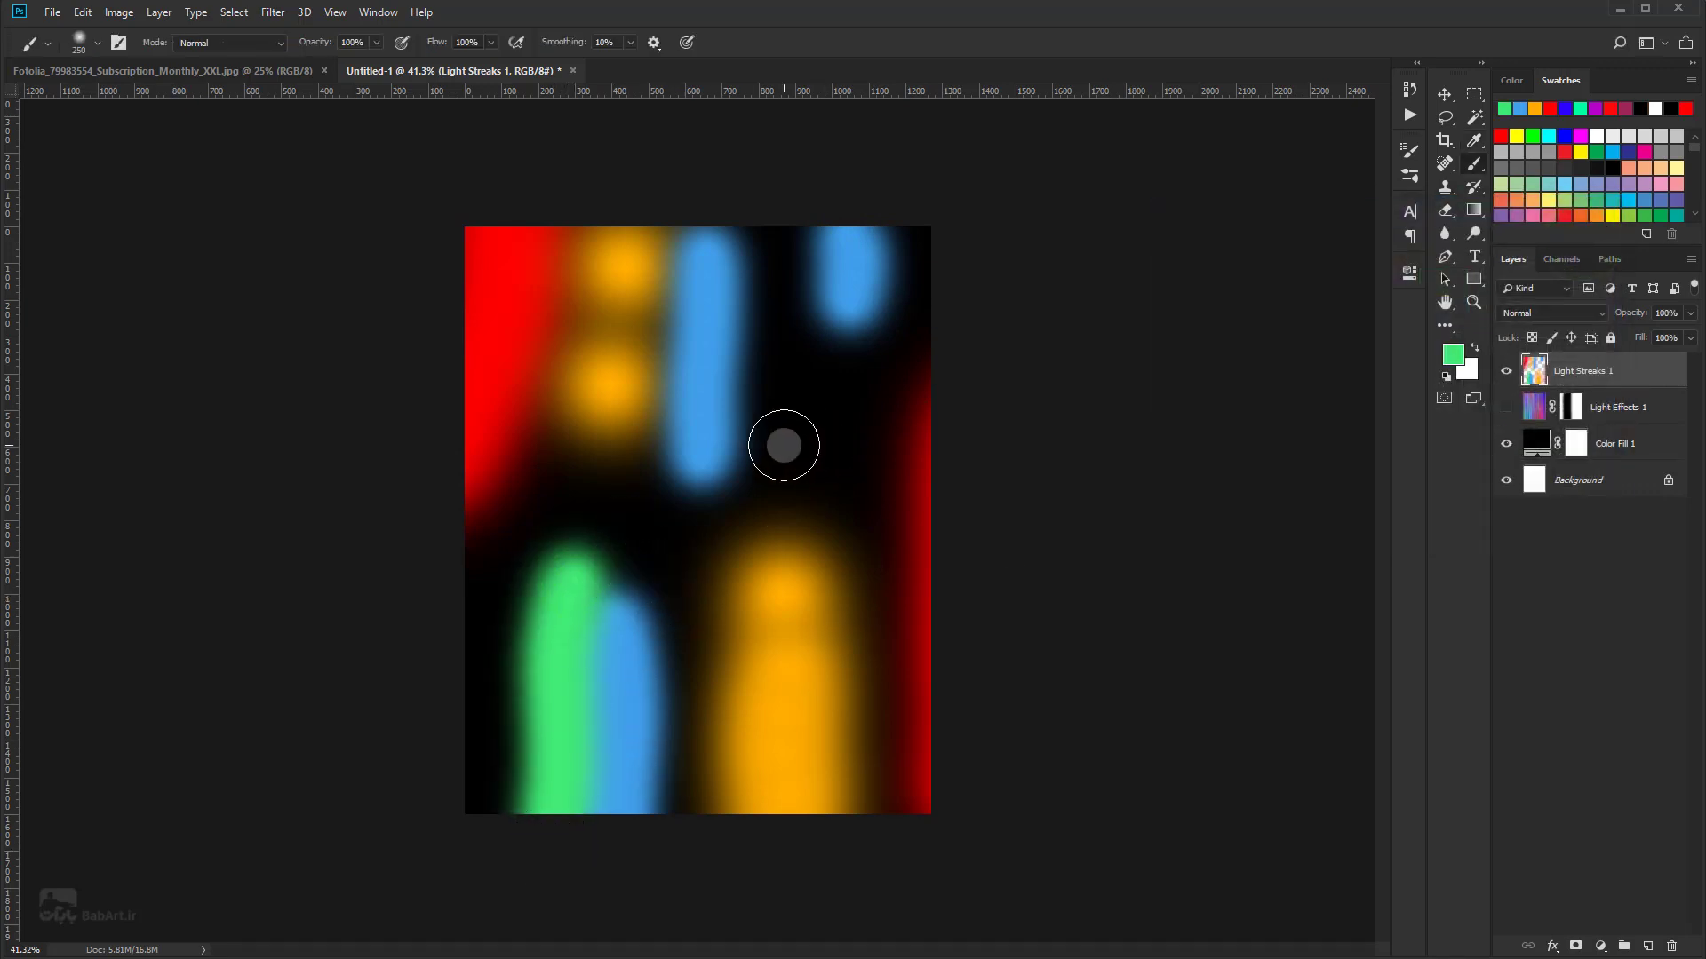
drag(855, 589, 874, 839)
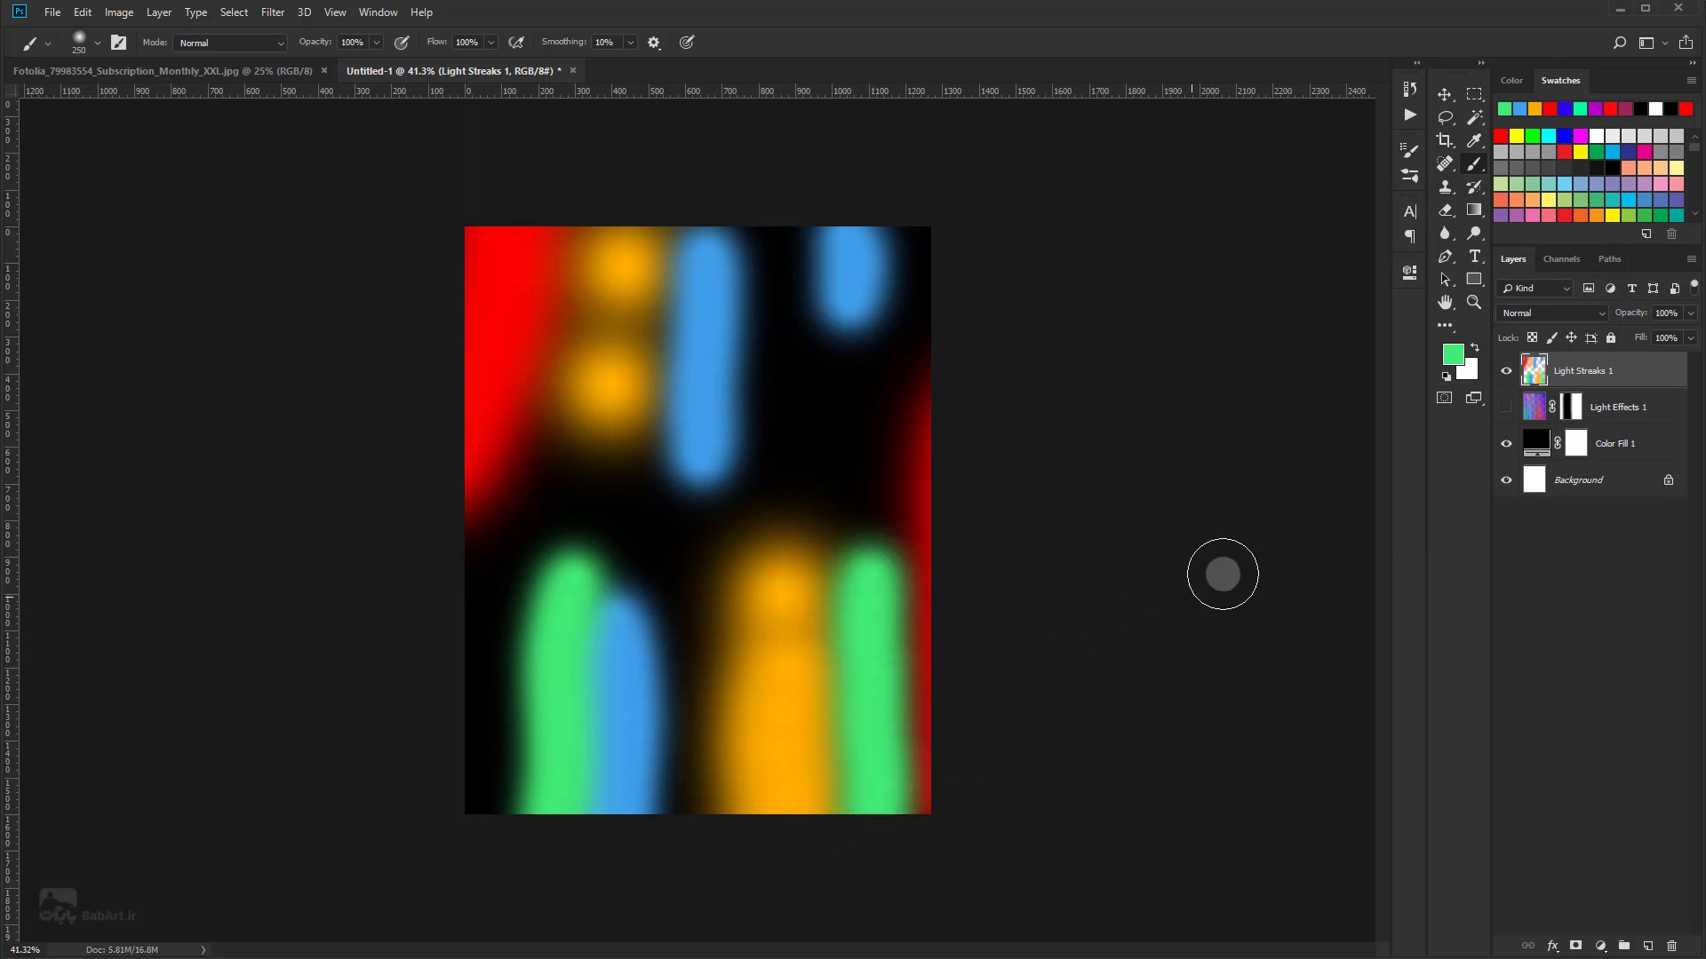
Step: Pick a soft cyan and paint cyan streaks on the left, bottom centre and a J-curve
click(1451, 359)
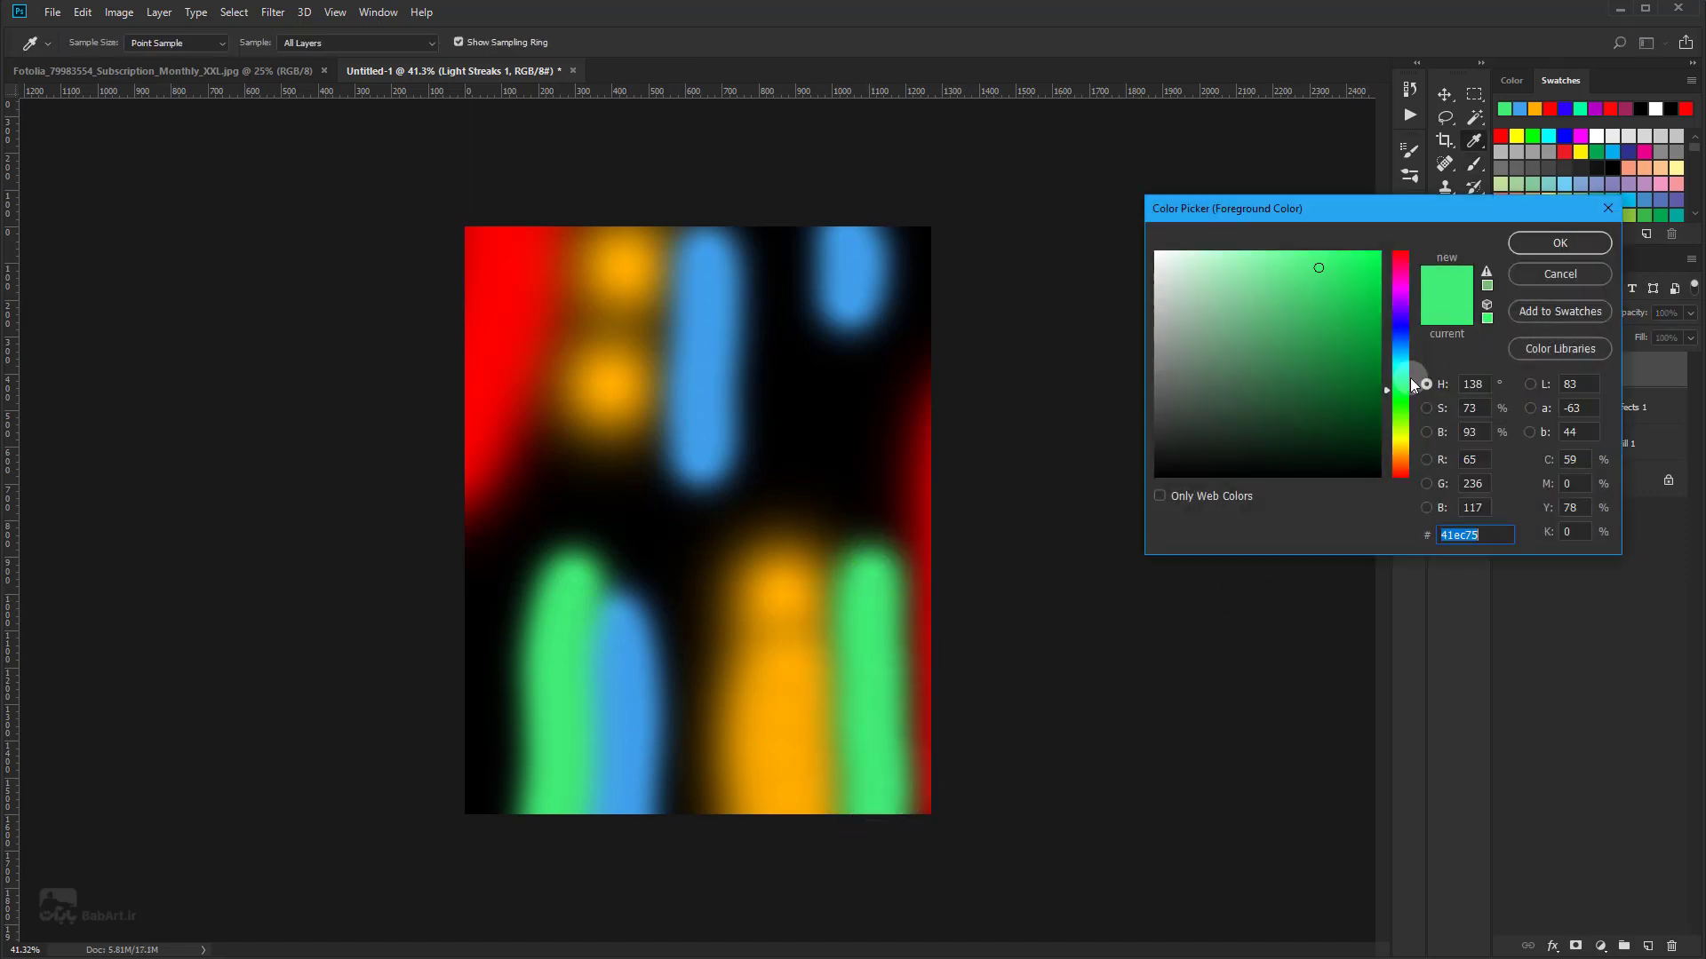
drag(1387, 386, 1388, 374)
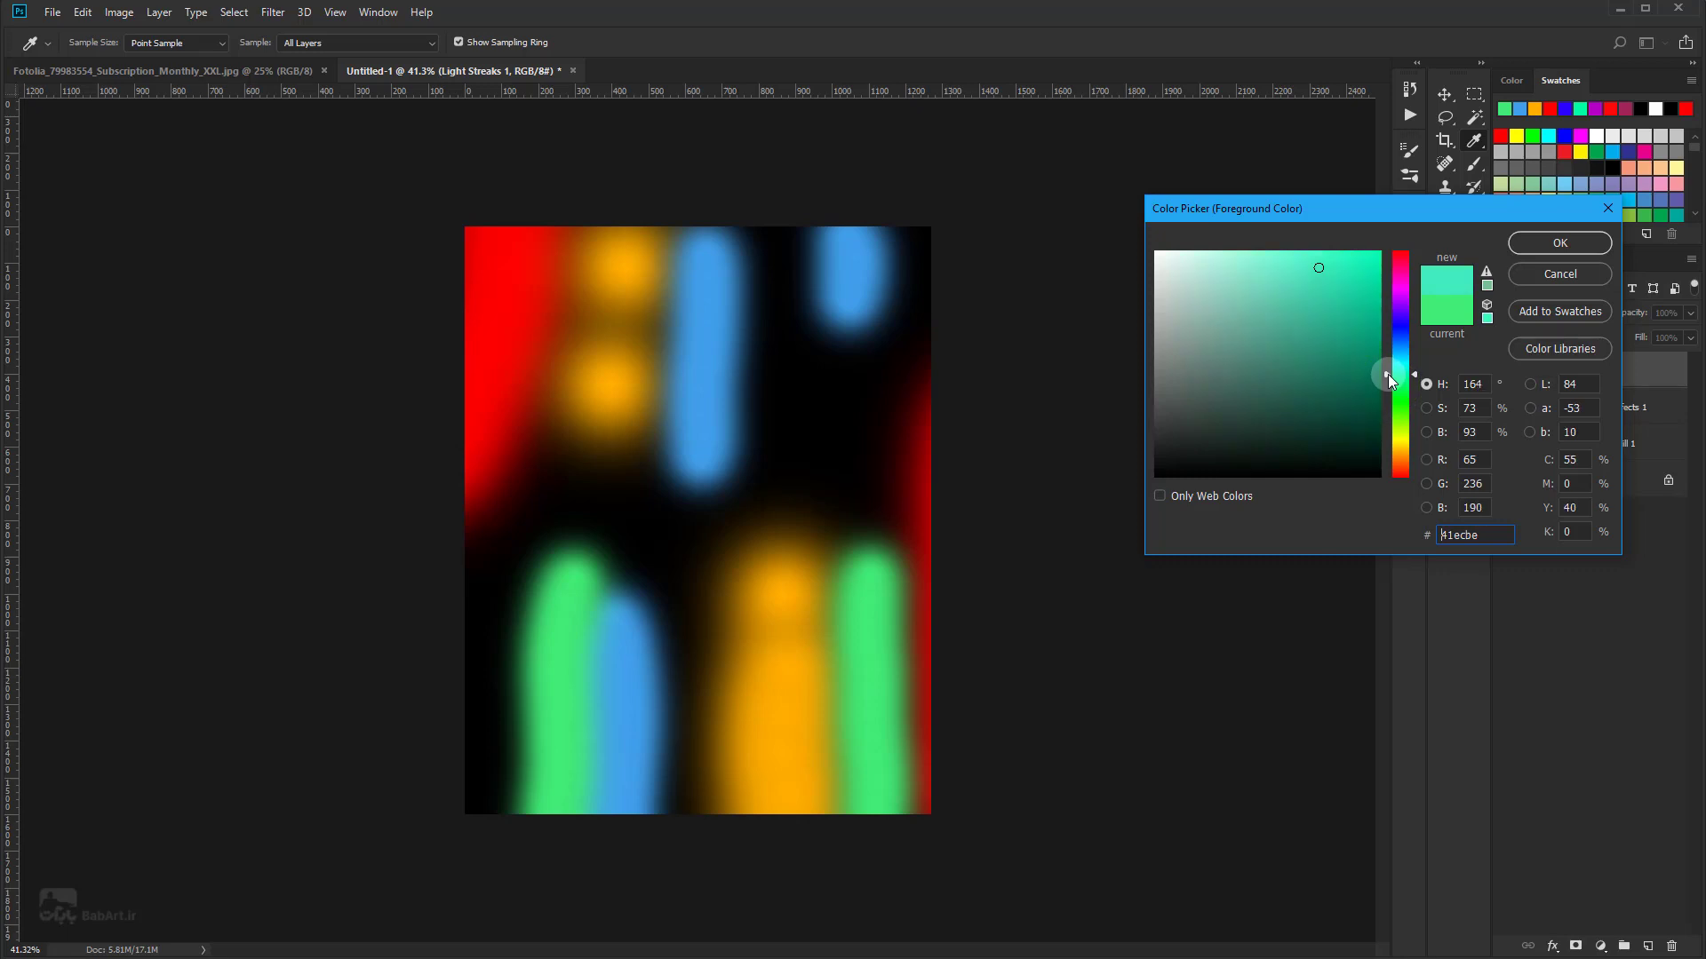
click(1294, 297)
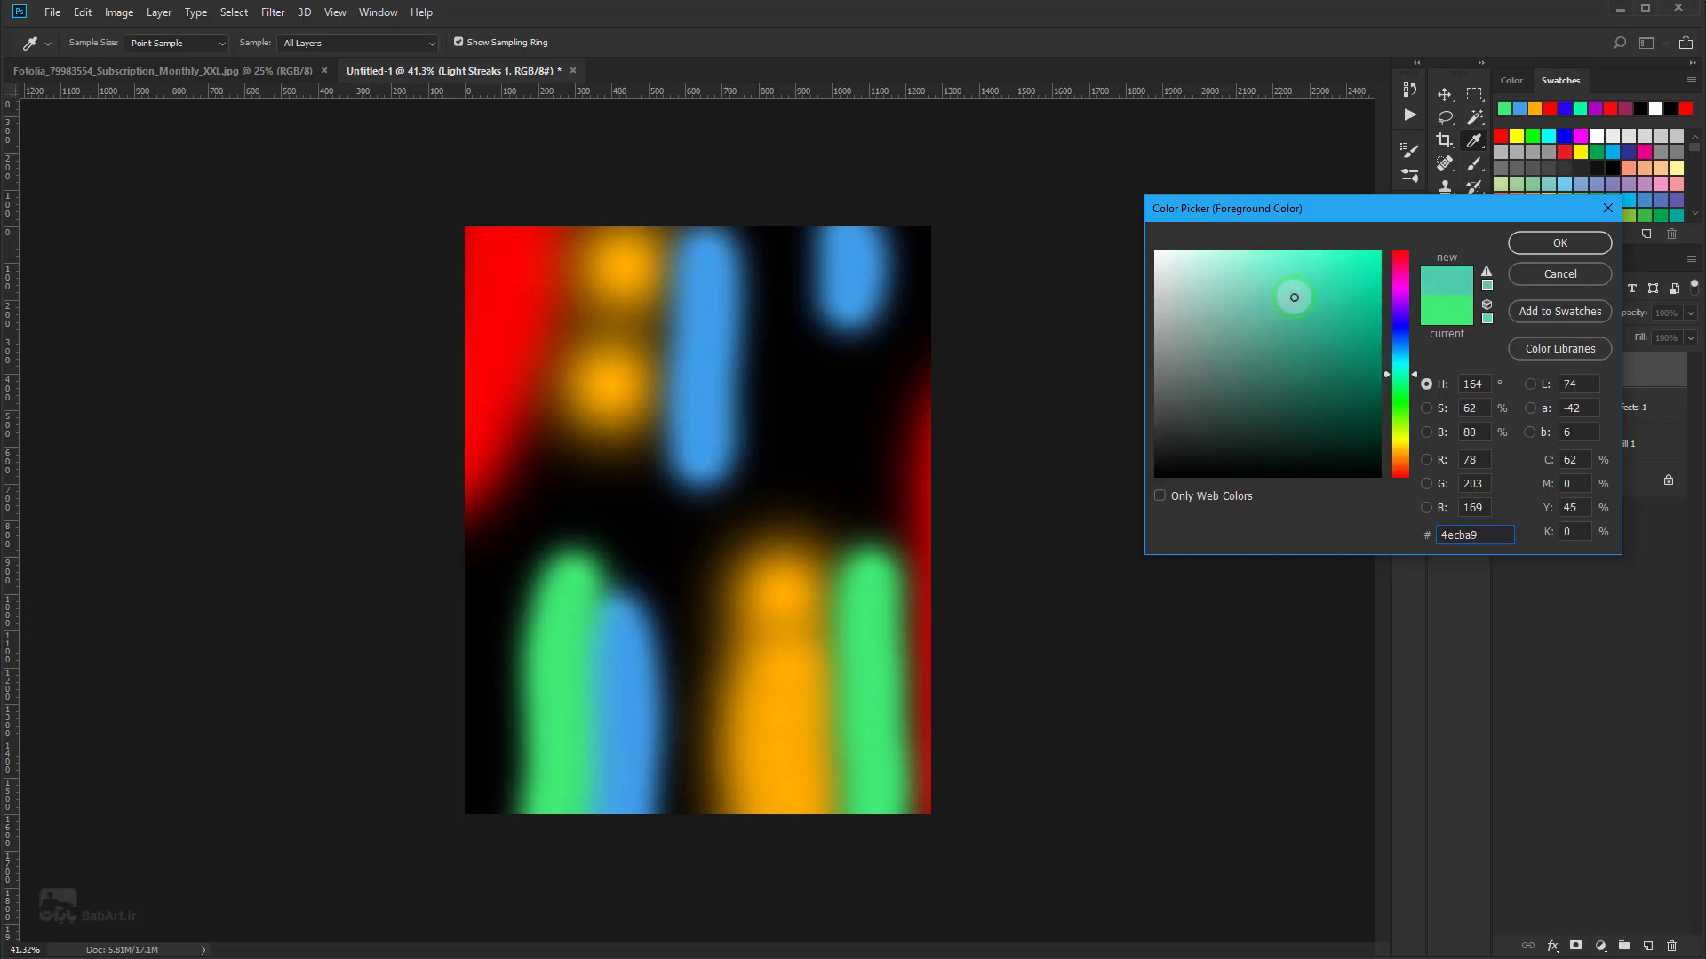
click(1521, 251)
drag(495, 547, 484, 810)
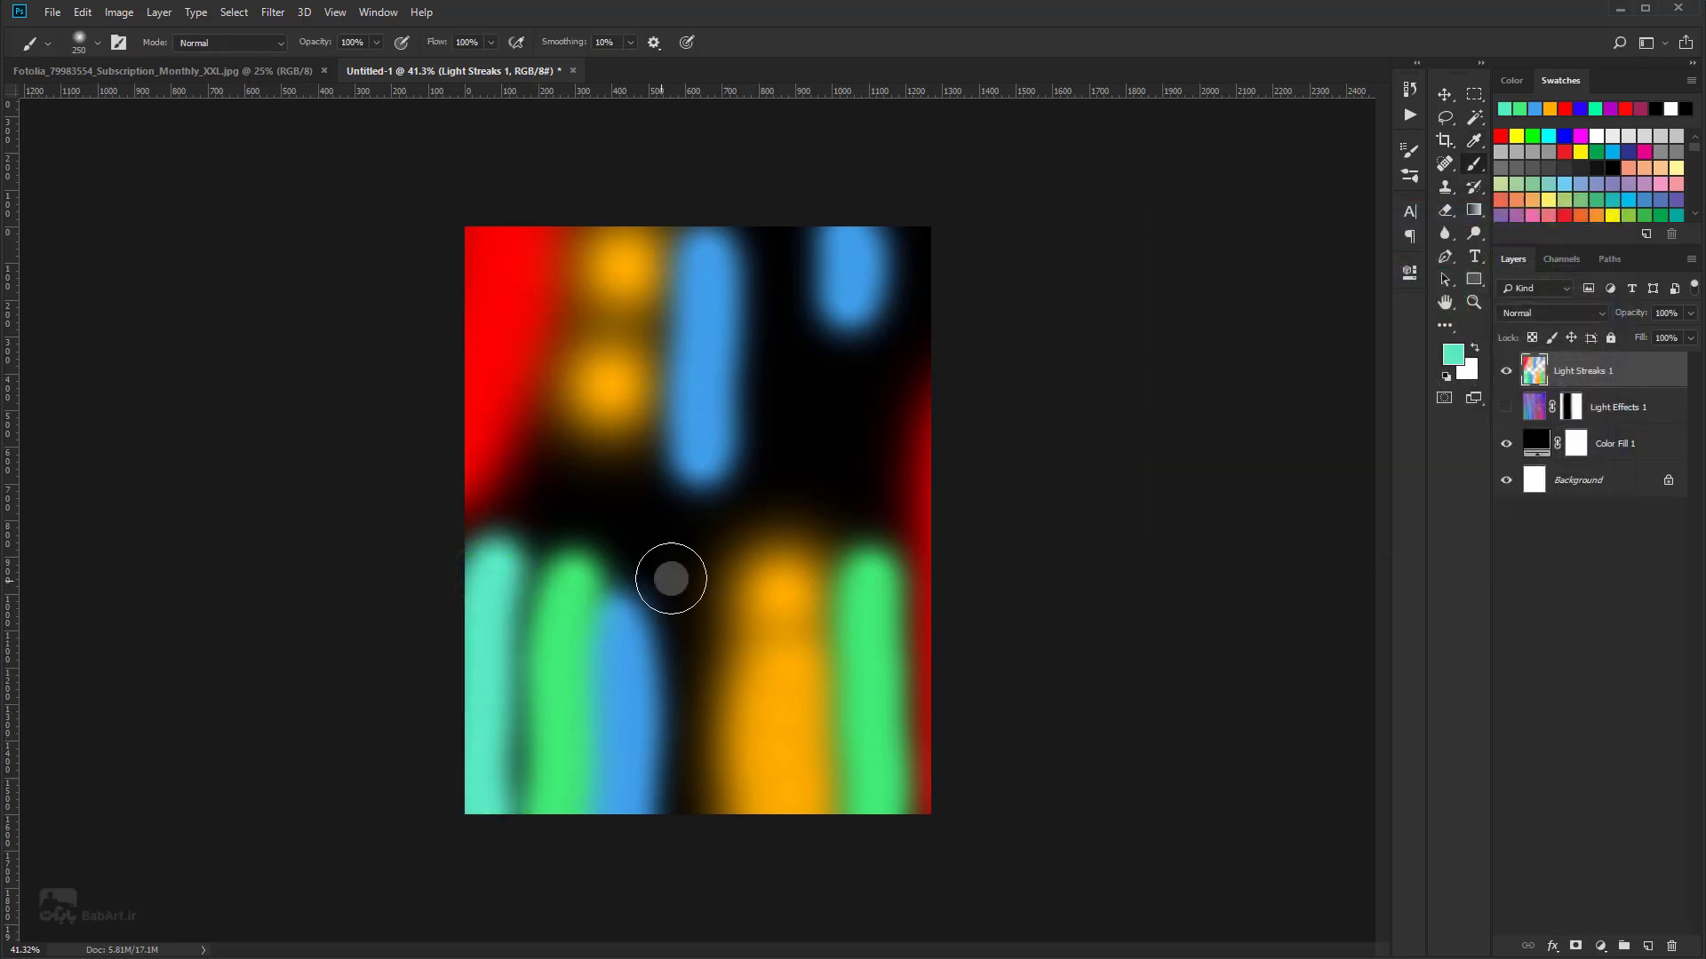
drag(518, 599, 490, 835)
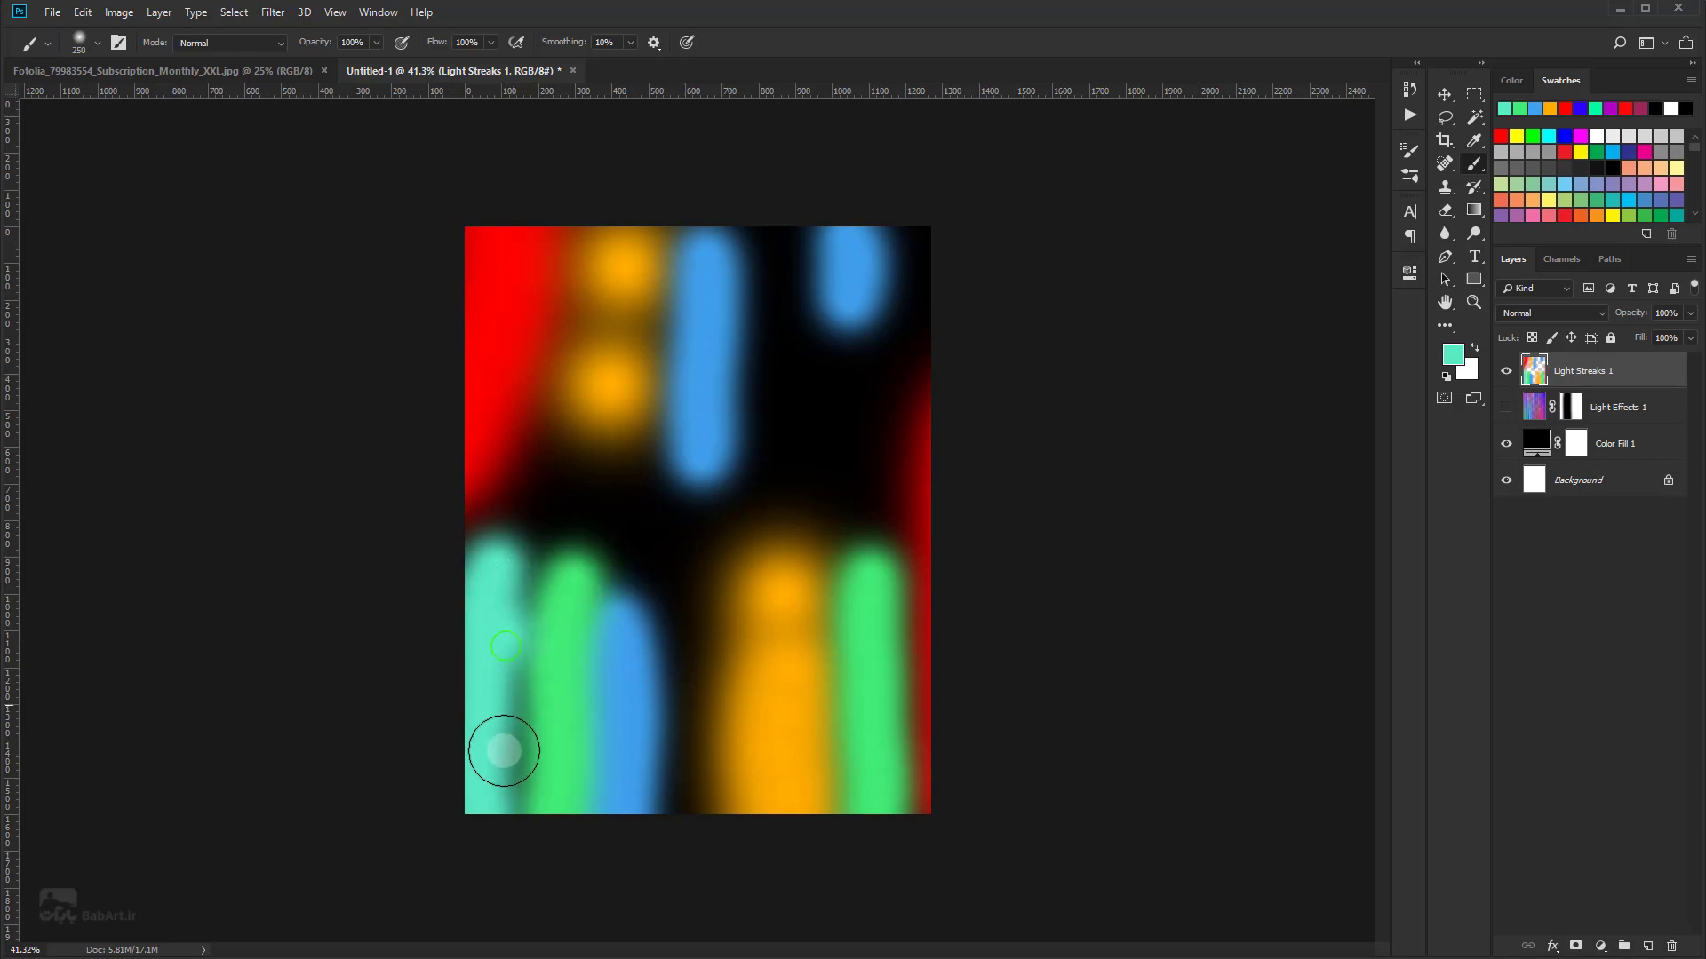
drag(689, 604, 675, 842)
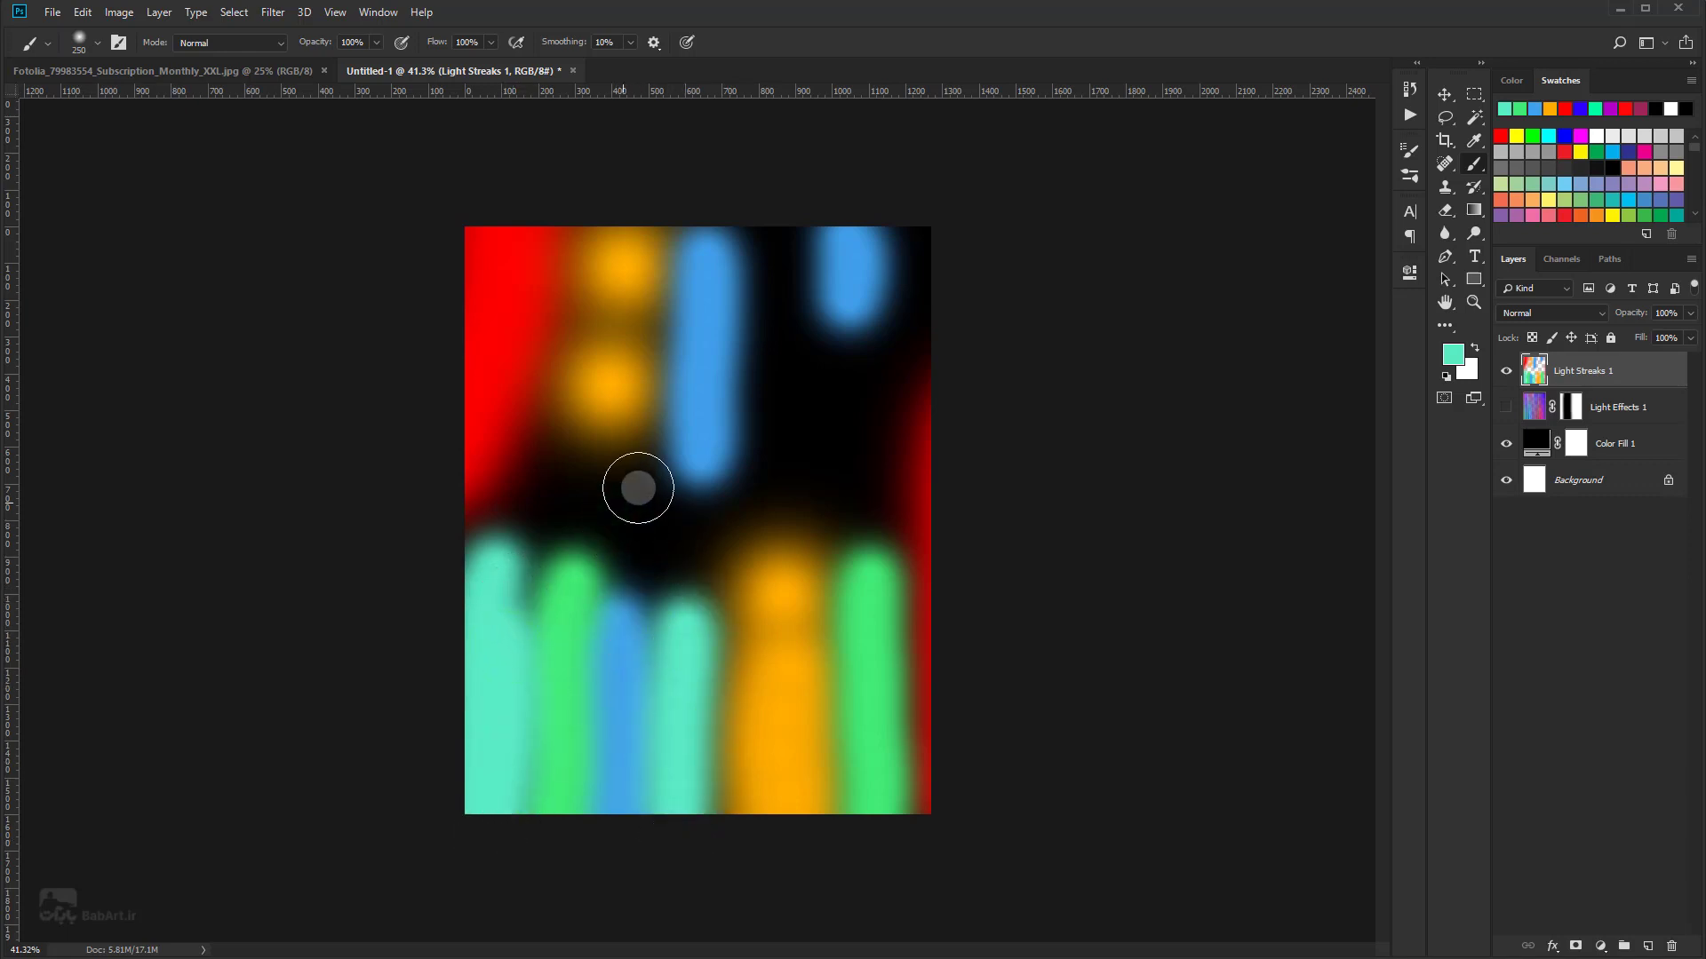
mouse_move(762, 285)
mouse_down()
mouse_move(716, 510)
mouse_move(607, 479)
mouse_up()
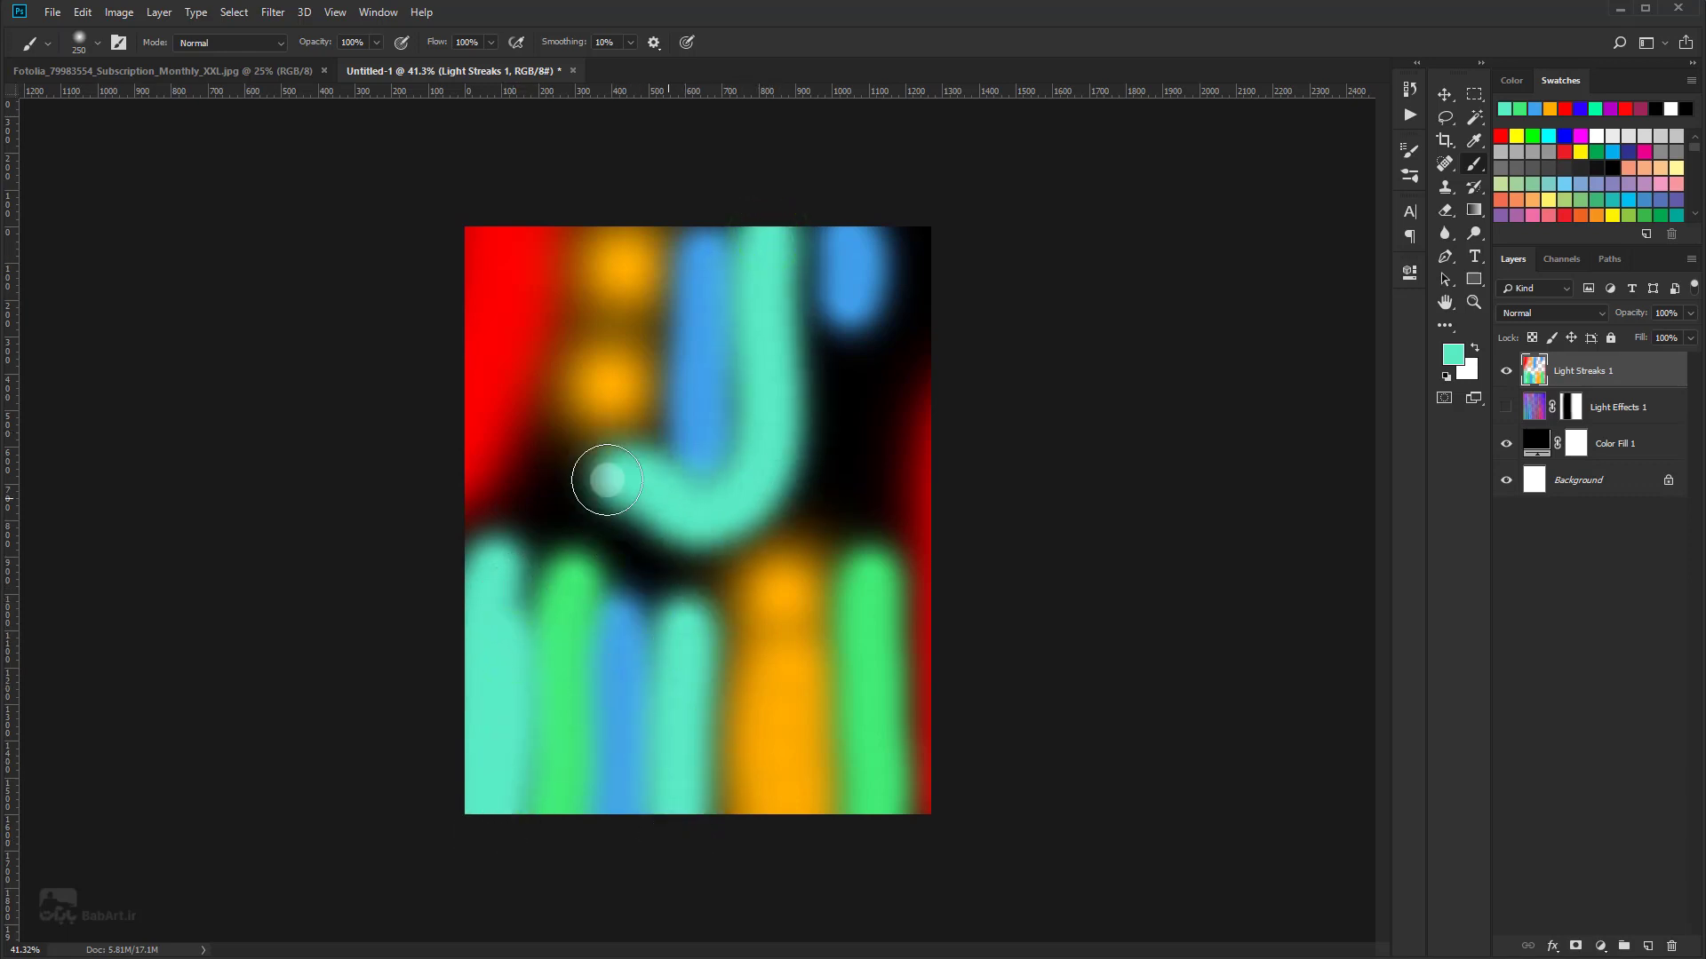
drag(856, 495, 922, 366)
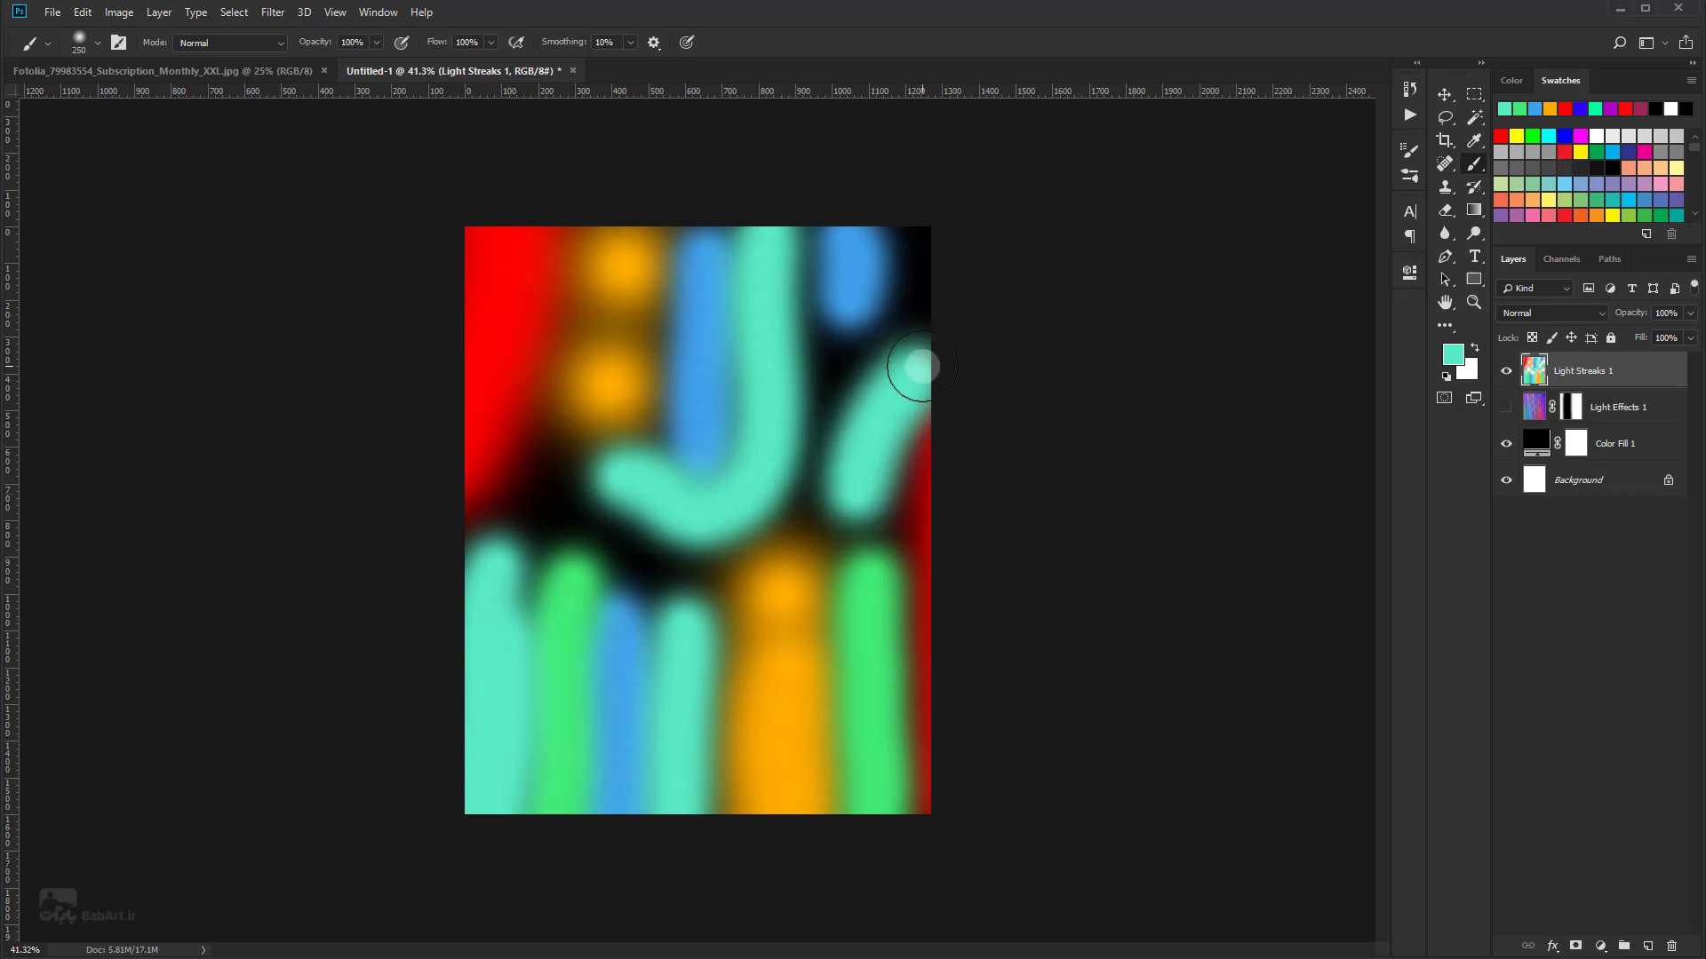
Step: Pick a magenta-purple and paint purple bands across the canvas over the cyan areas
click(1455, 360)
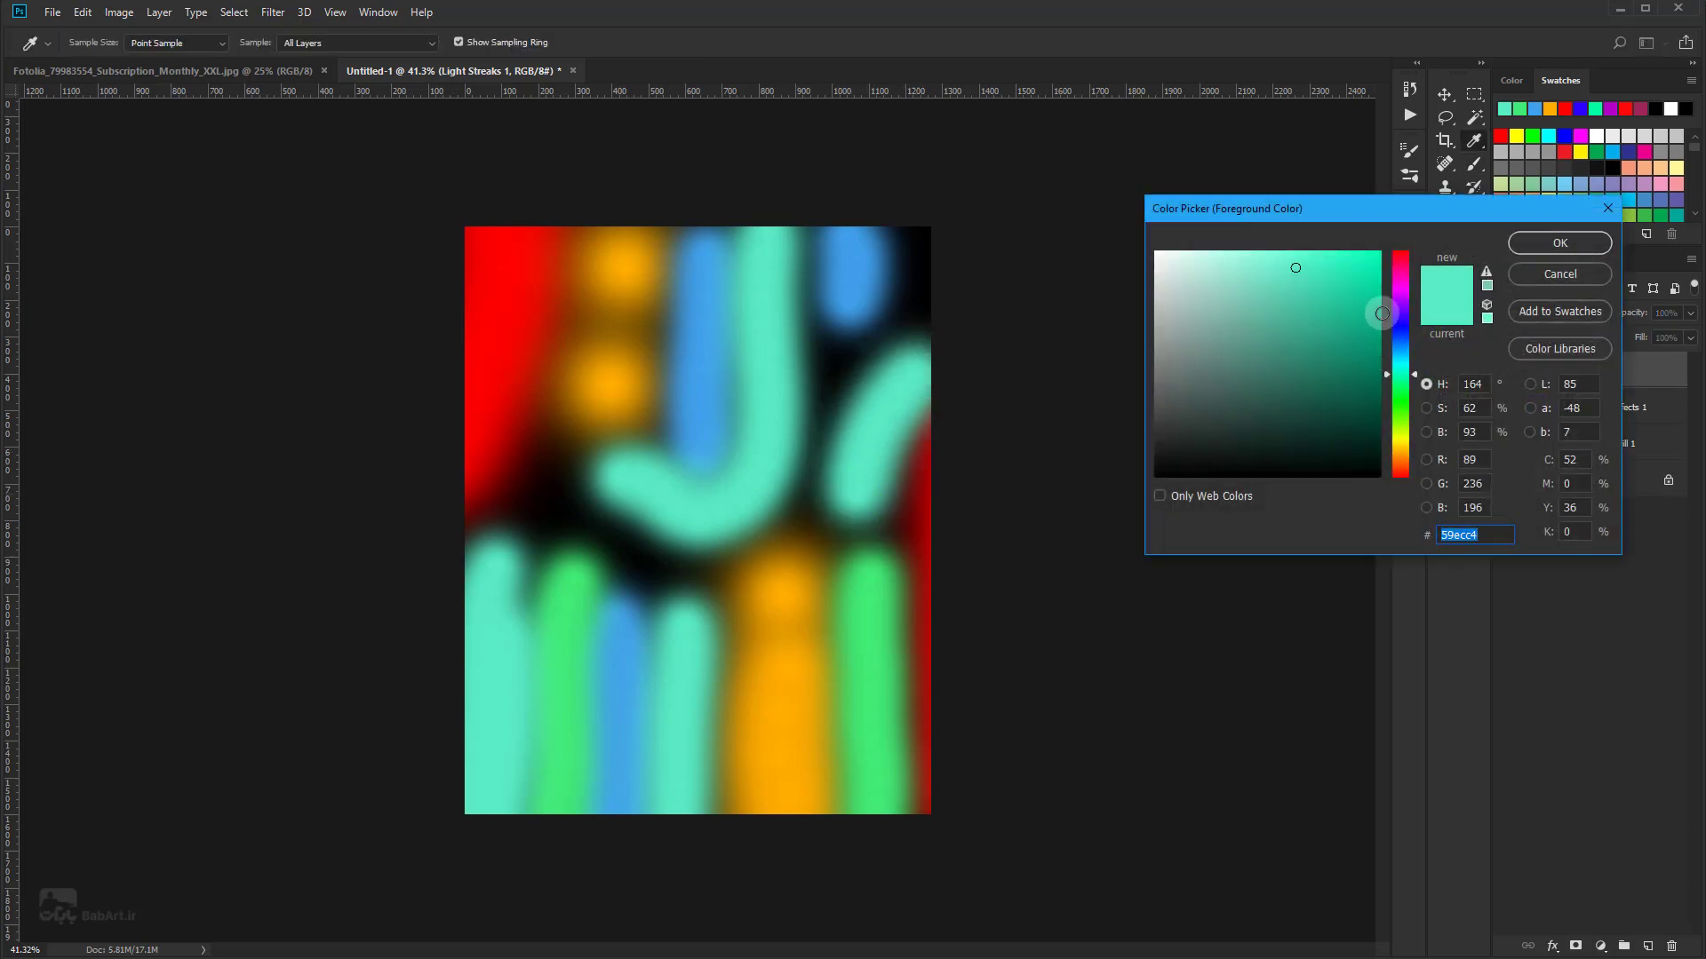
click(1400, 296)
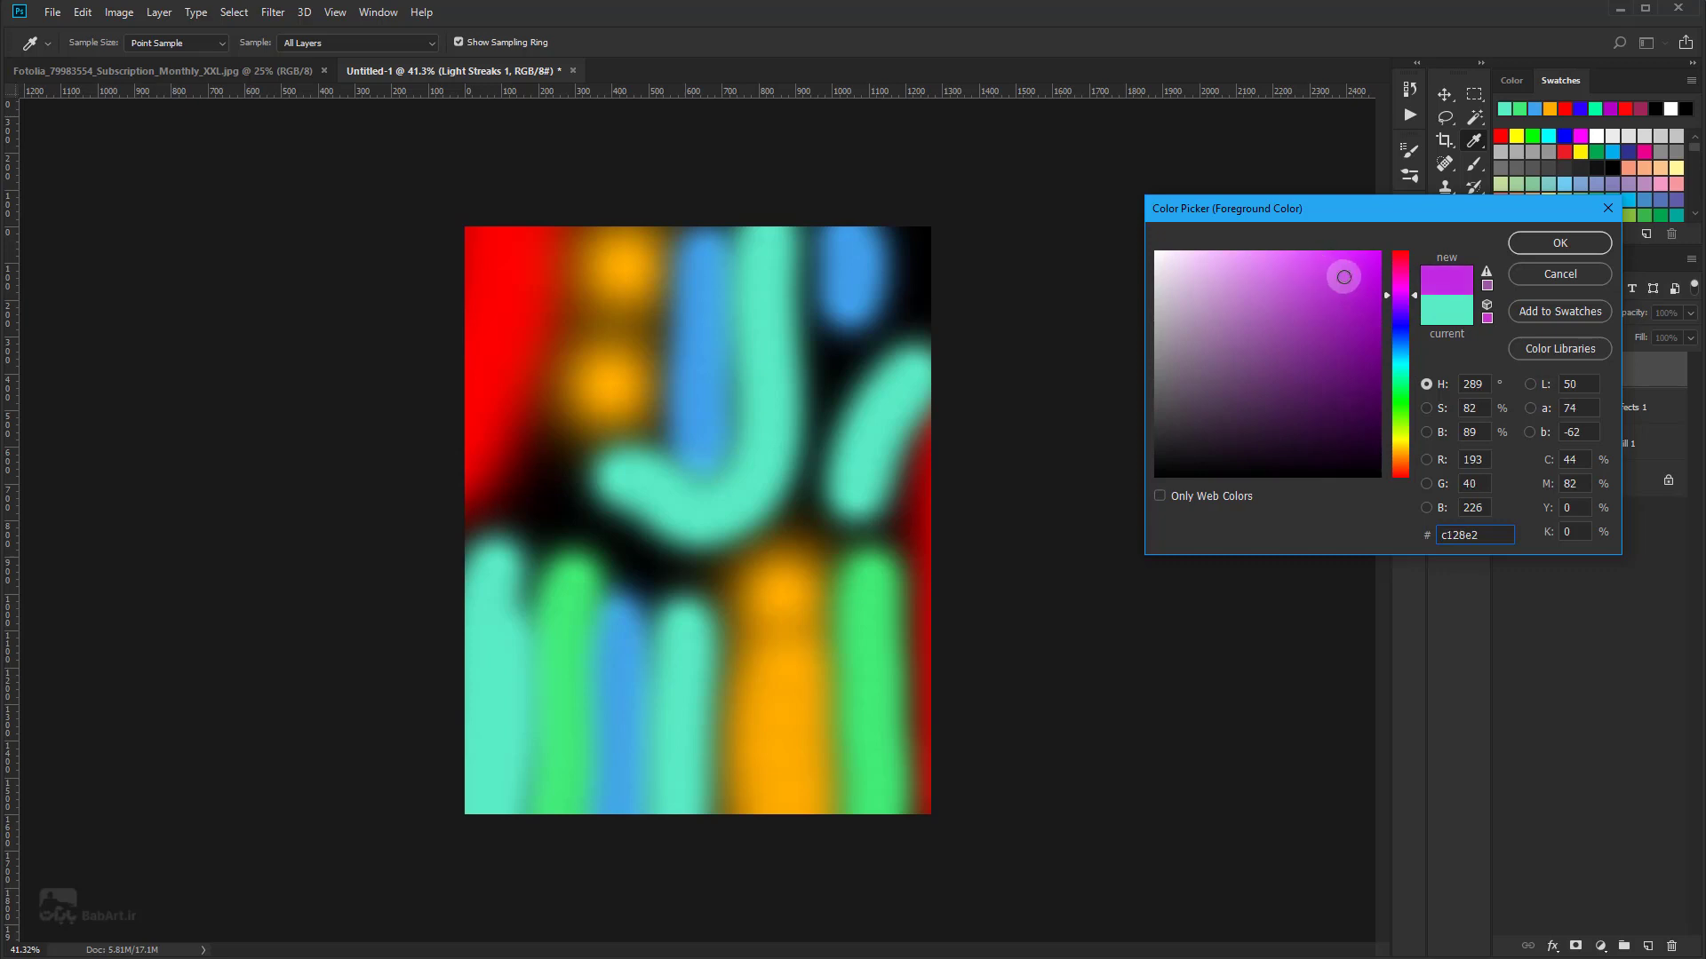
click(1549, 243)
mouse_move(592, 463)
mouse_down()
mouse_move(521, 499)
mouse_move(640, 551)
mouse_move(770, 552)
mouse_move(898, 224)
mouse_up()
drag(852, 546, 882, 534)
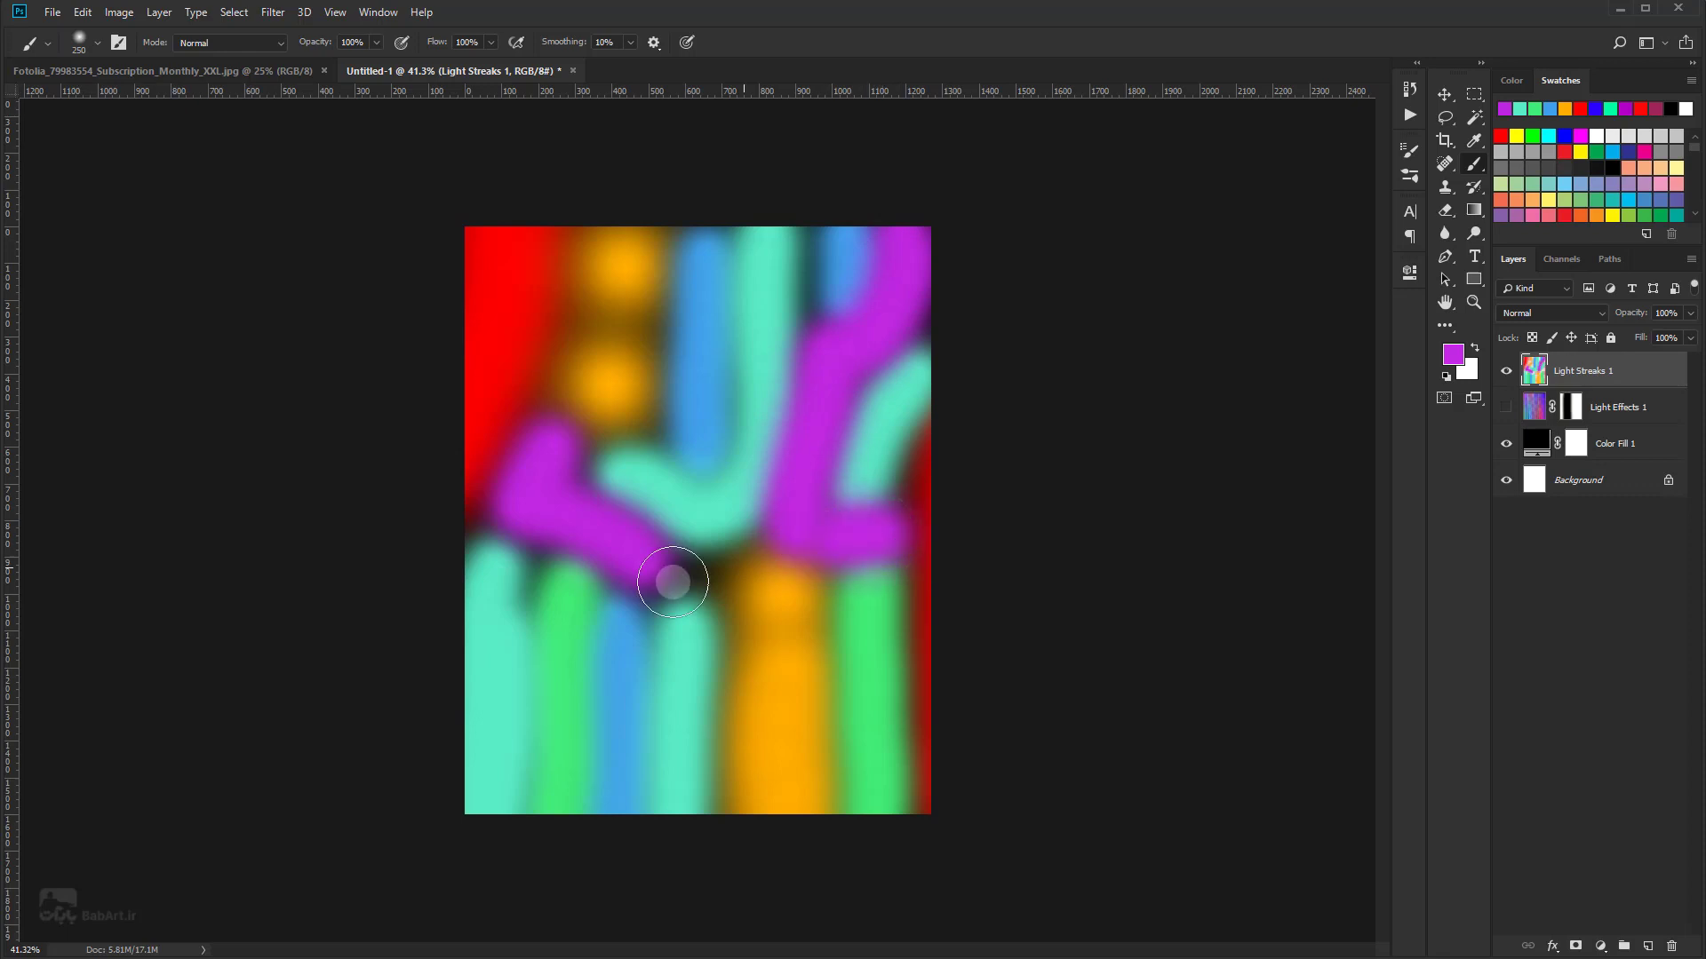
mouse_move(673, 583)
mouse_down()
mouse_move(716, 564)
mouse_move(590, 538)
mouse_move(533, 590)
mouse_move(475, 522)
mouse_up()
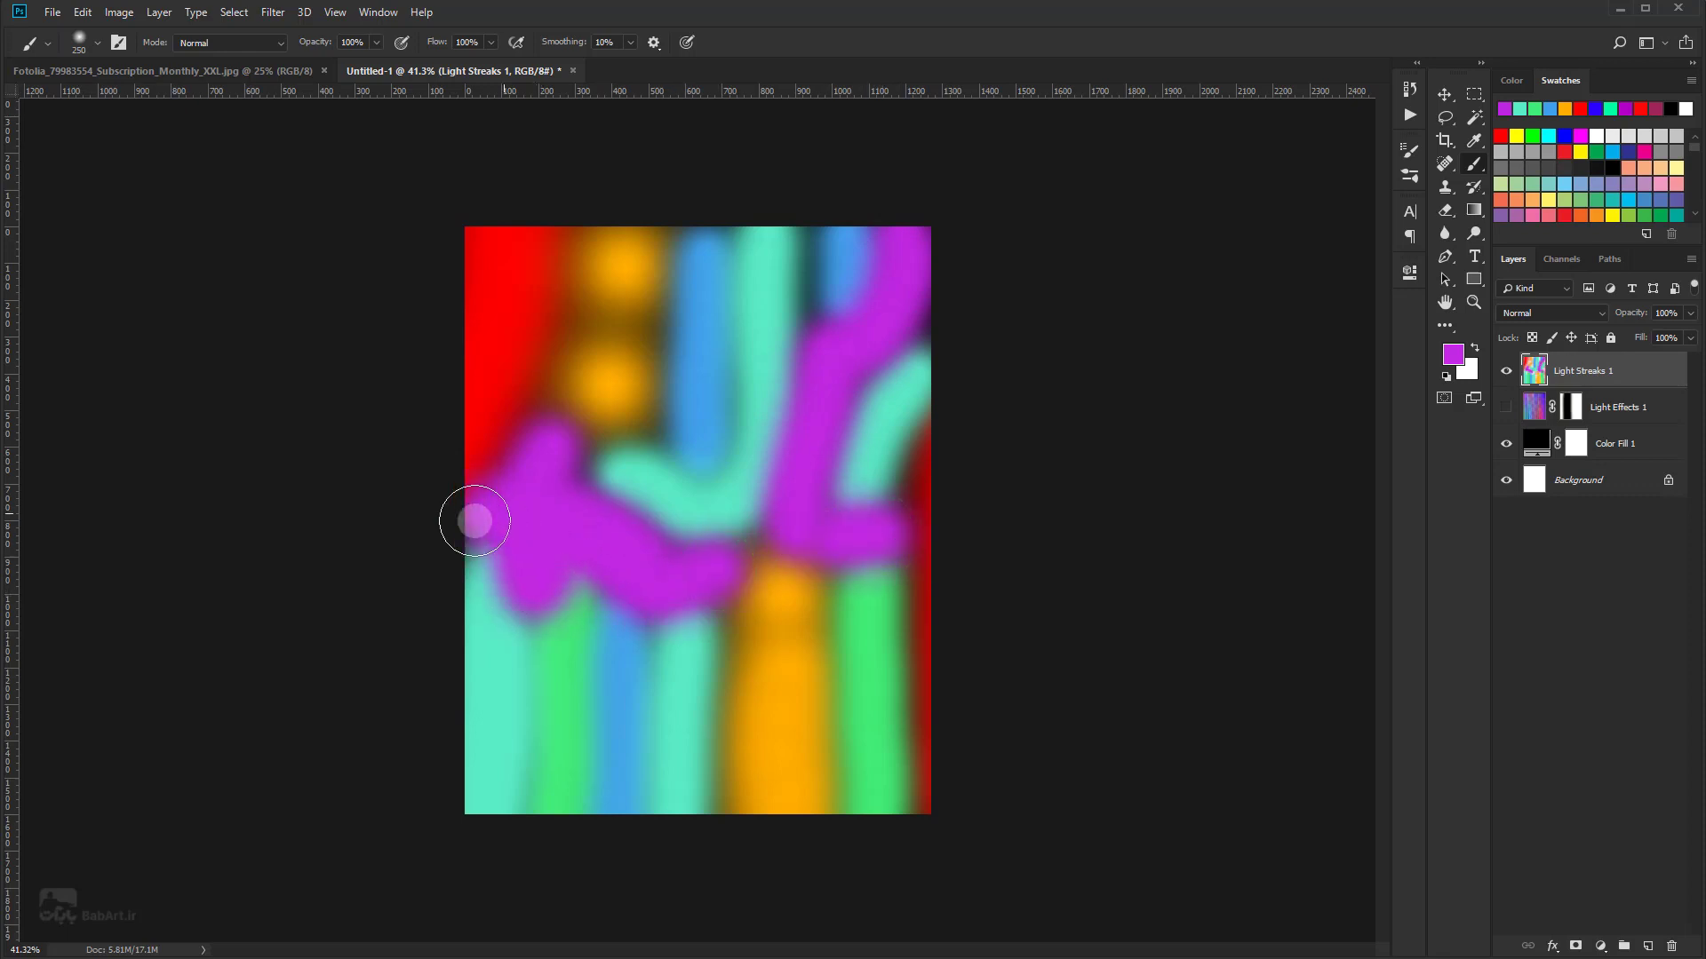
mouse_move(659, 421)
mouse_down()
mouse_move(654, 296)
mouse_move(692, 205)
mouse_up()
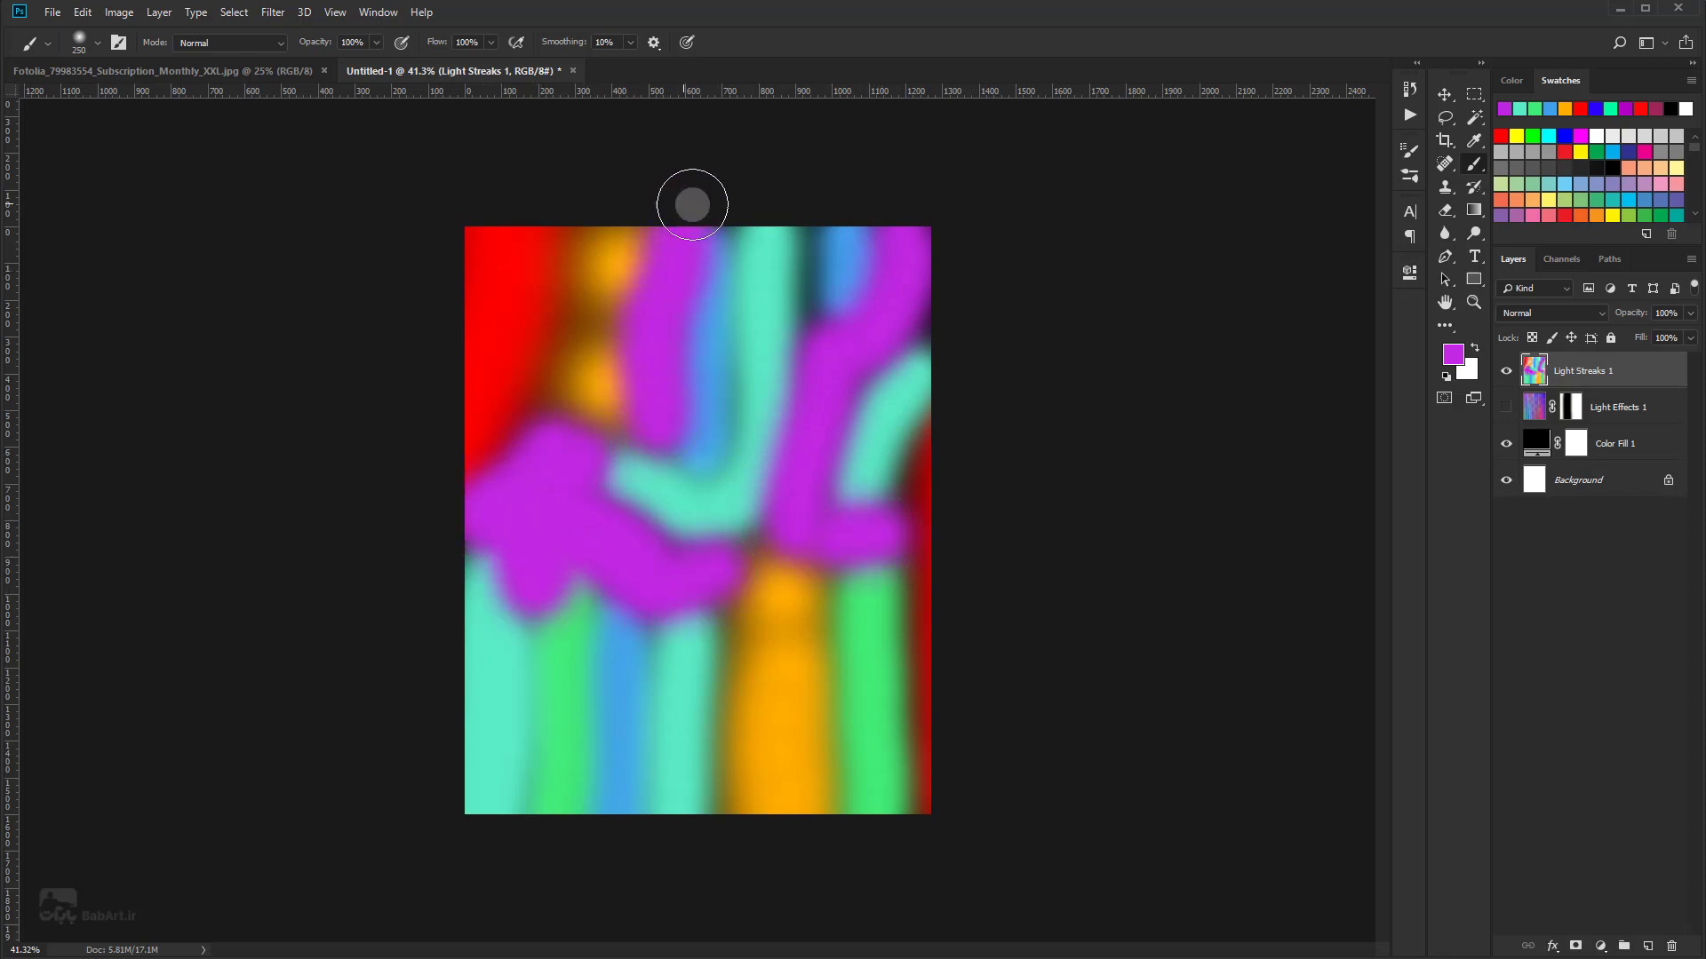
drag(809, 260, 808, 315)
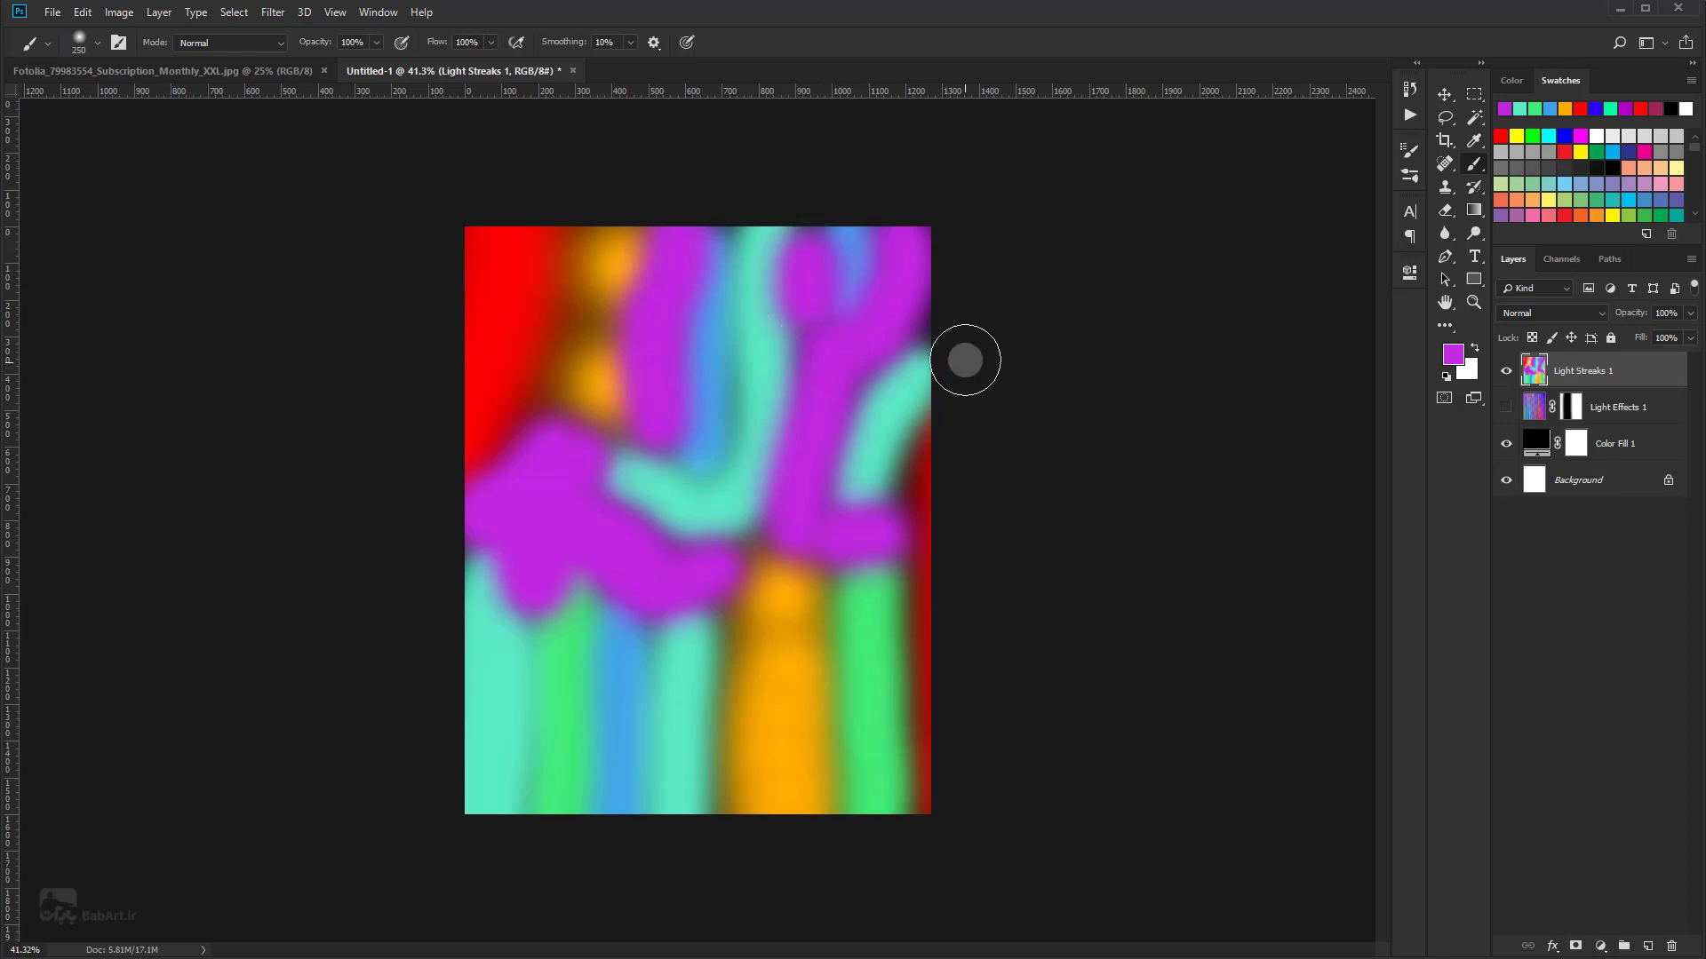
drag(909, 488, 906, 454)
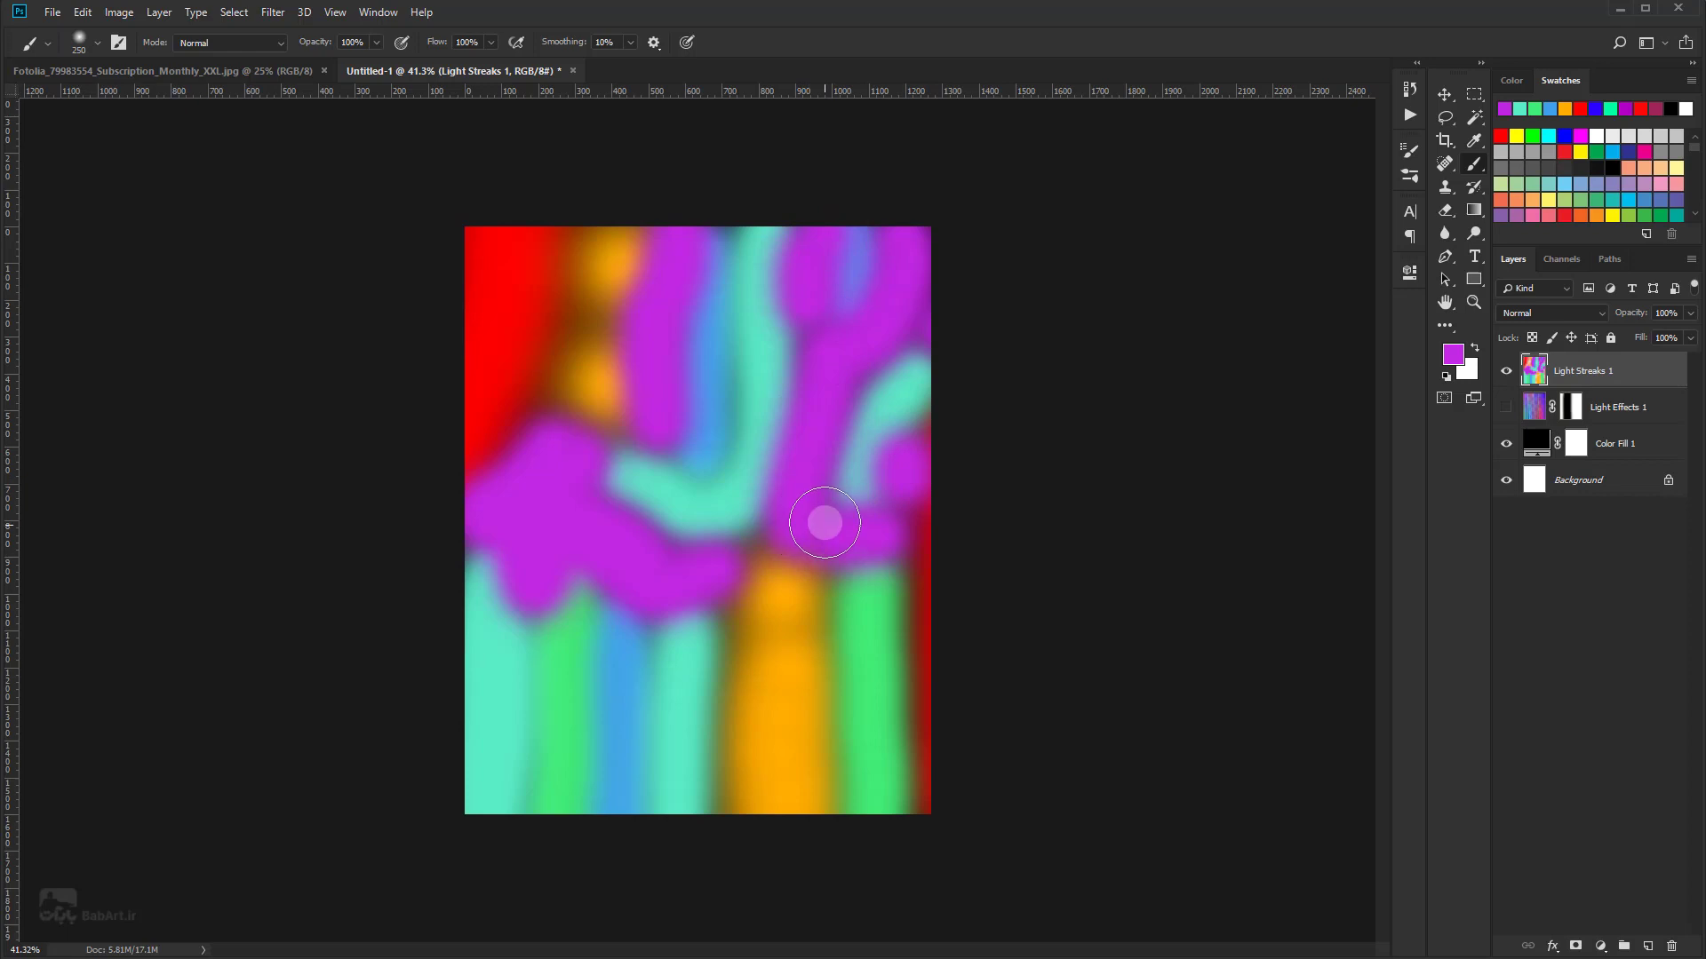
Step: In Liquify, twirl clockwise at size 500 around the orange, green, red, top and edge areas
click(279, 20)
click(295, 153)
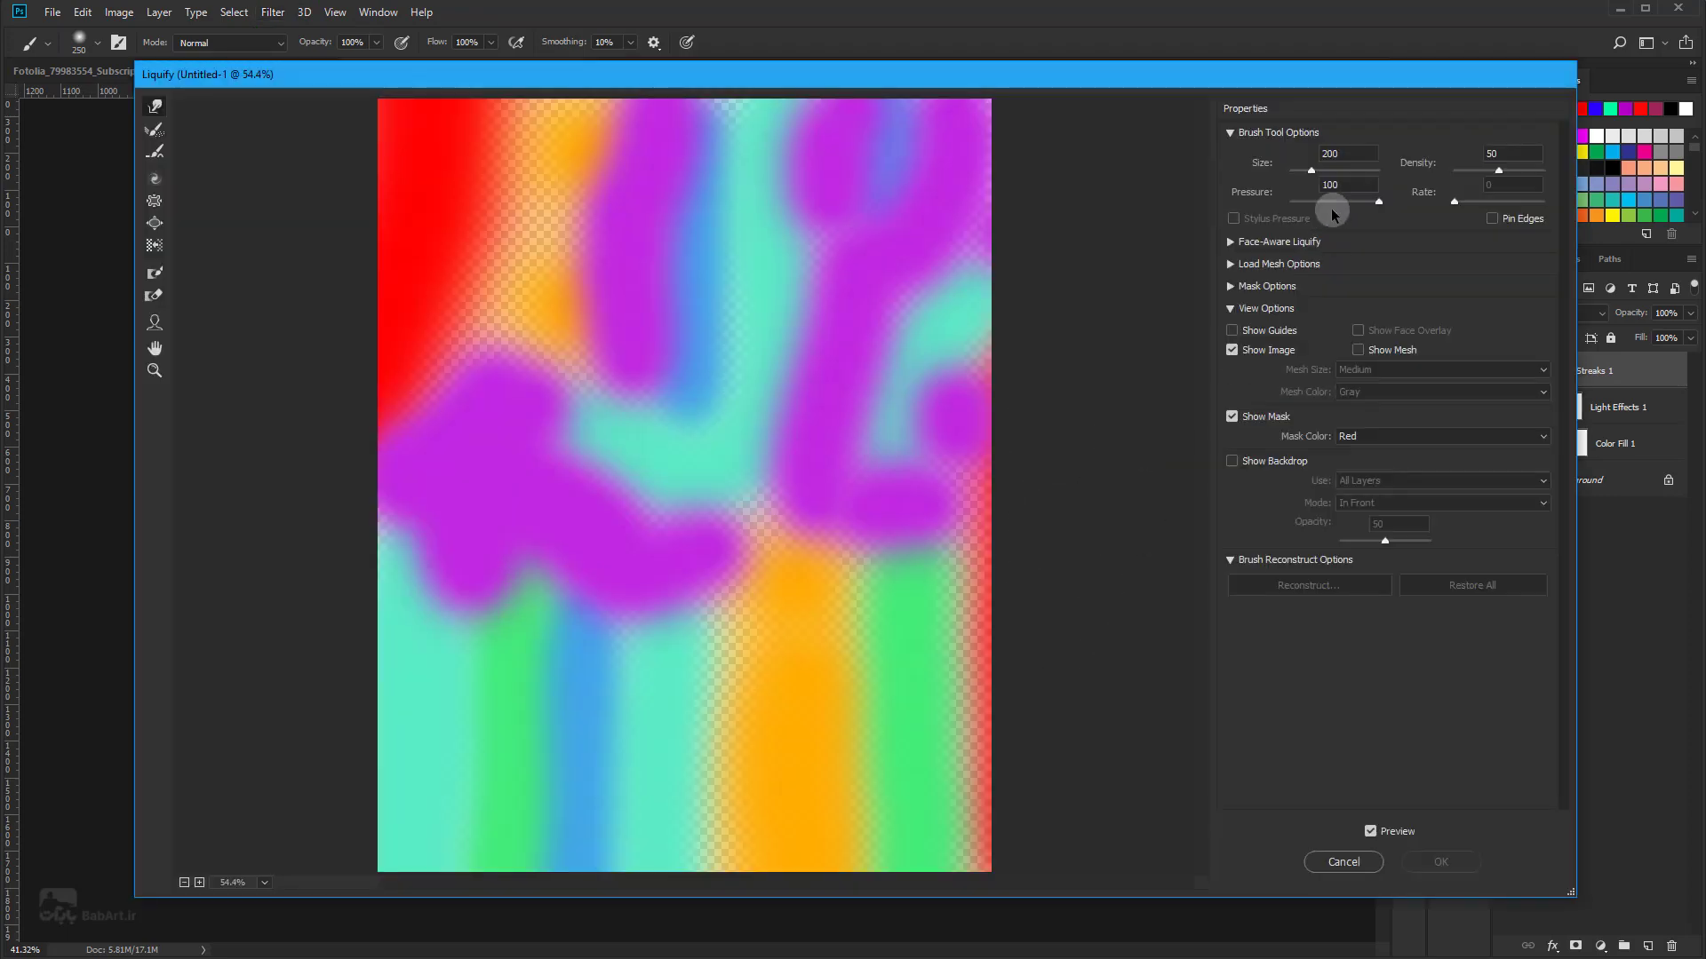
click(153, 181)
mouse_move(532, 302)
mouse_down()
mouse_move(500, 395)
mouse_move(517, 828)
mouse_move(667, 724)
mouse_move(755, 762)
mouse_move(819, 649)
mouse_move(764, 443)
mouse_move(781, 419)
mouse_move(781, 248)
mouse_move(866, 447)
mouse_move(818, 610)
mouse_move(826, 804)
mouse_move(849, 715)
mouse_move(840, 627)
mouse_move(613, 715)
mouse_move(665, 785)
mouse_move(462, 799)
mouse_move(318, 890)
mouse_move(462, 731)
mouse_move(463, 803)
mouse_move(517, 610)
mouse_move(472, 678)
mouse_move(521, 489)
mouse_move(514, 221)
mouse_move(450, 278)
mouse_move(552, 221)
mouse_move(551, 381)
mouse_move(761, 209)
mouse_move(716, 449)
mouse_move(933, 246)
mouse_move(844, 678)
mouse_up()
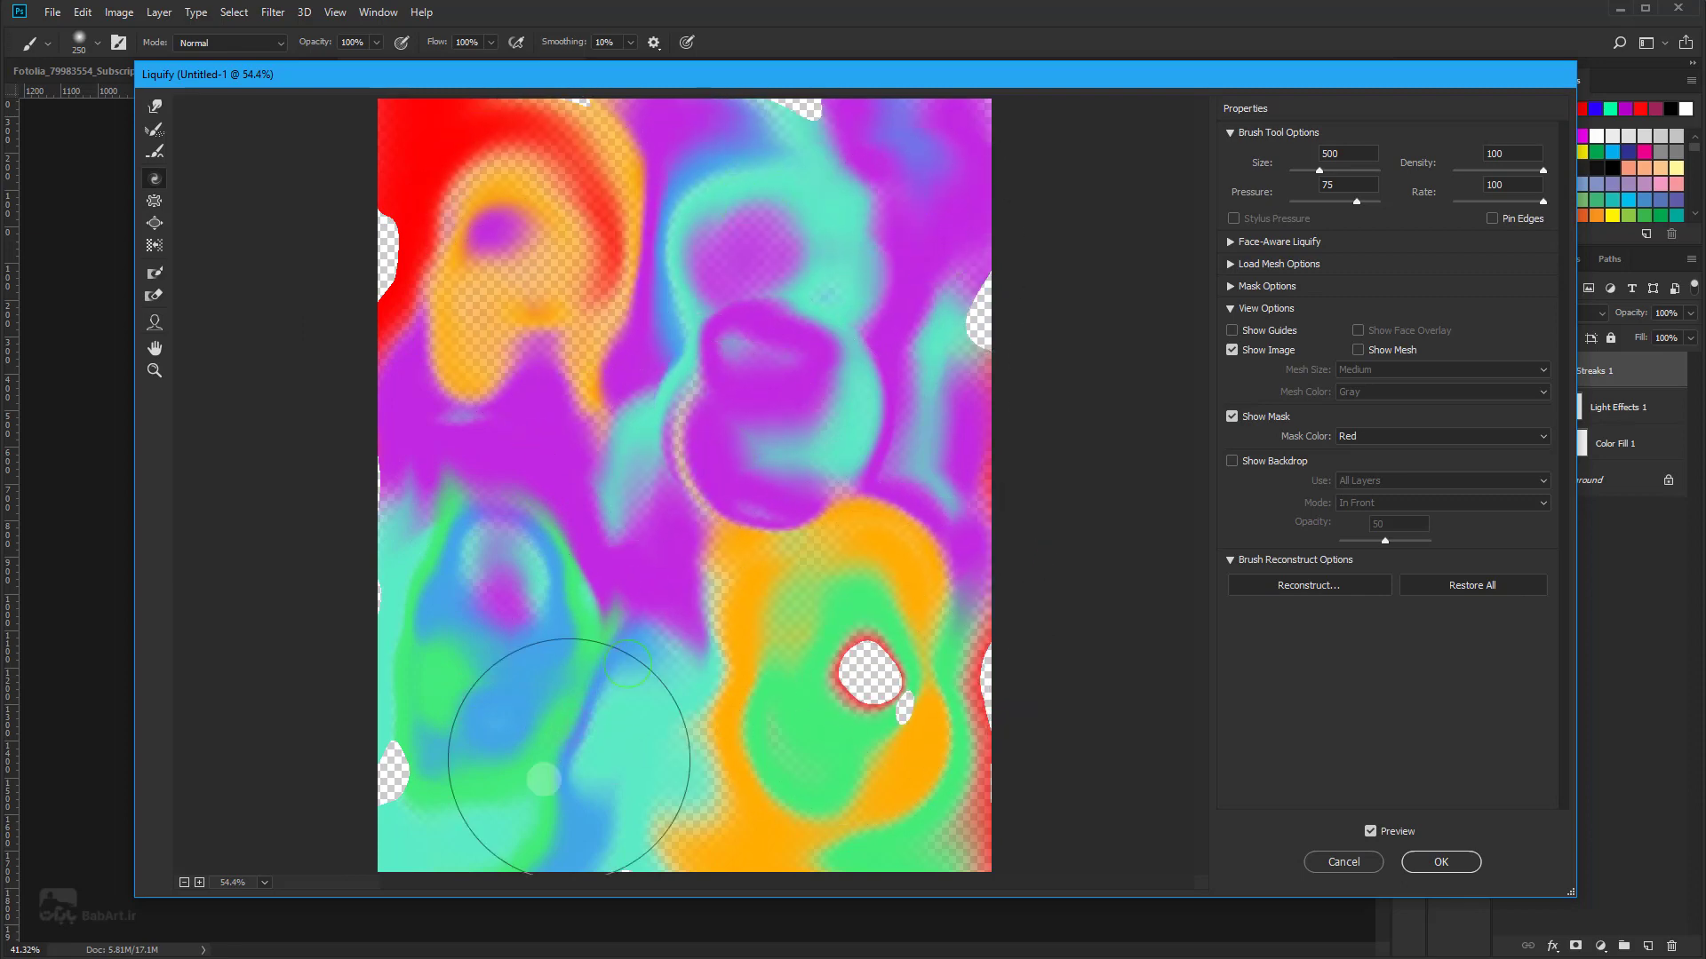
mouse_move(402, 771)
mouse_down()
mouse_move(533, 628)
mouse_move(525, 754)
mouse_move(484, 781)
mouse_move(624, 428)
mouse_move(533, 438)
mouse_move(515, 369)
mouse_move(456, 571)
mouse_move(487, 693)
mouse_move(498, 571)
mouse_move(476, 685)
mouse_move(495, 476)
mouse_move(495, 647)
mouse_move(476, 572)
mouse_move(499, 569)
mouse_move(476, 609)
mouse_move(571, 647)
mouse_move(724, 648)
mouse_move(748, 872)
mouse_move(781, 533)
mouse_move(829, 648)
mouse_move(819, 228)
mouse_move(813, 254)
mouse_move(782, 178)
mouse_move(709, 187)
mouse_move(701, 427)
mouse_move(613, 515)
mouse_up()
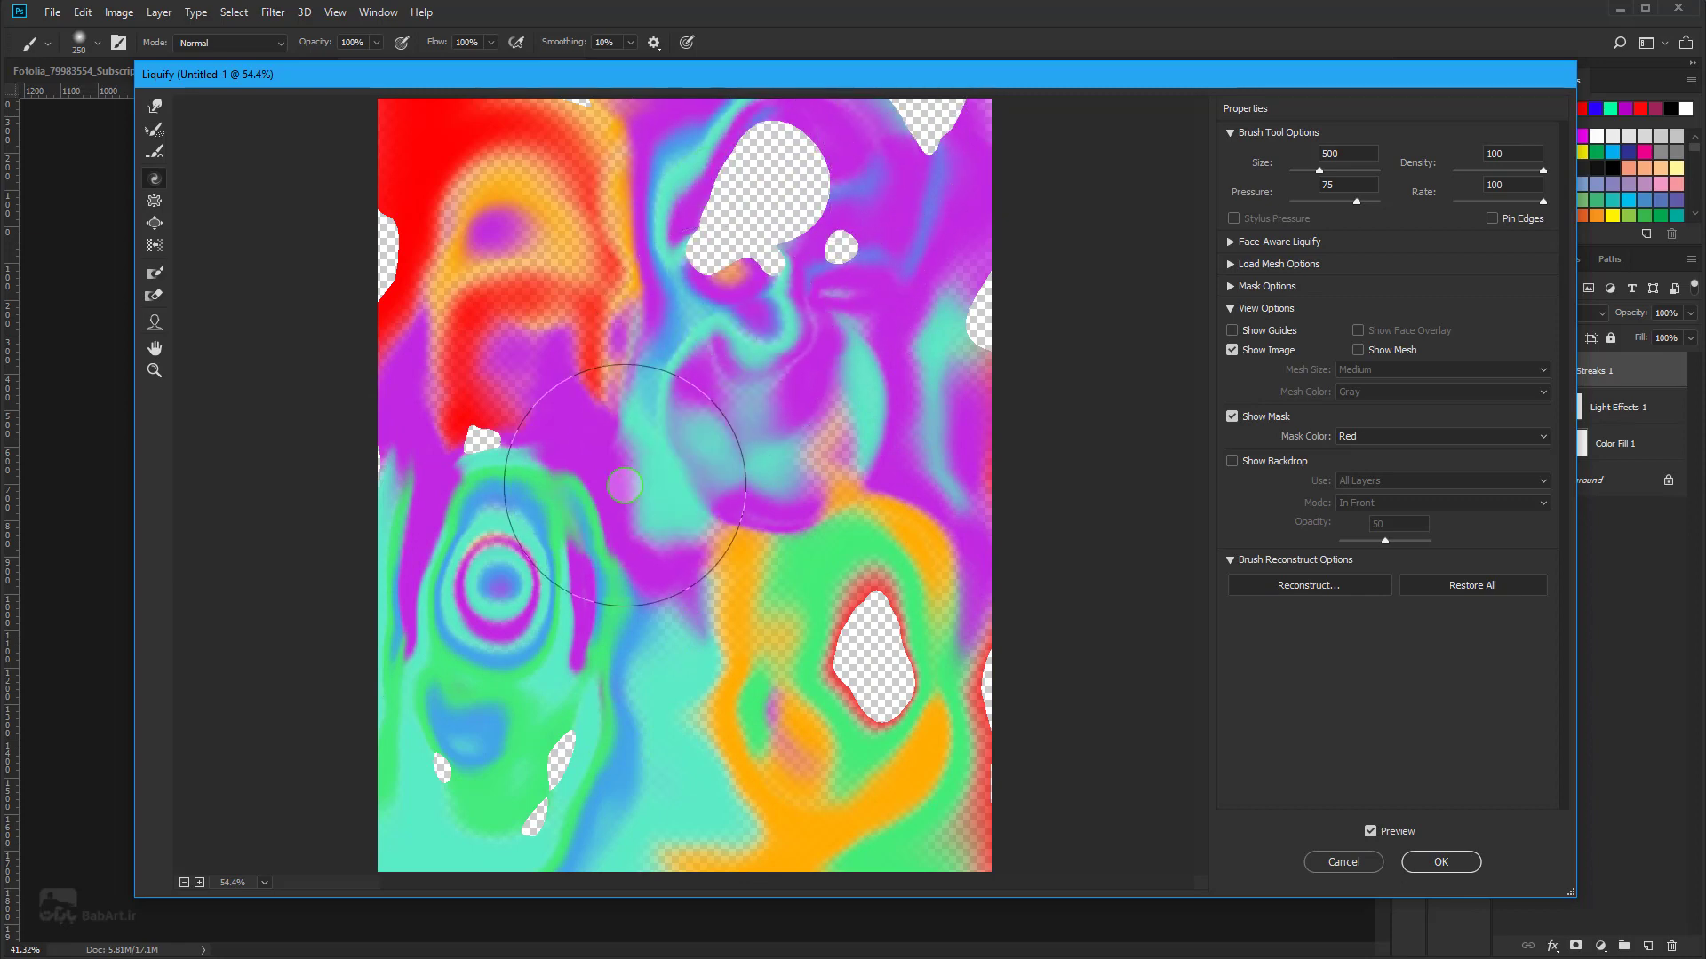
click(441, 250)
mouse_move(827, 675)
mouse_down()
mouse_move(811, 704)
mouse_move(862, 716)
mouse_move(861, 755)
mouse_move(679, 791)
mouse_move(993, 696)
mouse_move(1001, 748)
mouse_up()
drag(1008, 267, 1008, 335)
mouse_move(773, 196)
mouse_down()
mouse_move(790, 247)
mouse_move(799, 233)
mouse_up()
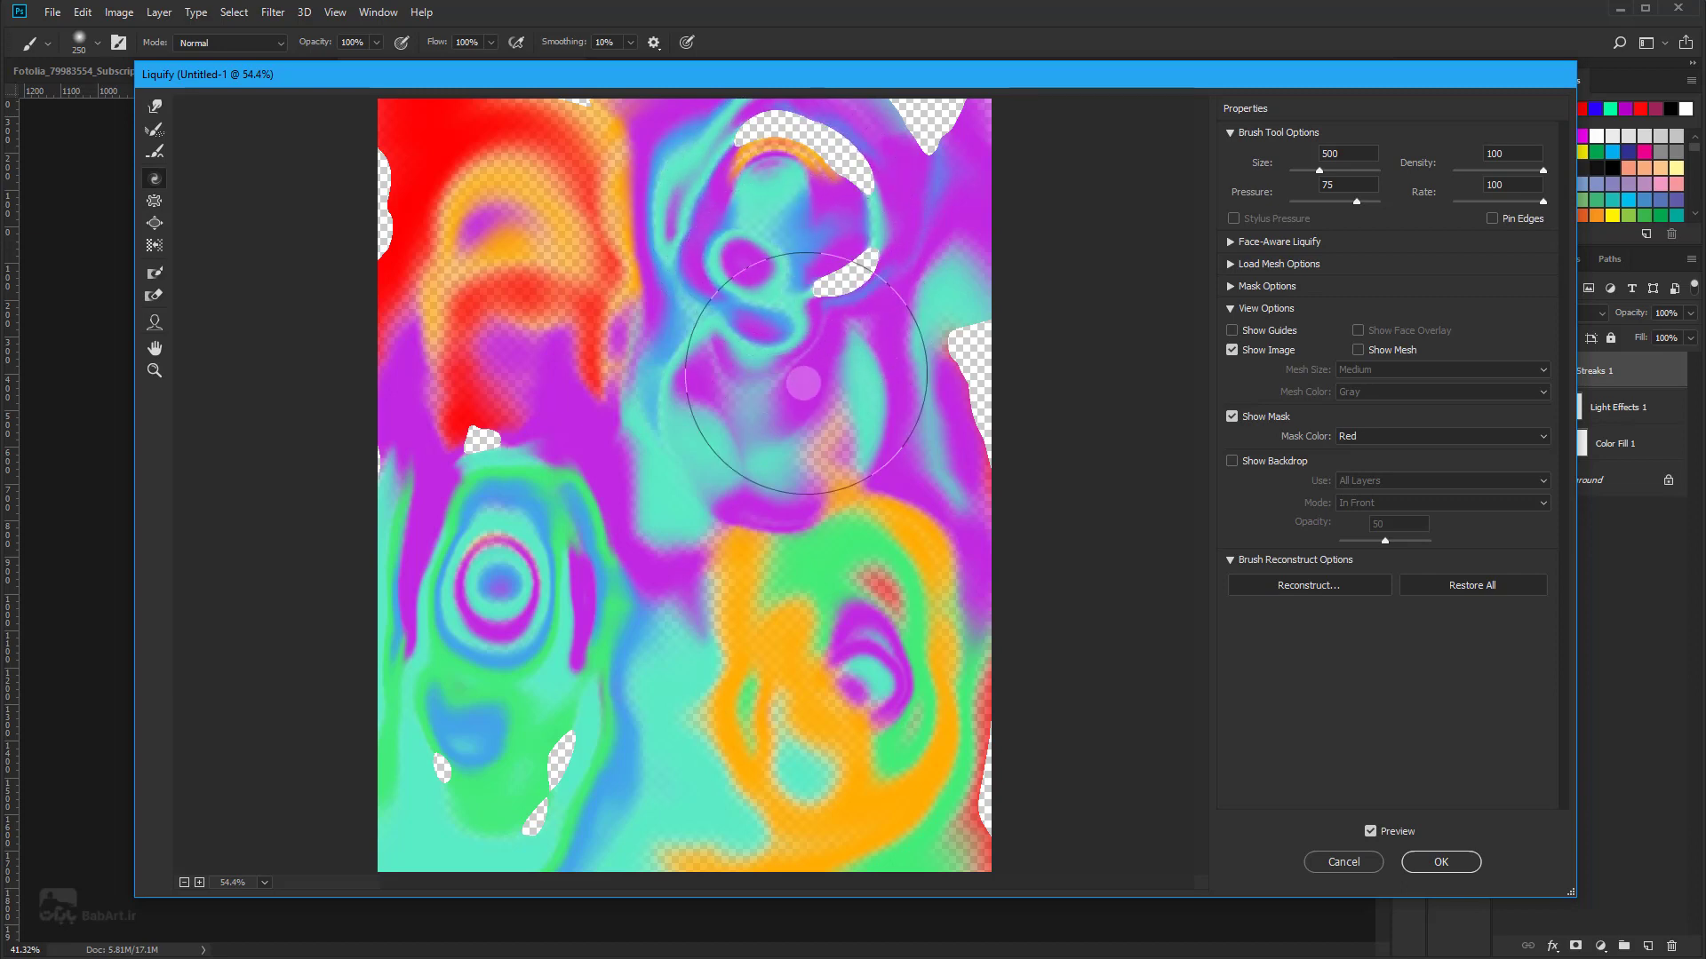
mouse_move(842, 517)
mouse_down()
mouse_move(724, 743)
mouse_move(723, 723)
mouse_move(667, 704)
mouse_move(637, 761)
mouse_move(495, 696)
mouse_move(503, 743)
mouse_move(552, 750)
mouse_up()
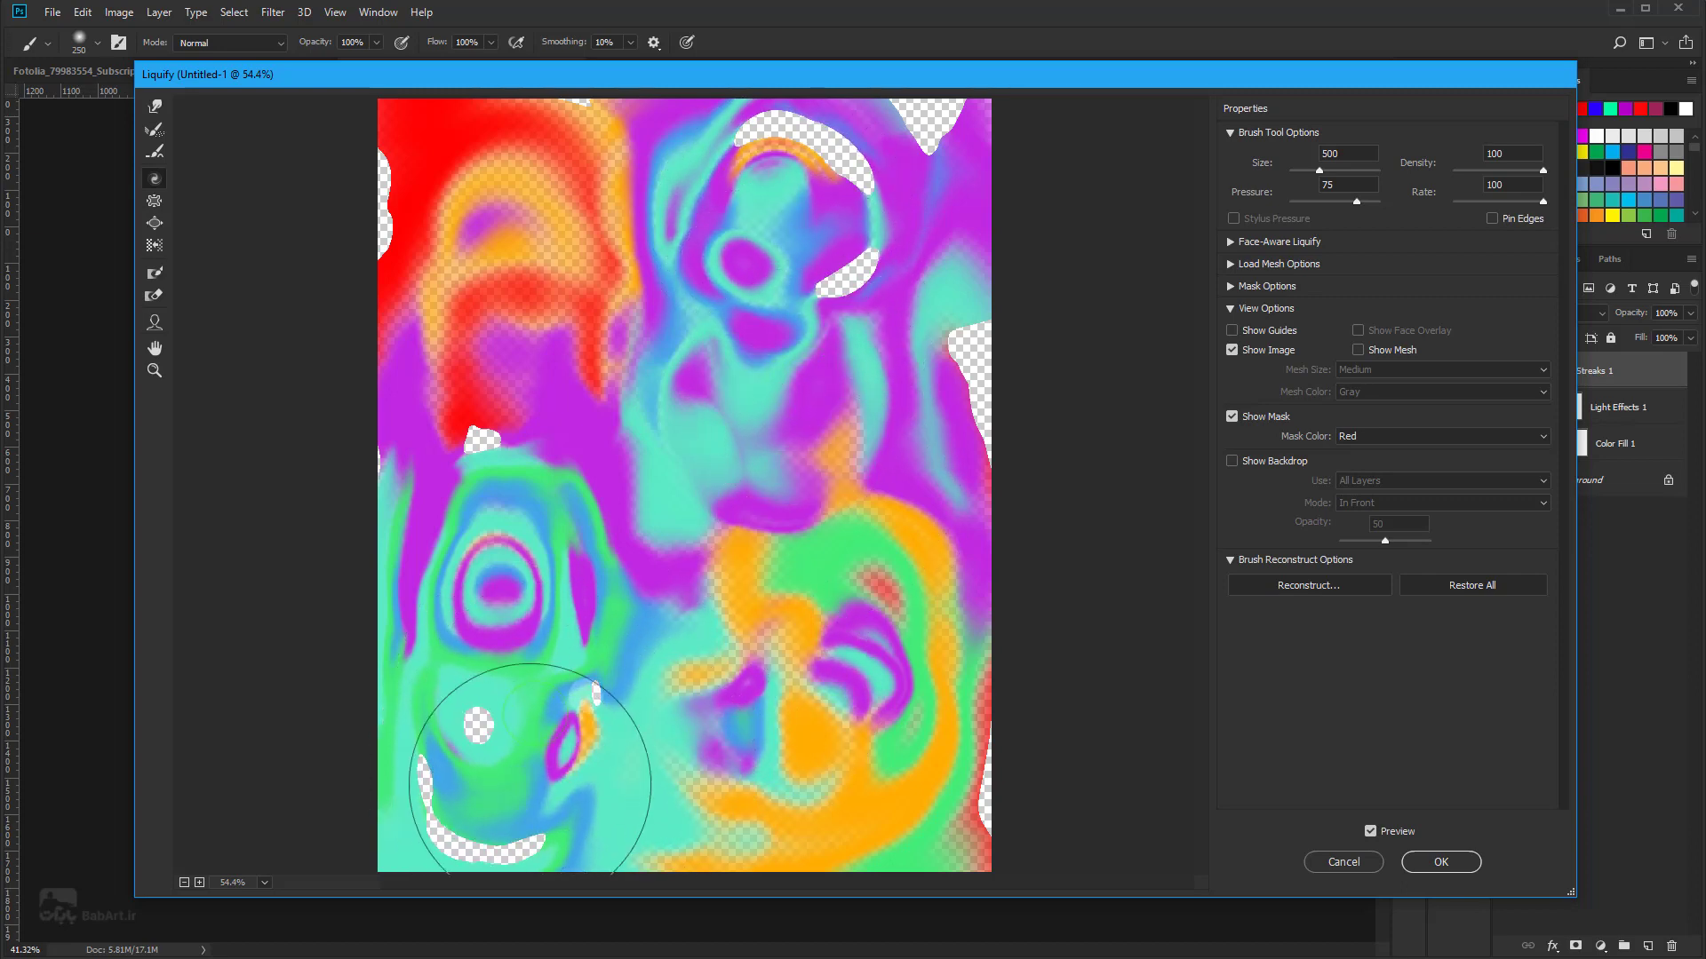
Step: Forward-warp colour over the transparent patches on the right, left and bottom, then apply Liquify
click(154, 108)
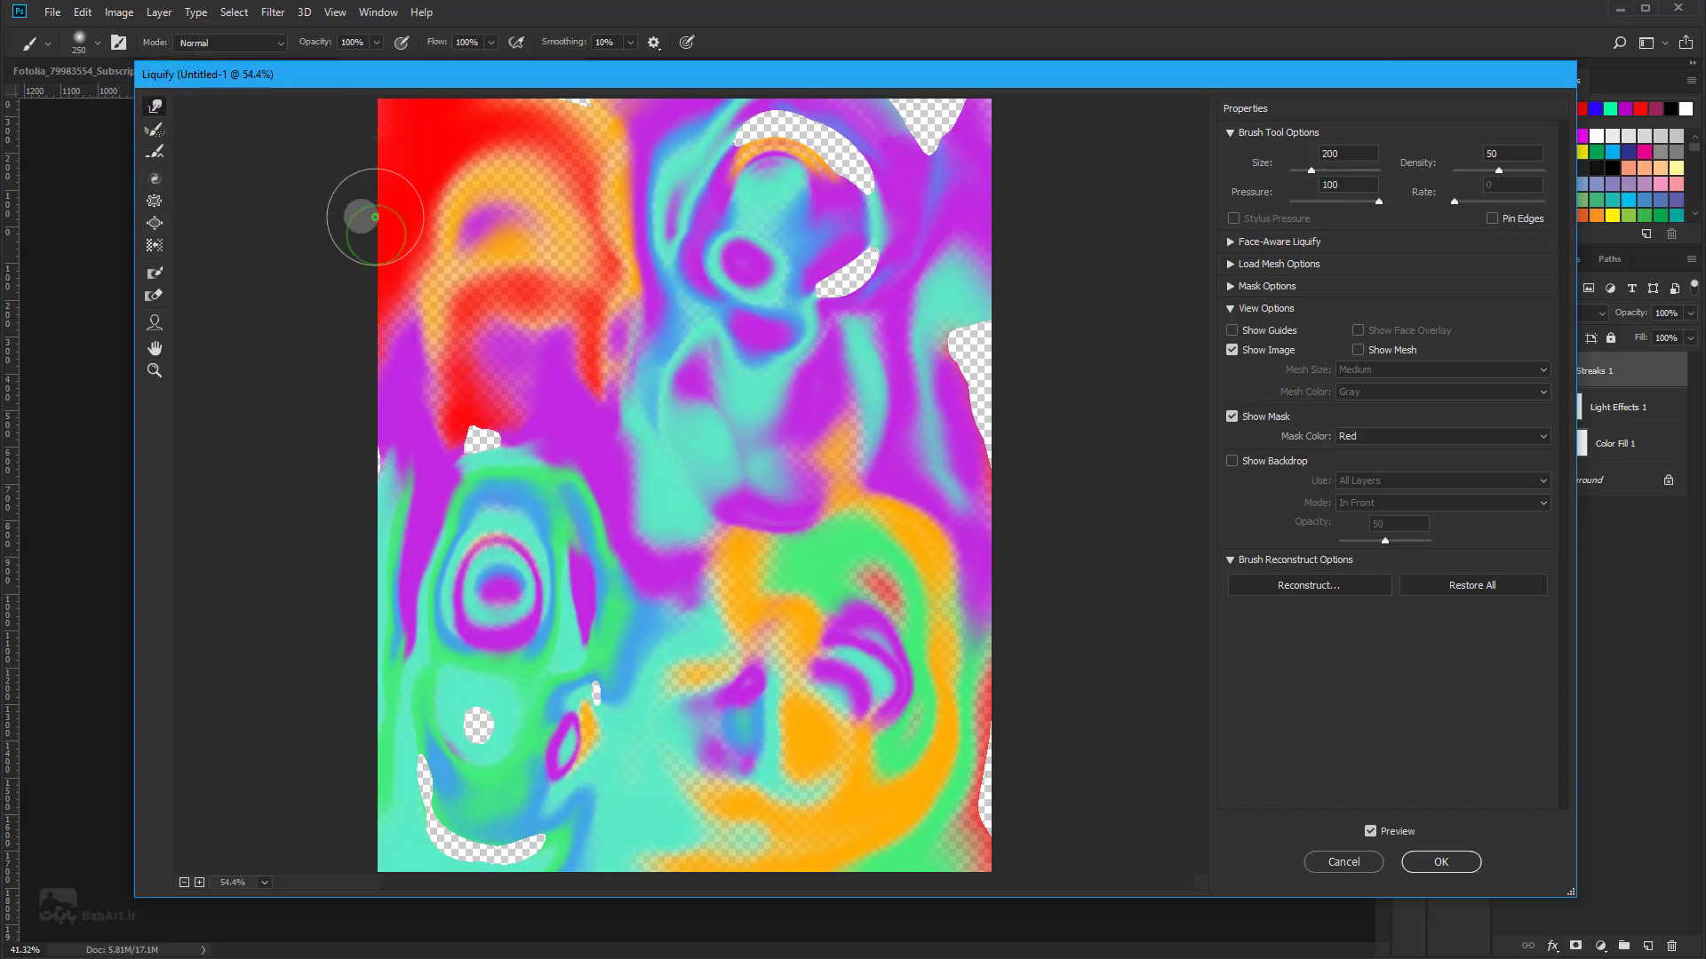
mouse_move(821, 302)
mouse_down()
mouse_move(857, 257)
mouse_move(826, 293)
mouse_move(844, 296)
mouse_move(813, 142)
mouse_move(826, 133)
mouse_move(853, 213)
mouse_move(839, 231)
mouse_move(780, 134)
mouse_move(728, 193)
mouse_move(896, 155)
mouse_up()
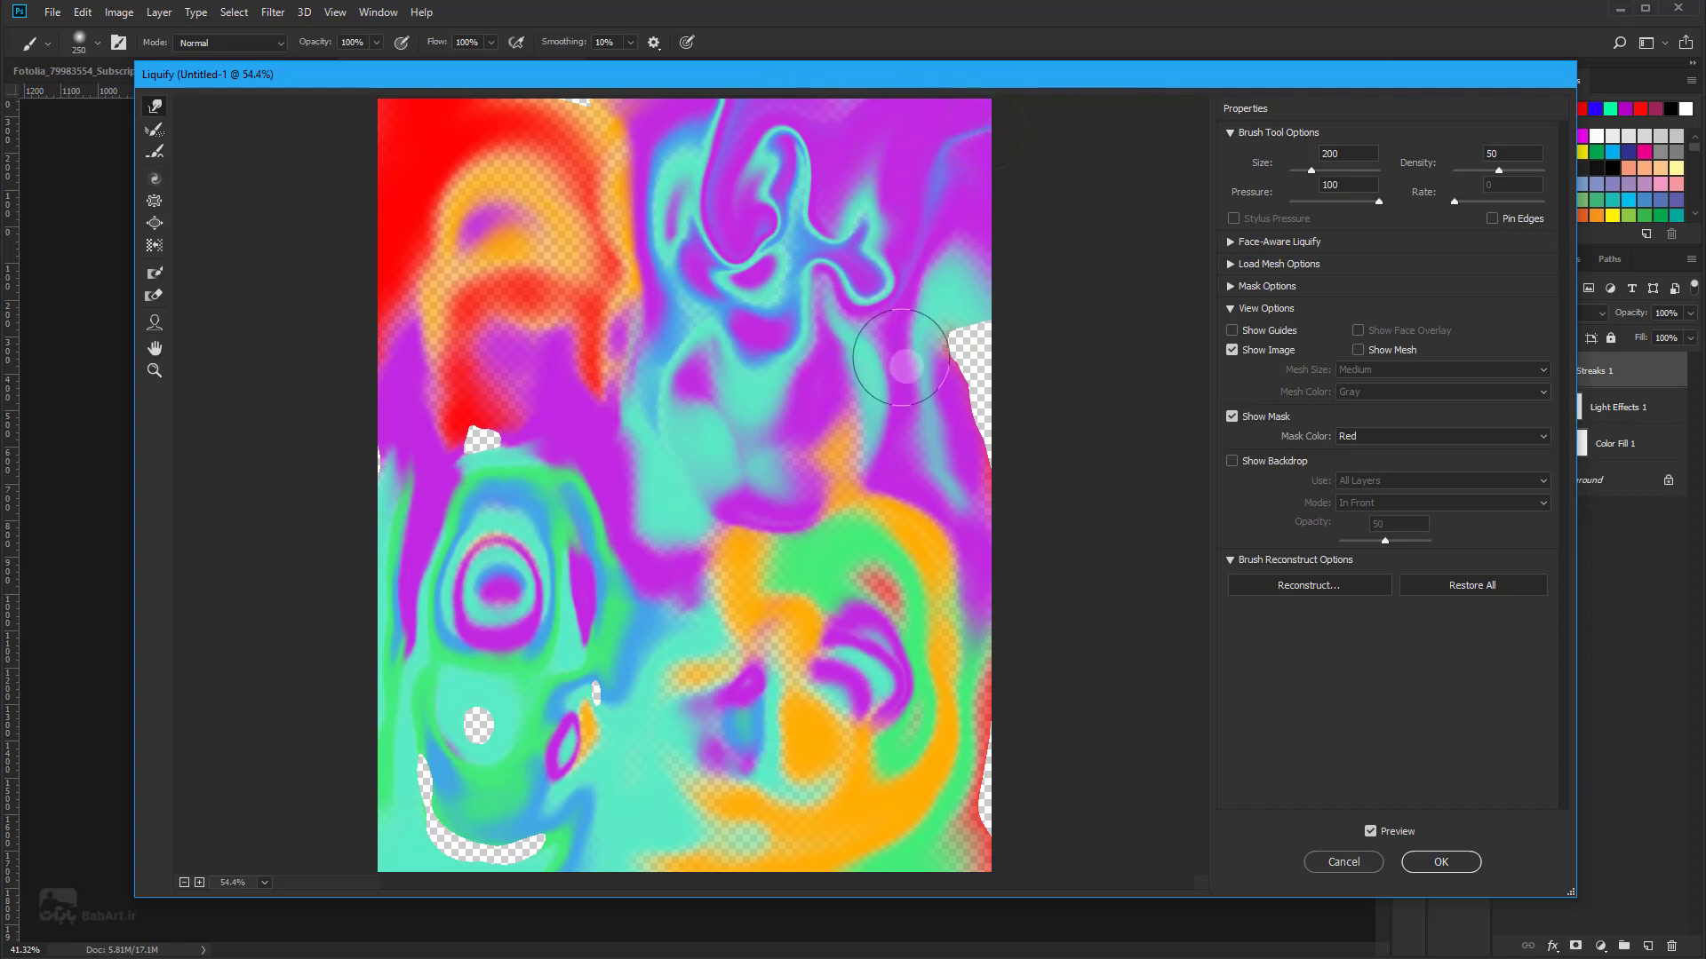
drag(901, 358, 986, 343)
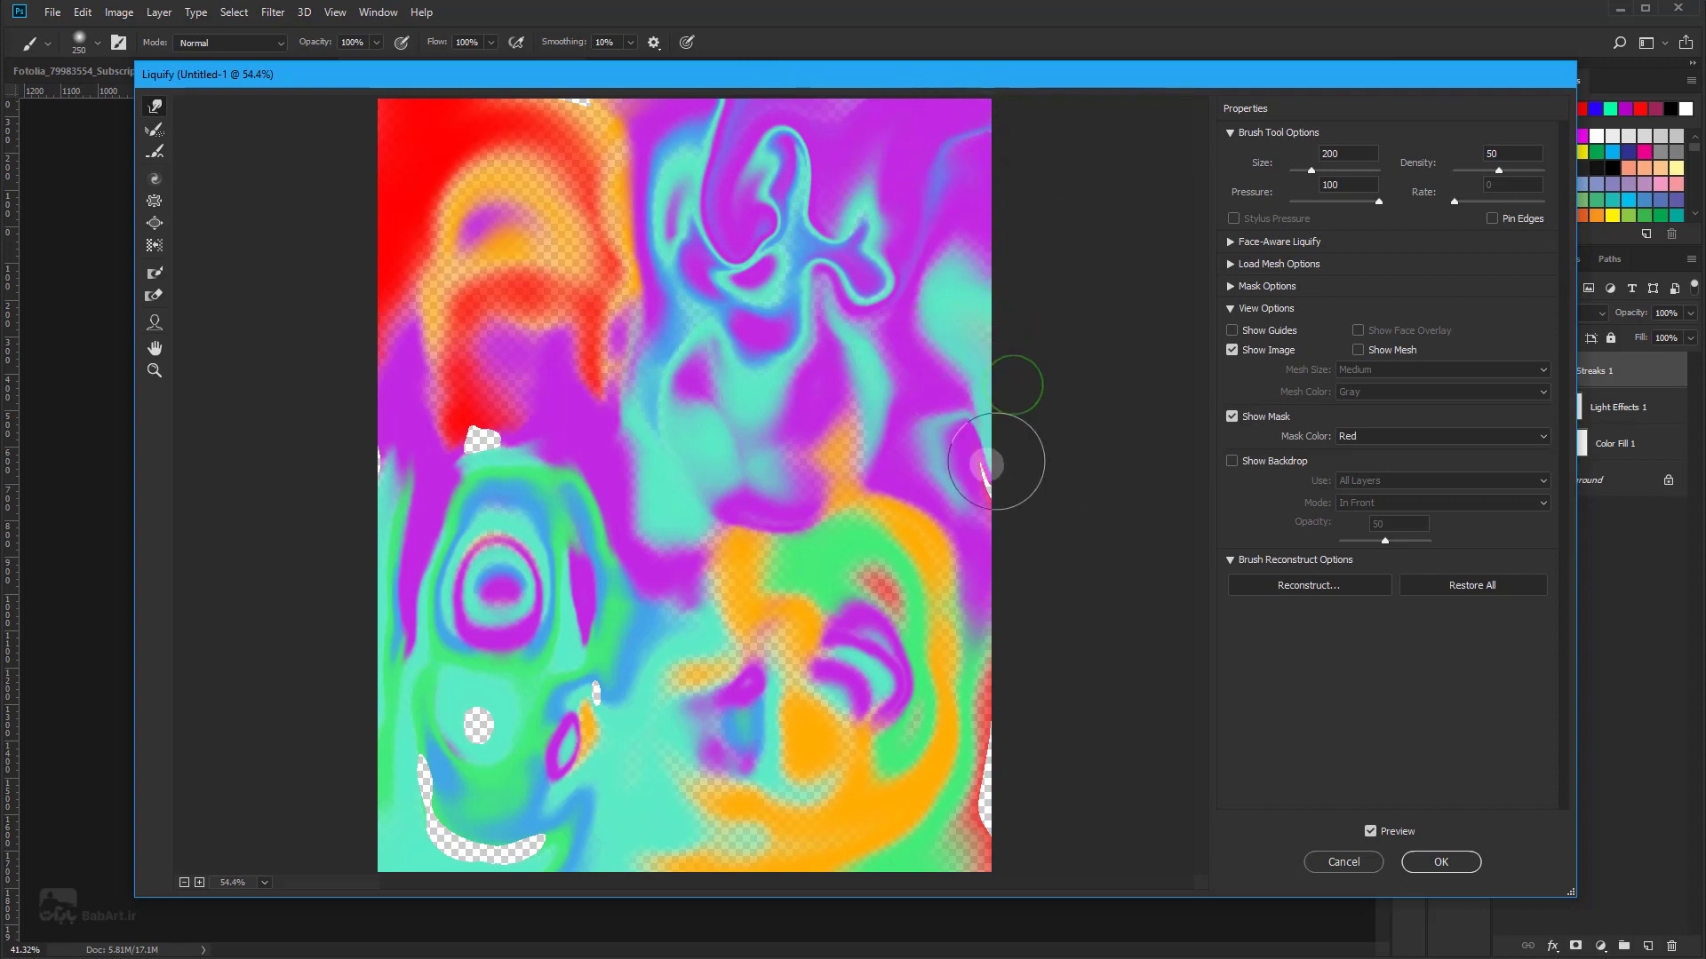
mouse_move(993, 463)
mouse_down()
mouse_move(996, 866)
mouse_move(1008, 724)
mouse_up()
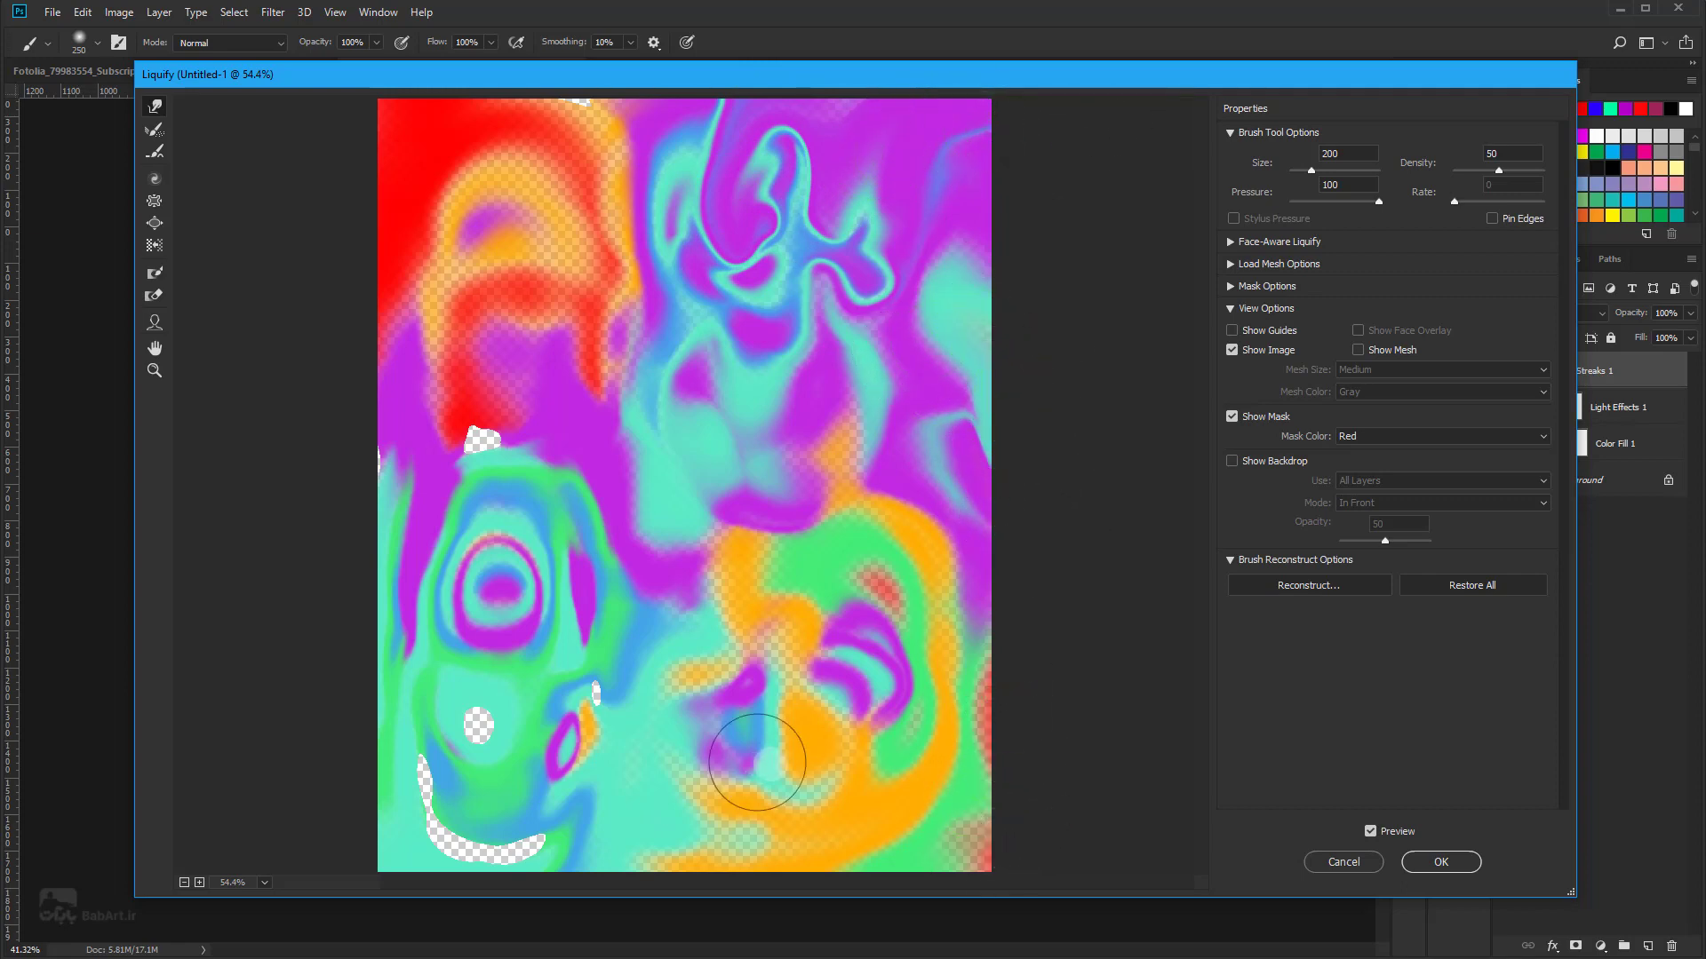
drag(620, 681, 462, 738)
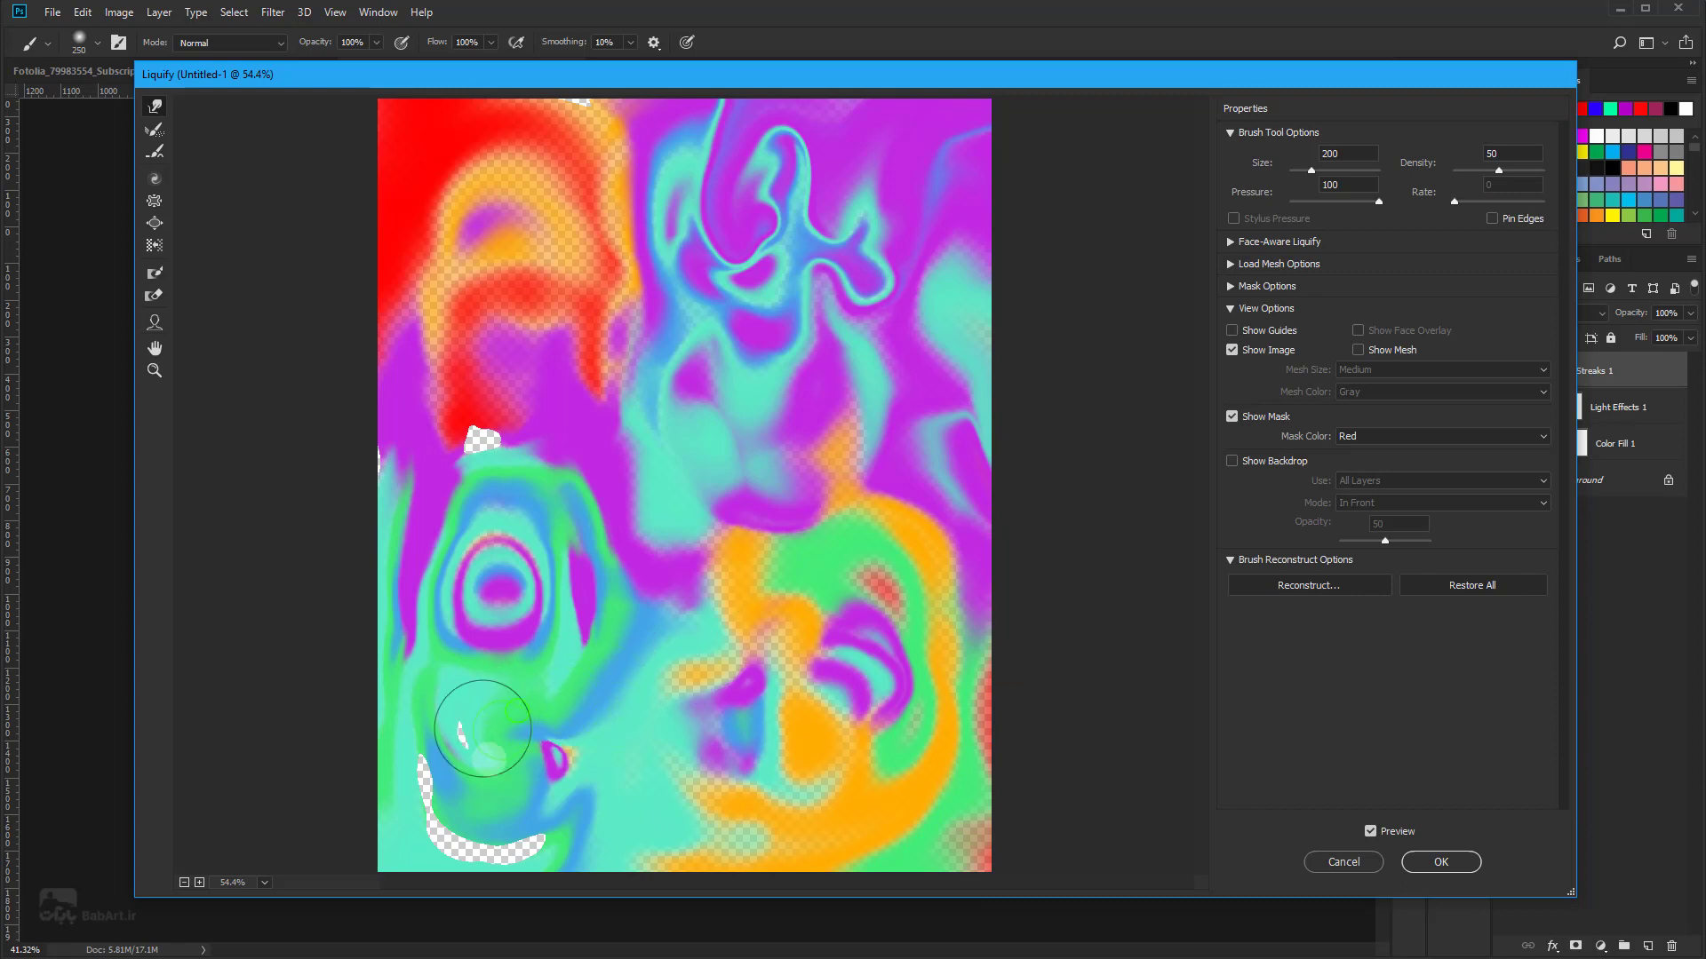
mouse_move(546, 382)
mouse_down()
mouse_move(531, 437)
mouse_move(483, 469)
mouse_up()
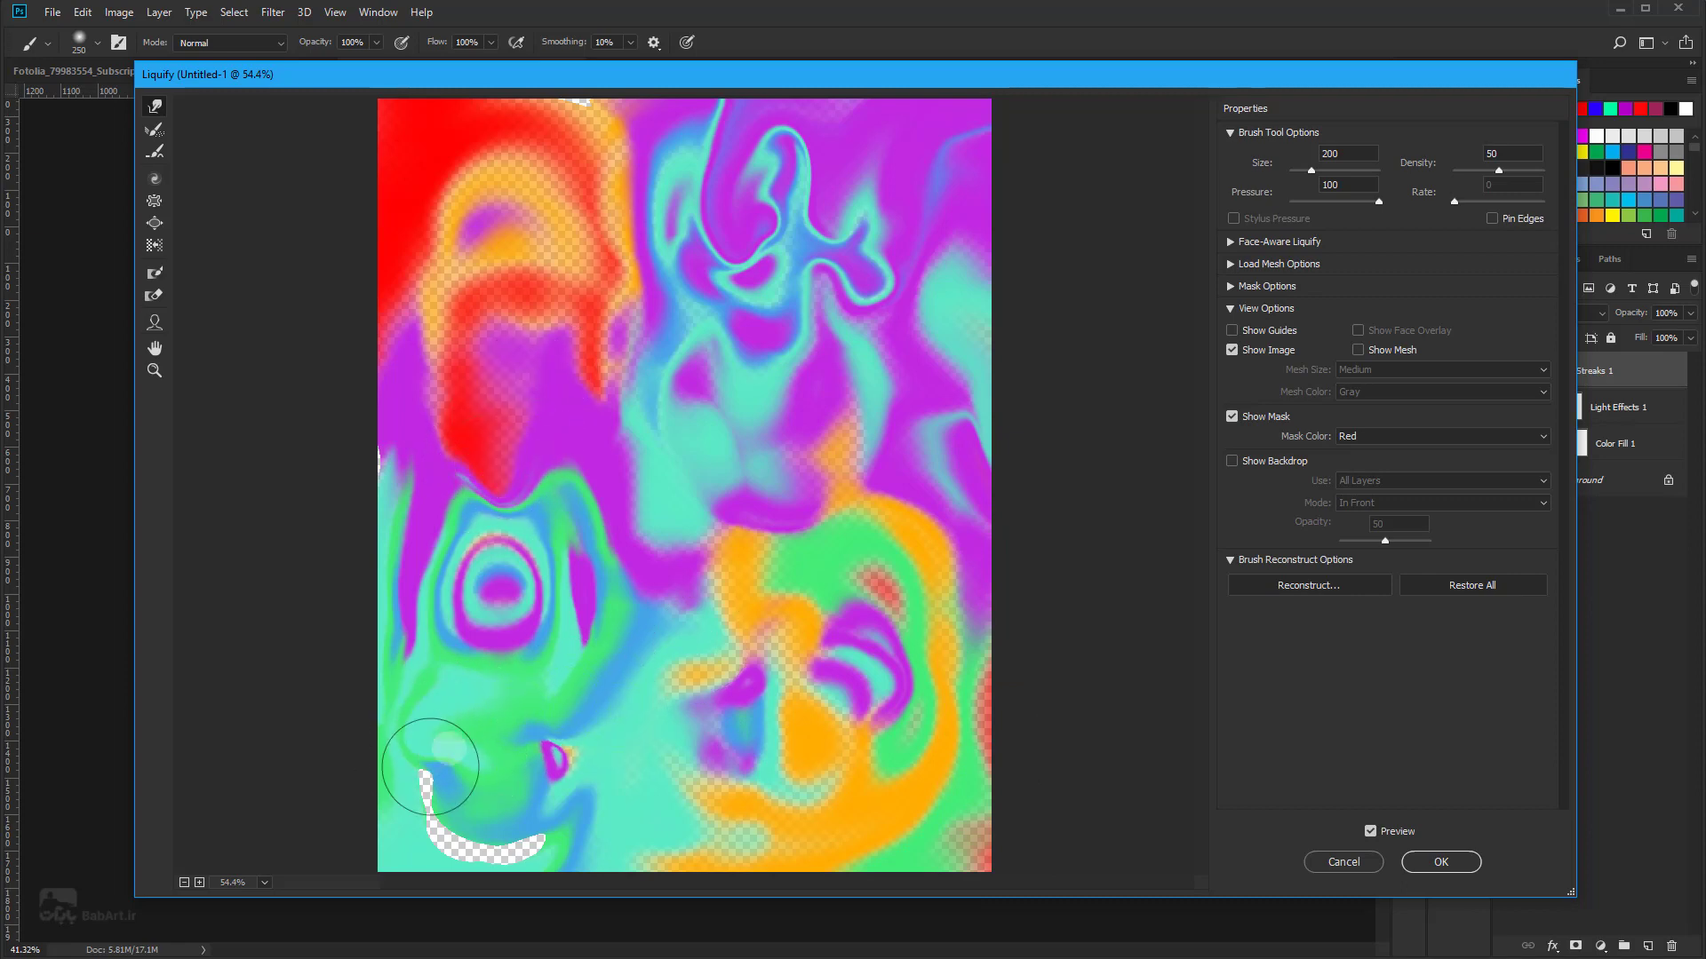
mouse_move(430, 765)
mouse_down()
mouse_move(483, 818)
mouse_move(457, 819)
mouse_up()
key(ctrl+minus)
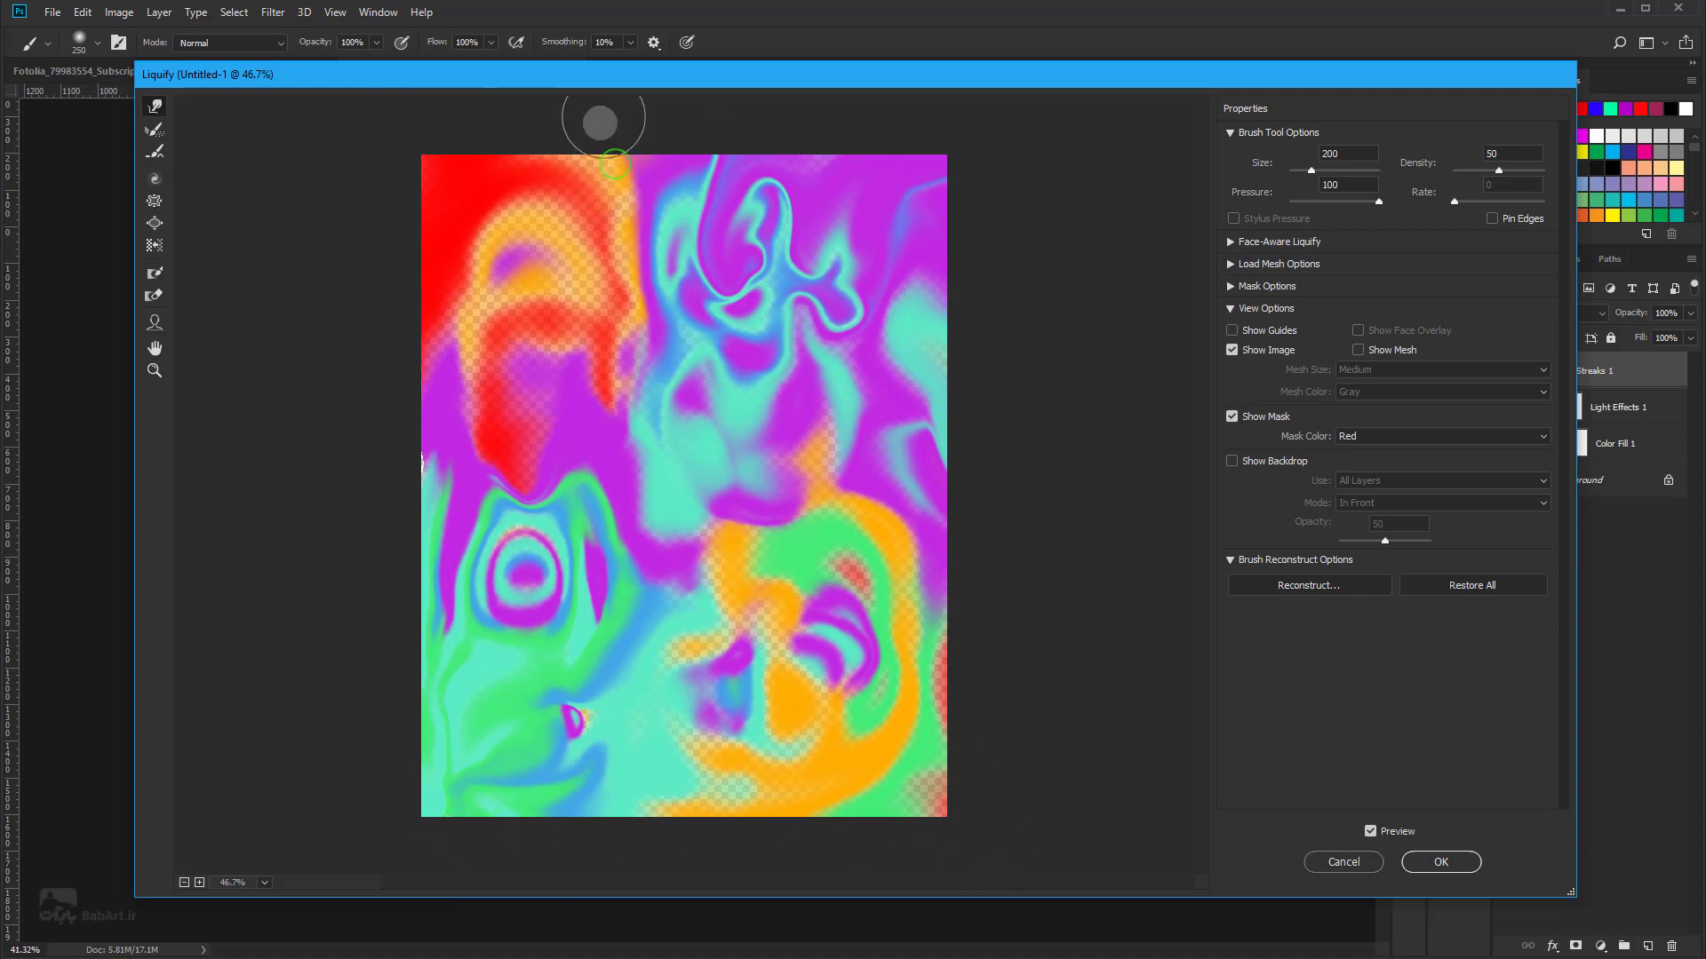
click(1432, 867)
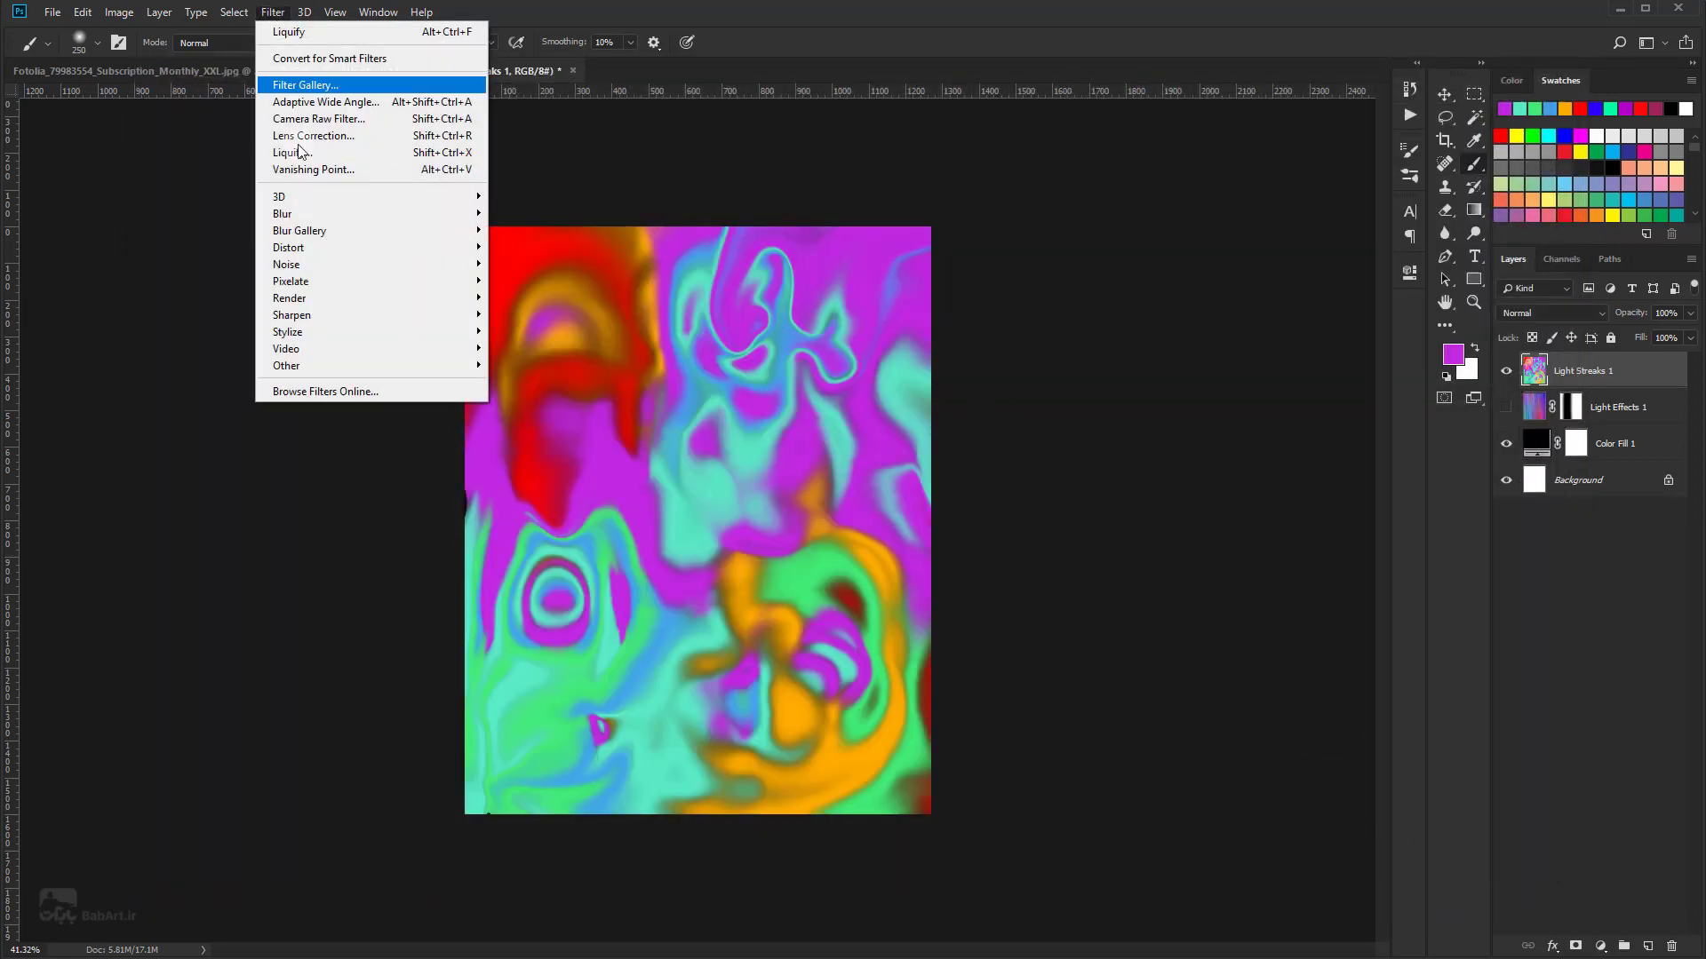
mouse_move(291, 281)
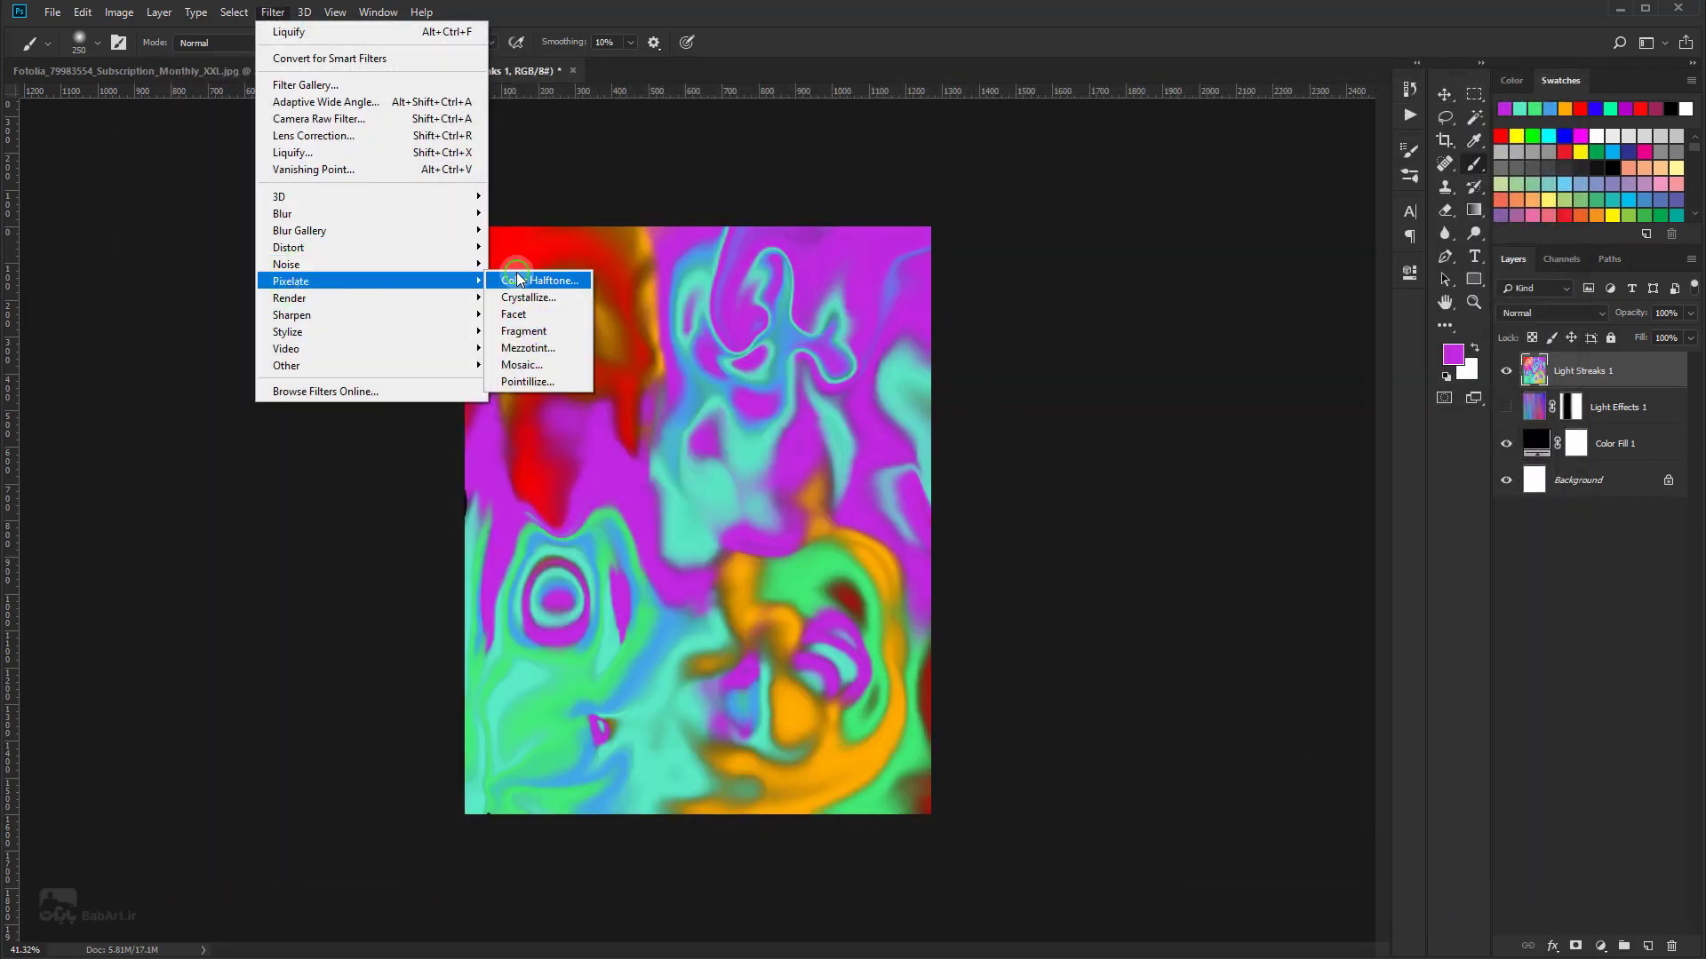
Step: Apply Color Halftone, then Motion Blur at angle 90° and 2000-pixel distance
click(516, 280)
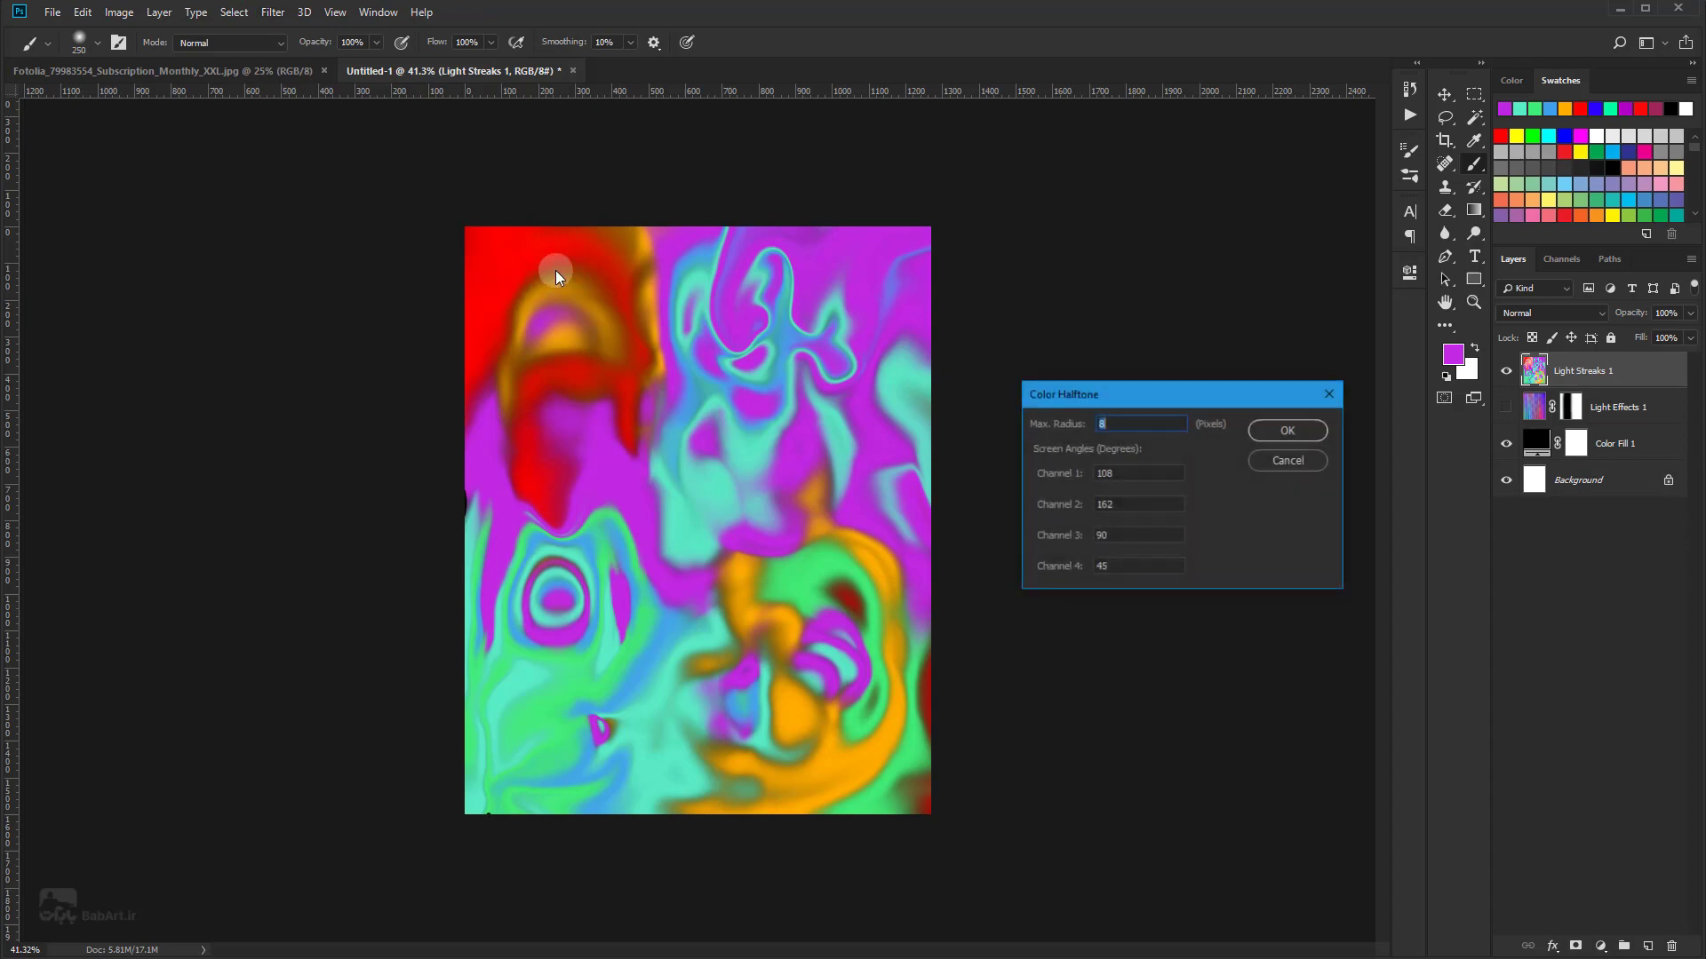
click(1288, 431)
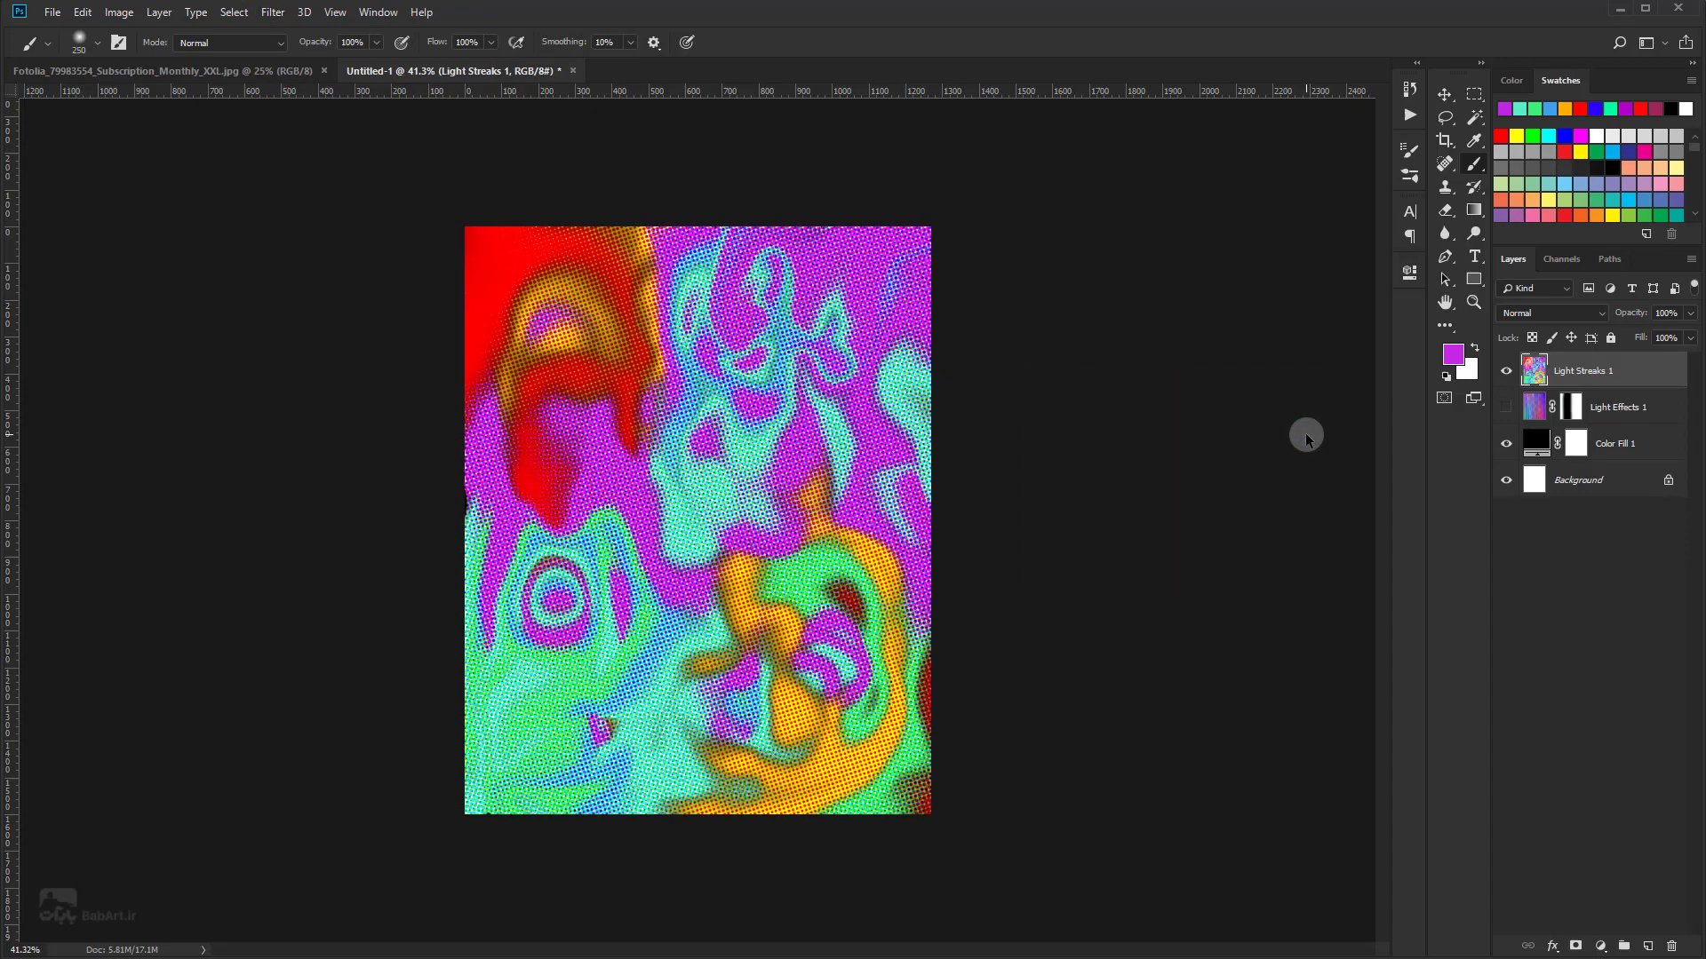
click(275, 13)
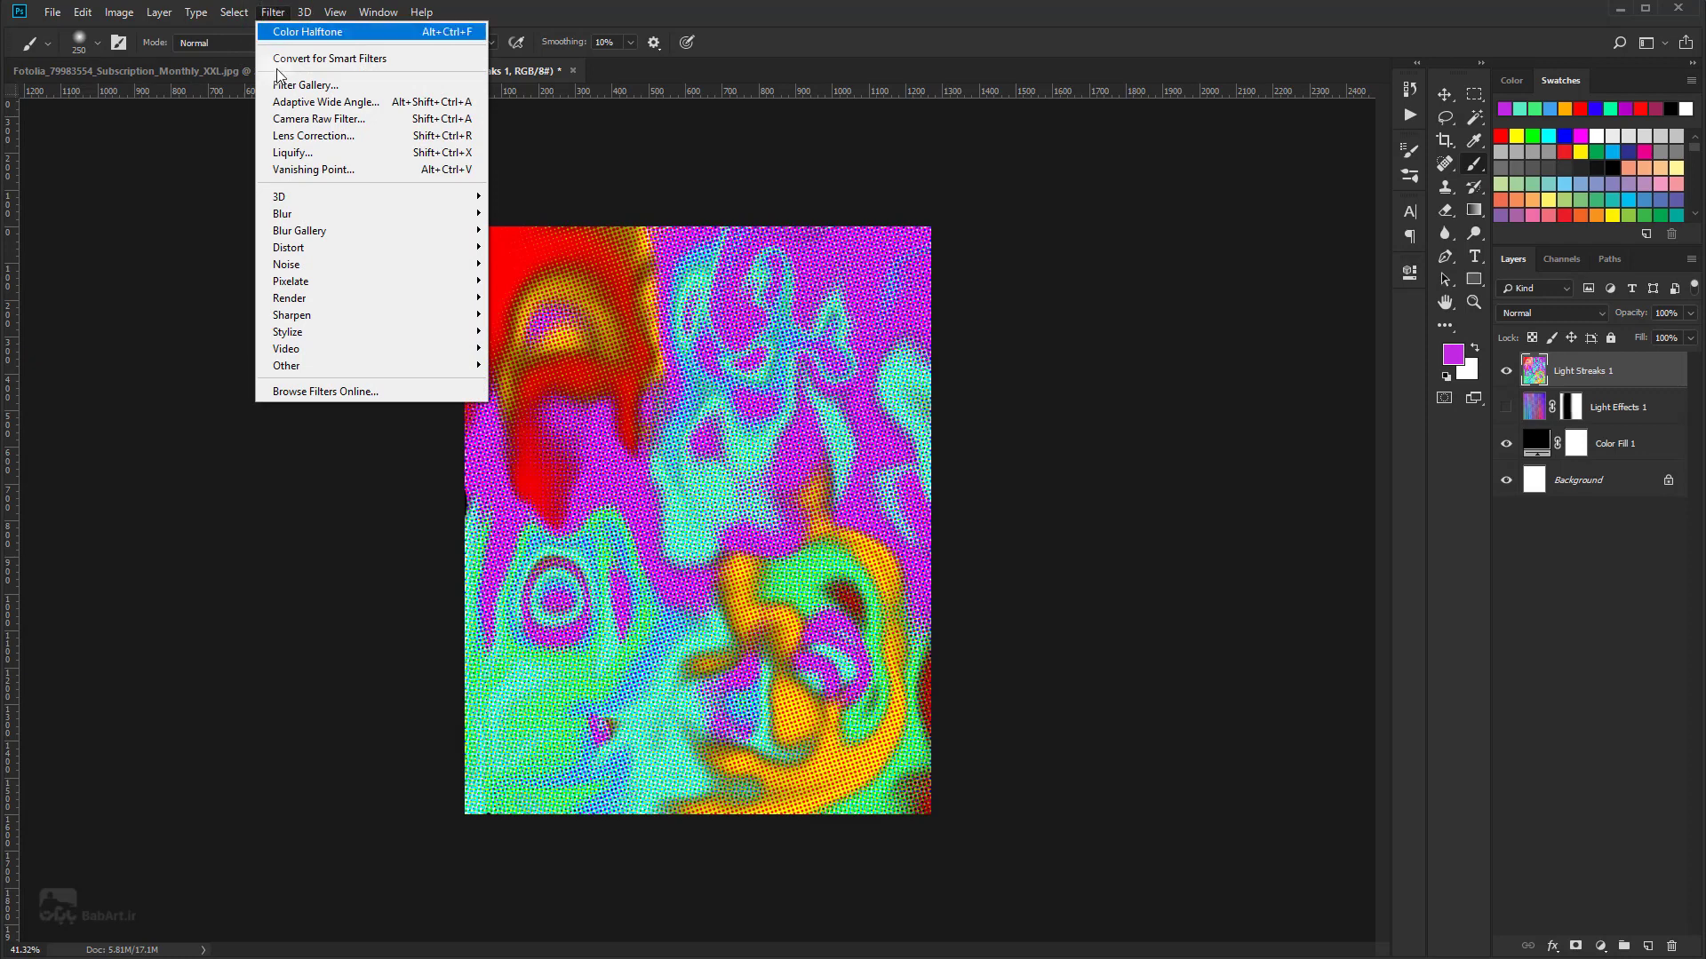
mouse_move(283, 213)
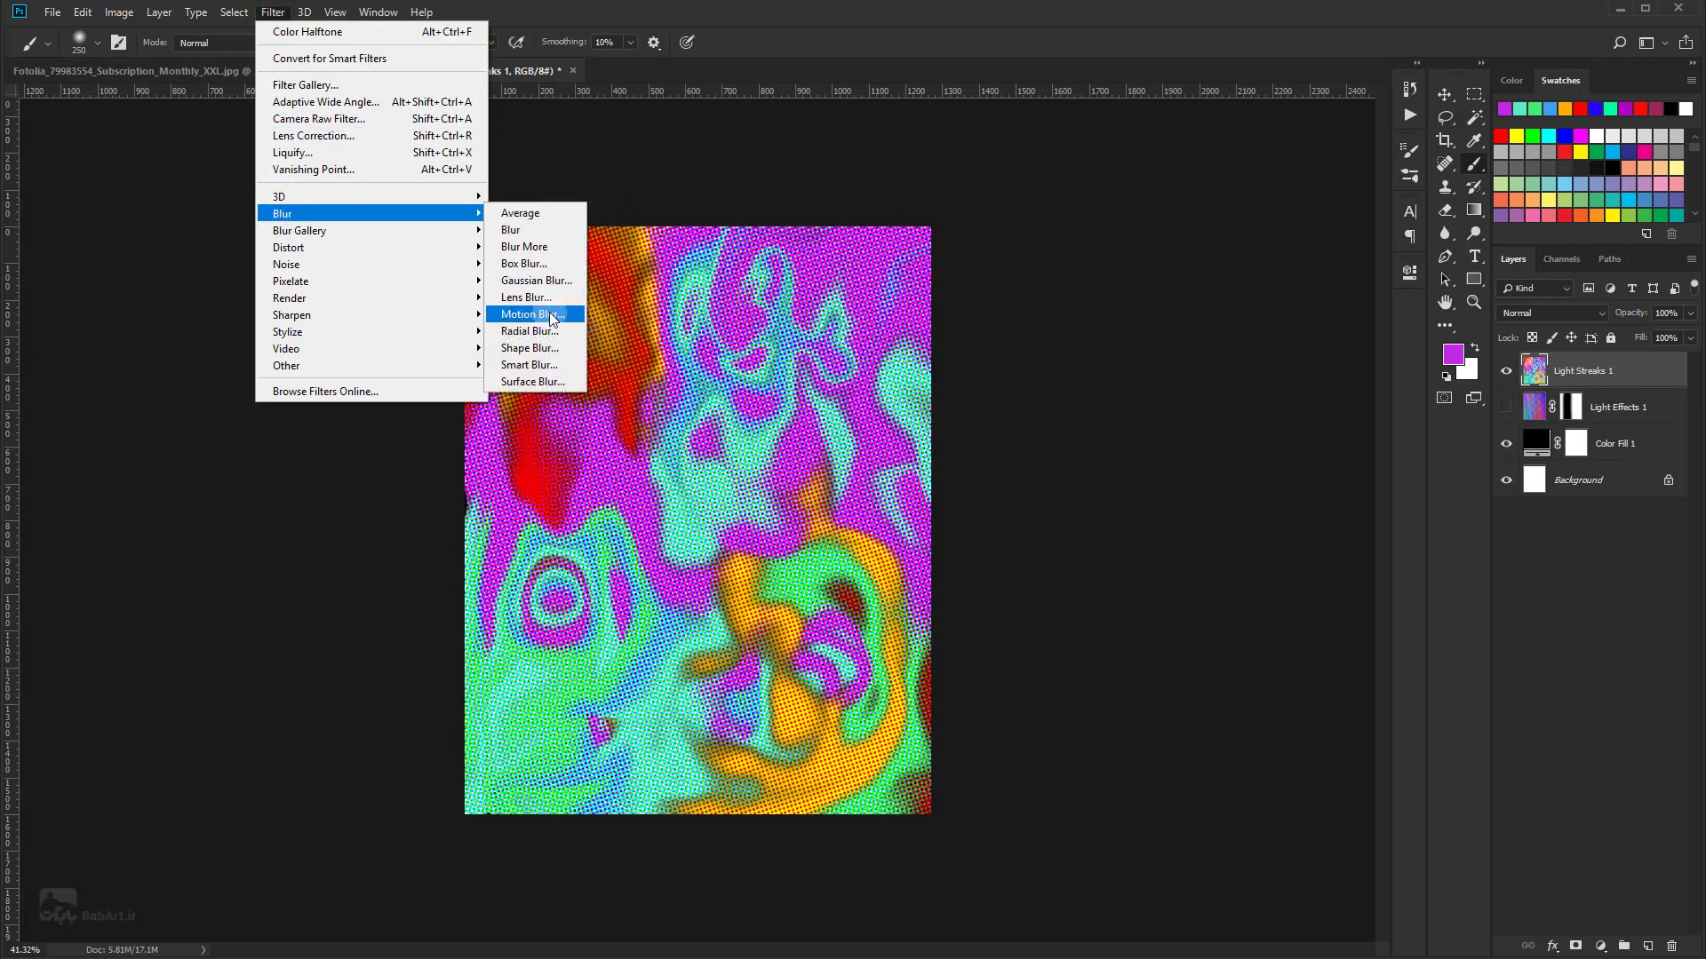
click(551, 318)
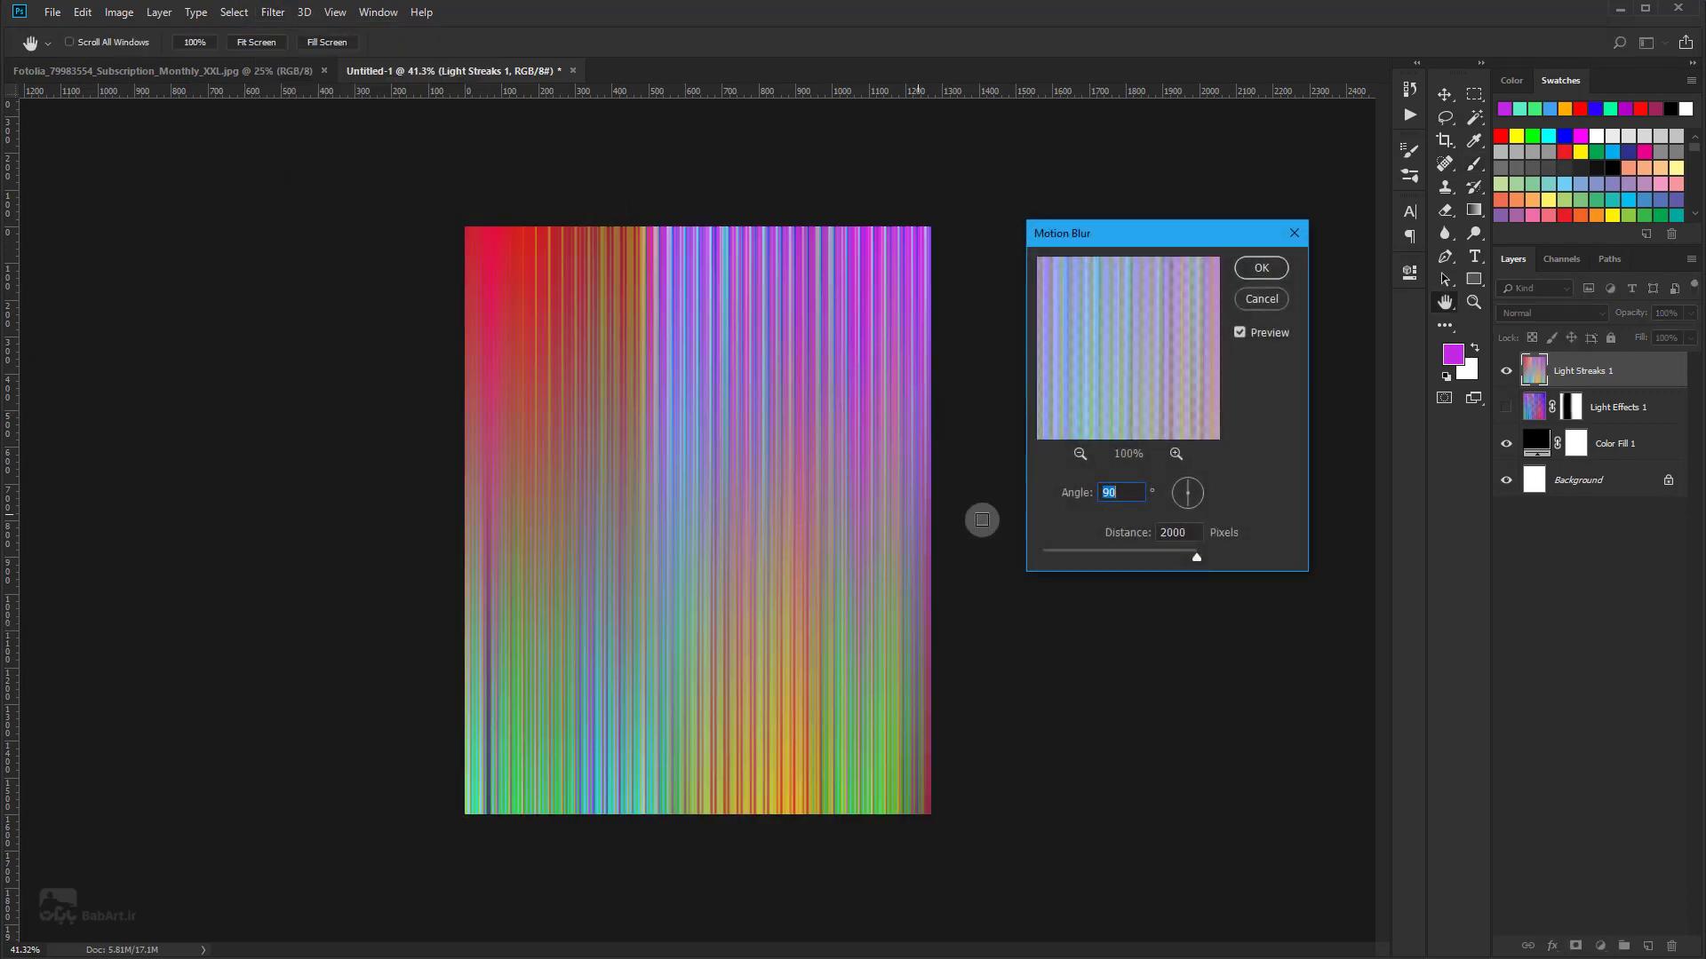
click(1268, 268)
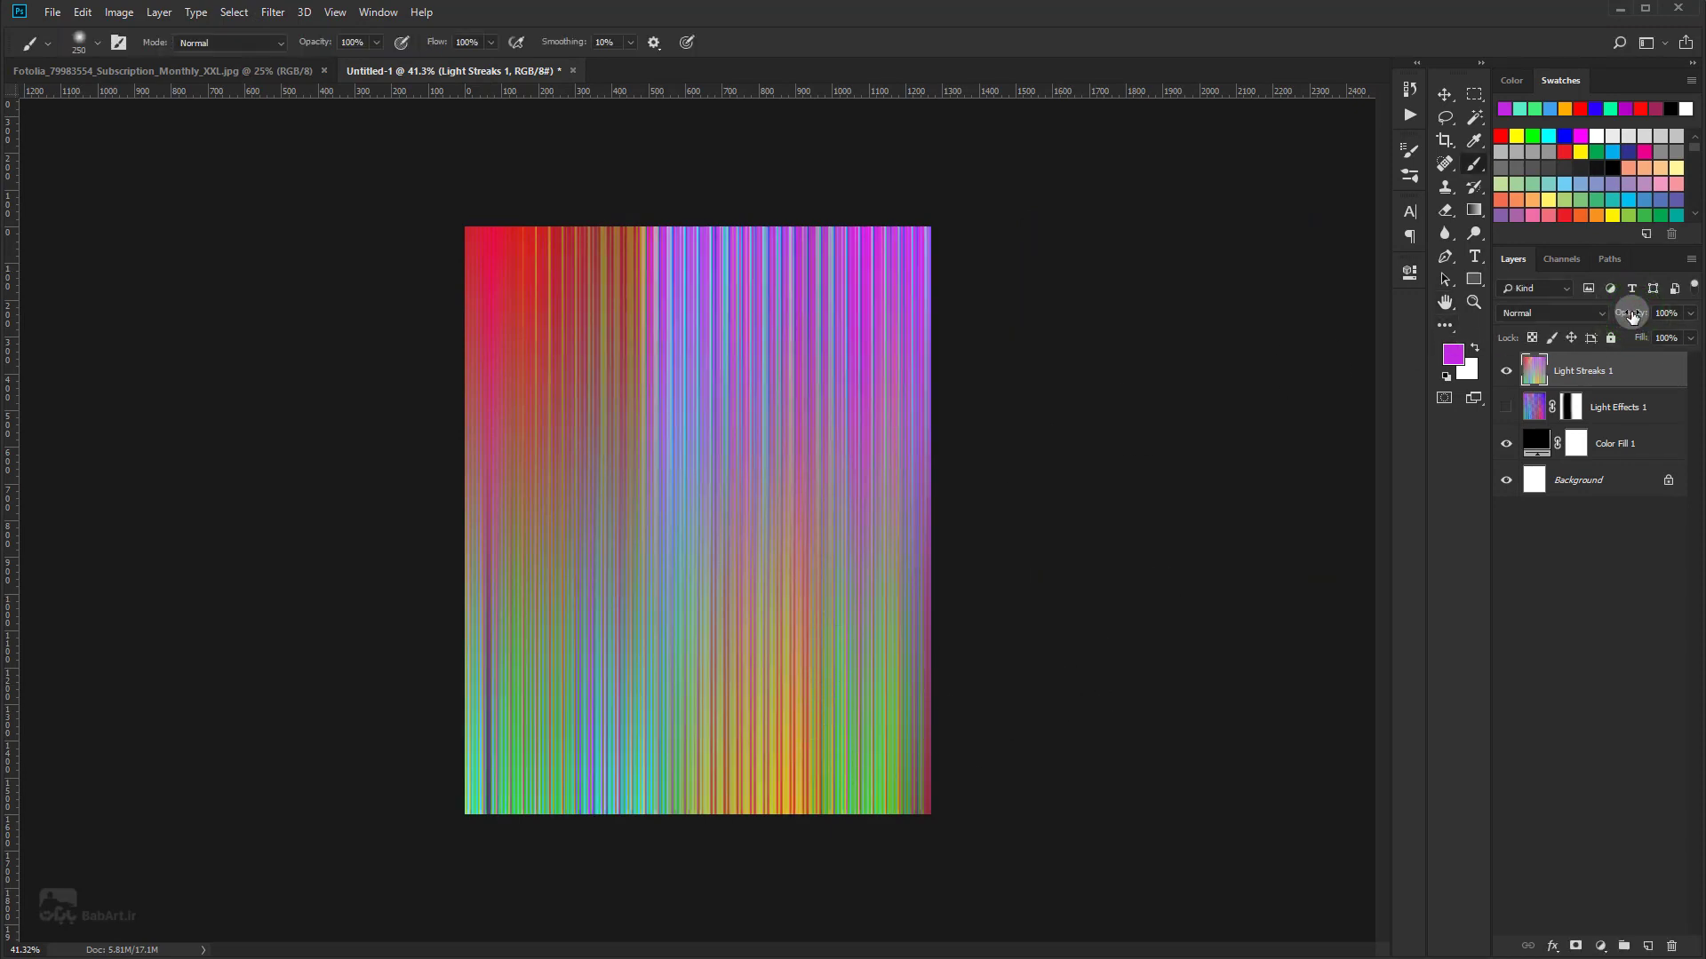
Step: Set Light Streaks 1 to 50% opacity and make Light Effects 1 visible again
drag(1632, 316, 1591, 311)
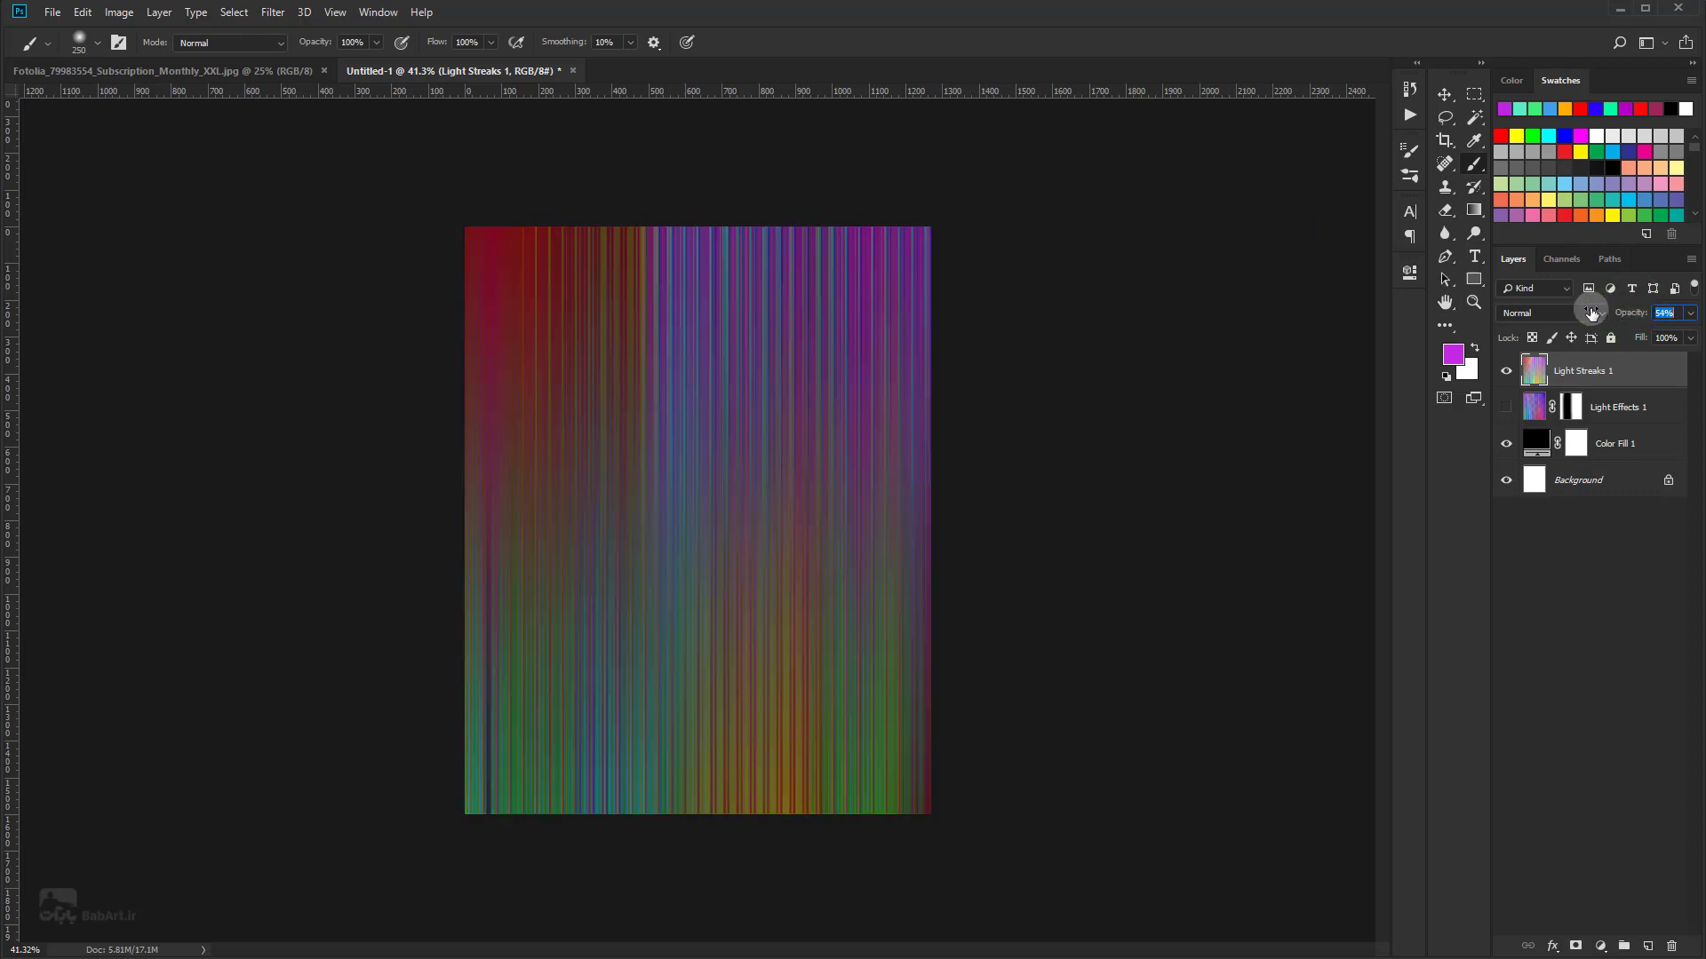
click(1505, 408)
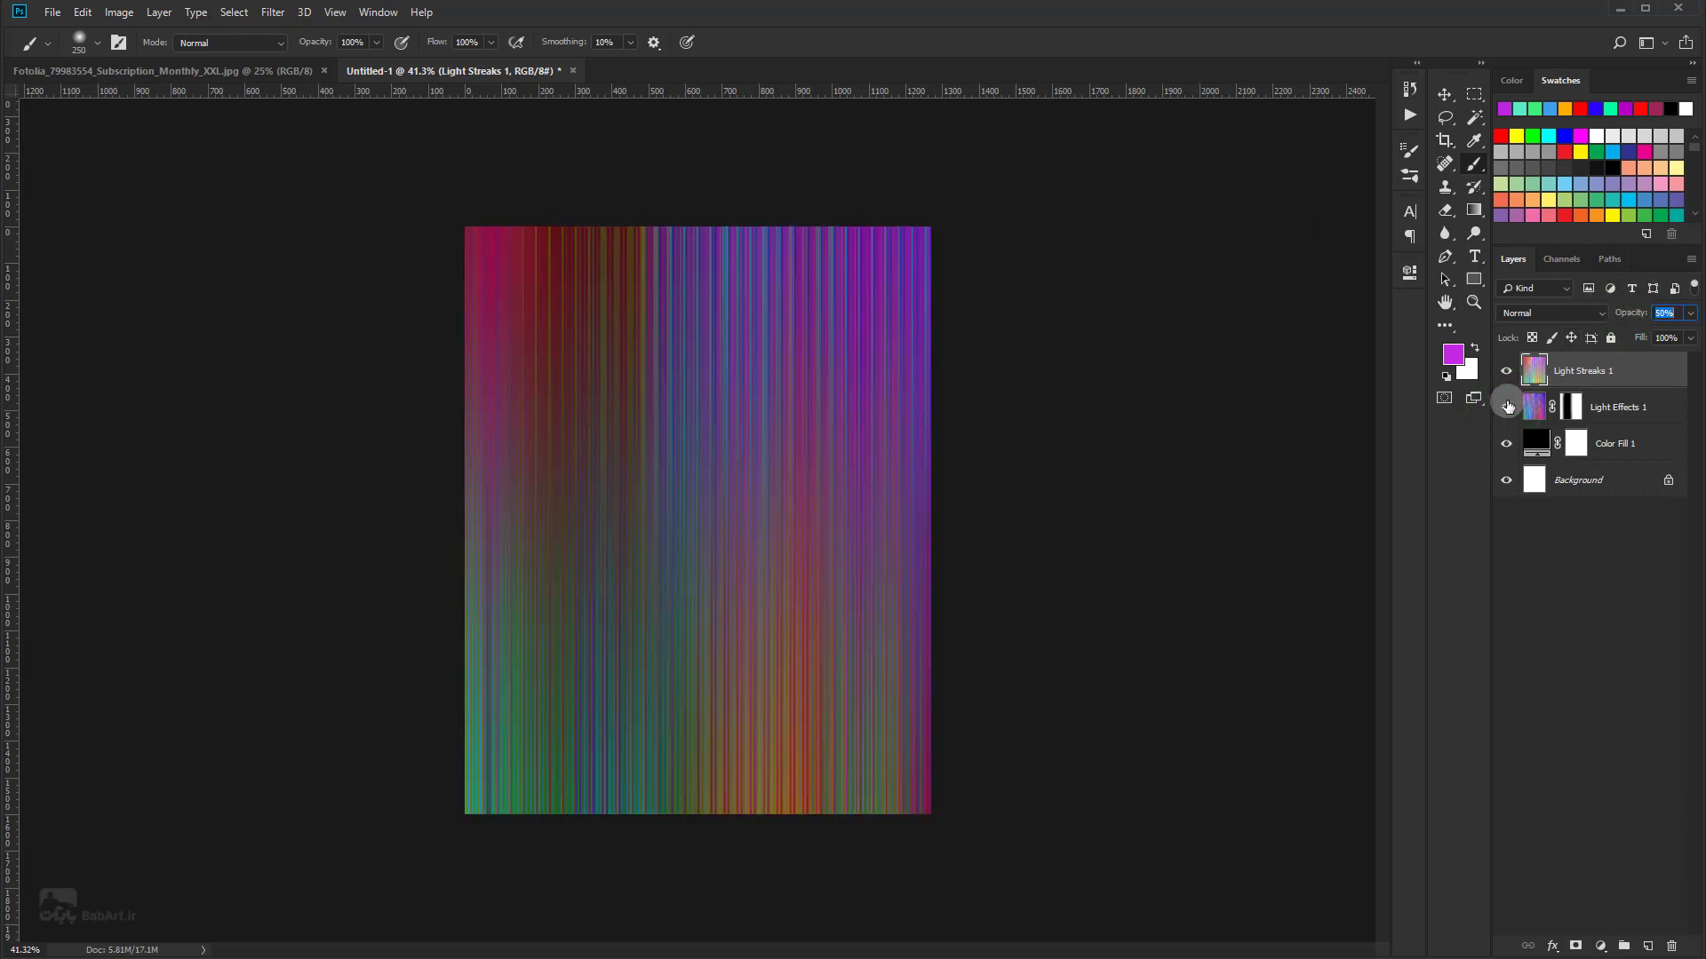
click(1571, 382)
Step: Add a layer mask to Light Streaks 1 and invert it to black, hiding the streaks
click(1573, 947)
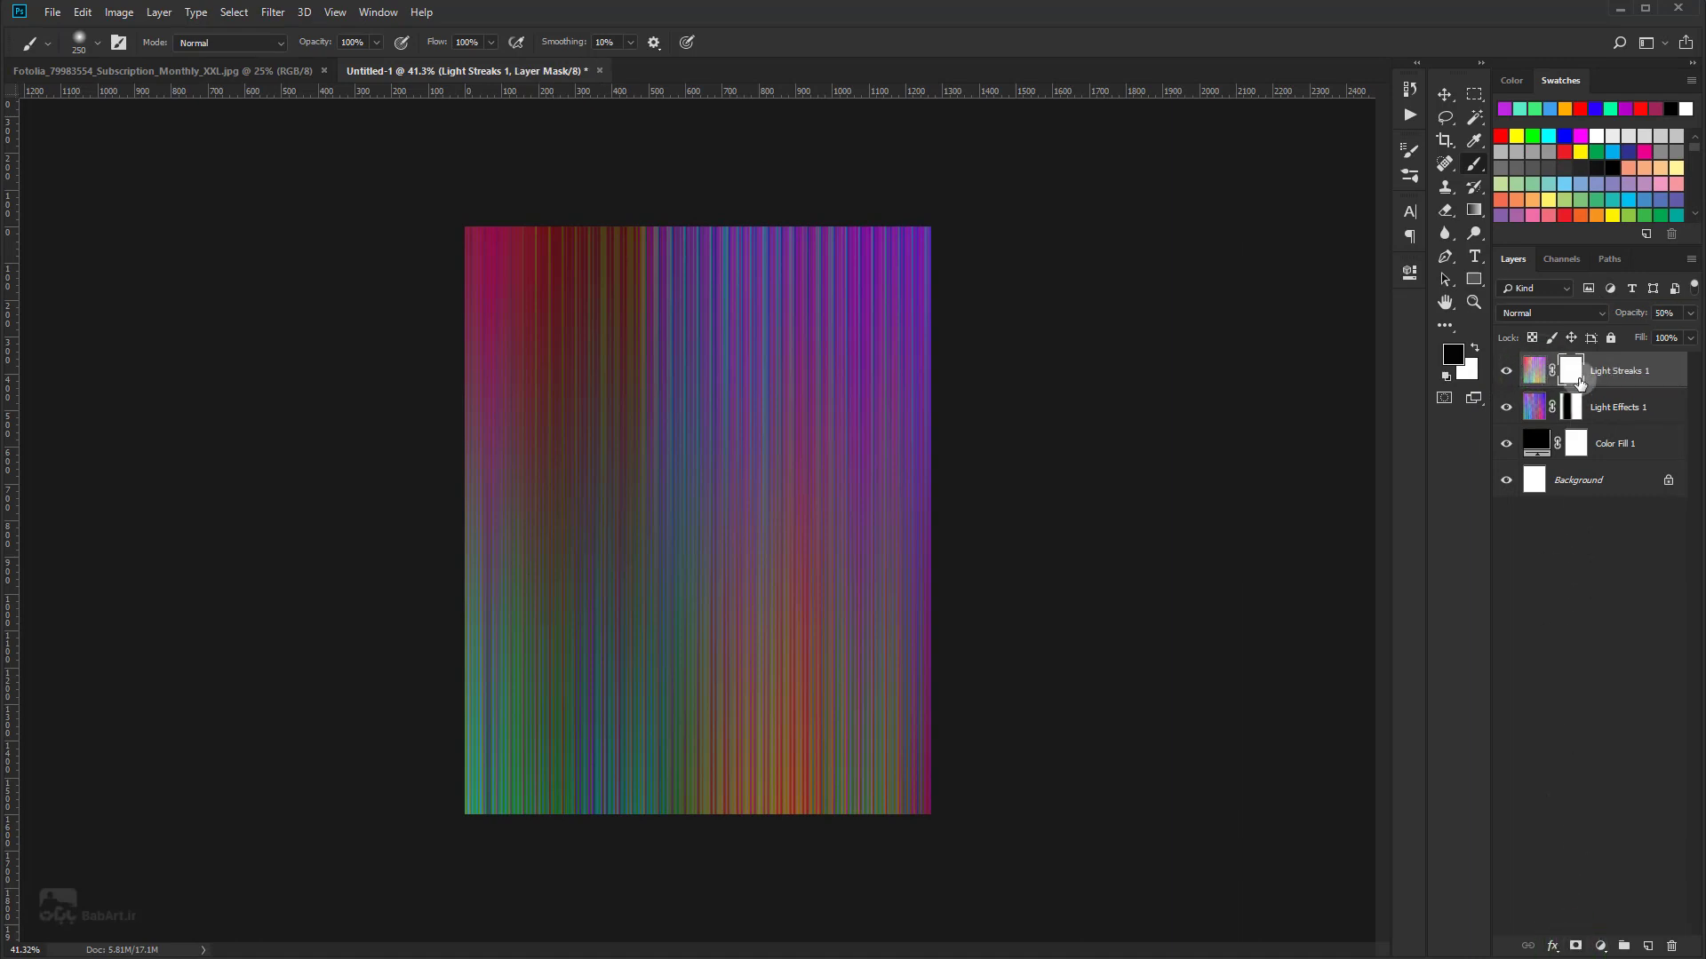
click(1534, 370)
click(1572, 380)
click(118, 13)
mouse_move(146, 58)
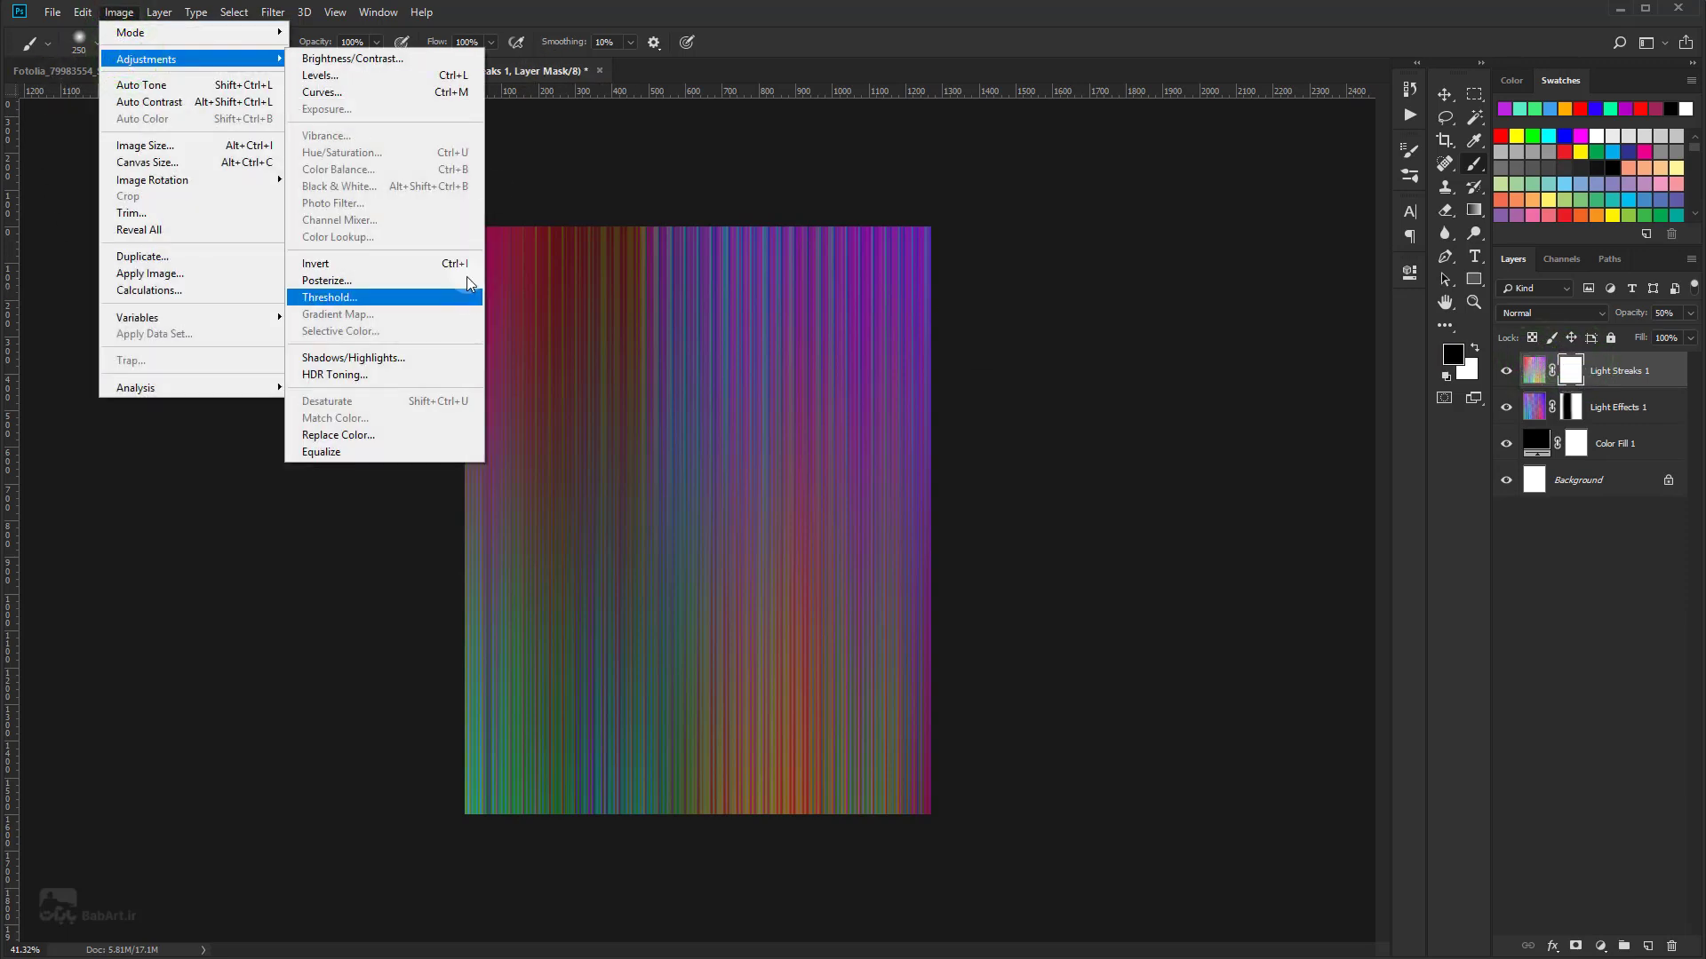
click(393, 265)
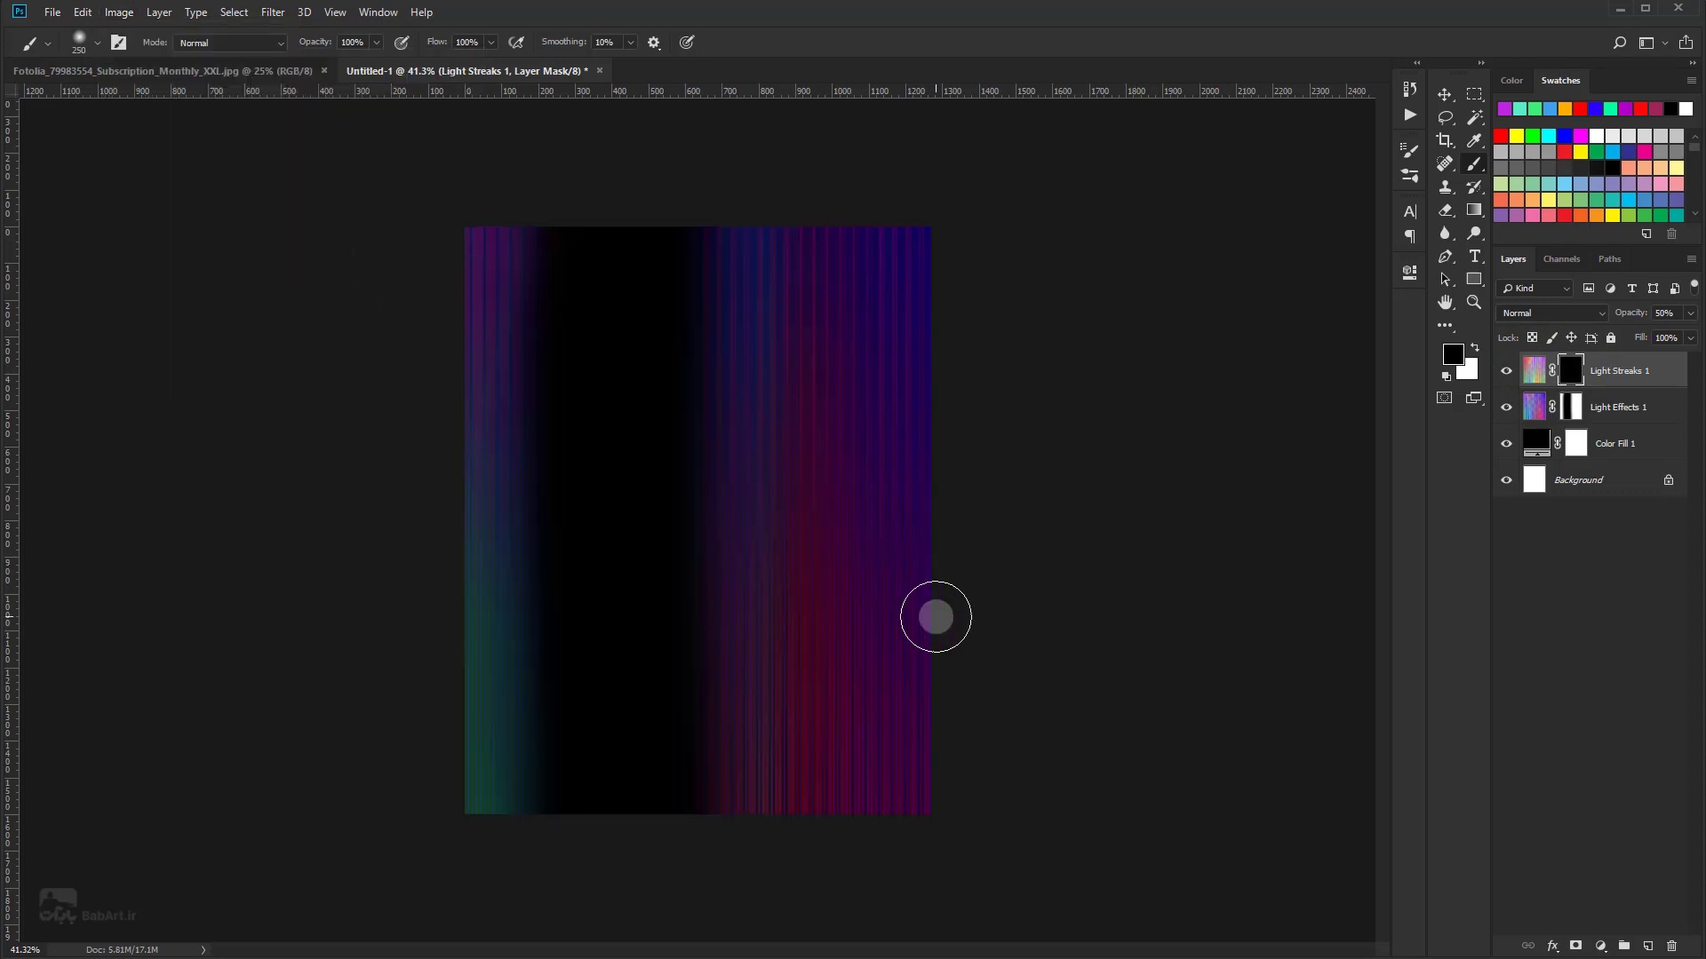
click(1535, 371)
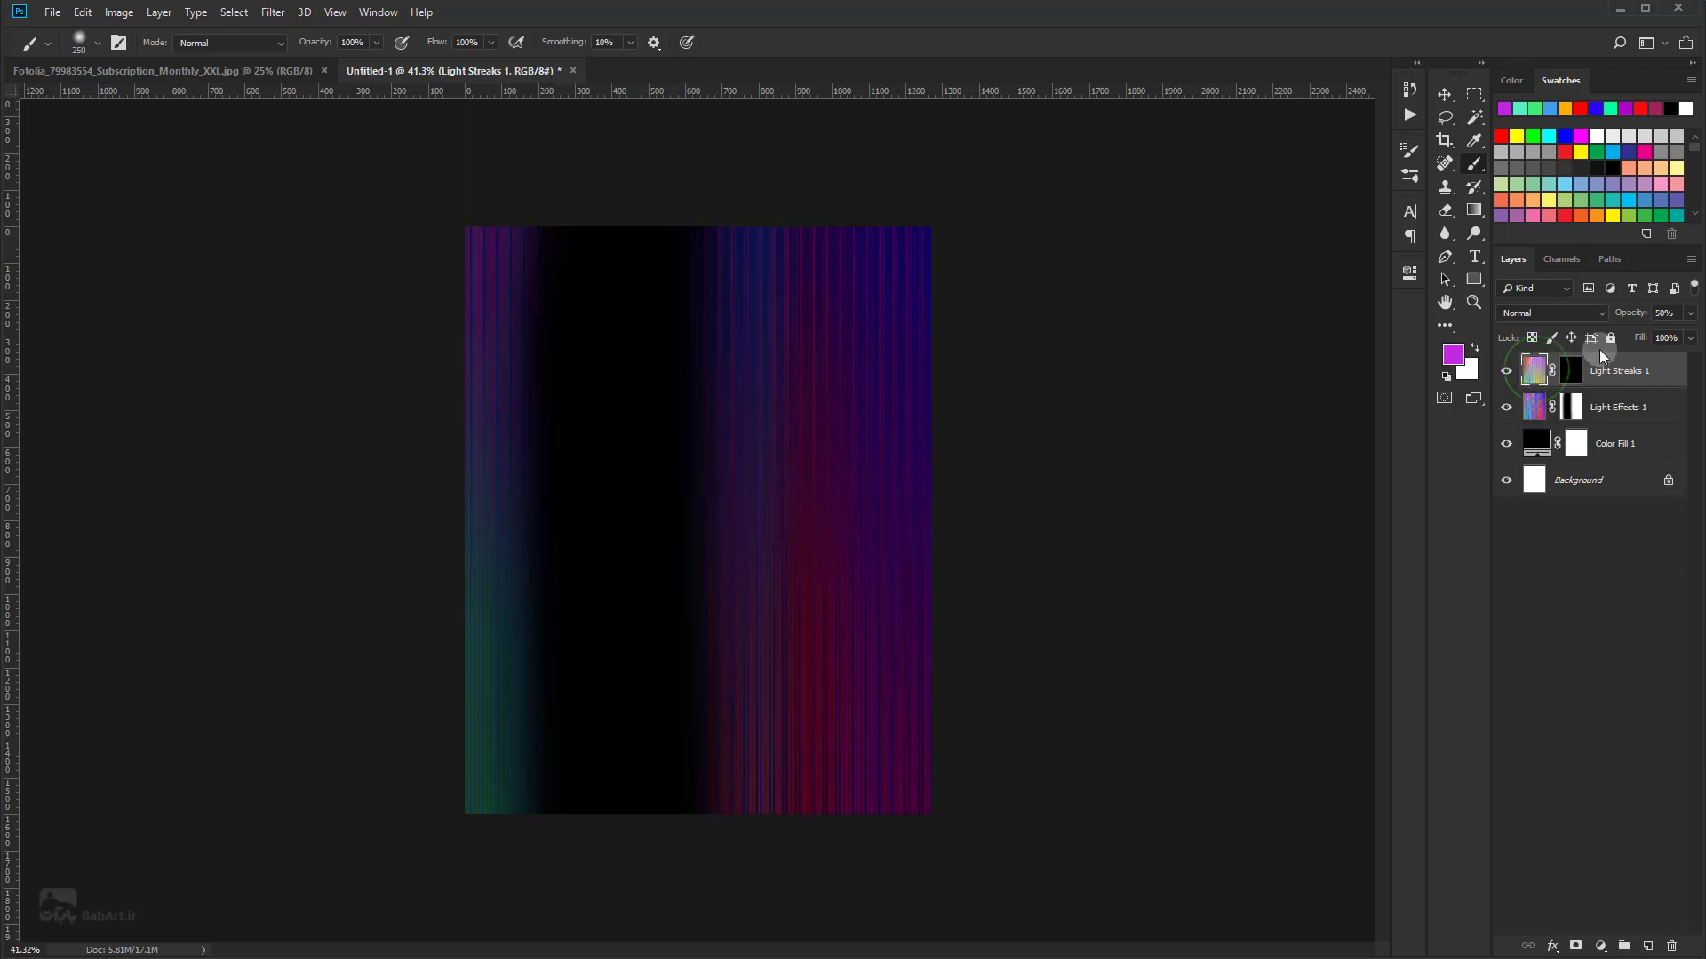
Step: Set Light Streaks to 100% opacity and fill its layer mask with black
text(100)
key(Return)
click(1571, 373)
key(alt+BackSpace)
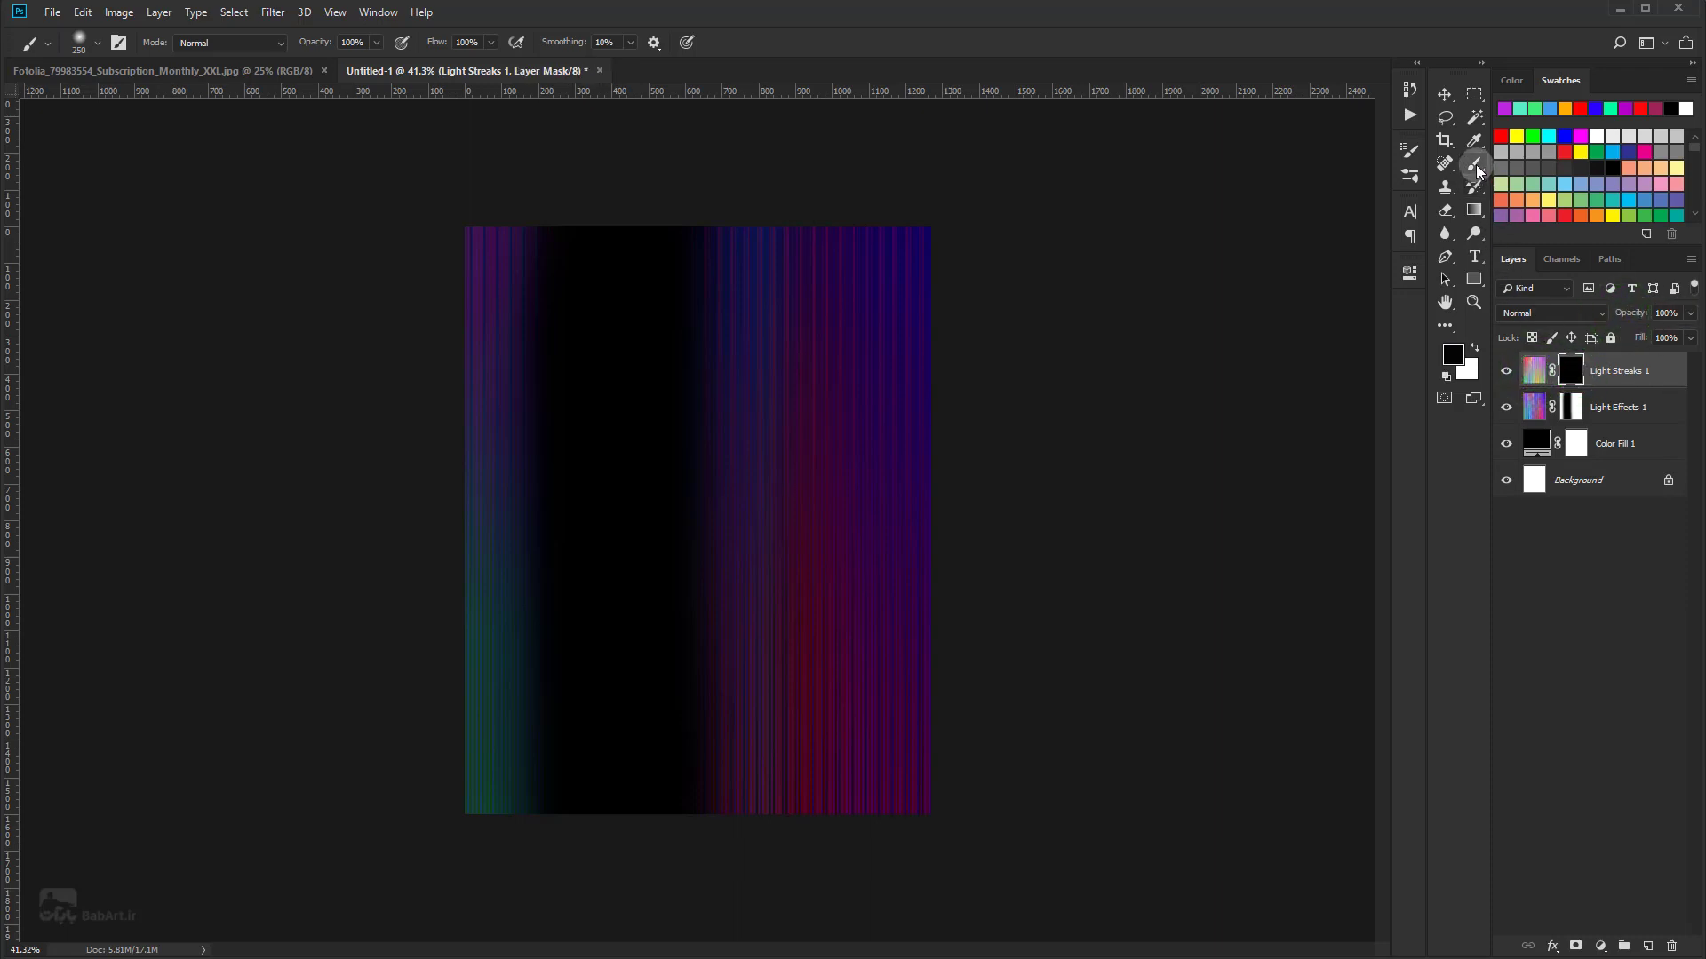
Step: Set up a soft 50 px brush with white as the foreground colour
right_click(712, 435)
click(893, 454)
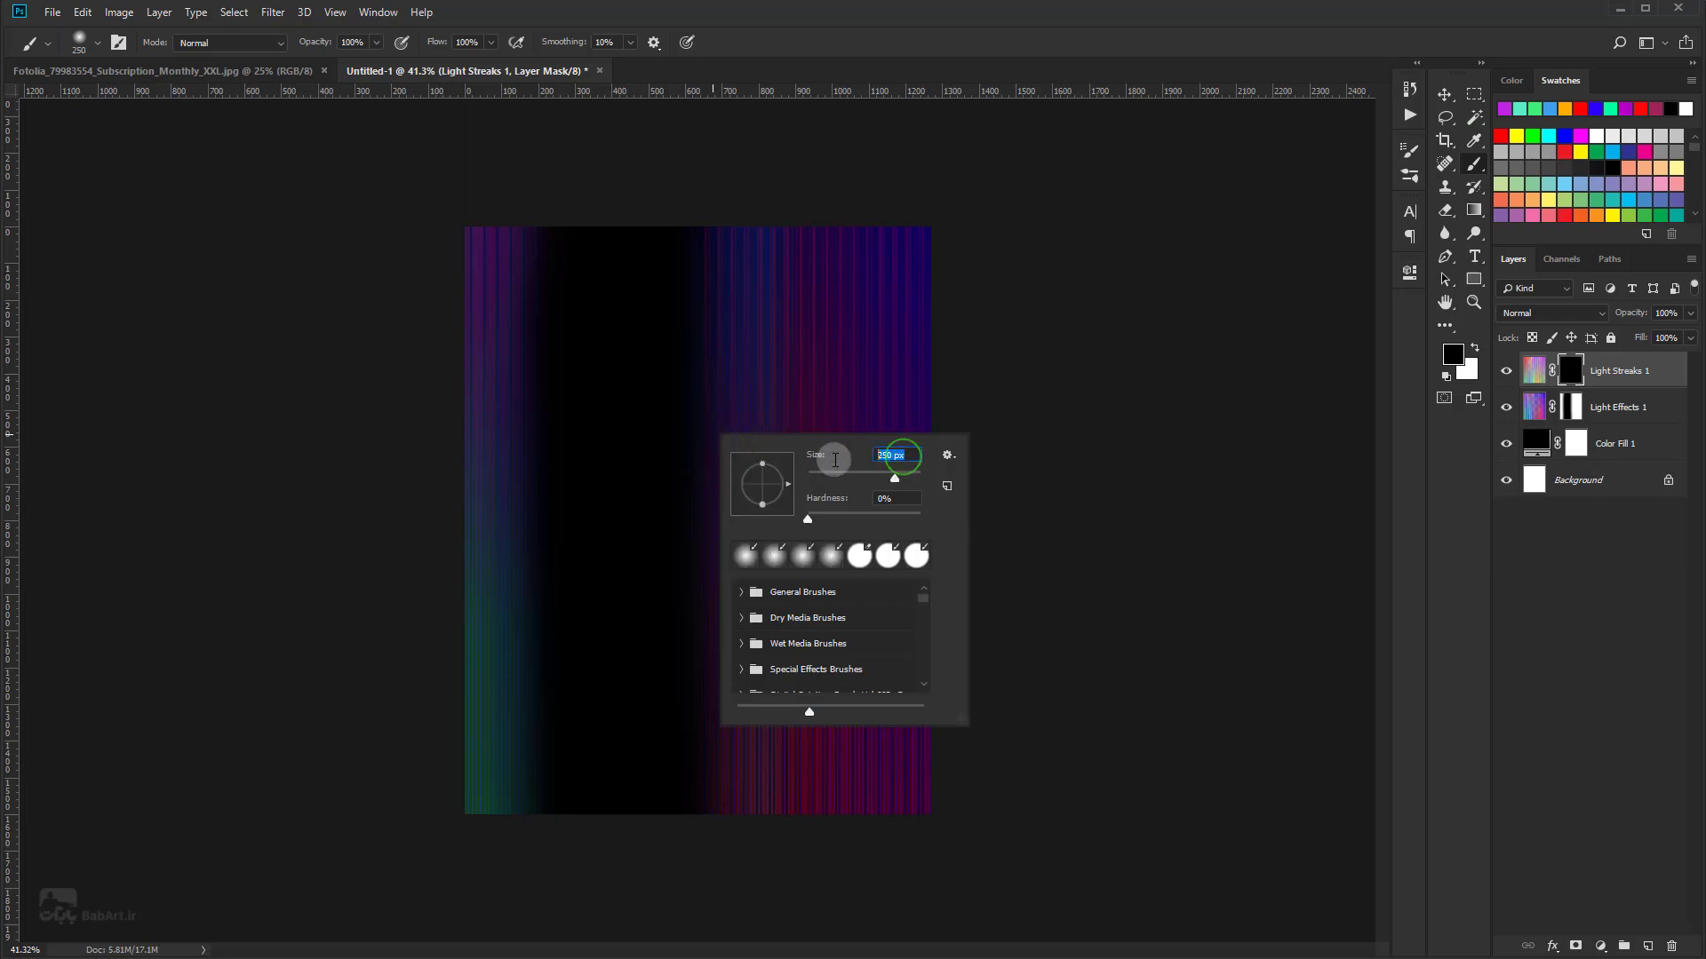
text(30)
key(Return)
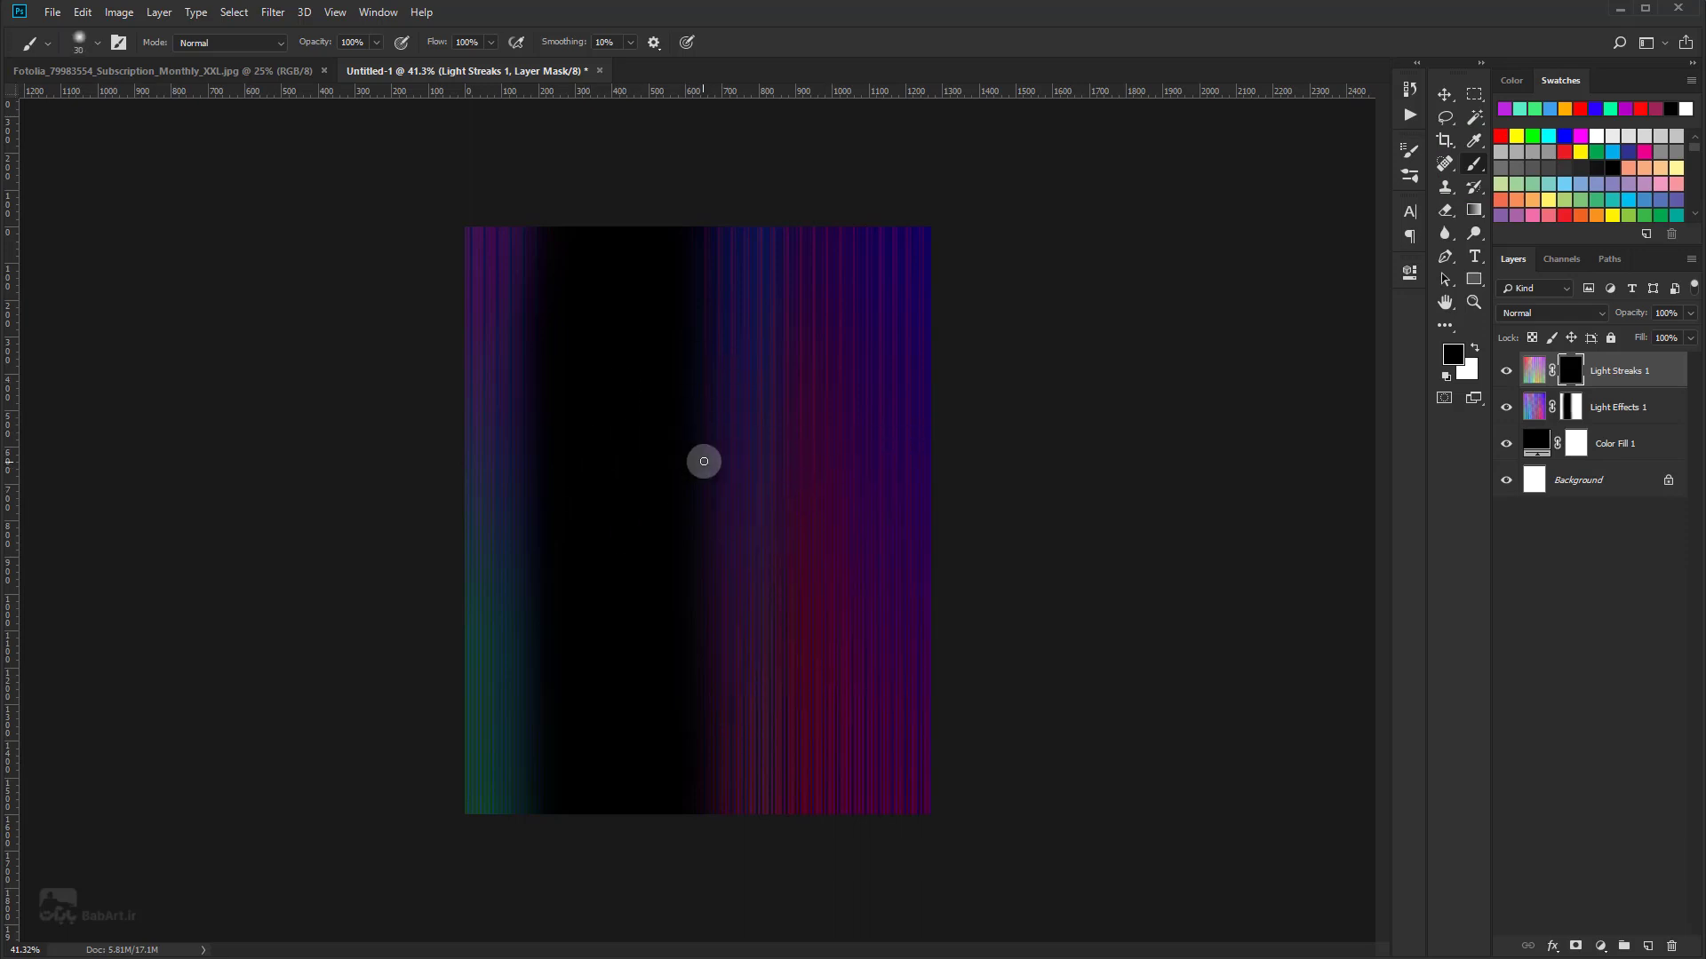
right_click(698, 423)
drag(808, 462, 814, 471)
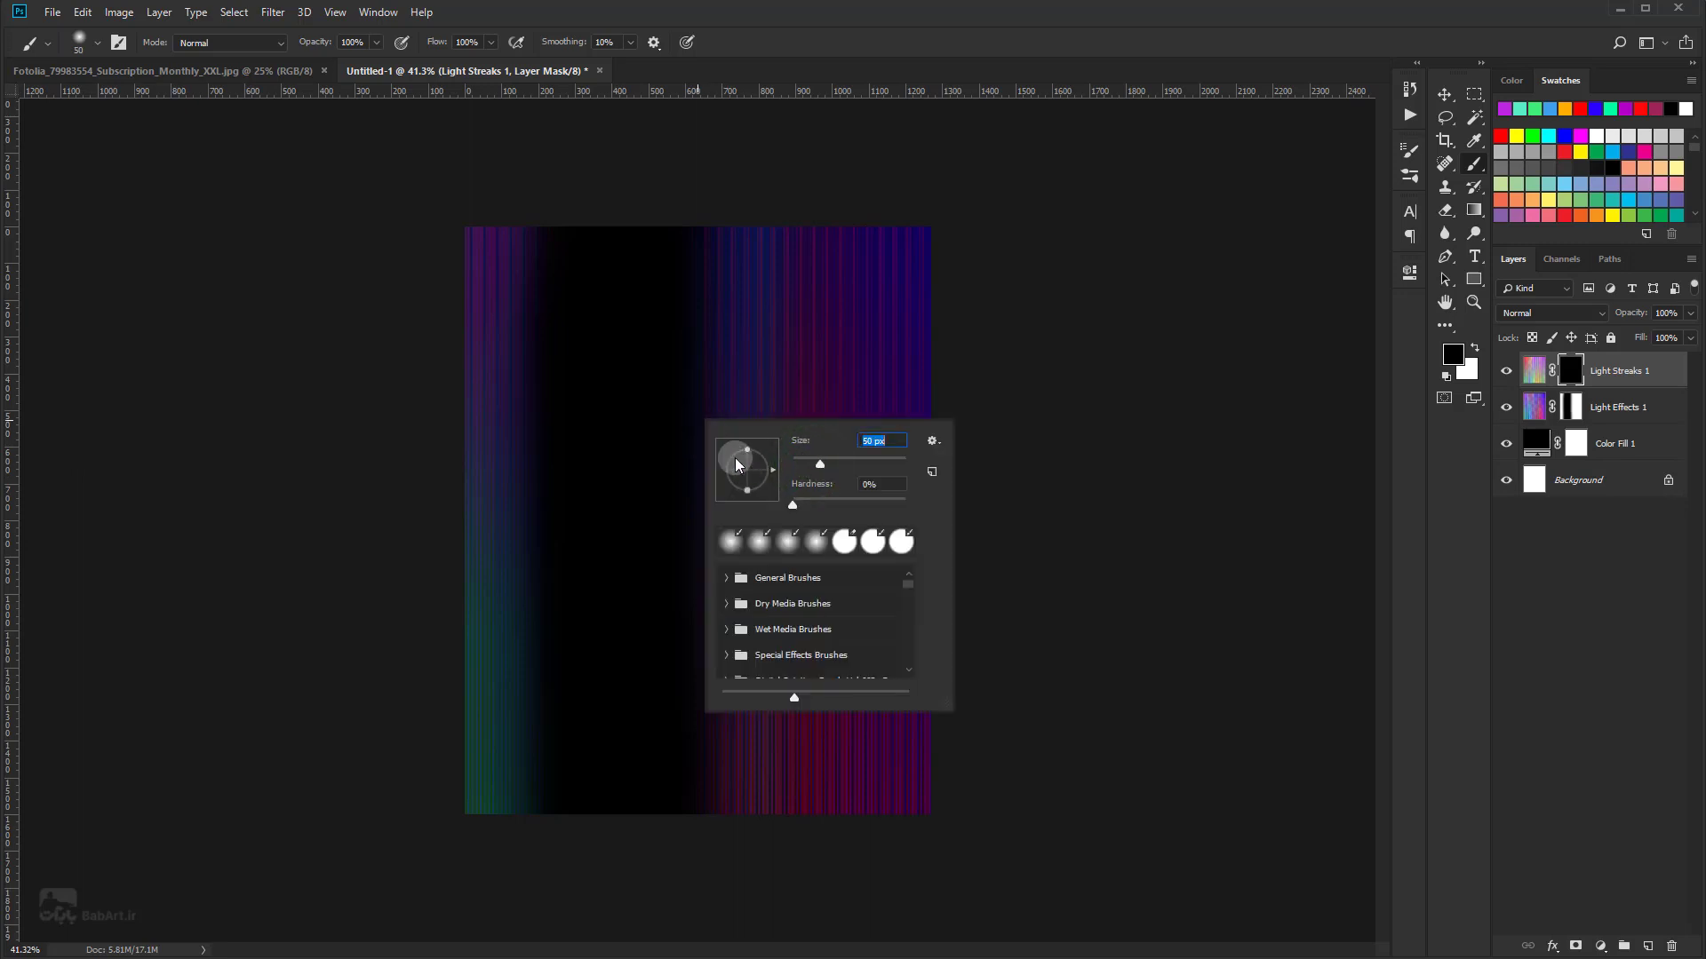
click(1095, 353)
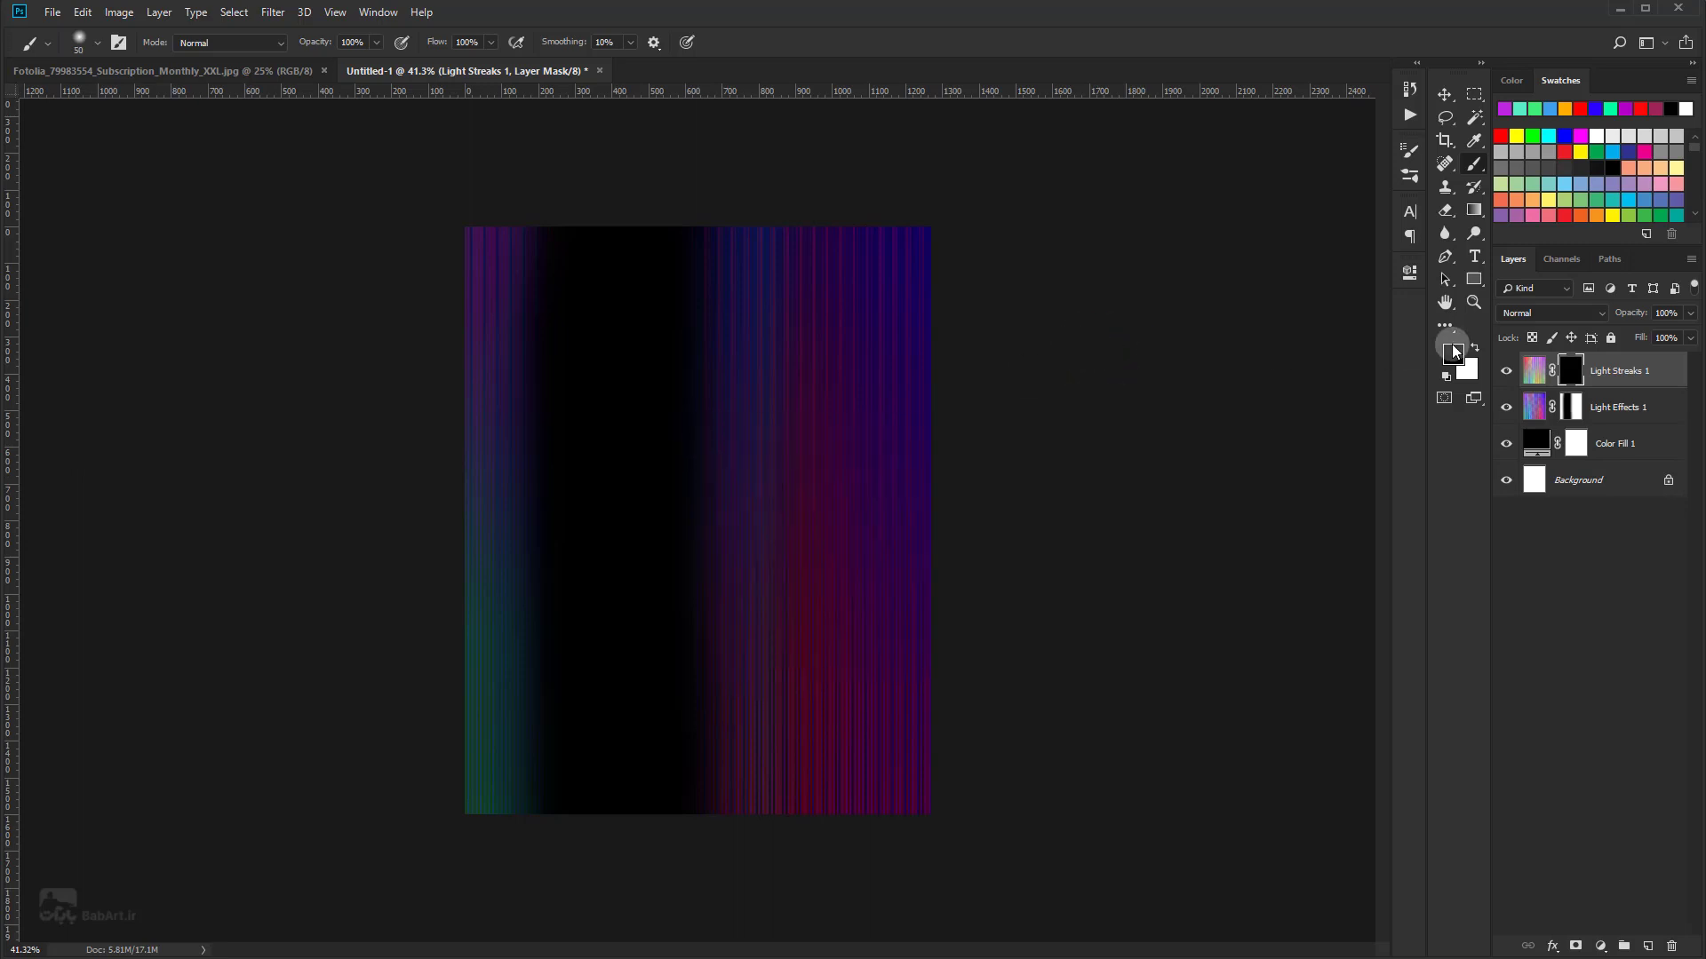
key(x)
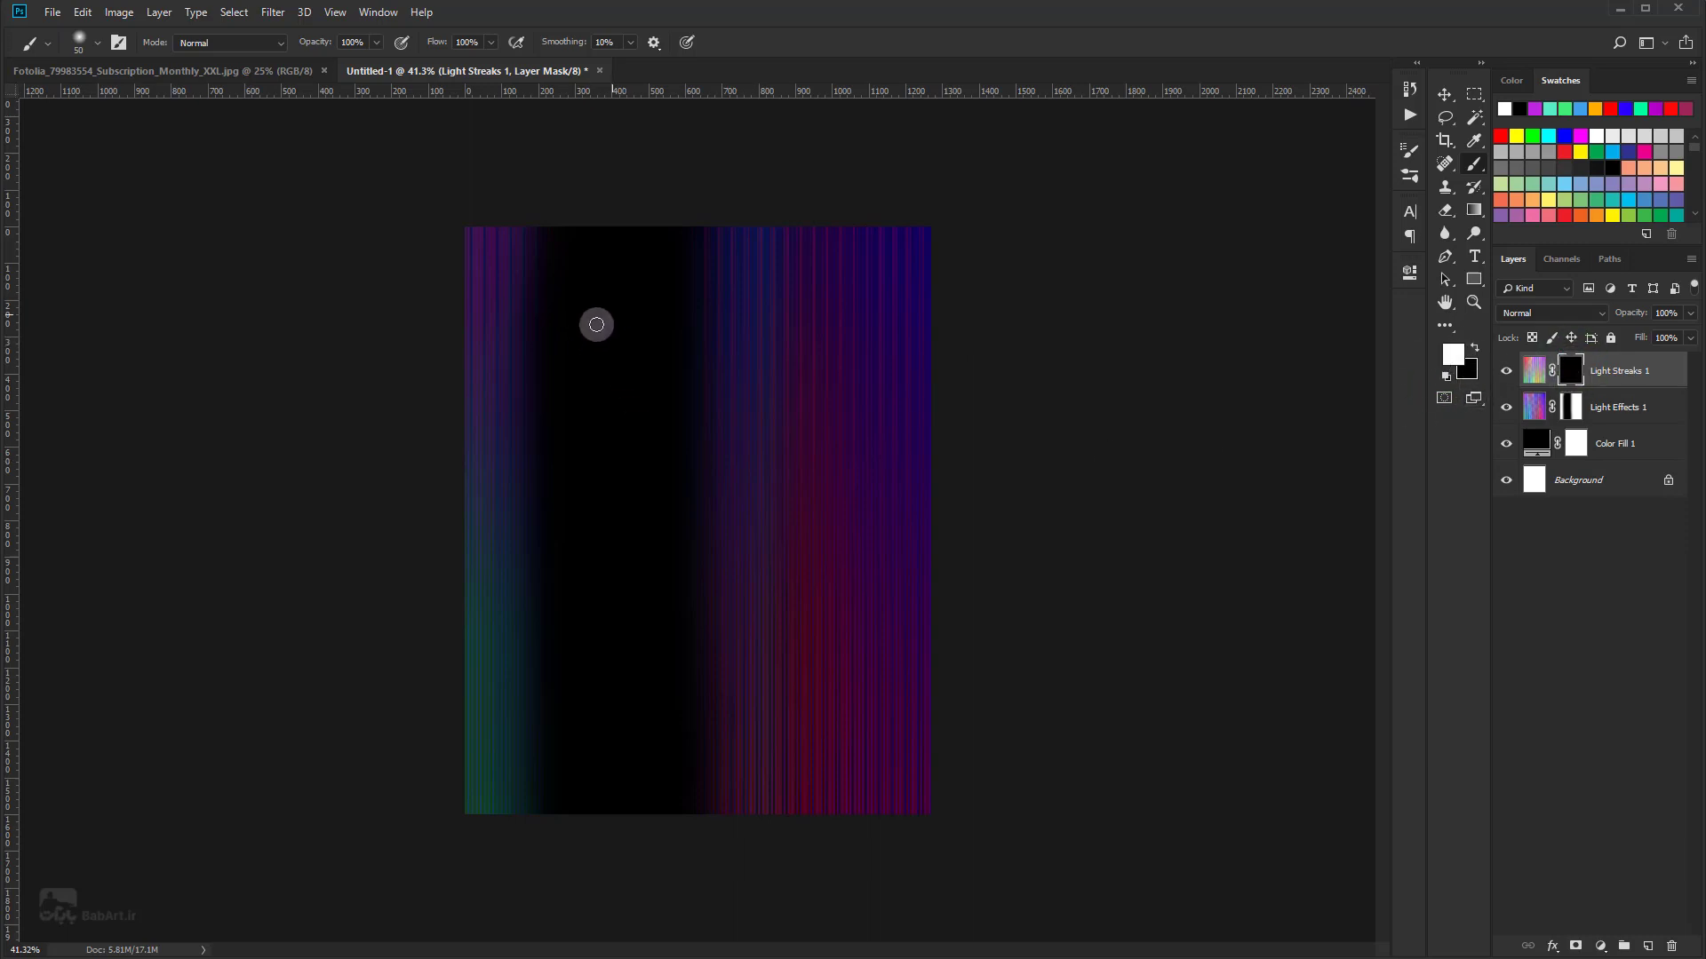
Step: Paint white on the mask to reveal streaks at upper left, top centre, right and lower left
drag(536, 379, 600, 326)
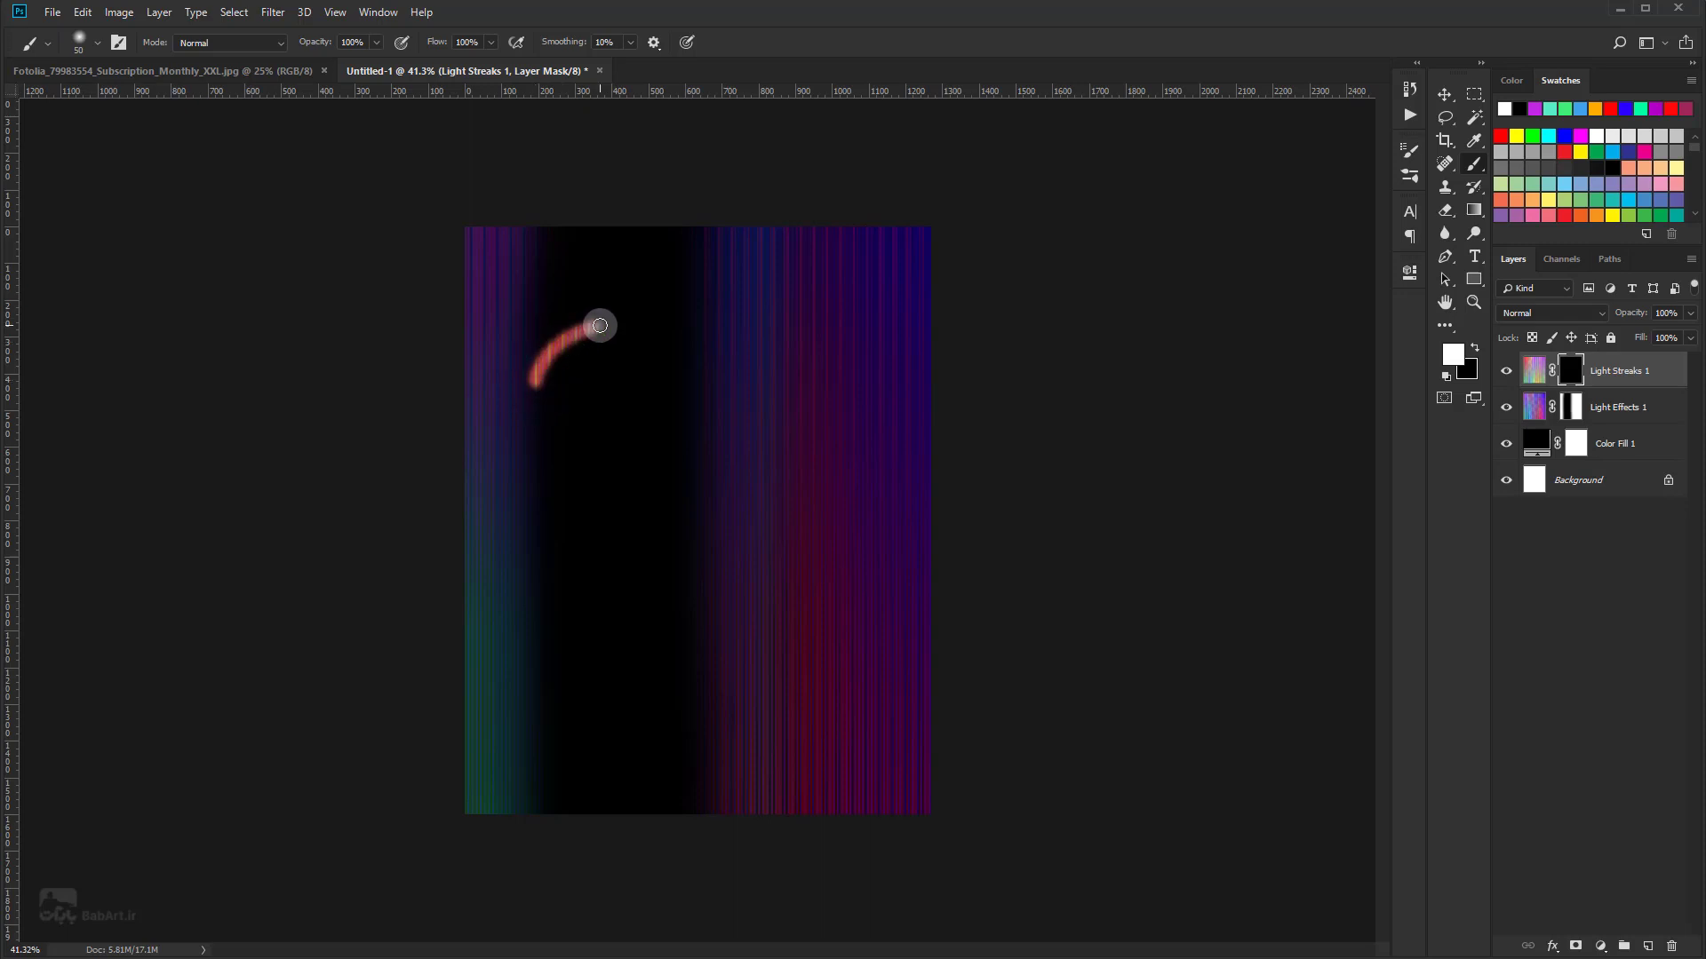
click(542, 270)
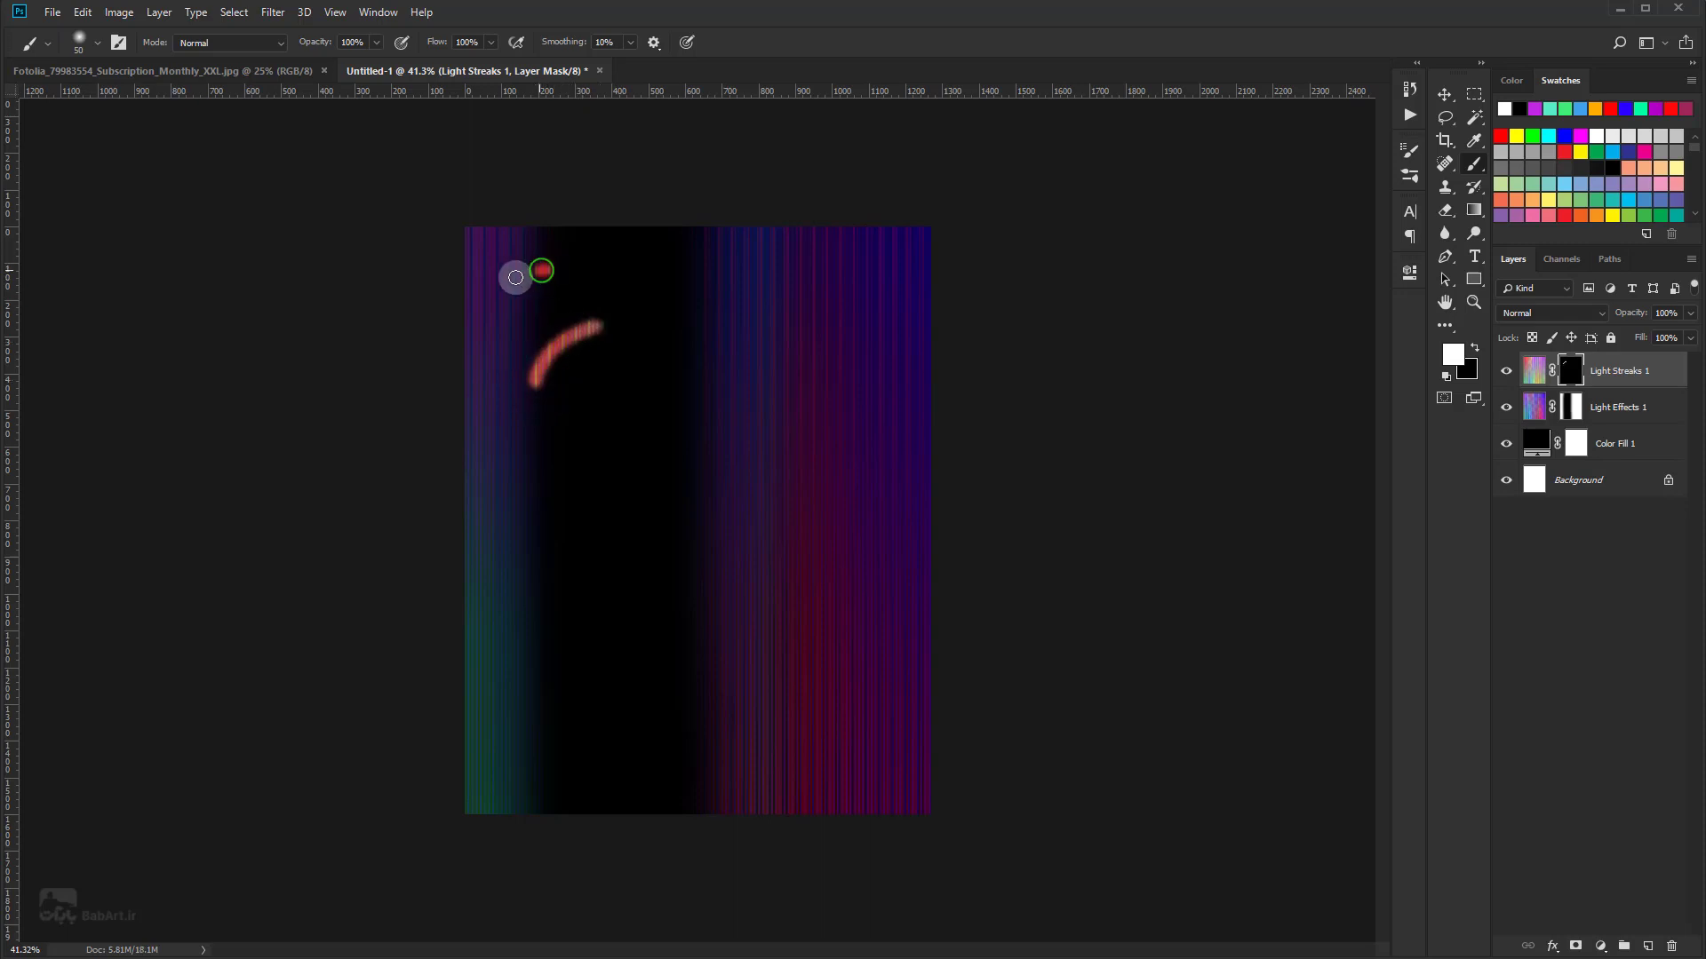
drag(516, 277, 510, 279)
mouse_move(726, 239)
mouse_down()
mouse_move(767, 230)
mouse_move(708, 224)
mouse_up()
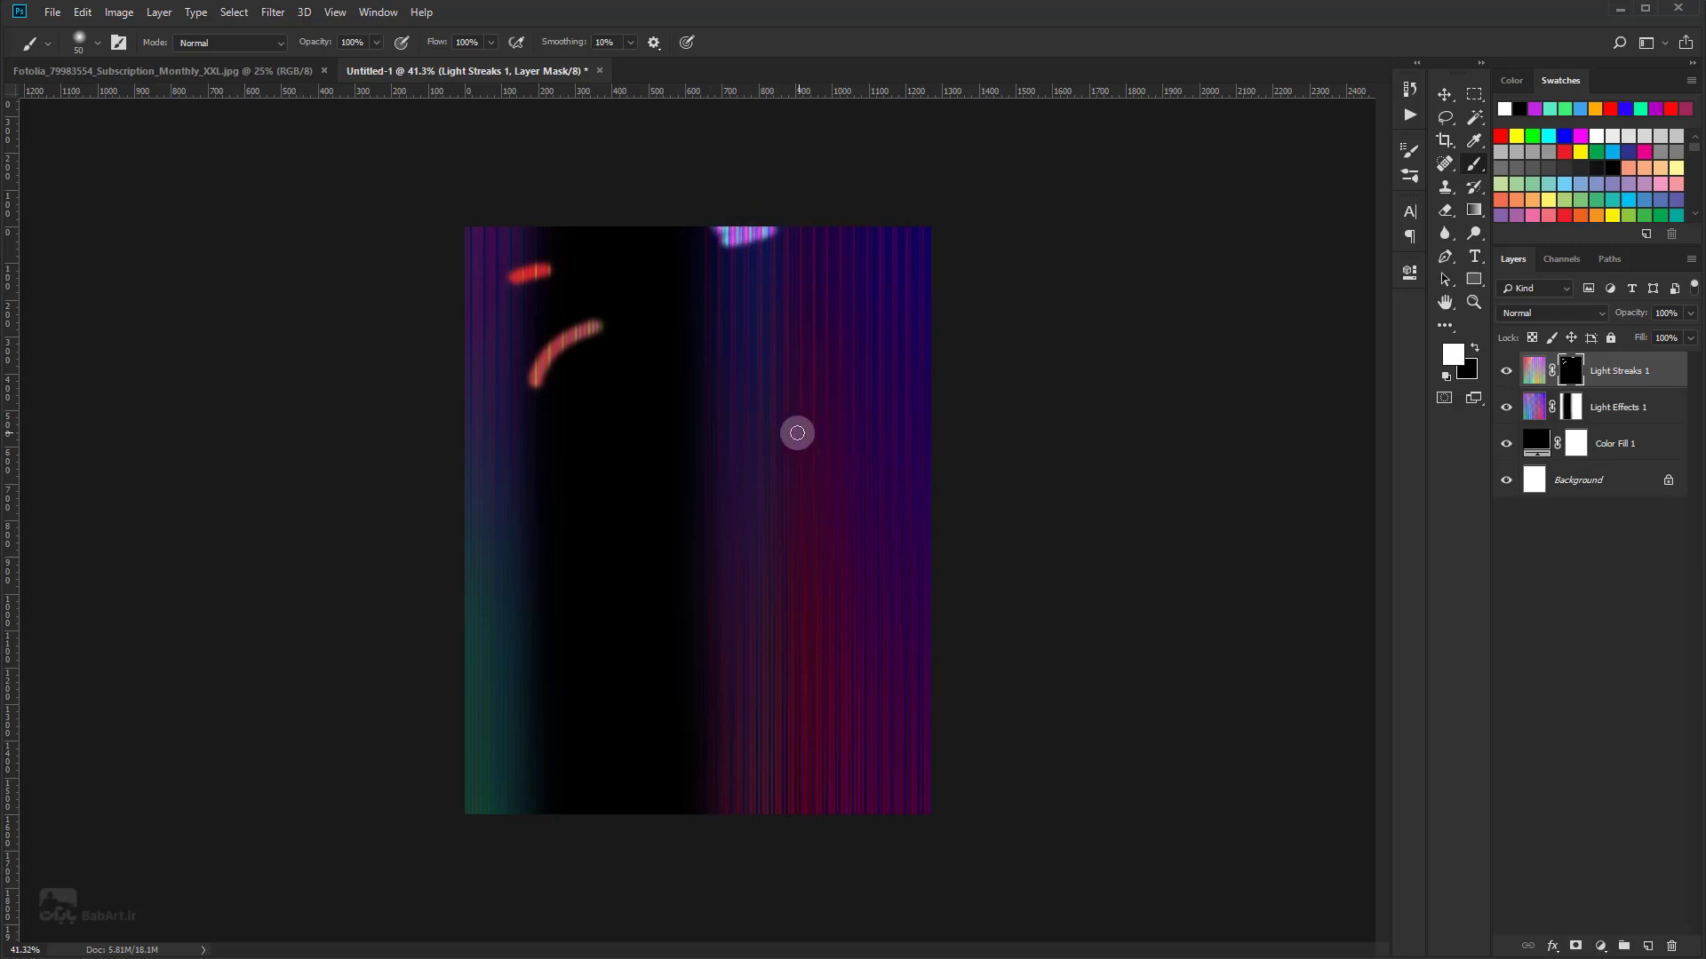
mouse_move(818, 407)
mouse_down()
mouse_move(823, 494)
mouse_move(884, 582)
mouse_up()
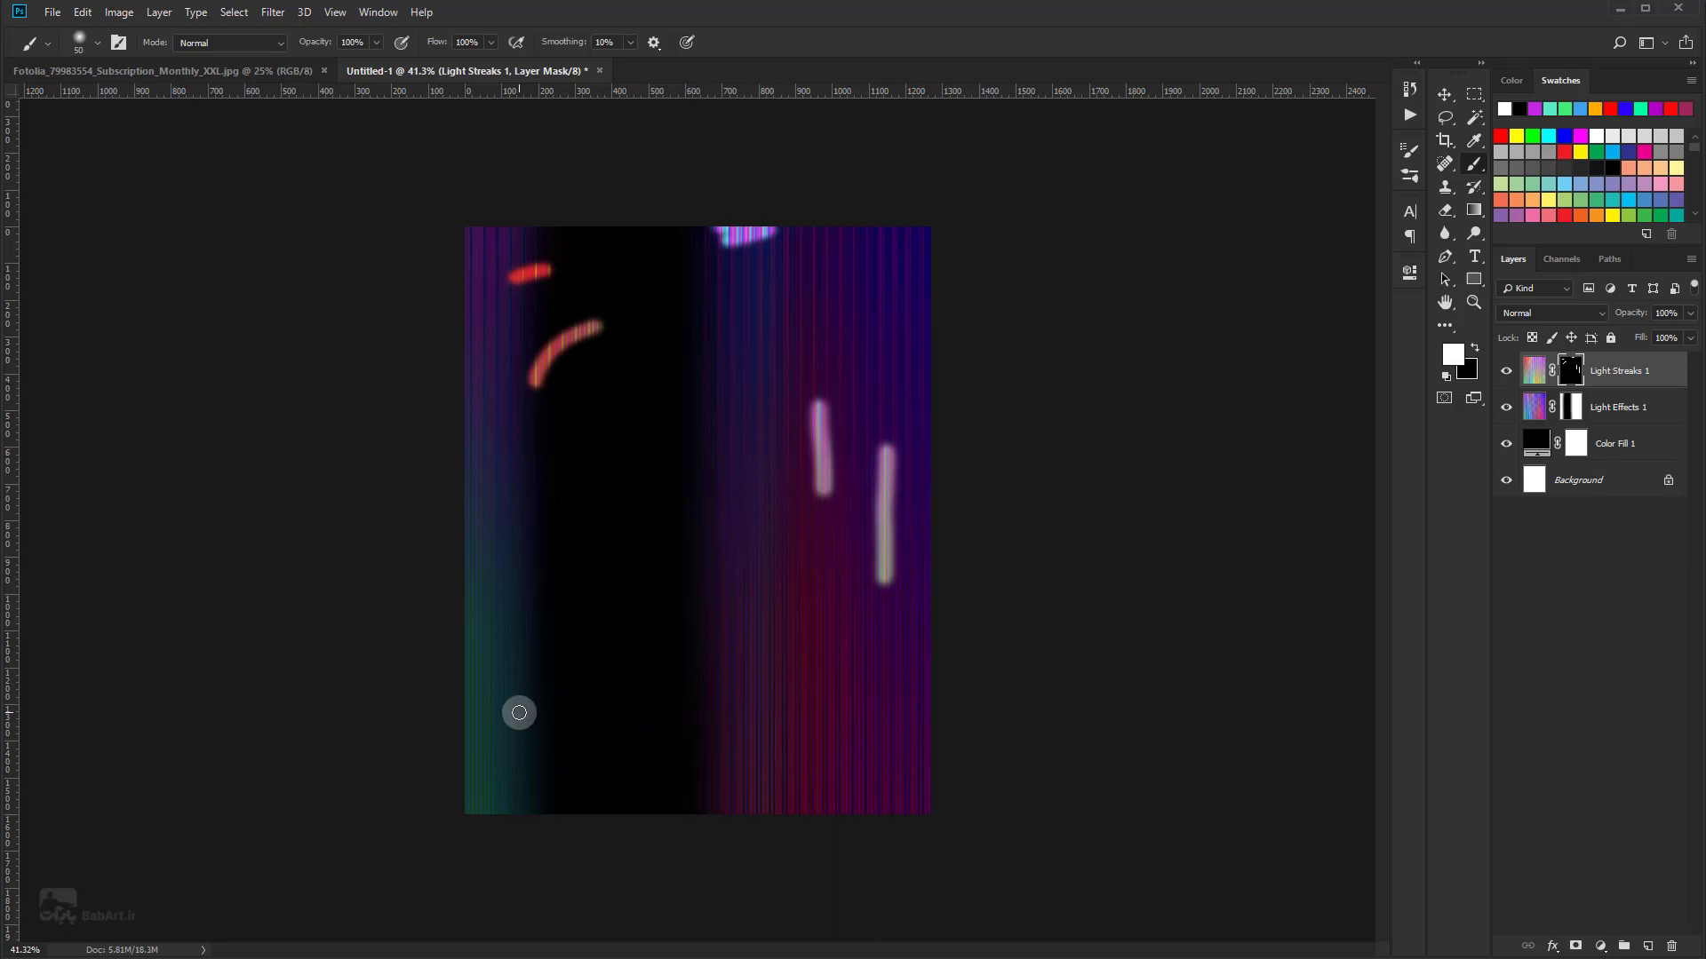
drag(527, 699, 515, 747)
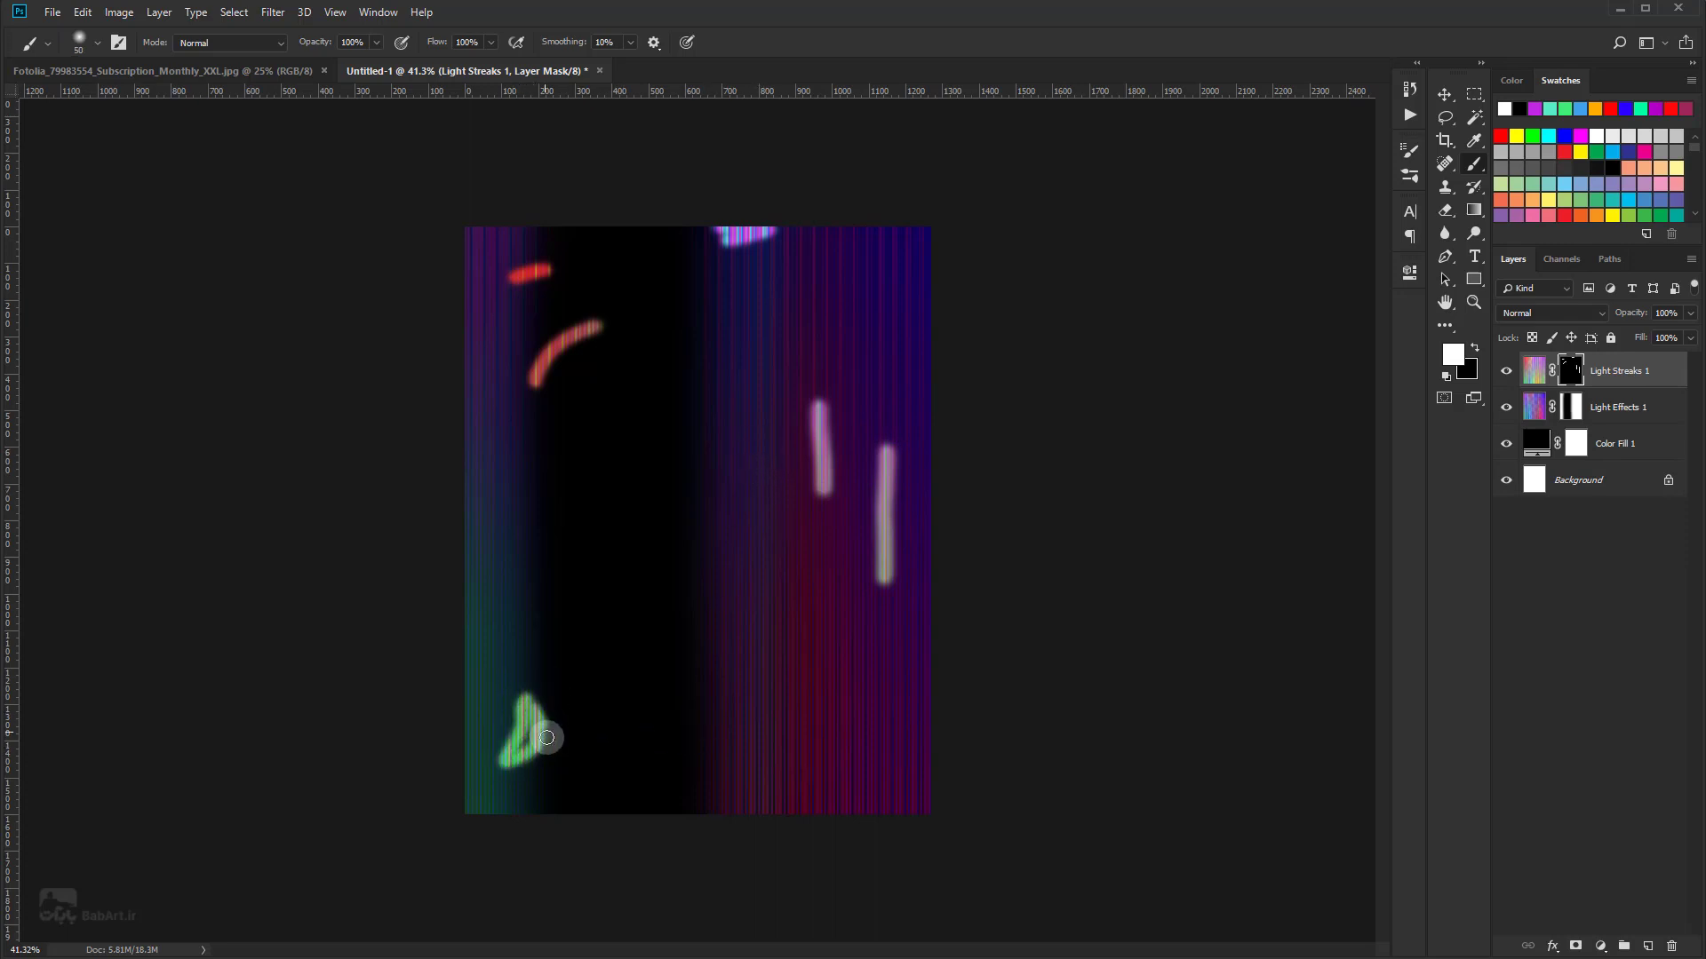
drag(516, 747, 509, 759)
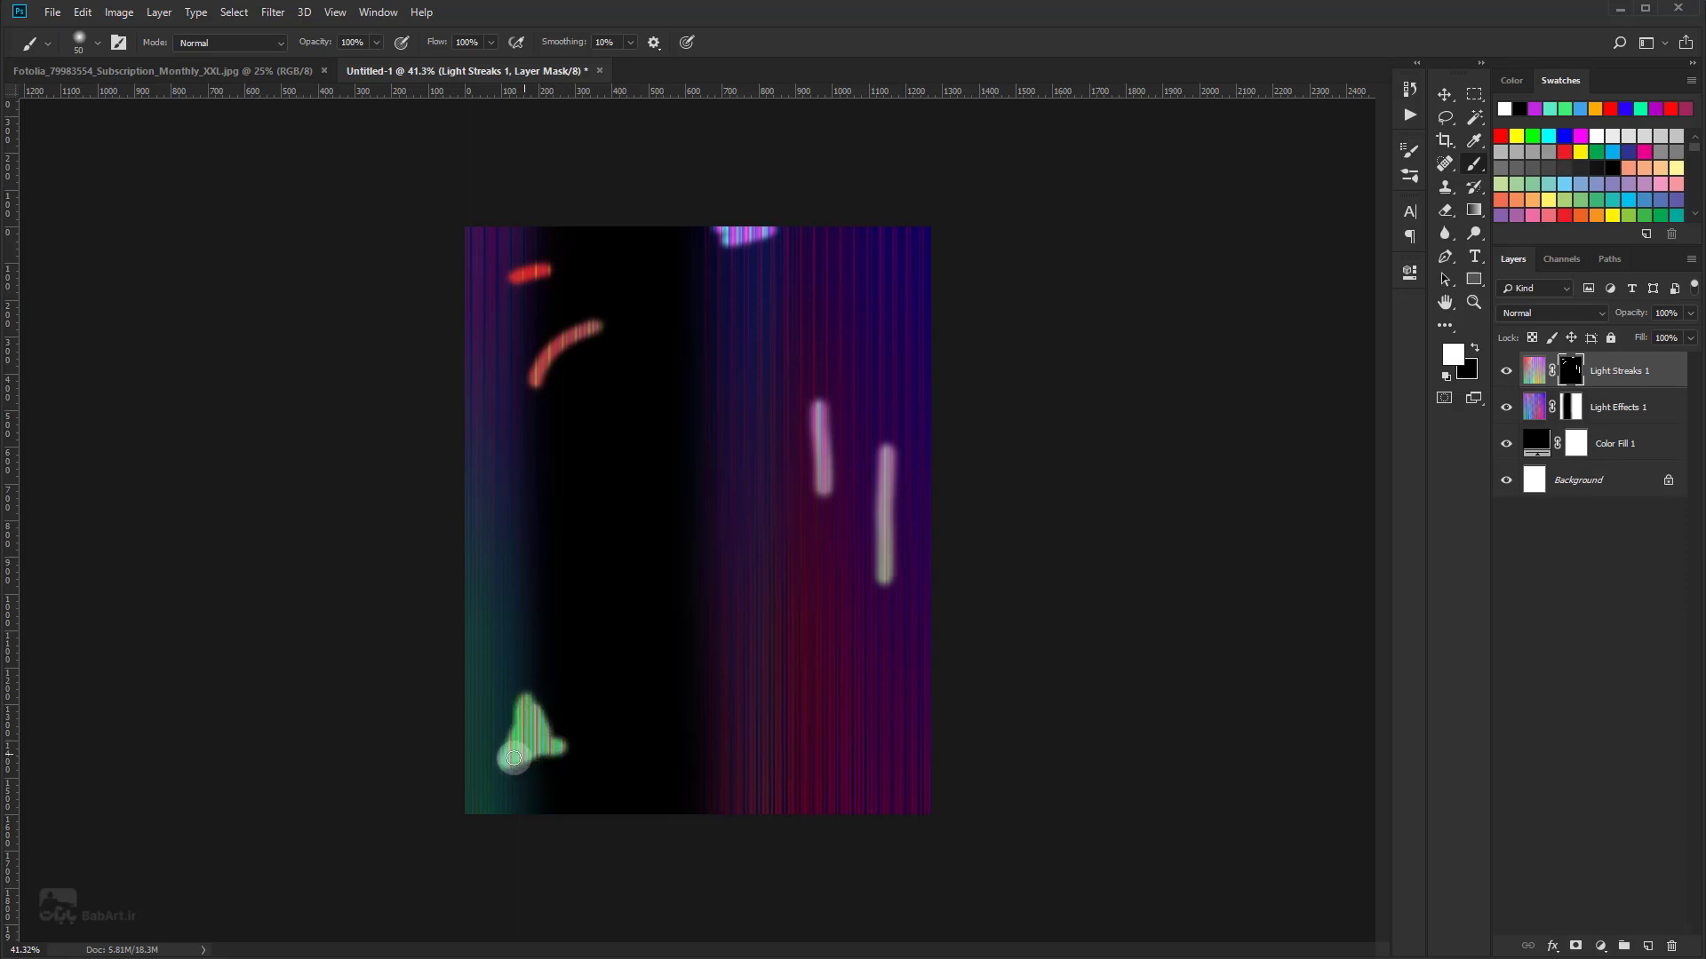
Step: Reveal more streaks mid-left, along the bottom and lower right, and thicken the pink vertical streak
right_click(622, 597)
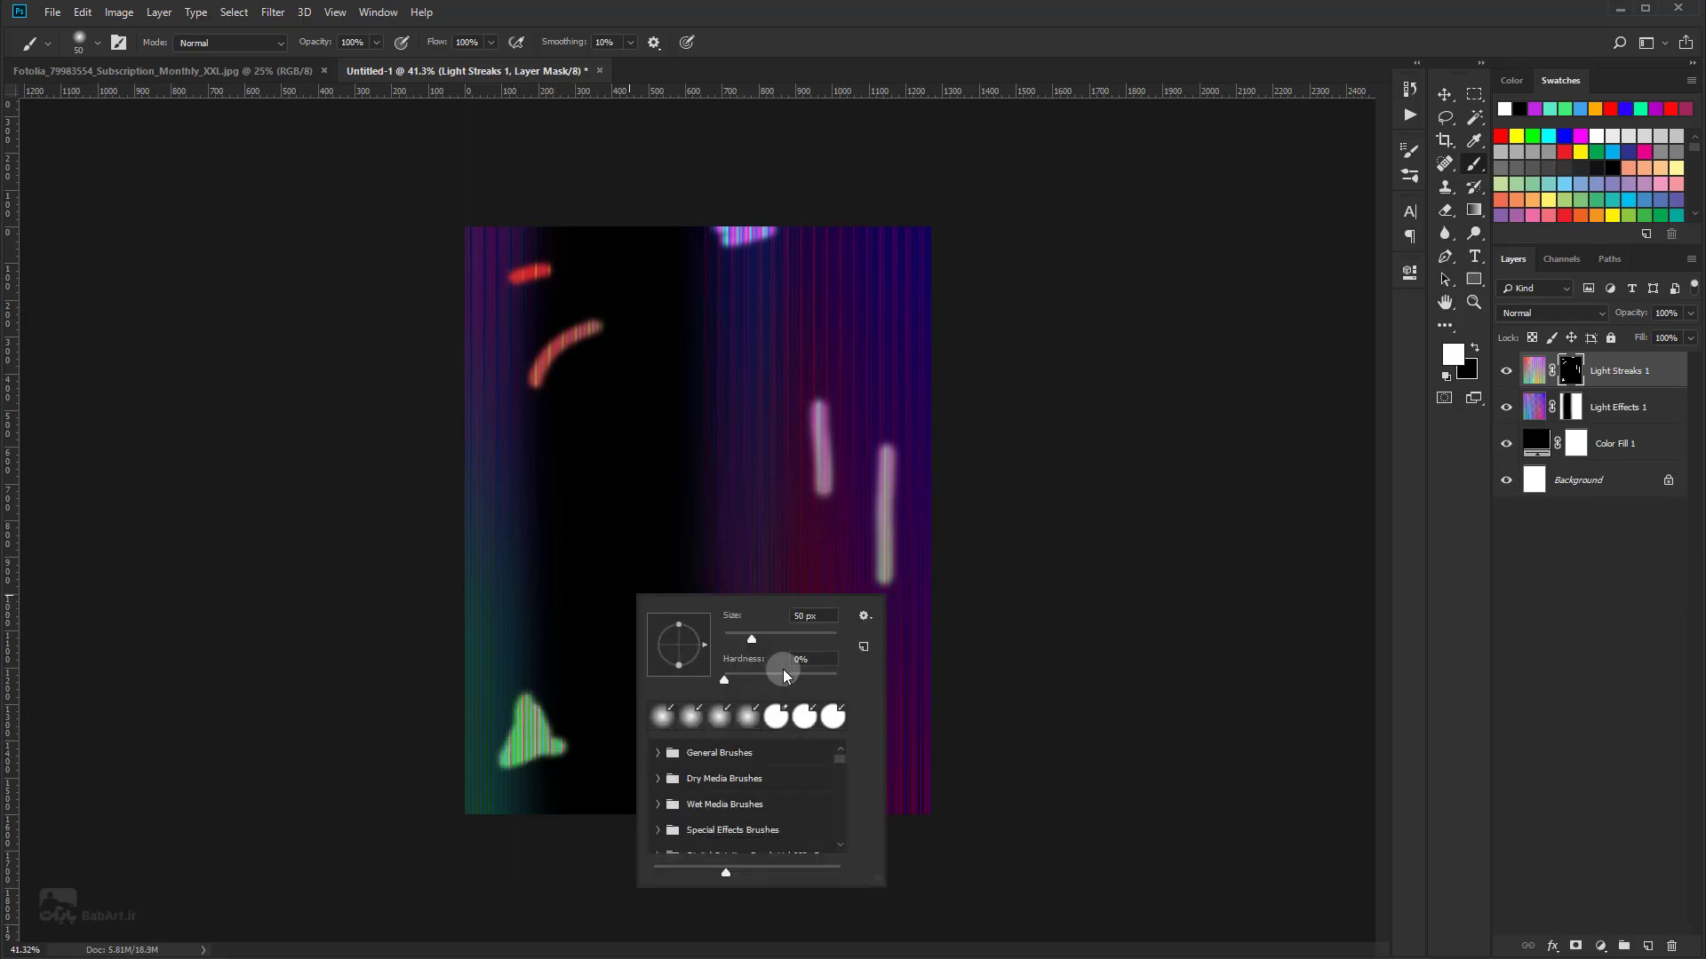
key(Return)
drag(631, 558, 570, 576)
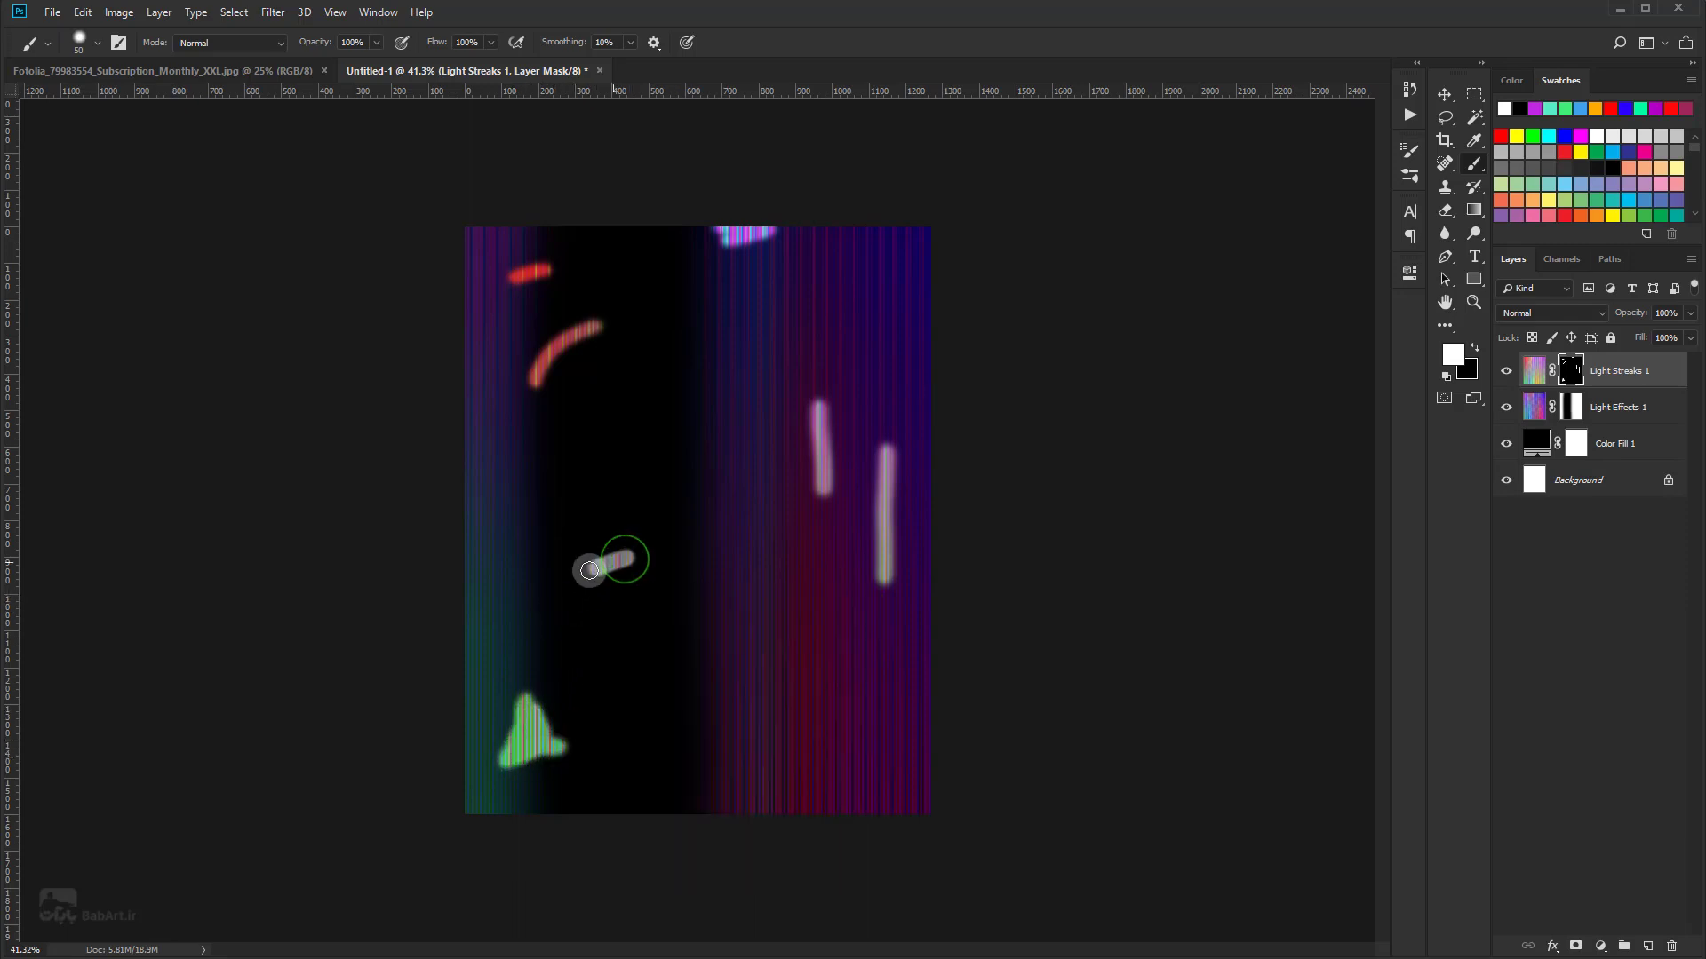
mouse_move(763, 782)
mouse_down()
mouse_move(799, 778)
mouse_move(780, 775)
mouse_up()
drag(724, 691, 682, 762)
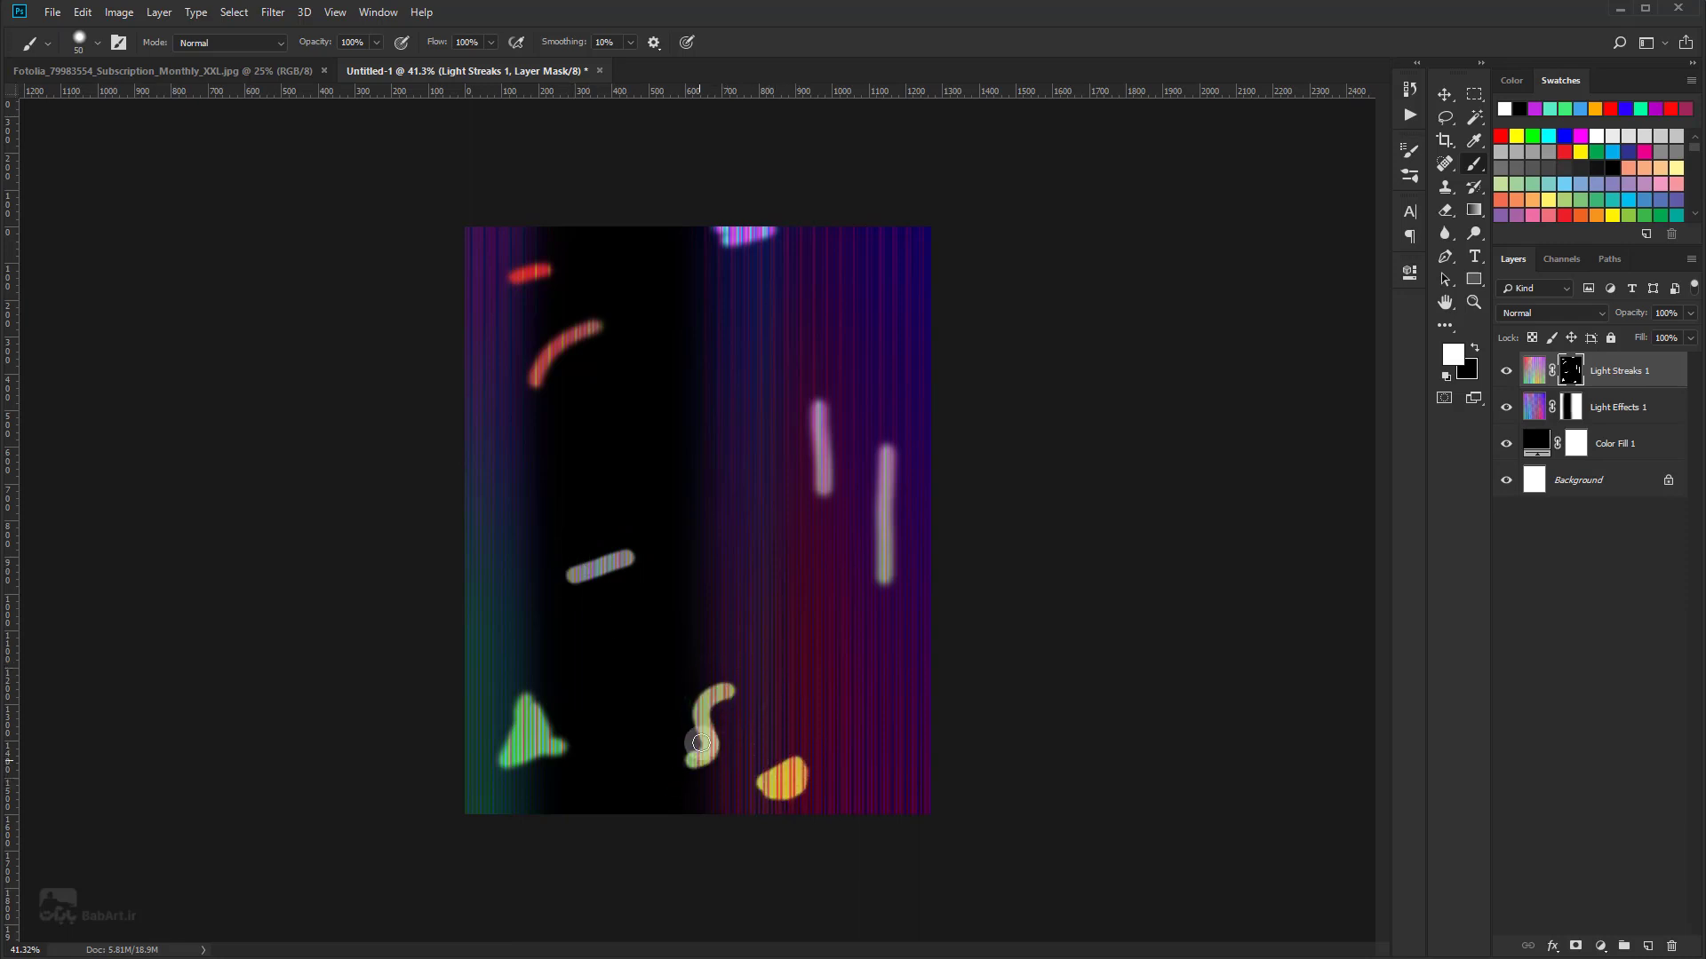
drag(831, 680, 891, 720)
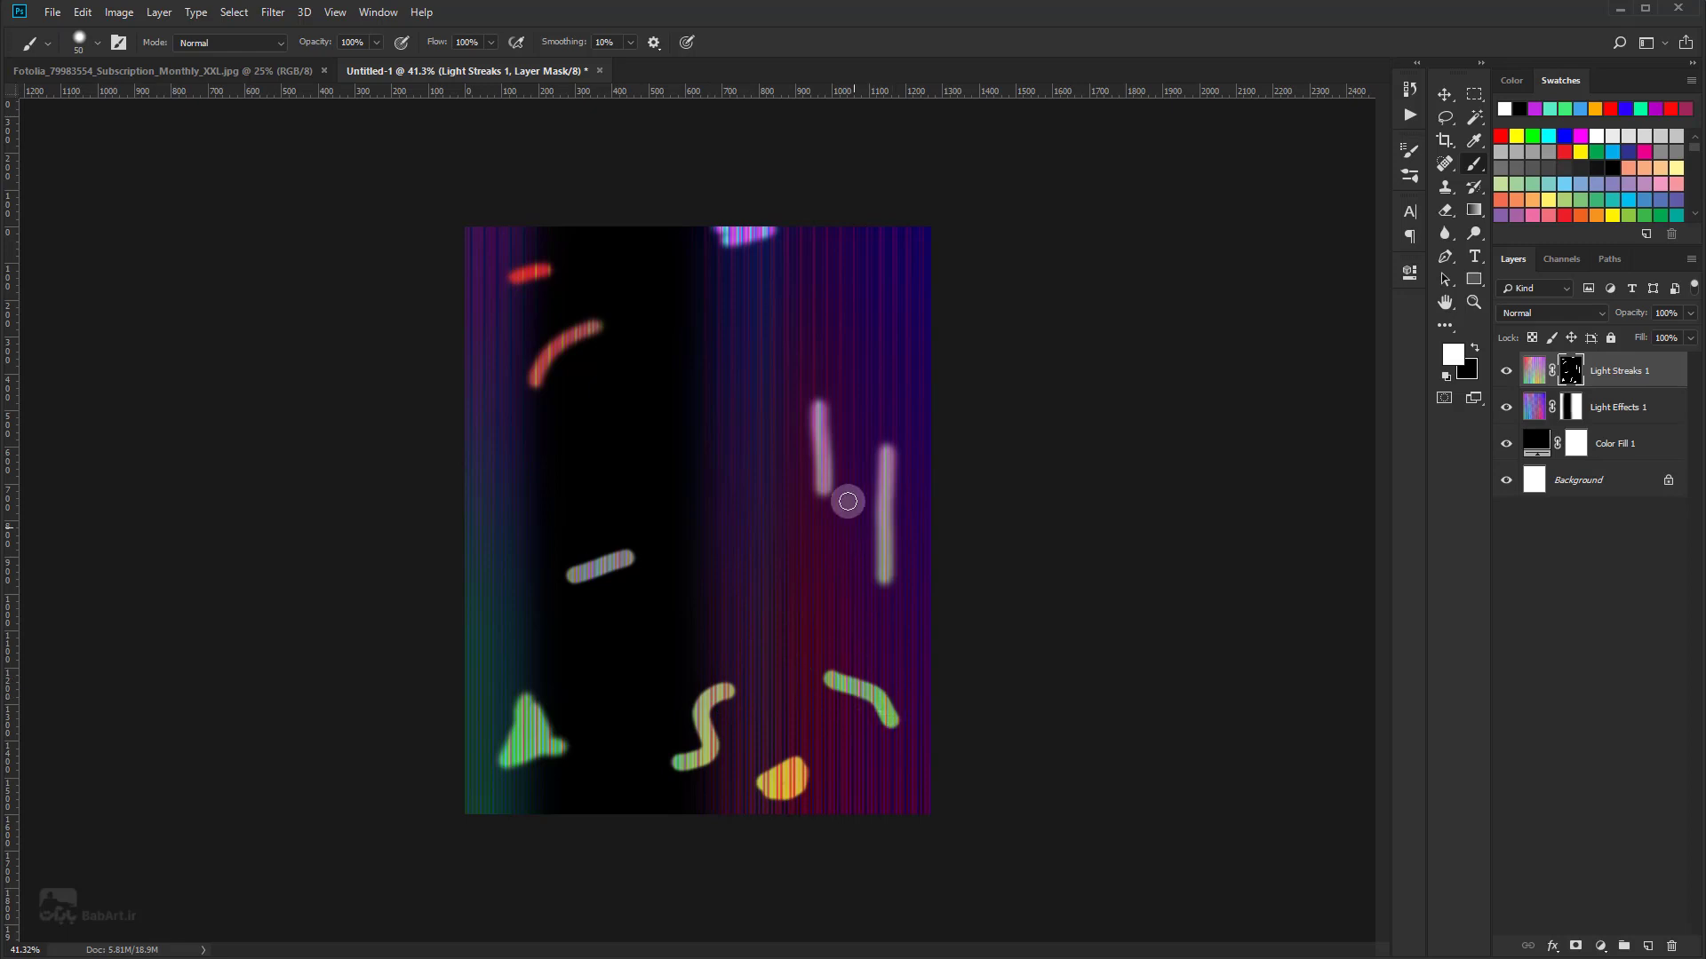
drag(823, 413, 821, 489)
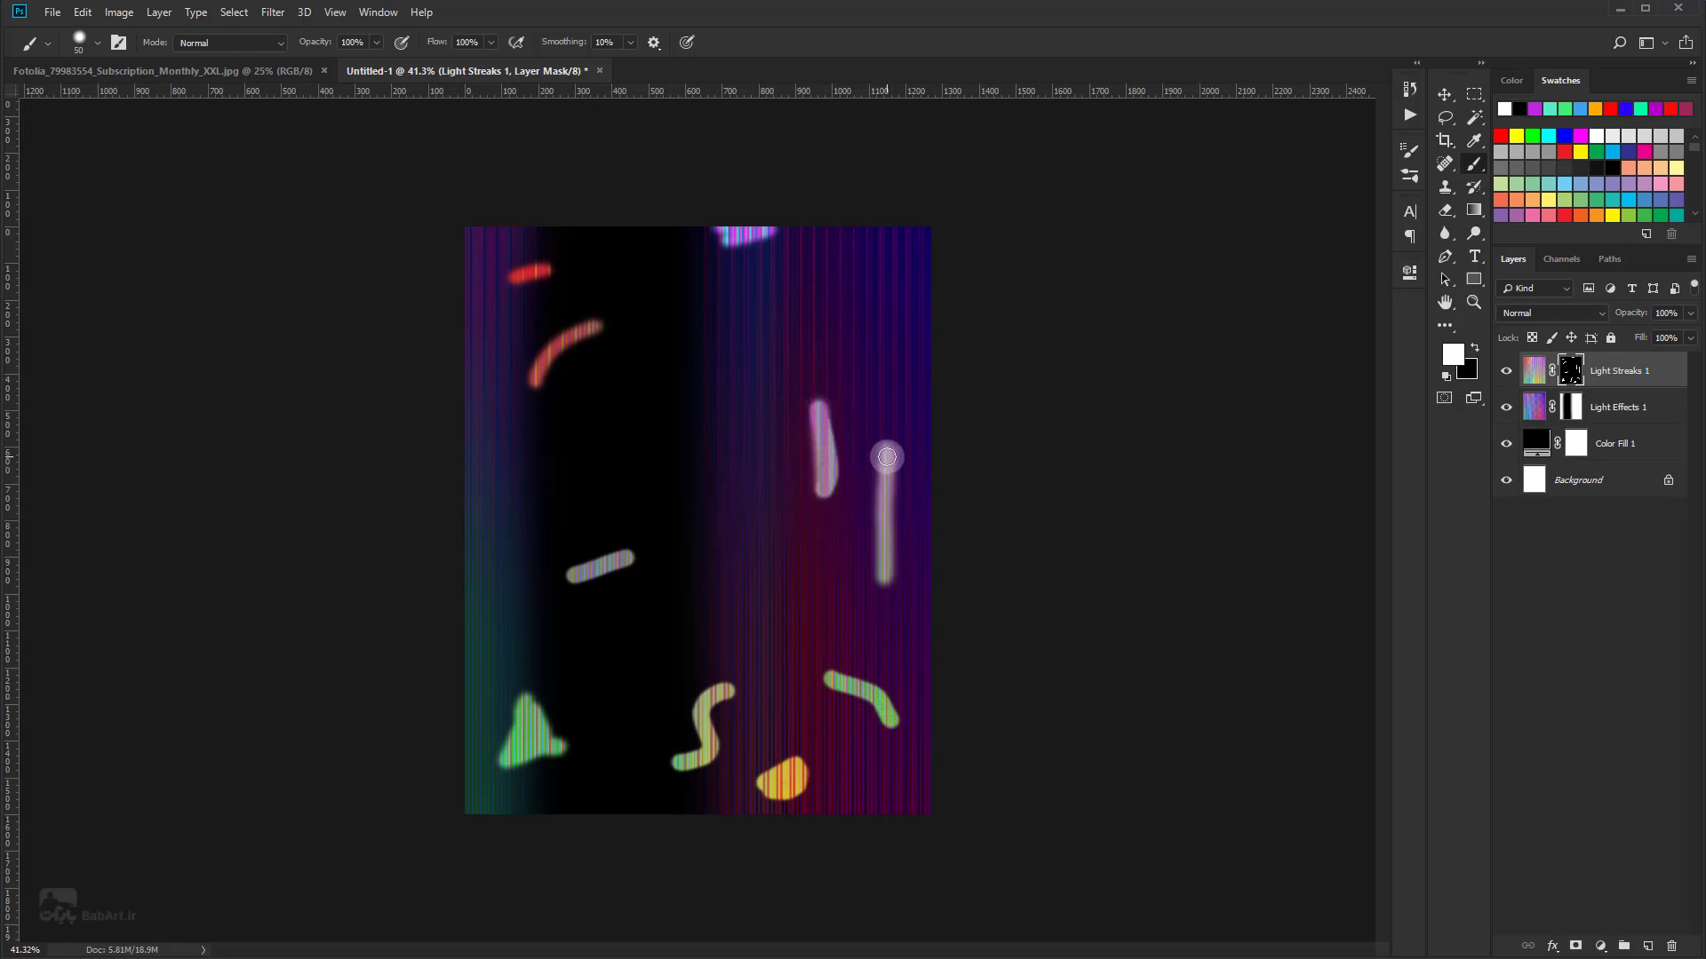
Step: Change brush hardness, then add and widen short streaks and dots across the top, right and left
right_click(885, 457)
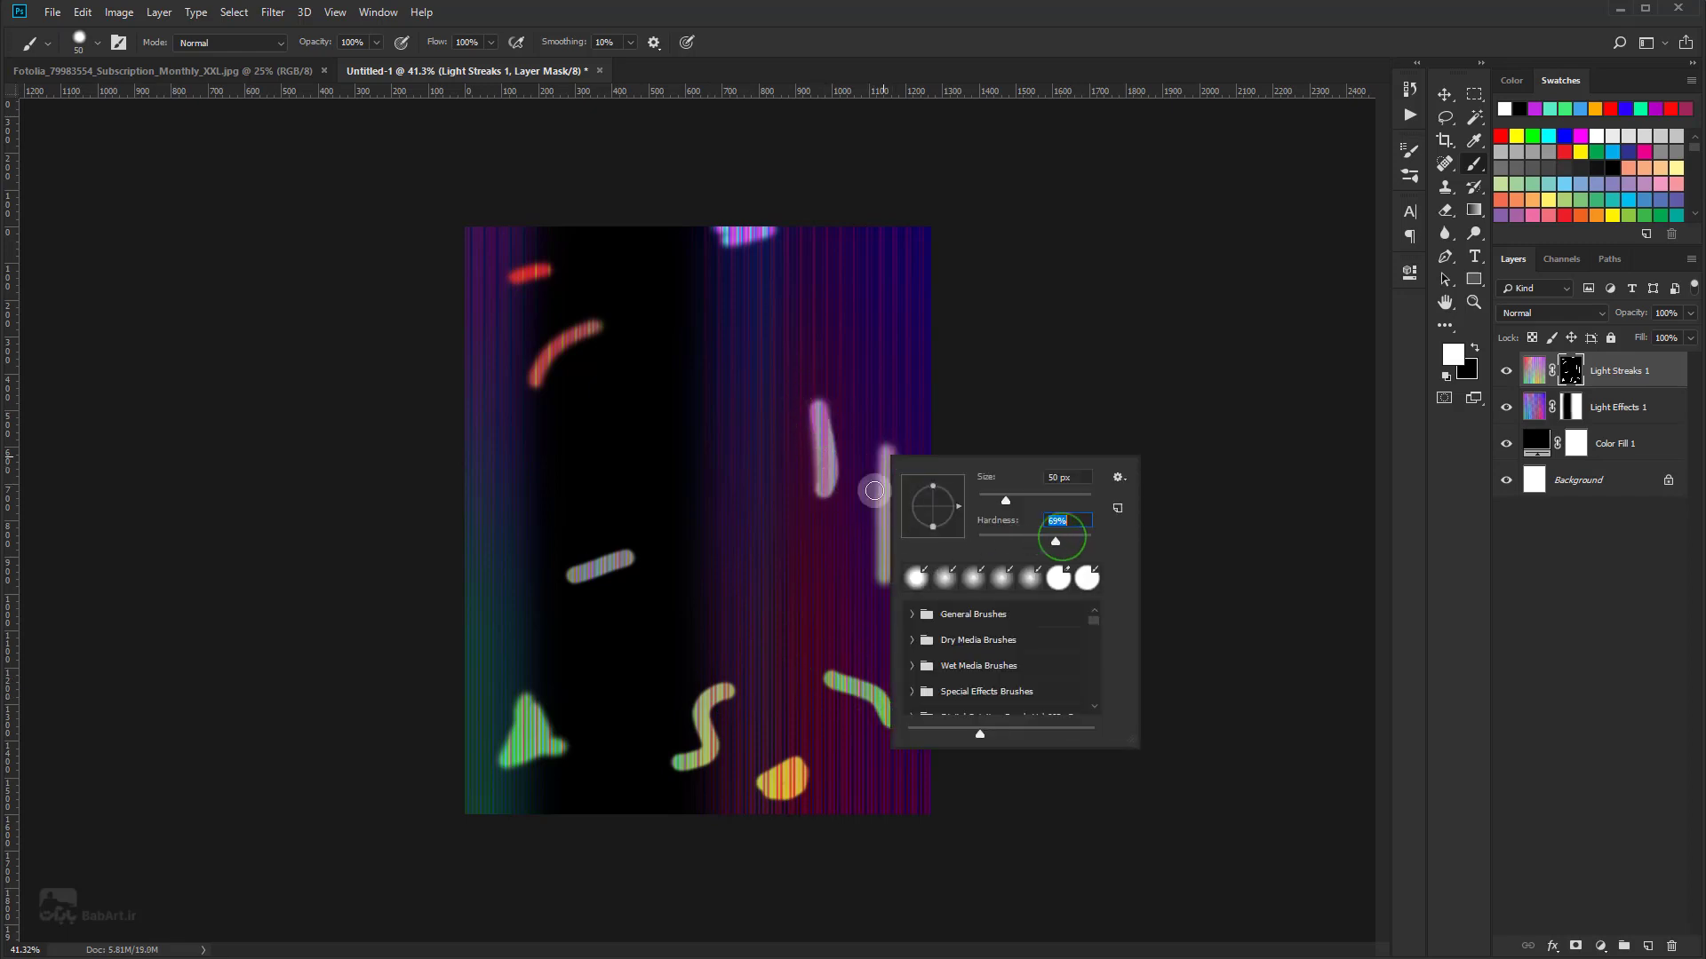
key(Return)
drag(884, 449, 884, 582)
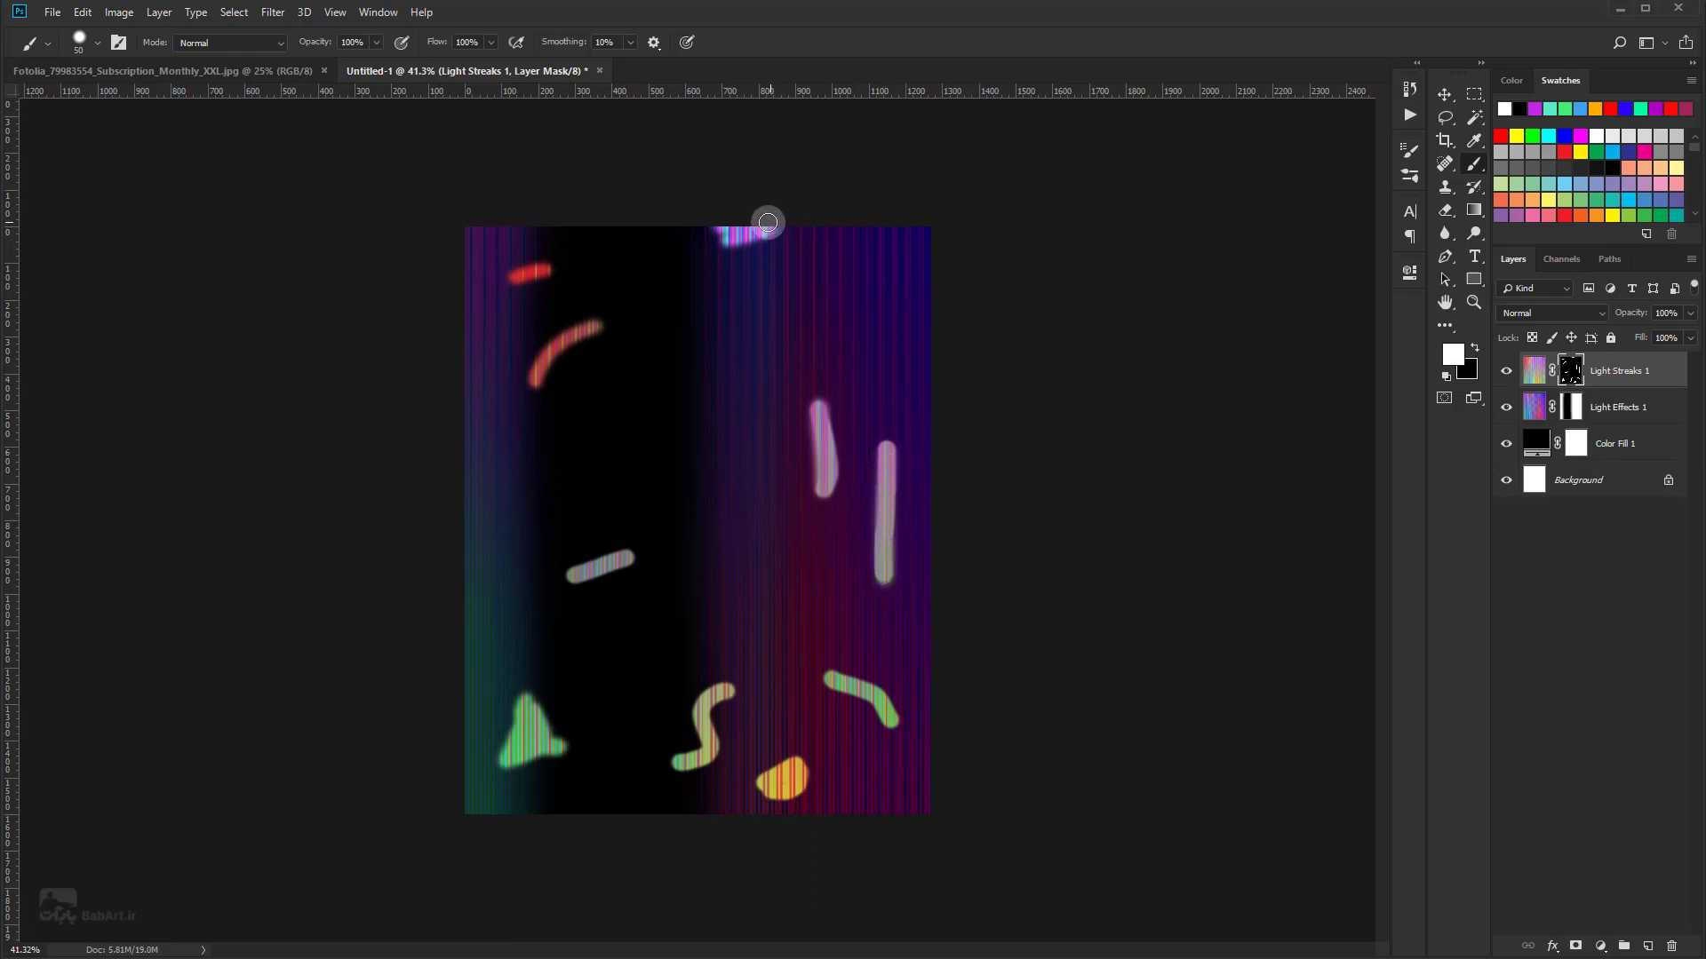
drag(768, 222, 735, 216)
click(864, 289)
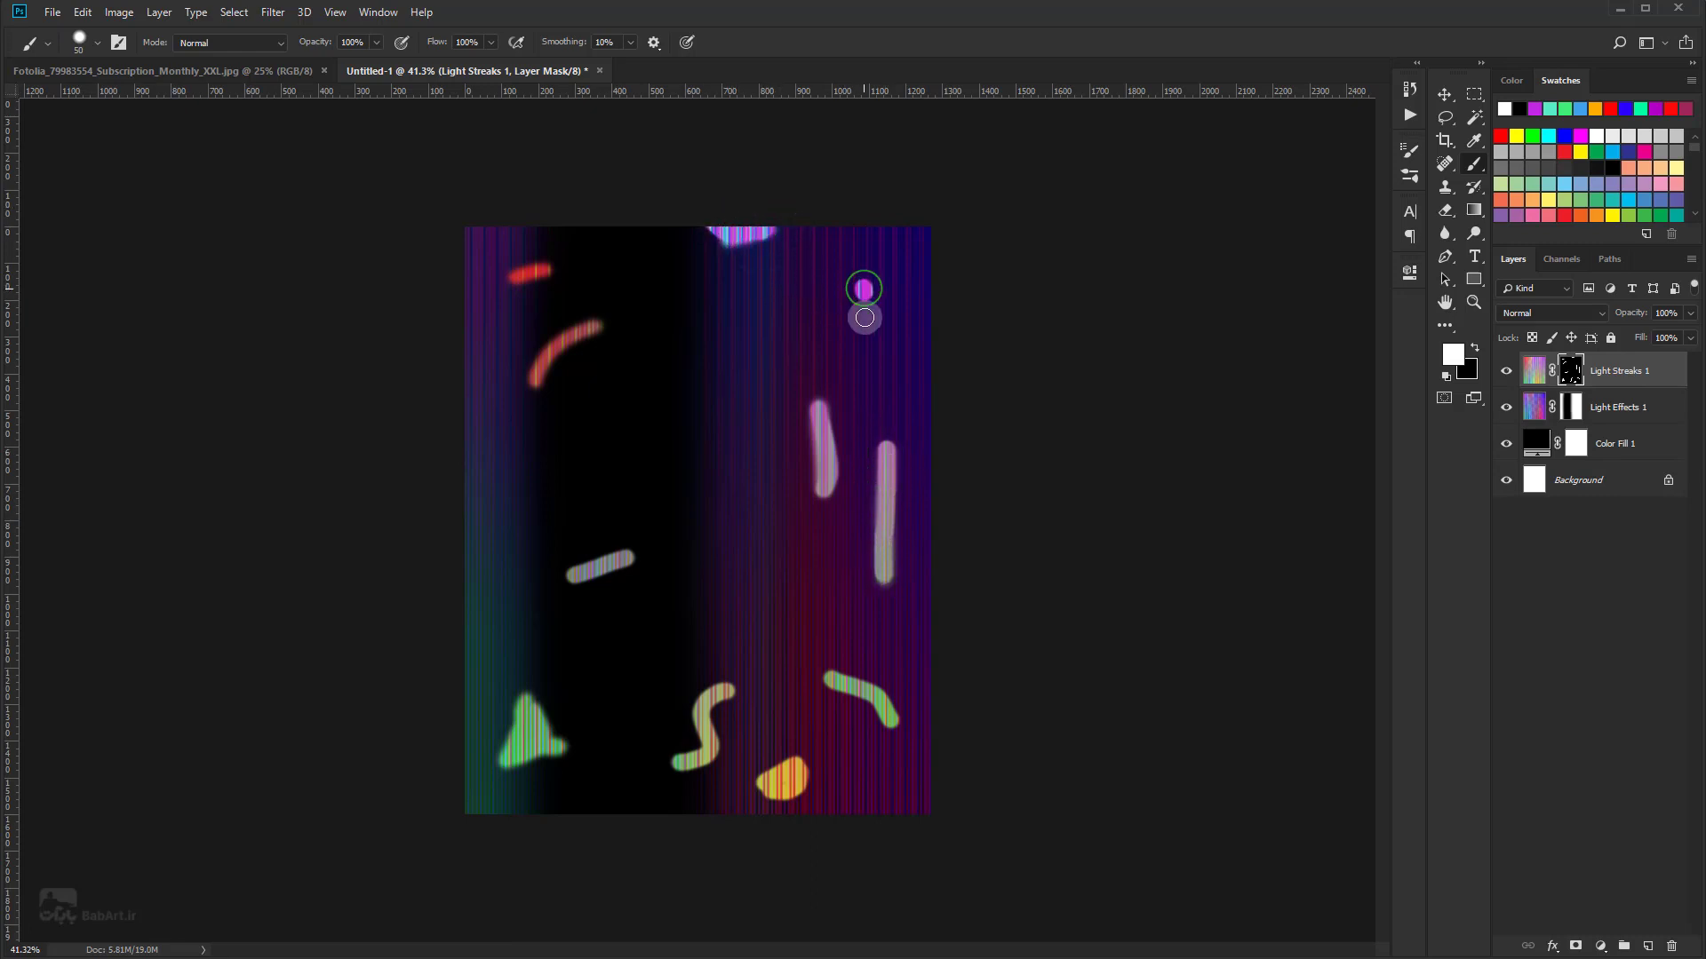
drag(863, 288, 864, 318)
click(639, 413)
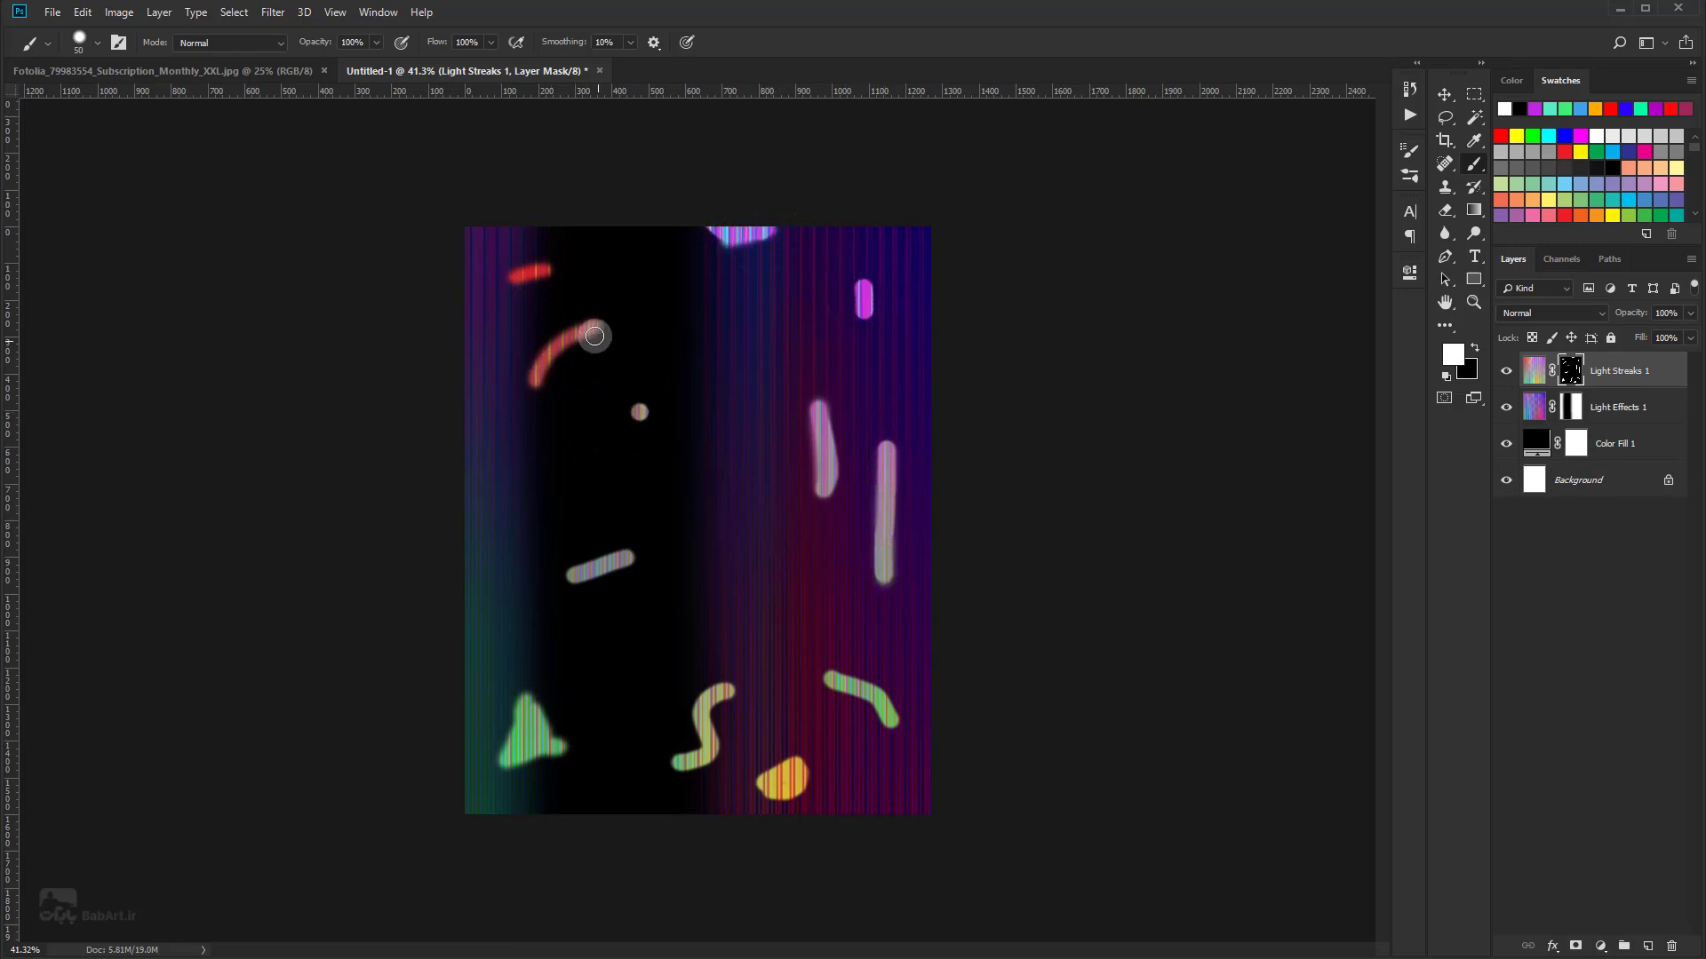
drag(587, 329, 535, 382)
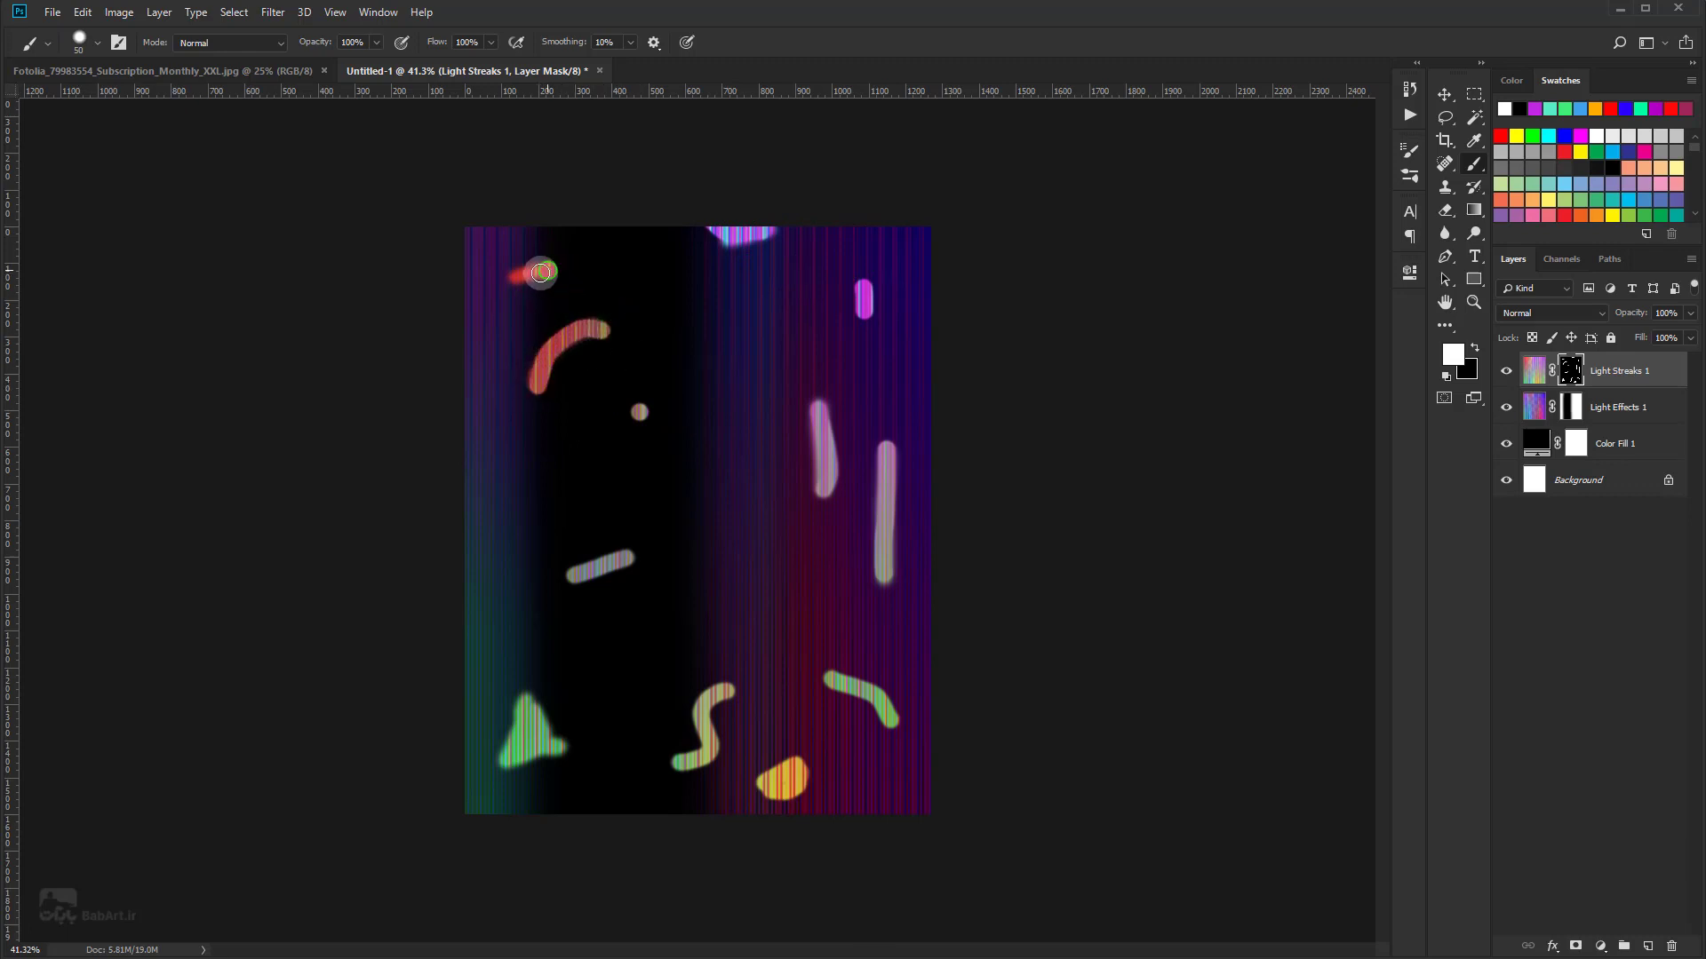
drag(551, 270, 512, 277)
drag(725, 349, 744, 340)
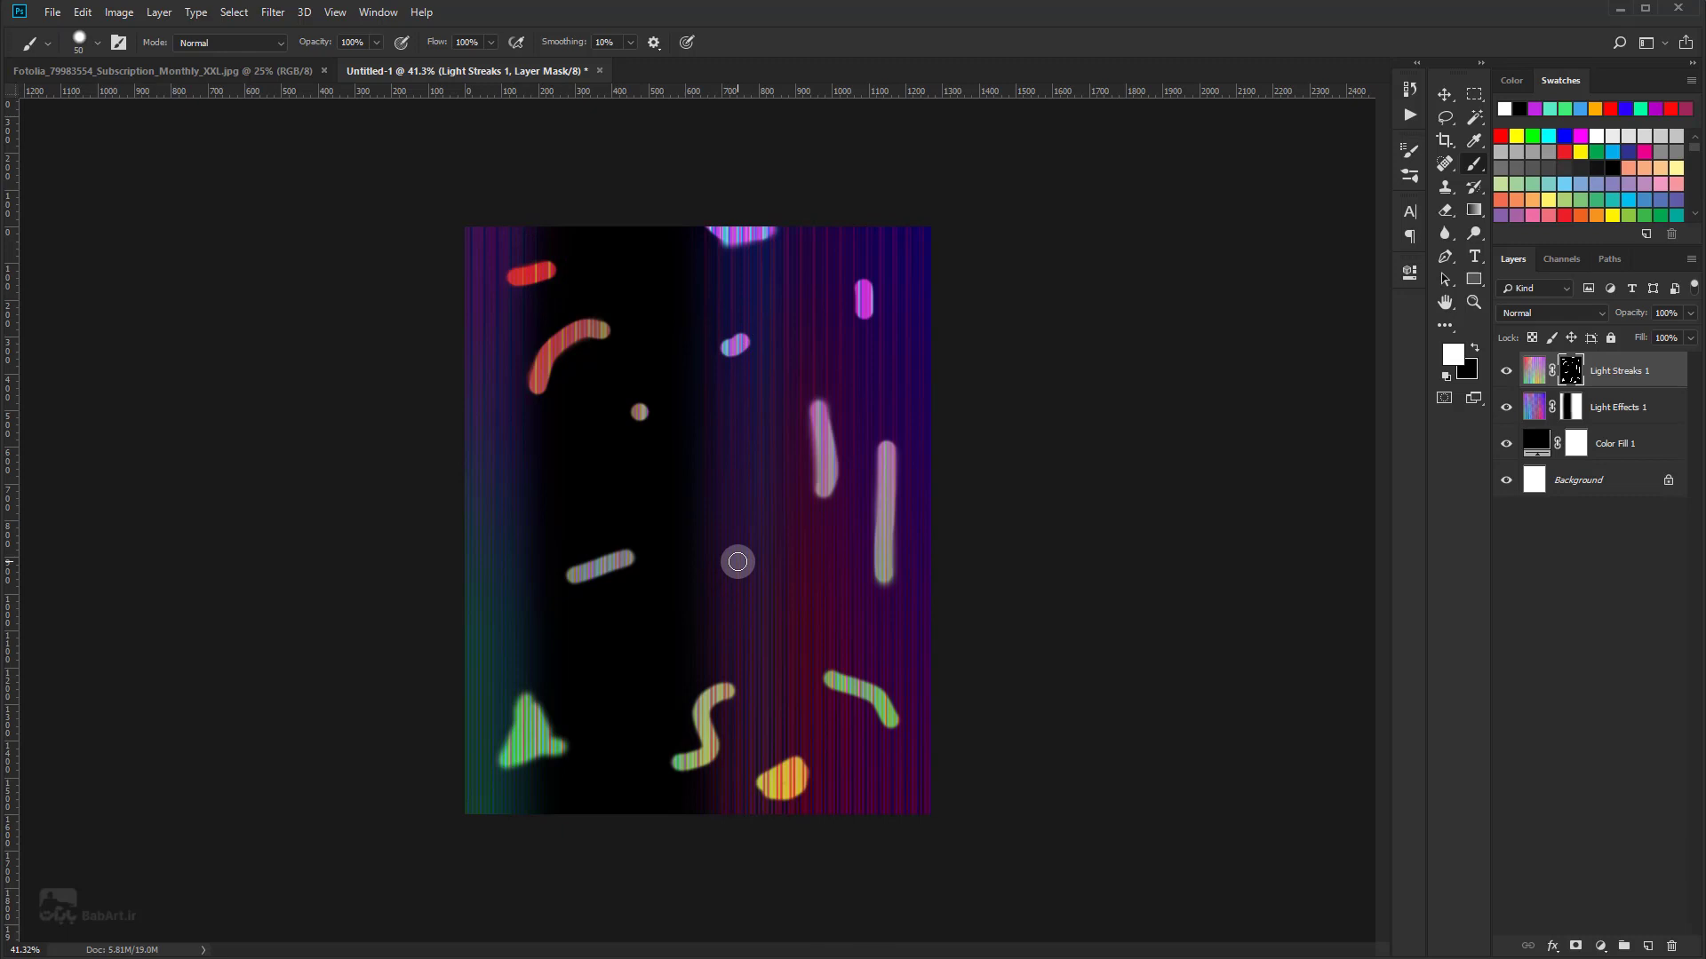
drag(497, 514, 462, 544)
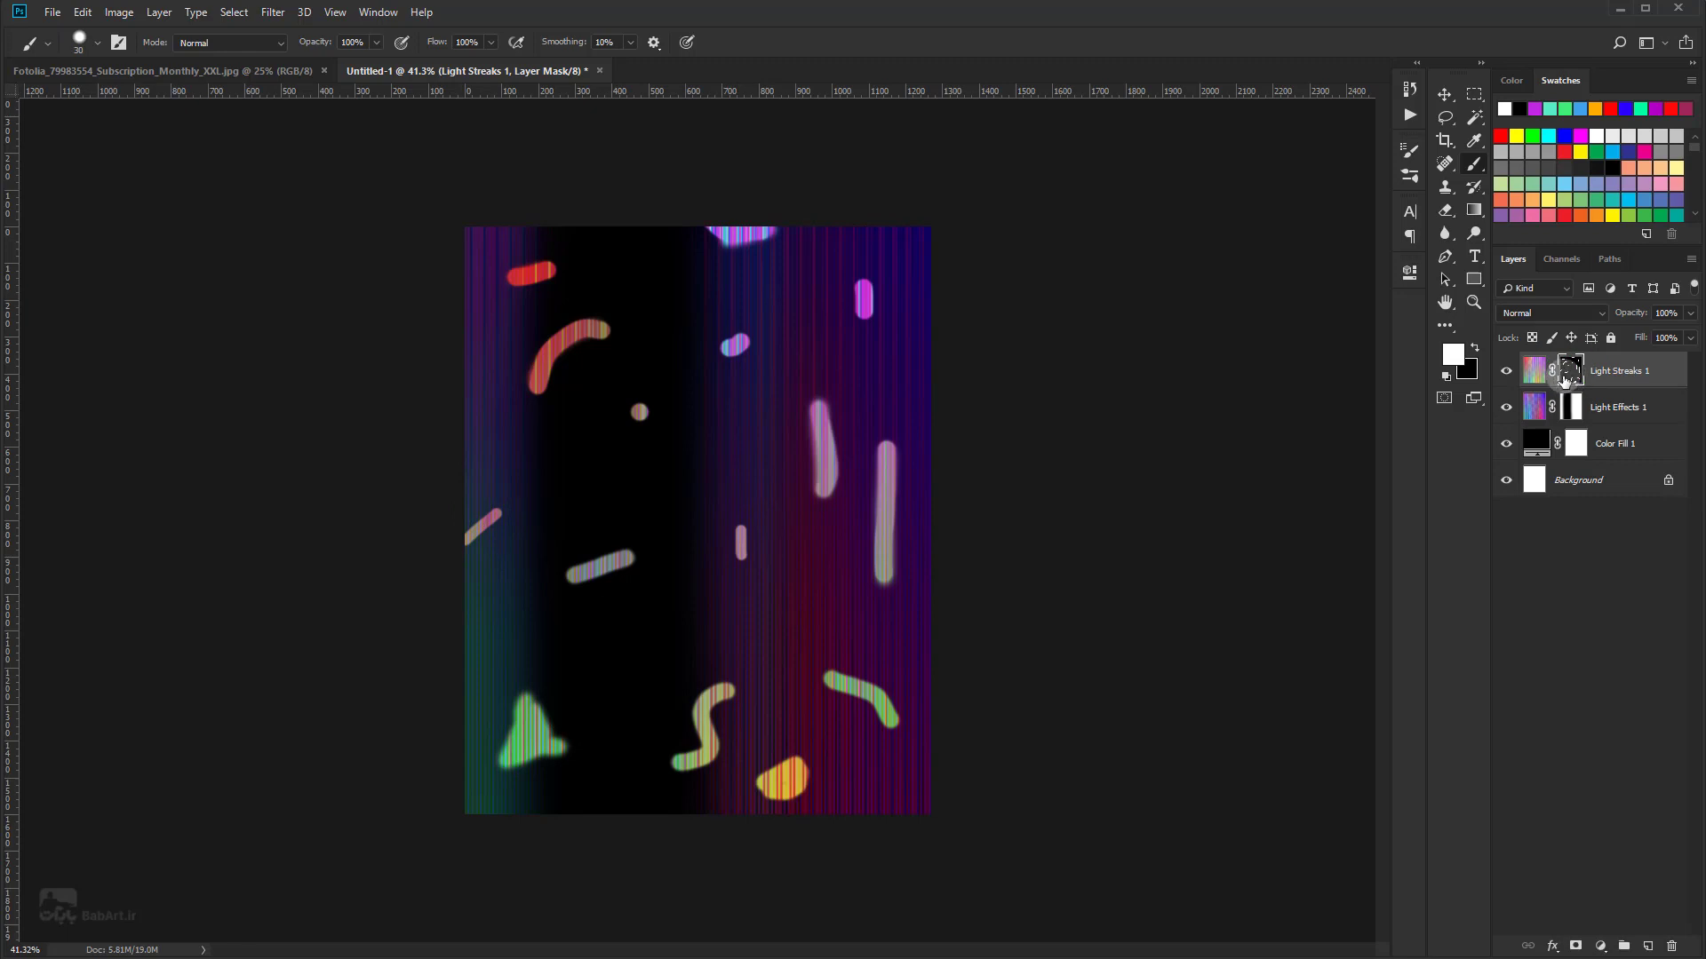
click(273, 12)
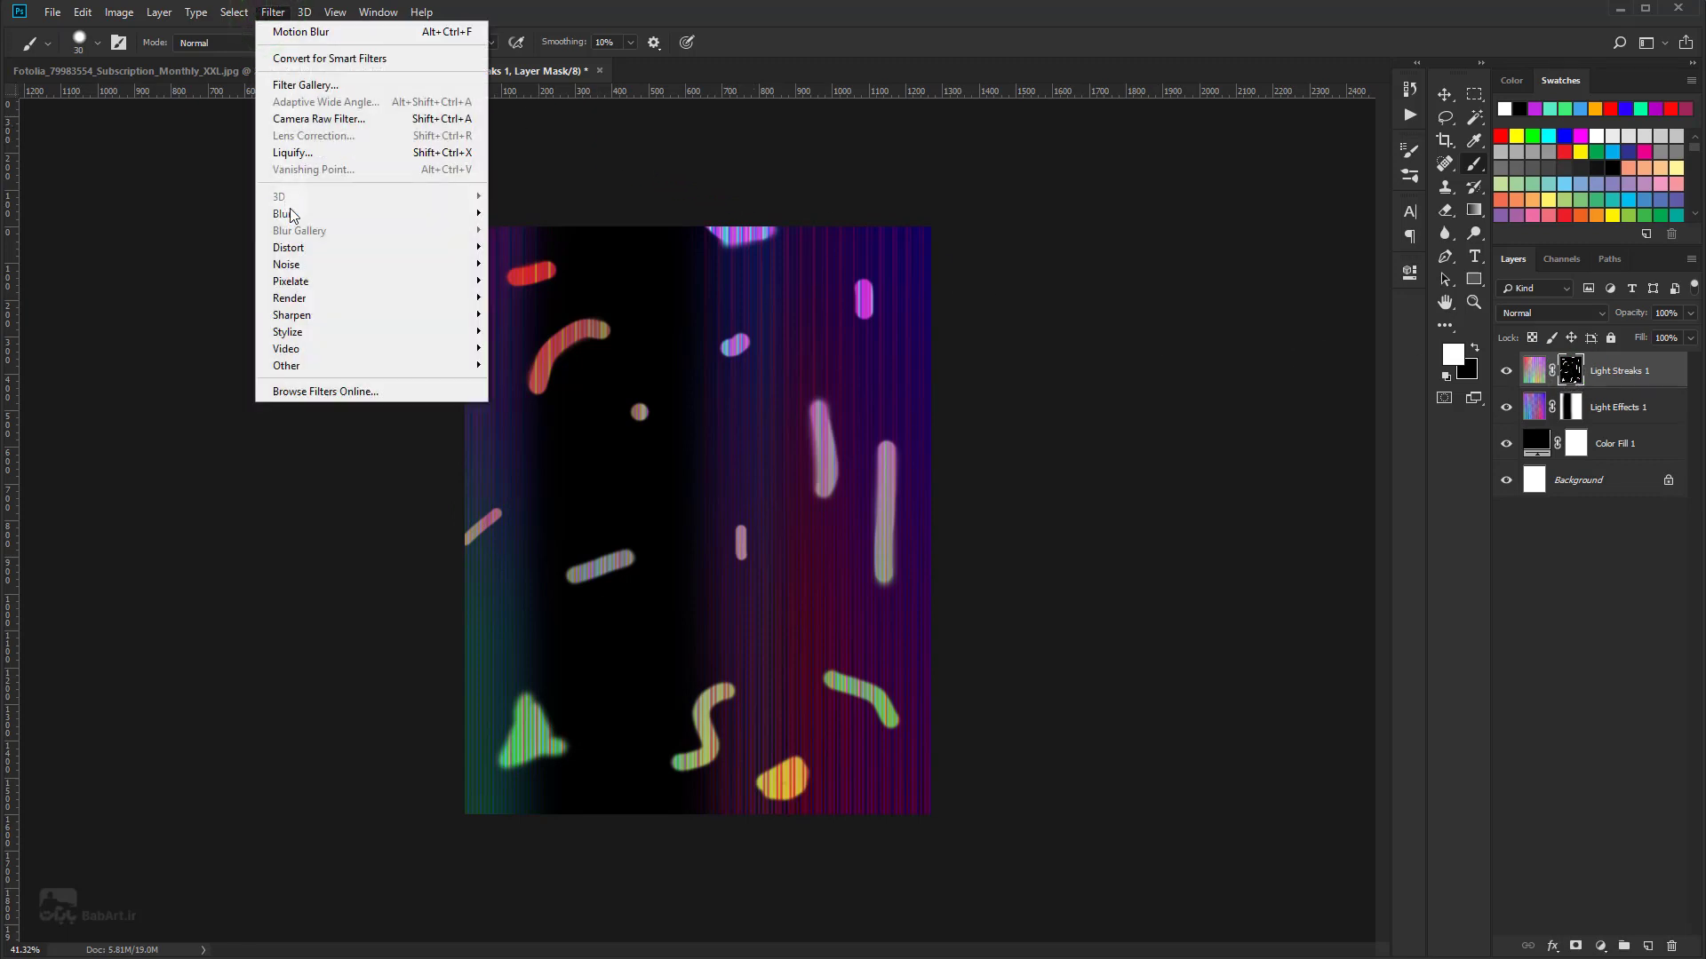
mouse_move(283, 213)
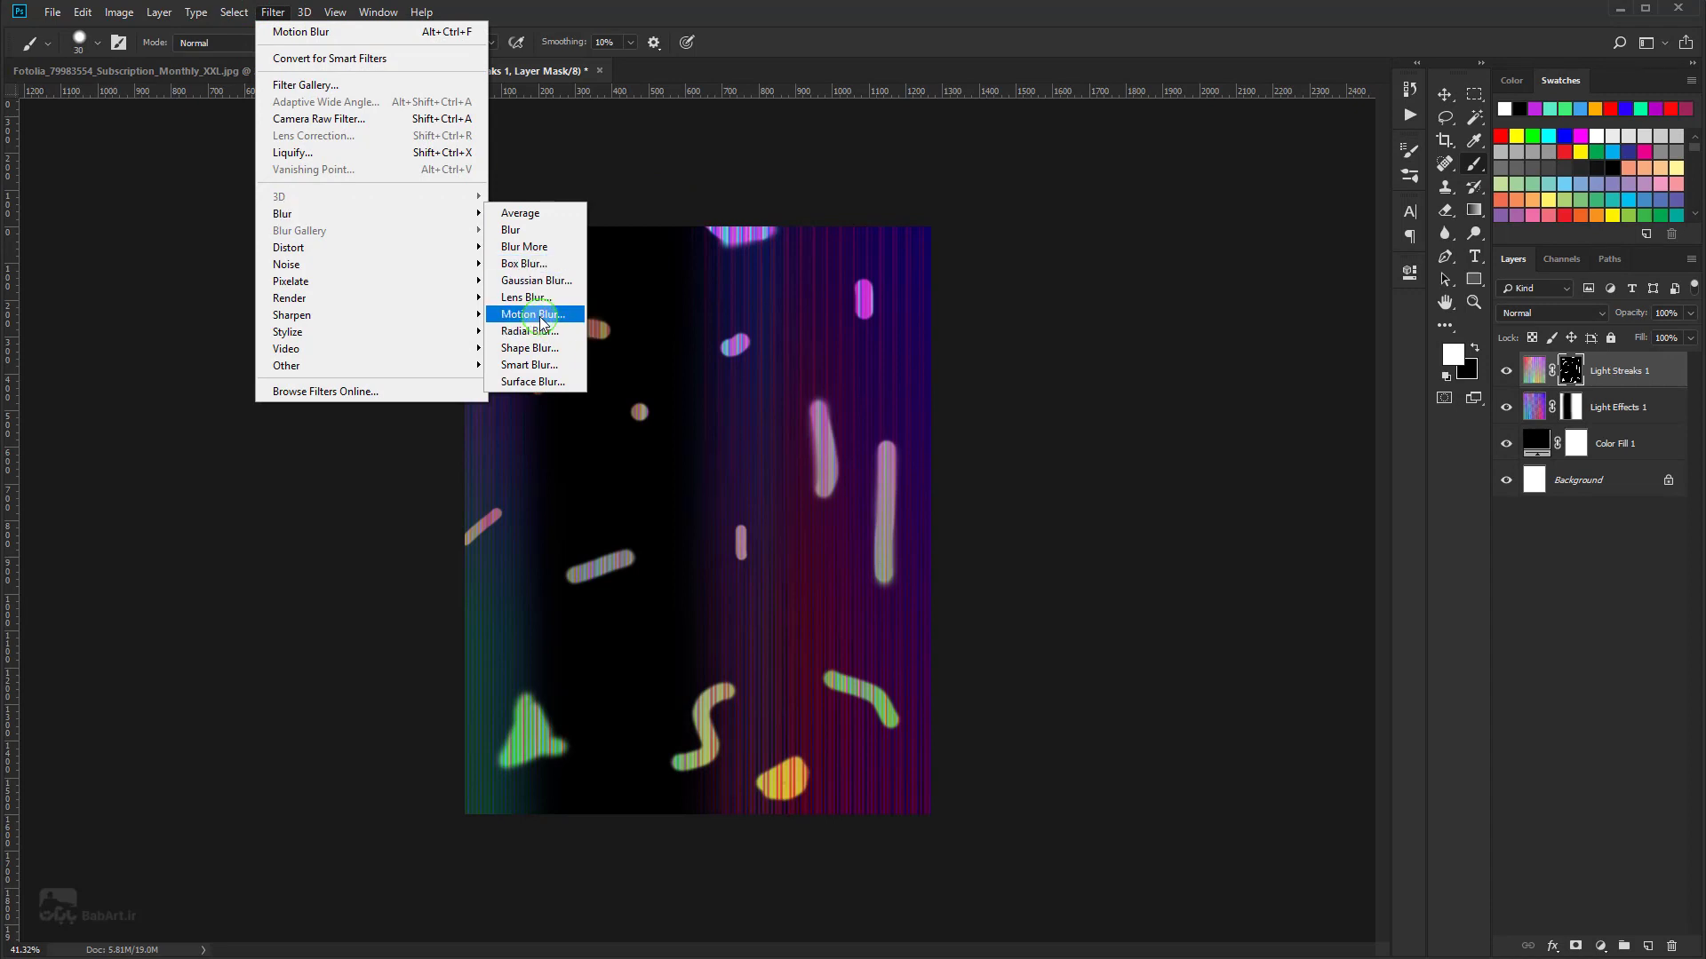
Step: Apply Motion Blur to the Light Streaks mask at 90° angle and 375 px distance
click(533, 315)
drag(1176, 243, 1170, 306)
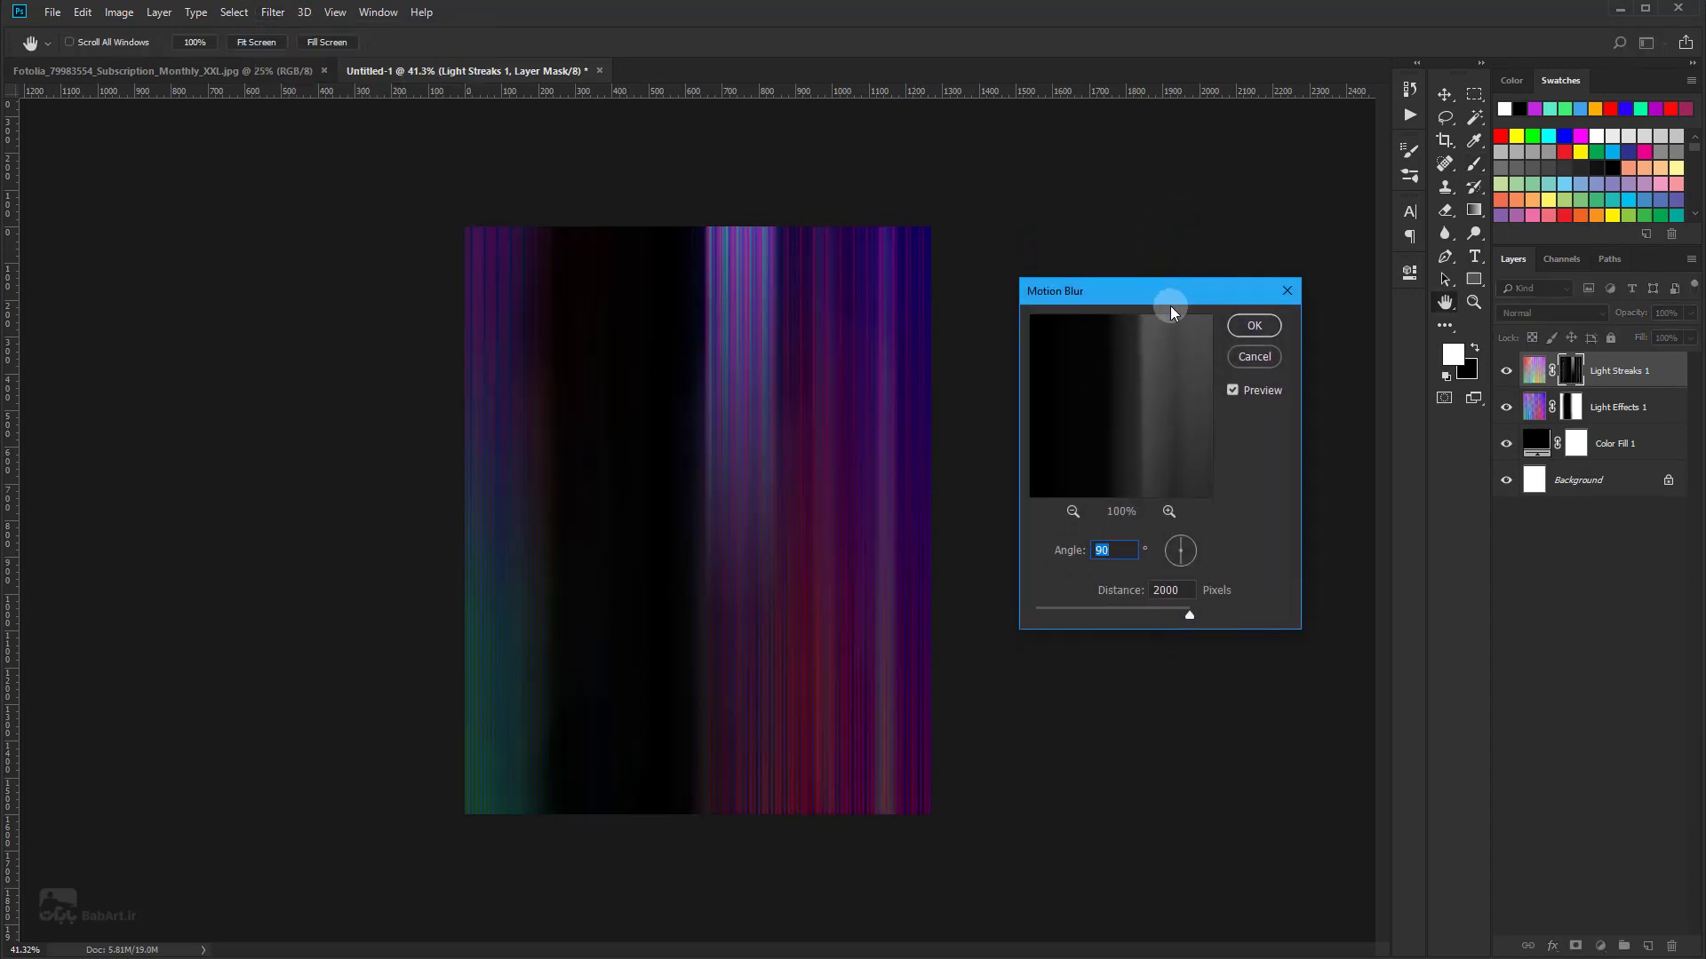
click(1100, 597)
text(375)
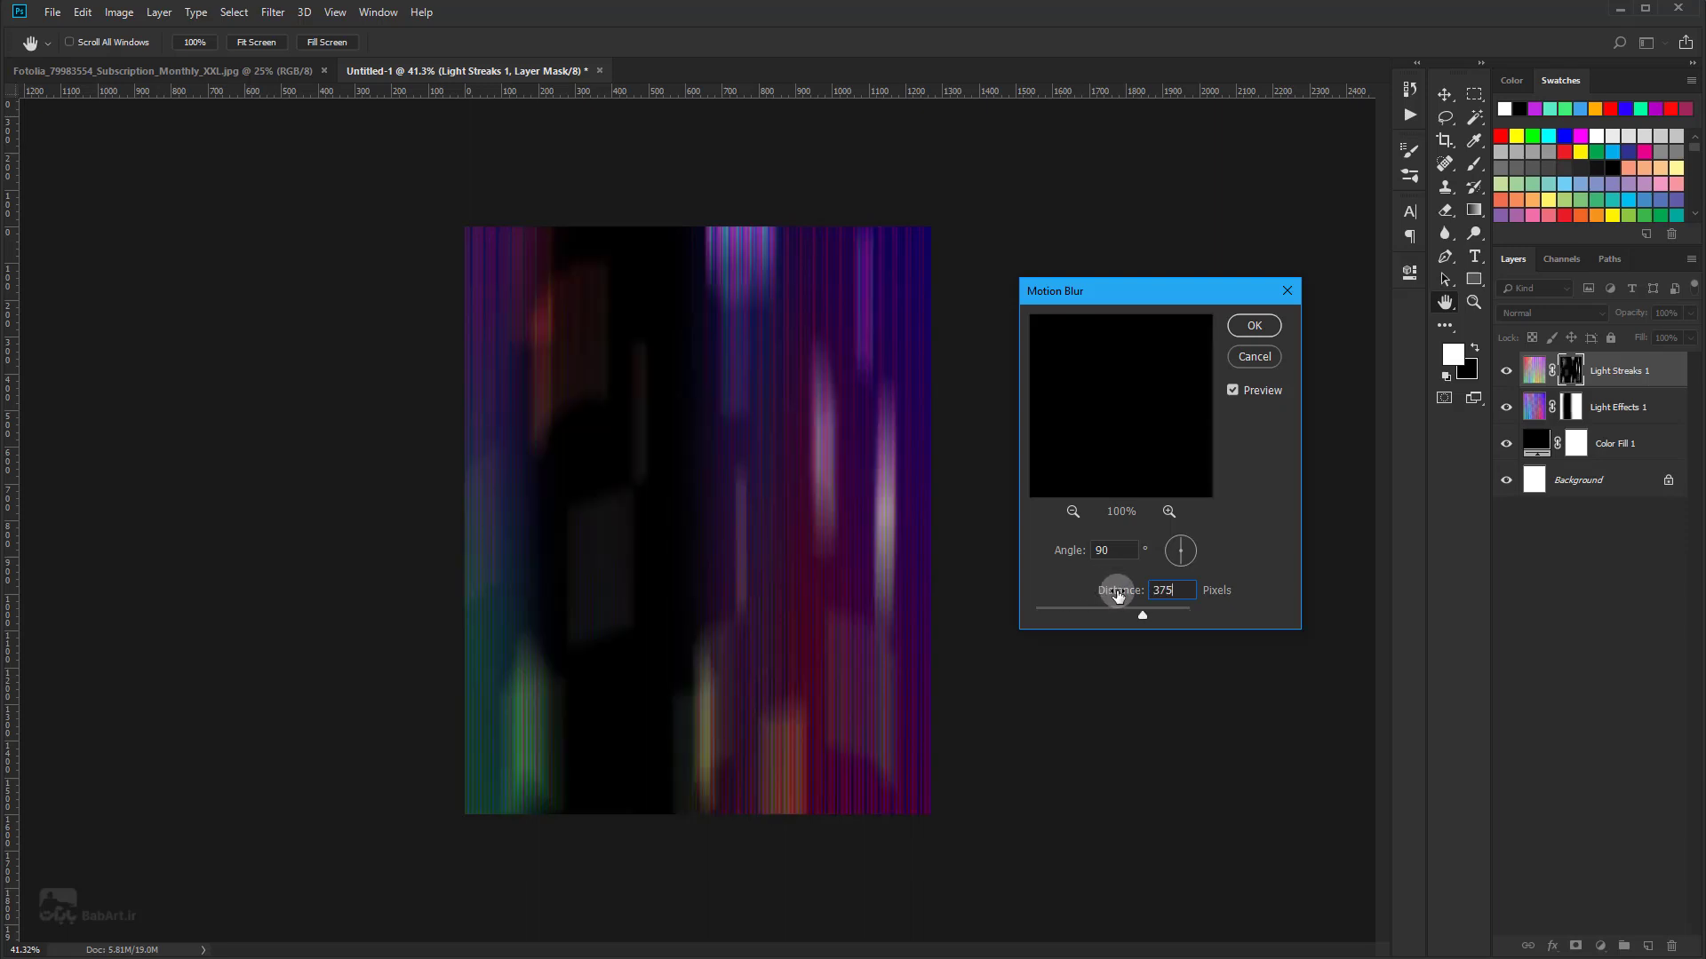
click(1258, 324)
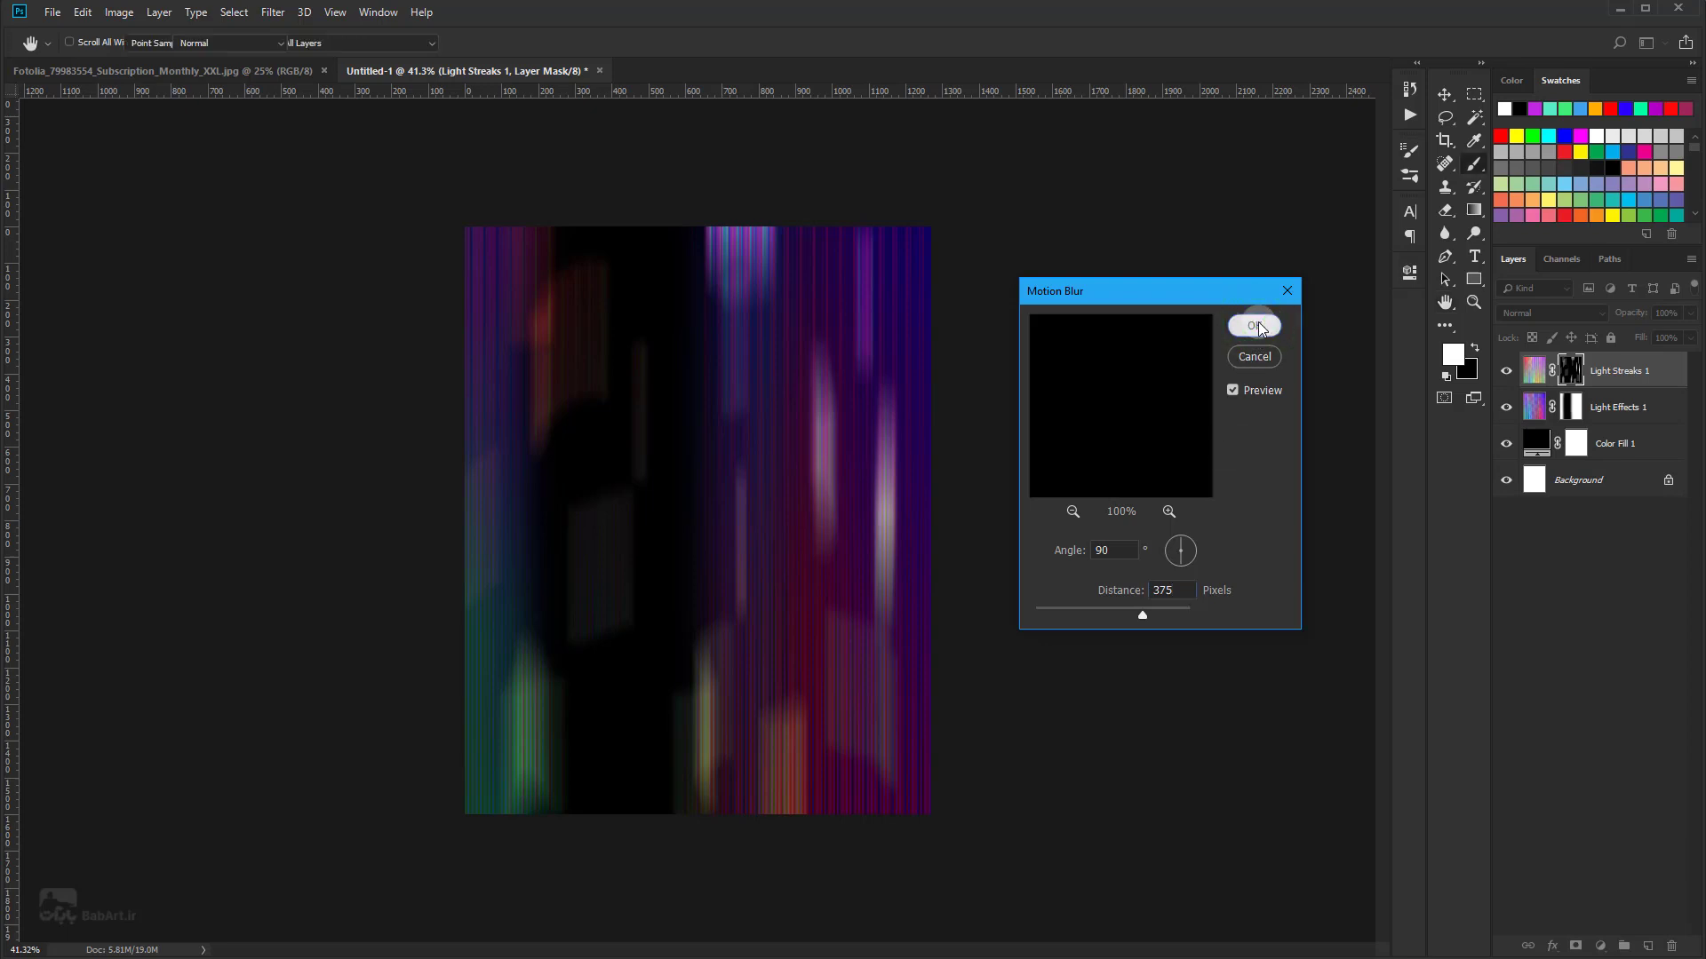
Step: Add a Hue/Saturation adjustment layer clipped to Light Streaks 1
click(1600, 946)
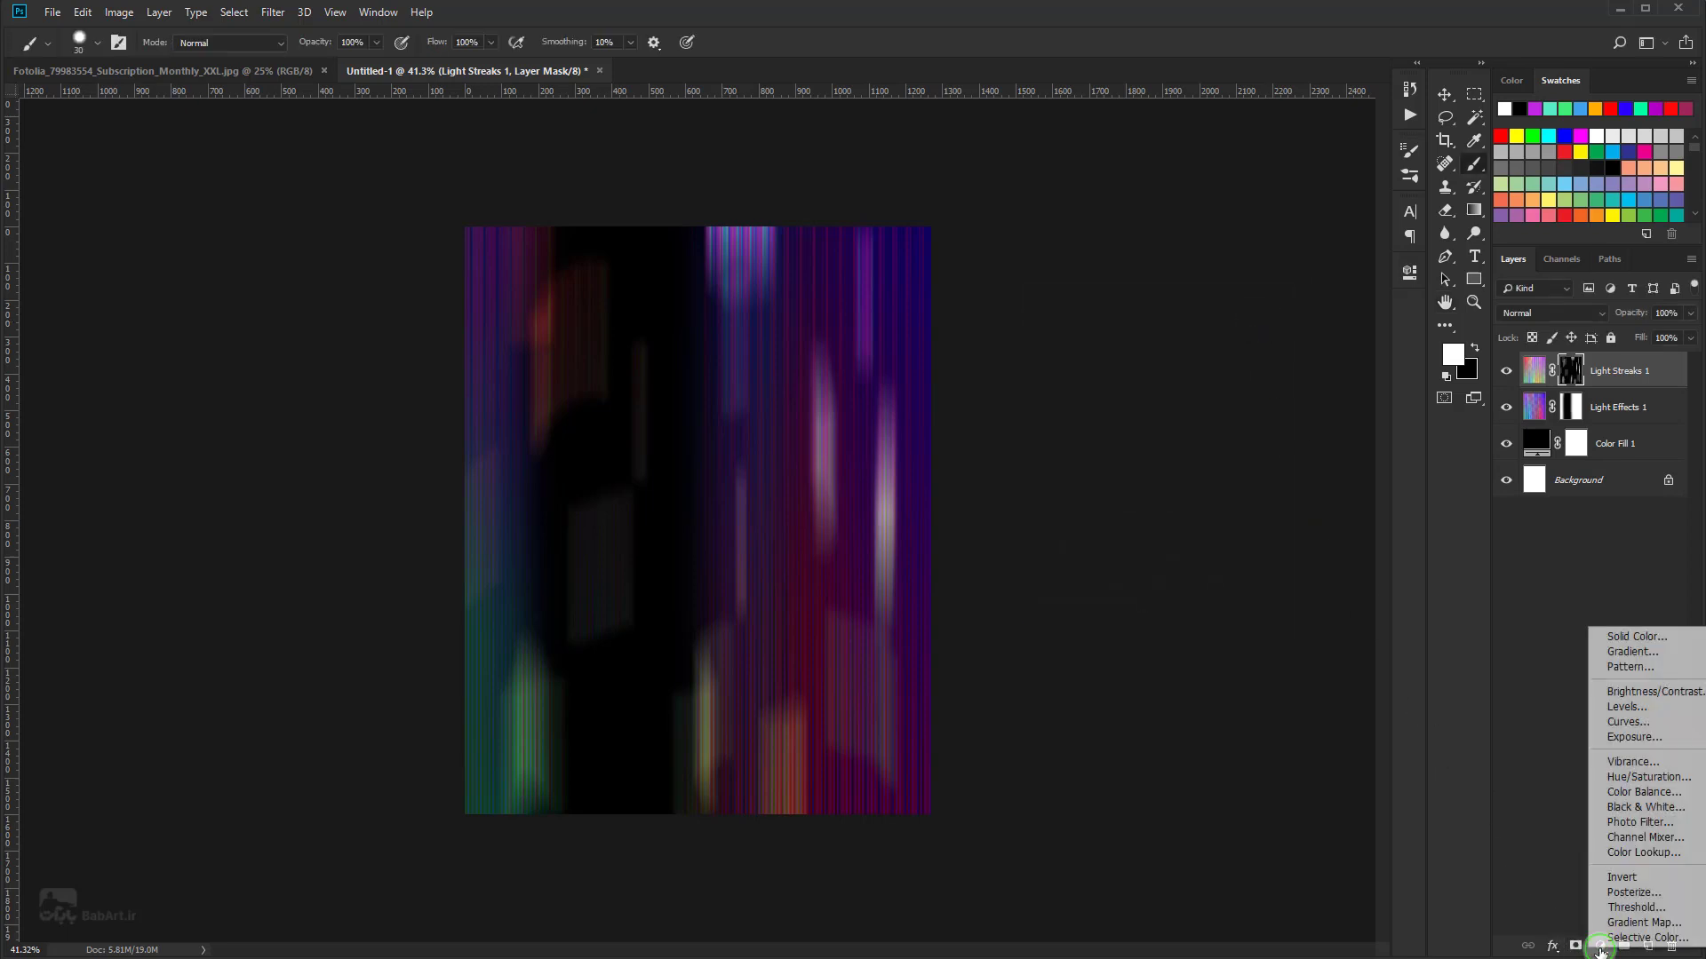
click(1624, 780)
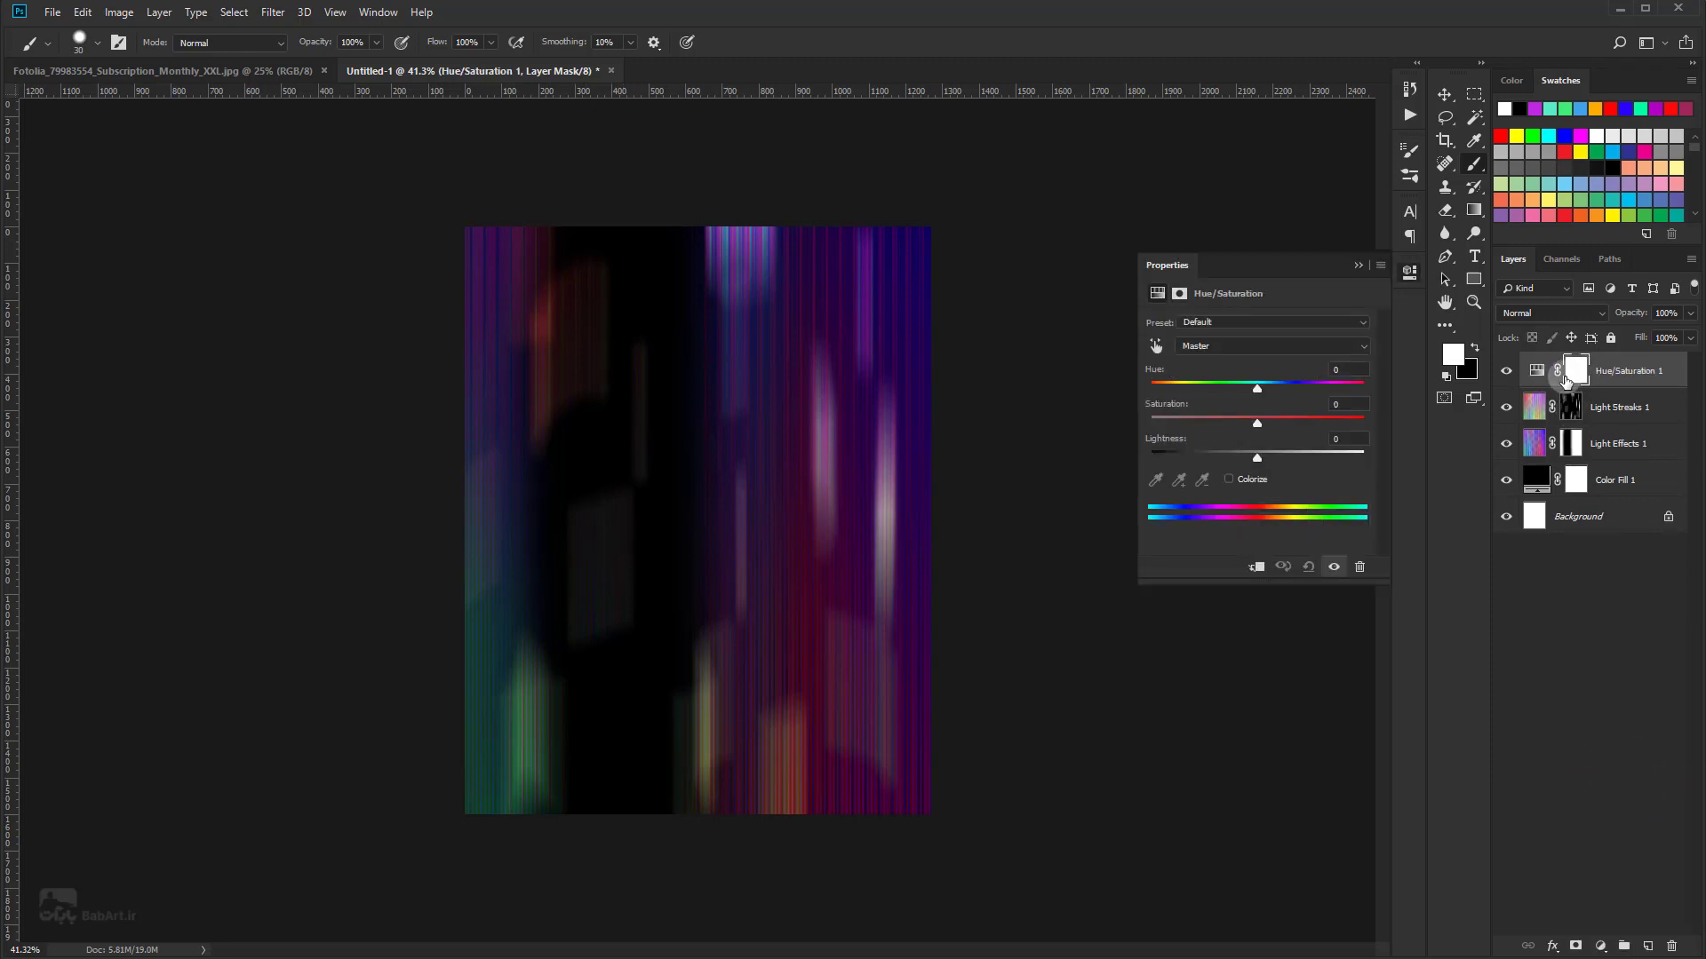
click(1259, 572)
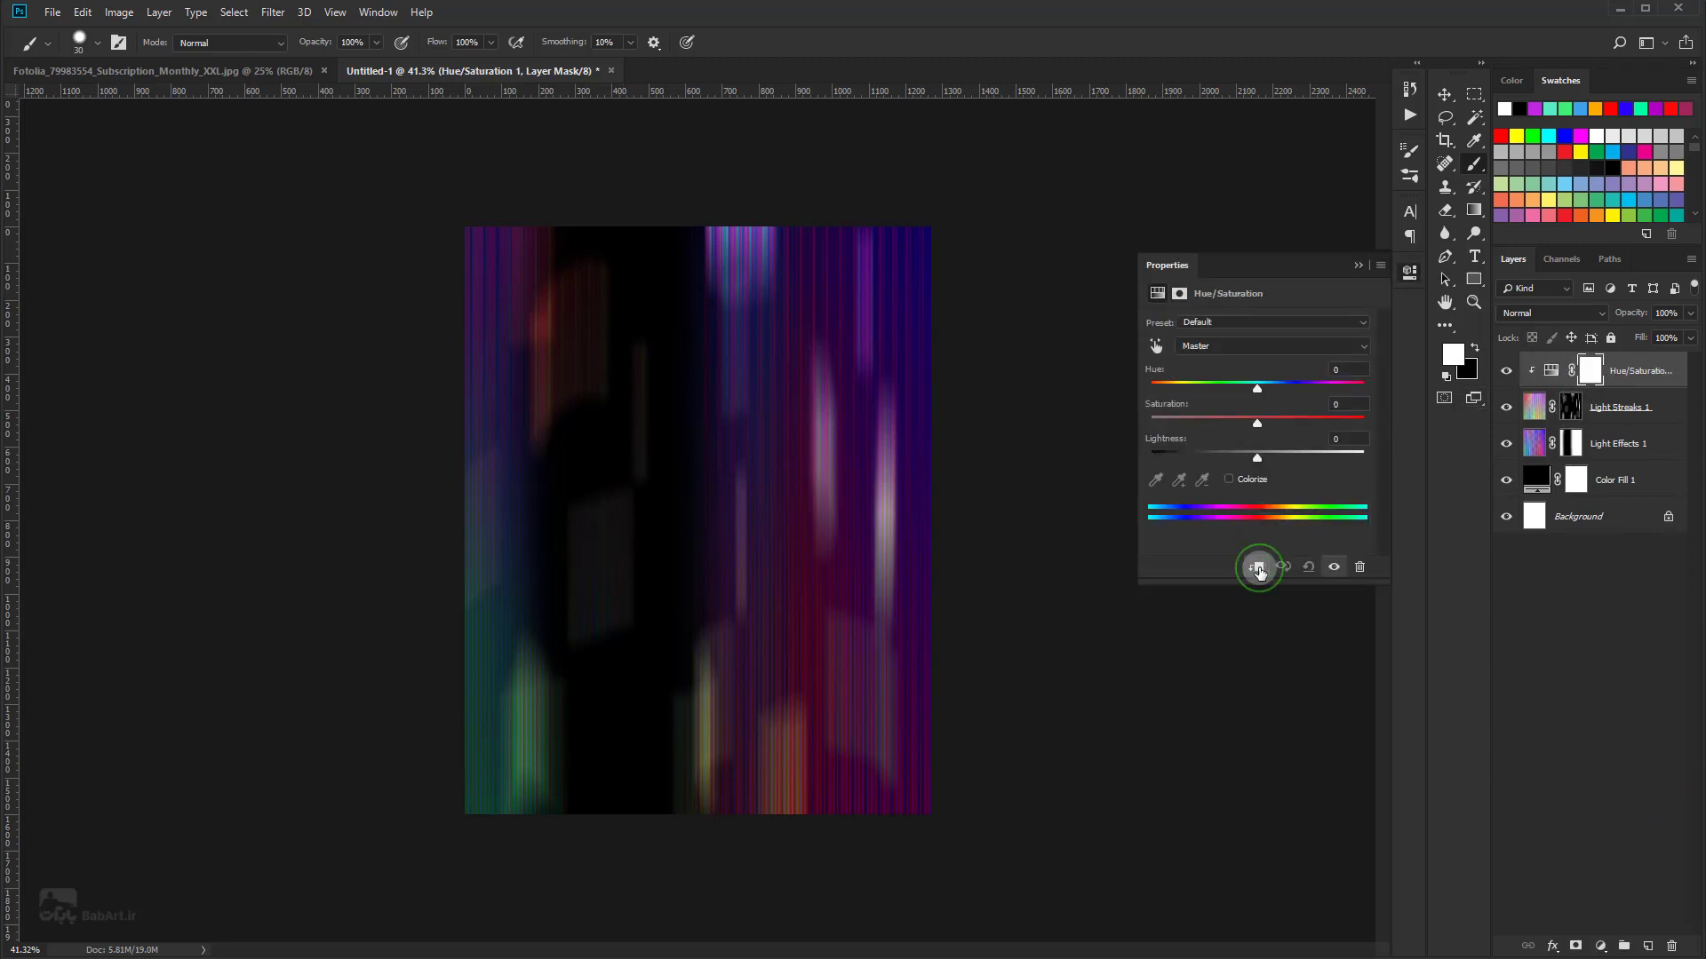
click(1581, 412)
click(1358, 279)
Step: Set hue +63, saturation +71 and lightness +18 on the clipped adjustment
mouse_move(1258, 388)
mouse_down()
mouse_move(1142, 380)
mouse_move(1349, 371)
mouse_move(1132, 365)
mouse_move(1255, 375)
mouse_move(1278, 425)
mouse_up()
click(1263, 438)
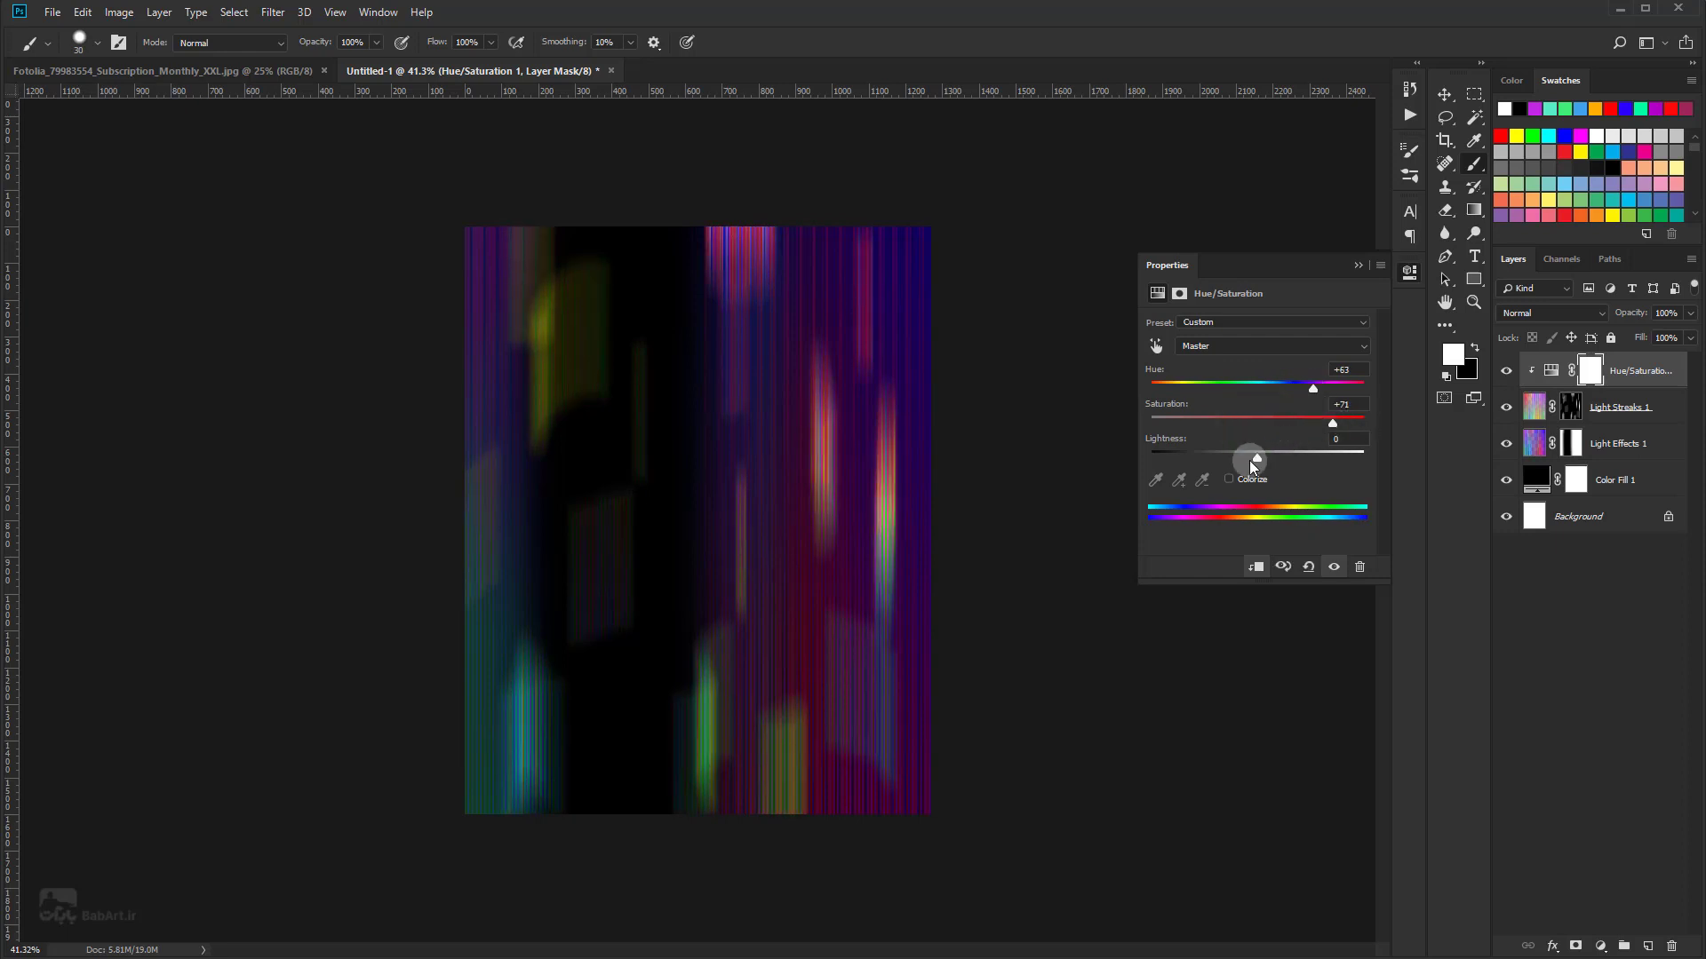
drag(1255, 459, 1280, 460)
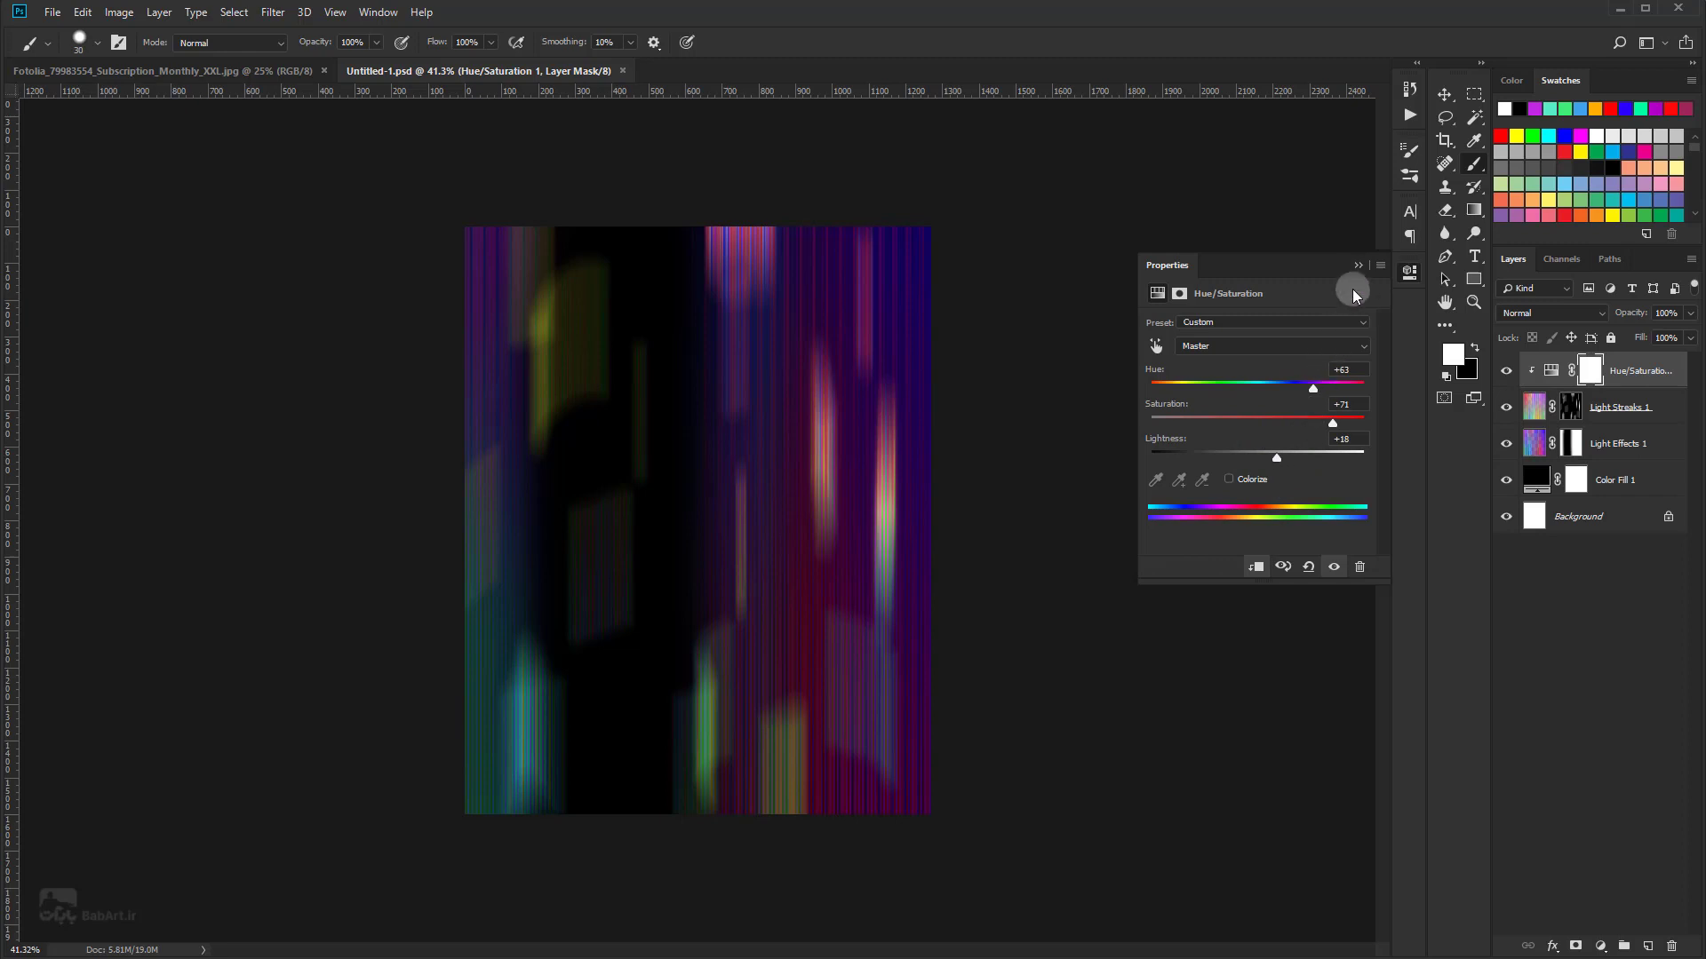
click(1357, 267)
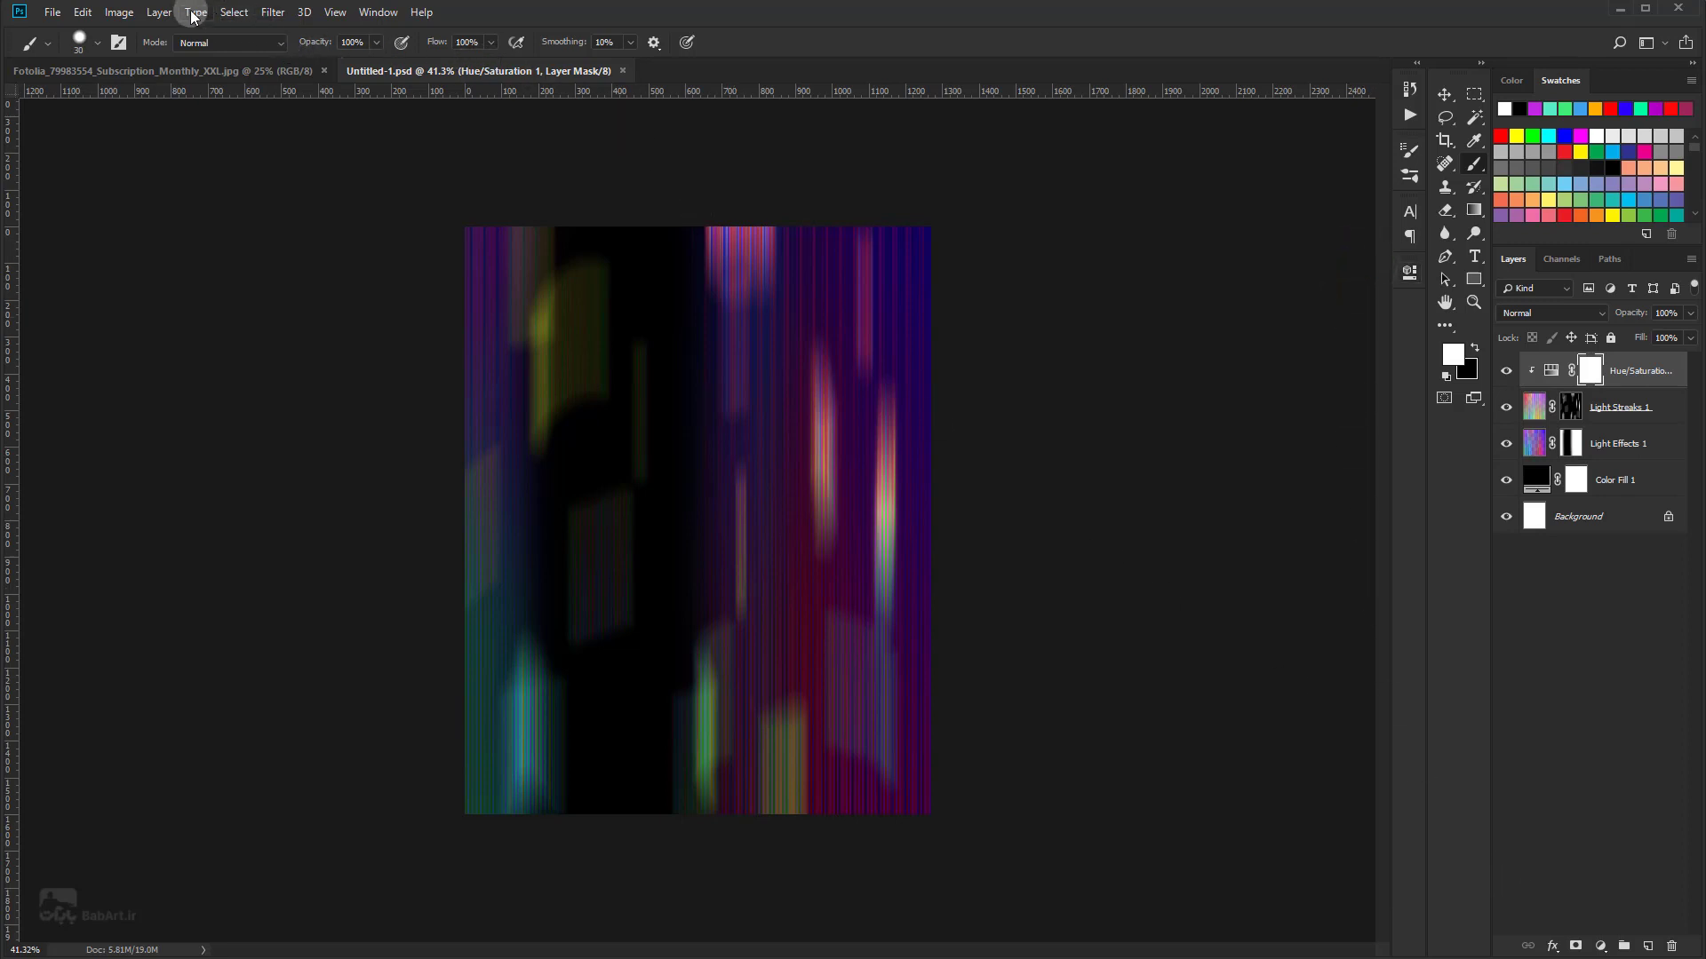
Step: Create a new empty layer named Ballerina Background
click(159, 11)
click(371, 32)
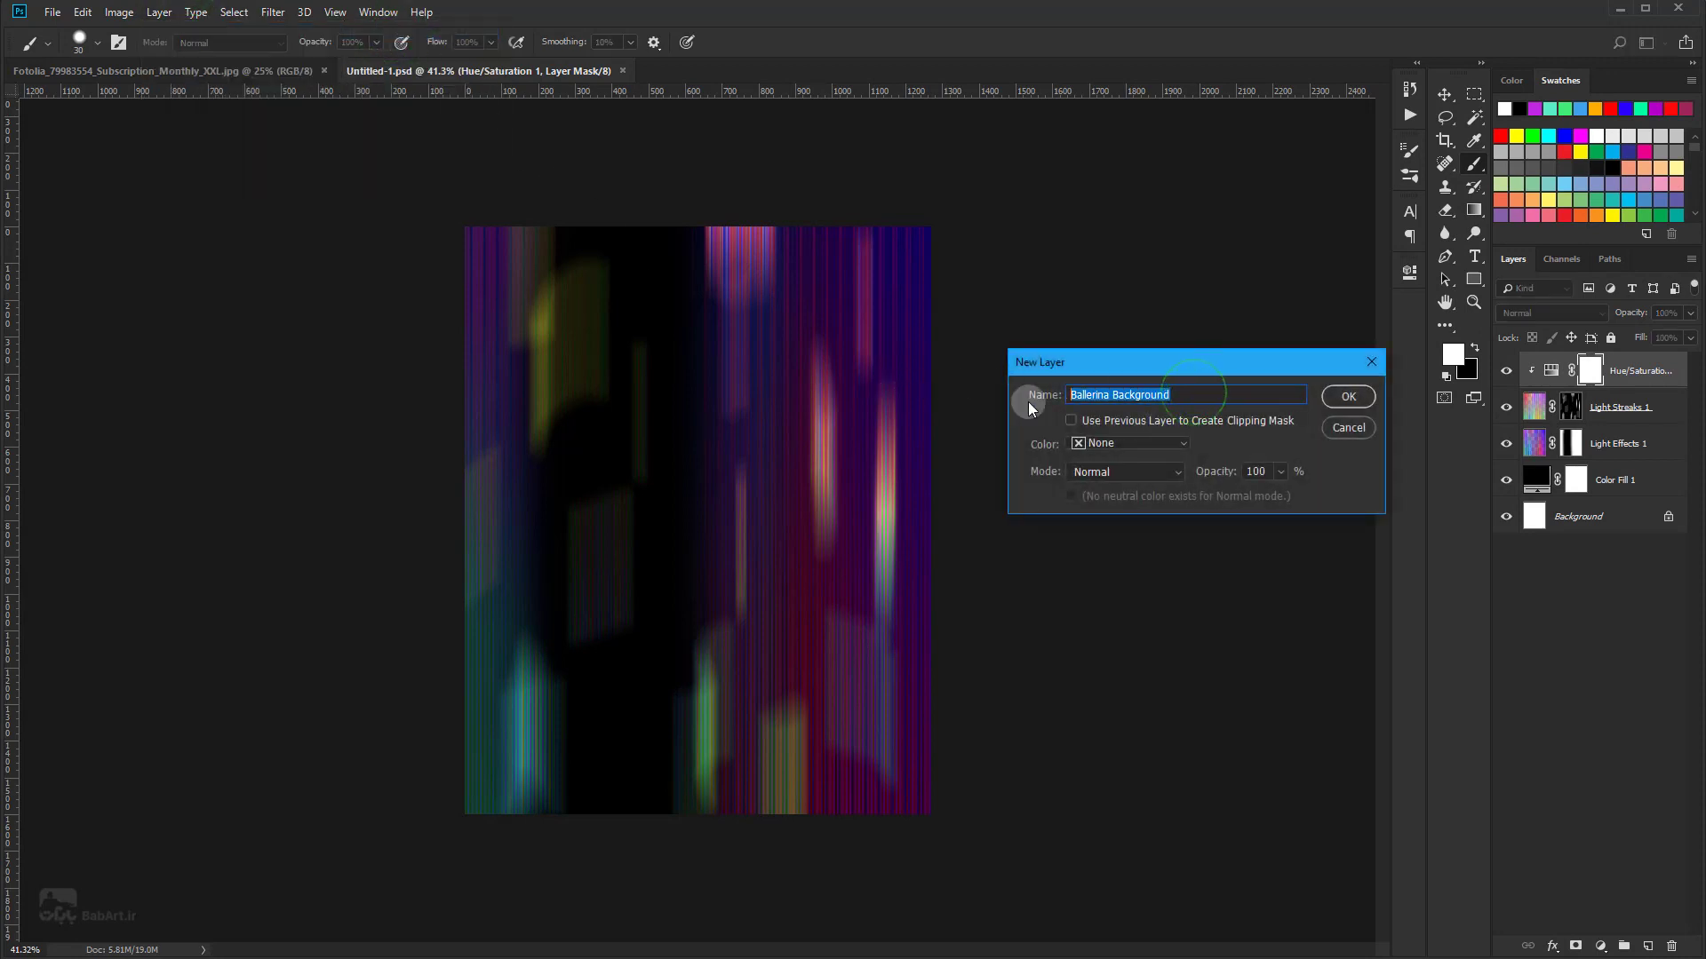
click(1348, 396)
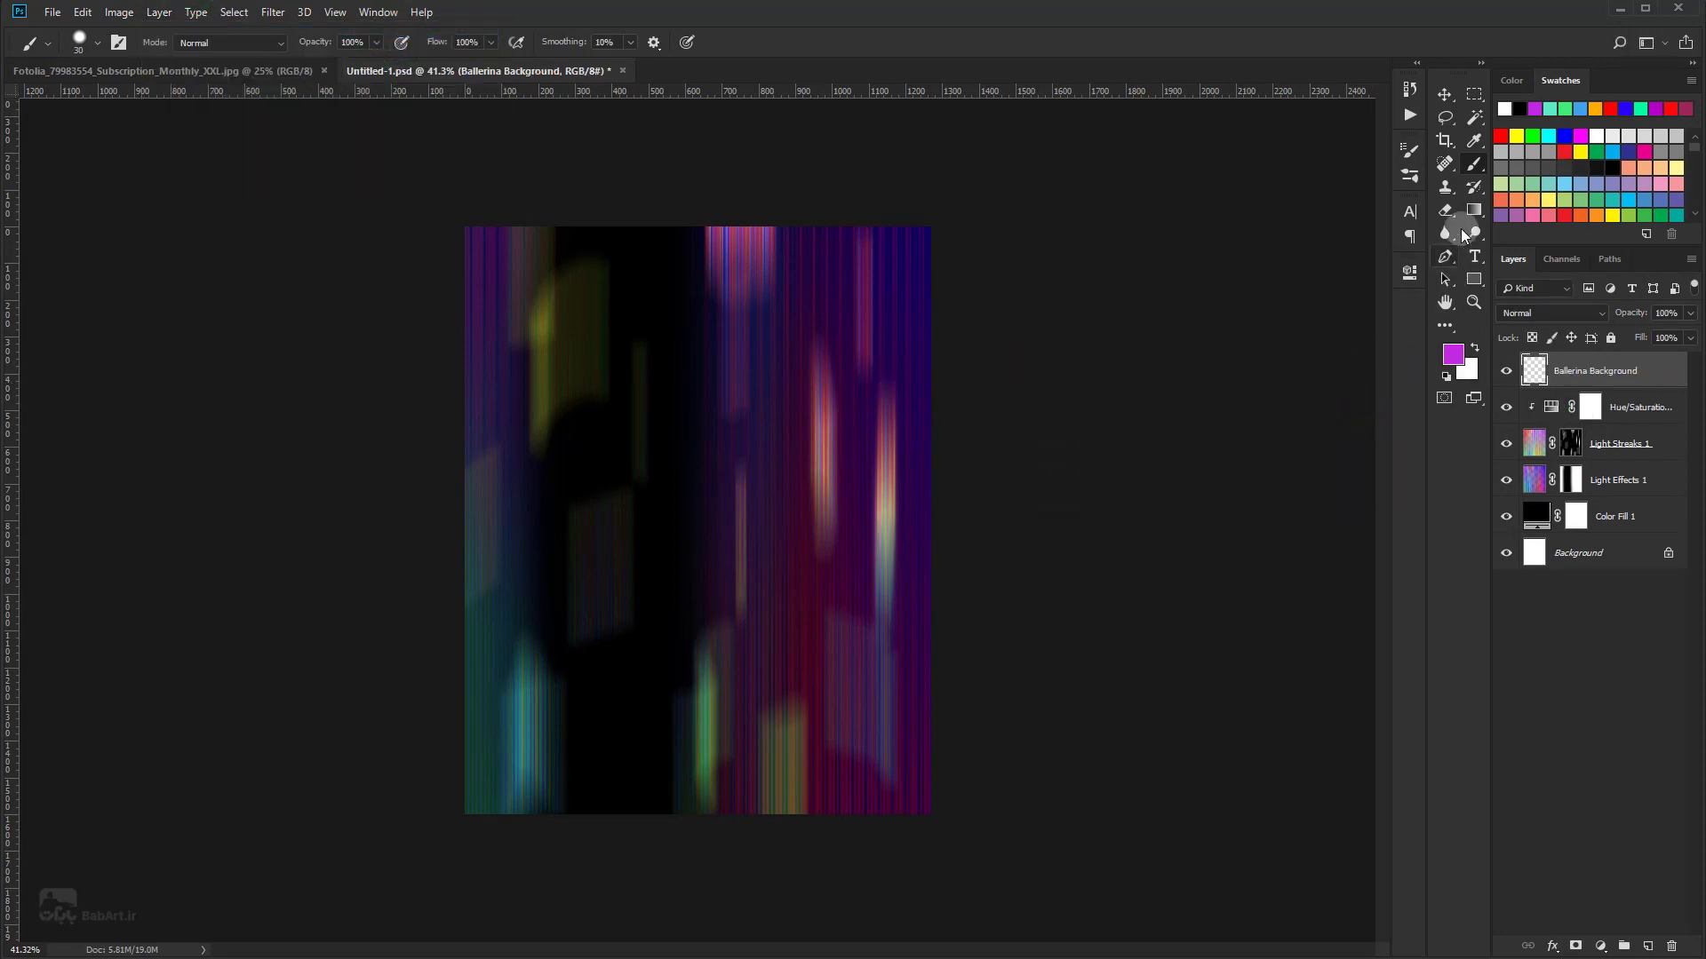
Step: Set the foreground colour to vivid blue 000cff
click(1451, 356)
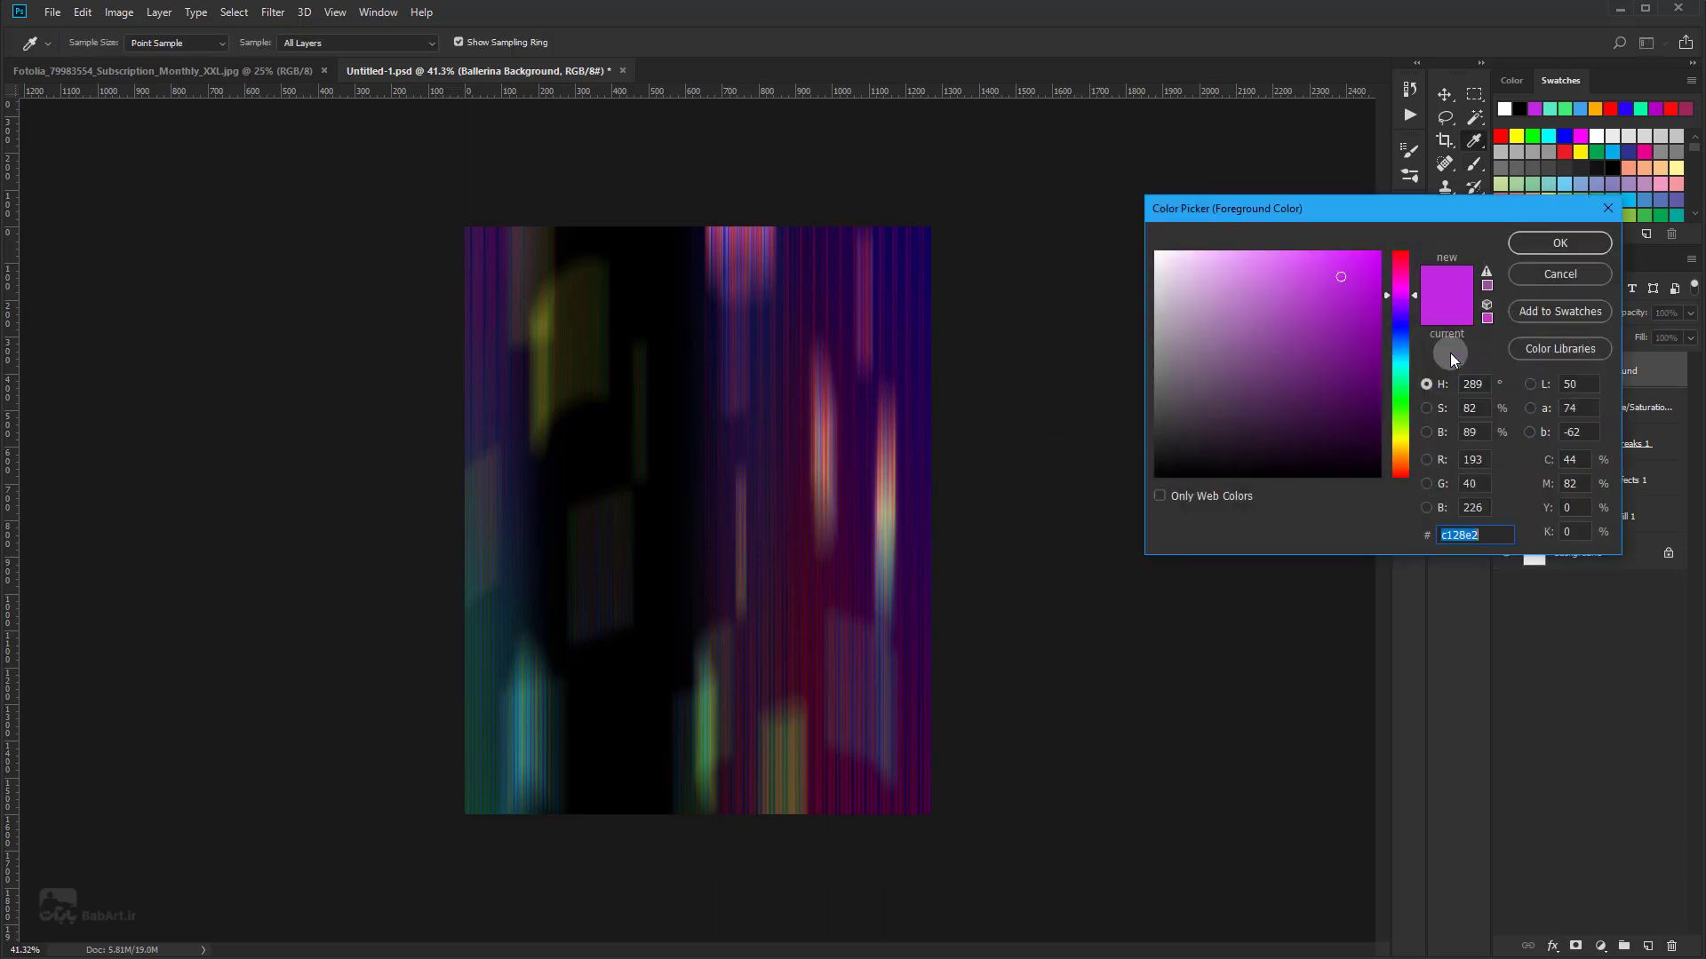
click(1400, 328)
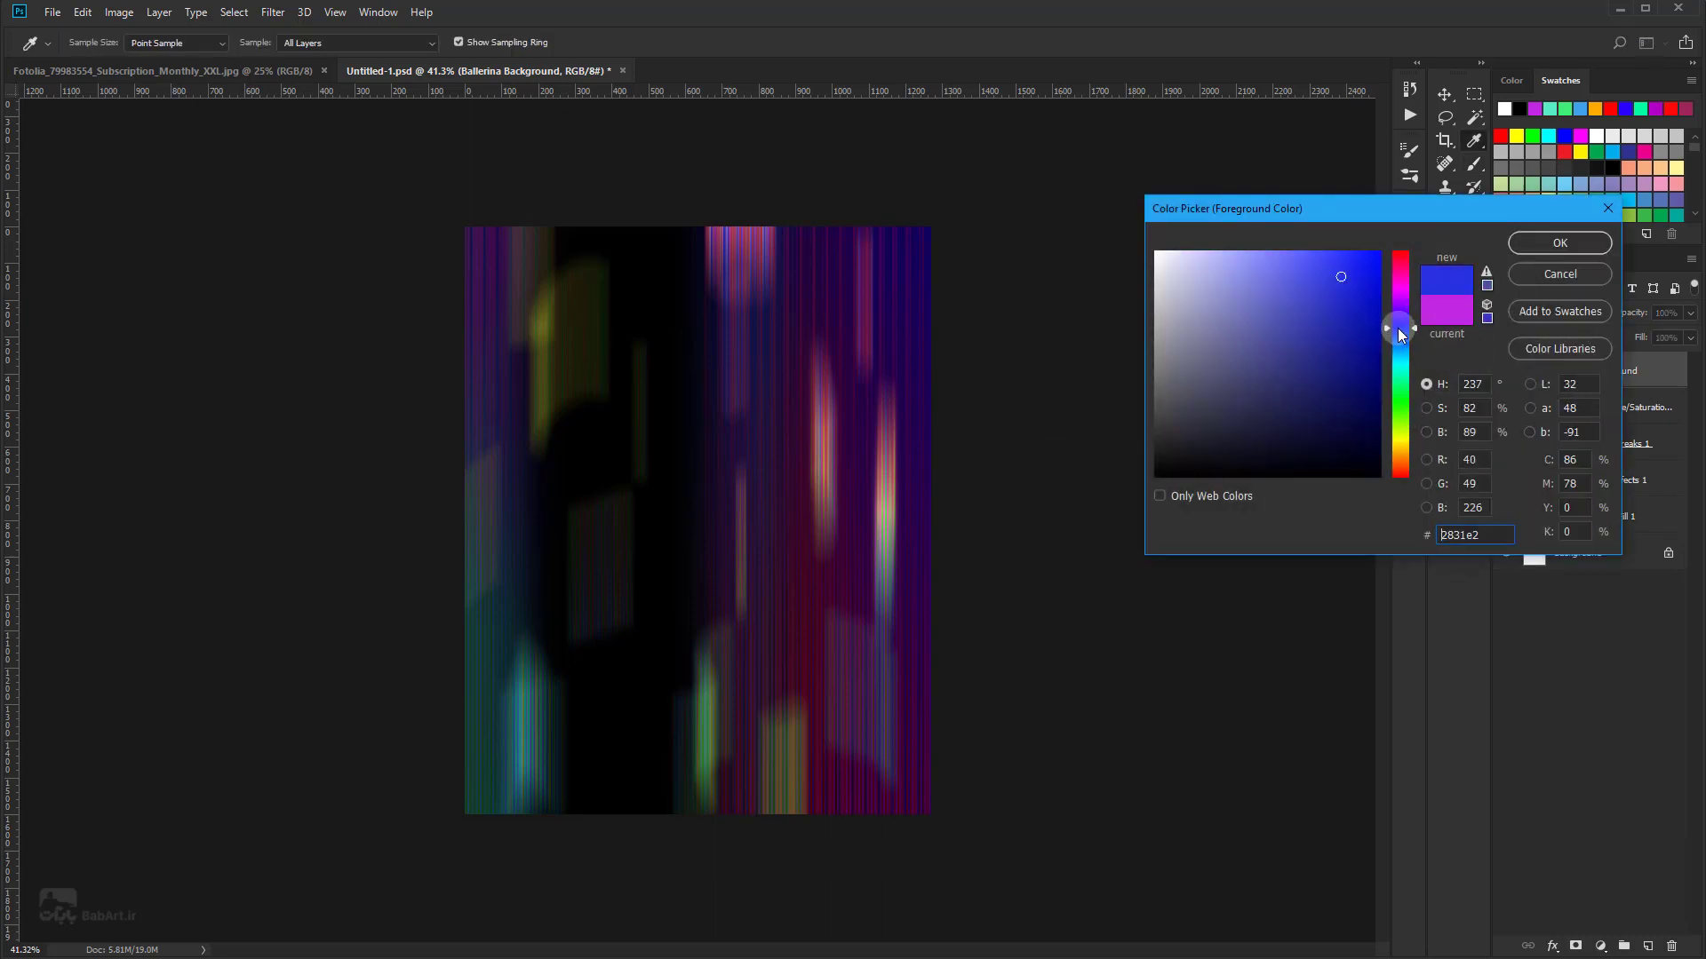
drag(1333, 284, 1388, 246)
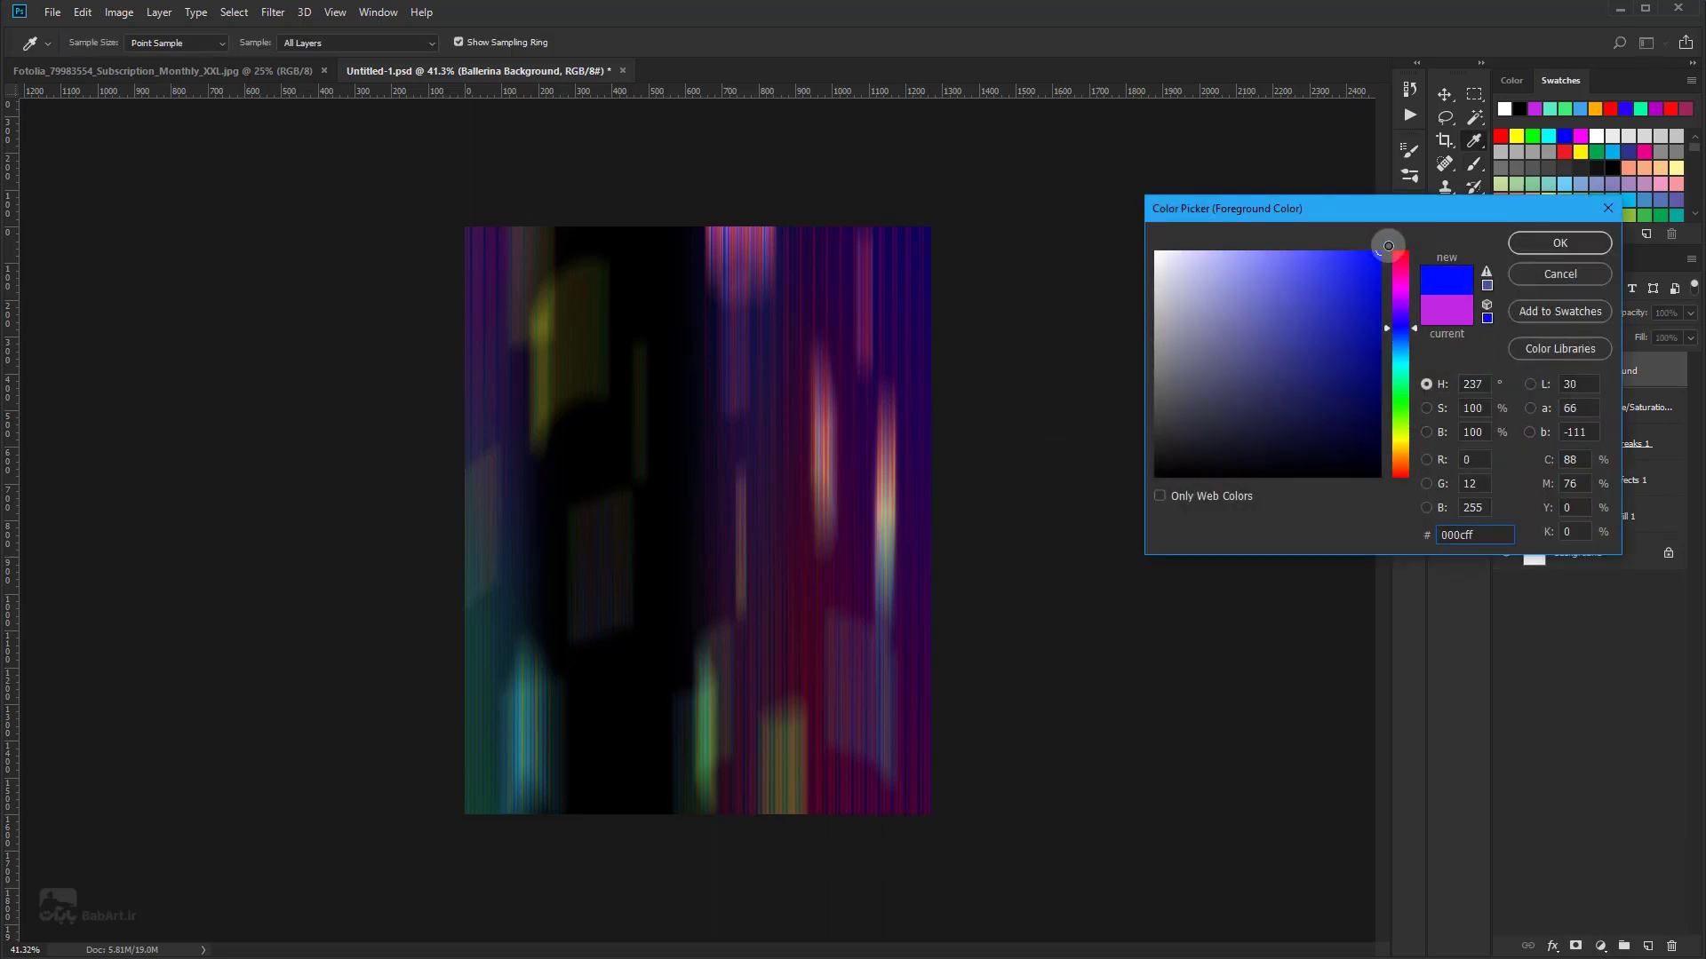
click(1524, 252)
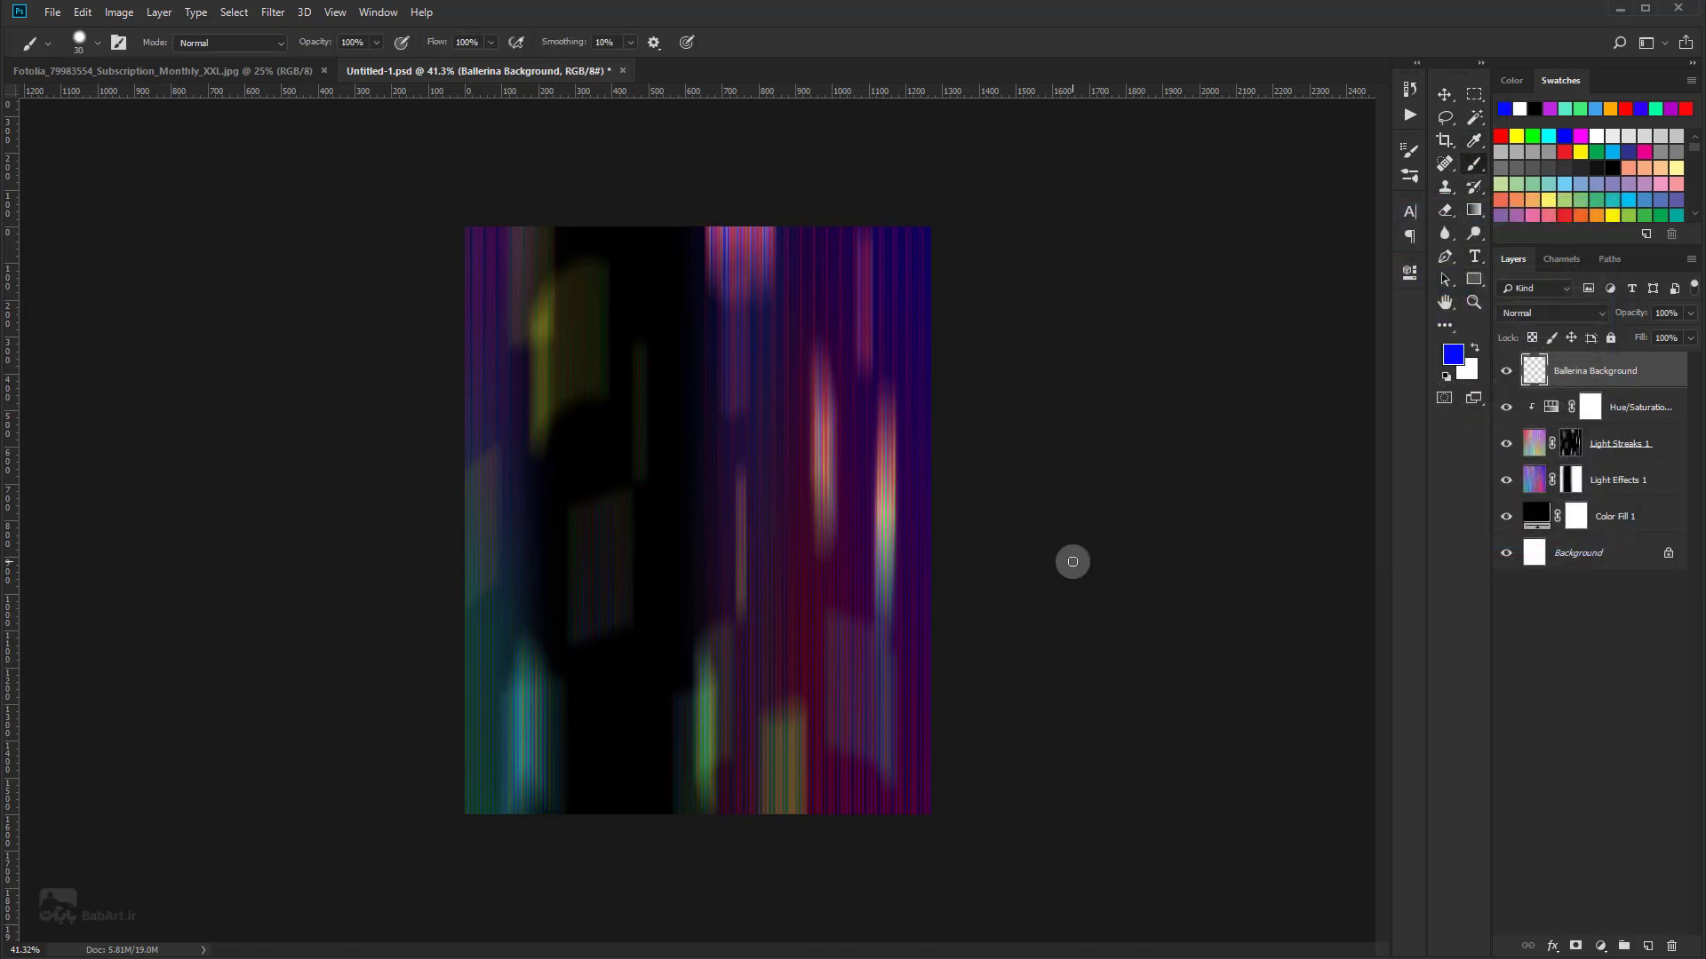
Step: Set the brush to 0% hardness and paint soft blue over the top-left and top-right
right_click(1070, 563)
right_click(793, 554)
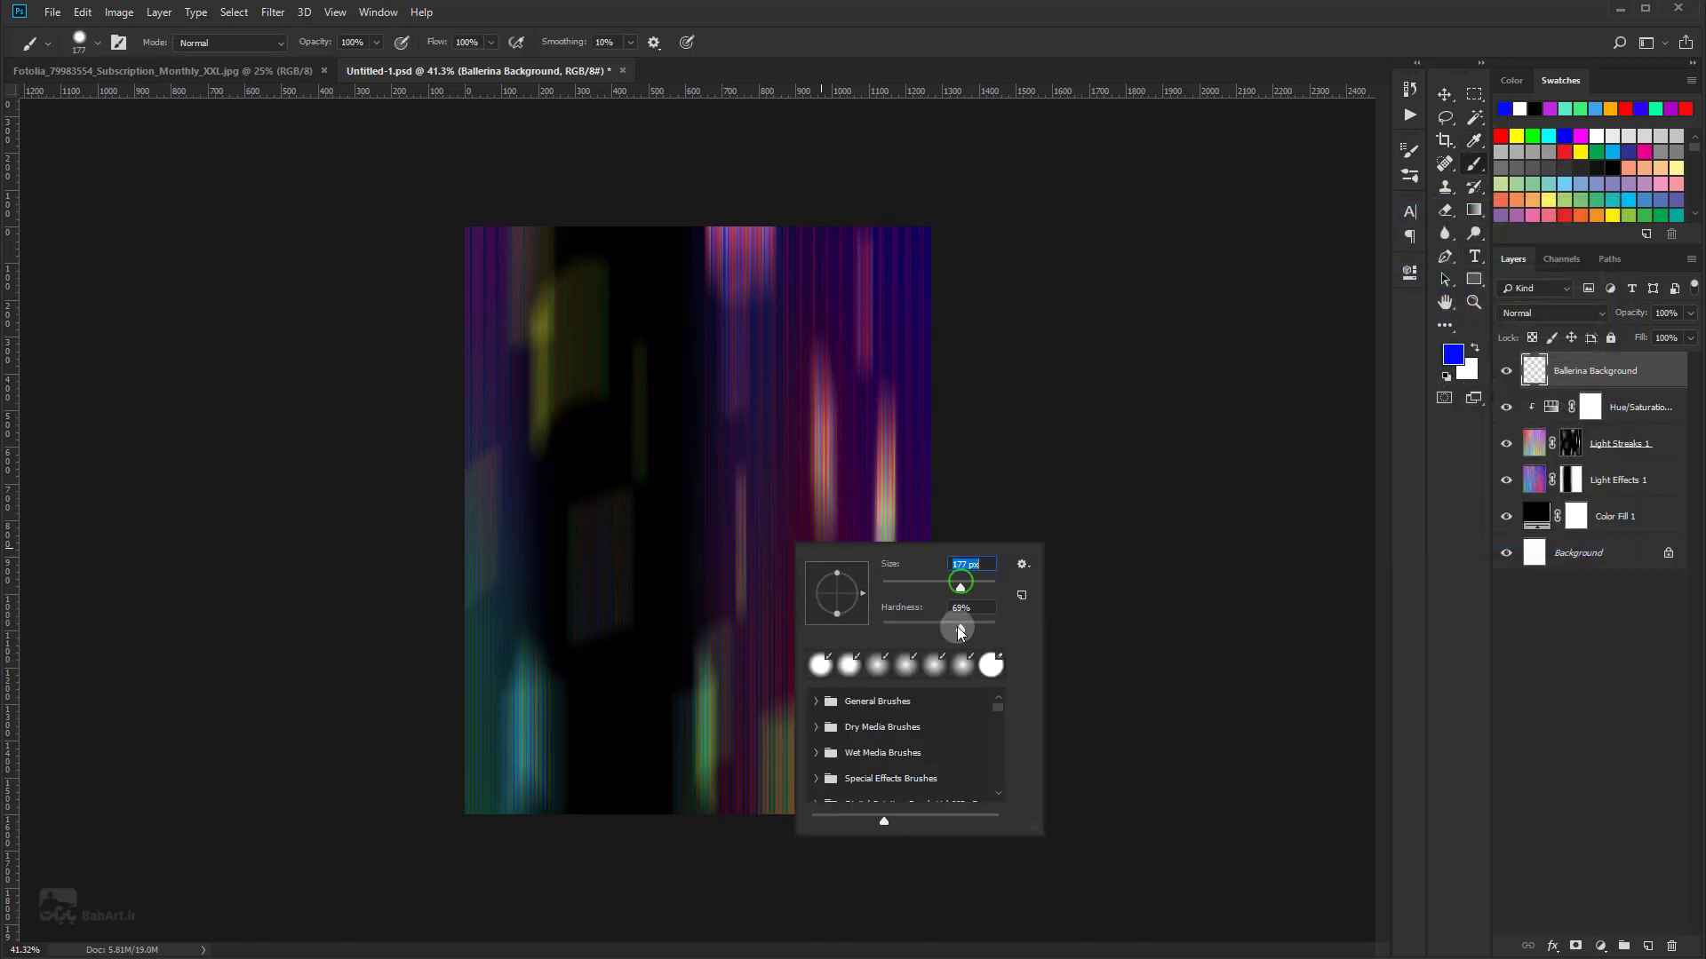
drag(960, 630, 815, 632)
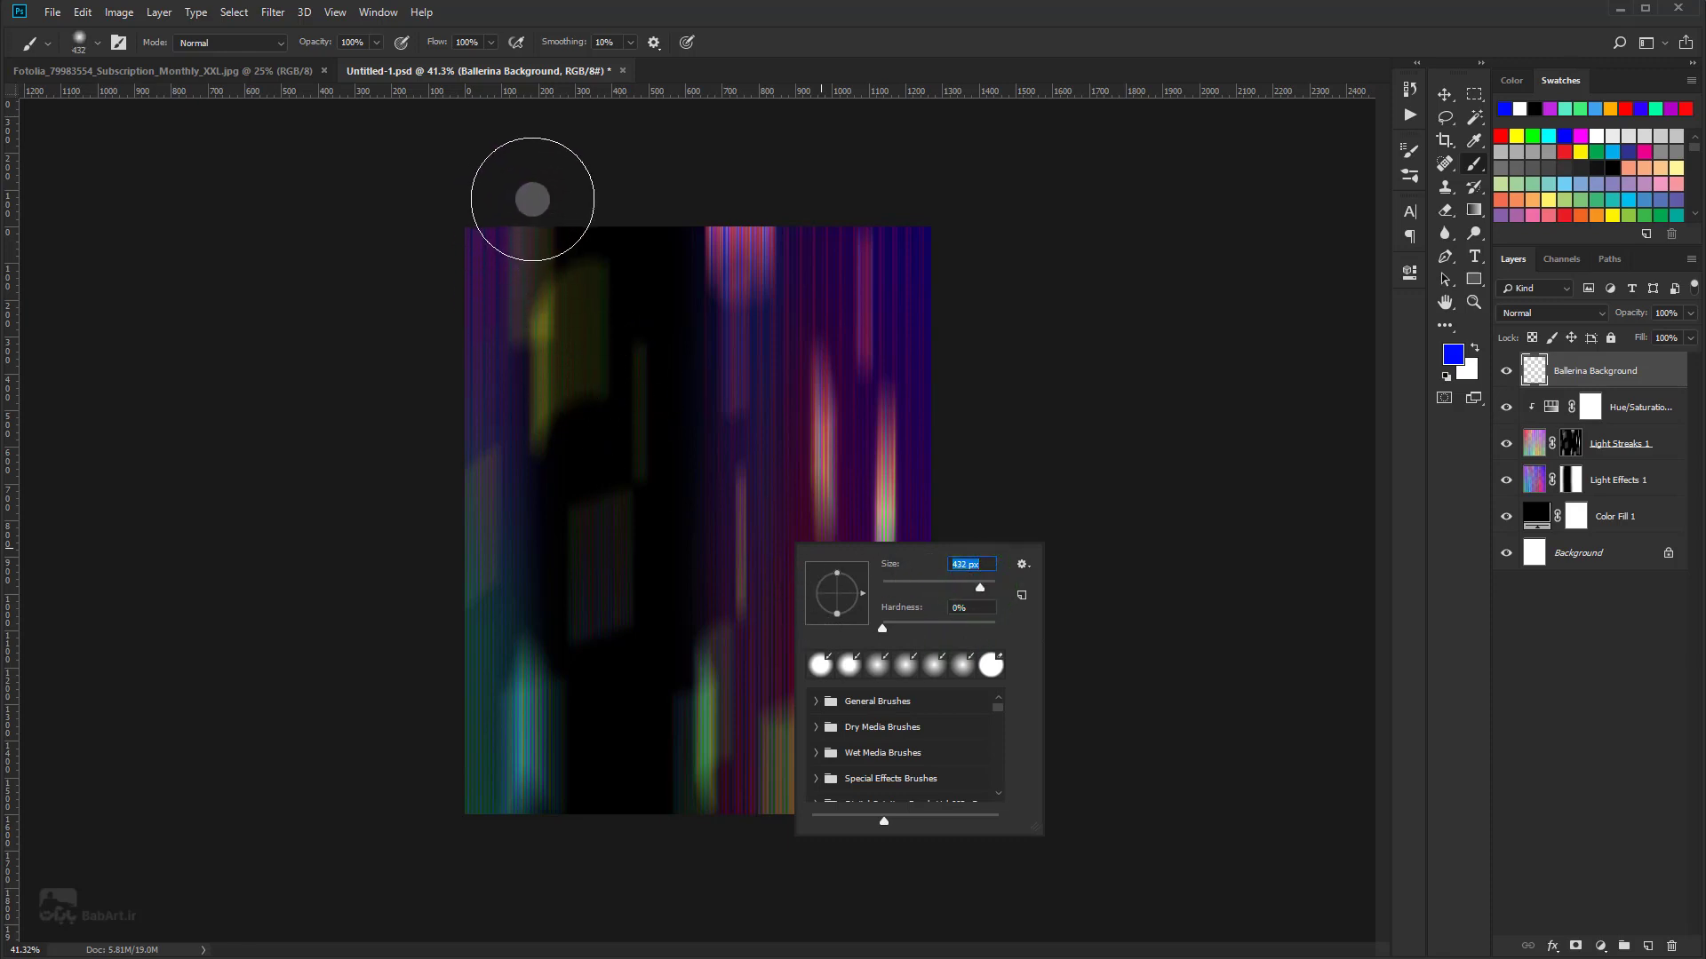
mouse_move(529, 198)
mouse_down()
mouse_move(473, 251)
mouse_move(480, 750)
mouse_move(524, 813)
mouse_move(476, 533)
mouse_move(518, 258)
mouse_move(568, 236)
mouse_up()
mouse_move(957, 280)
mouse_down()
mouse_move(883, 278)
mouse_move(880, 251)
mouse_move(878, 382)
mouse_up()
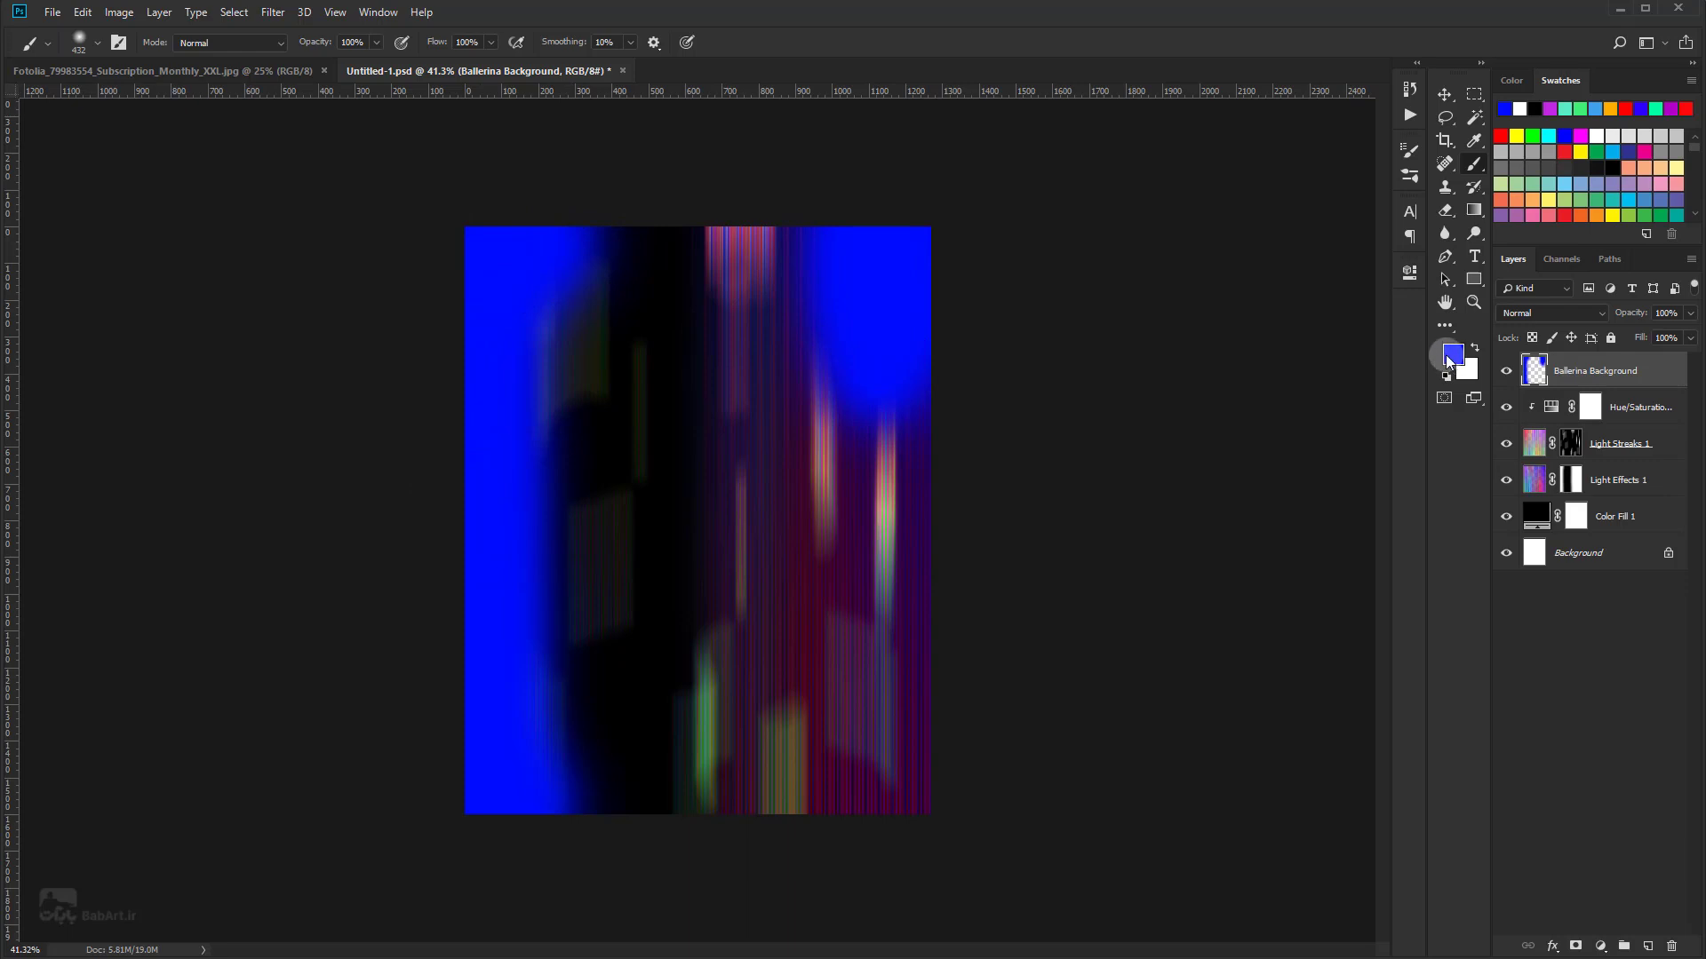
Step: Change the foreground colour to magenta and return to the Brush tool
click(1449, 360)
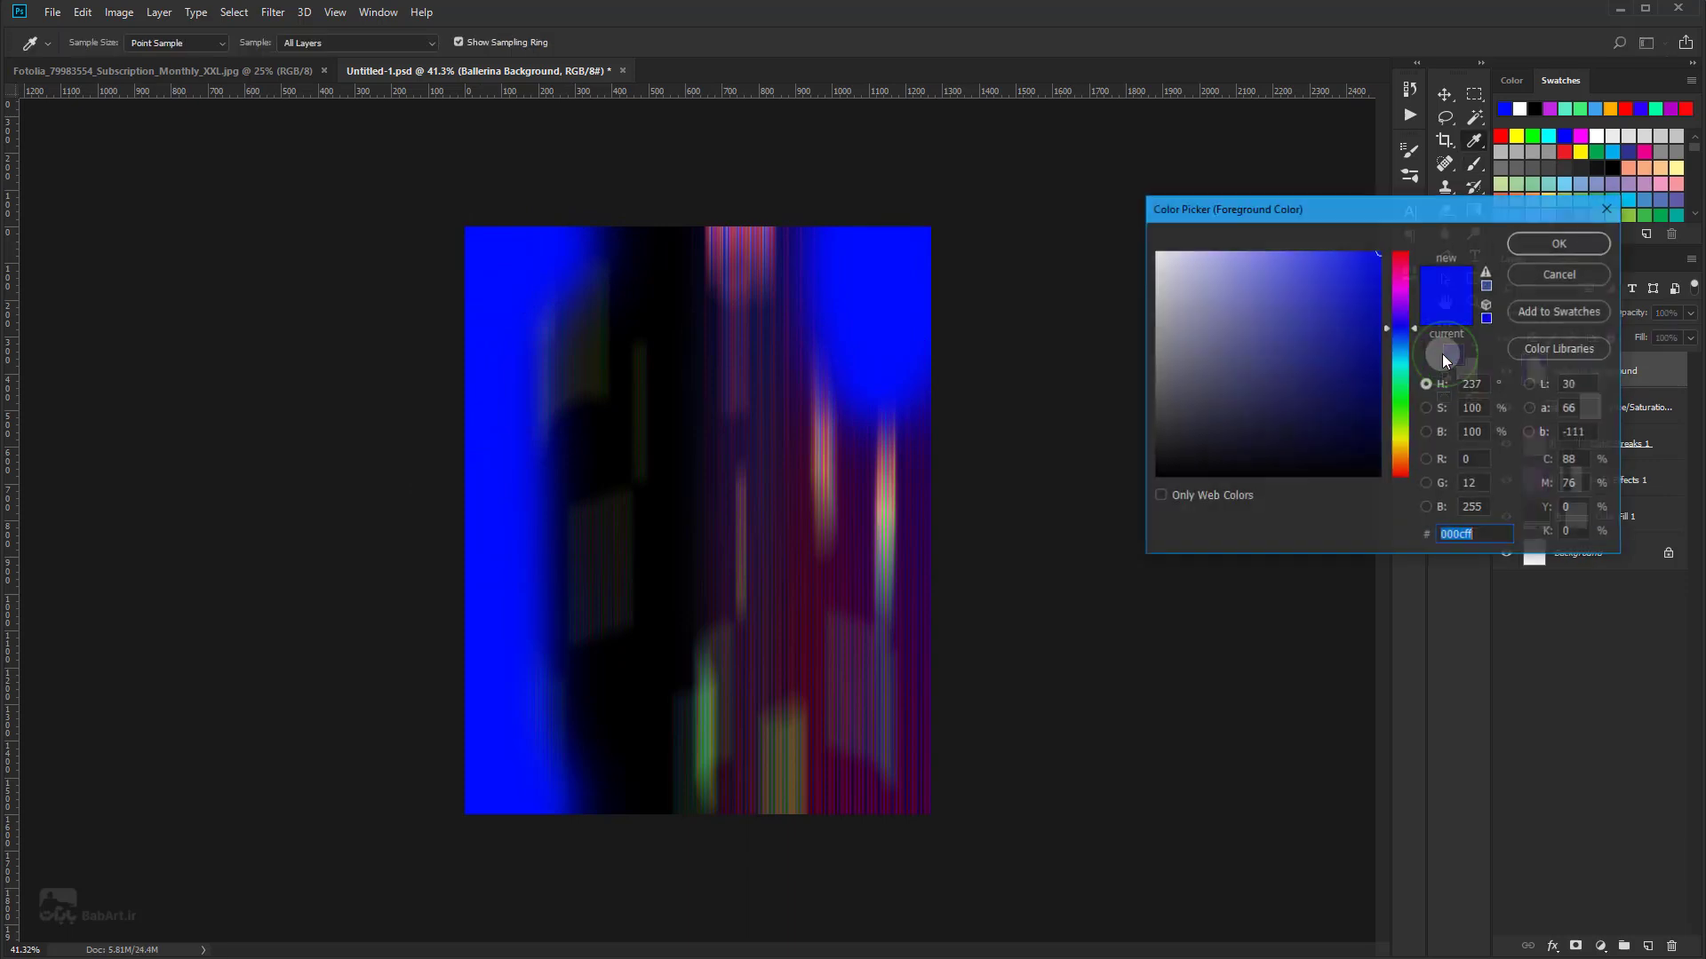
click(1403, 293)
drag(1404, 297, 1404, 291)
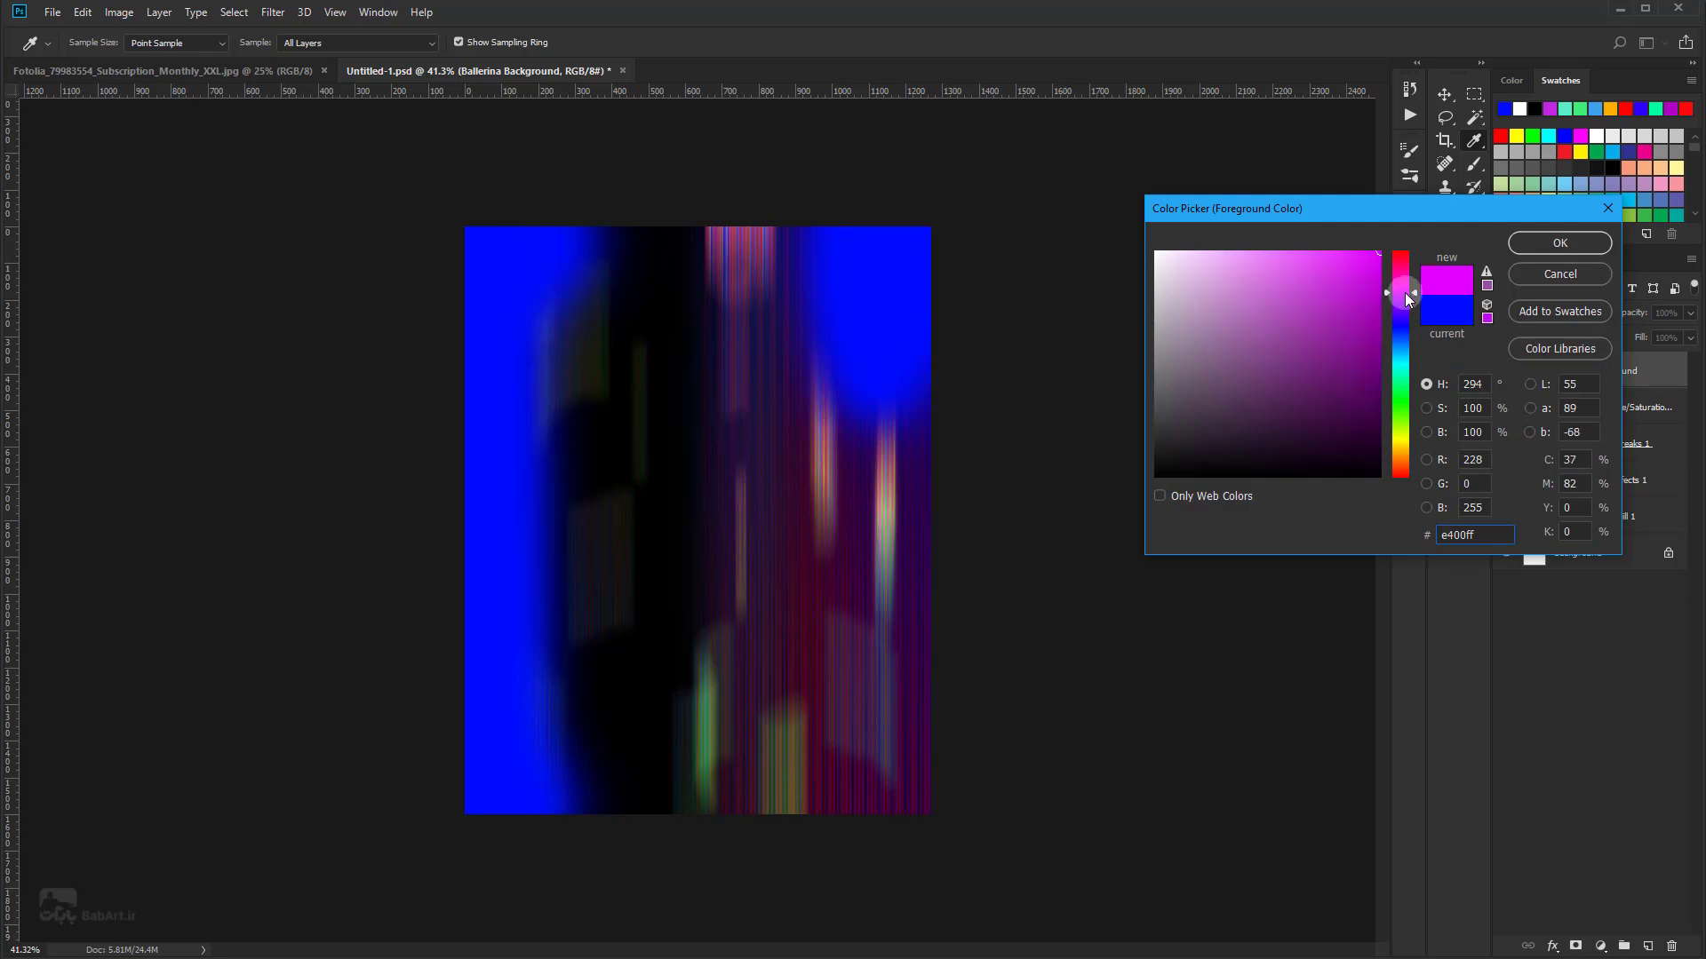
click(1564, 243)
key(b)
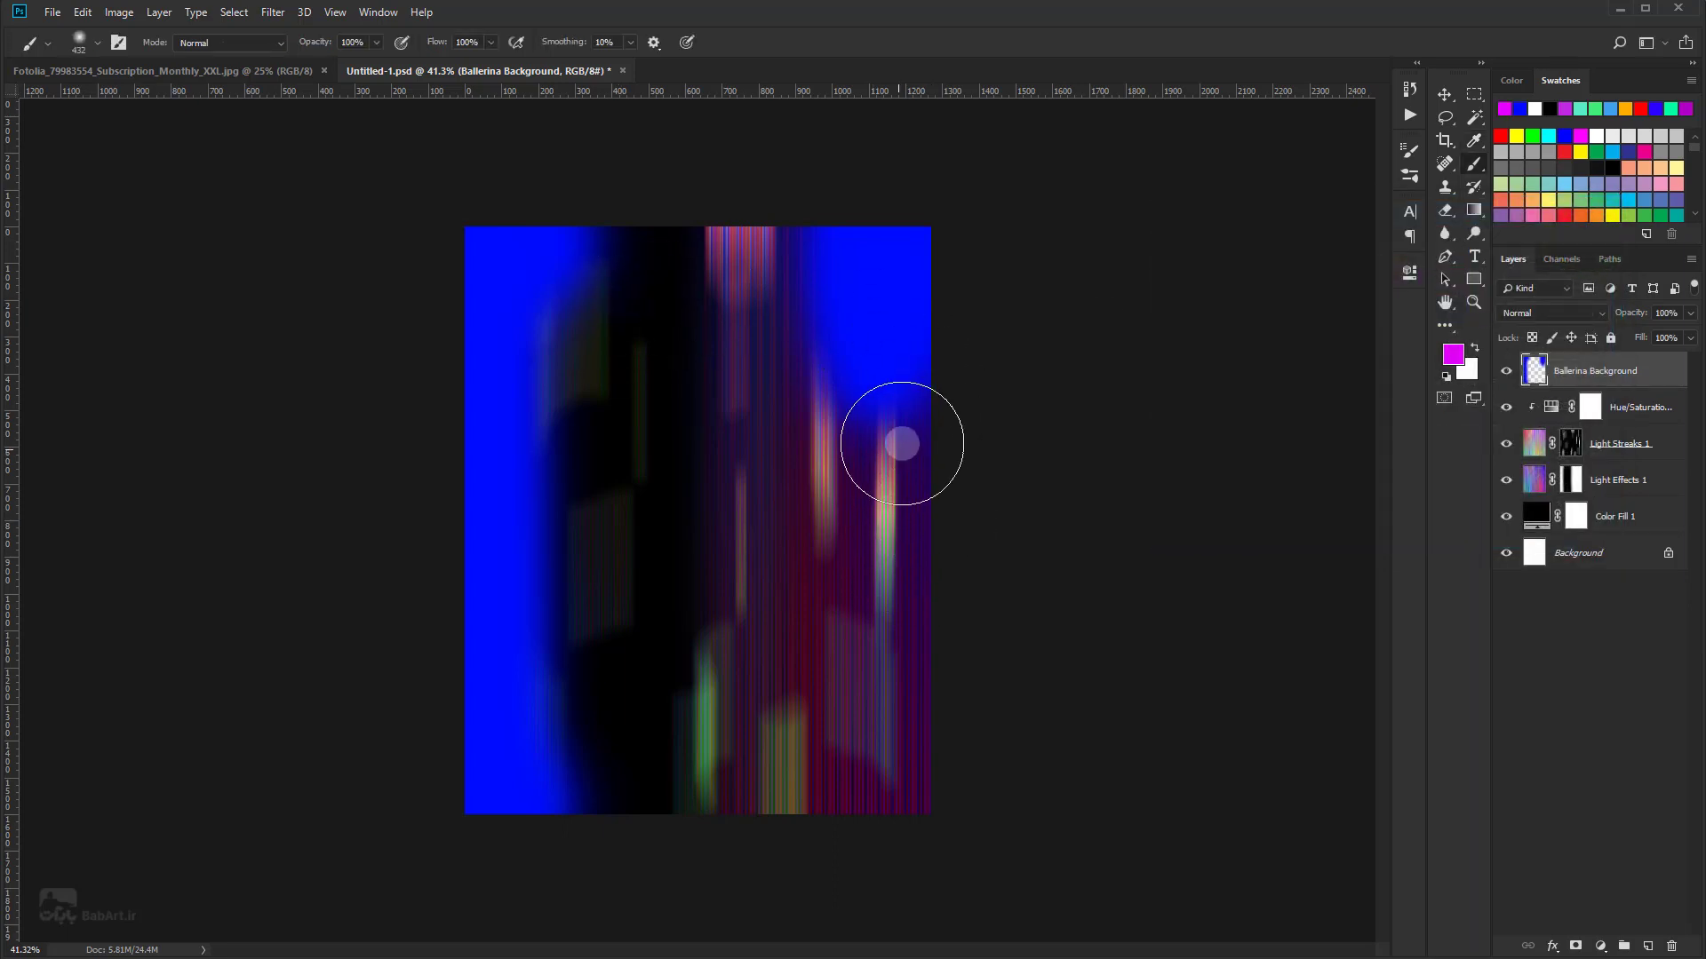
Step: Paint magenta down the right side and lower middle, plus a smaller stroke near the top
drag(901, 449, 925, 860)
drag(896, 711, 841, 860)
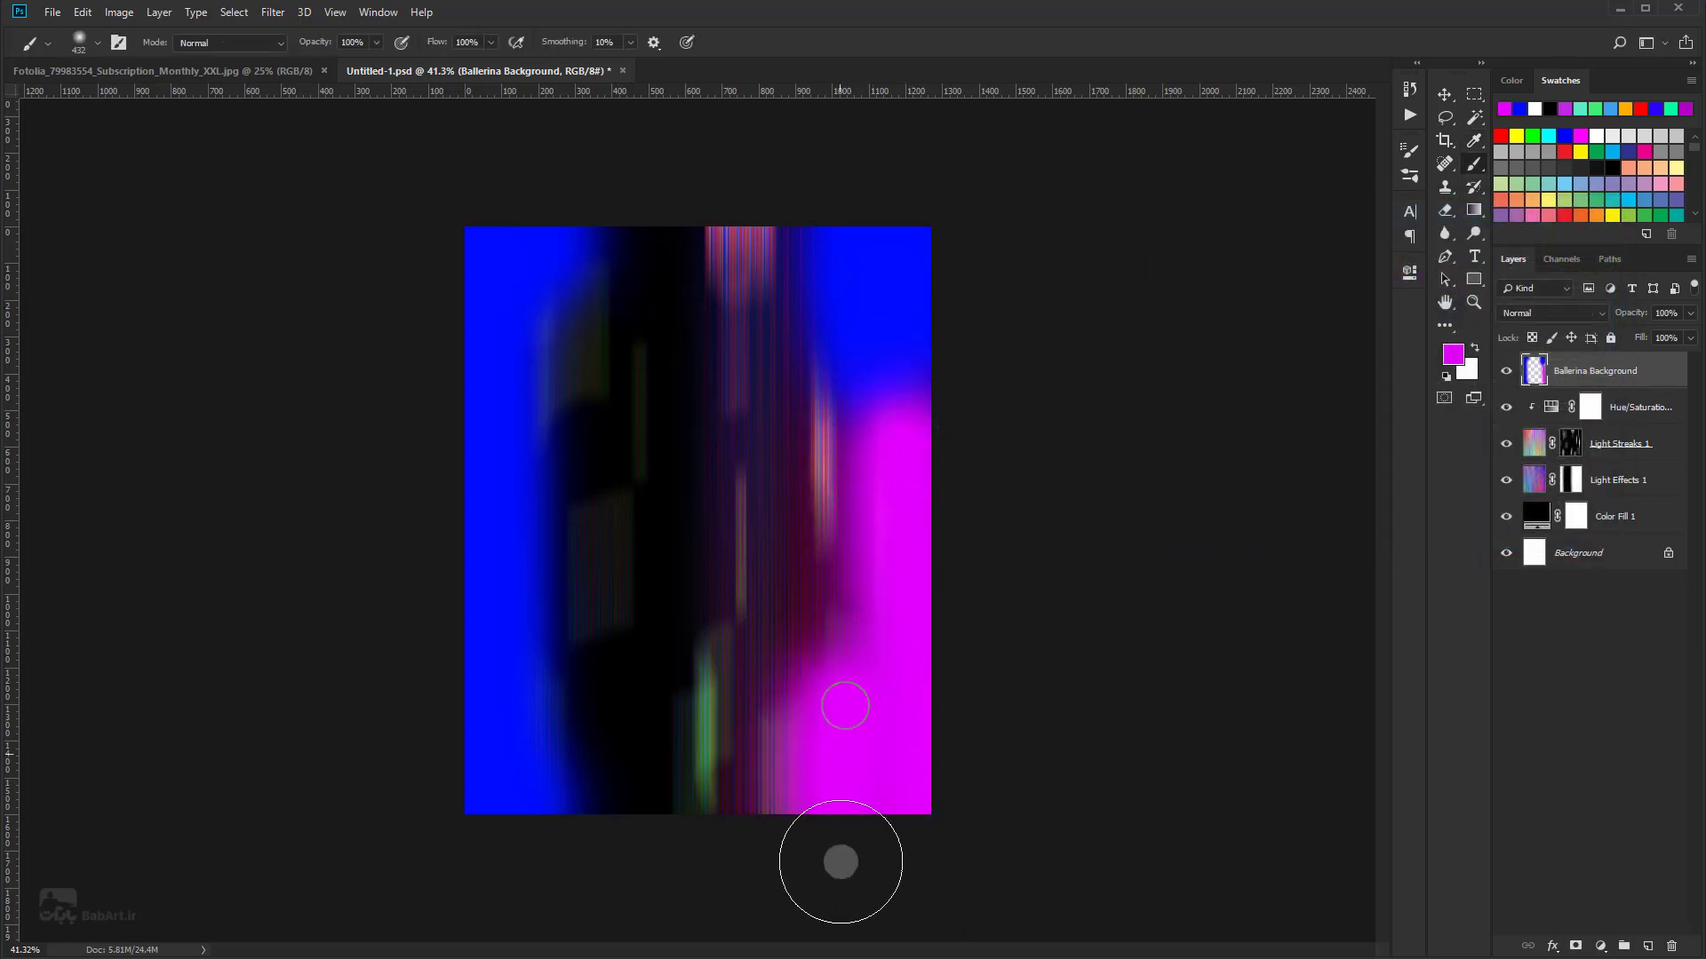
drag(808, 762, 804, 815)
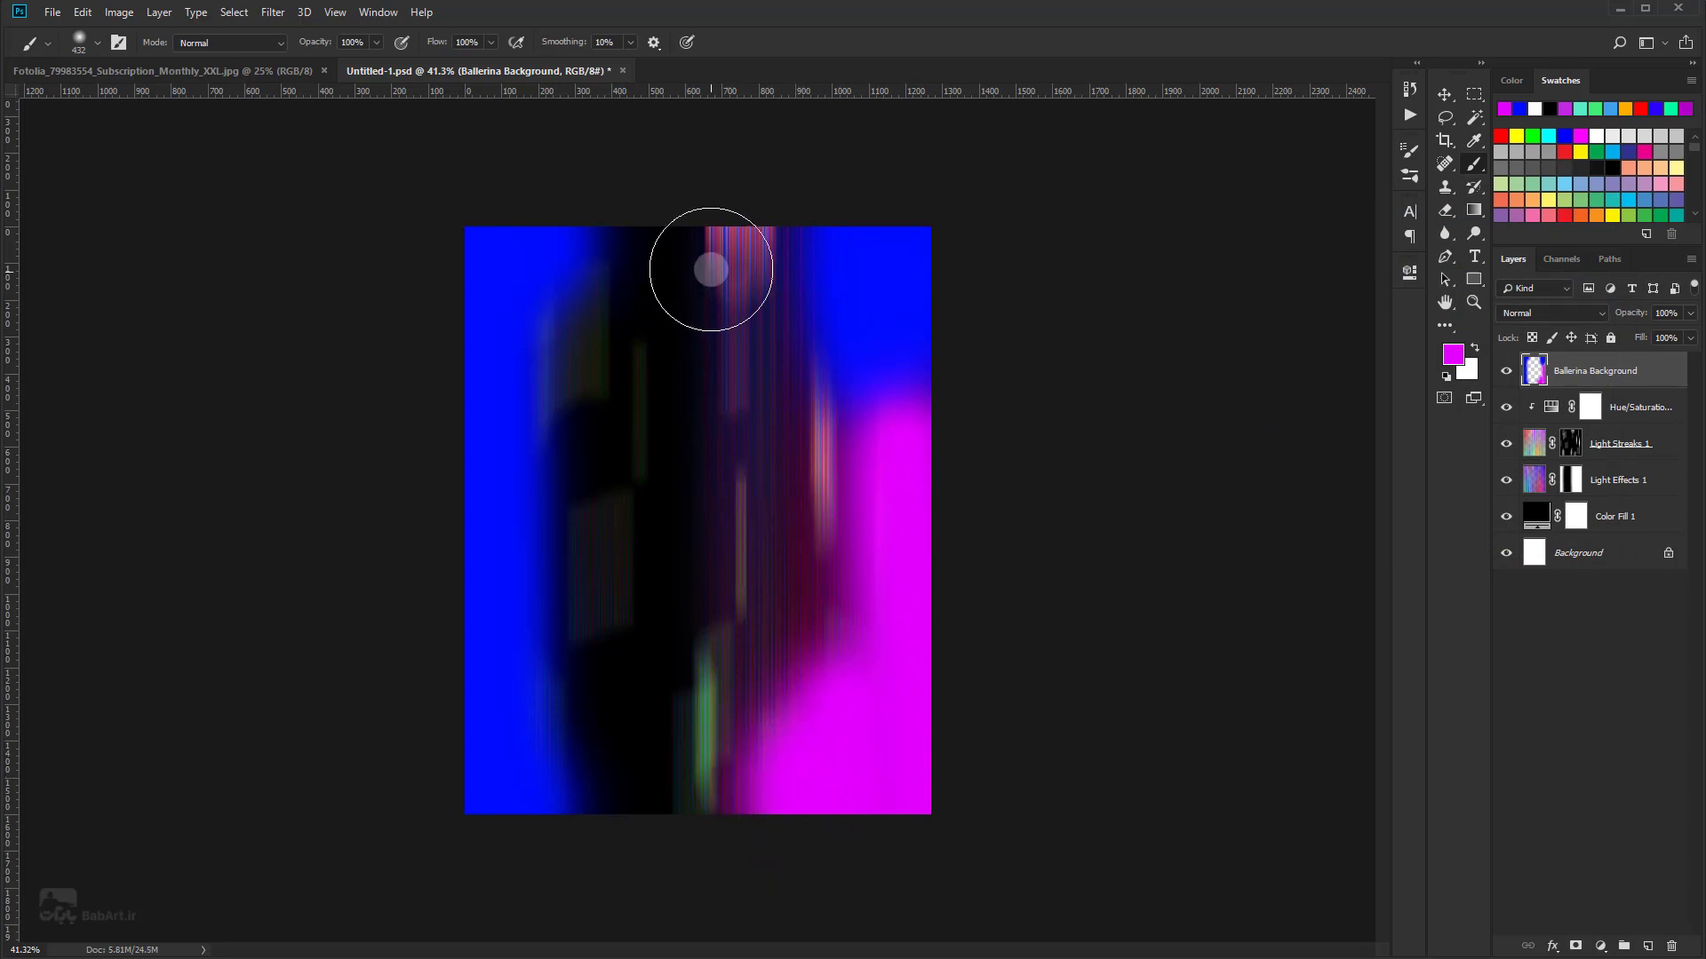
key(bracketleft)
key(bracketleft)
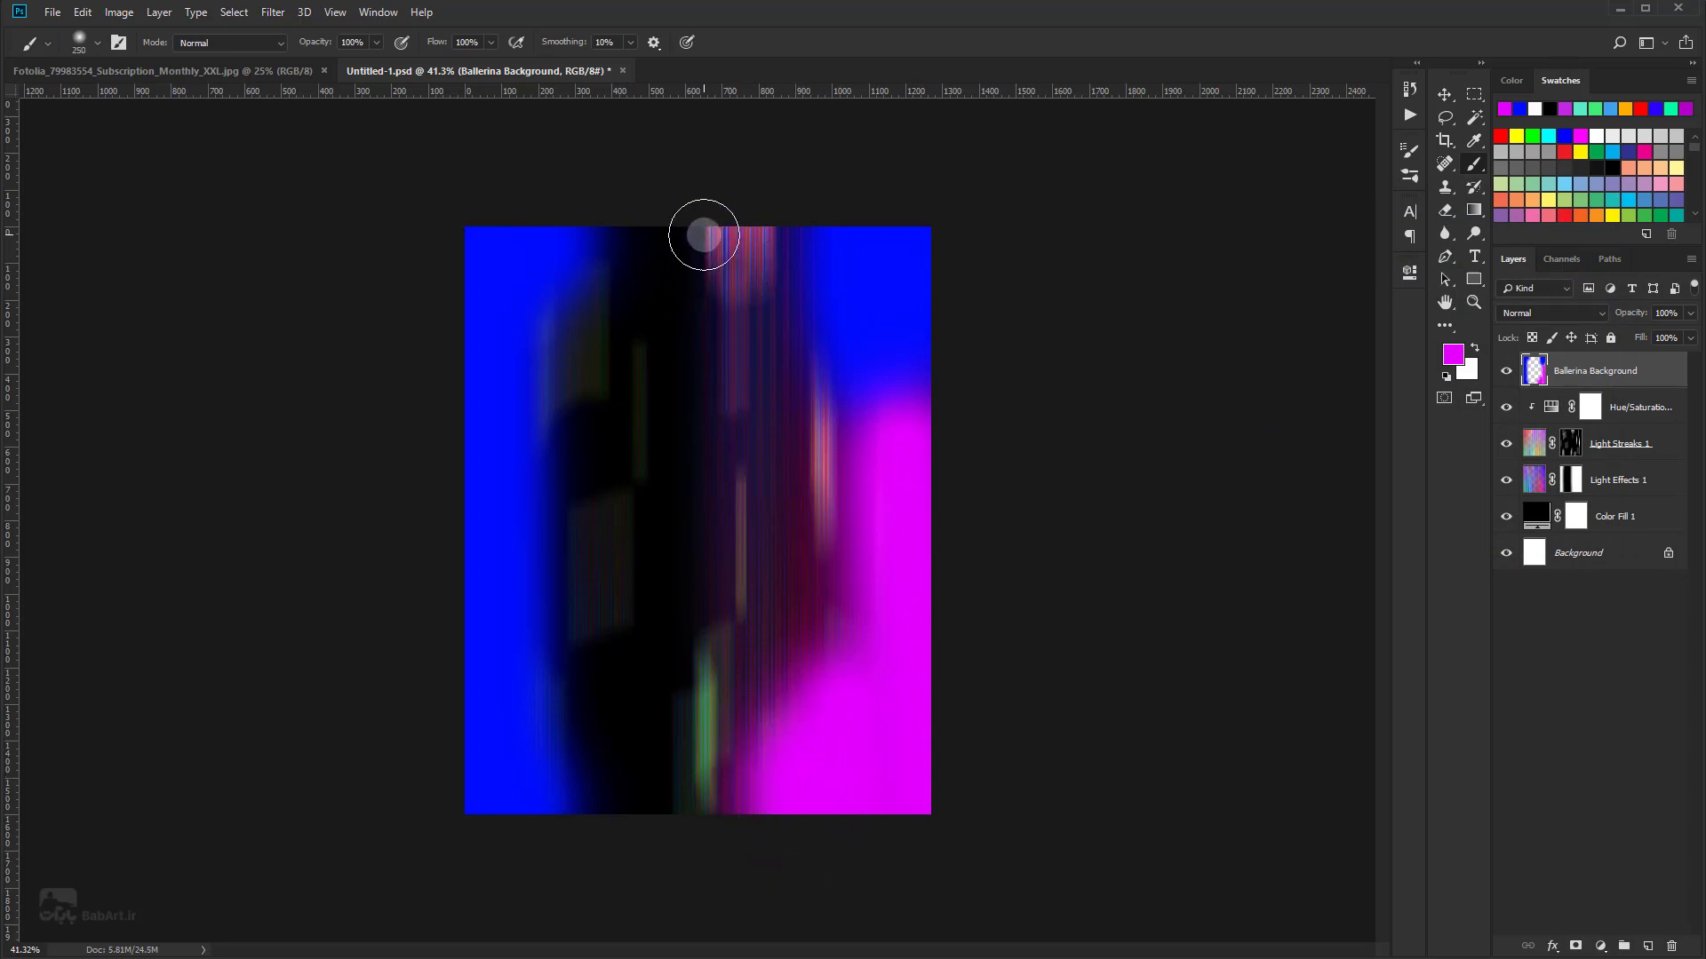
key(bracketleft)
drag(705, 249, 705, 396)
Step: Paint a tall magenta streak up the centre and set the foreground to cyan 00d8ff
mouse_move(722, 533)
mouse_down()
mouse_move(720, 598)
mouse_move(679, 162)
mouse_up()
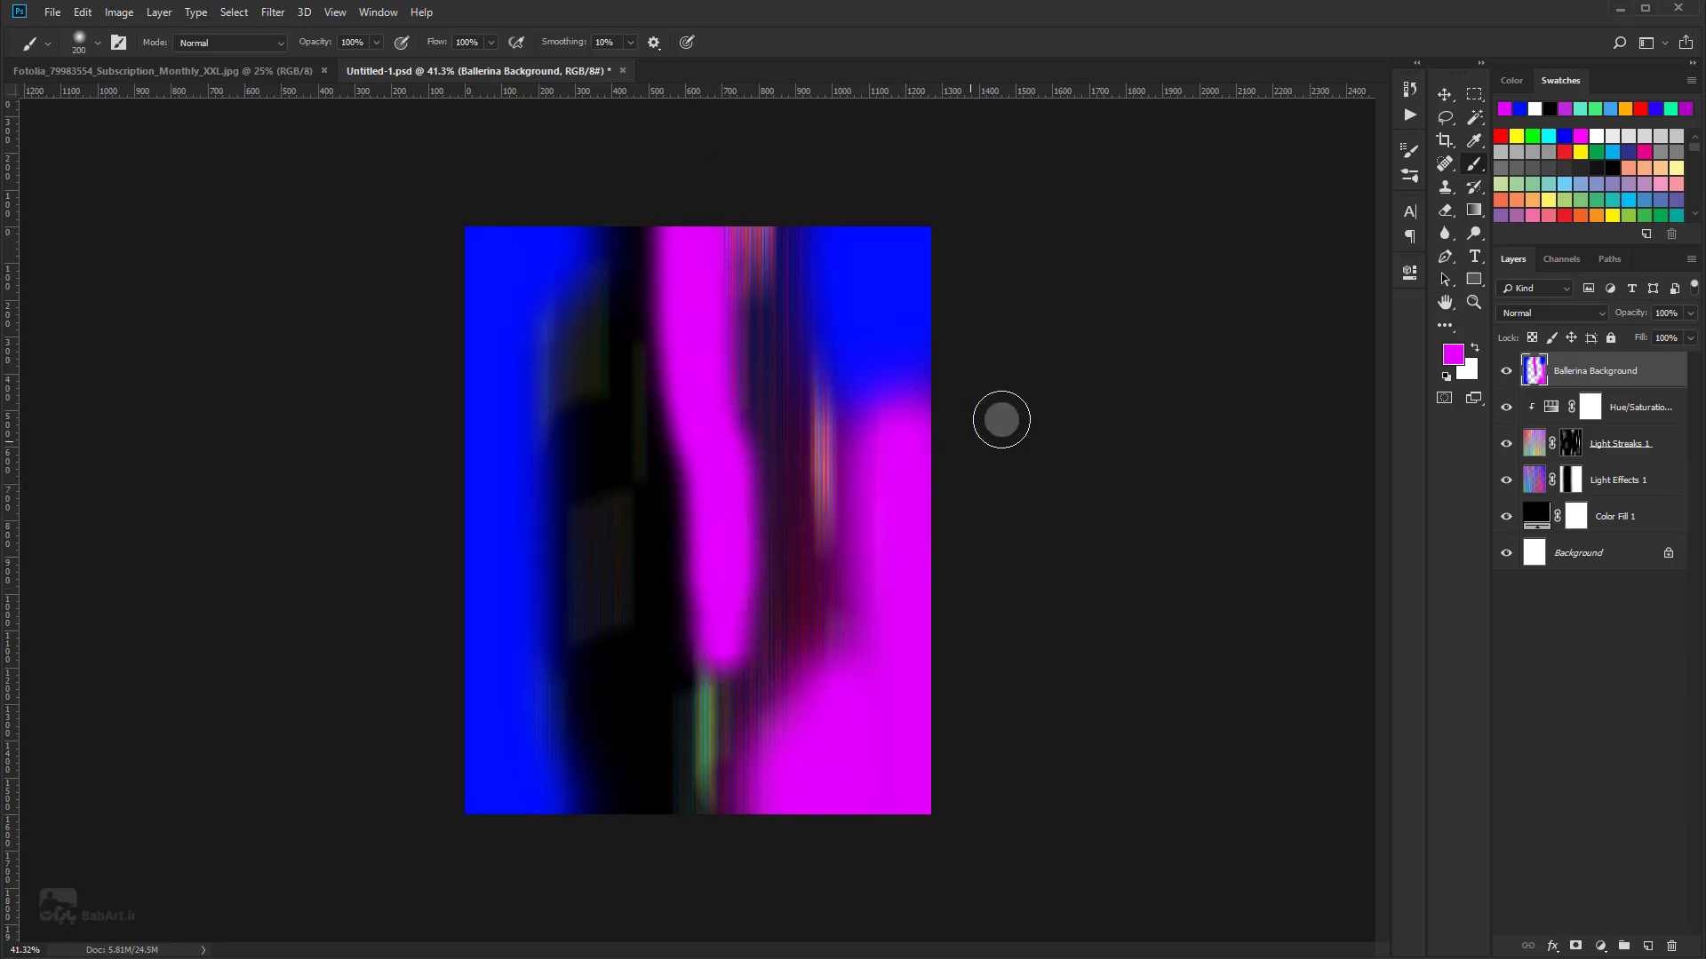
click(1454, 357)
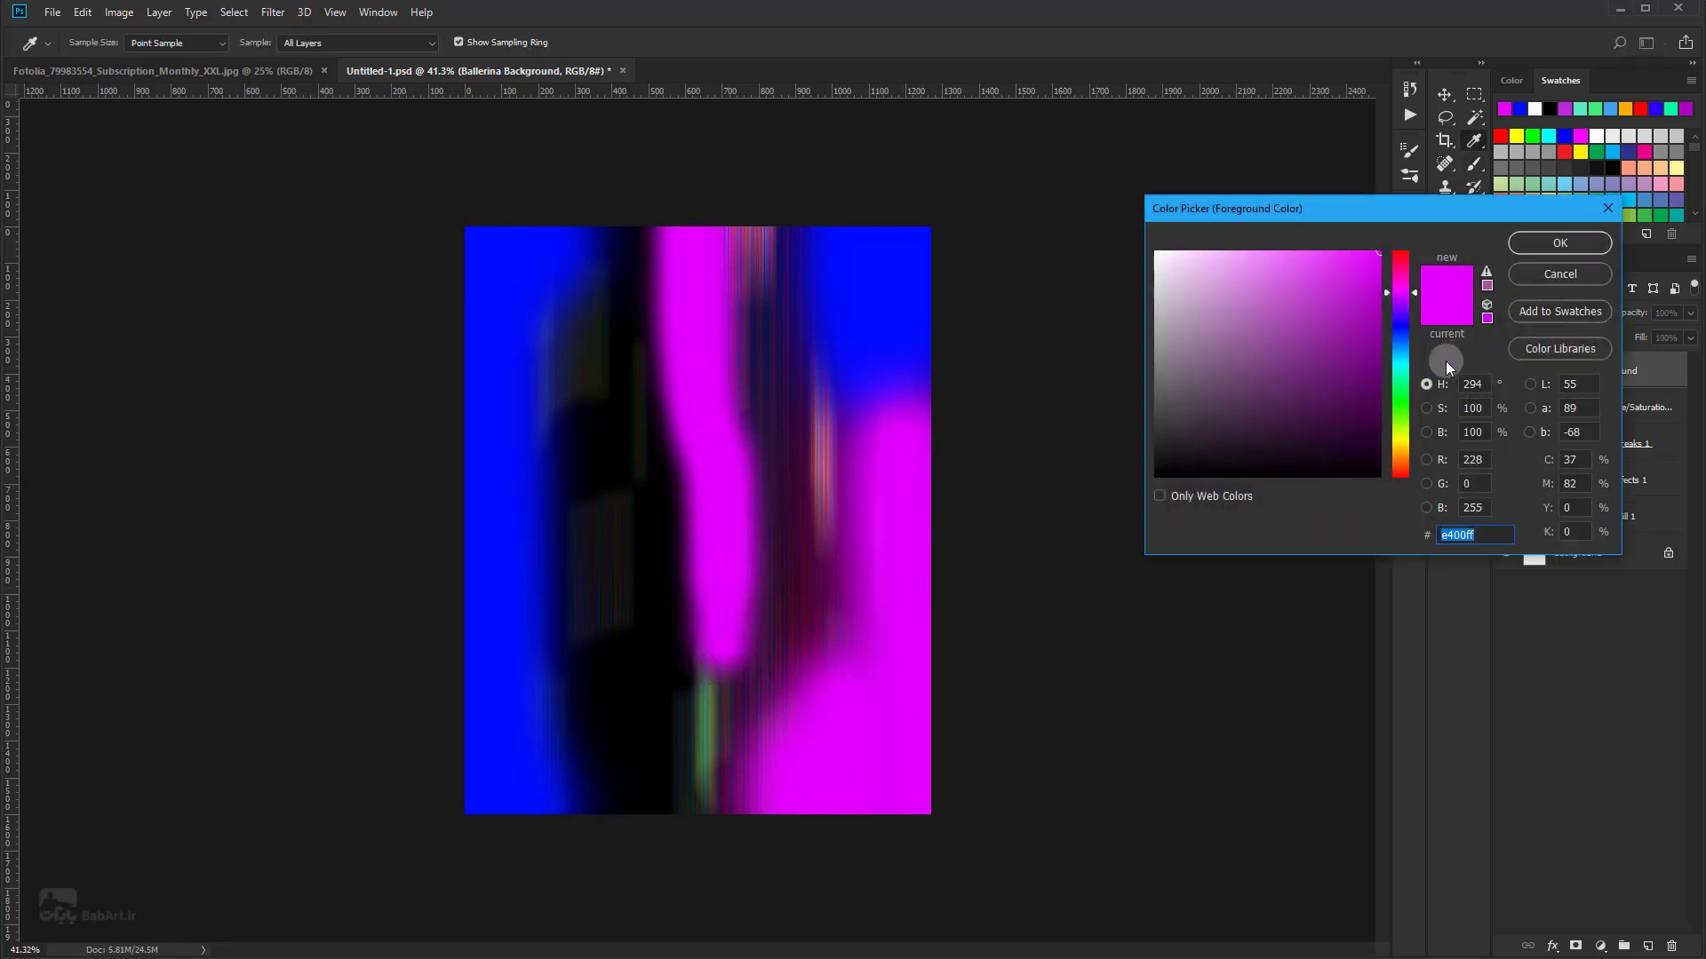
click(1398, 358)
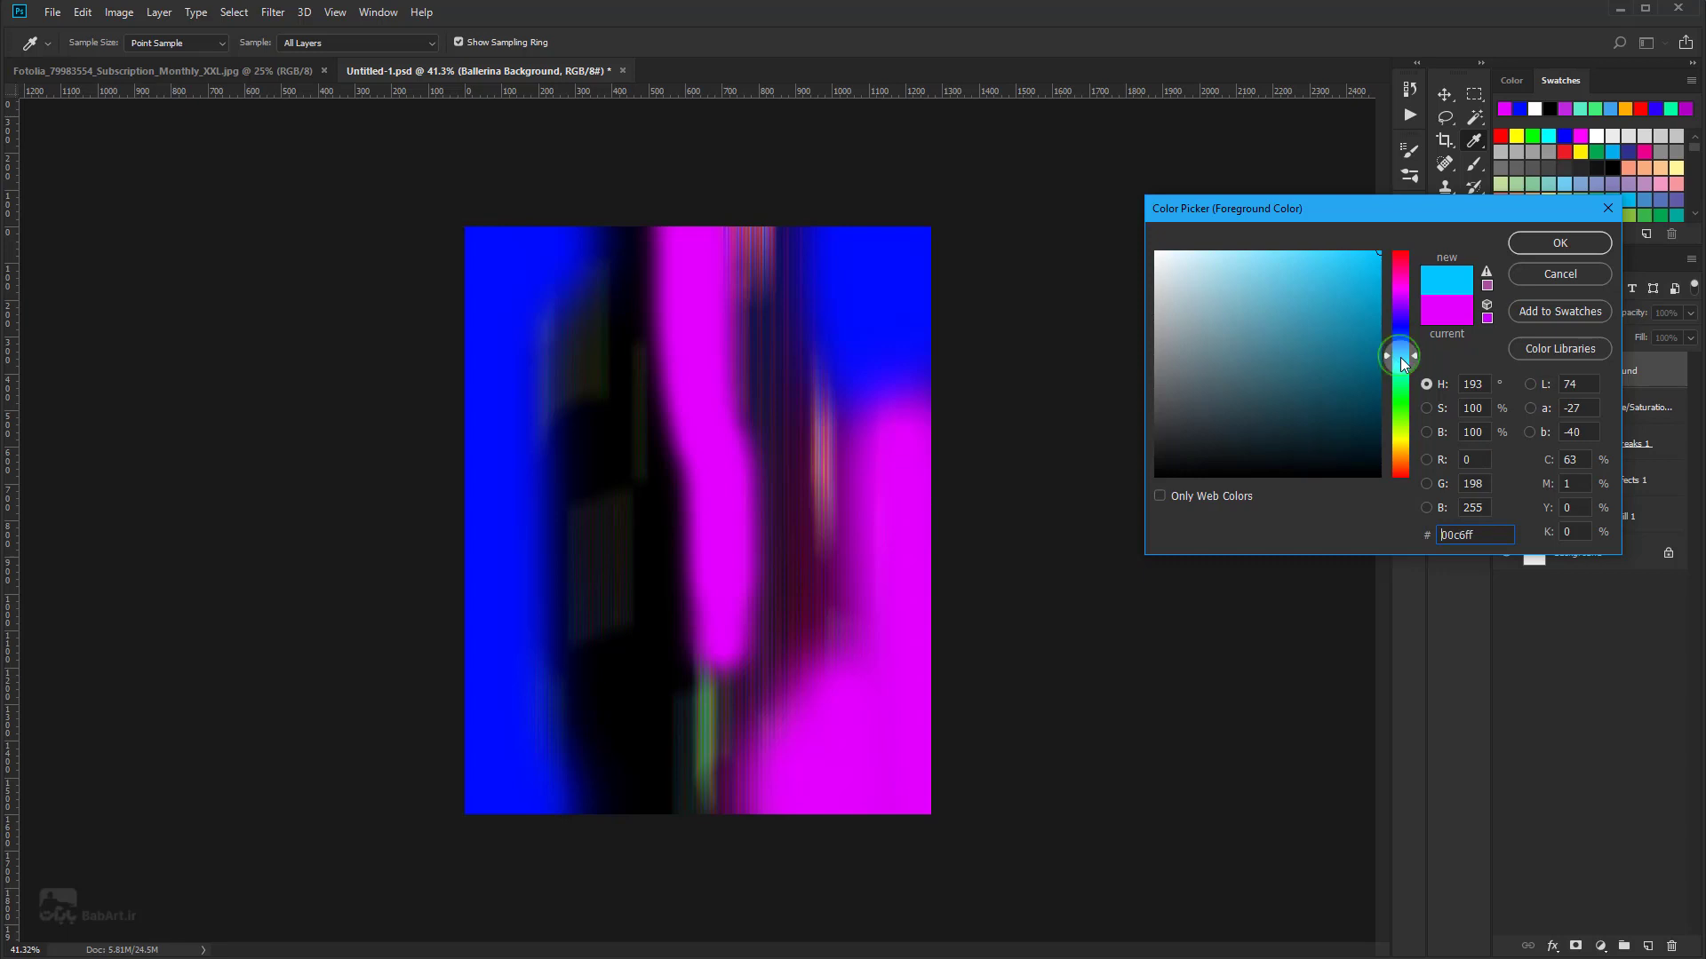
click(1551, 243)
Step: Brush cyan over the upper-left area, beside the magenta strip, and into the lower dark area
mouse_move(648, 199)
mouse_down()
mouse_move(648, 411)
mouse_move(613, 236)
mouse_up()
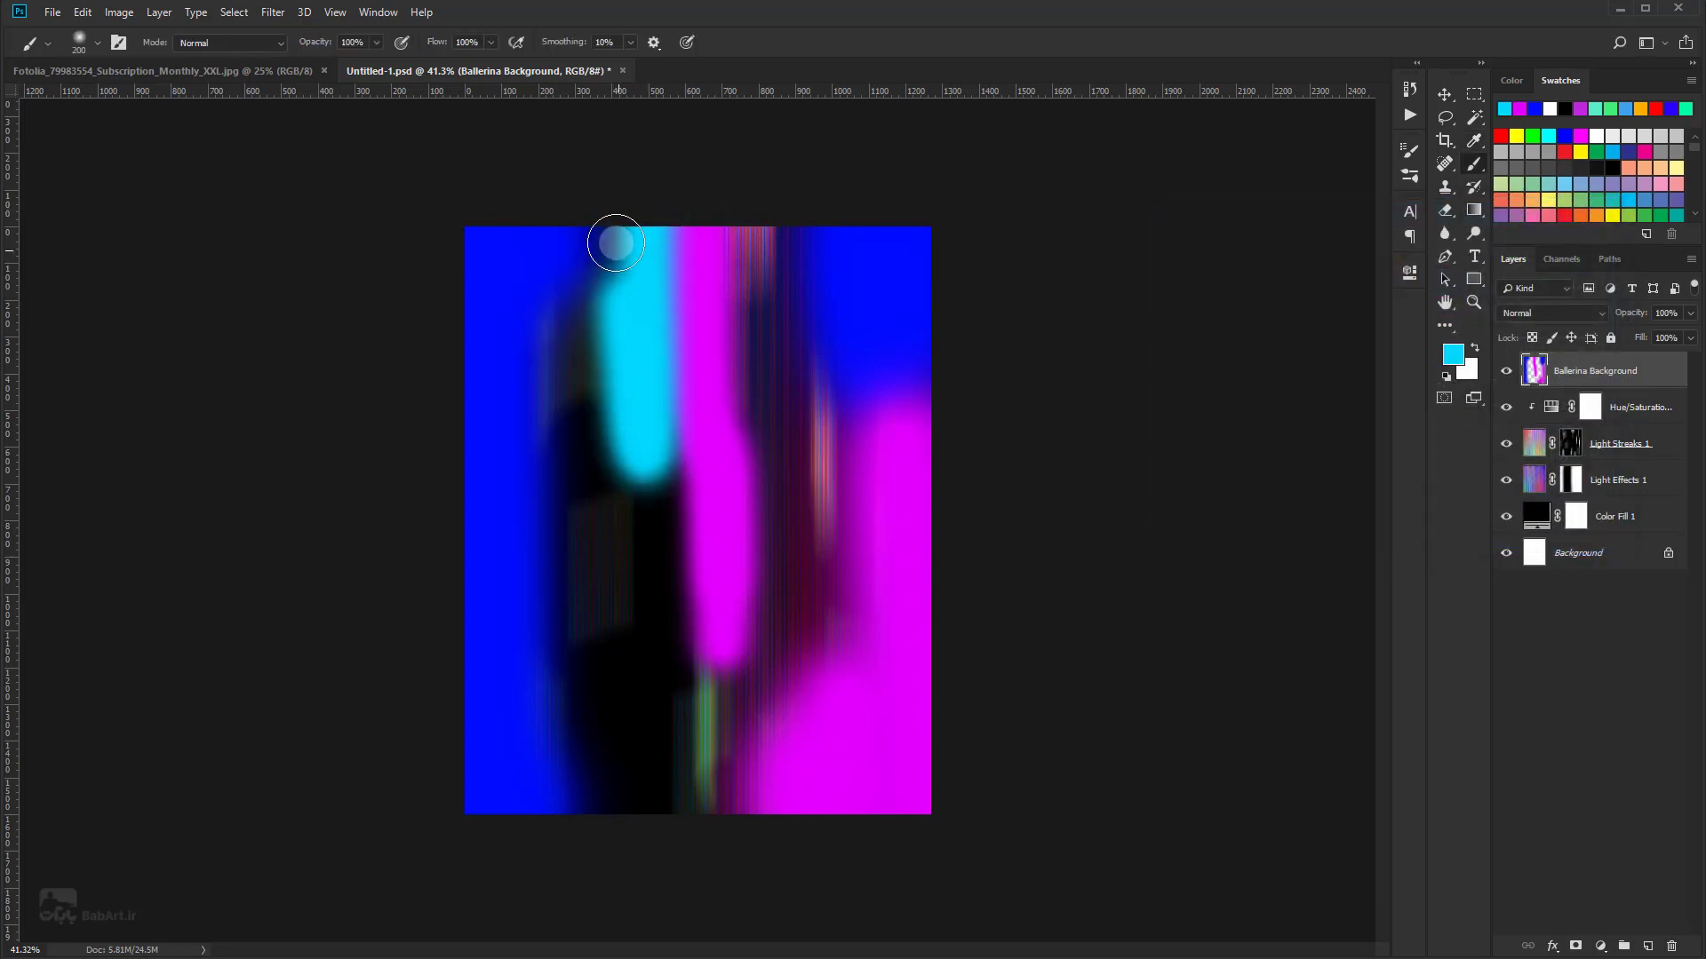
mouse_move(588, 322)
mouse_down()
mouse_move(578, 494)
mouse_move(571, 350)
mouse_move(563, 495)
mouse_move(639, 500)
mouse_move(655, 243)
mouse_up()
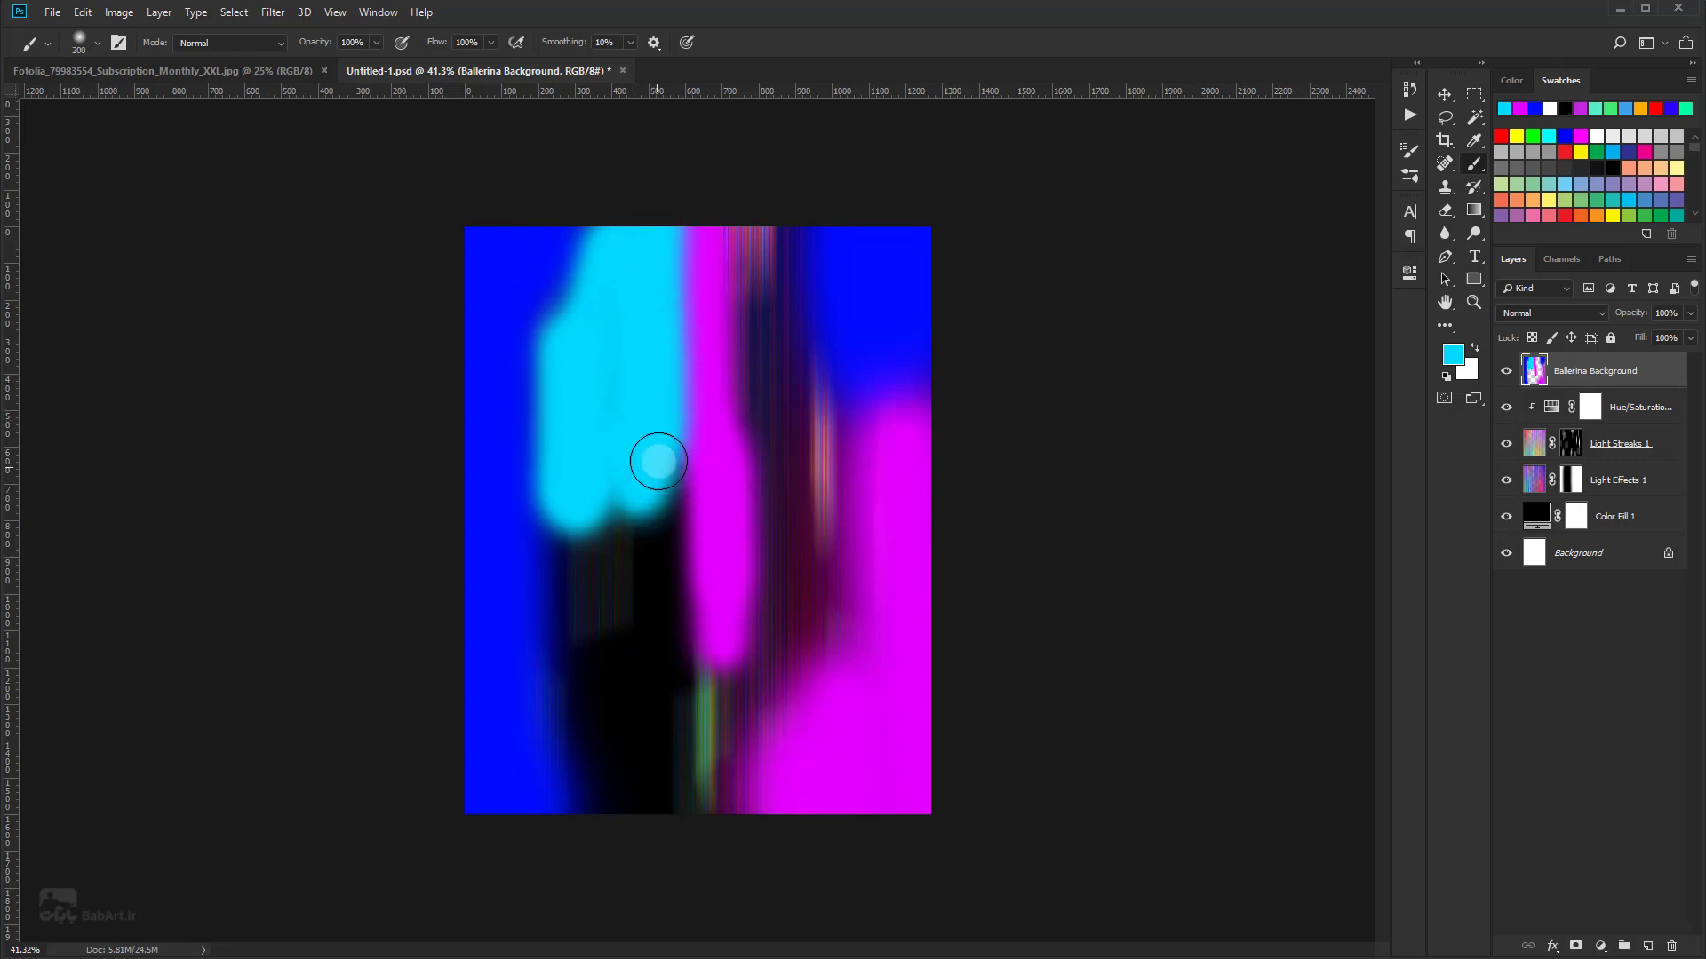
mouse_move(658, 461)
mouse_down()
mouse_move(643, 598)
mouse_move(605, 536)
mouse_move(582, 589)
mouse_move(654, 487)
mouse_move(667, 563)
mouse_move(655, 269)
mouse_up()
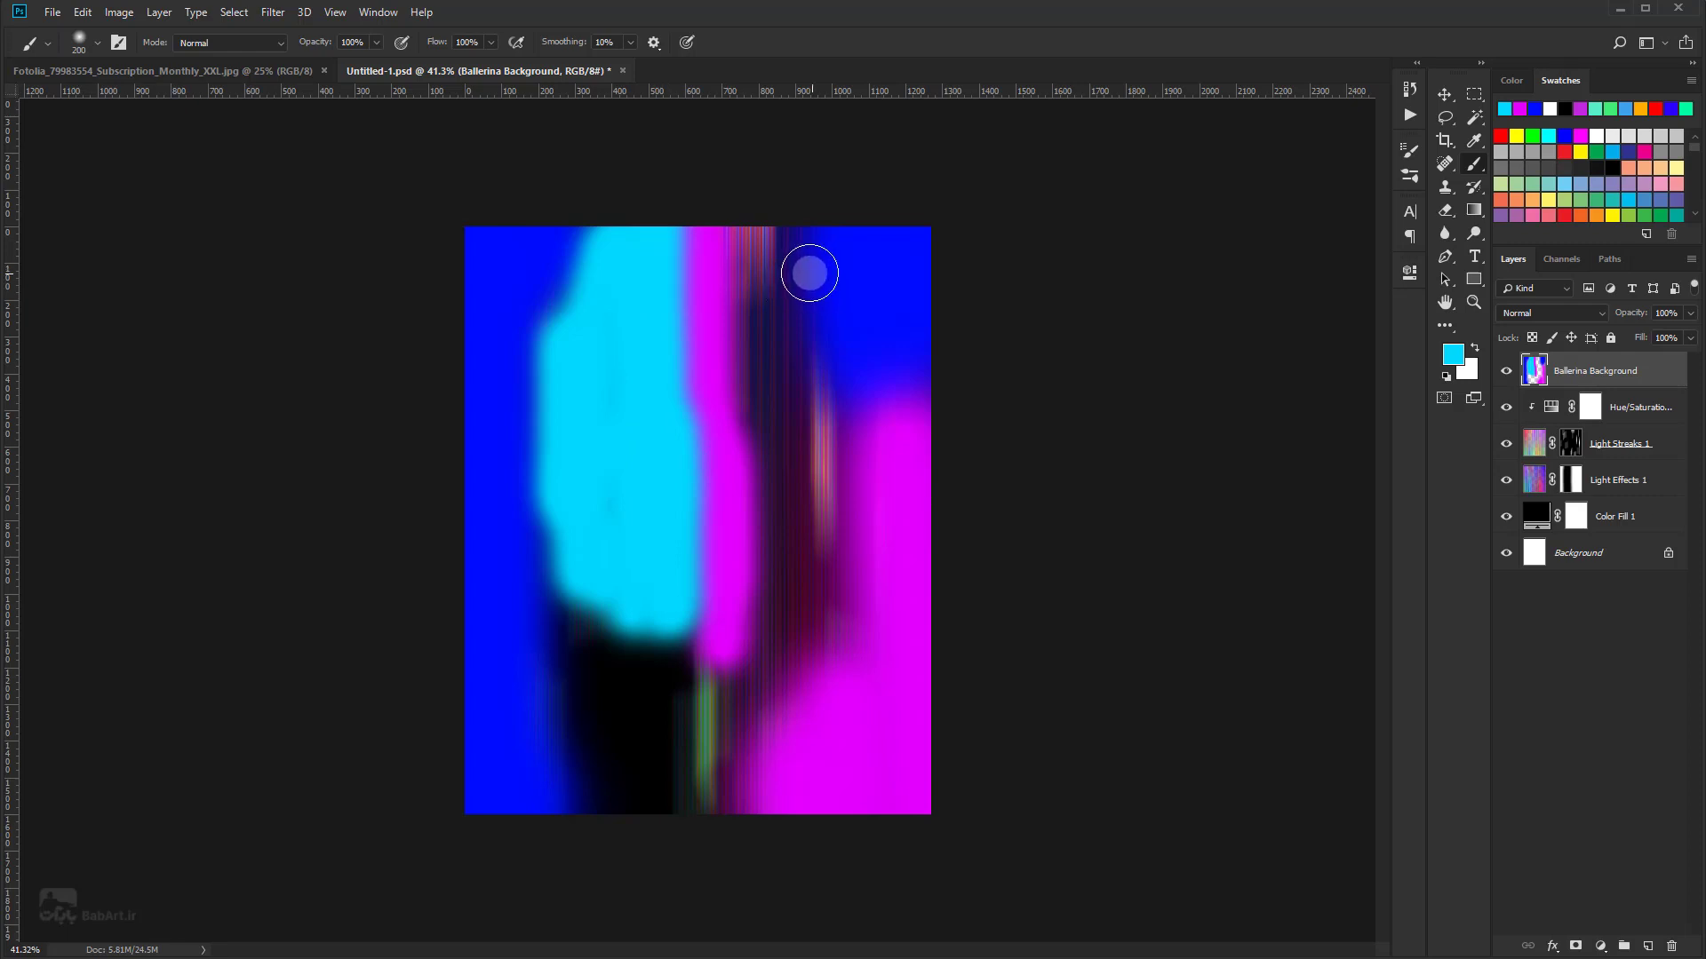
mouse_move(785, 202)
mouse_down()
mouse_move(788, 236)
mouse_move(755, 198)
mouse_move(773, 430)
mouse_move(788, 408)
mouse_move(800, 477)
mouse_move(767, 436)
mouse_move(773, 536)
mouse_move(797, 597)
mouse_up()
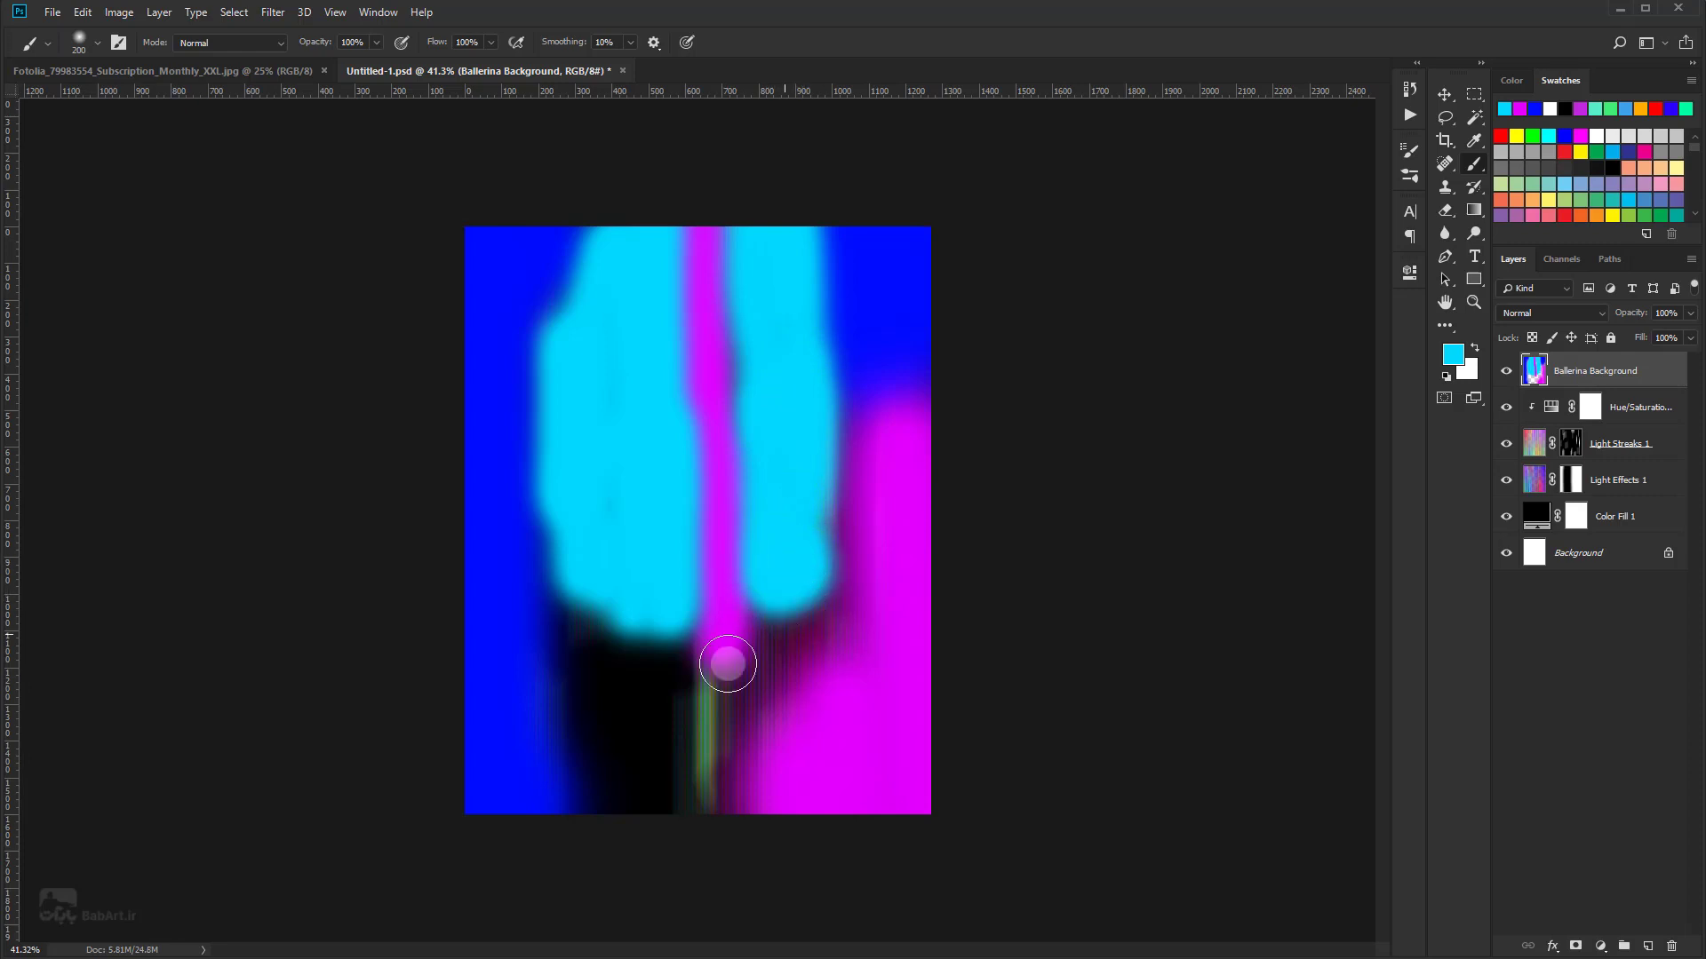
mouse_move(616, 658)
mouse_down()
mouse_move(632, 728)
mouse_move(650, 739)
mouse_move(680, 713)
mouse_up()
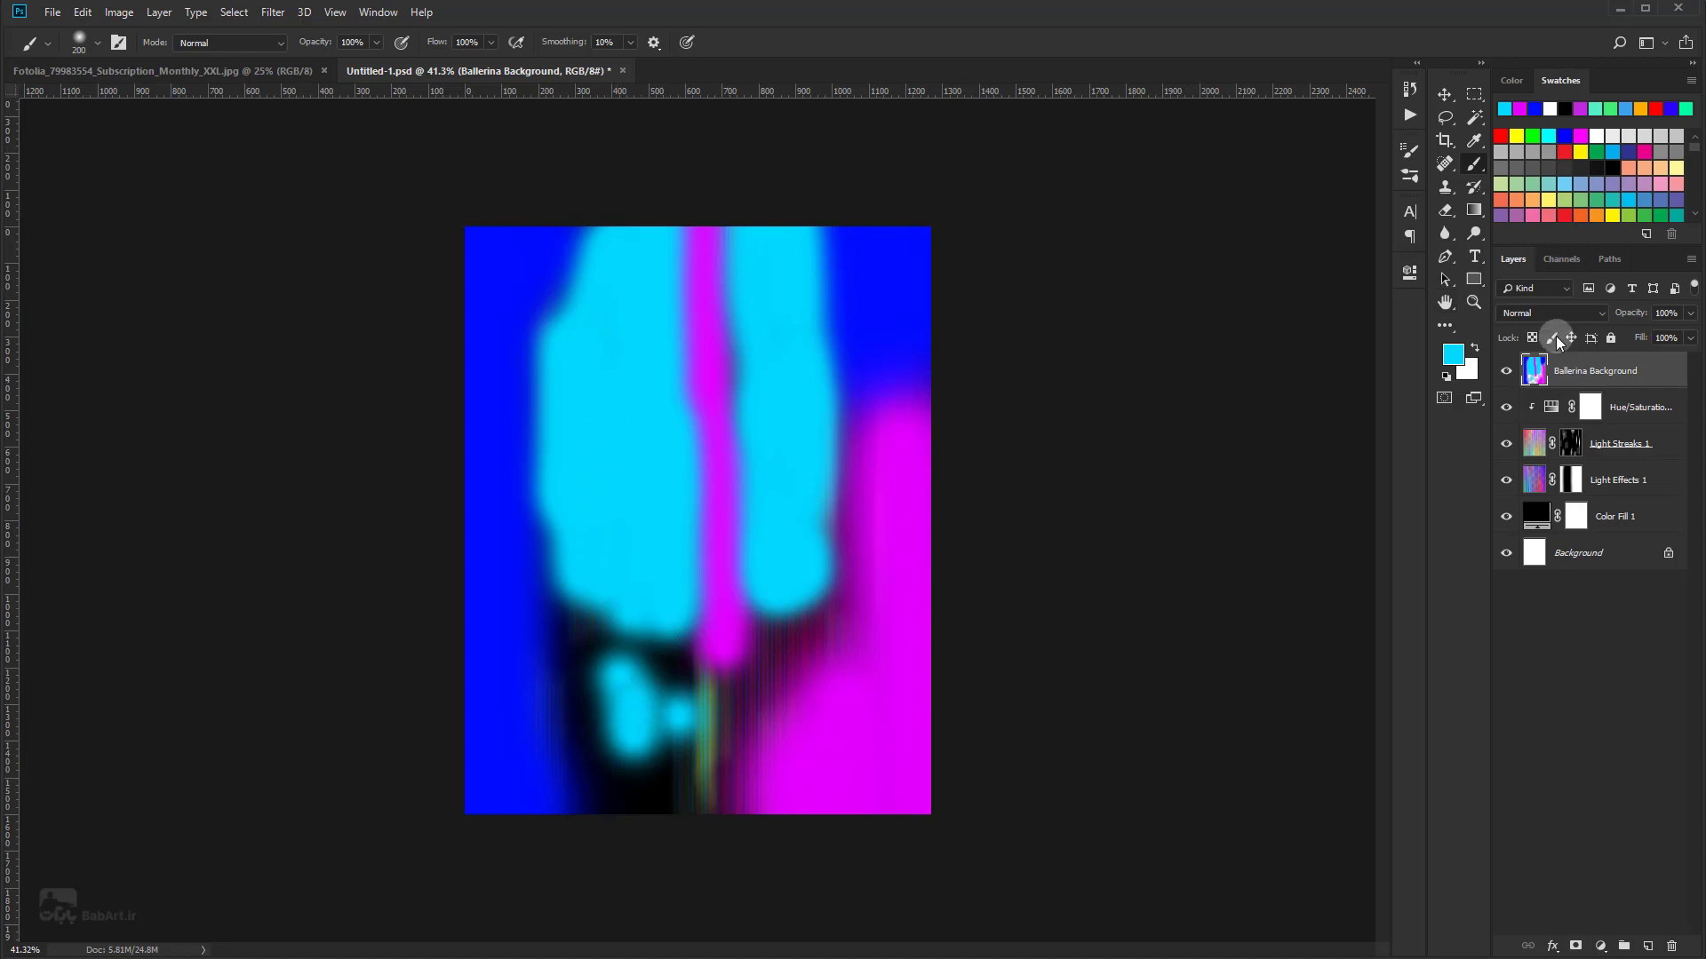
Step: Switch the foreground to blue and paint over the dark lower-left area
click(1459, 357)
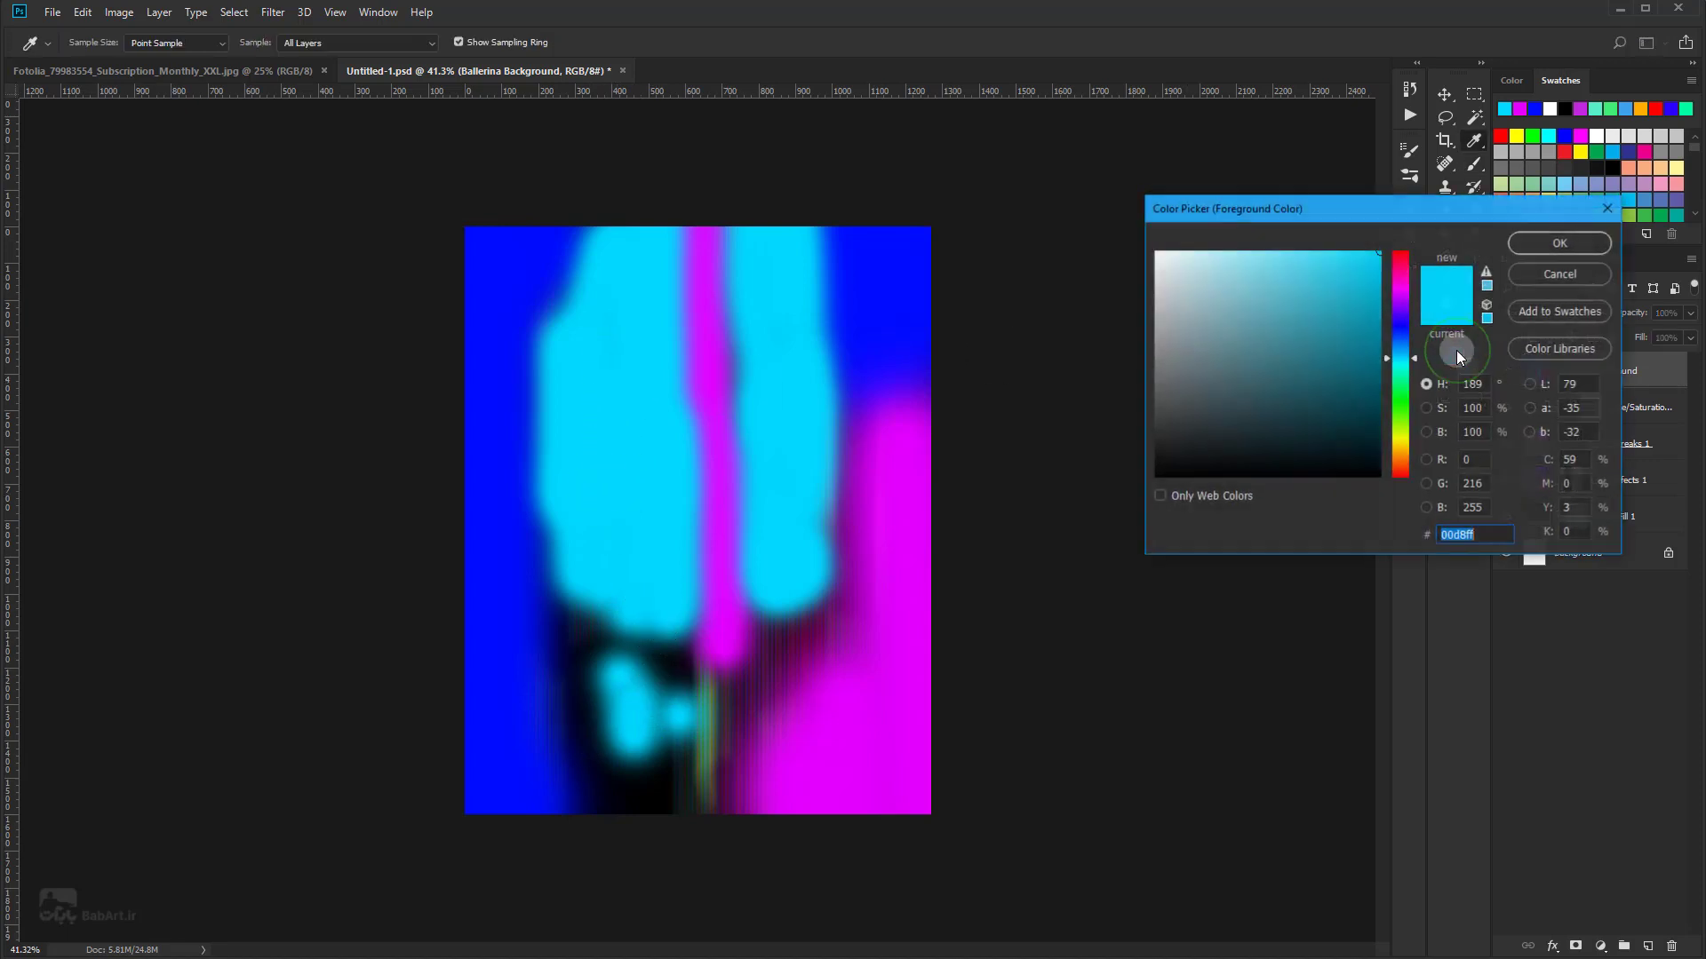
click(1399, 325)
click(1556, 243)
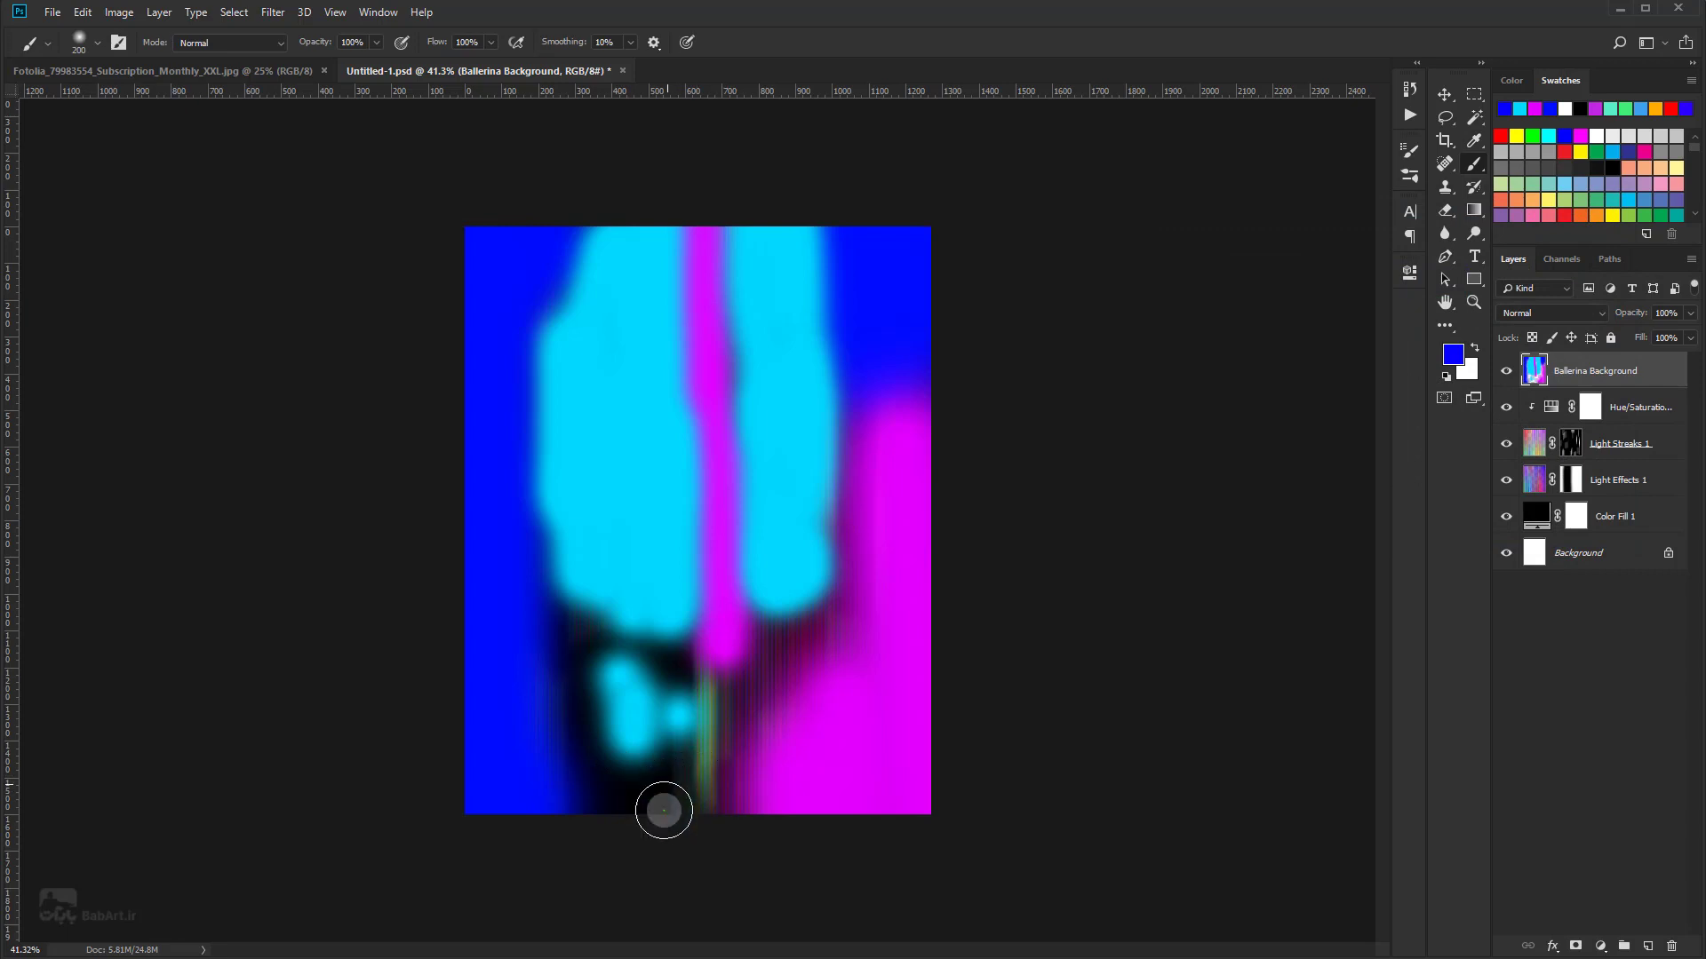
mouse_move(663, 810)
mouse_down()
mouse_move(628, 785)
mouse_move(597, 818)
mouse_move(592, 629)
mouse_move(697, 673)
mouse_move(700, 758)
mouse_move(792, 639)
mouse_up()
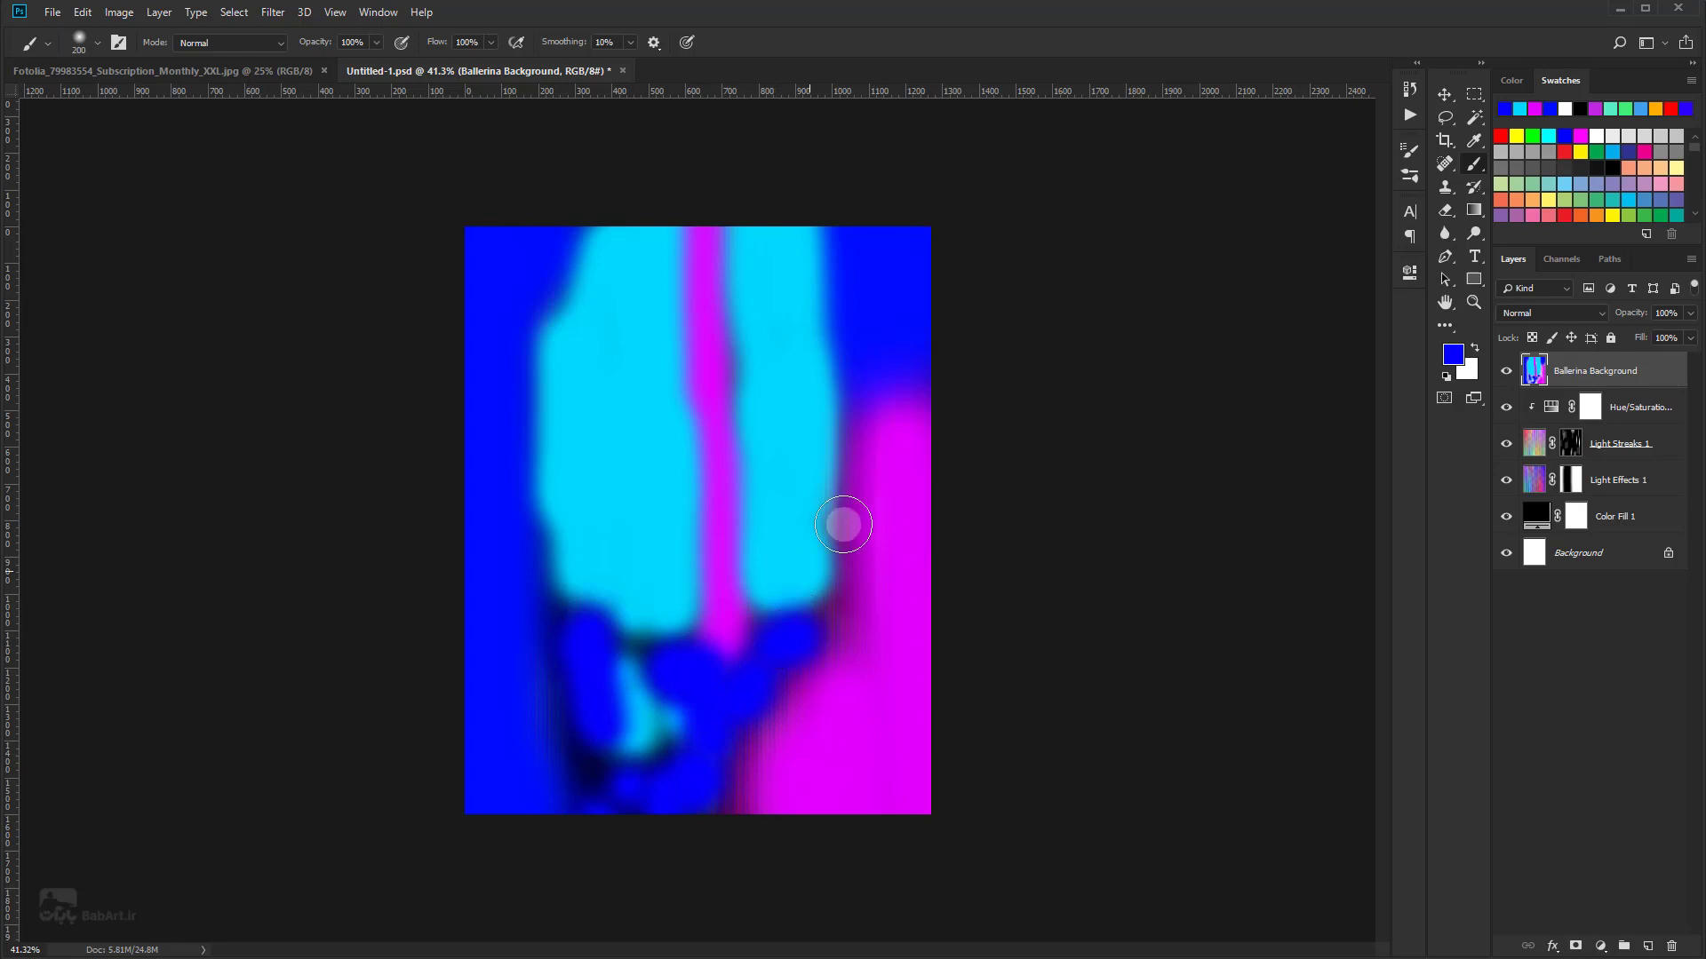
Step: Sample cyan from the canvas and dab soft cyan dots over the lower blue area
click(1454, 352)
click(792, 367)
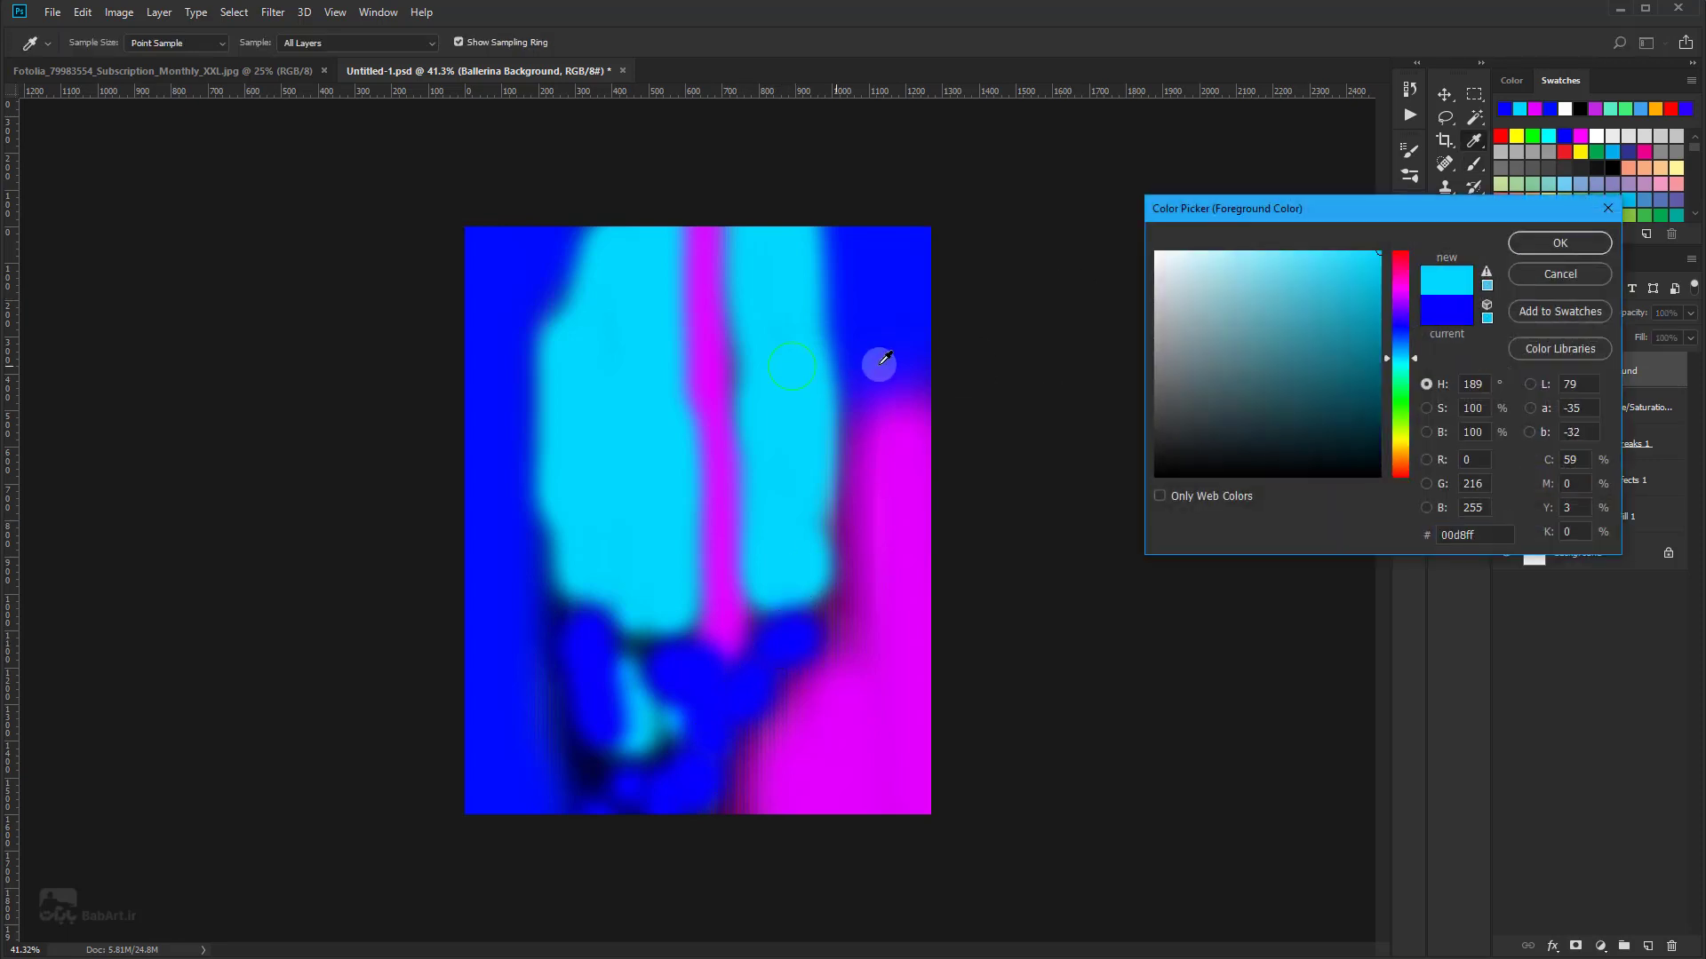
click(1557, 248)
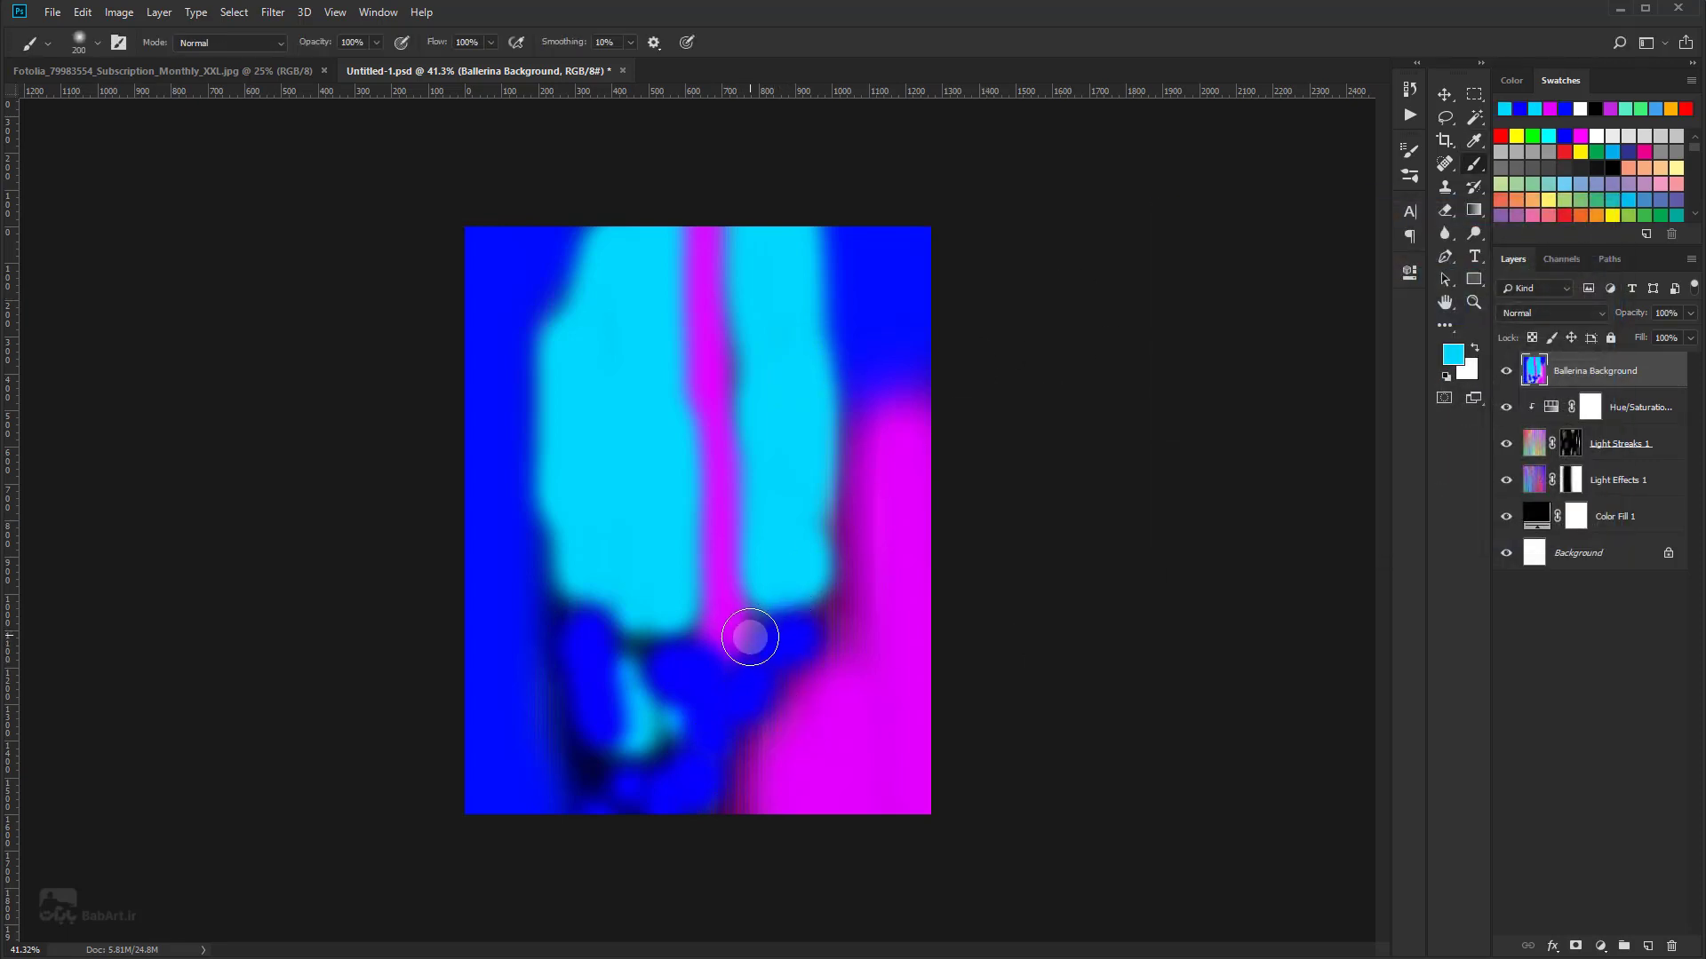
click(749, 638)
drag(743, 757, 728, 804)
click(653, 749)
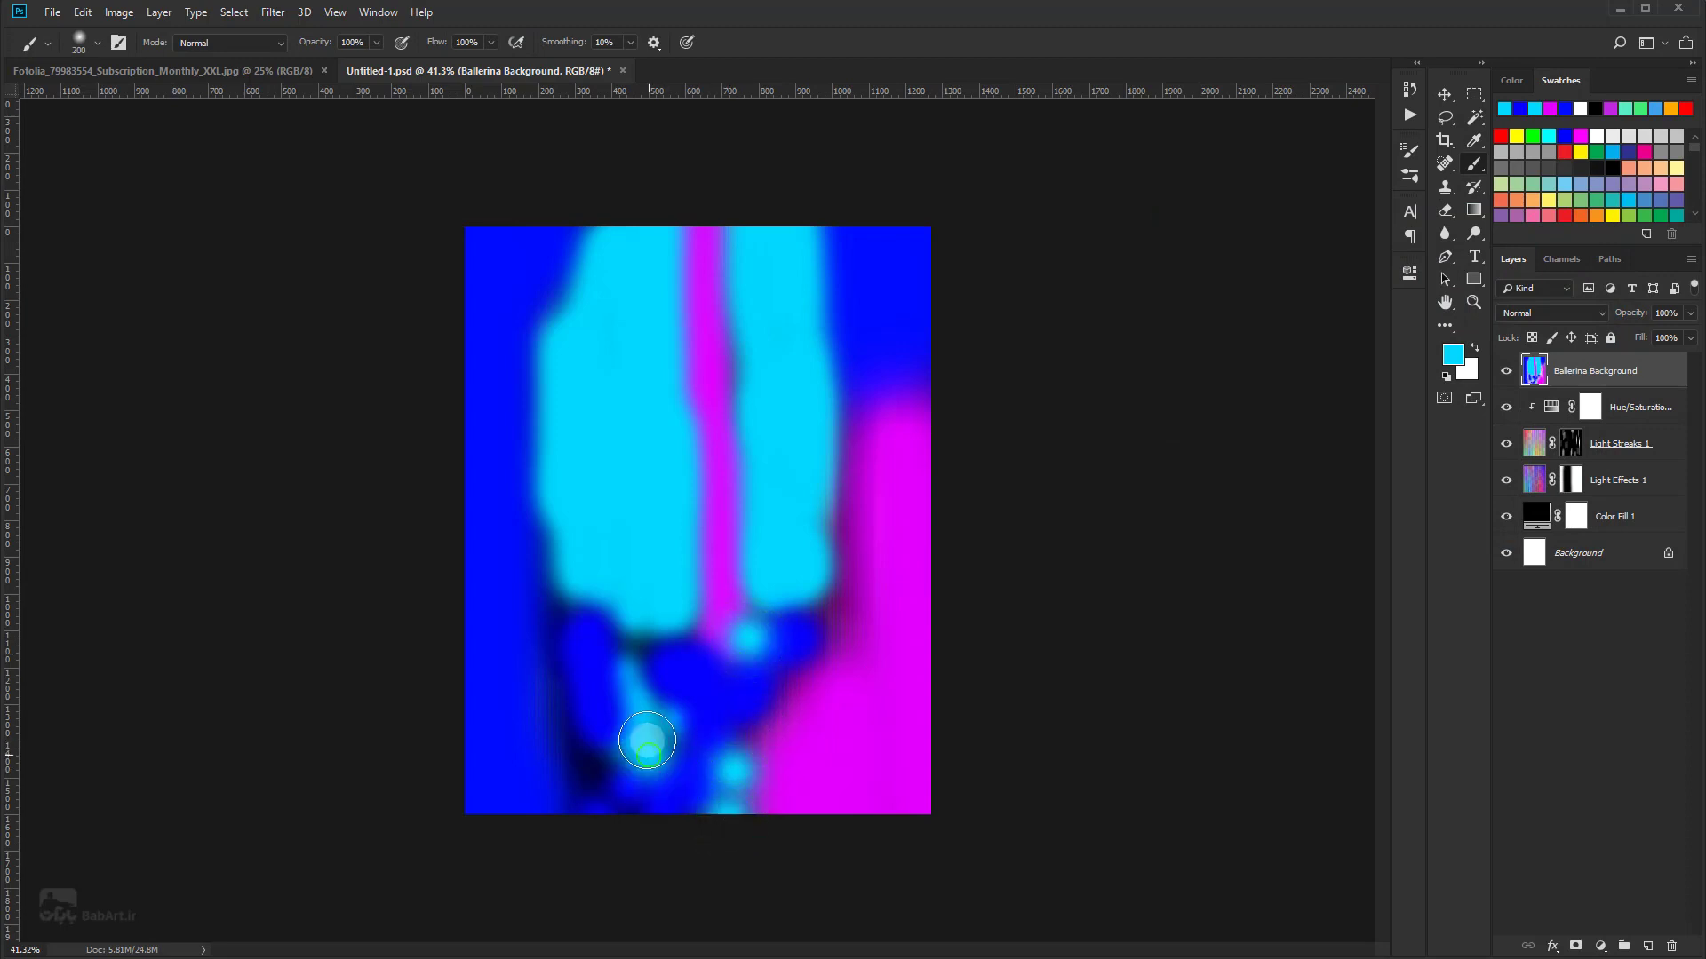
click(628, 649)
click(568, 611)
click(588, 766)
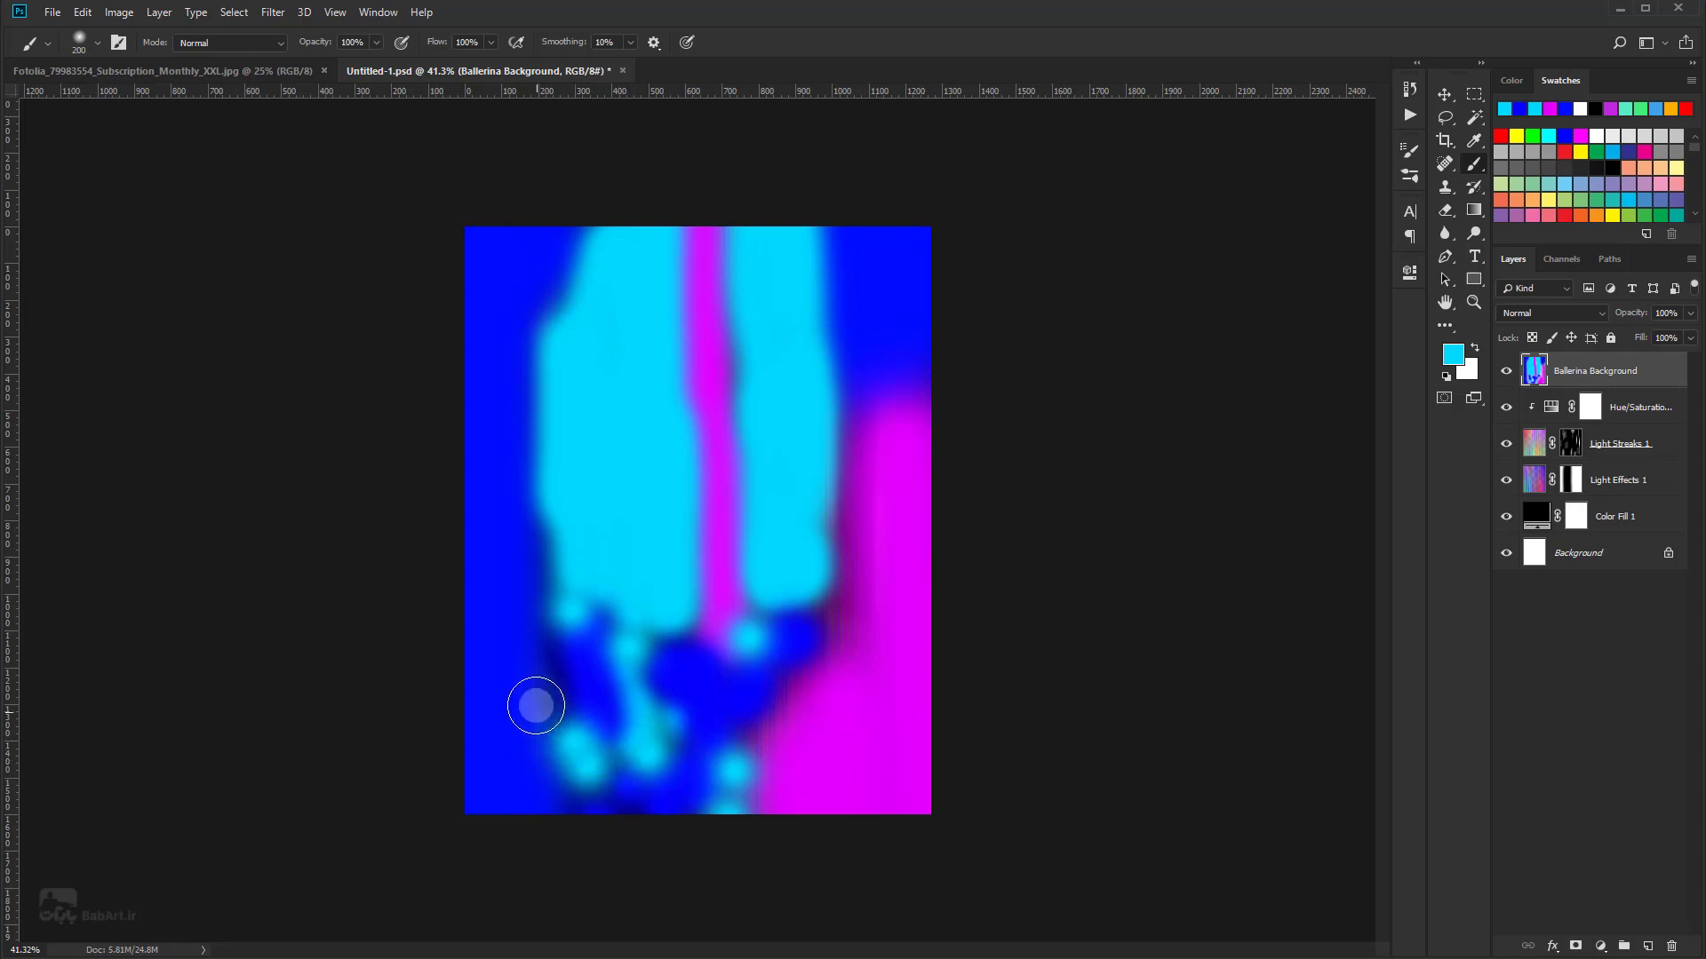
Step: Add more cyan dots on the left edge, top-left corner, right side and magenta area
click(550, 684)
click(483, 521)
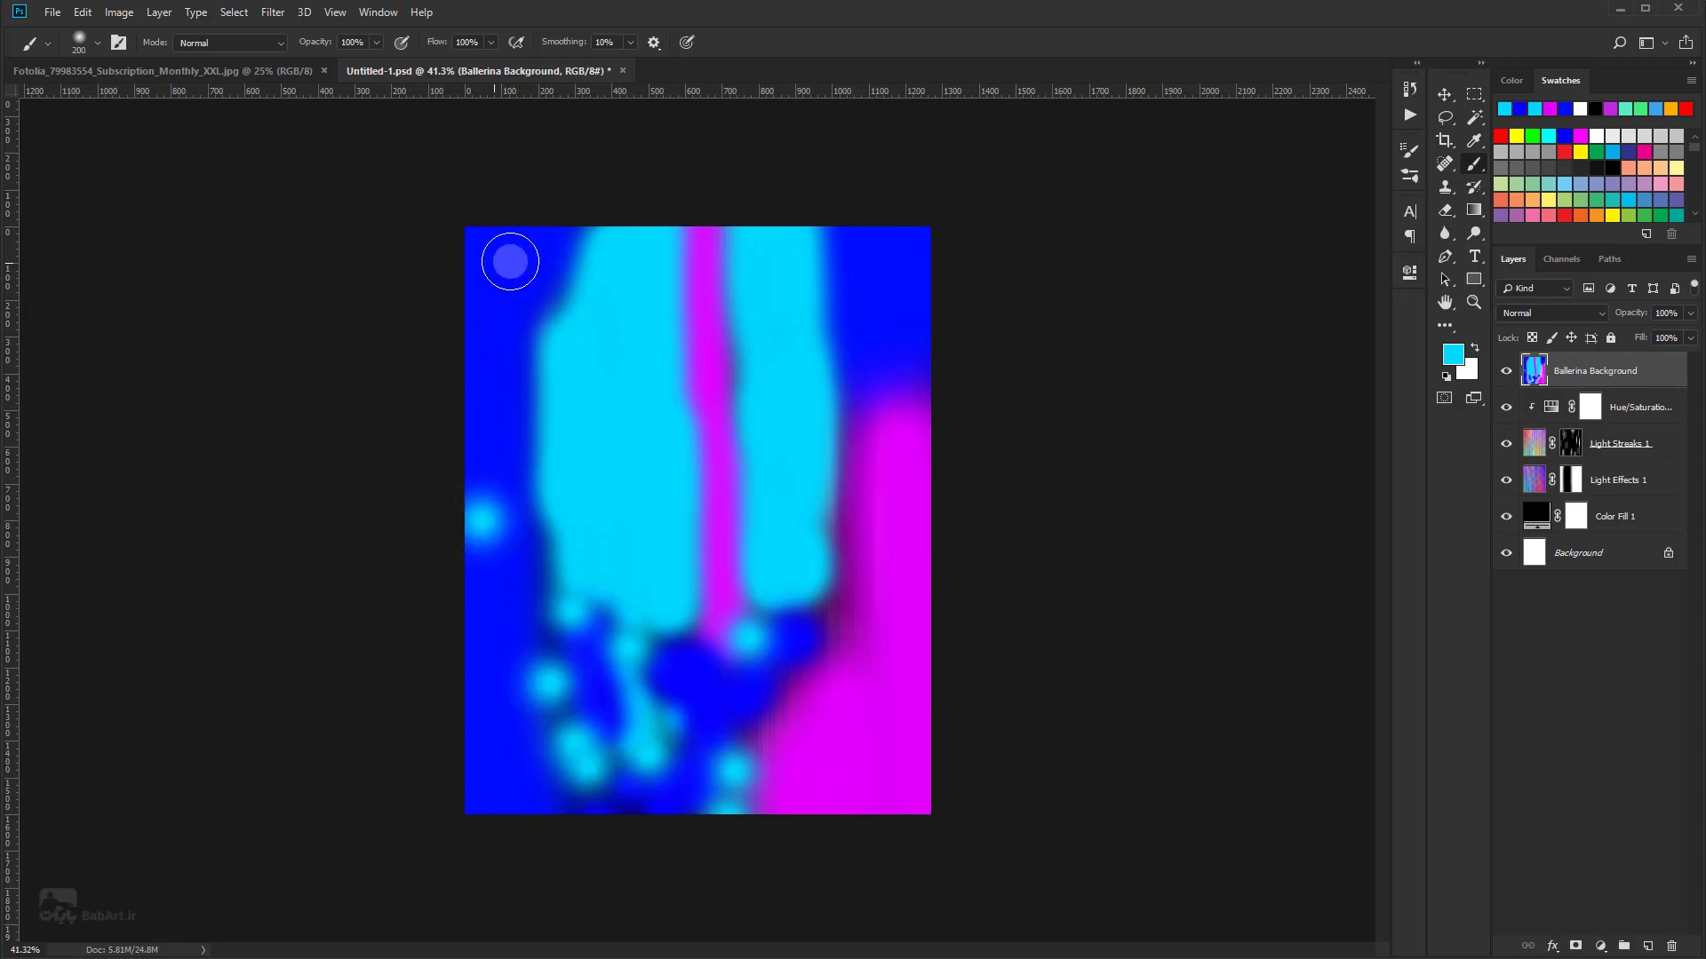
click(510, 259)
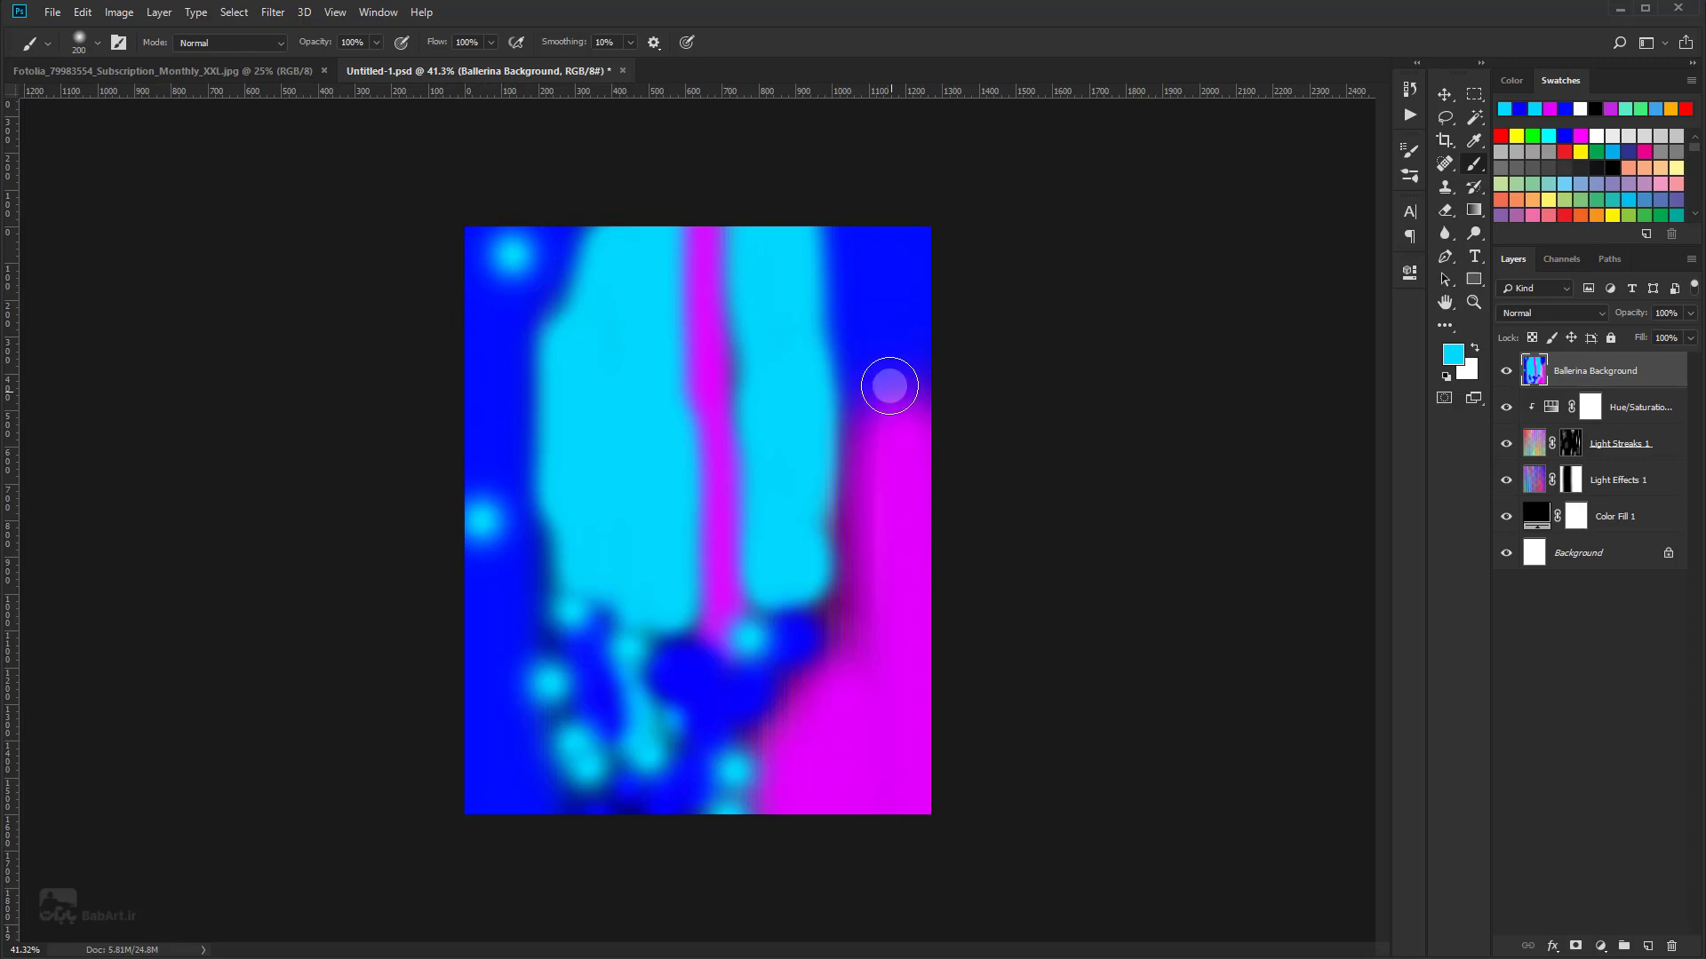
click(878, 401)
click(877, 657)
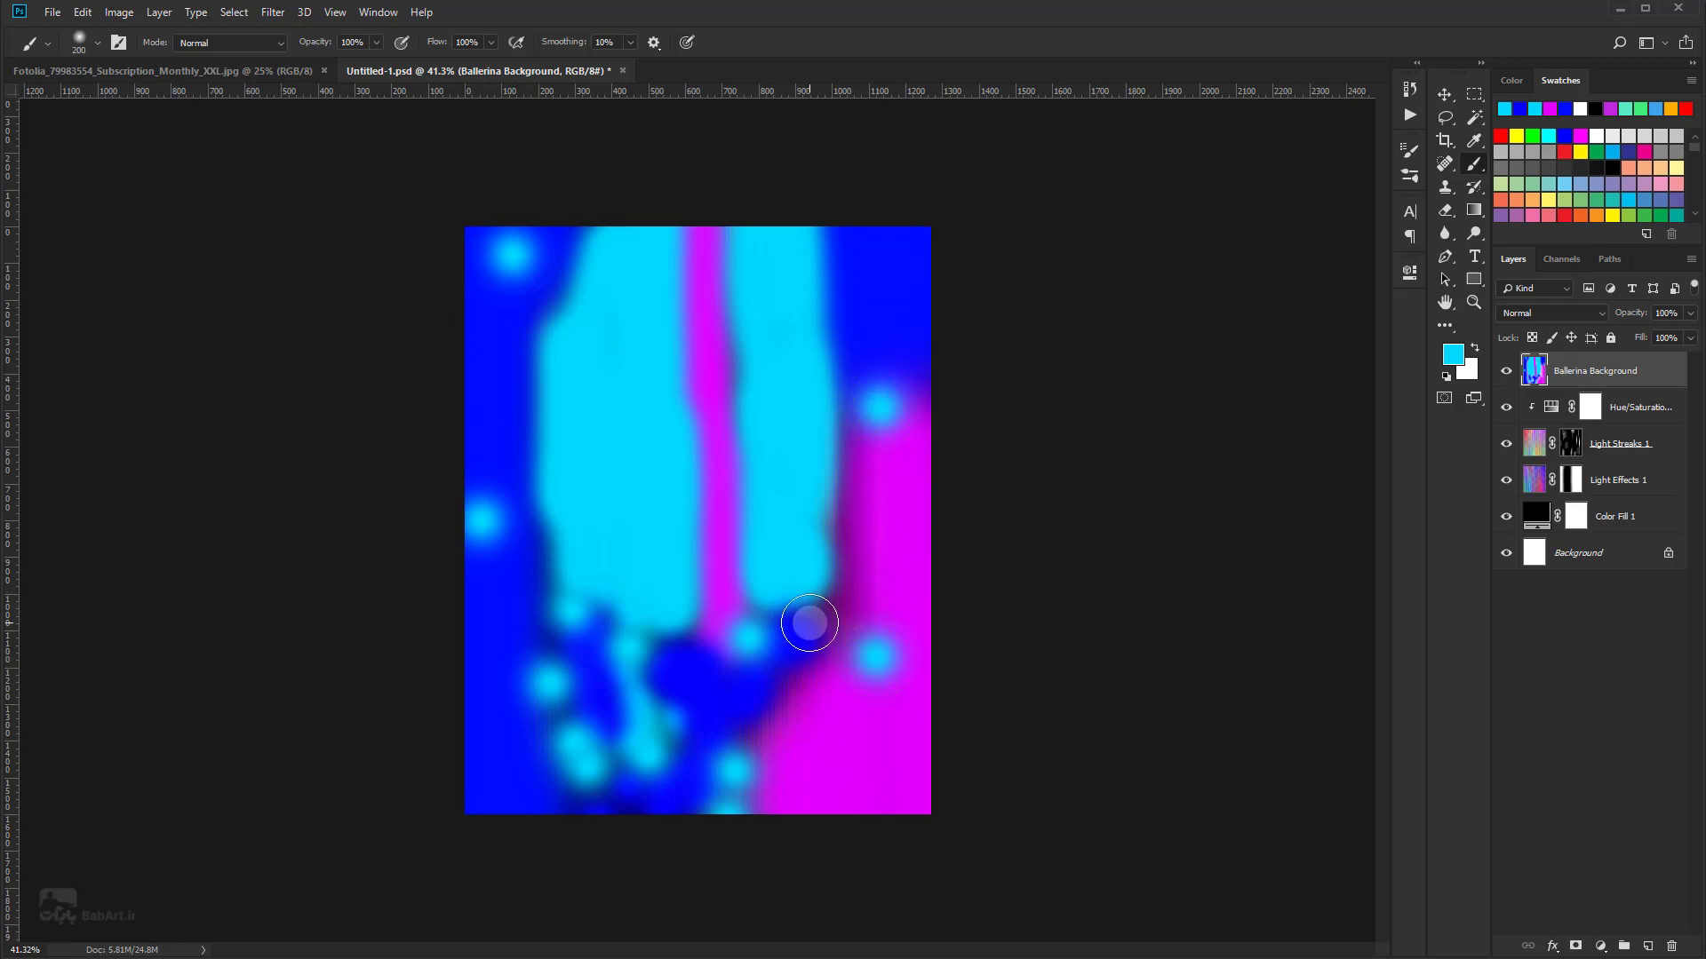
click(829, 620)
click(789, 686)
click(760, 727)
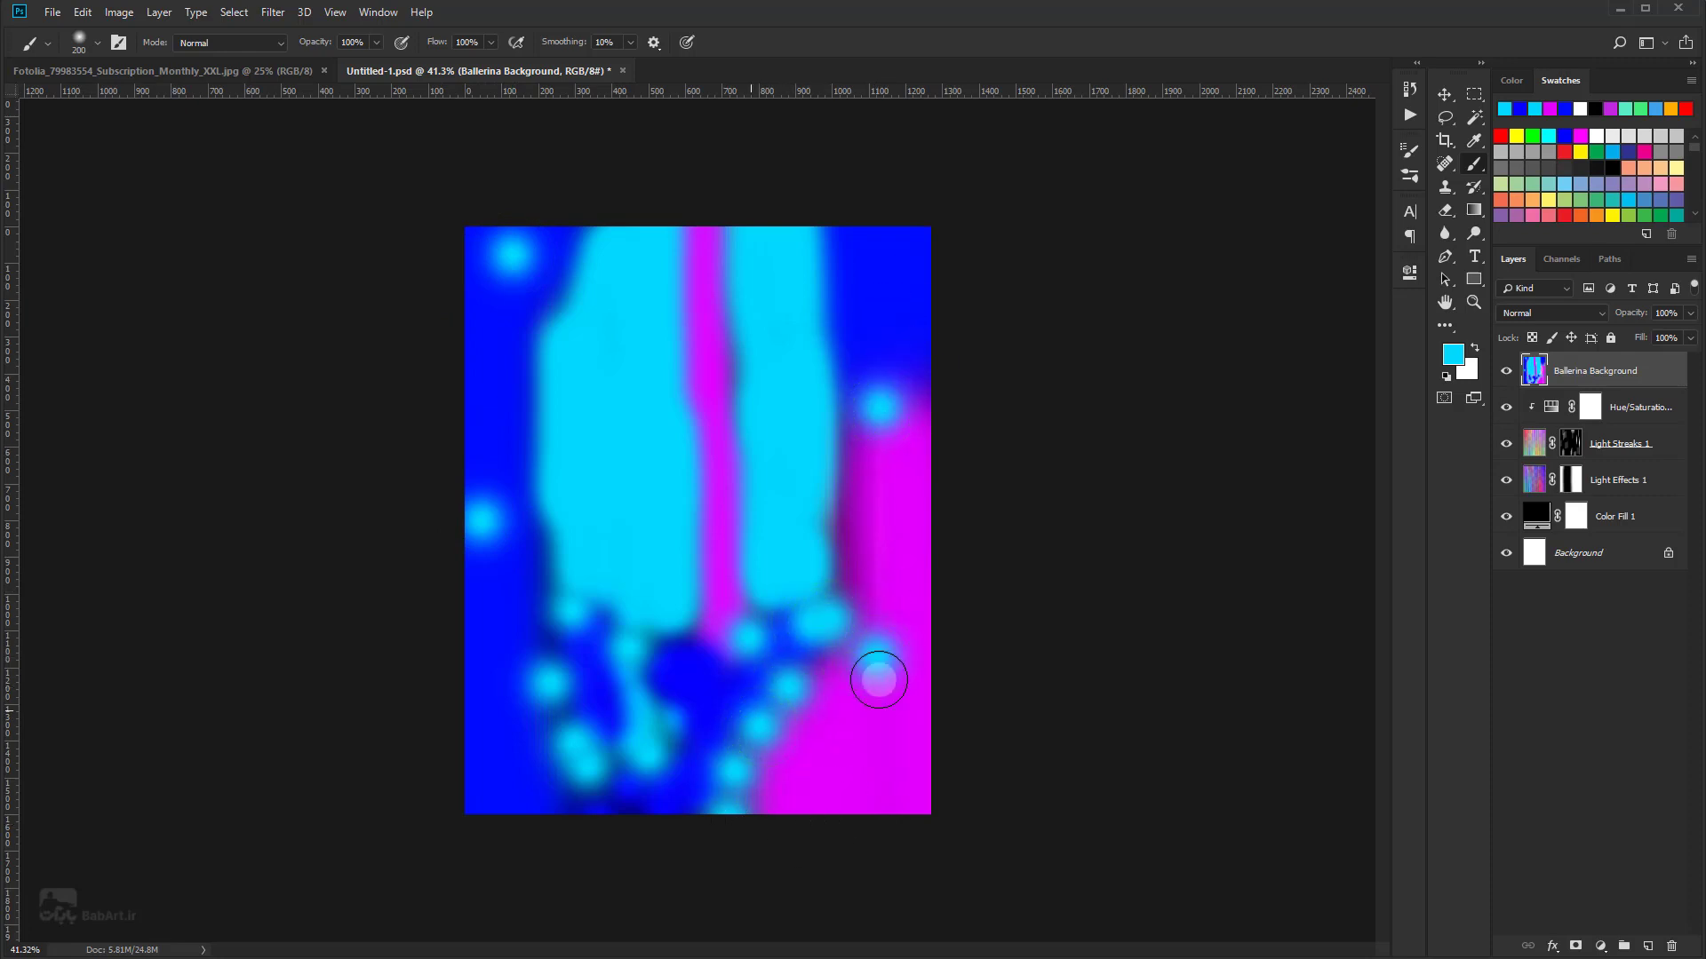
click(273, 12)
Step: In Liquify, twirl the blue, cyan and magenta areas into swirls with a 500-size Twirl brush
click(285, 152)
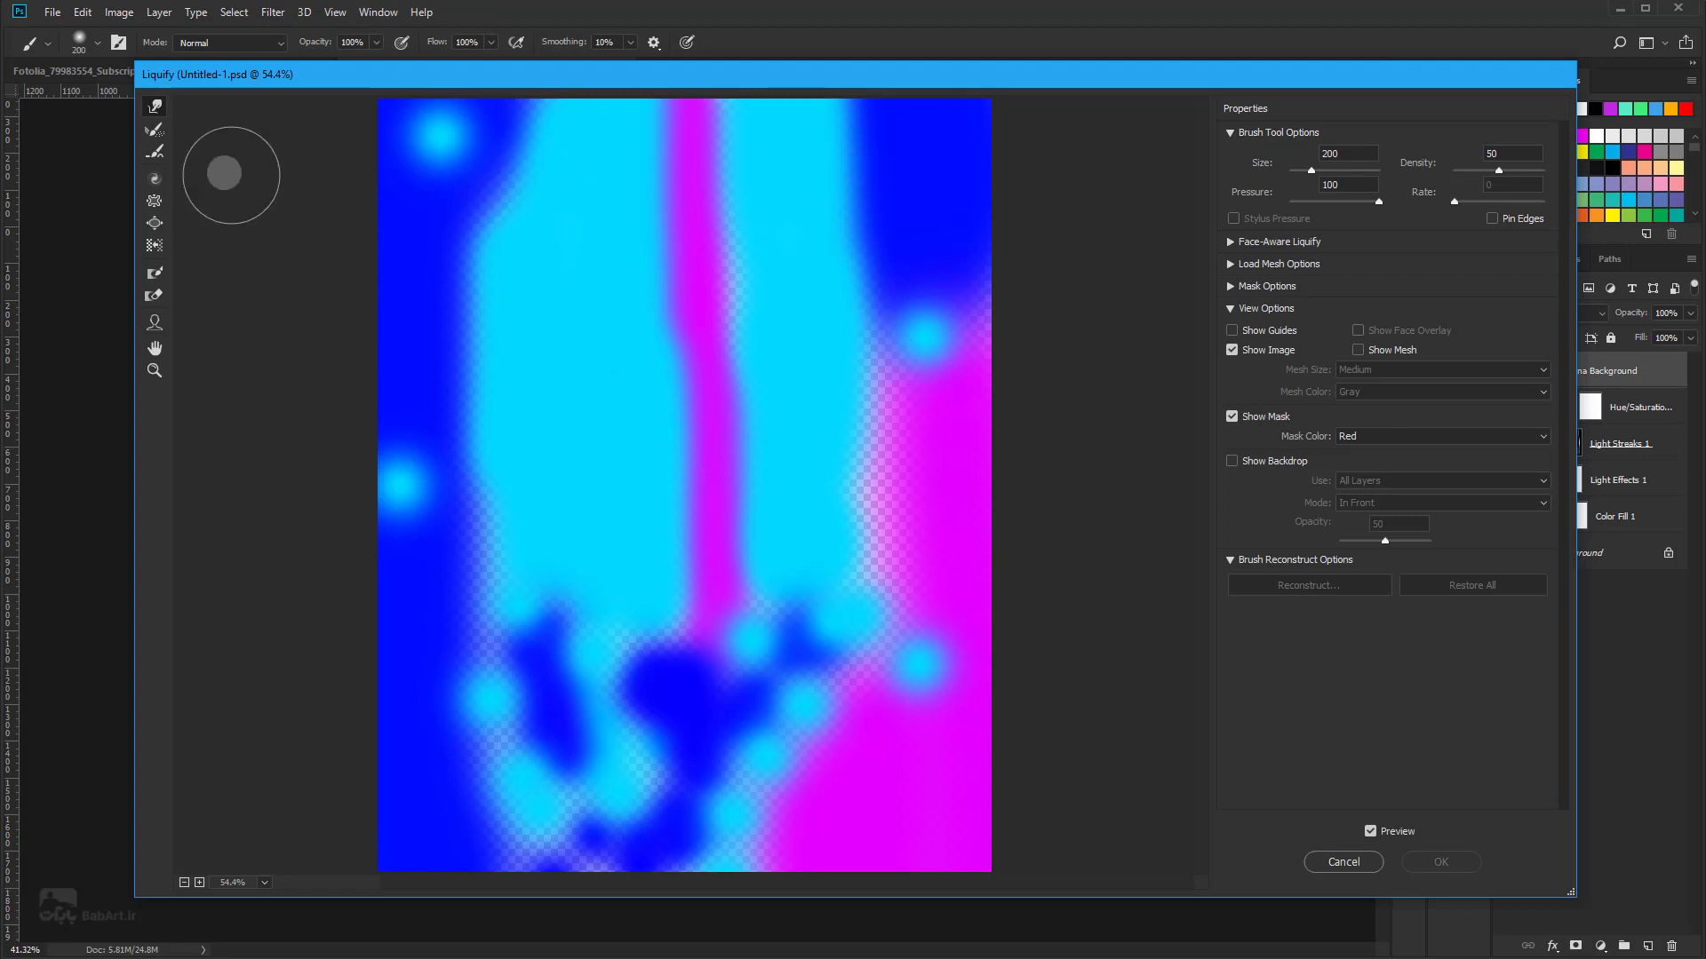
click(153, 204)
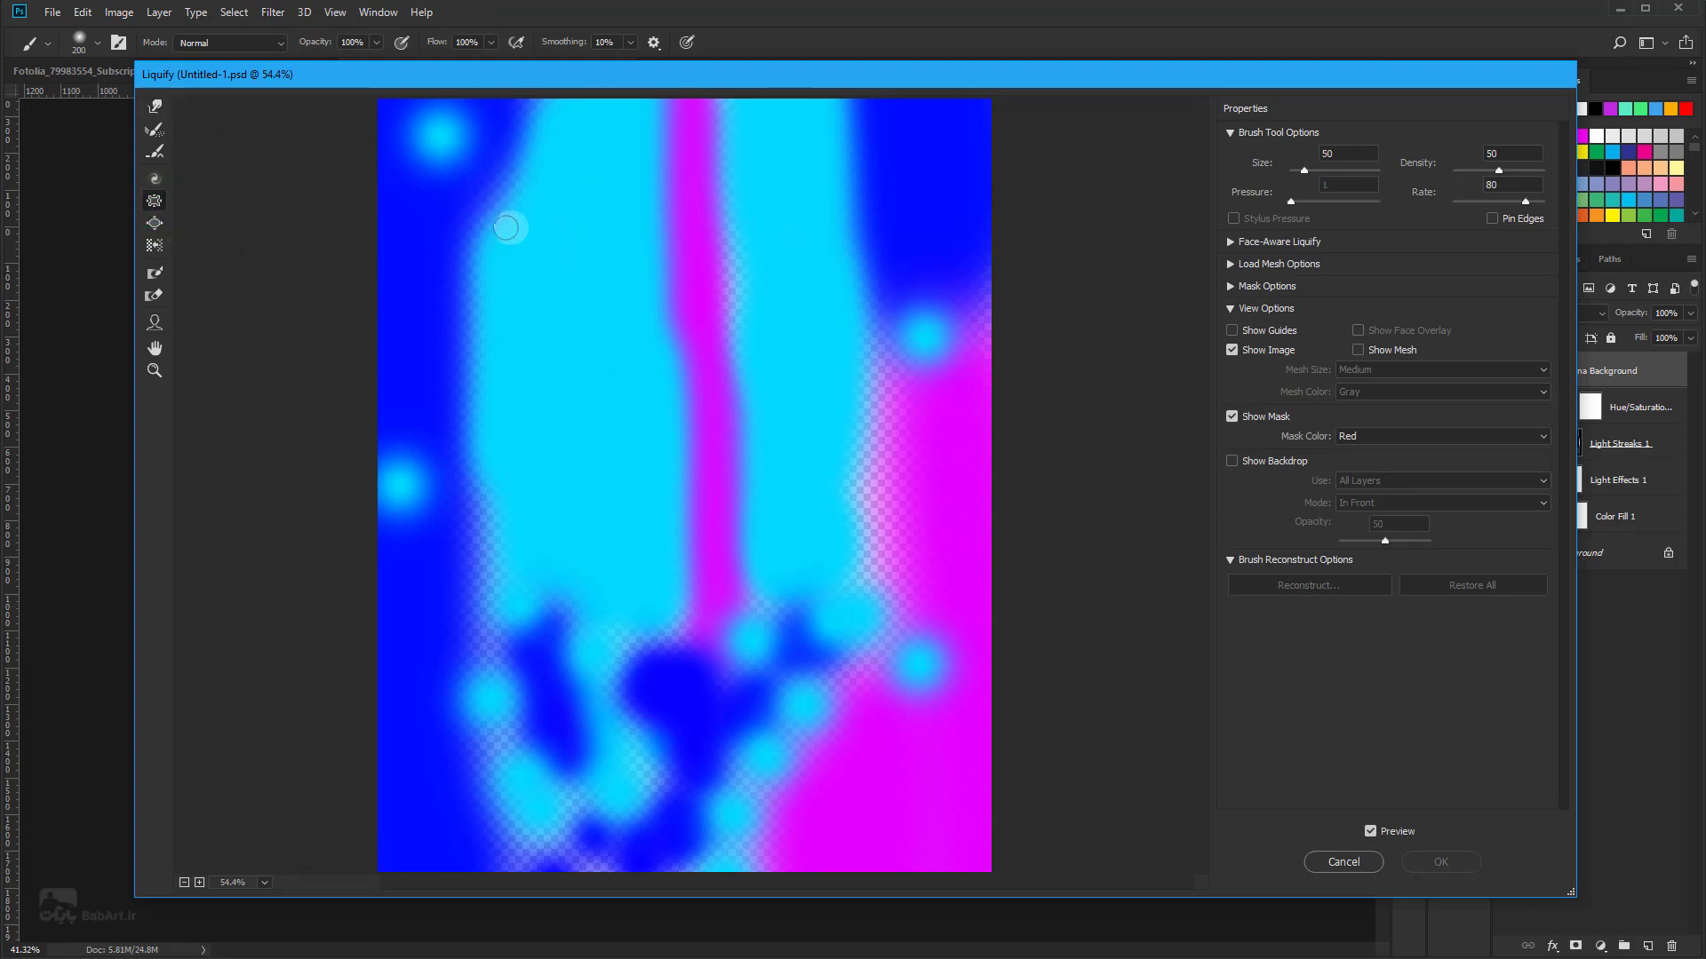
click(155, 179)
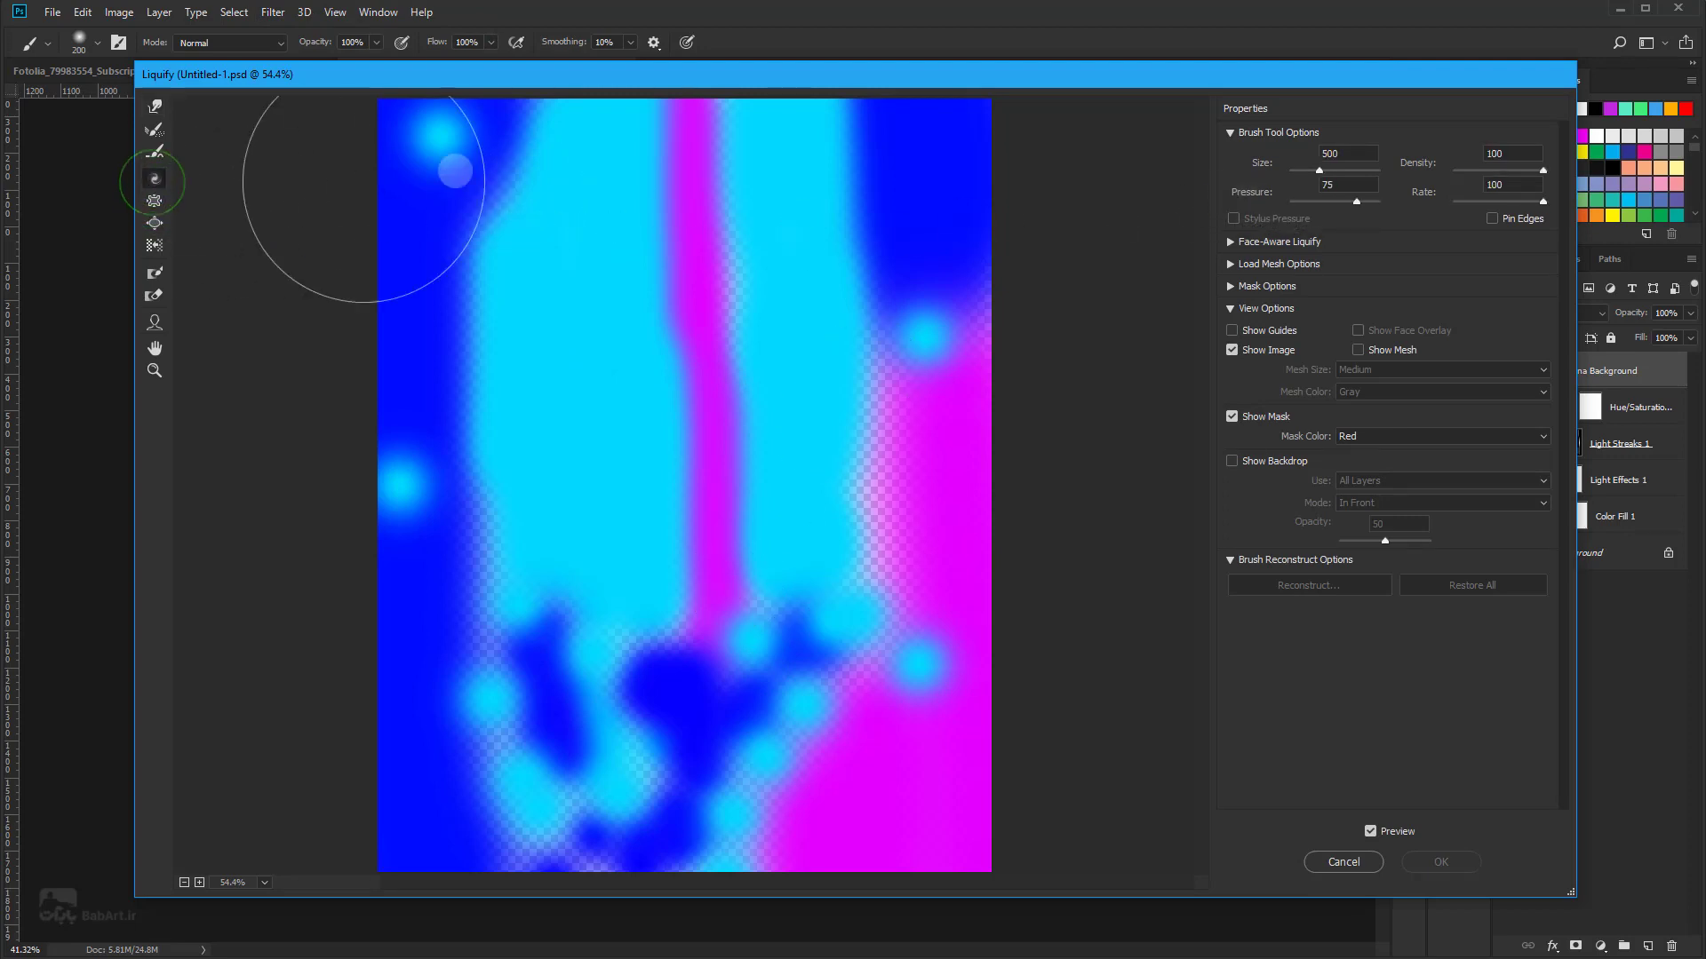
drag(495, 190, 509, 491)
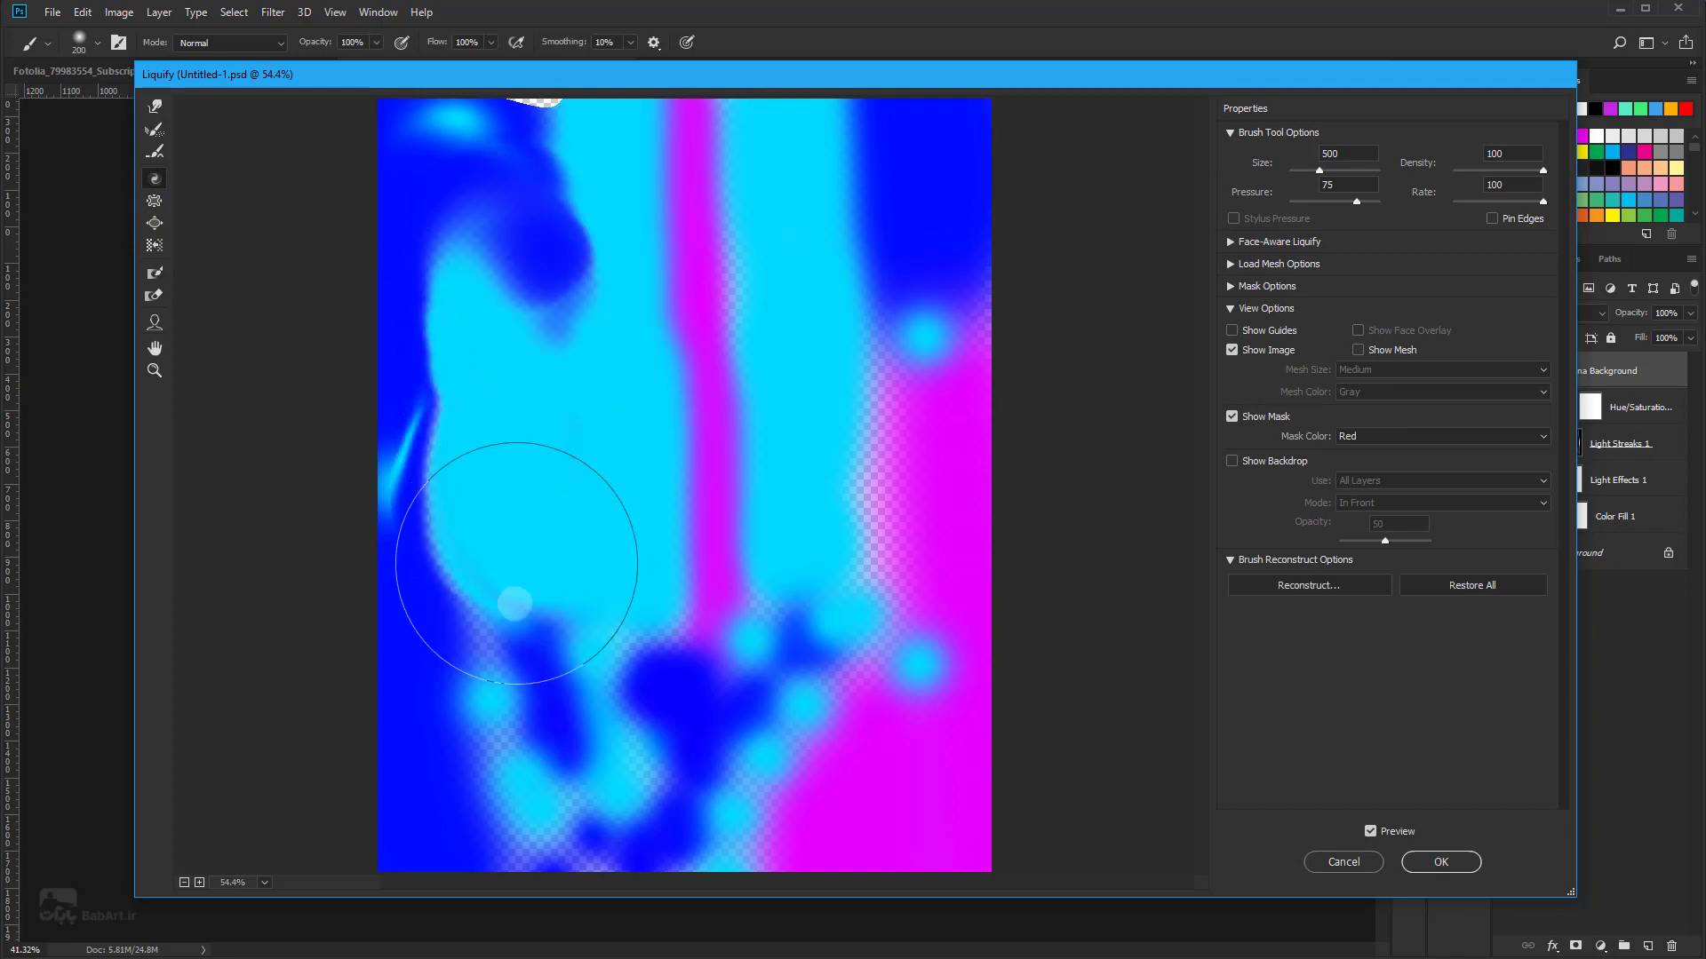
drag(509, 491, 533, 675)
mouse_move(729, 671)
mouse_down()
mouse_move(712, 209)
mouse_move(788, 655)
mouse_move(708, 393)
mouse_move(712, 506)
mouse_move(696, 380)
mouse_move(711, 255)
mouse_up()
mouse_move(853, 726)
mouse_down()
mouse_move(917, 338)
mouse_move(883, 278)
mouse_move(871, 175)
mouse_move(881, 235)
mouse_move(914, 134)
mouse_move(971, 114)
mouse_move(1129, 234)
mouse_up()
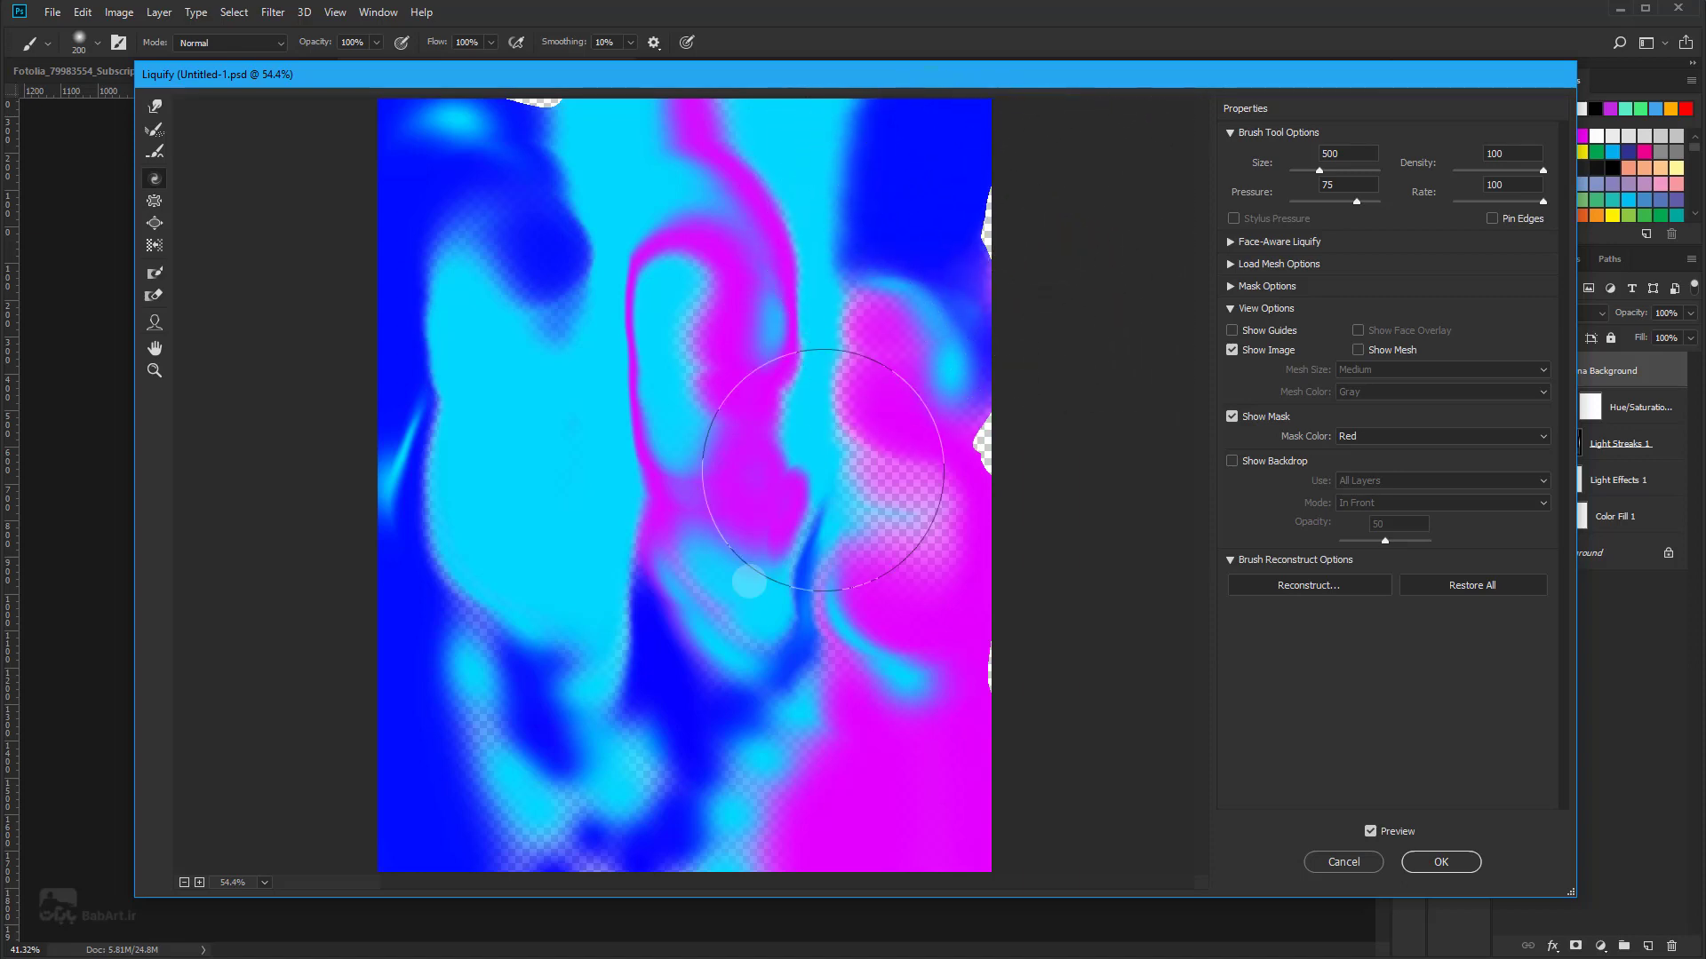
mouse_move(589, 438)
mouse_down()
mouse_move(666, 286)
mouse_move(555, 472)
mouse_move(571, 370)
mouse_move(450, 616)
mouse_move(488, 525)
mouse_move(529, 833)
mouse_move(418, 782)
mouse_move(448, 889)
mouse_move(342, 817)
mouse_move(297, 761)
mouse_move(397, 783)
mouse_move(343, 819)
mouse_move(525, 696)
mouse_move(533, 544)
mouse_move(706, 322)
mouse_move(717, 178)
mouse_move(772, 426)
mouse_move(818, 494)
mouse_move(856, 711)
mouse_move(867, 666)
mouse_move(769, 728)
mouse_move(755, 831)
mouse_up()
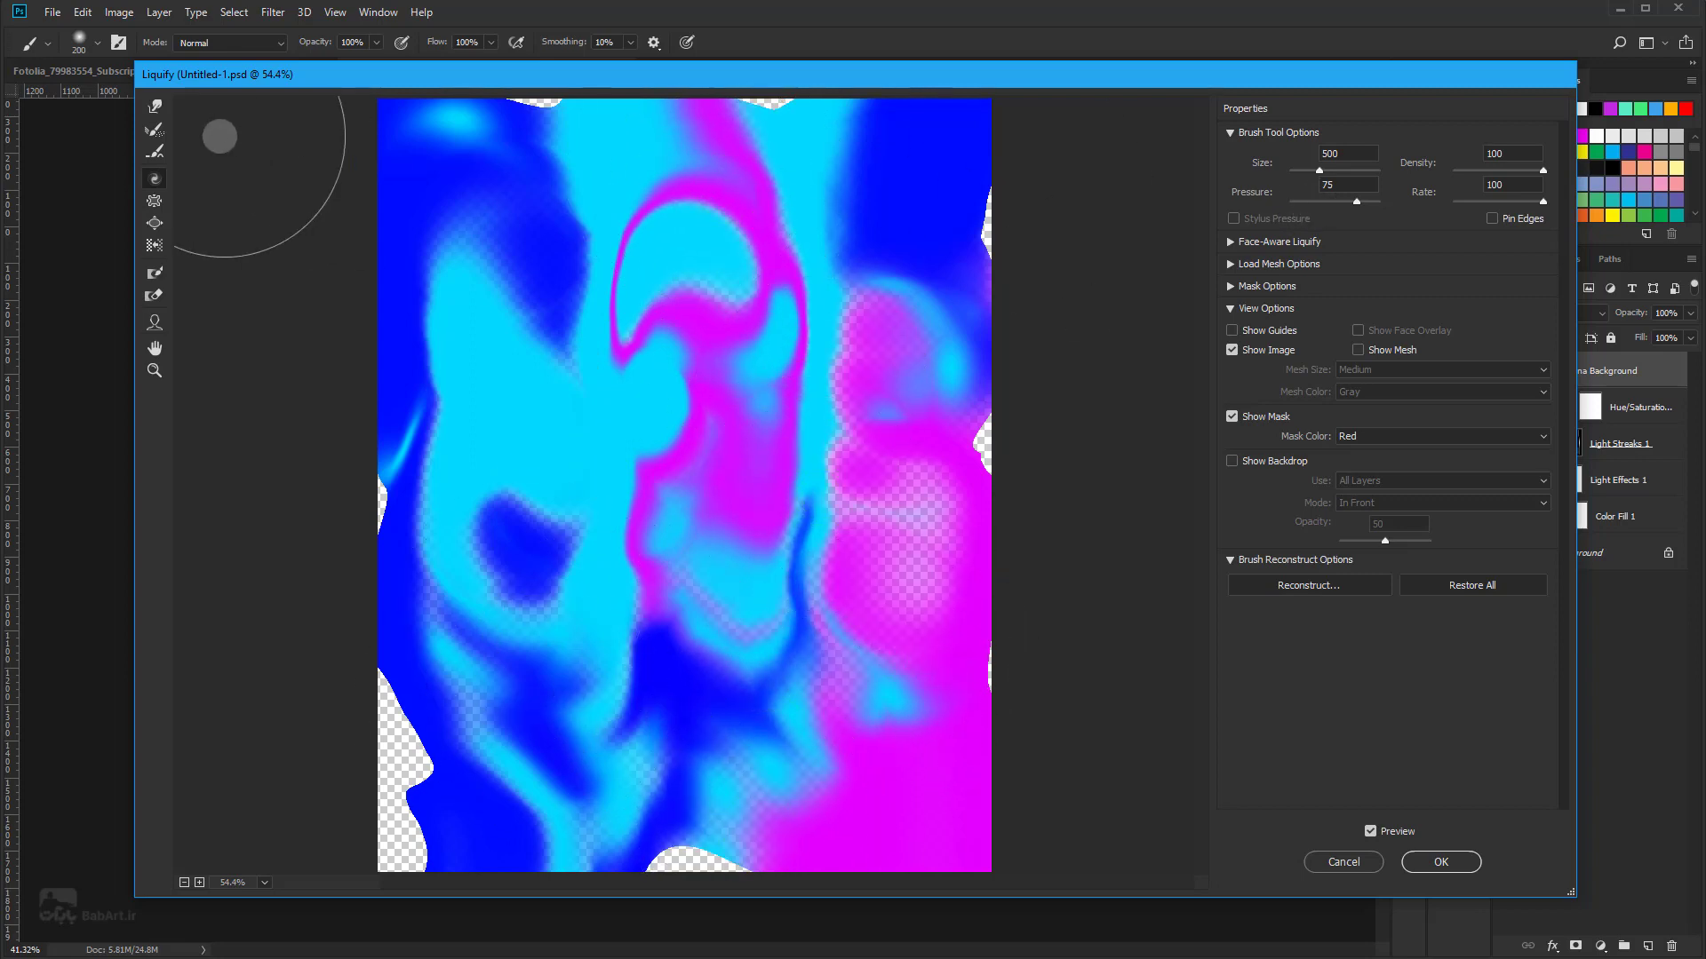
Step: Use Forward Warp to fill transparent gaps along the right, bottom and left edges
click(156, 109)
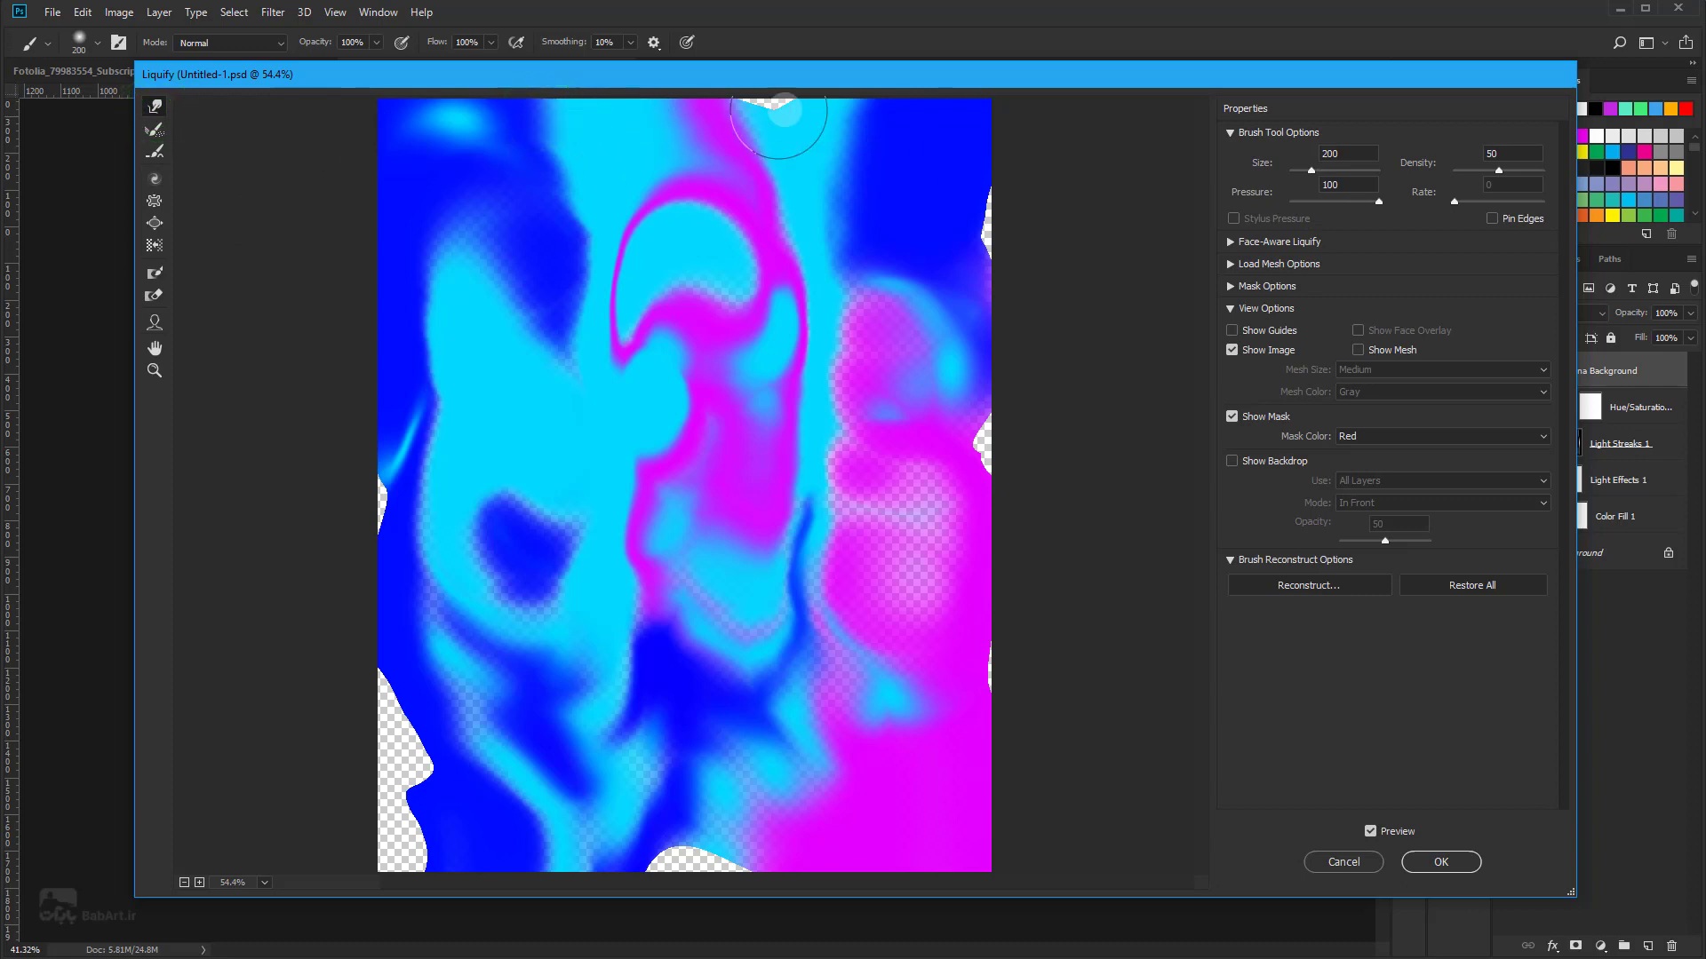
drag(975, 236, 967, 259)
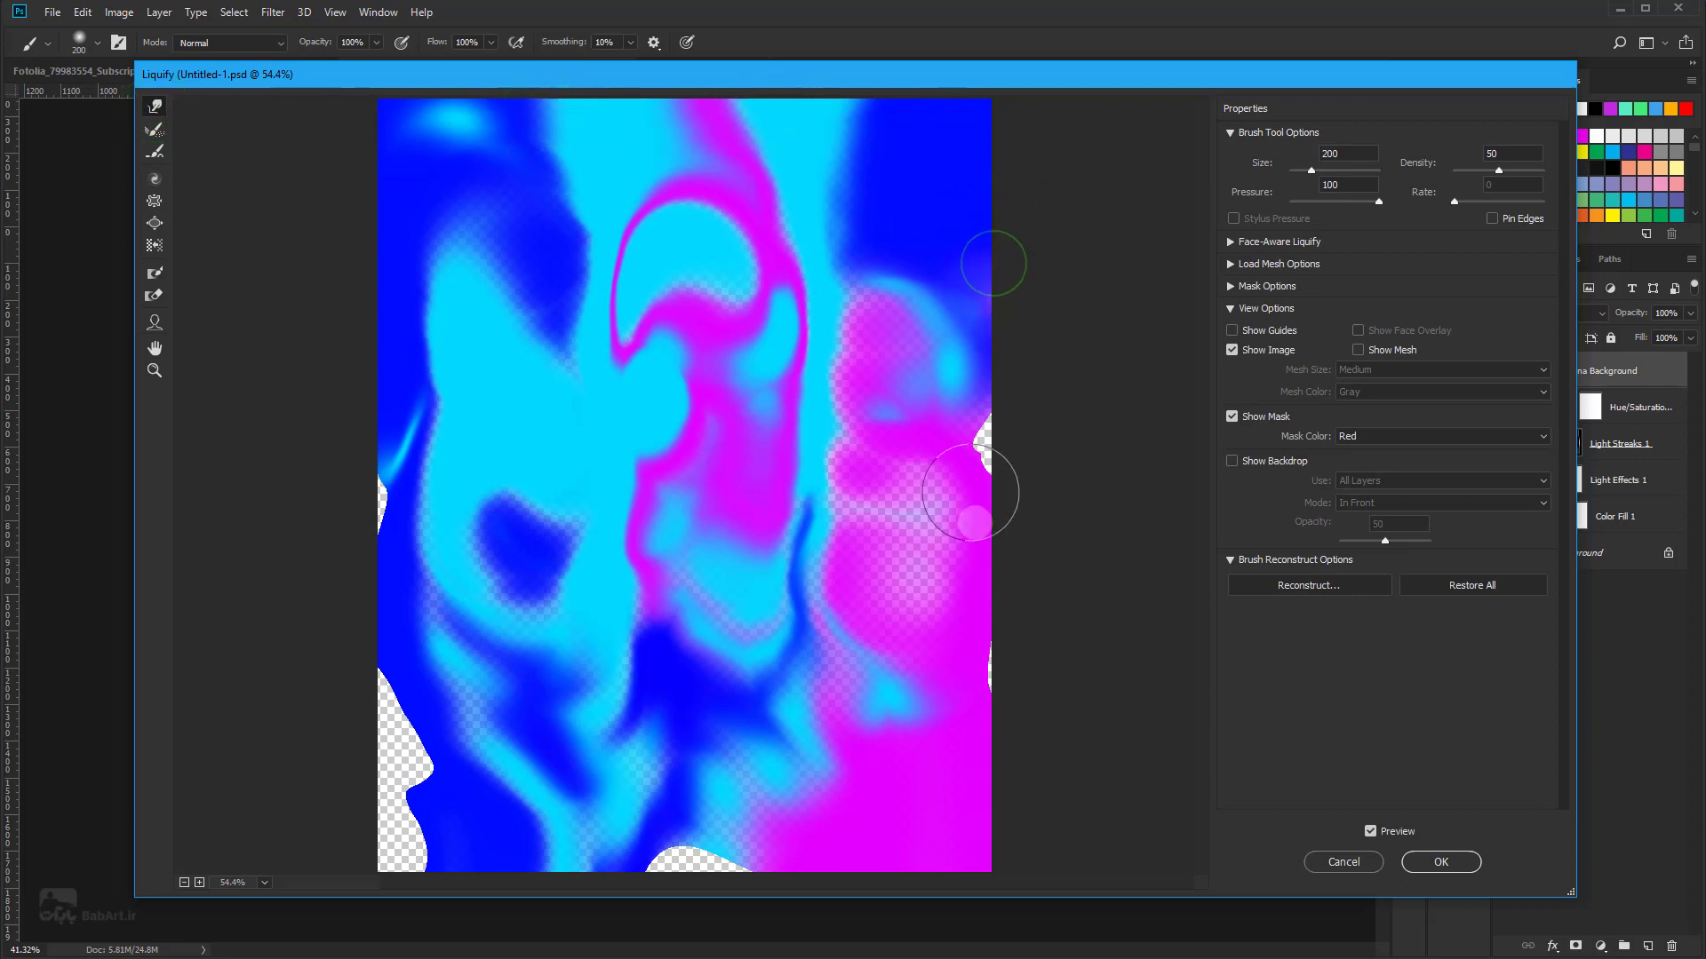
drag(982, 449, 975, 457)
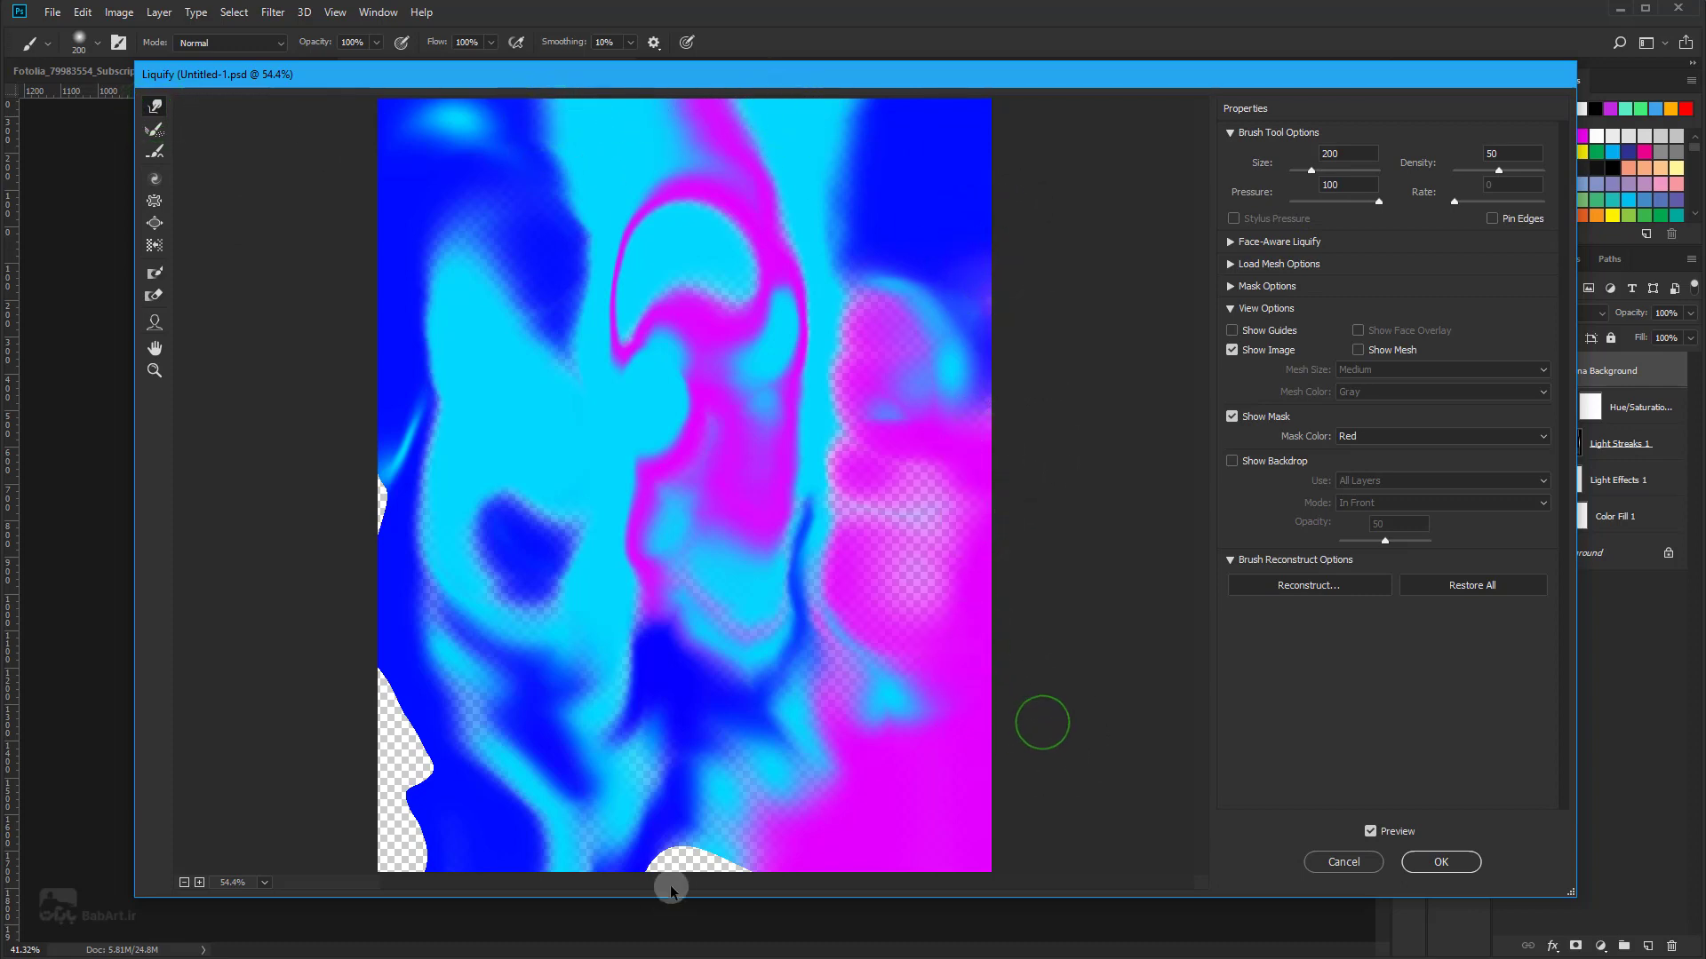
drag(692, 876, 649, 871)
mouse_move(343, 818)
mouse_down()
mouse_move(419, 750)
mouse_move(455, 841)
mouse_up()
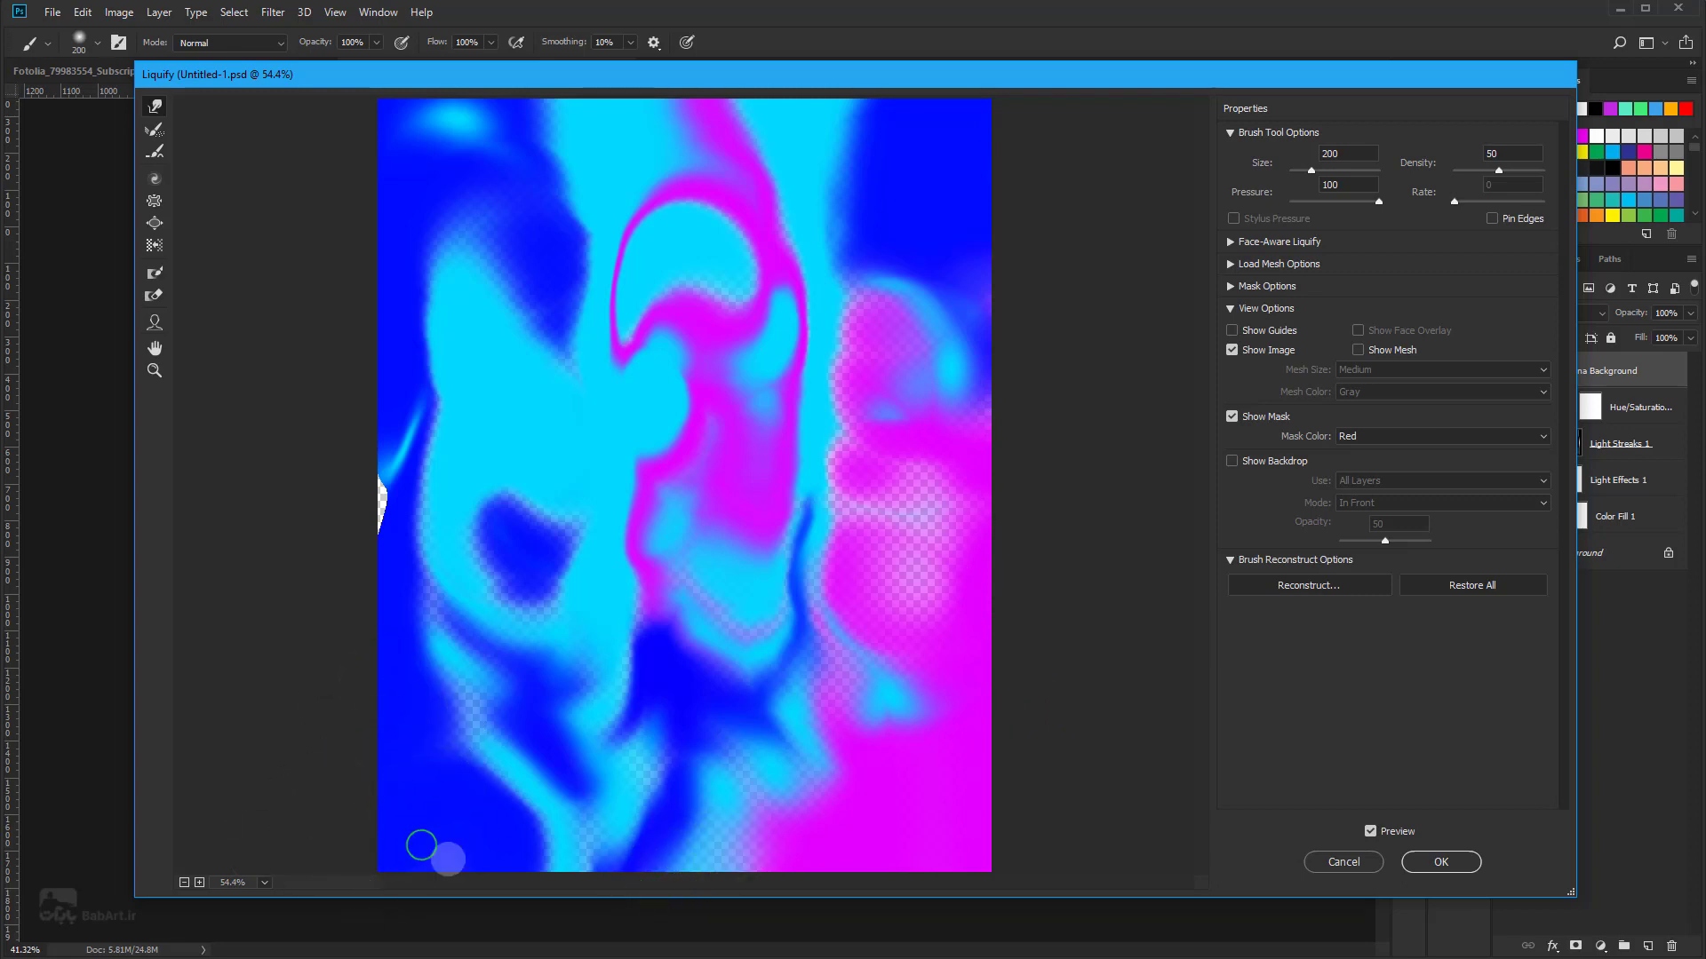
drag(423, 477, 400, 495)
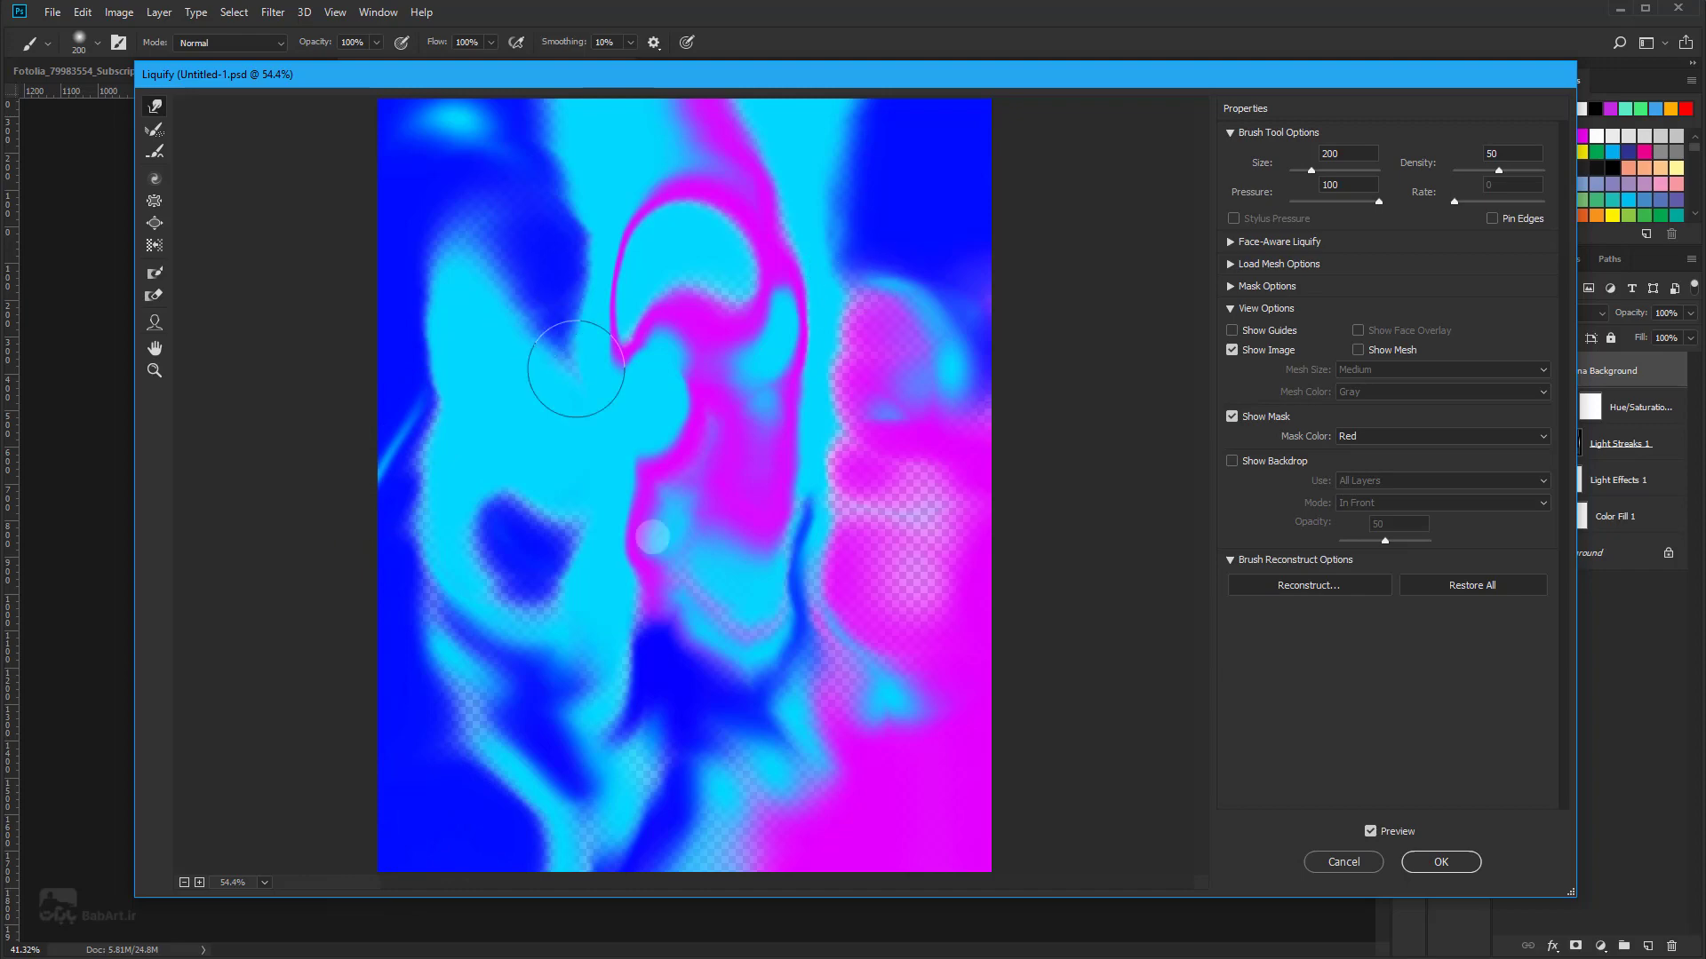
Step: Commit the Liquify and apply a Color Halftone filter to the background
click(1441, 860)
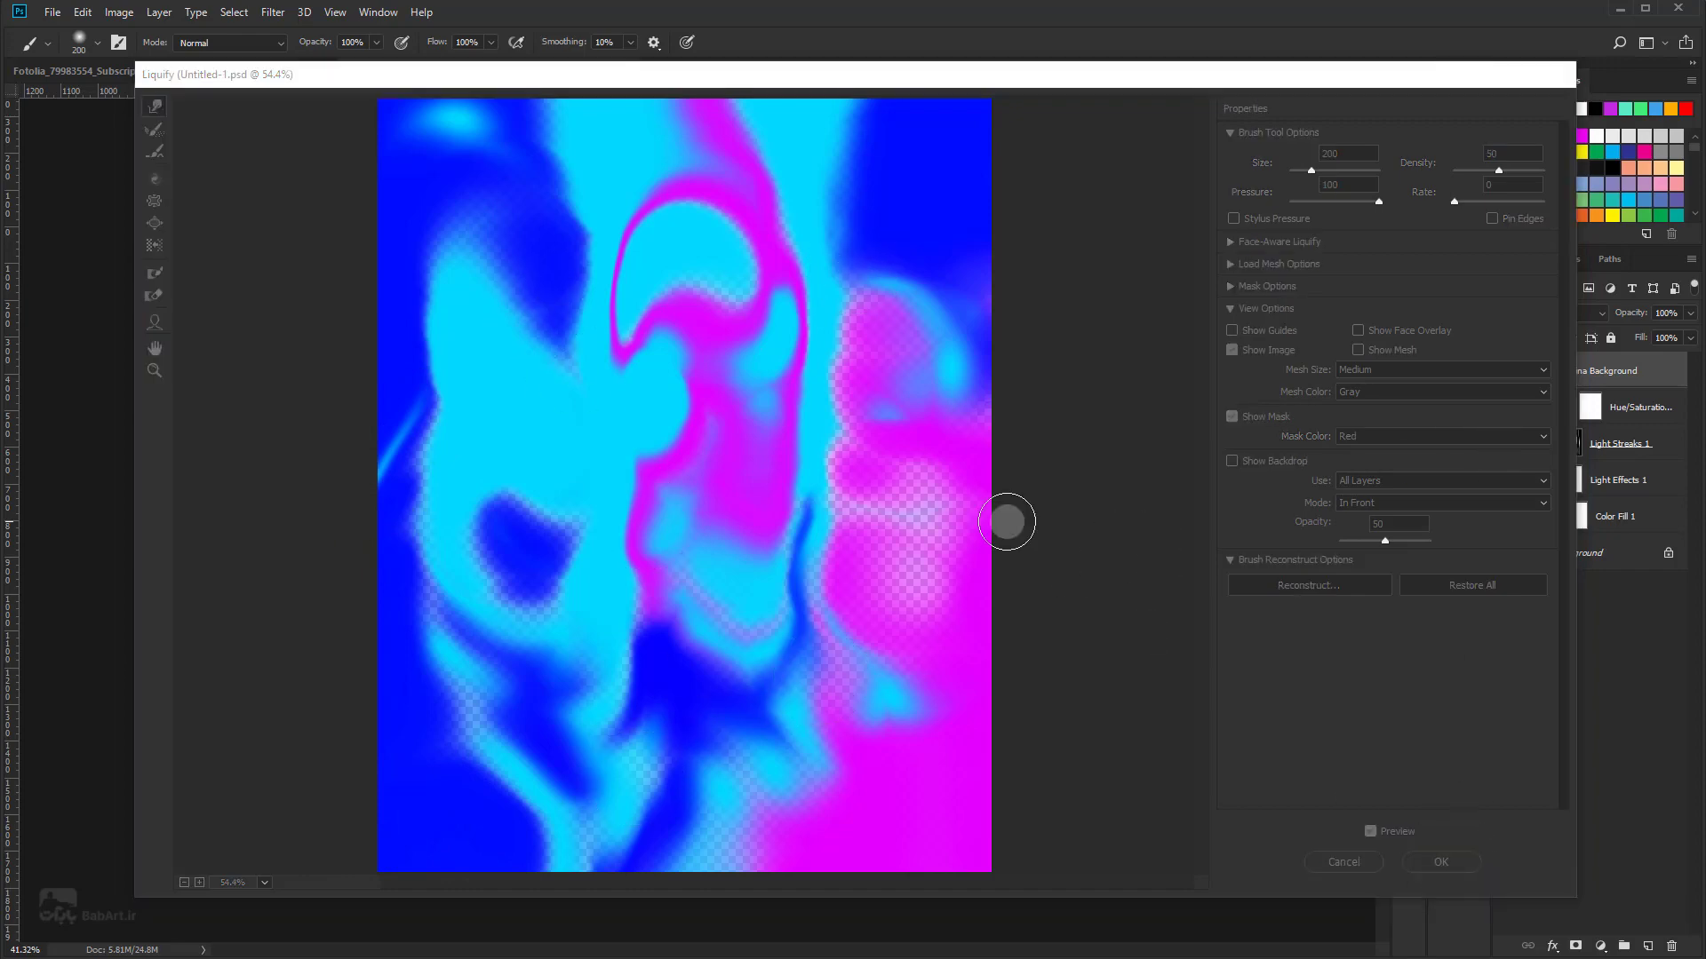
click(262, 16)
mouse_move(290, 281)
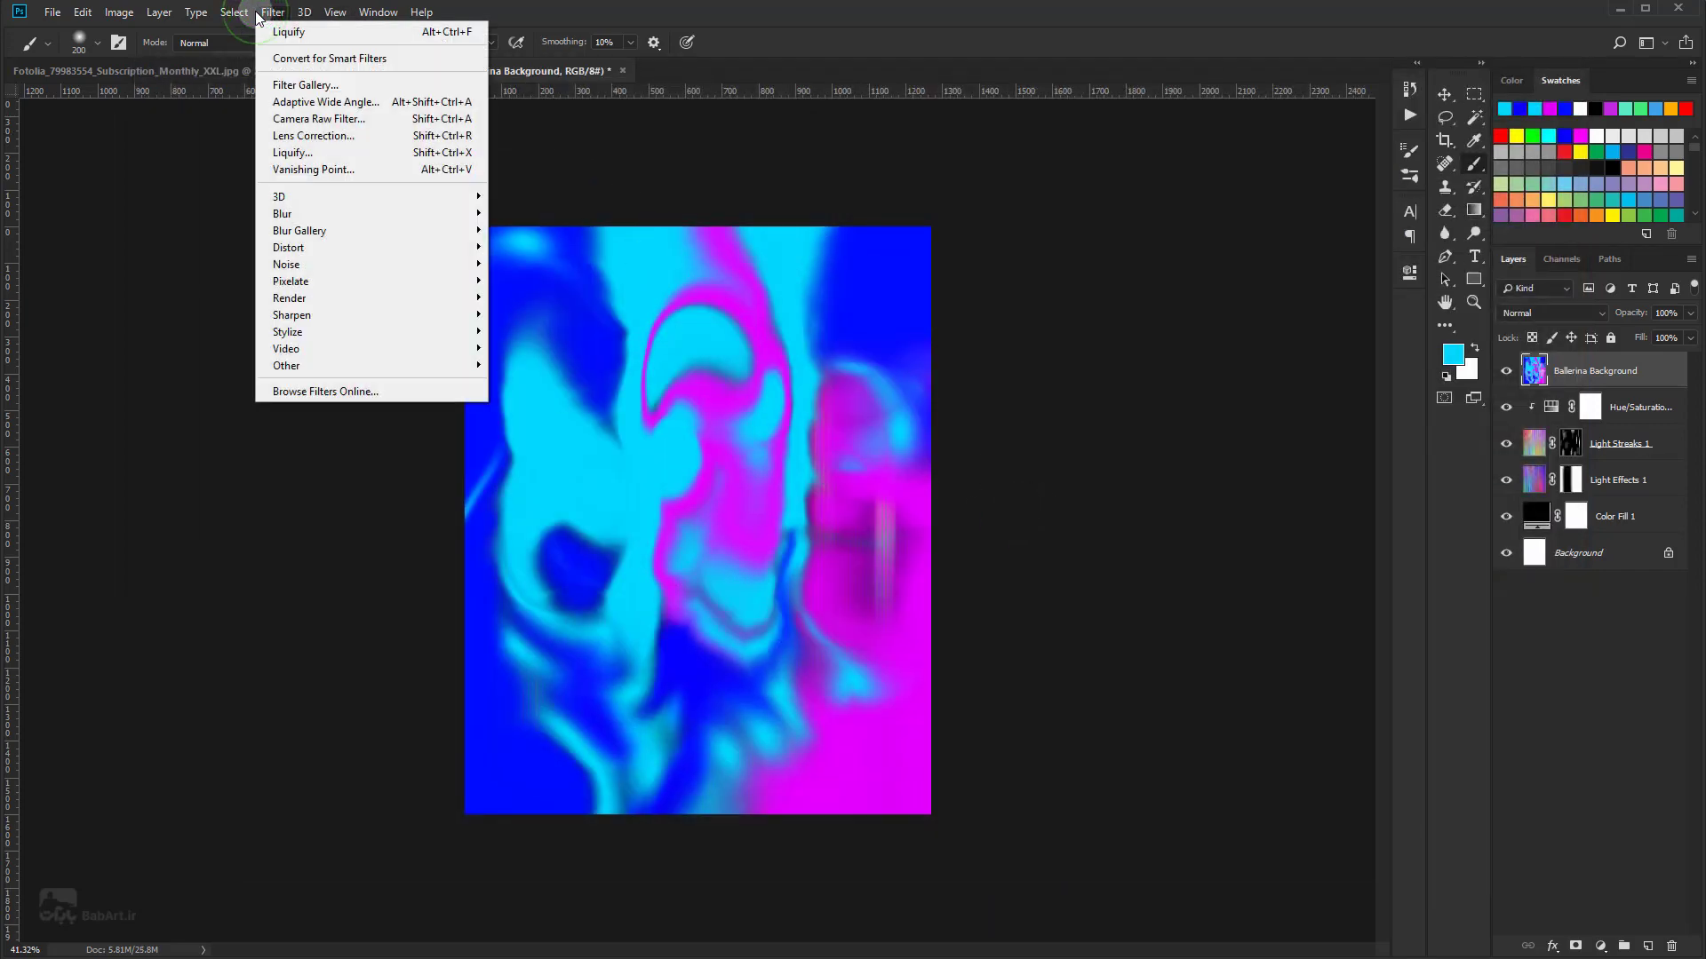
click(546, 281)
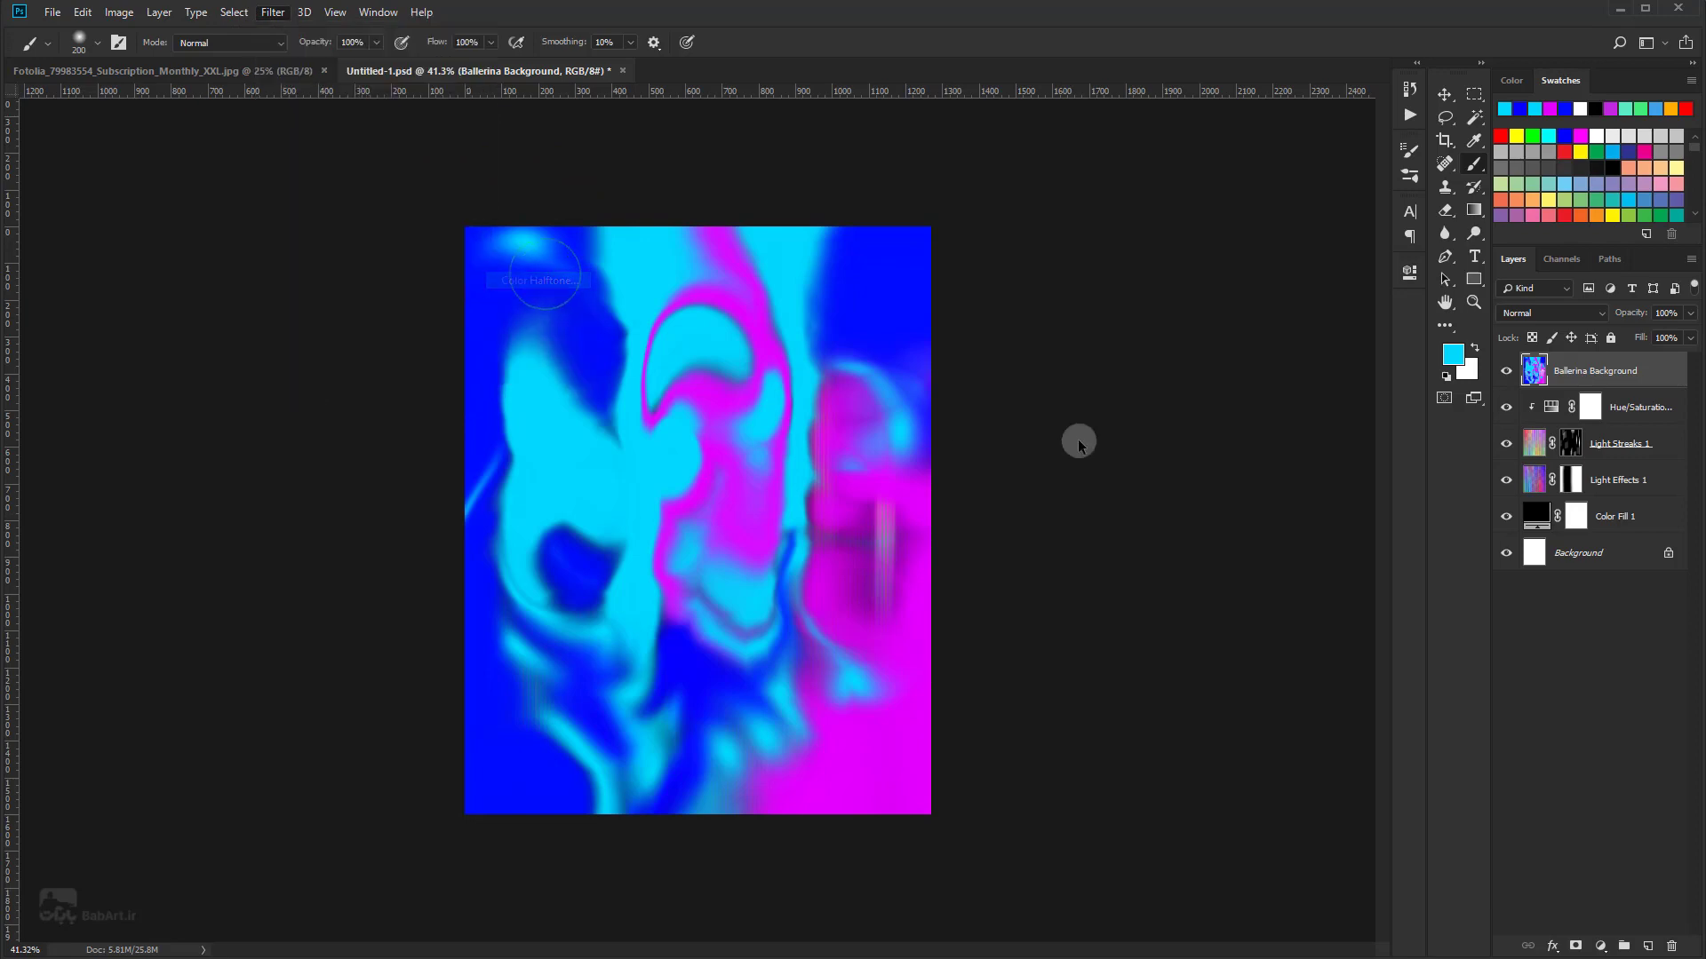
click(1297, 430)
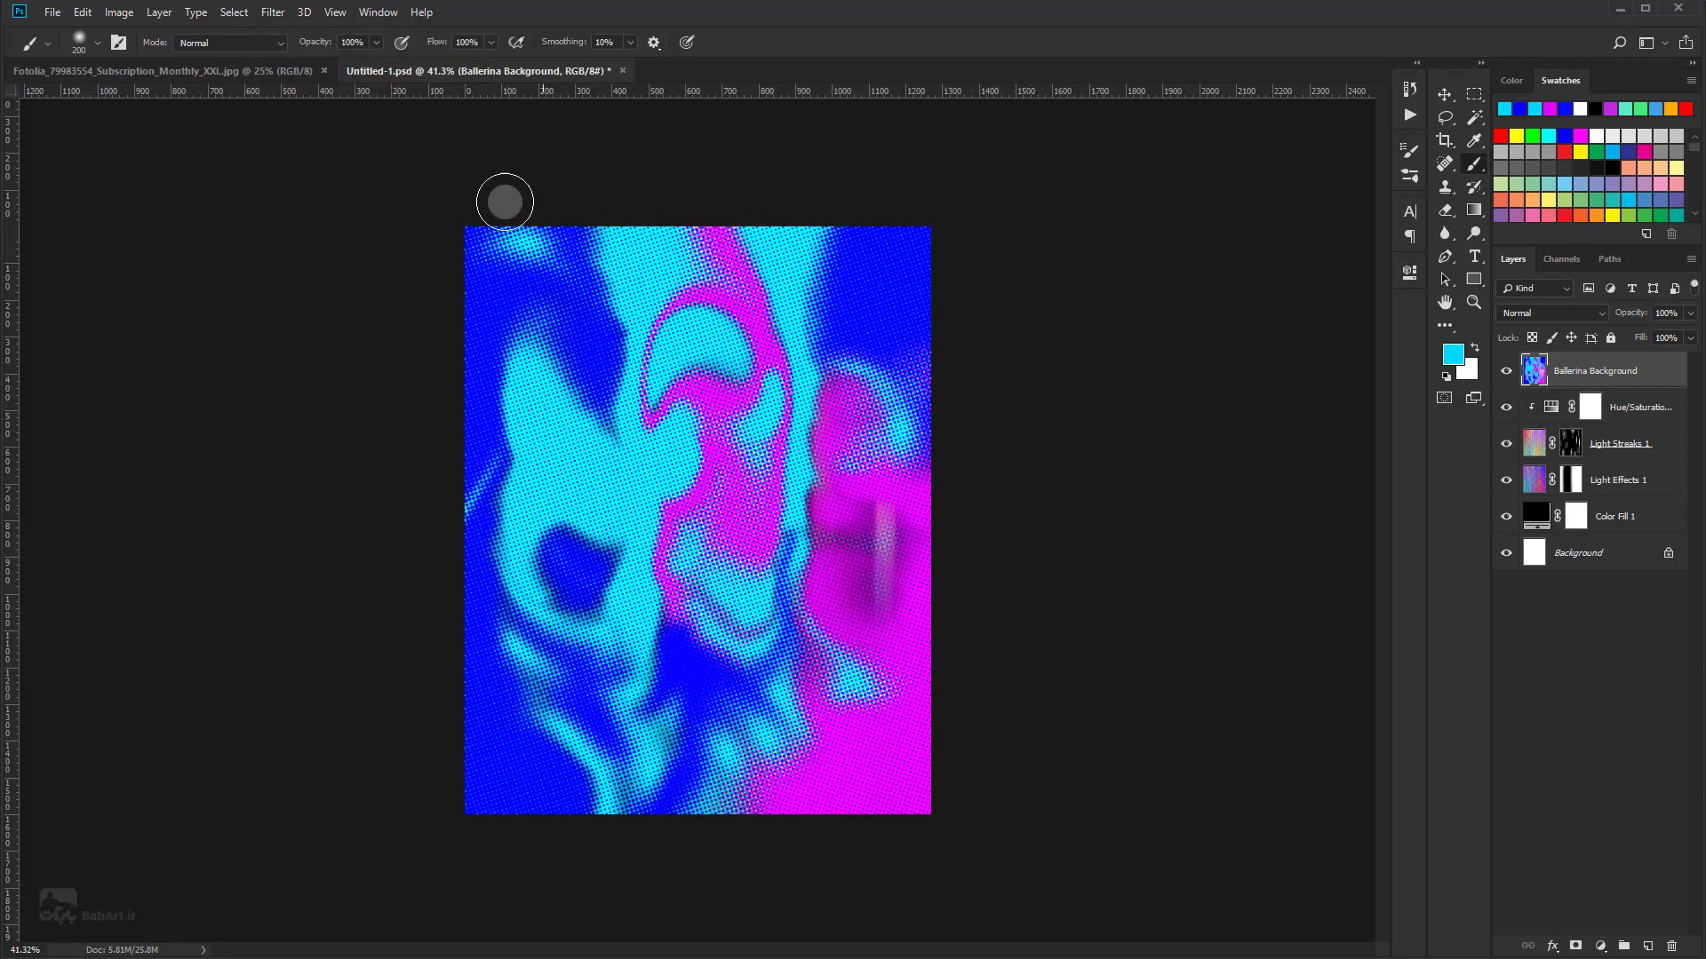
Step: Apply a 90°, 2000 px Motion Blur to smear the dots into vertical streaks
click(274, 13)
mouse_move(283, 213)
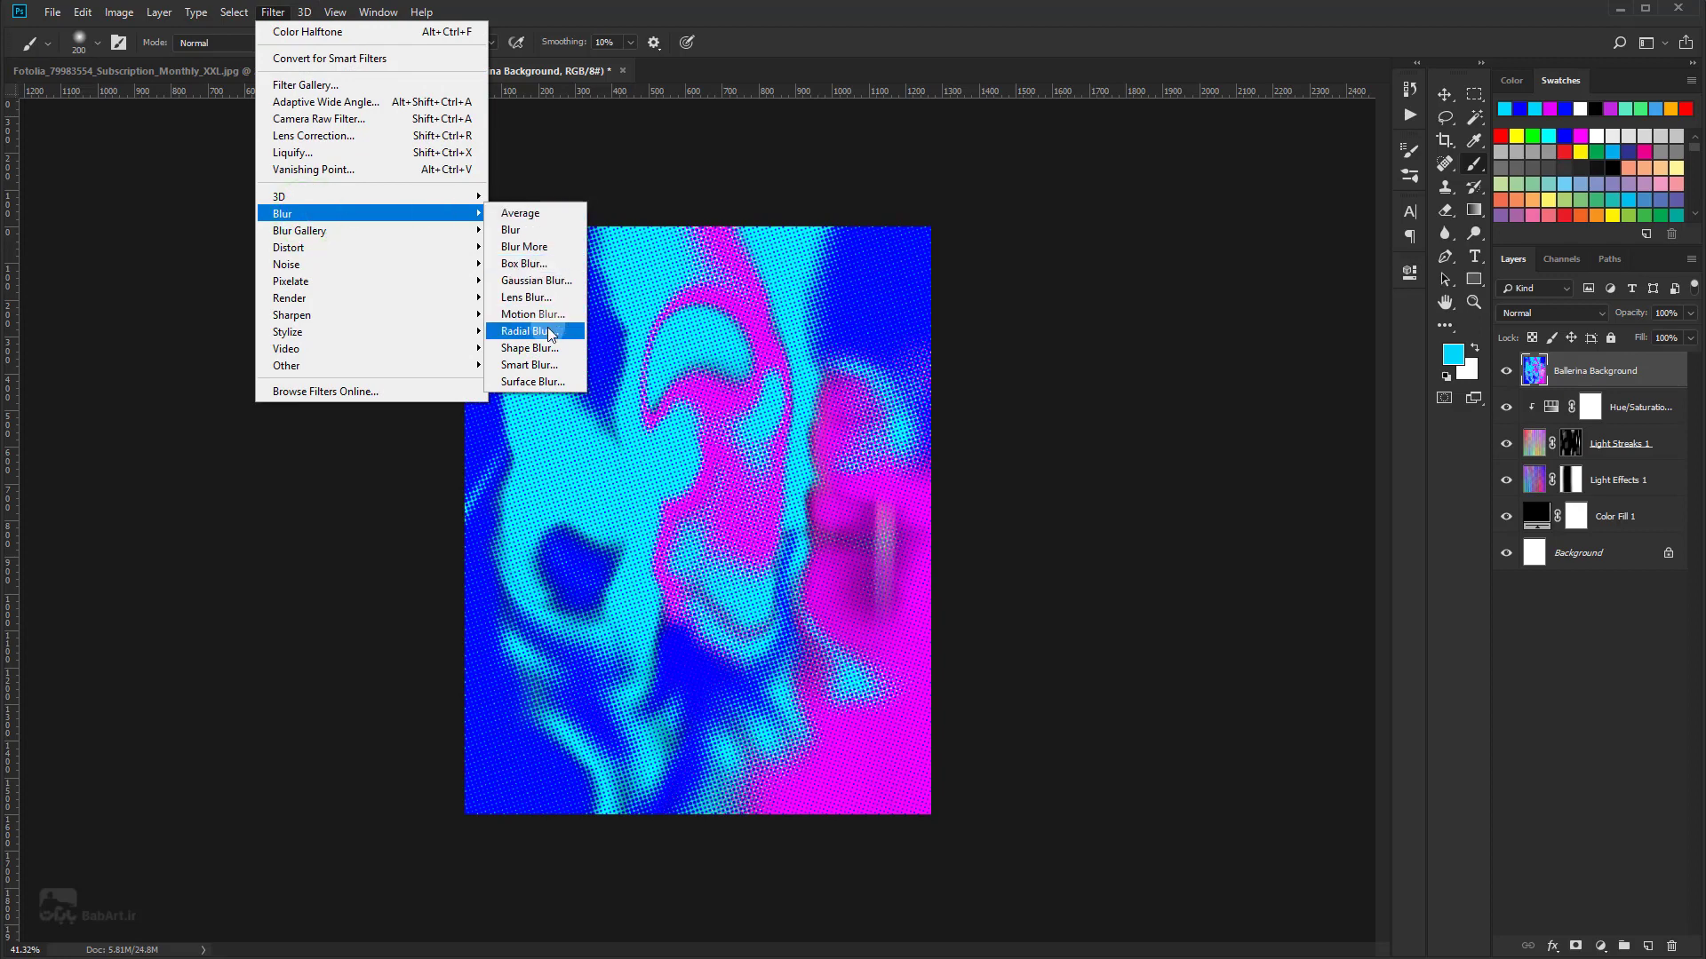
click(533, 314)
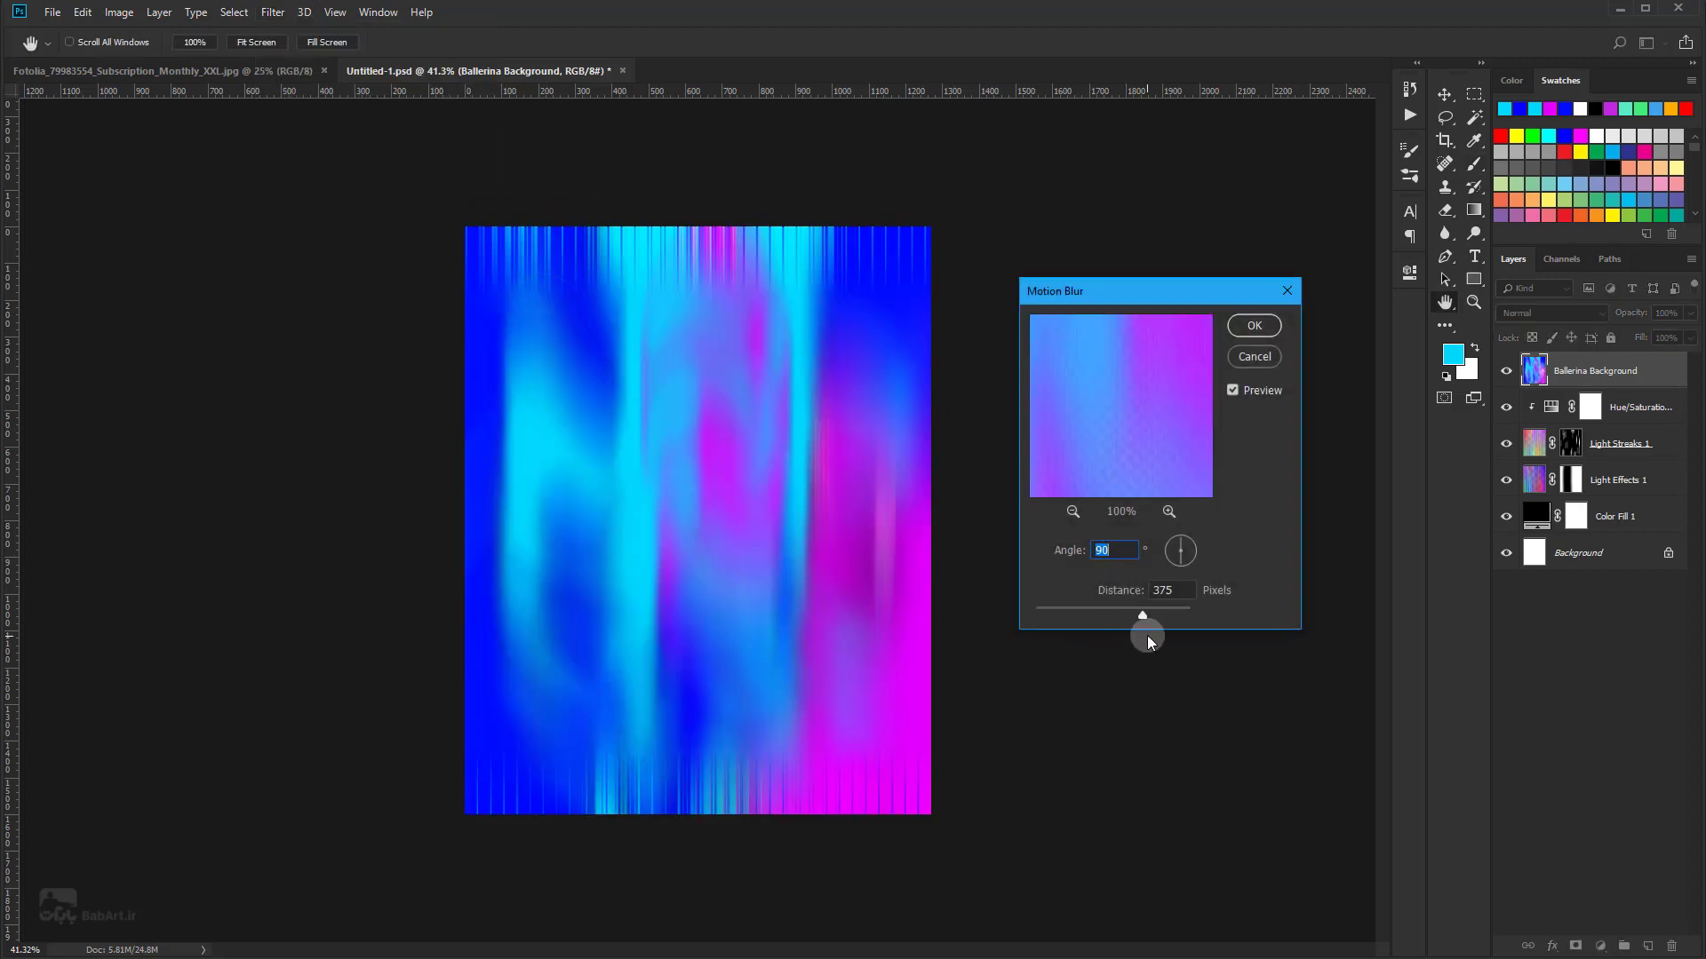
click(1117, 620)
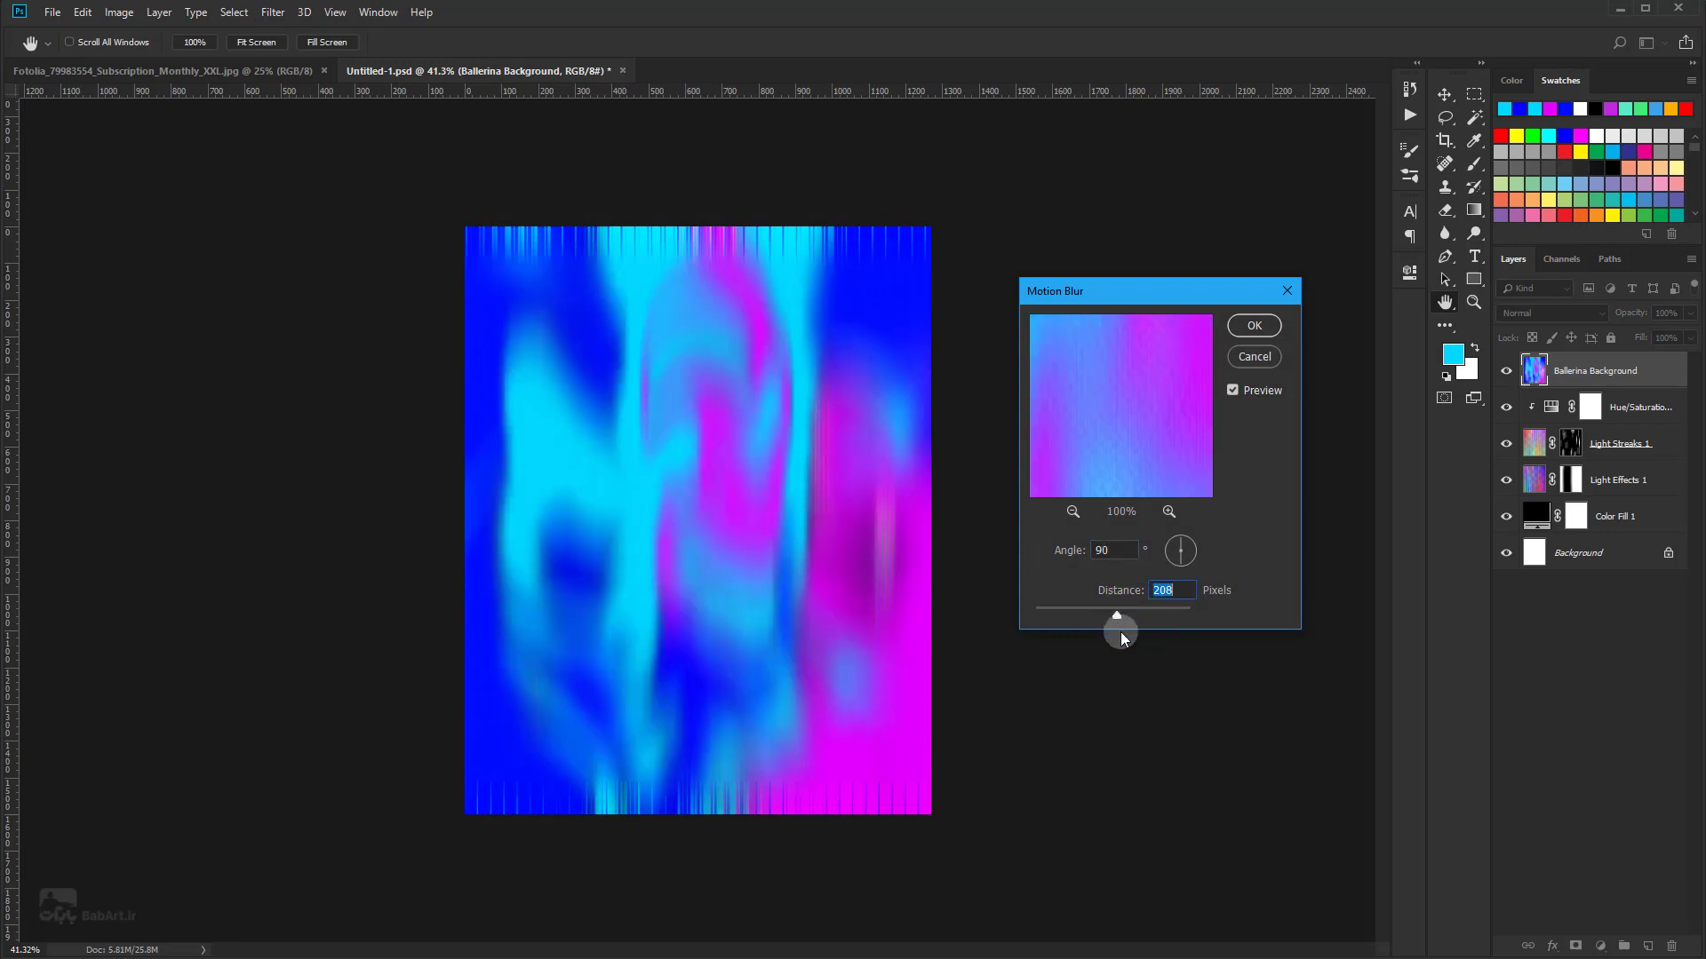
drag(1118, 617, 1209, 619)
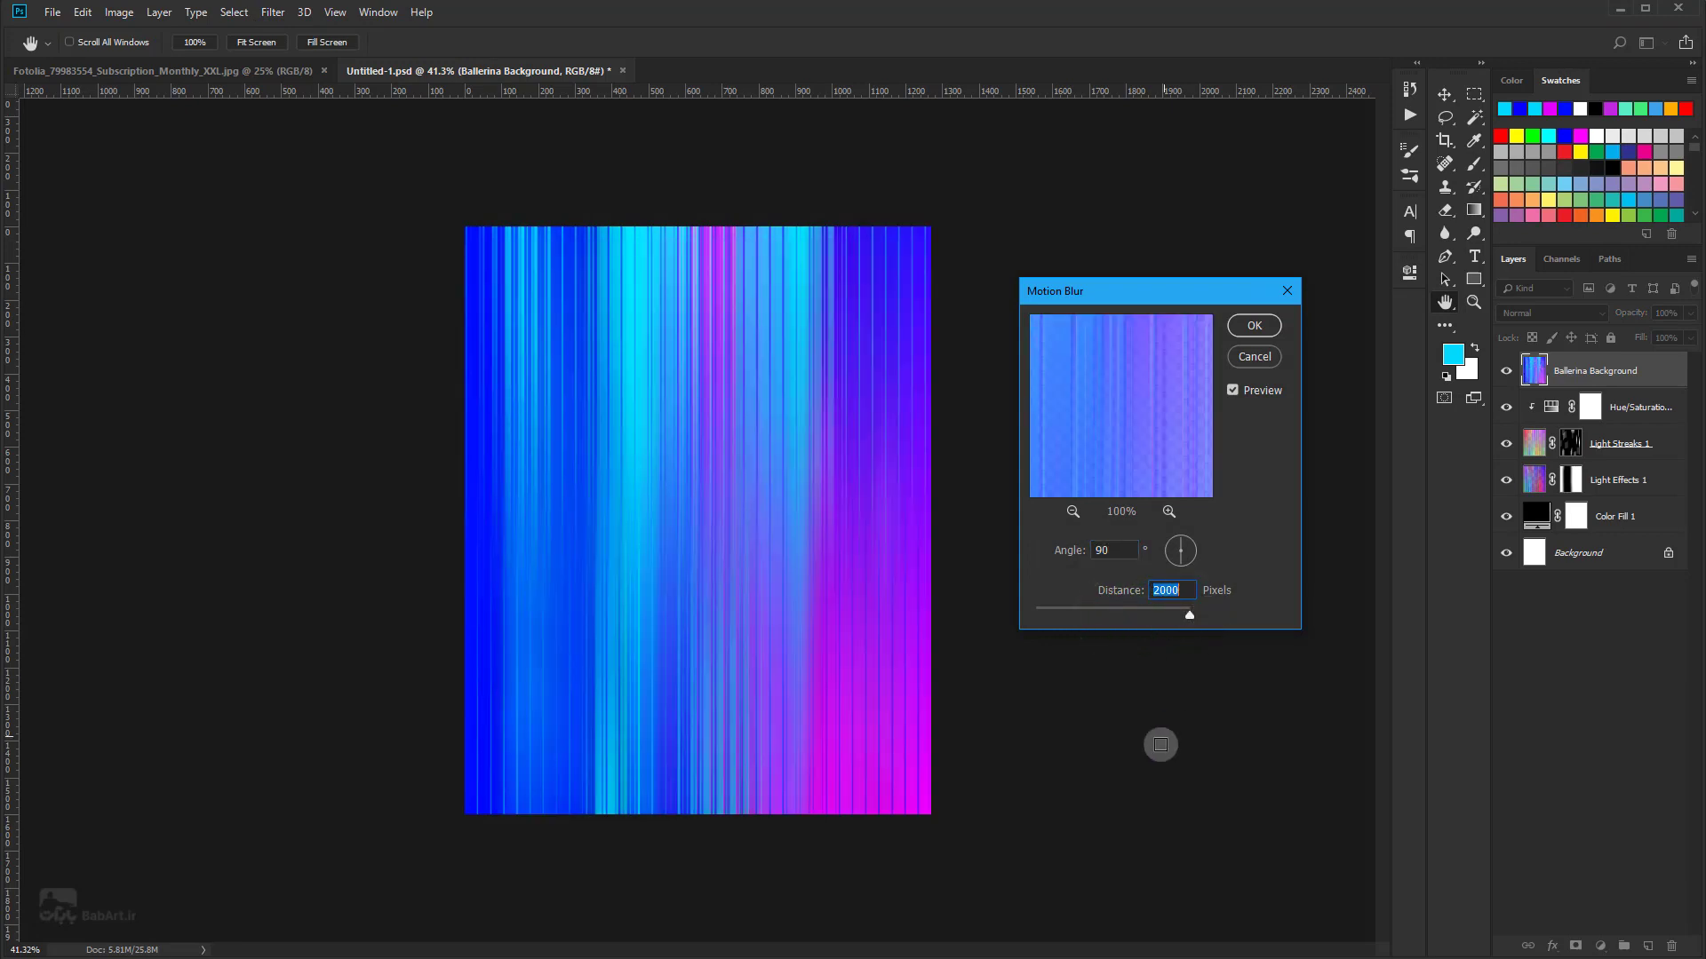
click(1255, 327)
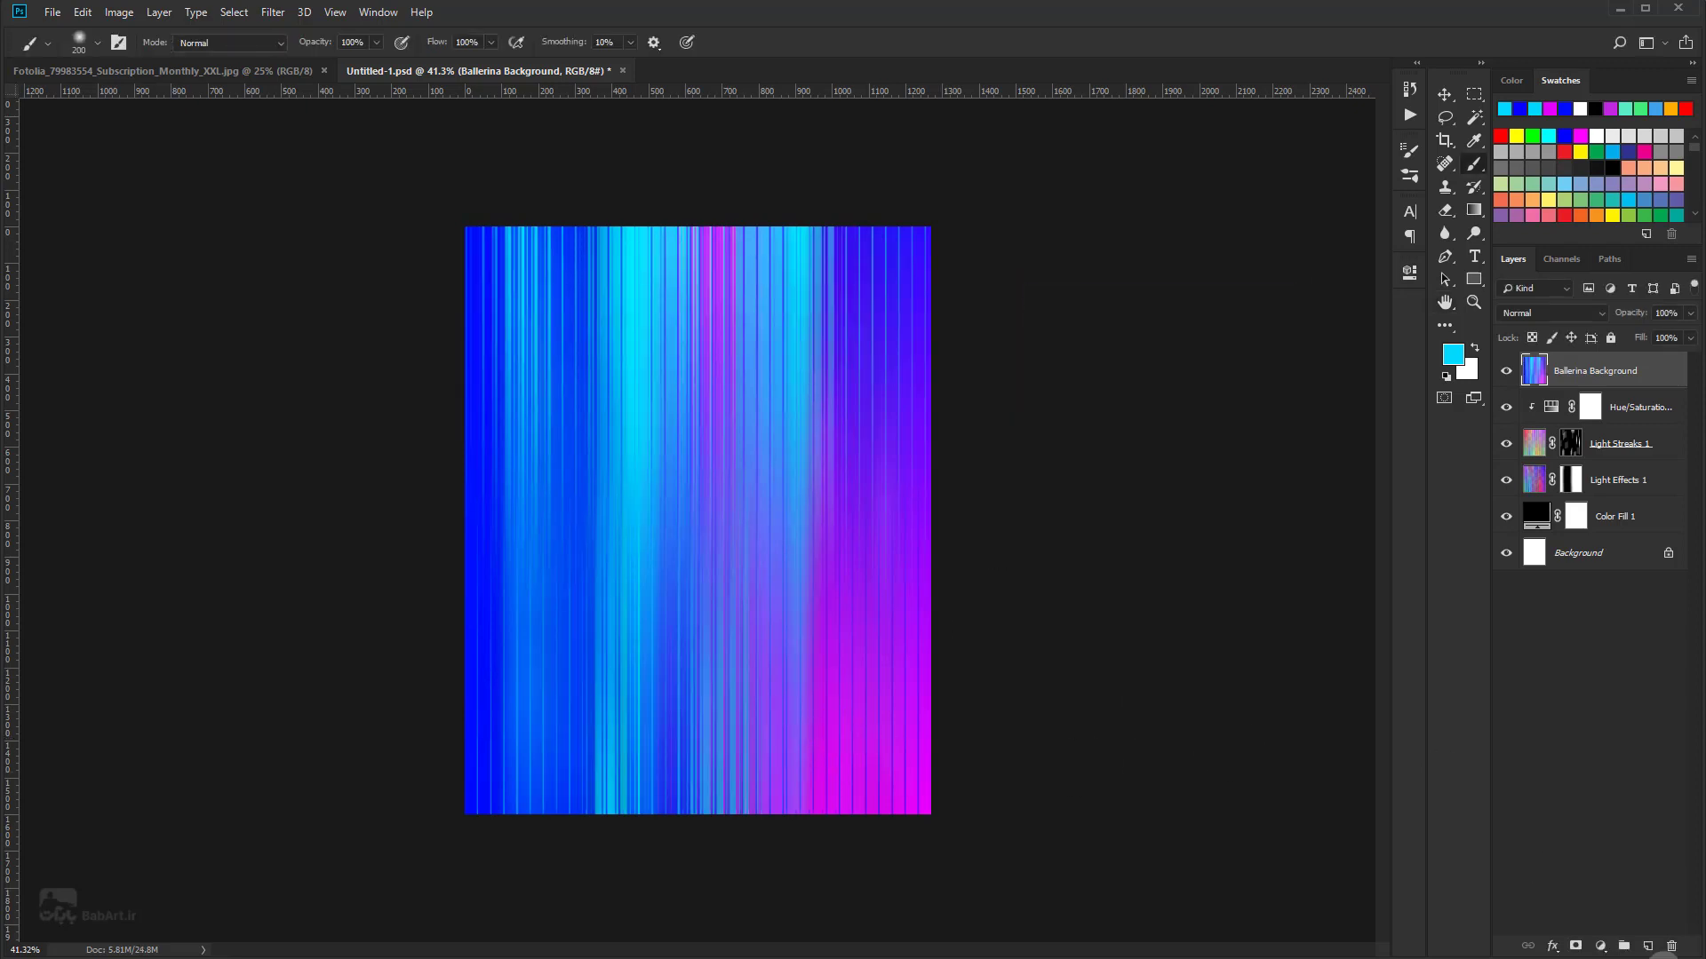
Step: Draw a black ellipse about 731×745 px over the upper centre with the Ellipse Tool
click(1475, 274)
click(1535, 314)
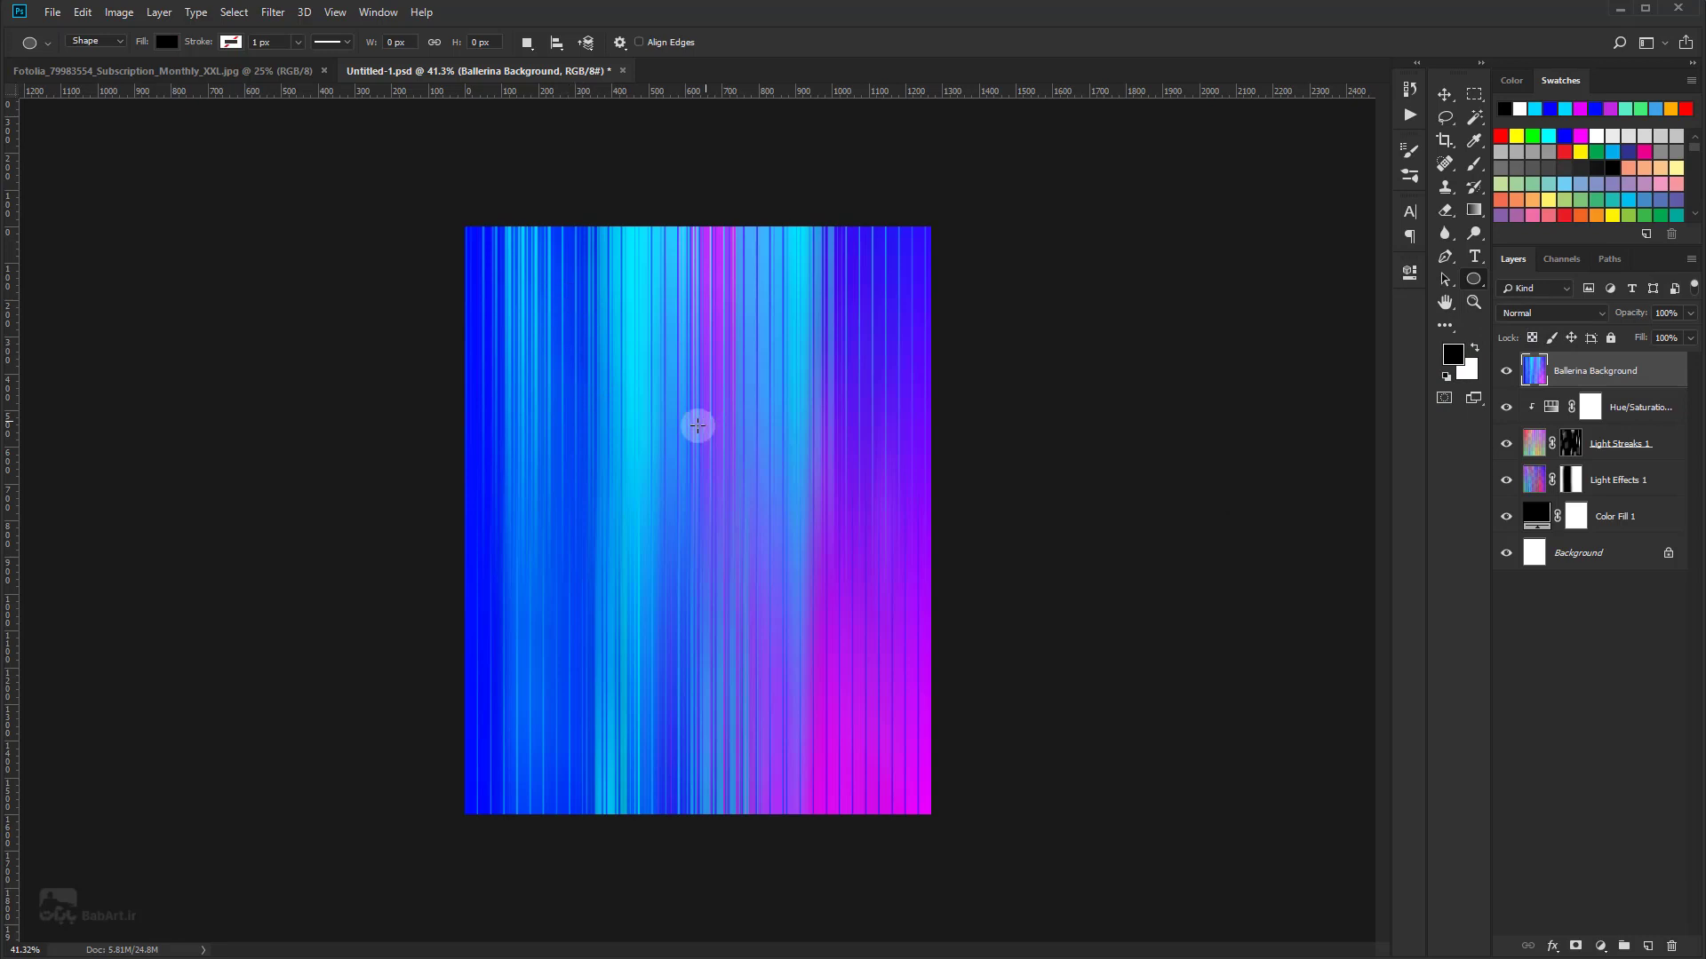
drag(635, 376, 860, 587)
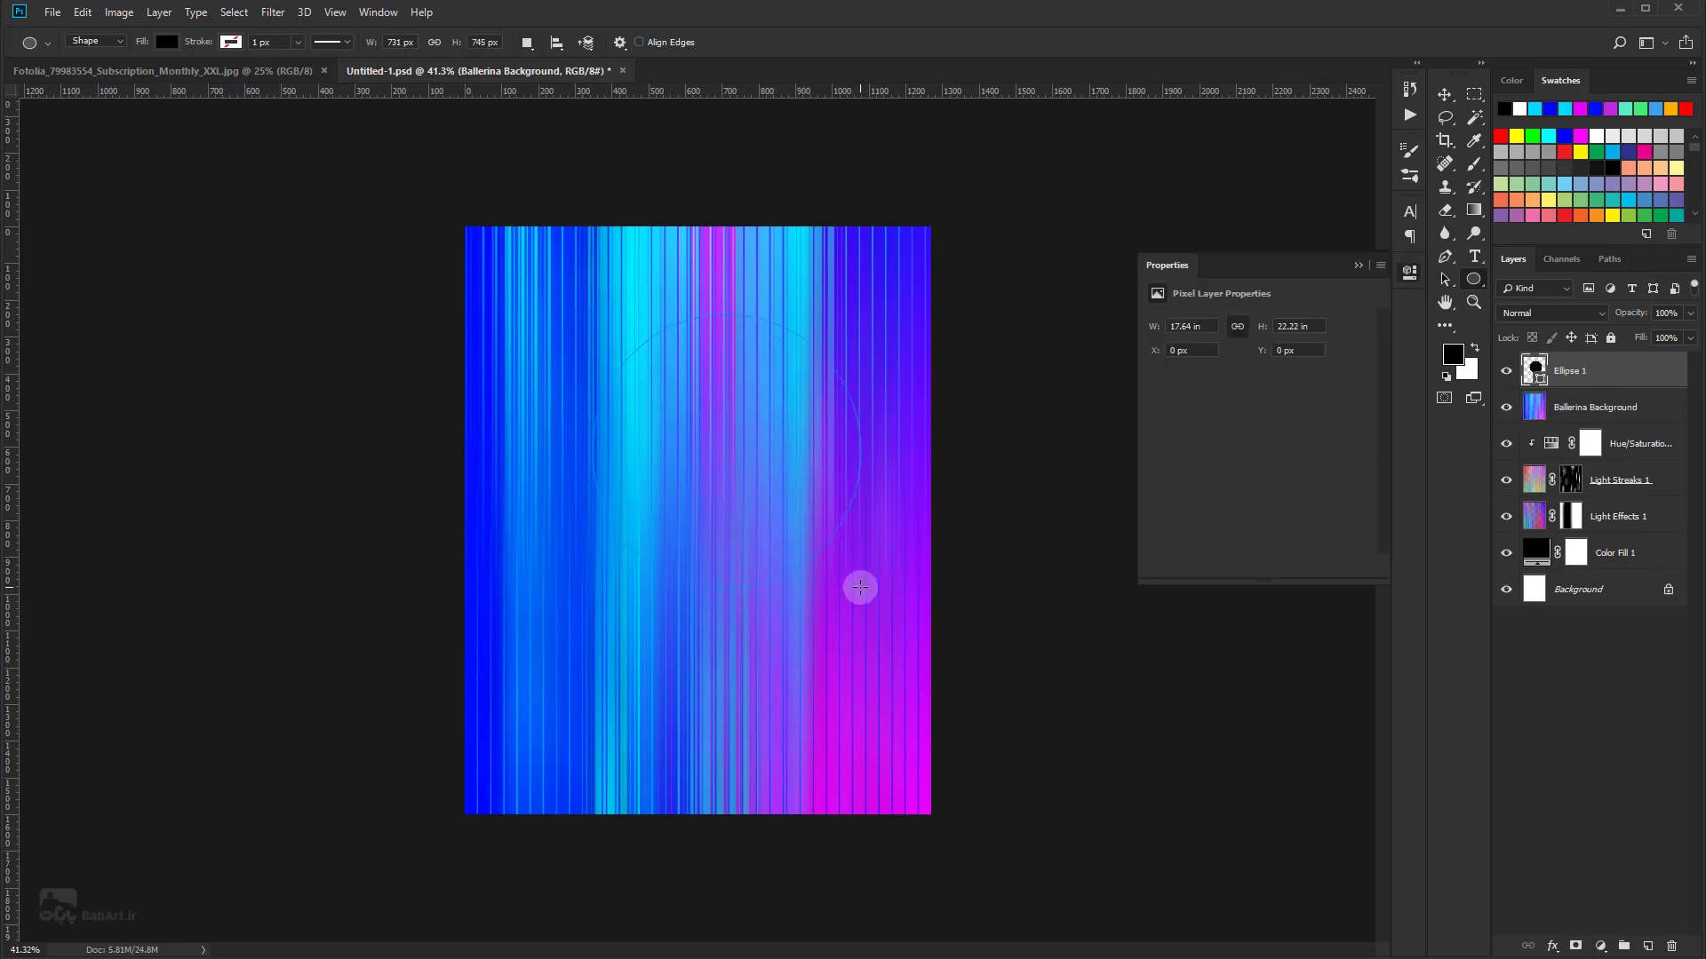
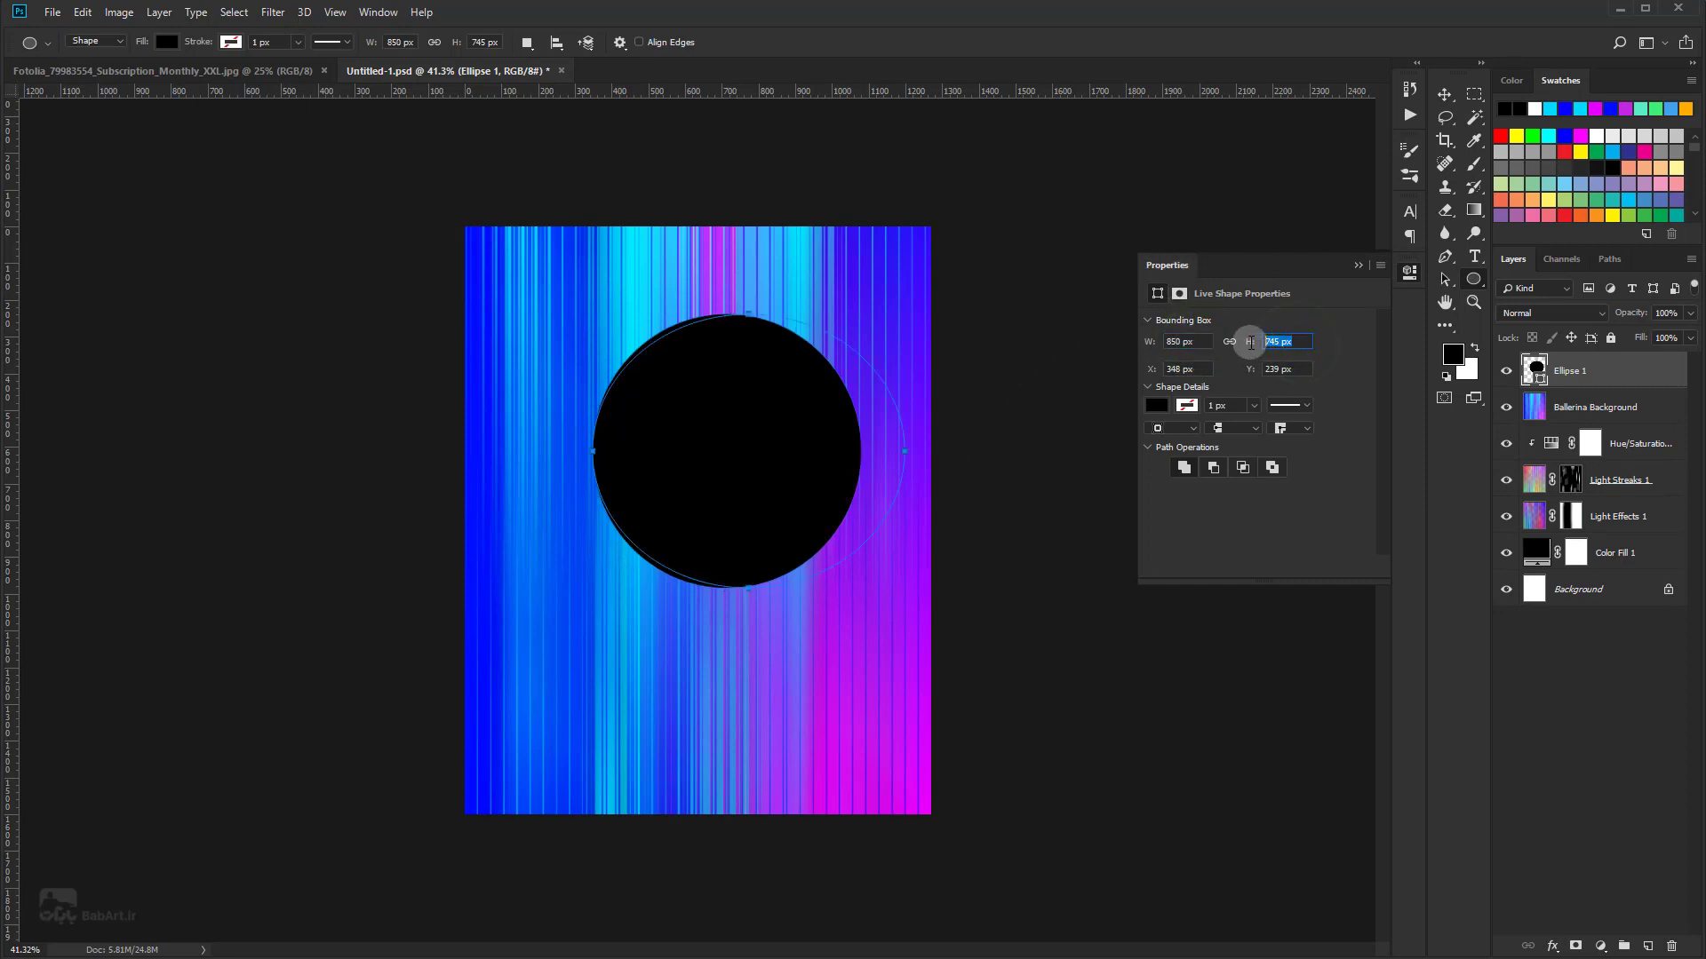
Step: Make the ellipse an 850 × 850 px circle and move it lower and left on the poster
key(Tab)
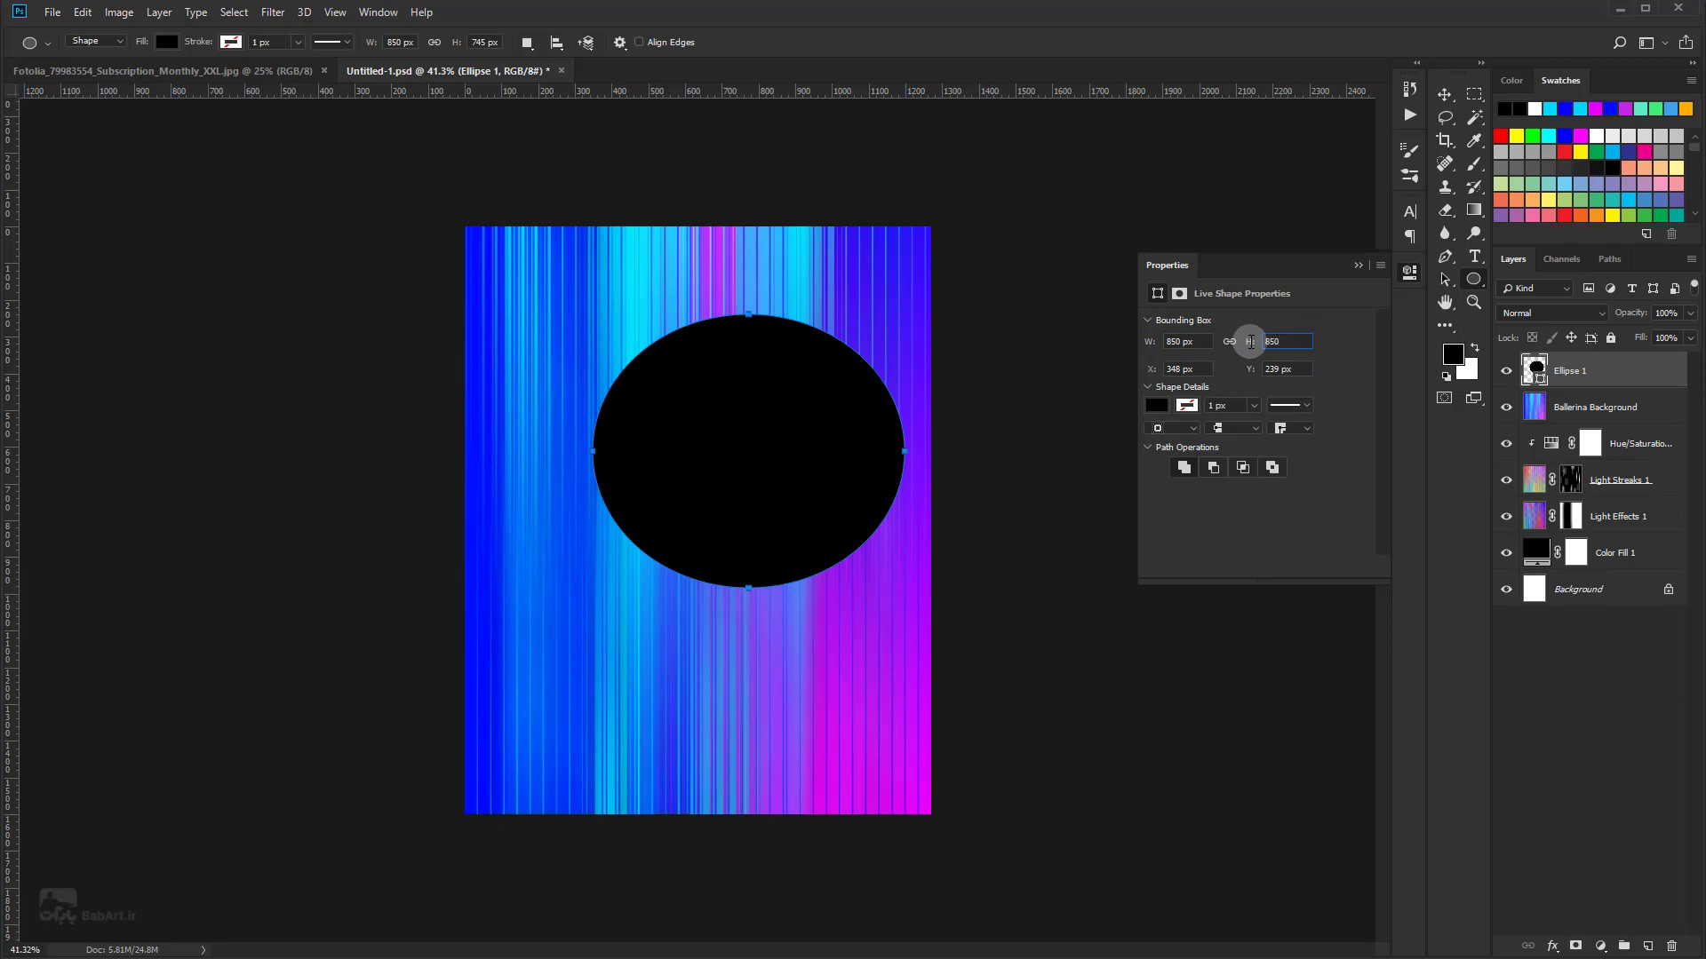
key(Return)
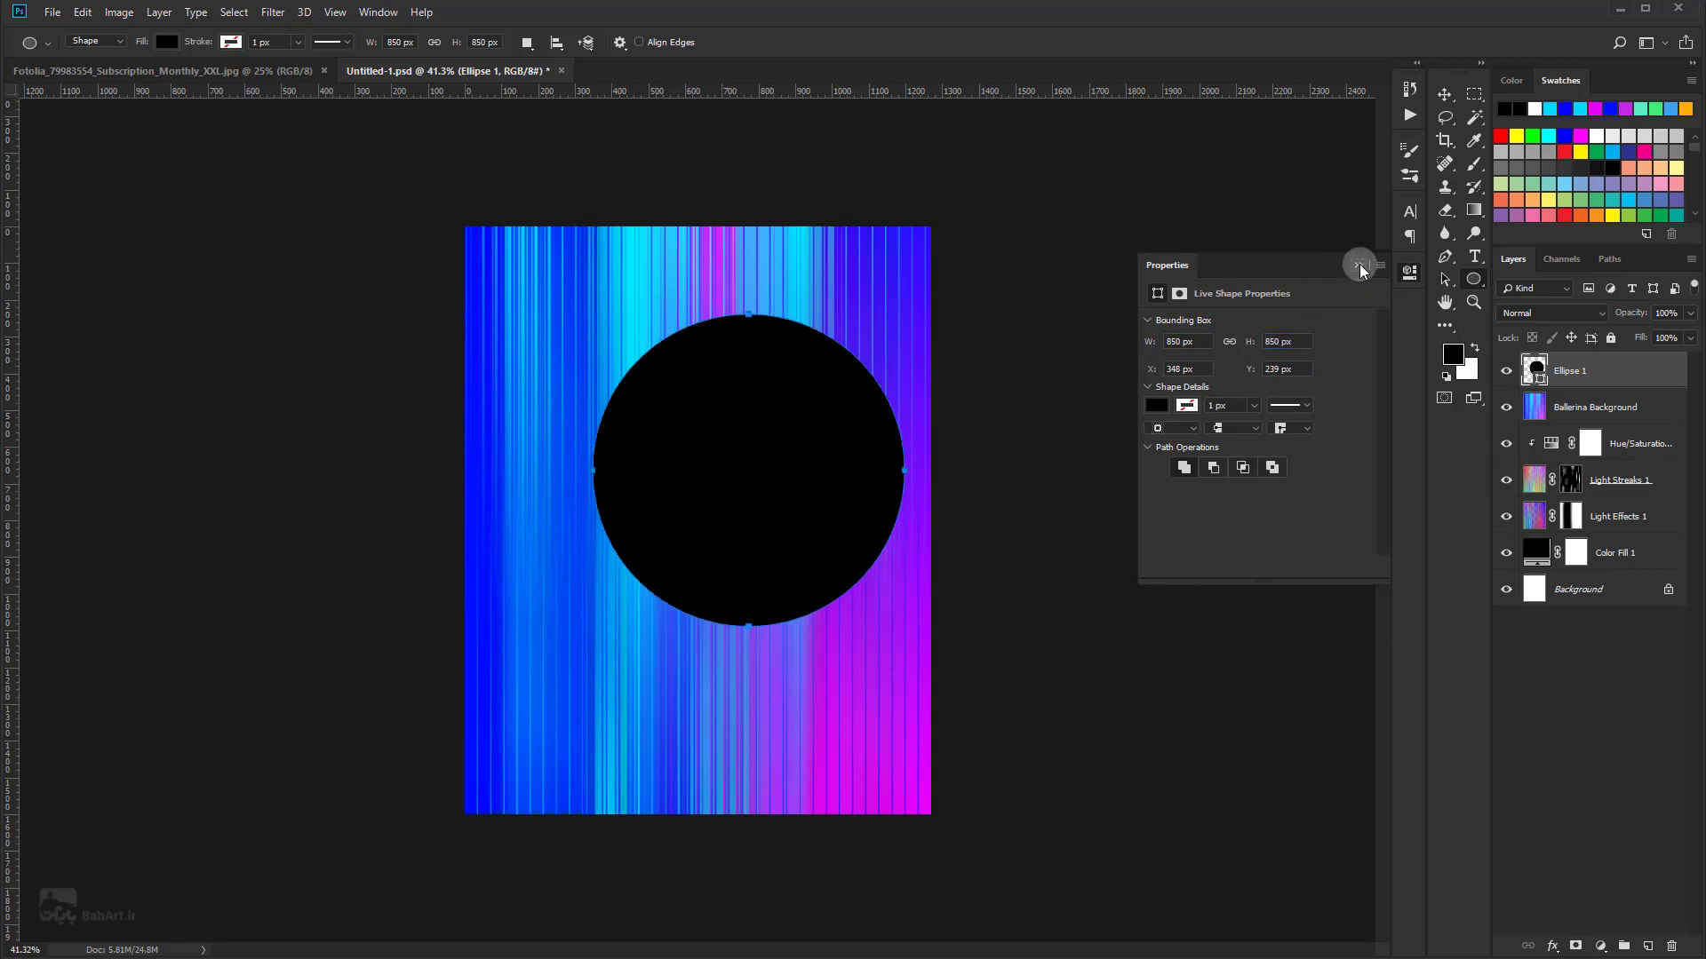
click(1358, 266)
click(1444, 92)
mouse_move(829, 482)
mouse_down()
mouse_move(748, 505)
mouse_move(748, 530)
mouse_up()
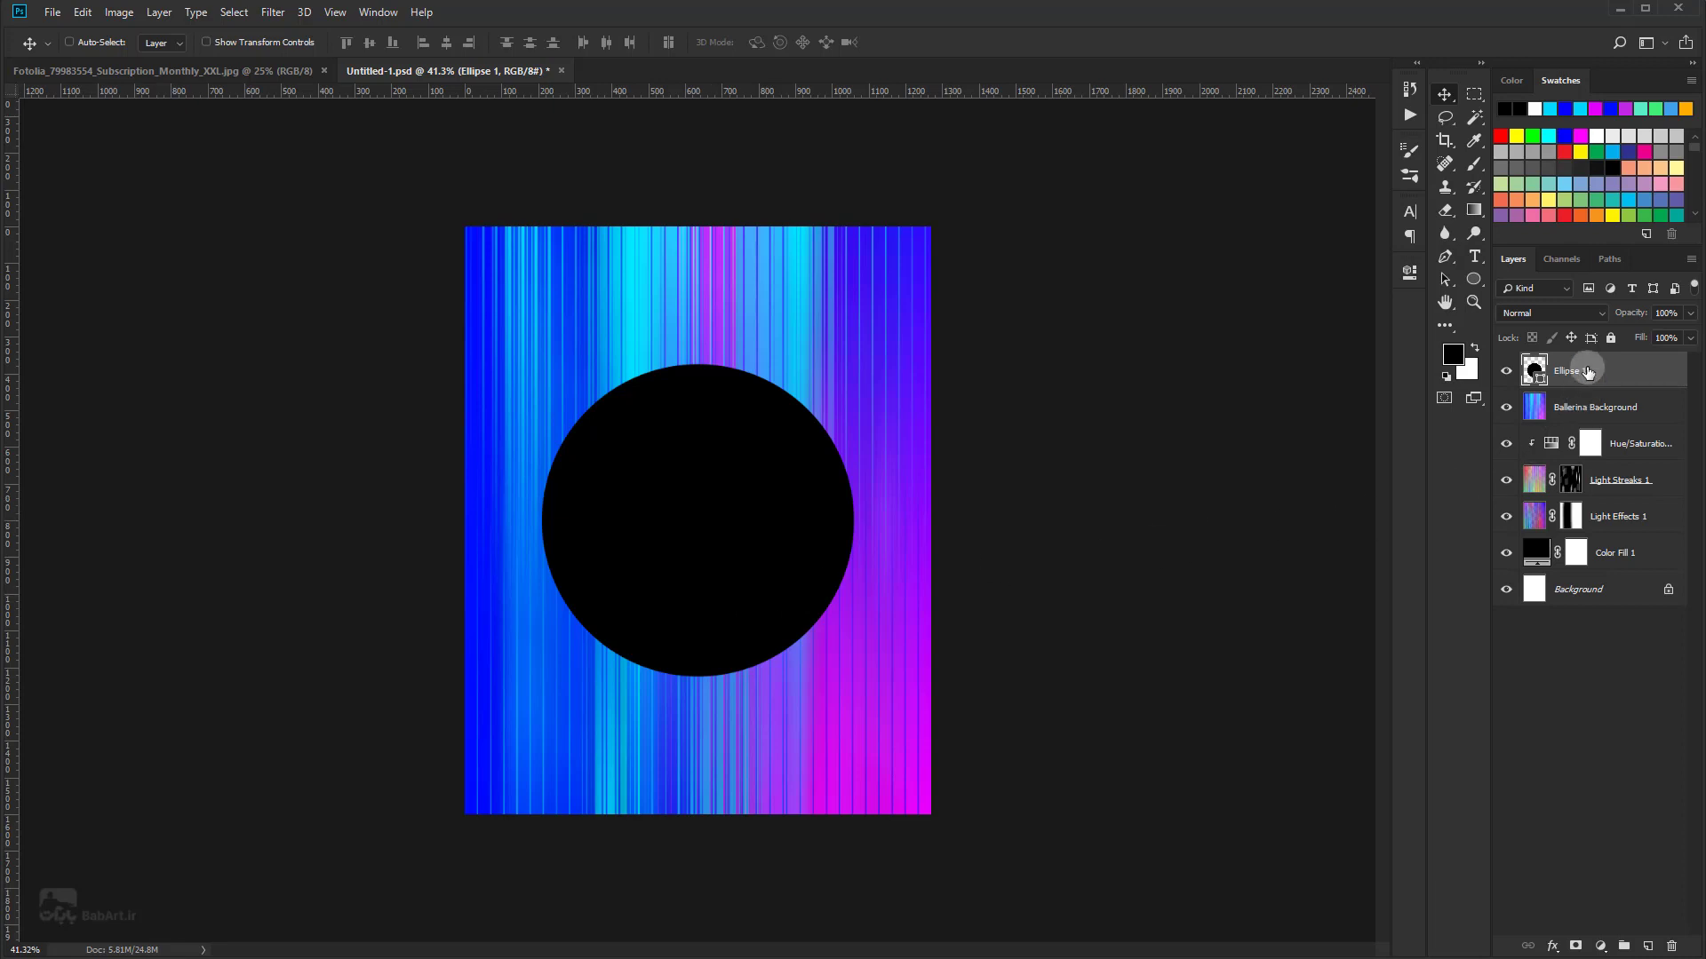
Step: Put the ellipse below Ballerina Background, clip the texture into the circle, and shift it inside
drag(1590, 376, 1588, 426)
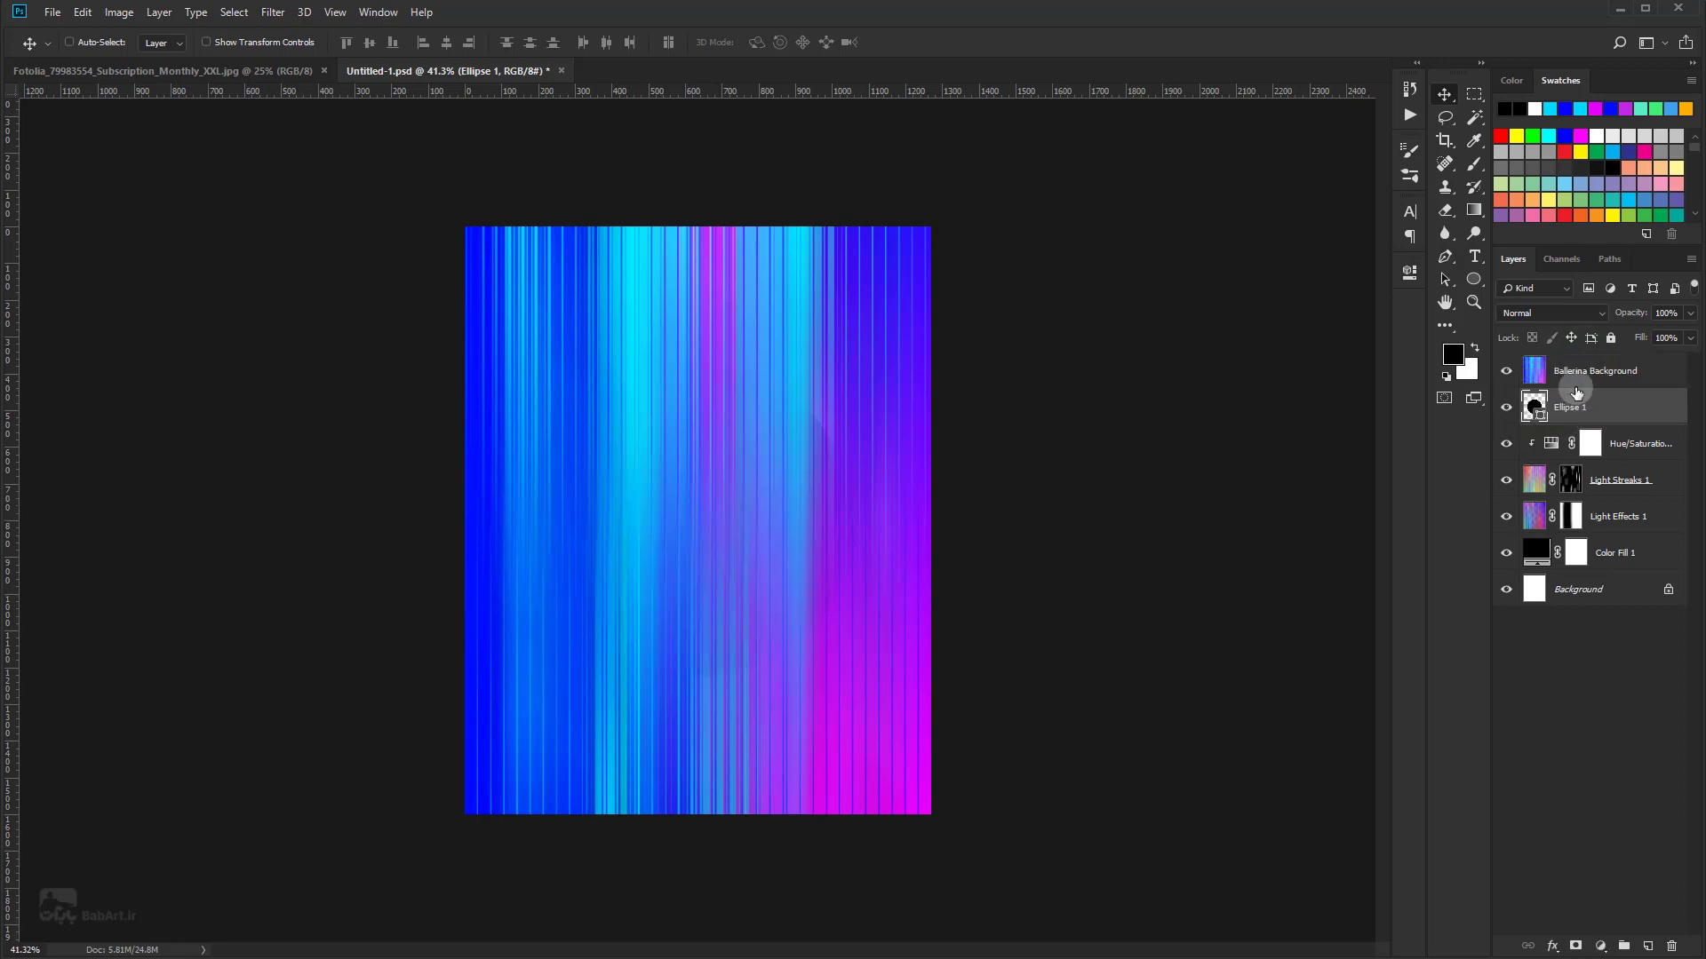
click(1563, 372)
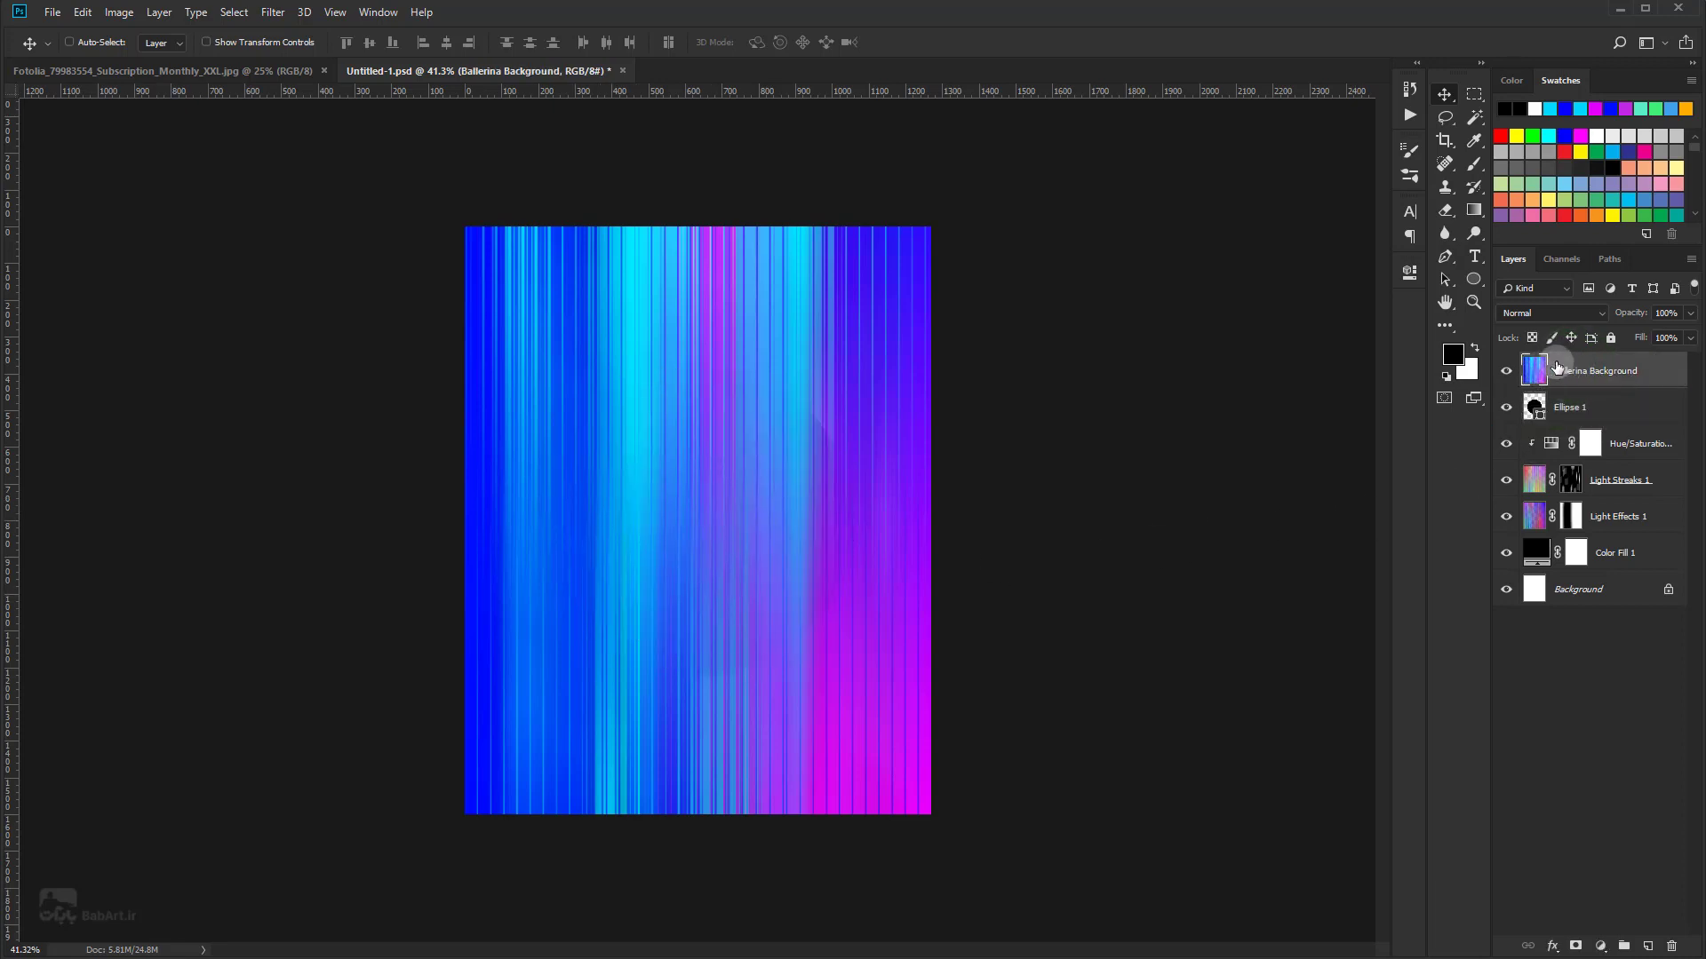
right_click(1556, 367)
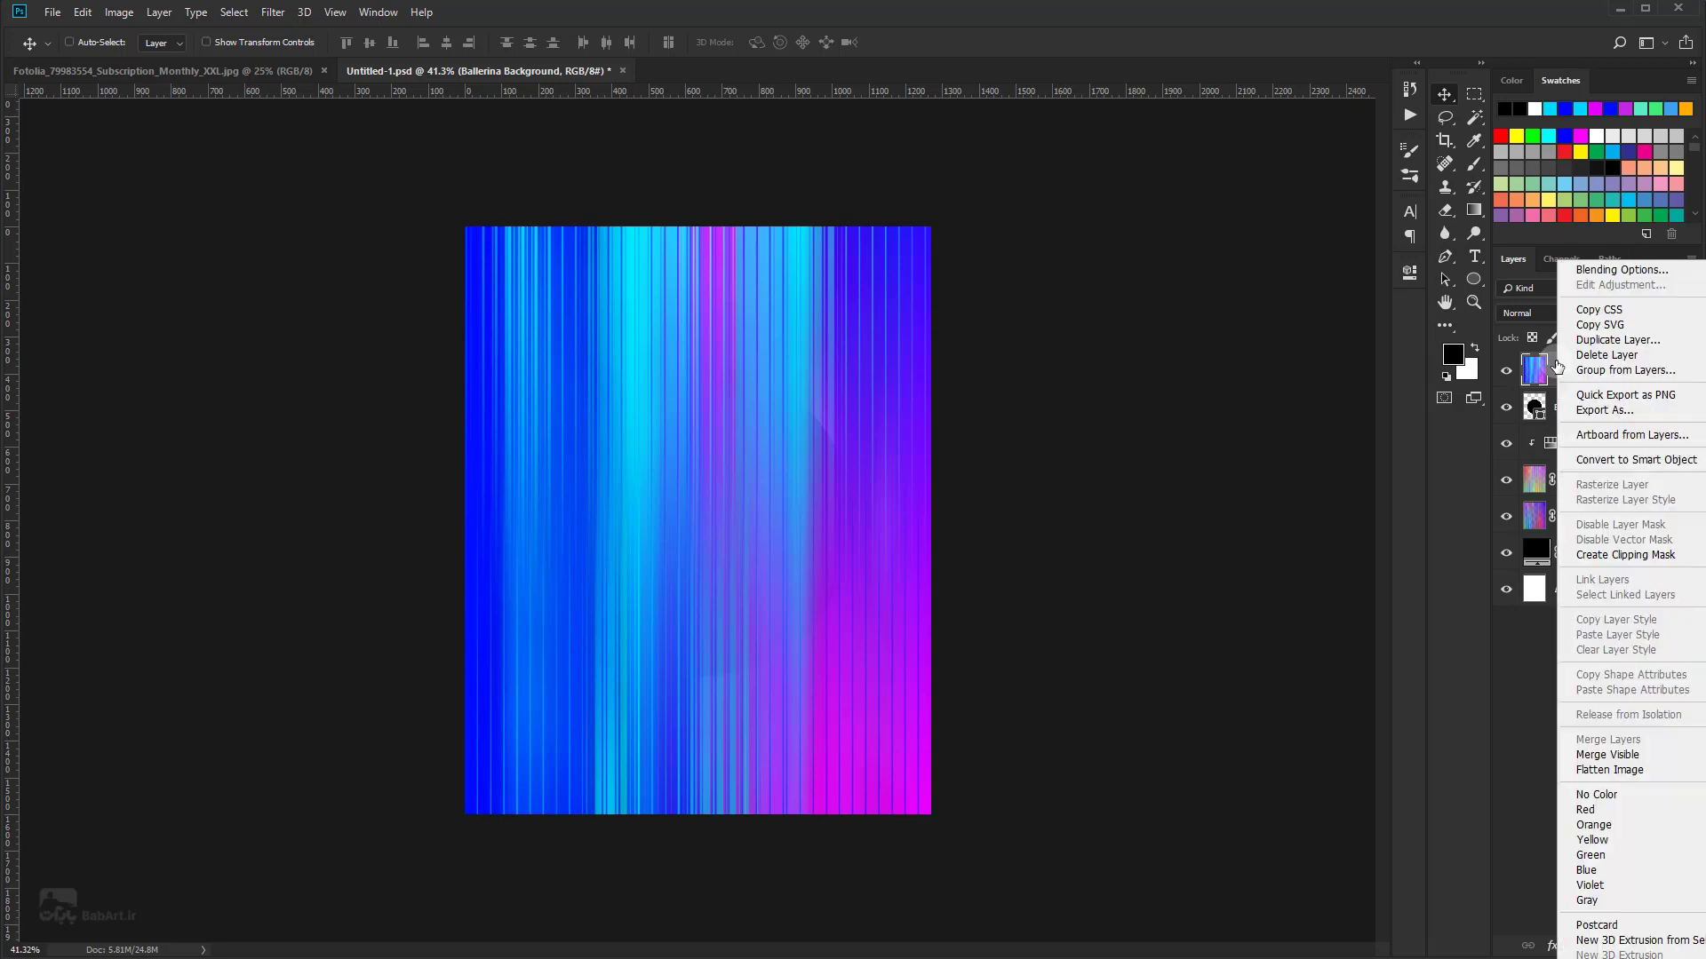
click(1571, 555)
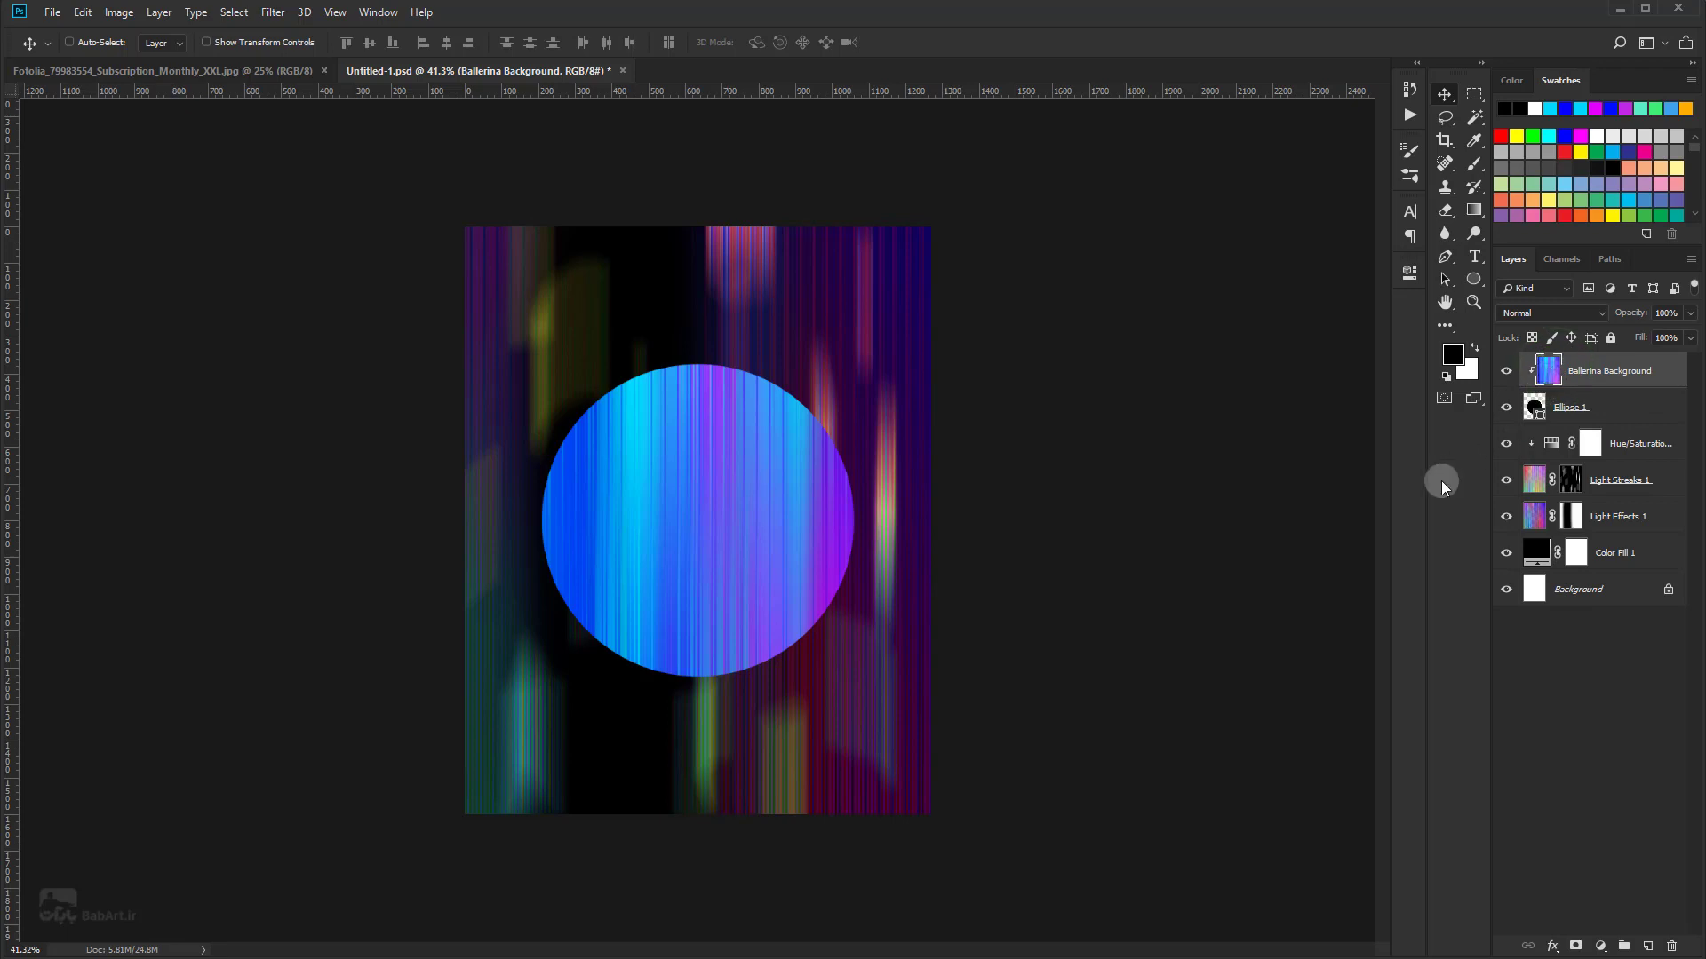
drag(784, 576, 737, 456)
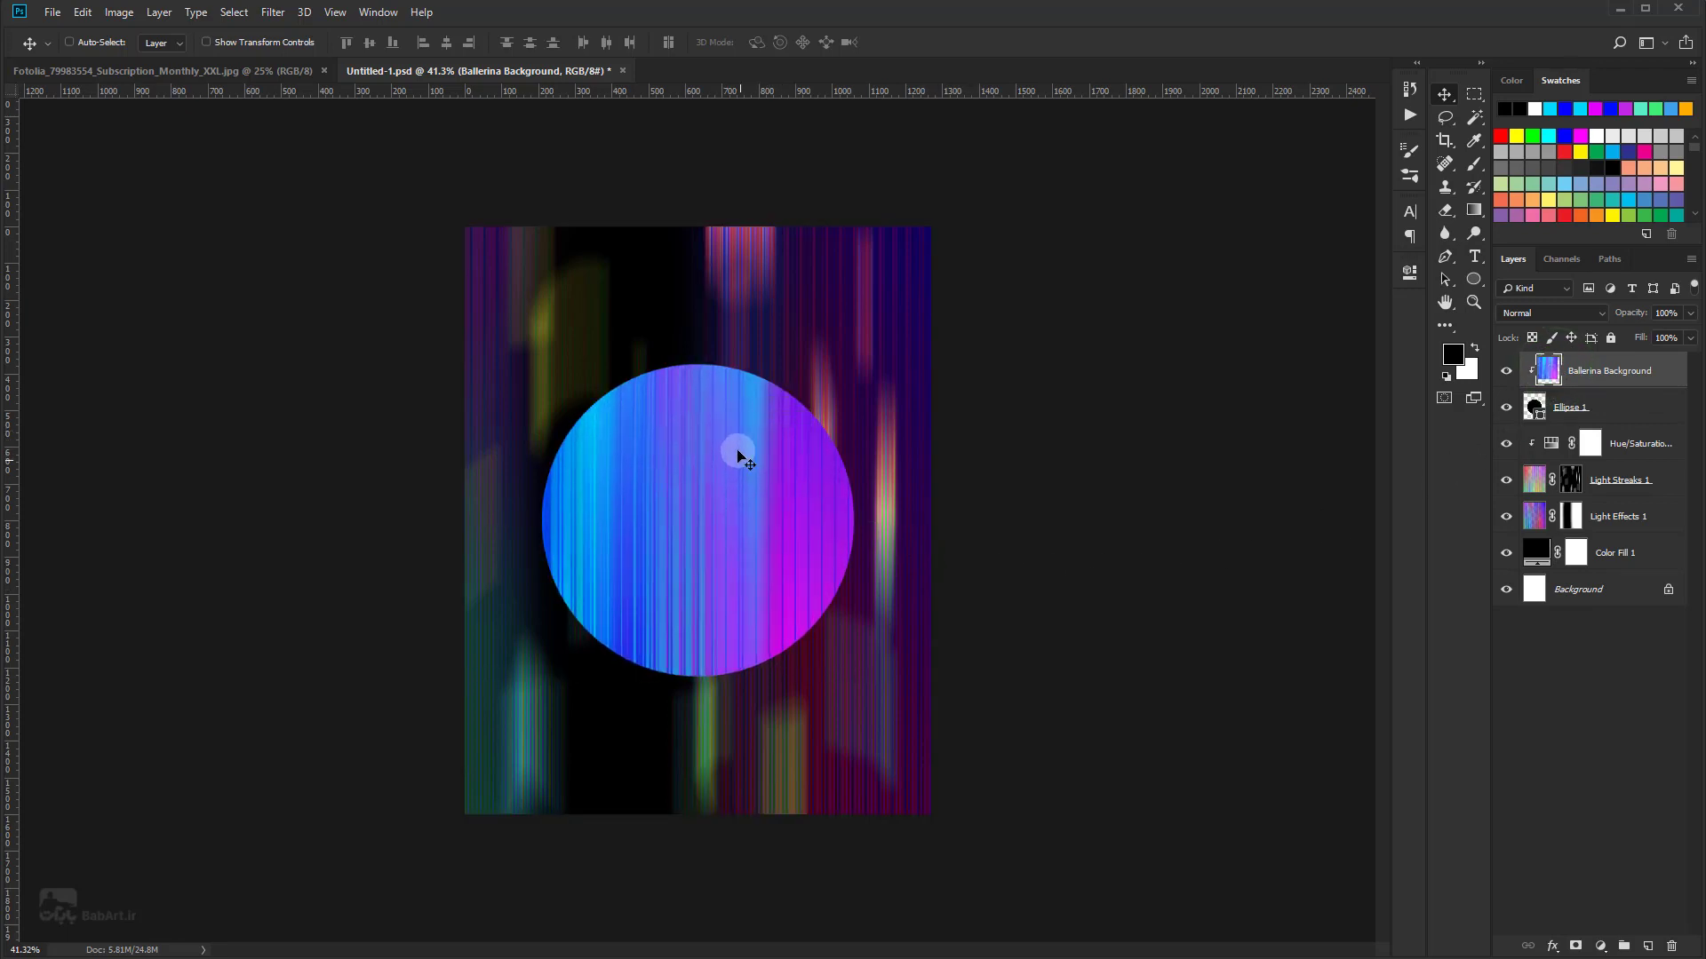
Step: Free Transform the clipped striped texture, scaling it down and repositioning it within the circle
click(89, 13)
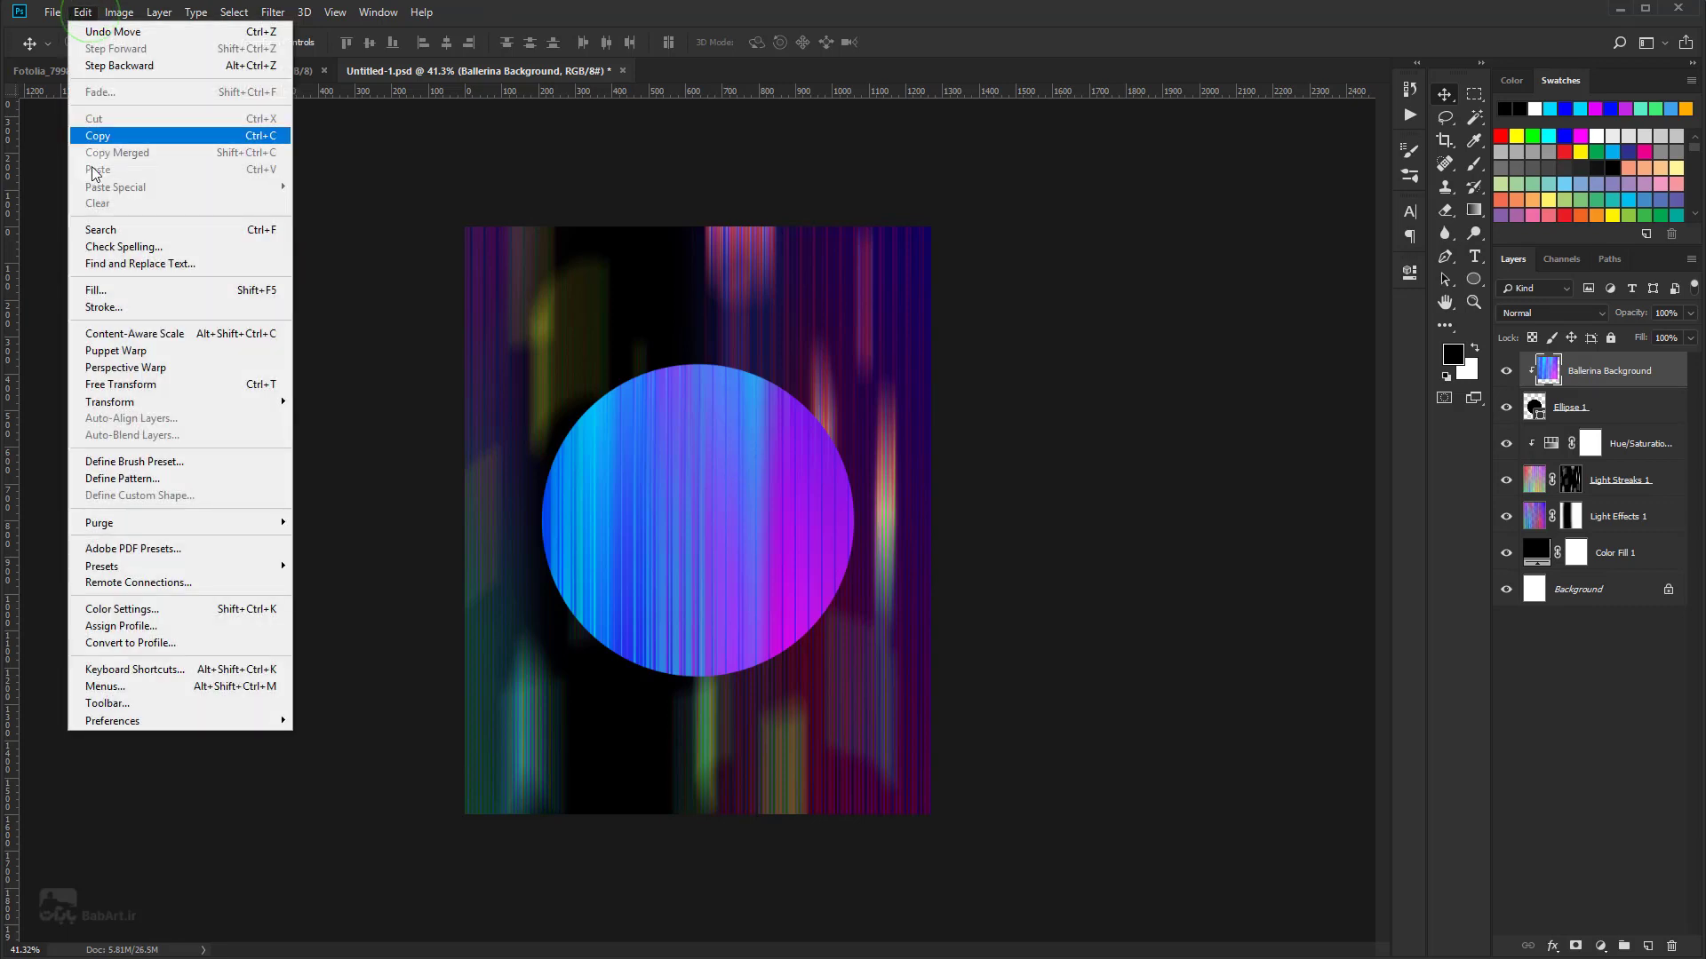
click(111, 384)
scroll(780, 446, down, 2)
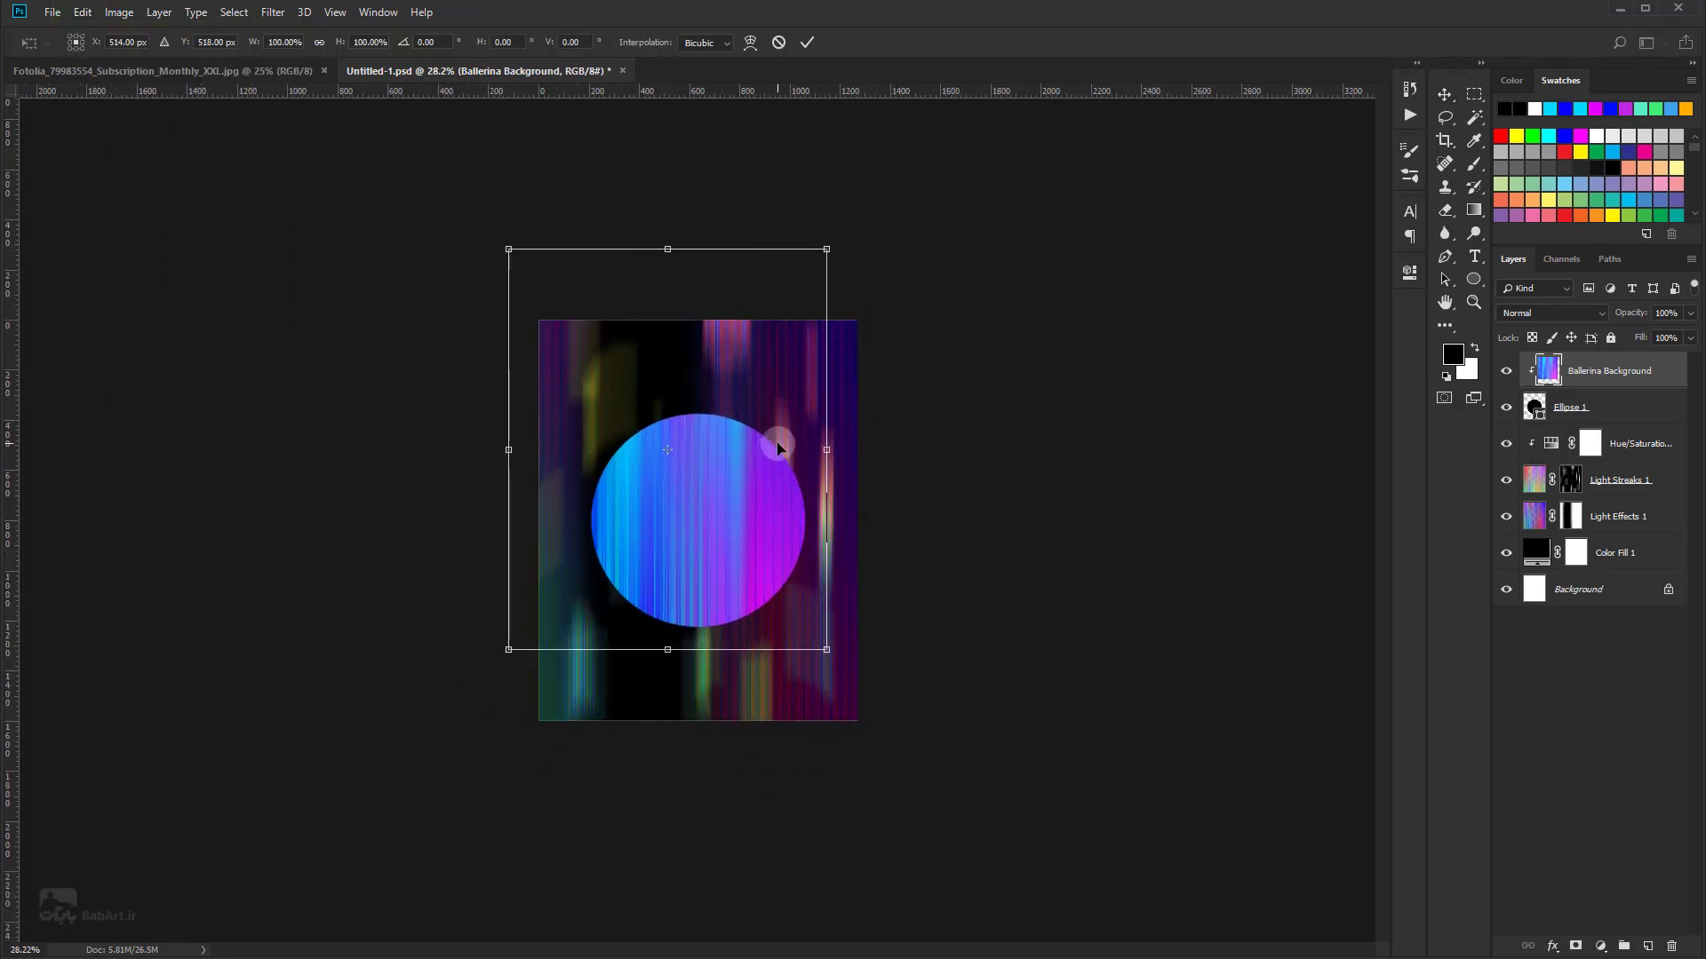
scroll(681, 179, down, 1)
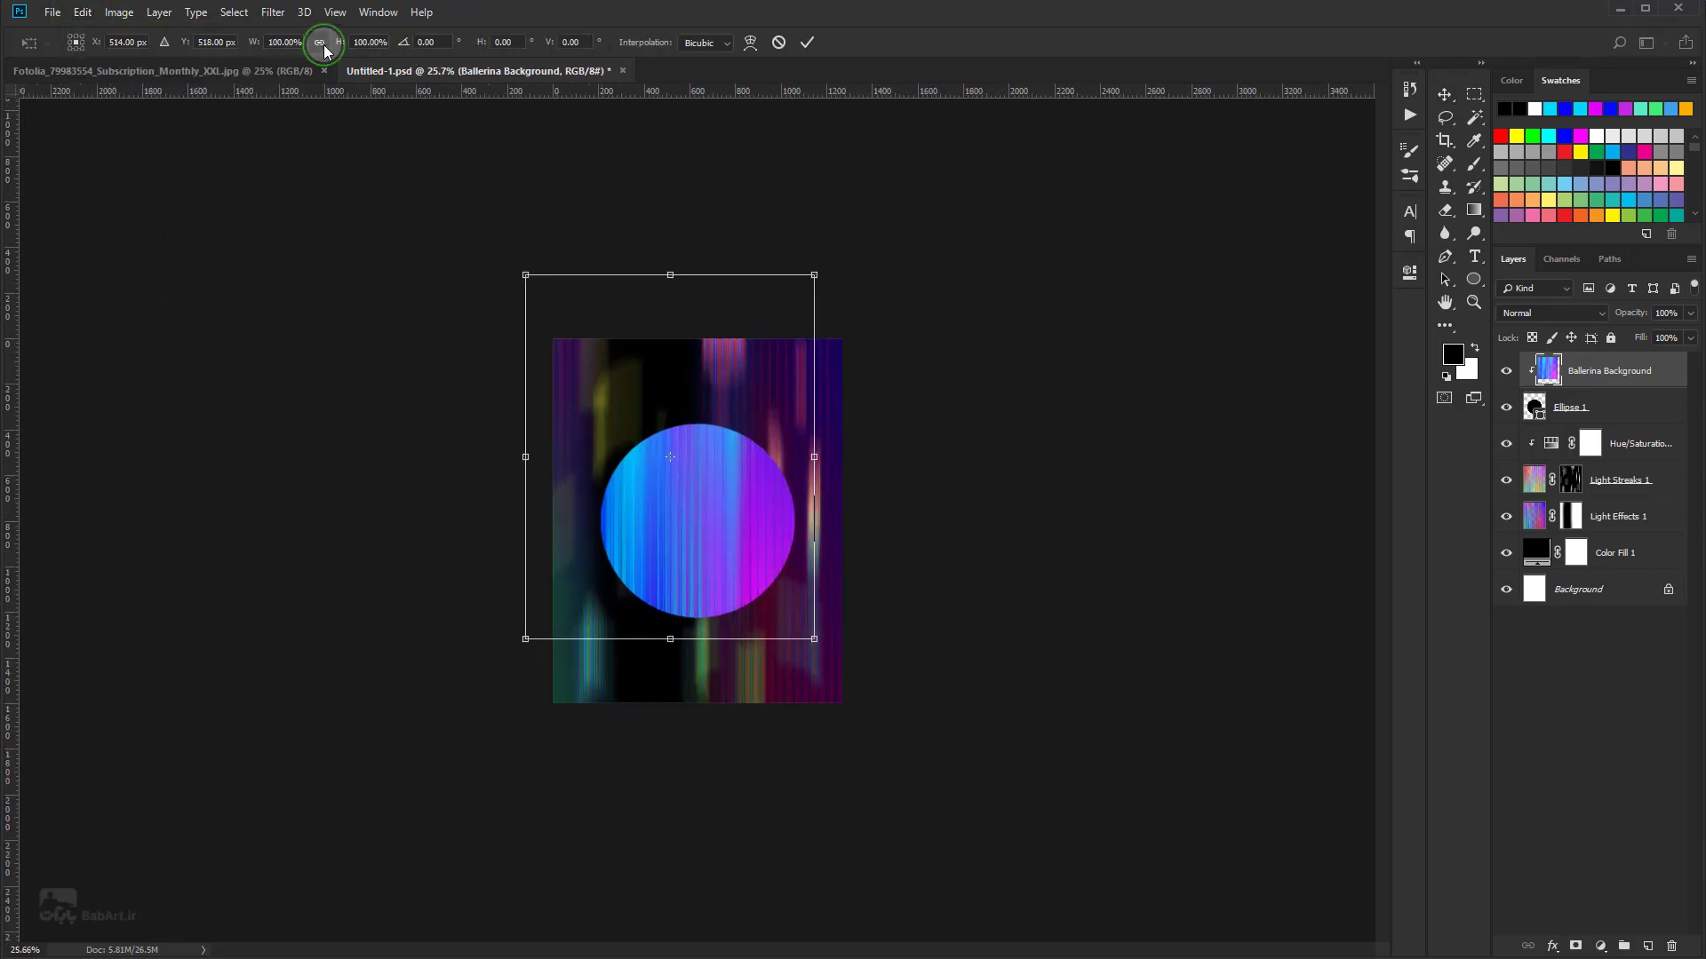
drag(671, 461, 814, 640)
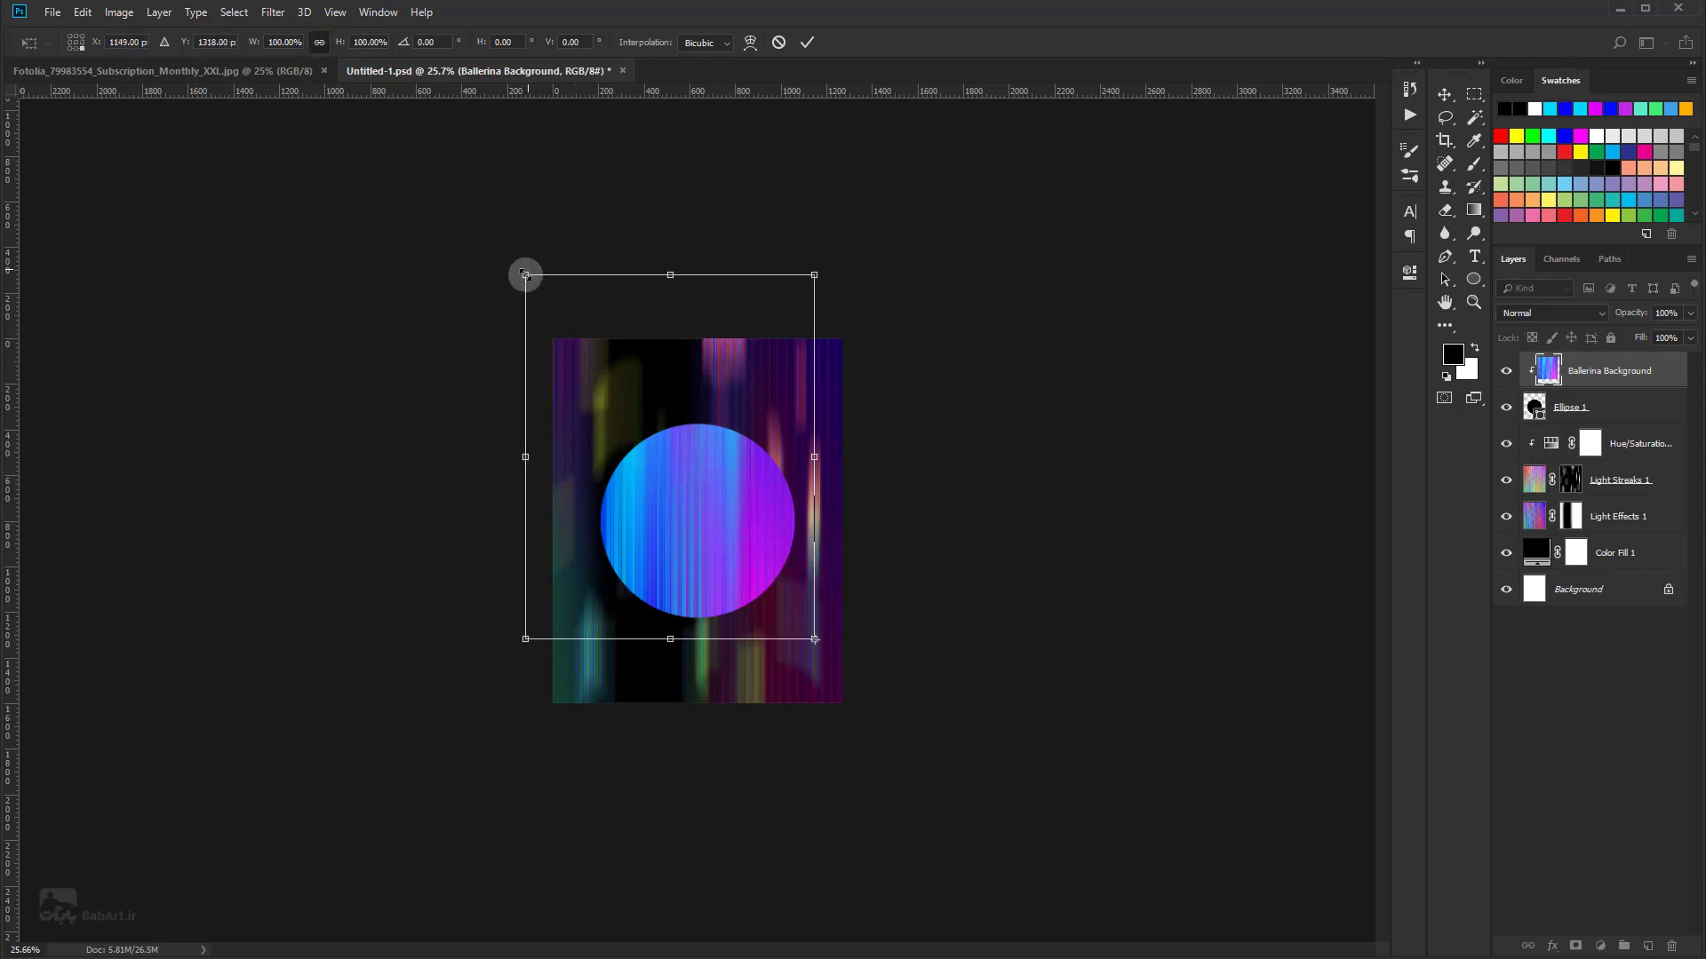
drag(525, 277, 582, 345)
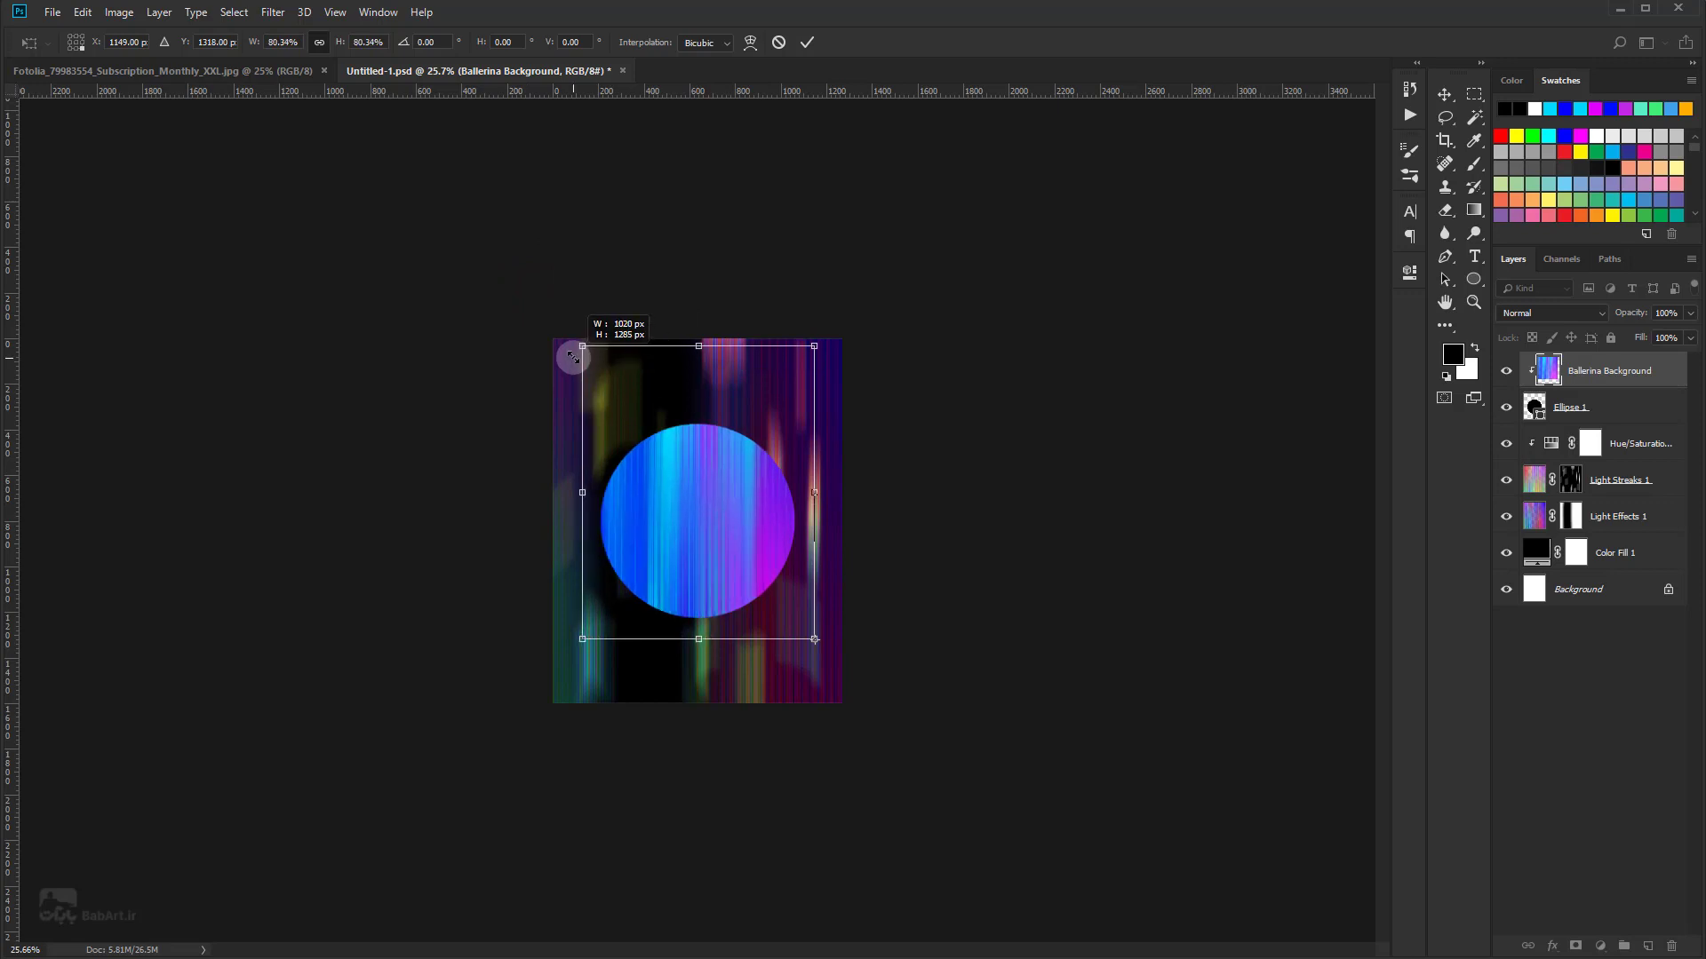
mouse_move(732, 558)
mouse_down()
mouse_move(718, 540)
mouse_move(764, 557)
mouse_move(768, 535)
mouse_up()
drag(689, 384, 688, 405)
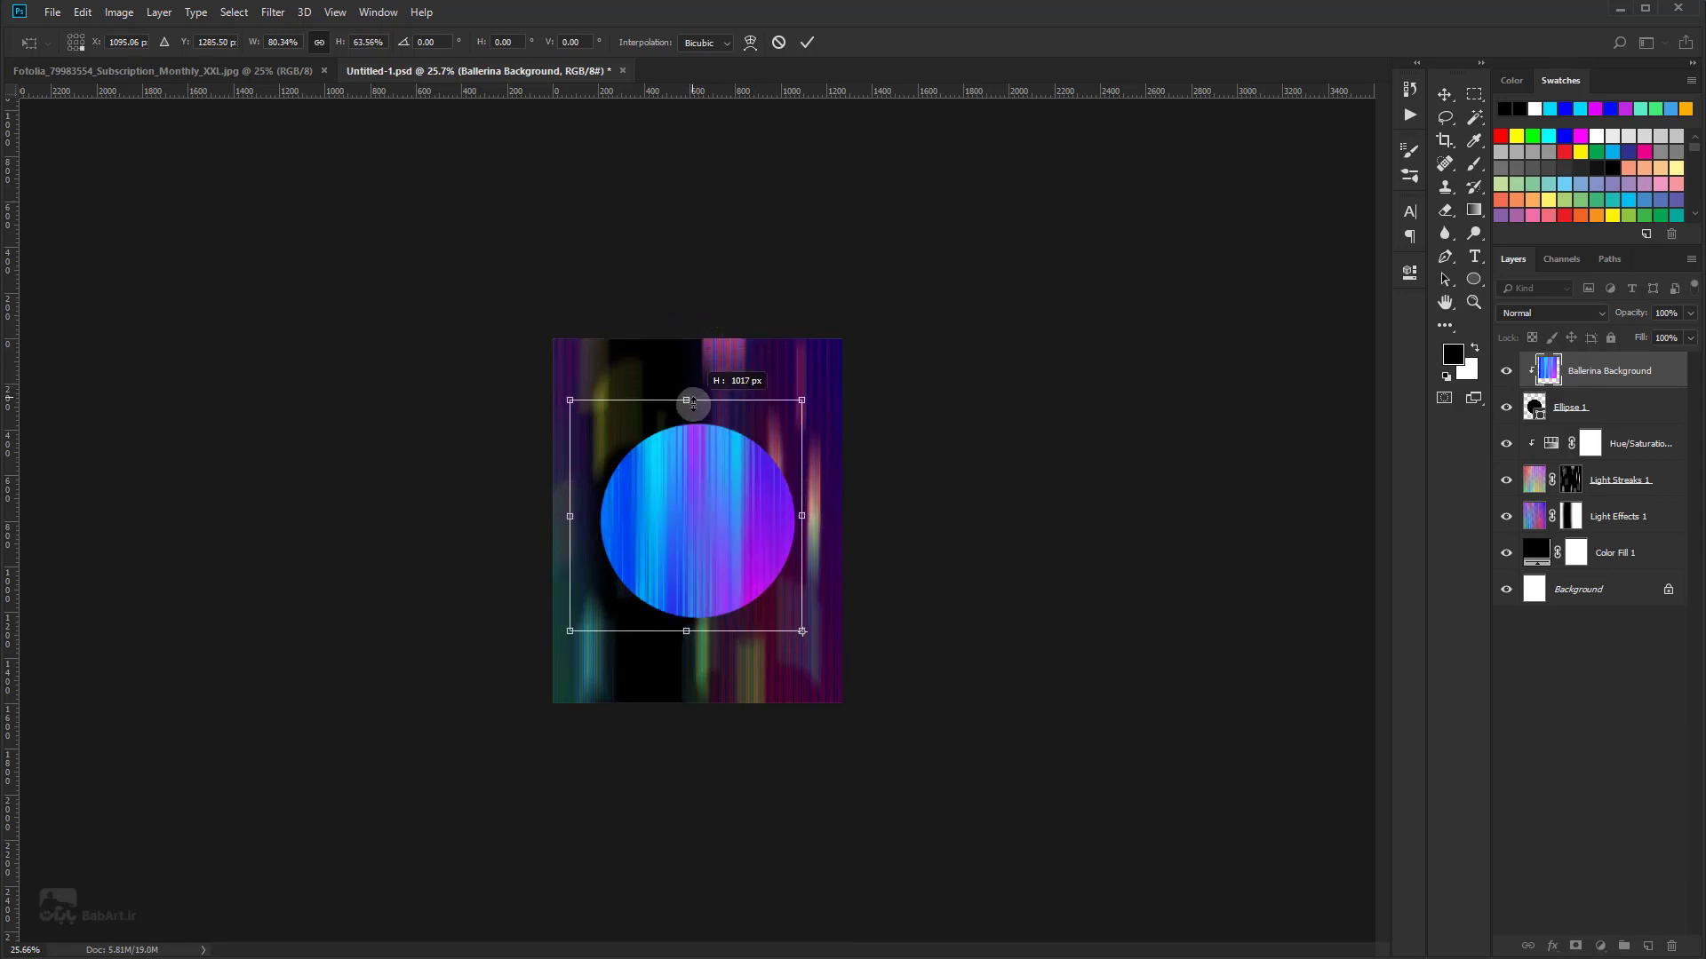
drag(690, 530, 681, 523)
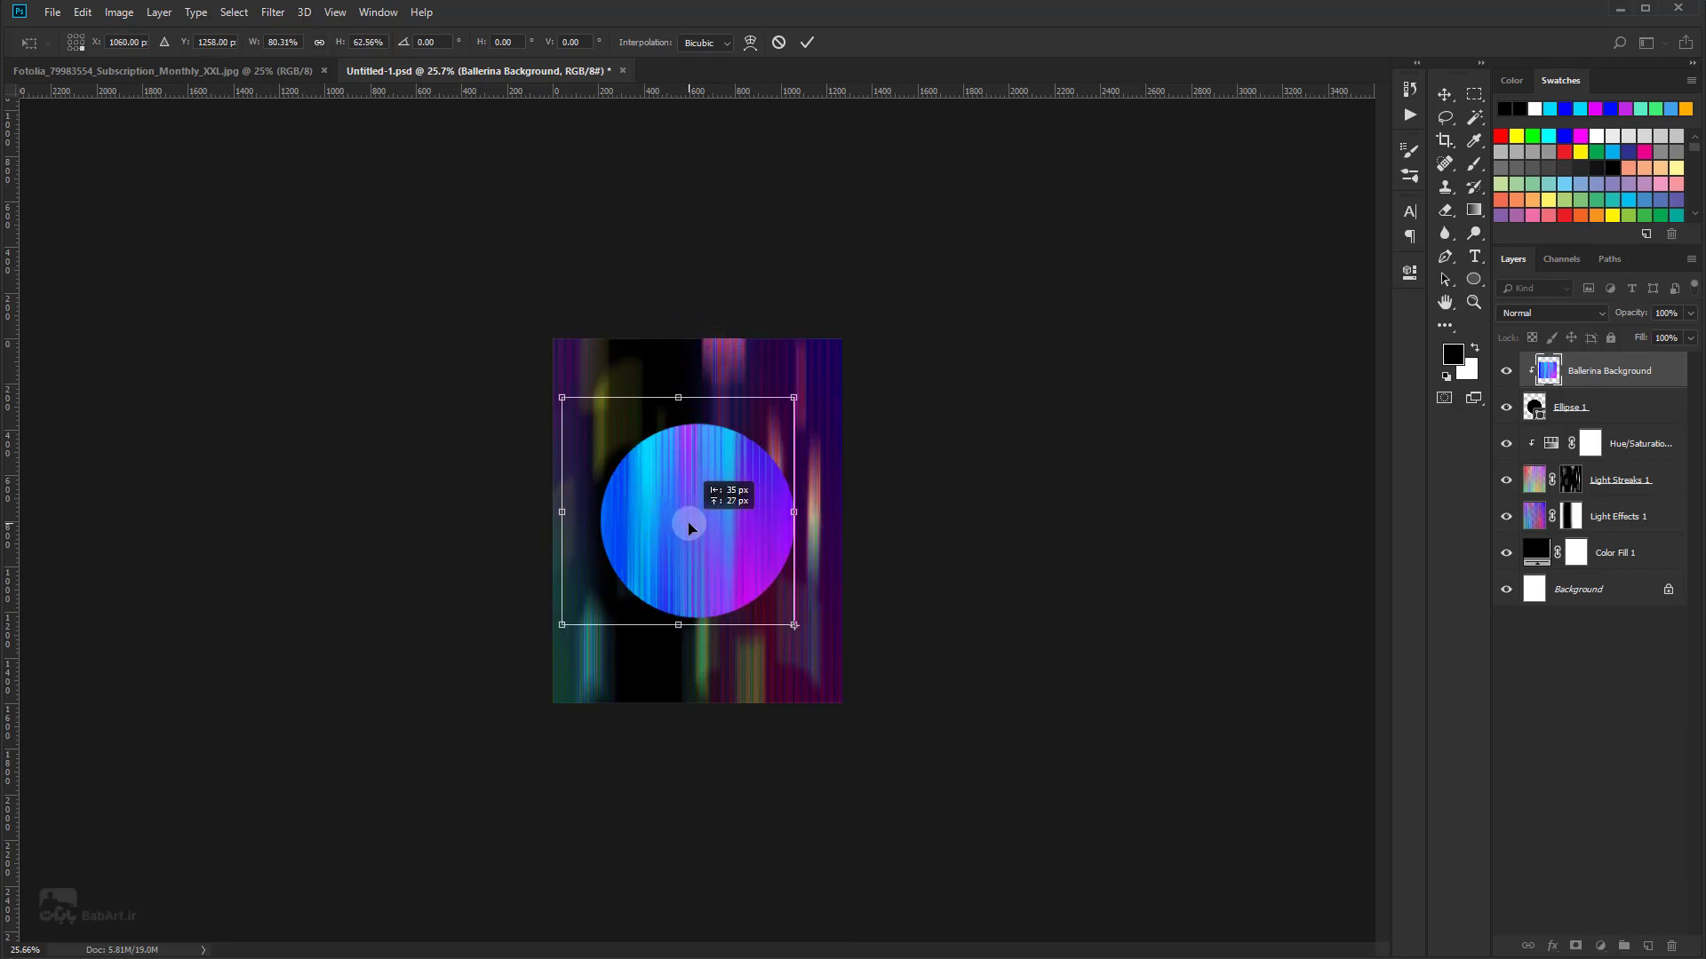
drag(561, 397, 543, 355)
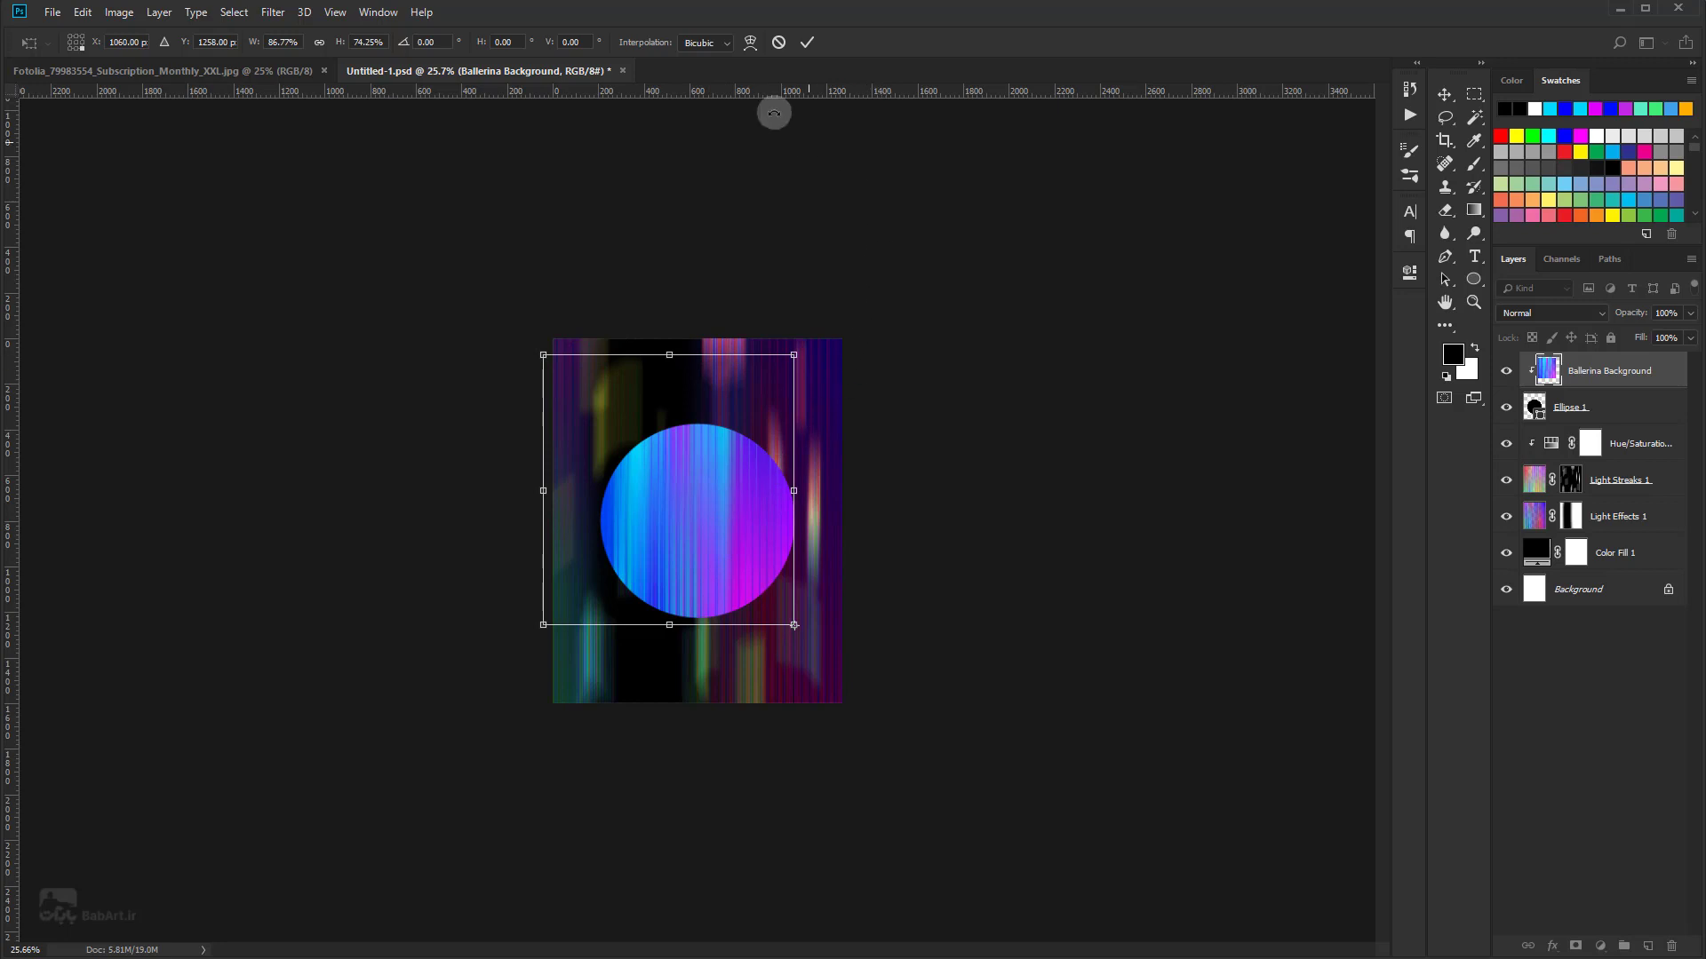
click(806, 42)
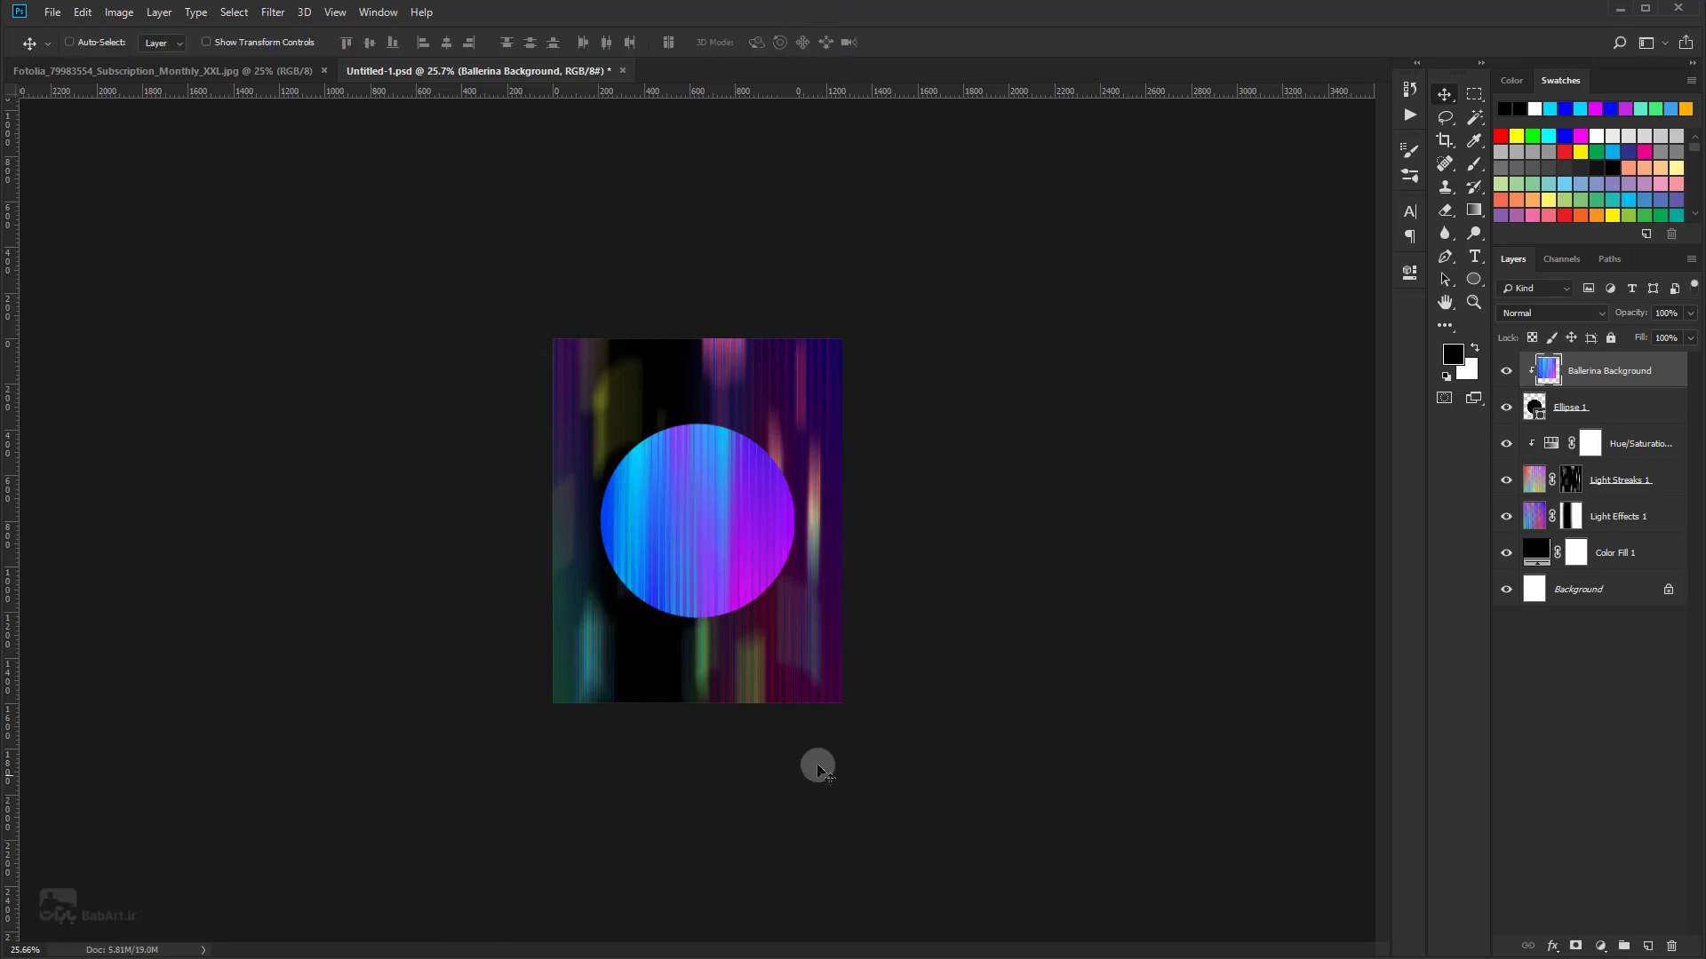
Step: Add a Hue/Saturation layer clipped to Ballerina Background with Saturation +40 and Lightness -7
click(1601, 947)
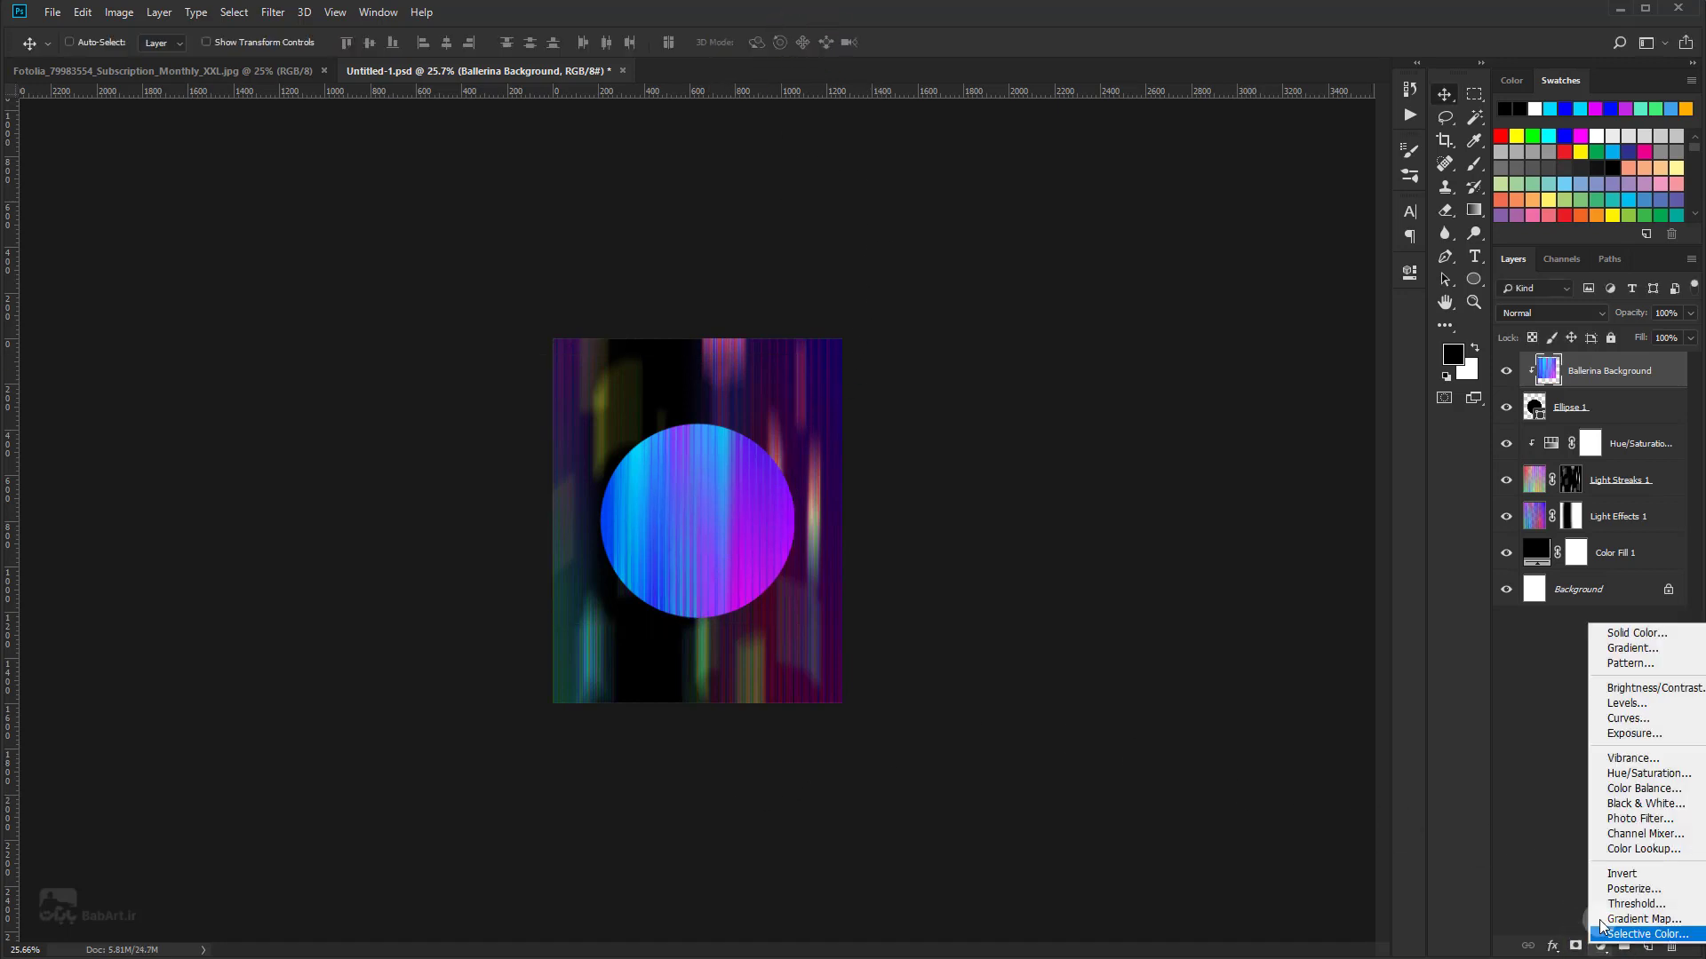
click(1612, 775)
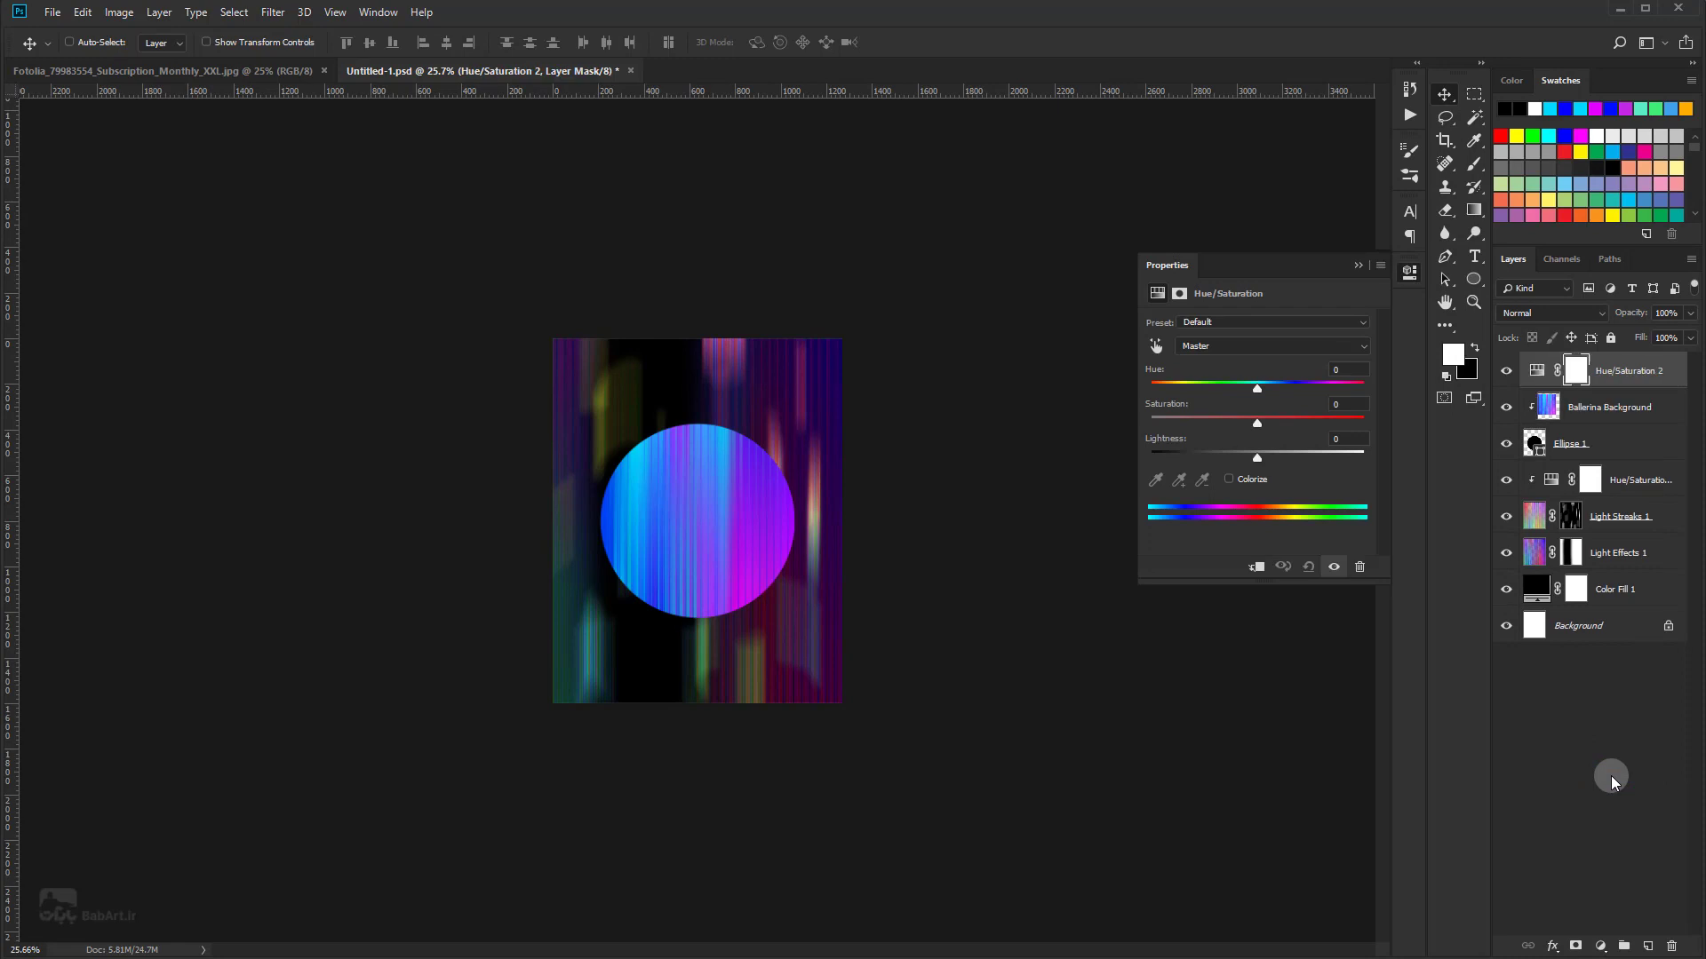
click(1253, 569)
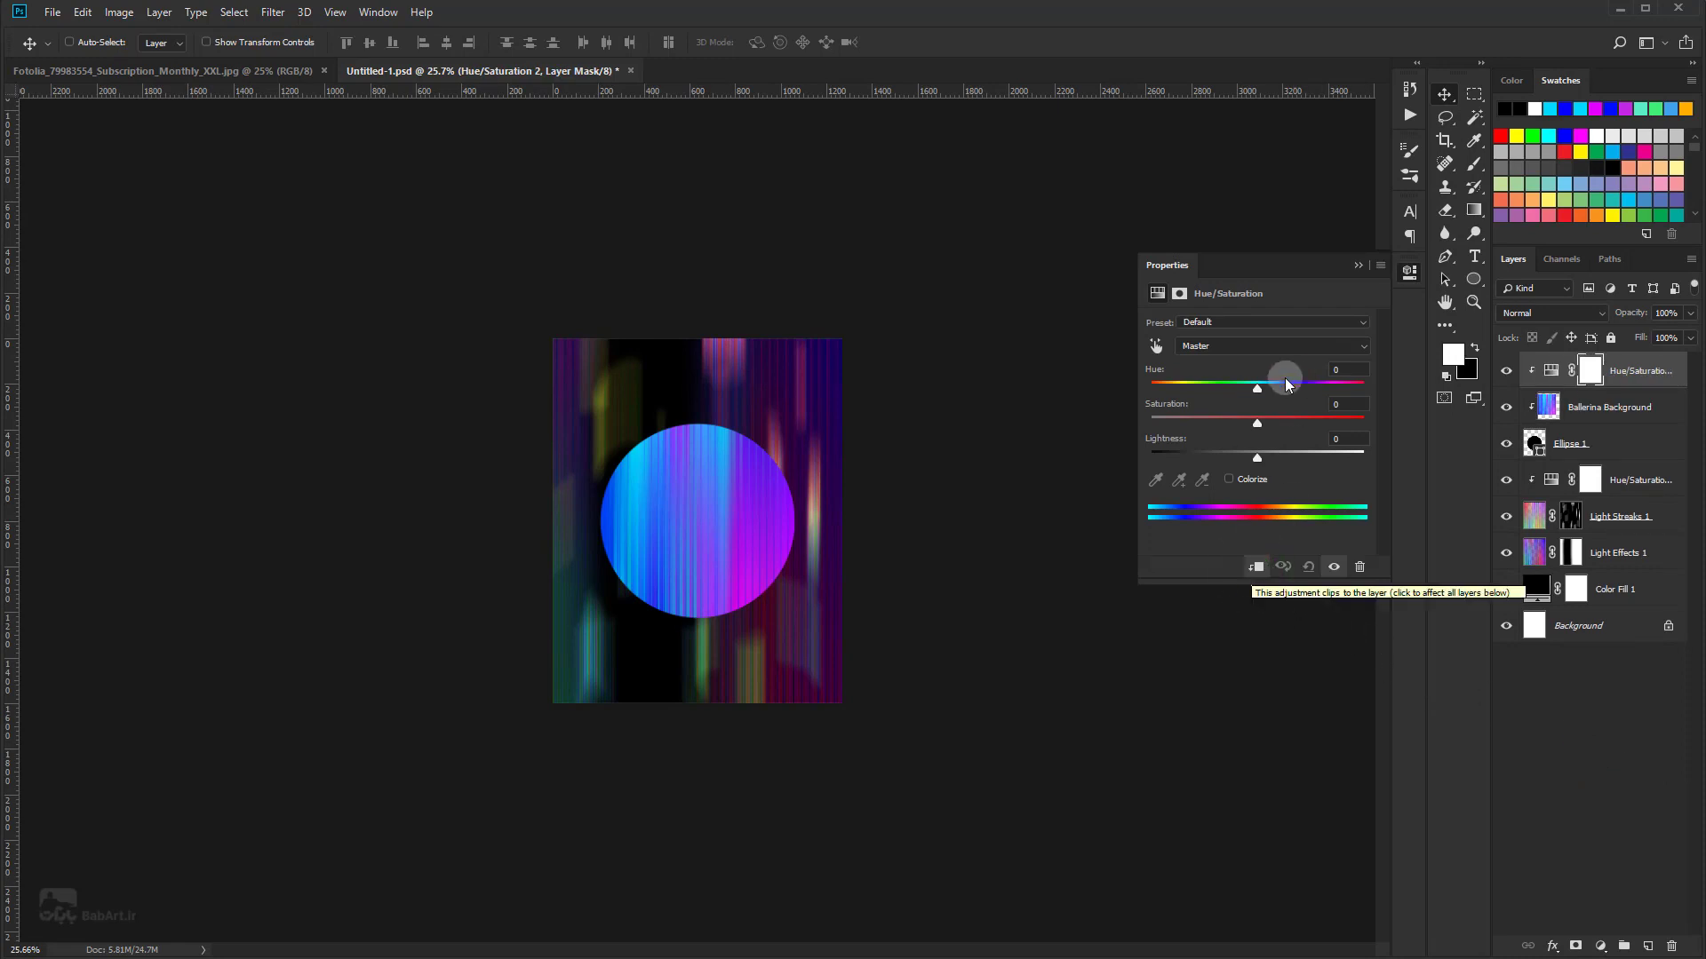
mouse_move(1256, 424)
mouse_down()
mouse_move(1275, 424)
mouse_move(1269, 460)
mouse_move(1250, 460)
mouse_up()
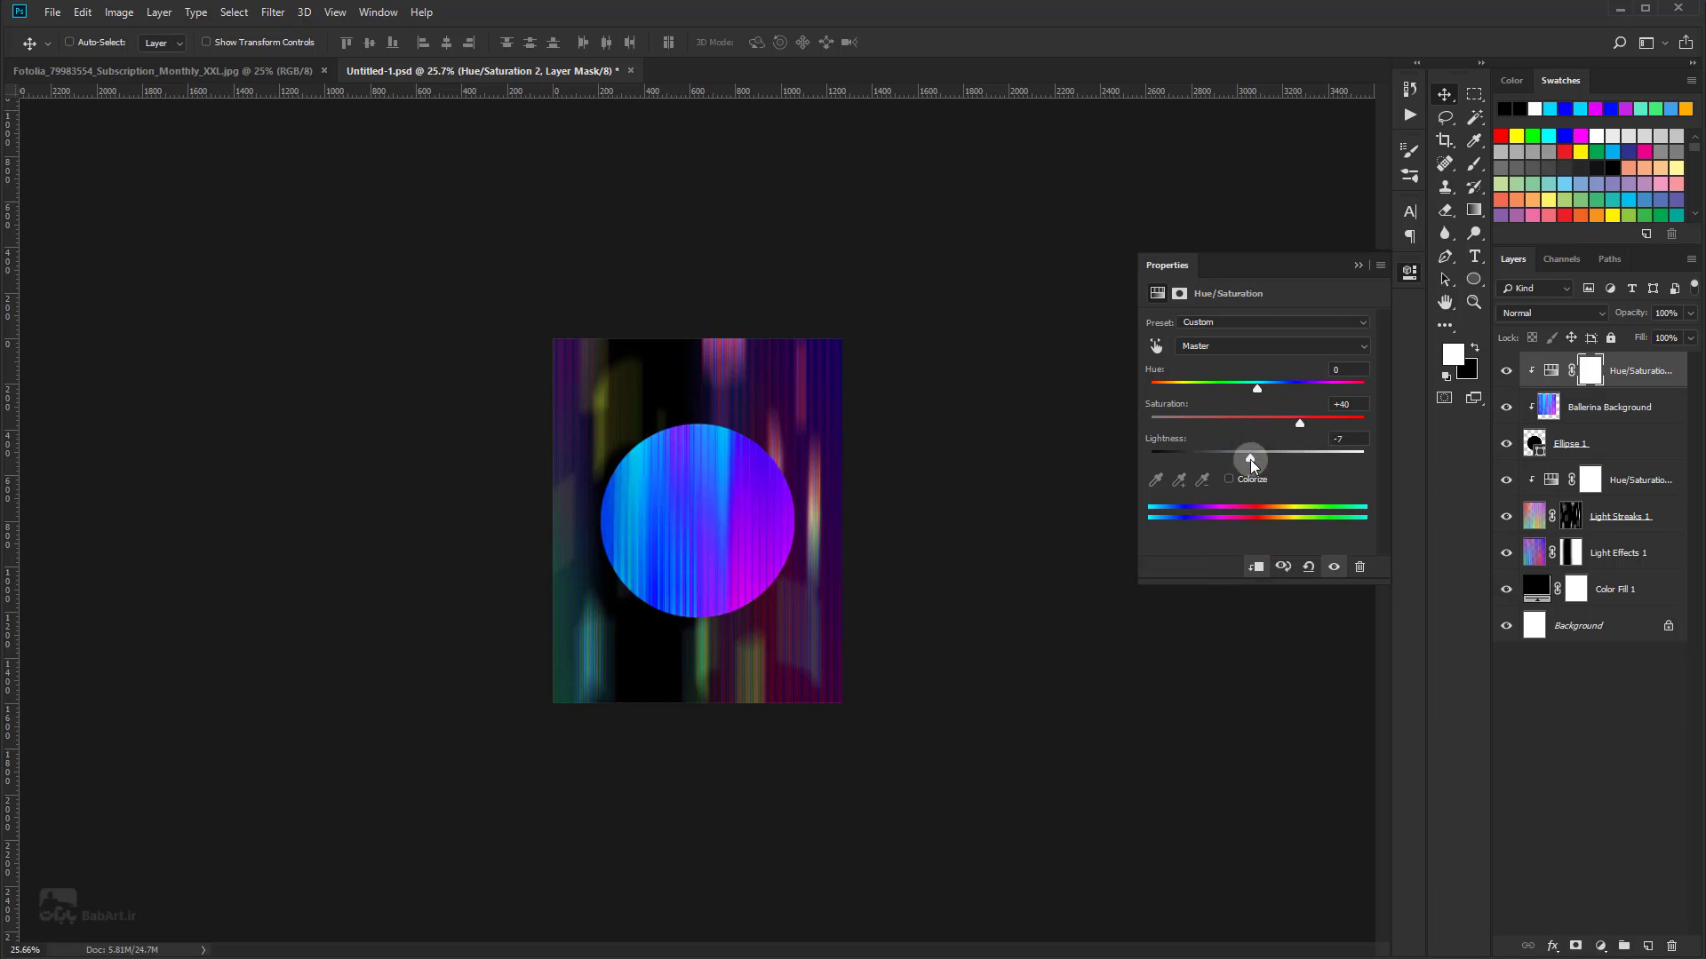
drag(1272, 389, 1252, 389)
click(1357, 265)
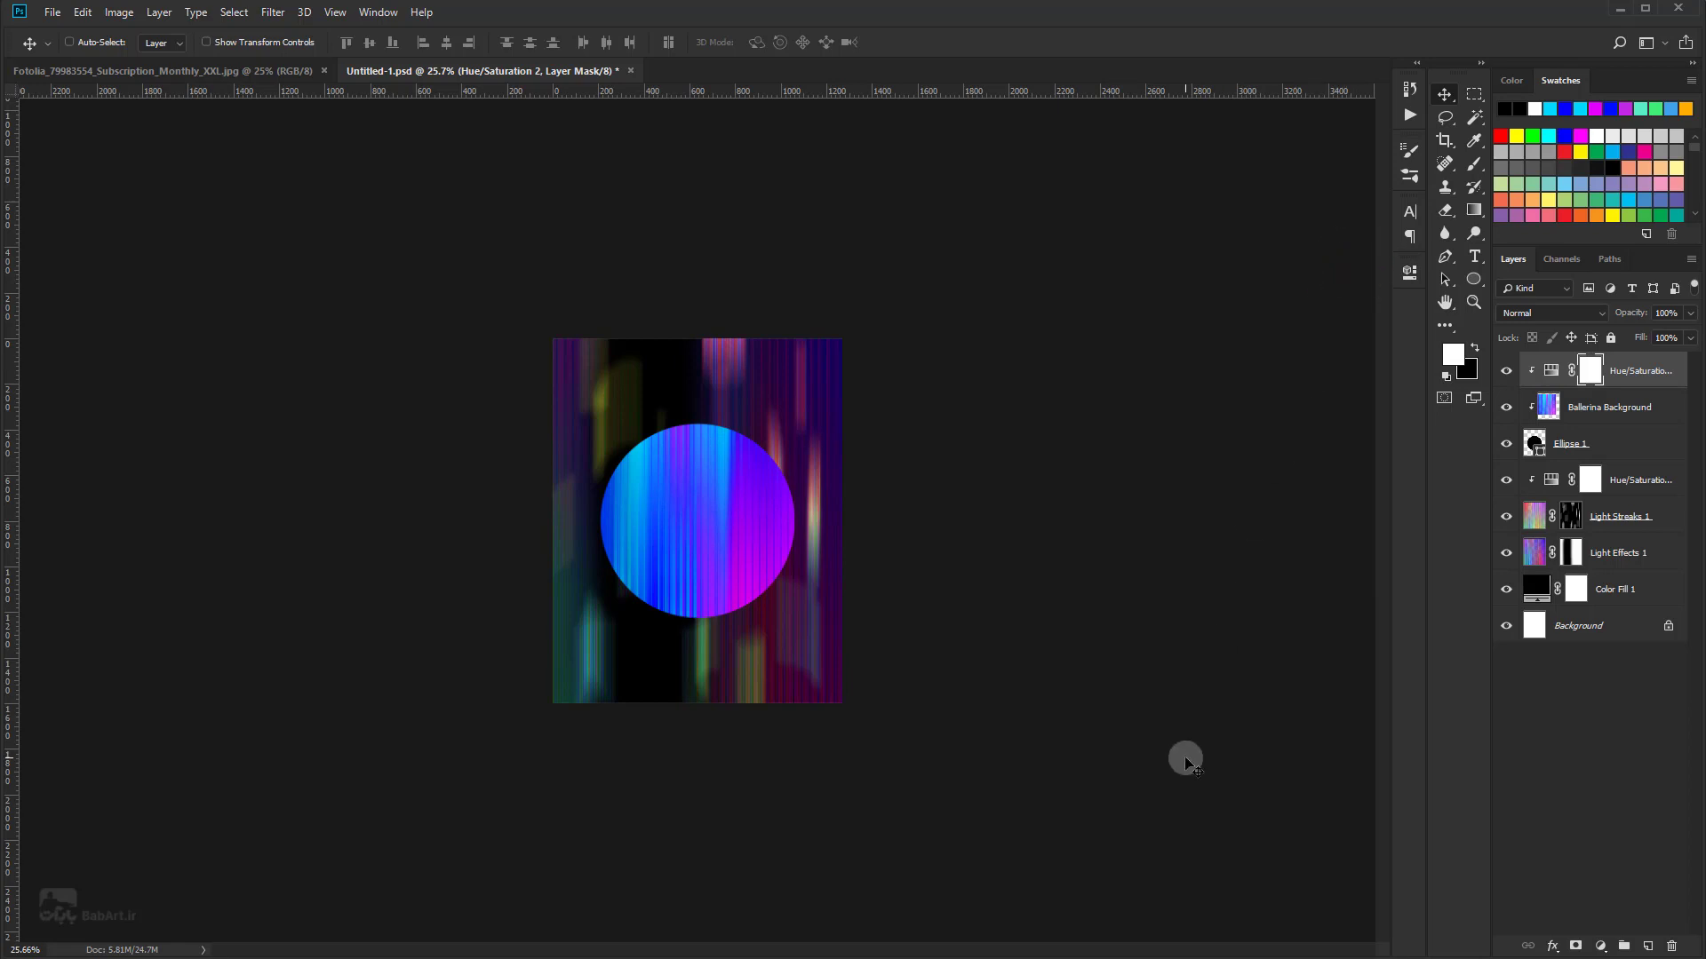
Step: Show the poster's margin guides with Ctrl+; and lock them via View > Lock Guides
scroll(715, 488, up, 2)
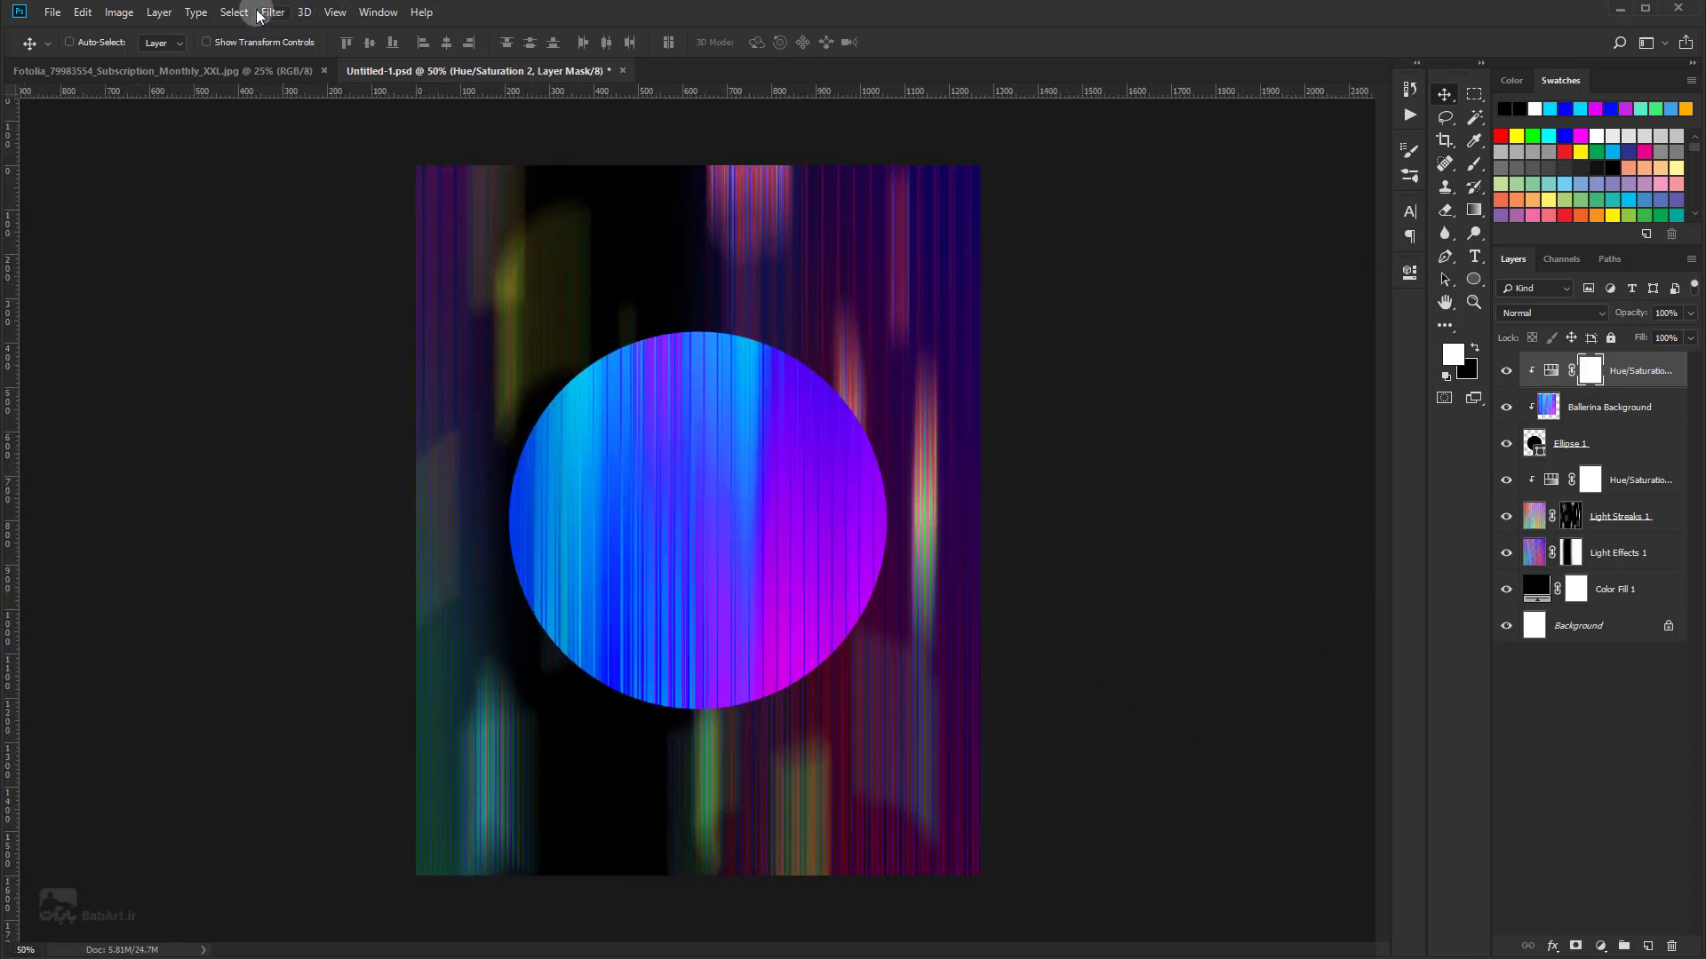
key(ctrl+semicolon)
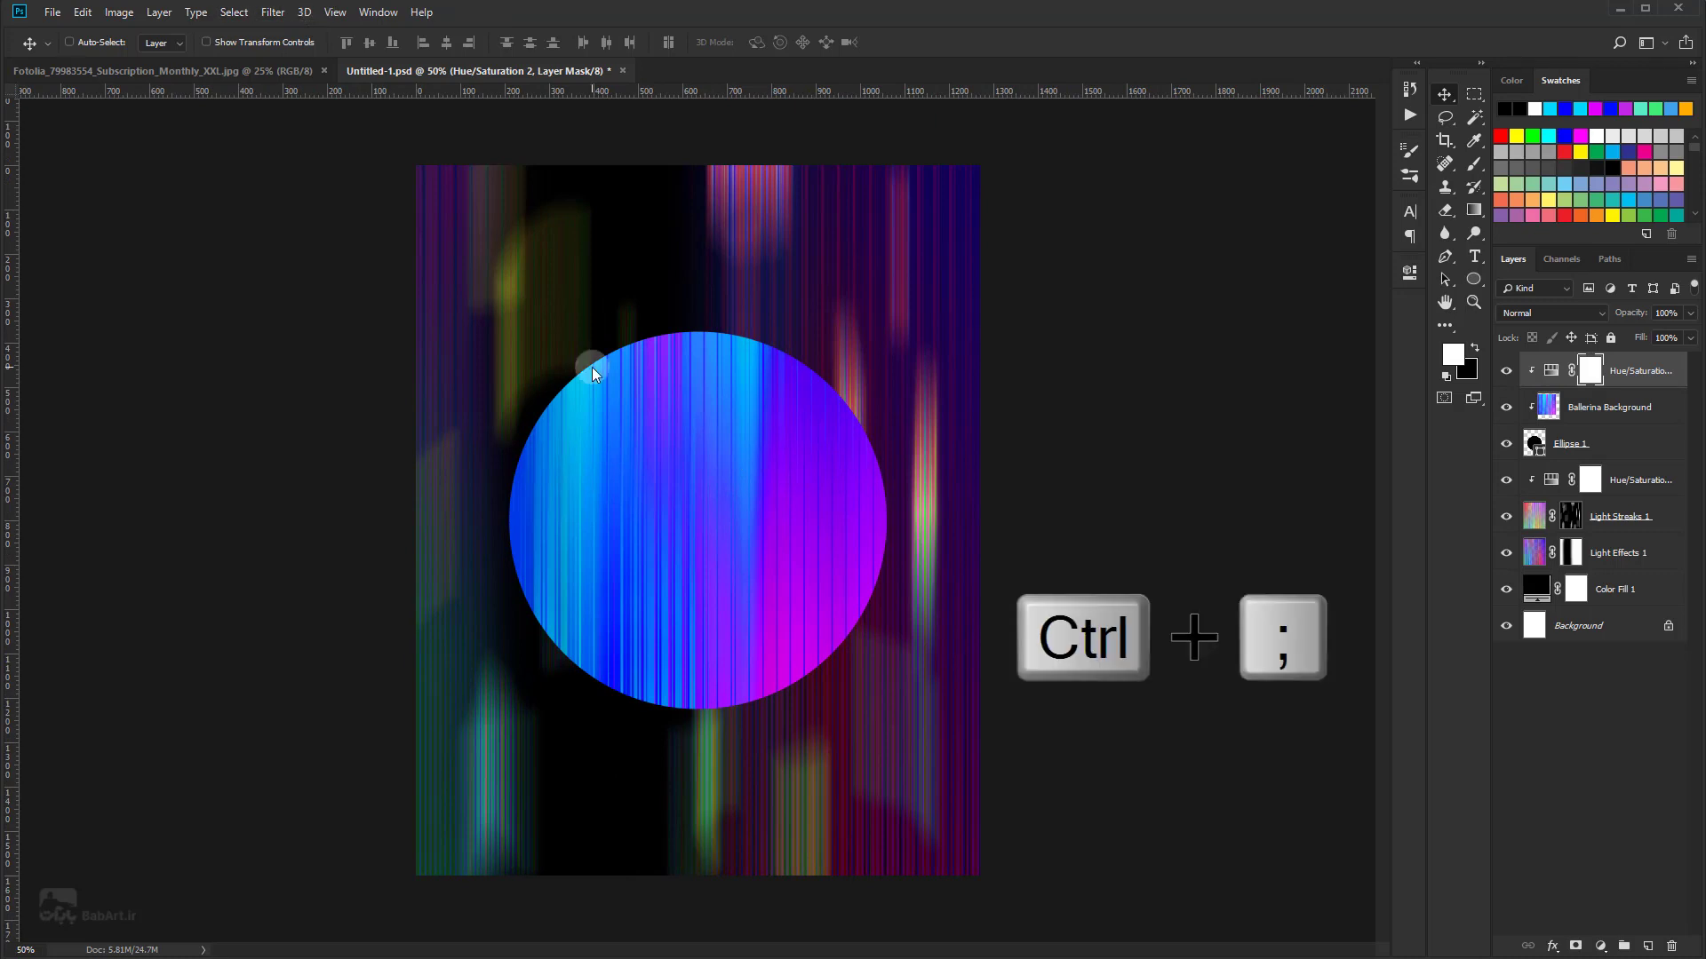
key(ctrl+semicolon)
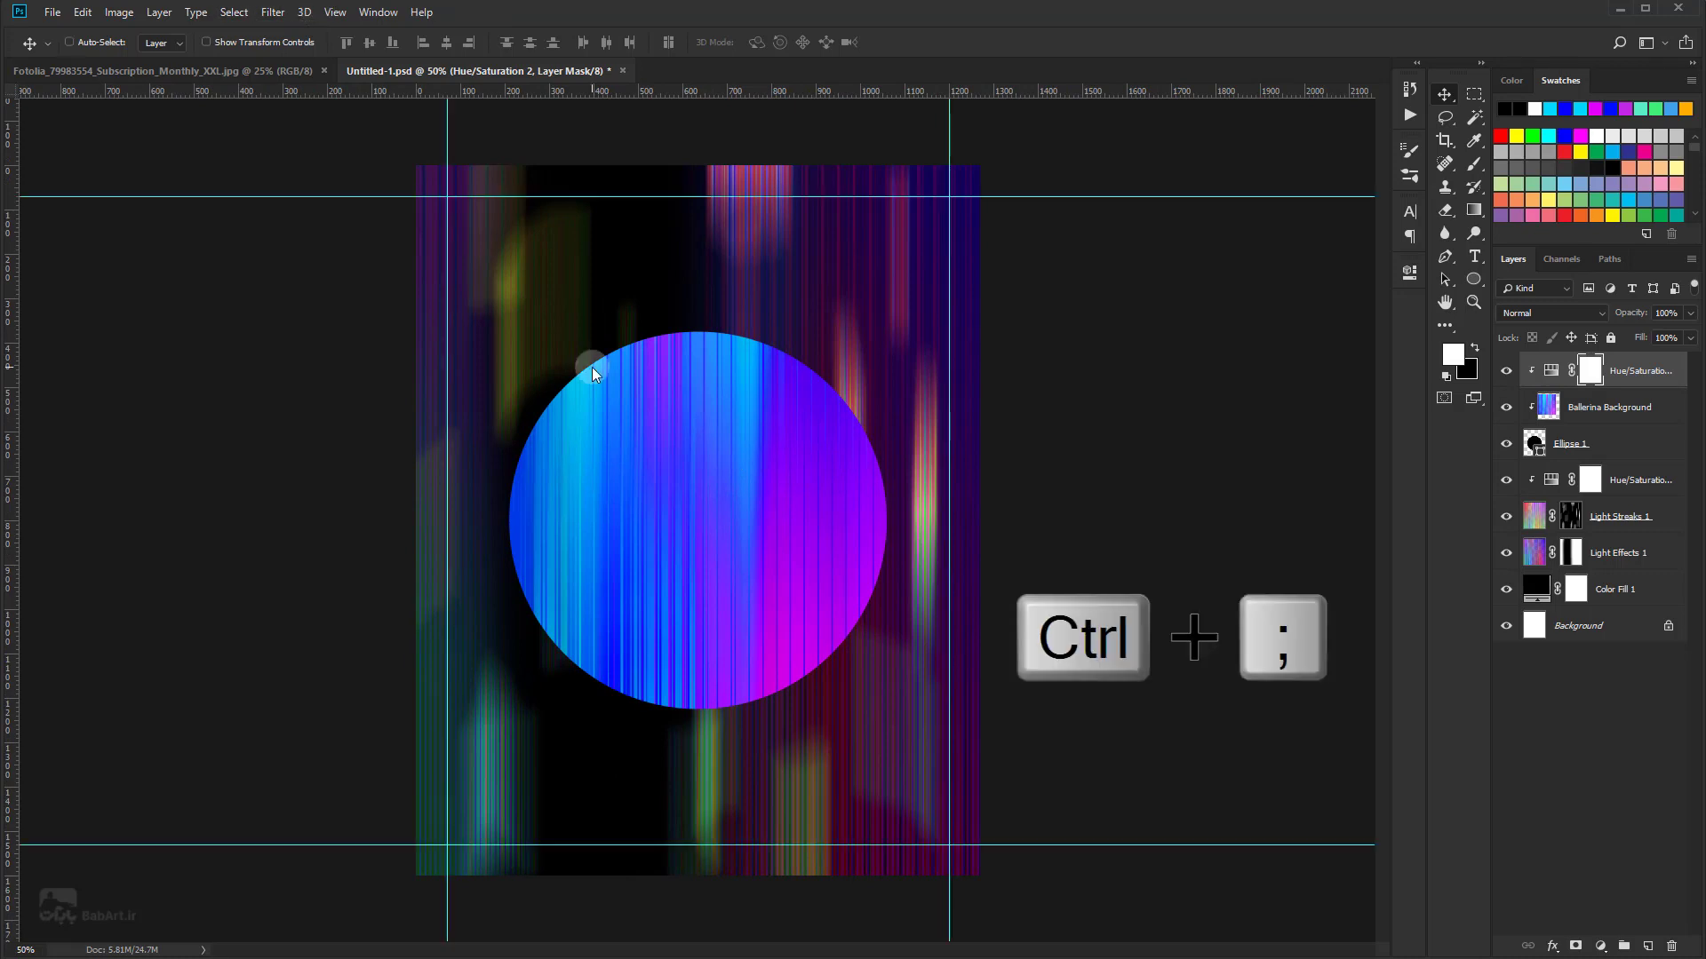
click(335, 13)
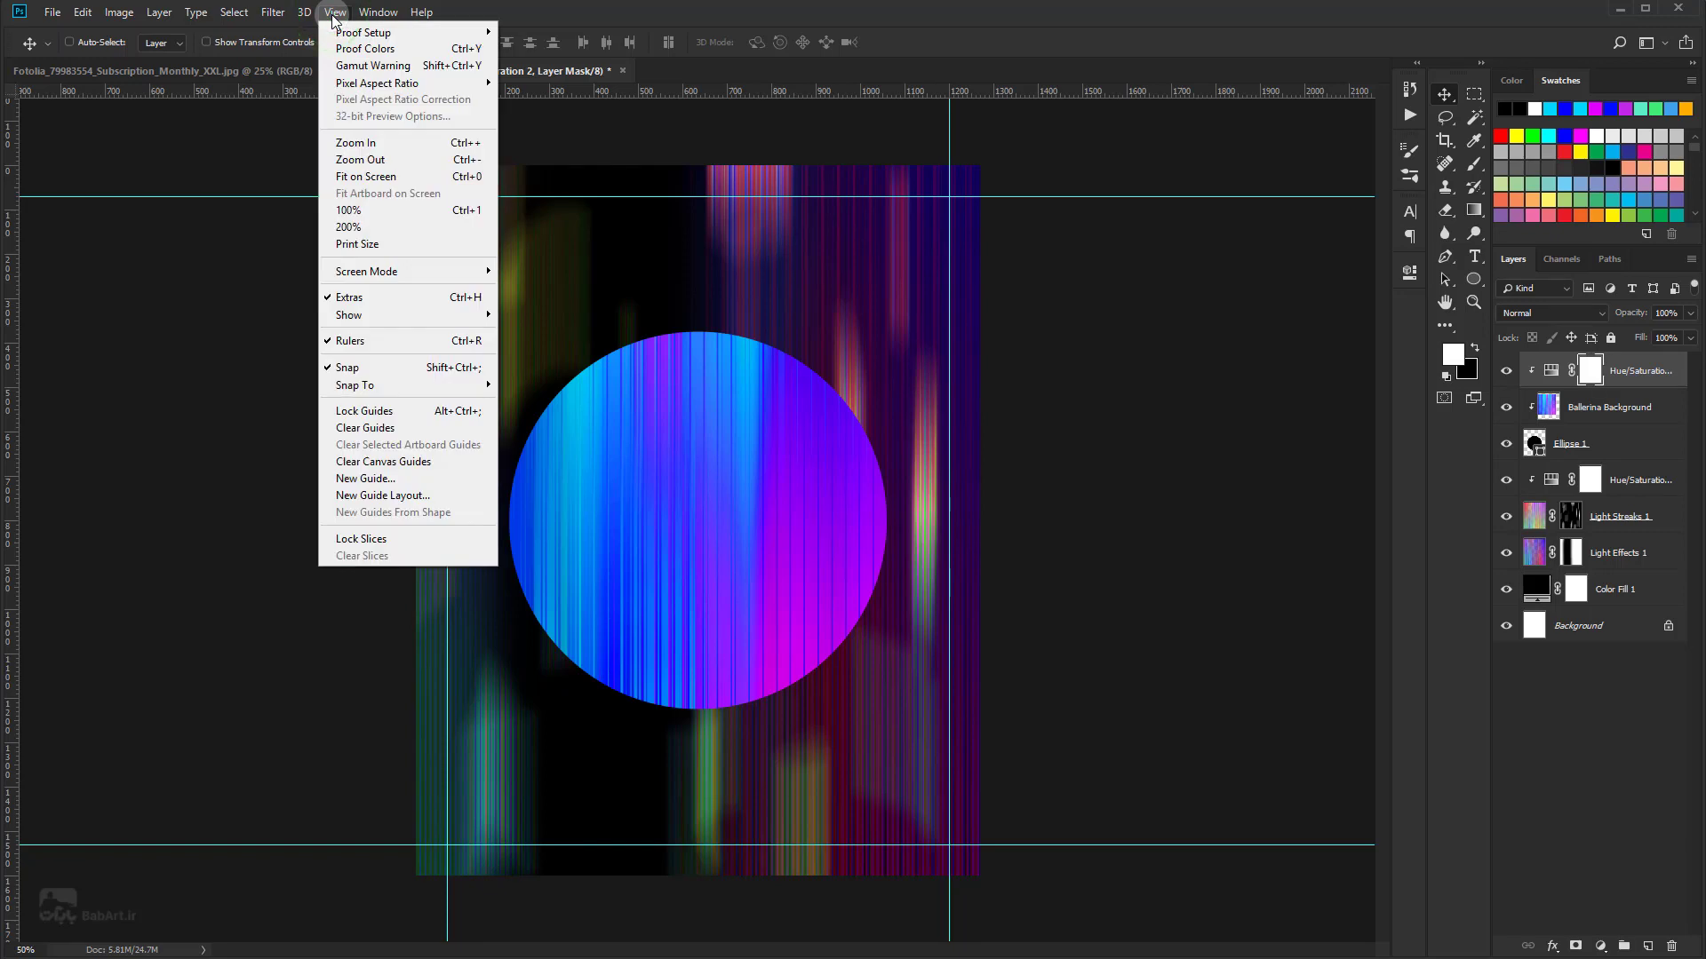
click(413, 410)
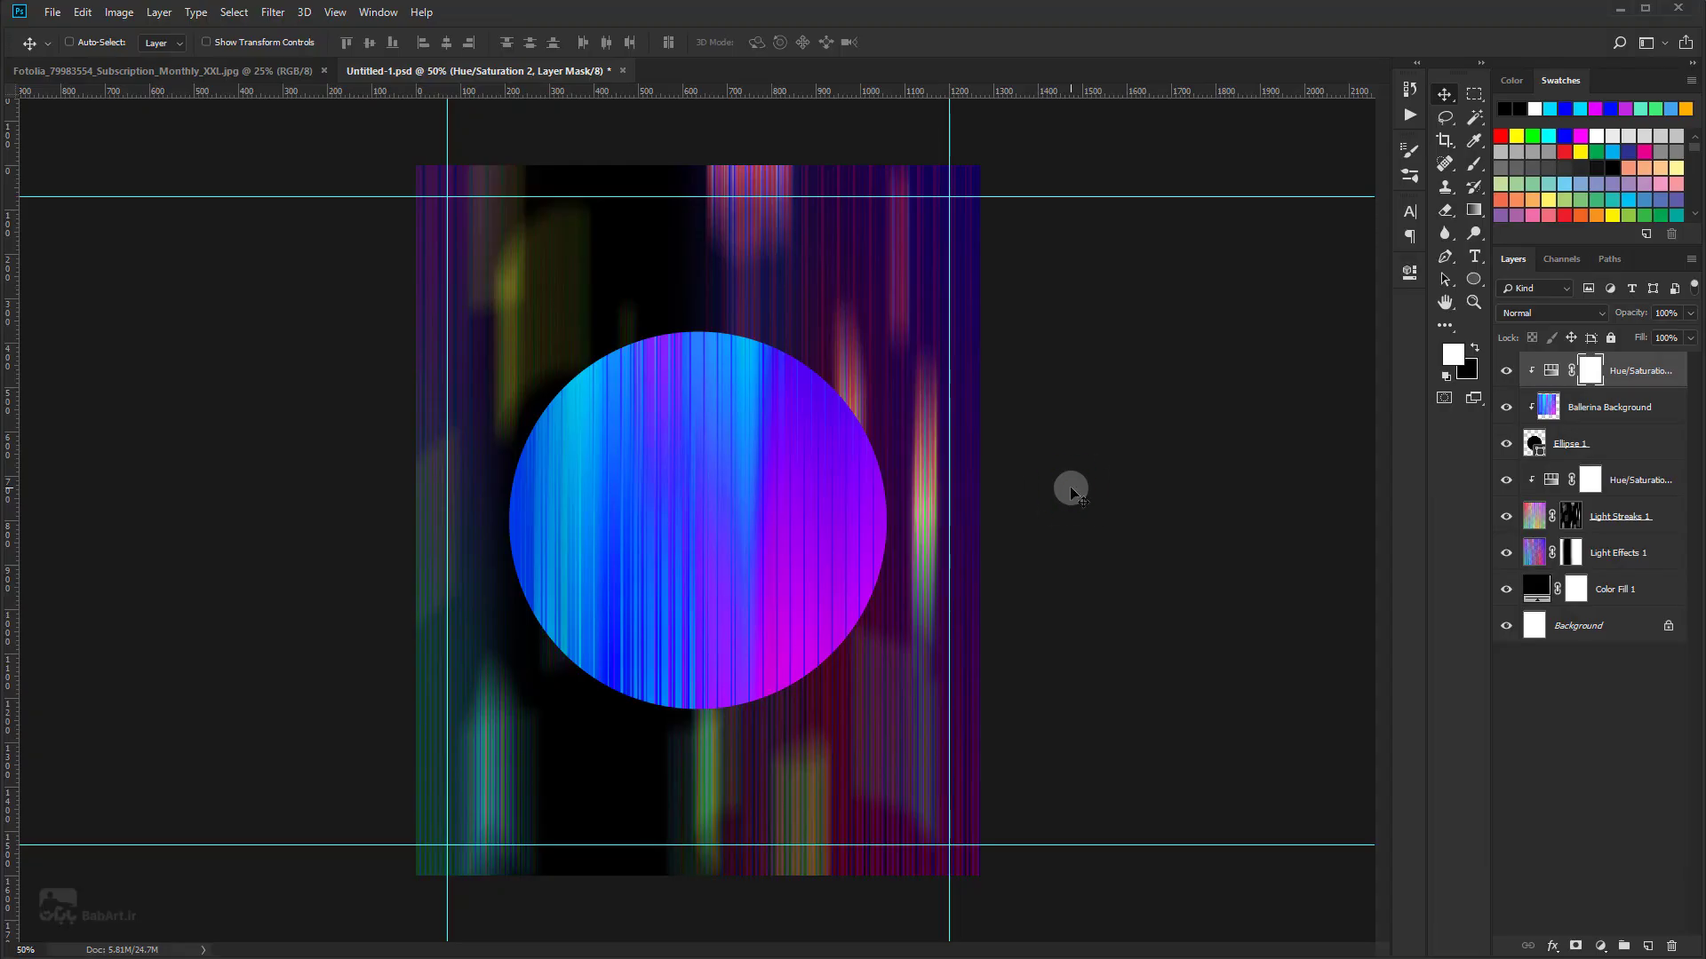
Step: Select the Type tool, toggle the Character and Paragraph panels, and show the type tool flyout
click(1473, 255)
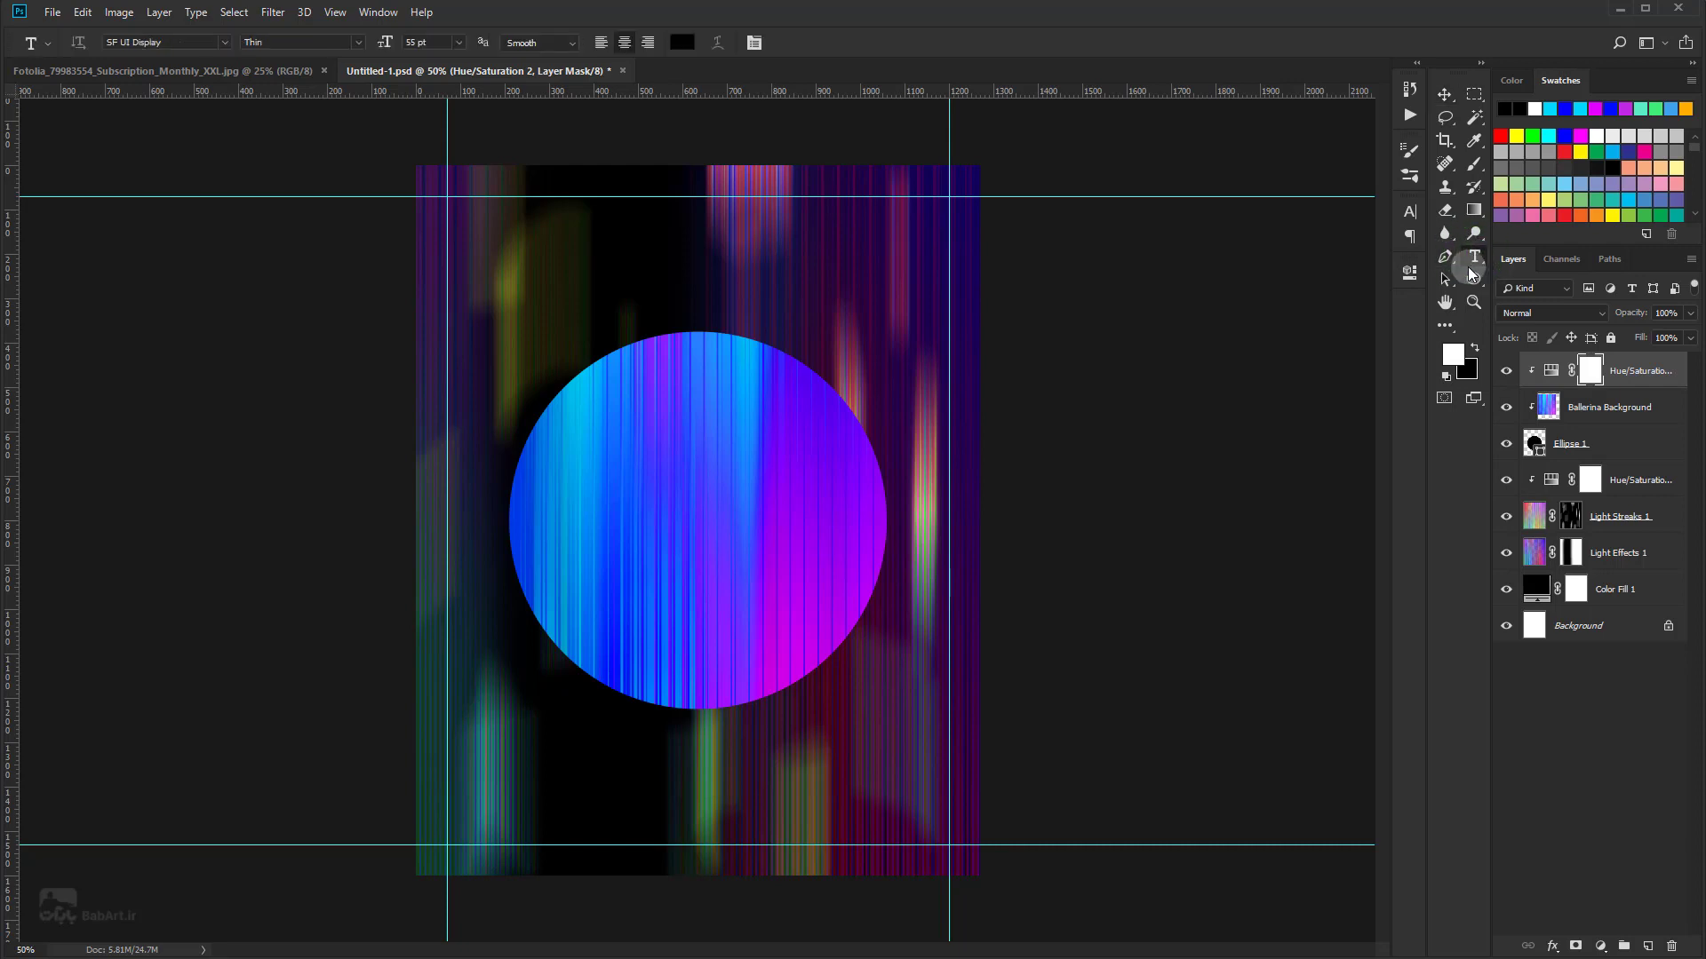
click(1413, 213)
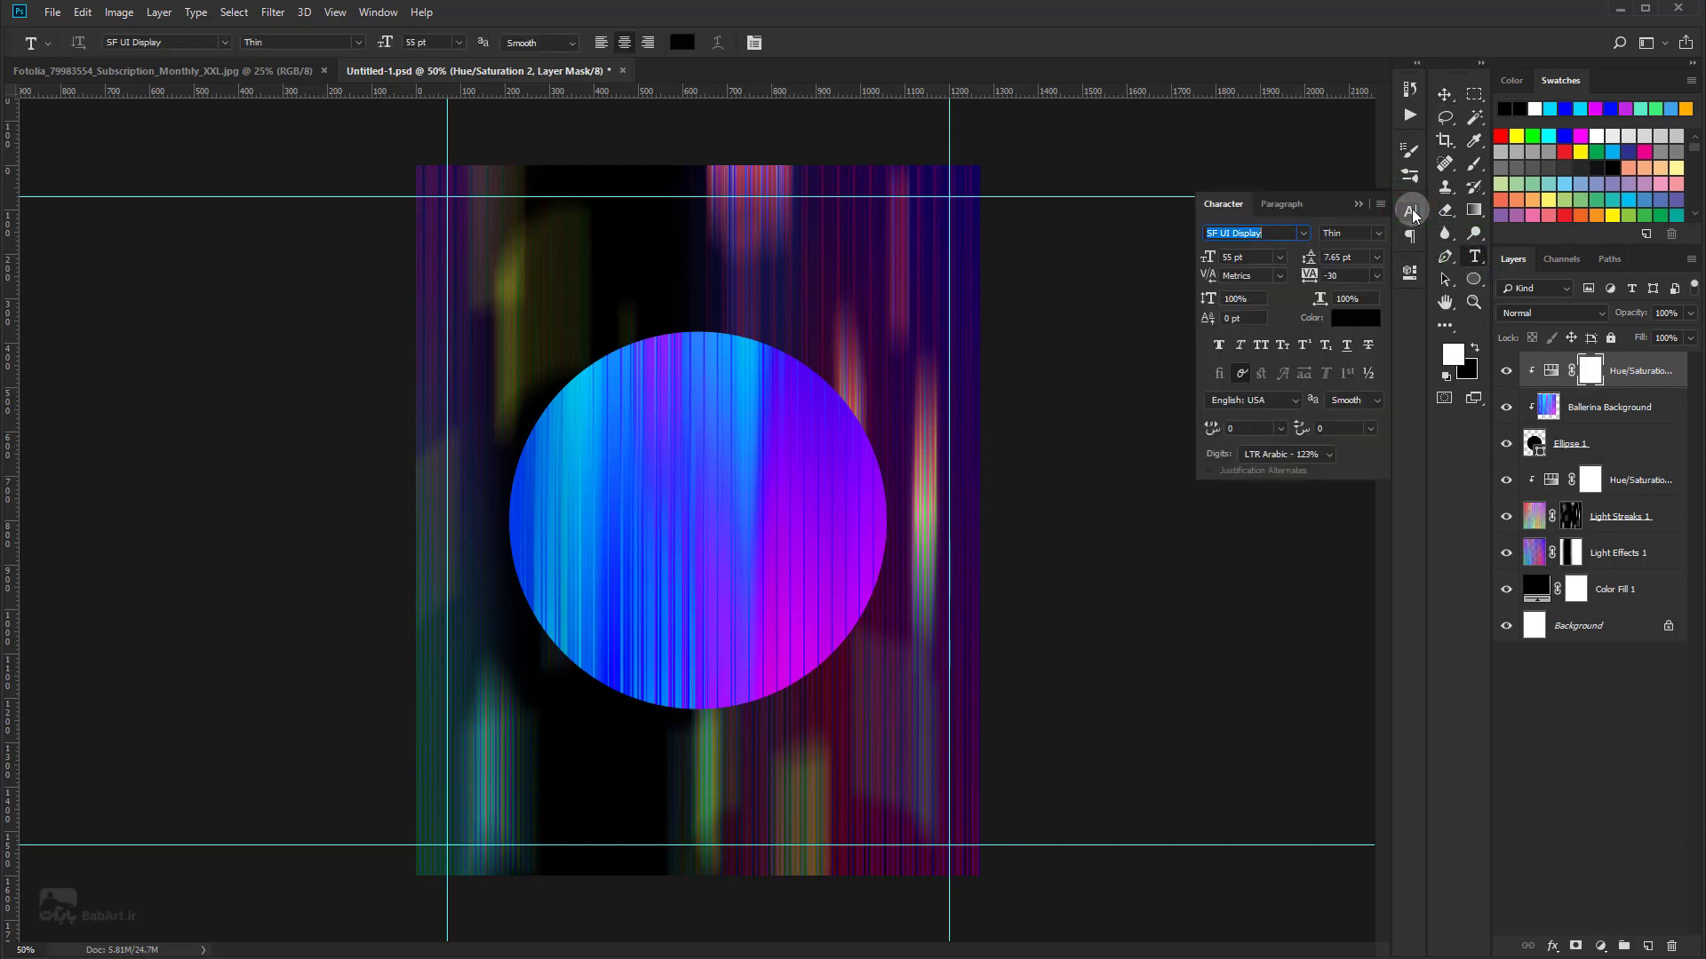
click(1224, 198)
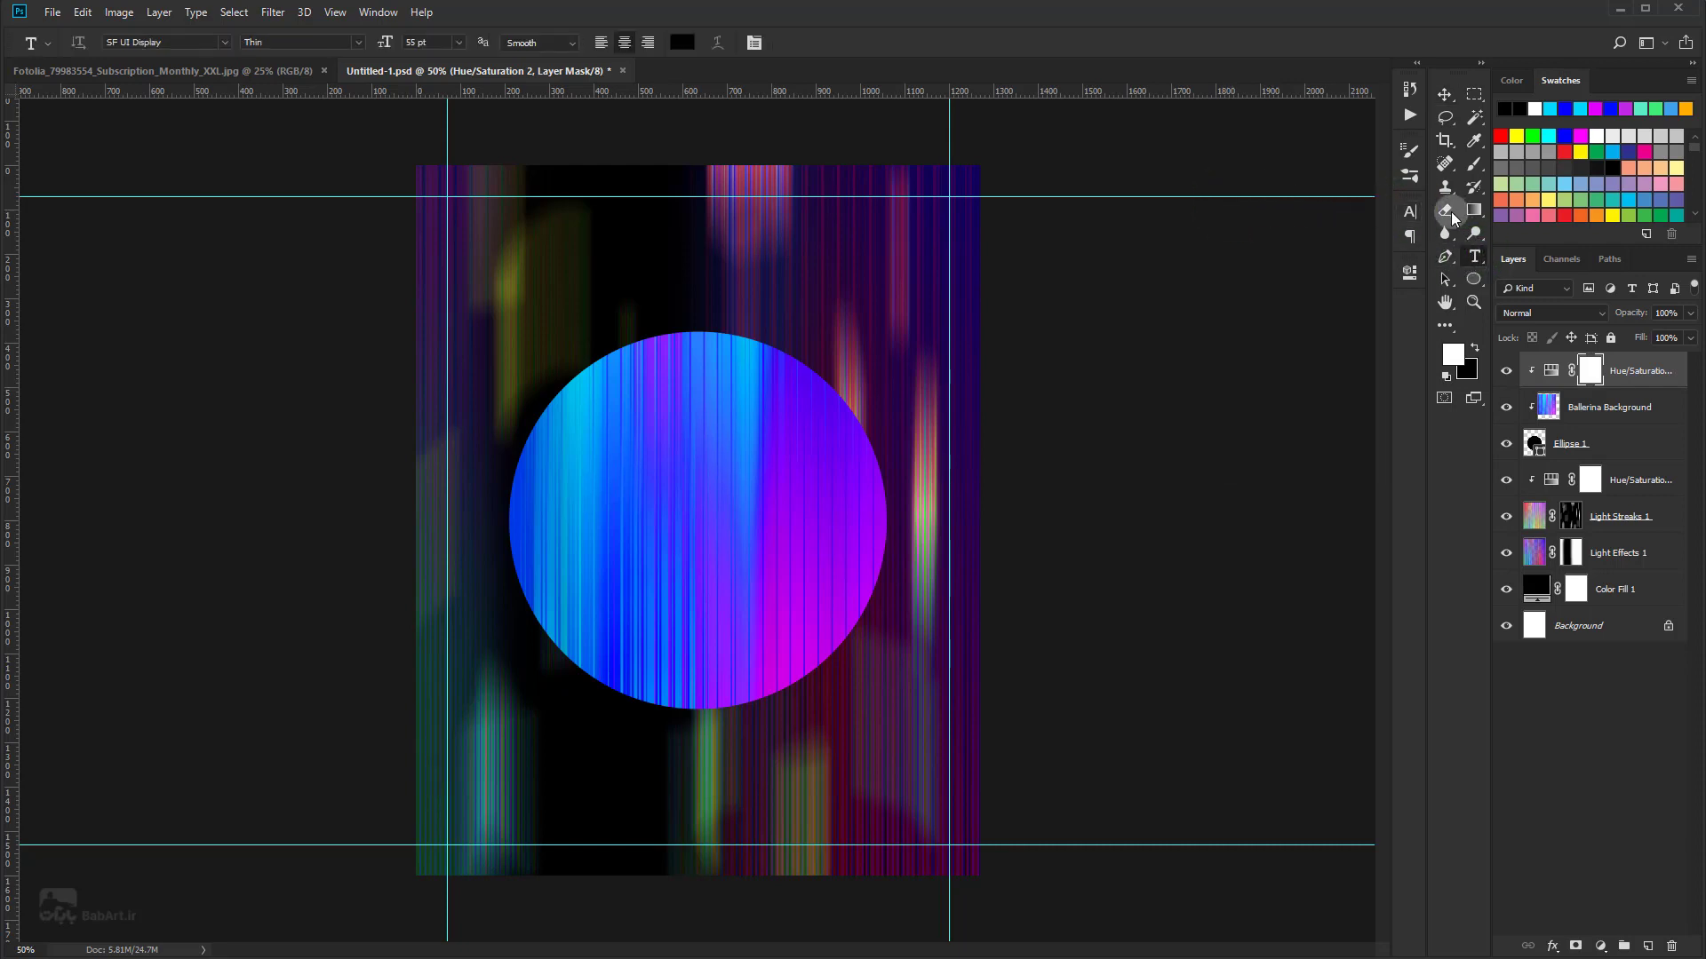
click(1410, 235)
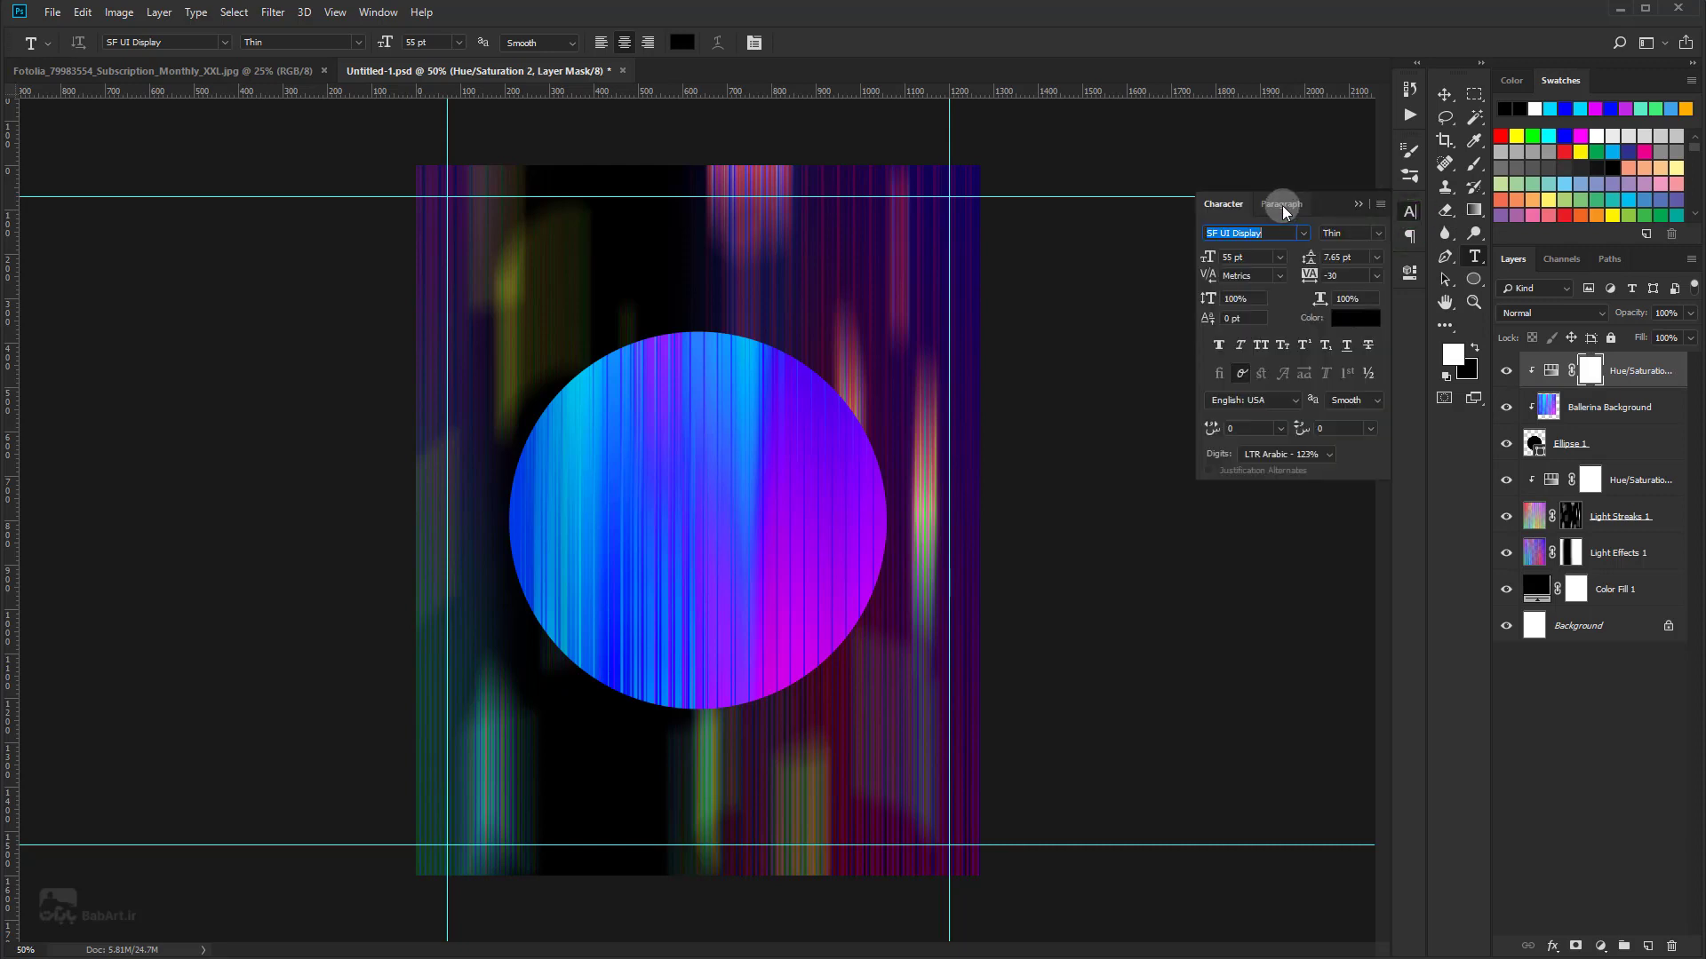
click(1222, 204)
click(377, 12)
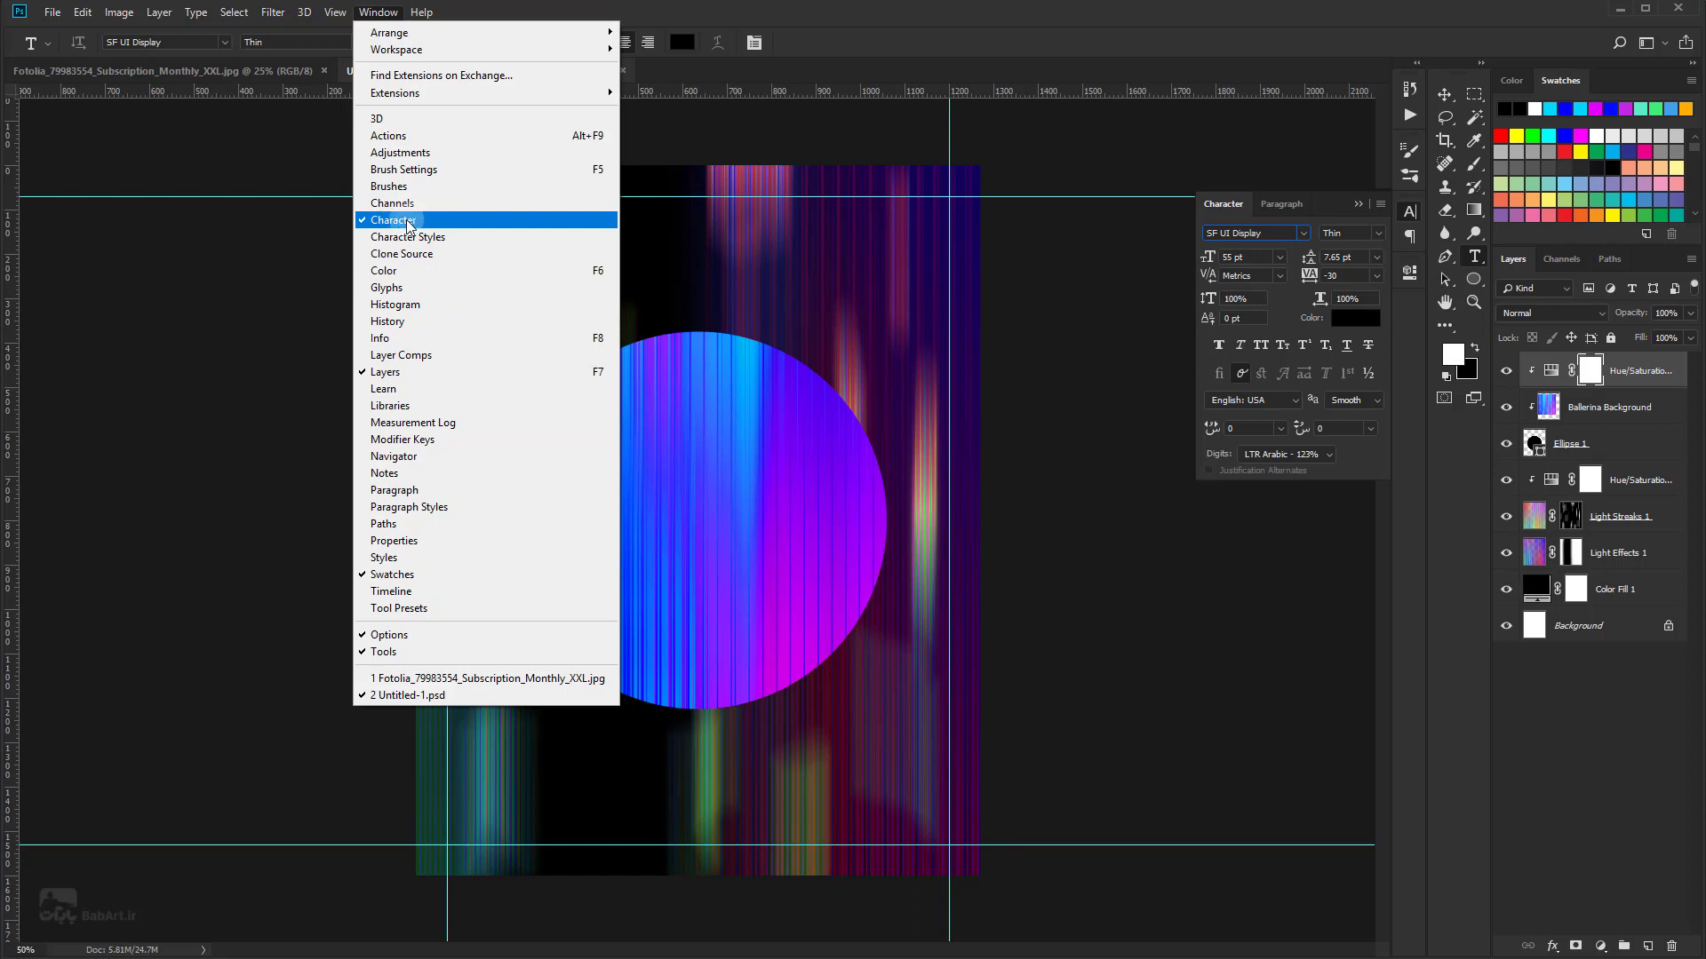
click(1078, 40)
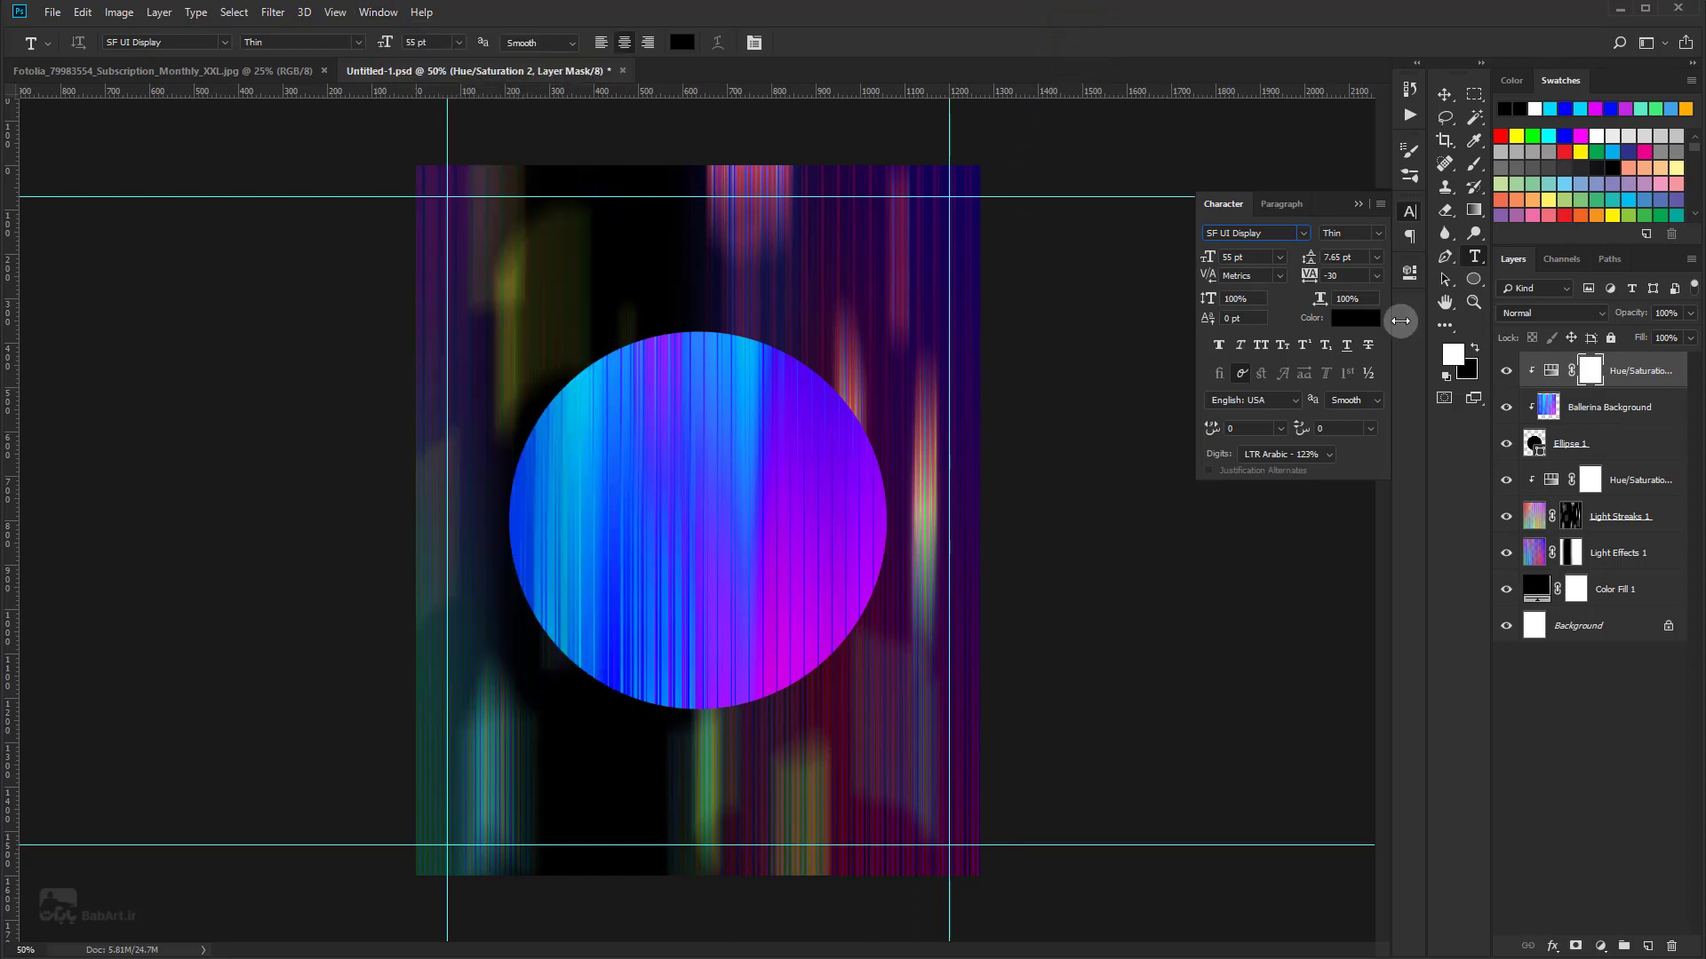
right_click(1473, 256)
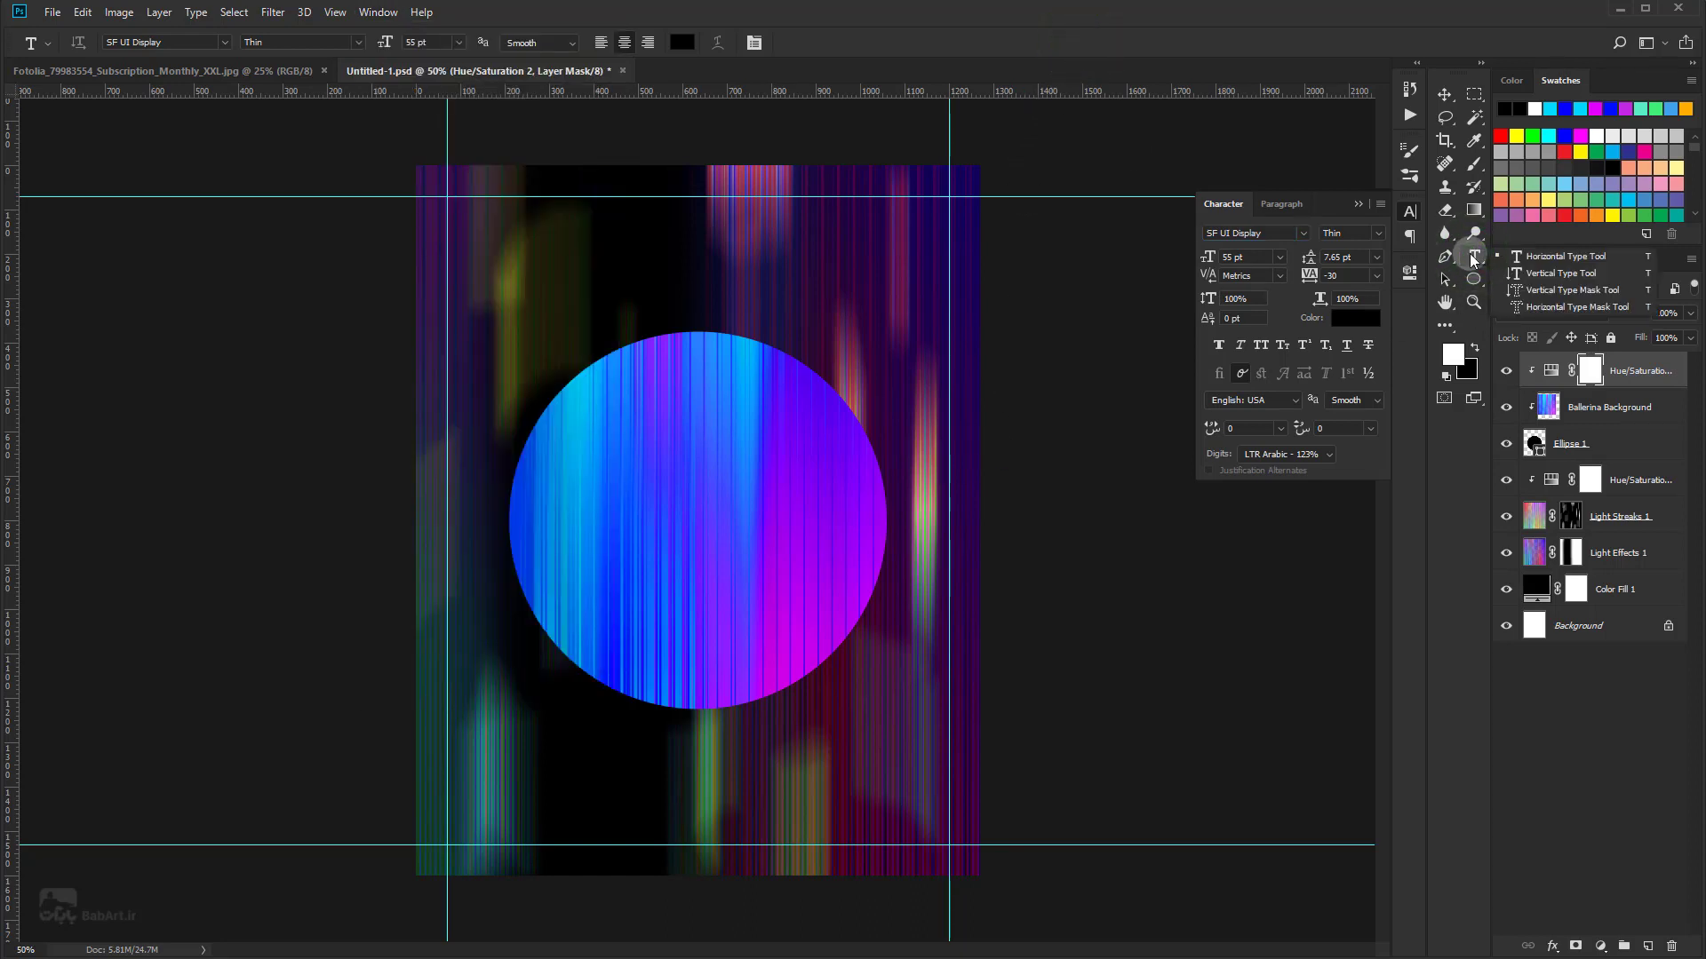
Step: Paste the vertical title 'BALLETT SHOW.' near the poster's lower left and move it up
click(1550, 272)
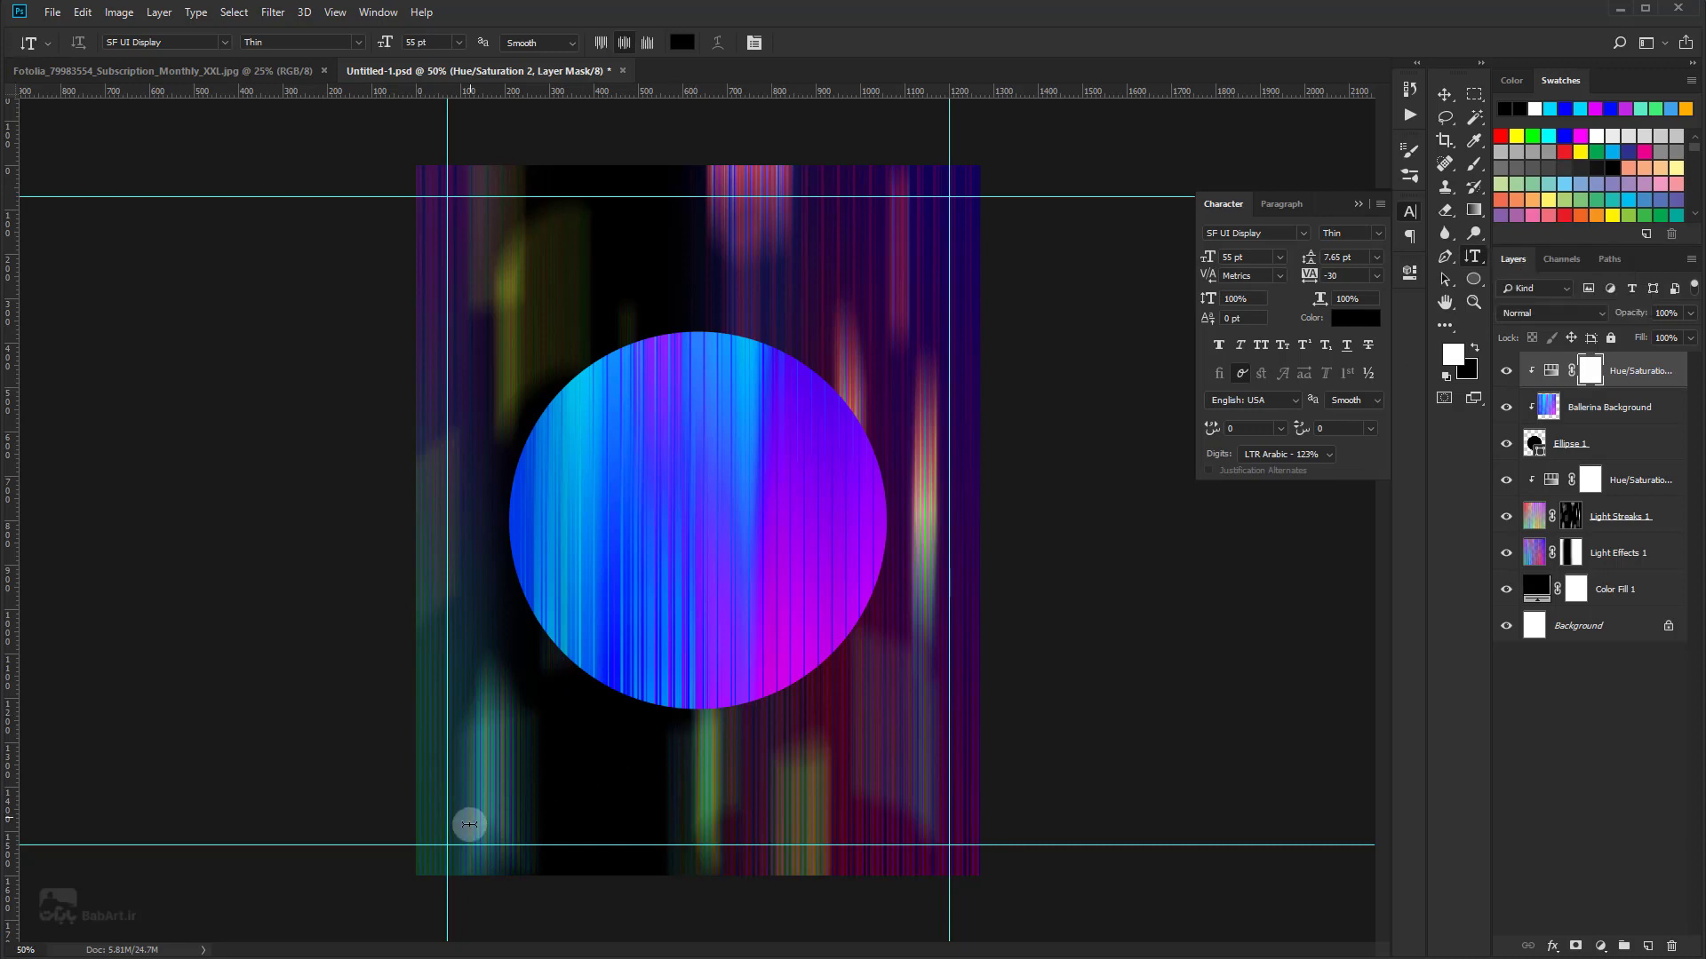
click(458, 842)
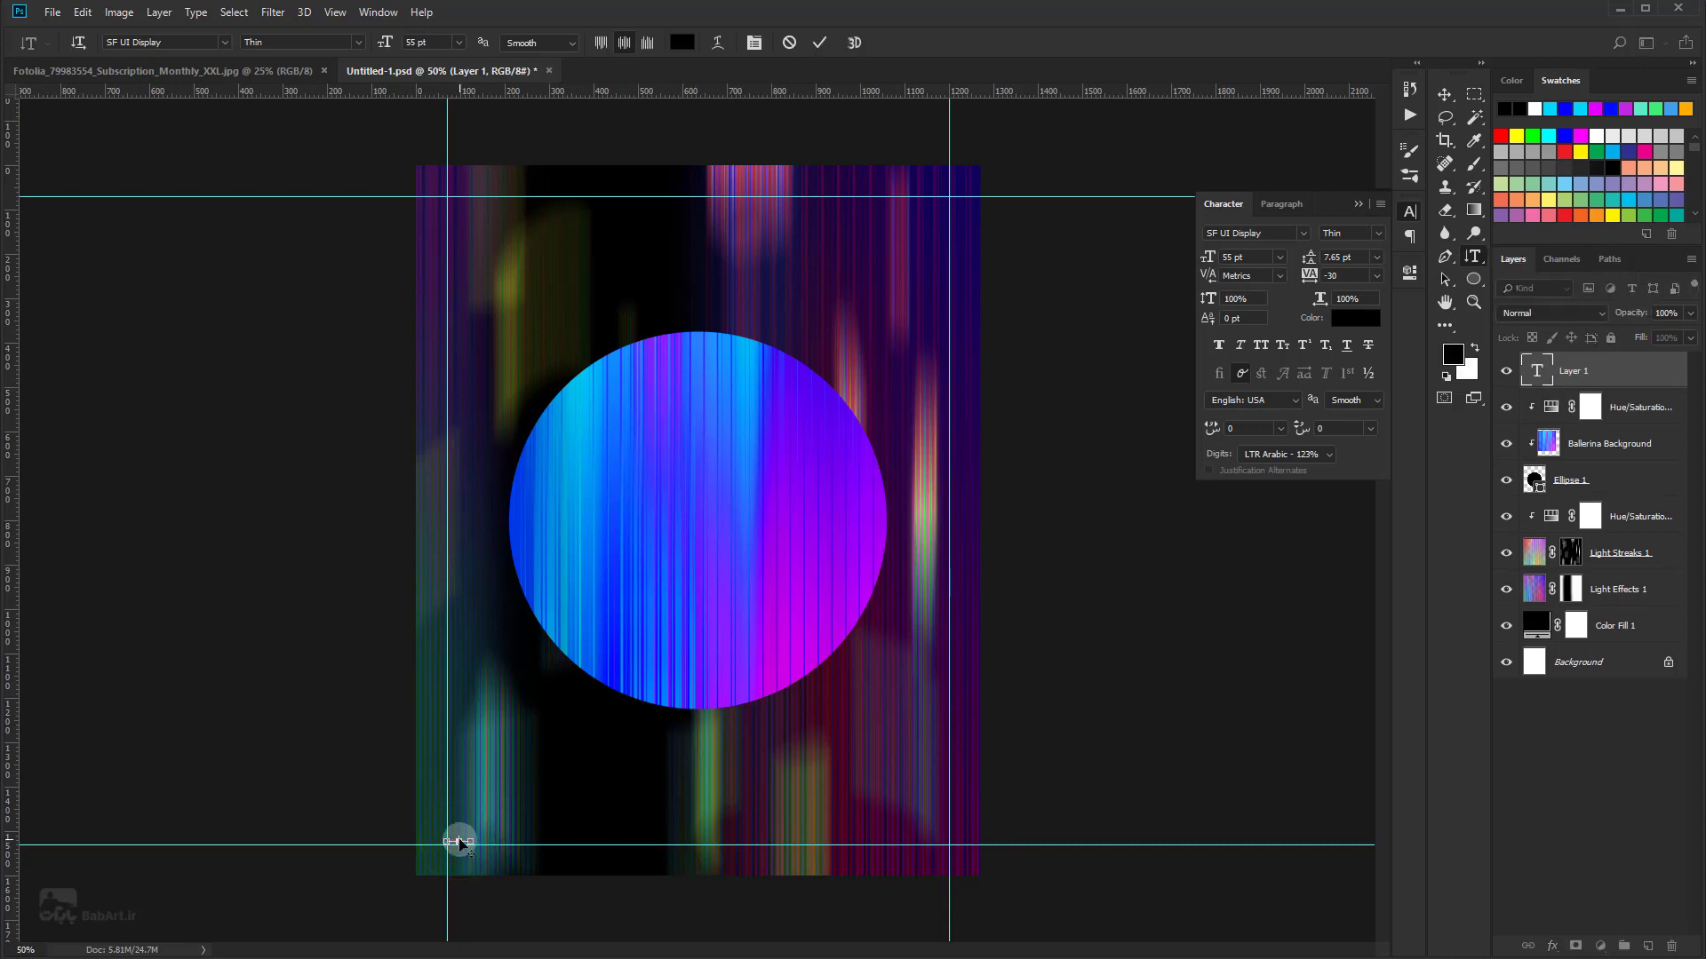
key(ctrl+v)
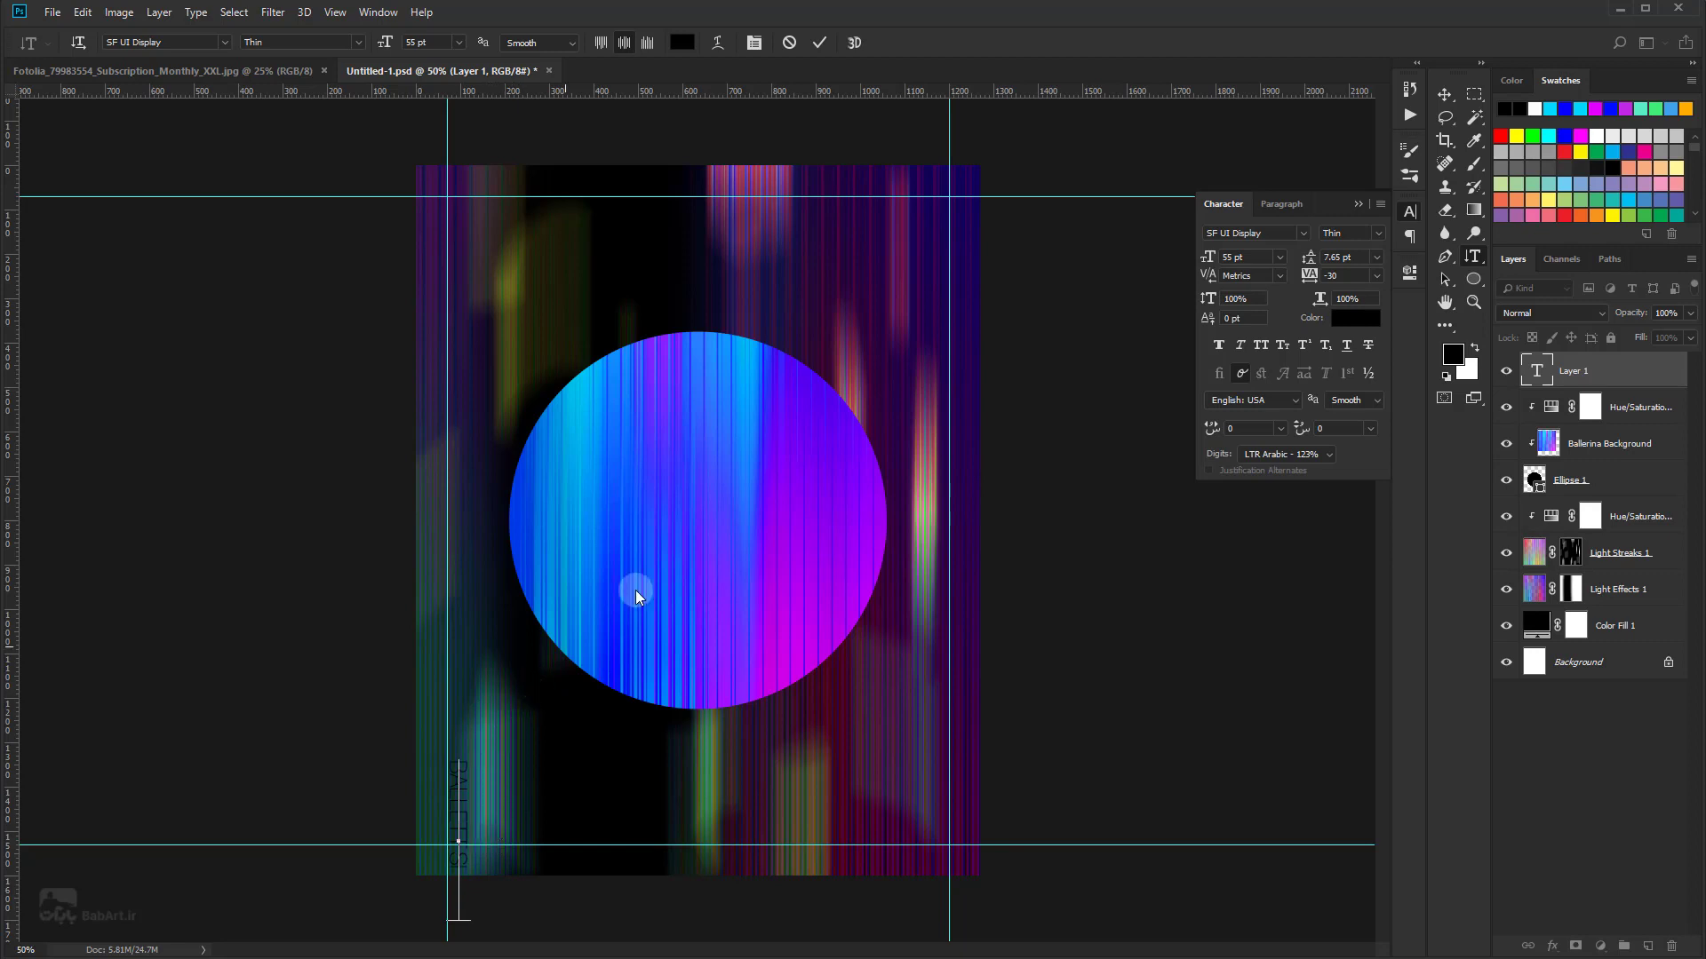
click(1444, 94)
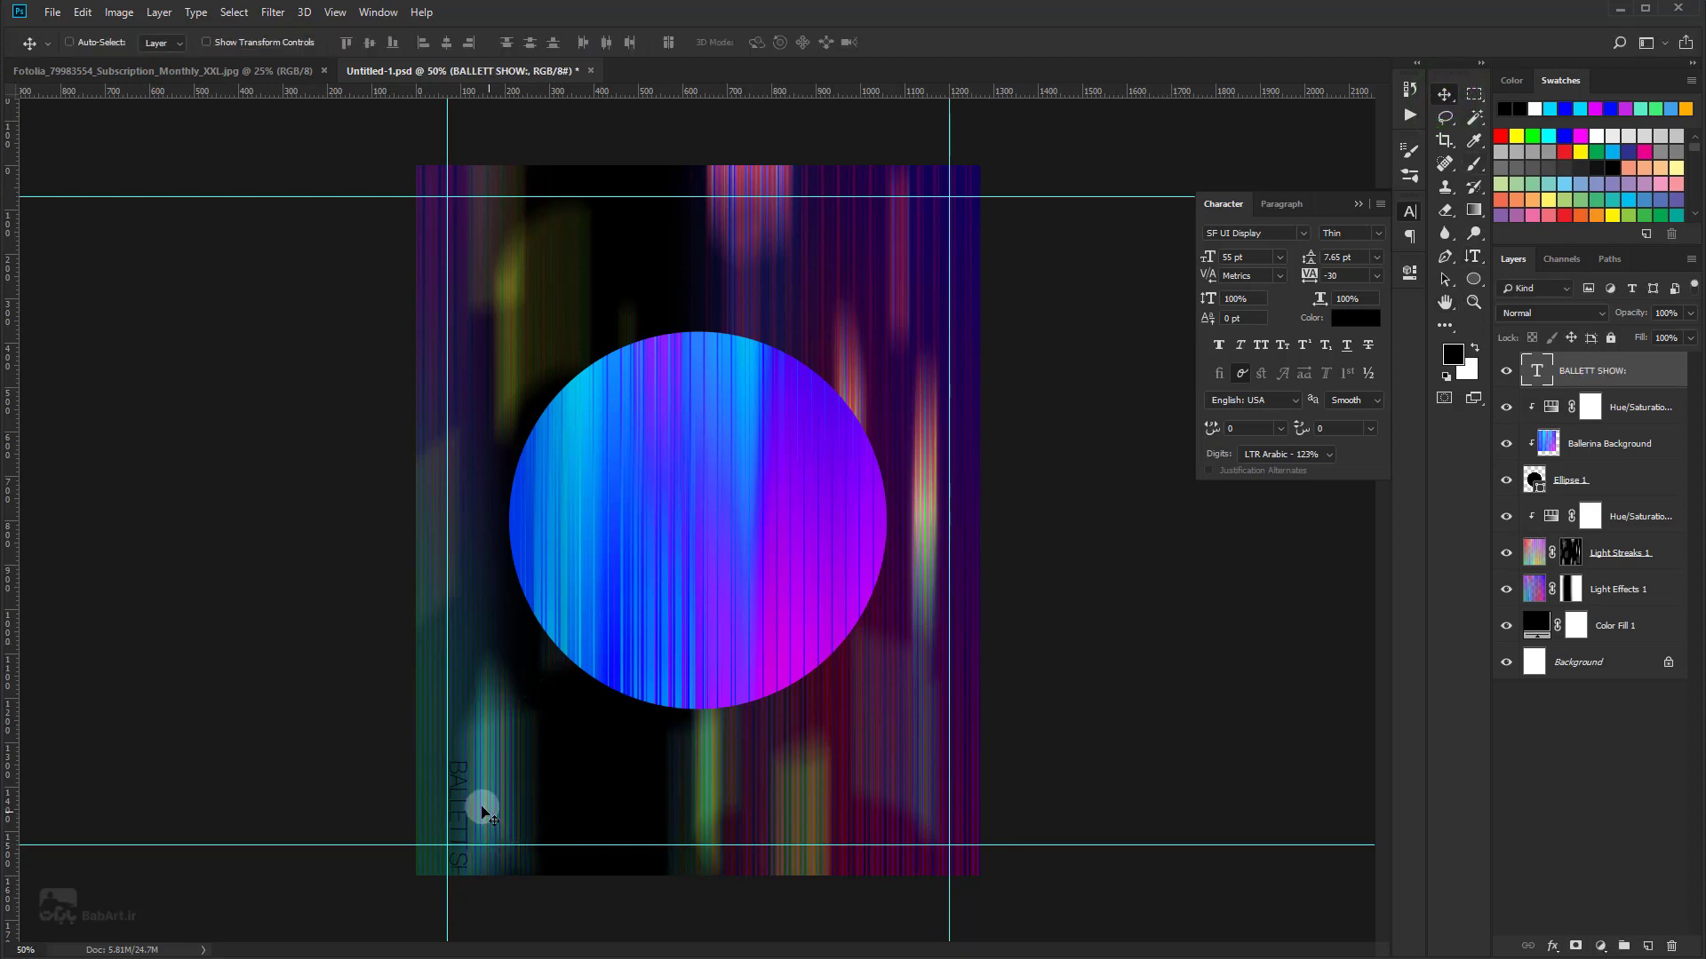
mouse_move(463, 782)
mouse_down()
mouse_move(509, 601)
mouse_move(479, 678)
mouse_up()
Step: Make the title text white and set its font style to SF UI Display Medium
click(1365, 322)
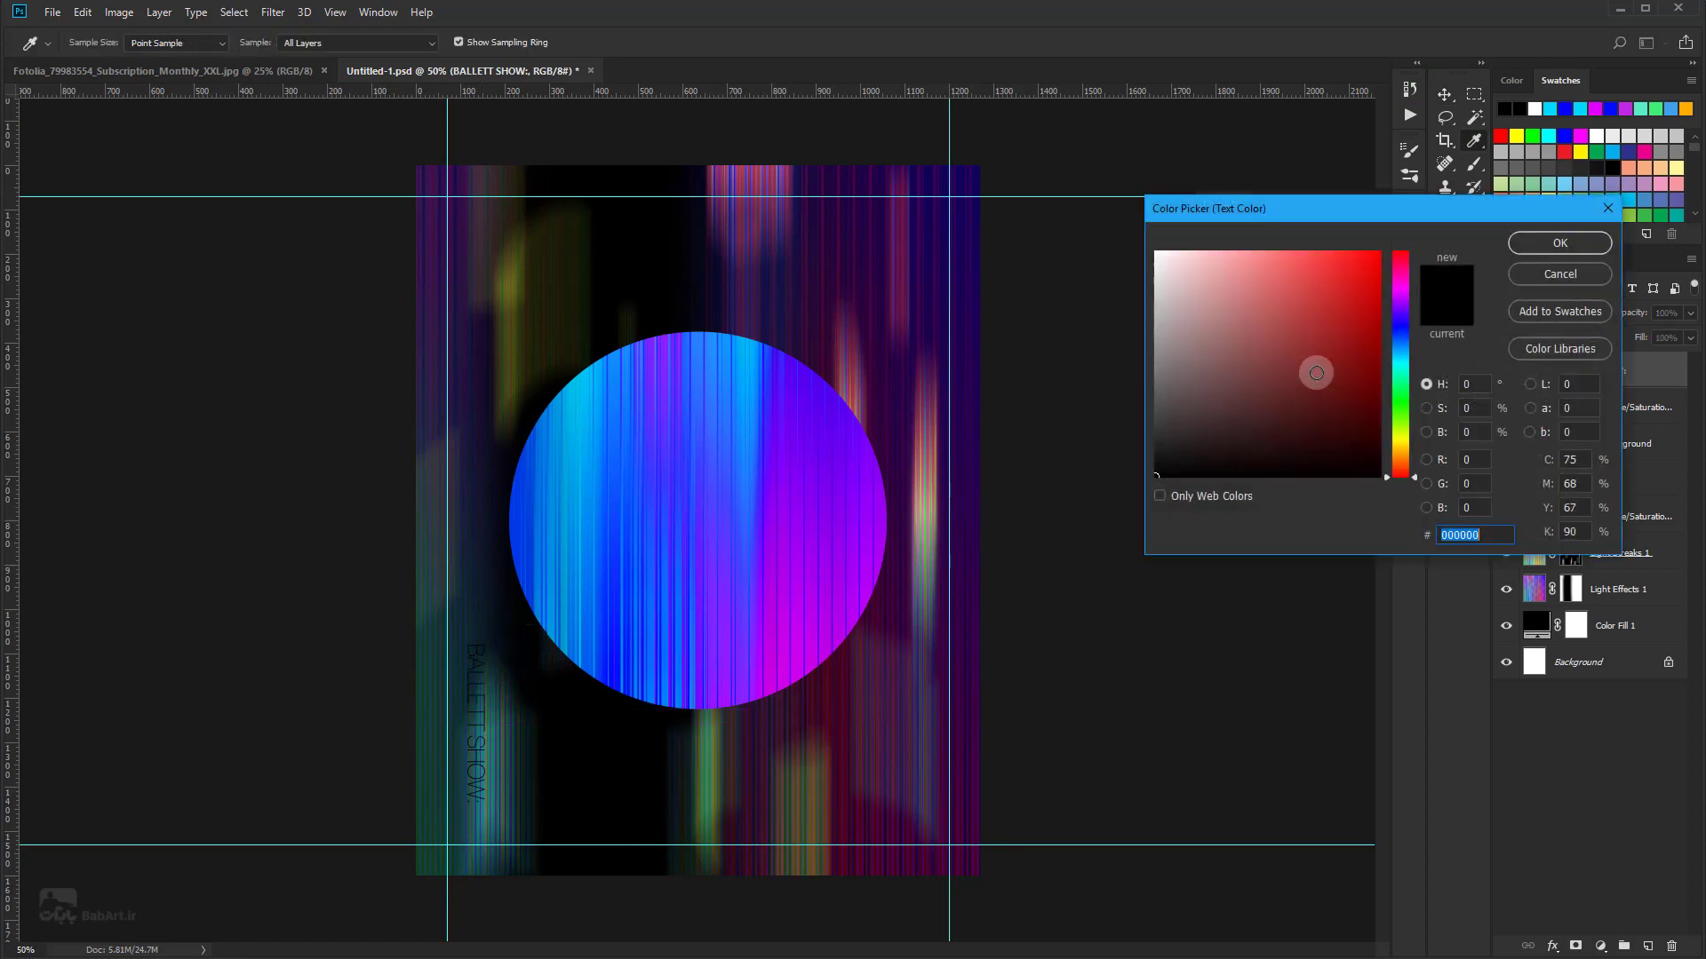
drag(1159, 324, 1146, 233)
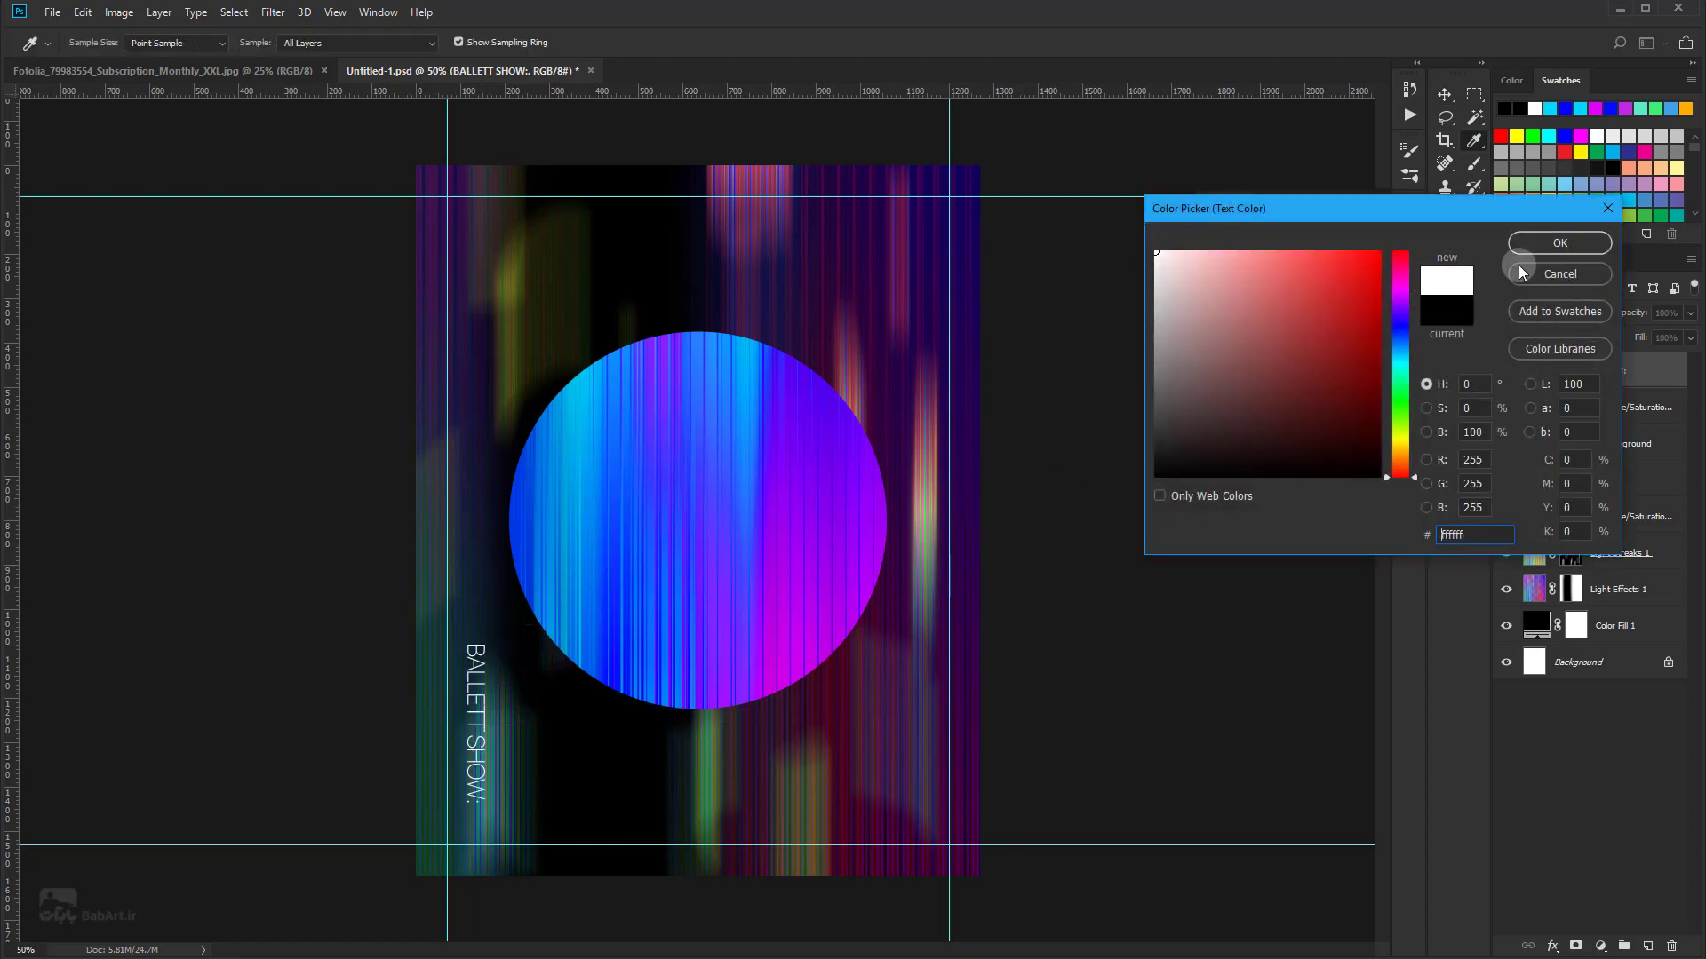
click(1556, 243)
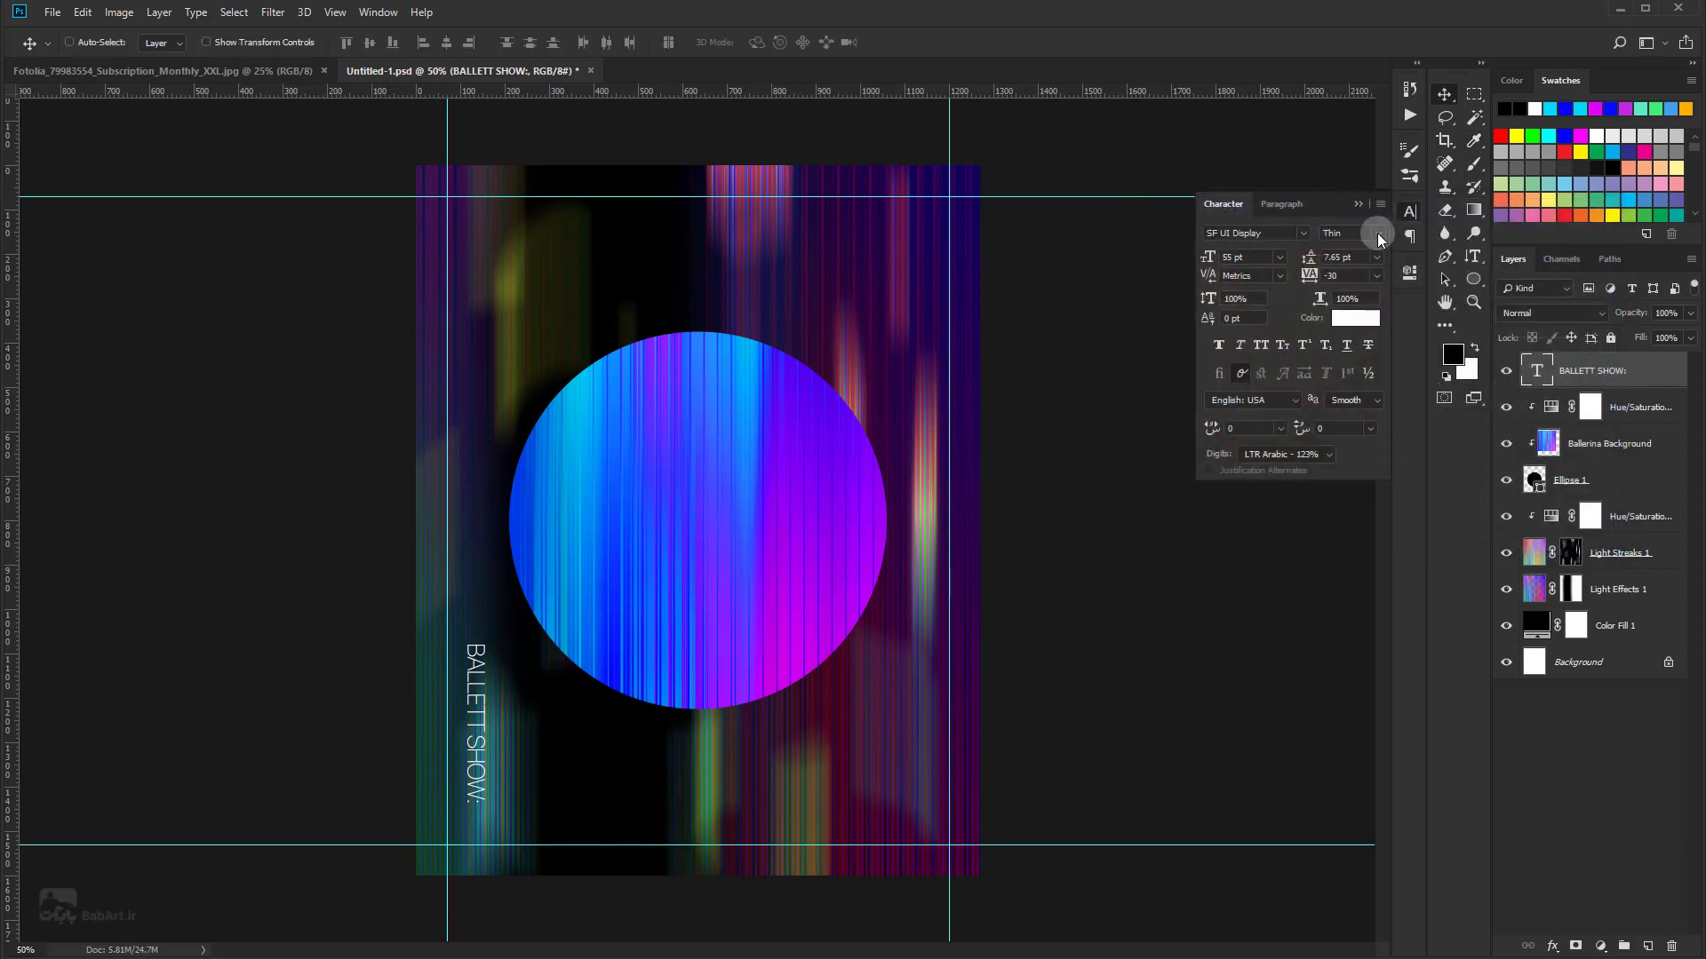
click(1379, 234)
click(1346, 297)
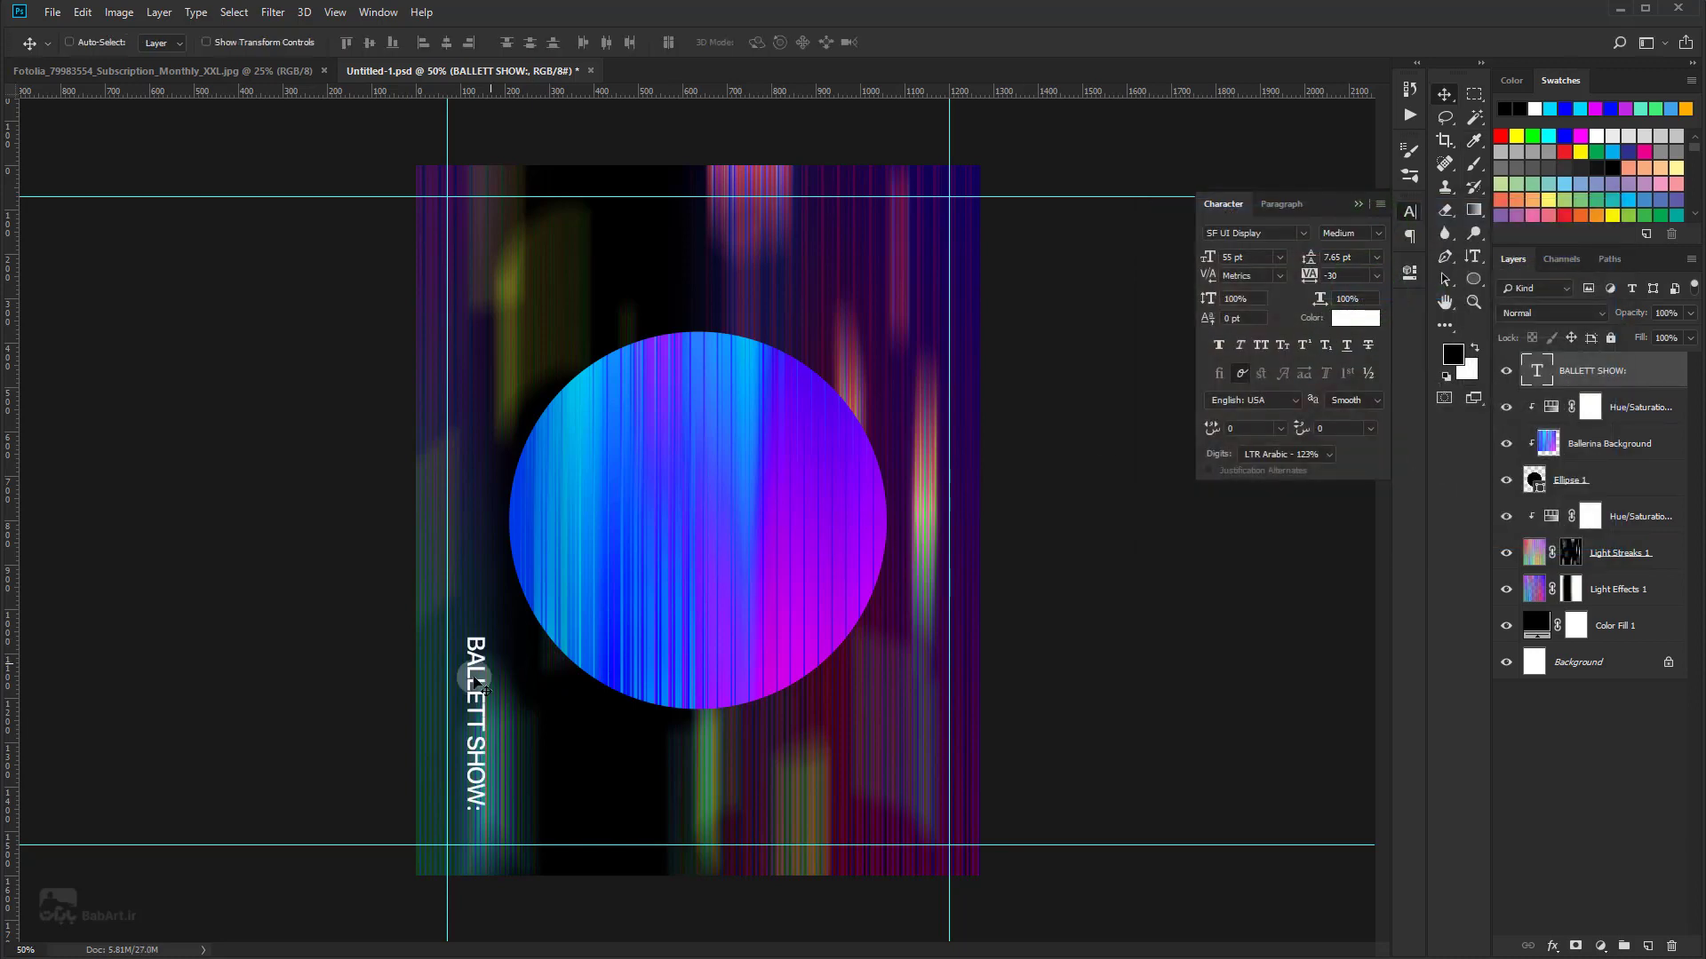
Step: Rotate the BALLETT SHOW: title 180° onto the left guide and switch it to Light weight
click(81, 13)
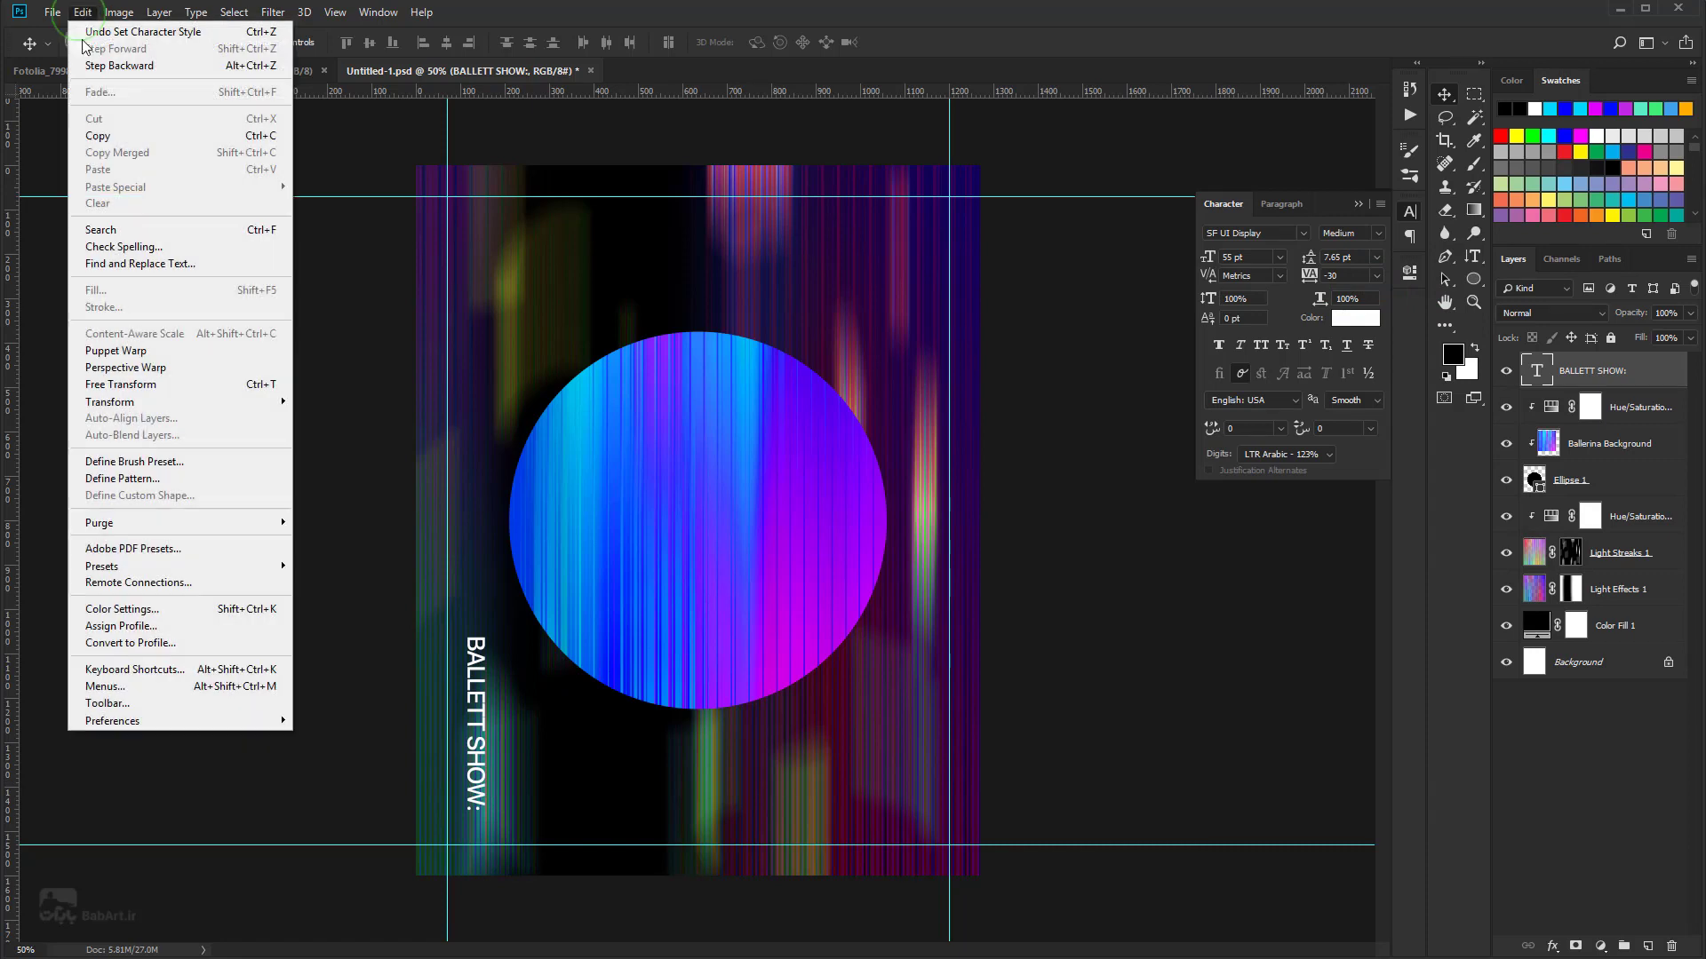
click(102, 388)
drag(458, 600, 483, 880)
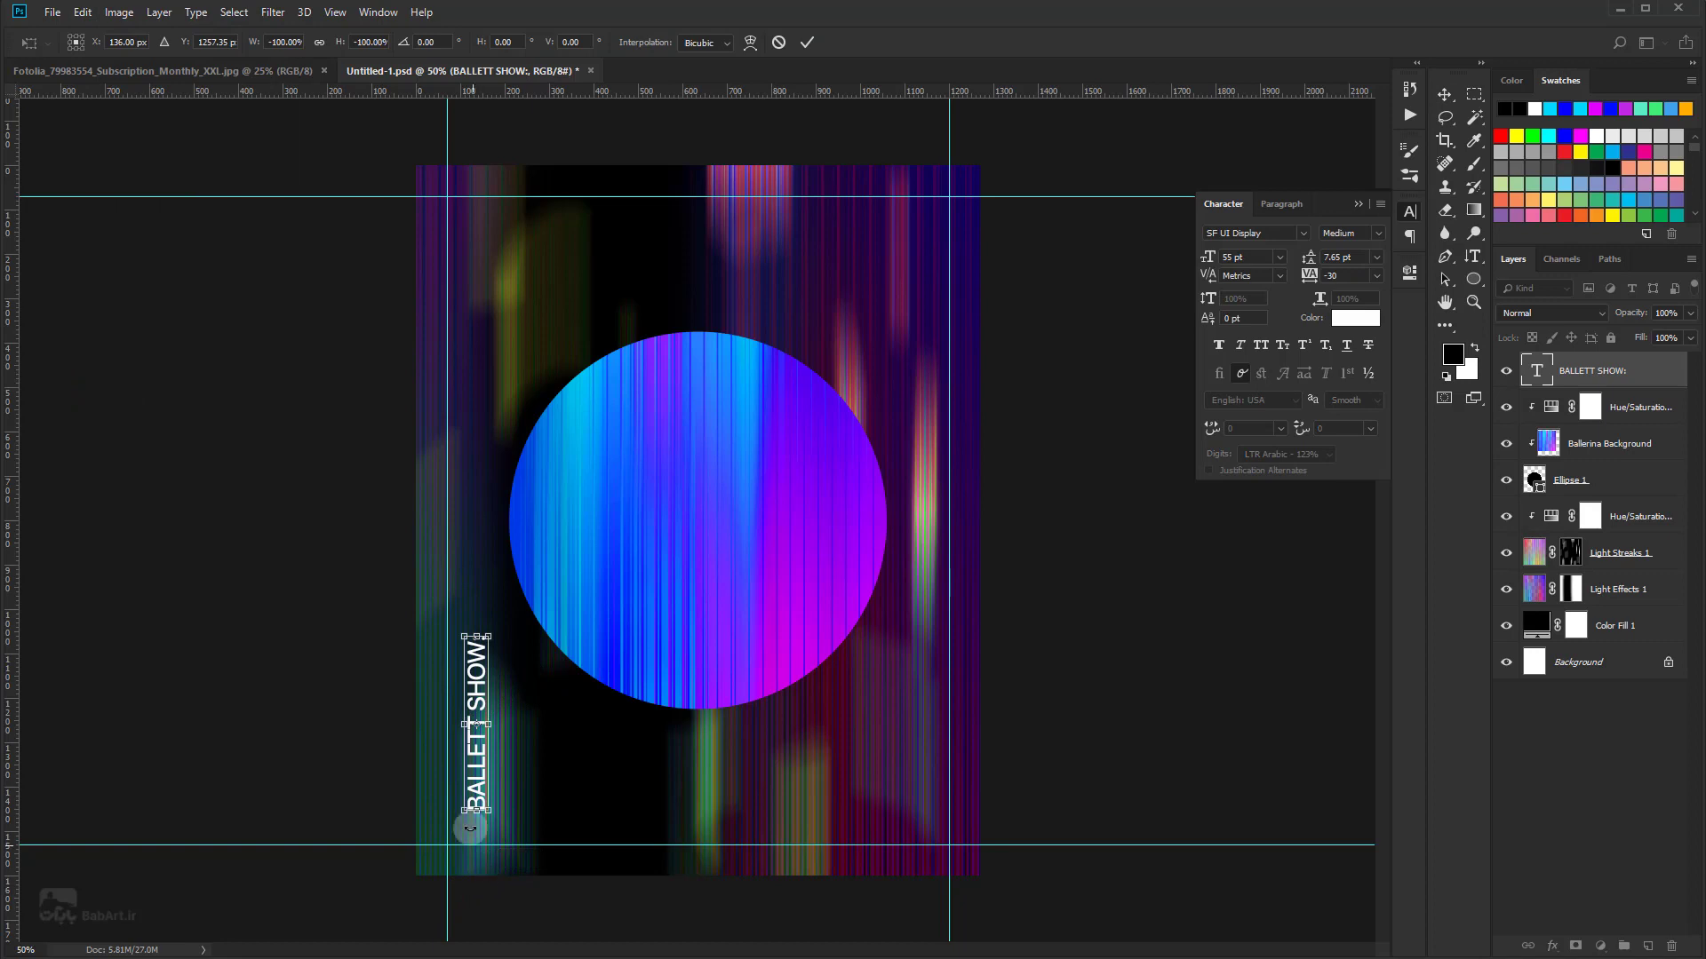
drag(476, 771, 459, 805)
click(807, 42)
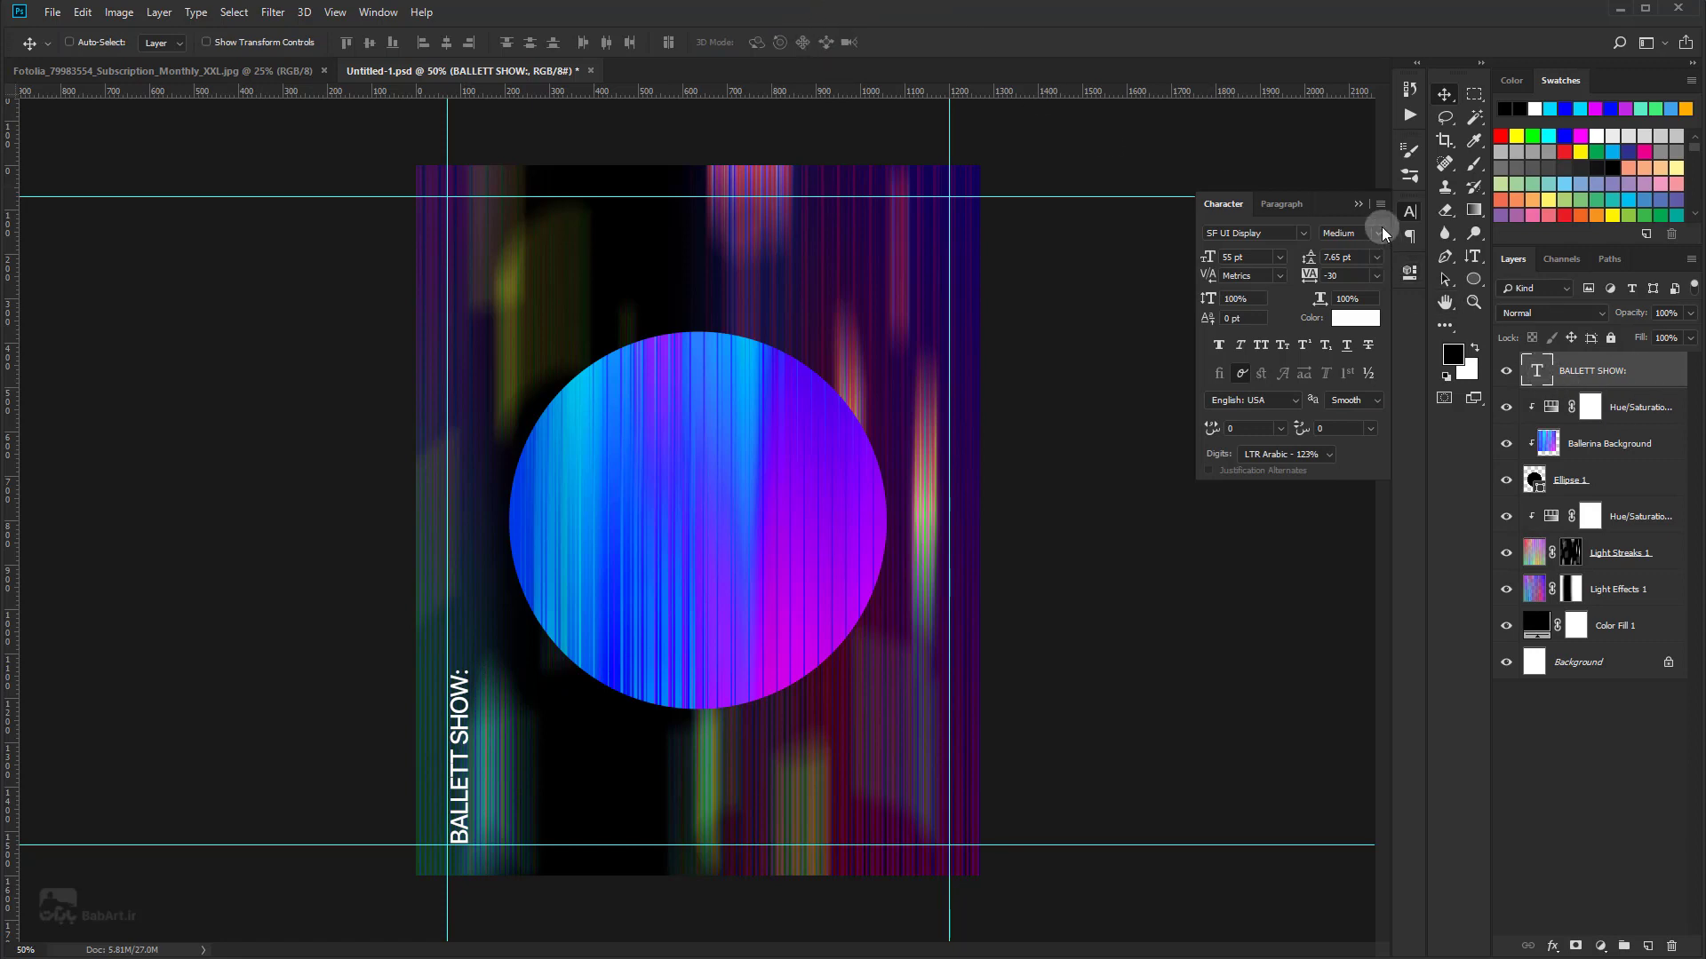
click(1378, 233)
click(1379, 280)
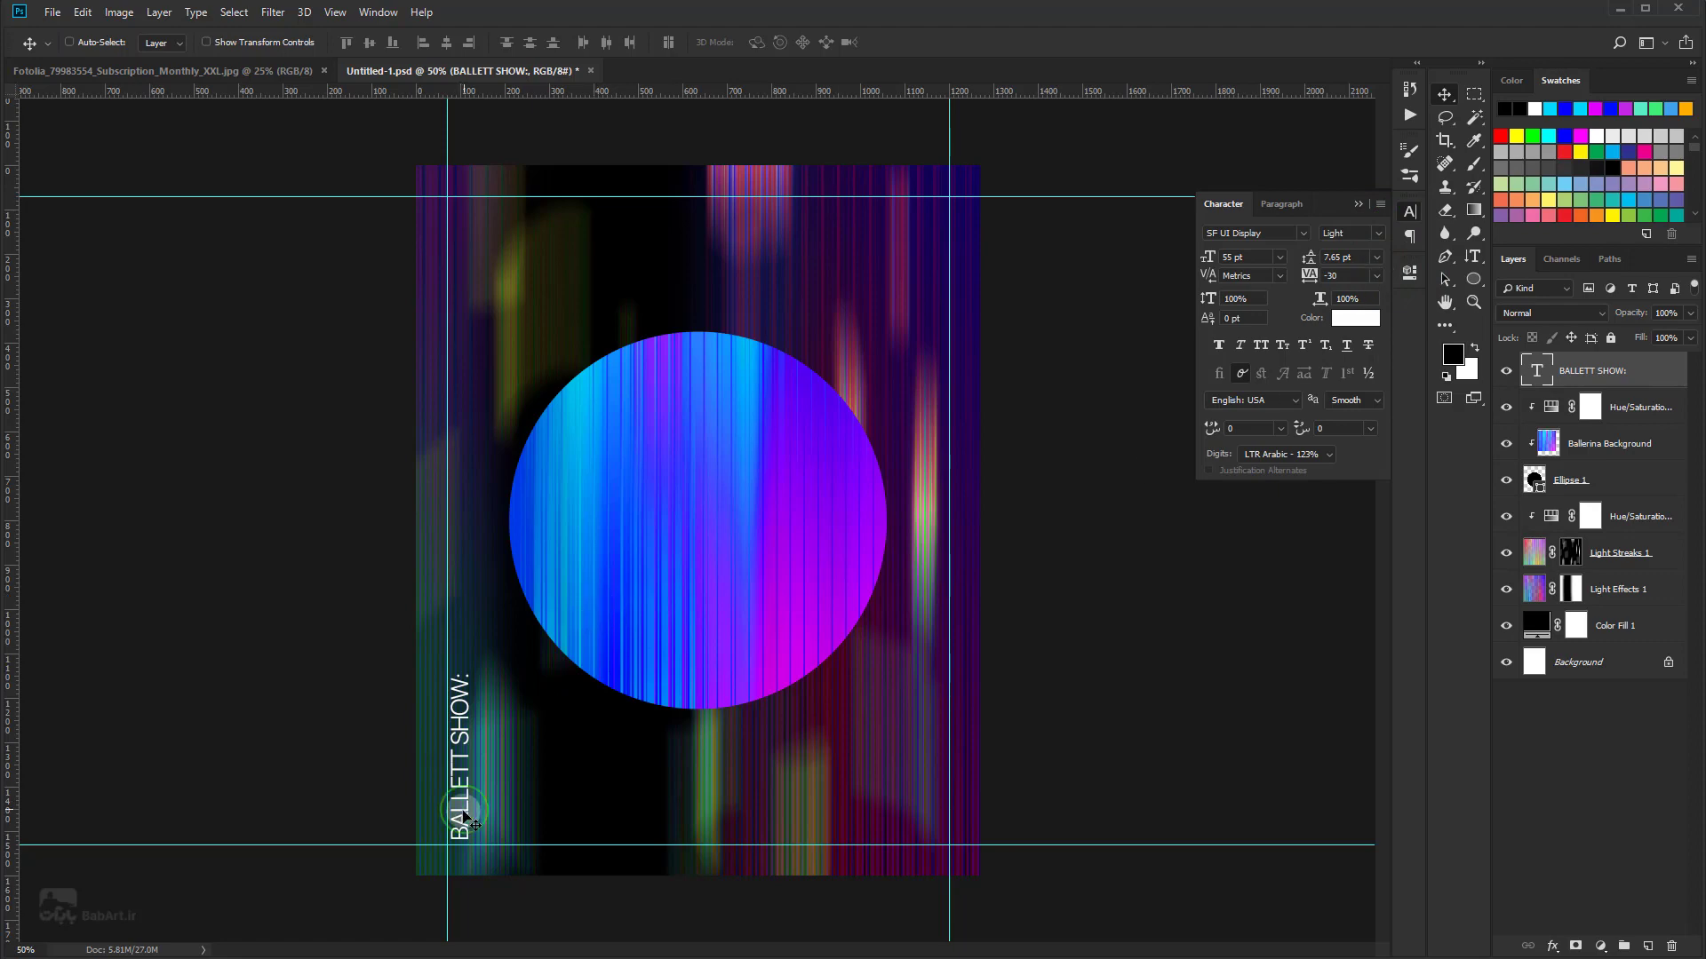
Step: Set the title's tracking to 30, nudging it up to stay on the left guide
scroll(461, 835, up, 1)
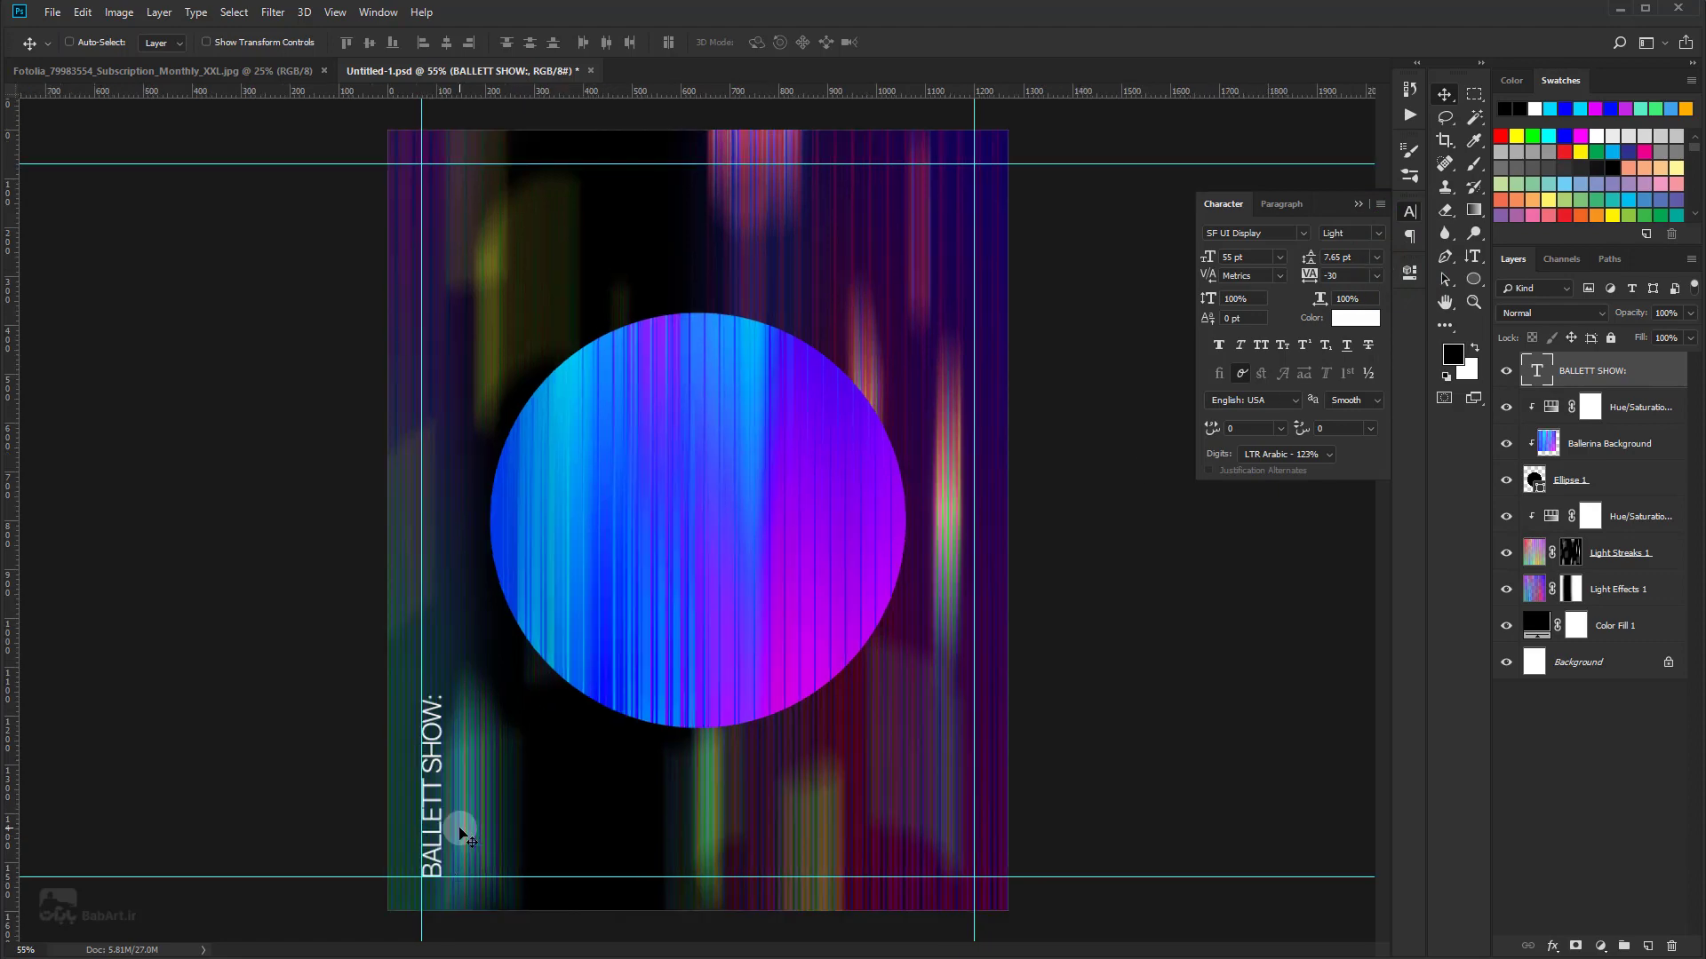
scroll(461, 835, up, 2)
scroll(457, 819, up, 3)
scroll(590, 613, up, 2)
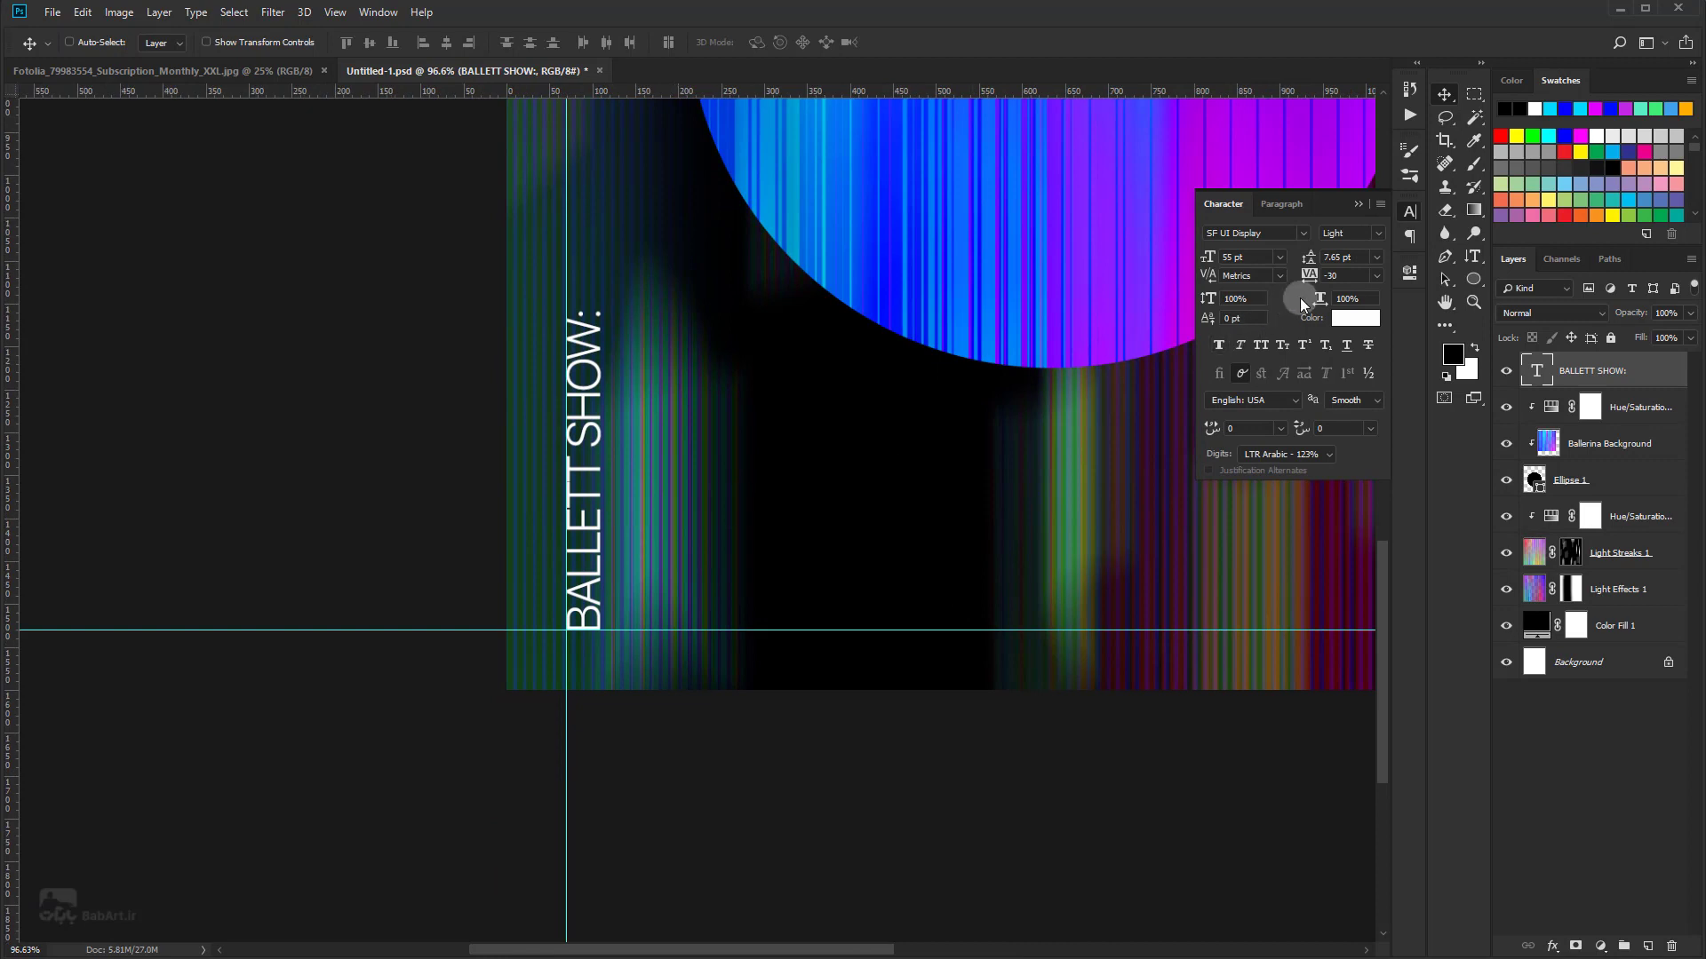
click(1310, 276)
text(0)
key(Return)
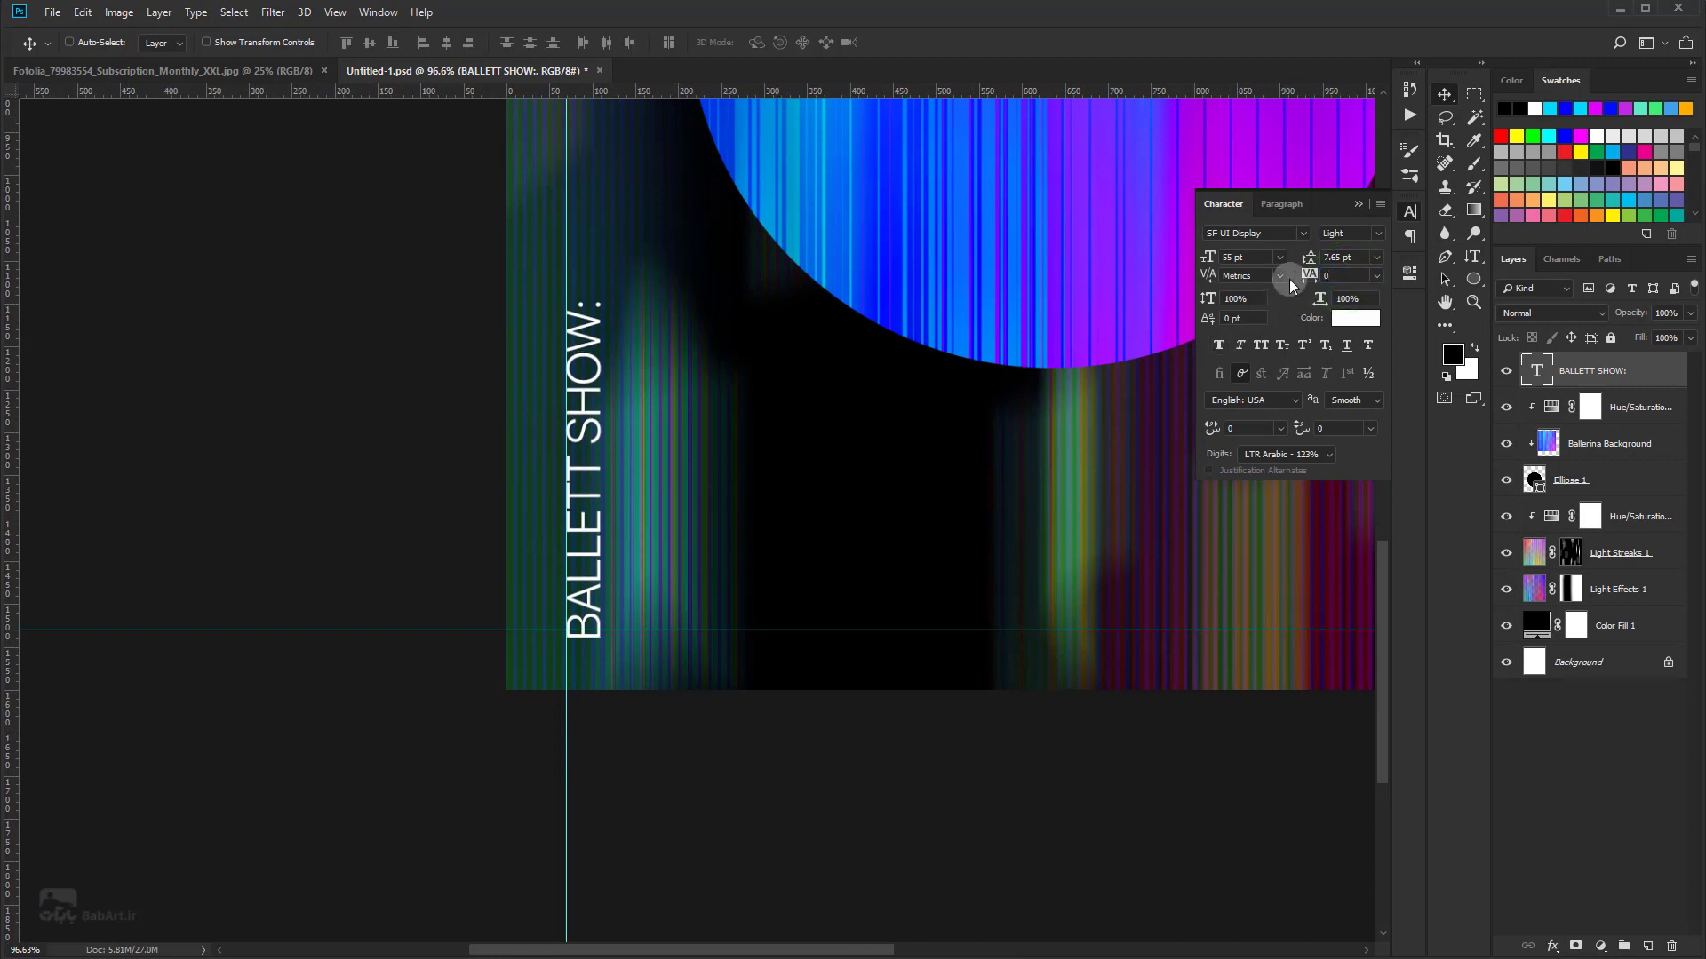
drag(584, 569, 583, 556)
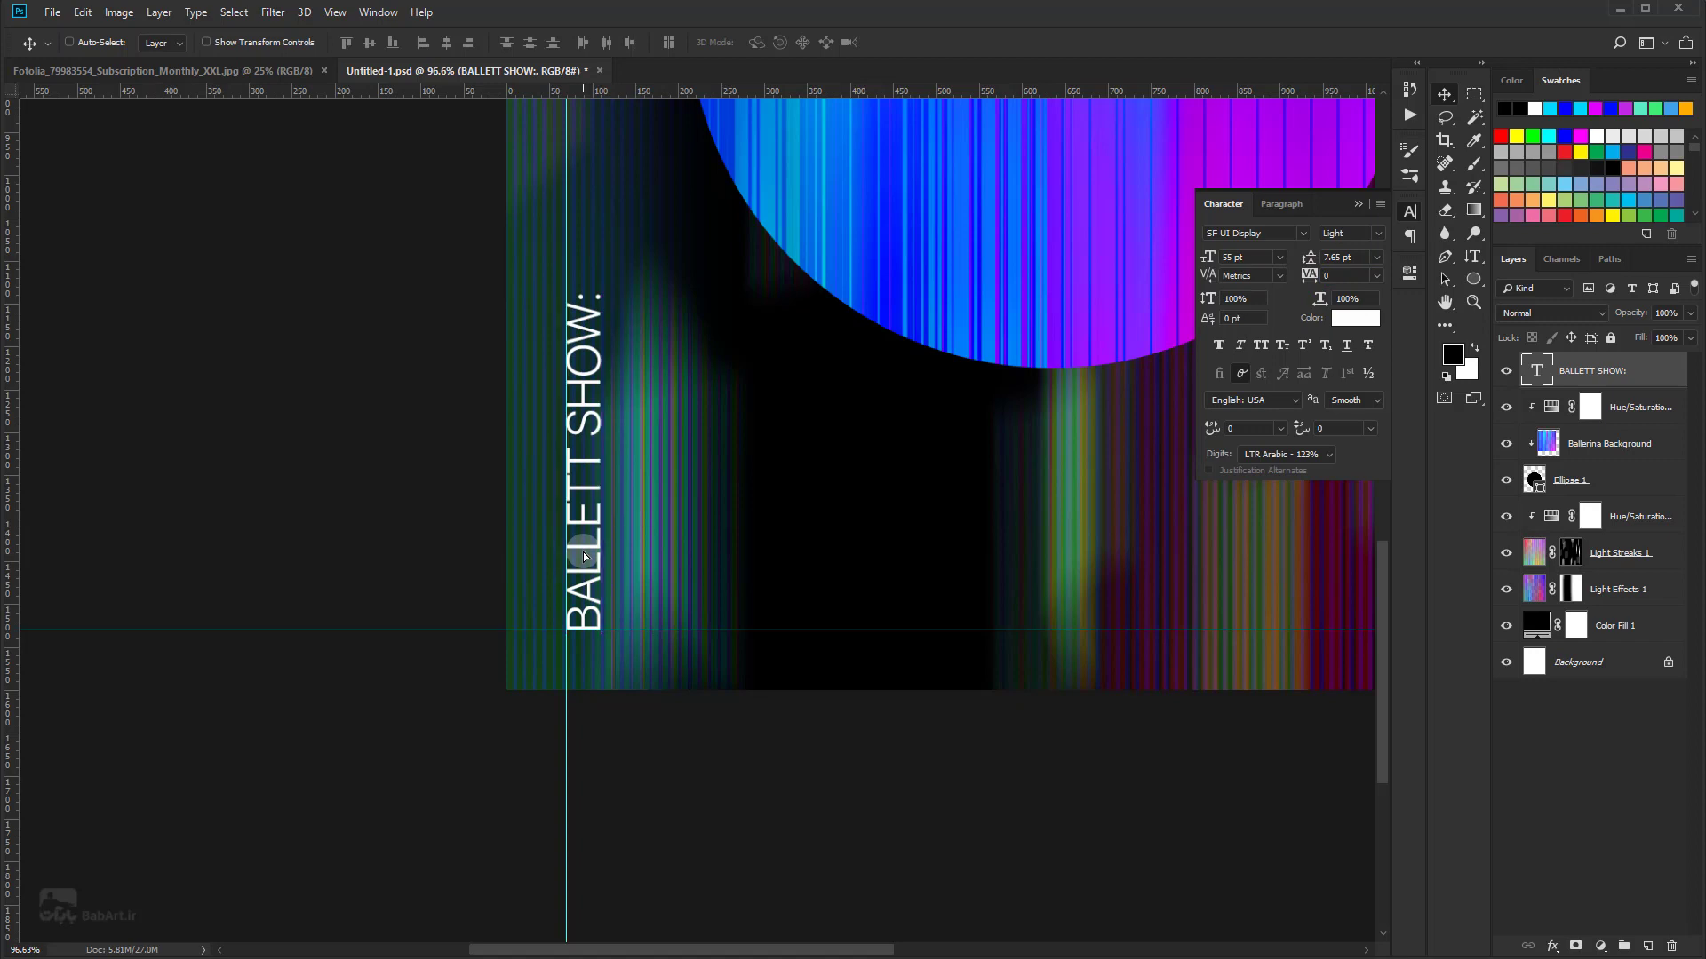
click(1343, 275)
text(30)
key(Return)
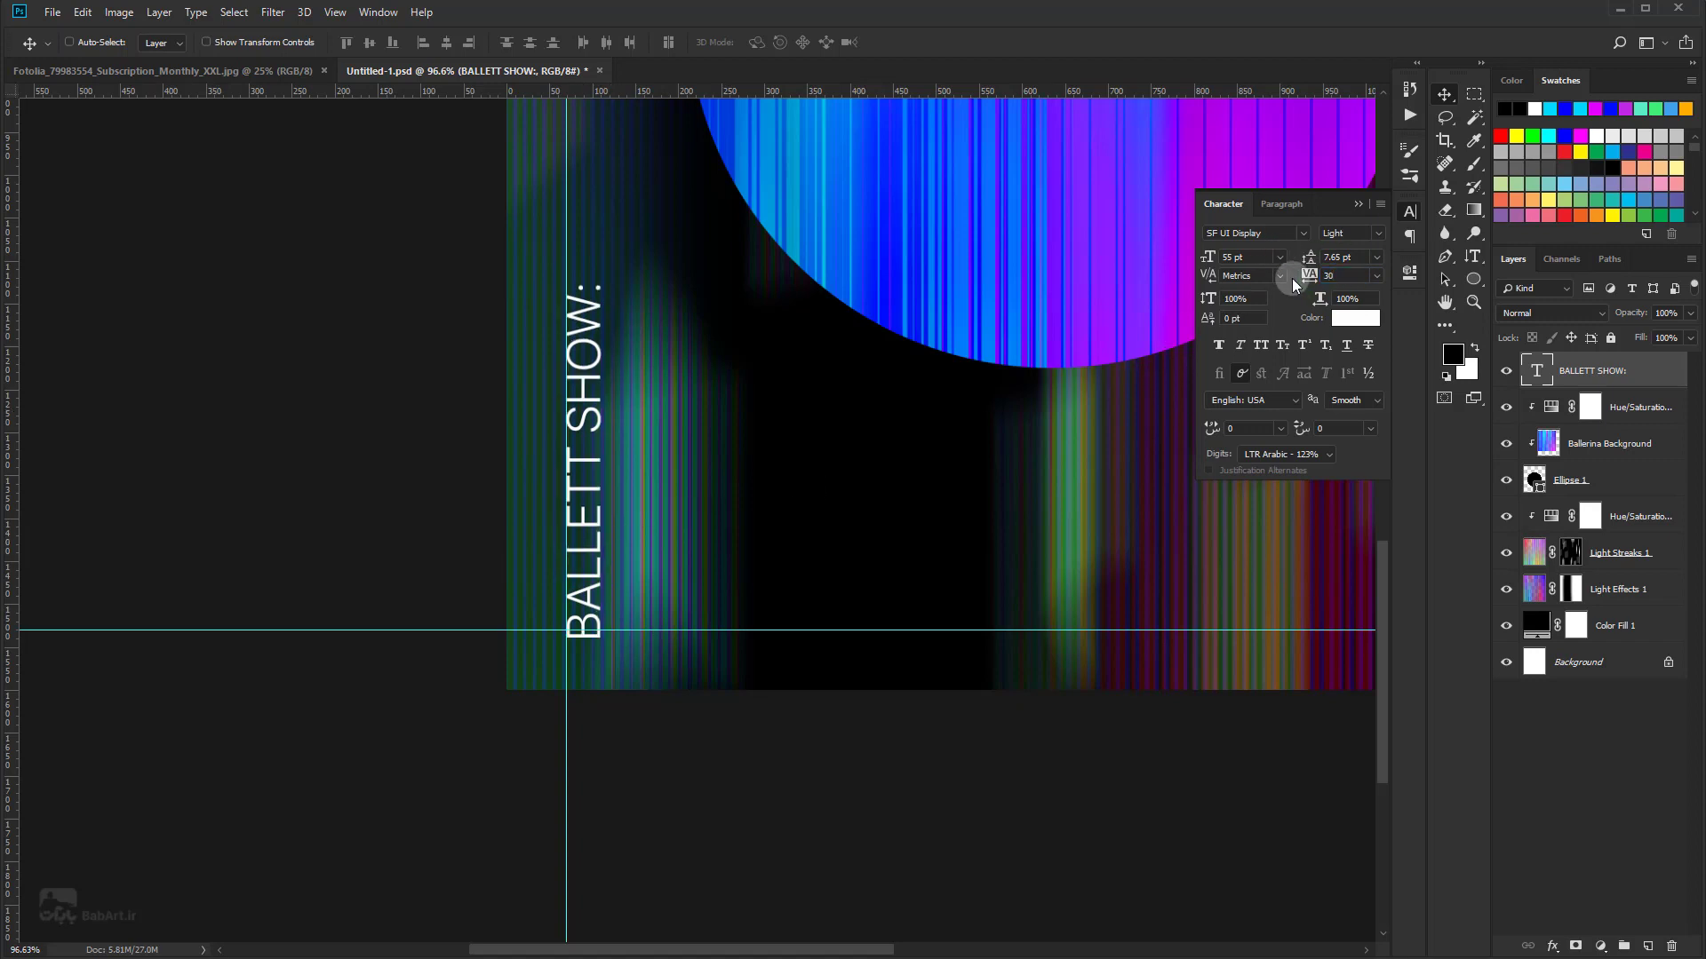
drag(597, 517, 597, 509)
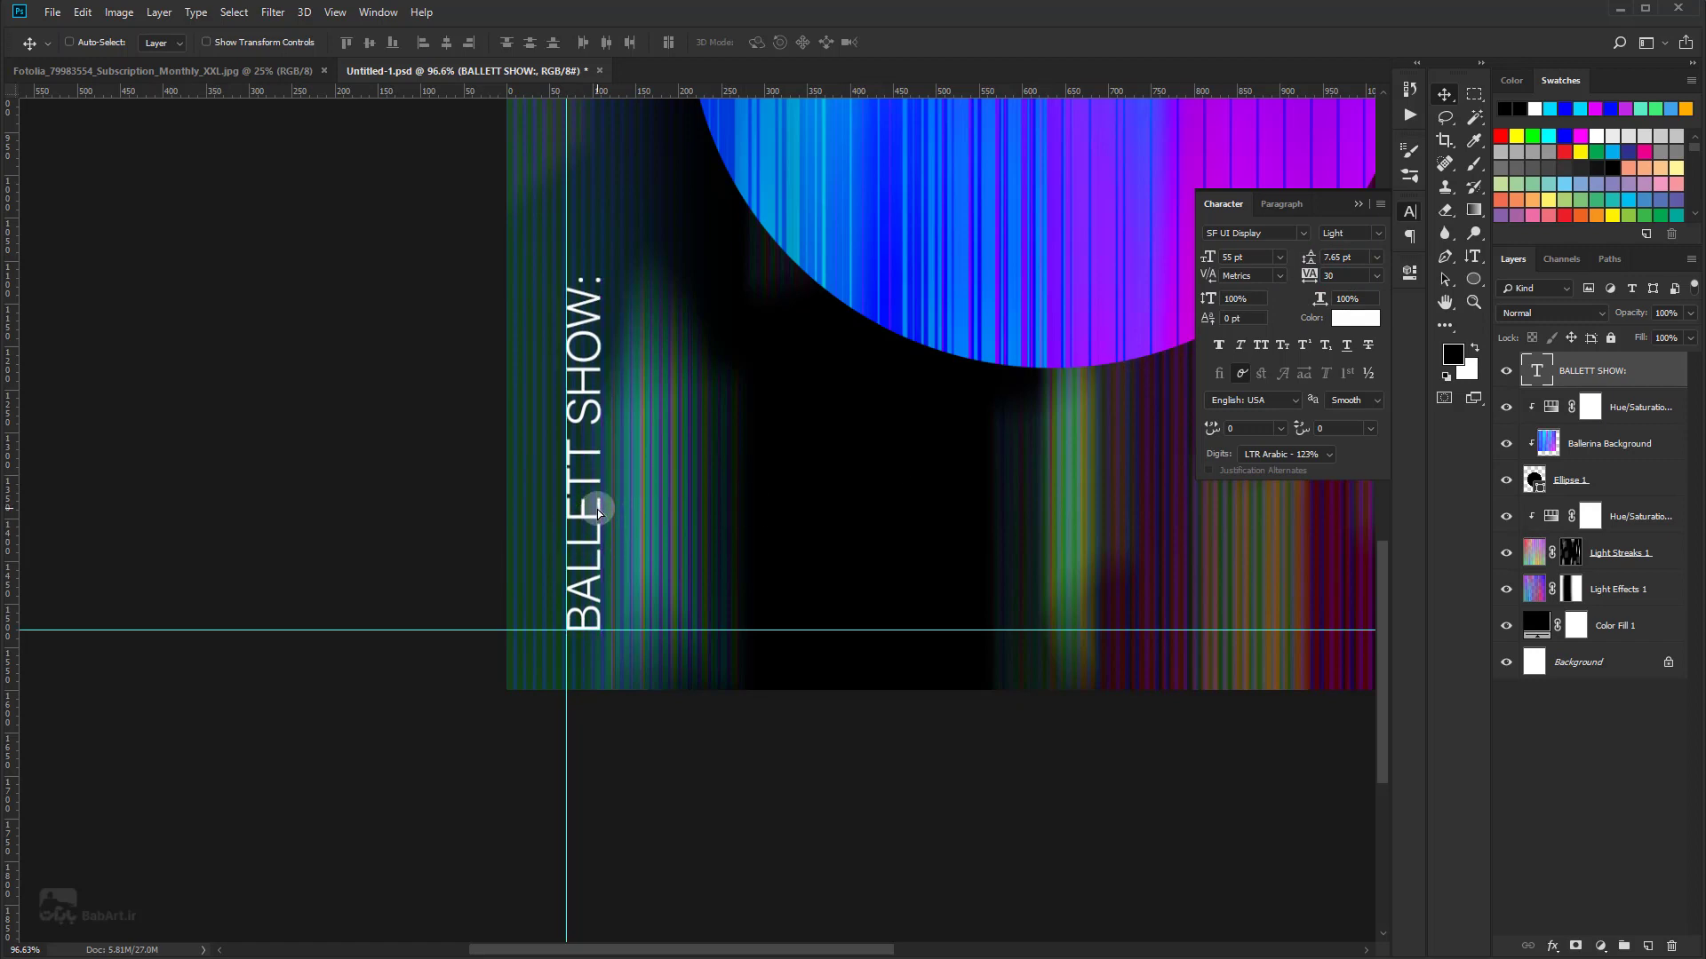
Step: Reduce the title to 50 pt and move it down about 29 px
click(1239, 257)
text(50)
key(Return)
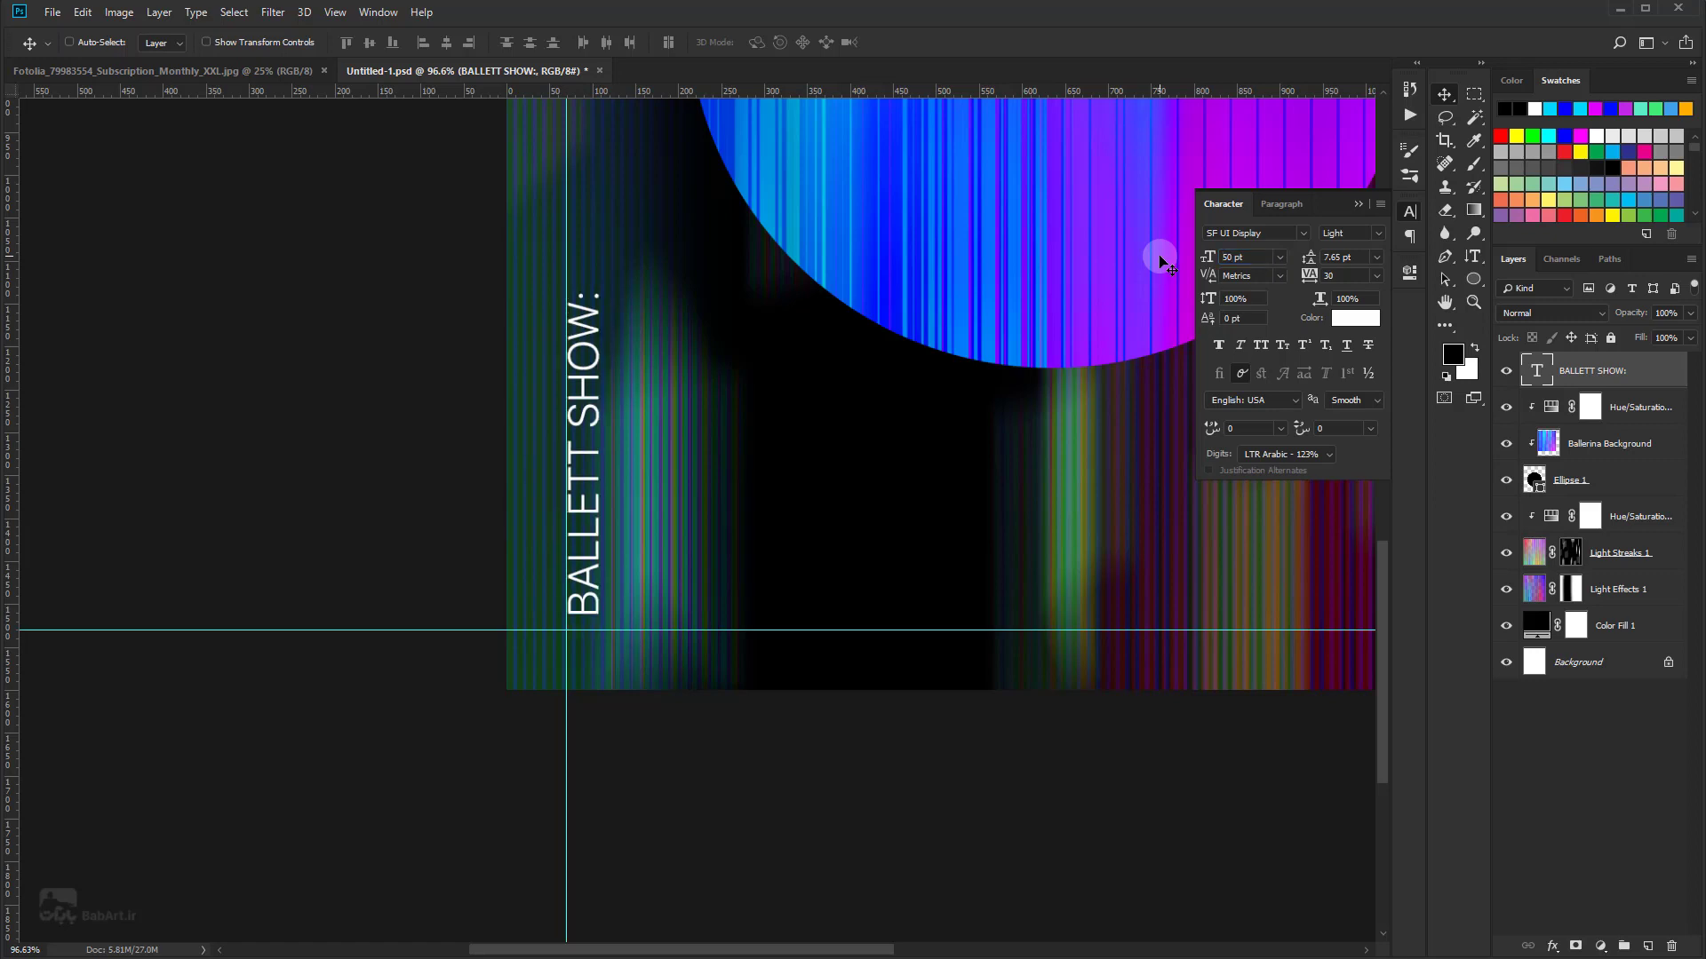
drag(577, 509, 578, 527)
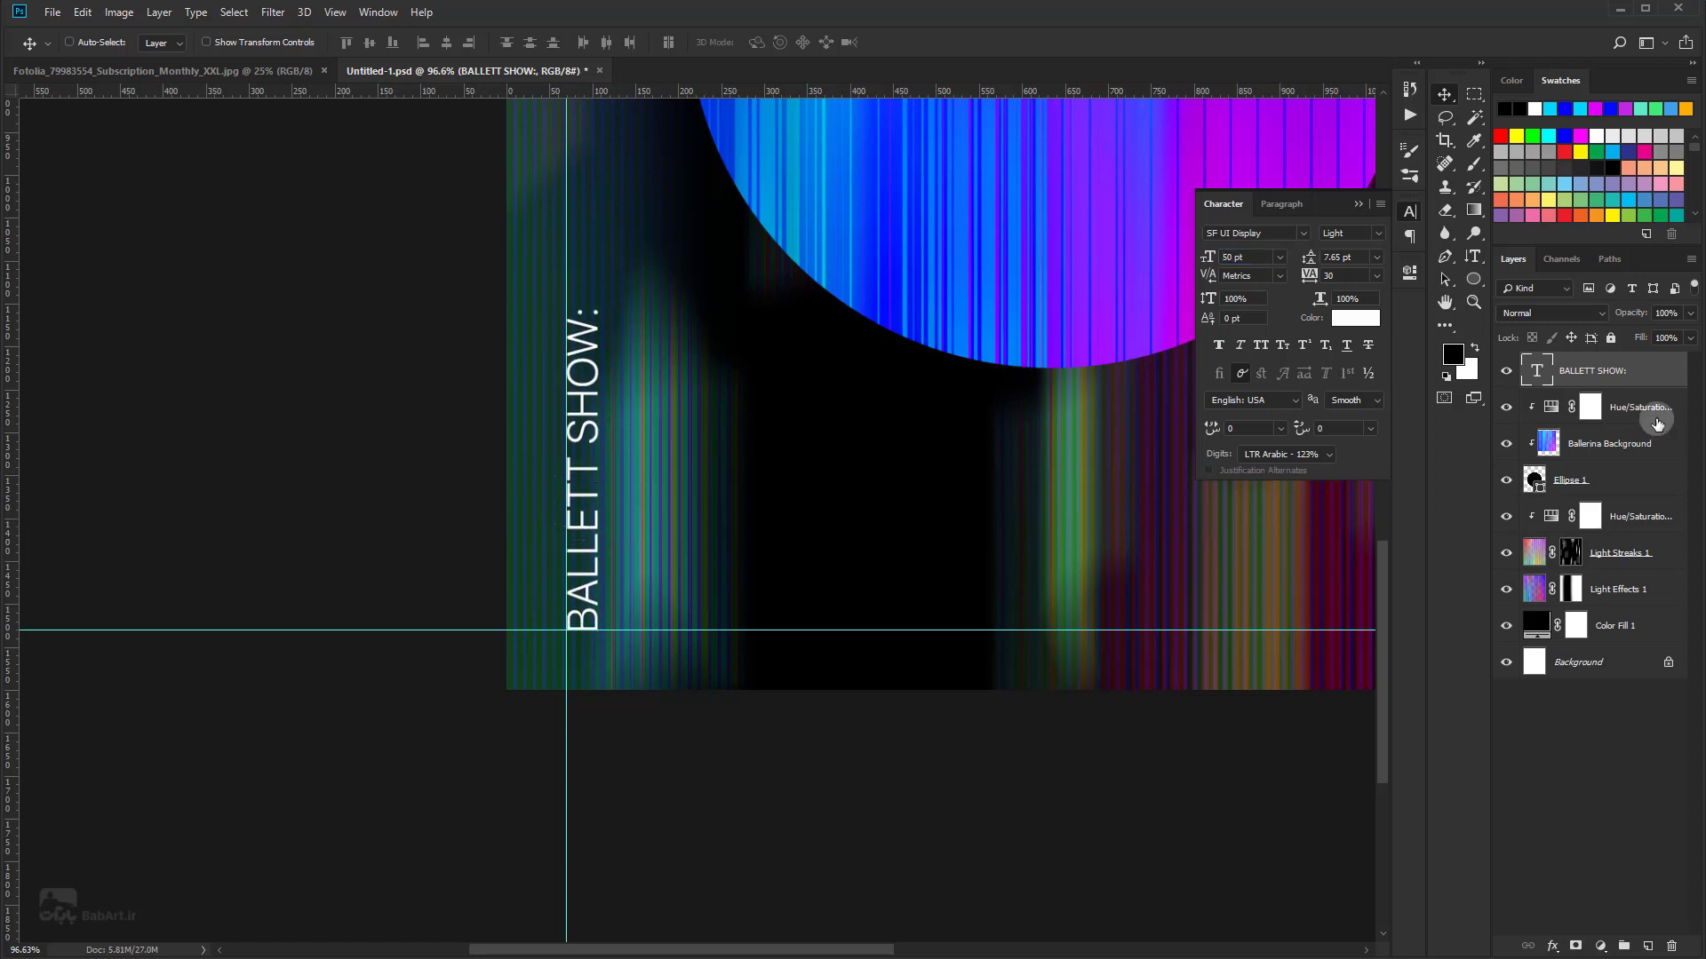
Step: Duplicate the BALLETT SHOW: layer, move the copy right, and replace its text with TANZENDE LICHTER
drag(1612, 371, 1646, 946)
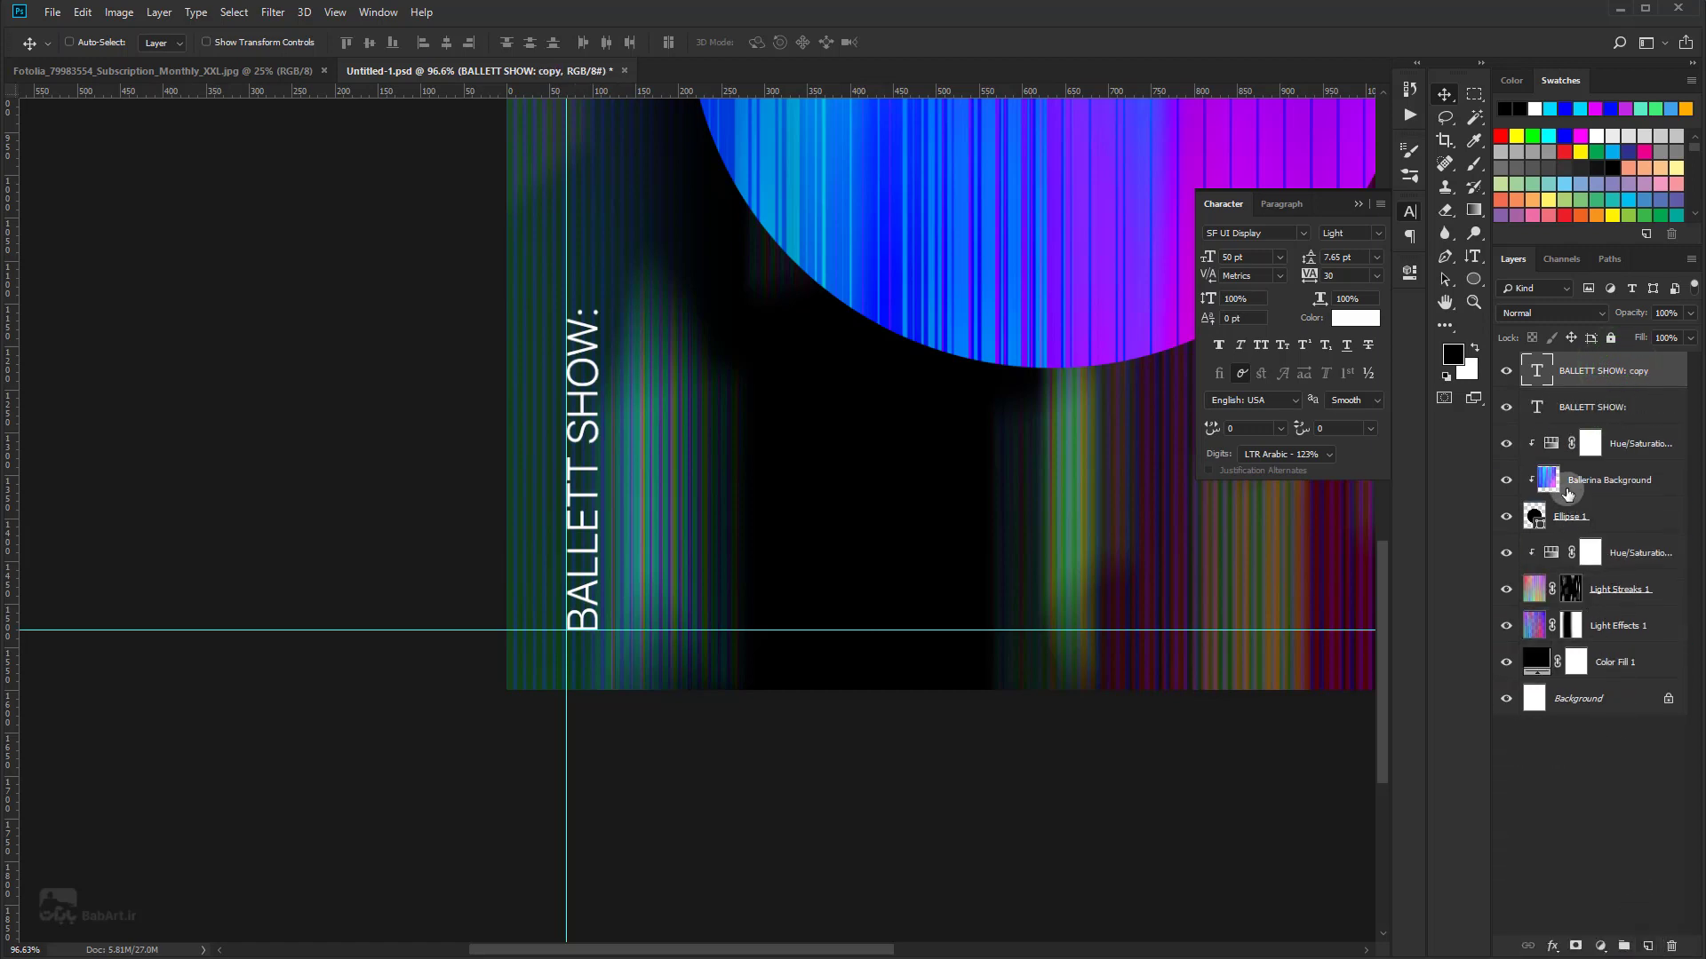
drag(629, 423, 712, 352)
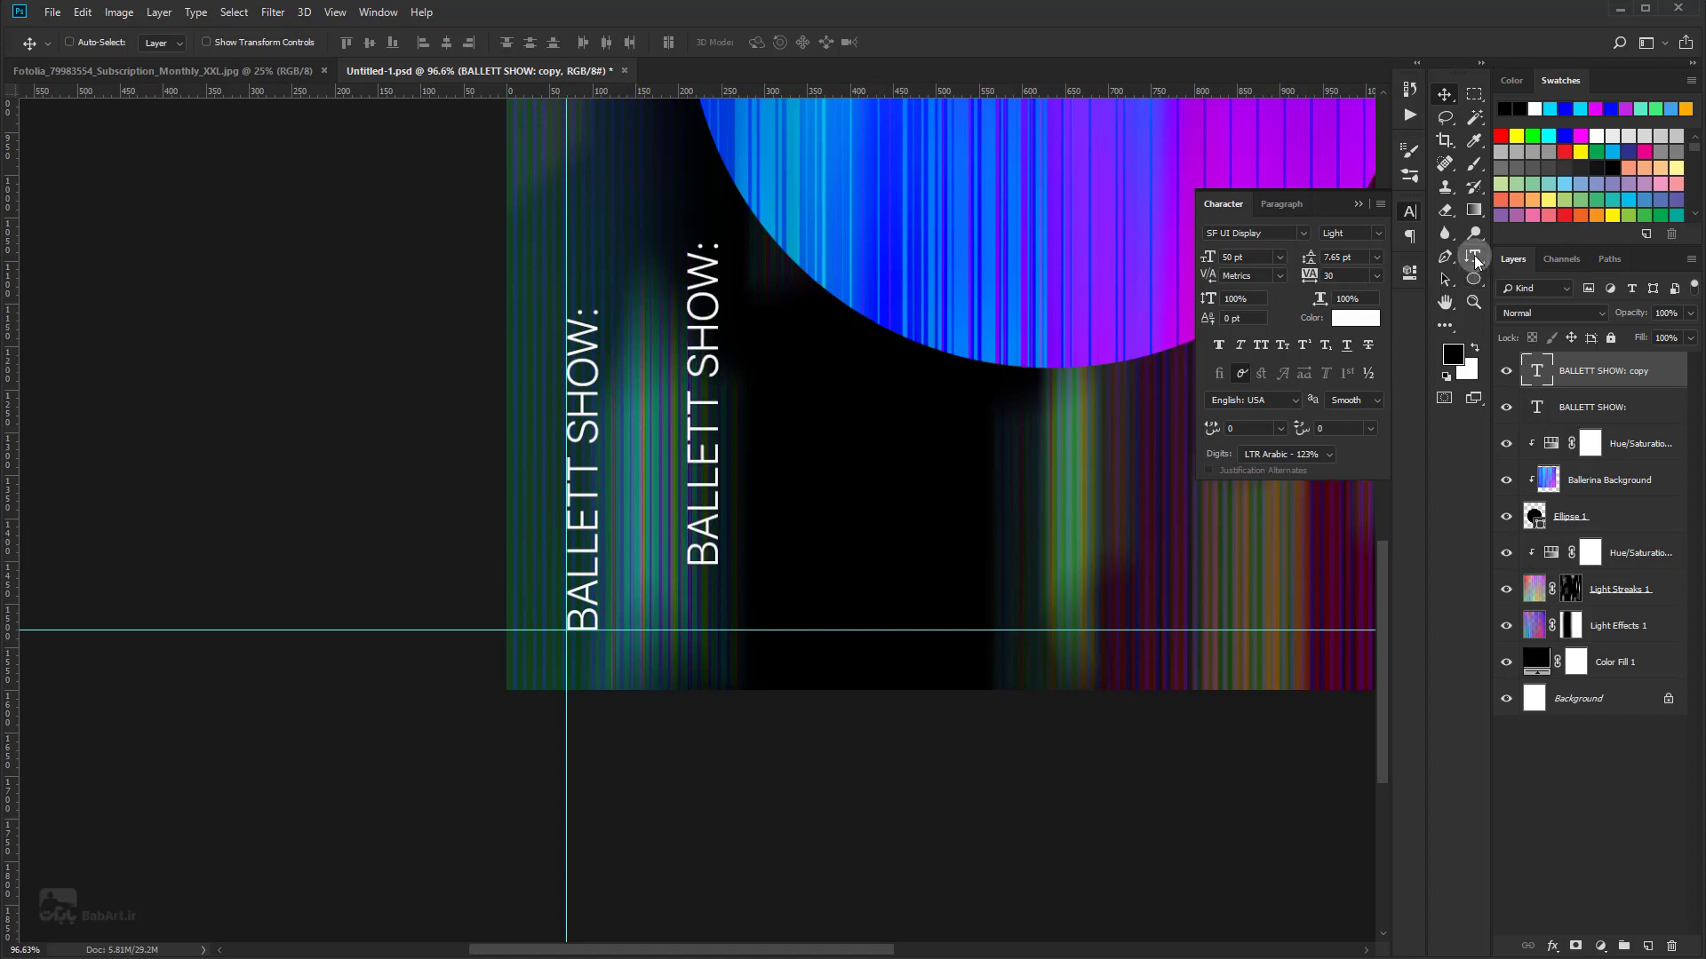
click(1473, 254)
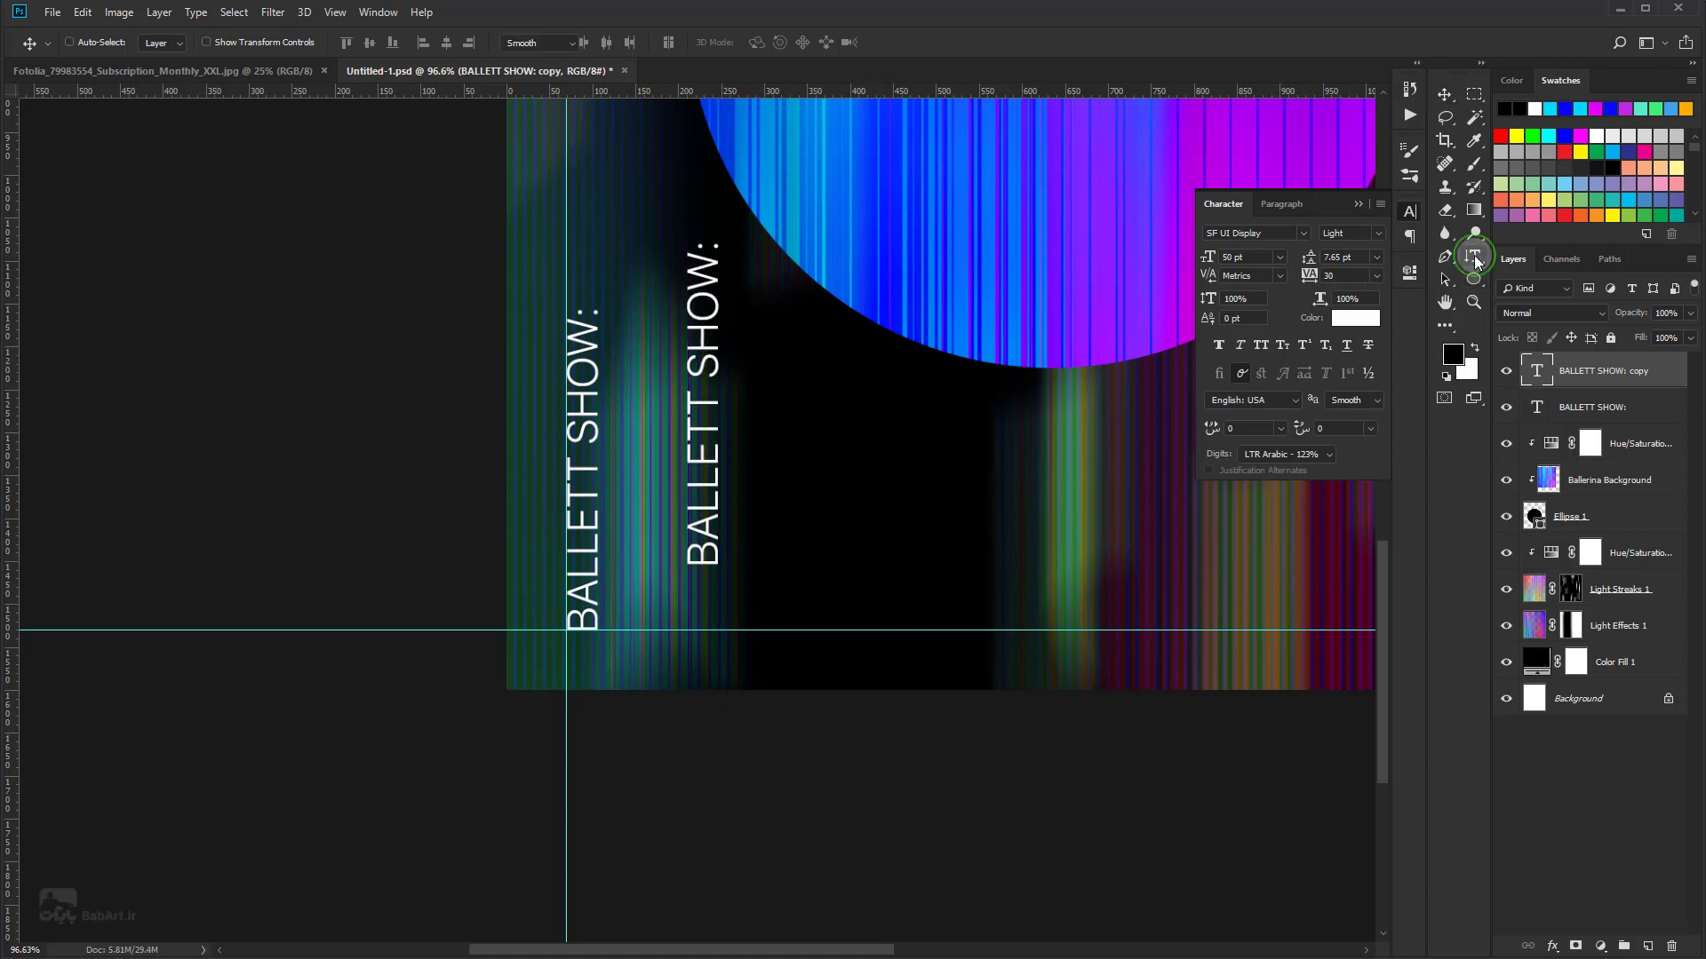
click(709, 482)
drag(701, 562, 701, 231)
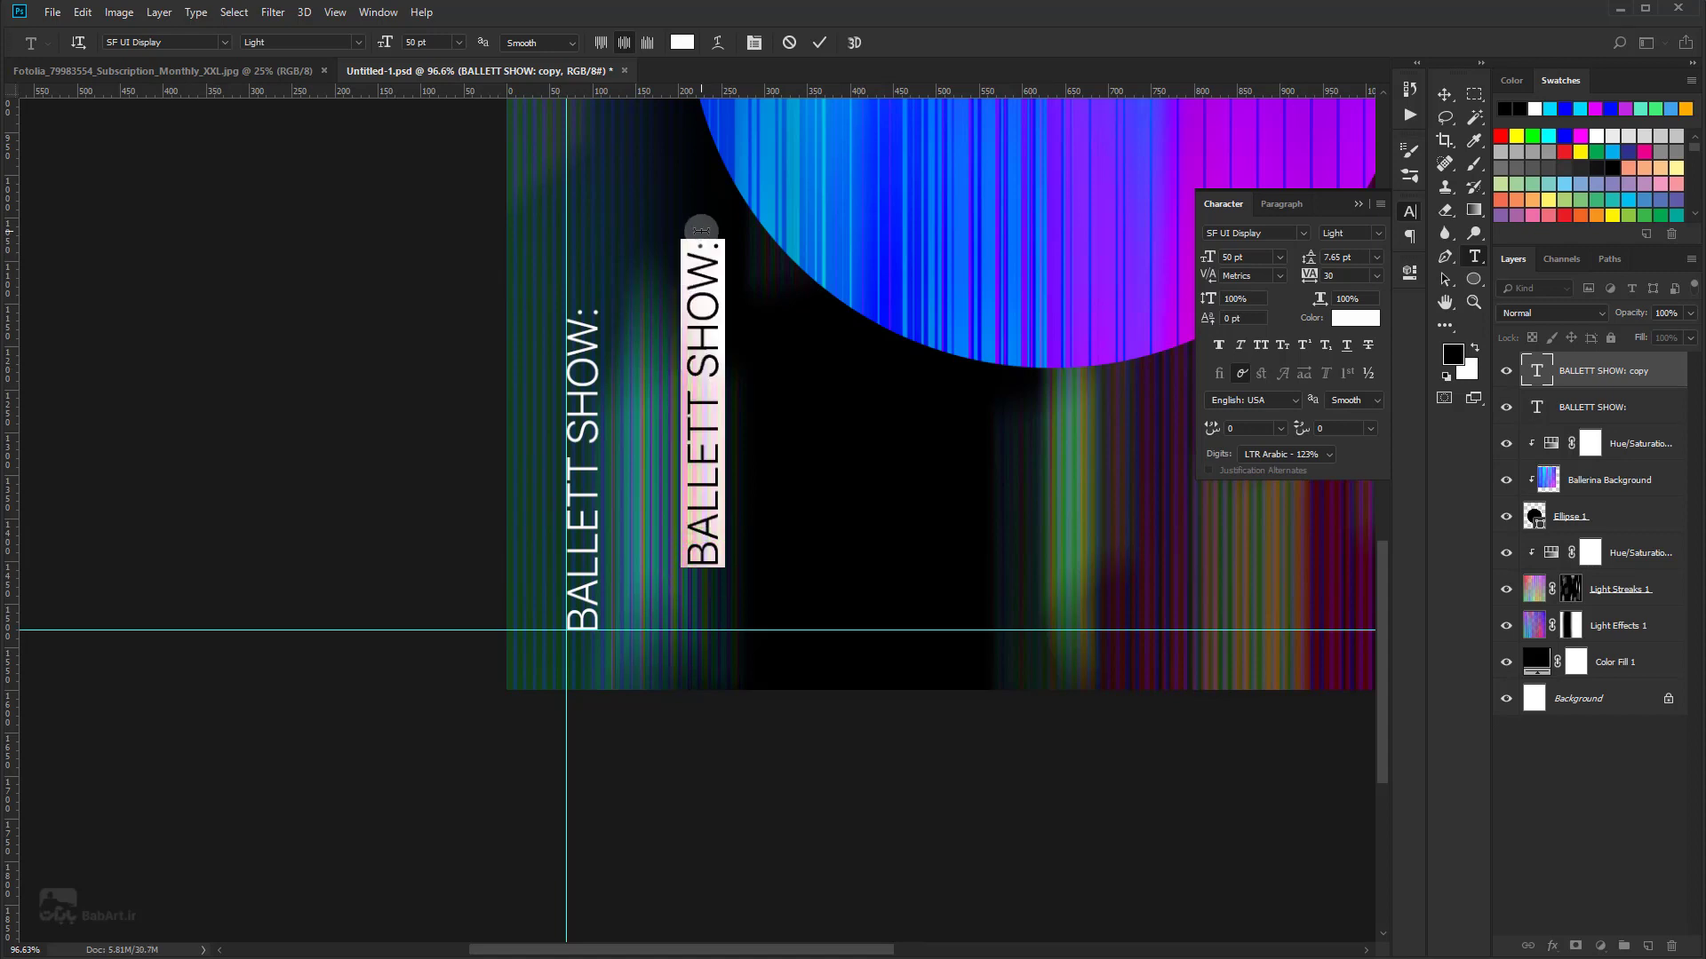
text(TANZENDE LICHTER)
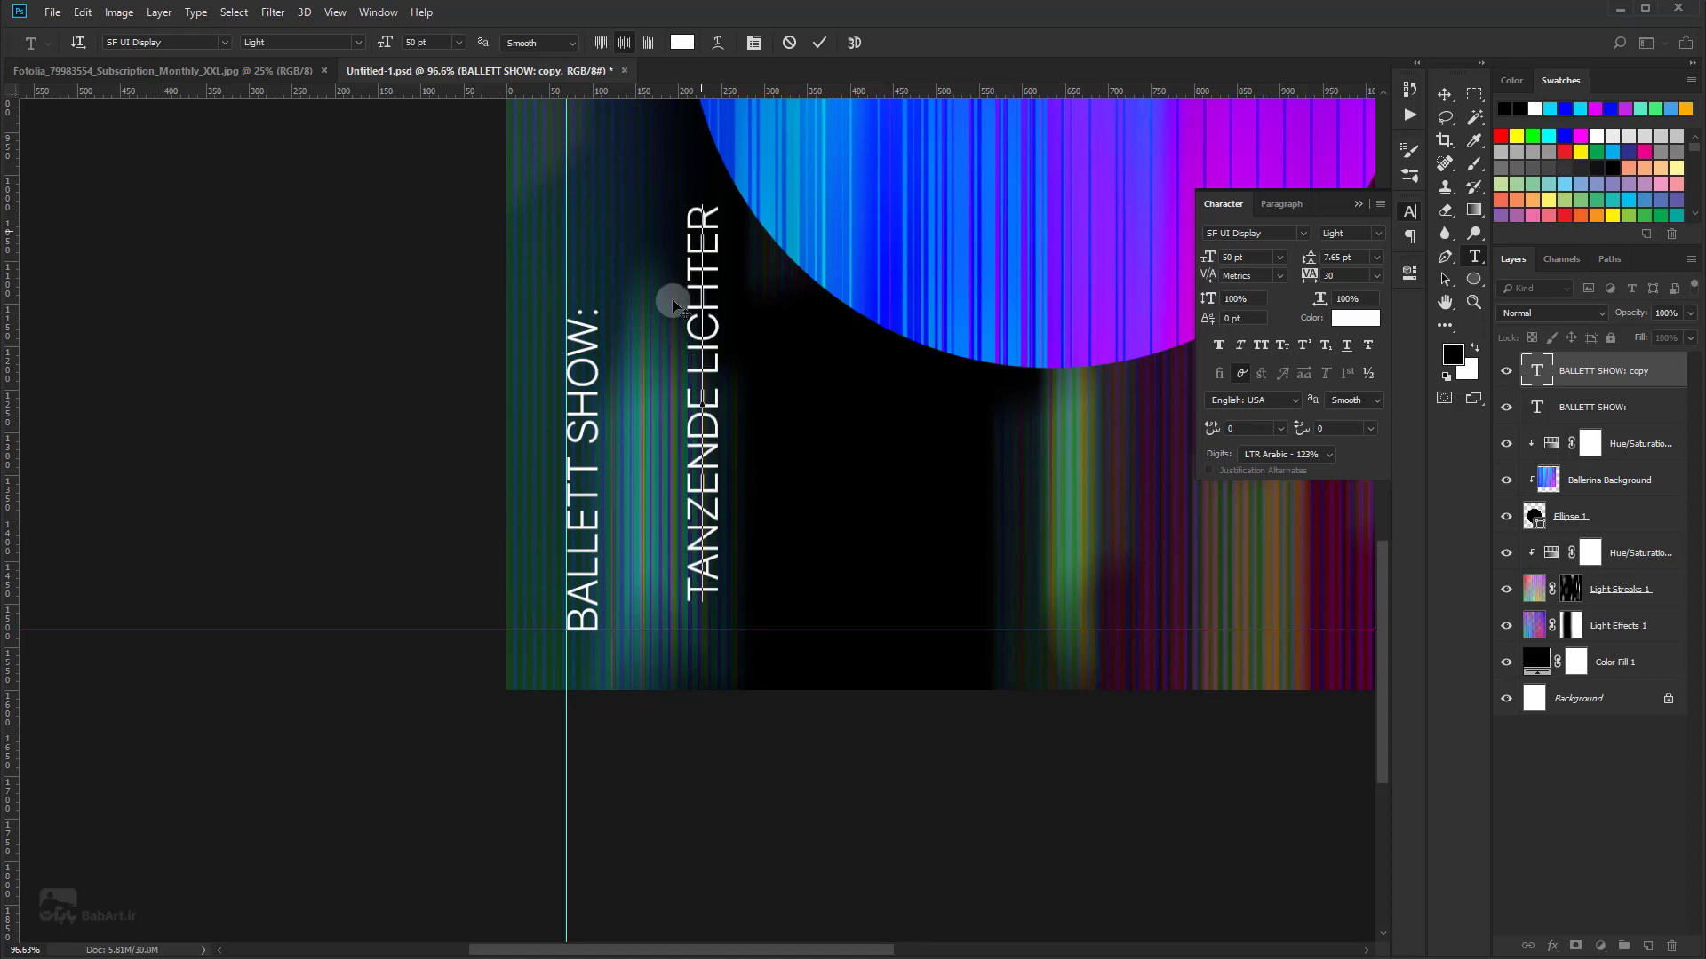
Step: Set TANZENDE LICHTER to 150 pt Bold and commit the text
drag(702, 611, 724, 207)
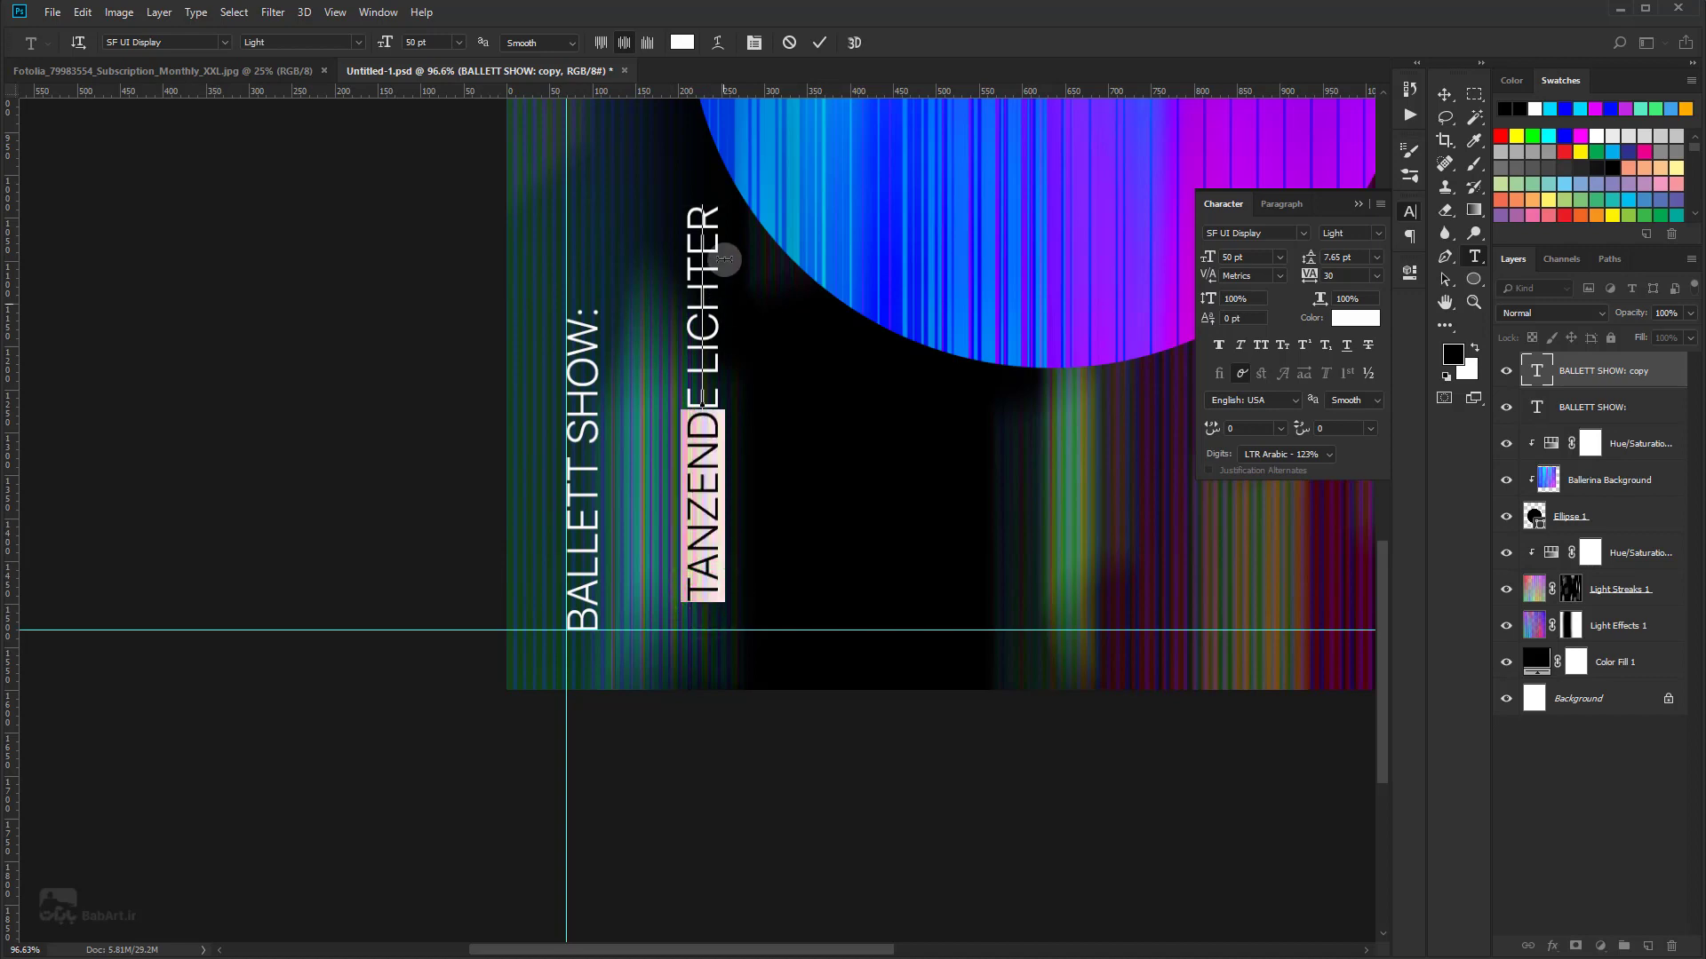
click(1248, 256)
text(150)
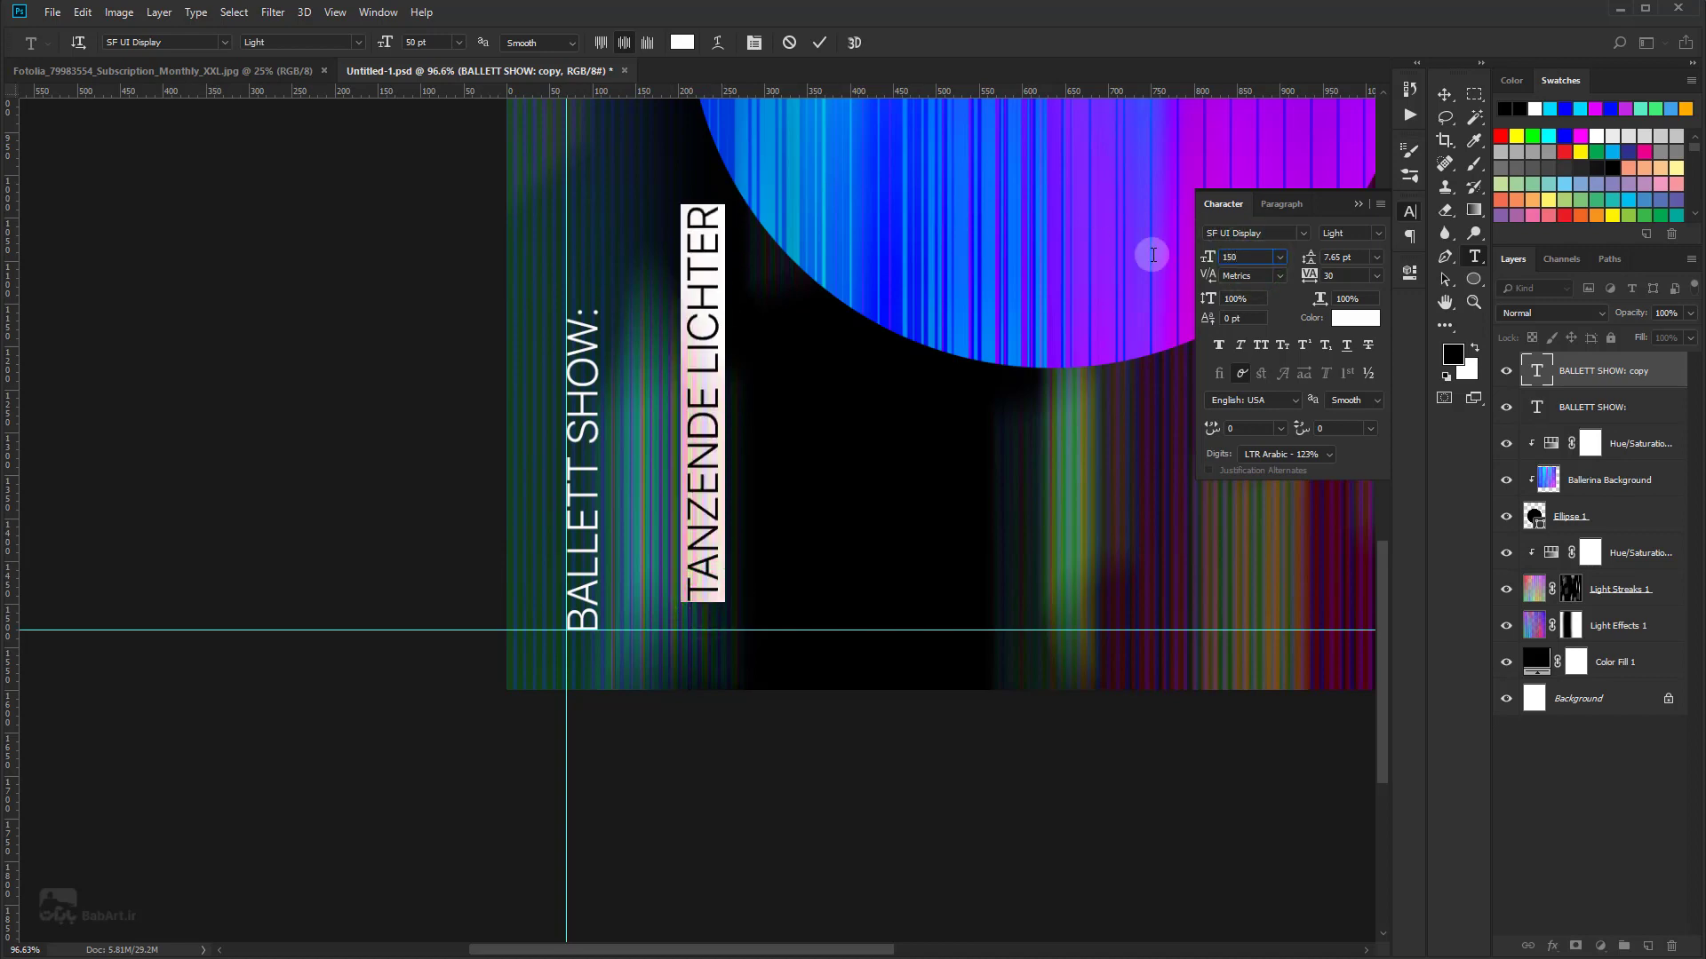
key(Return)
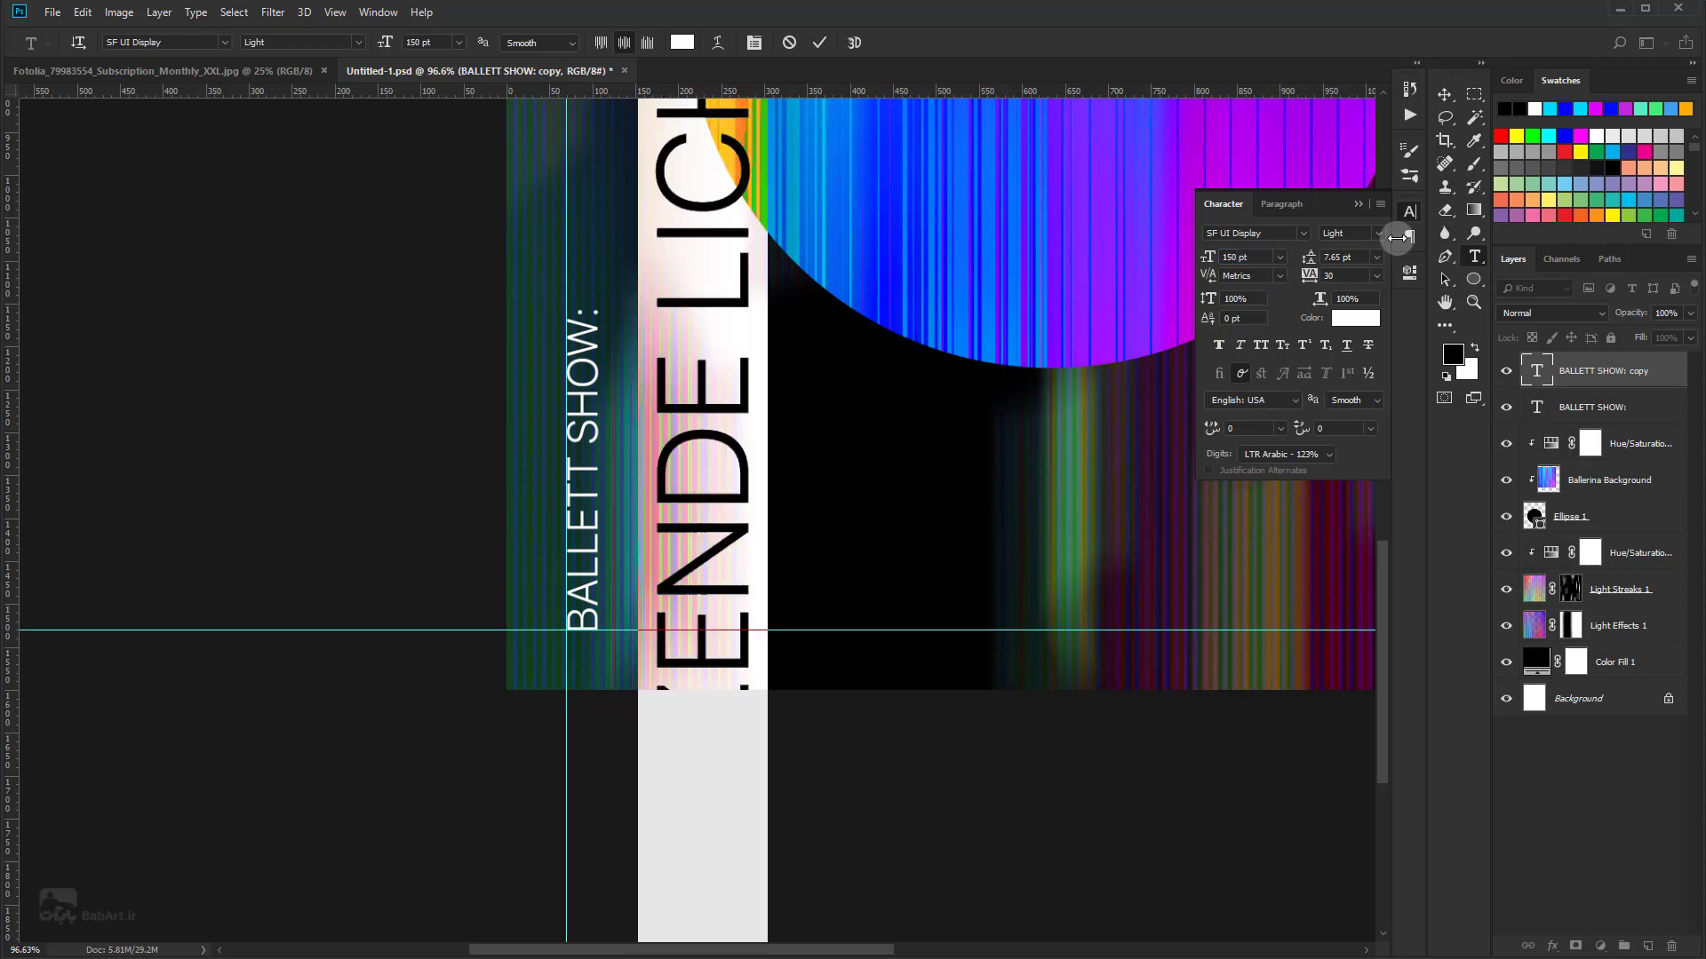
click(1378, 230)
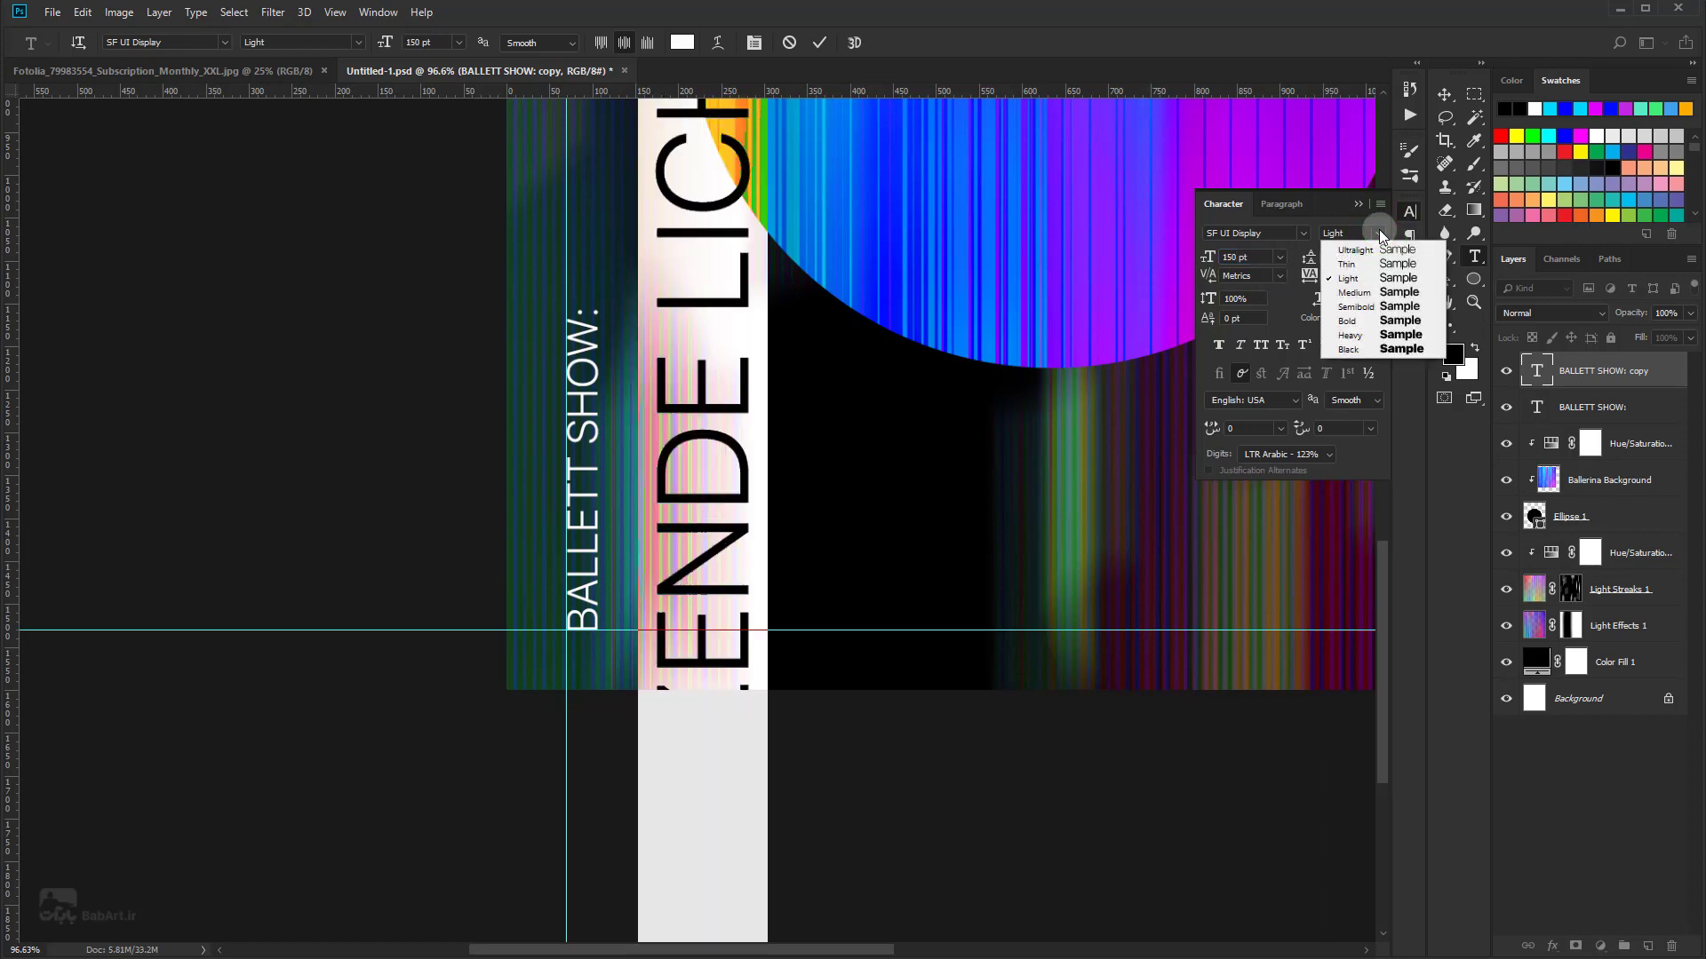
click(1352, 317)
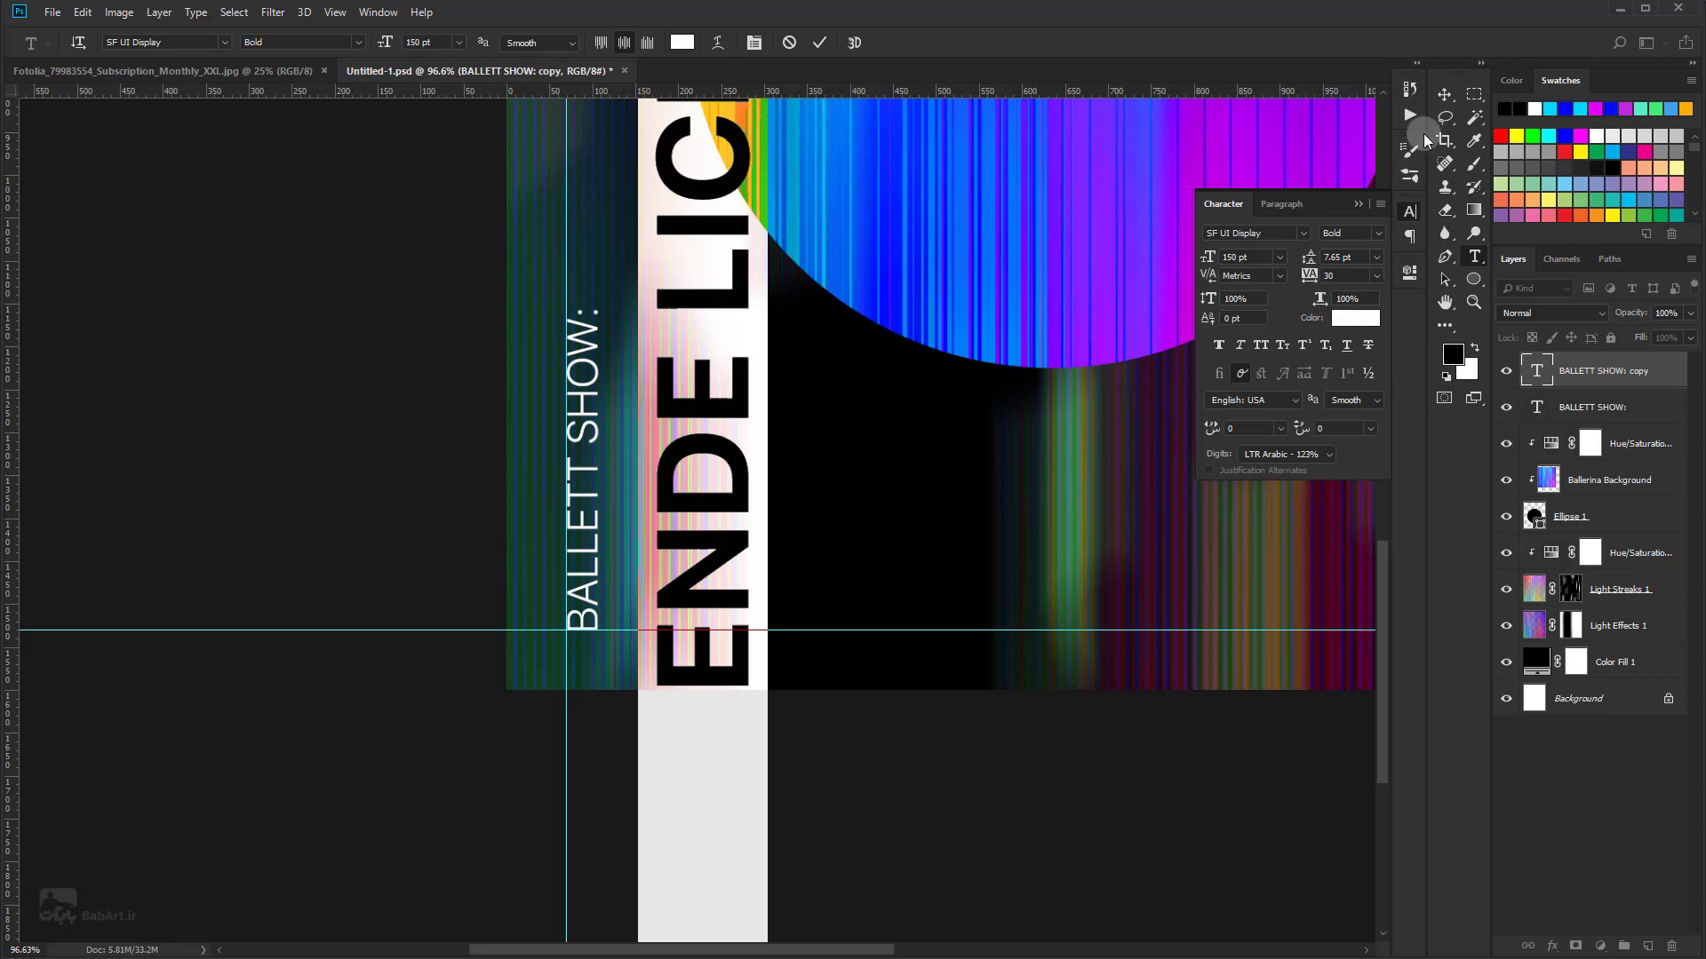
click(1445, 95)
scroll(903, 460, down, 1)
scroll(904, 459, down, 8)
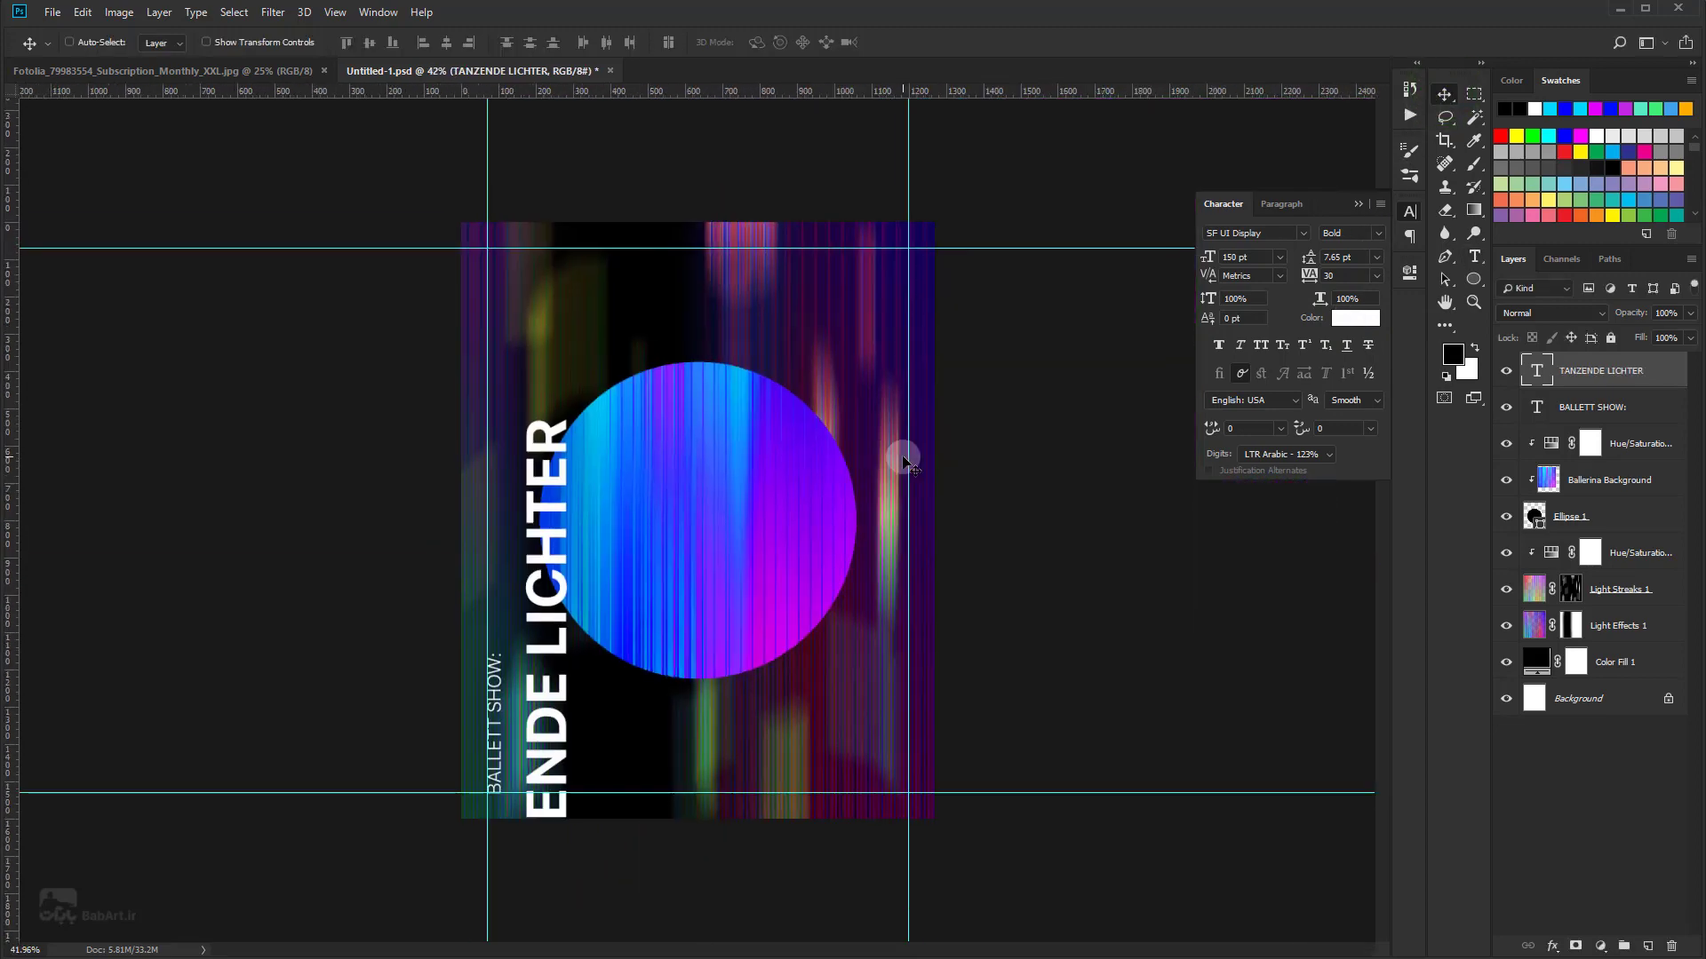
Step: Place the TANZENDE LICHTER title beside BALLETT SHOW: and reduce it to 147 pt to fit the margins
drag(546, 576, 532, 426)
key(shift+Left)
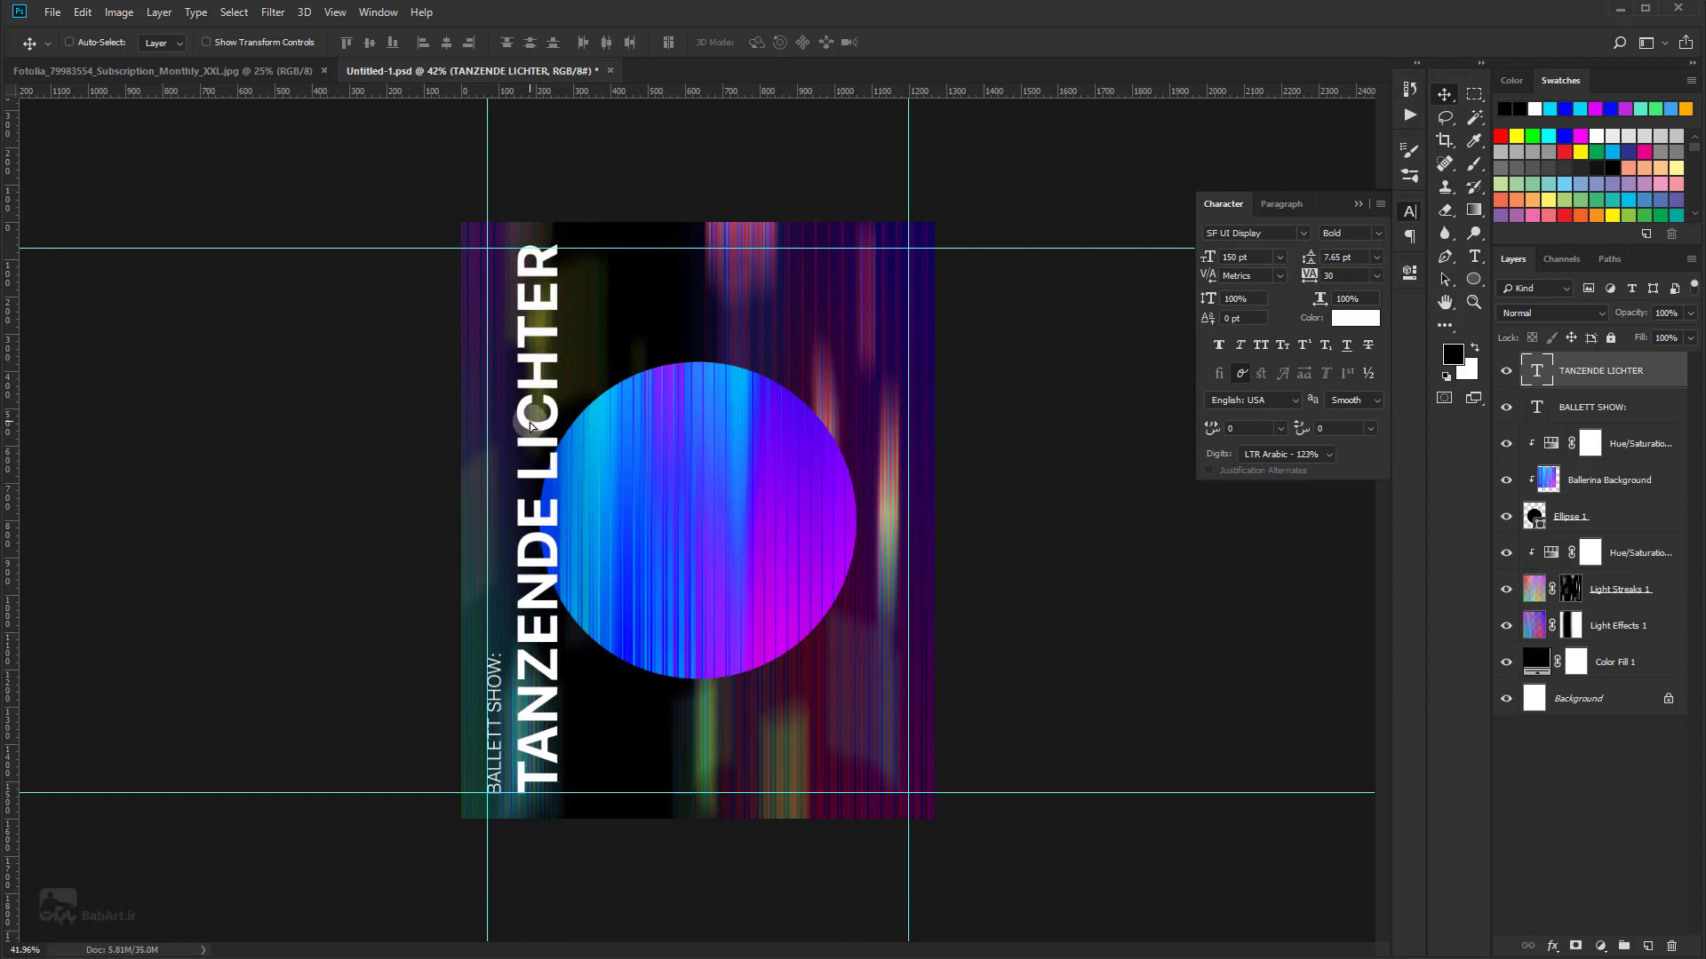
key(shift+Left)
key(shift+Left)
key(shift+Left)
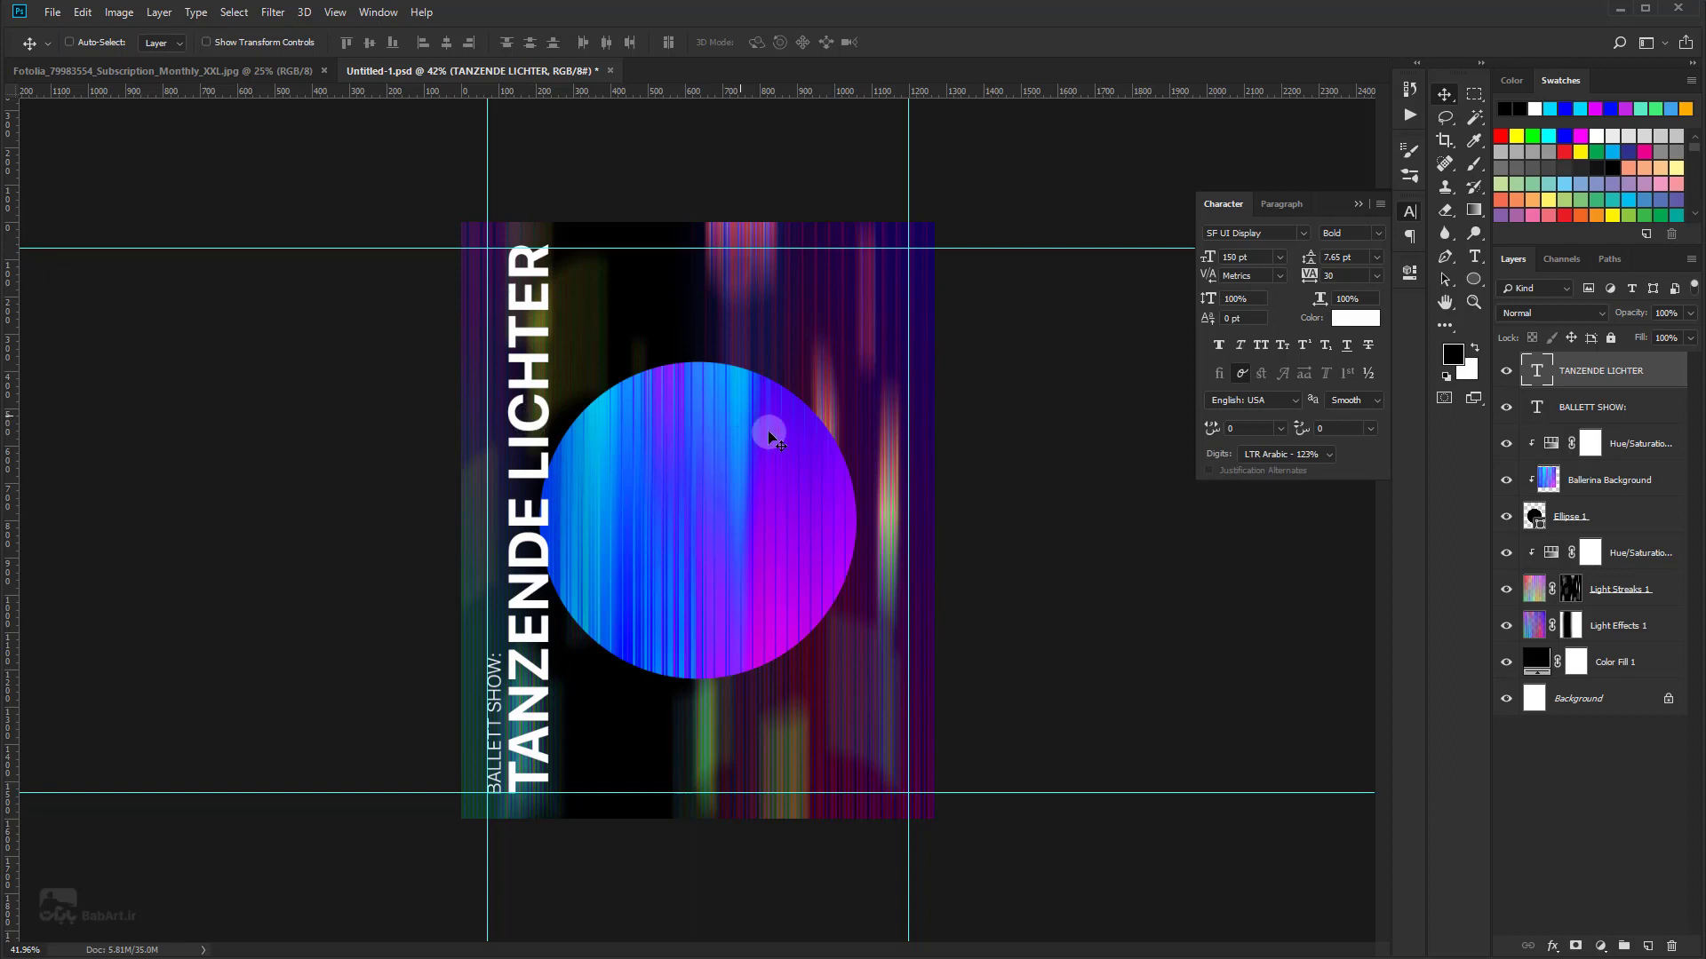
click(1247, 256)
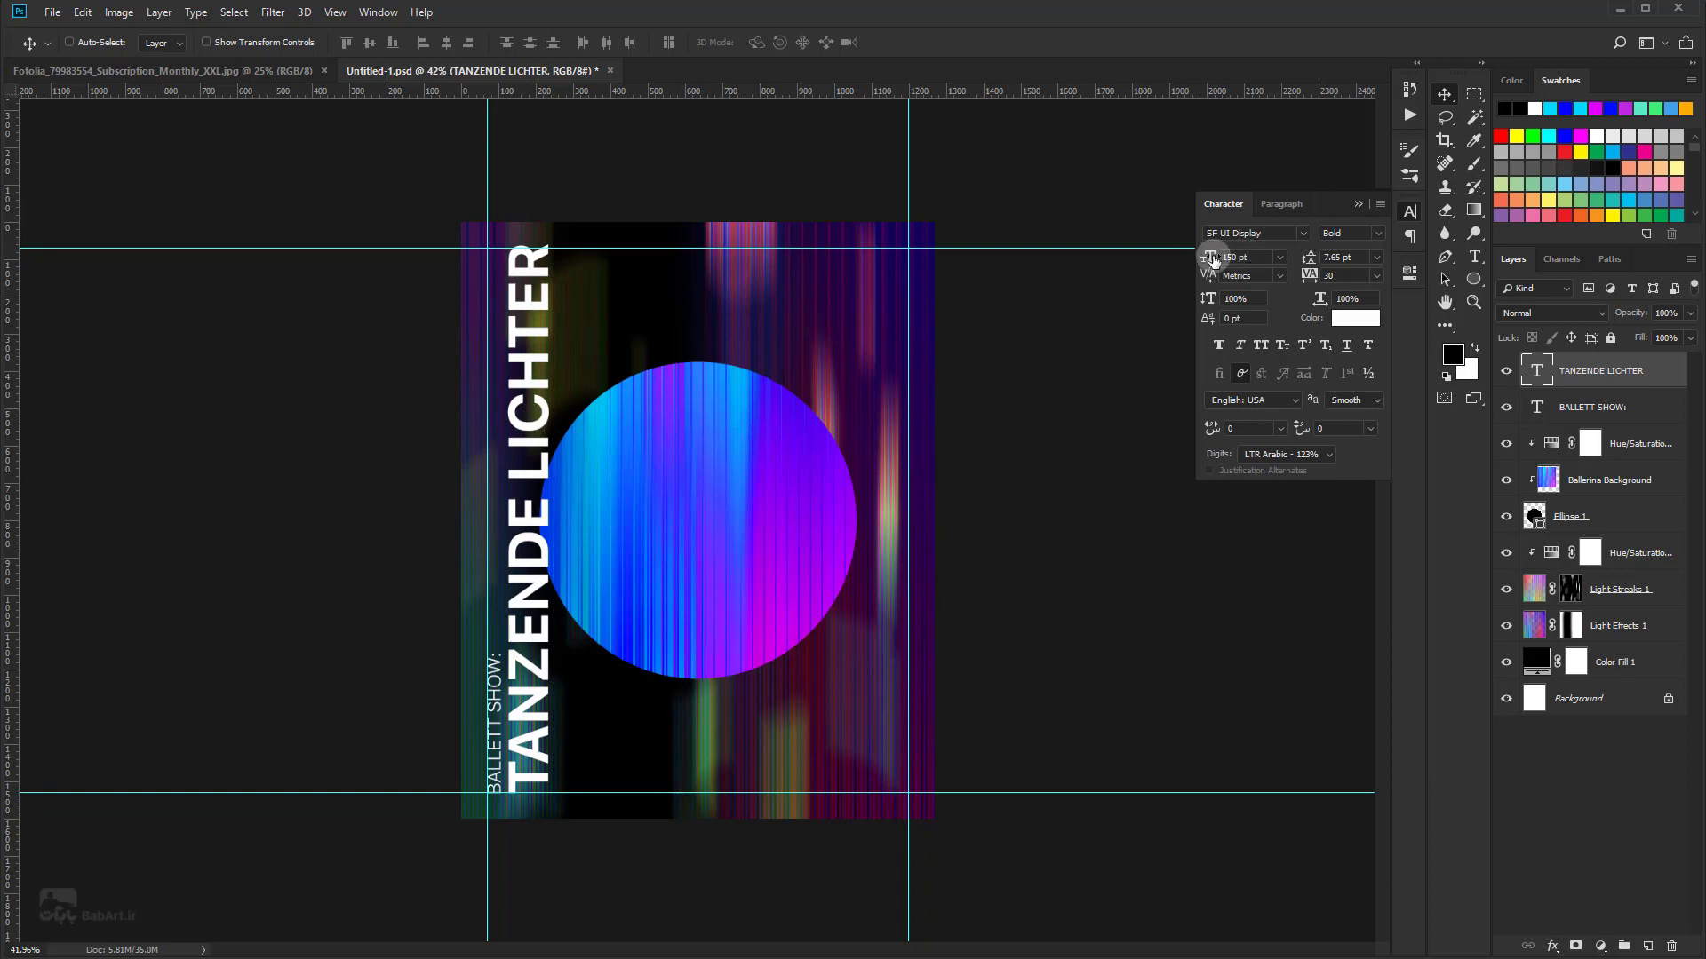
drag(1212, 258, 1207, 256)
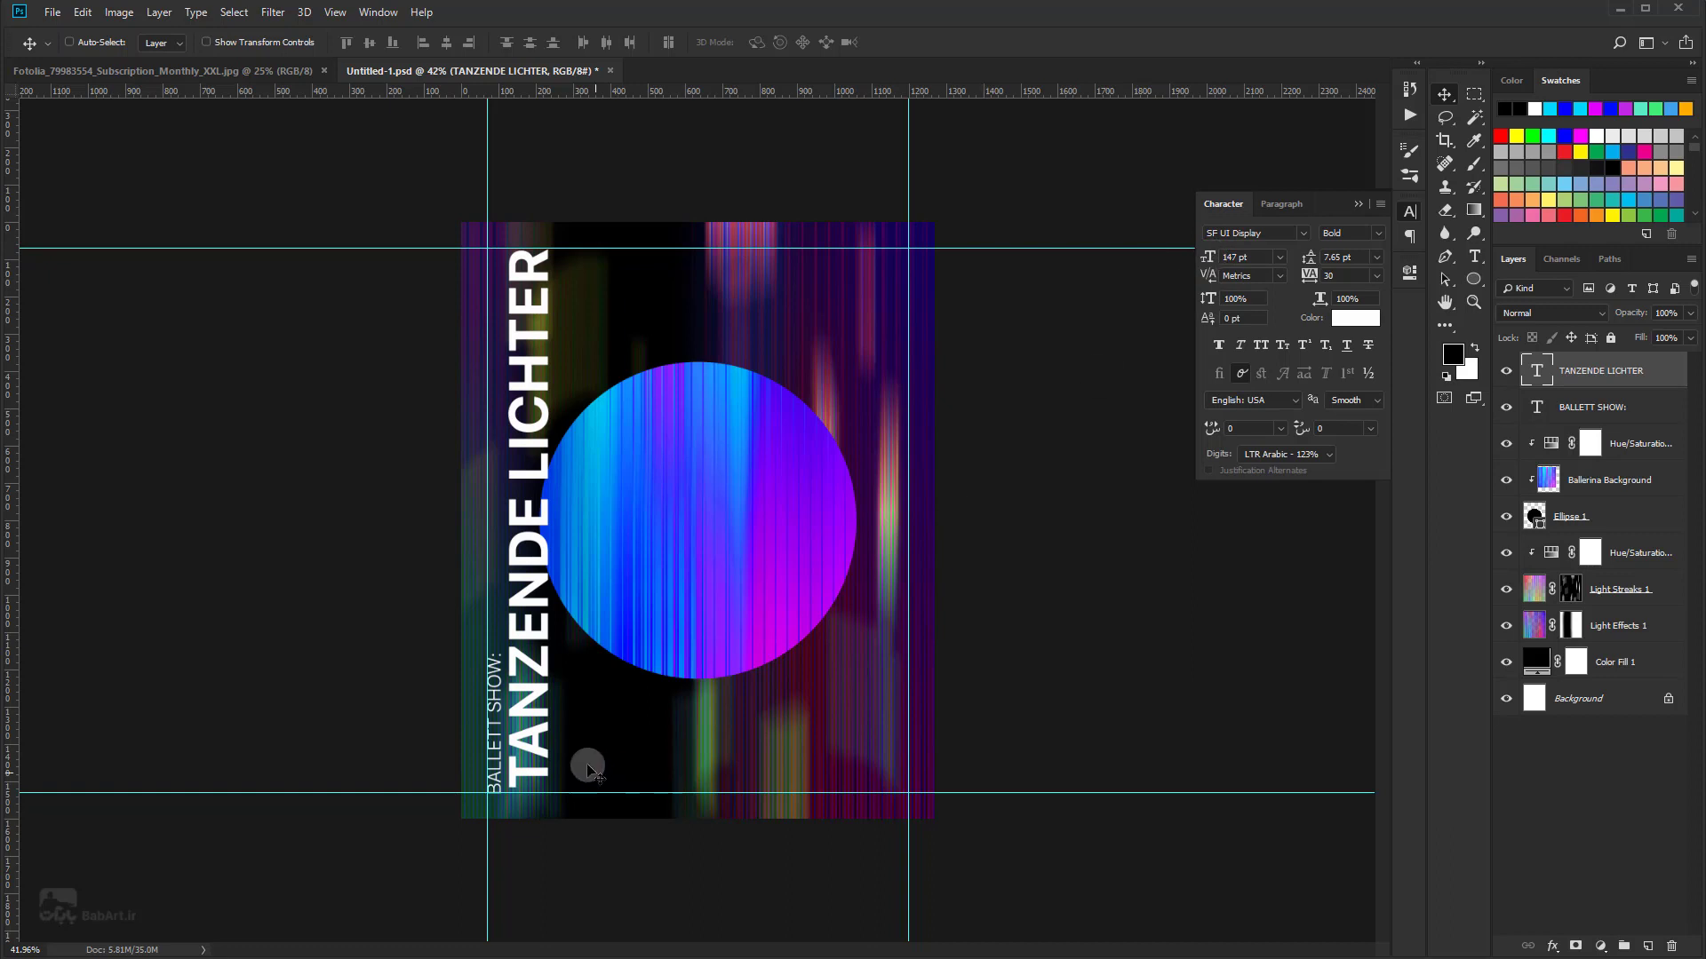
click(539, 775)
drag(539, 775, 537, 780)
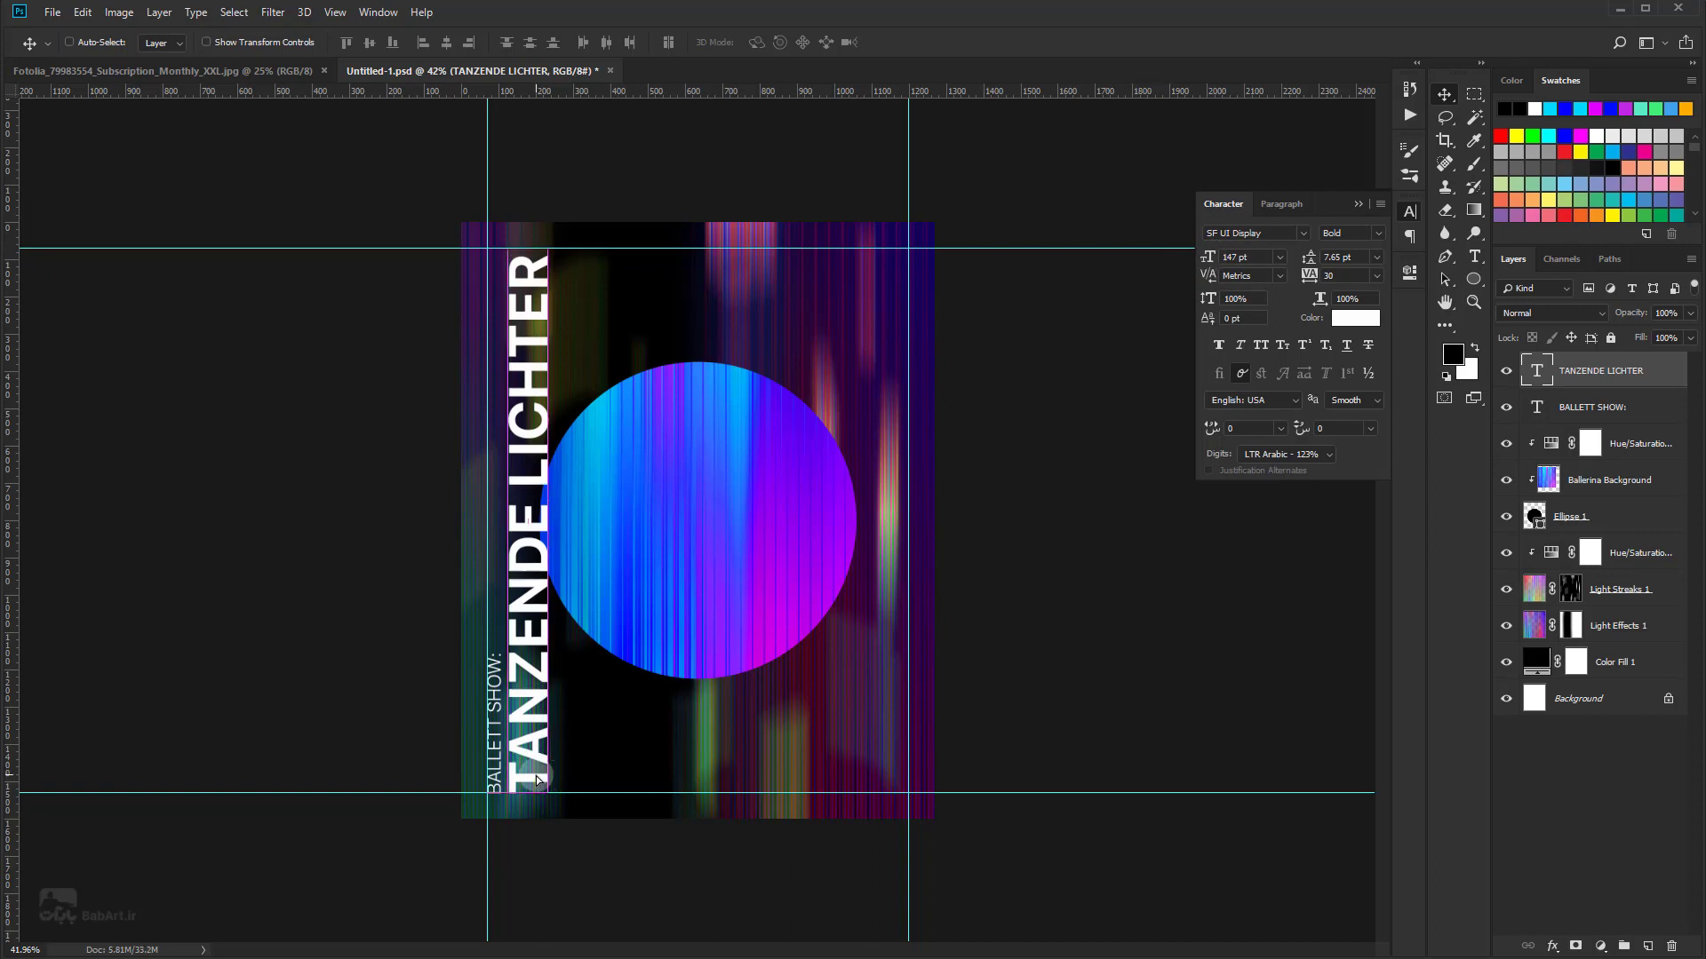
click(1134, 673)
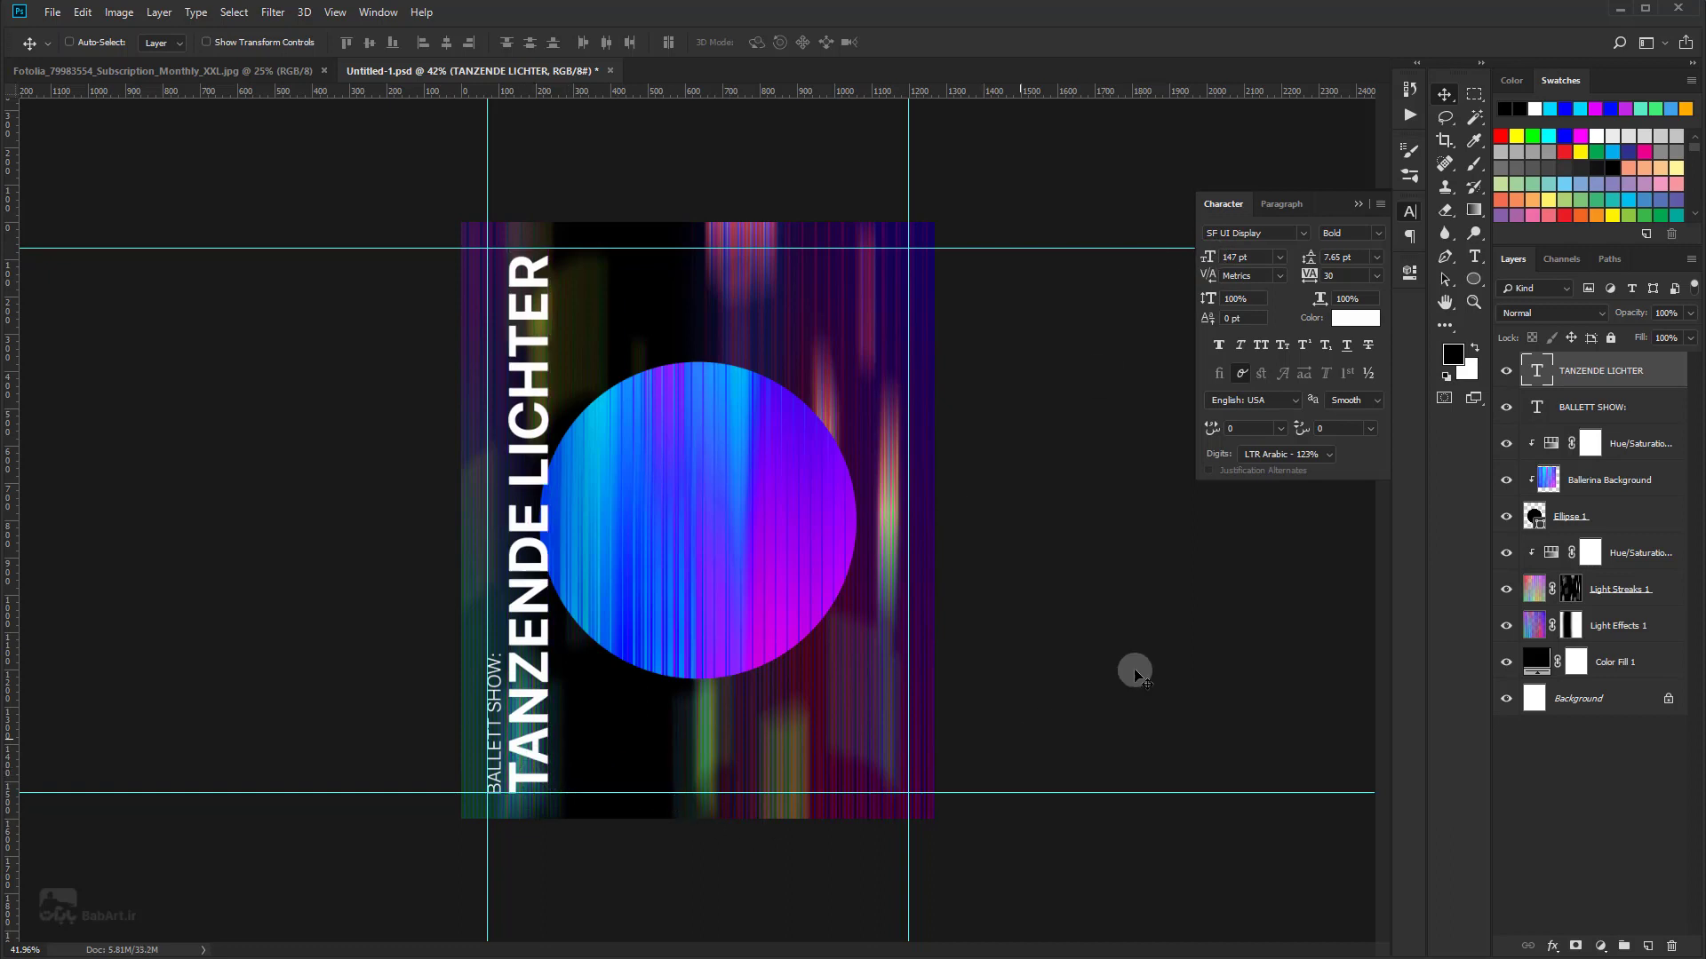
Step: Paste the phone number and website as a new text layer with auto leading, right-aligned
click(1475, 257)
click(822, 320)
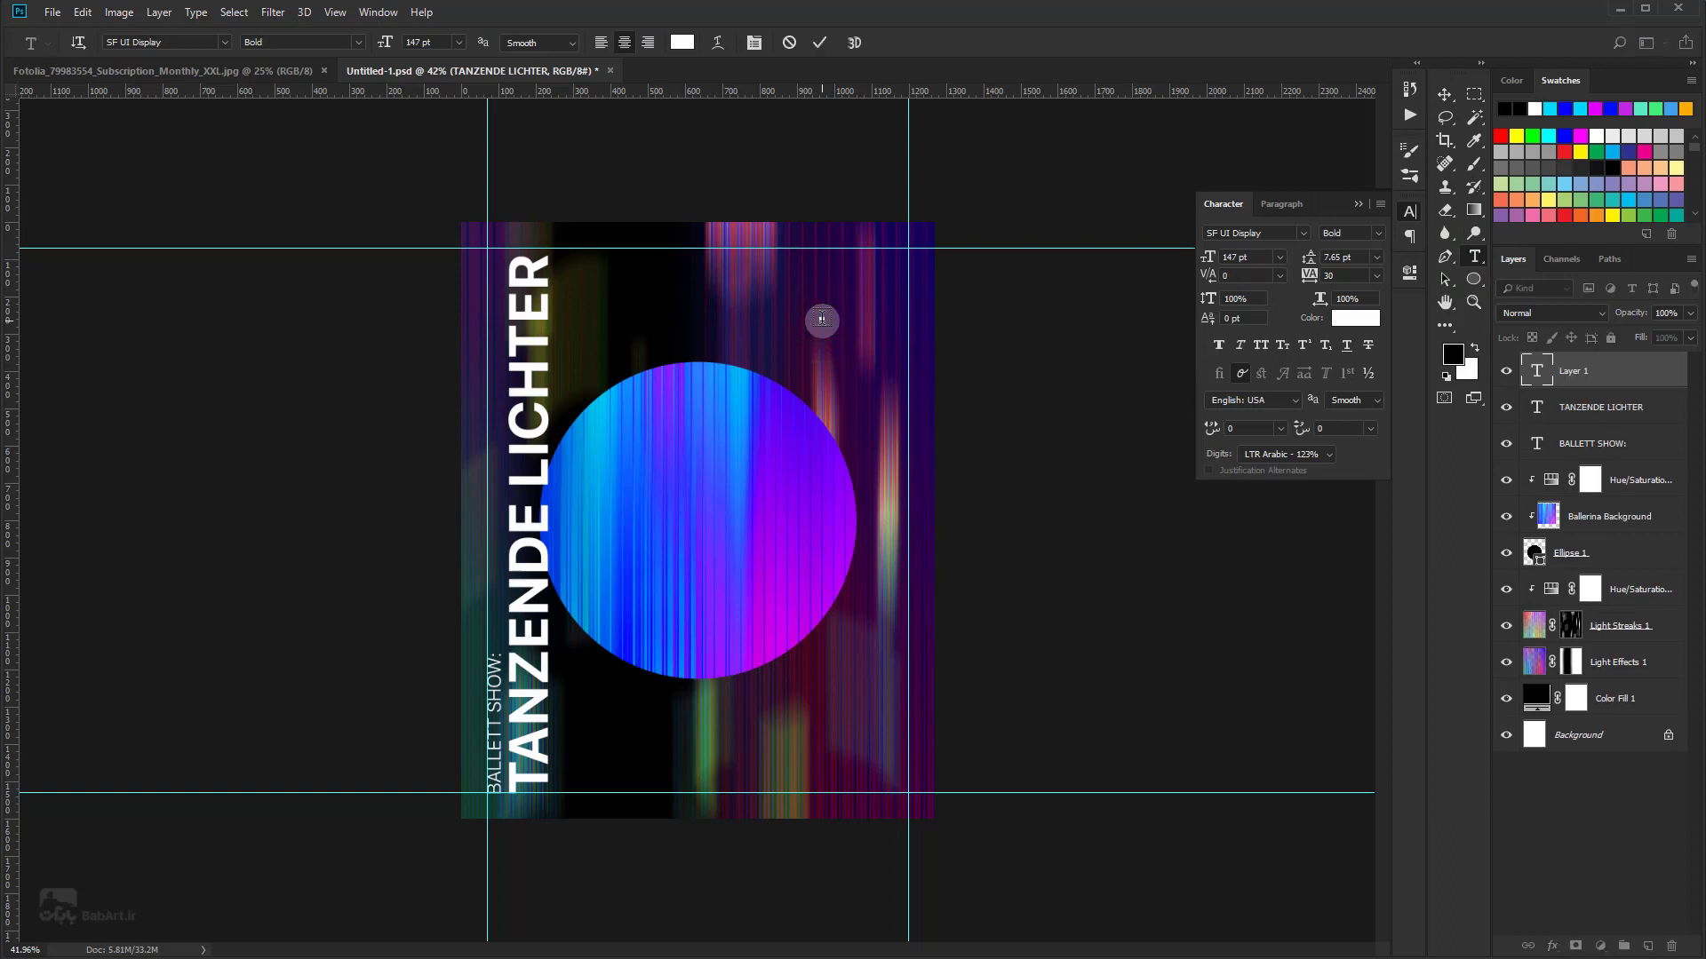
key(ctrl+v)
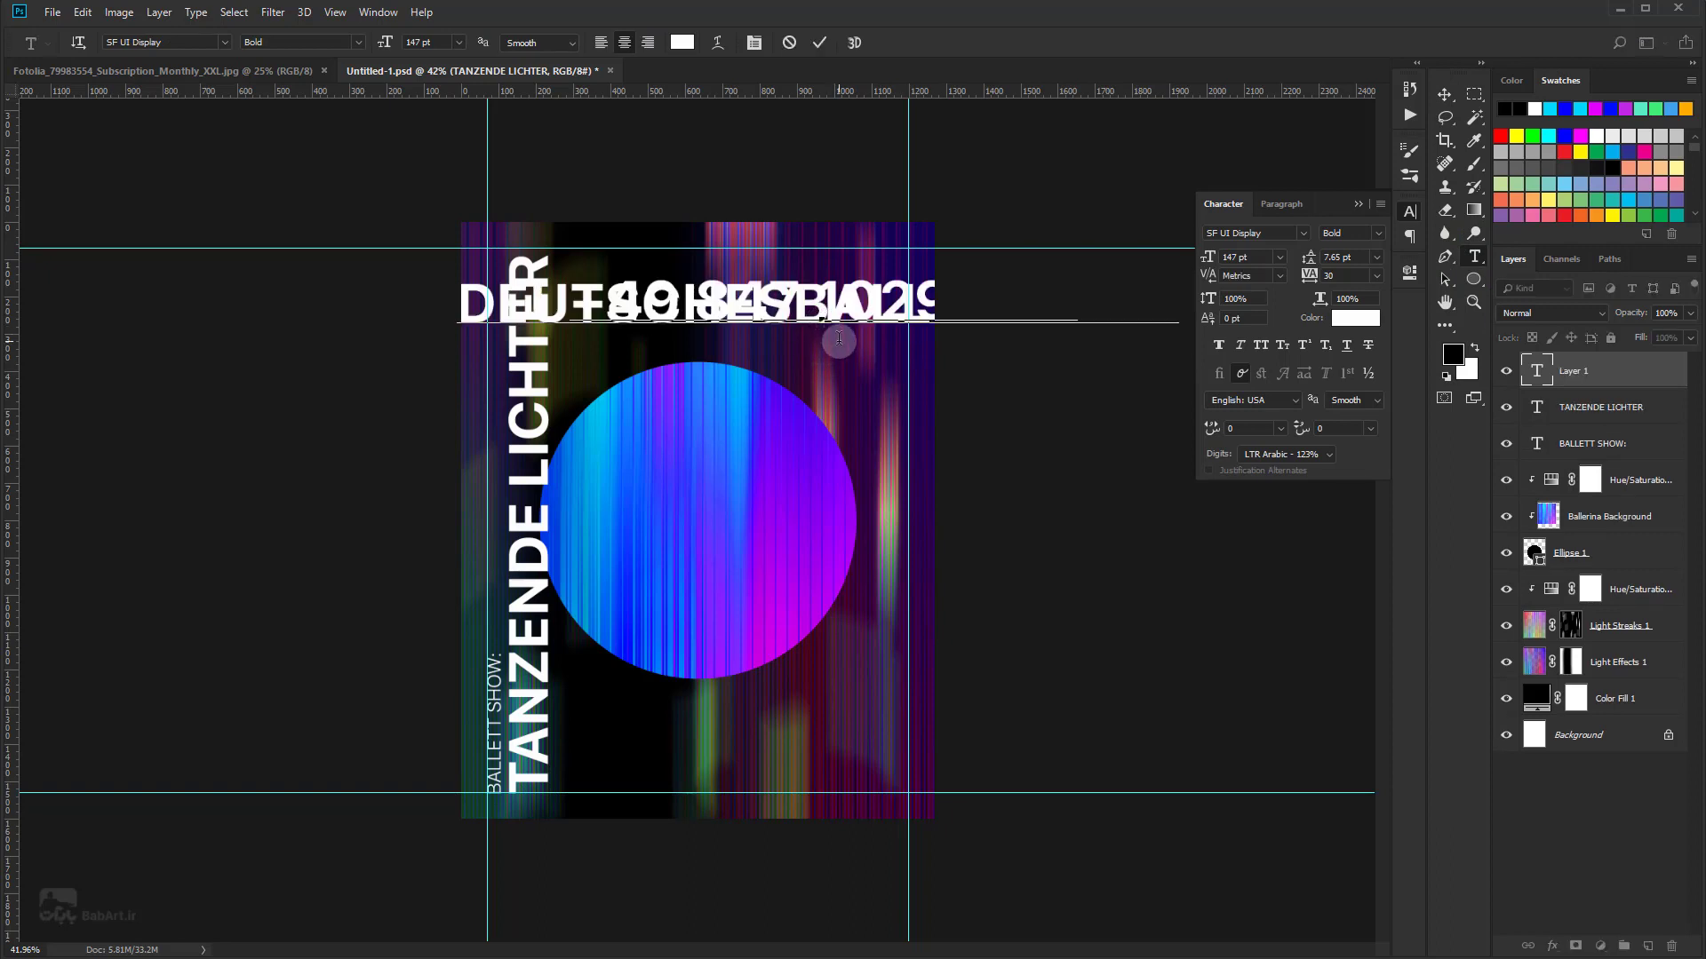
key(ctrl+a)
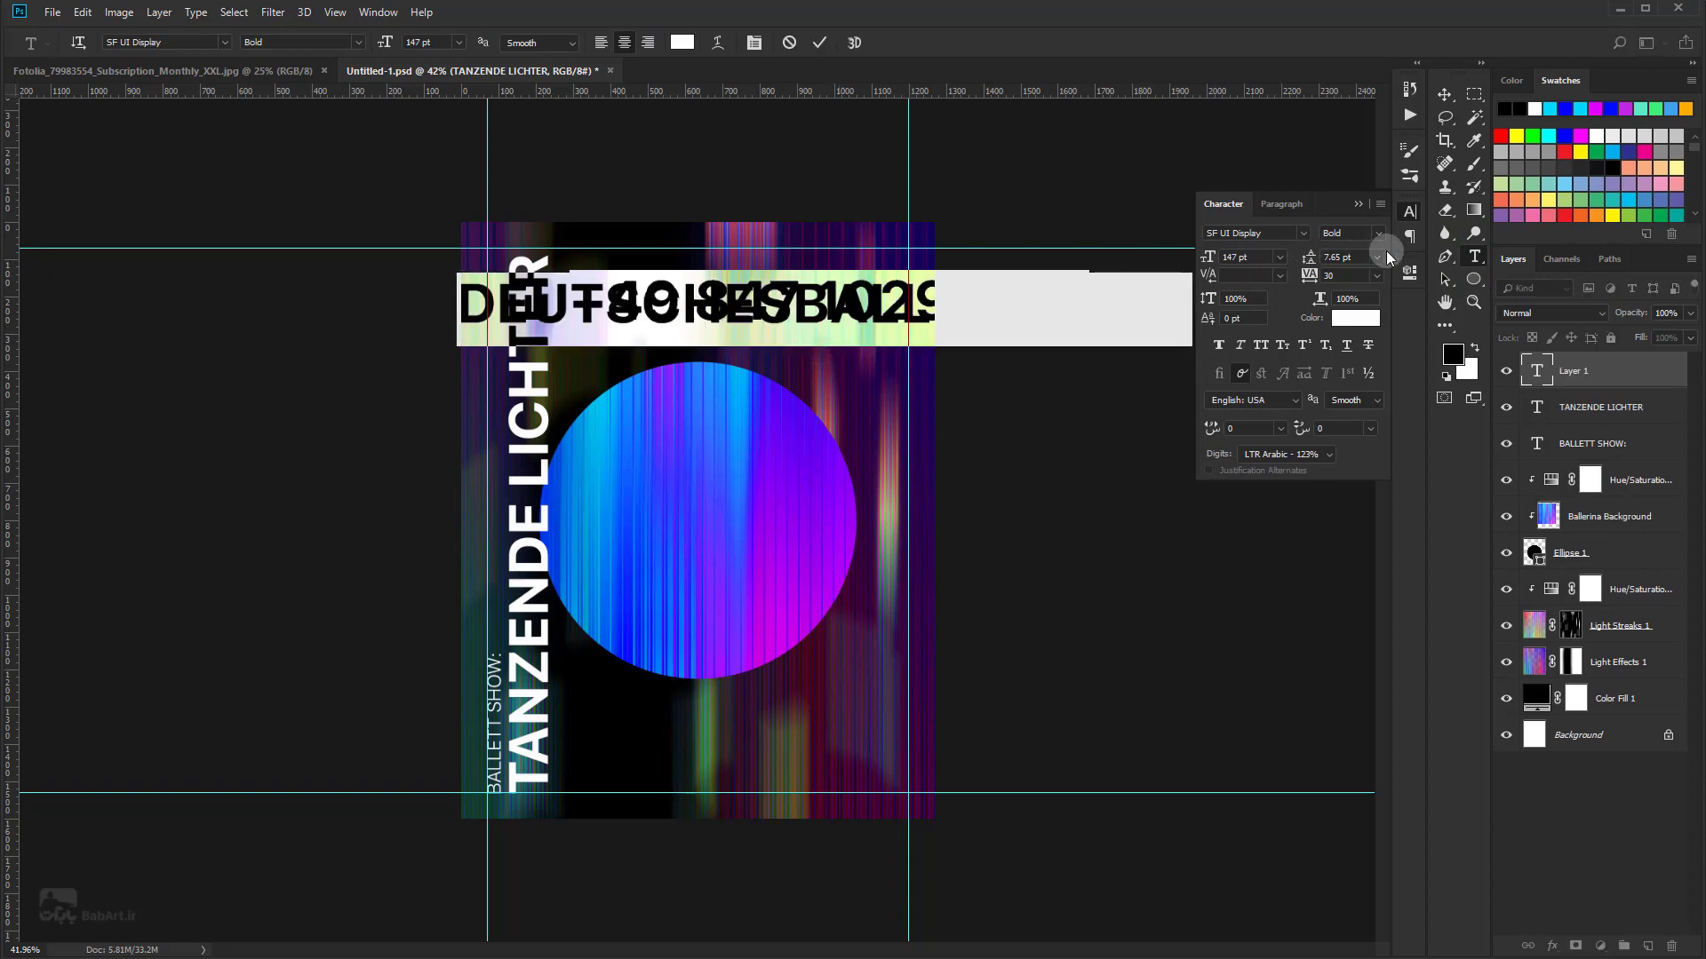
click(1378, 258)
click(1362, 275)
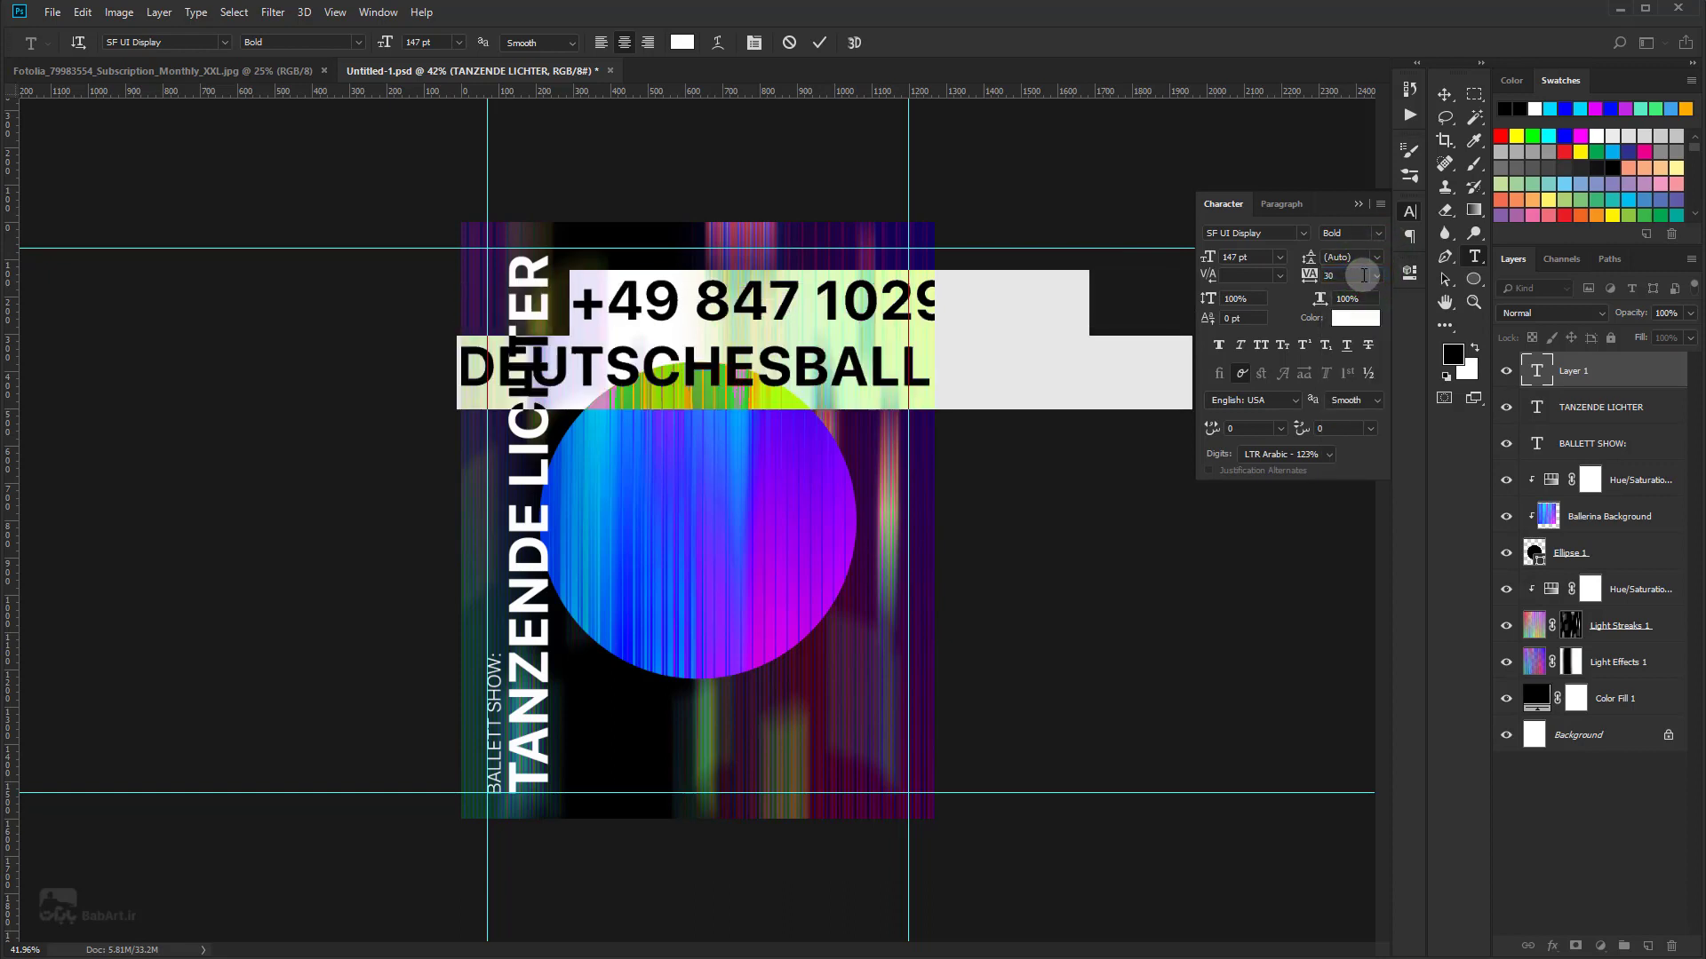
text(0)
key(Return)
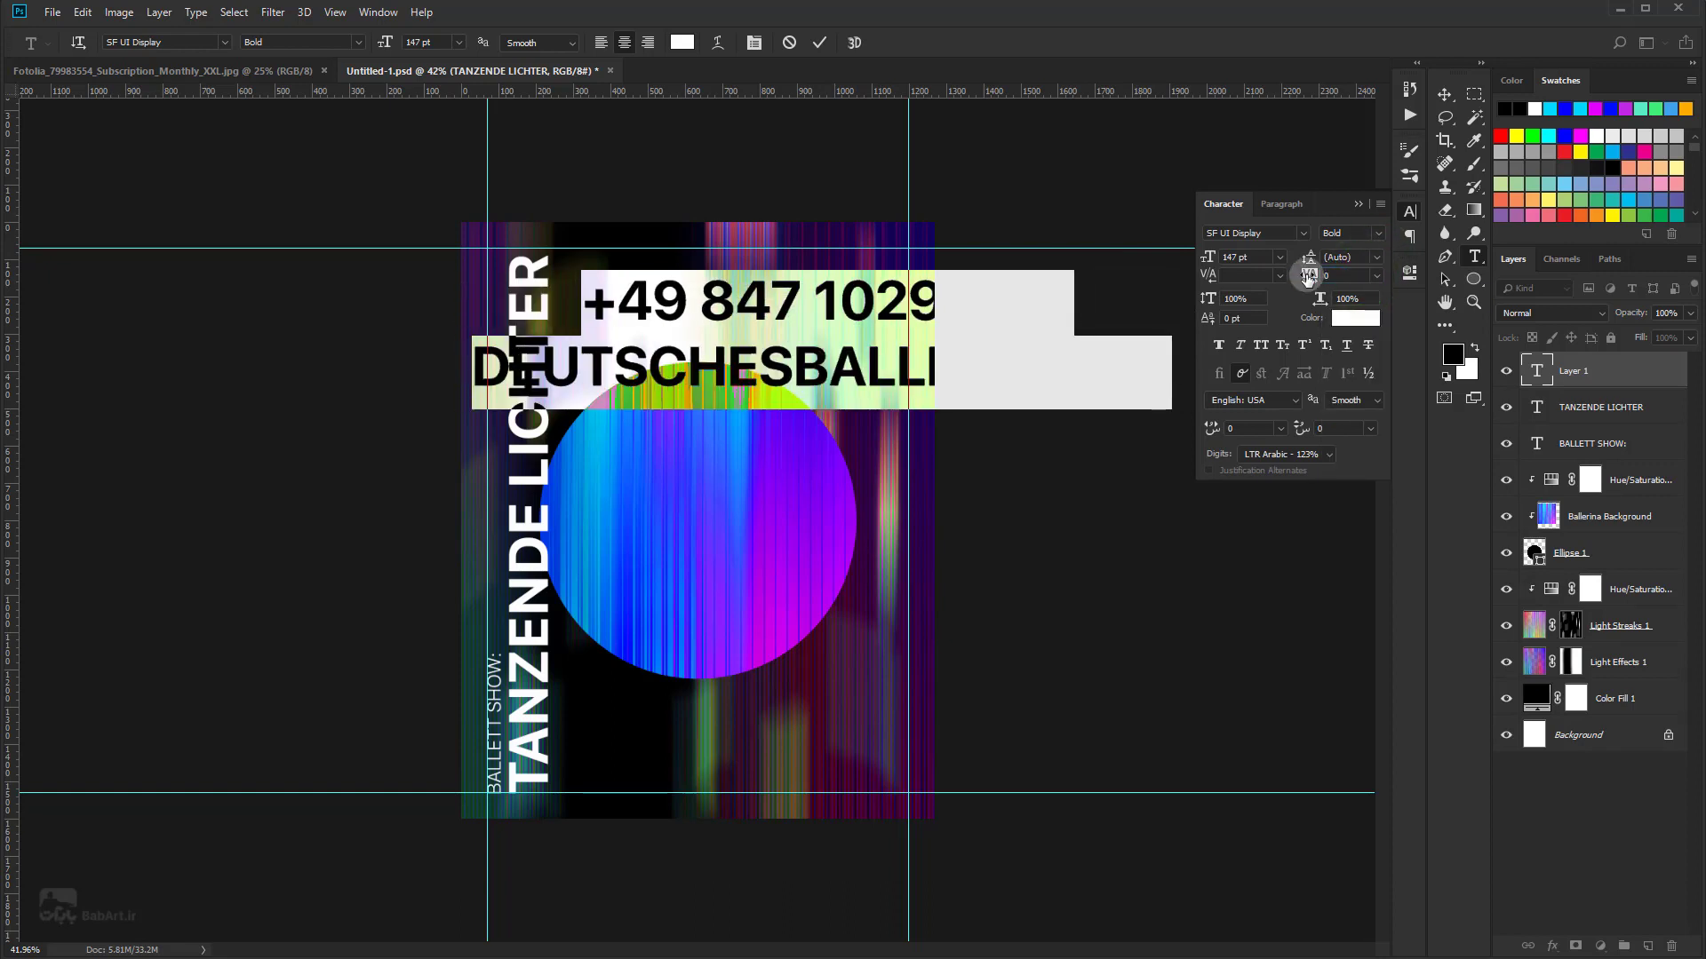
click(1281, 204)
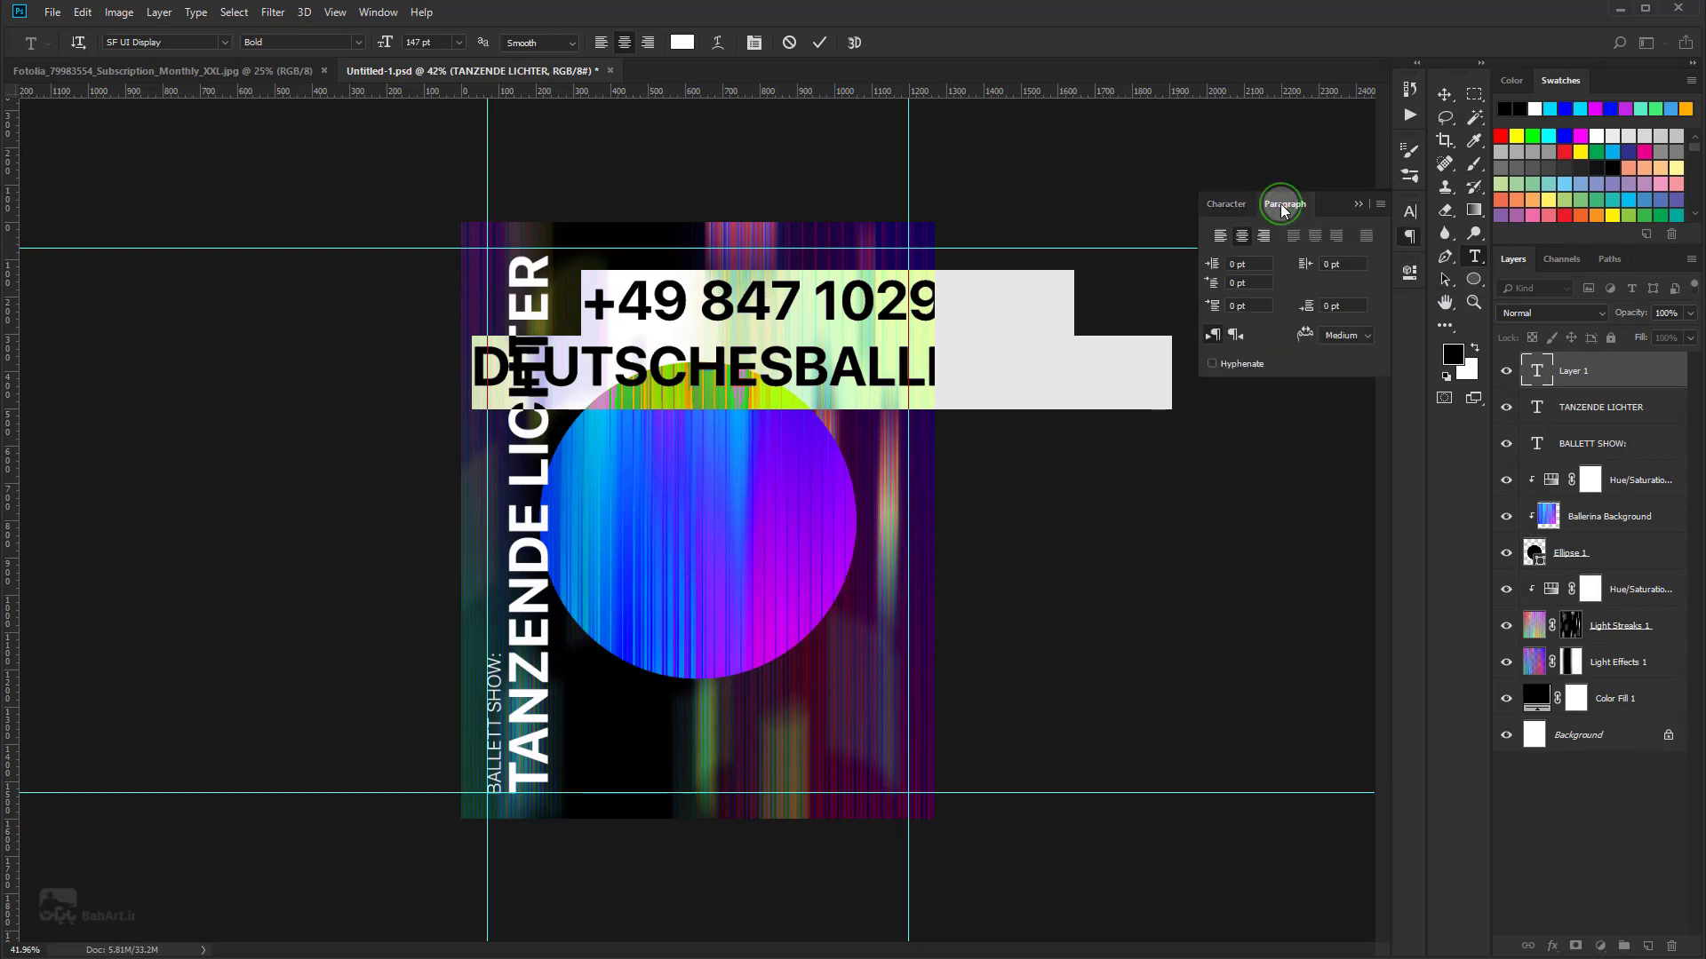
click(1265, 235)
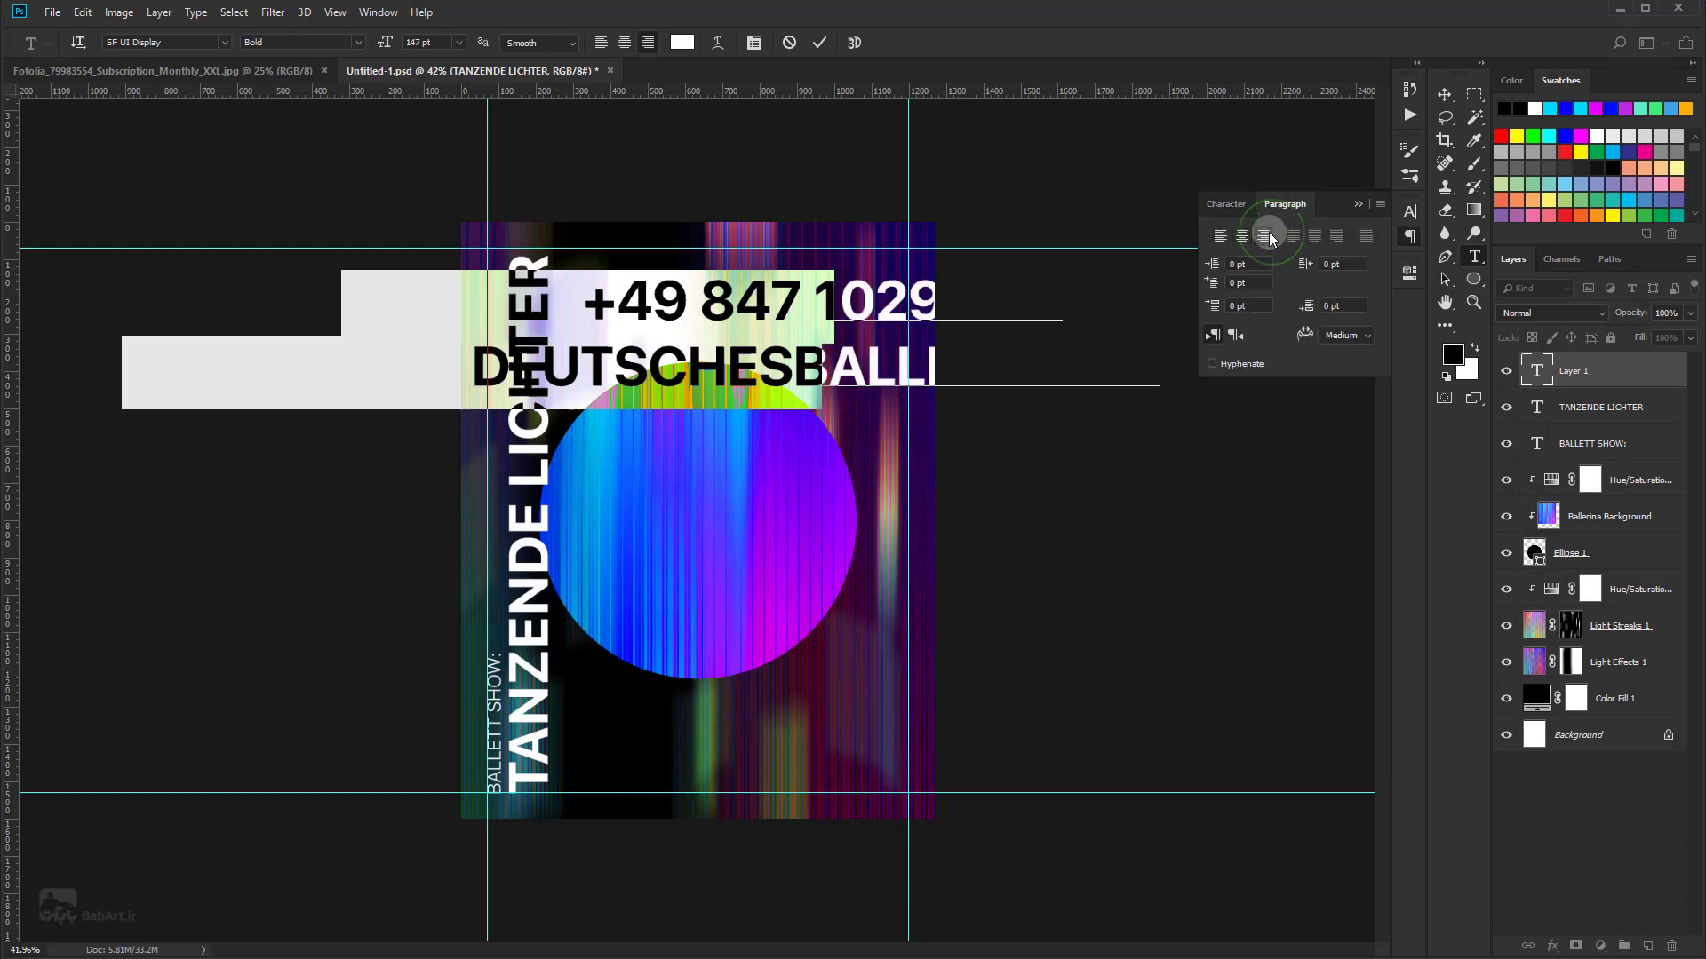
Step: Delete the trailing space after BALLETT.COM and commit the contact text
click(808, 369)
drag(809, 361, 835, 360)
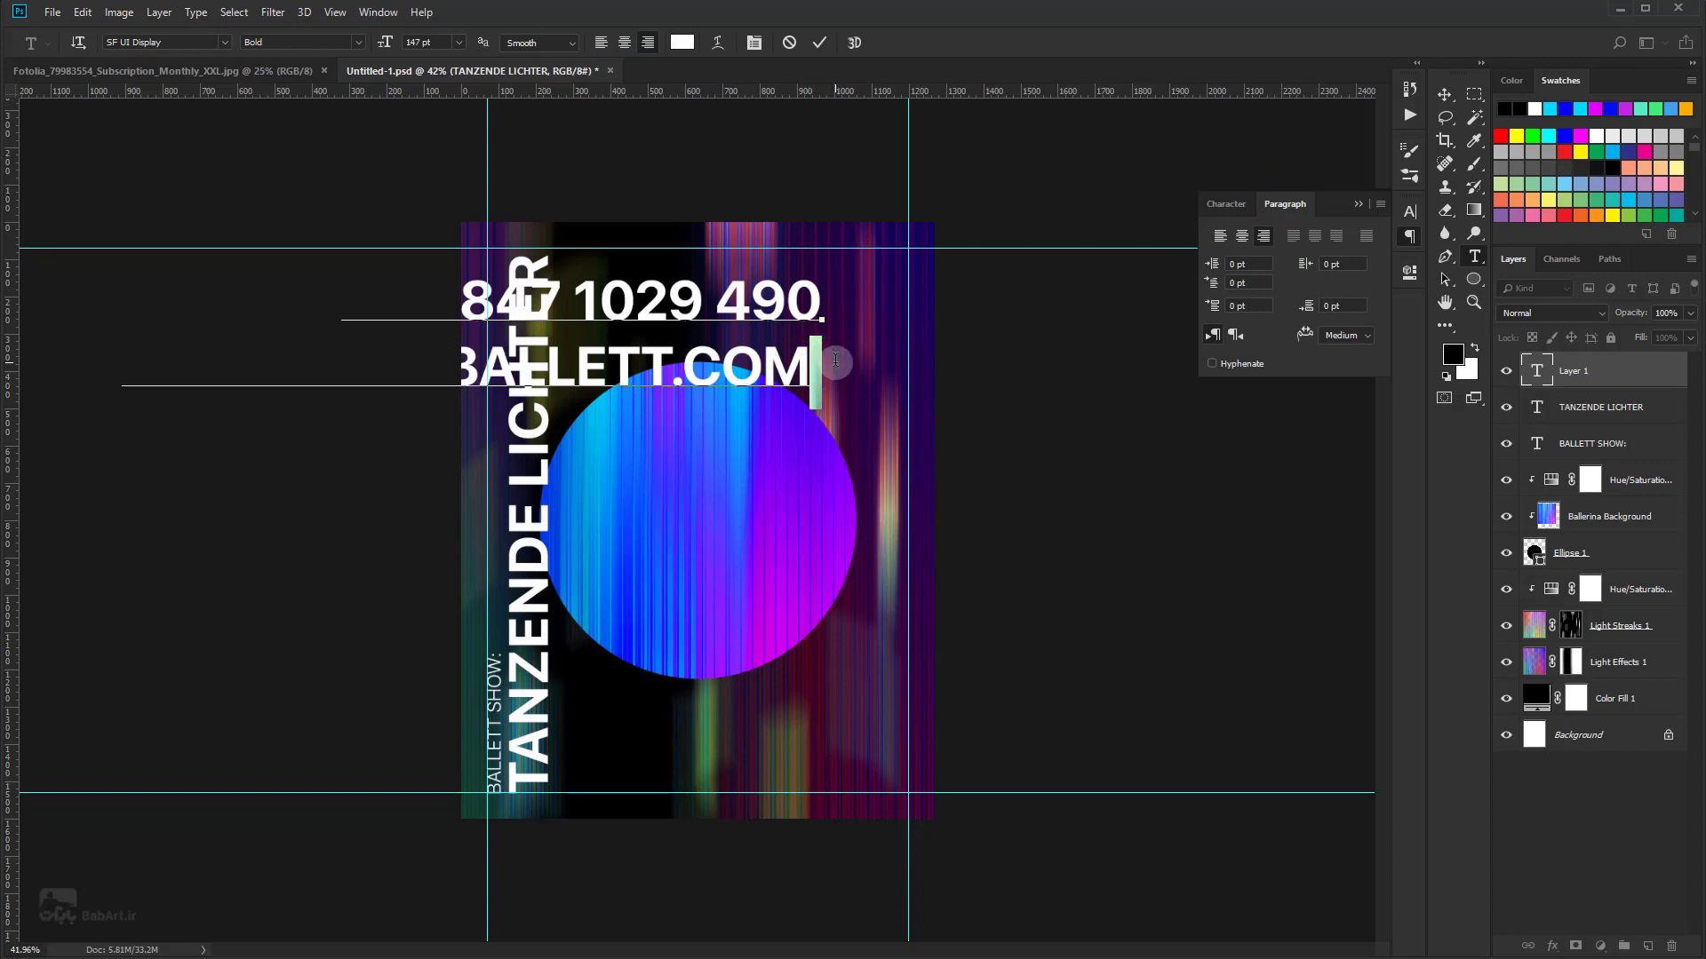
key(BackSpace)
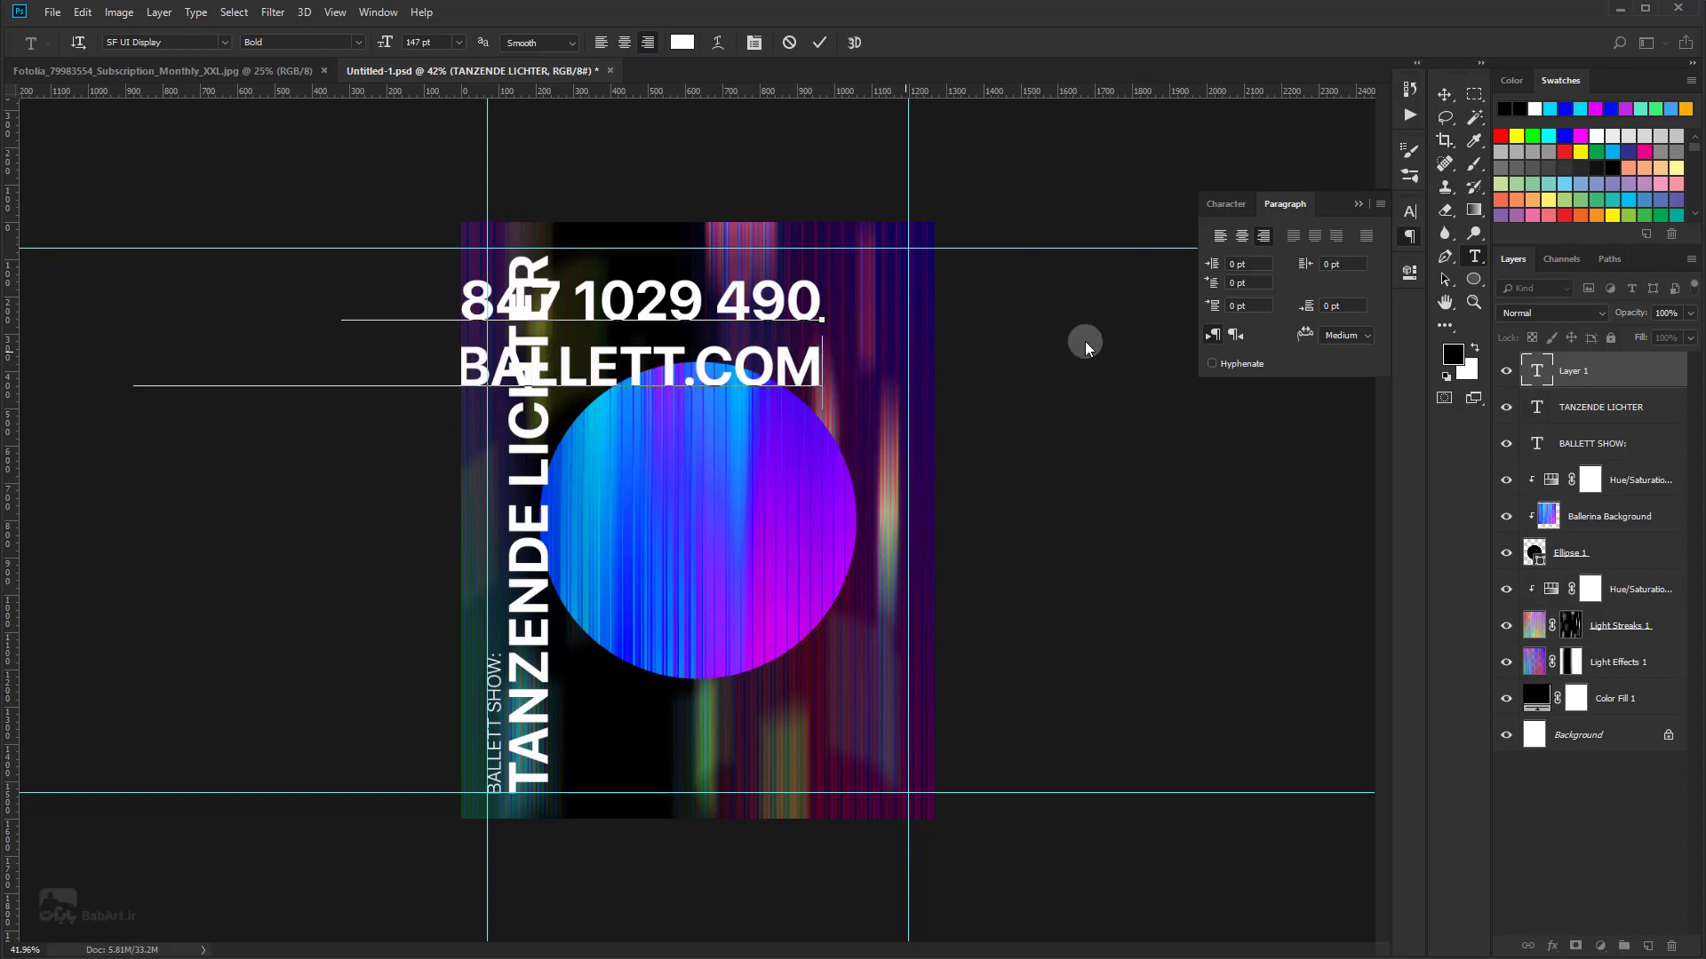
click(1555, 364)
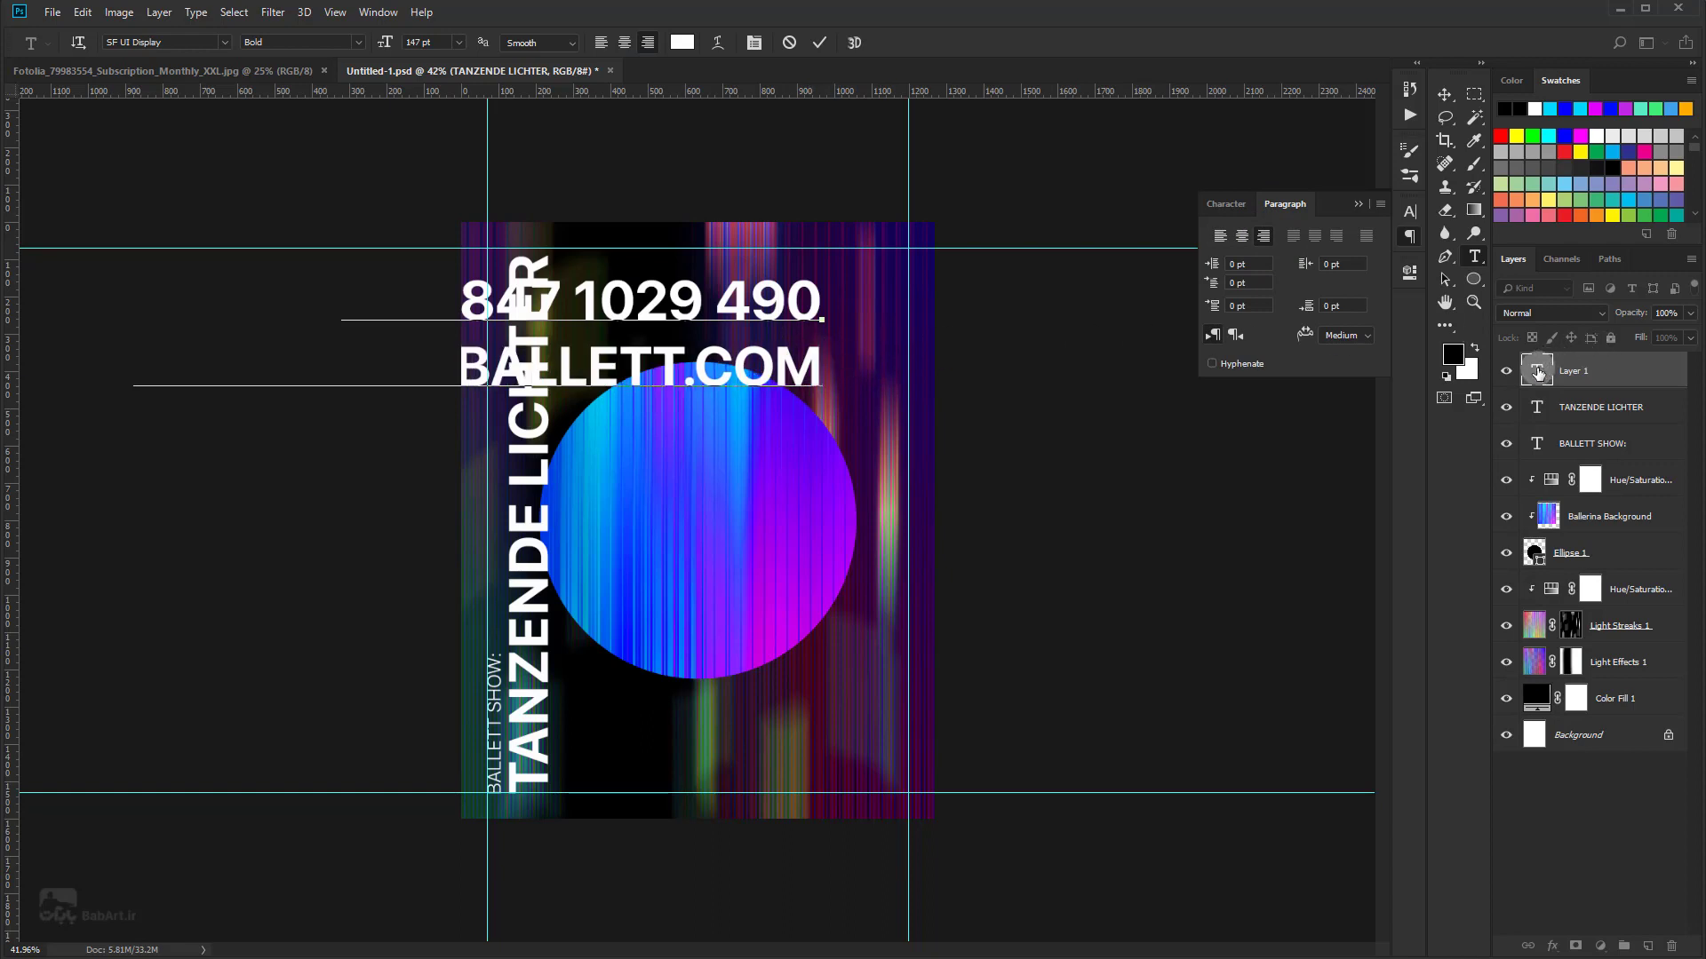
Step: Shrink the contact text from 60 pt downward and set it to Light weight
click(1228, 204)
drag(1207, 256, 1145, 258)
text(60)
key(Return)
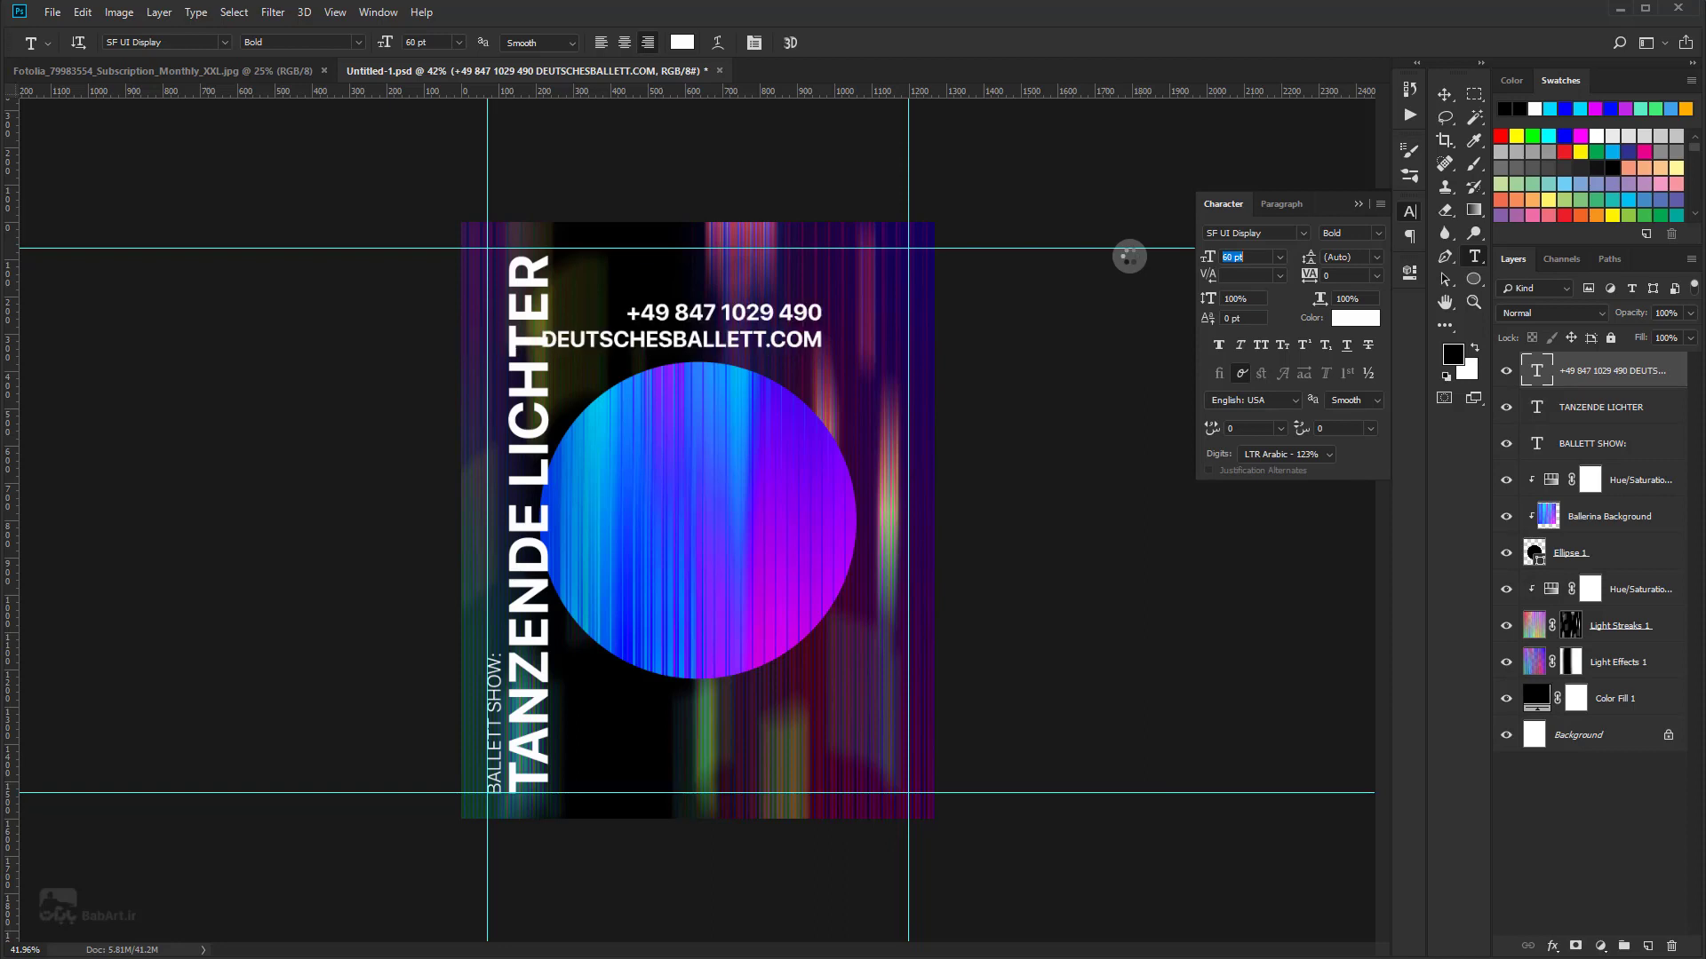
key(Down)
key(Down)
key(Down)
key(Down)
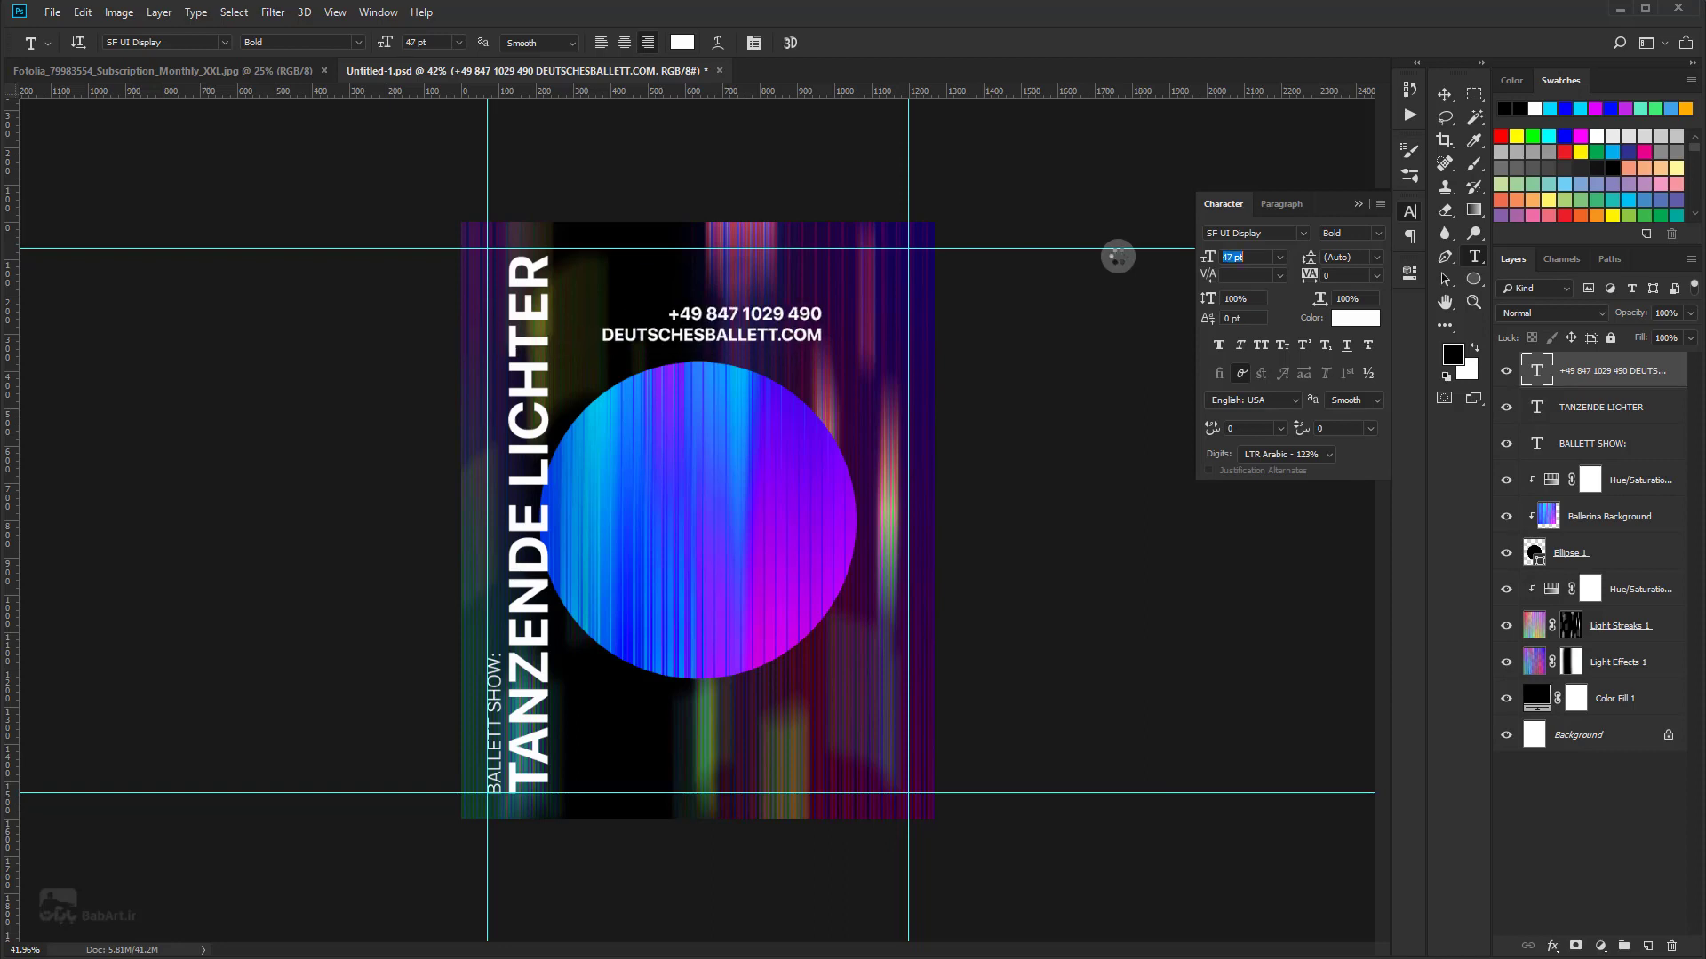
text(41)
key(Return)
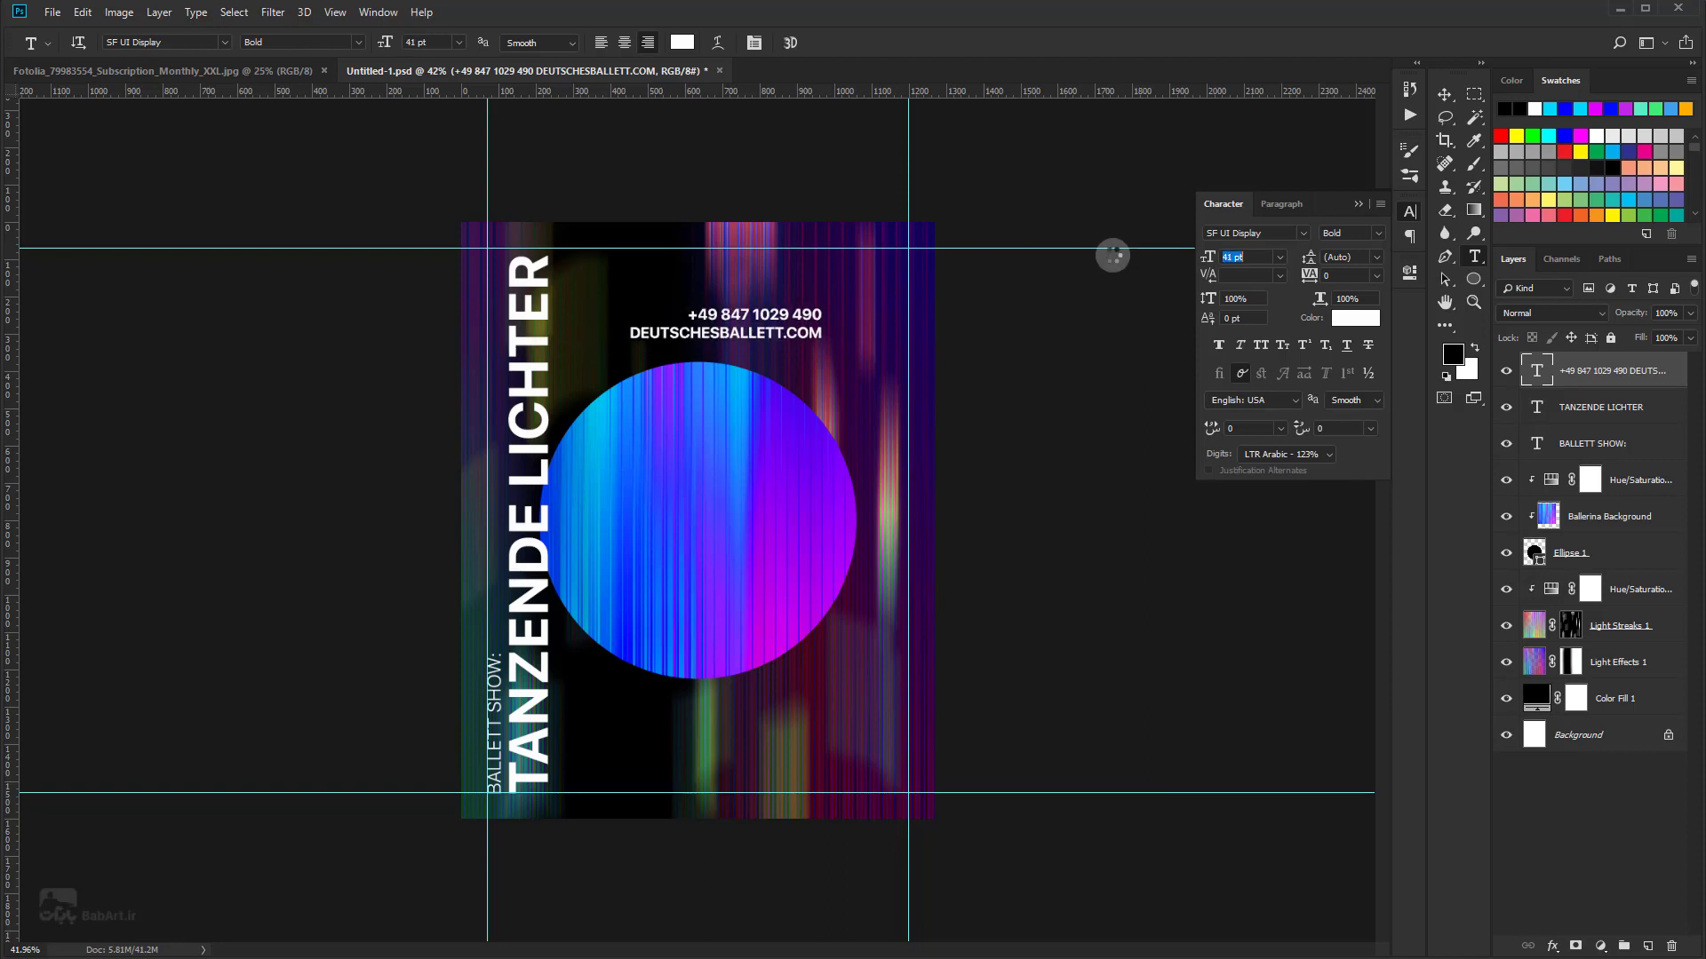
click(1364, 234)
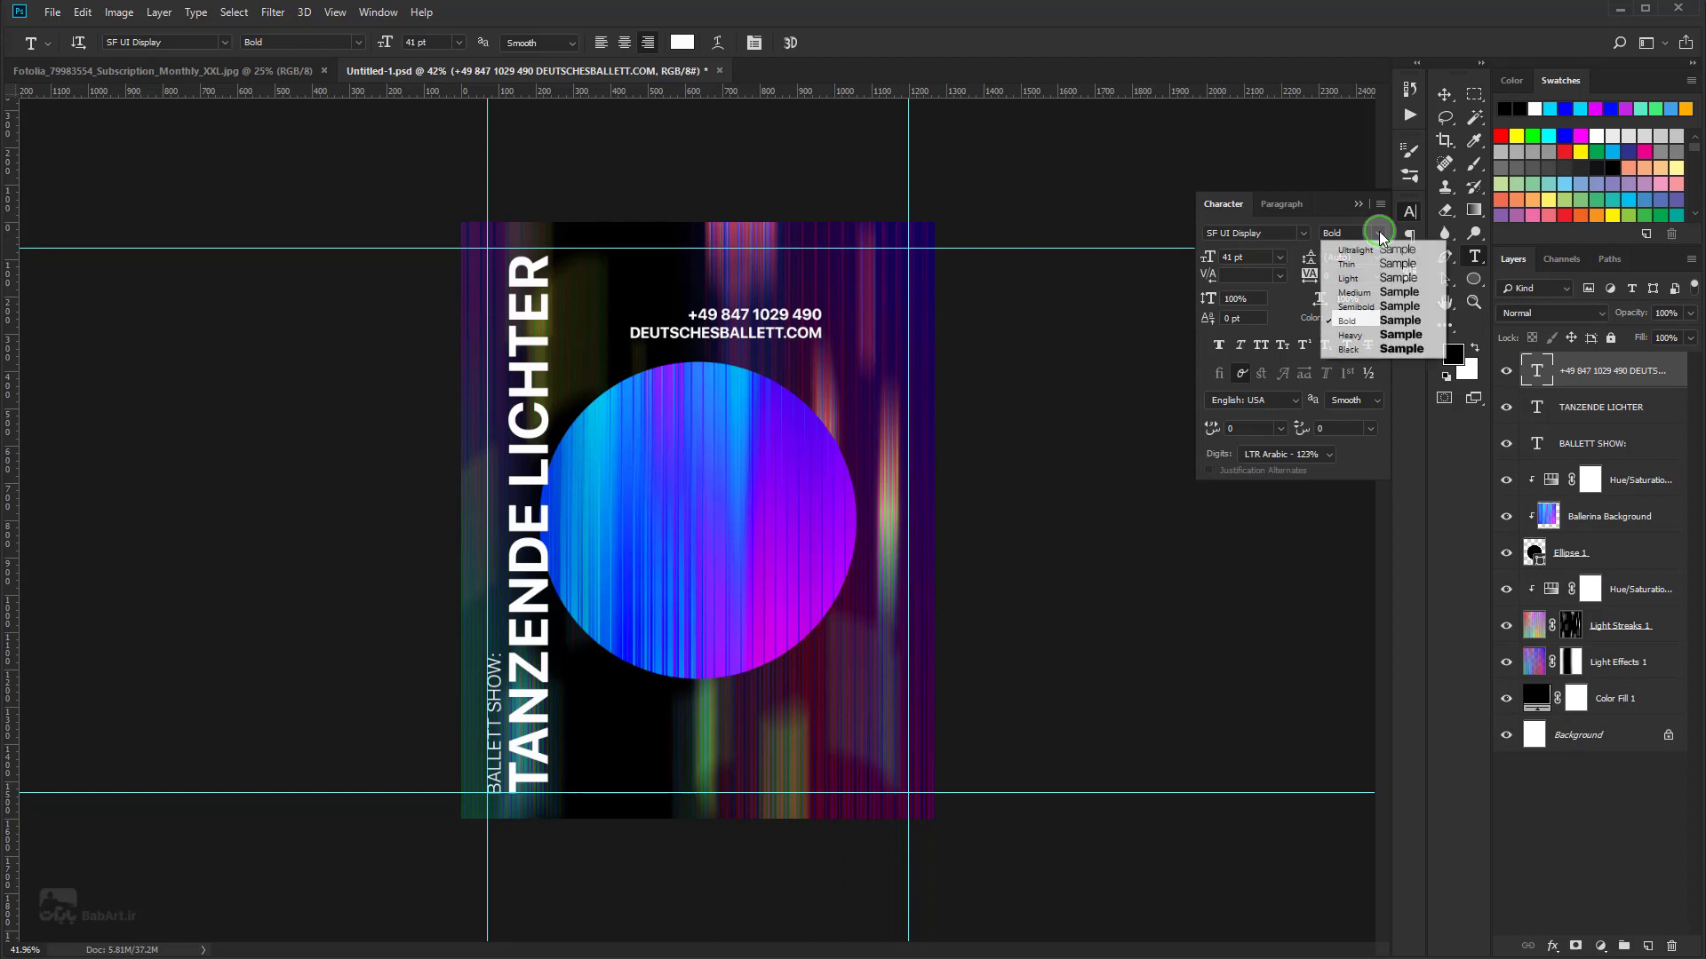
click(1366, 278)
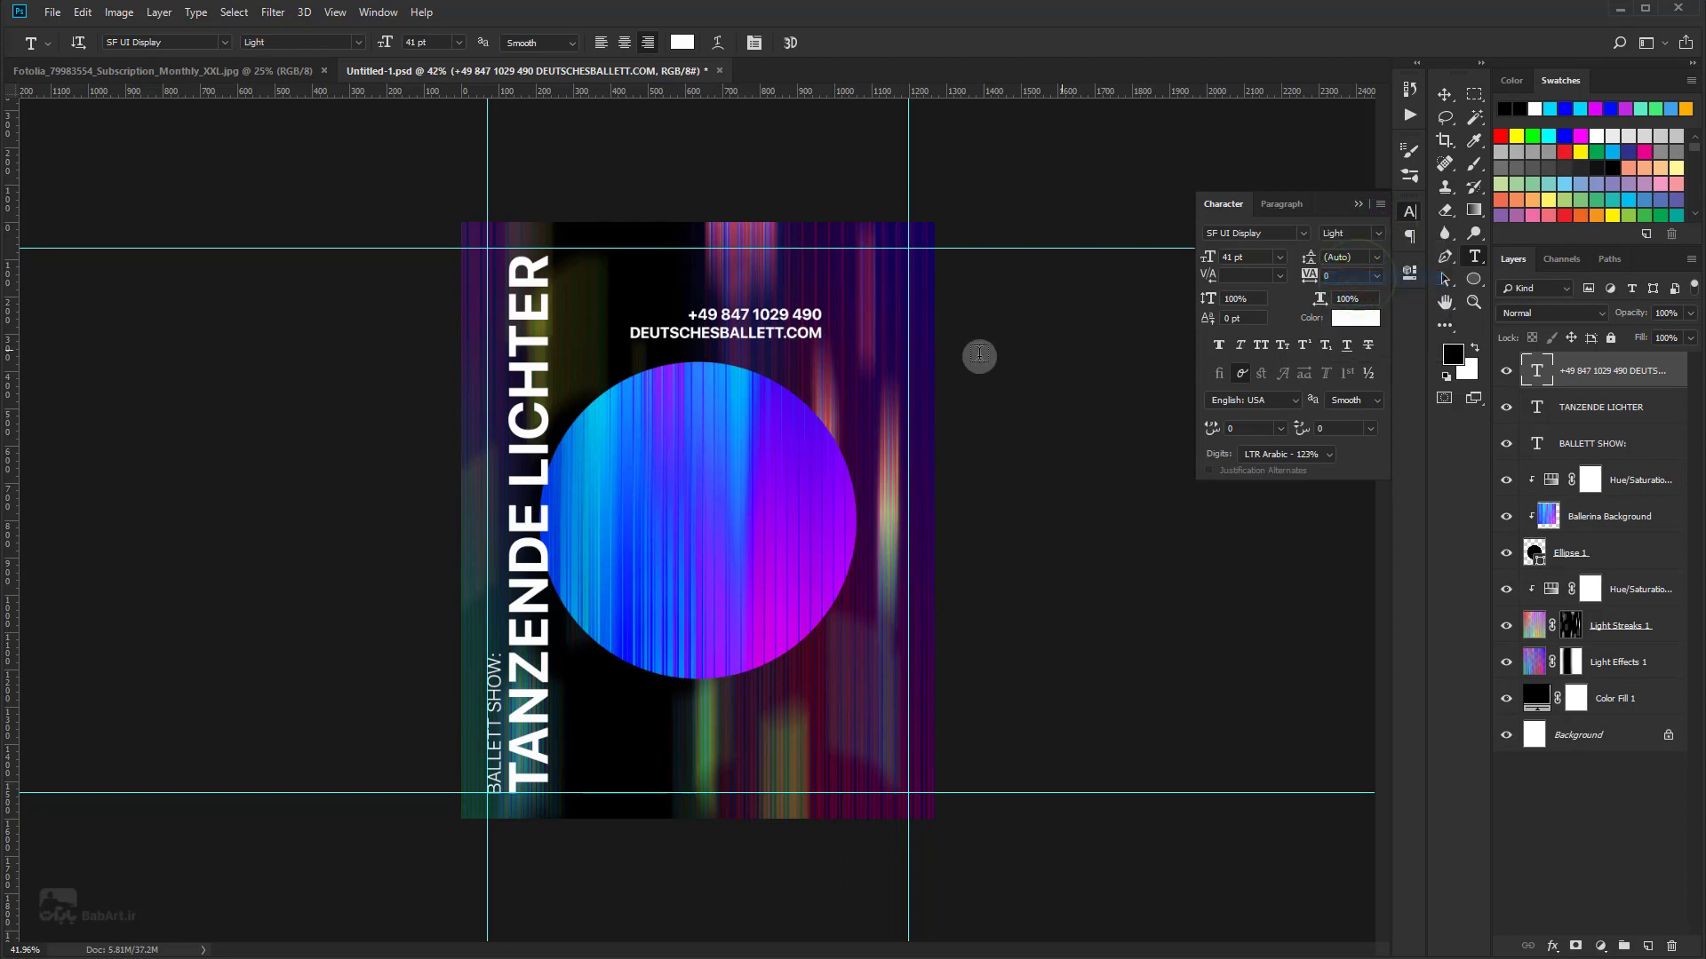
Step: Move the contact text to the top-right corner at 30 pt, just under the top guide
click(1444, 94)
mouse_move(813, 324)
mouse_down()
mouse_move(901, 280)
mouse_move(900, 265)
mouse_up()
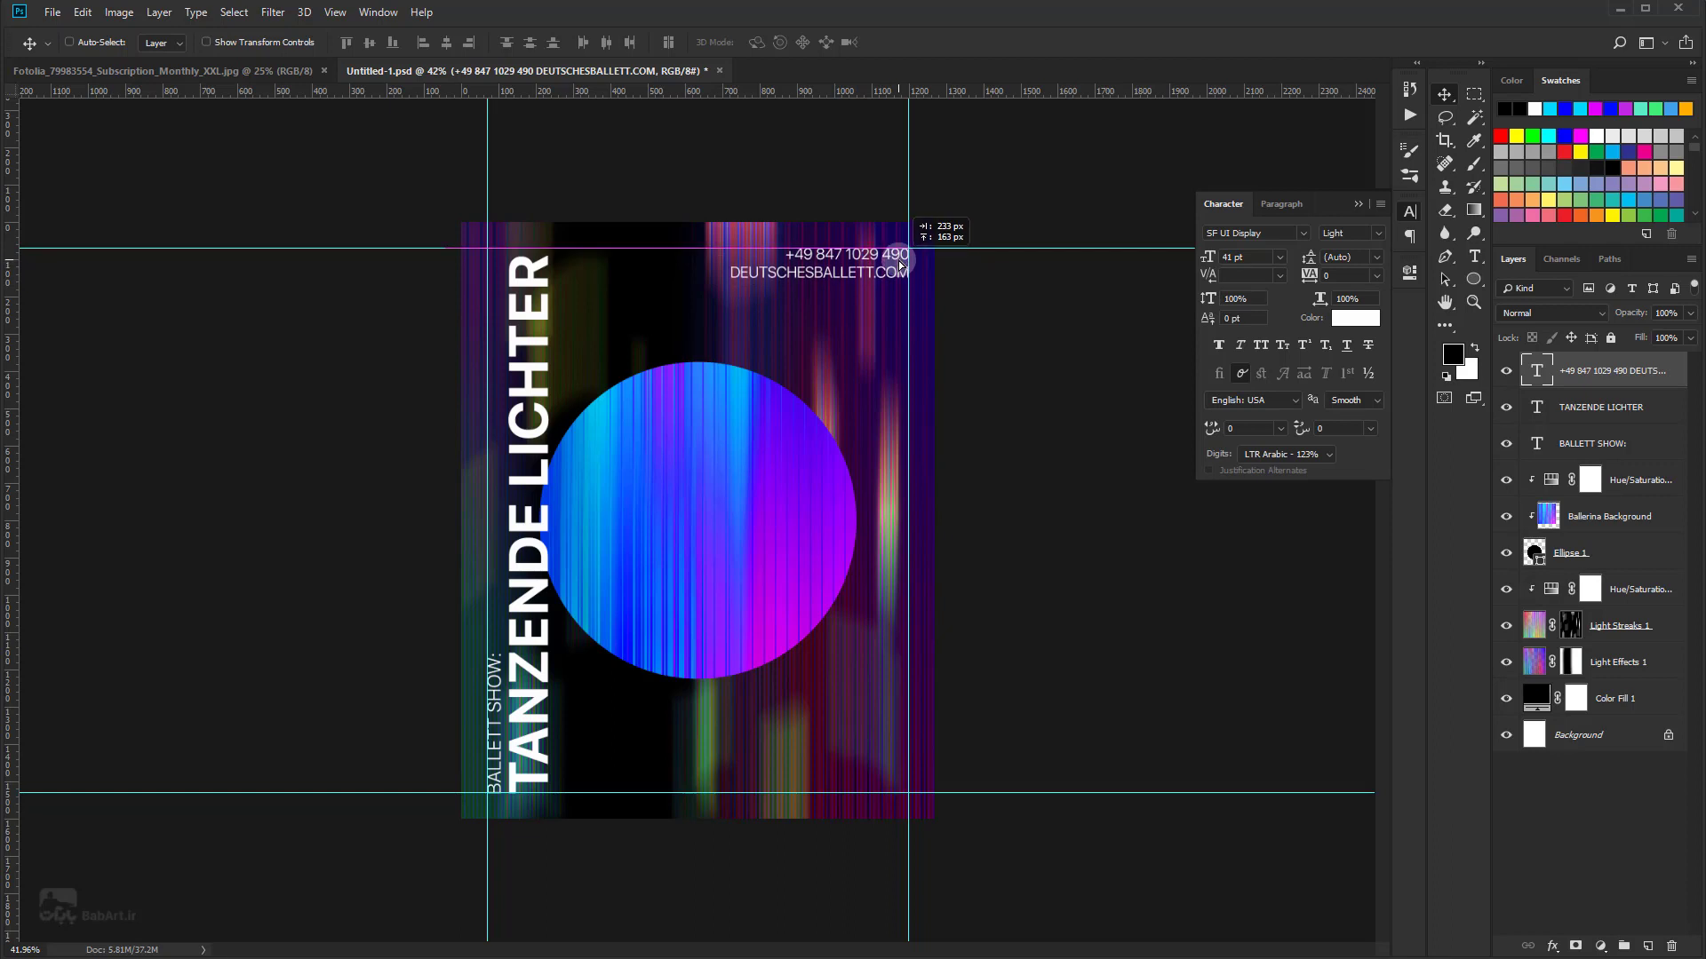
click(1234, 257)
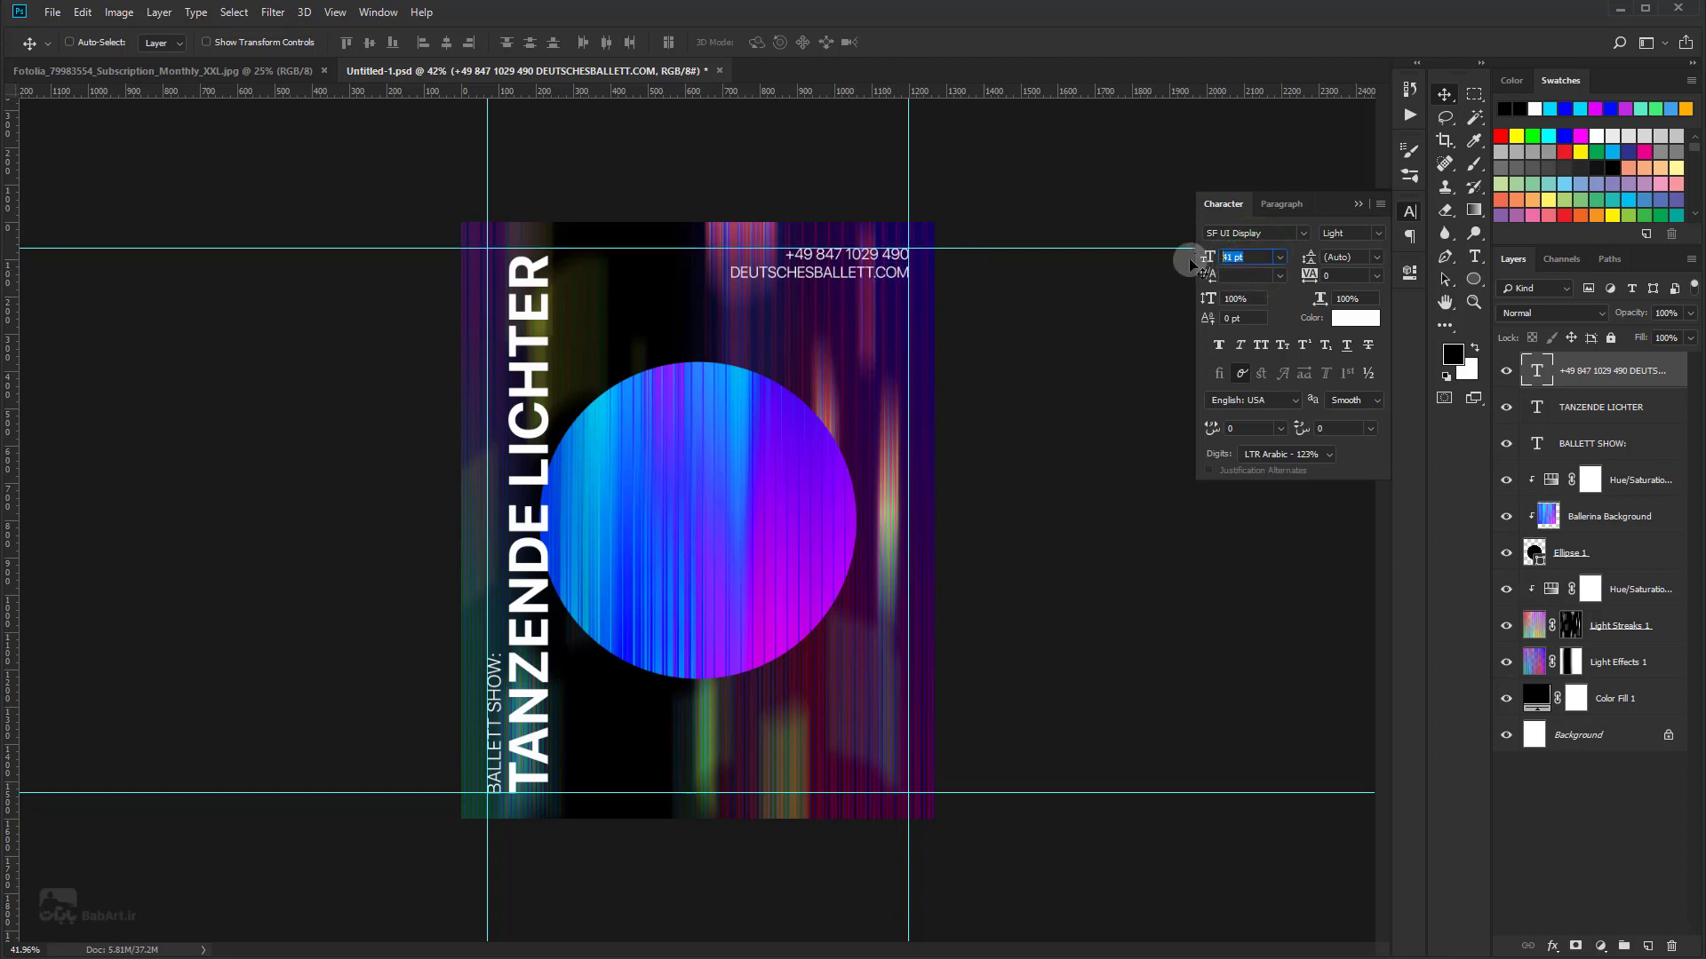
text(30)
key(Return)
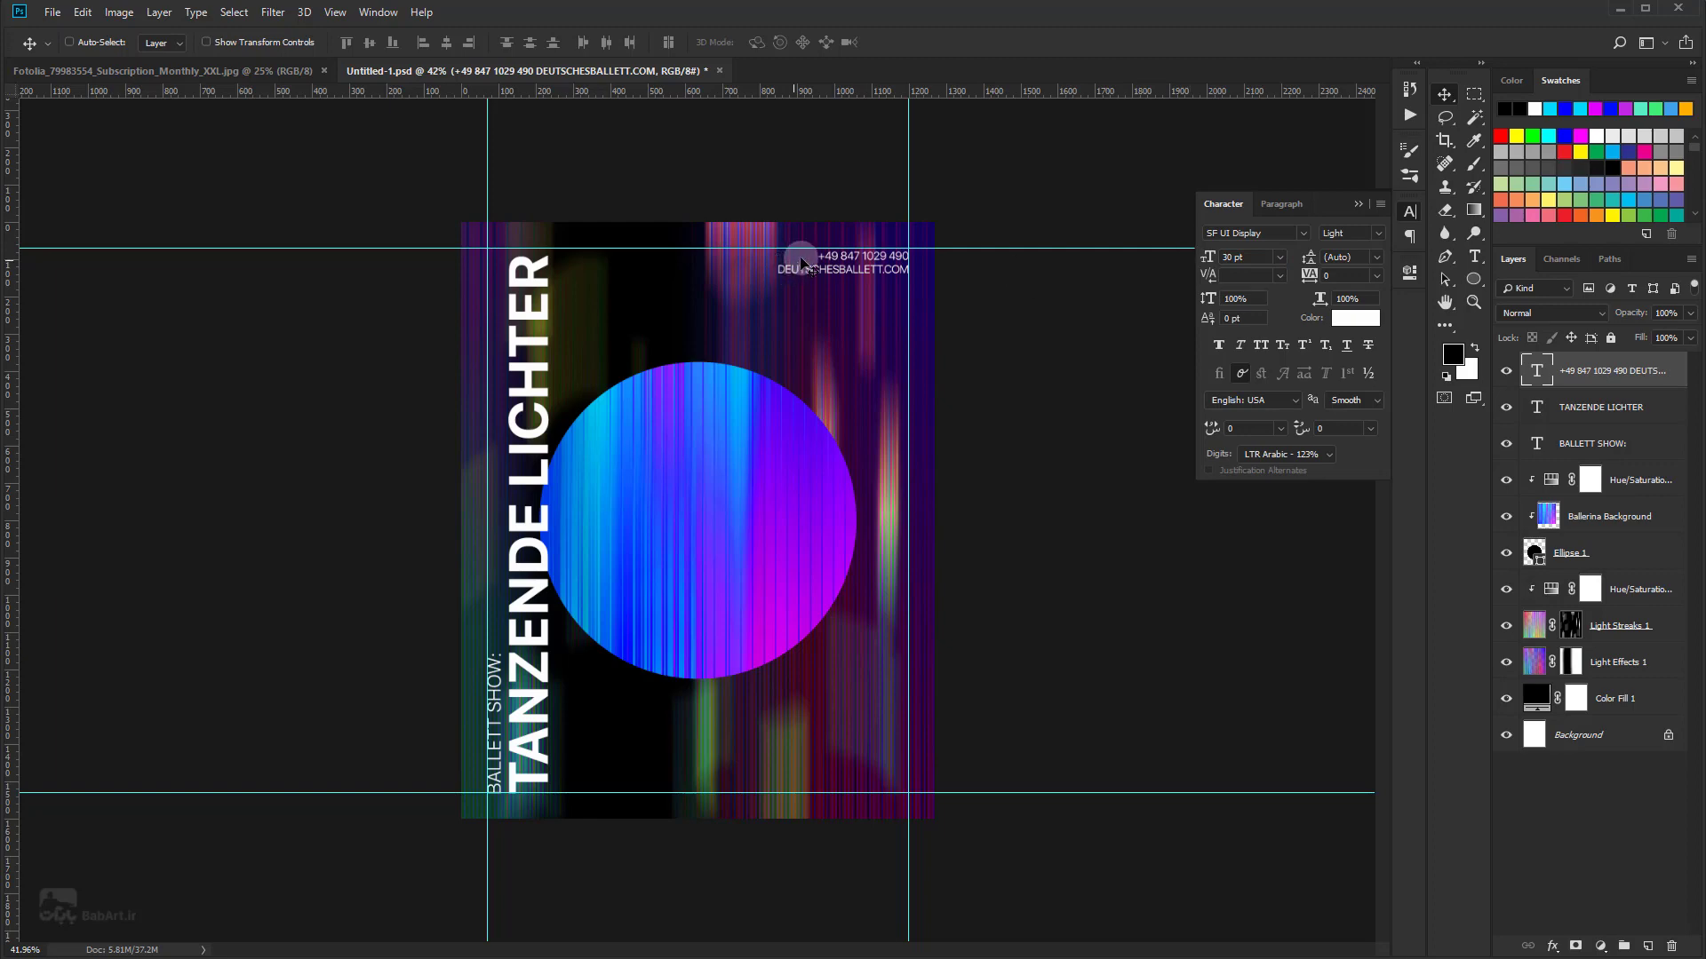
scroll(876, 262, up, 3)
drag(950, 177, 946, 169)
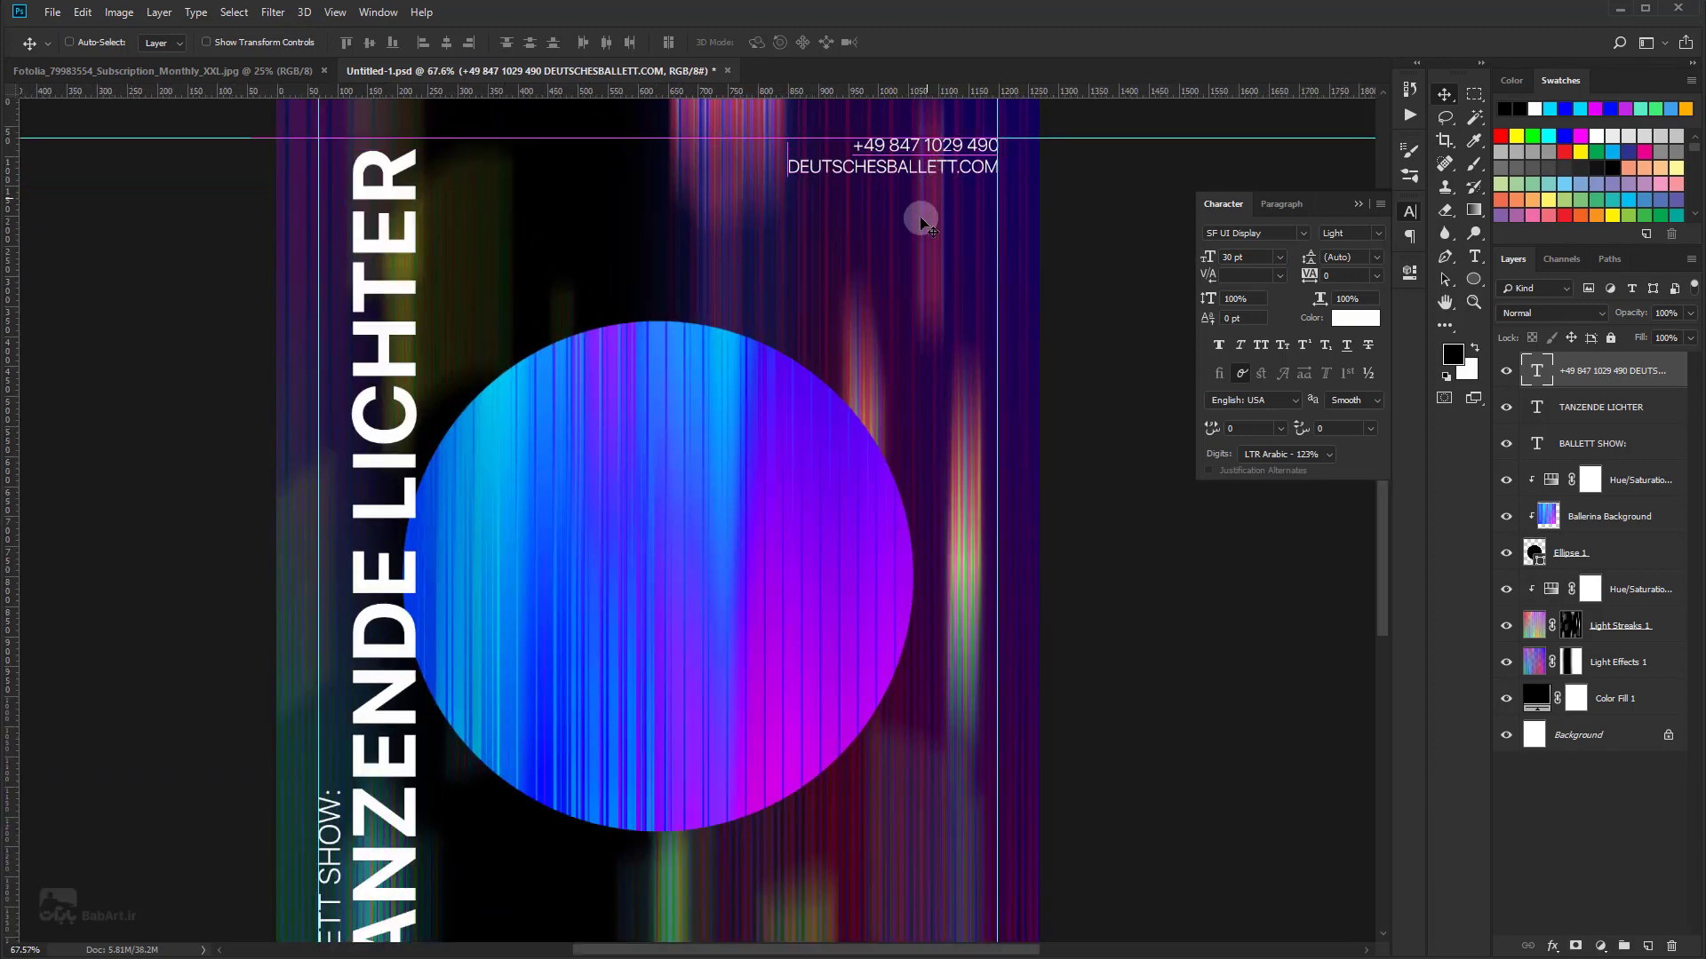
scroll(920, 233, down, 3)
scroll(814, 731, up, 2)
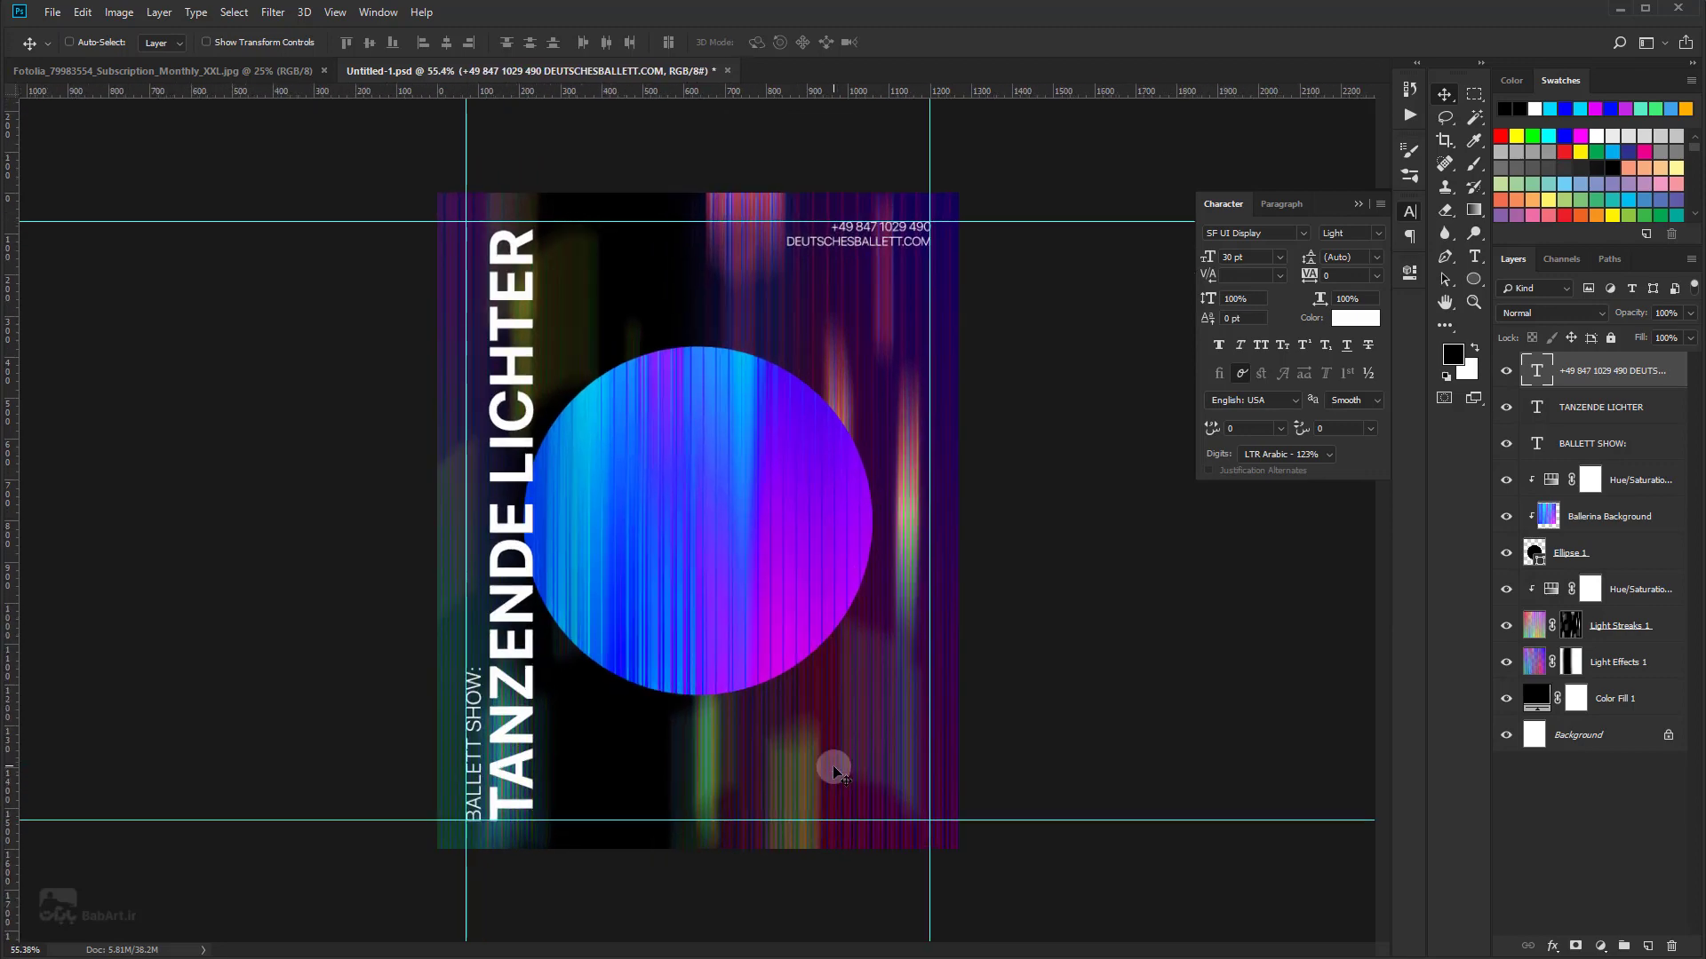
scroll(830, 762, up, 2)
scroll(853, 720, up, 2)
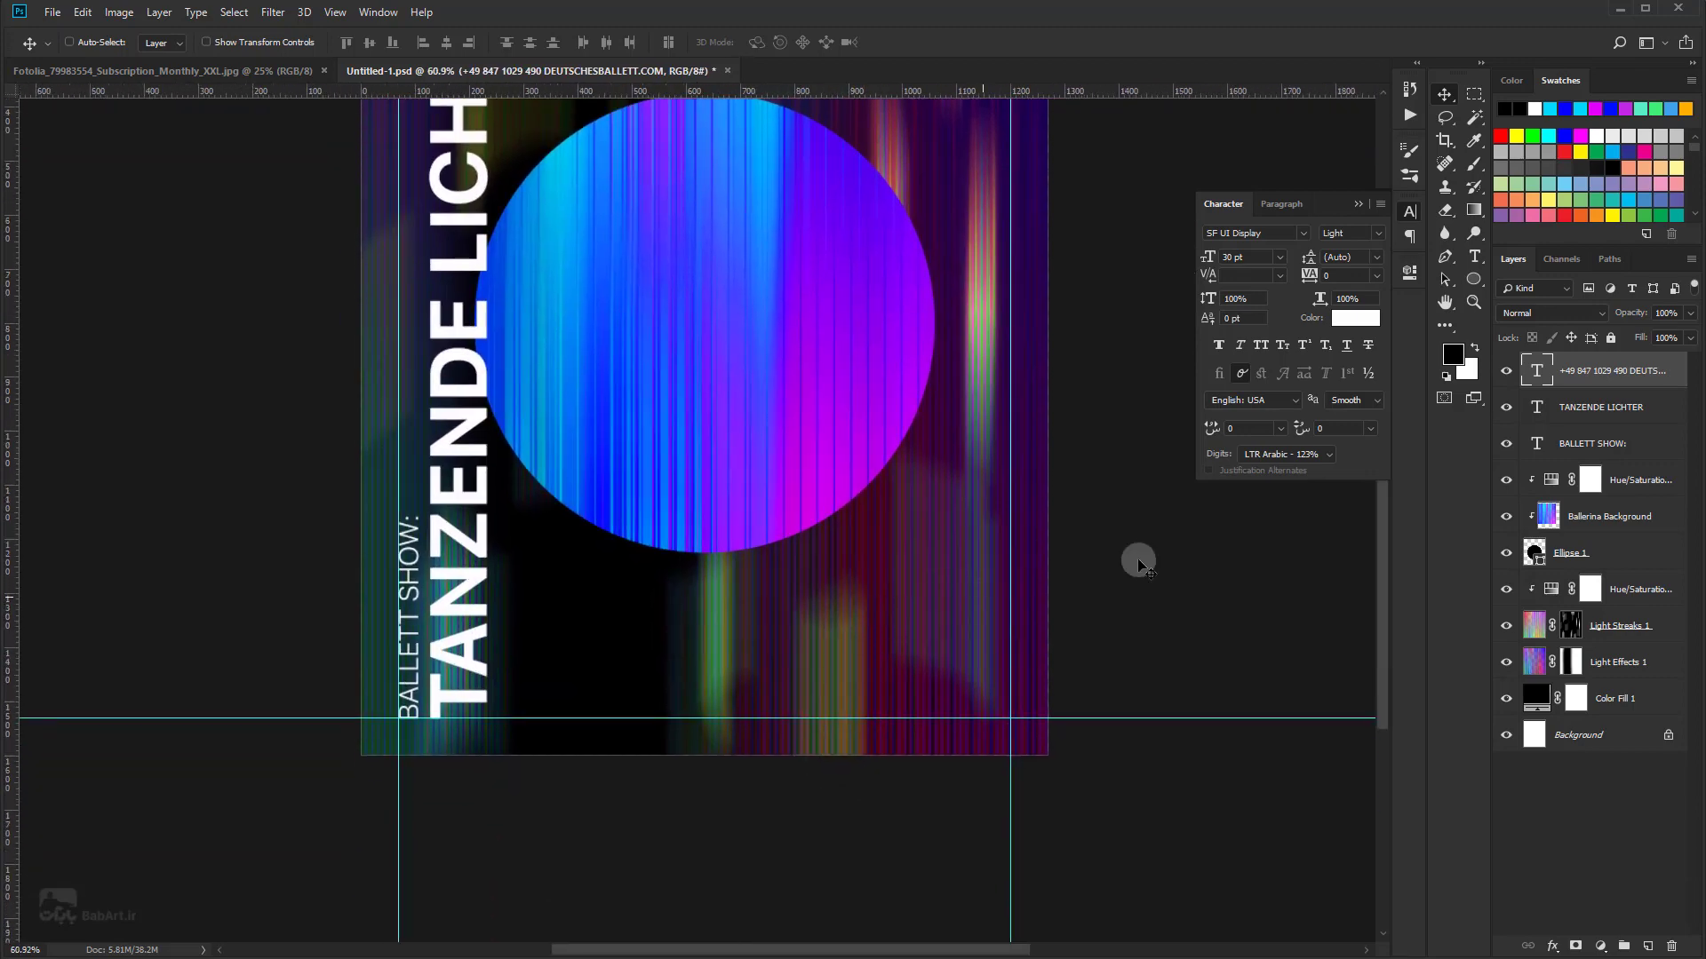
click(1474, 257)
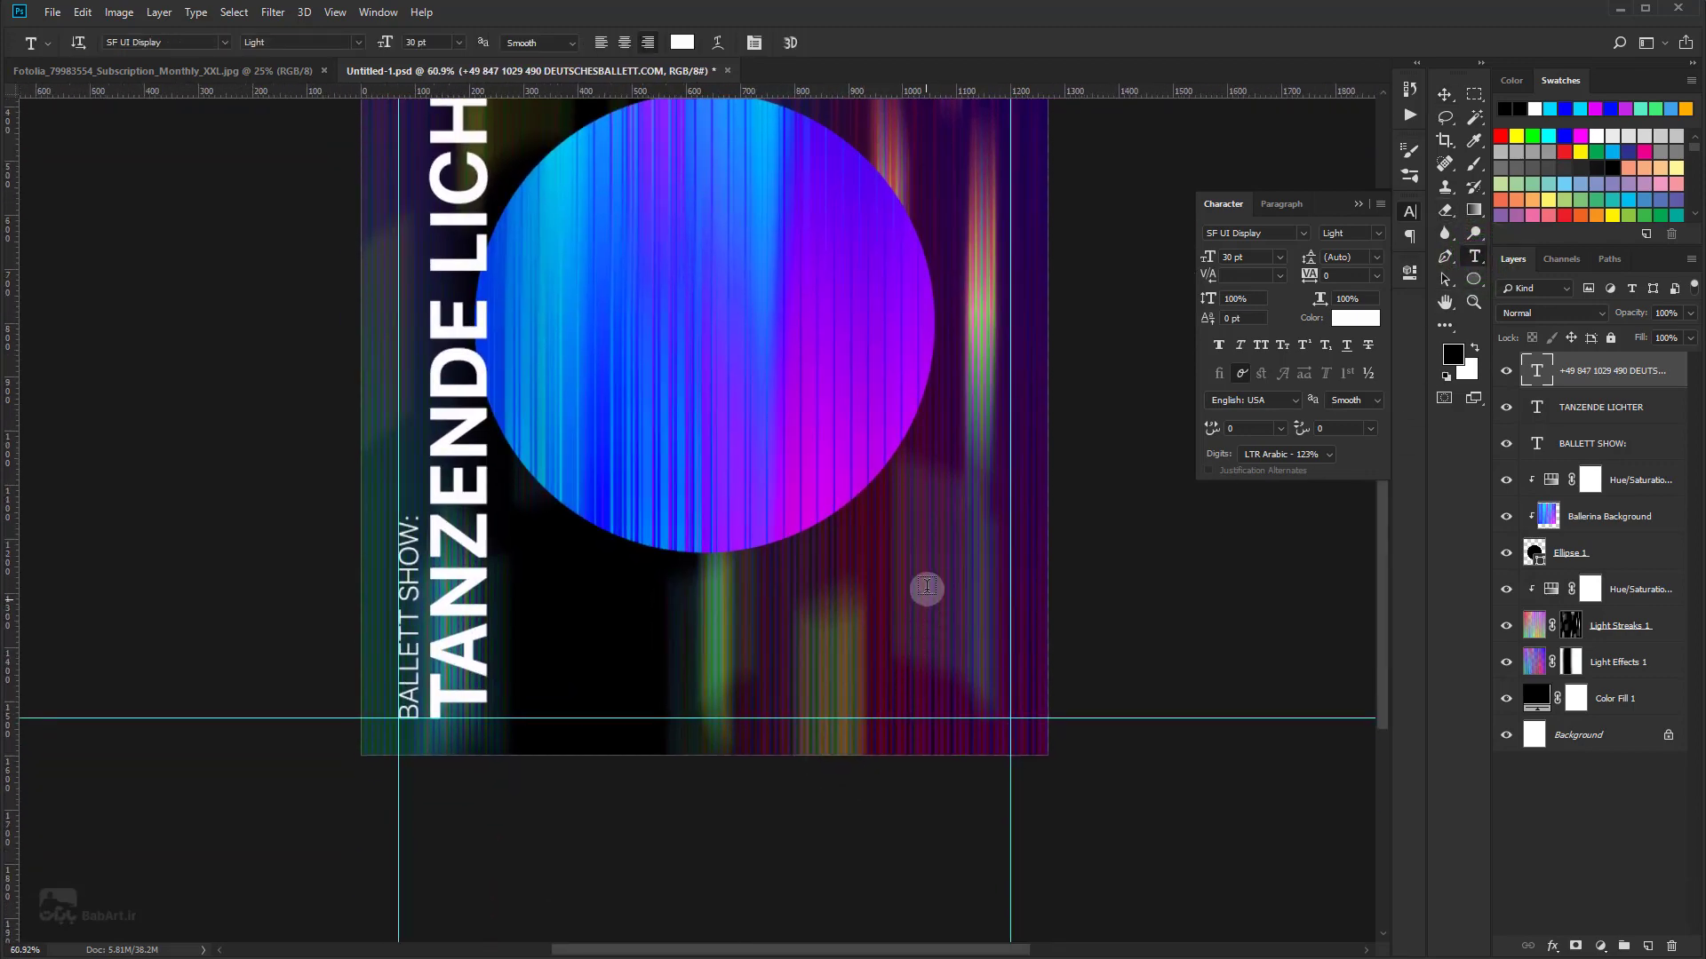
Step: Add the 20—25.09.2018 OPERAHOUSE text block and make it Medium weight
click(858, 600)
text(20—25.09.2018 OPERAHOUSE)
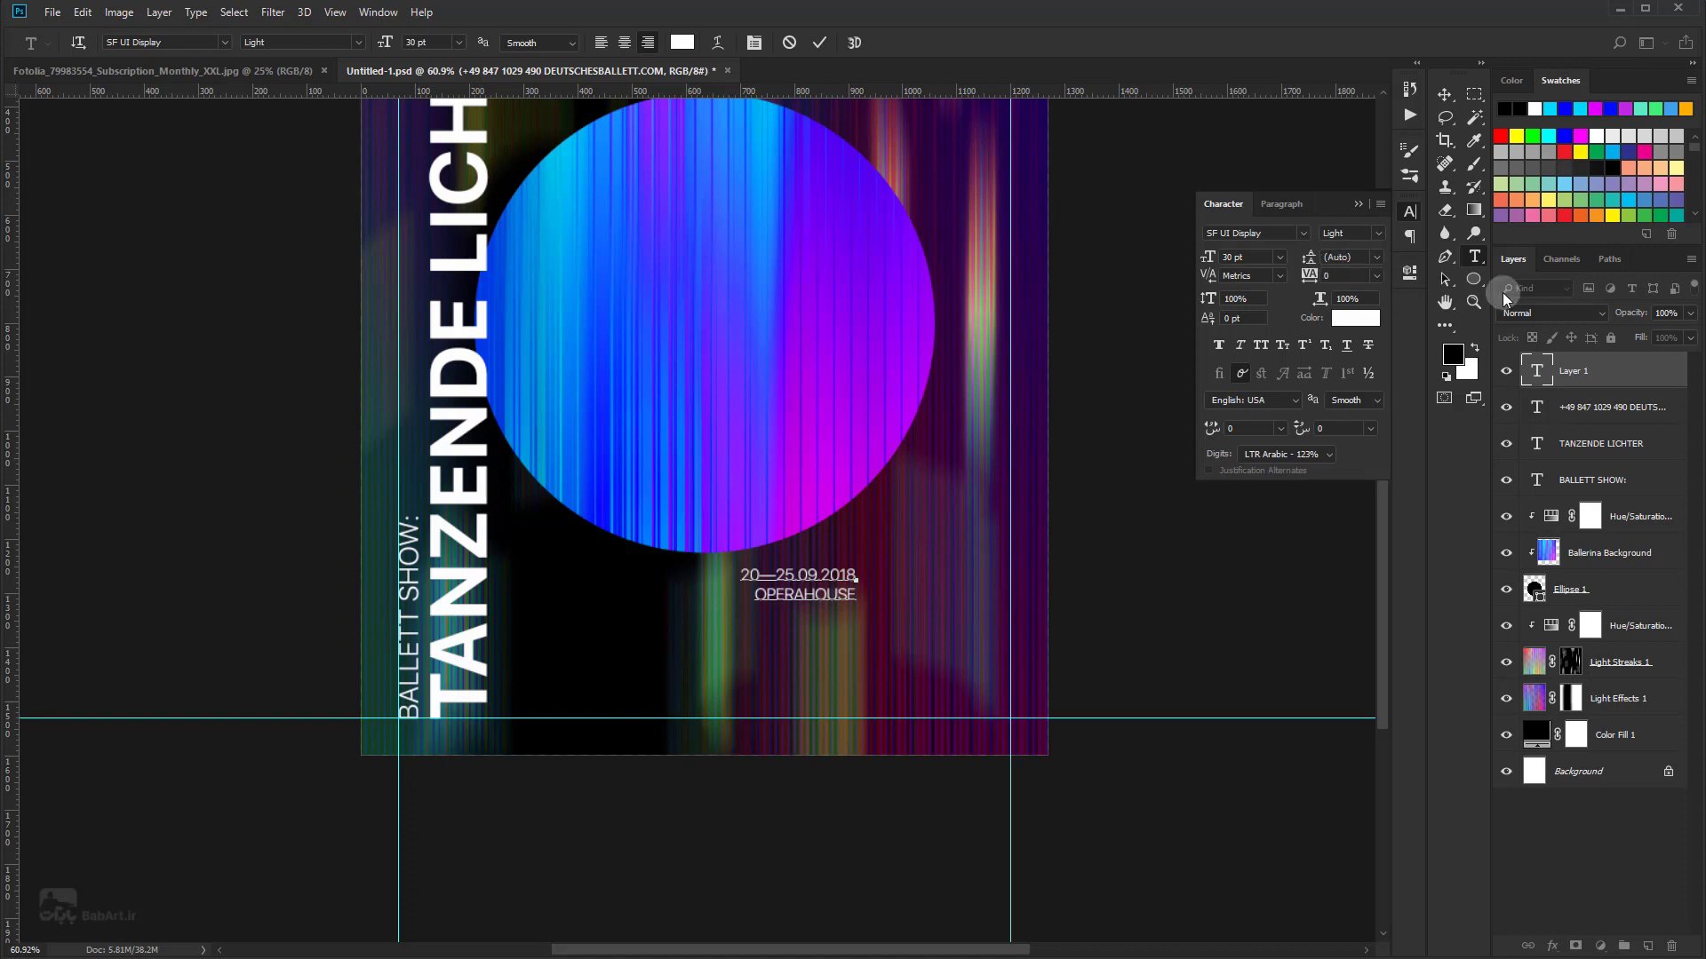
click(1540, 372)
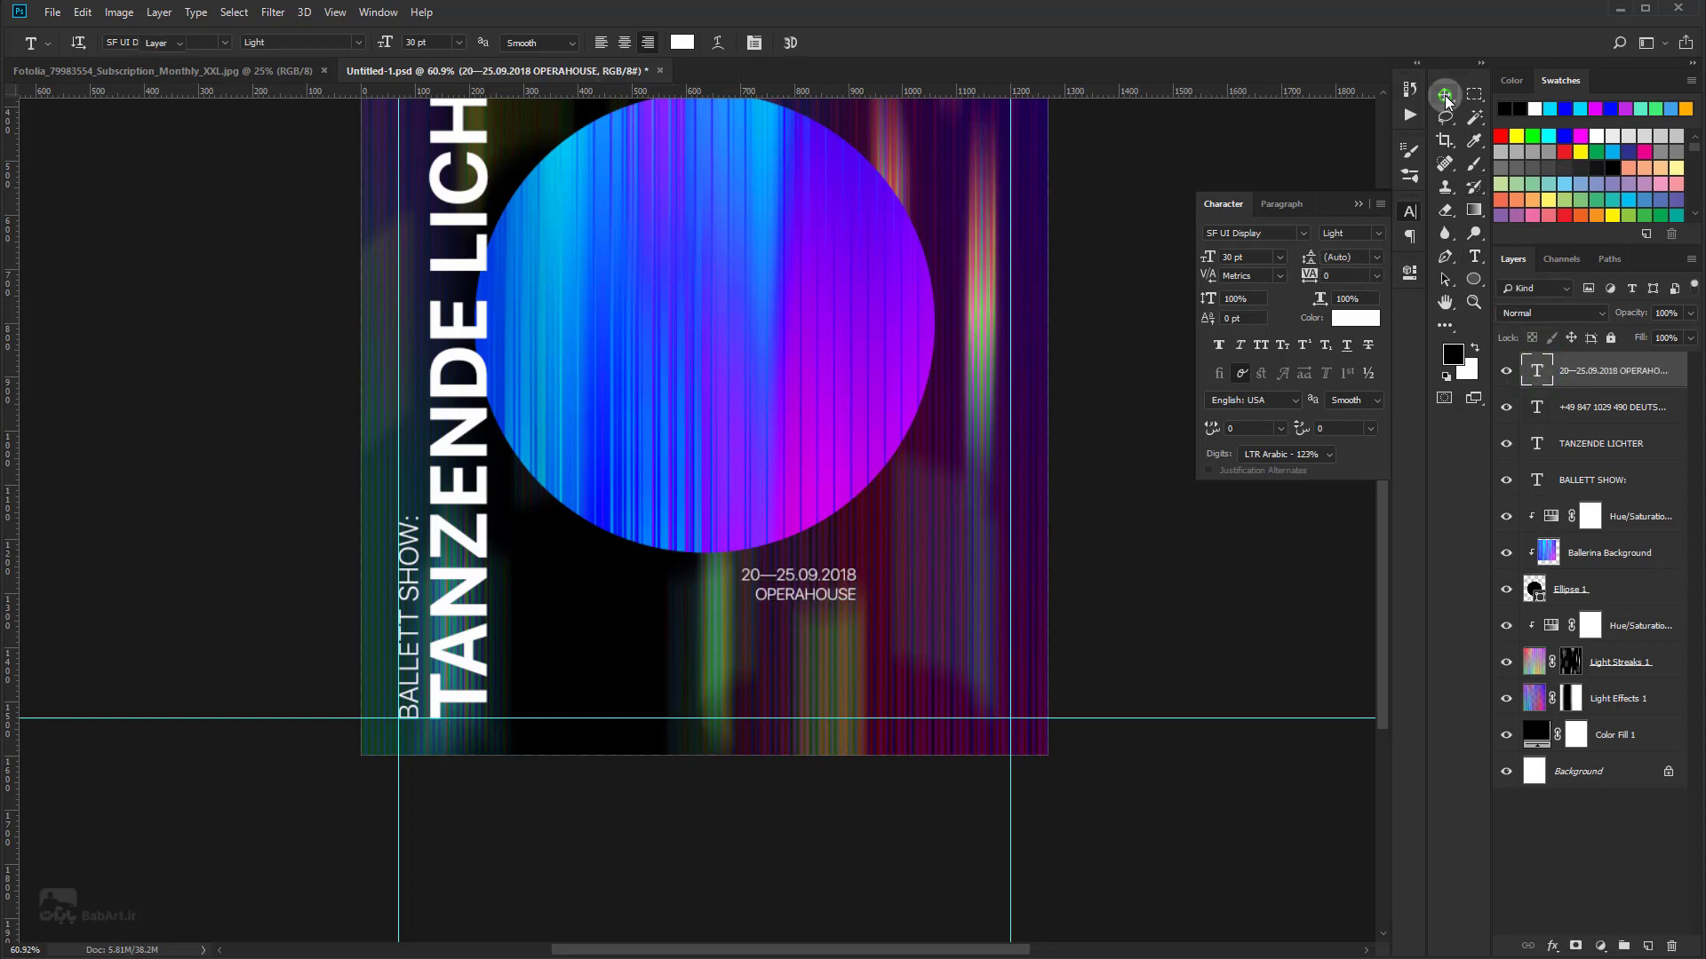
click(1445, 95)
click(1351, 233)
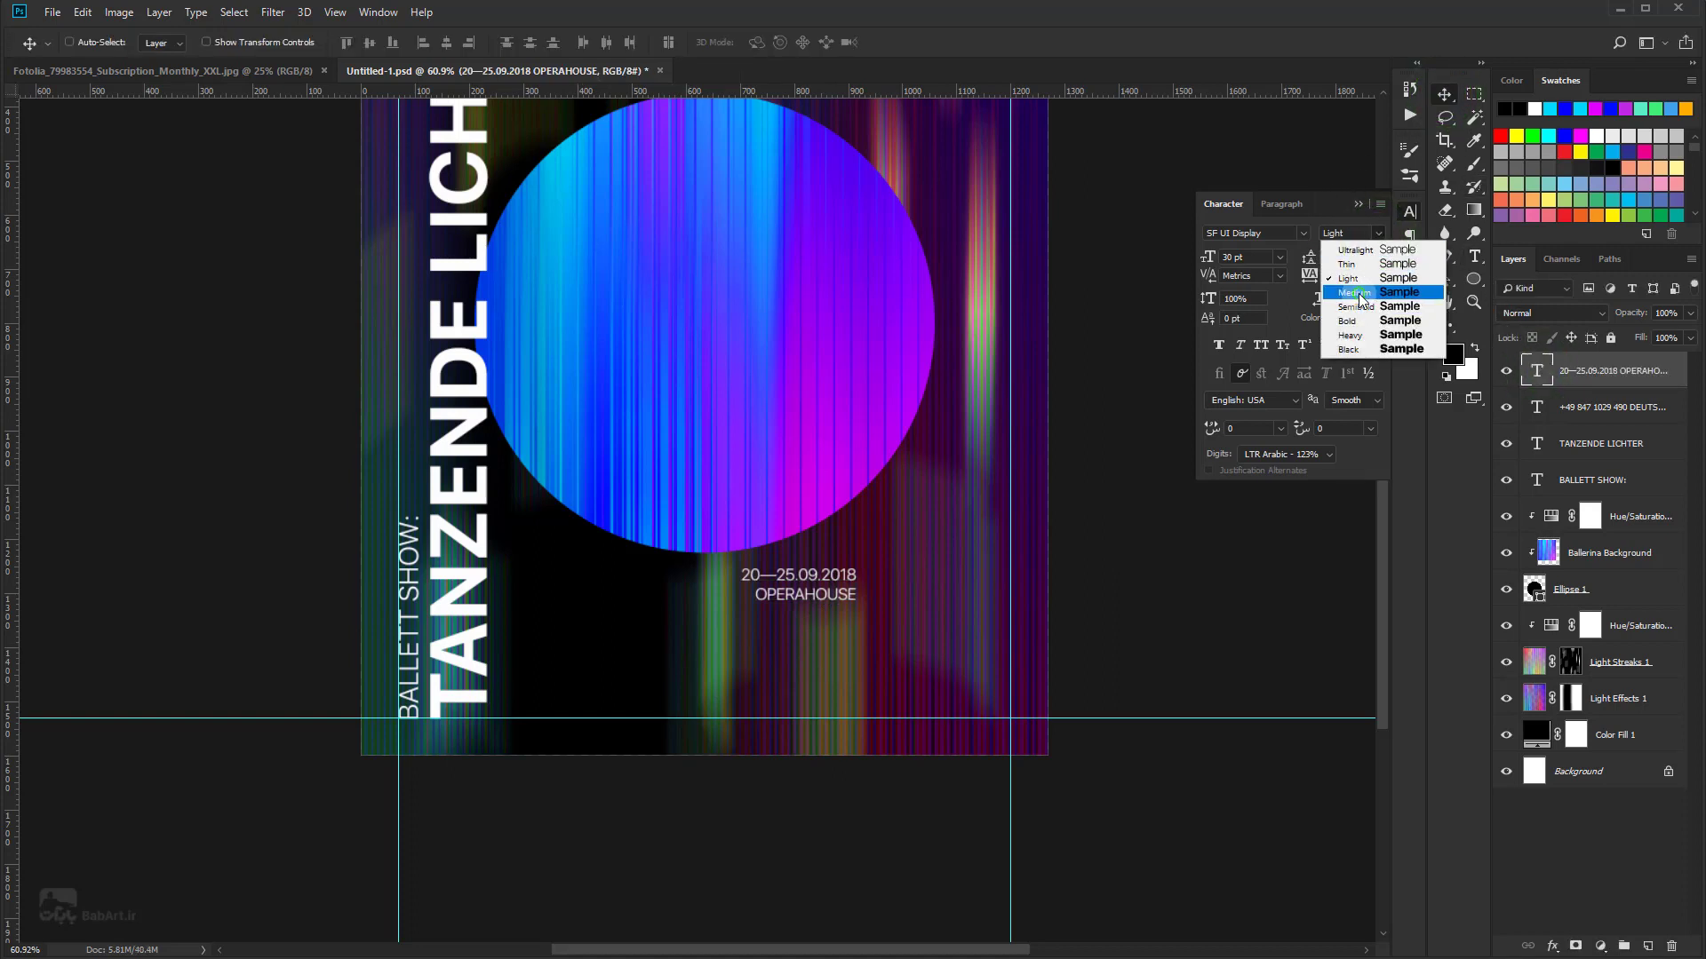
click(1358, 293)
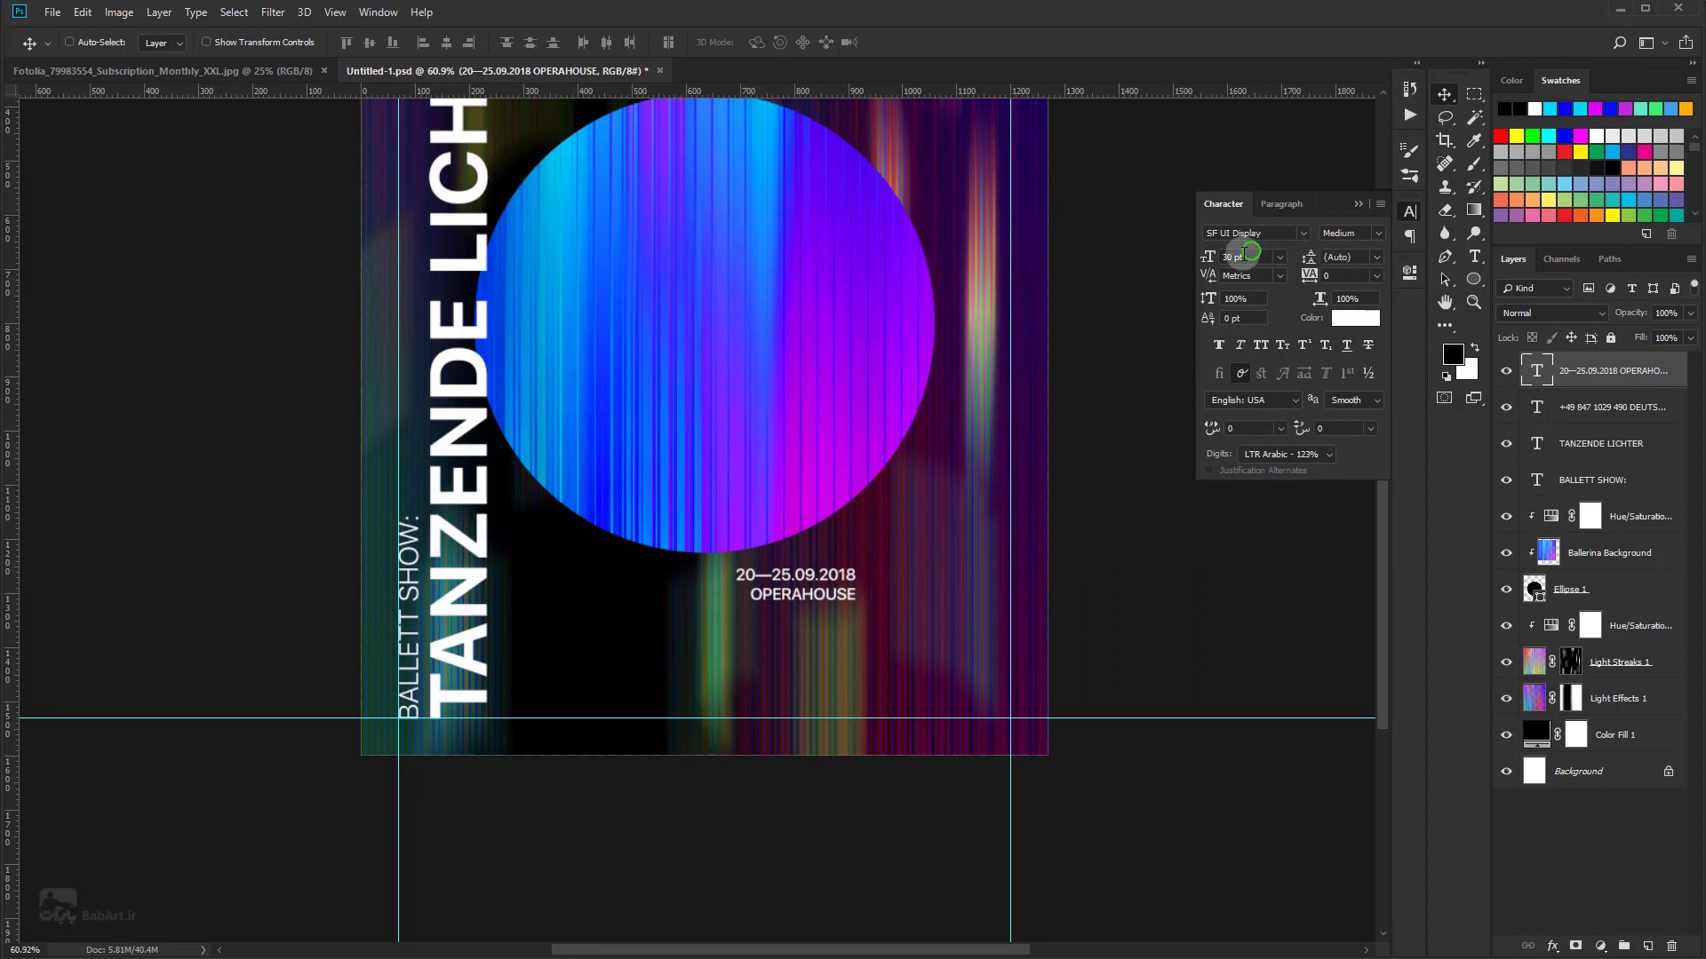
Step: Set the dates text to 50 pt, move it to the bottom-right corner, and save the poster
drag(1257, 258, 1166, 267)
key(Return)
drag(819, 587, 986, 672)
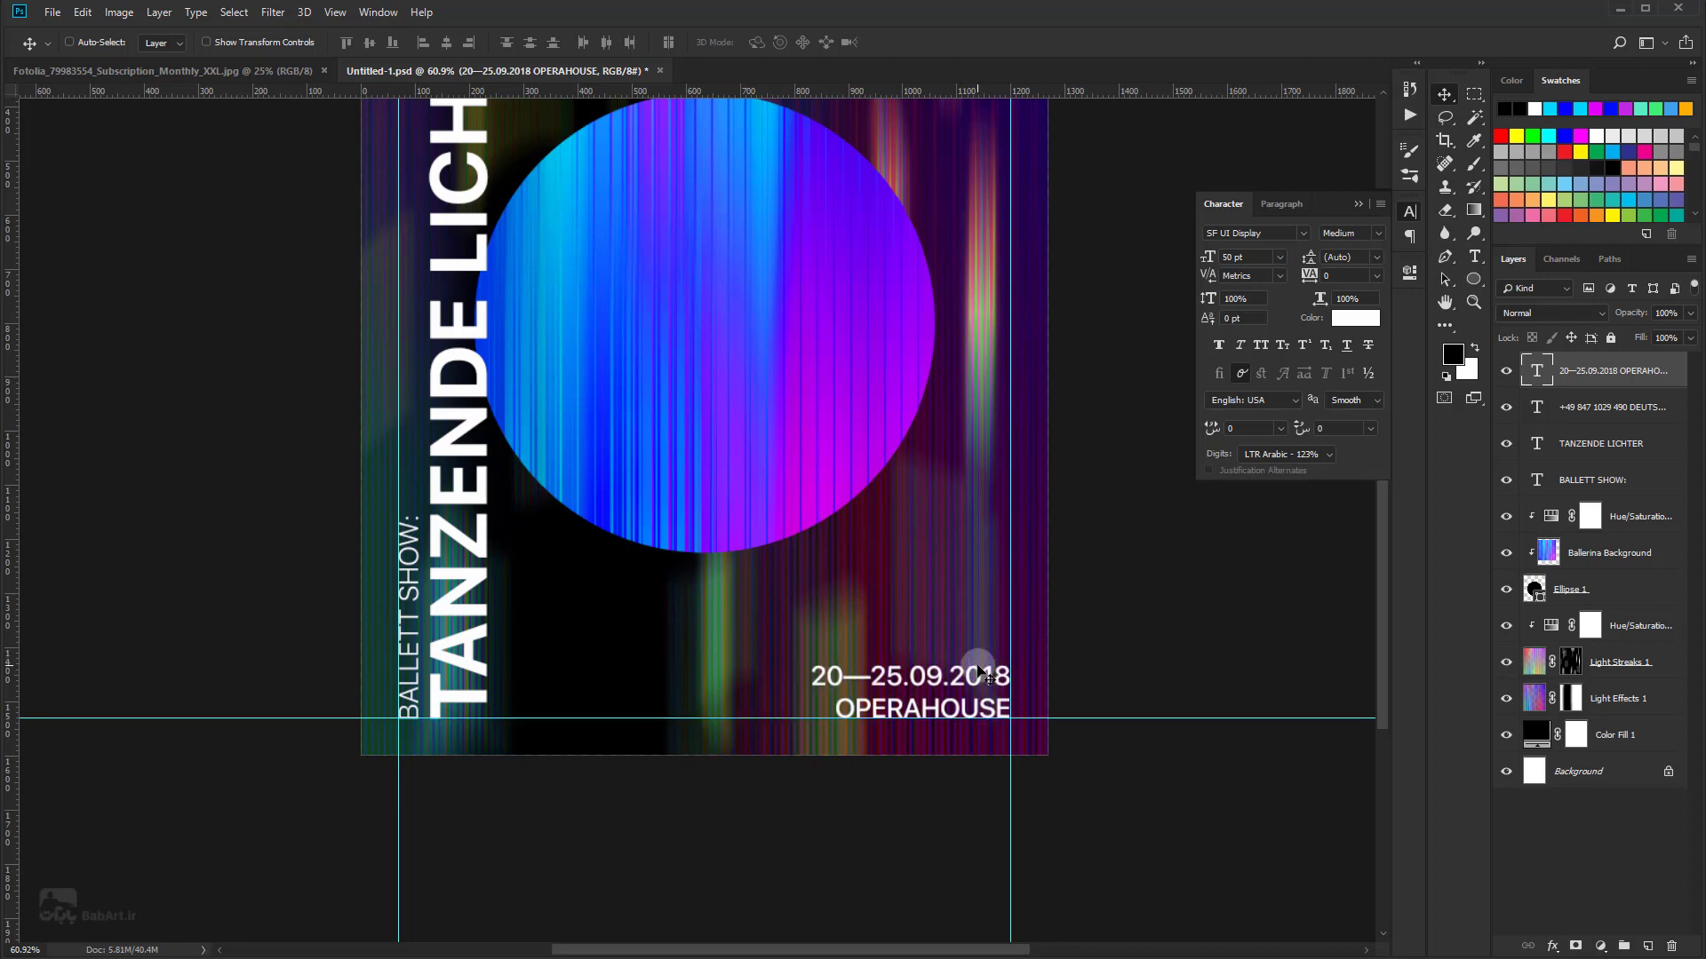
key(ctrl+s)
key(ctrl+0)
scroll(787, 484, up, 1)
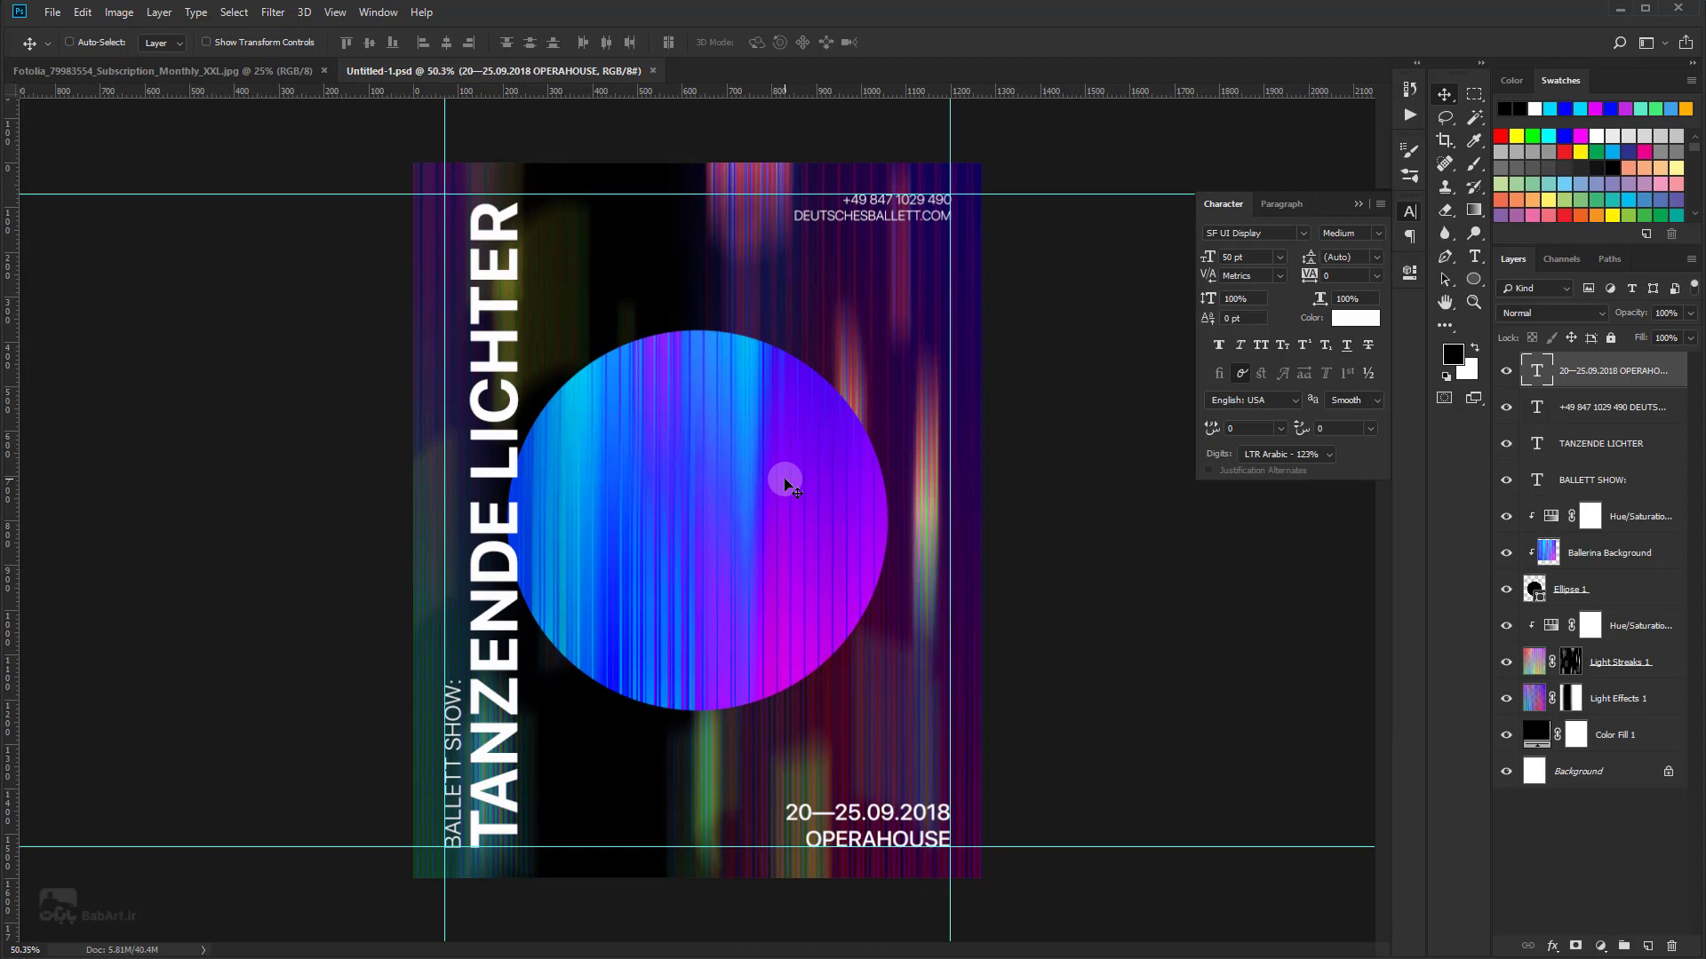
Step: Rotate the dancer photo 90° counter-clockwise and flip the canvas horizontally
click(175, 66)
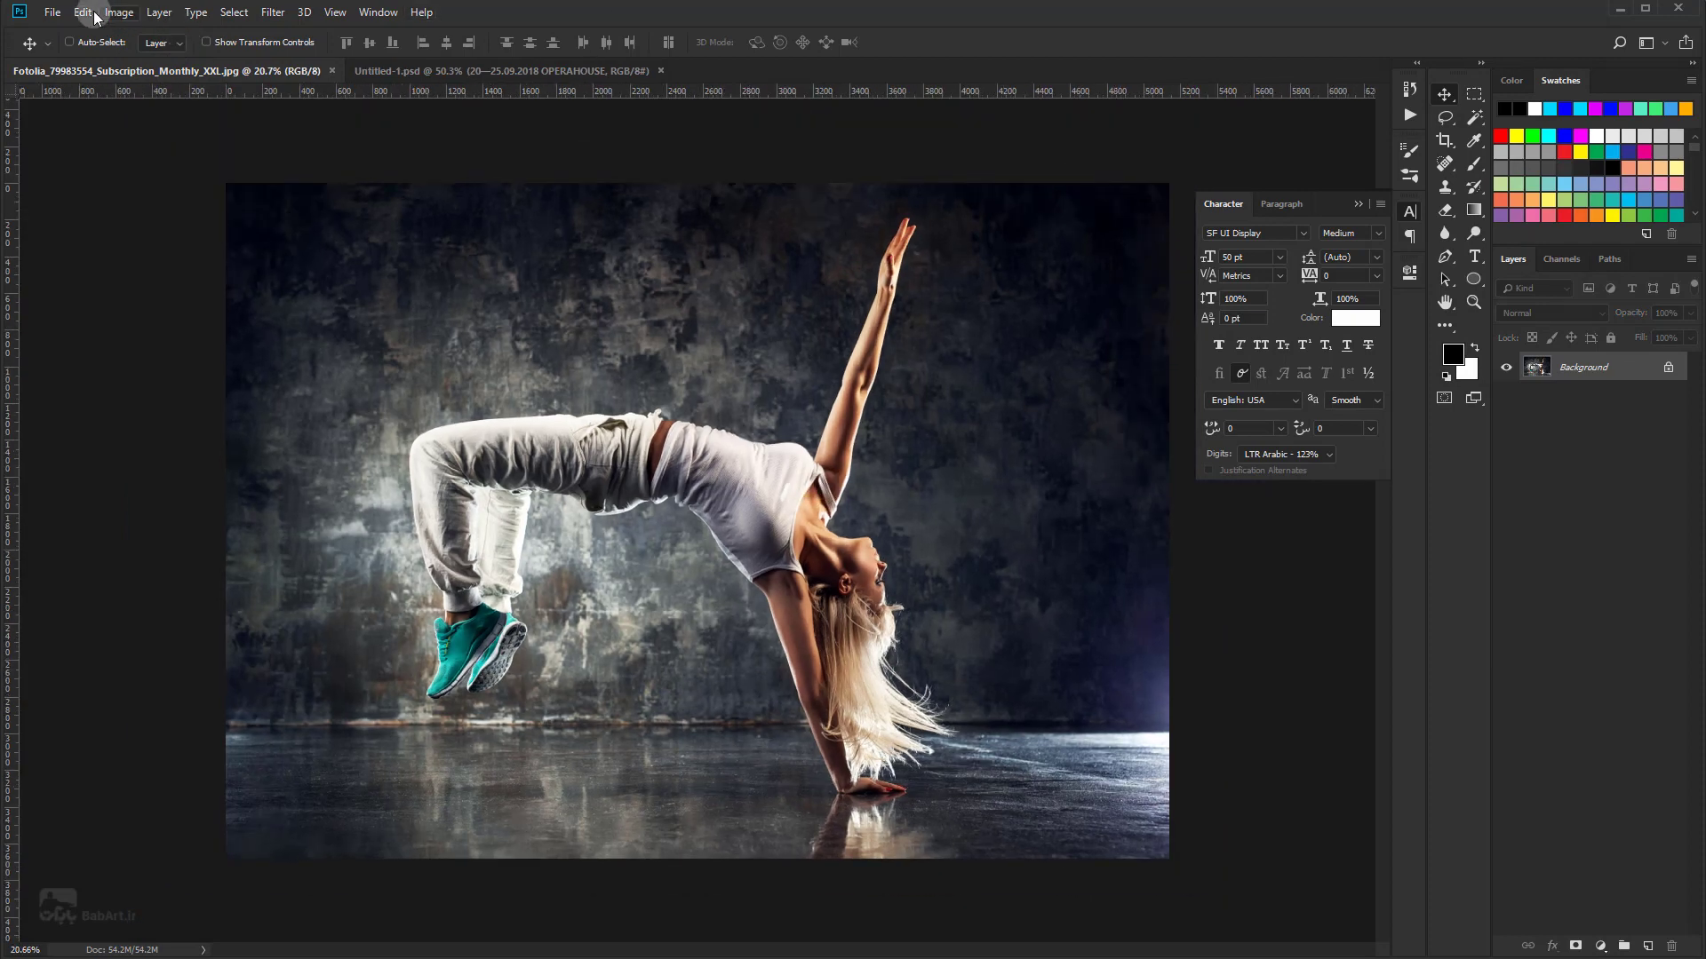
click(89, 12)
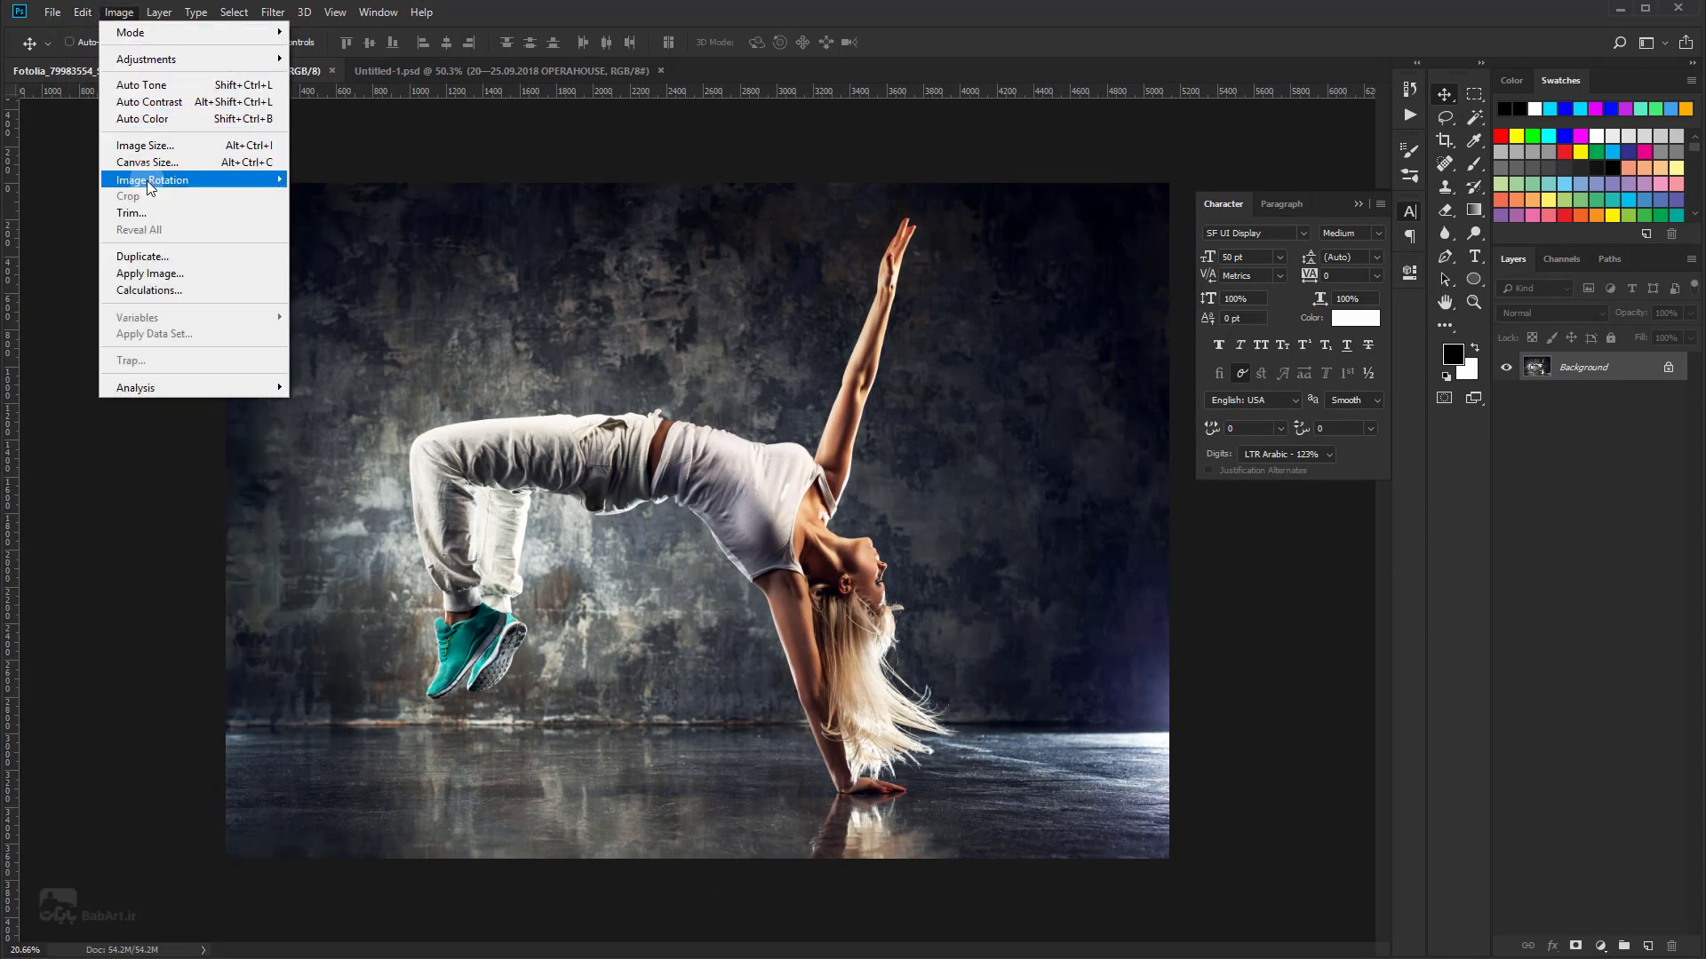
click(327, 217)
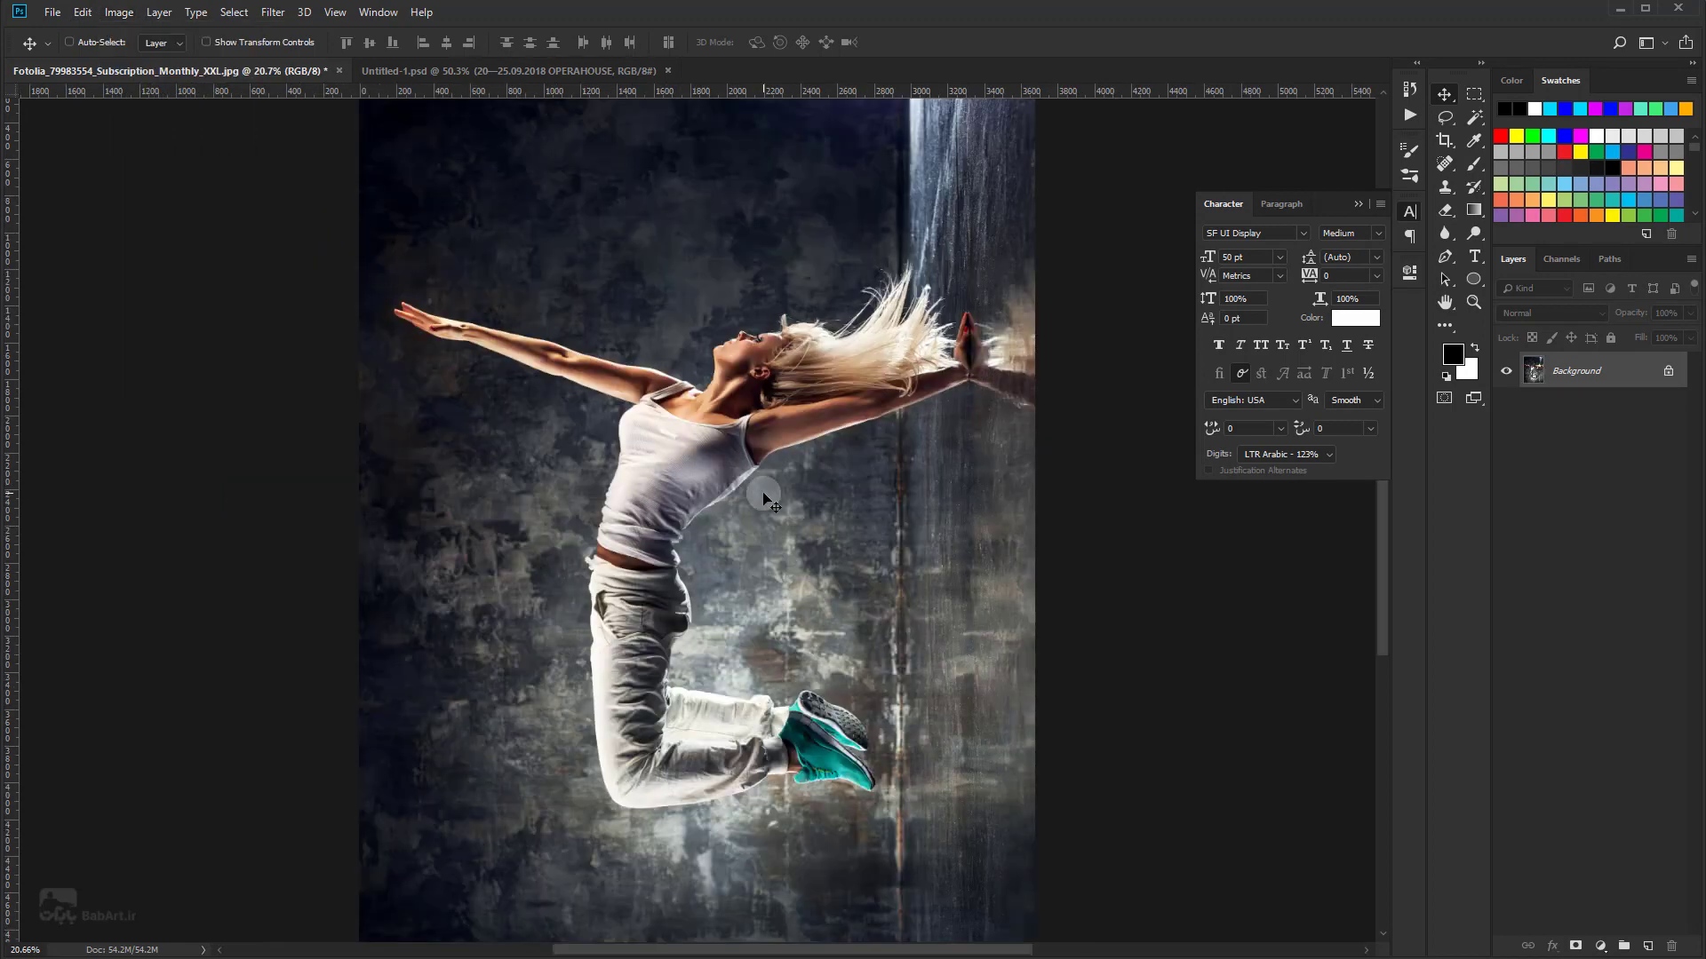
click(119, 14)
mouse_move(152, 178)
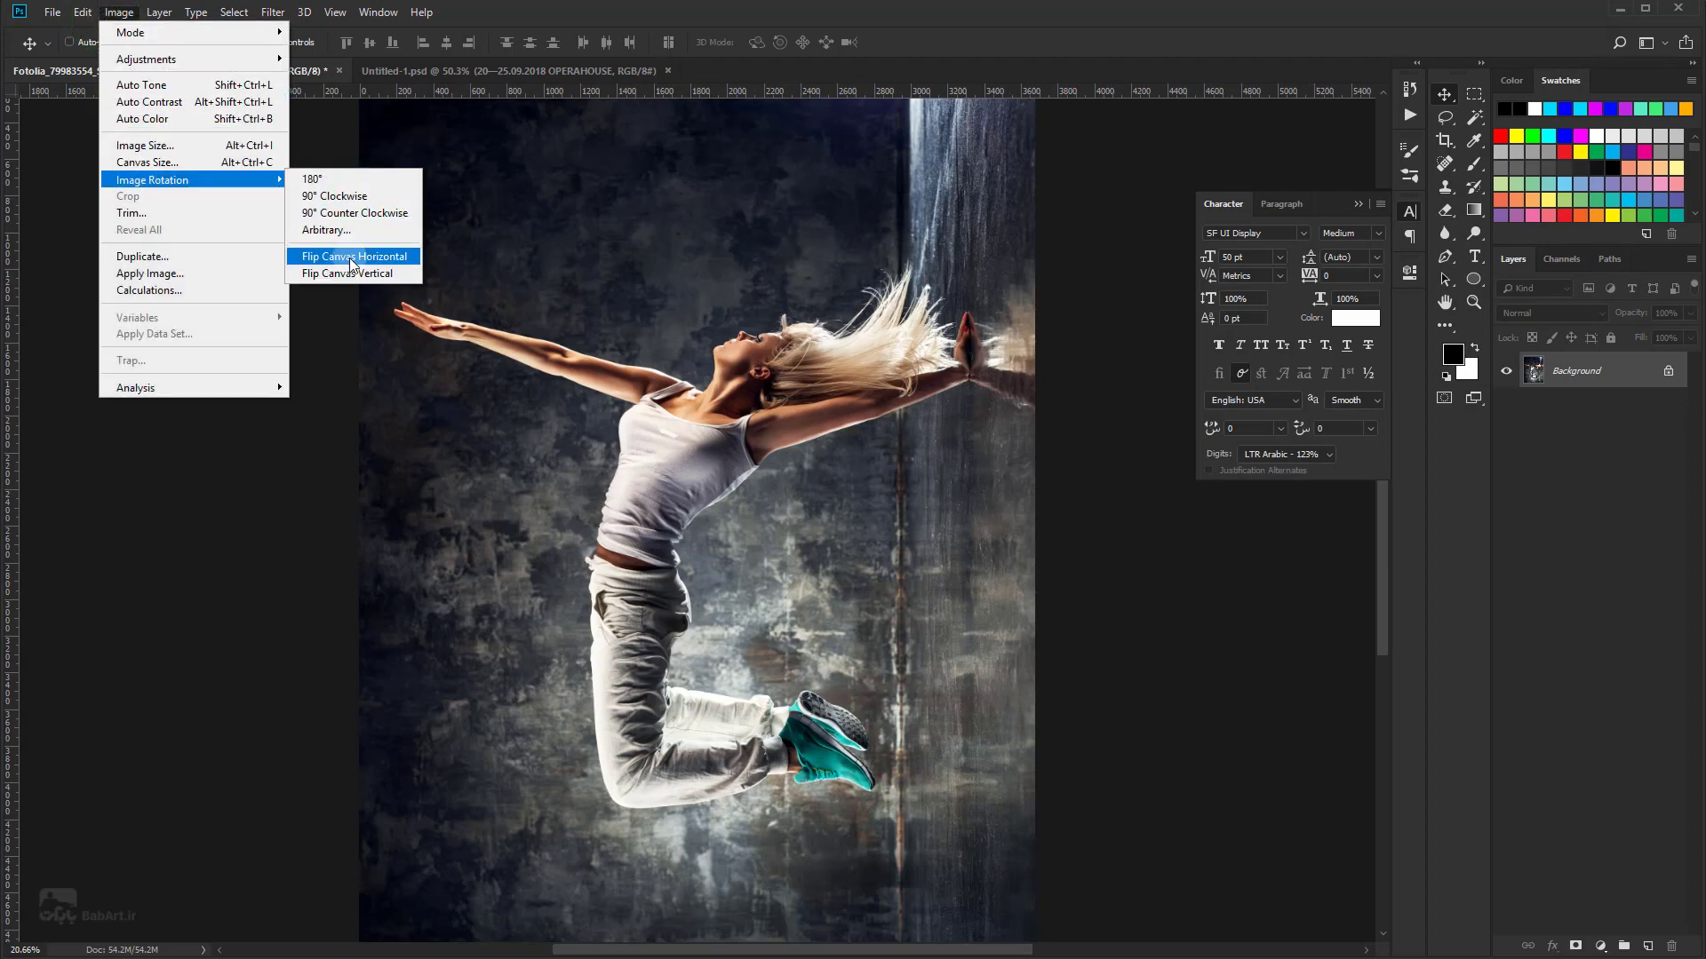
click(356, 256)
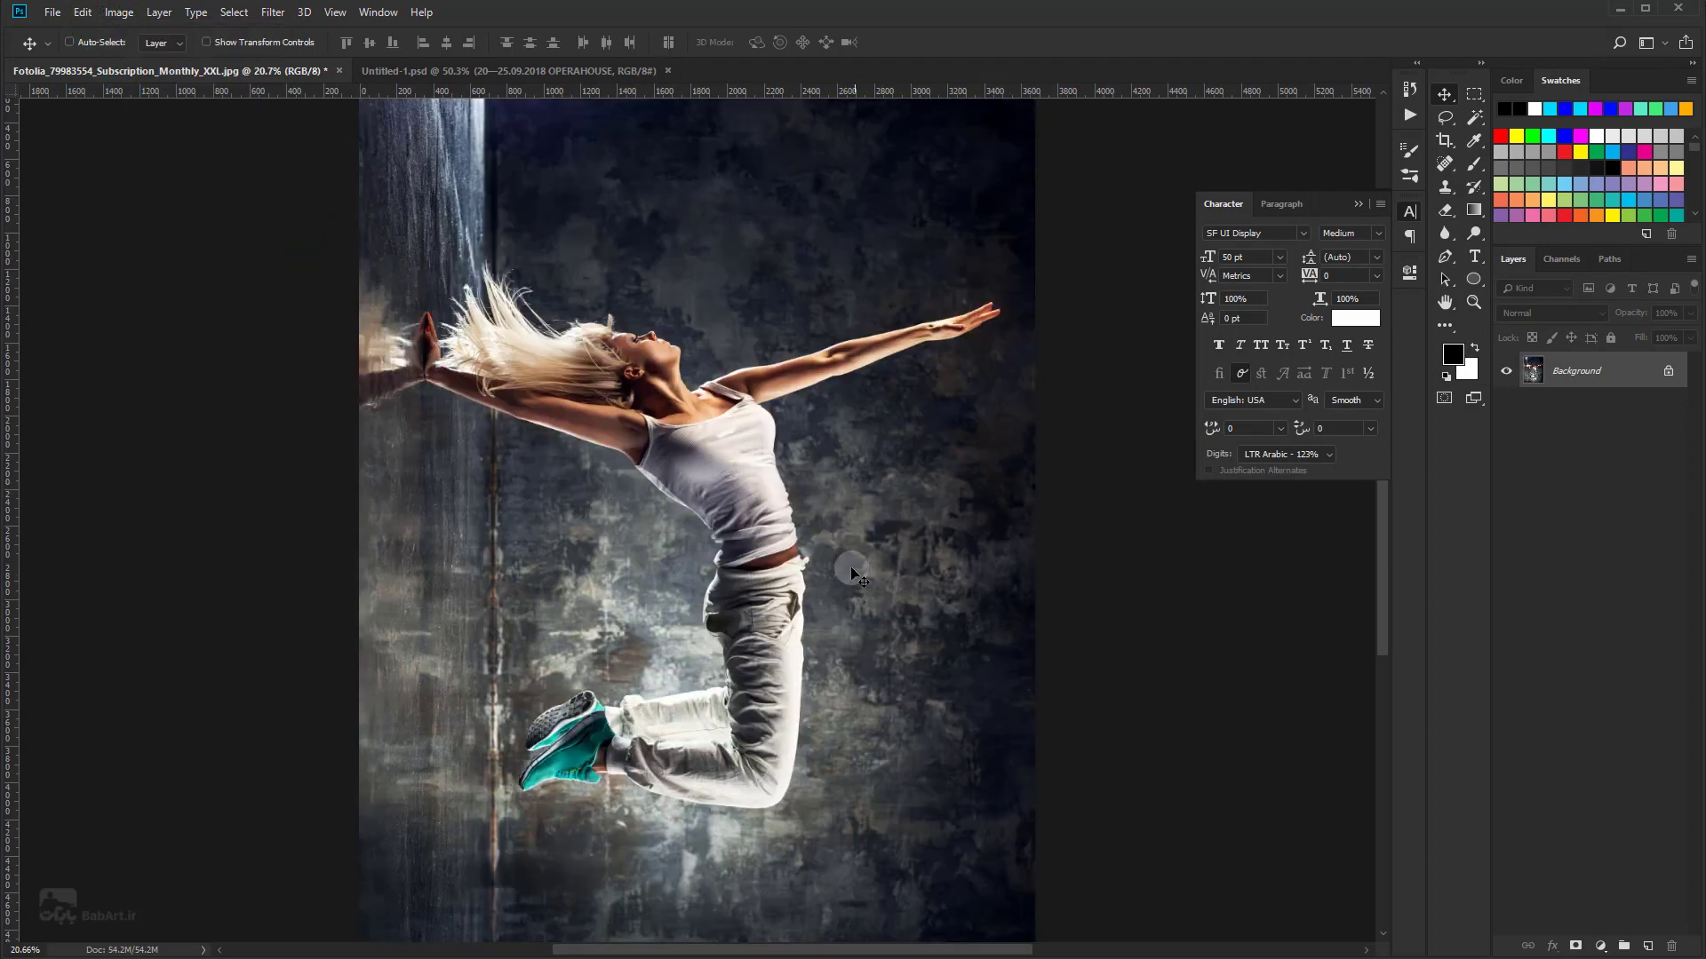
scroll(852, 573, down, 1)
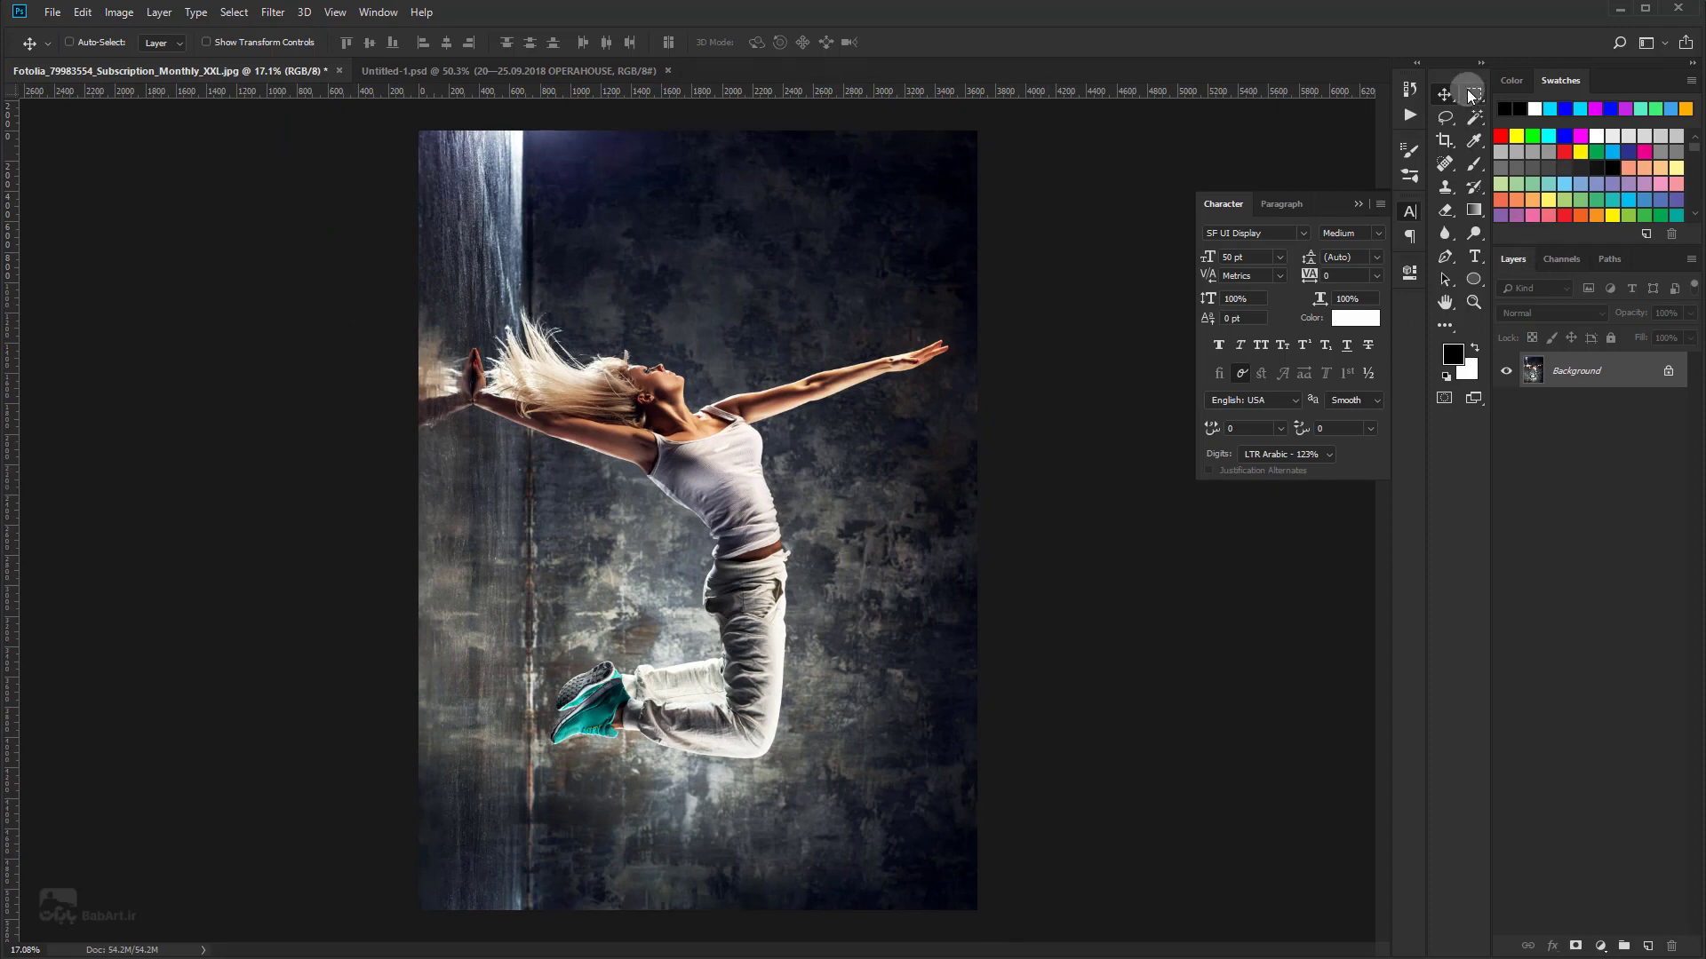
click(1471, 94)
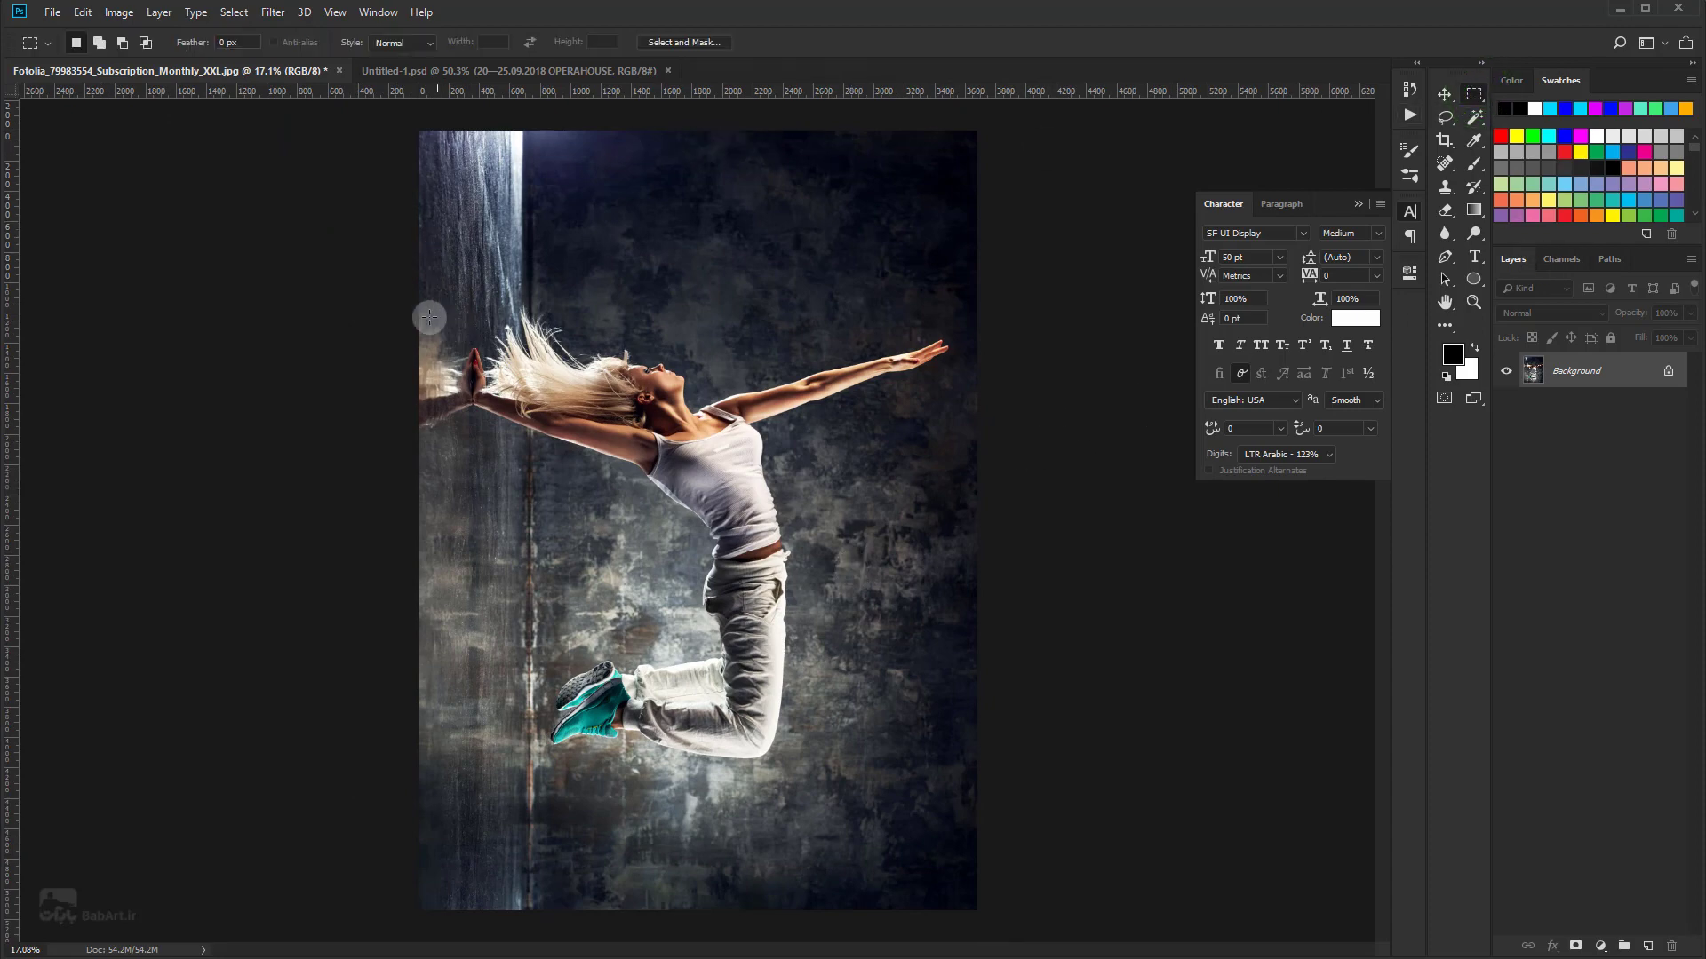
Step: Crop the dancer photo to a rectangle drawn tightly around the leaping dancer
mouse_move(458, 268)
mouse_down()
mouse_move(903, 776)
mouse_move(957, 769)
mouse_up()
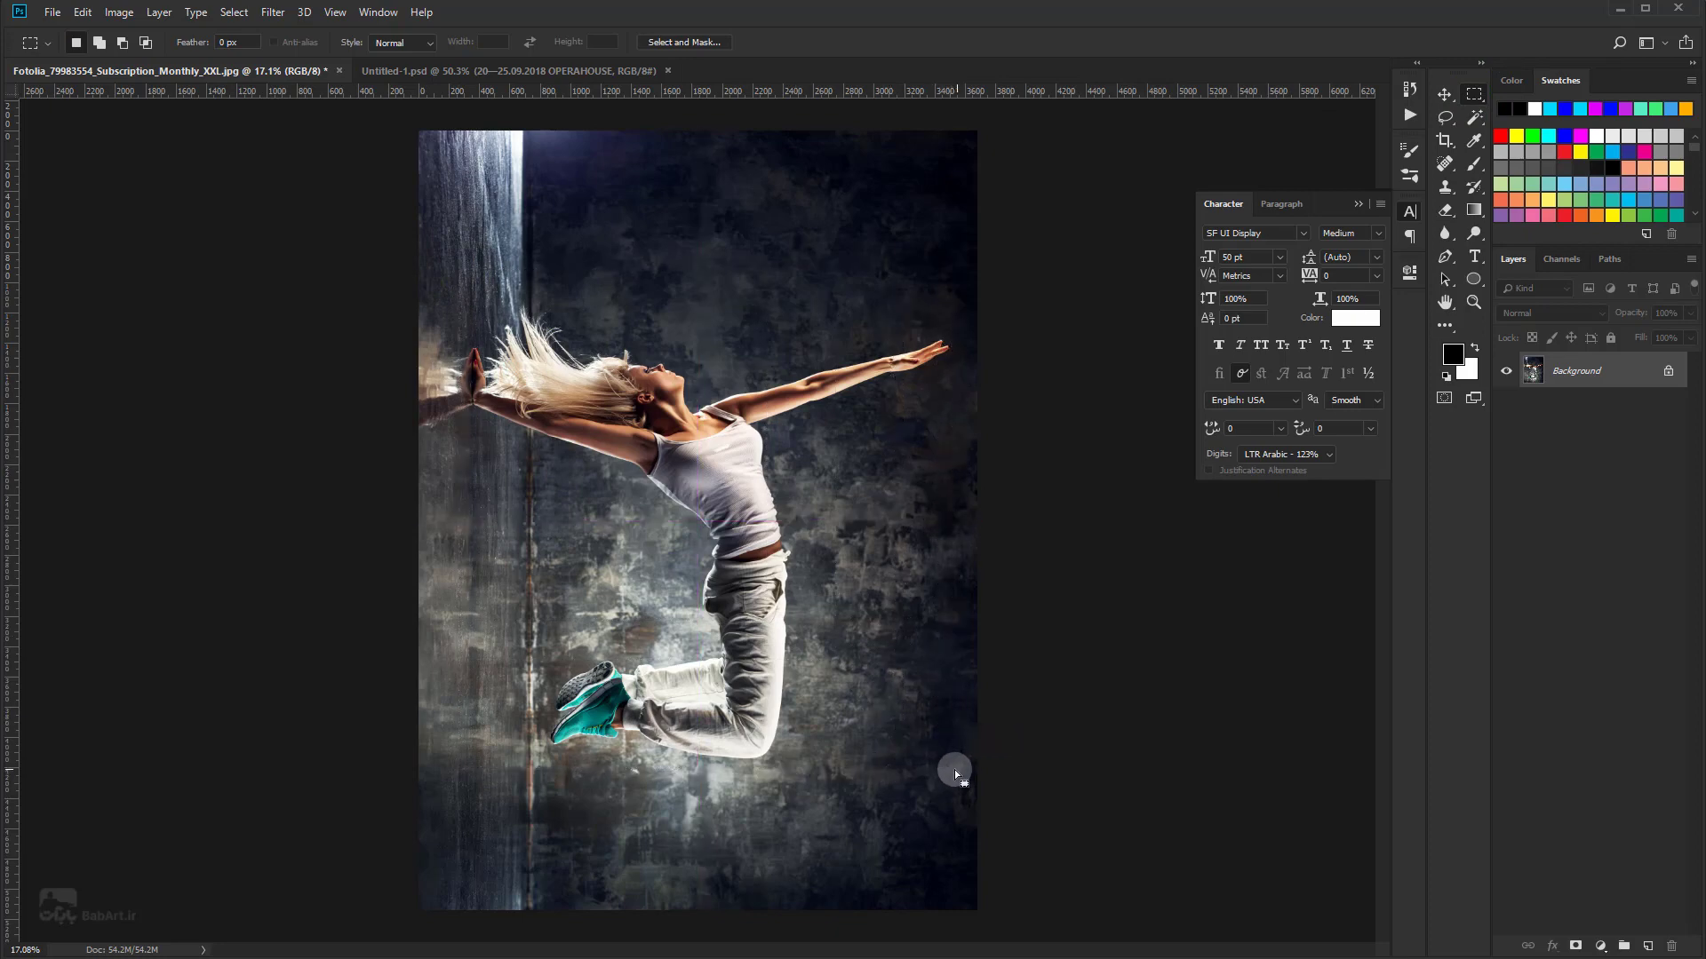
click(1446, 147)
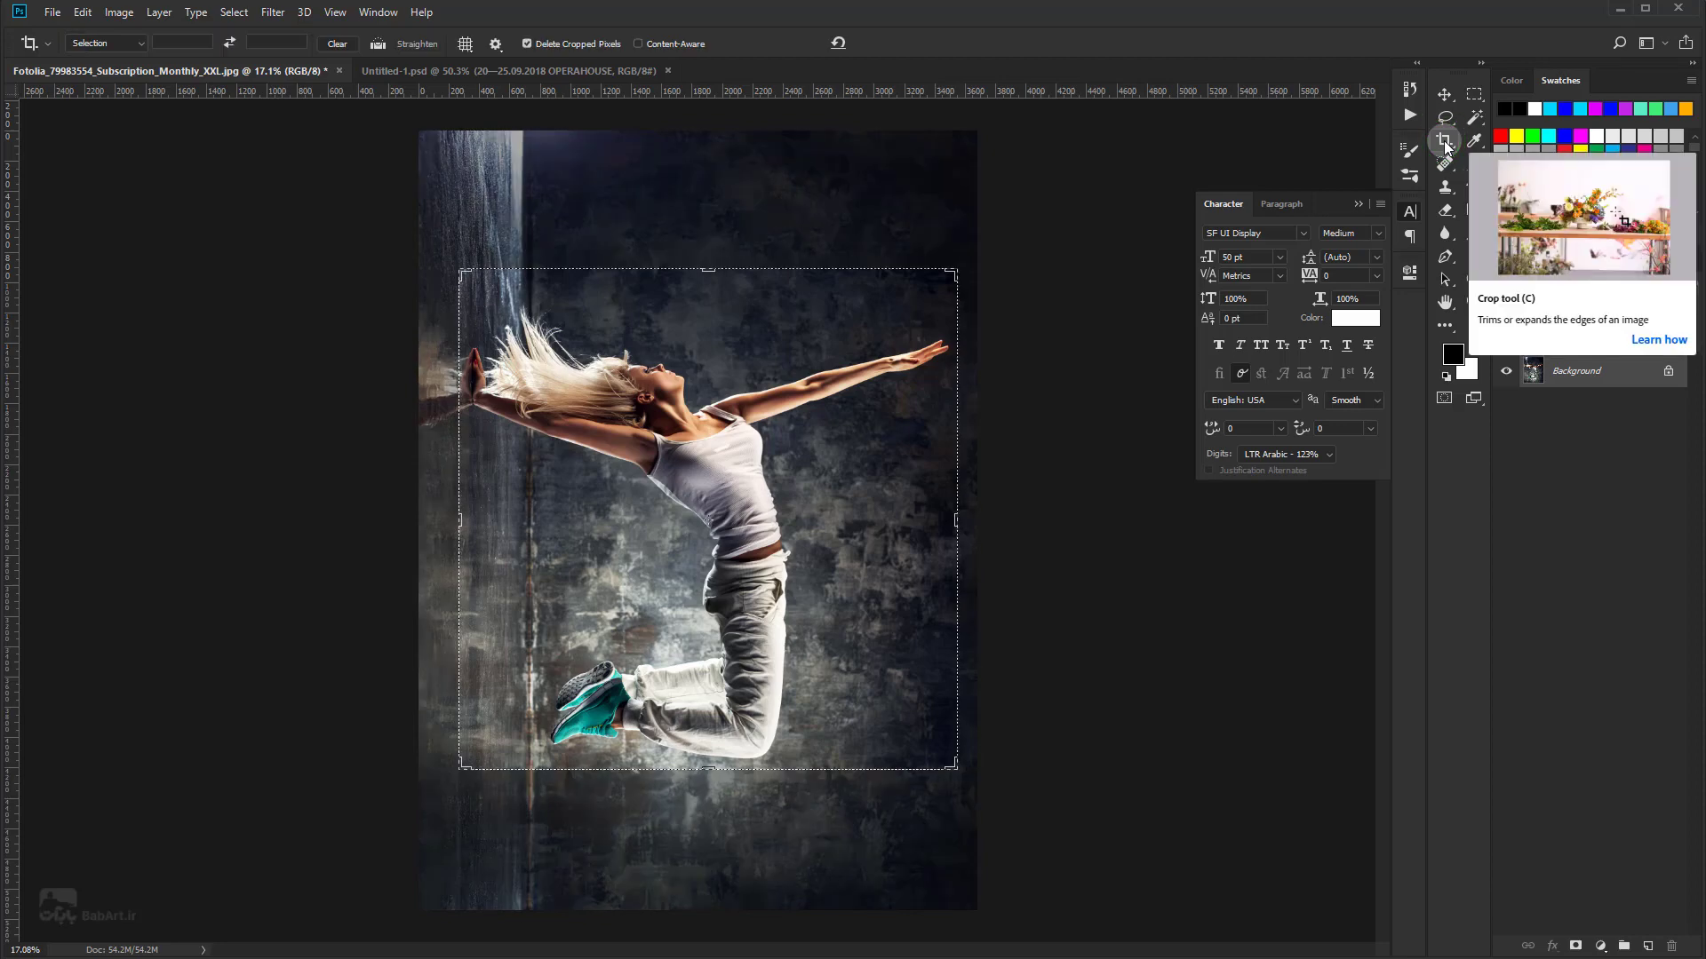
click(1445, 96)
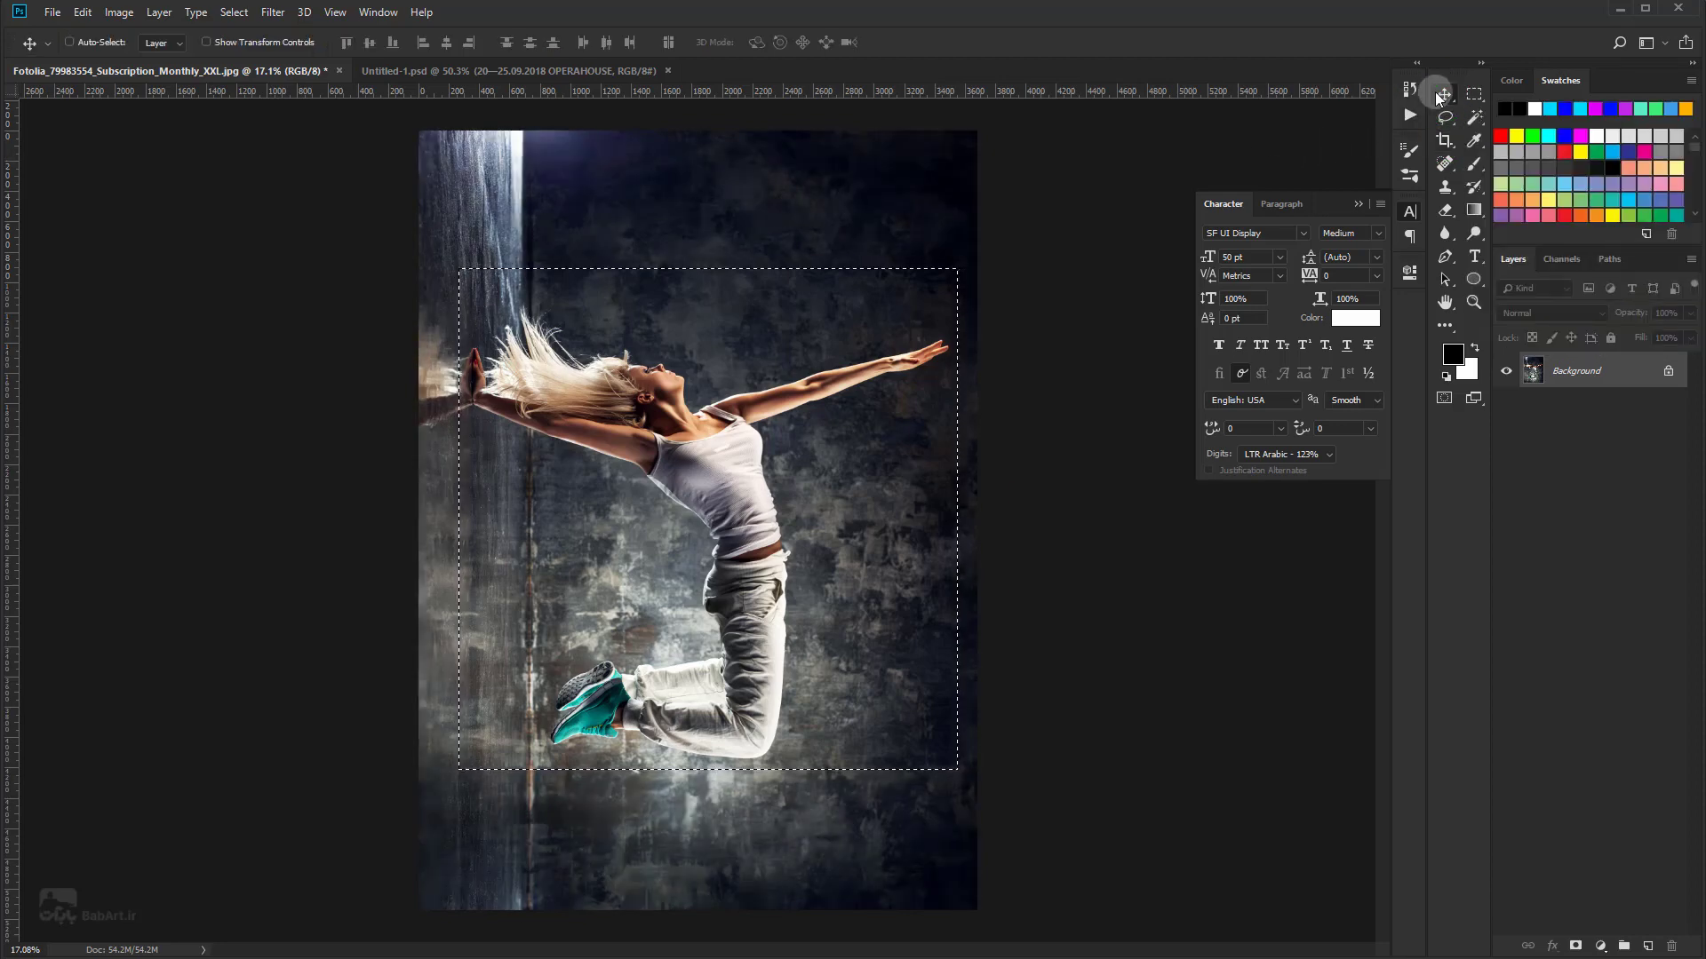
key(Return)
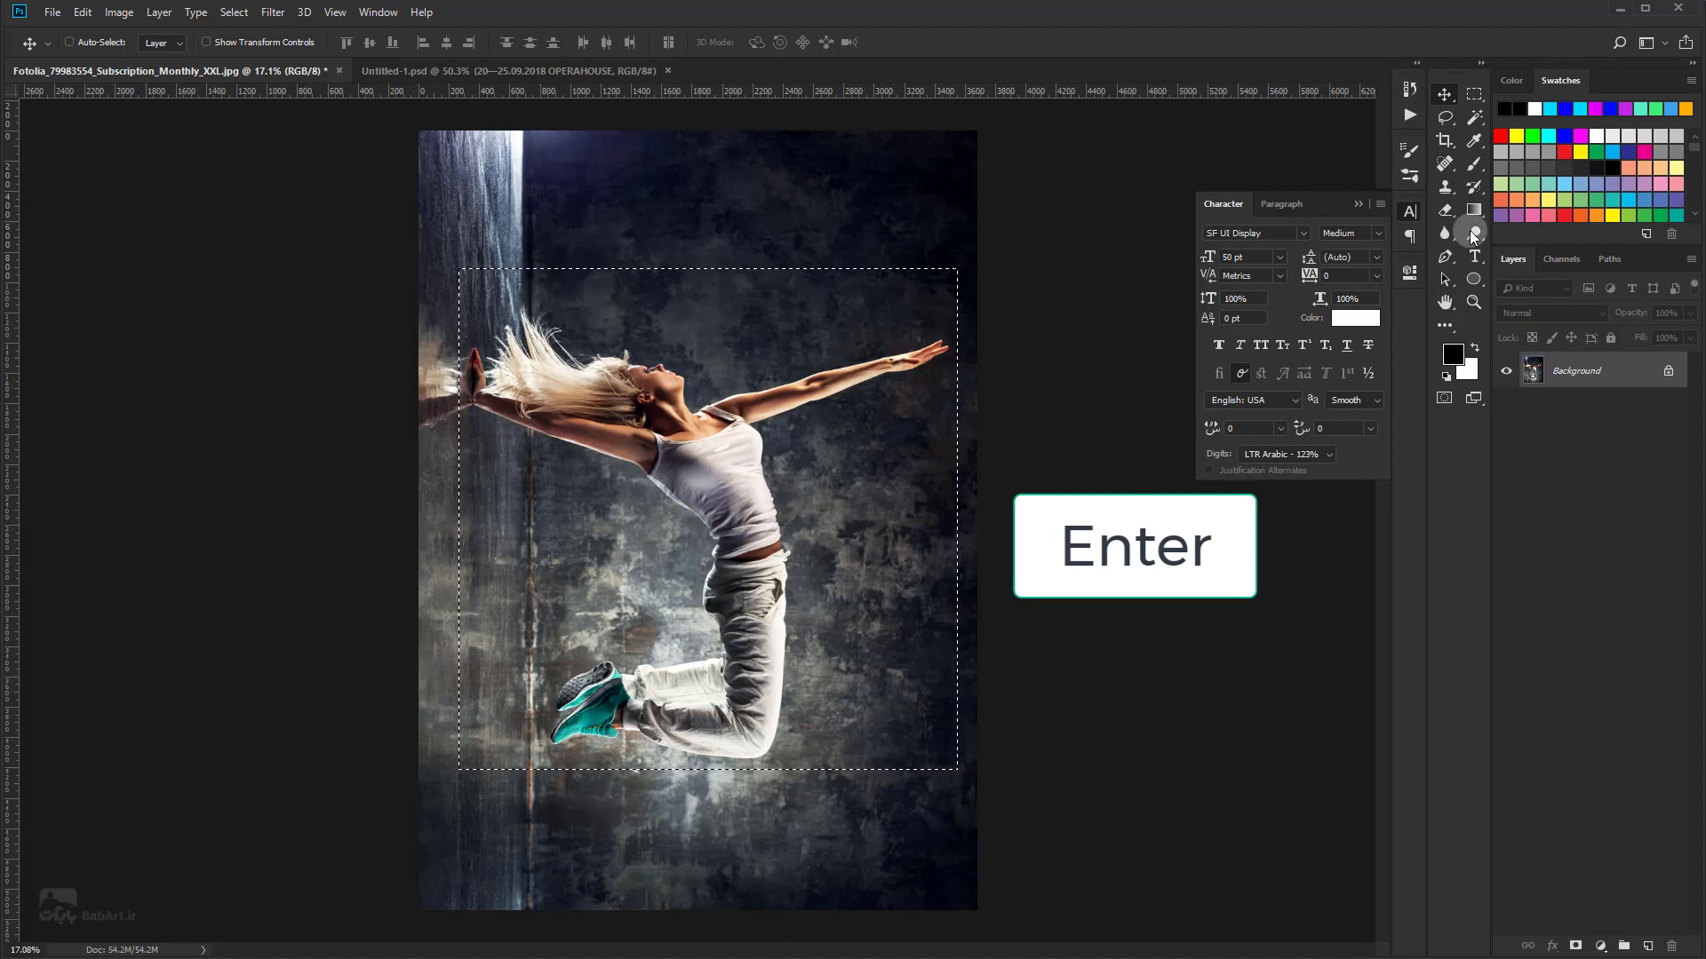
click(1445, 141)
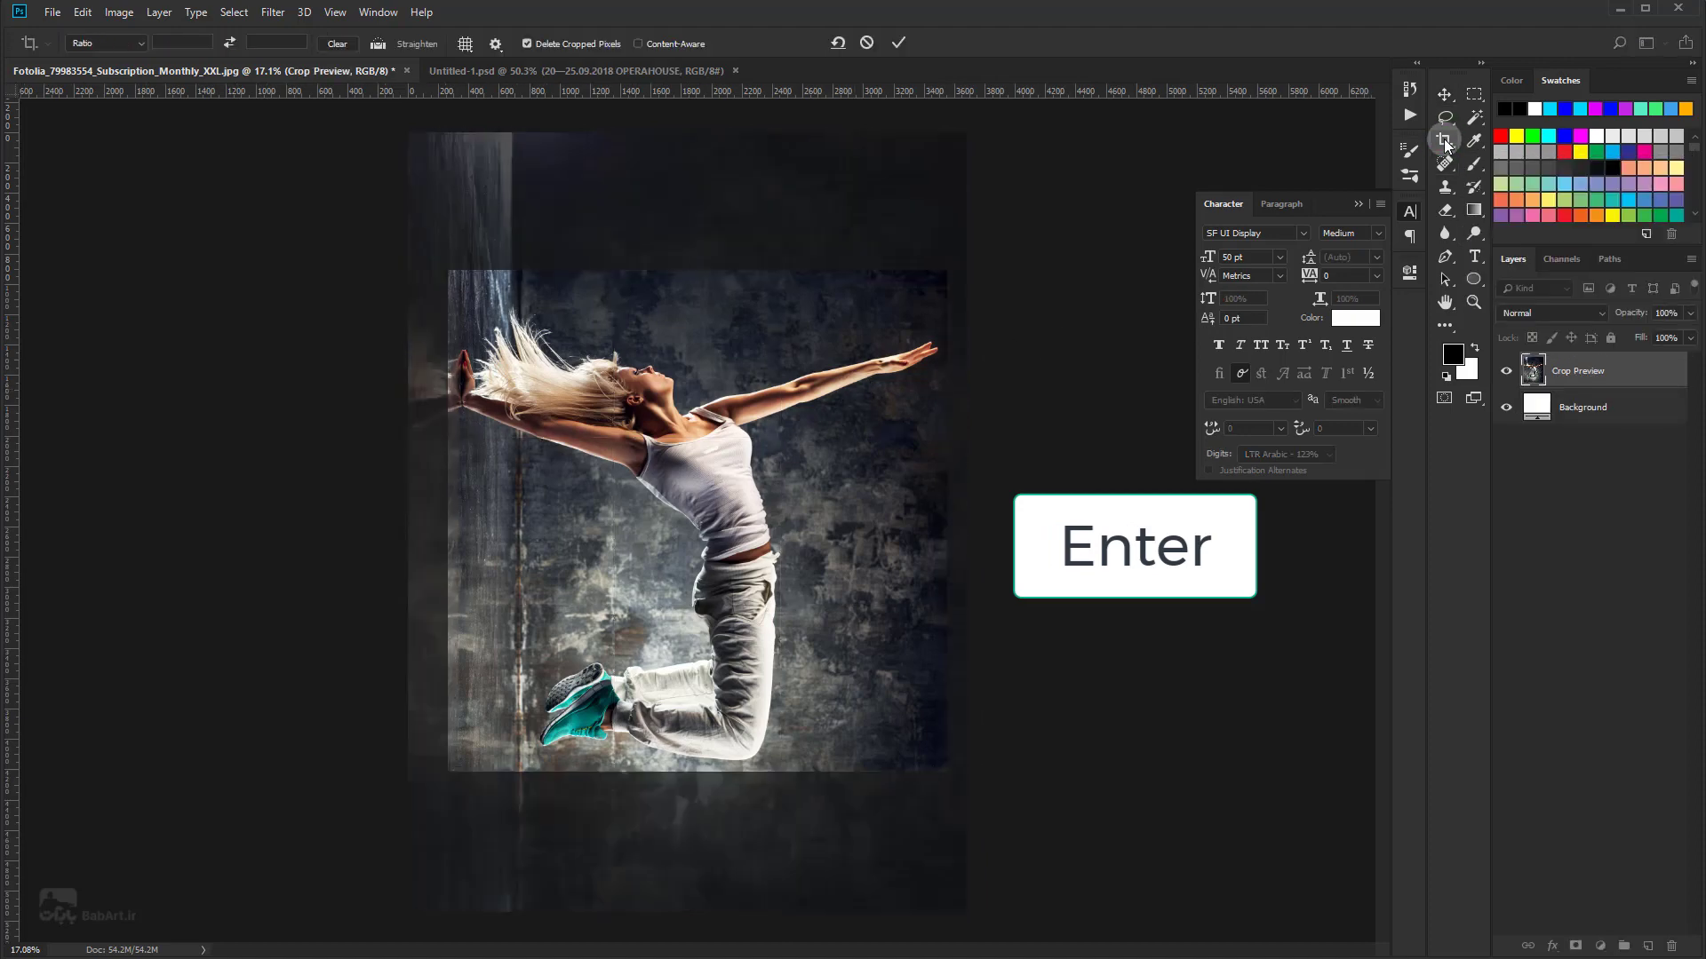
key(Return)
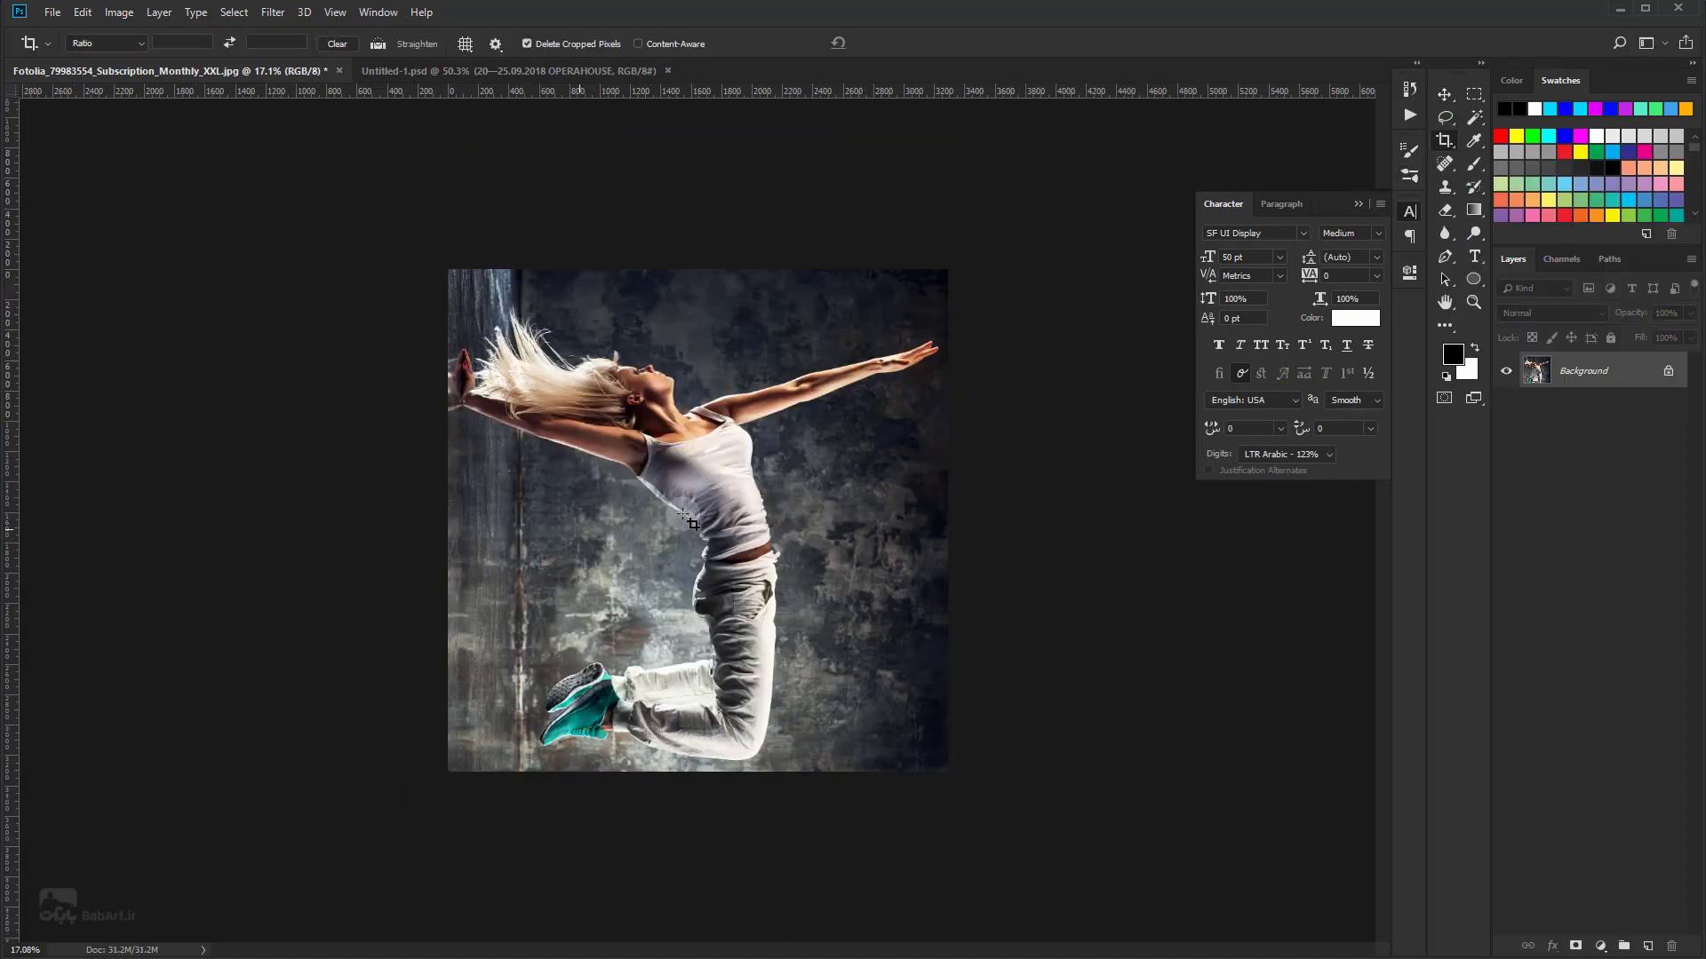
scroll(626, 511, up, 1)
scroll(626, 511, up, 1)
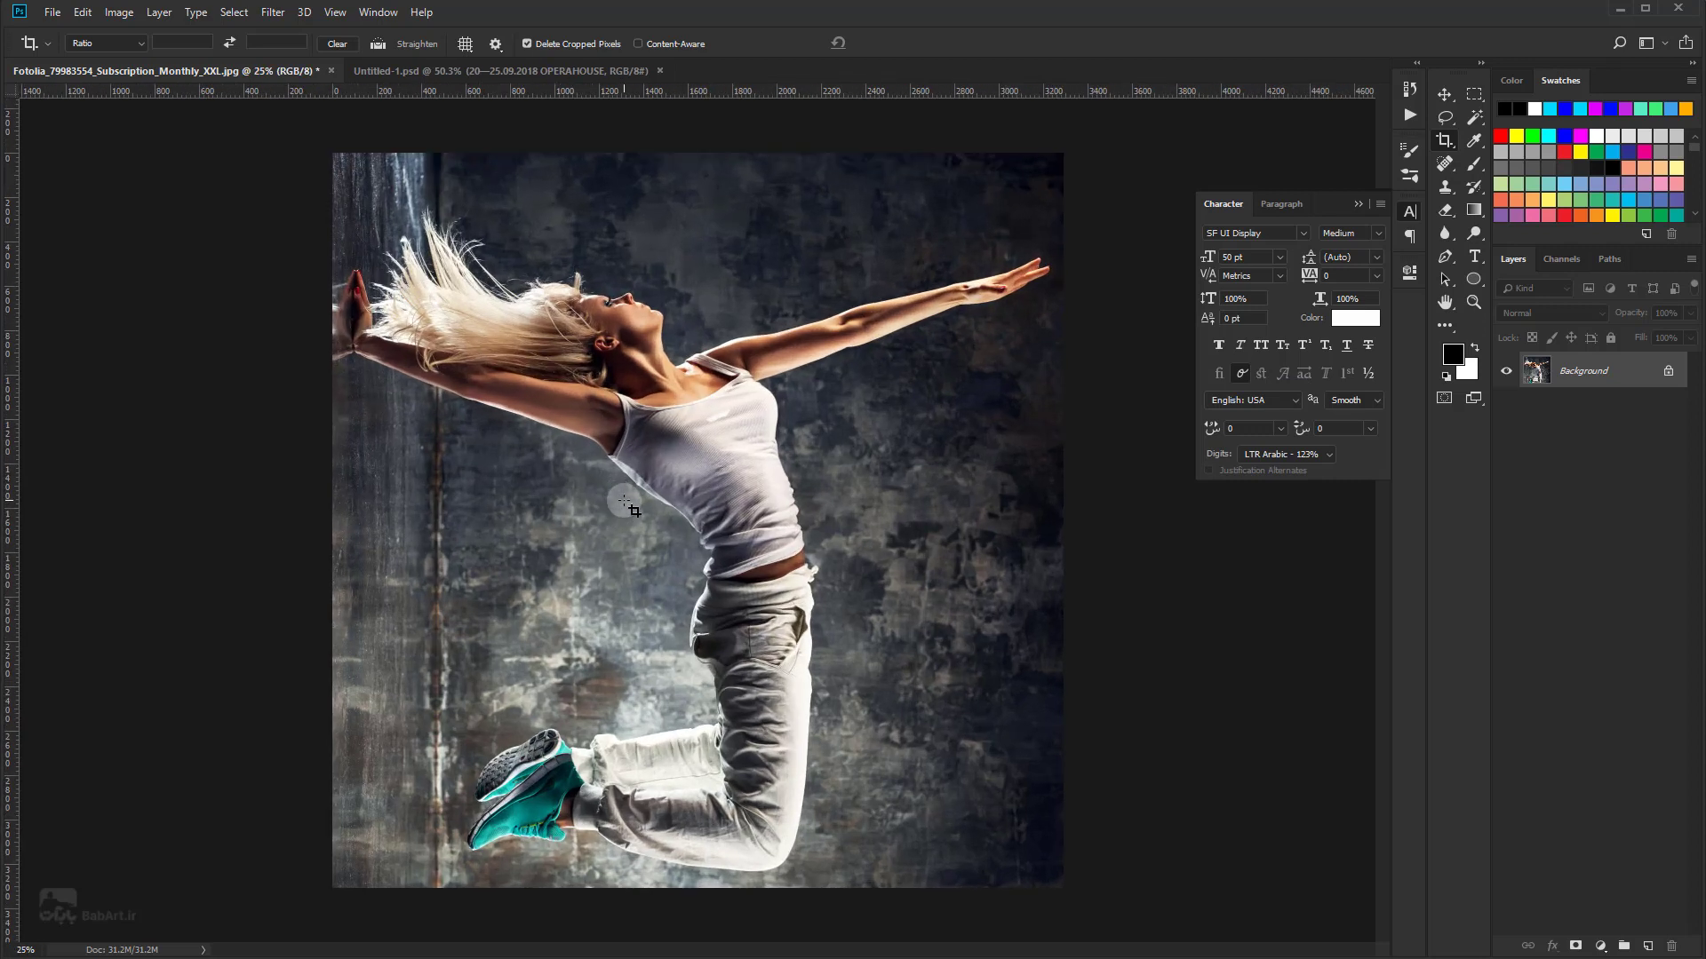
Step: Add a layer mask to the dancer photo and zoom in on her upper body with the Pen tool
click(1575, 947)
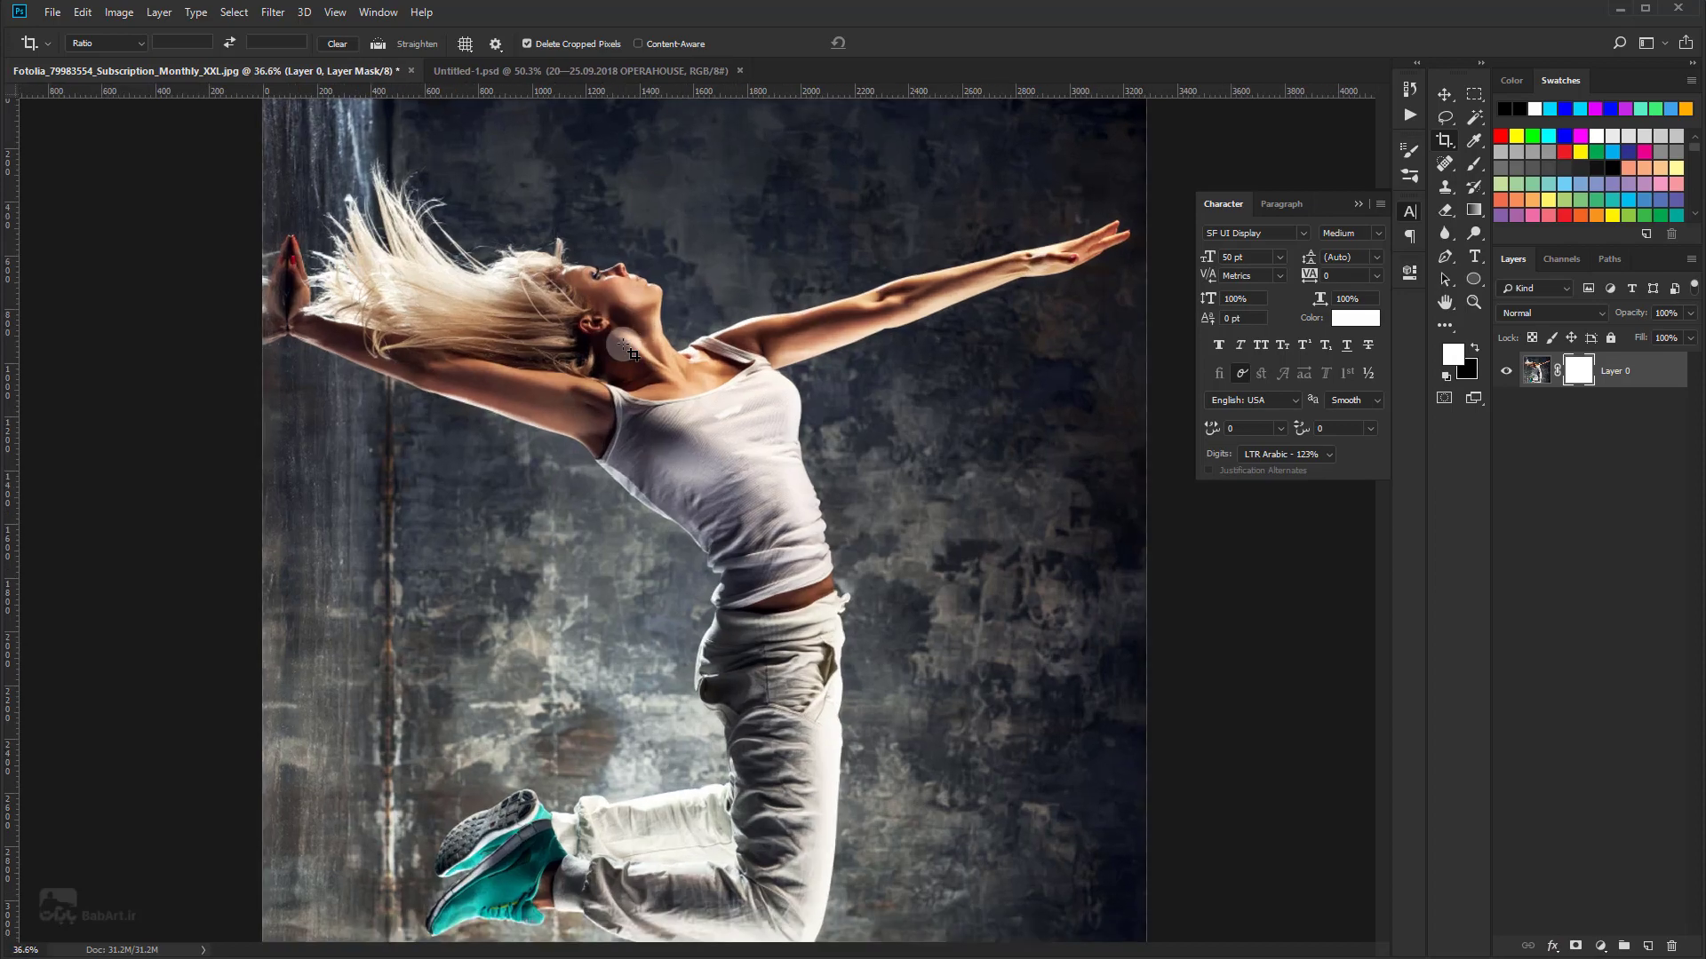
scroll(624, 343, up, 5)
drag(872, 327, 883, 318)
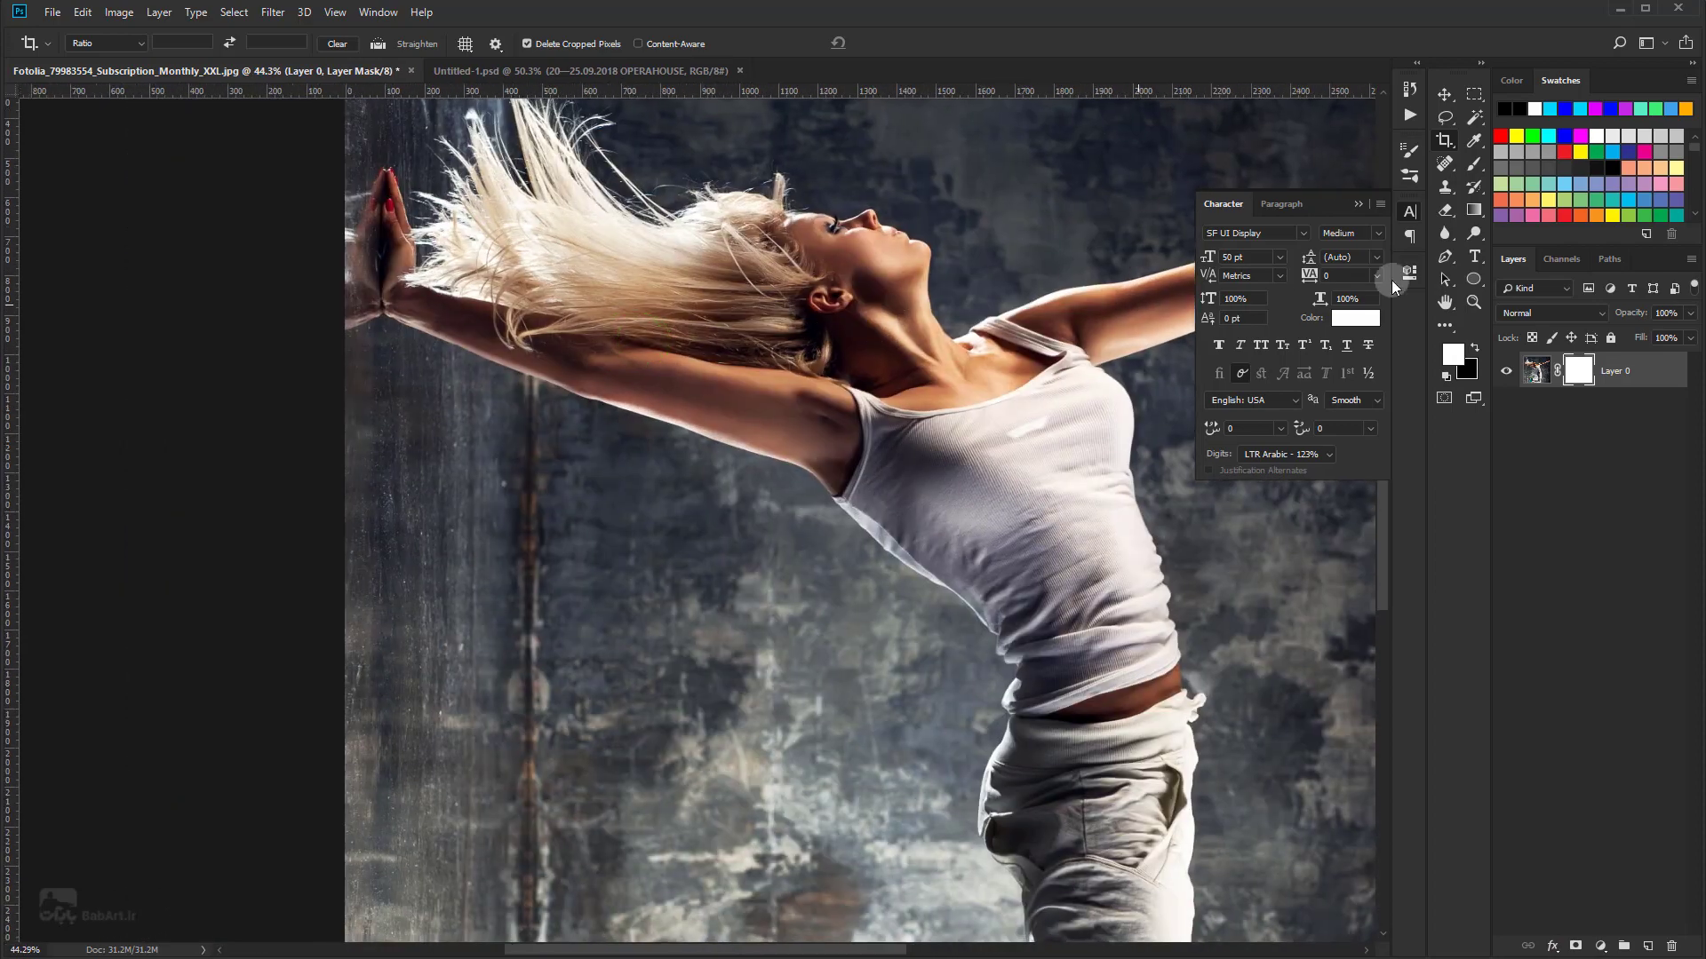
click(1446, 259)
scroll(977, 338, down, 2)
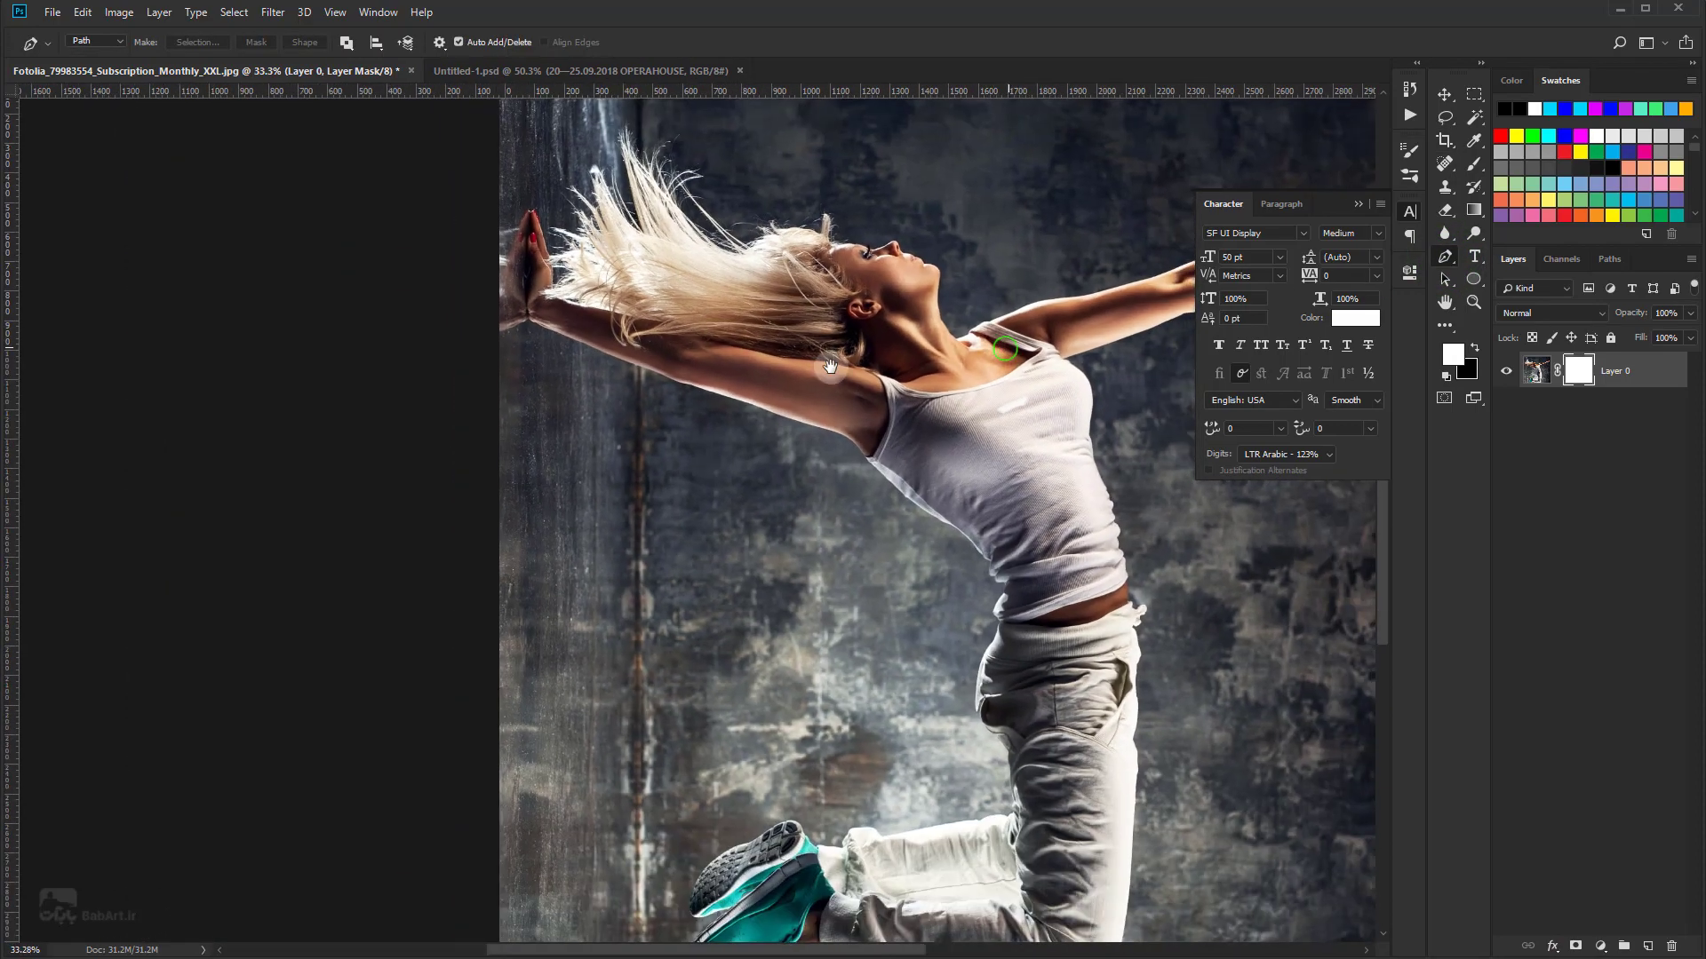
scroll(795, 364, down, 1)
scroll(795, 364, up, 5)
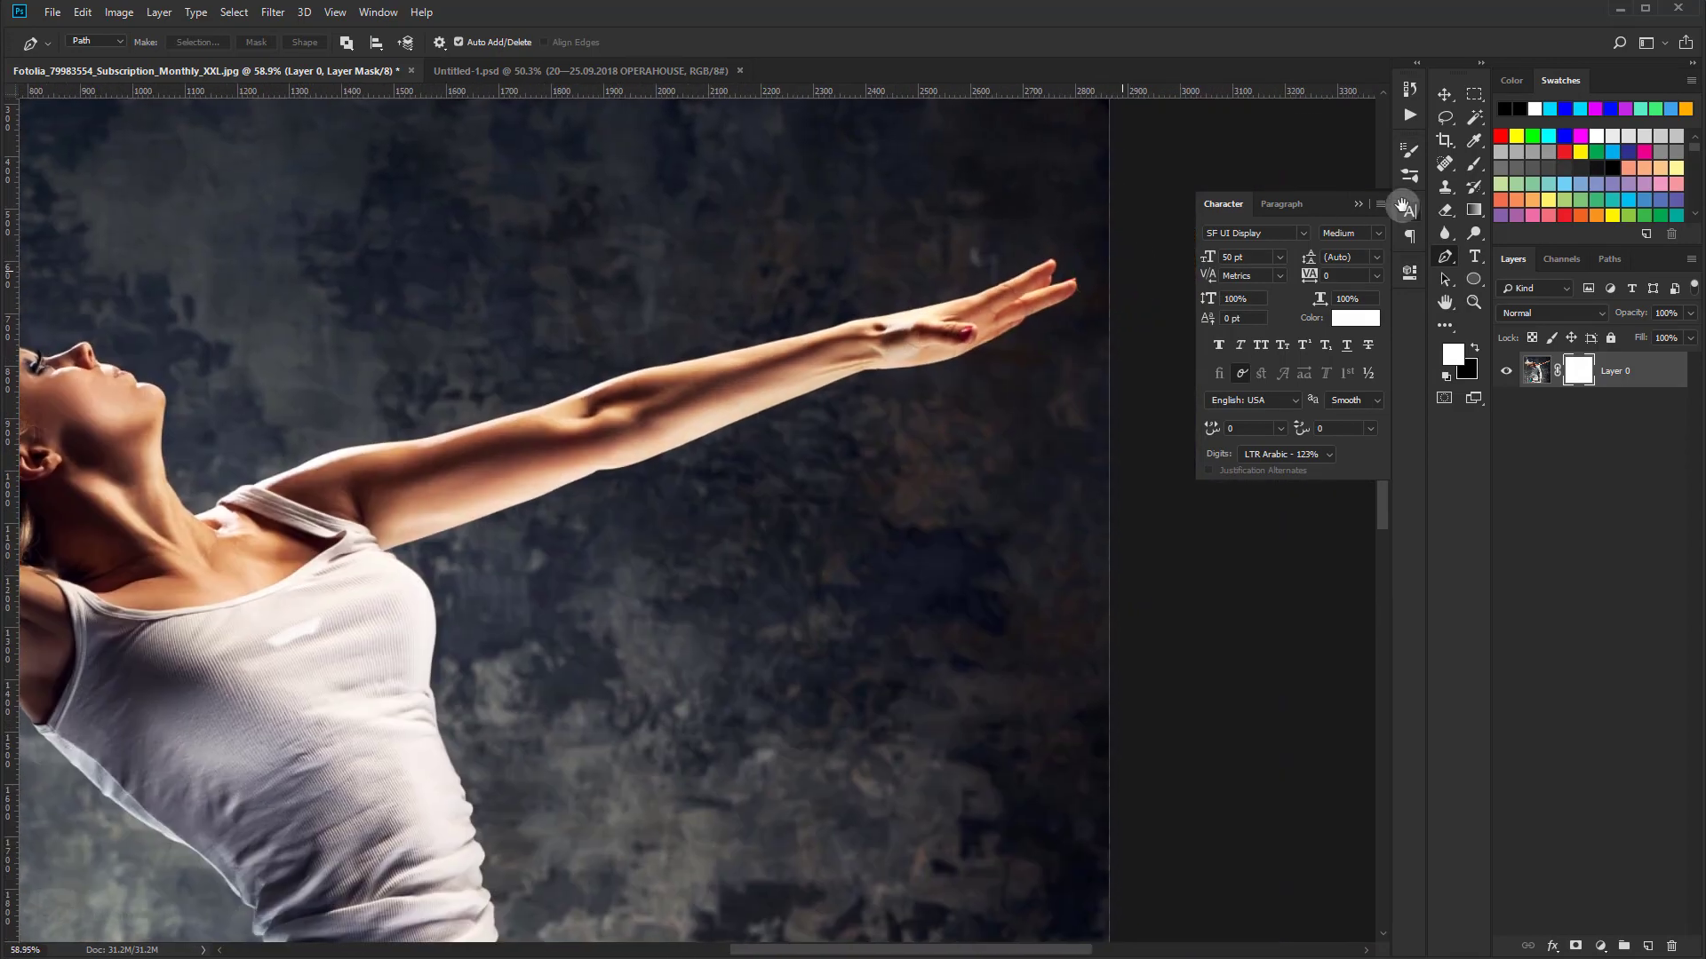
click(1359, 204)
scroll(1039, 267, up, 1)
scroll(1057, 267, up, 1)
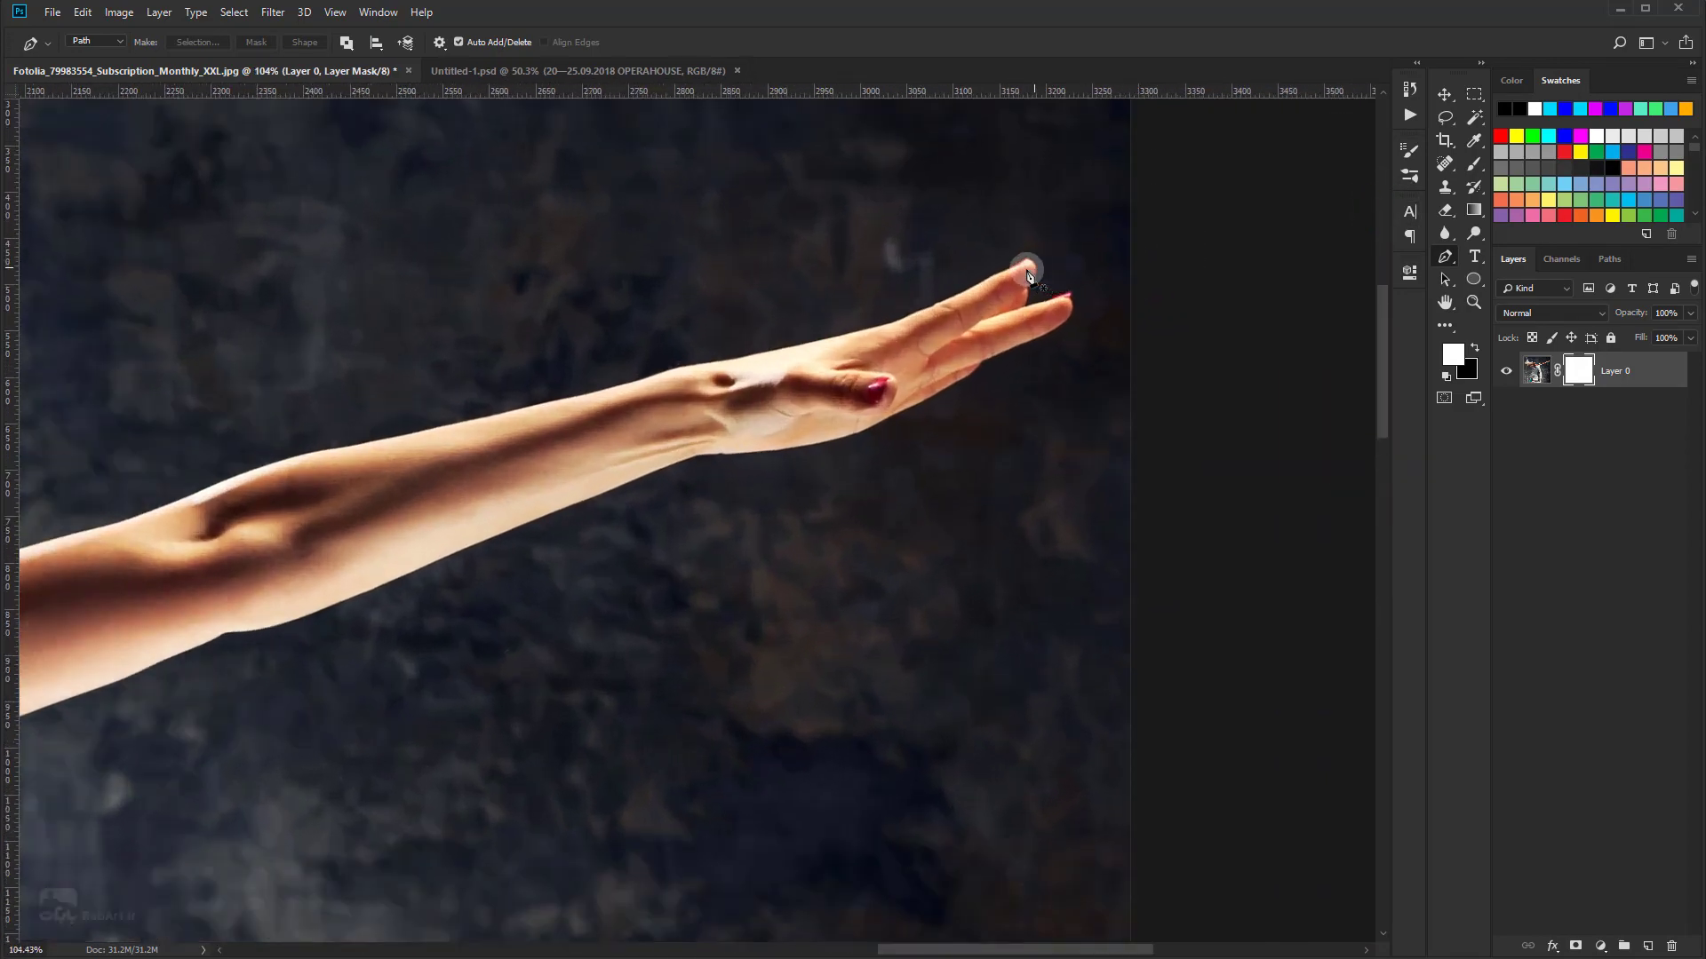
scroll(1091, 256, up, 1)
scroll(1091, 256, up, 1)
scroll(1110, 254, up, 2)
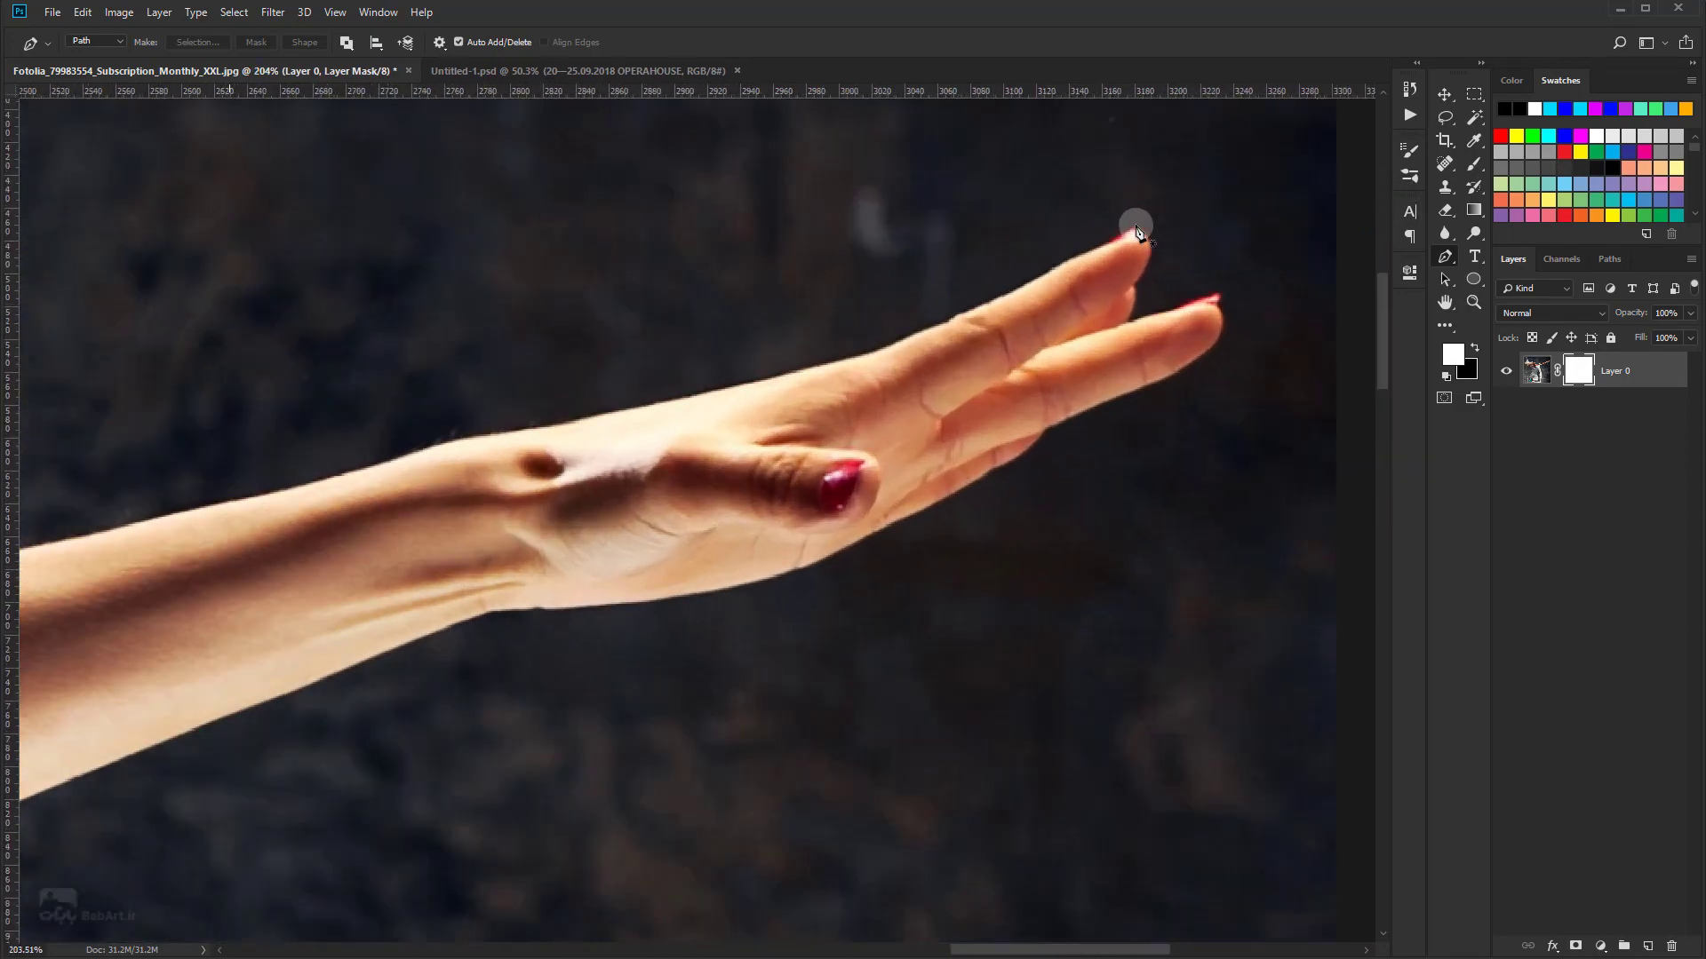
scroll(1128, 249, up, 2)
Step: Start the pen path at the fingertip and trace along the finger, hand and forearm
click(1132, 230)
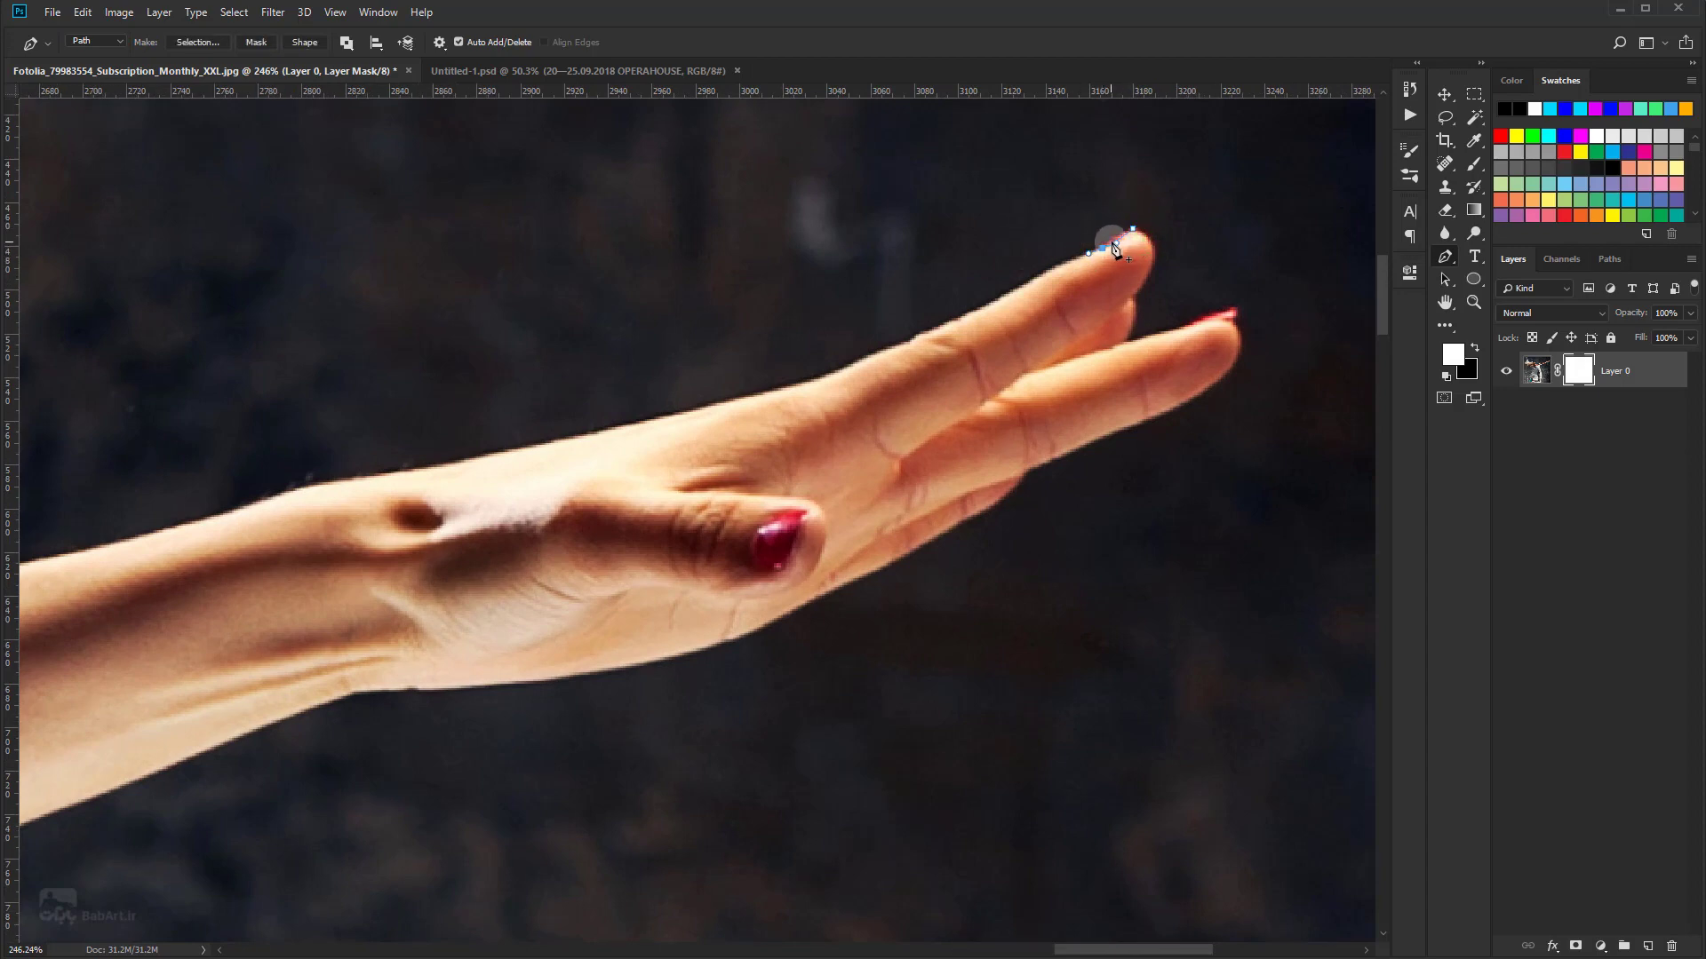
scroll(1122, 246, up, 3)
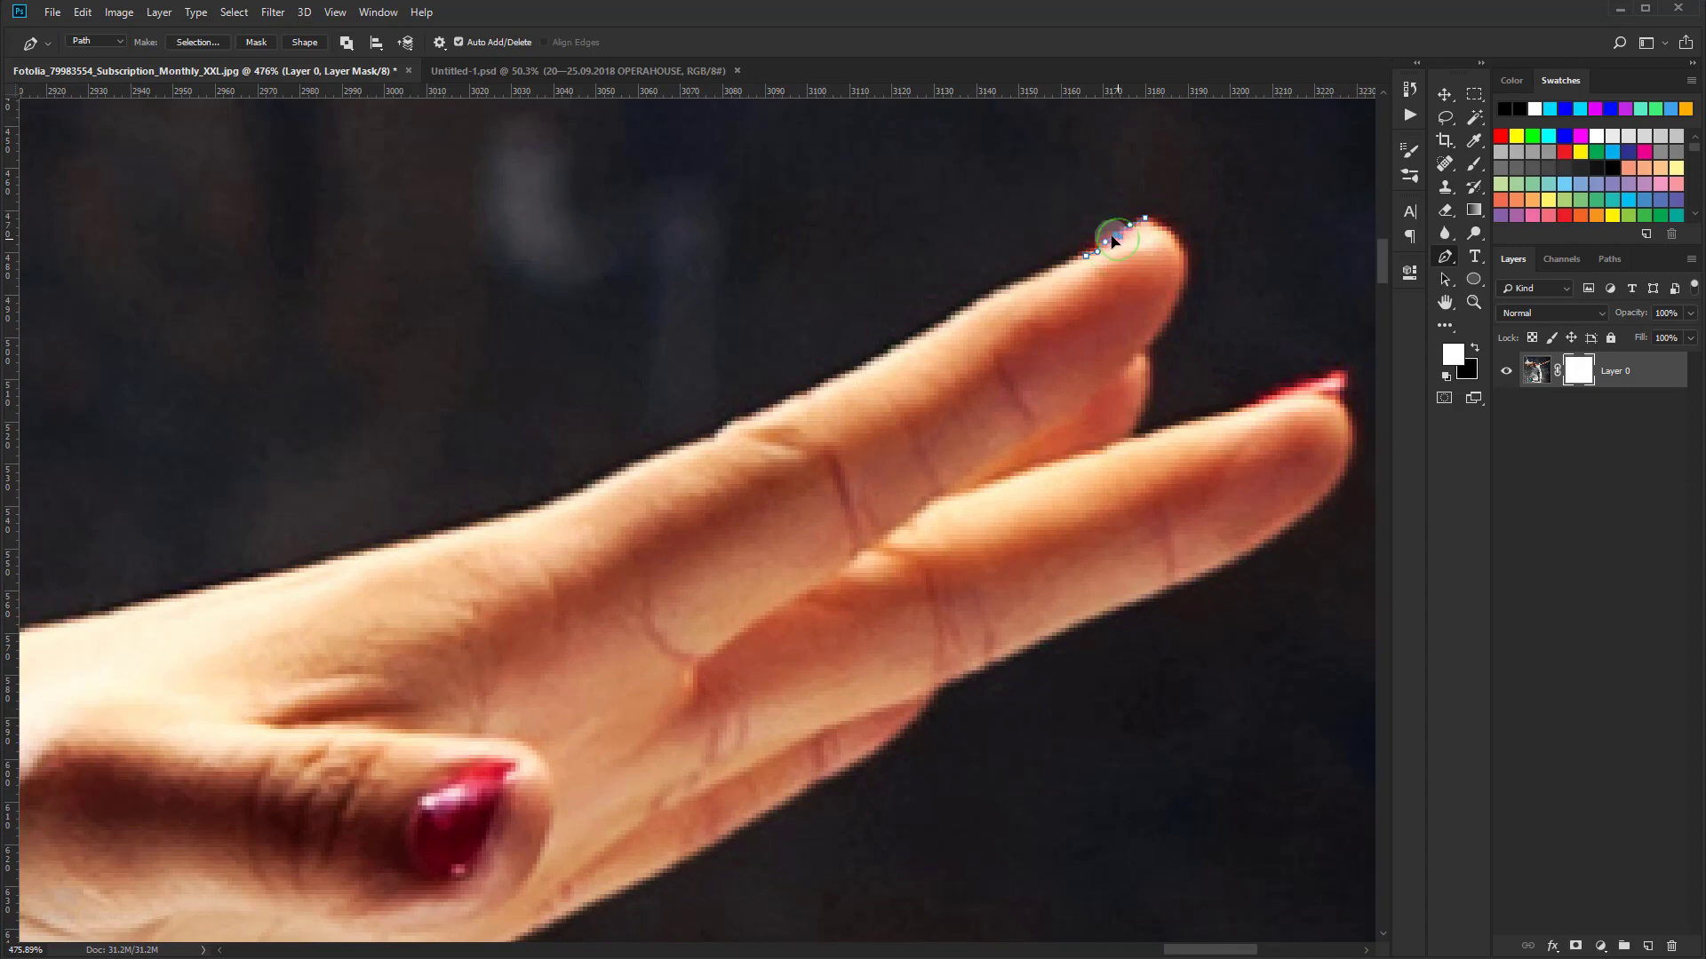
click(1062, 261)
drag(936, 324, 947, 317)
scroll(759, 450, down, 5)
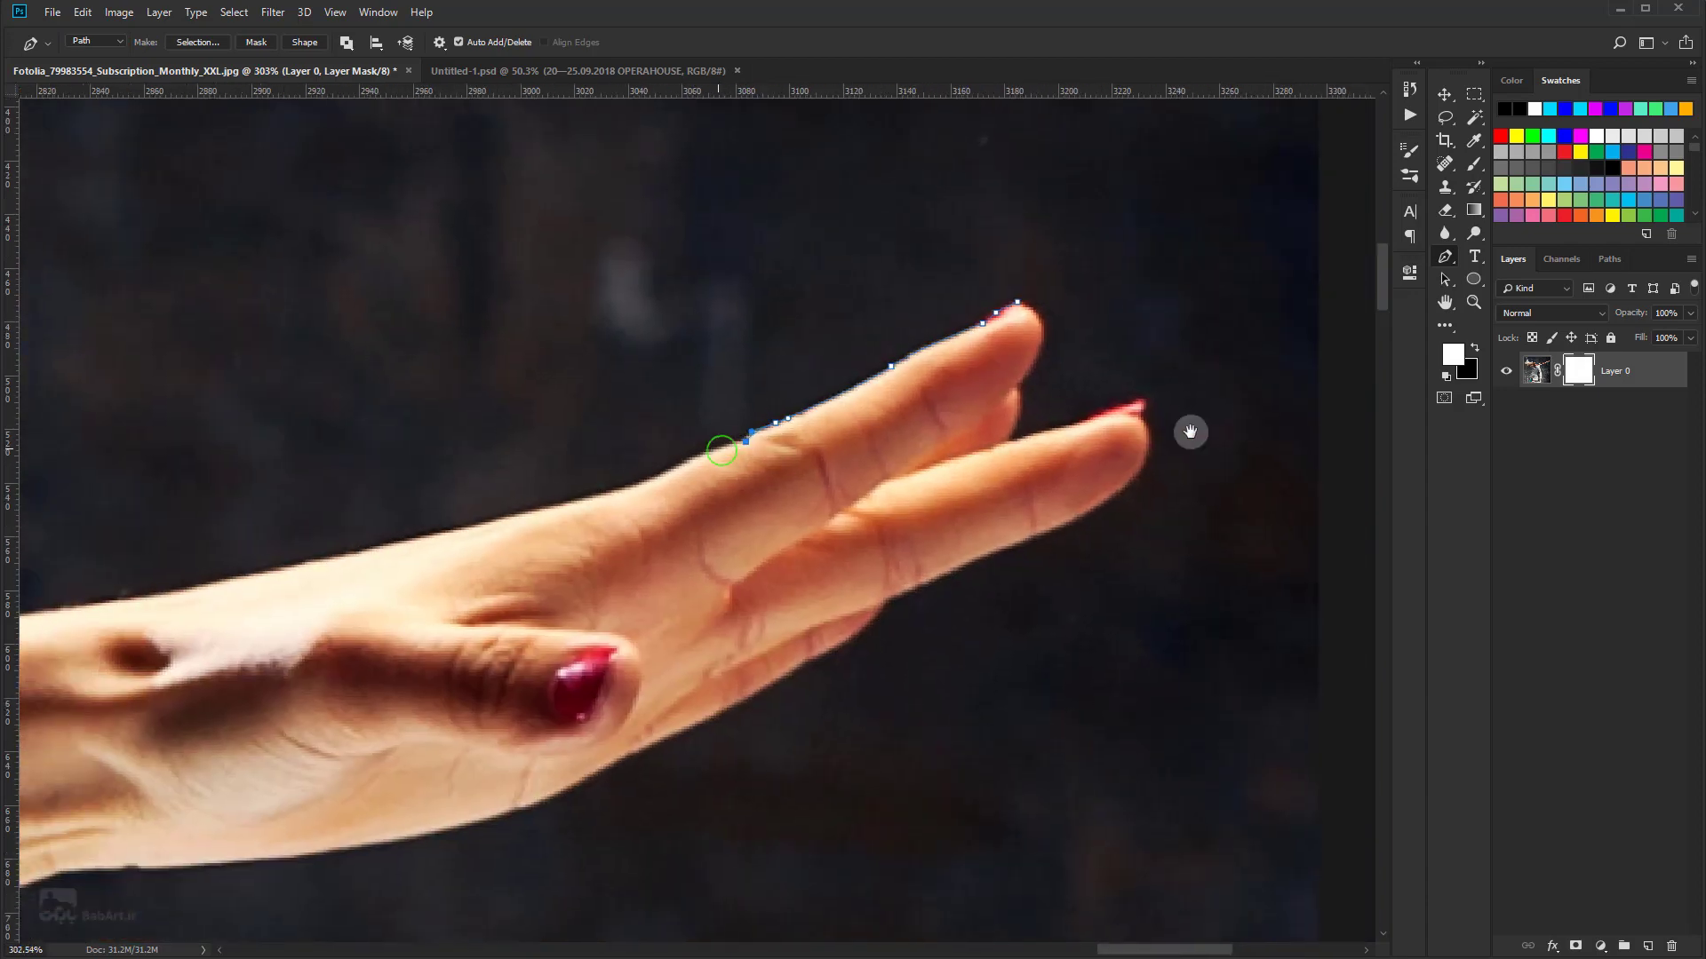
scroll(1149, 471, up, 4)
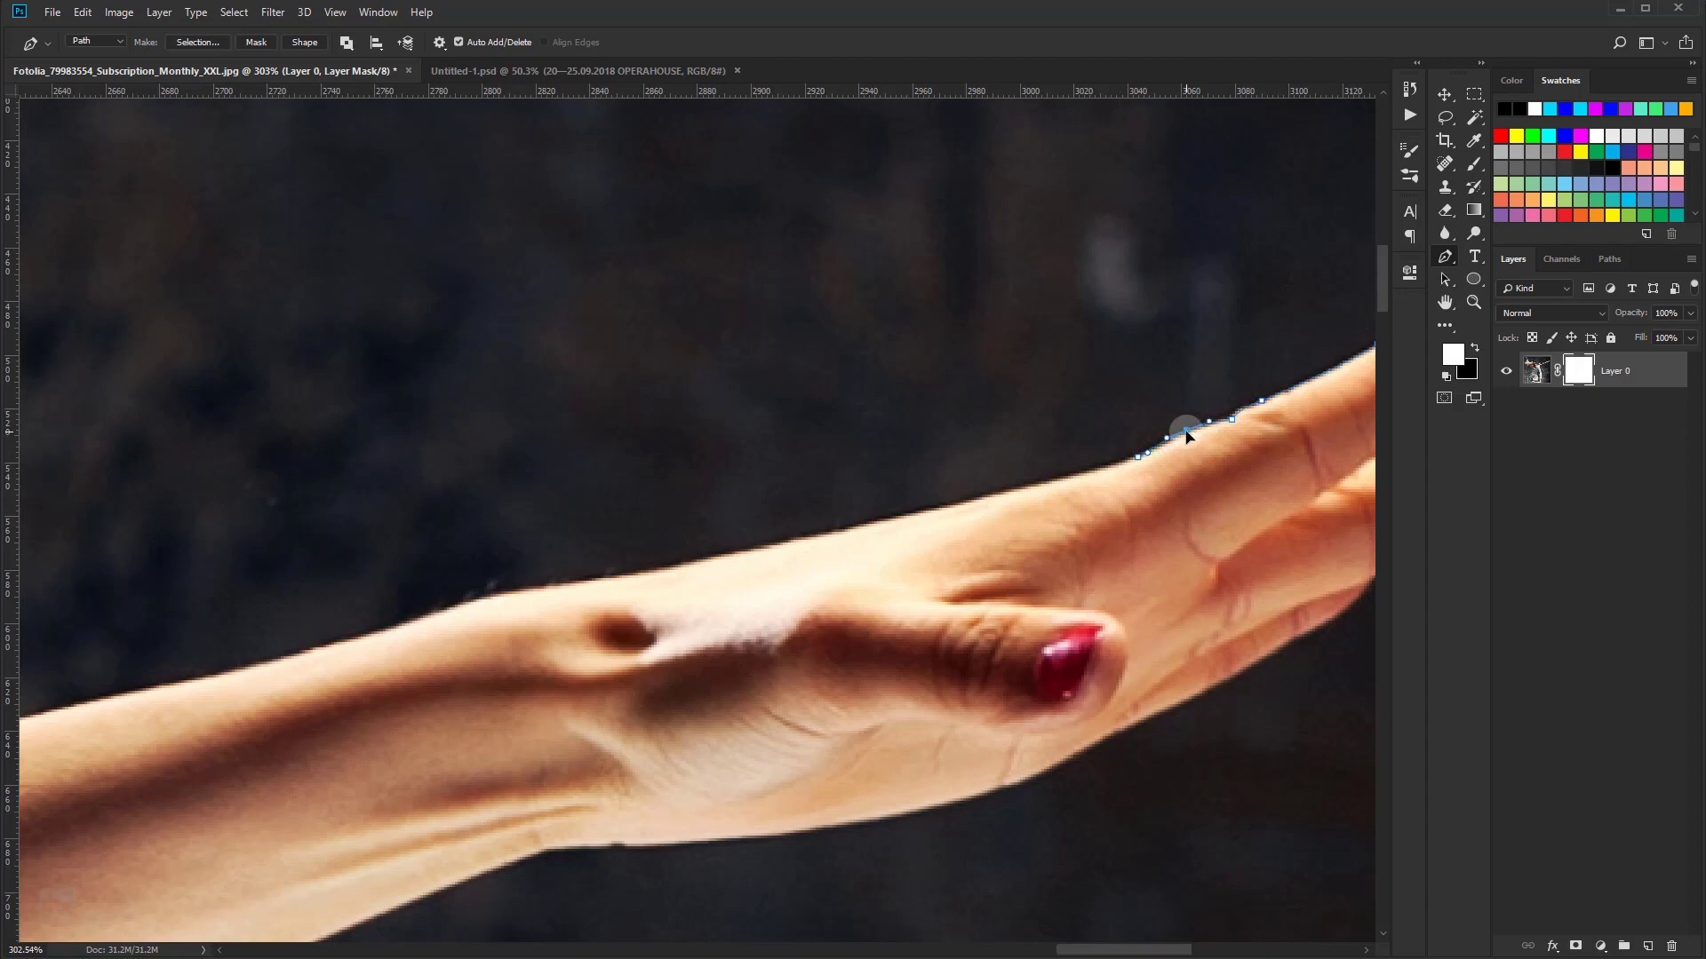
mouse_move(736, 556)
mouse_down()
mouse_move(801, 539)
mouse_move(674, 565)
mouse_up()
drag(944, 506, 951, 505)
scroll(946, 508, down, 5)
scroll(781, 544, up, 4)
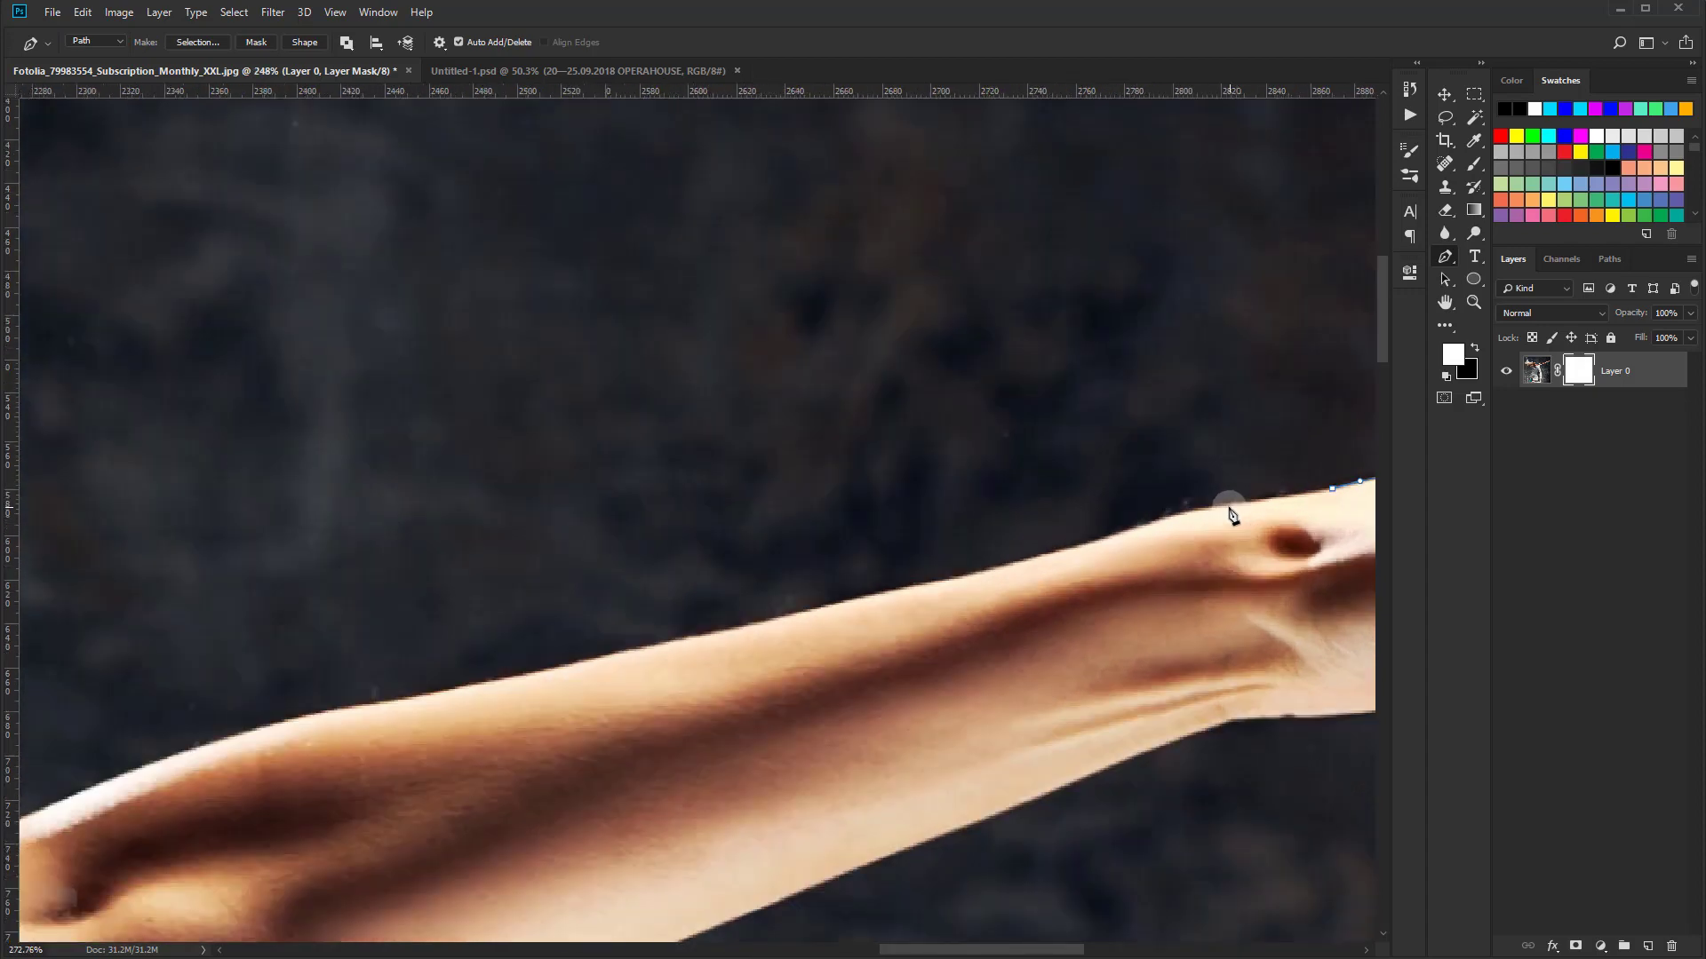
scroll(1230, 514, up, 2)
drag(1143, 520, 1062, 547)
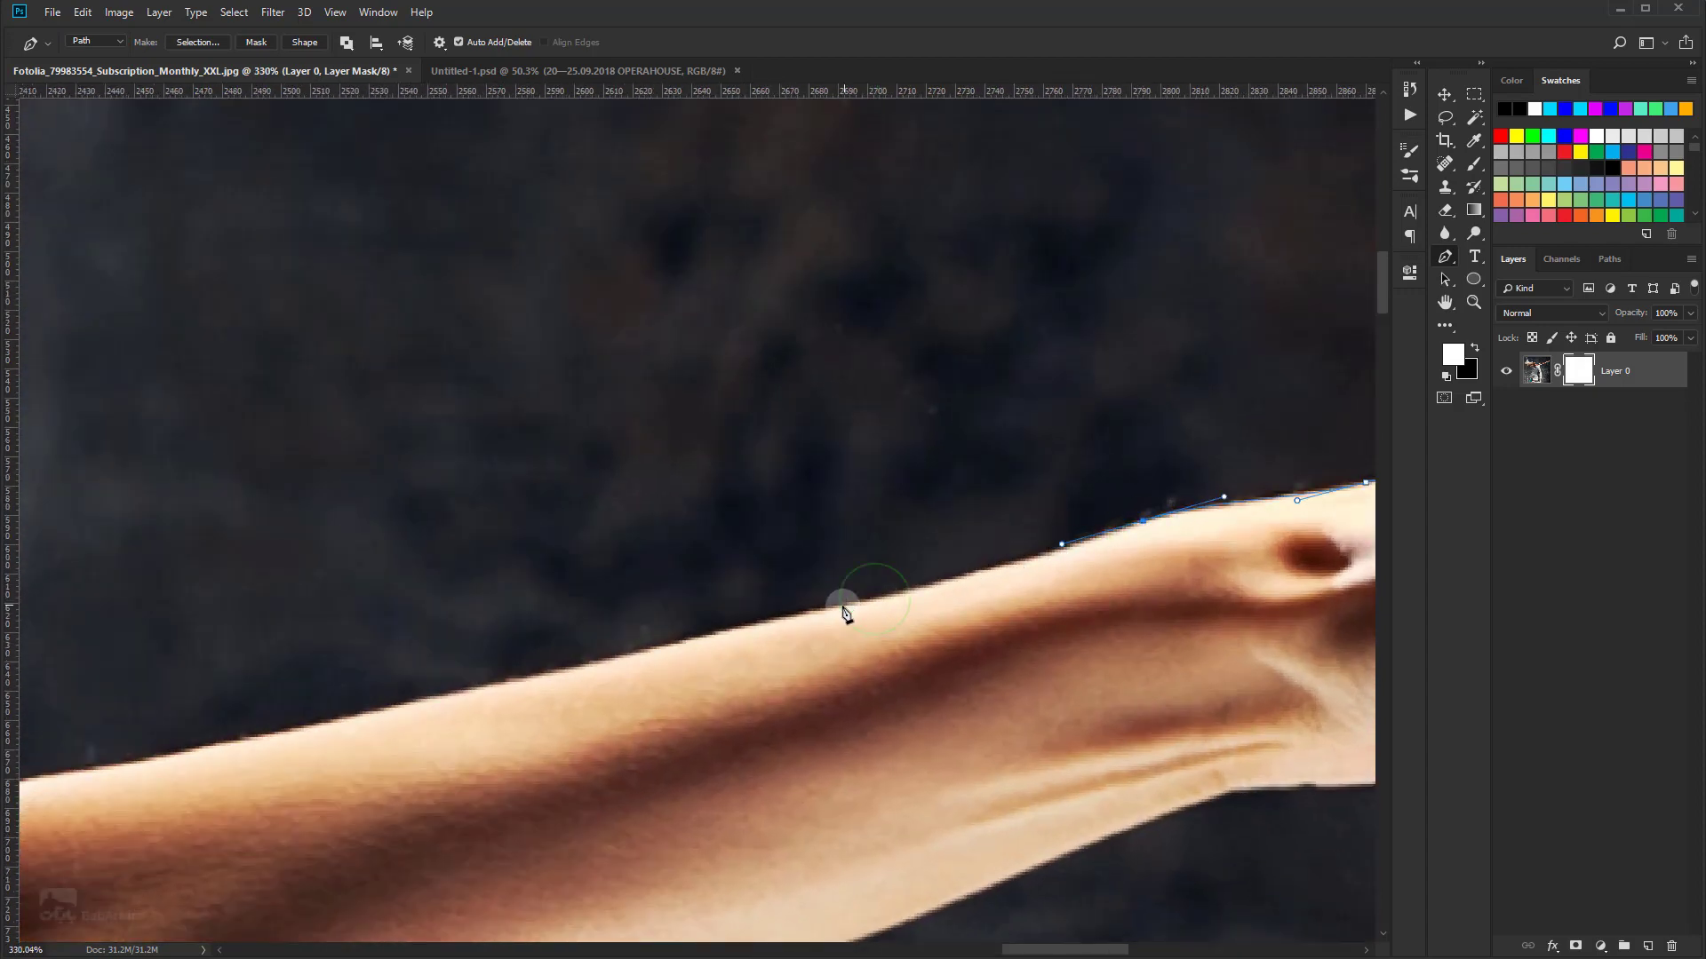
drag(829, 611, 798, 612)
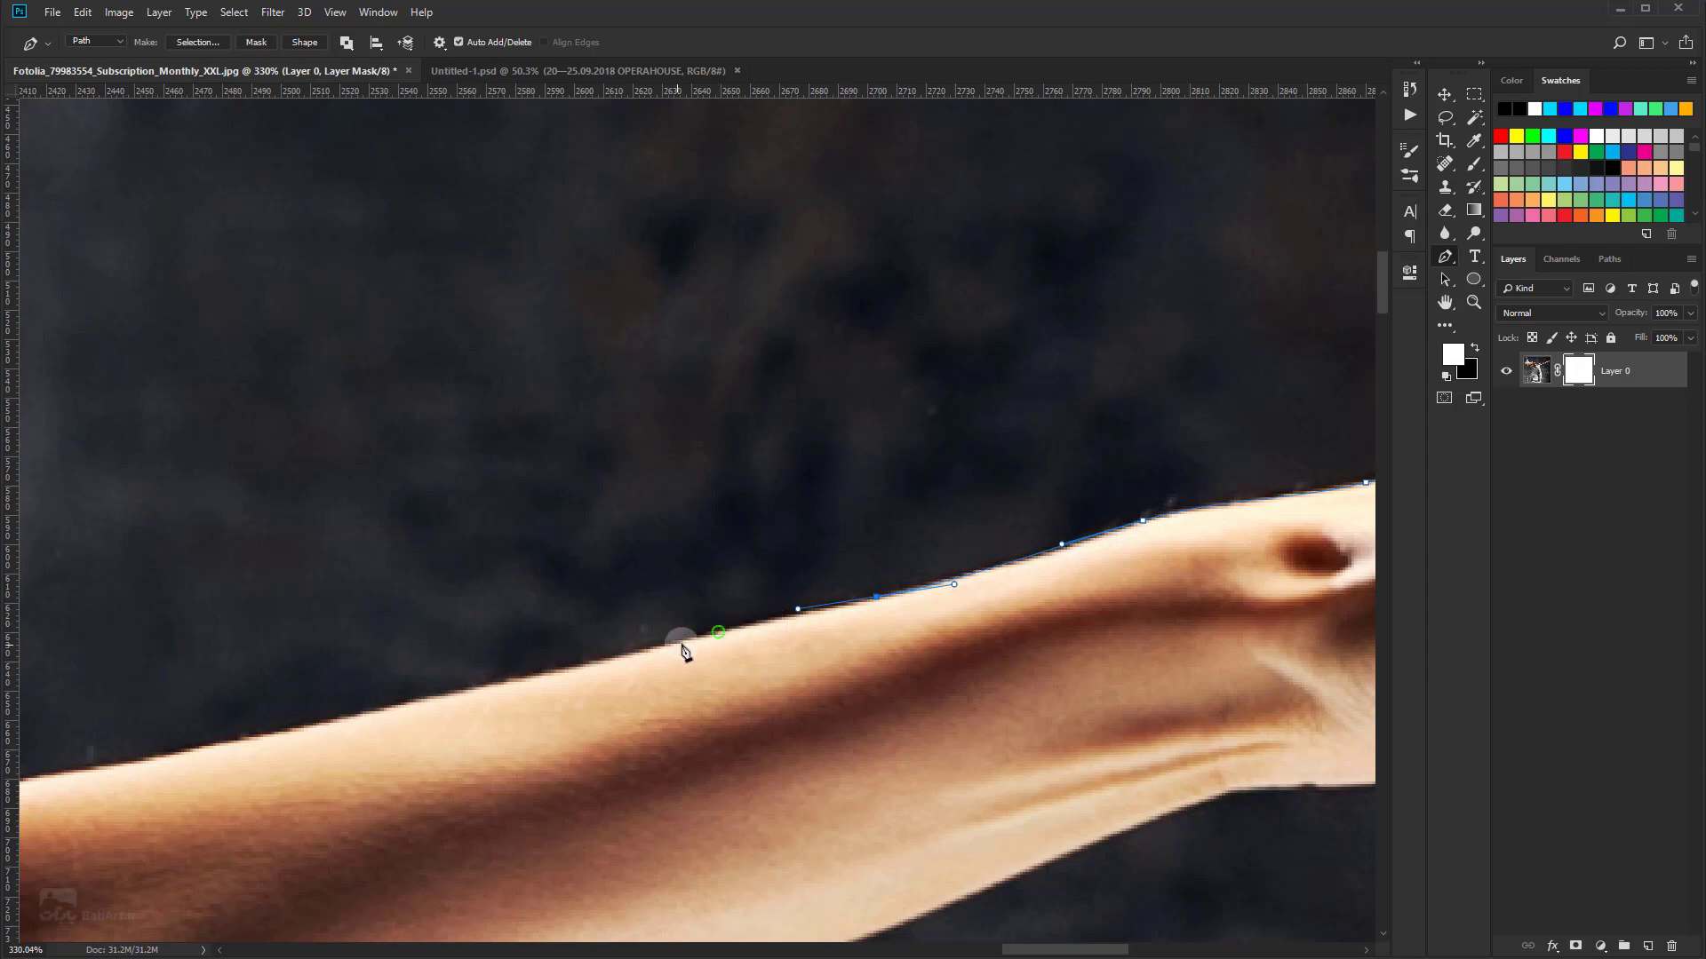
Step: Continue the path along the upper arm and over the shoulder to the shirt strap
click(522, 680)
drag(523, 679, 1171, 348)
drag(793, 429, 743, 438)
mouse_move(476, 505)
mouse_down()
mouse_move(358, 553)
mouse_move(838, 438)
mouse_move(784, 445)
mouse_move(998, 434)
mouse_move(951, 442)
mouse_up()
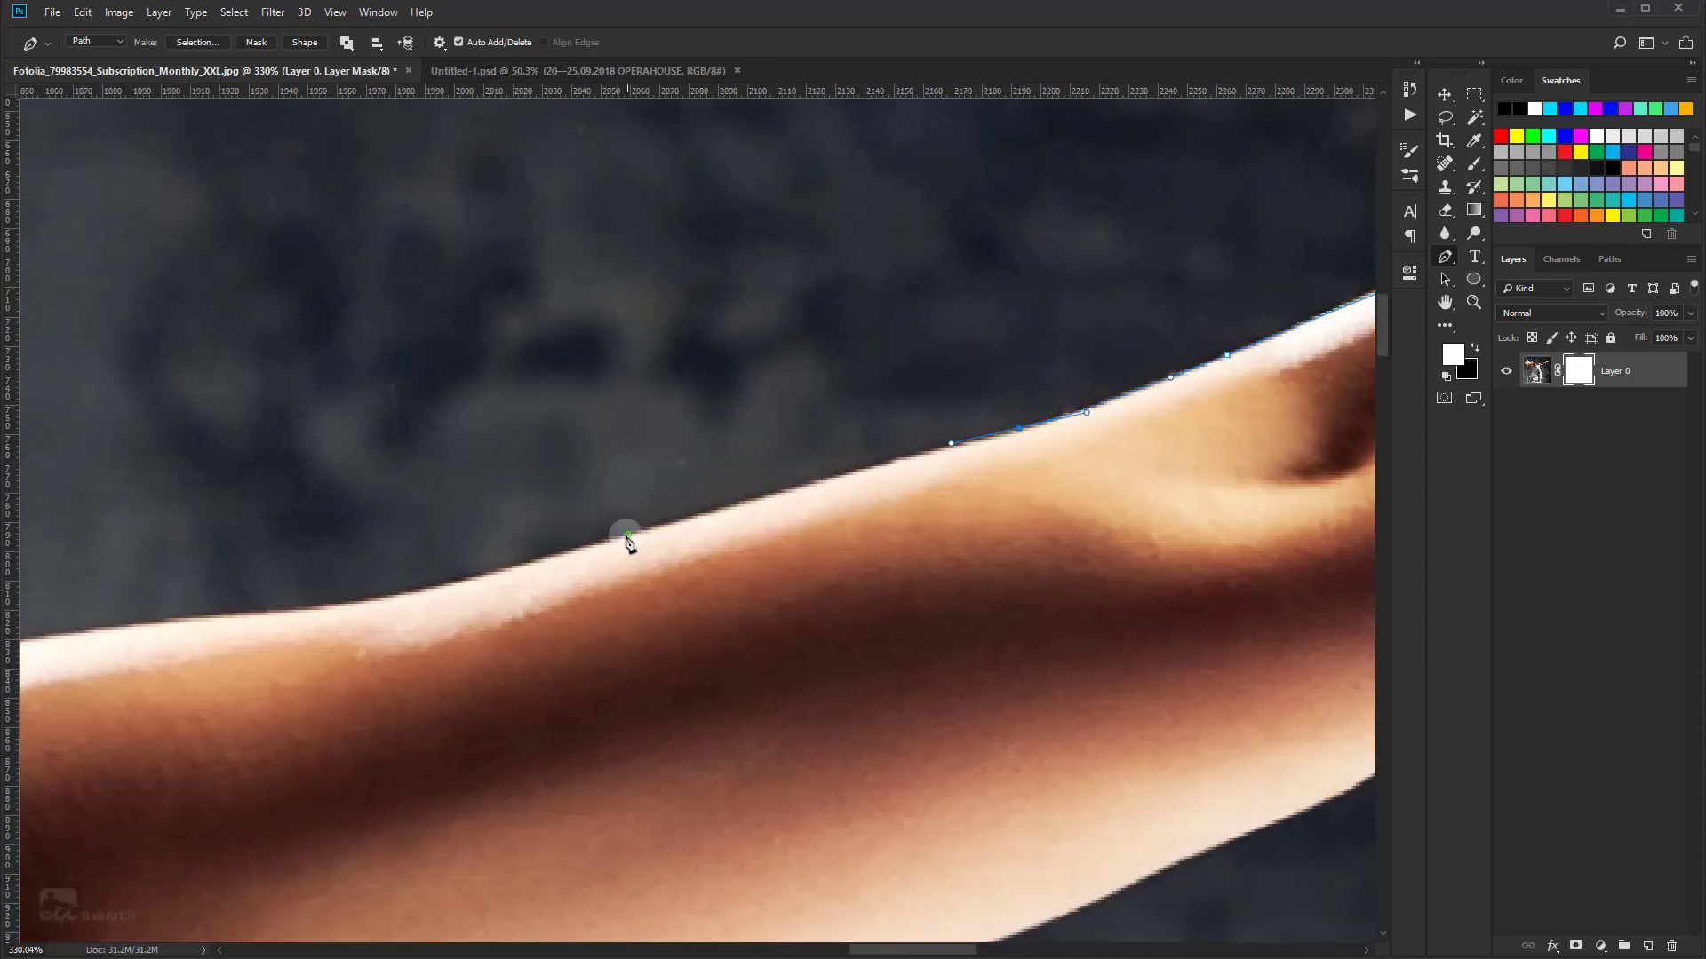
drag(627, 542, 1125, 440)
drag(939, 489, 912, 496)
drag(513, 542, 408, 564)
click(851, 504)
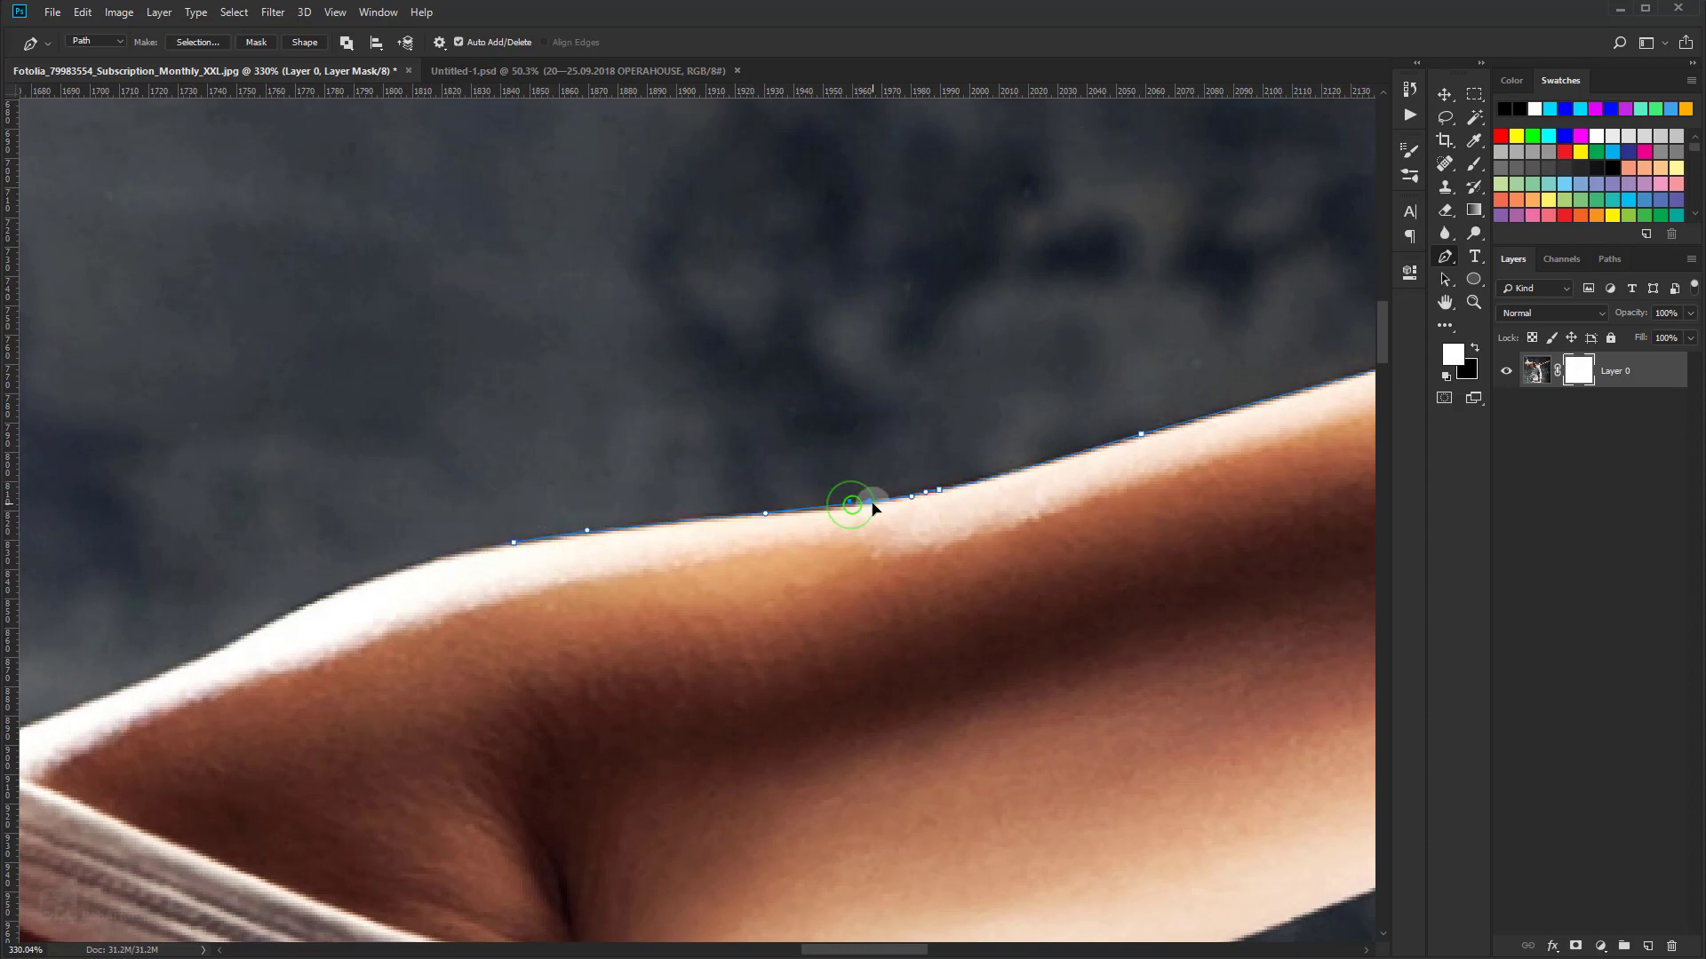
scroll(873, 508, down, 3)
click(1007, 420)
click(872, 459)
click(789, 502)
click(594, 583)
drag(594, 584, 628, 563)
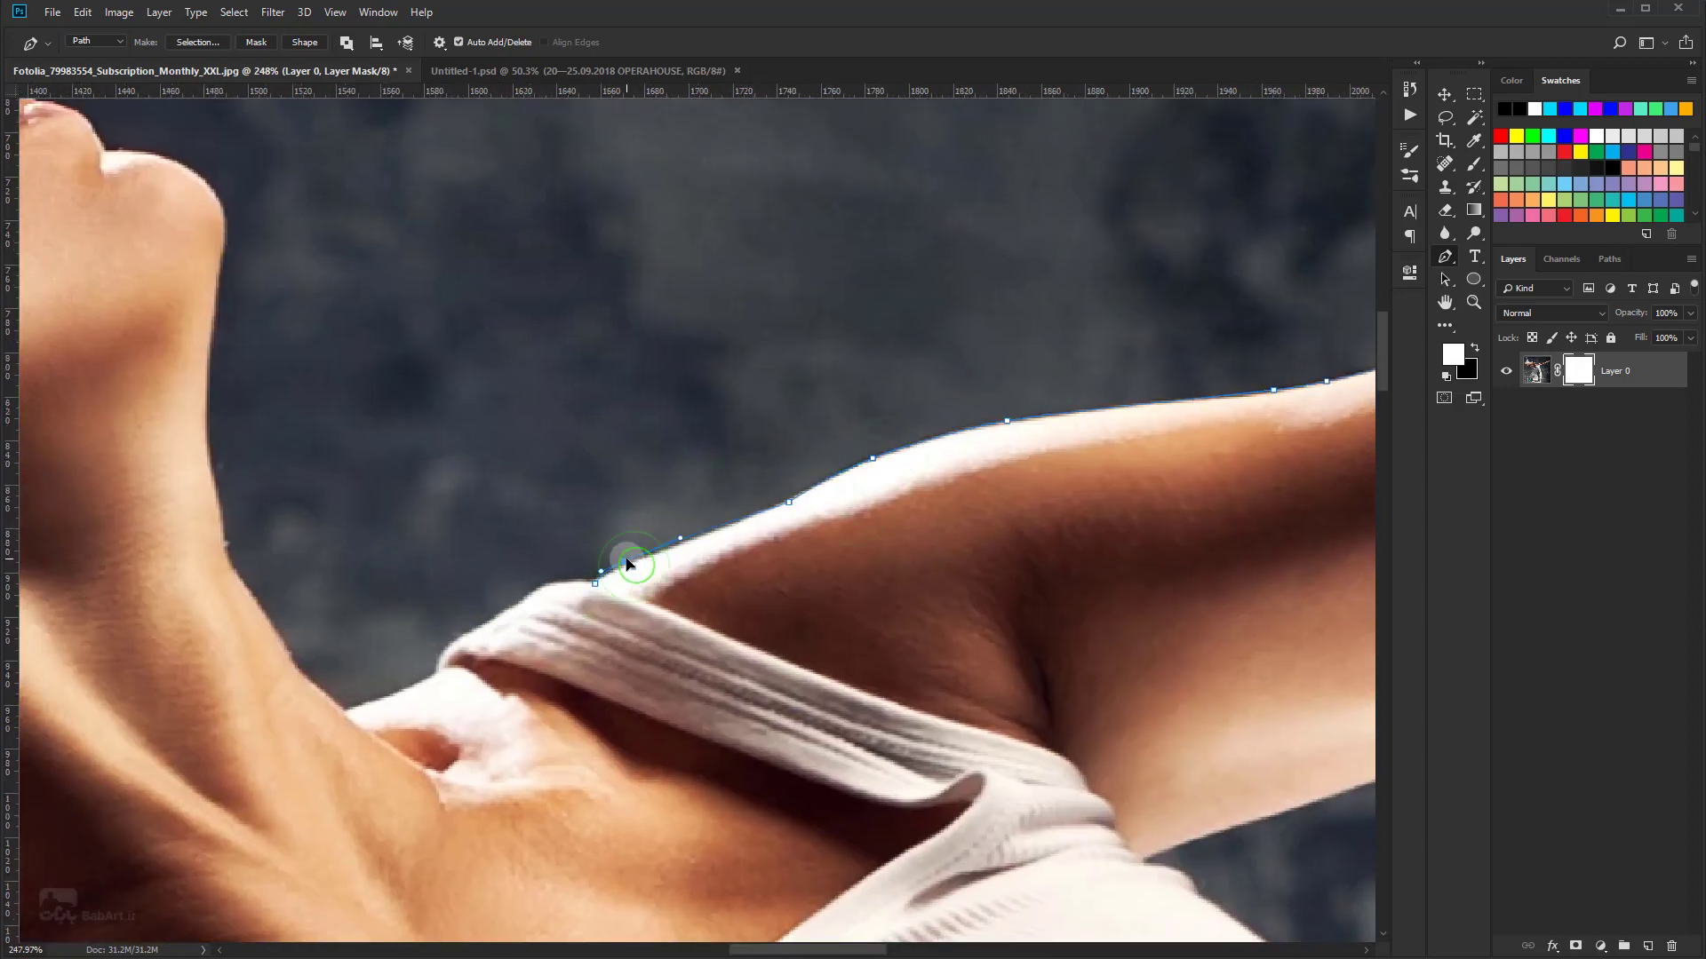
scroll(627, 564, up, 2)
scroll(952, 525, up, 2)
Step: Trace the shirt strap, the neckline and down to the raised fingertips
drag(888, 529, 924, 518)
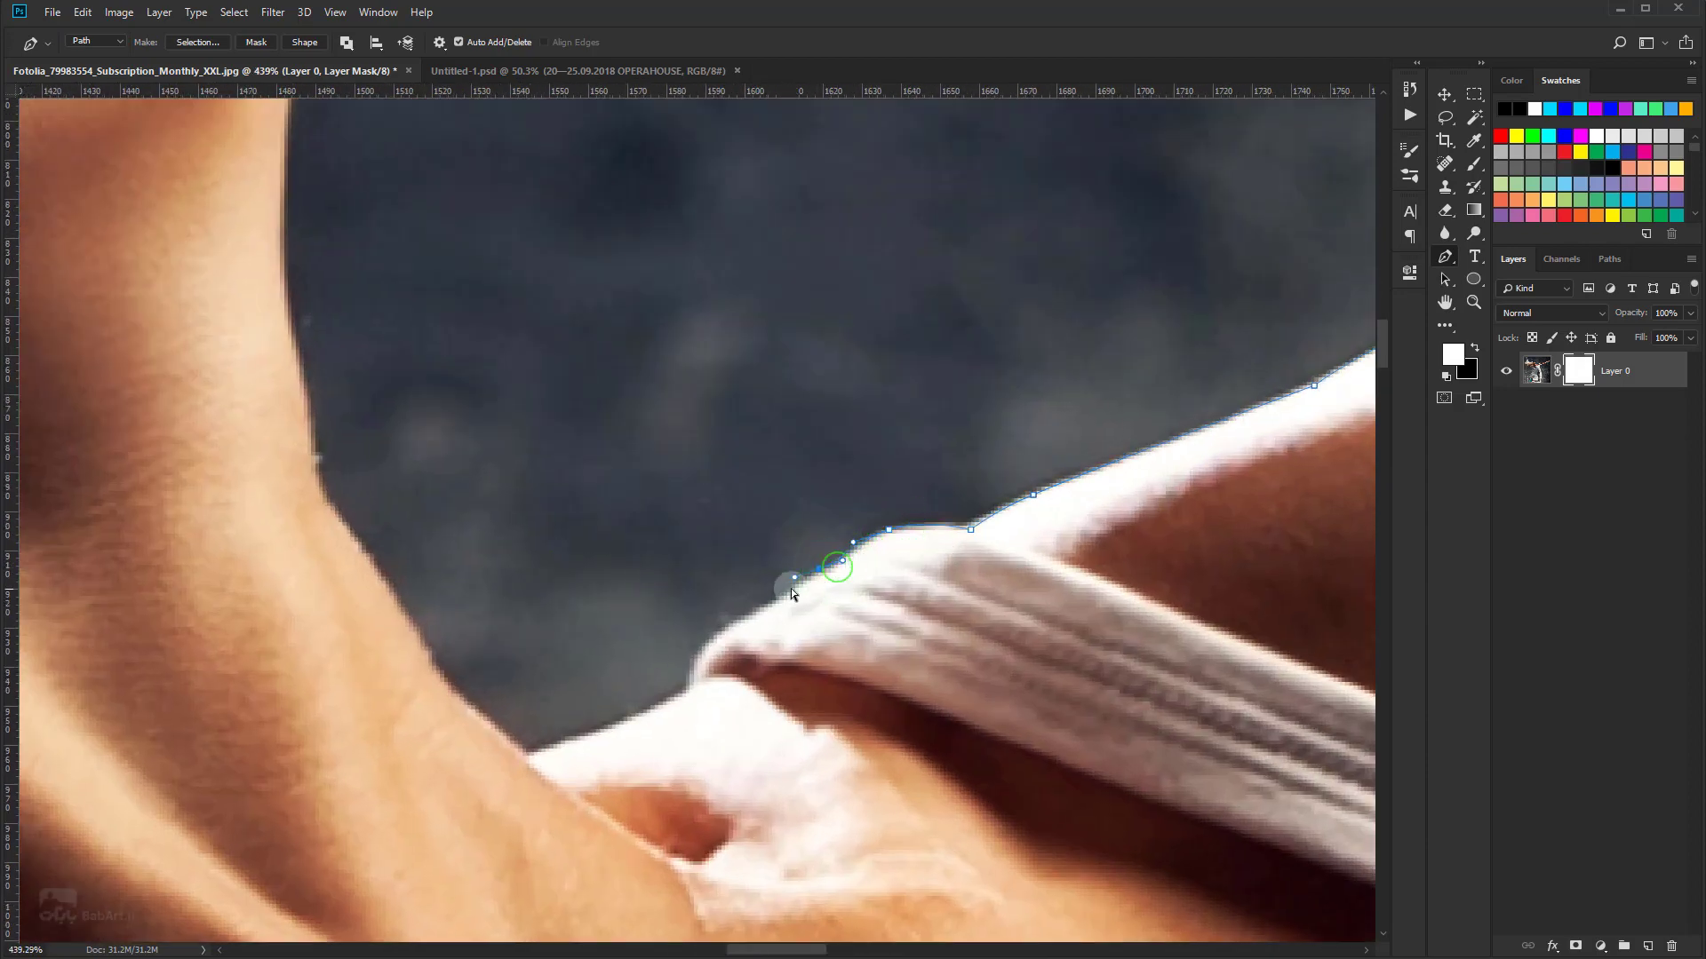
click(689, 691)
scroll(689, 692, down, 3)
scroll(698, 668, down, 2)
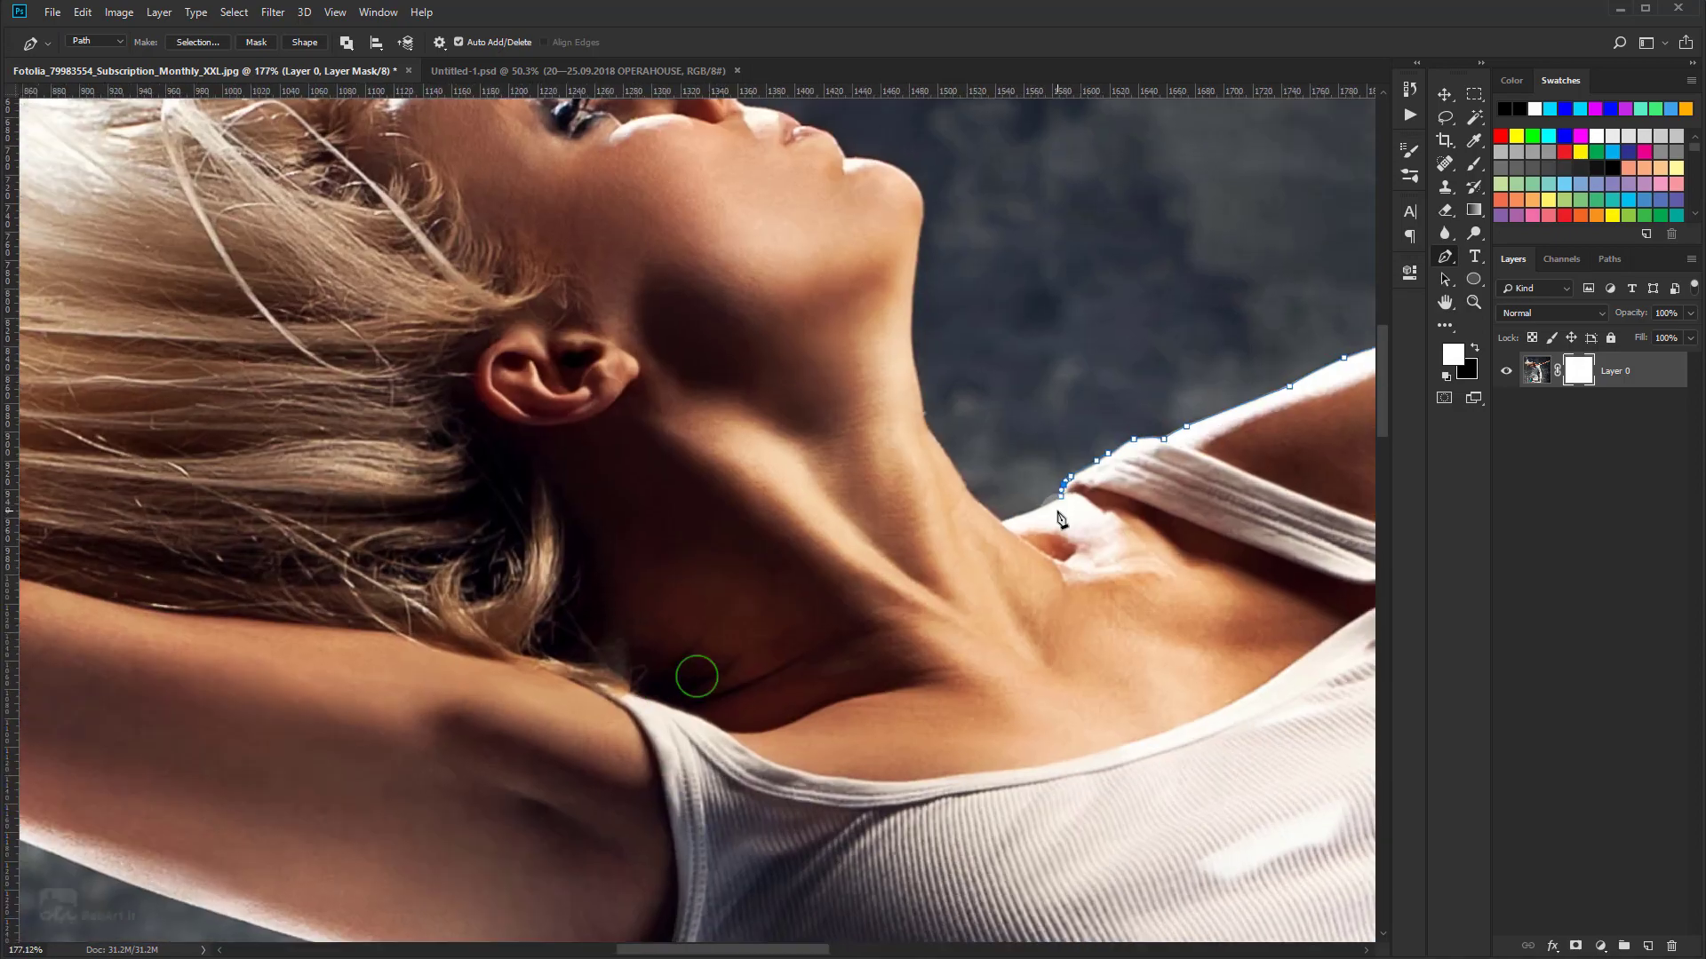
scroll(977, 533, up, 2)
scroll(977, 533, up, 1)
click(956, 533)
scroll(1032, 509, down, 3)
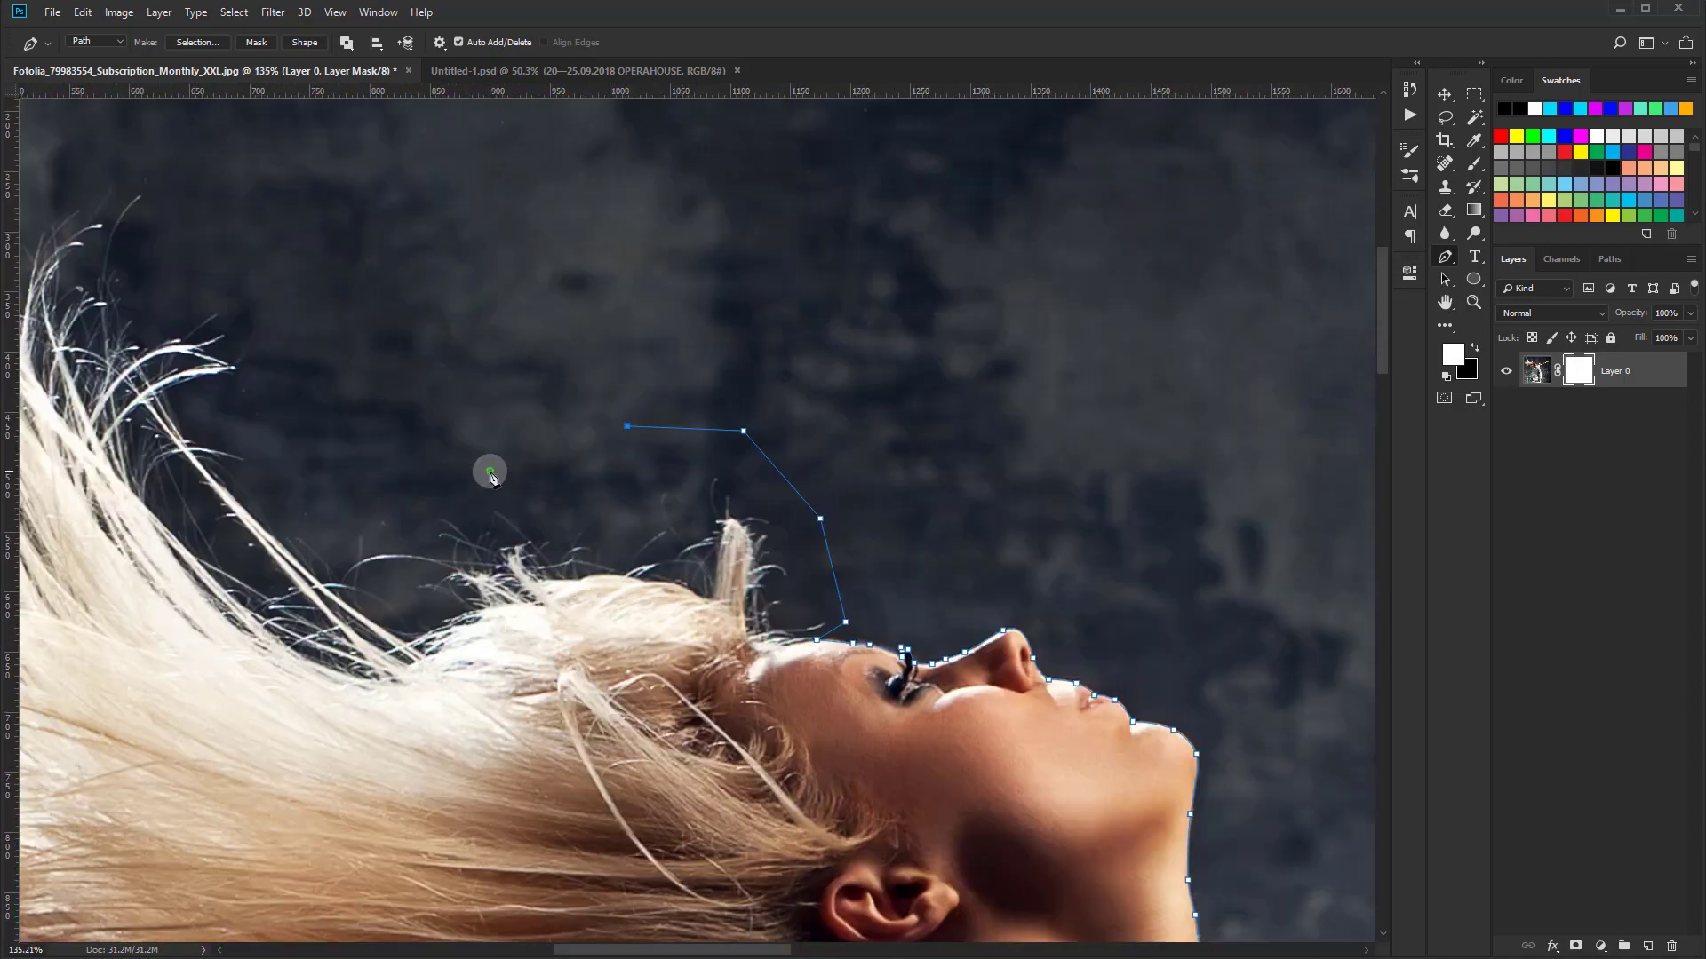
scroll(902, 335, up, 2)
click(430, 437)
scroll(495, 345, up, 1)
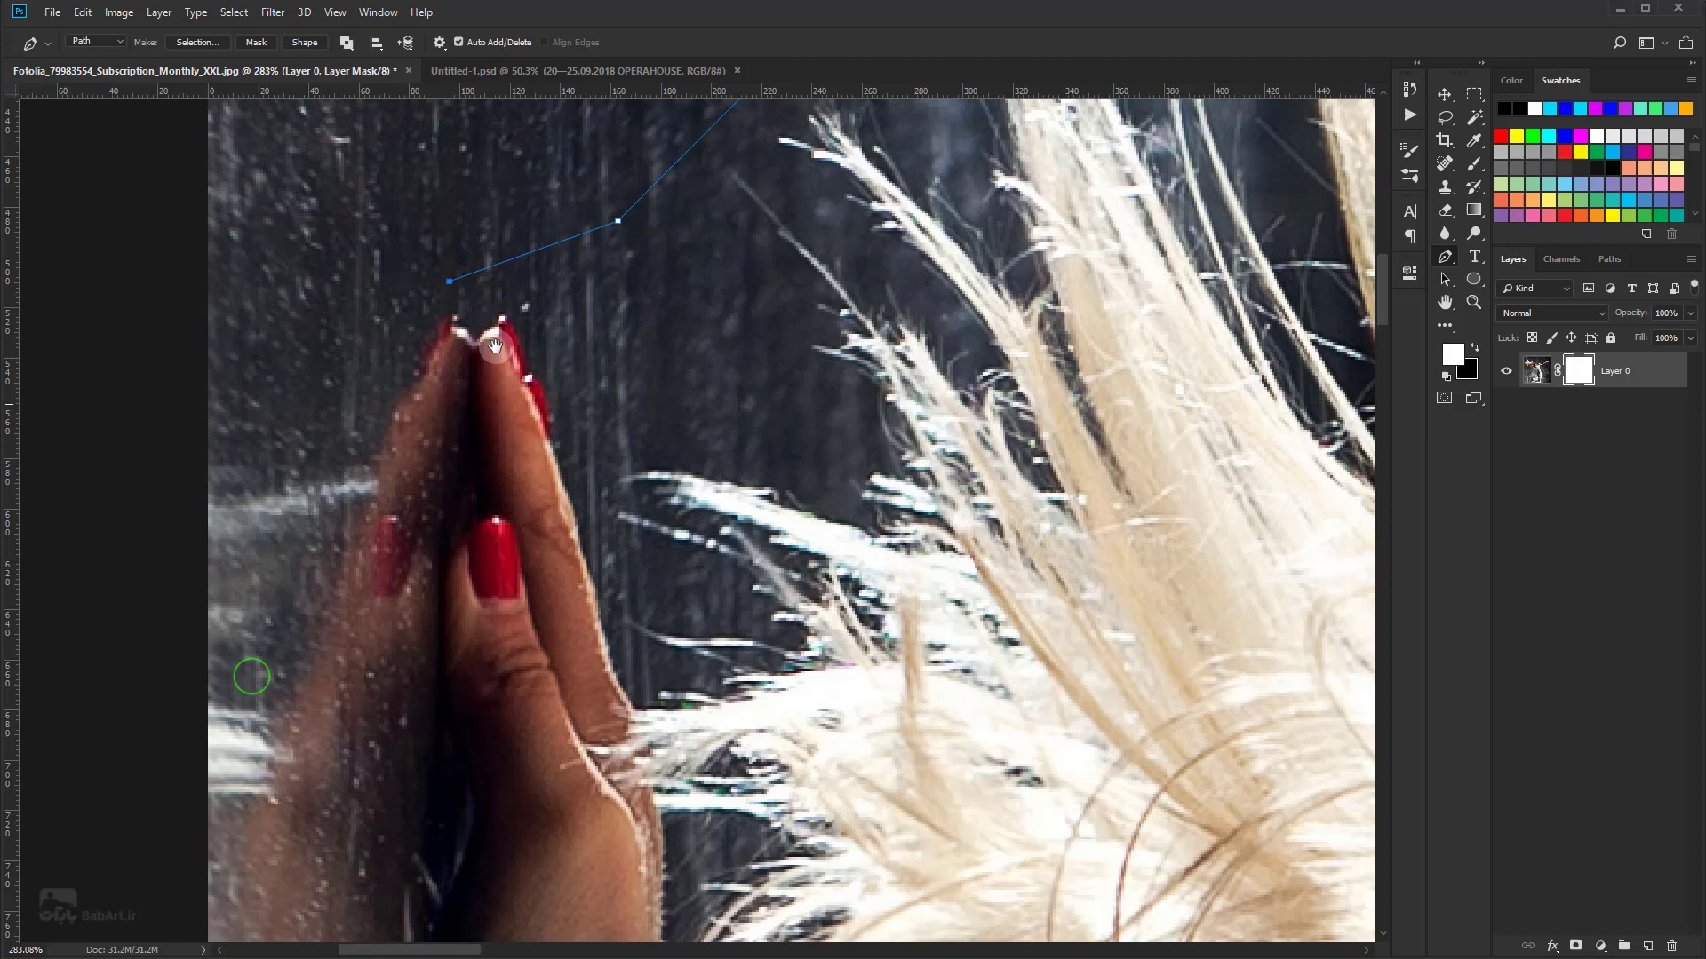
click(493, 515)
Step: Close the path around the fingertip and zoom out to view the whole dancer
drag(447, 590, 443, 628)
drag(448, 713, 485, 469)
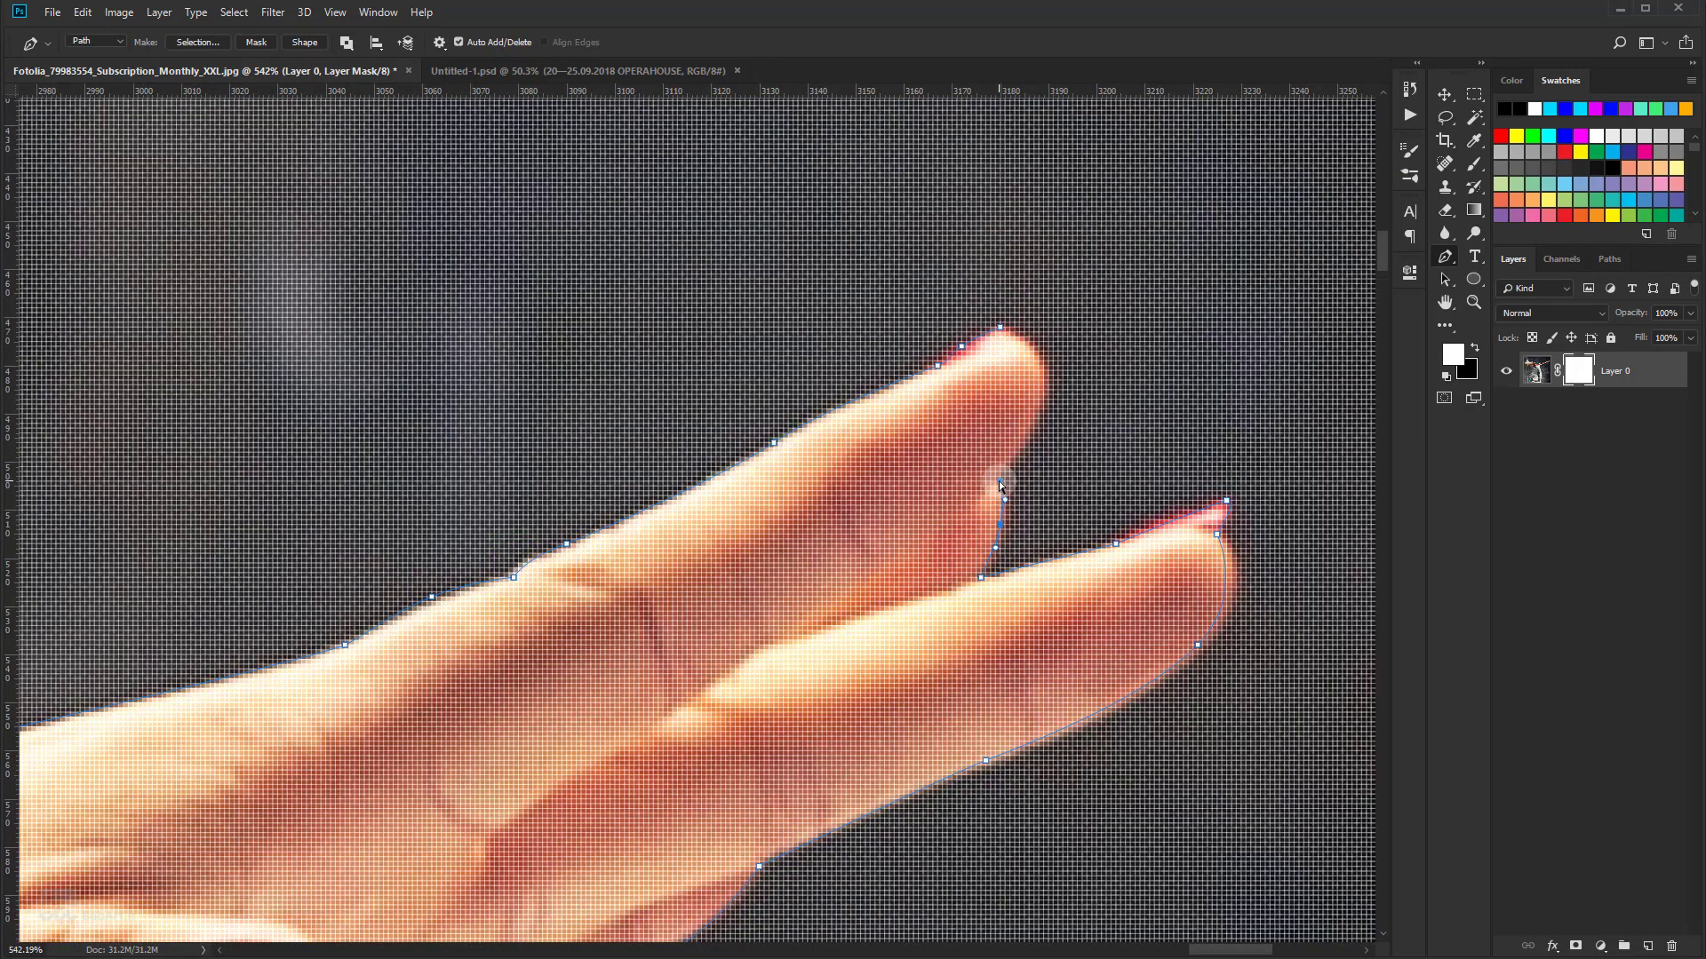
click(1000, 483)
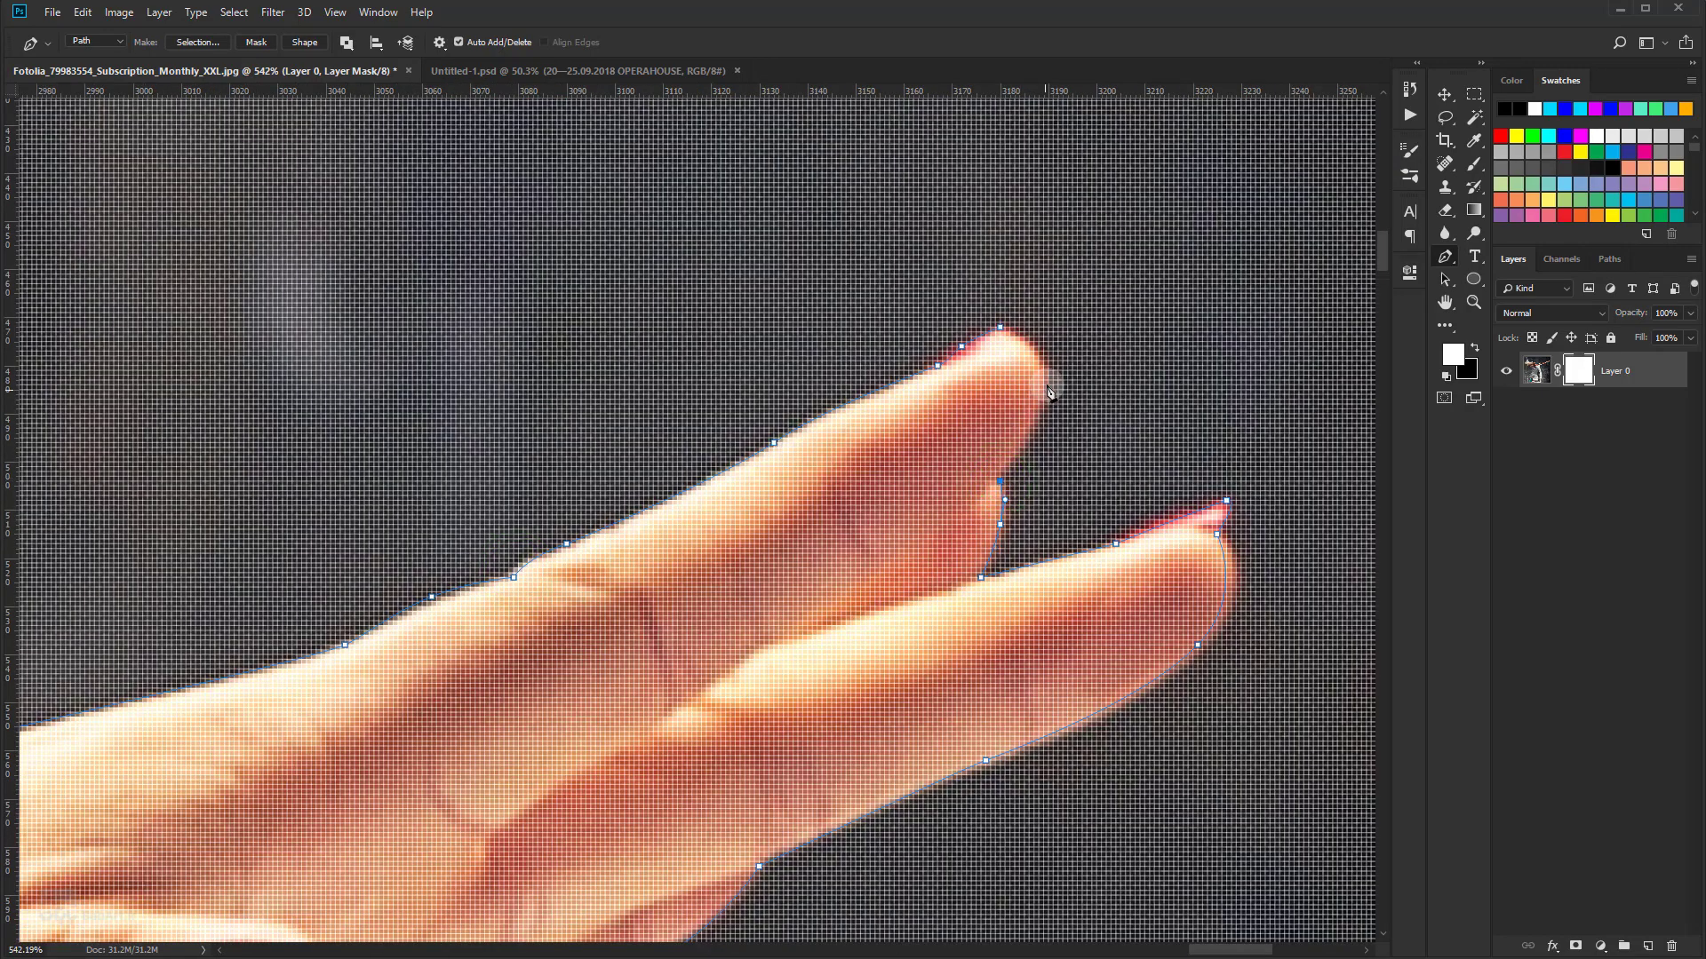
click(1000, 329)
drag(1001, 407, 1047, 388)
scroll(1046, 388, down, 5)
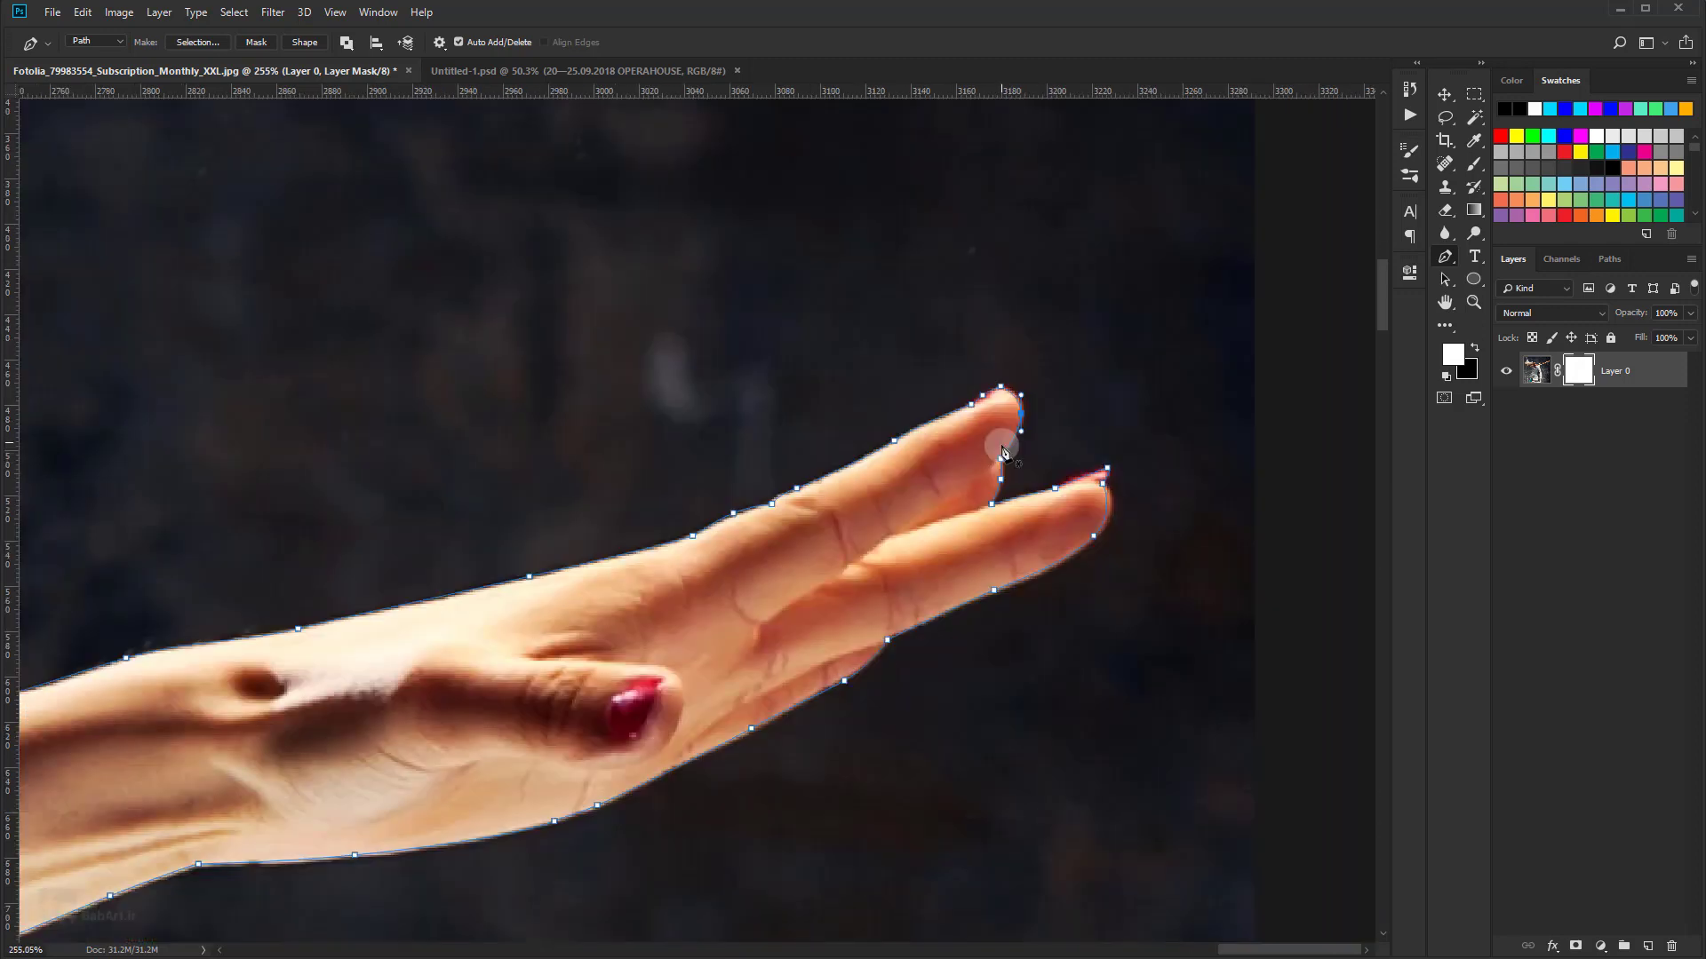
scroll(1009, 395, down, 2)
scroll(997, 429, down, 2)
scroll(983, 462, down, 1)
scroll(984, 524, down, 1)
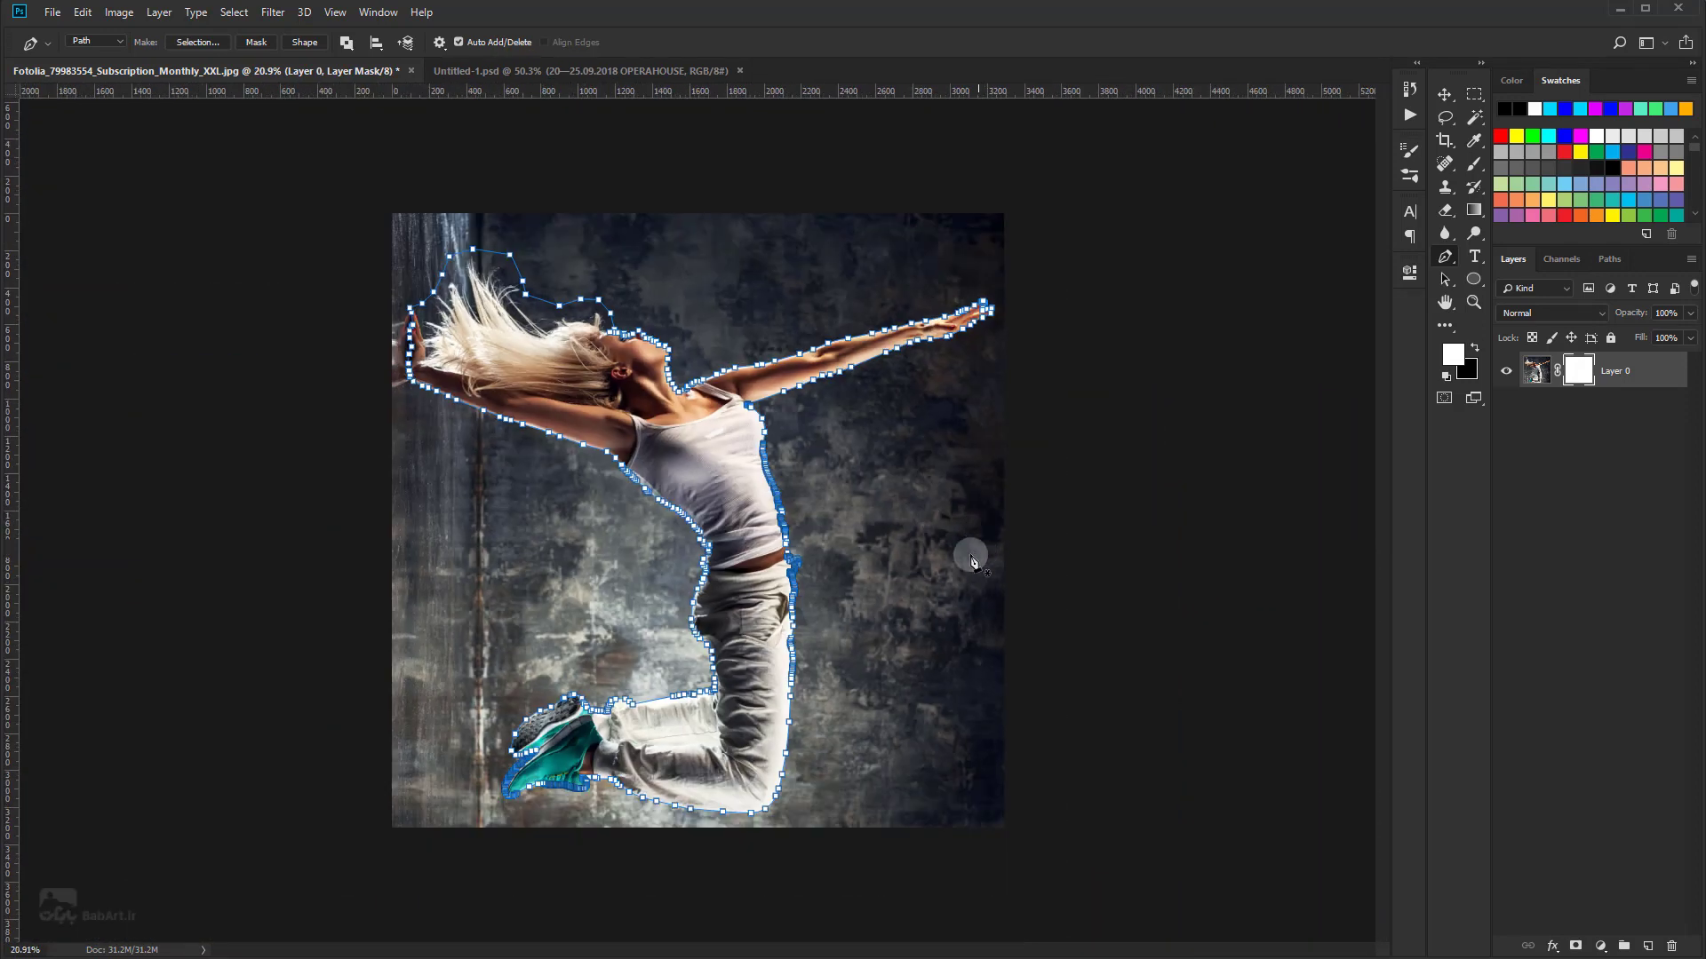
drag(715, 565, 678, 534)
scroll(946, 479, up, 2)
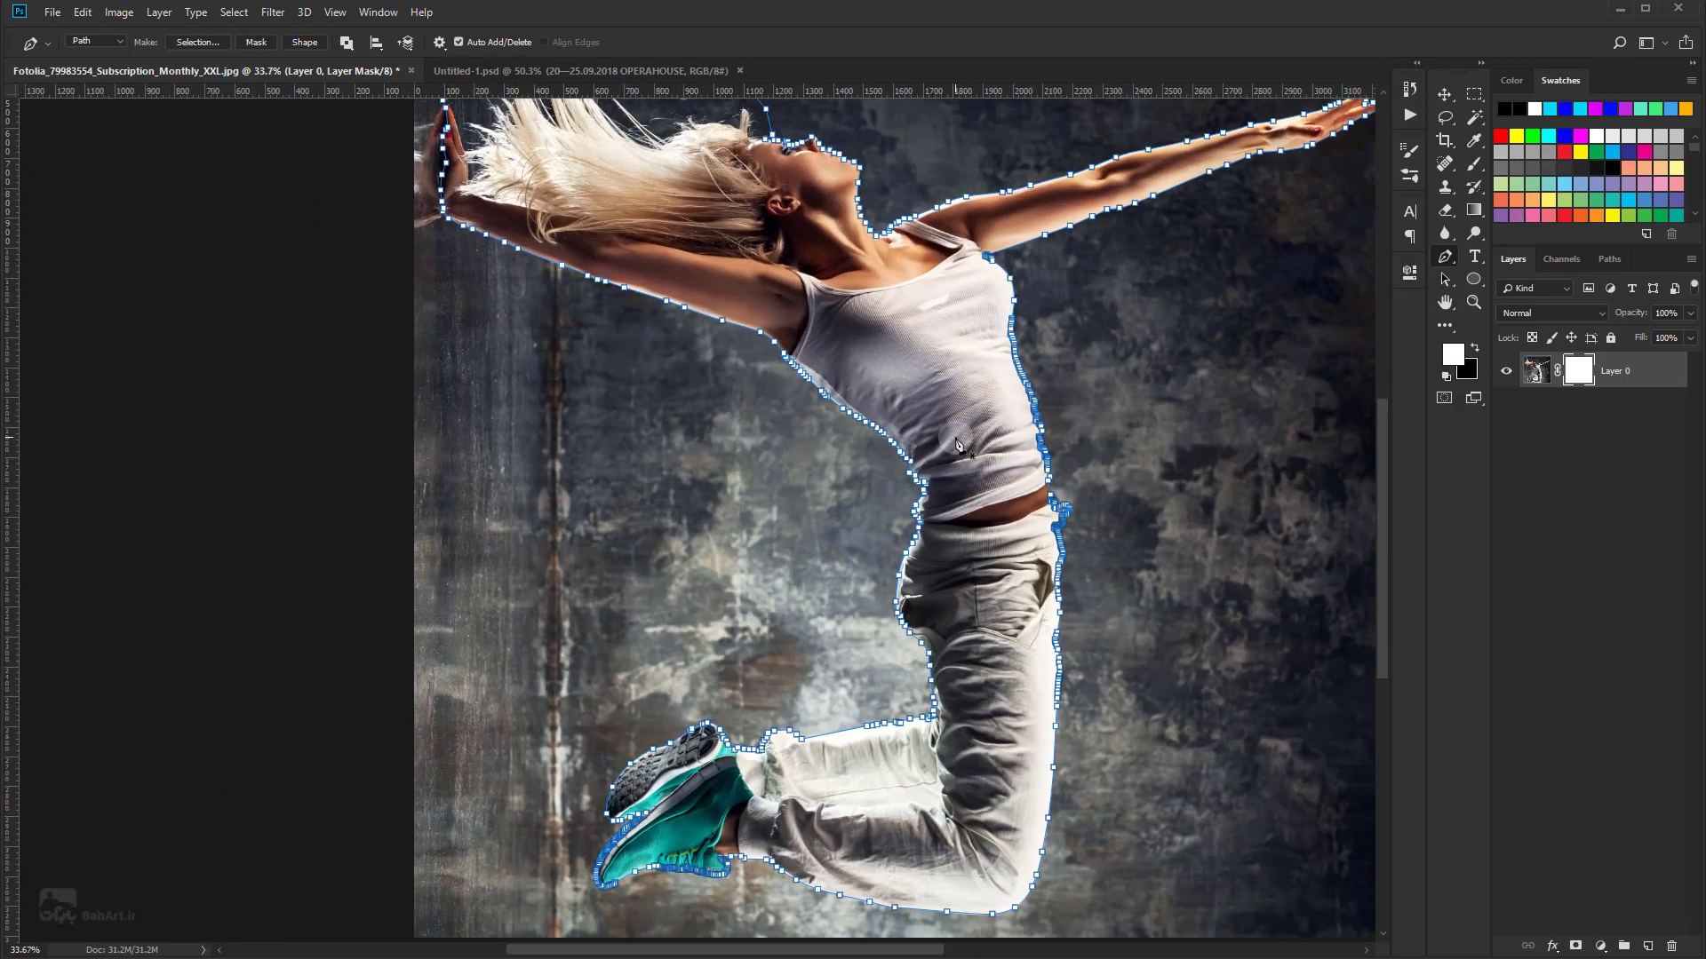
Step: Convert the finished path around the dancer into a selection with no feathering
right_click(958, 447)
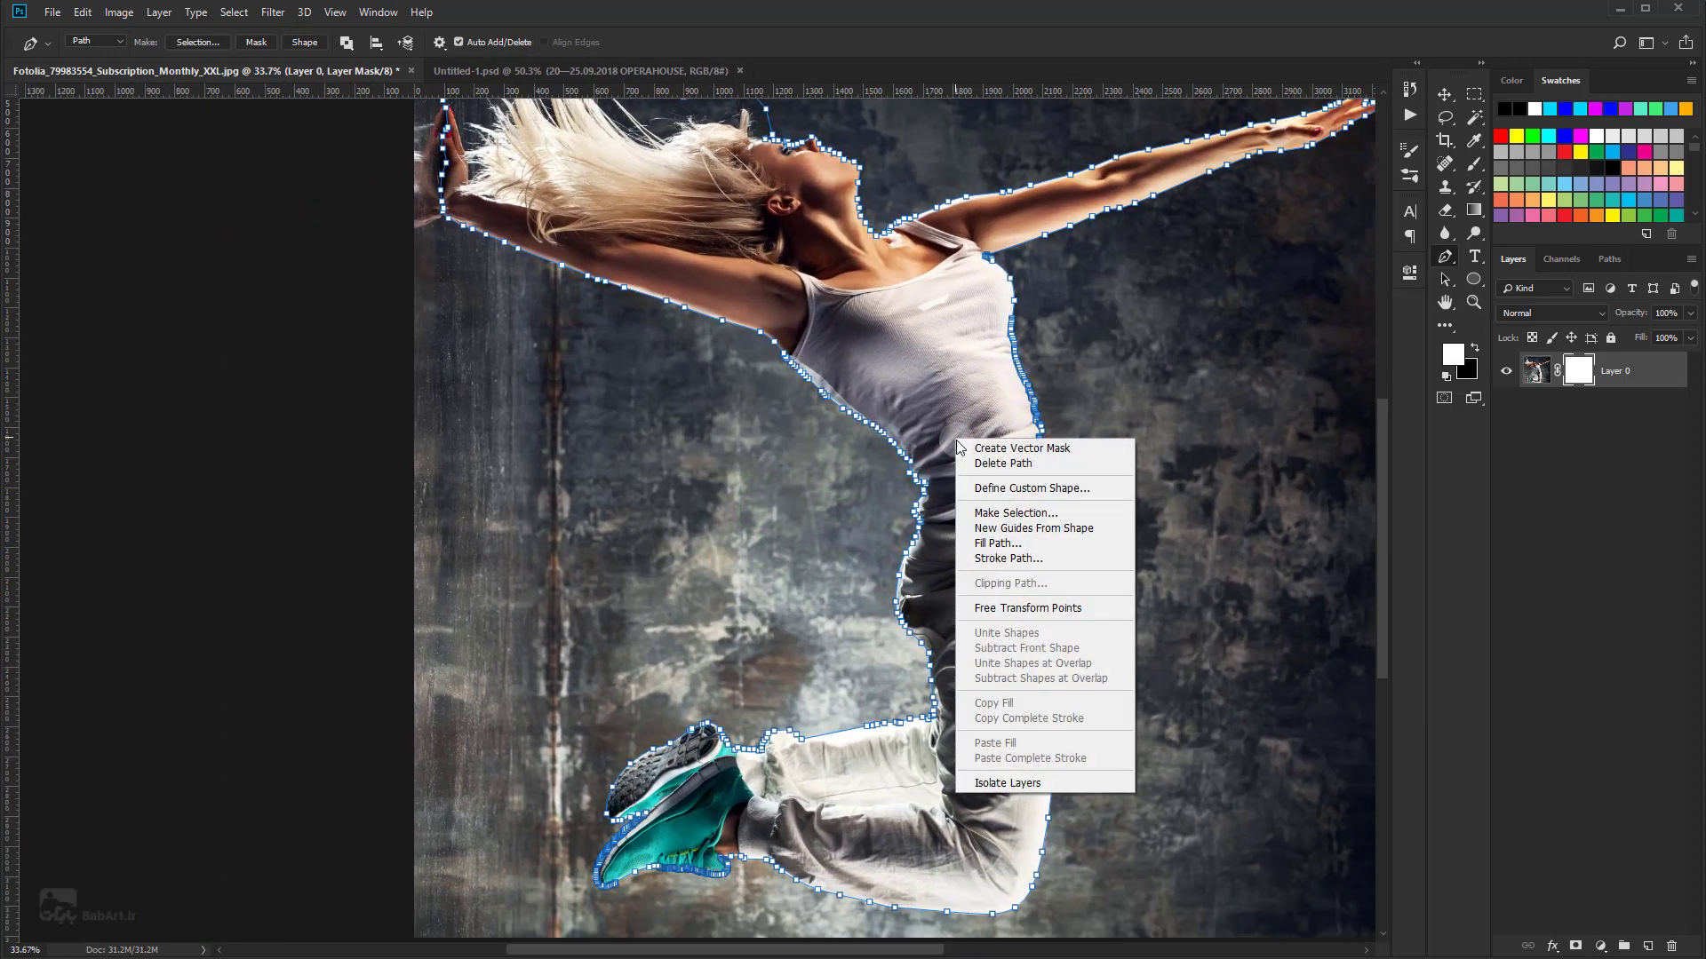
click(1013, 514)
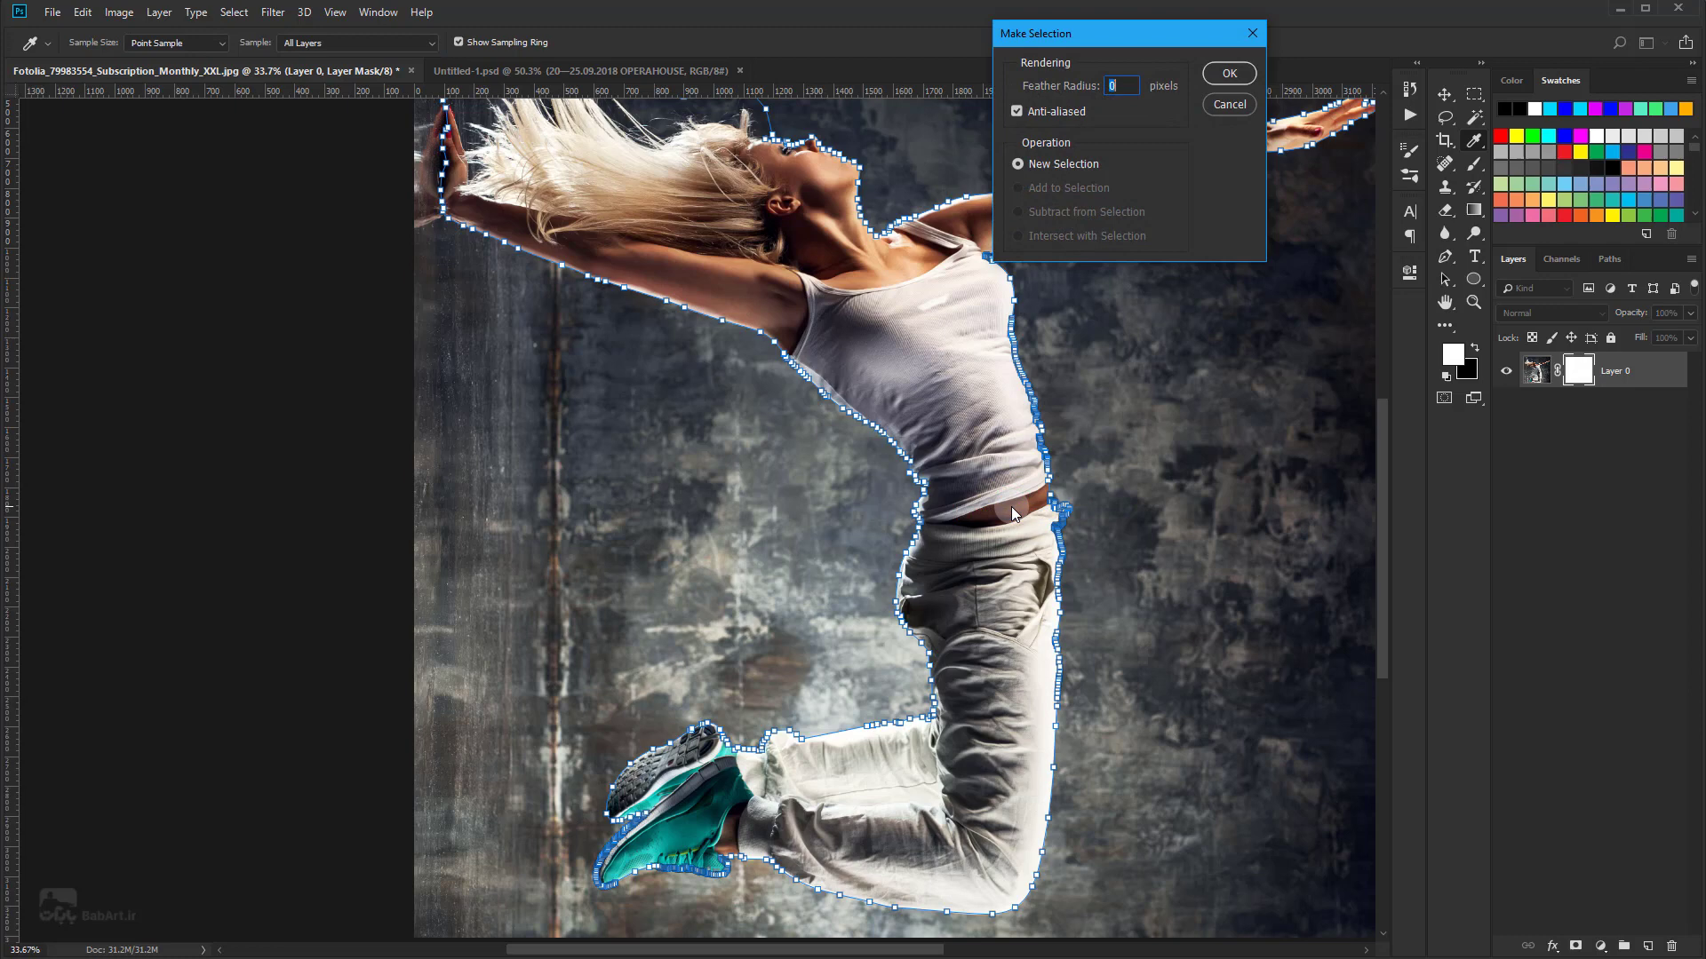
click(1229, 68)
scroll(946, 587, down, 4)
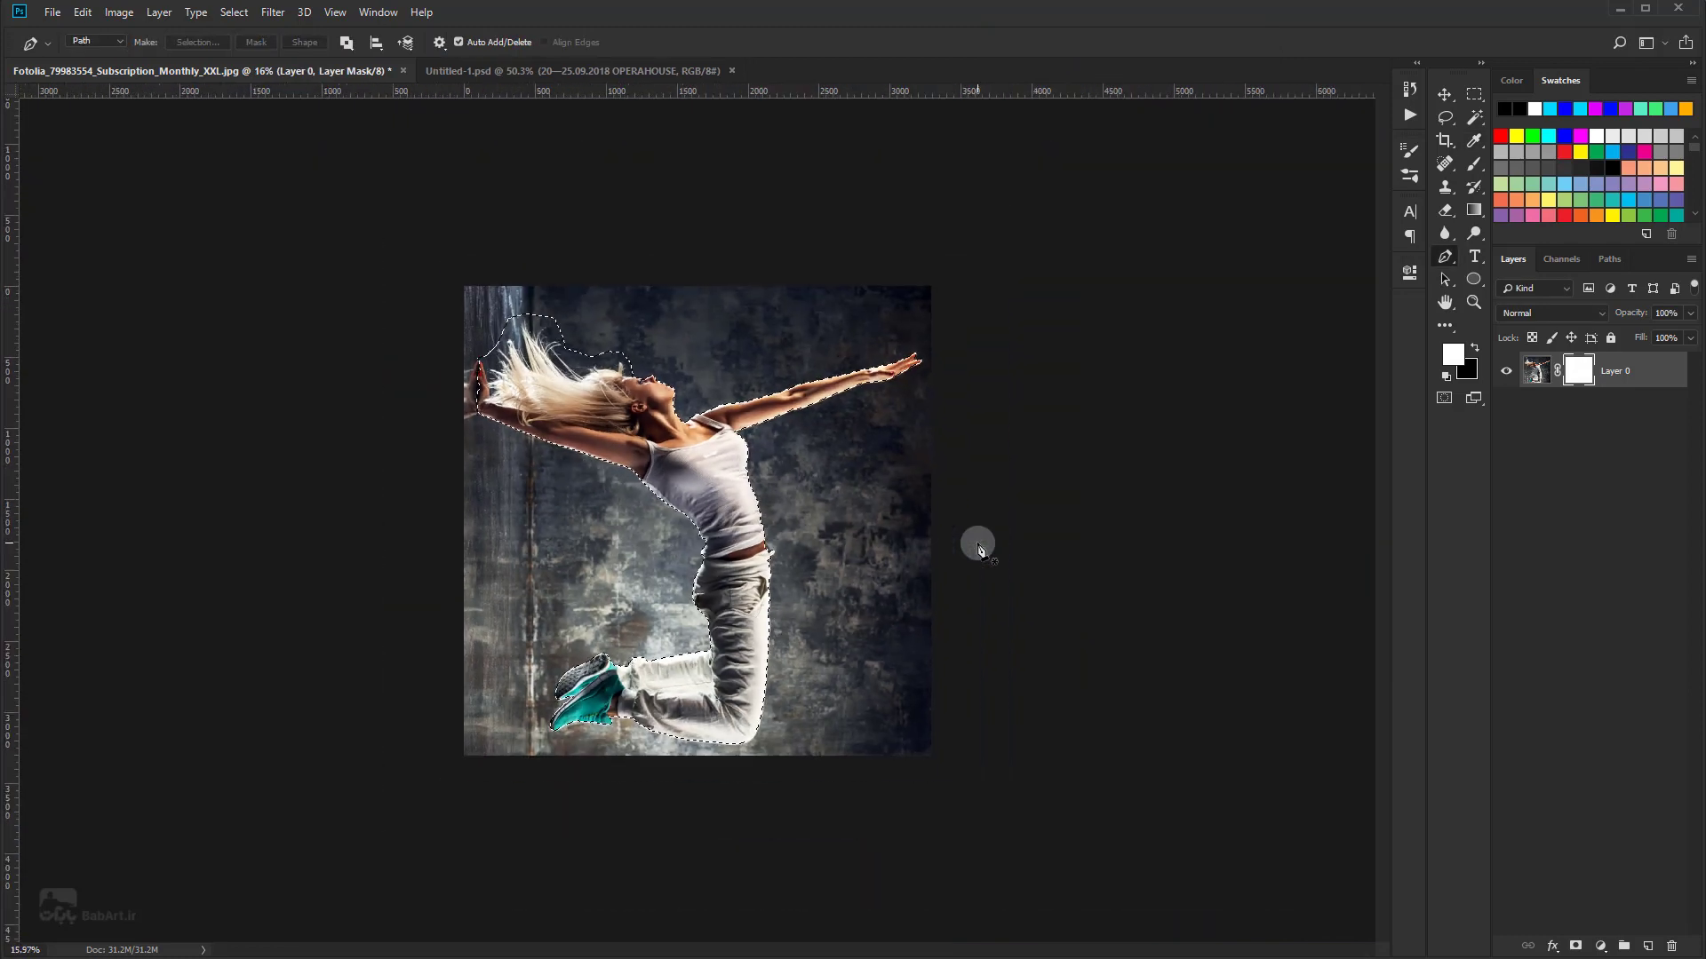
scroll(799, 556, up, 1)
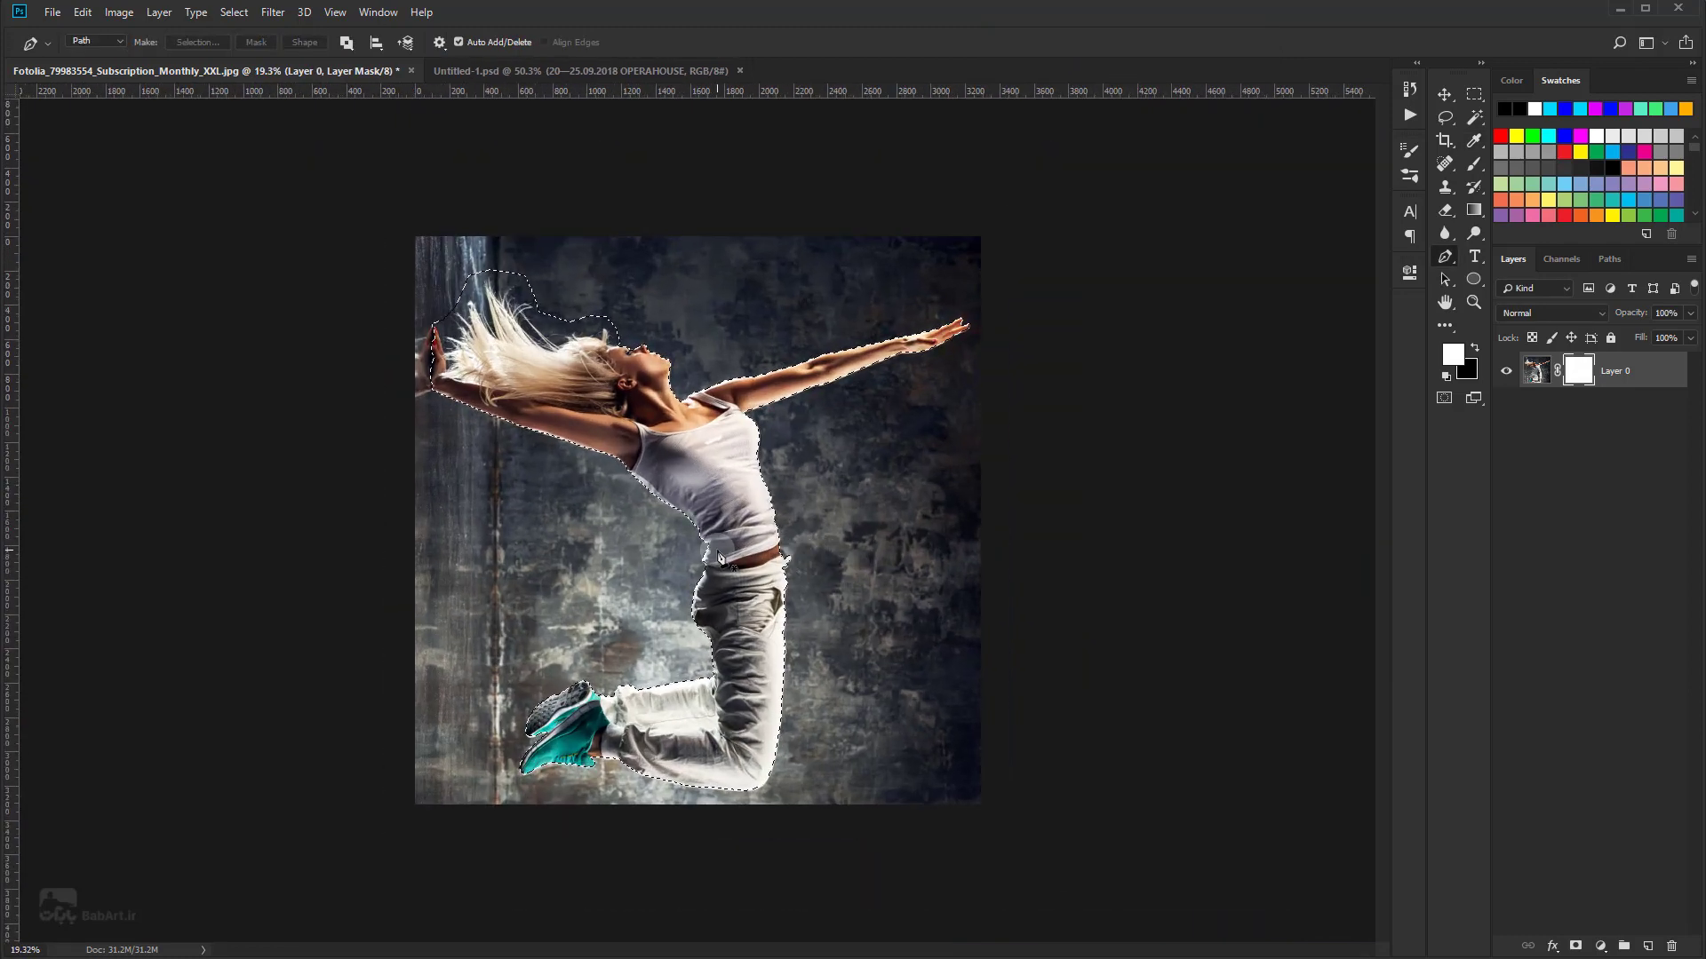
Step: Invert the selection and clear the background around the dancer
click(233, 12)
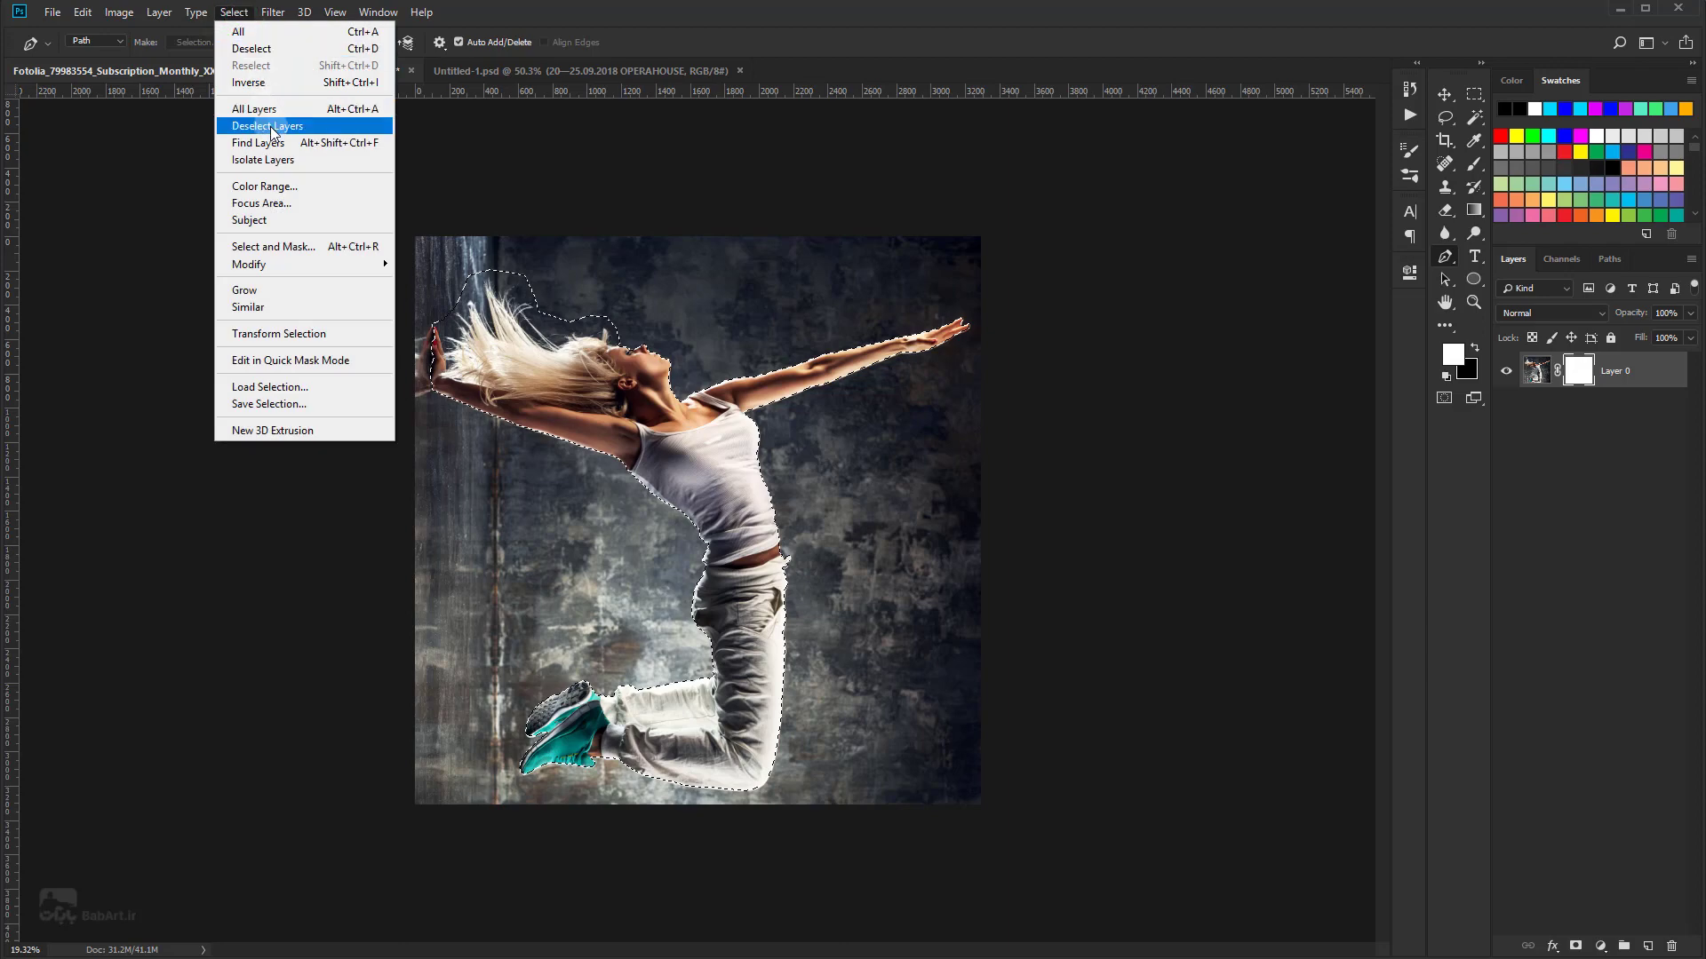
click(253, 82)
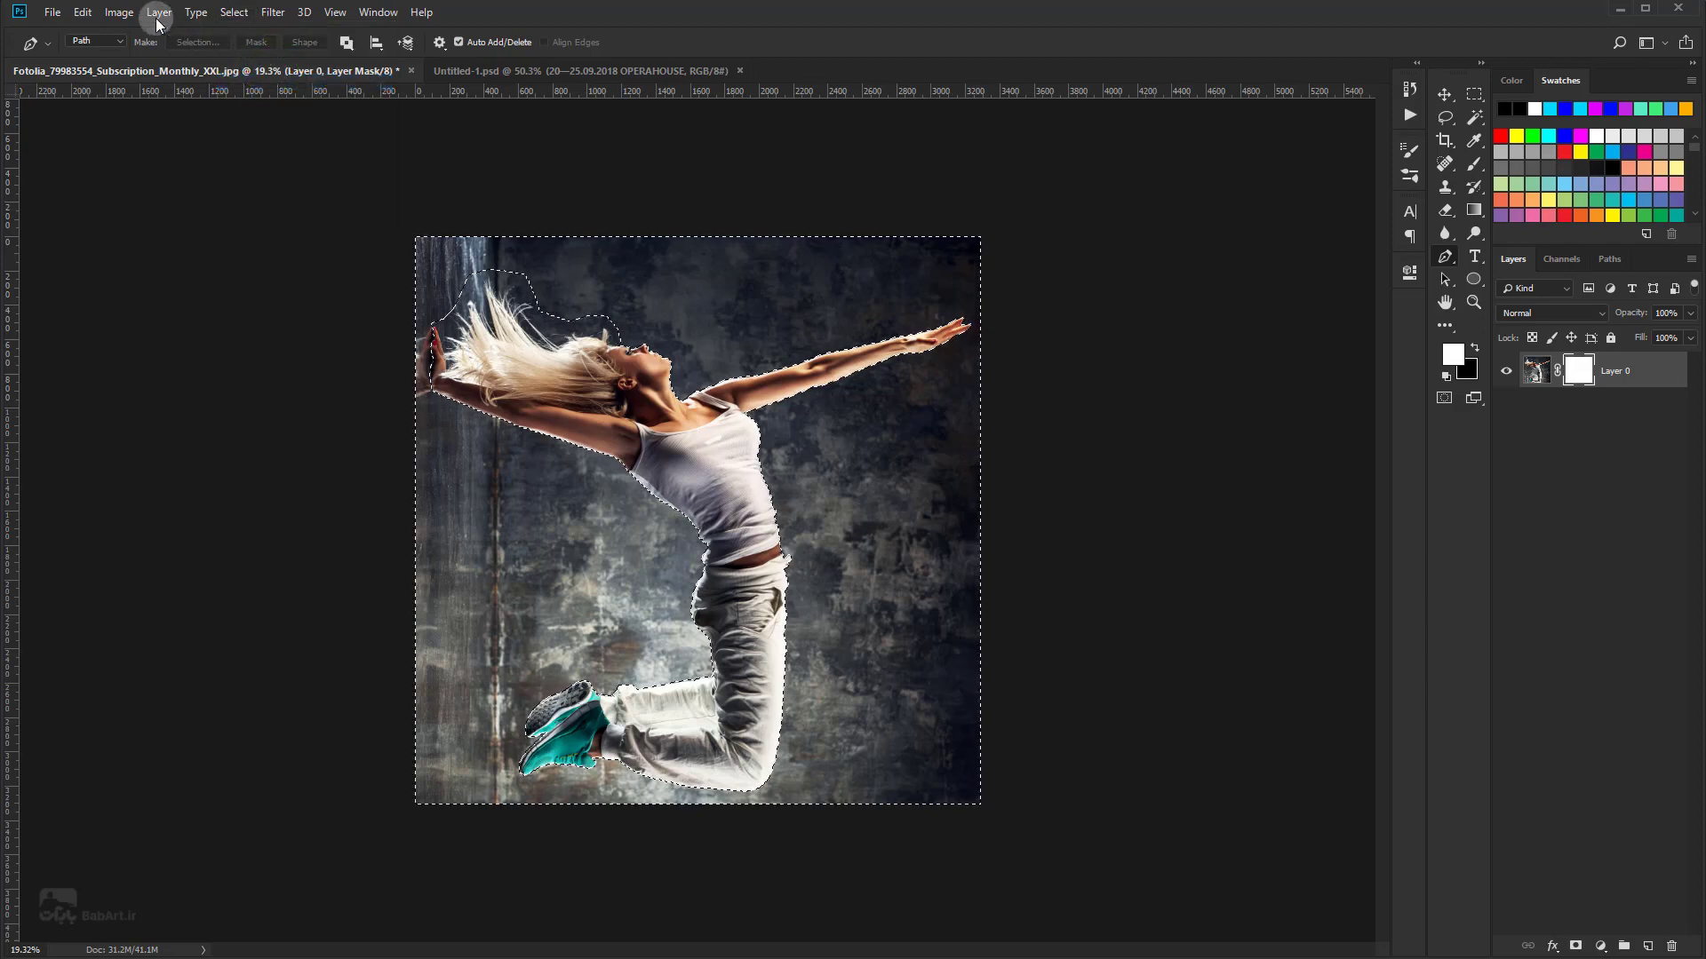
click(89, 15)
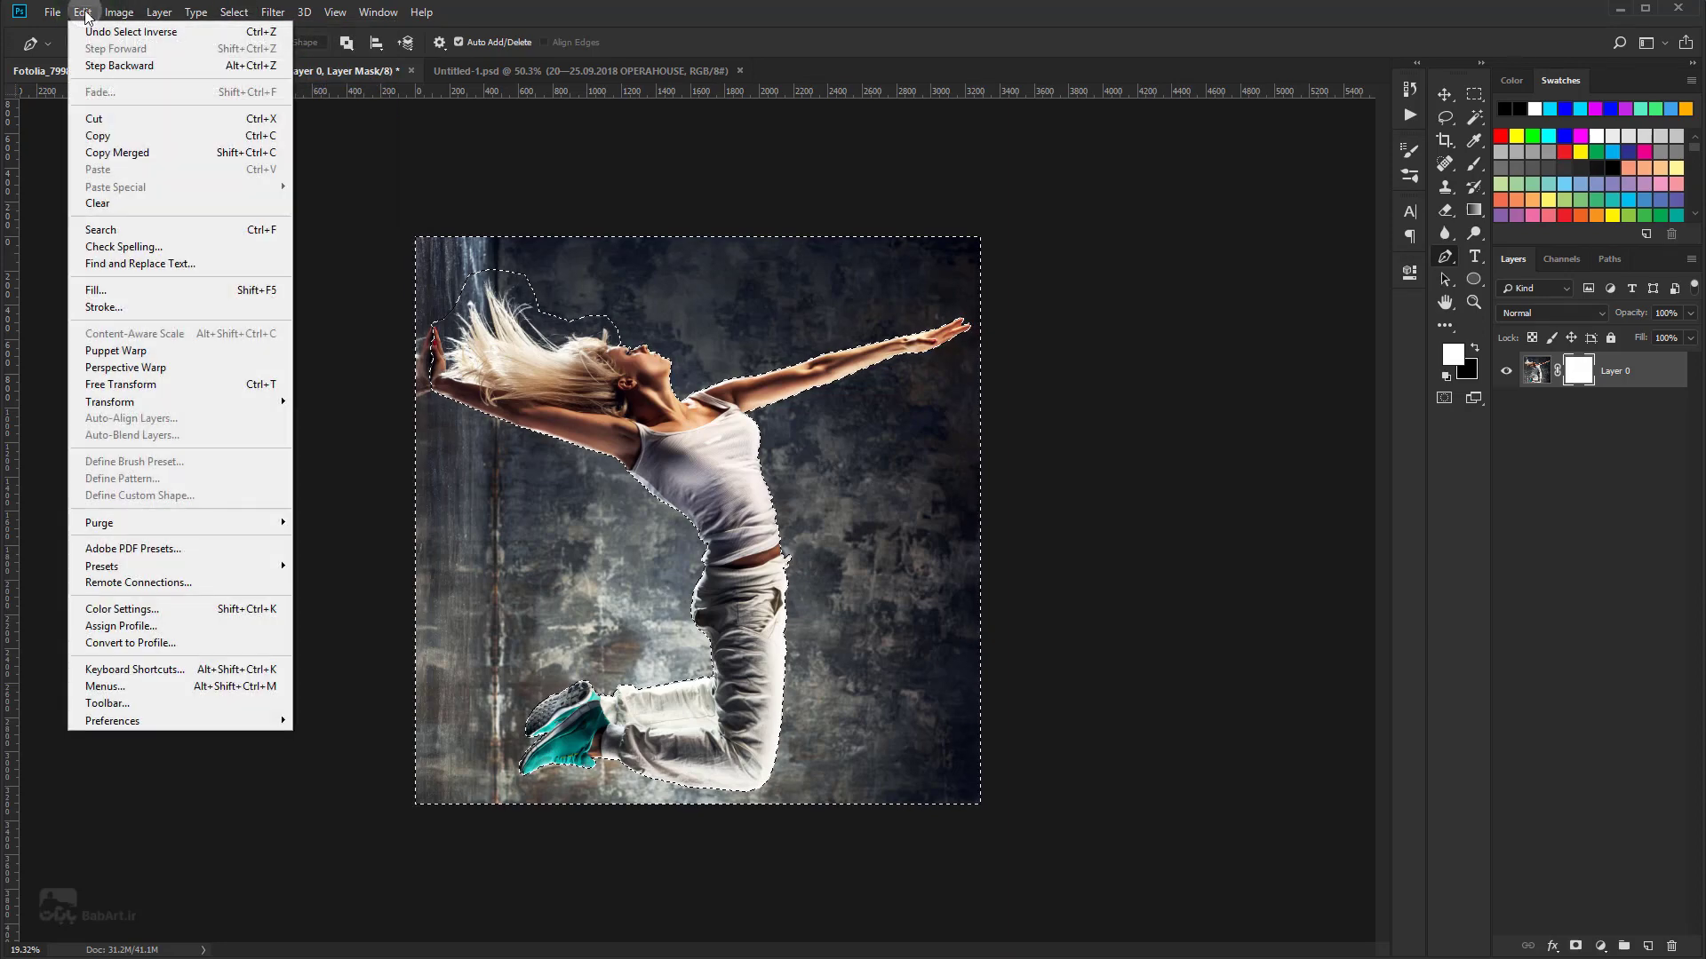
click(103, 204)
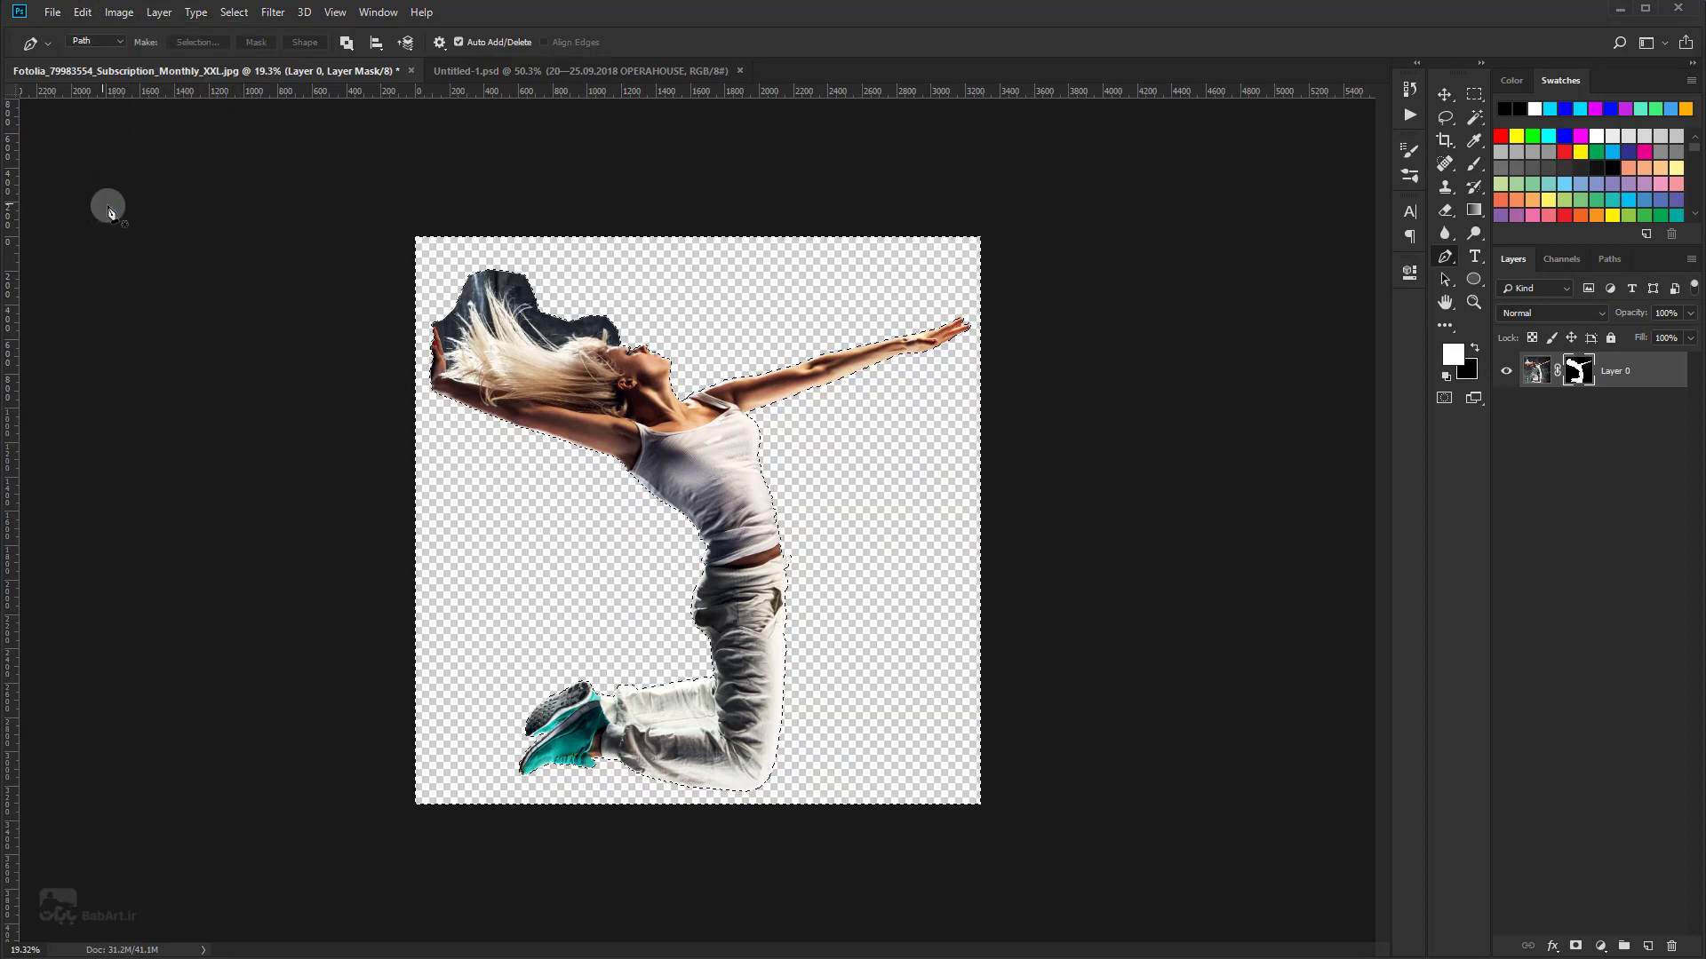
Step: Deselect and zoom in on the dancer's hair and face
click(234, 12)
click(251, 49)
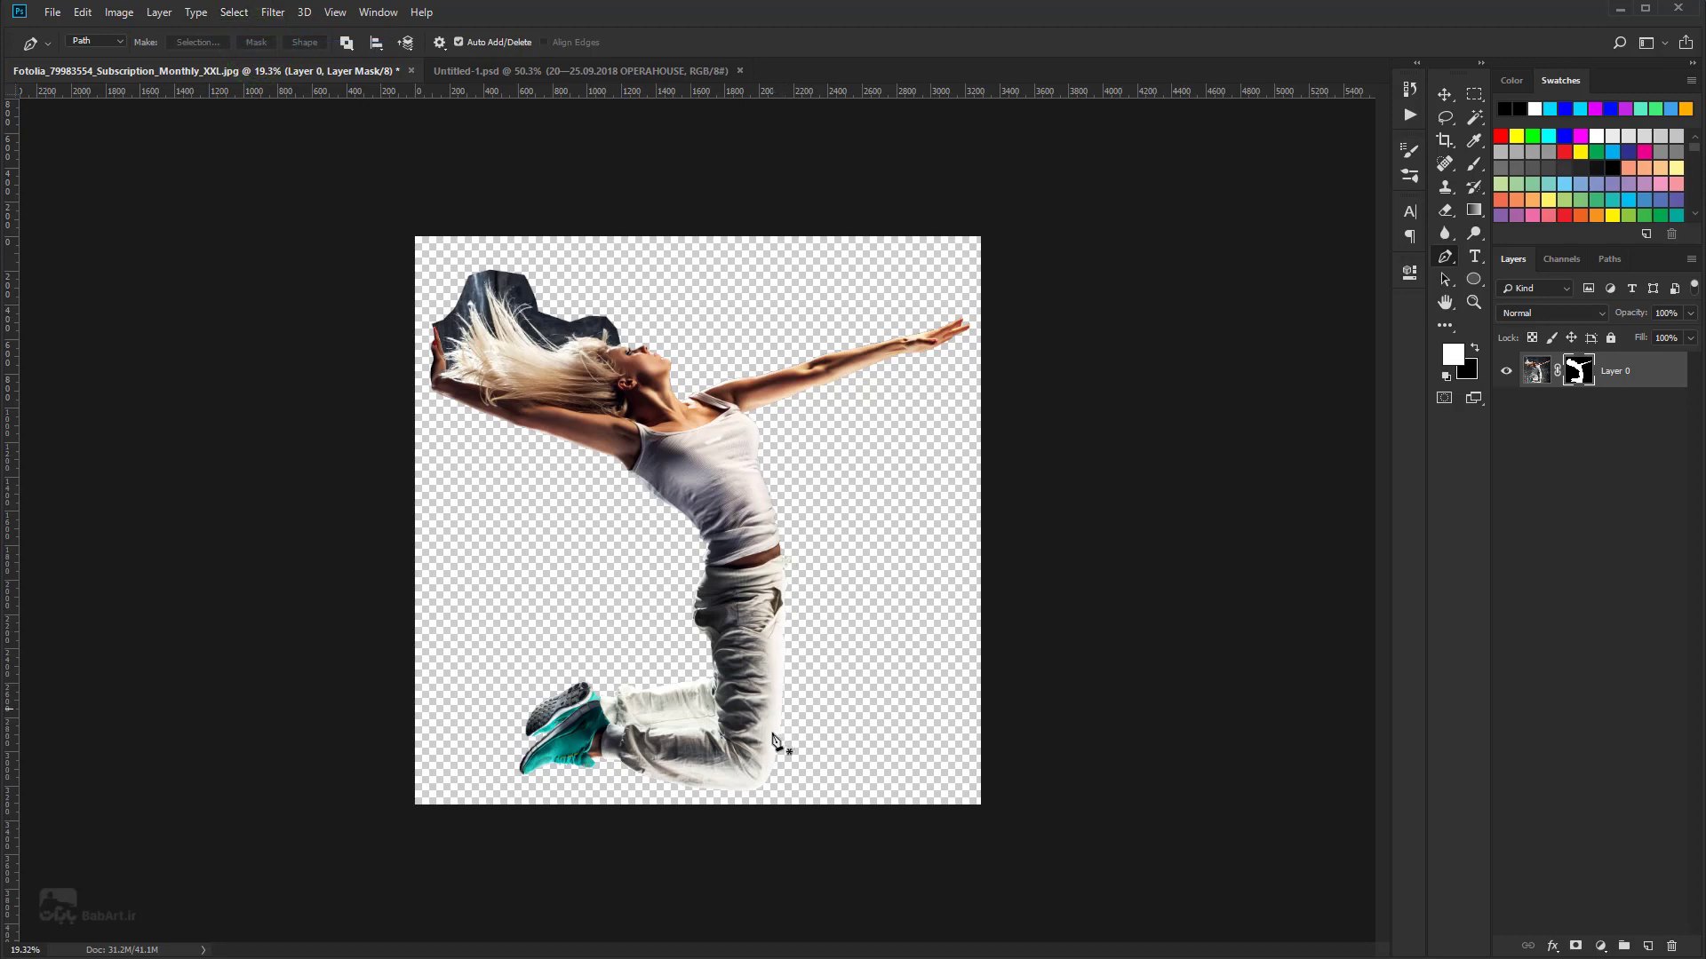
scroll(1024, 345, up, 4)
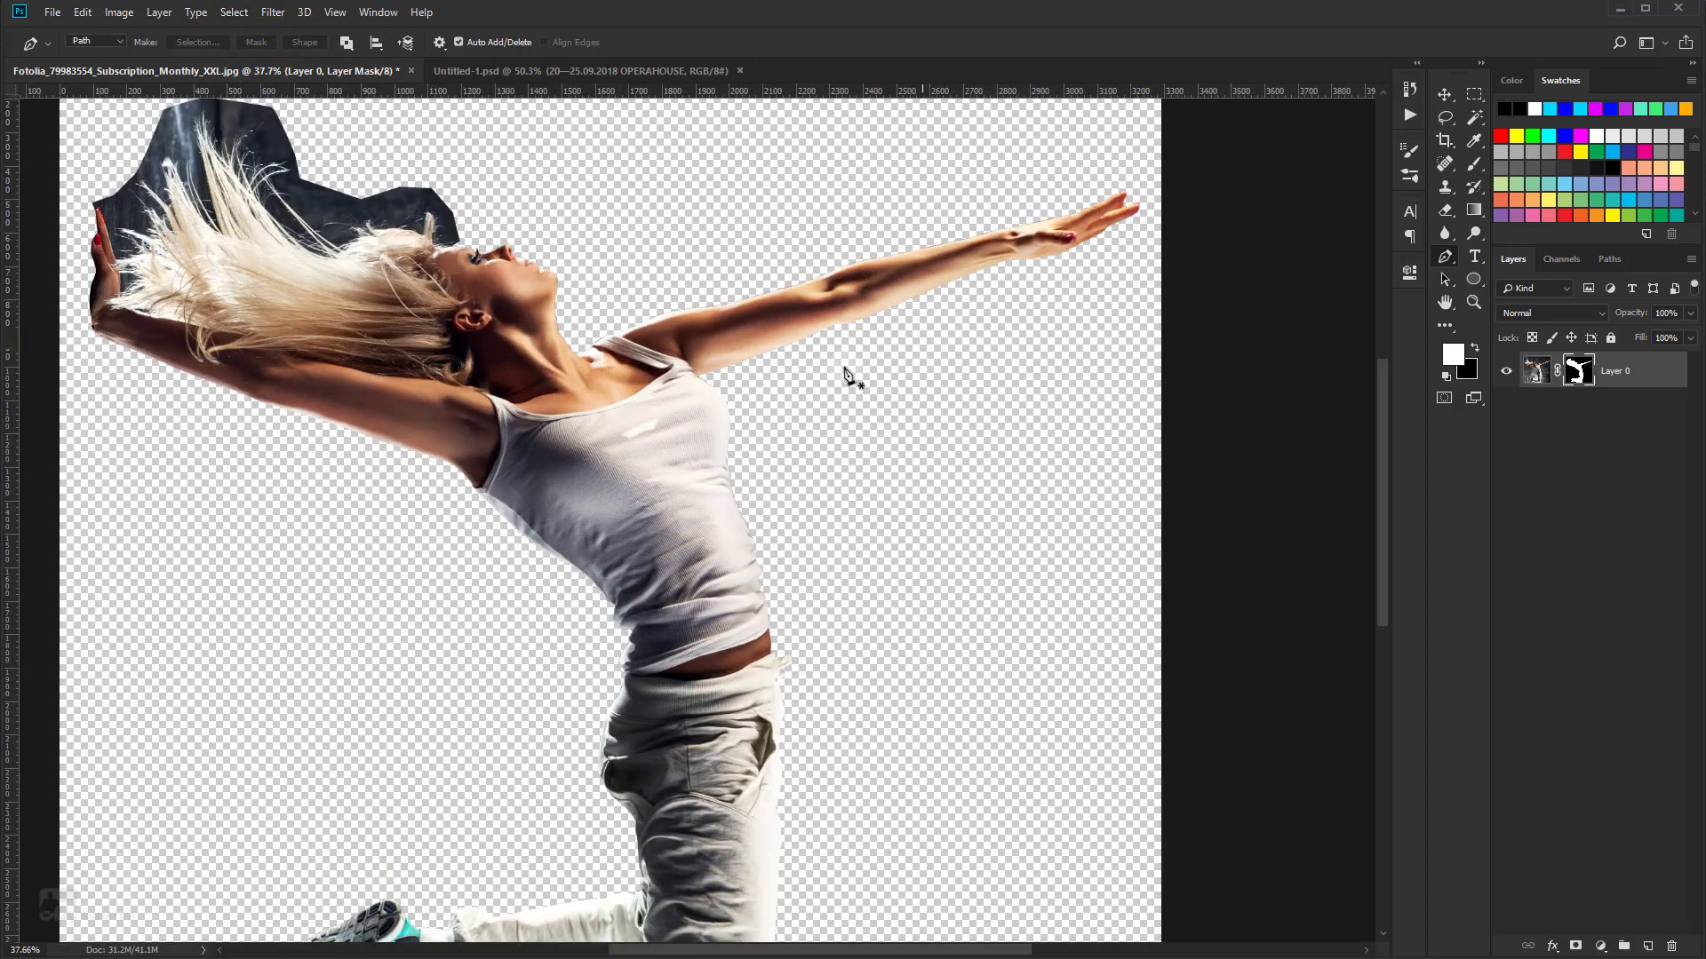
drag(849, 376, 1112, 355)
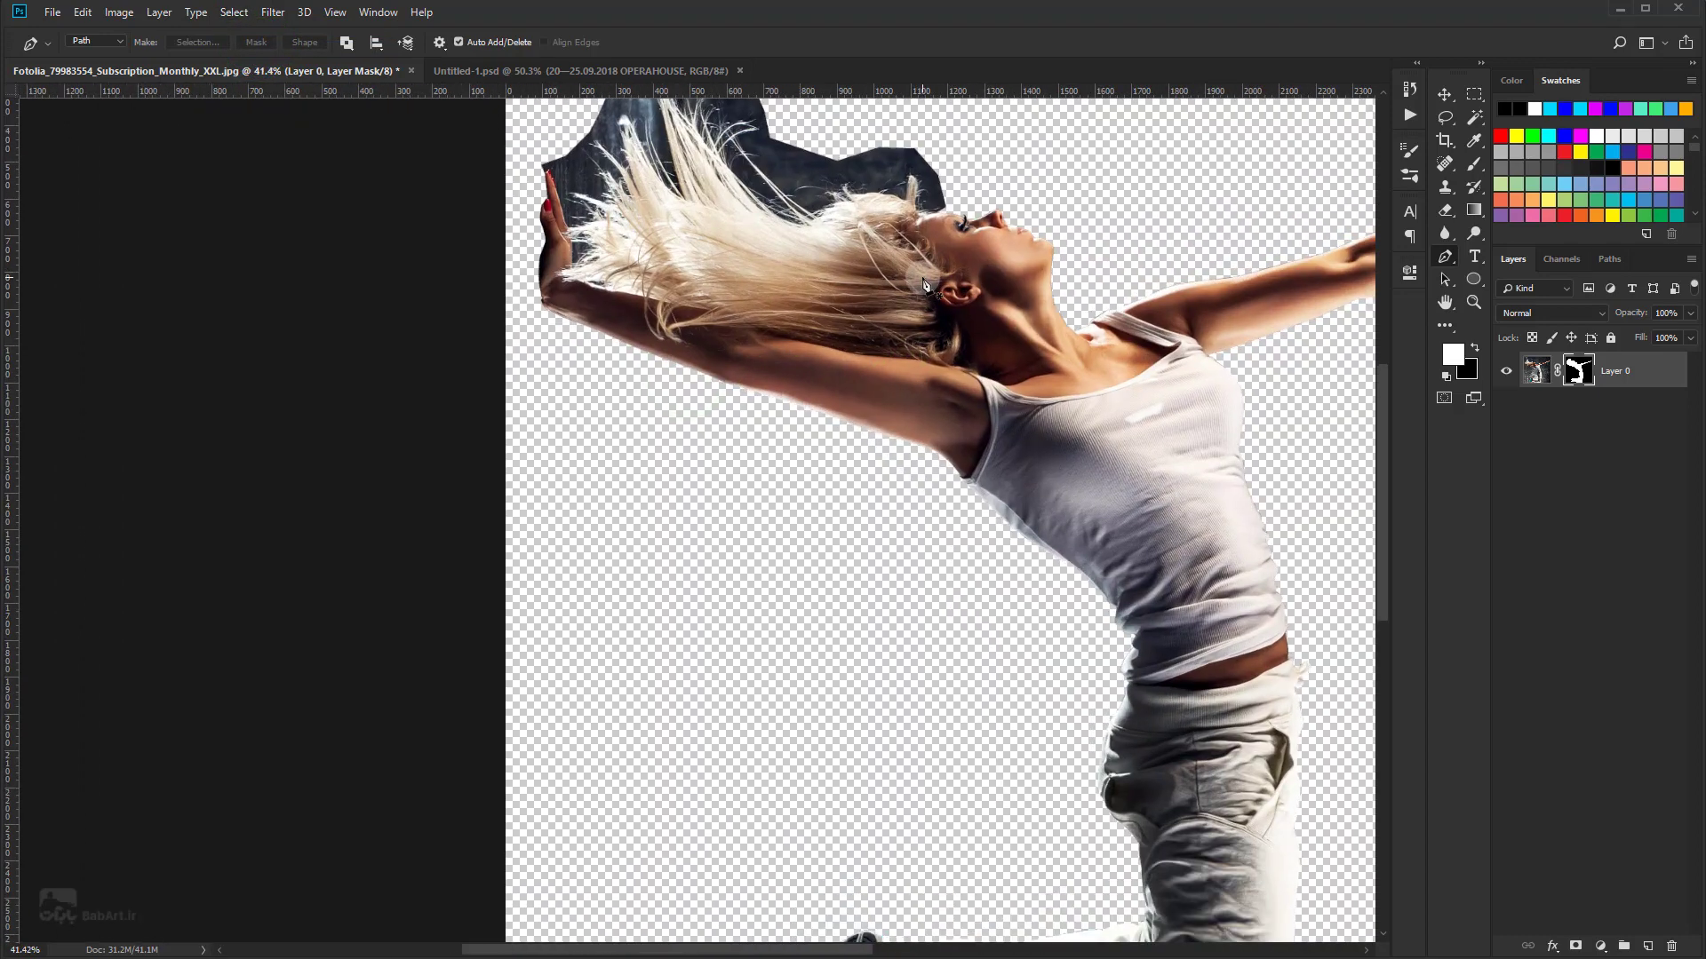
scroll(923, 279, up, 4)
scroll(870, 422, up, 2)
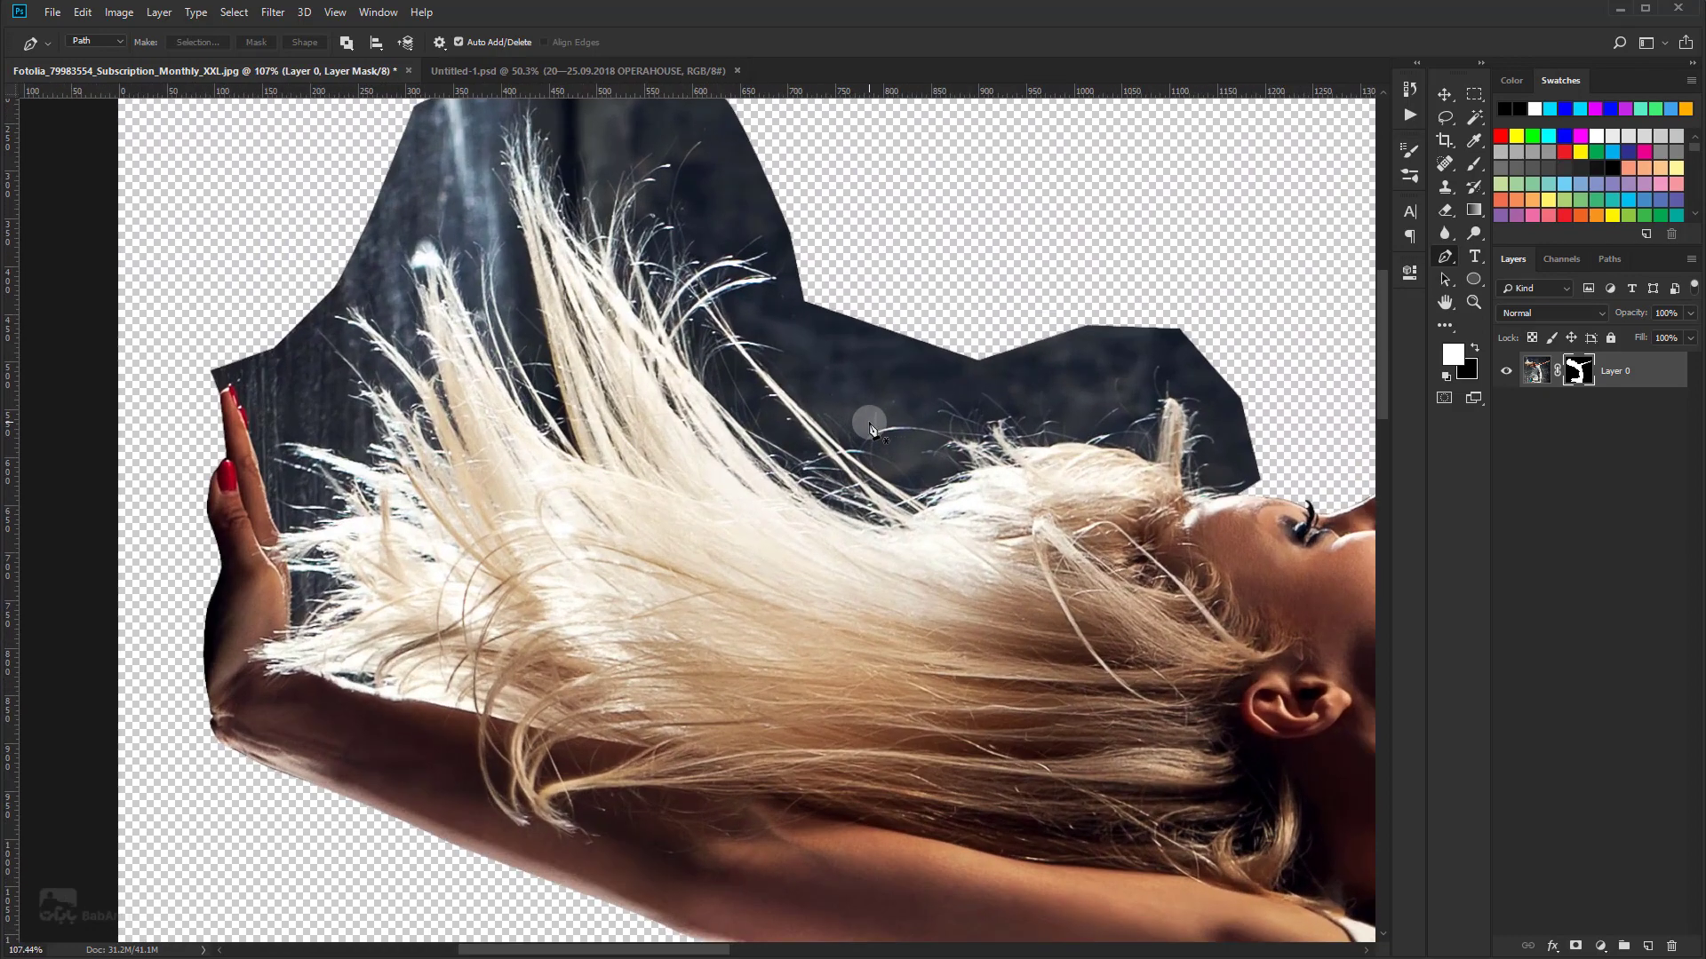
scroll(870, 425, up, 2)
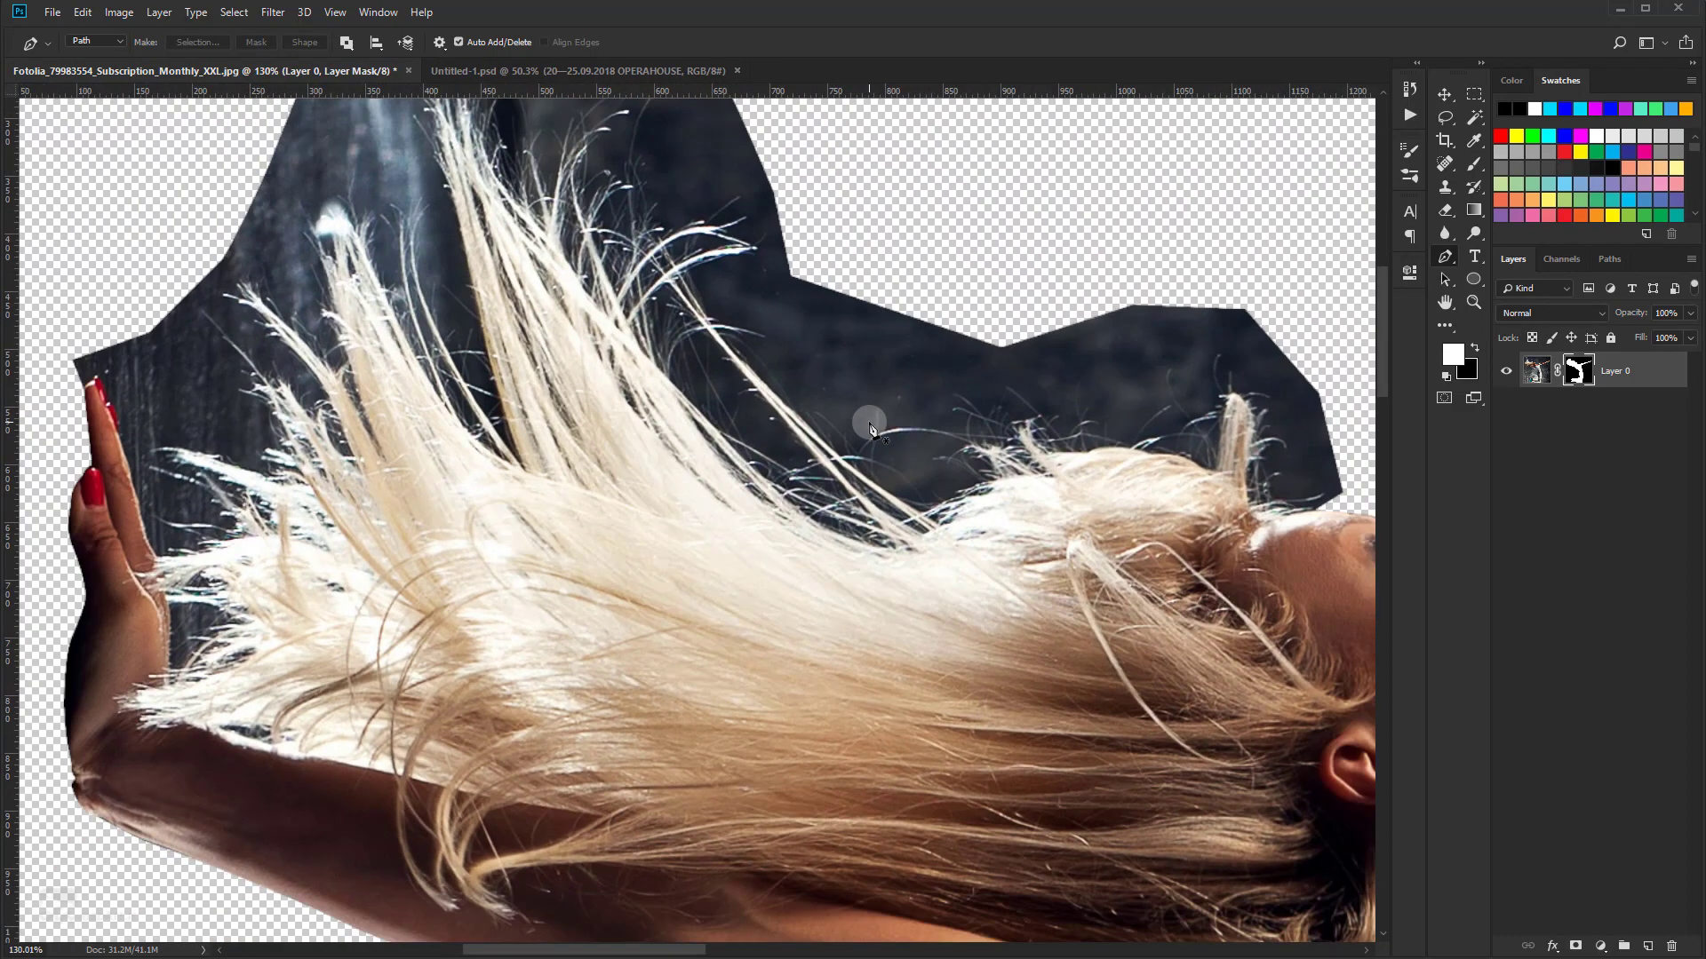
Step: Apply the layer mask, then duplicate Layer 0 and hide the original
right_click(1582, 374)
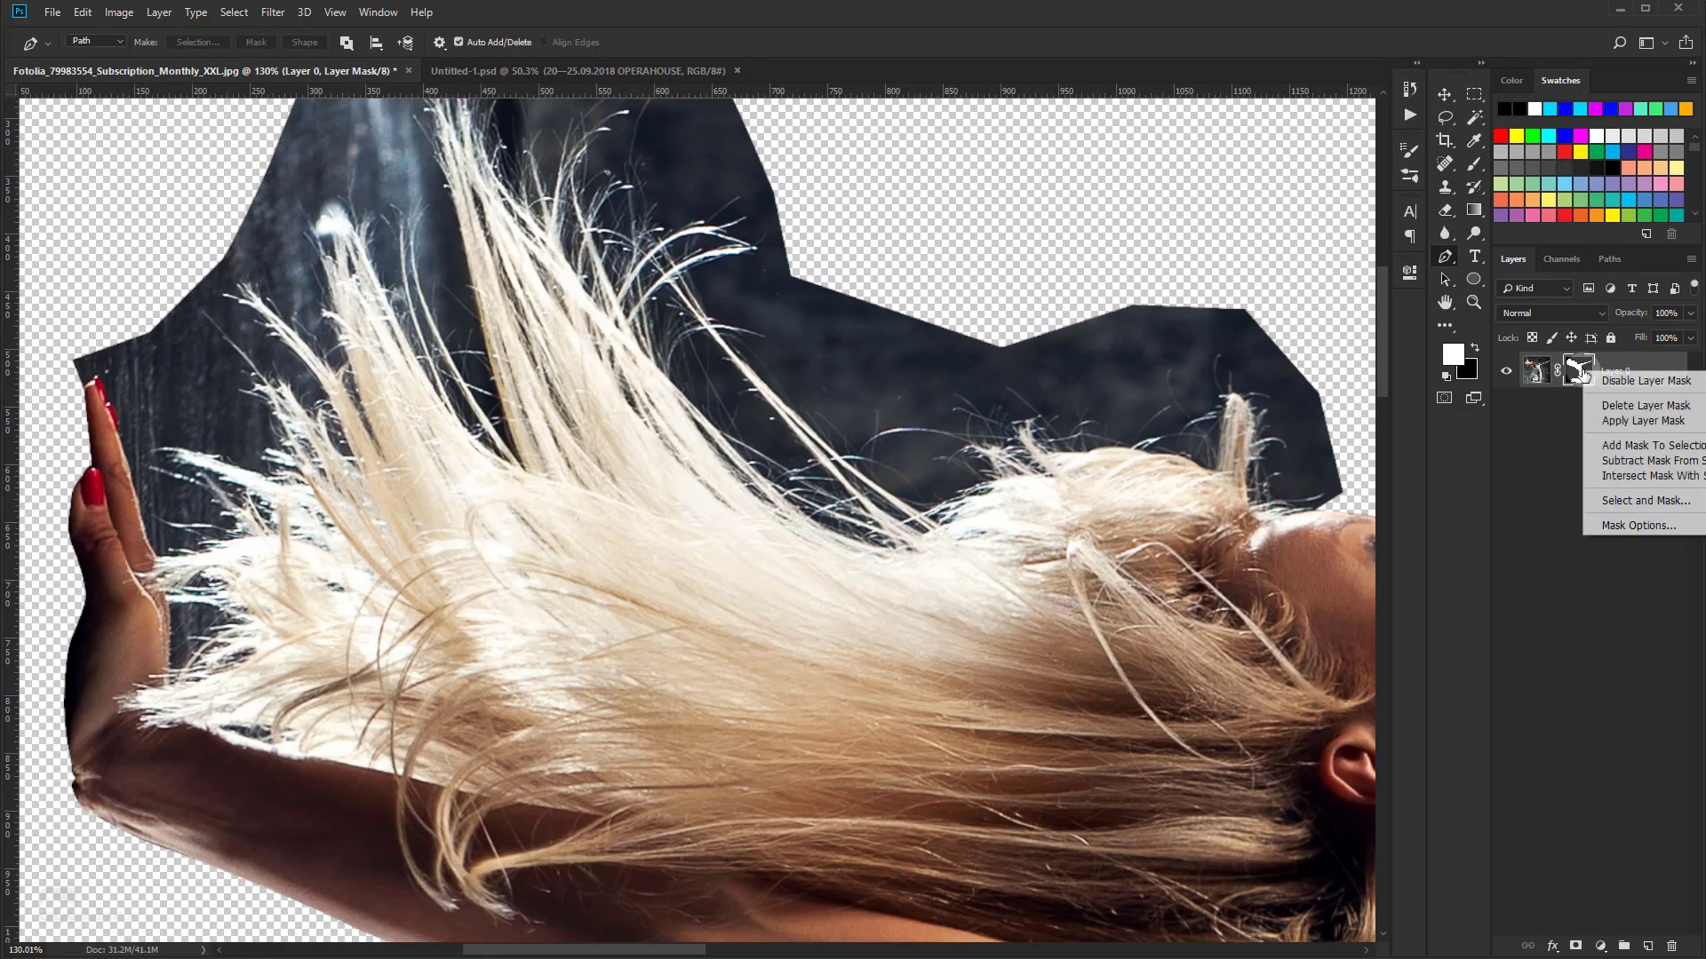
click(1621, 427)
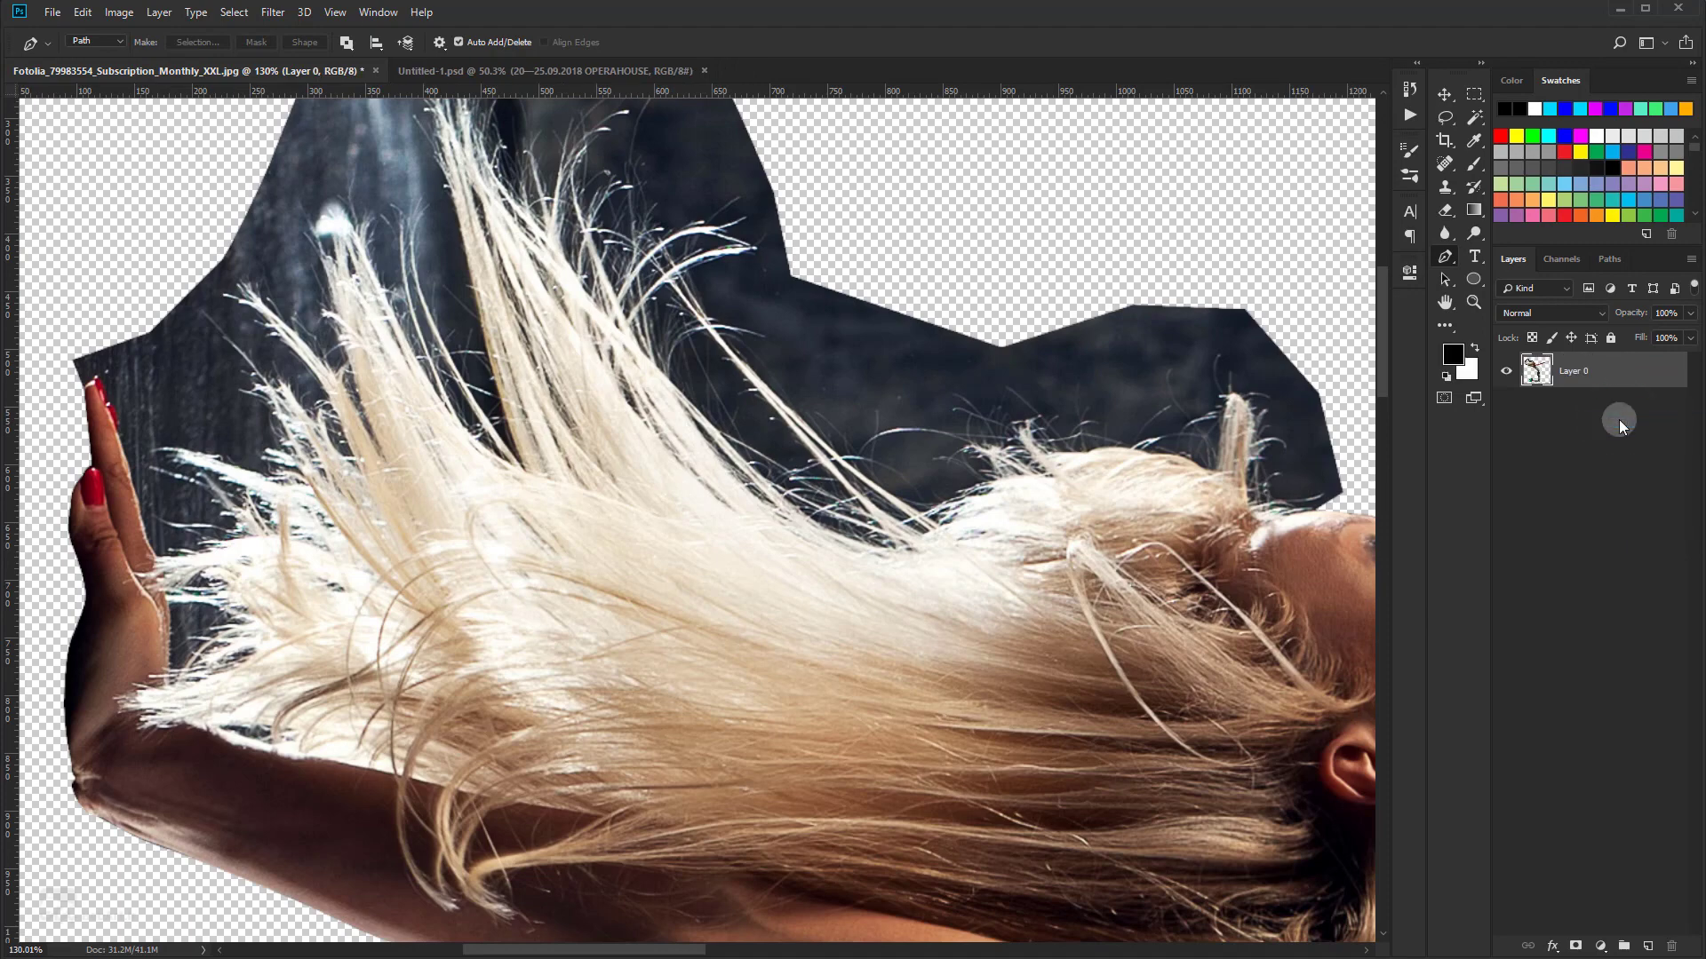
click(1443, 93)
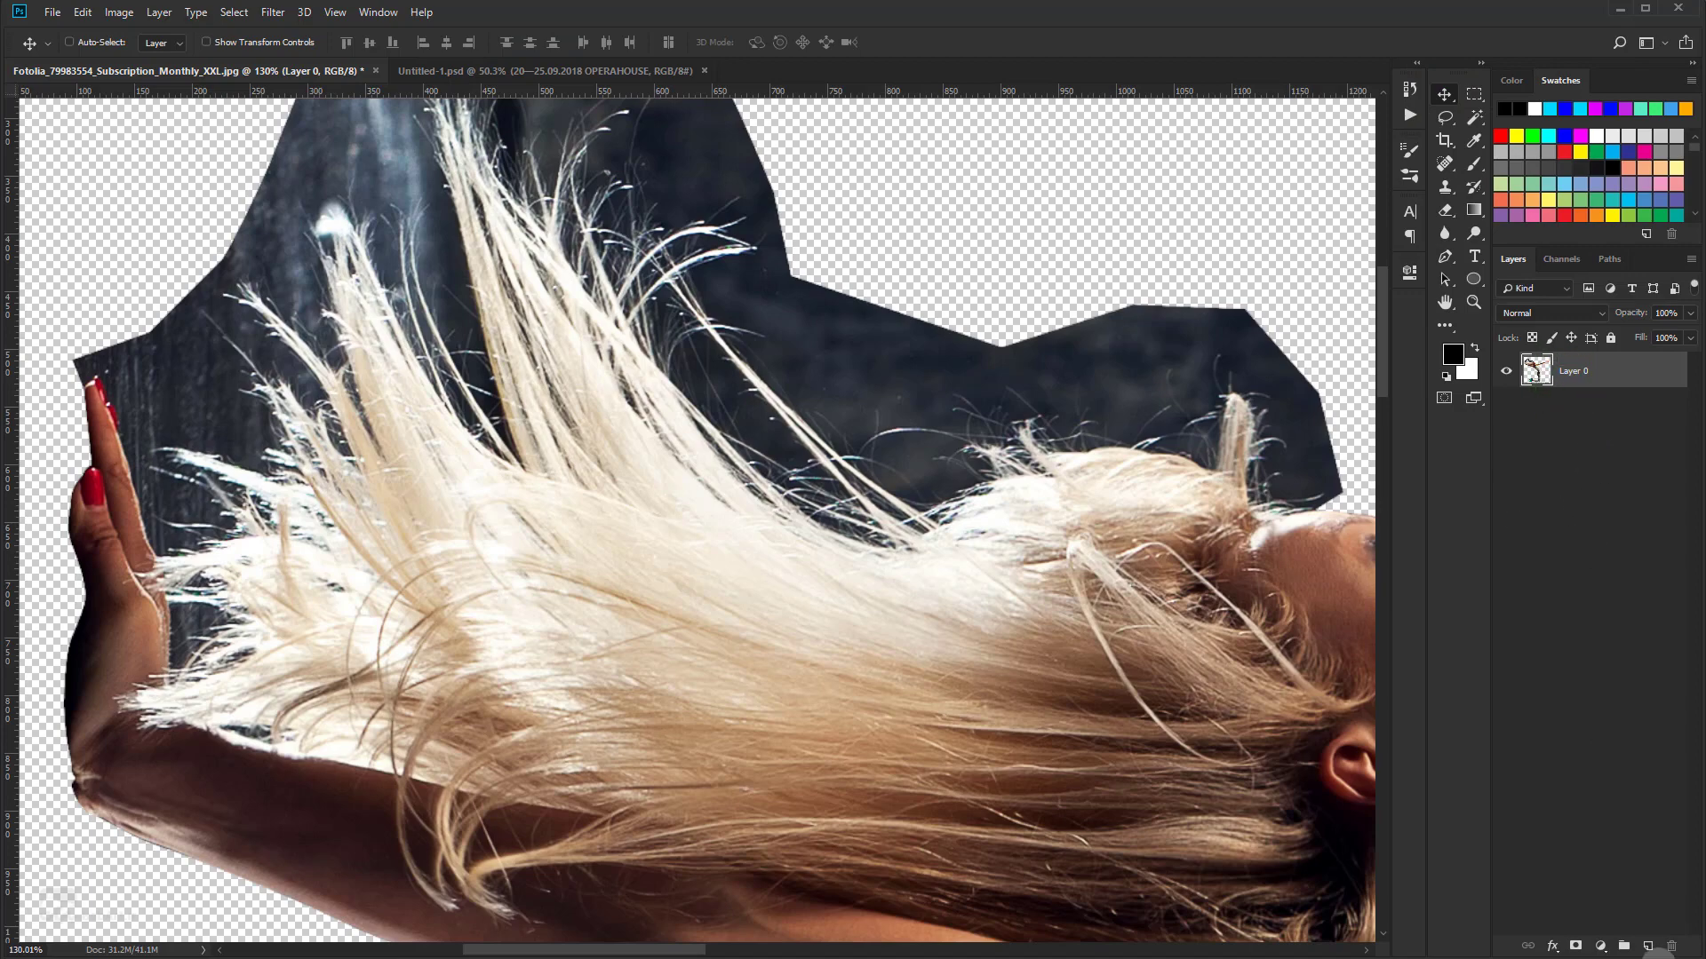
drag(1585, 372, 1648, 946)
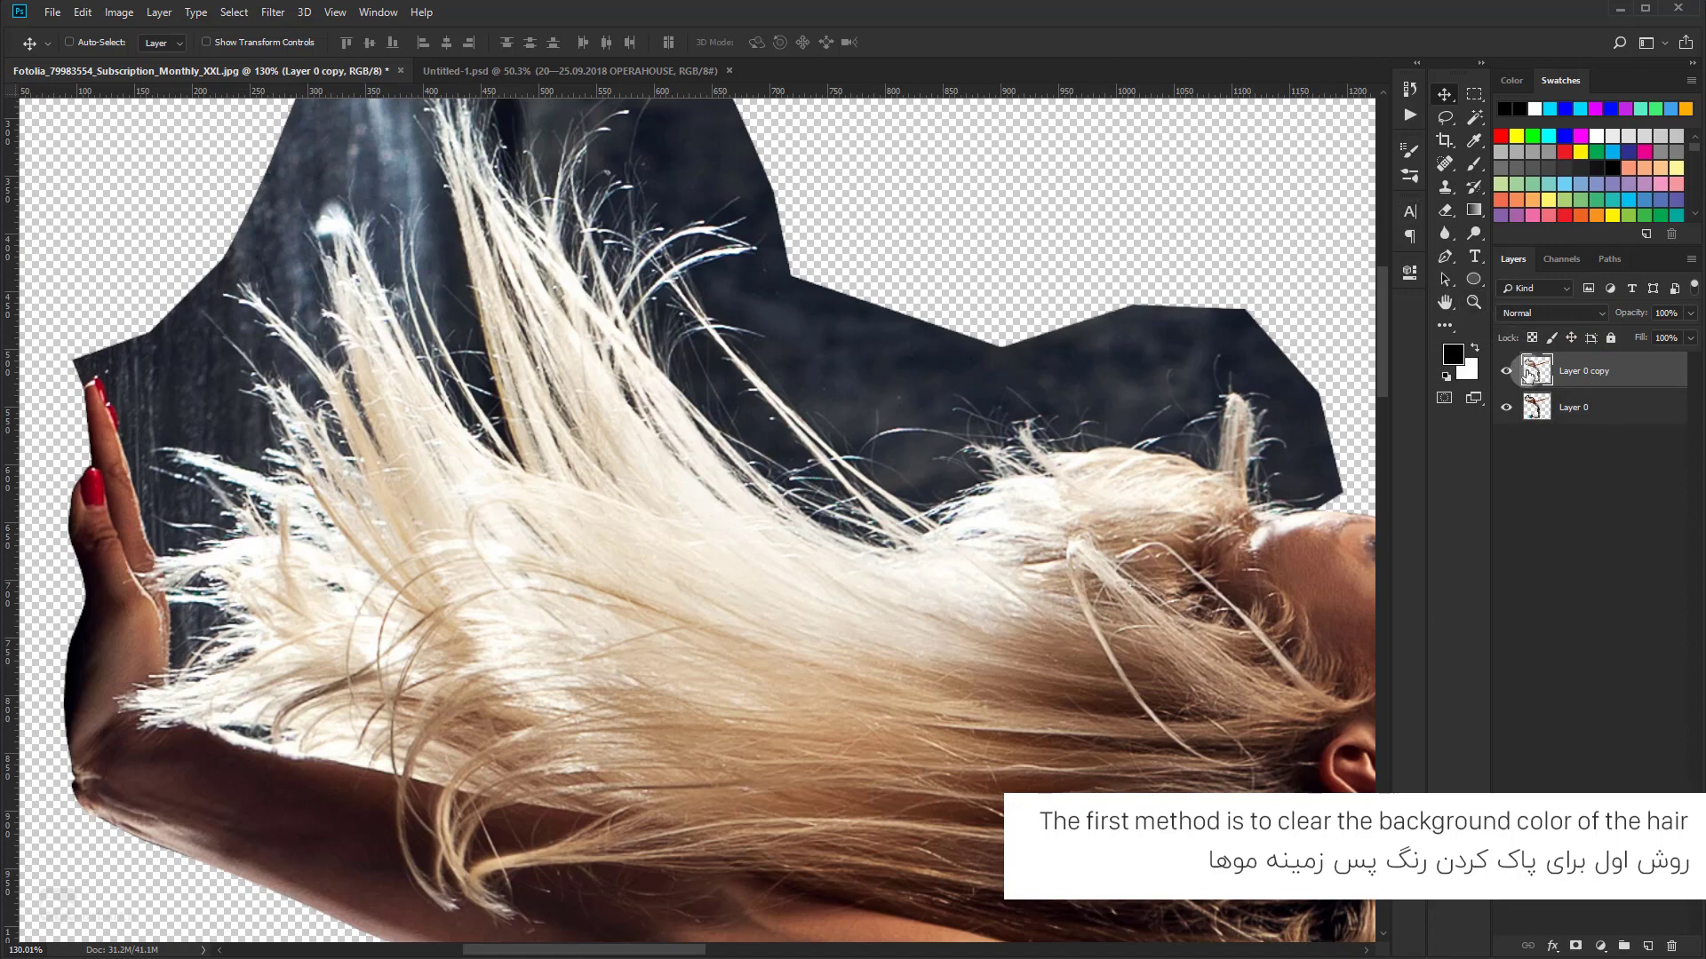
click(1505, 408)
scroll(906, 355, down, 2)
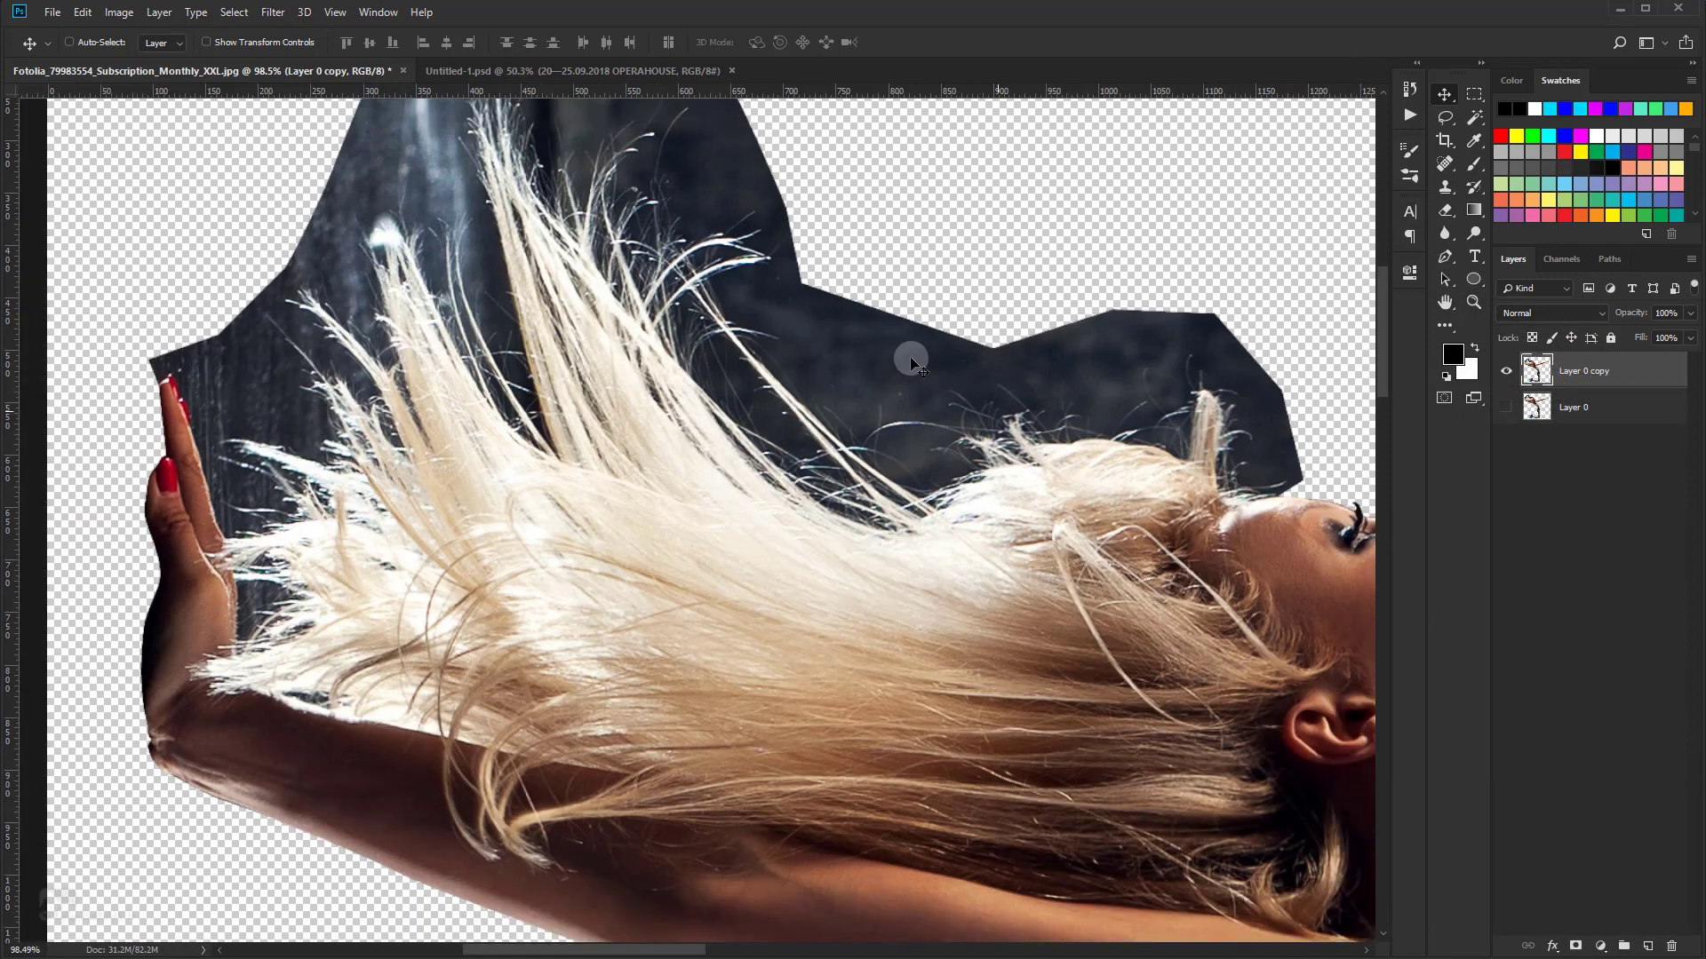
scroll(1021, 325, down, 2)
Step: Lasso the hair and head, copy them to a new layer, and hide Layer 0 copy
click(1445, 123)
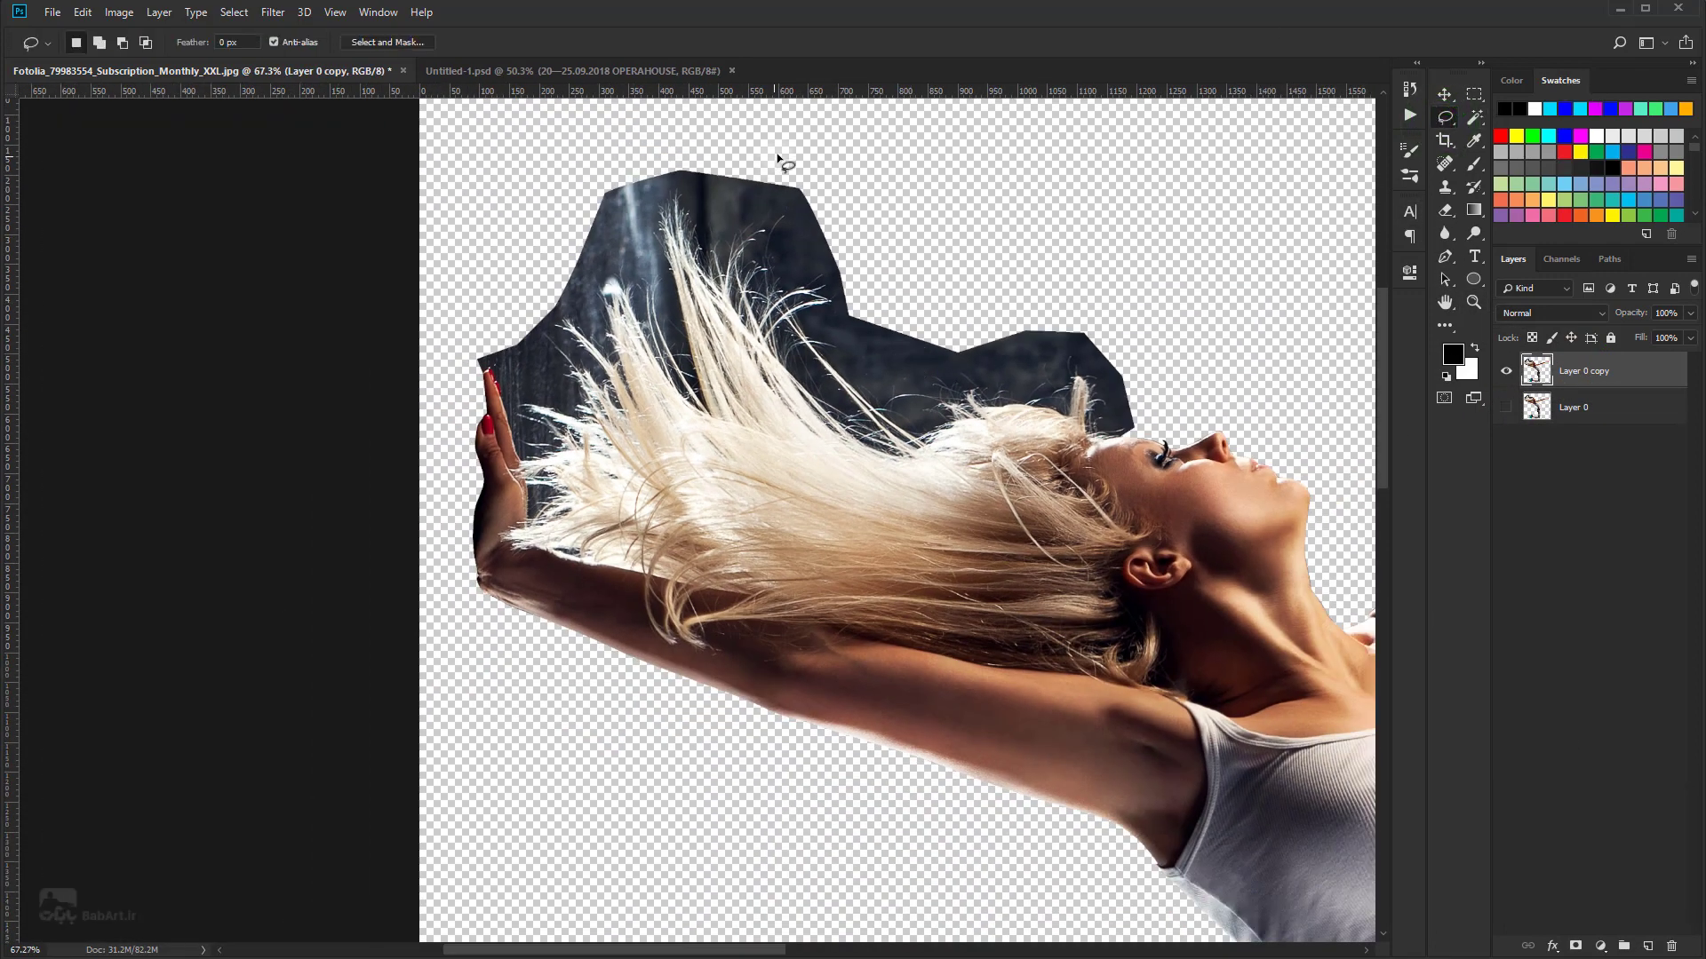
drag(1204, 389, 884, 657)
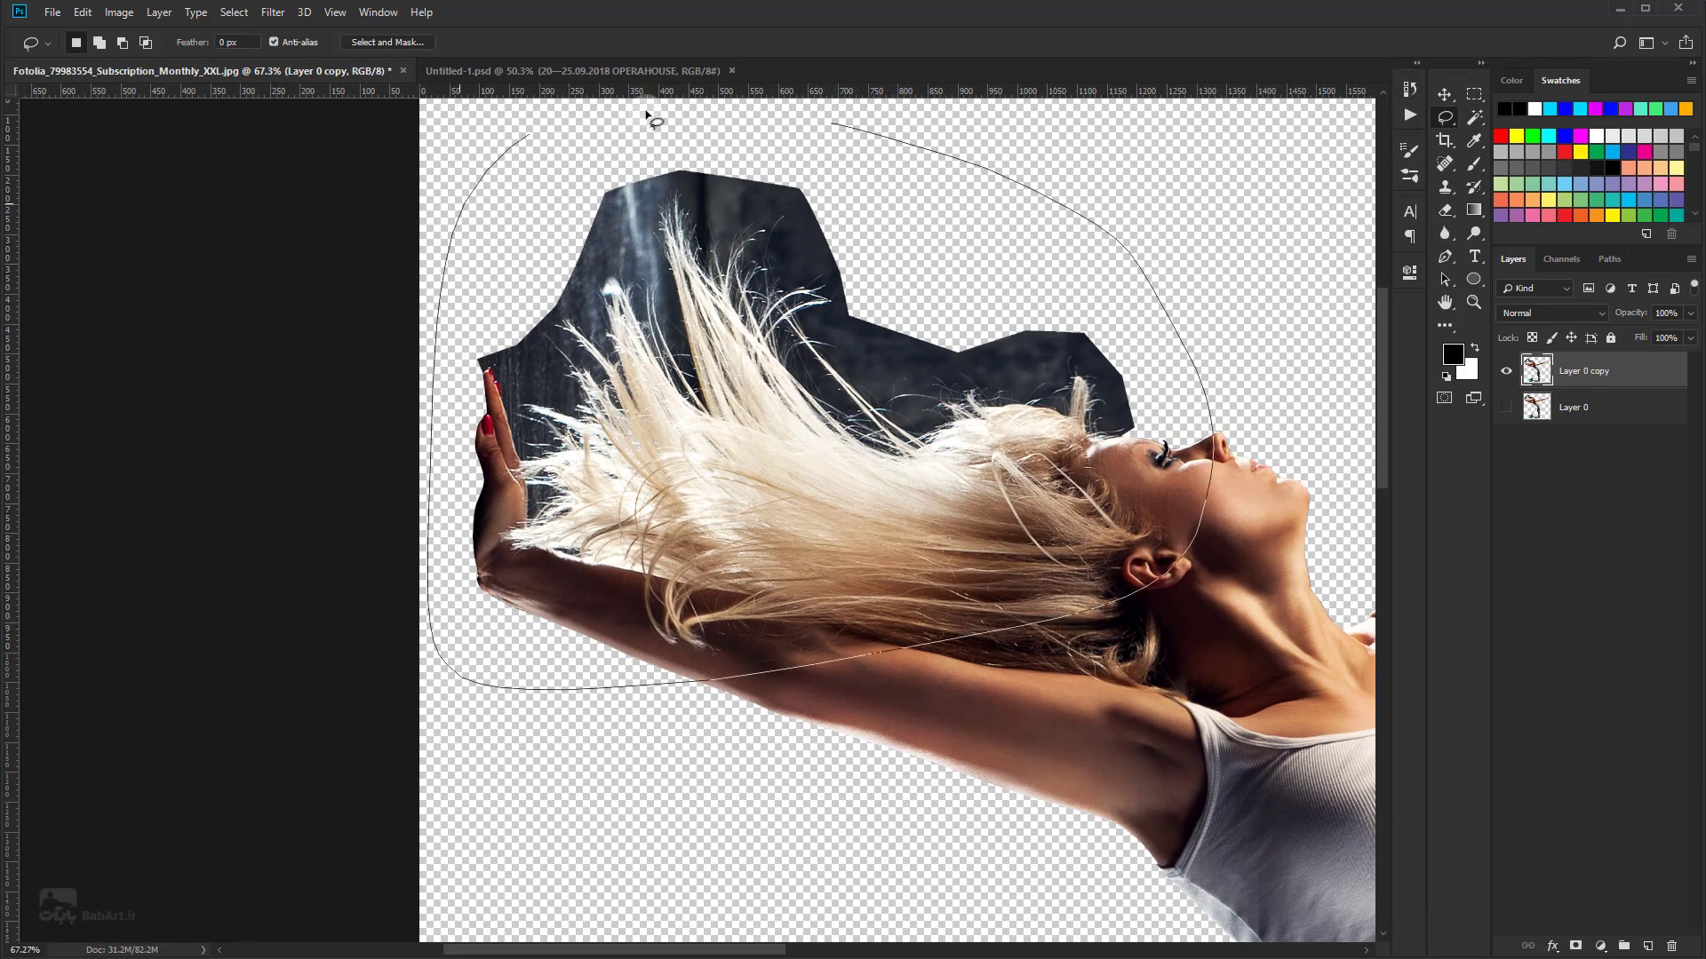
drag(828, 129, 833, 131)
right_click(772, 270)
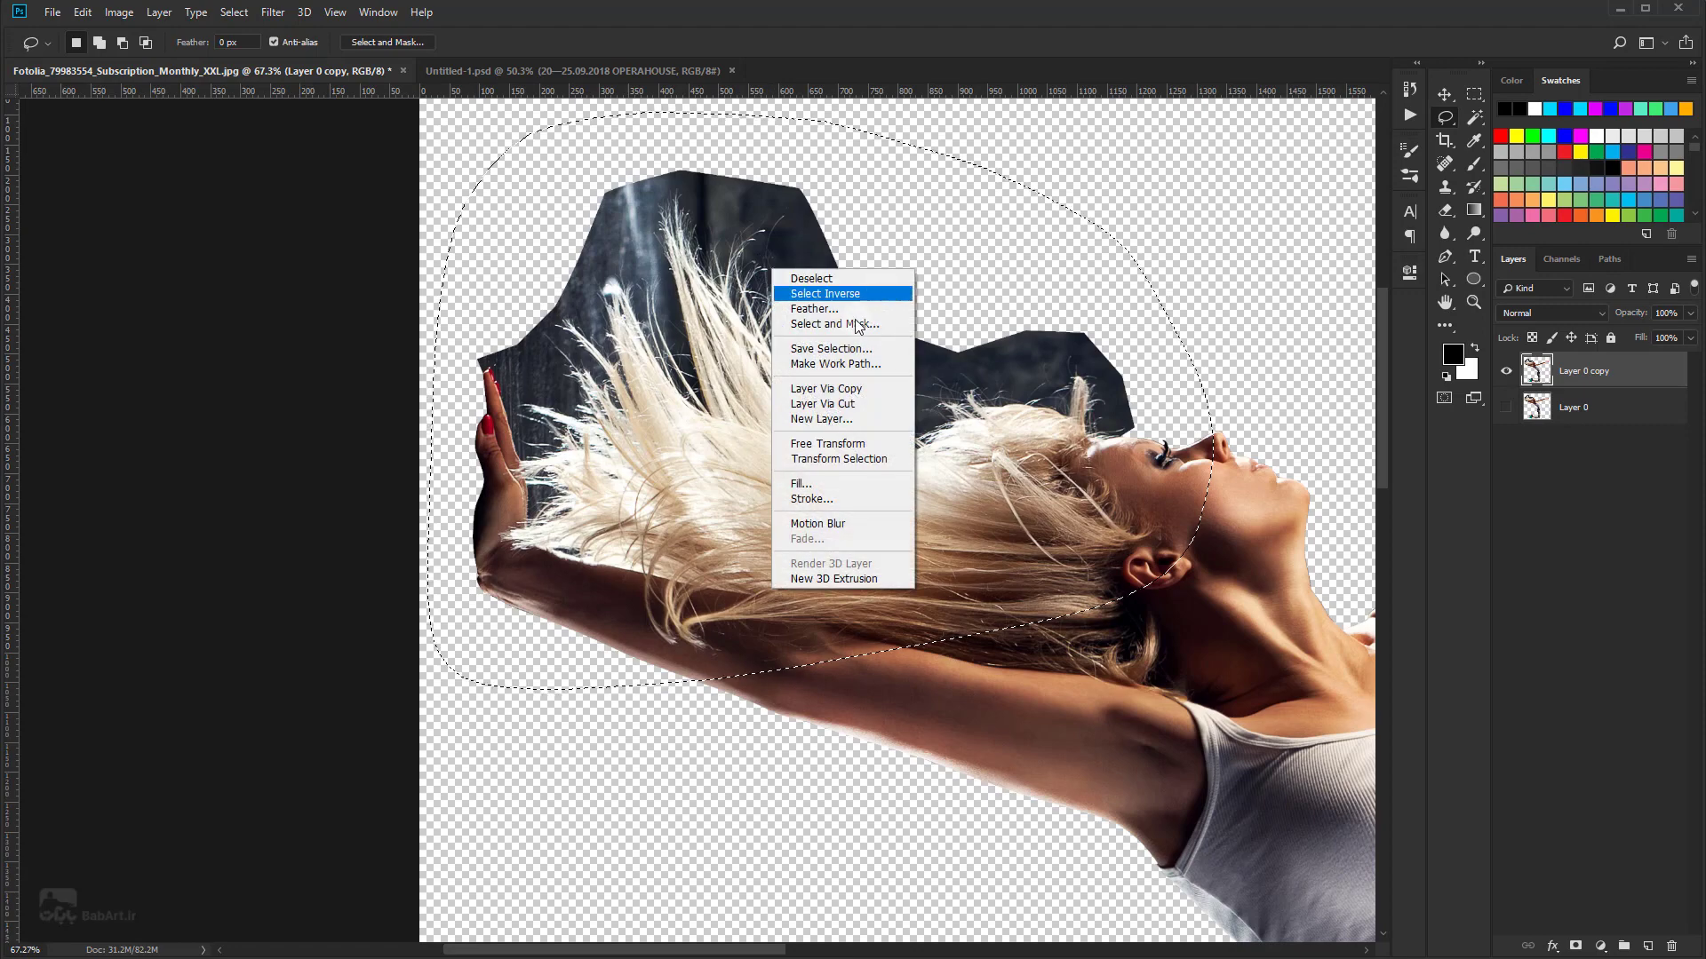
click(840, 389)
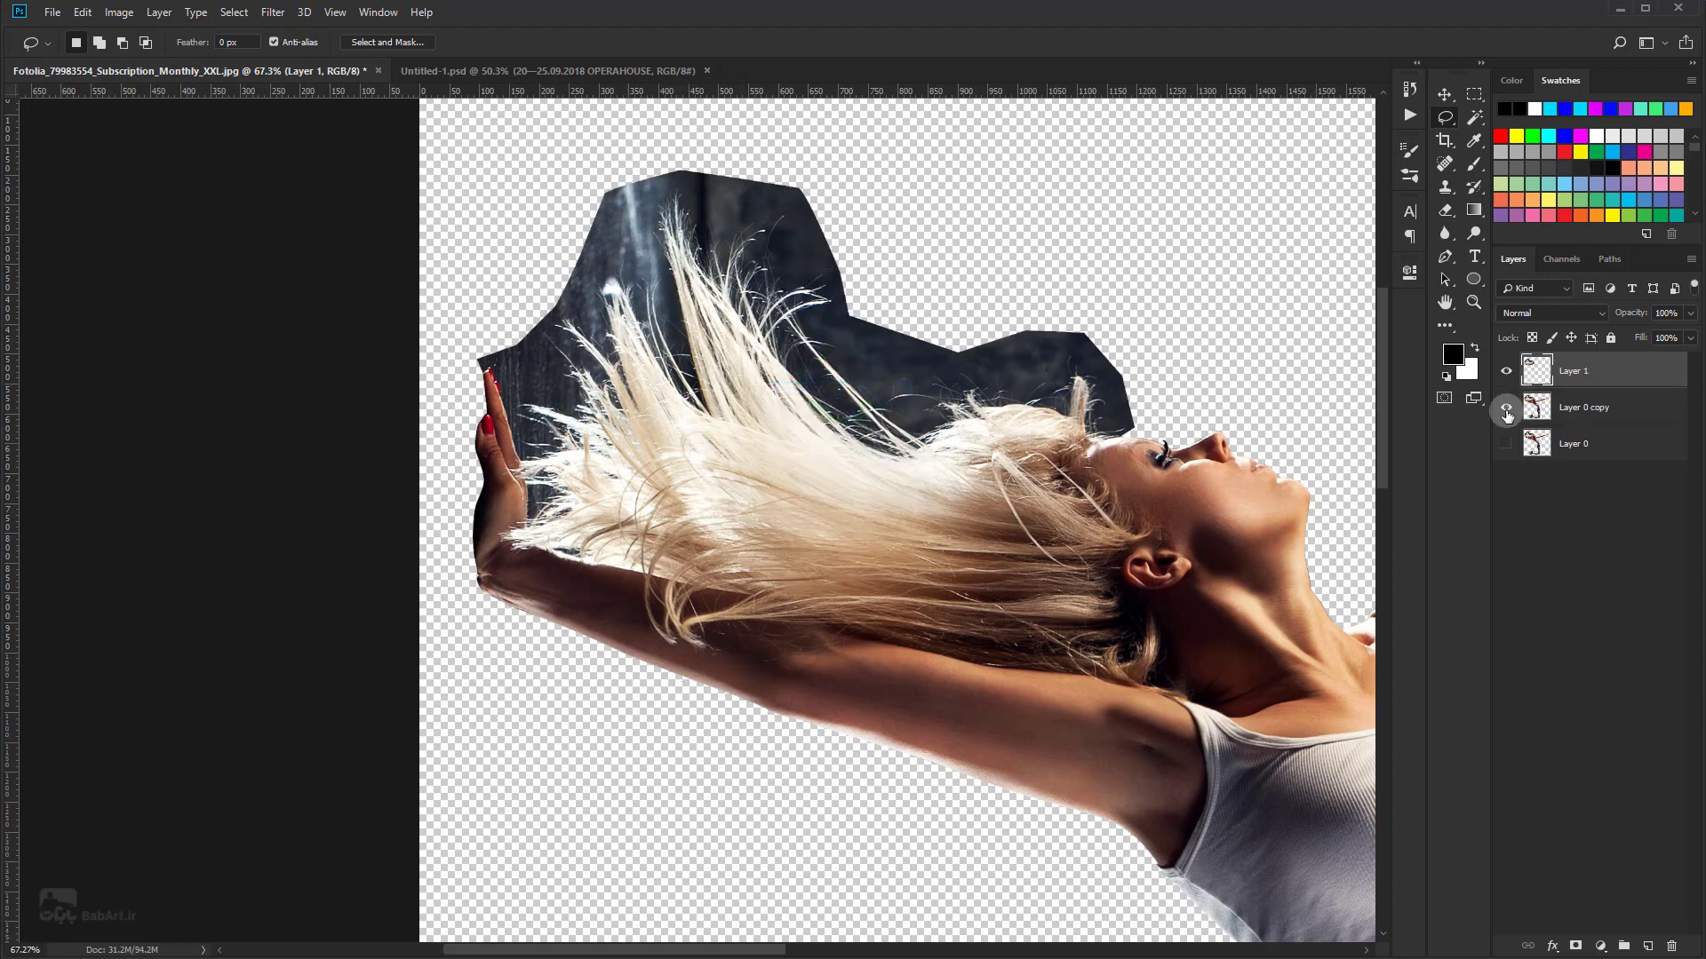
click(1506, 410)
scroll(833, 378, up, 4)
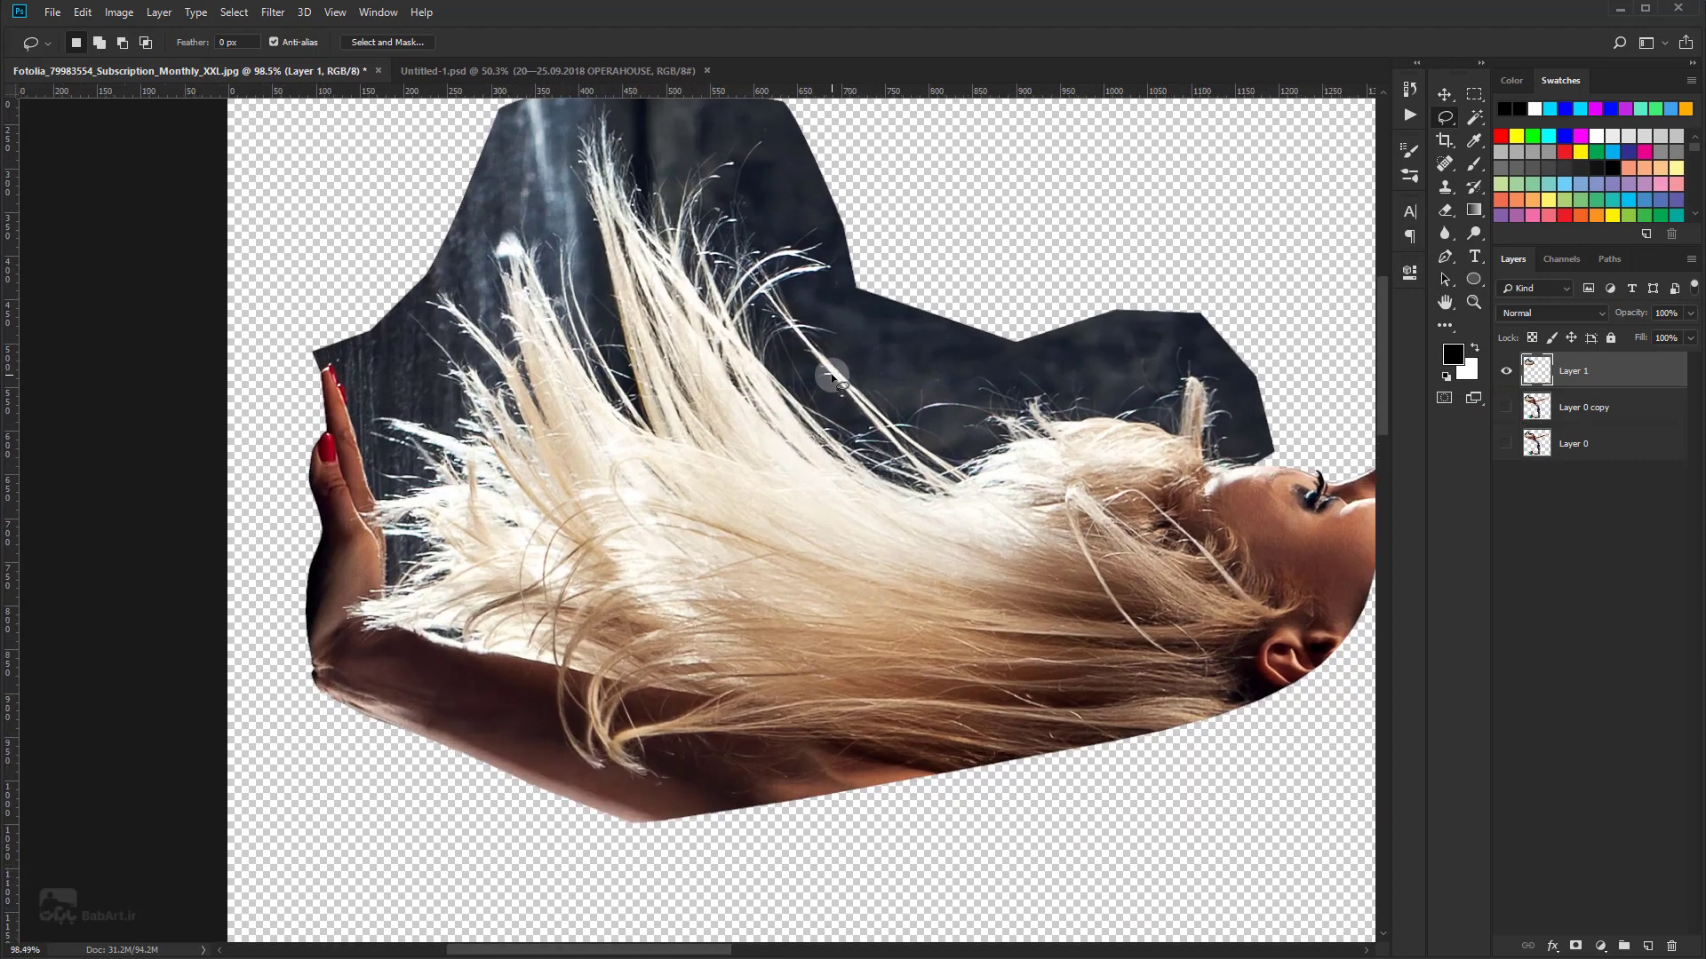
scroll(833, 378, up, 1)
Step: With the Background Eraser sampling the dark backdrop, erase around the hair near the face
click(1448, 210)
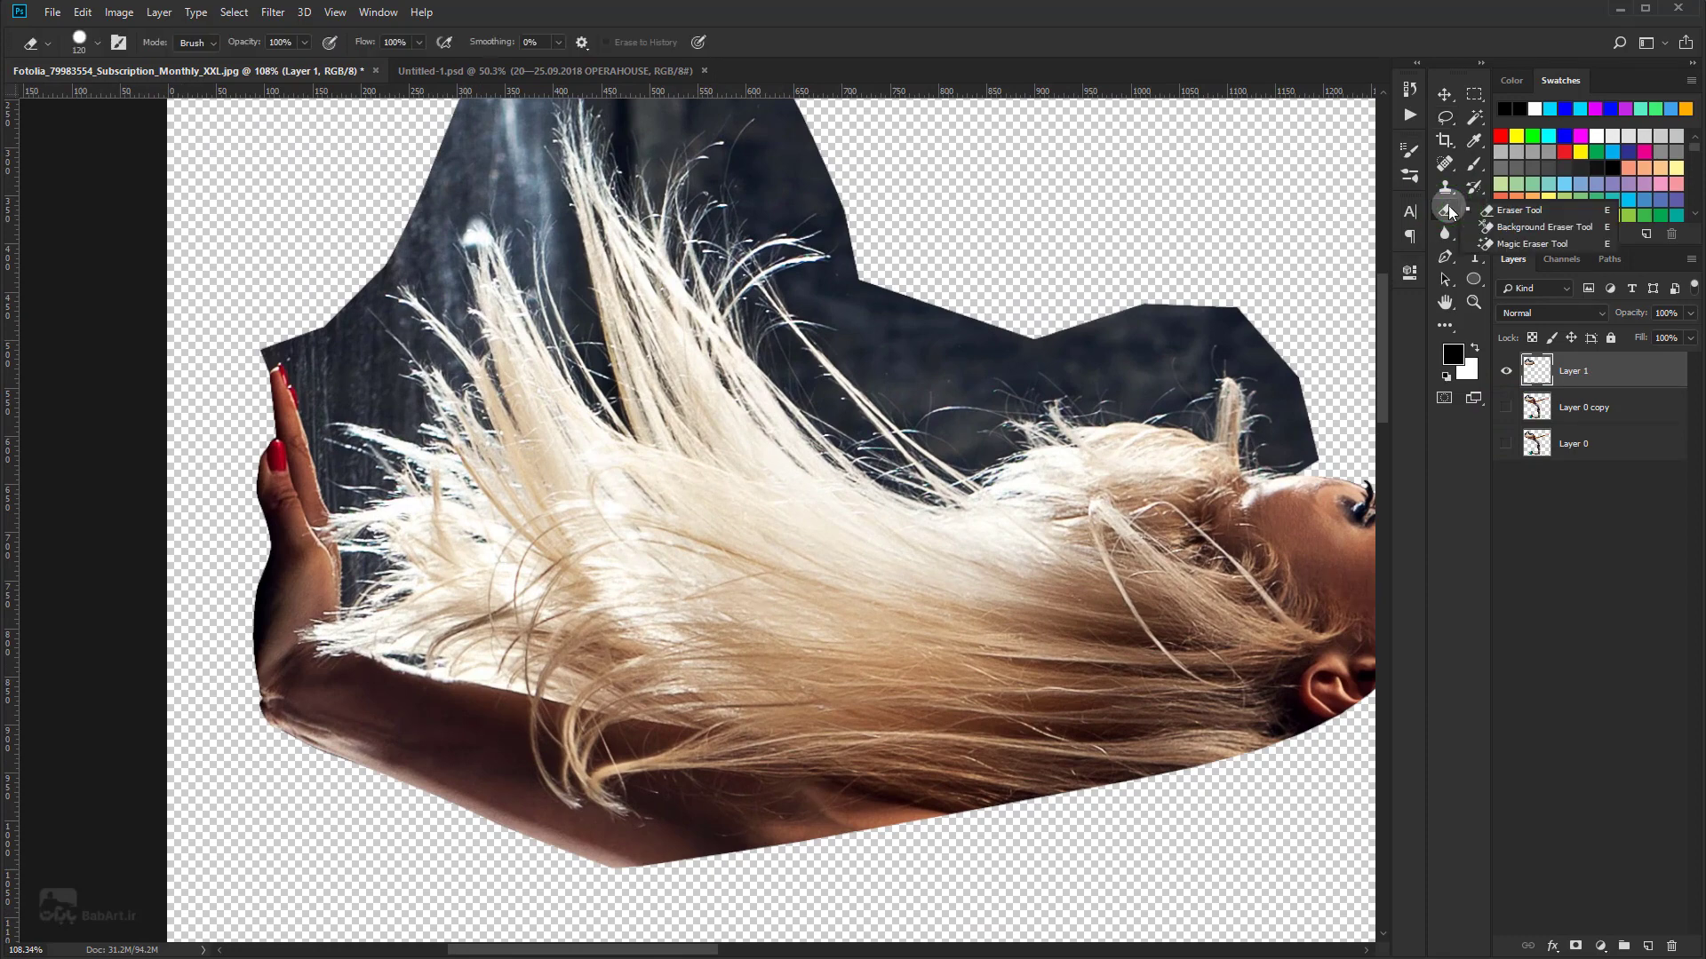
click(1531, 228)
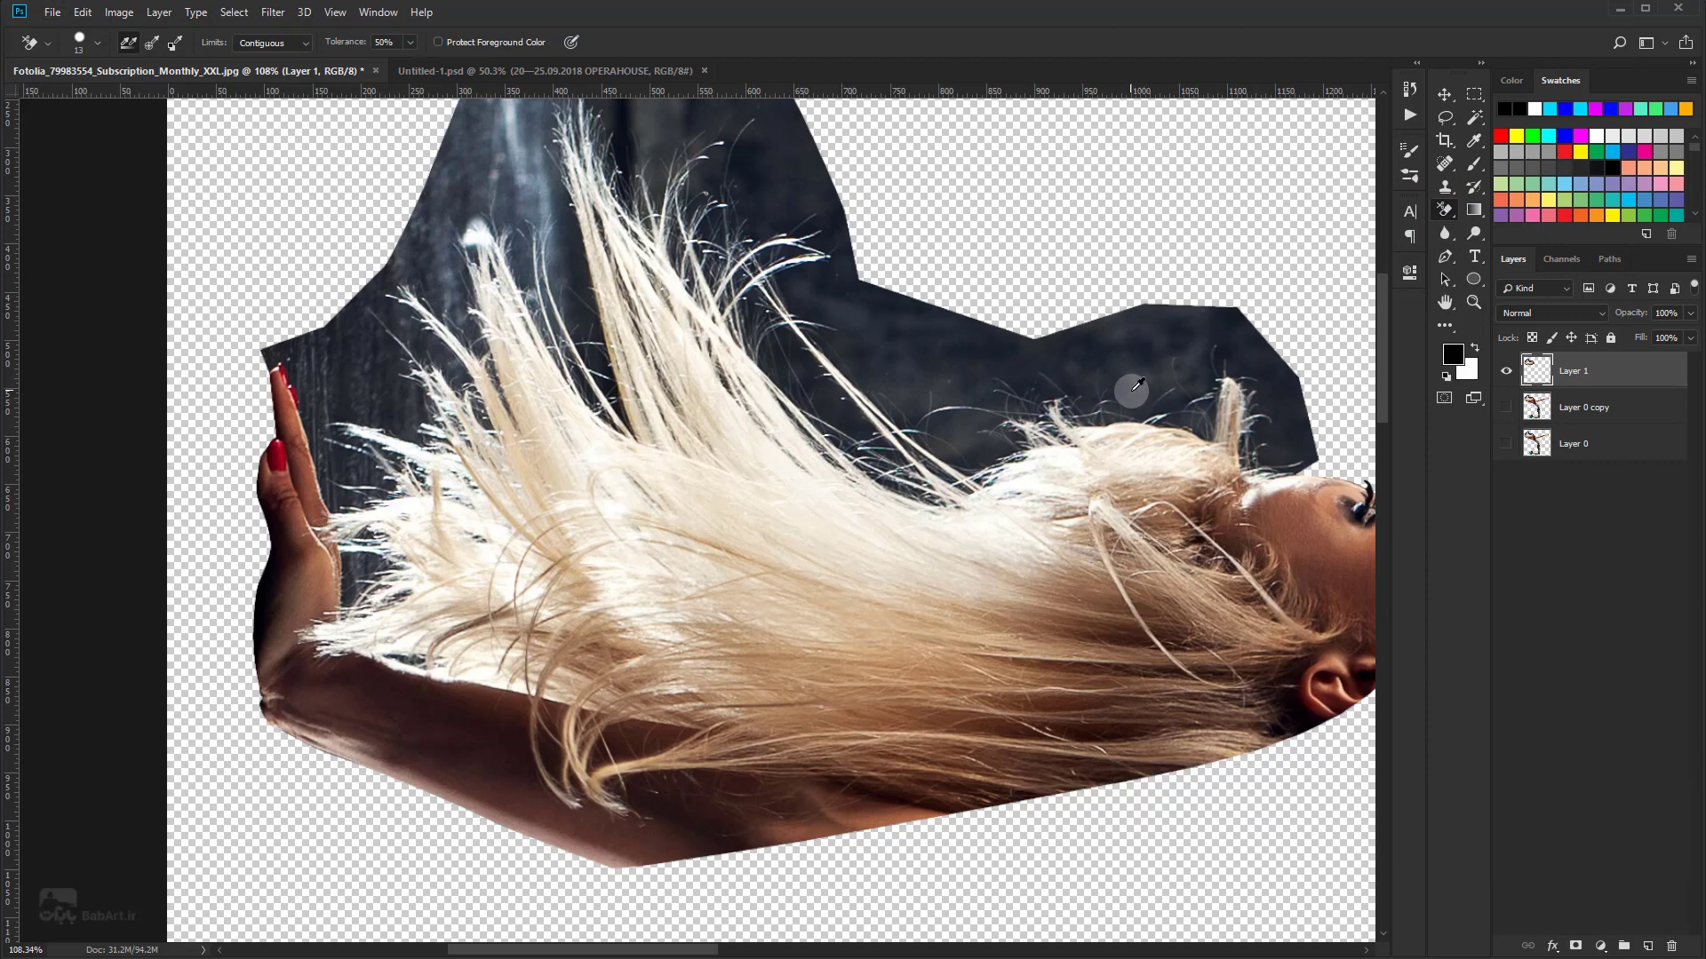
alt+click(1144, 390)
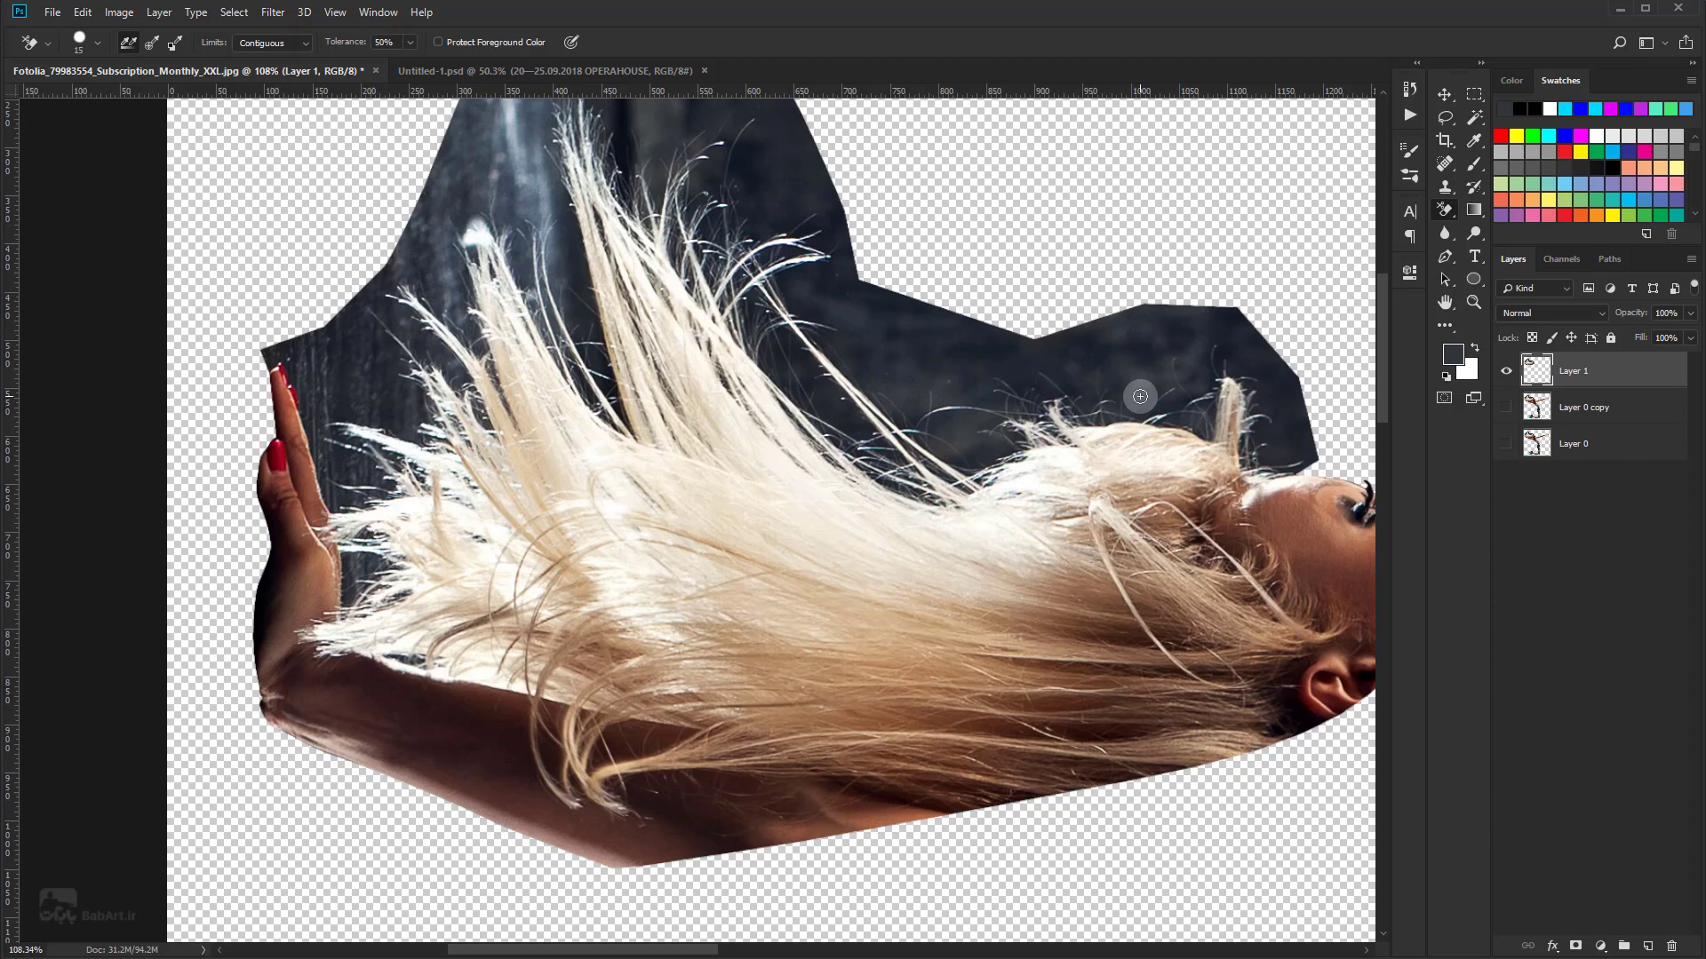
right_click(1140, 396)
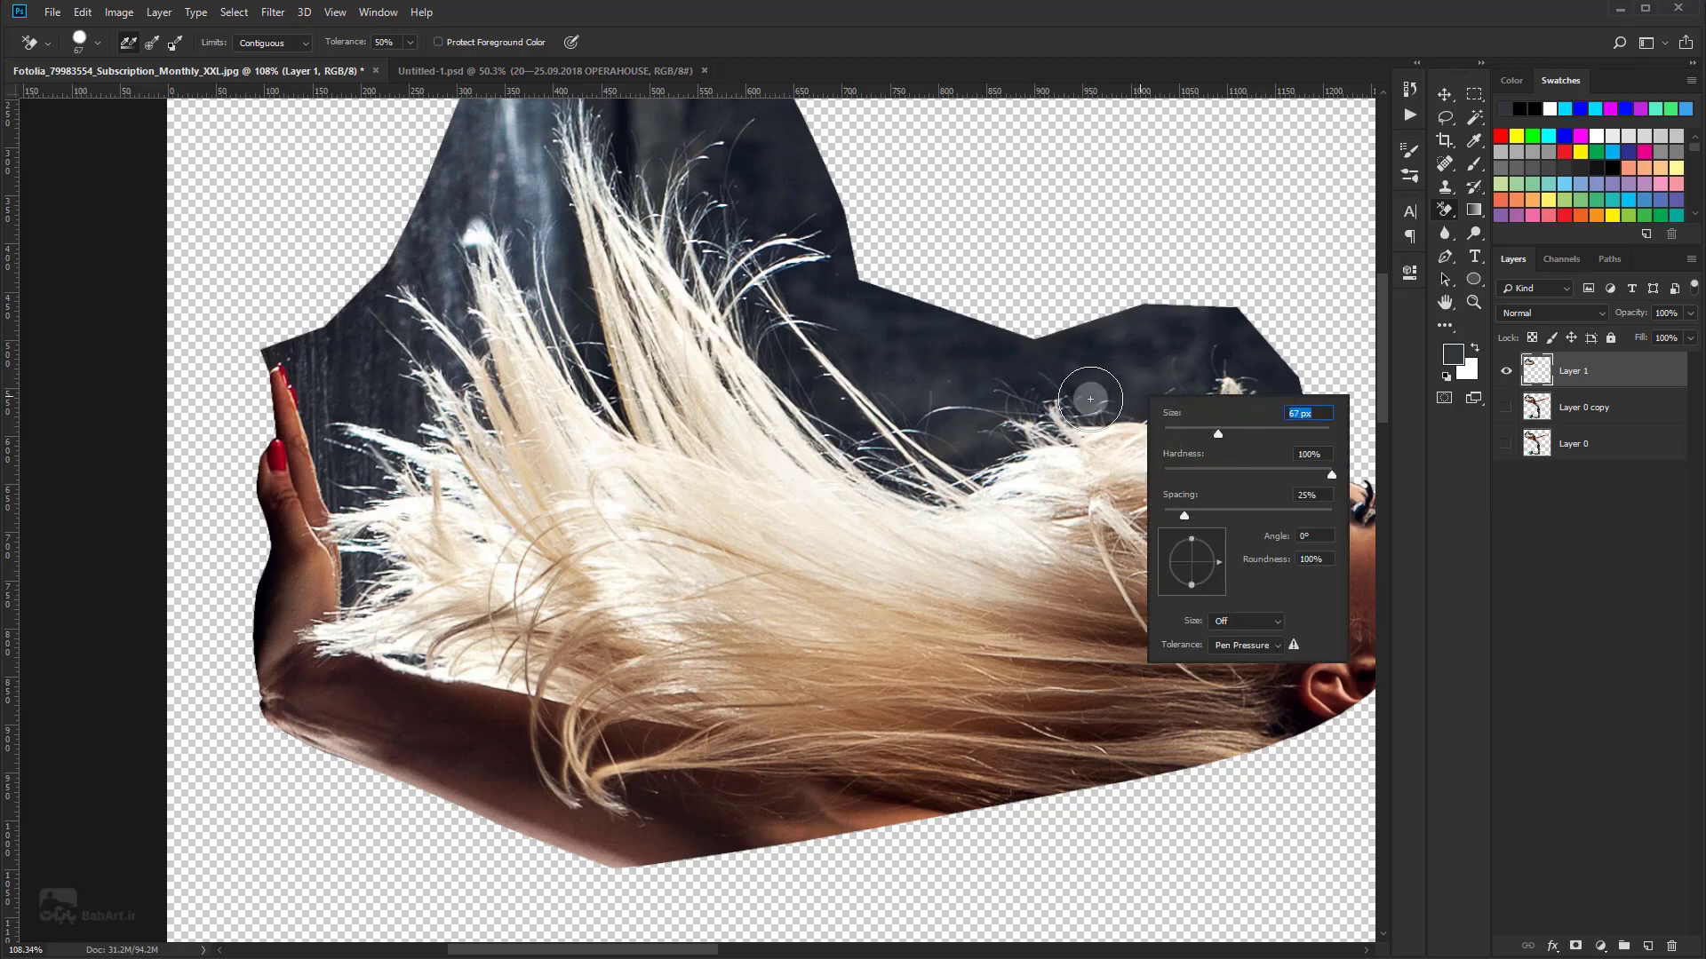
drag(1080, 391, 1319, 441)
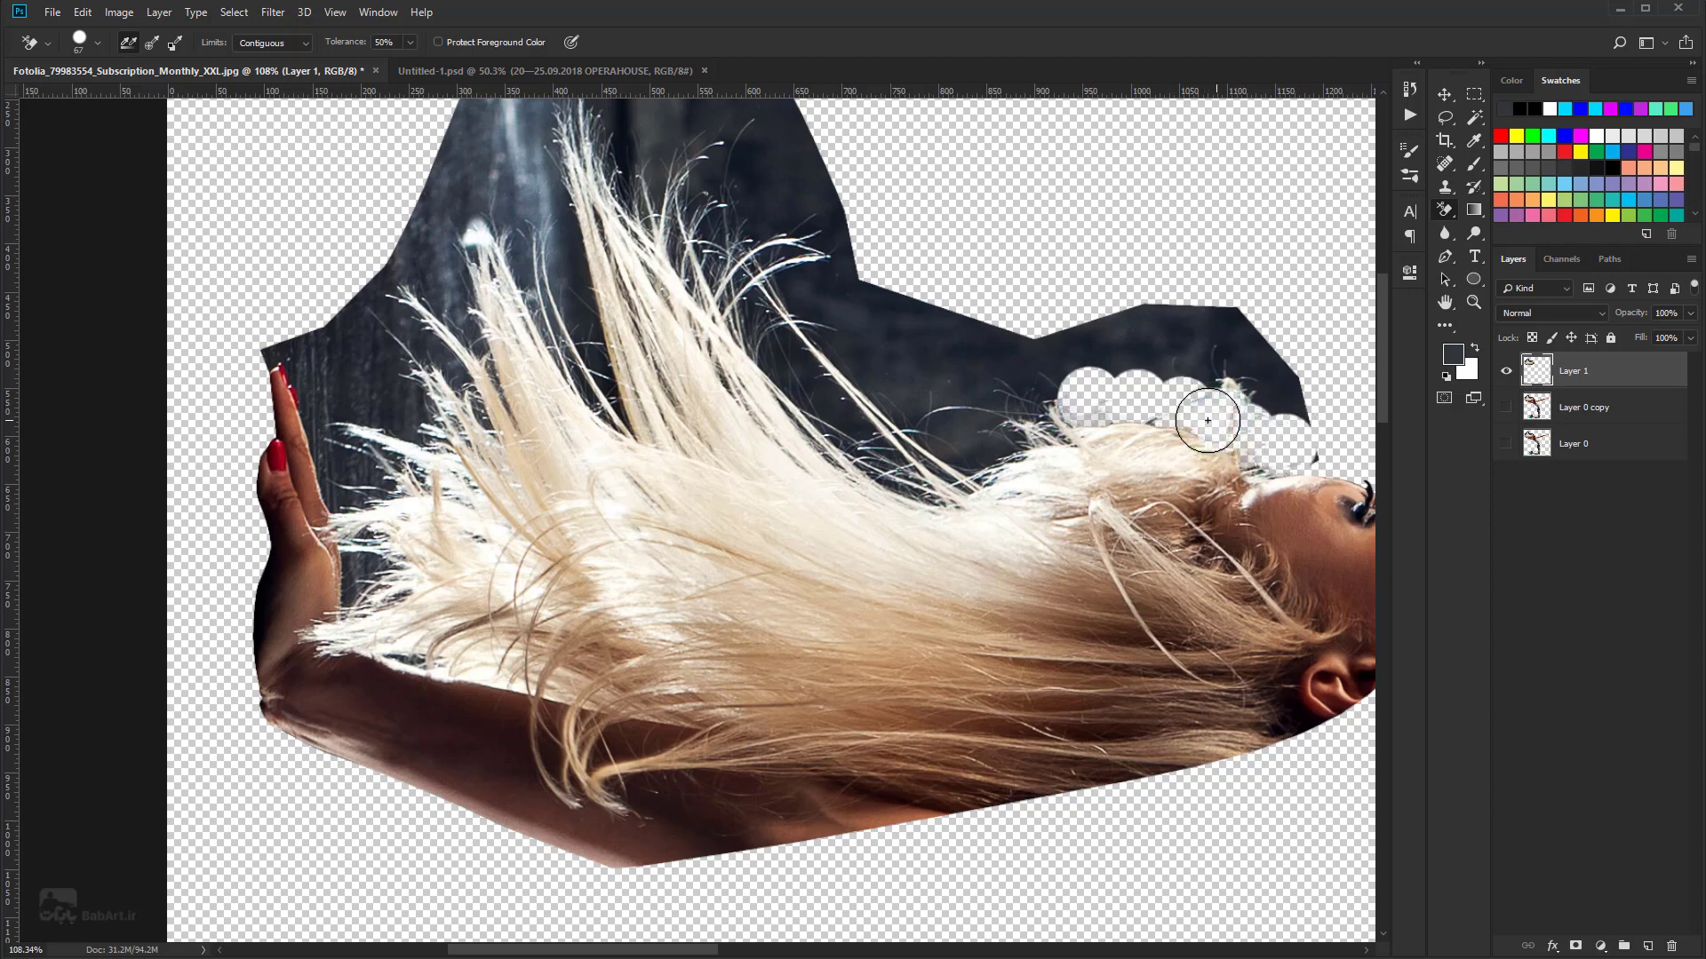
mouse_move(1207, 420)
mouse_down()
mouse_move(1084, 404)
mouse_move(899, 470)
mouse_move(755, 320)
mouse_move(662, 134)
mouse_move(730, 308)
mouse_move(587, 125)
mouse_move(764, 319)
mouse_up()
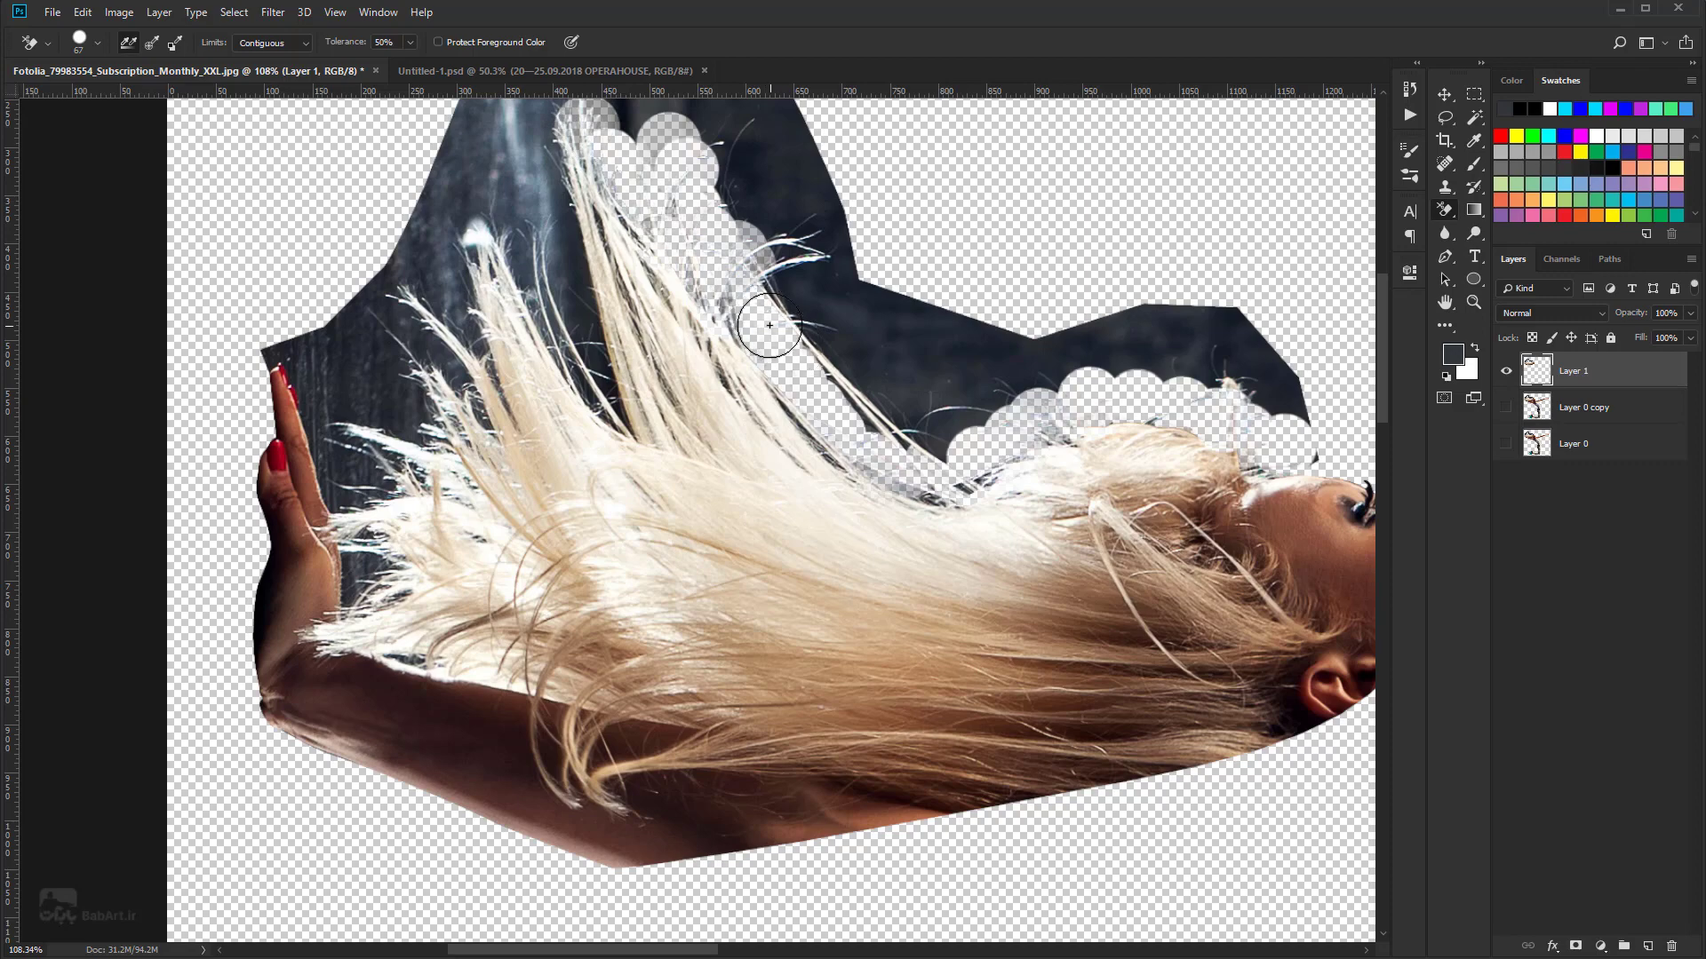
Step: Erase dark background between the top strands, along the upper-left edge, and near the fingers
scroll(769, 325, down, 2)
scroll(769, 325, left, 3)
drag(866, 134, 914, 355)
mouse_move(856, 119)
mouse_down()
mouse_move(914, 388)
mouse_move(847, 251)
mouse_up()
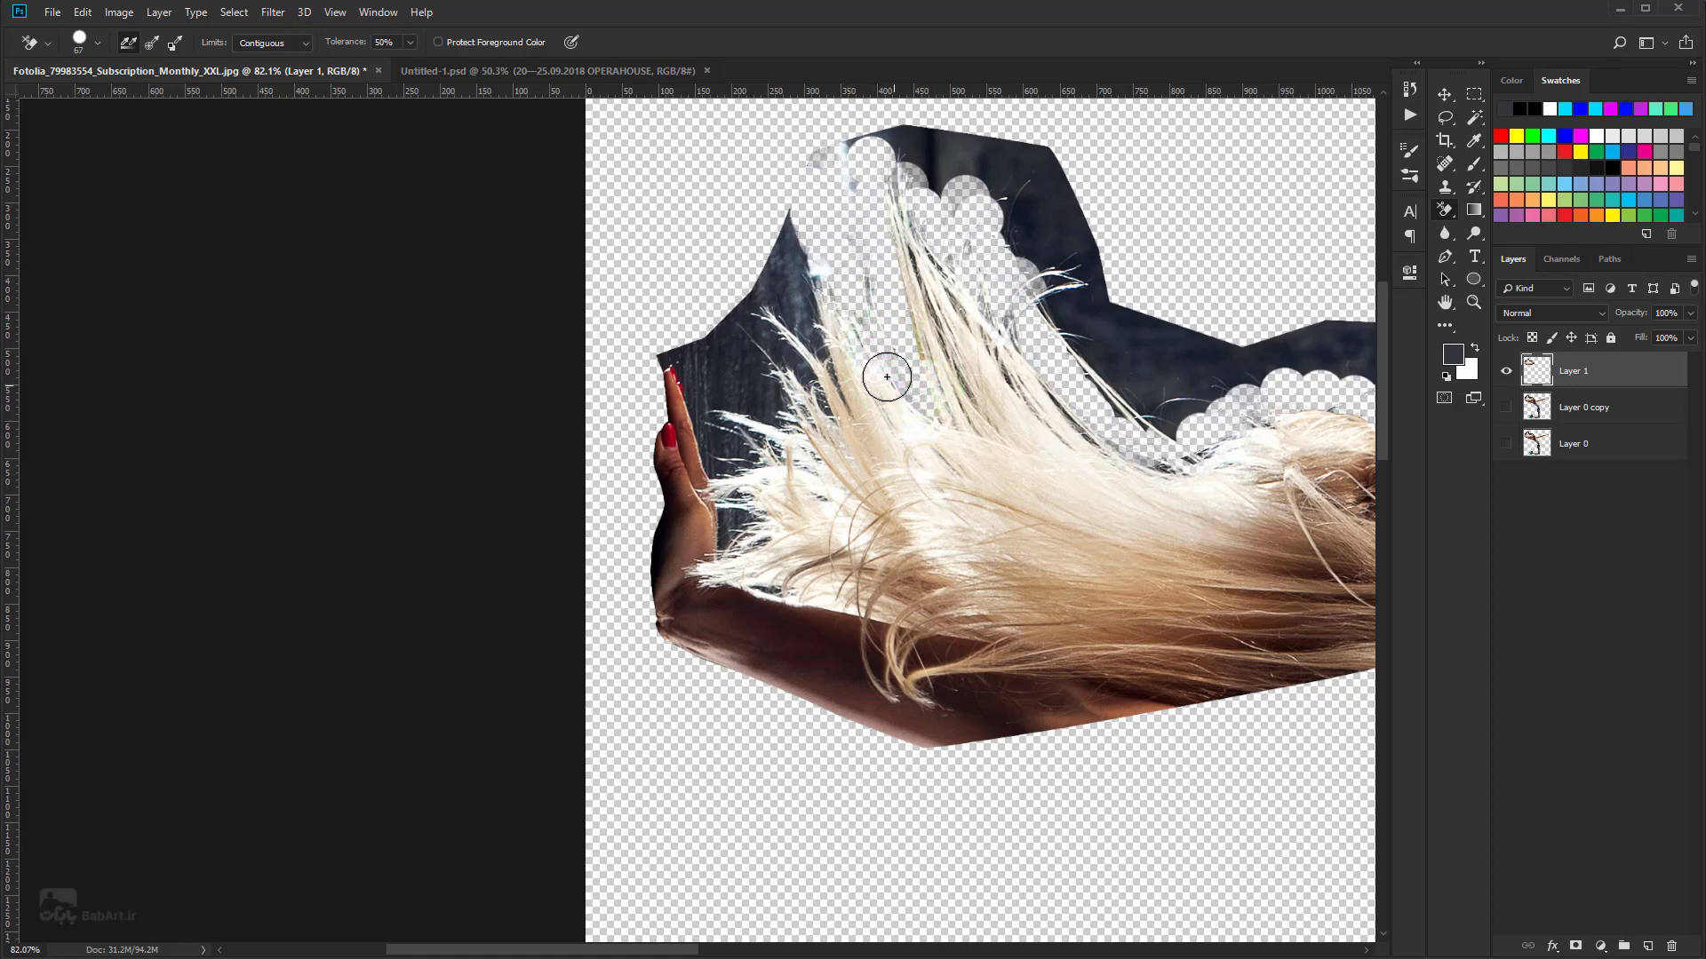
drag(883, 378, 872, 297)
mouse_move(814, 242)
mouse_down()
mouse_move(804, 191)
mouse_move(795, 293)
mouse_move(818, 426)
mouse_move(760, 292)
mouse_up()
drag(769, 413, 723, 335)
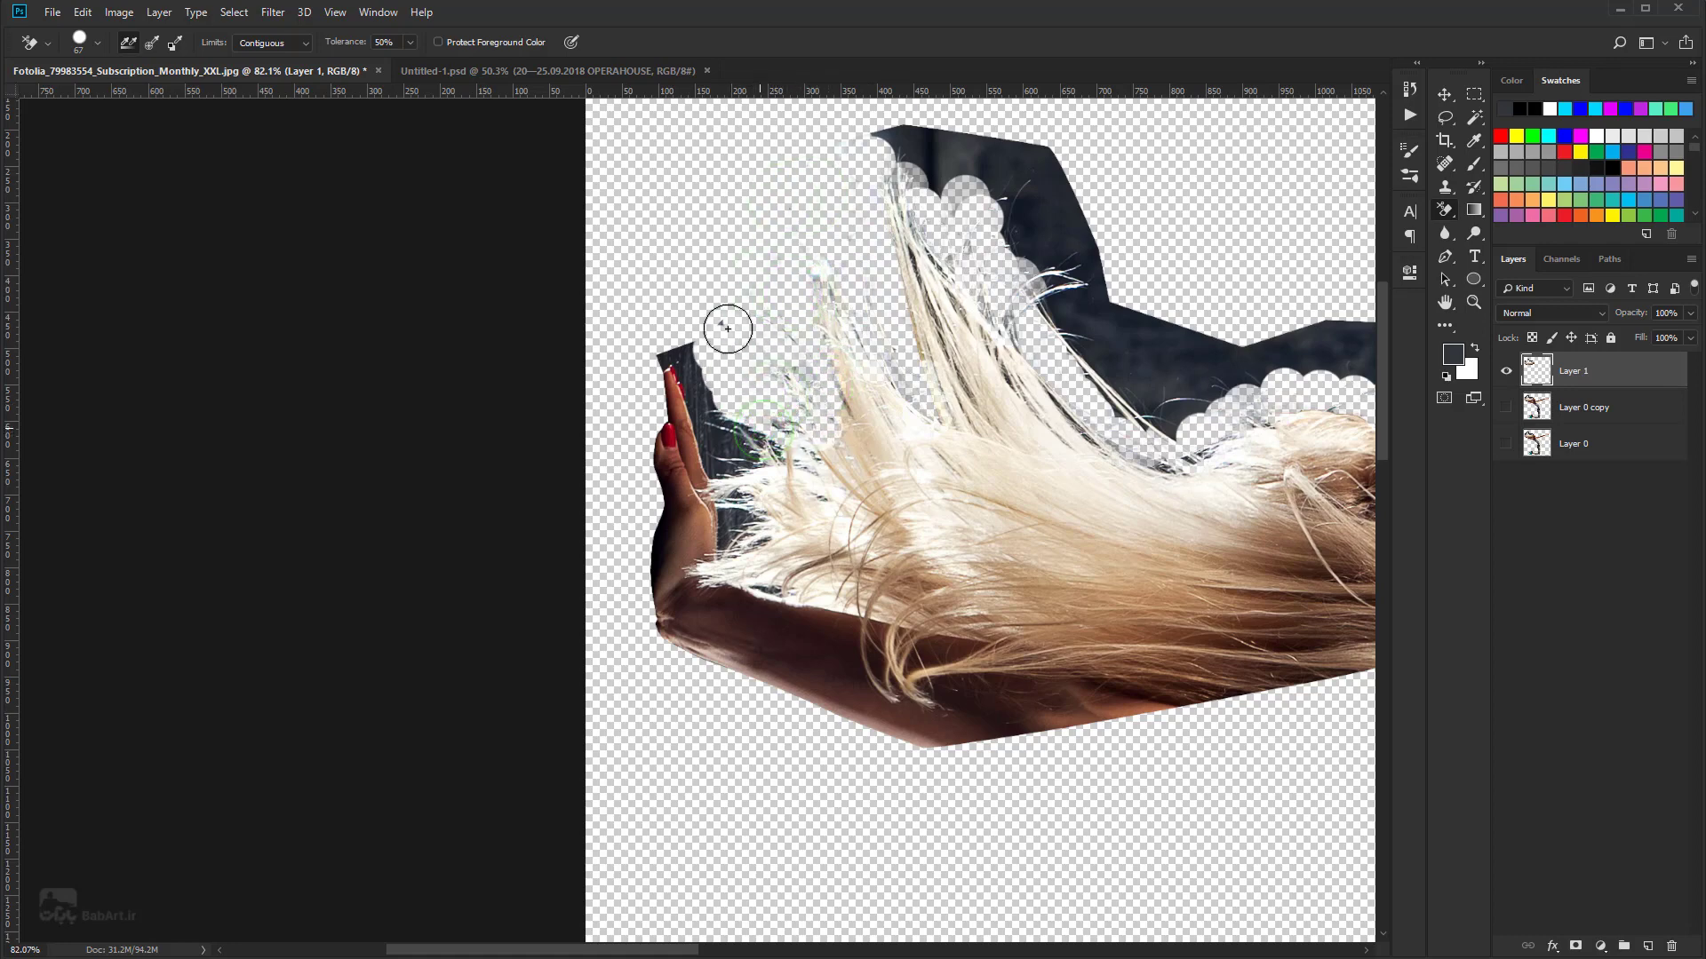
mouse_move(748, 452)
mouse_down()
mouse_move(746, 533)
mouse_move(742, 427)
mouse_move(758, 545)
mouse_up()
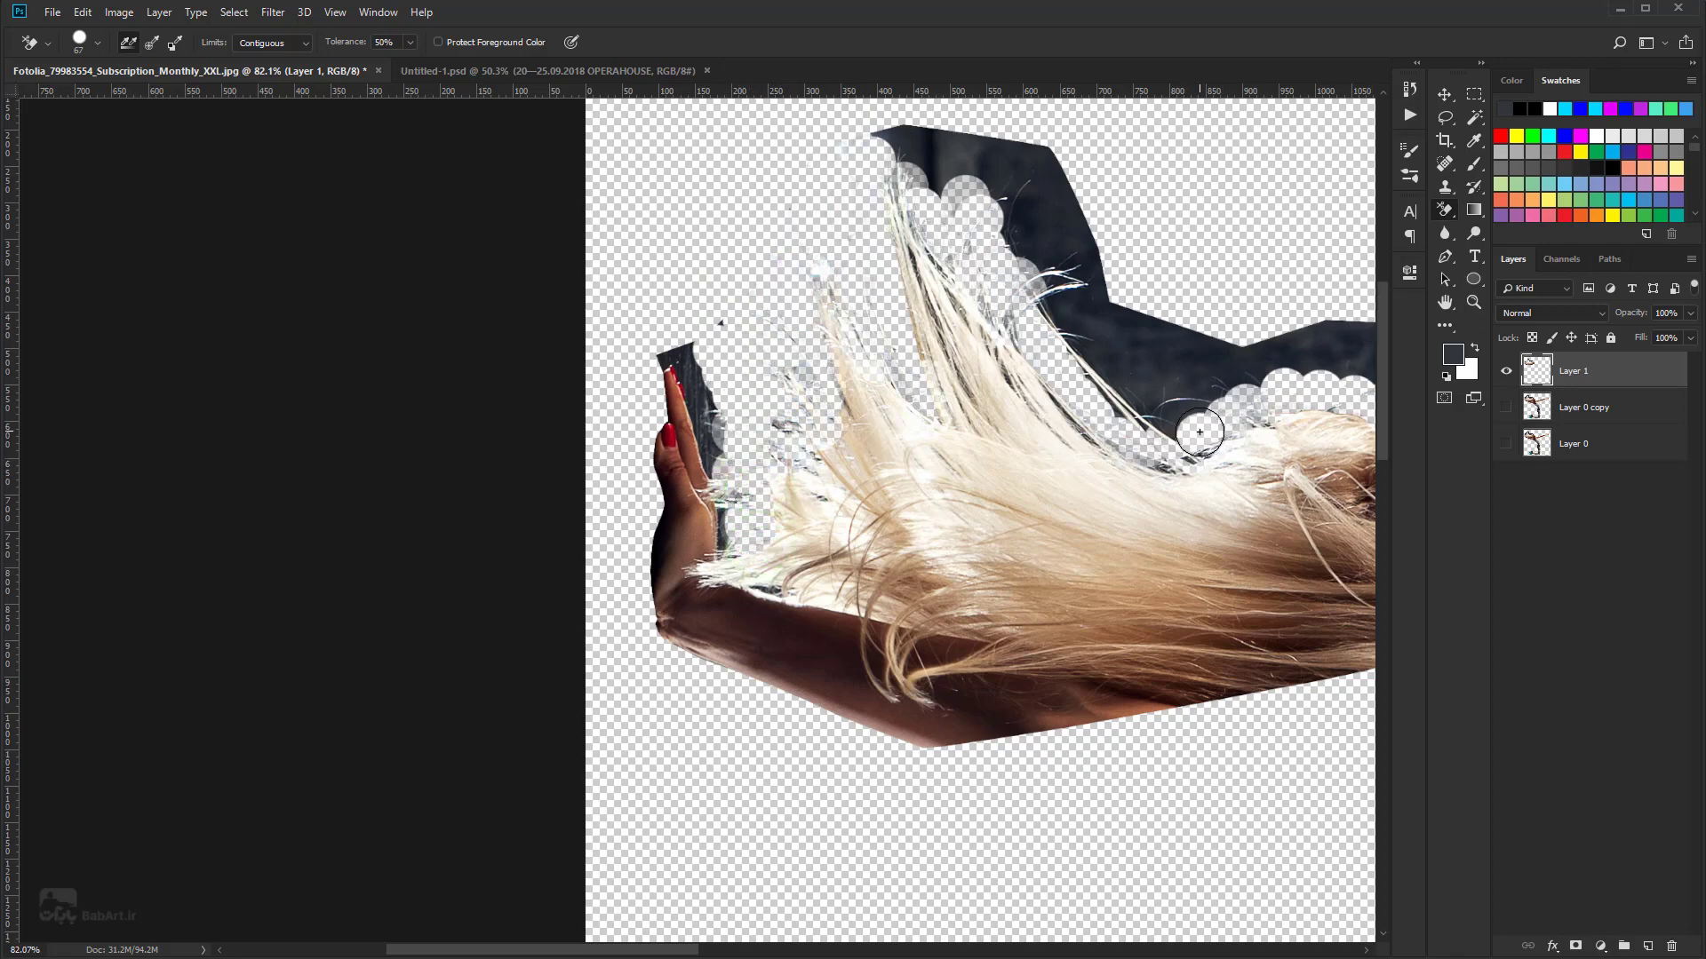
Step: Erase the remaining dark patches along the upper hair edge and above the head
mouse_move(1199, 426)
mouse_down()
mouse_move(1104, 388)
mouse_move(1148, 468)
mouse_move(1178, 427)
mouse_move(1110, 382)
mouse_up()
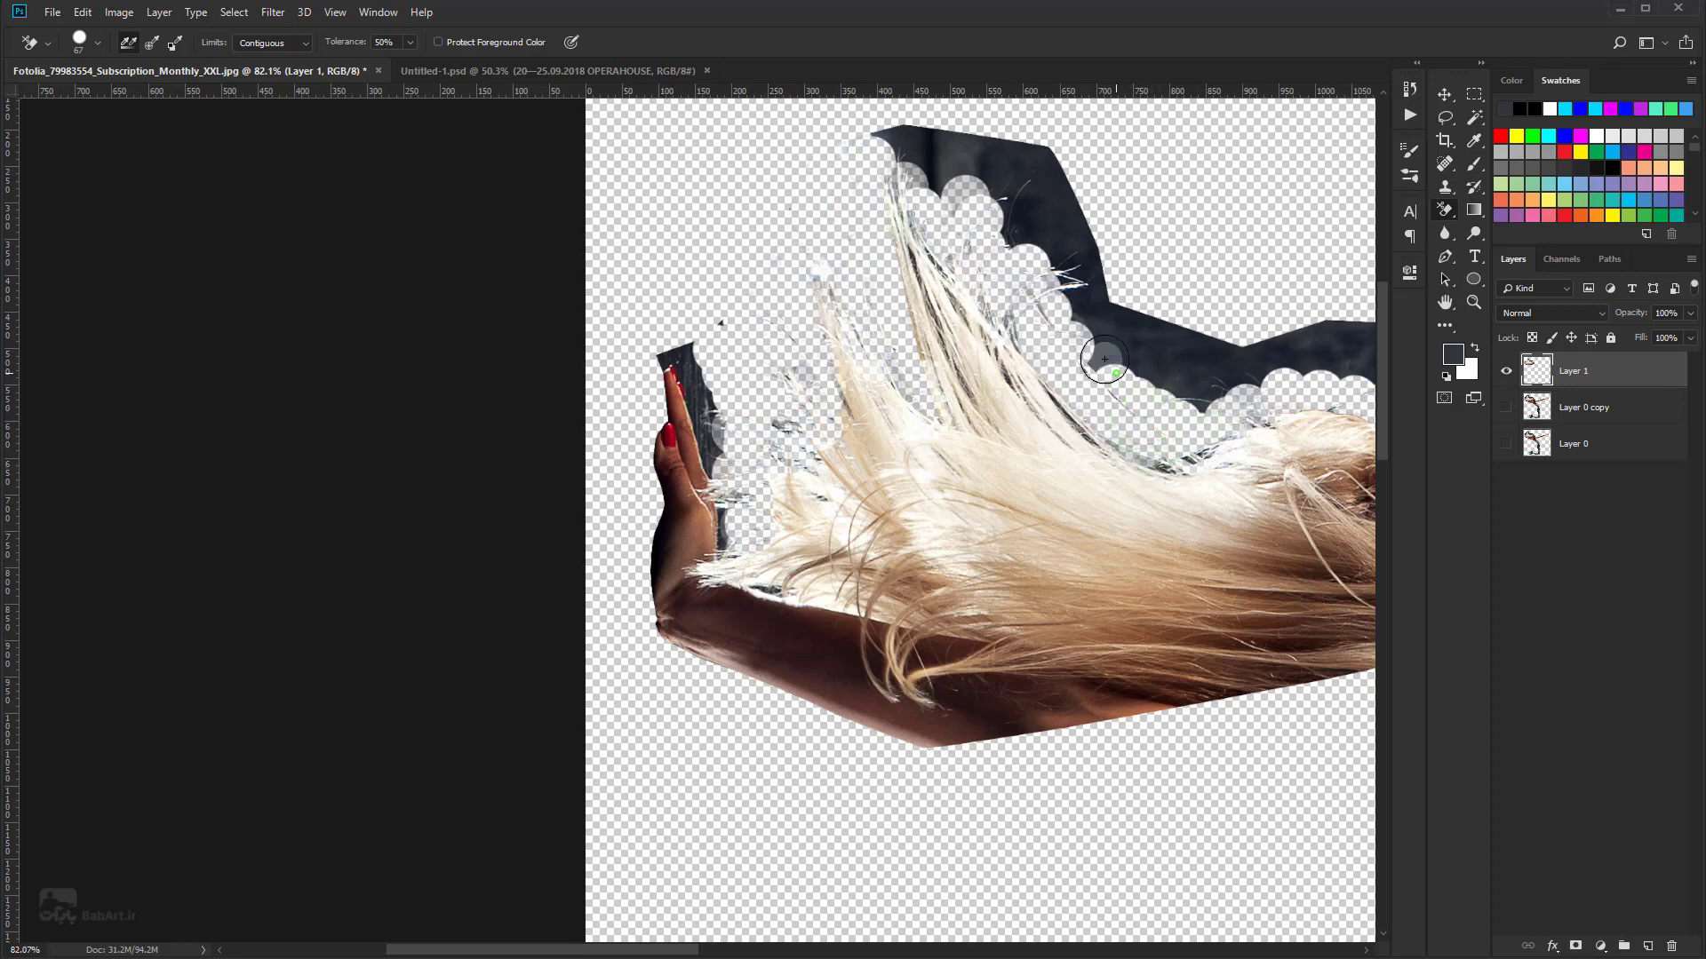
mouse_move(1084, 320)
mouse_down()
mouse_move(1041, 234)
mouse_move(1093, 311)
mouse_move(1089, 240)
mouse_move(1004, 178)
mouse_move(1028, 208)
mouse_move(950, 160)
mouse_move(826, 139)
mouse_up()
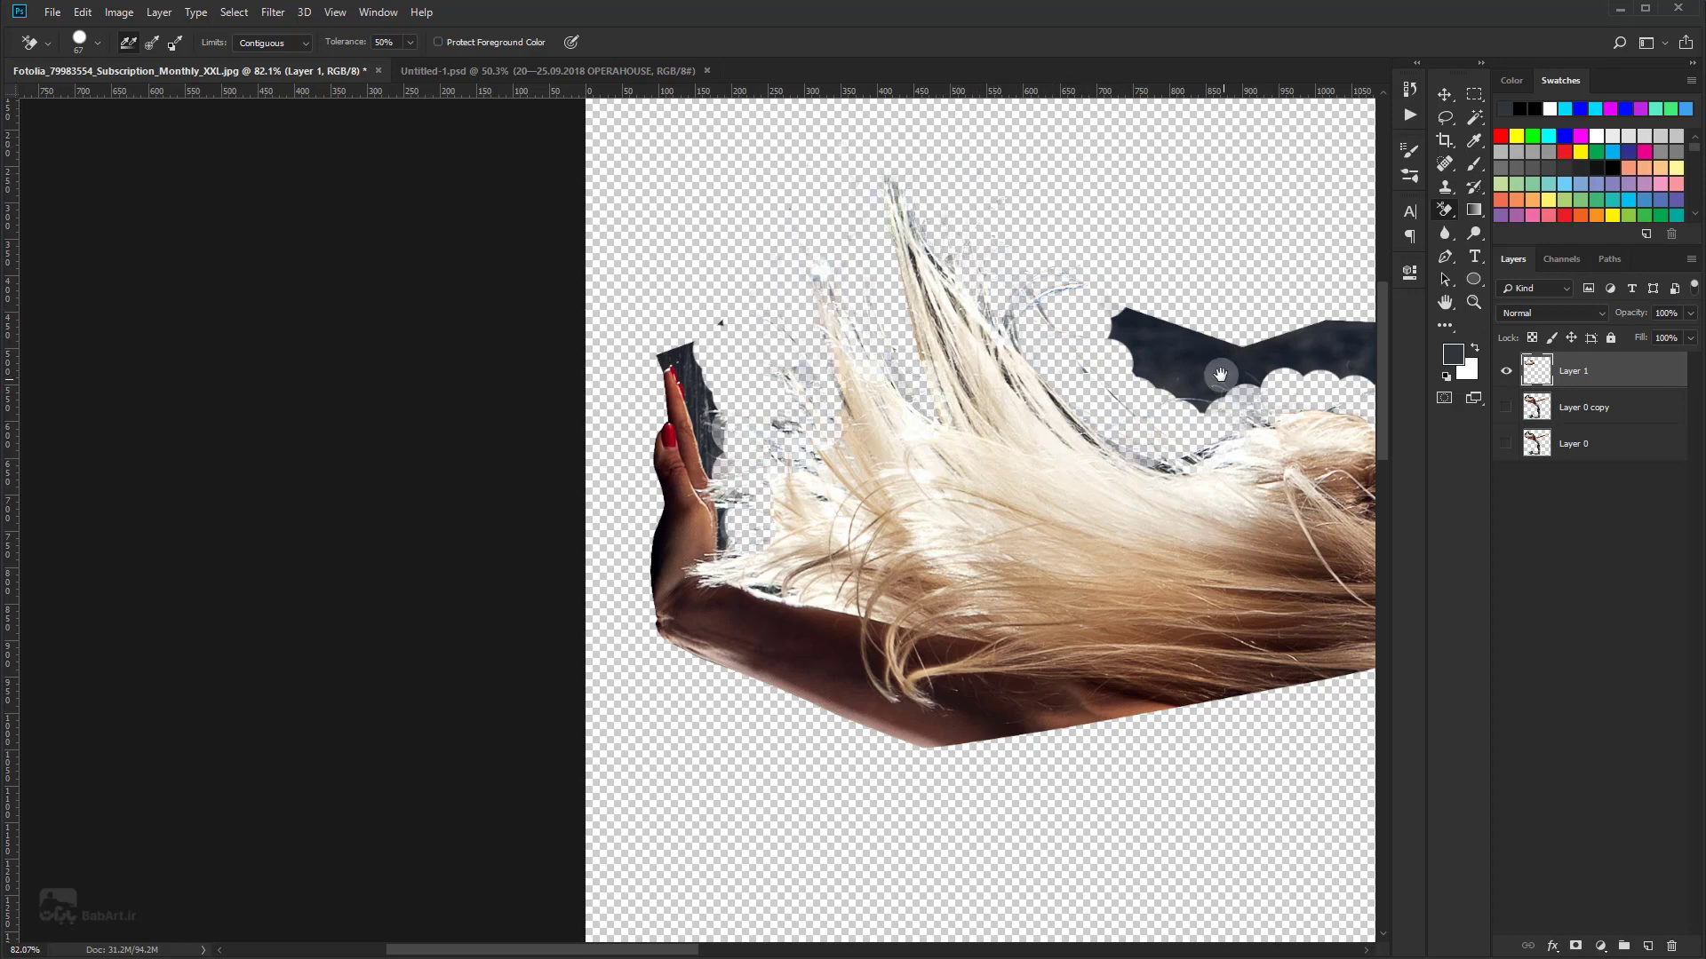
drag(1220, 374, 903, 290)
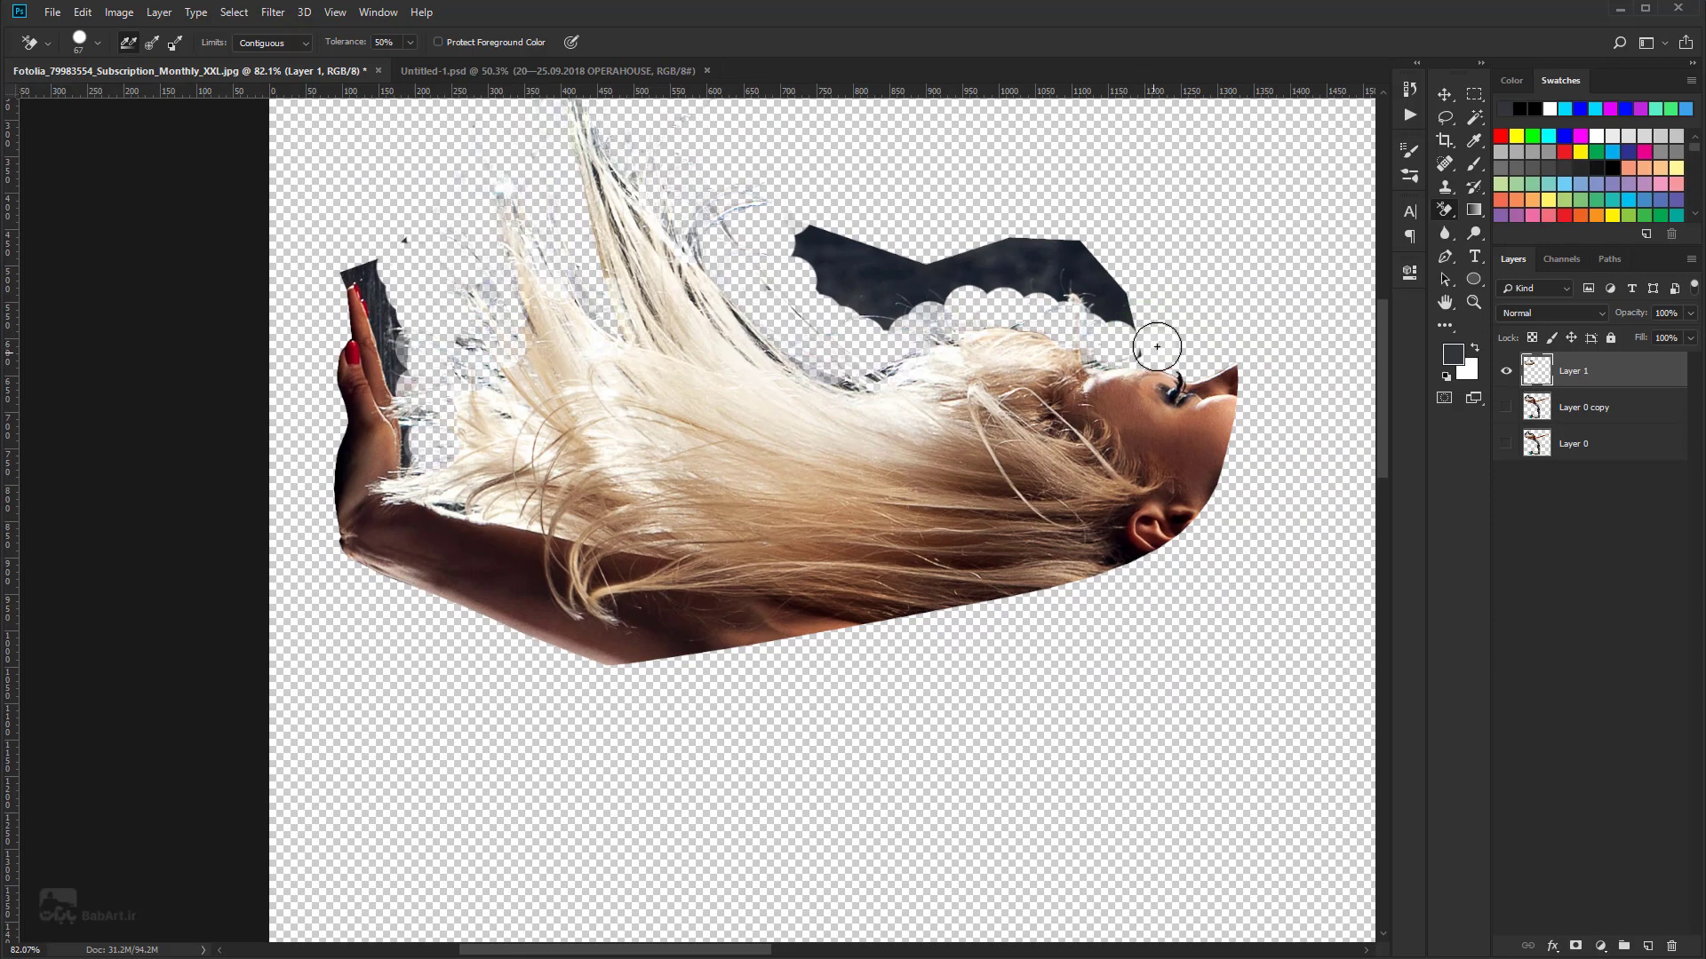
mouse_move(1103, 351)
mouse_down()
mouse_move(1040, 328)
mouse_move(1143, 316)
mouse_move(1192, 267)
mouse_move(1135, 247)
mouse_up()
mouse_move(763, 319)
mouse_down()
mouse_move(887, 323)
mouse_move(838, 305)
mouse_move(827, 252)
mouse_up()
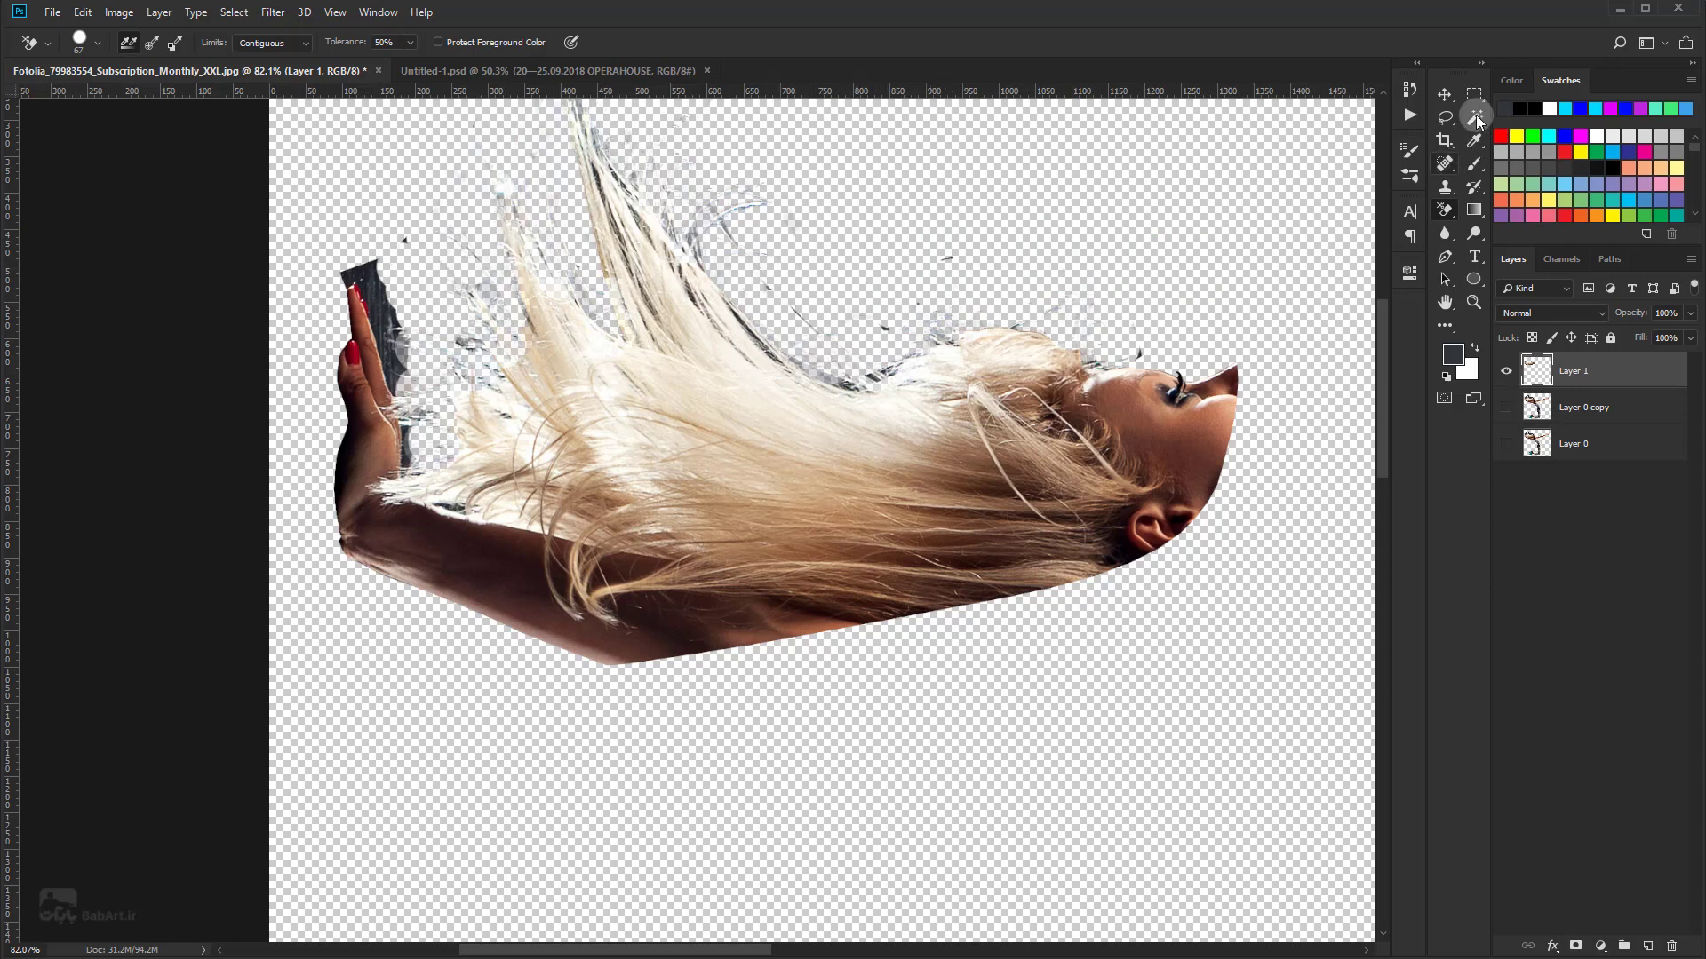
Step: Add a new Layer 2 beneath Layer 1 and fill it with bright green
click(1446, 94)
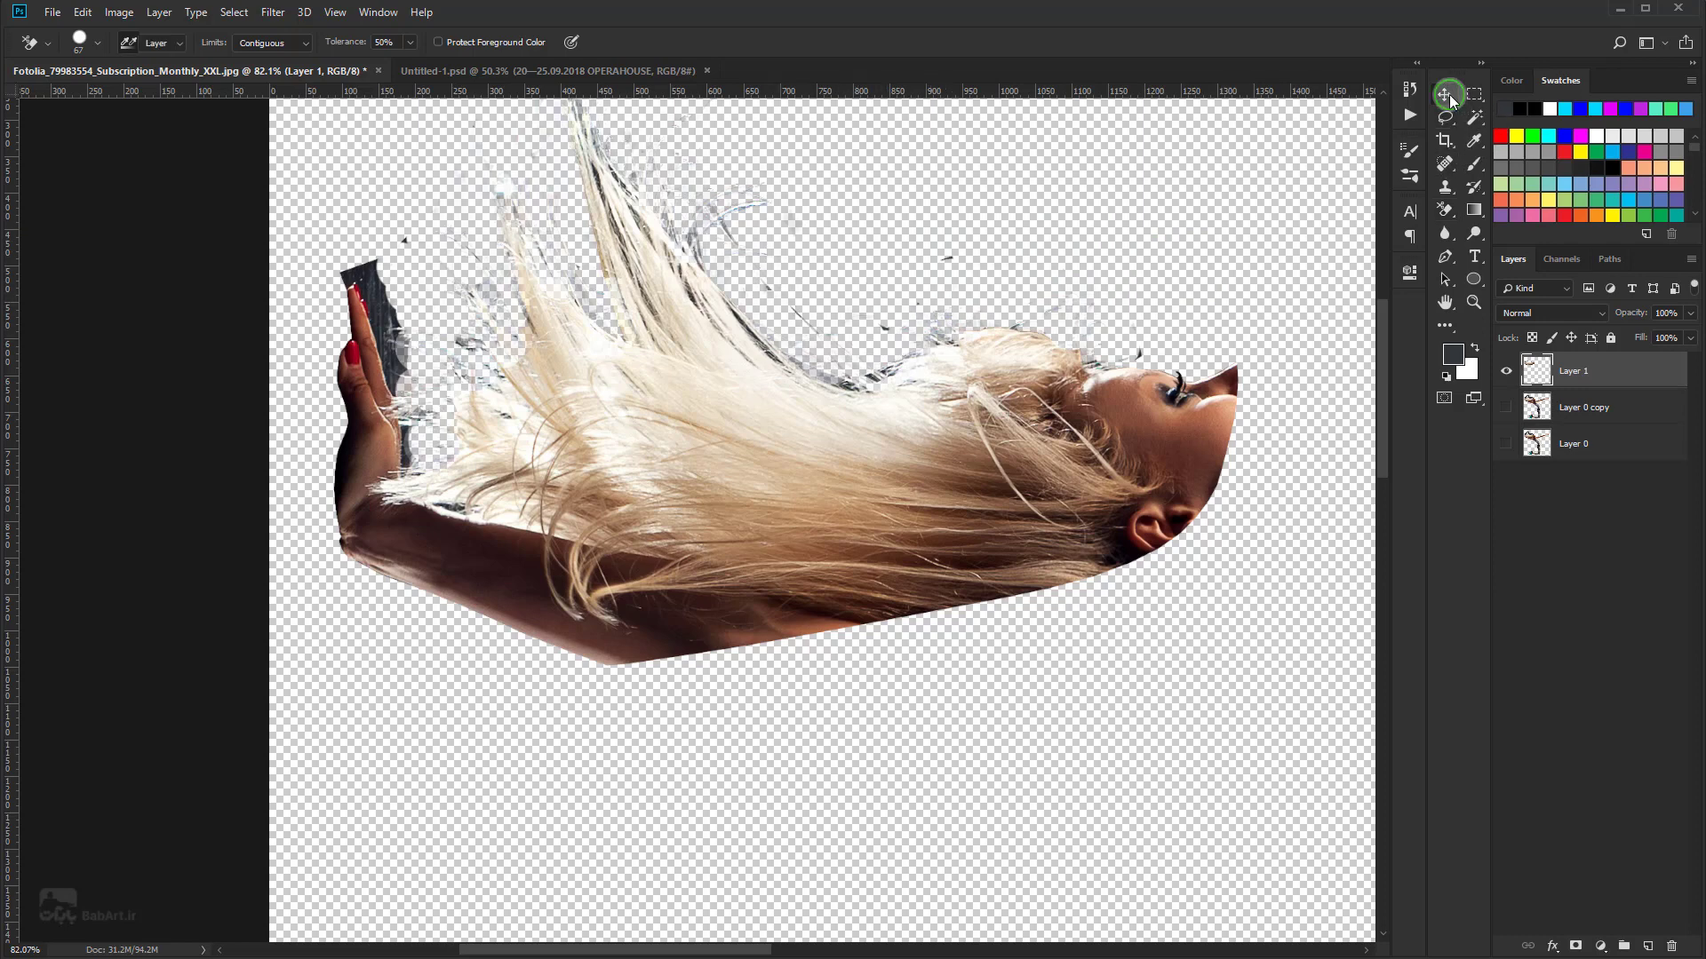
click(1648, 946)
drag(1597, 371, 1594, 424)
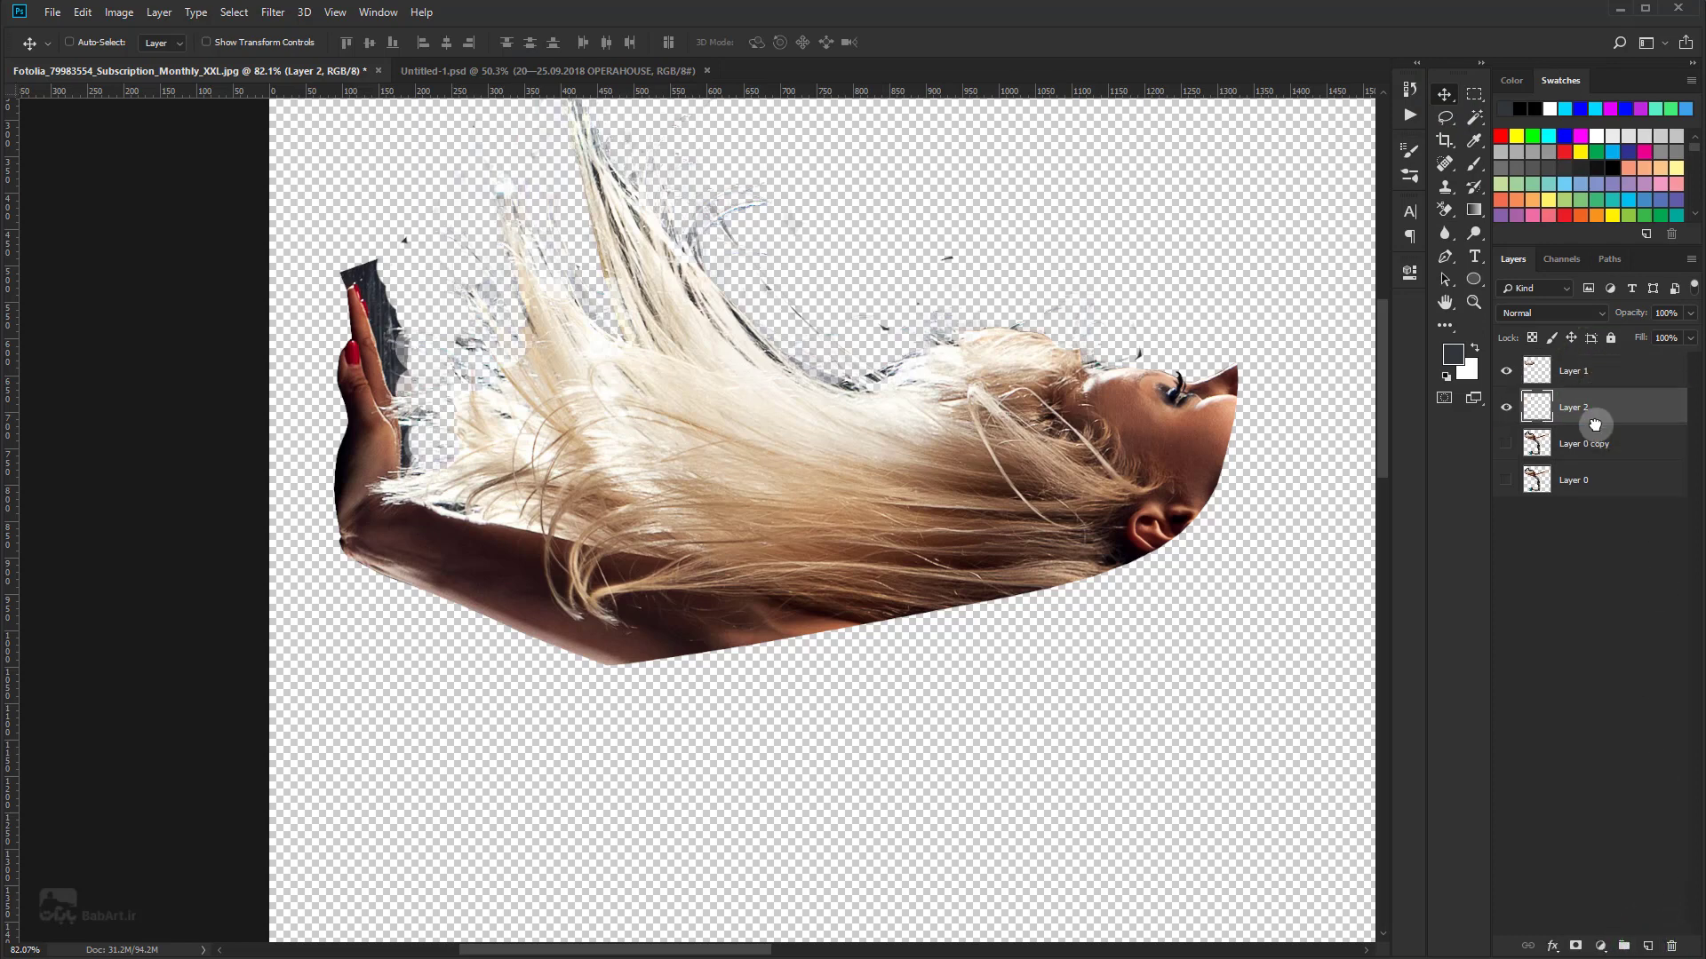
click(1461, 356)
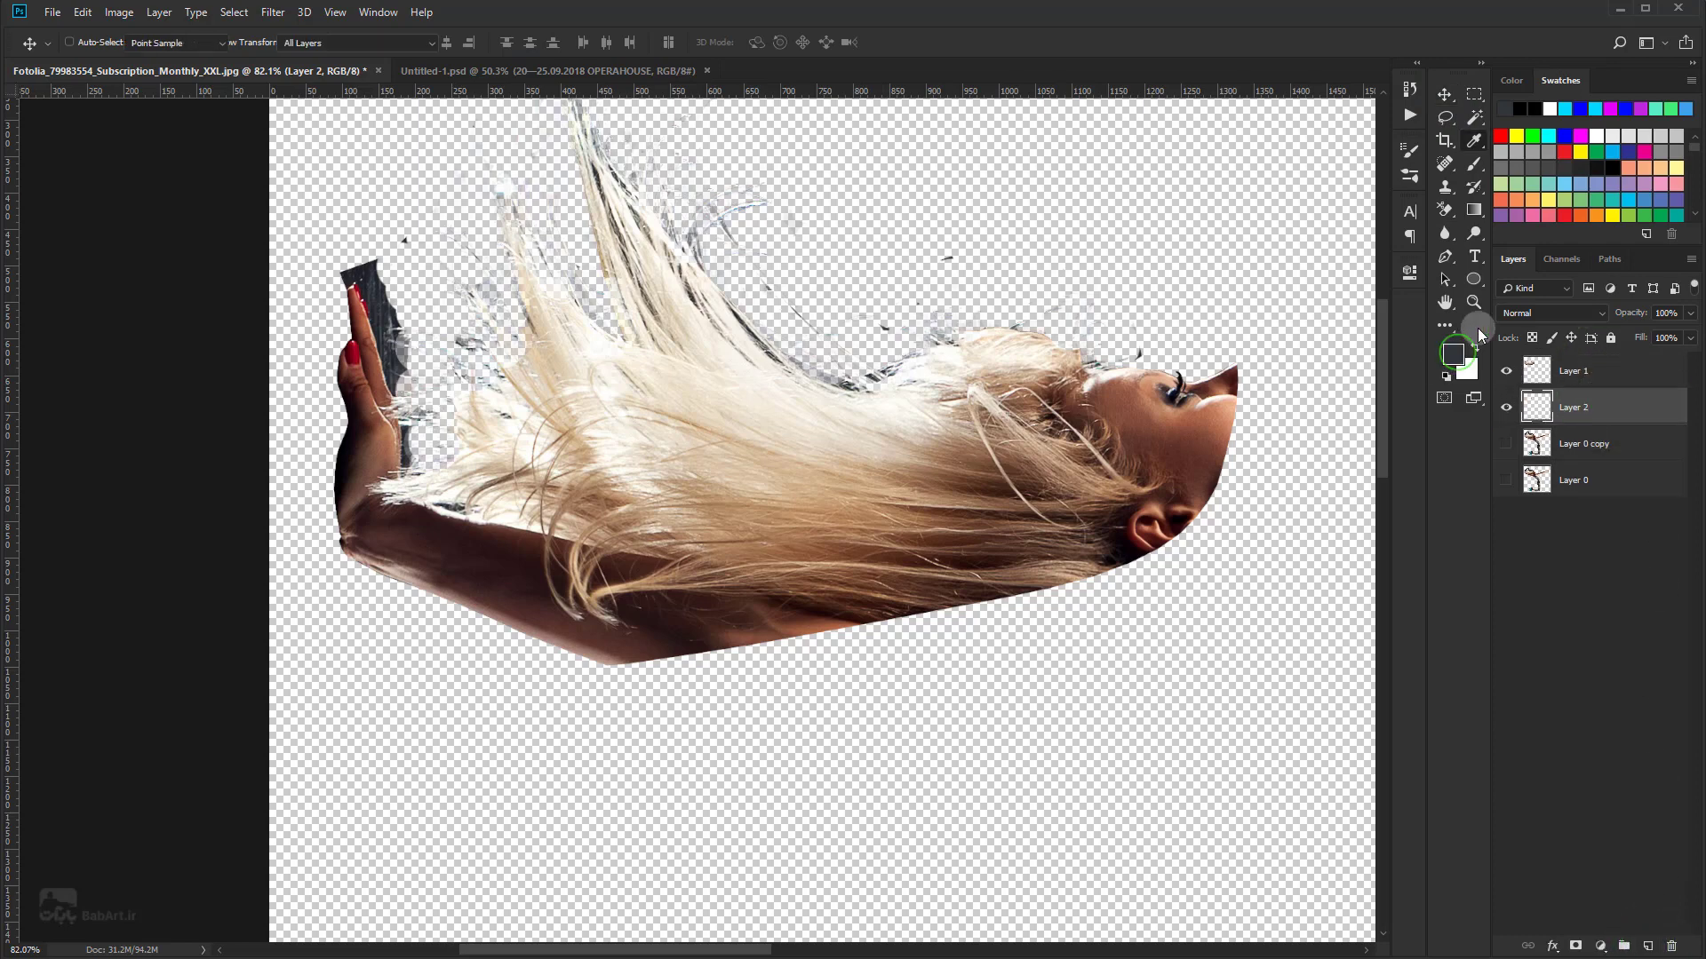
click(1533, 135)
click(1559, 242)
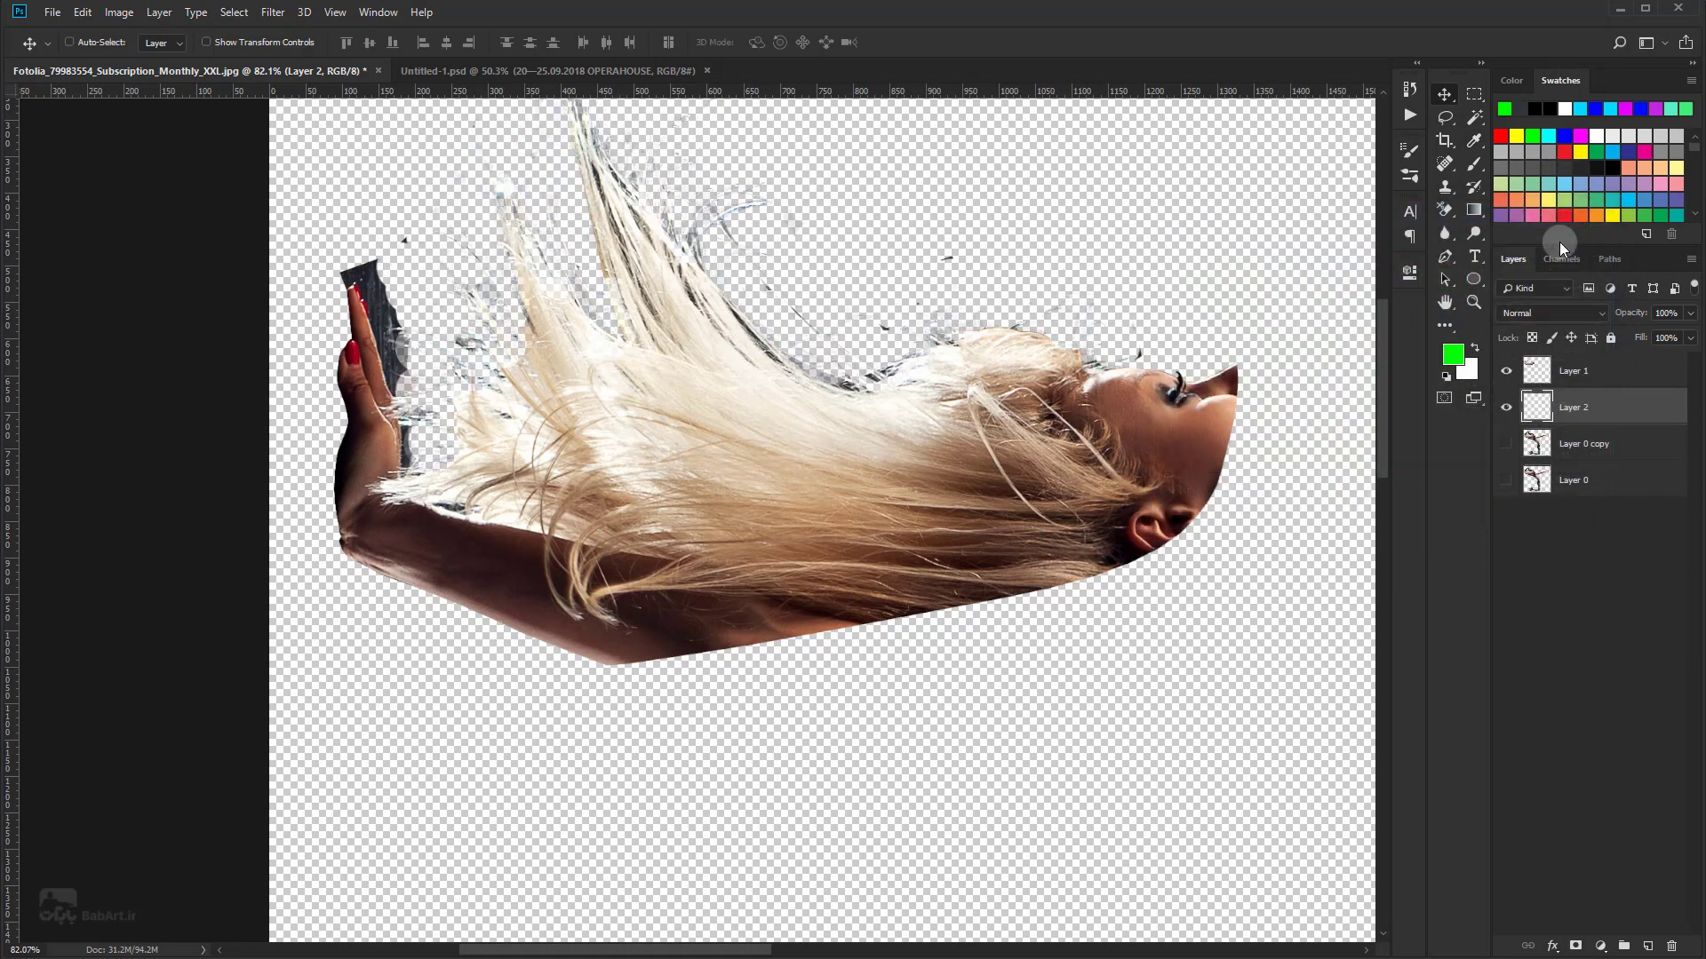
click(1473, 212)
click(1550, 229)
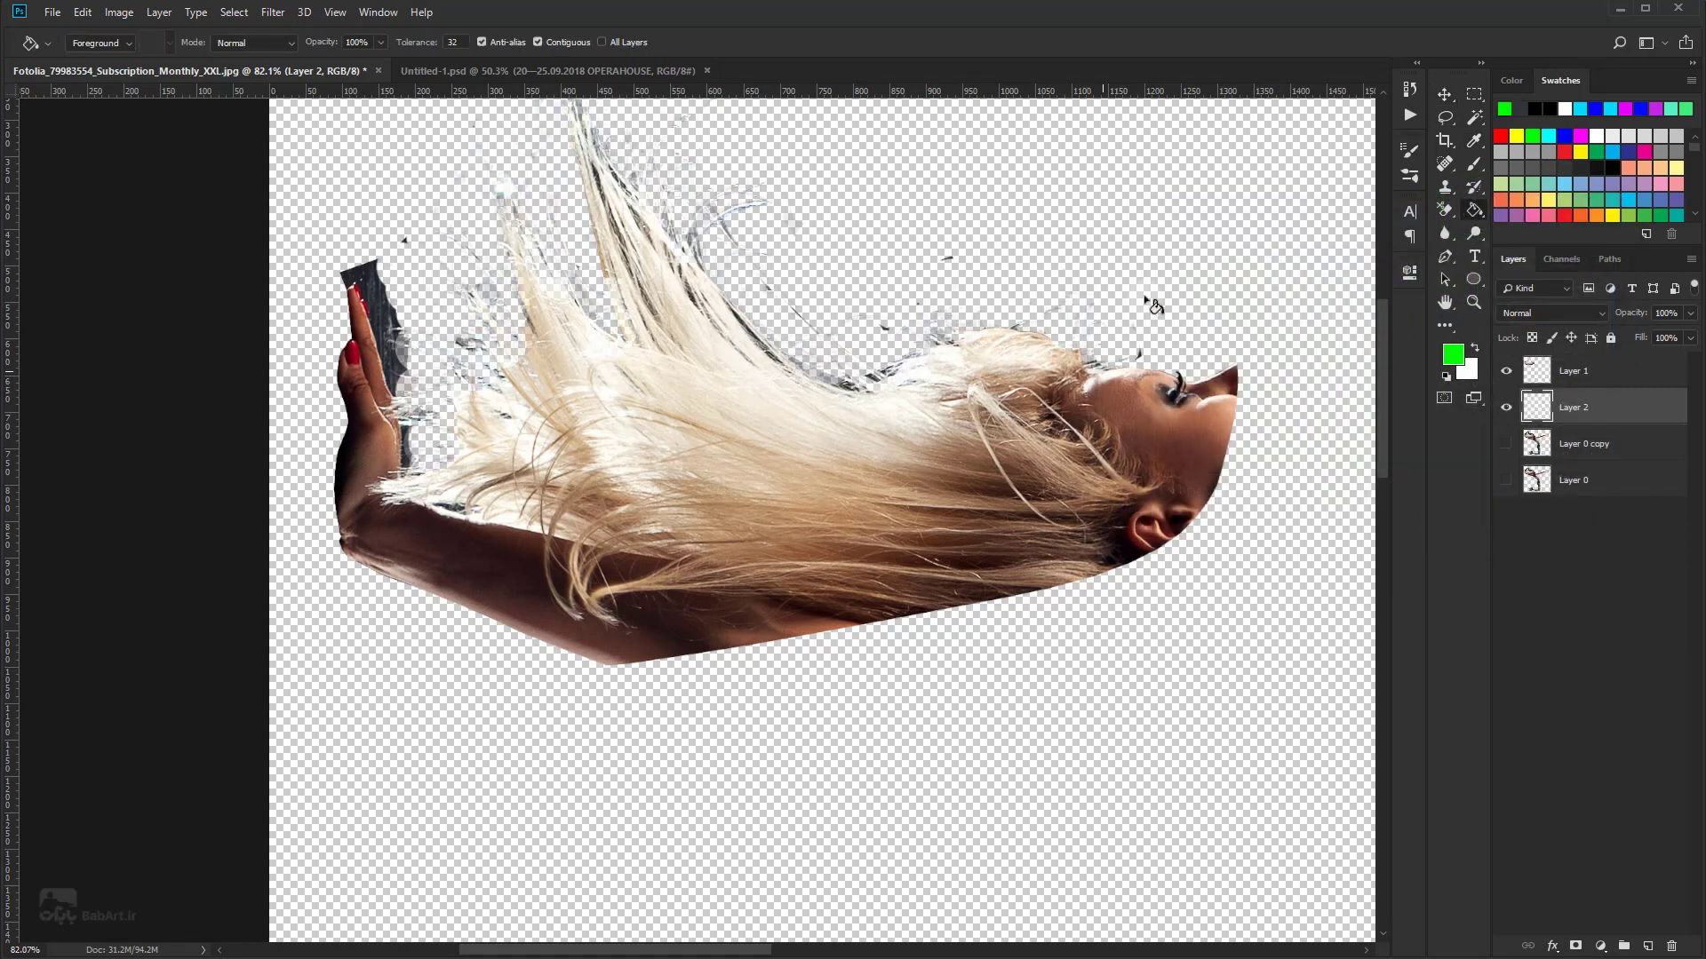
click(1145, 272)
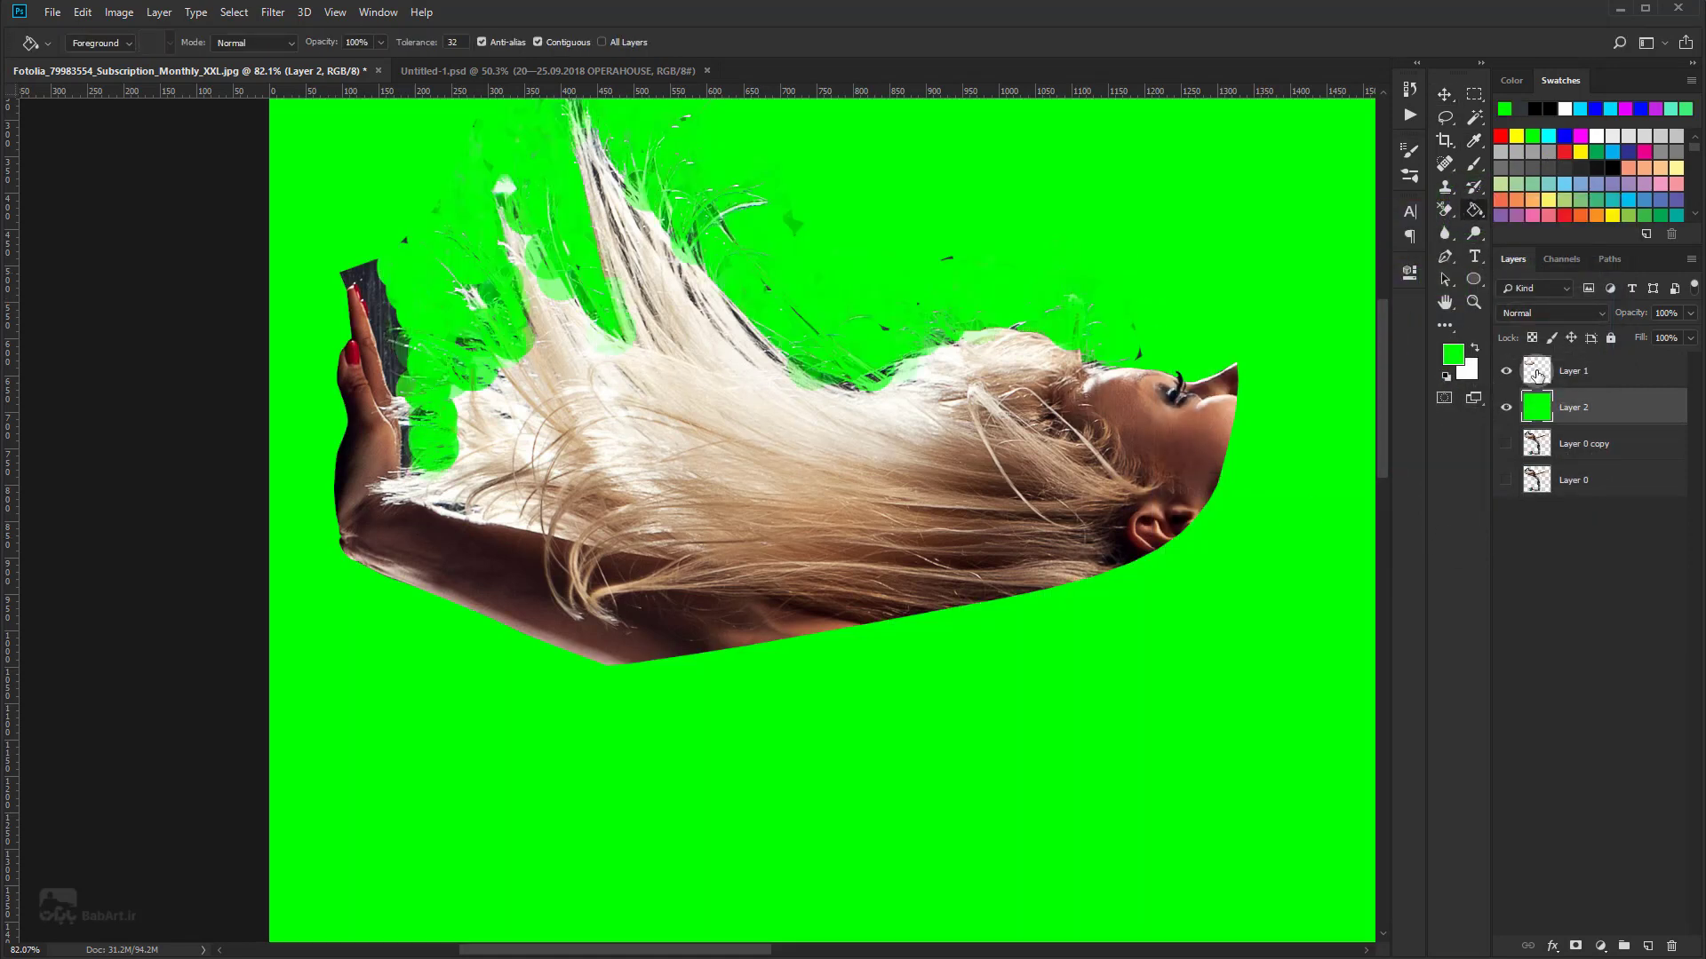
Step: Select Layer 1 with the Eraser and inspect the hair edges against the green
click(1537, 376)
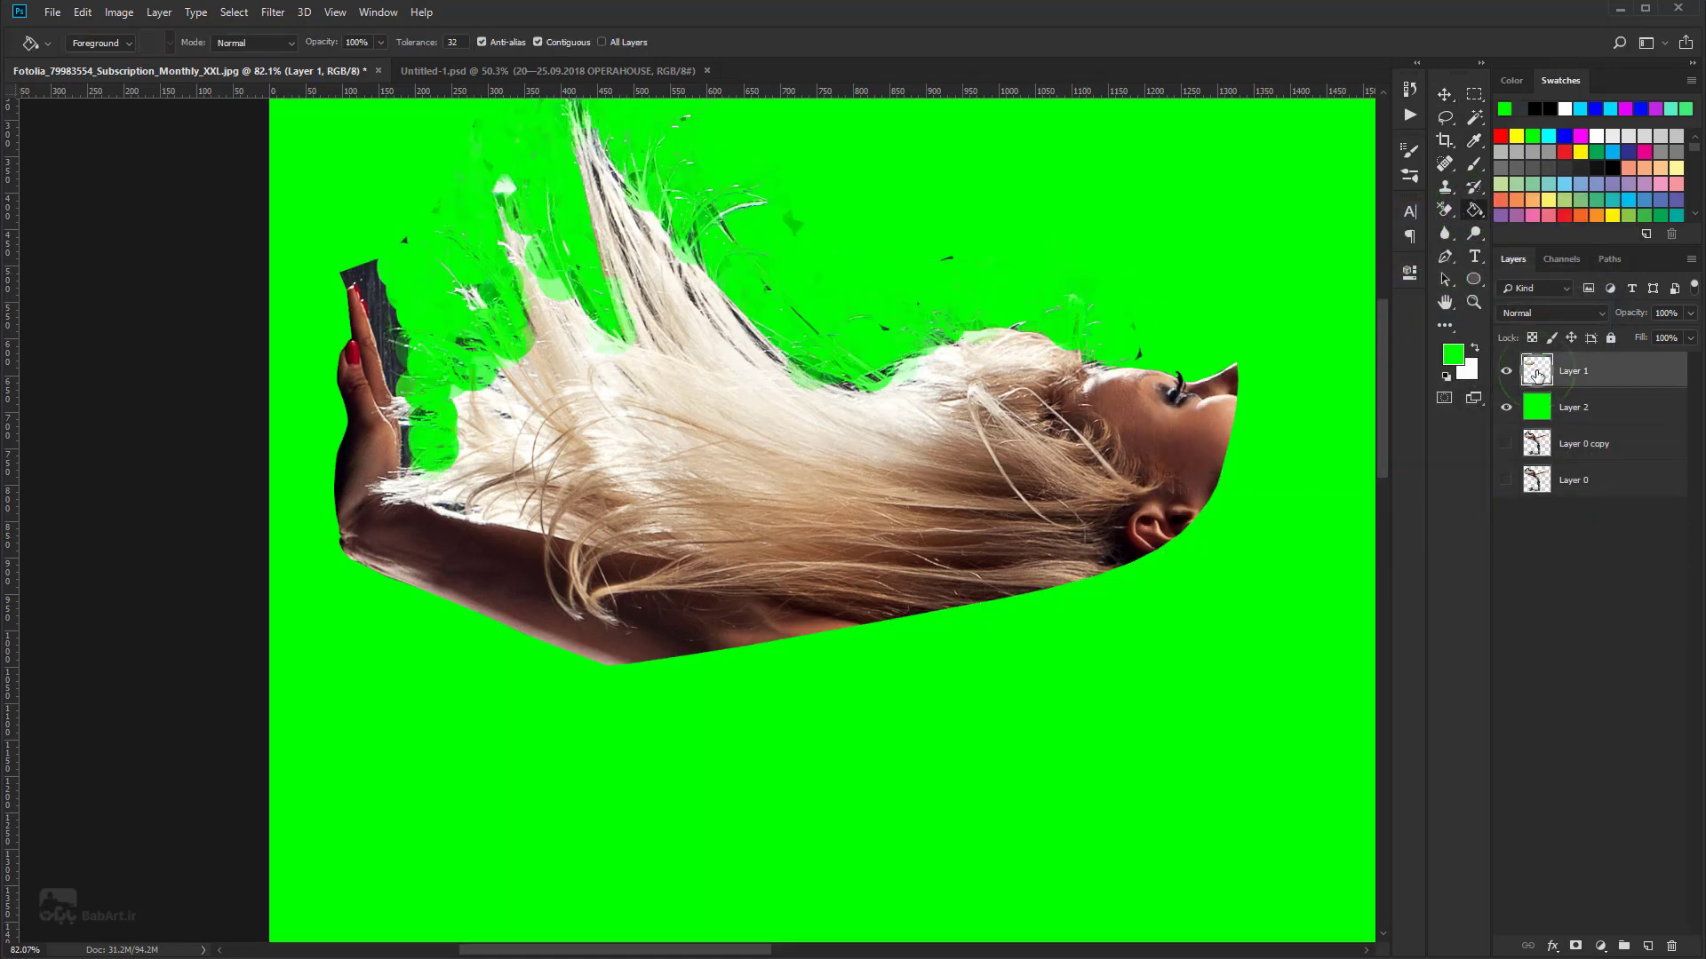
right_click(1445, 211)
click(1519, 214)
scroll(831, 234, up, 1)
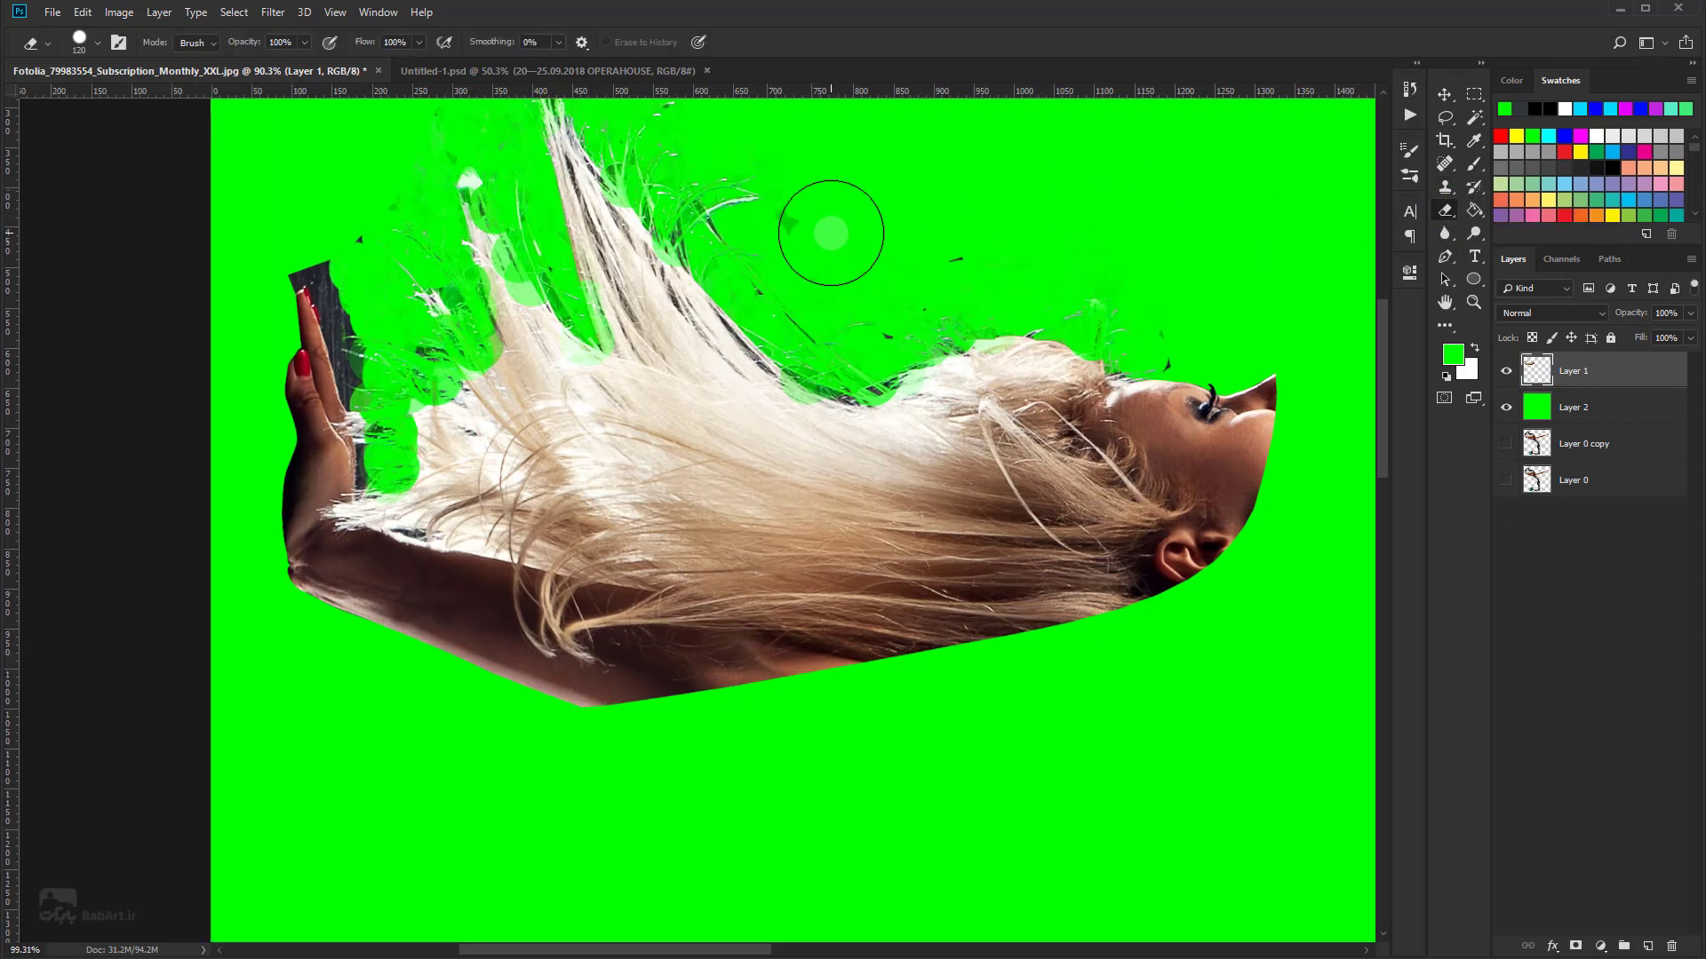
scroll(831, 233, up, 3)
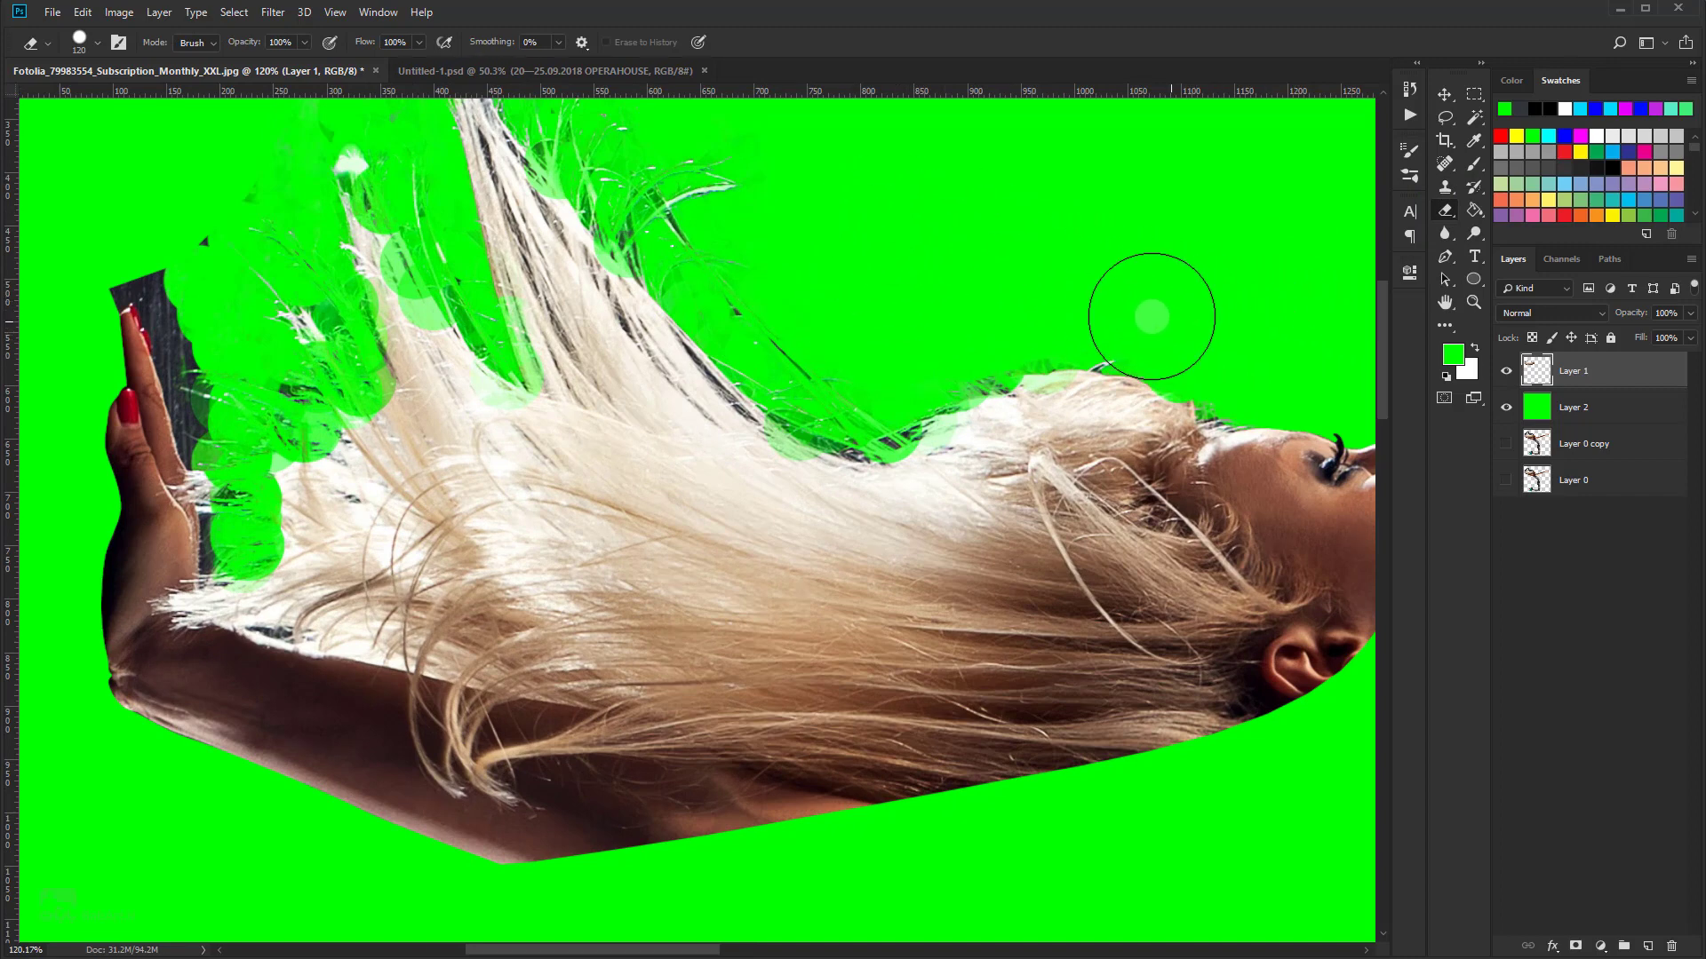
scroll(850, 306, down, 2)
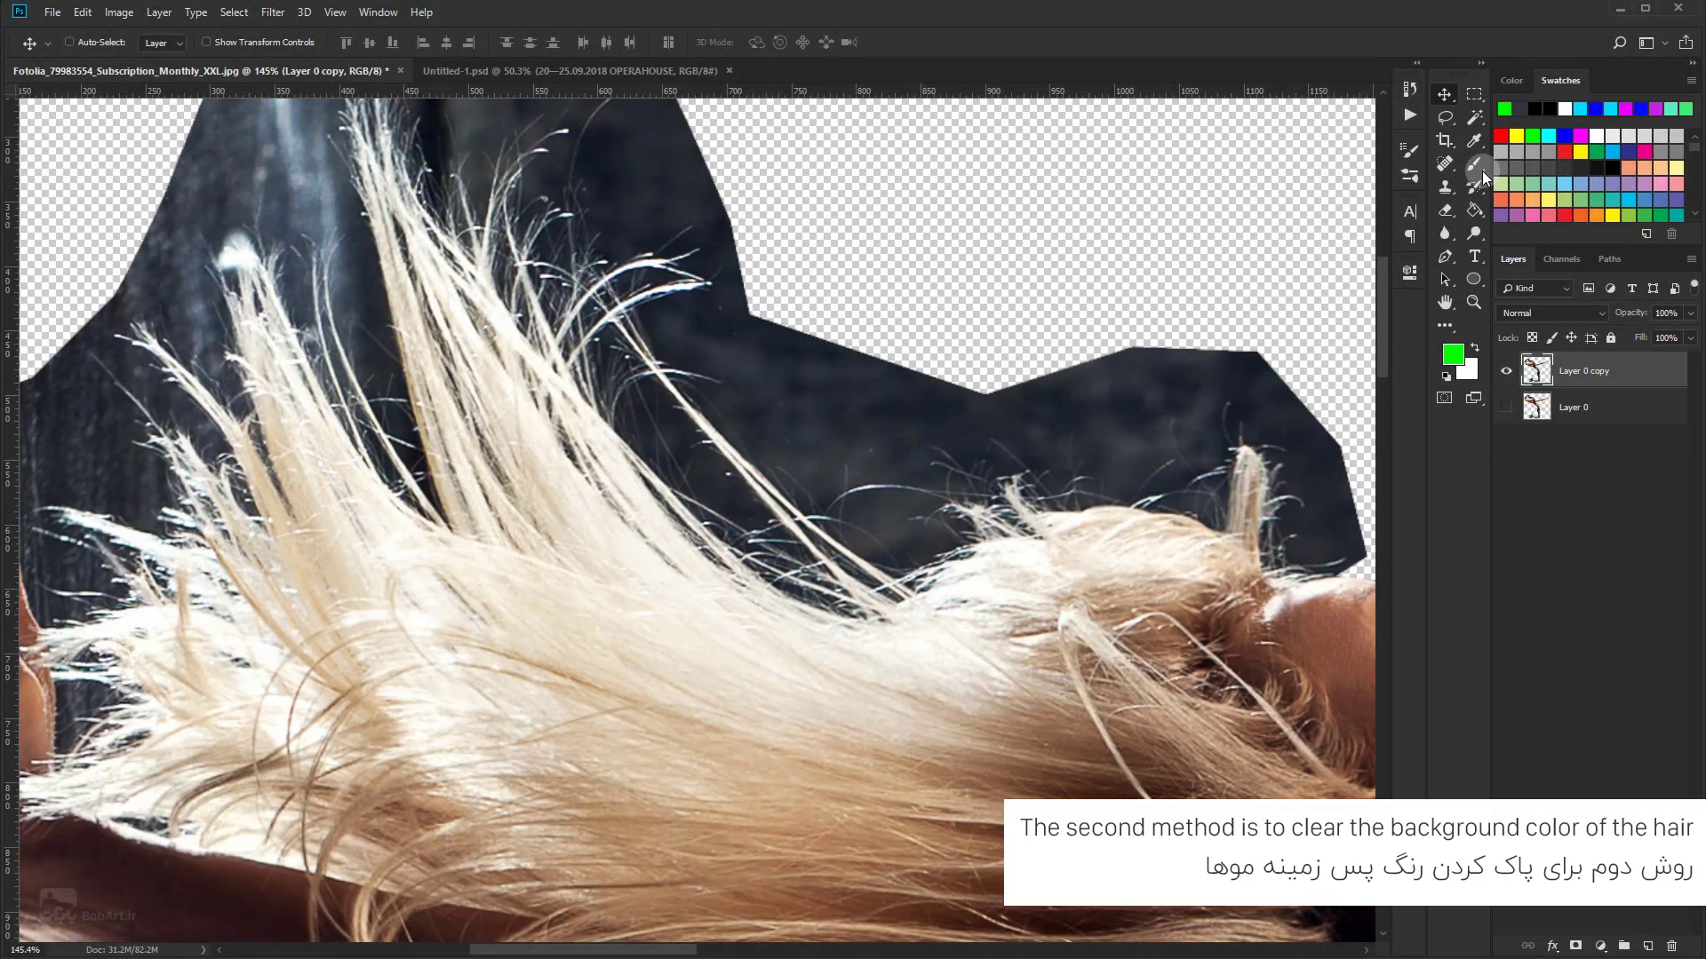
Step: Add a layer mask to Layer 0 copy and set up a black 25 px brush
click(1476, 166)
click(1578, 948)
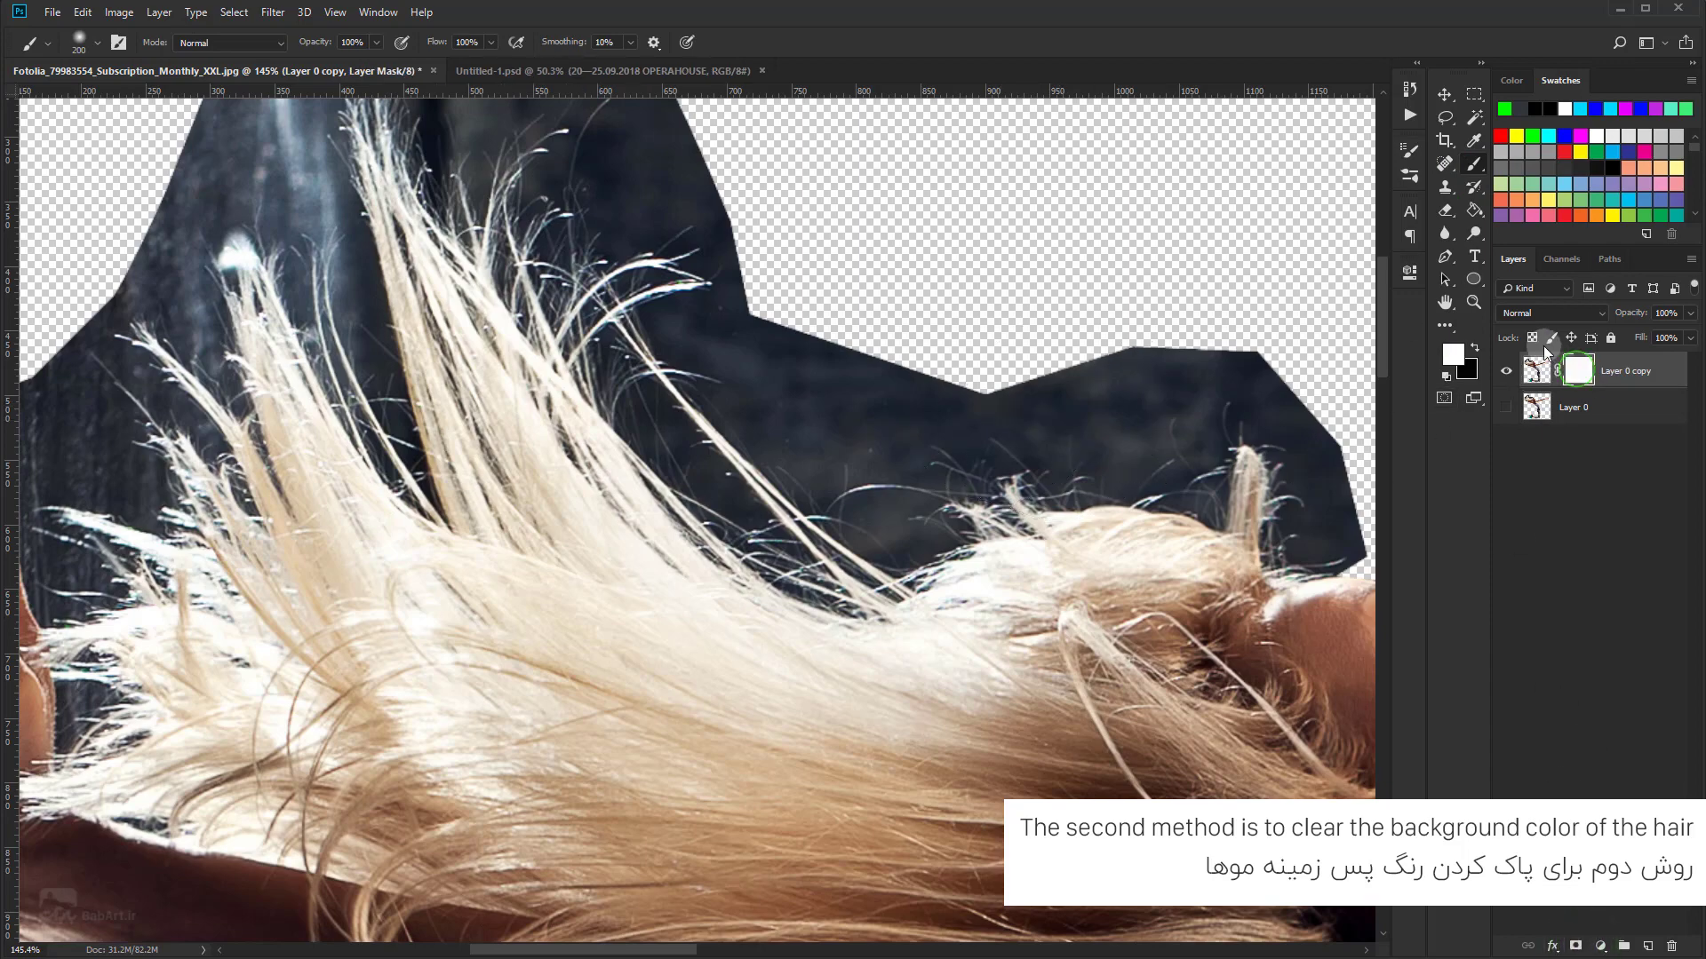
click(1474, 348)
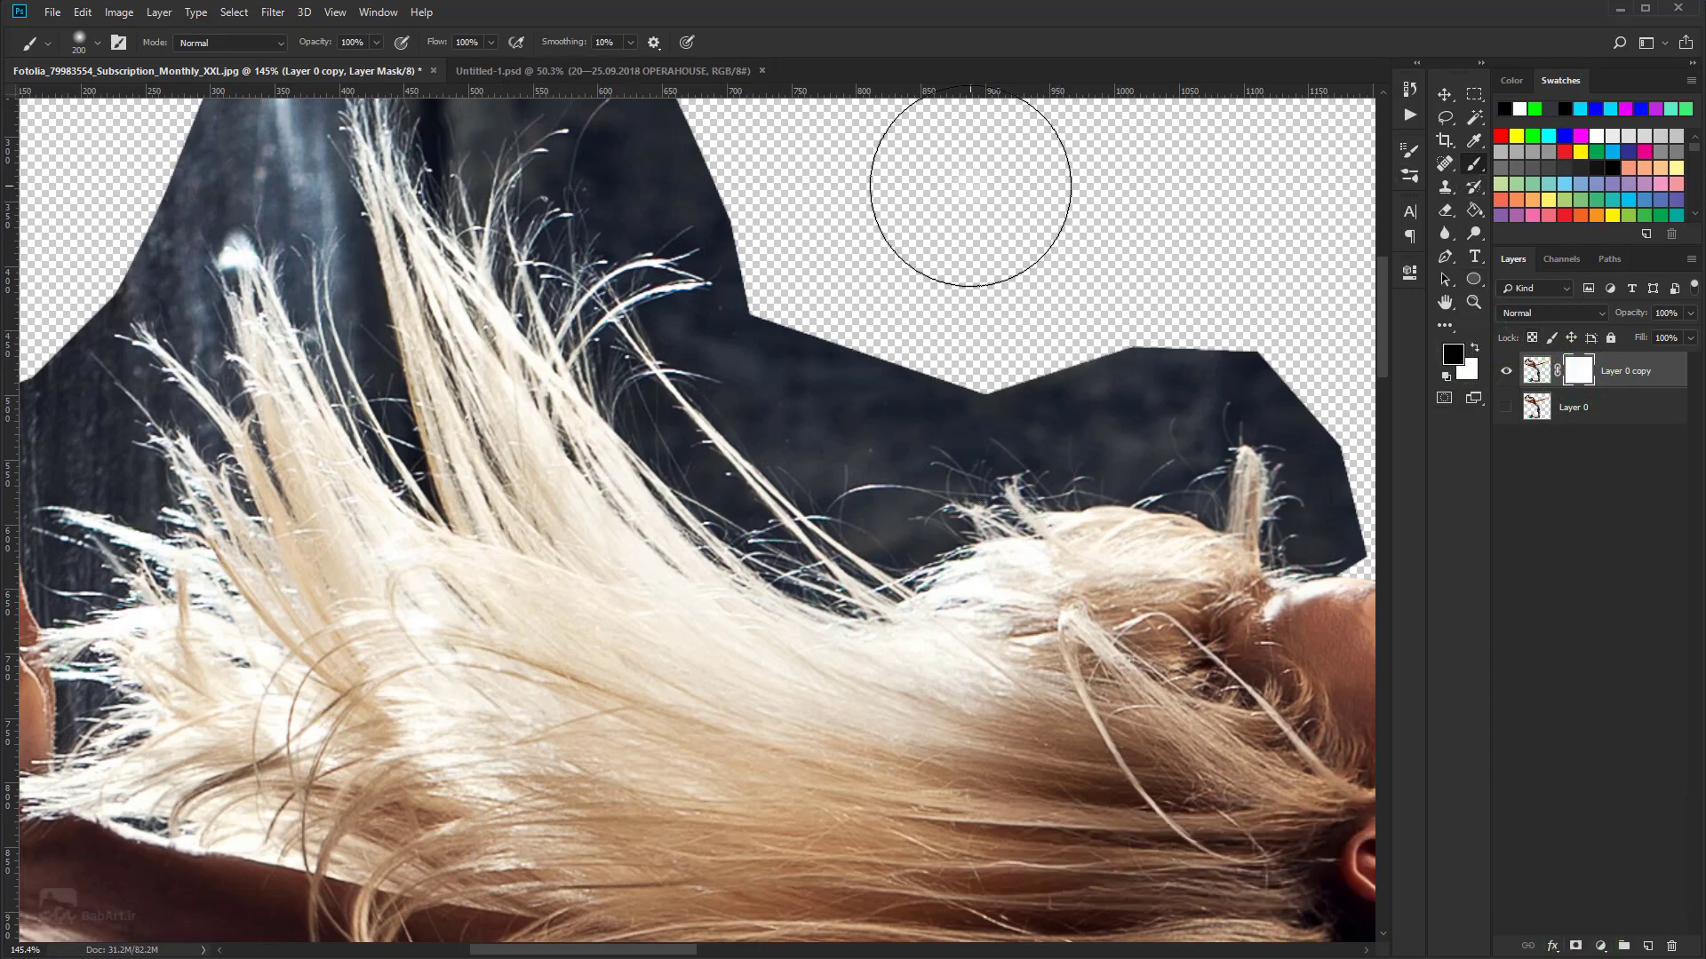
right_click(975, 185)
click(1091, 220)
click(1313, 387)
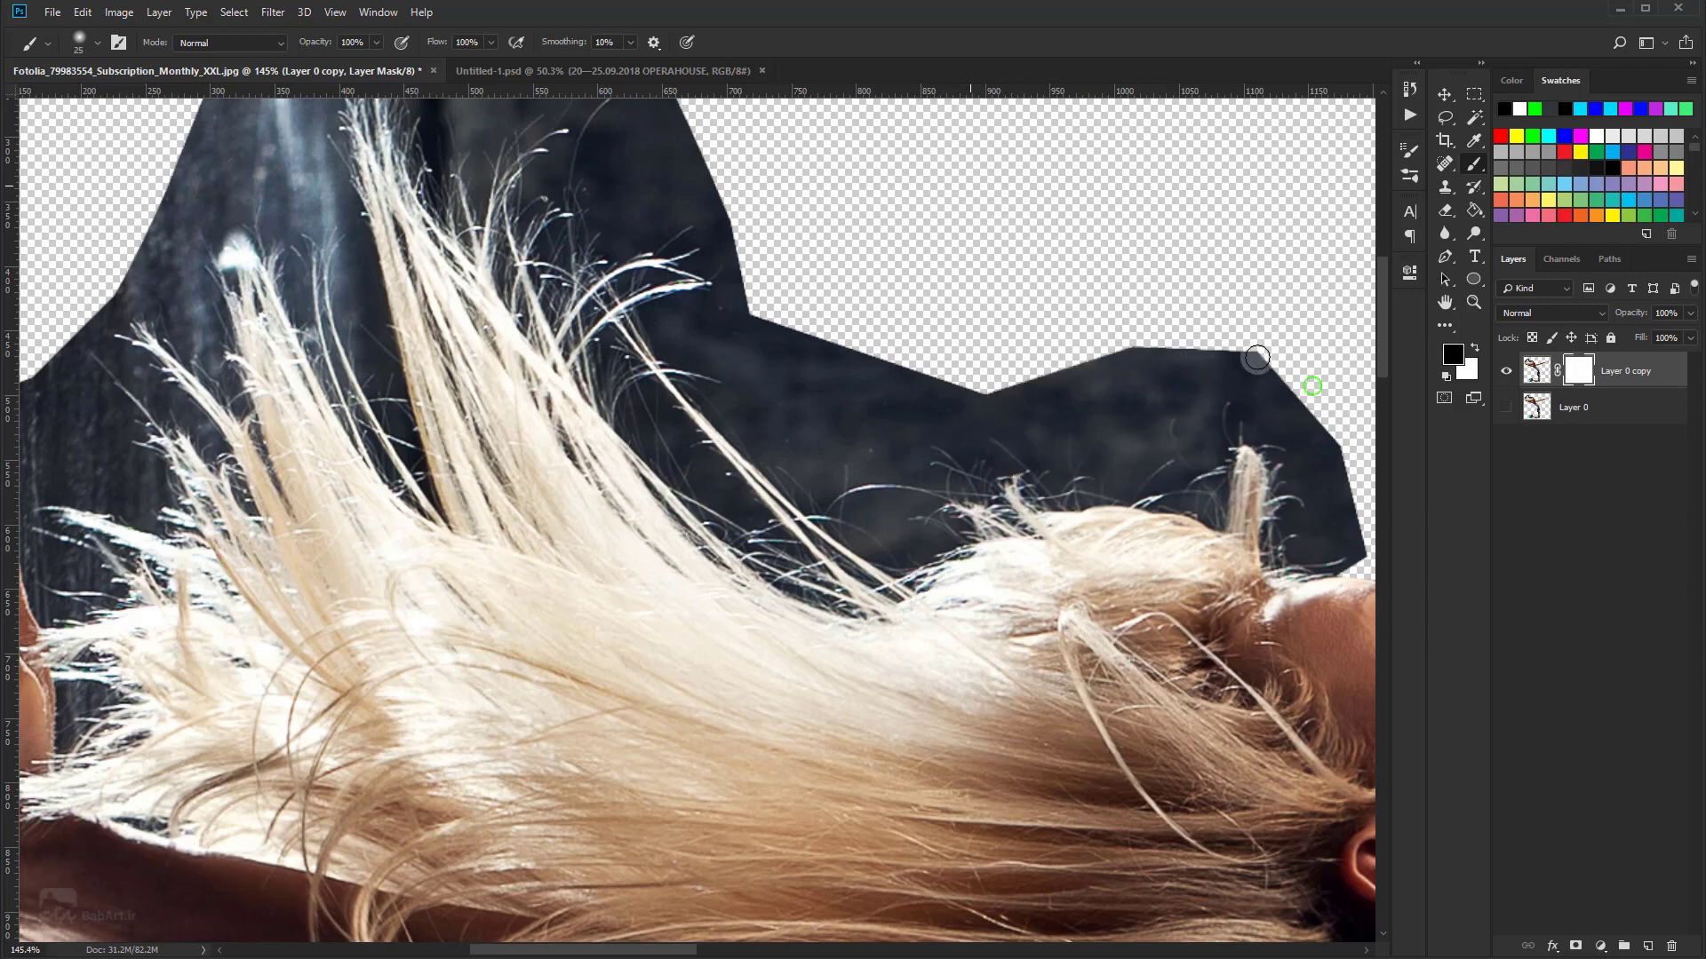
Step: Paint black on the mask to hide dark backdrop above and right of the hair
drag(1241, 355, 1288, 391)
drag(1340, 483, 1357, 543)
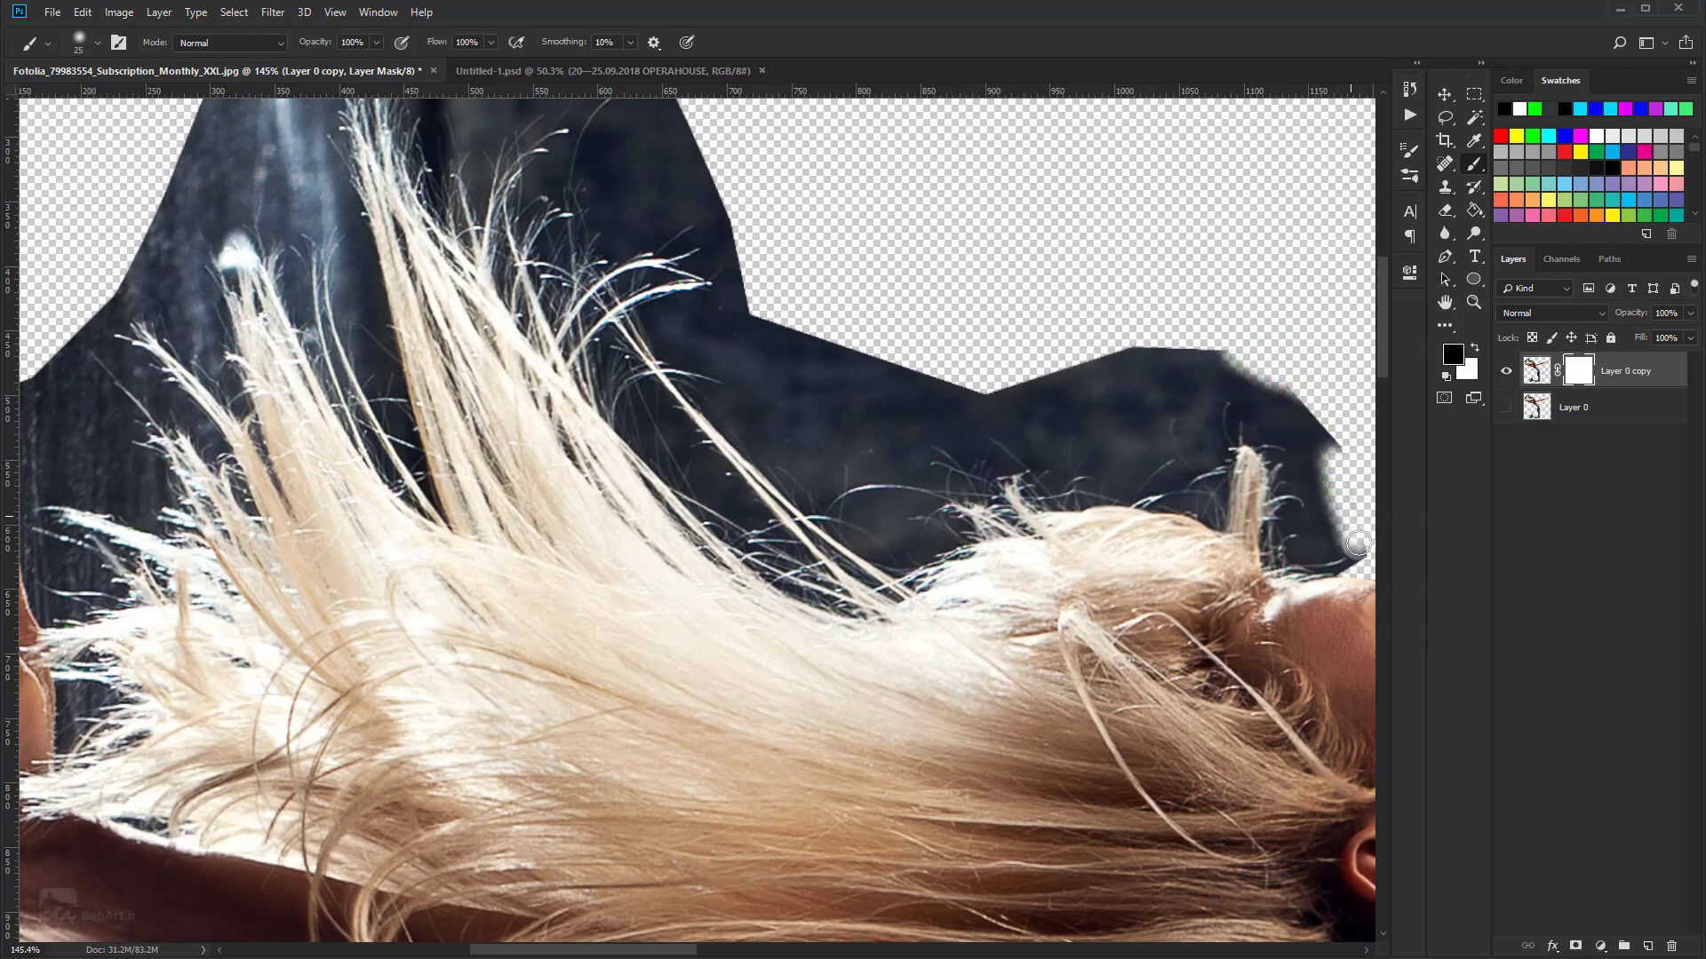
right_click(1142, 339)
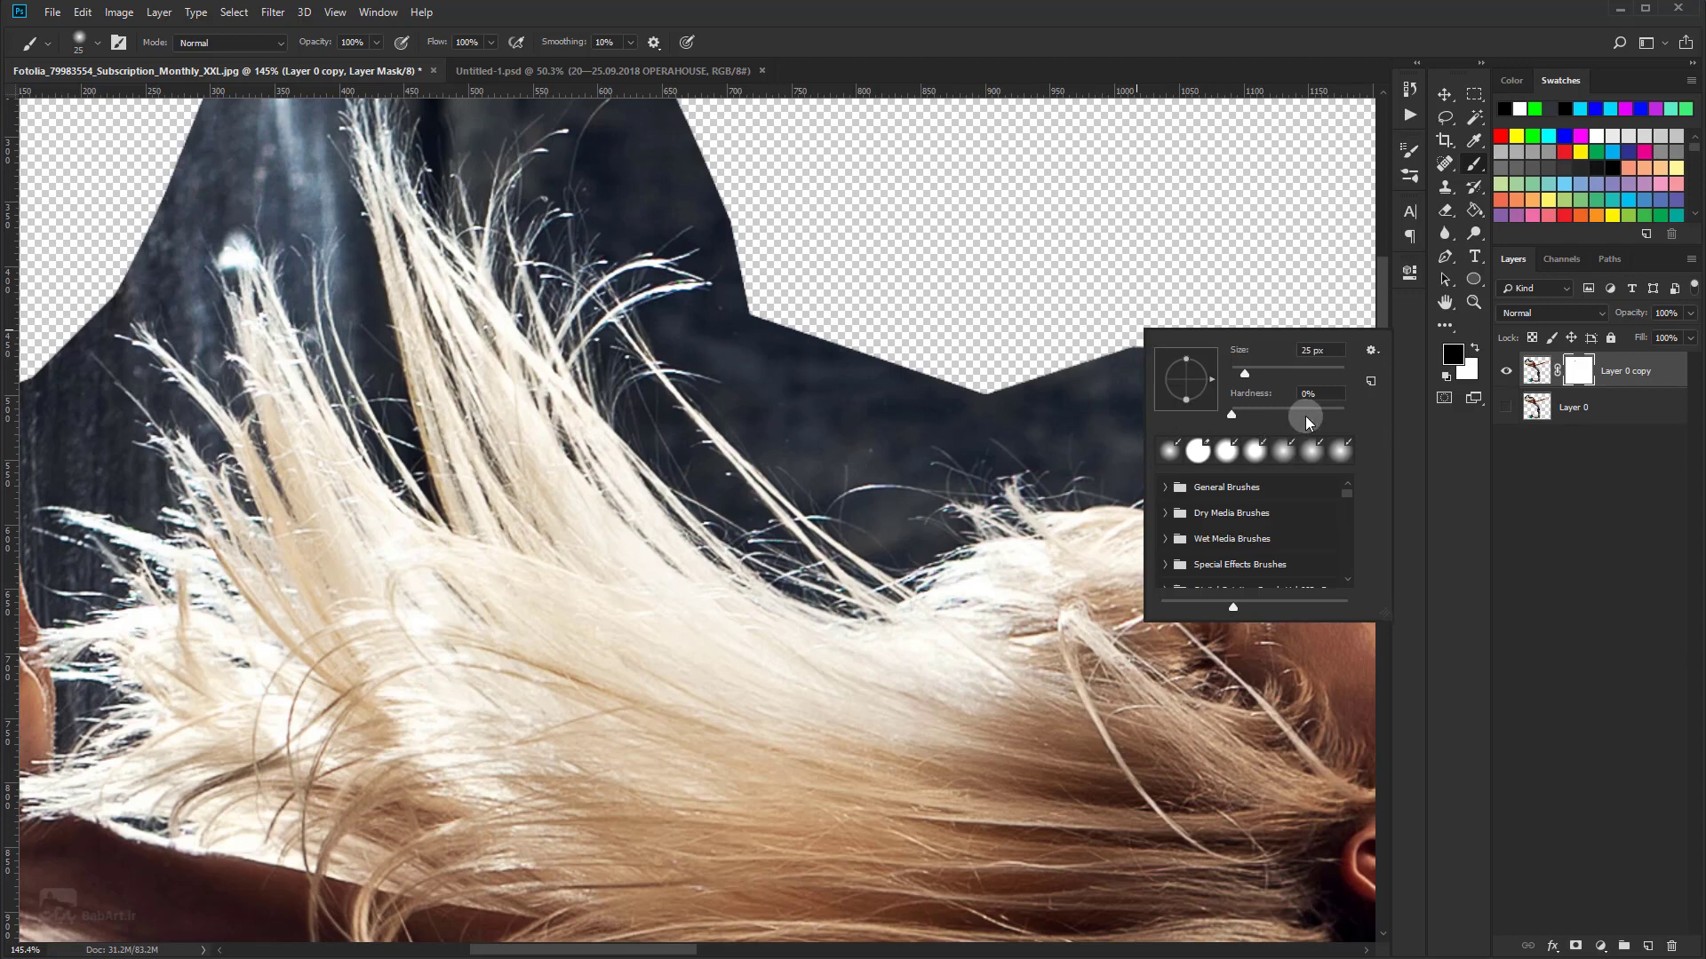
click(1115, 273)
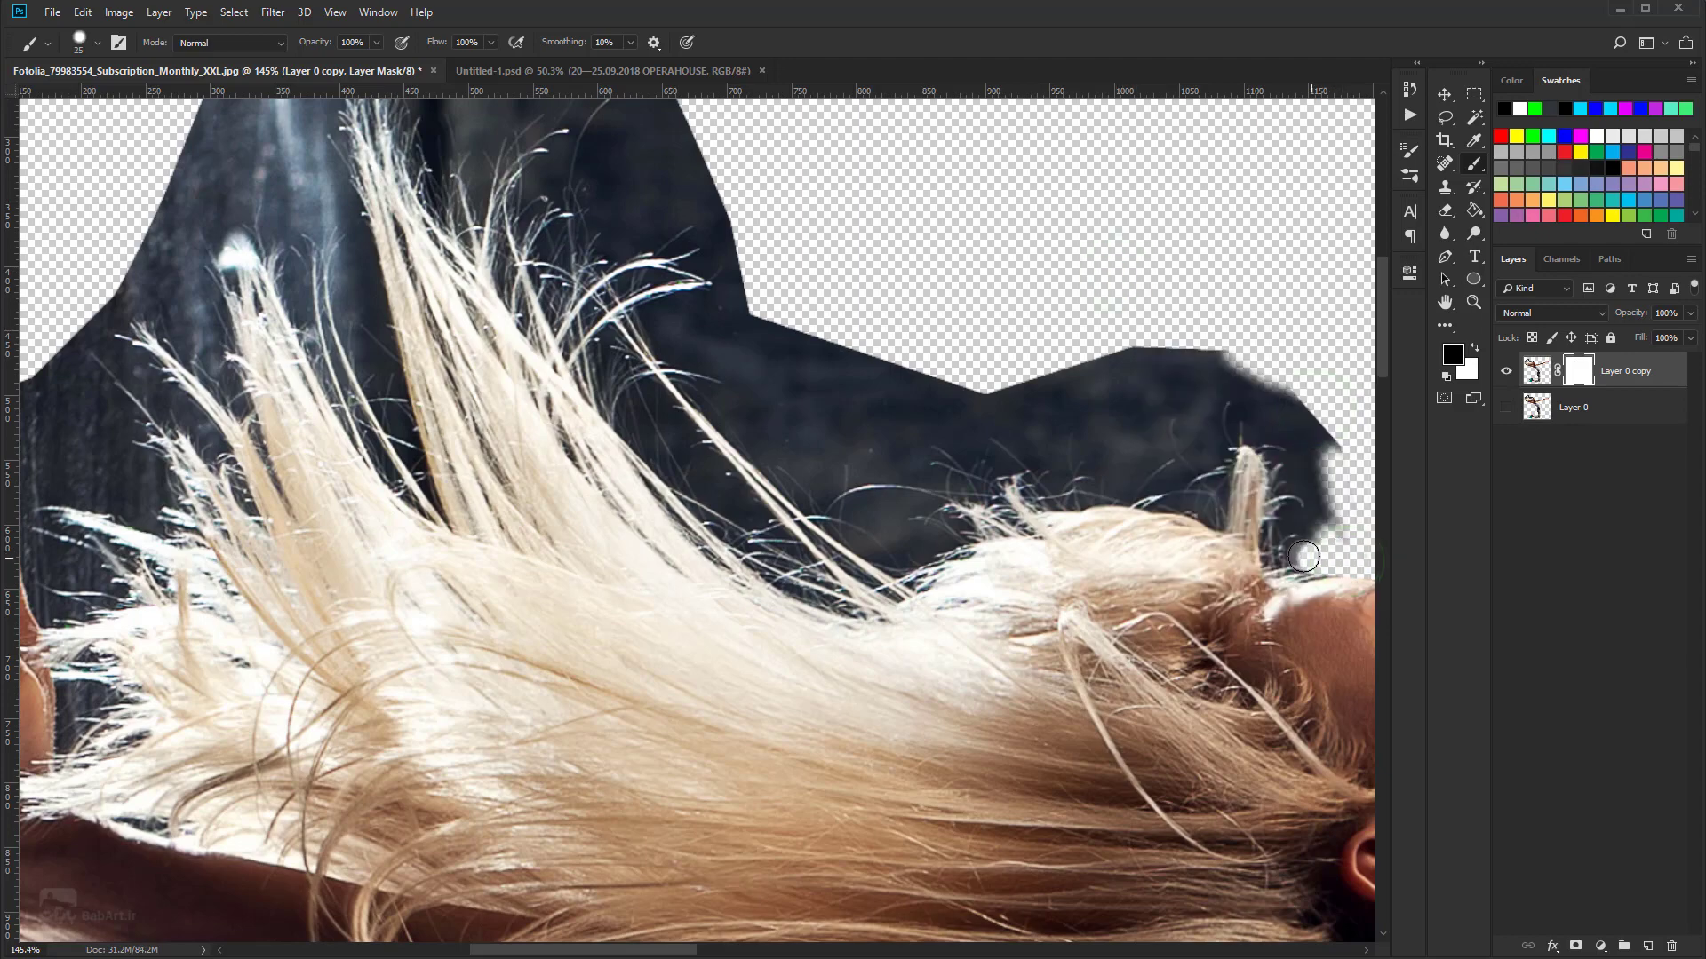
mouse_move(1349, 519)
mouse_down()
mouse_move(1306, 479)
mouse_move(1284, 551)
mouse_move(1279, 448)
mouse_move(1311, 477)
mouse_move(1257, 378)
mouse_move(1270, 435)
mouse_up()
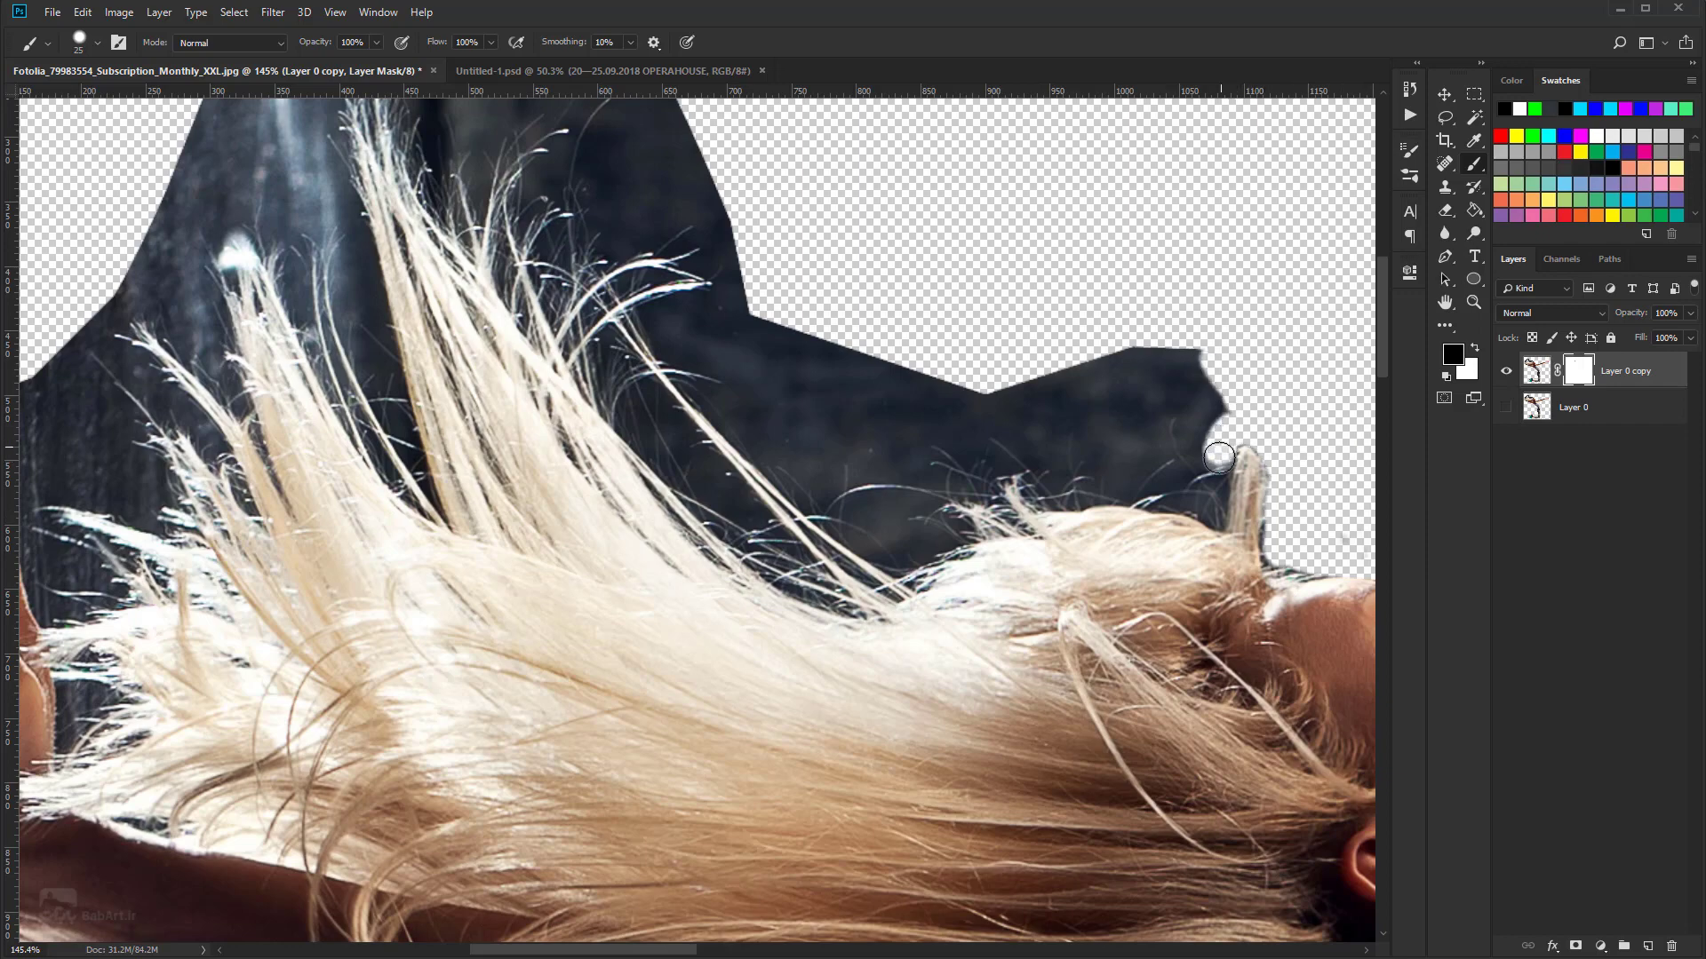
mouse_move(1161, 494)
mouse_down()
mouse_move(1066, 499)
mouse_move(908, 555)
mouse_up()
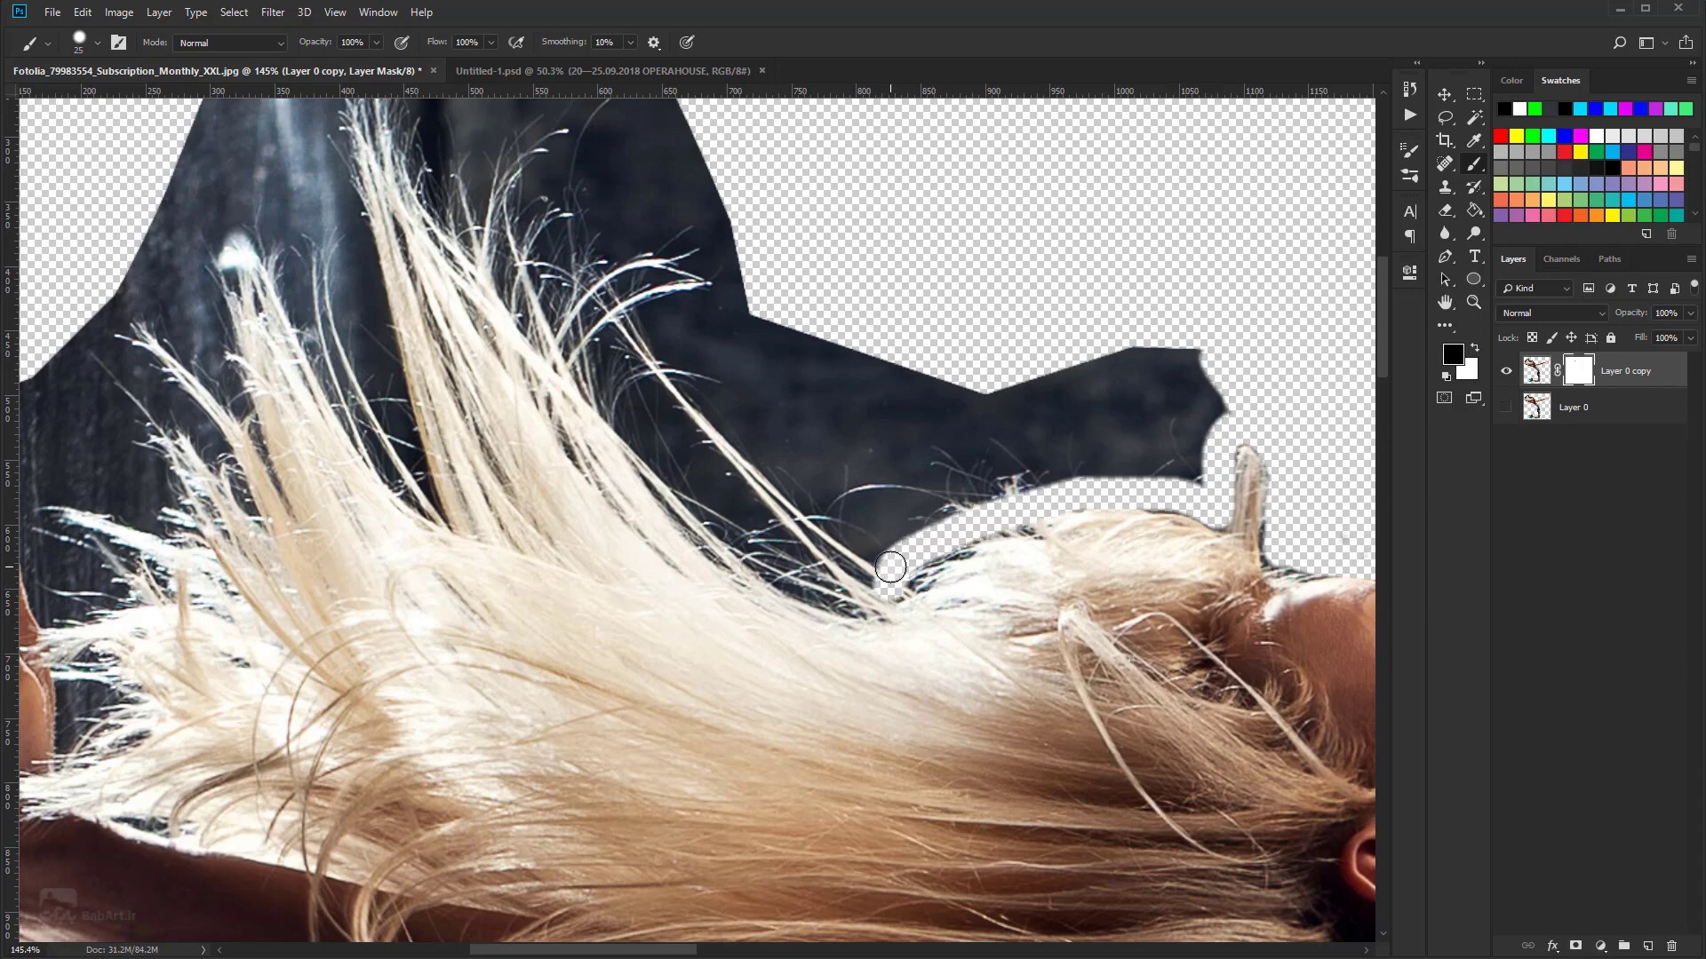
mouse_move(1213, 417)
mouse_down()
mouse_move(1186, 391)
mouse_move(1134, 418)
mouse_up()
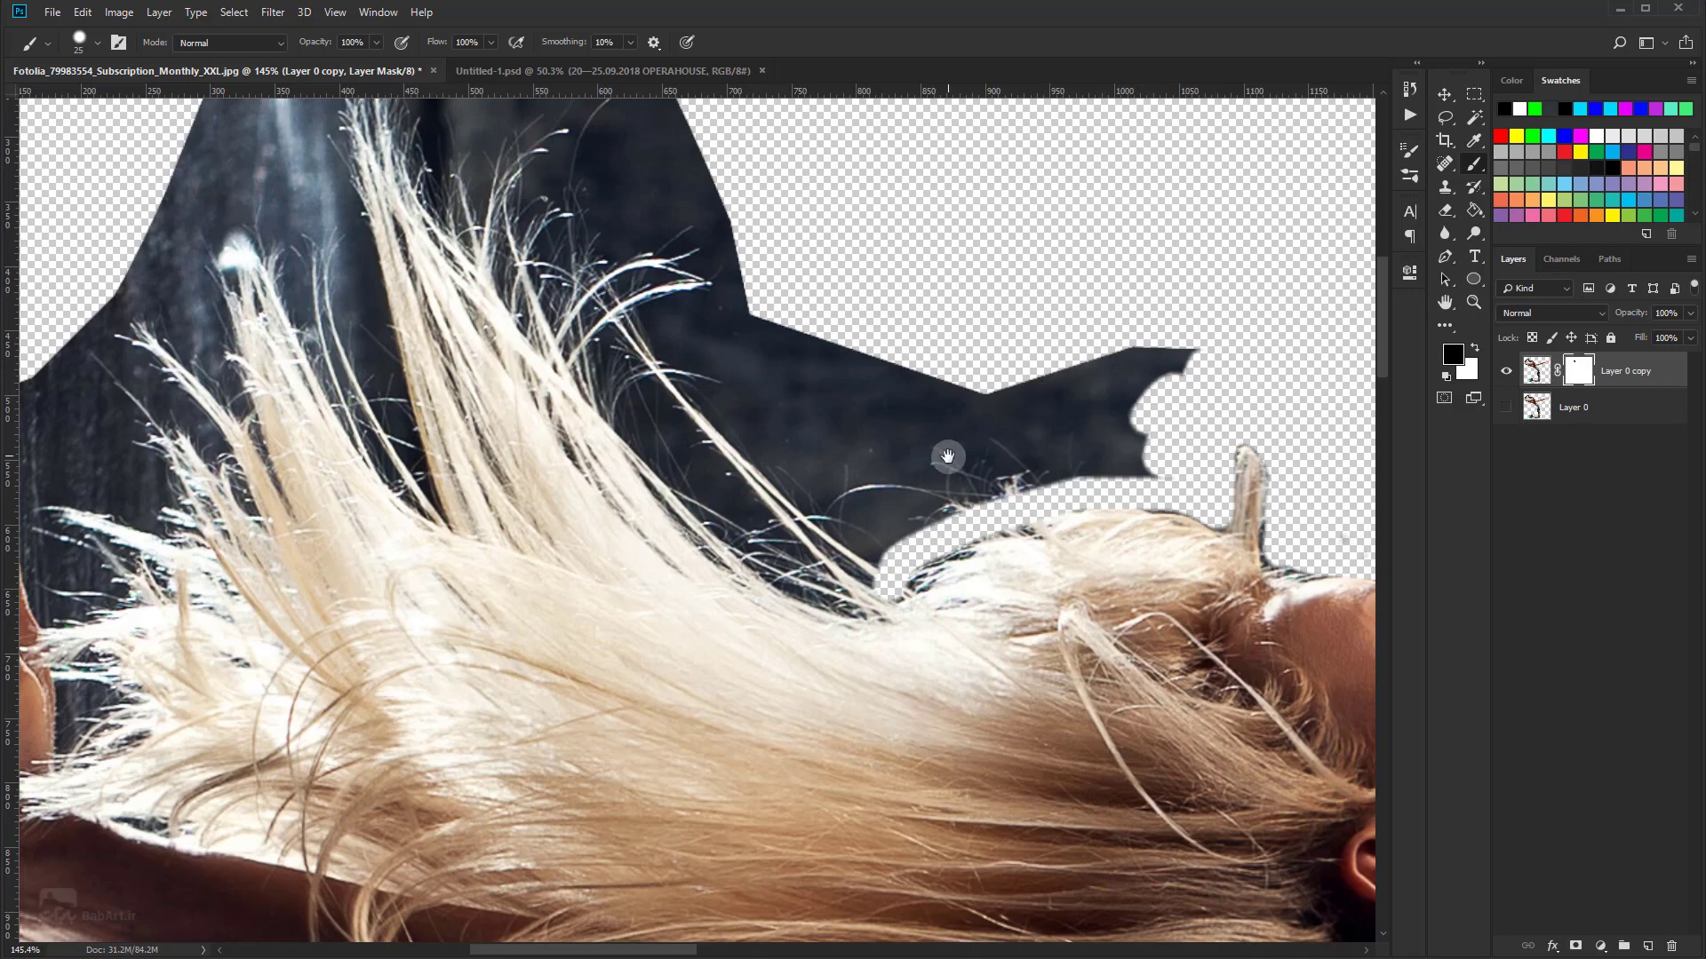
drag(947, 455, 1014, 446)
mouse_move(1192, 453)
mouse_down()
mouse_move(995, 502)
mouse_move(955, 559)
mouse_move(782, 494)
mouse_move(684, 396)
mouse_move(640, 217)
mouse_move(710, 392)
mouse_move(852, 497)
mouse_move(942, 533)
mouse_move(873, 495)
mouse_up()
Step: With a smaller brush, mask dark background beside the finger and between hair strands
scroll(873, 495, up, 3)
scroll(551, 391, up, 5)
right_click(545, 364)
key(Return)
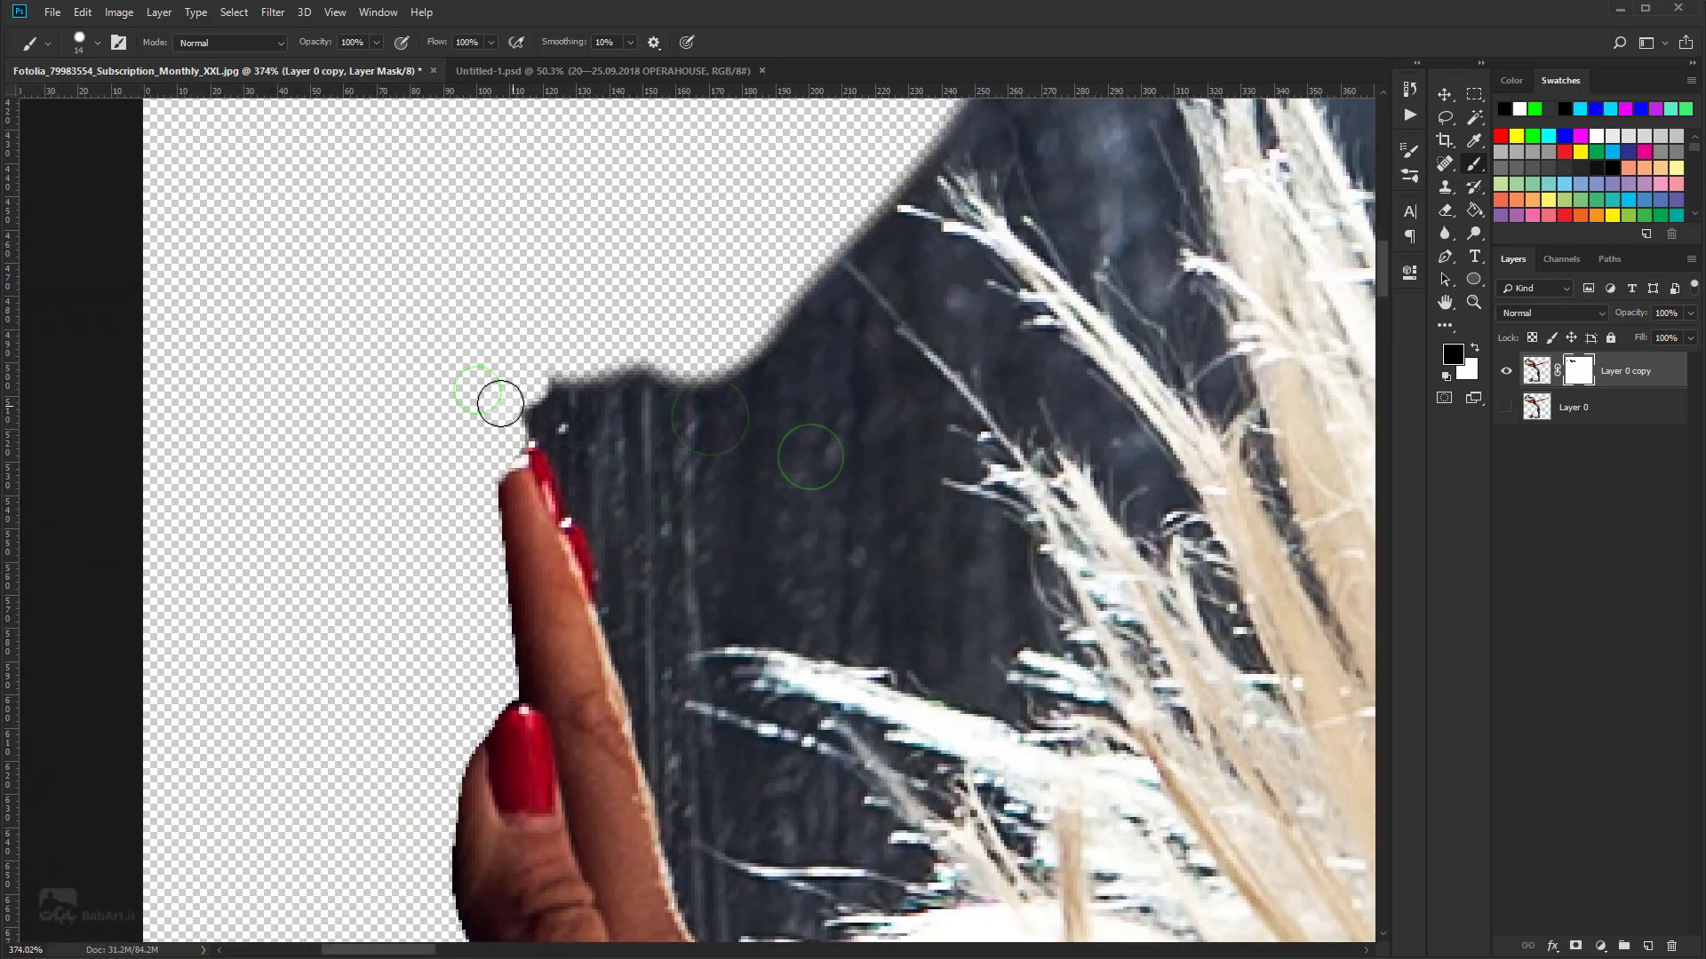
drag(599, 517, 556, 171)
mouse_move(621, 577)
mouse_down()
mouse_move(657, 373)
mouse_move(613, 80)
mouse_up()
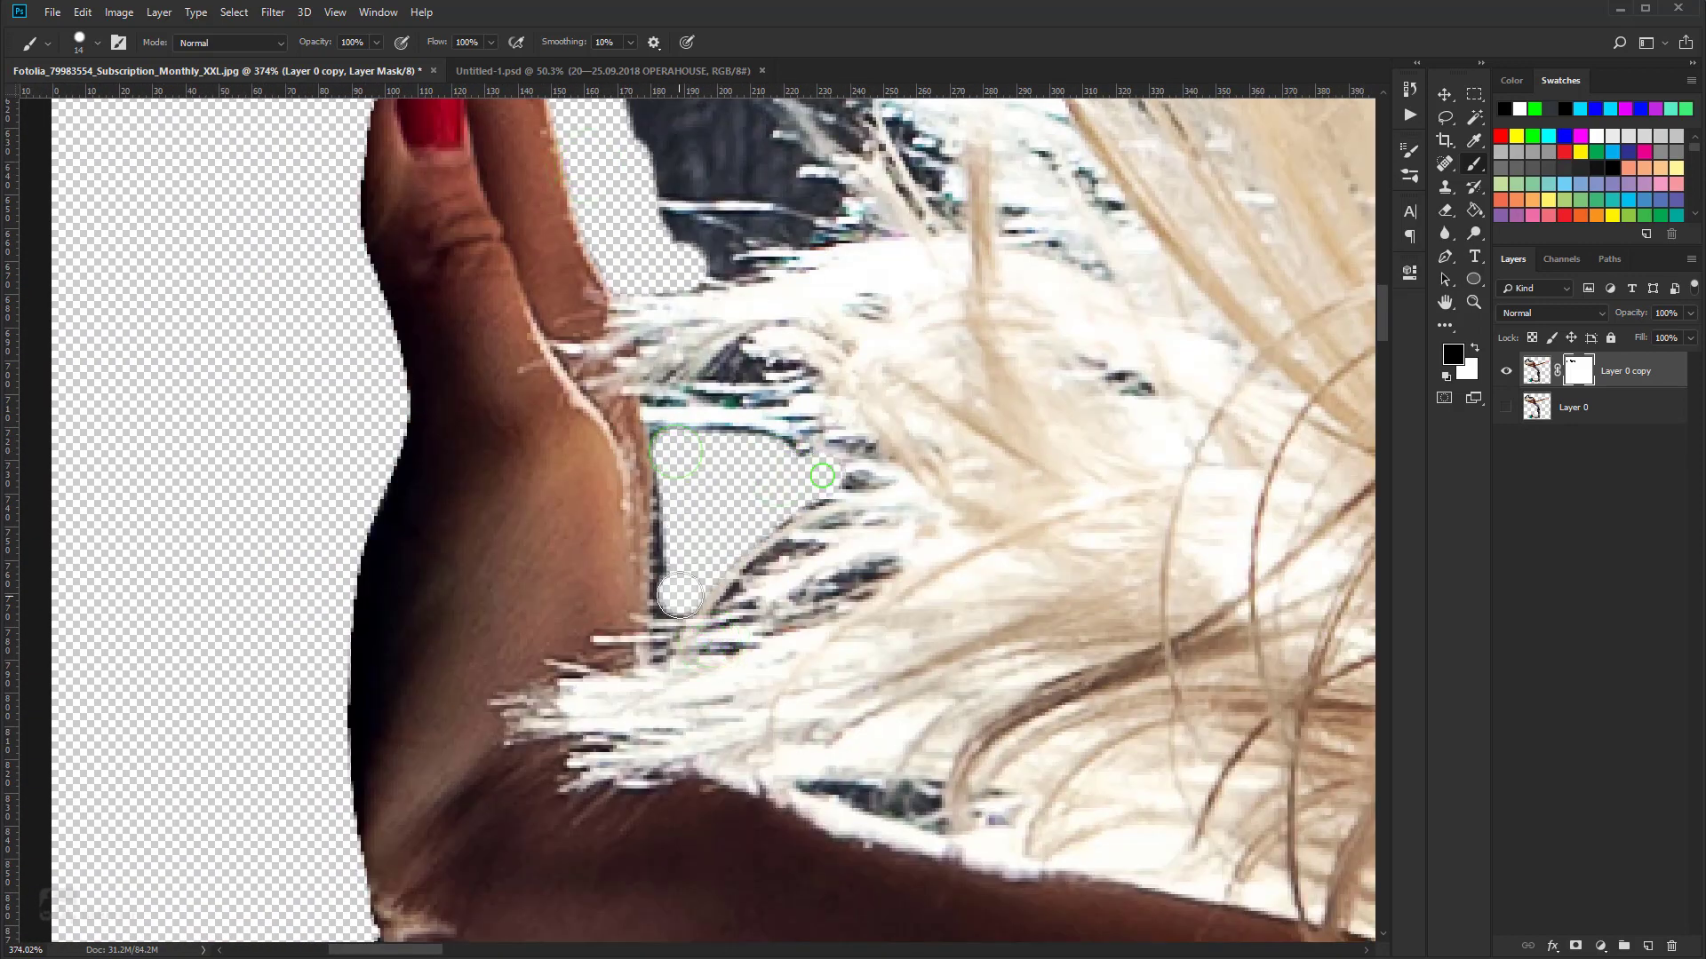
mouse_move(676, 604)
mouse_down()
mouse_move(758, 418)
mouse_move(845, 616)
mouse_move(879, 381)
mouse_up()
mouse_move(738, 98)
mouse_down()
mouse_move(1058, 400)
mouse_move(966, 271)
mouse_up()
Step: Mask the dark shapes between strands and the hooked dark tip above the hair
scroll(966, 271, down, 5)
scroll(967, 271, up, 6)
drag(888, 444, 605, 559)
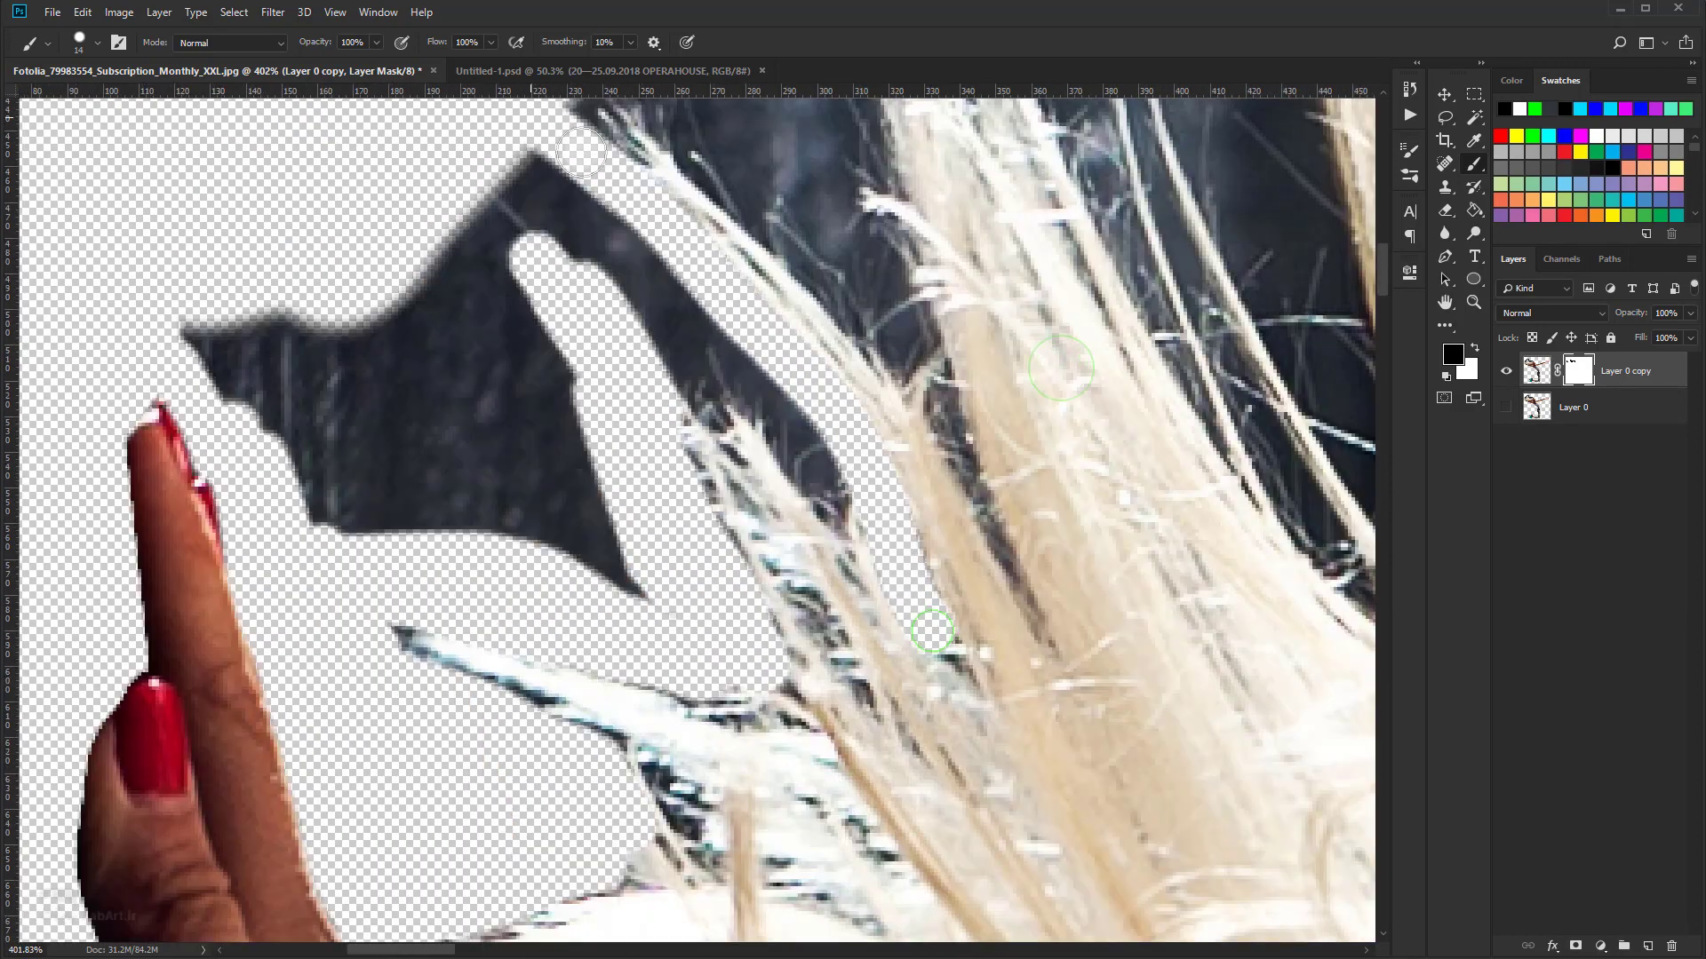
mouse_move(721, 395)
mouse_down()
mouse_move(580, 212)
mouse_move(1165, 589)
mouse_move(1070, 335)
mouse_move(915, 636)
mouse_move(926, 682)
mouse_up()
scroll(833, 515, down, 4)
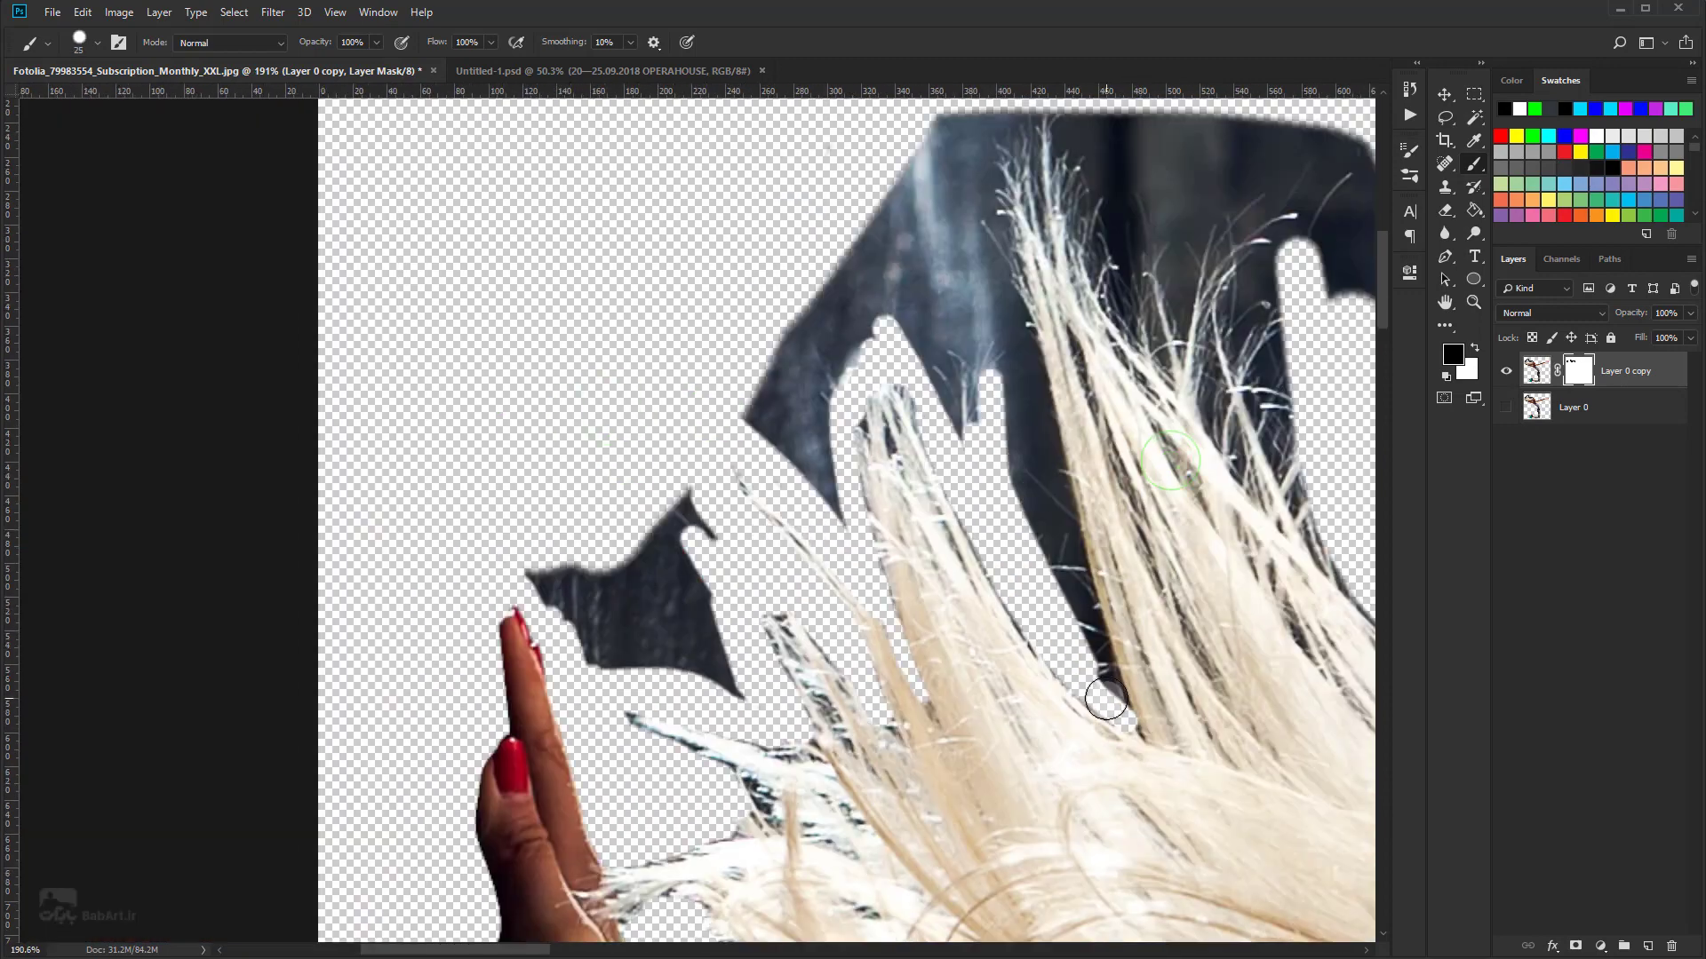
mouse_move(1033, 530)
mouse_down()
mouse_move(938, 260)
mouse_move(689, 499)
mouse_move(312, 624)
mouse_up()
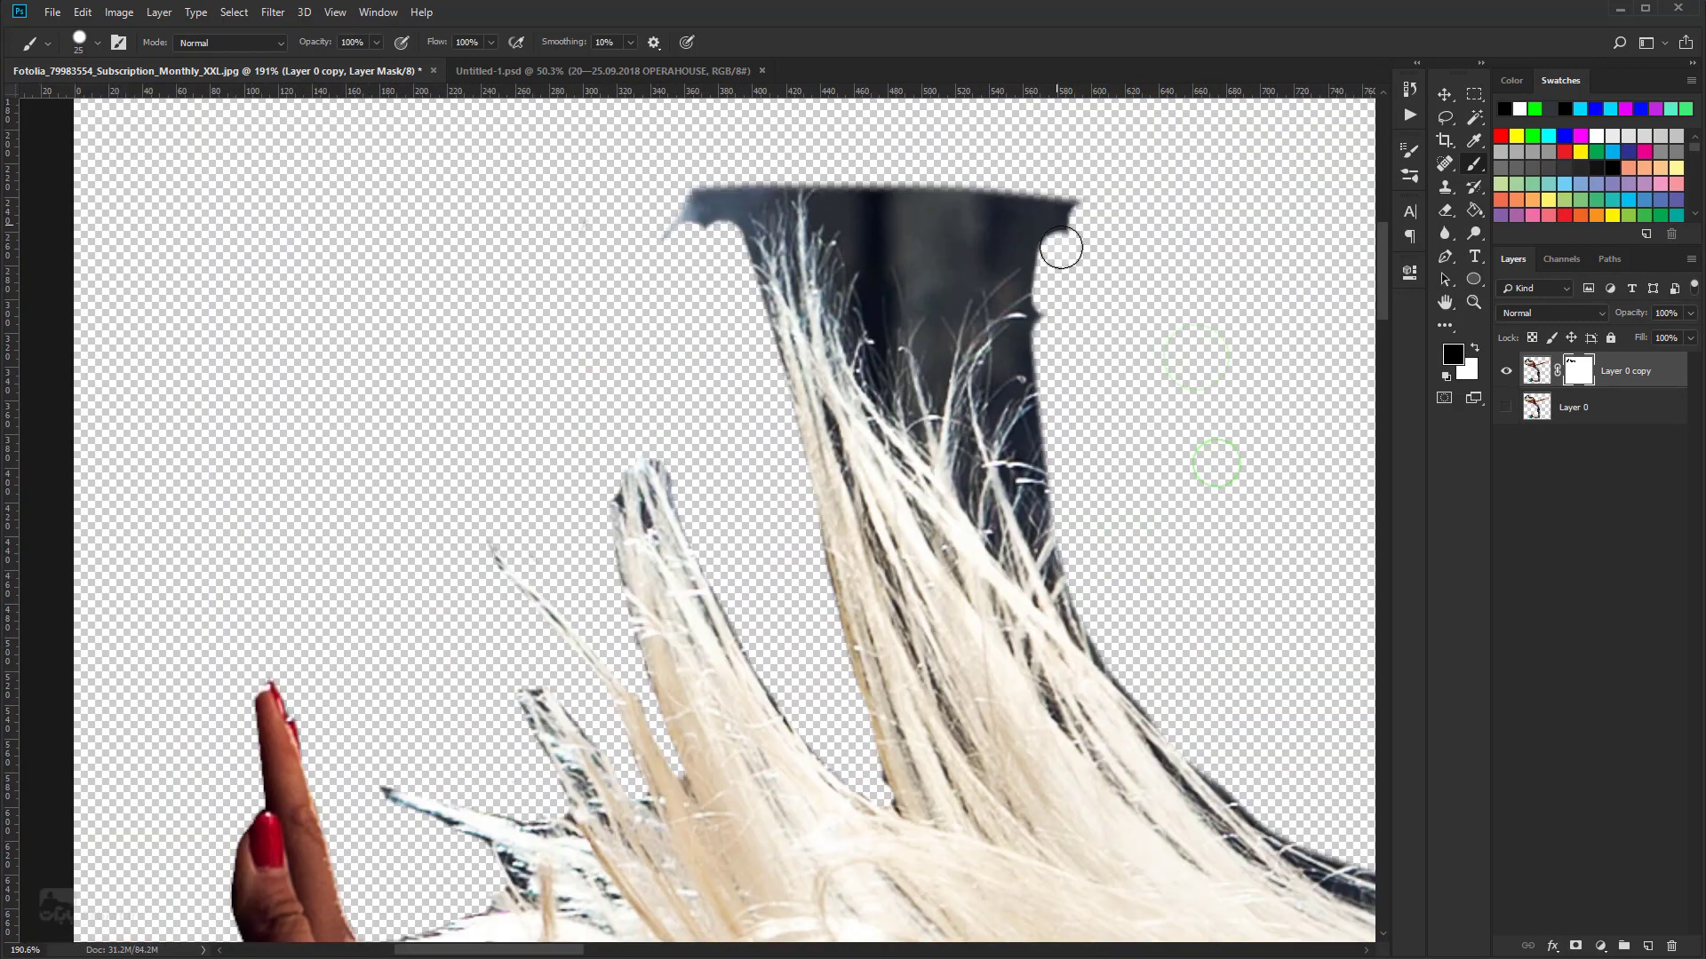
drag(1062, 248, 1022, 622)
mouse_move(1332, 738)
mouse_down()
mouse_move(1126, 633)
mouse_move(1381, 955)
mouse_up()
mouse_move(747, 377)
mouse_down()
mouse_move(1055, 697)
mouse_move(982, 384)
mouse_move(1070, 471)
mouse_up()
mouse_move(924, 439)
mouse_down()
mouse_move(701, 450)
mouse_move(689, 425)
mouse_up()
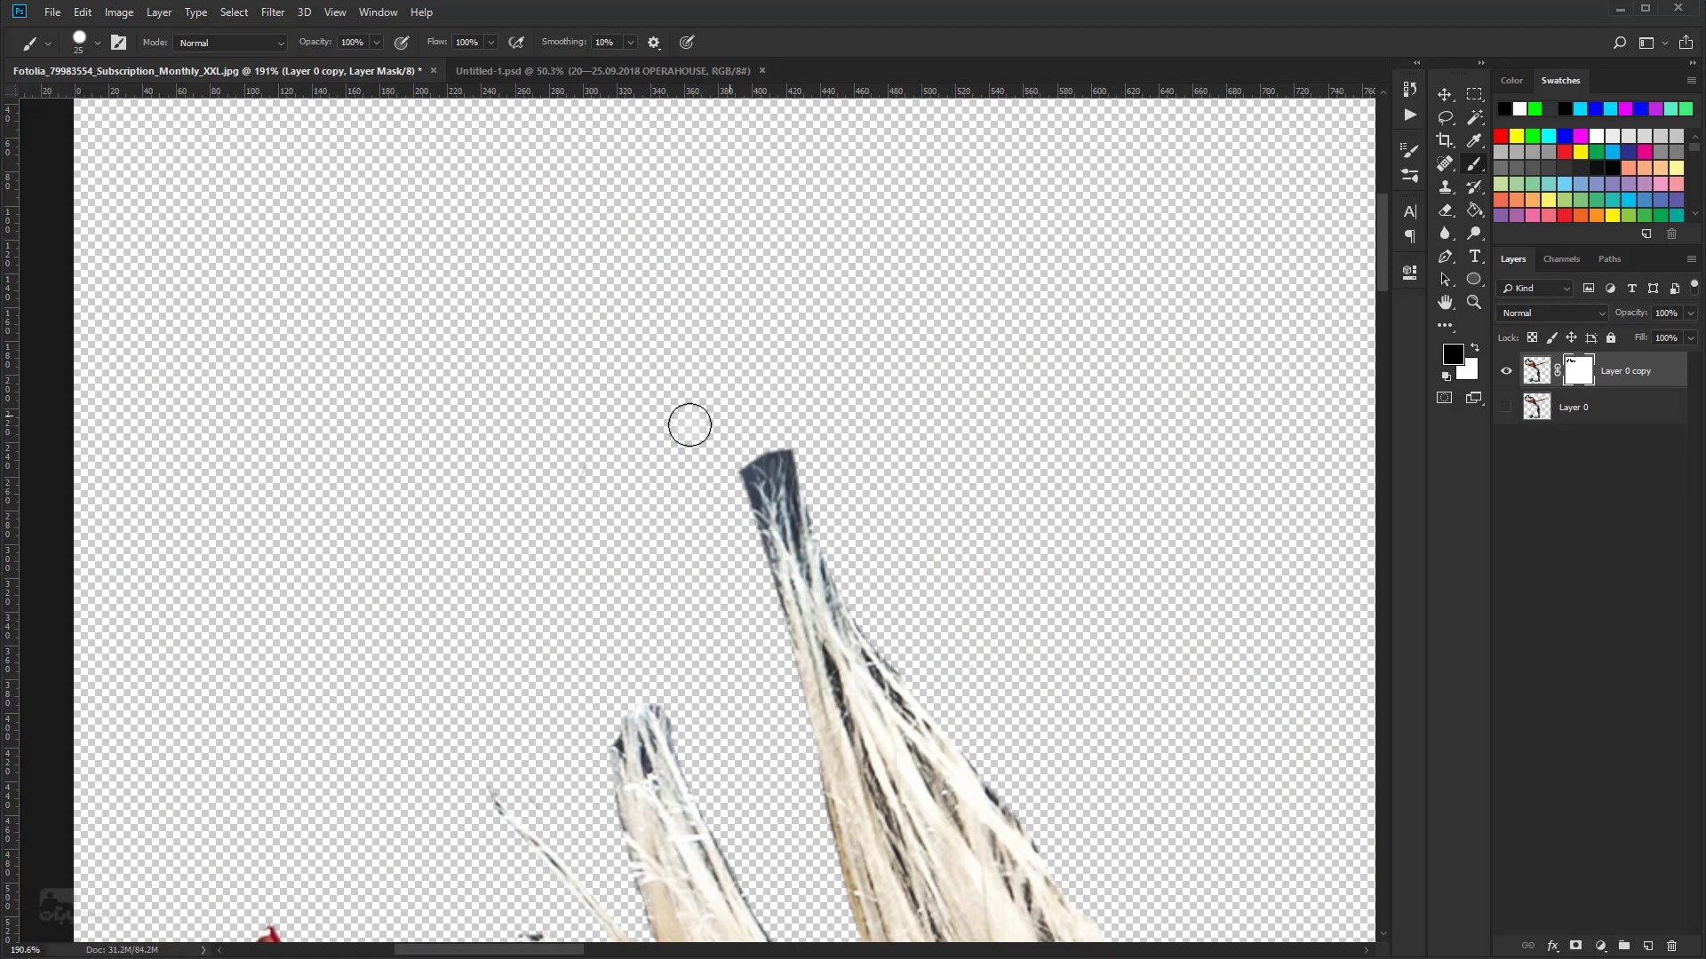
mouse_move(749, 592)
mouse_down()
mouse_move(780, 480)
mouse_move(906, 658)
mouse_up()
Step: Paint away dark fragments near the hand and dark fringes on strand tips
scroll(996, 712, down, 5)
scroll(781, 369, up, 2)
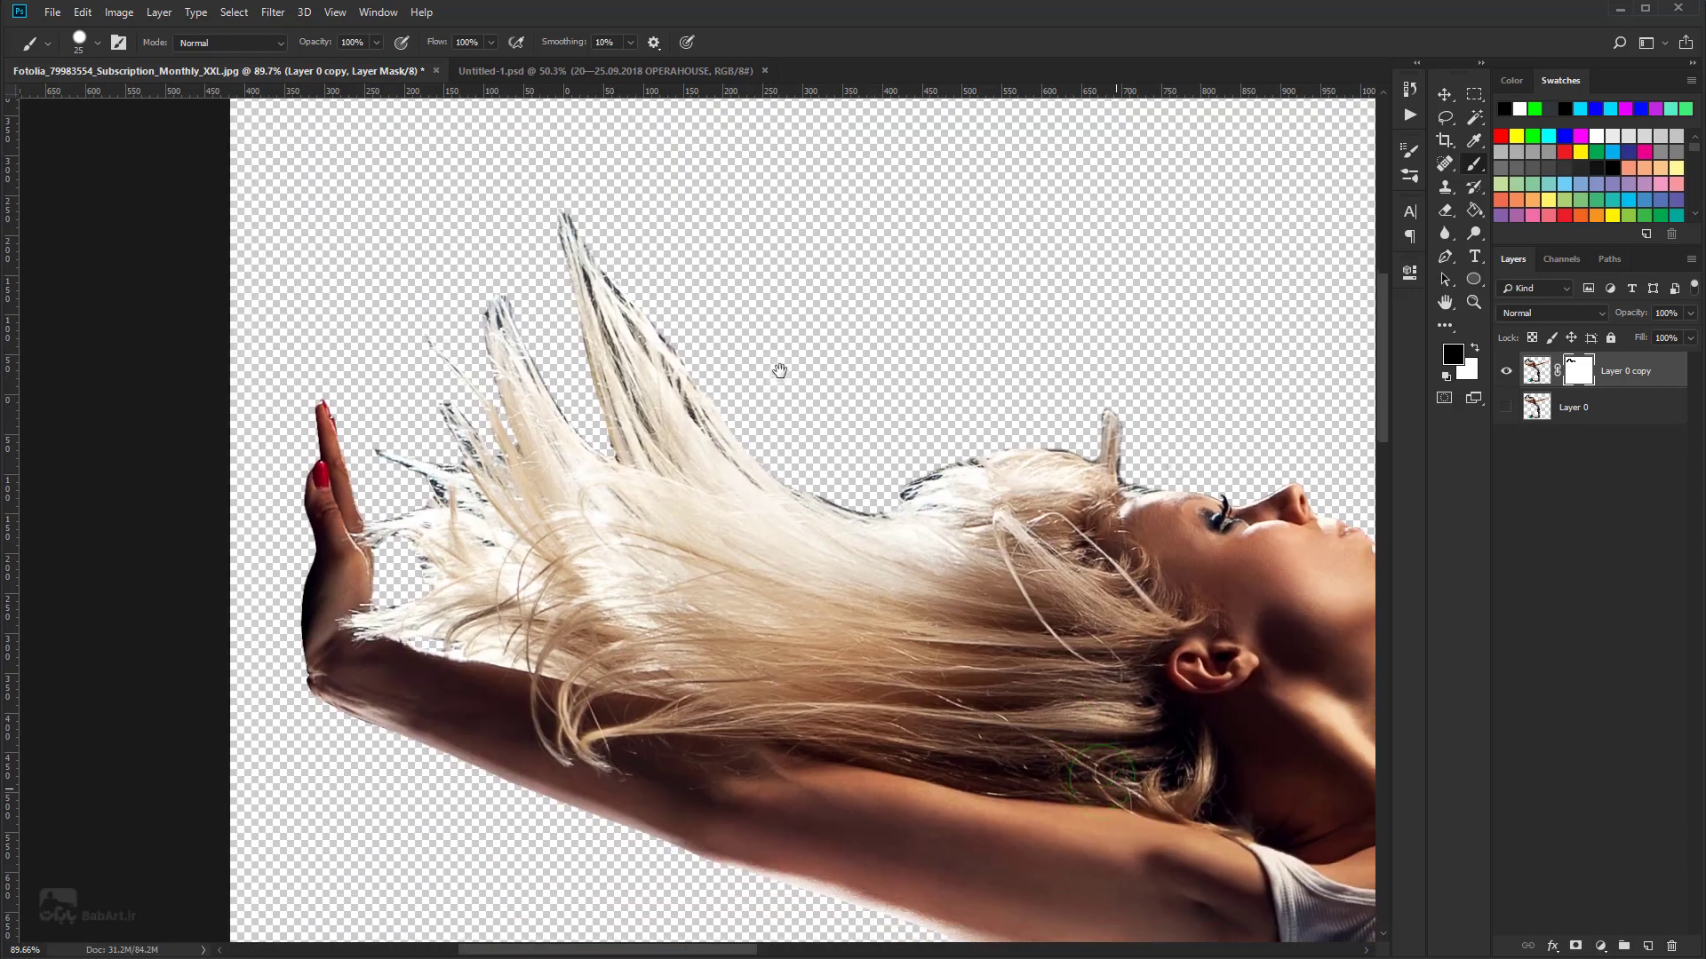
scroll(362, 411, up, 4)
drag(453, 475, 404, 439)
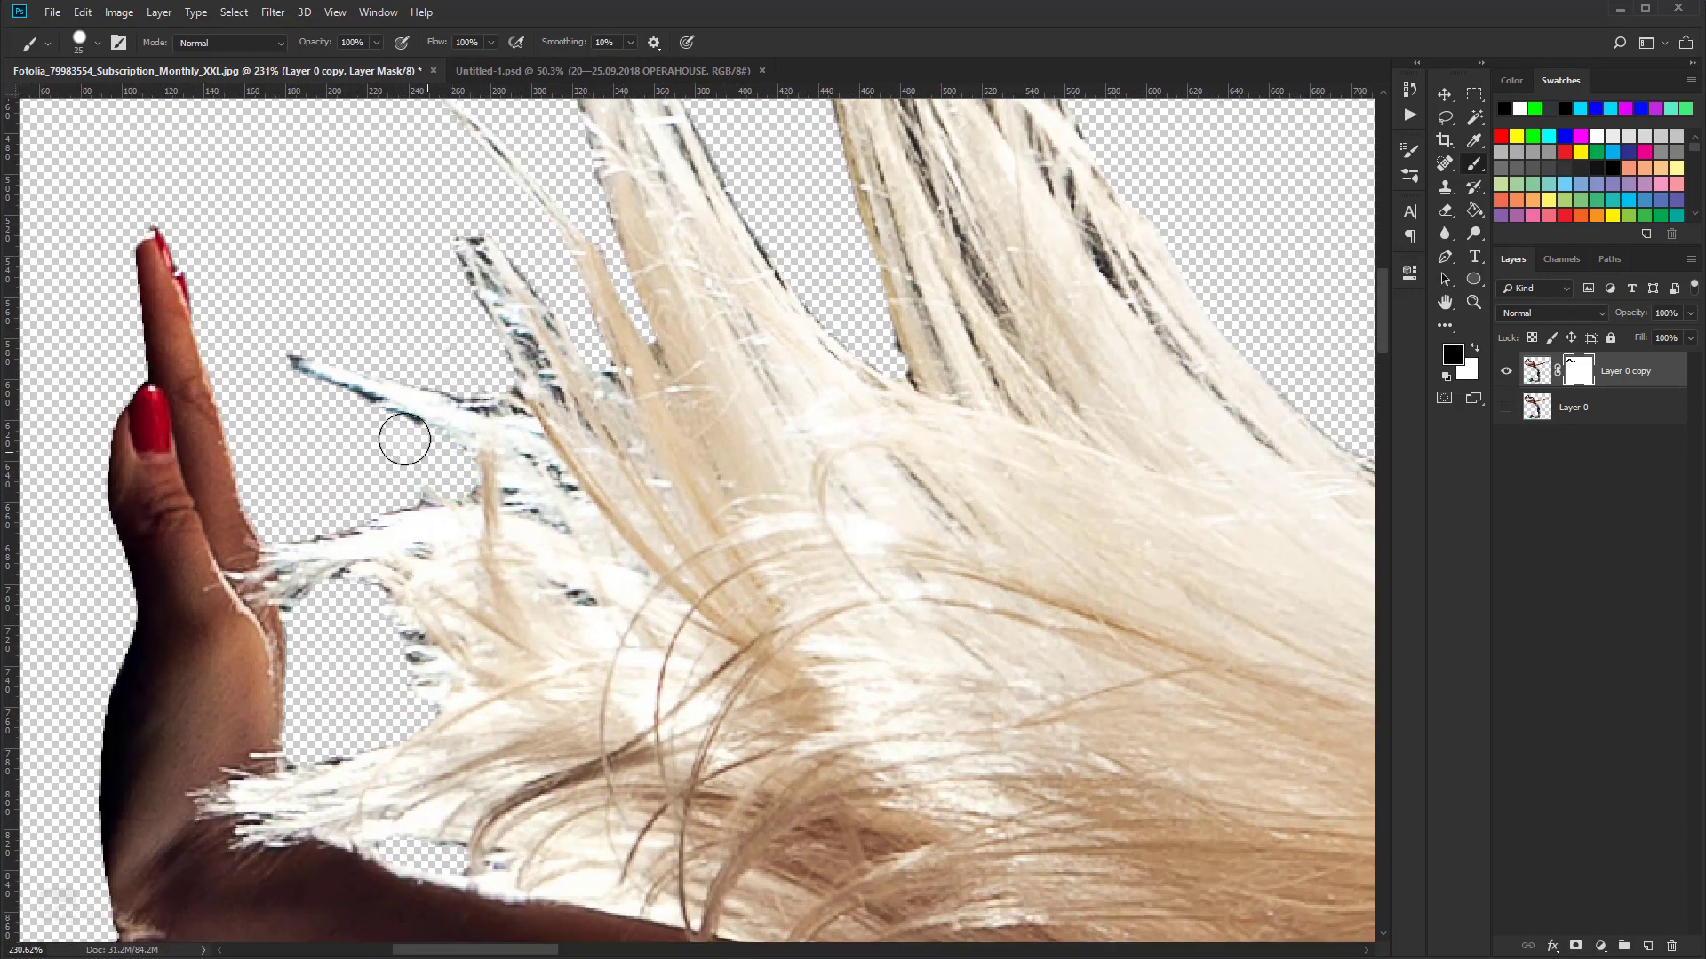
drag(478, 385, 479, 391)
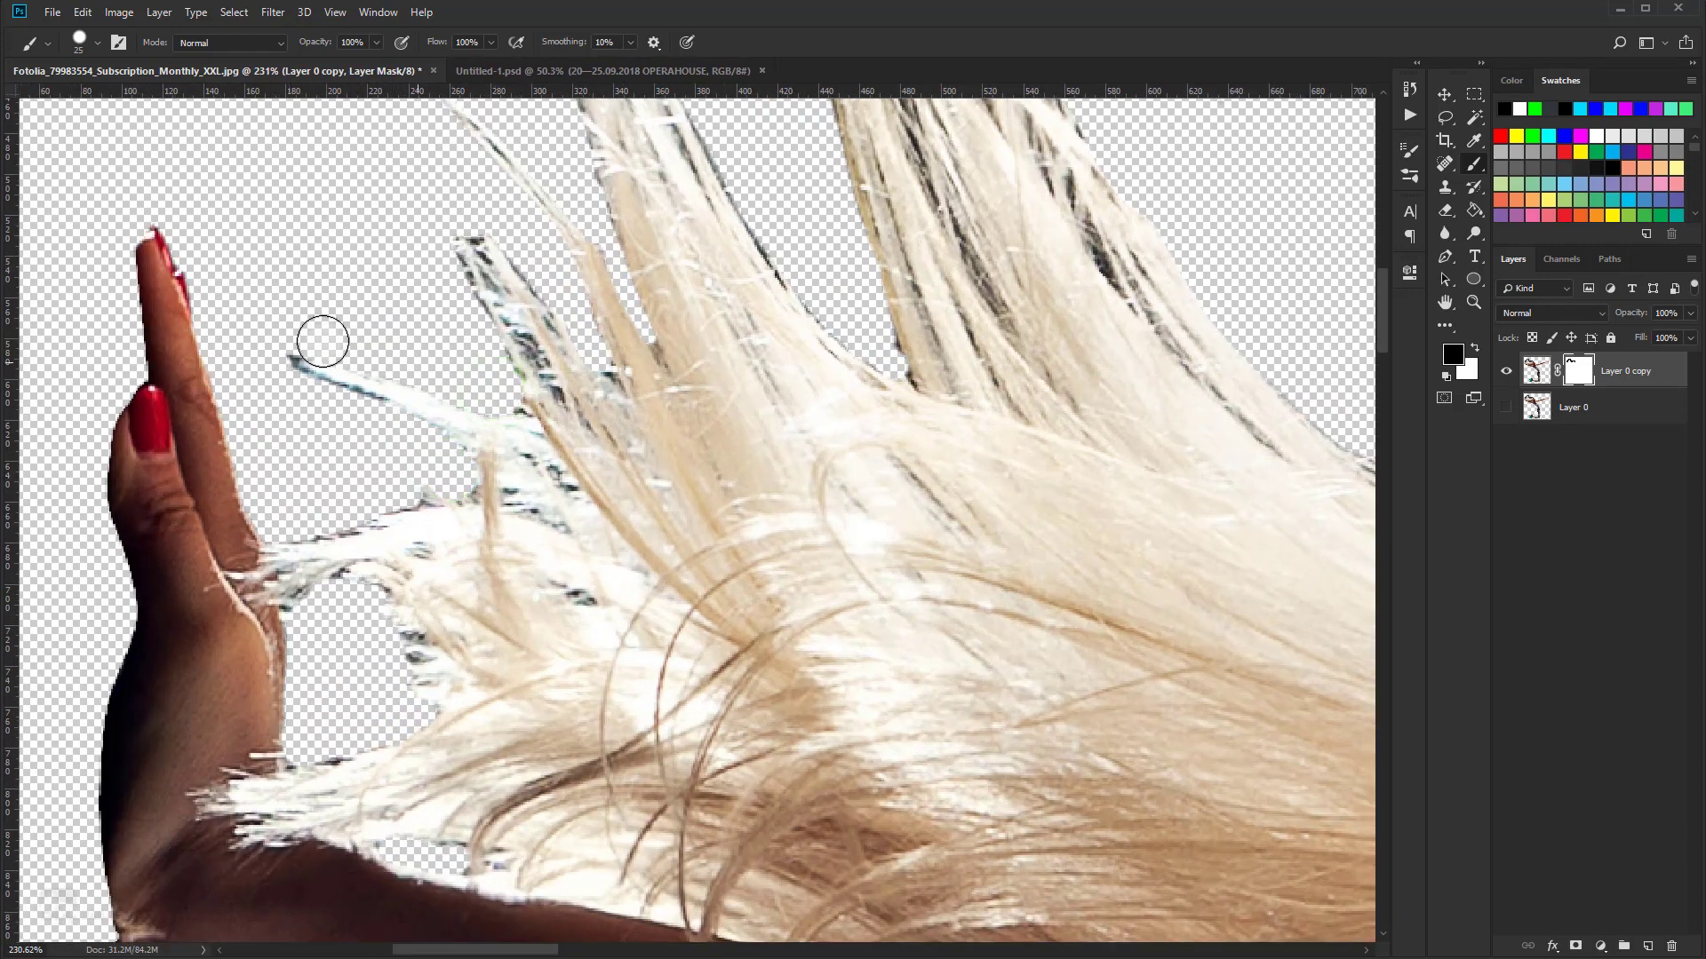
drag(296, 370, 376, 421)
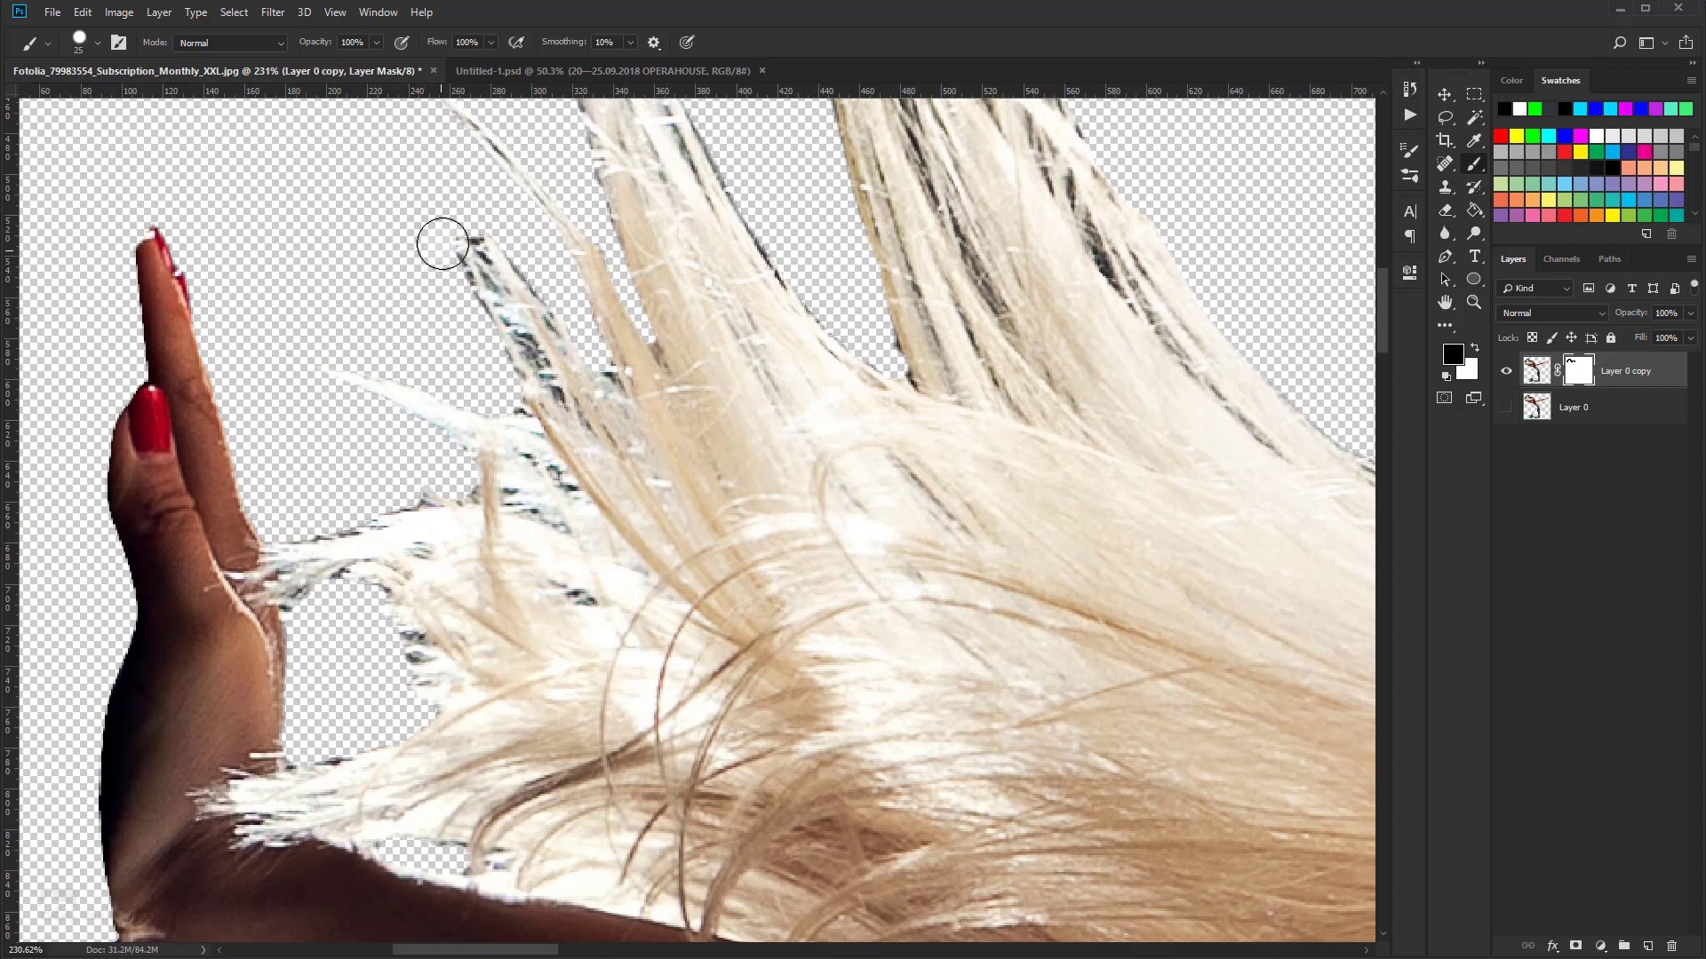
drag(443, 243, 529, 380)
Step: Hide dark fringe along the upper hair edge and the stray strand above the head
scroll(1075, 463, down, 5)
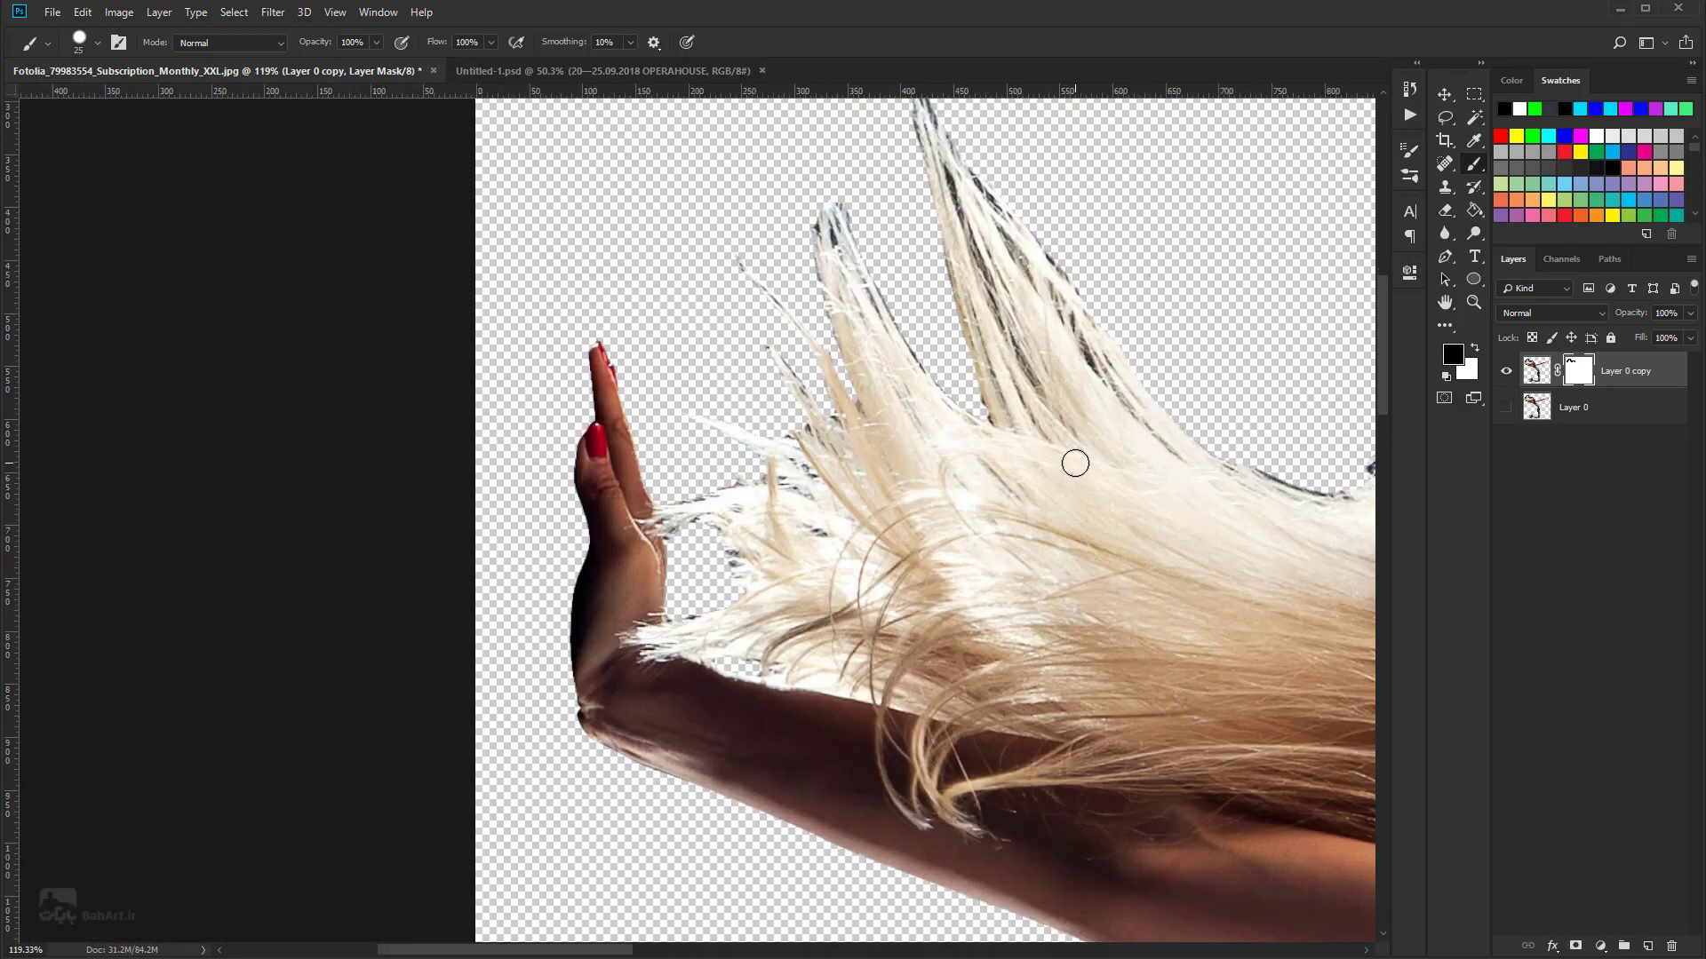
scroll(1075, 463, down, 2)
scroll(1102, 458, right, 2)
scroll(1102, 457, up, 5)
scroll(1094, 411, up, 1)
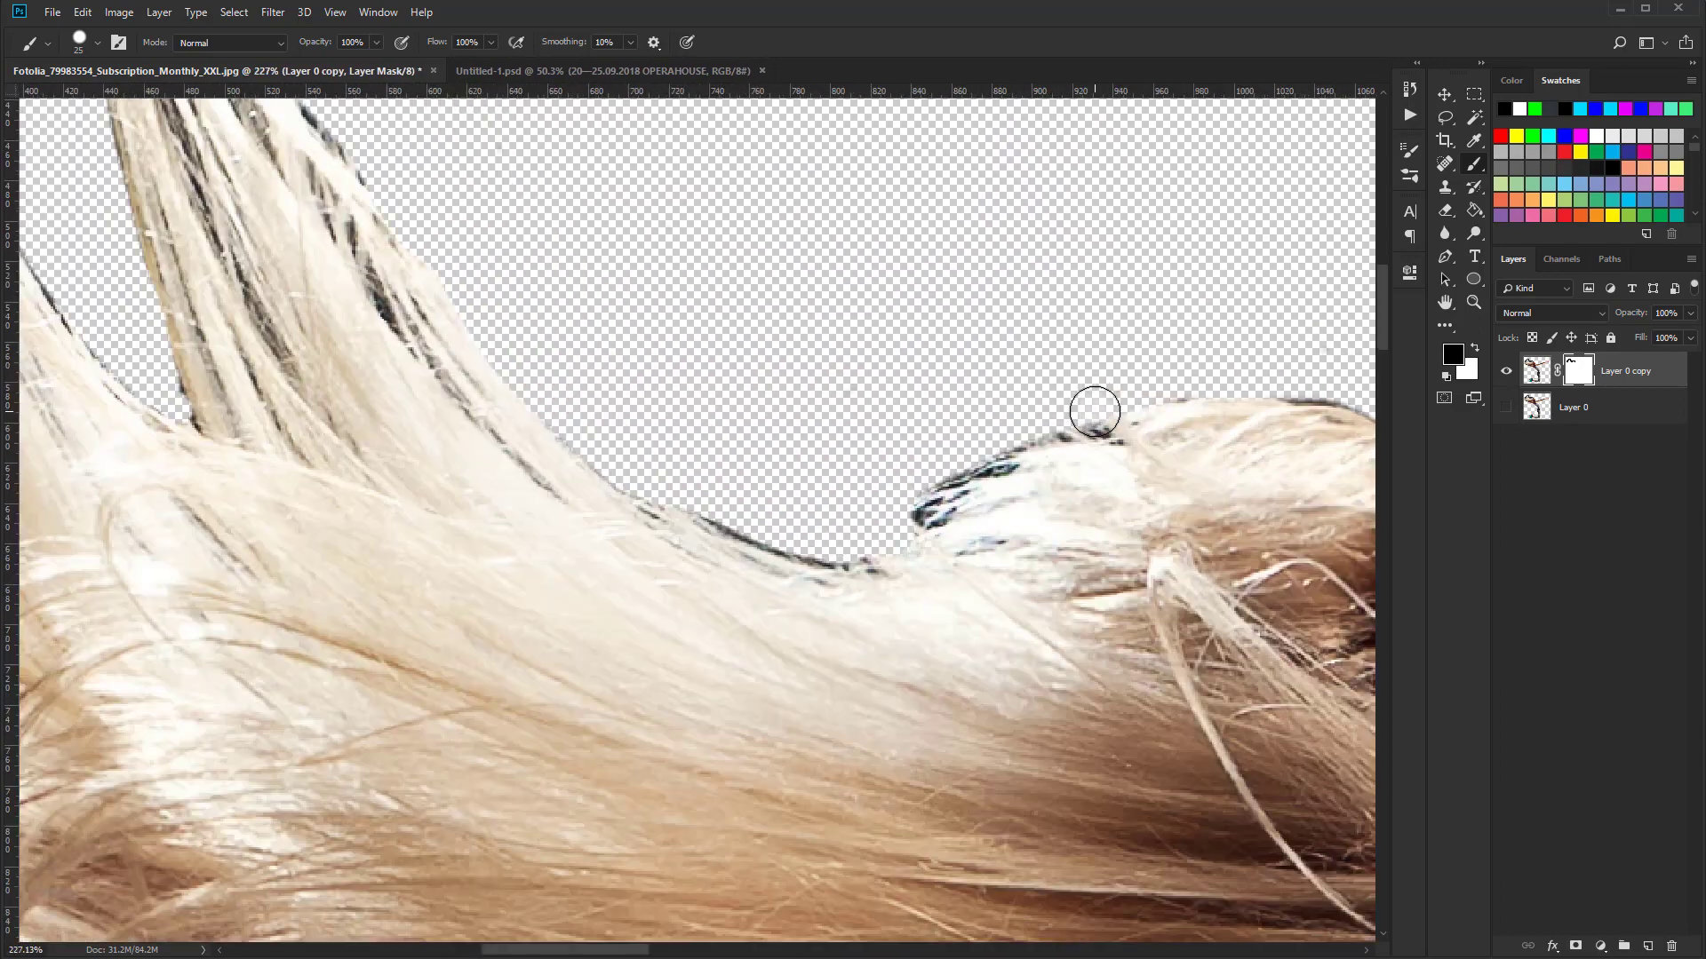
drag(1095, 411, 1013, 433)
mouse_move(928, 471)
mouse_down()
mouse_move(914, 495)
mouse_move(1082, 419)
mouse_up()
drag(829, 457, 385, 529)
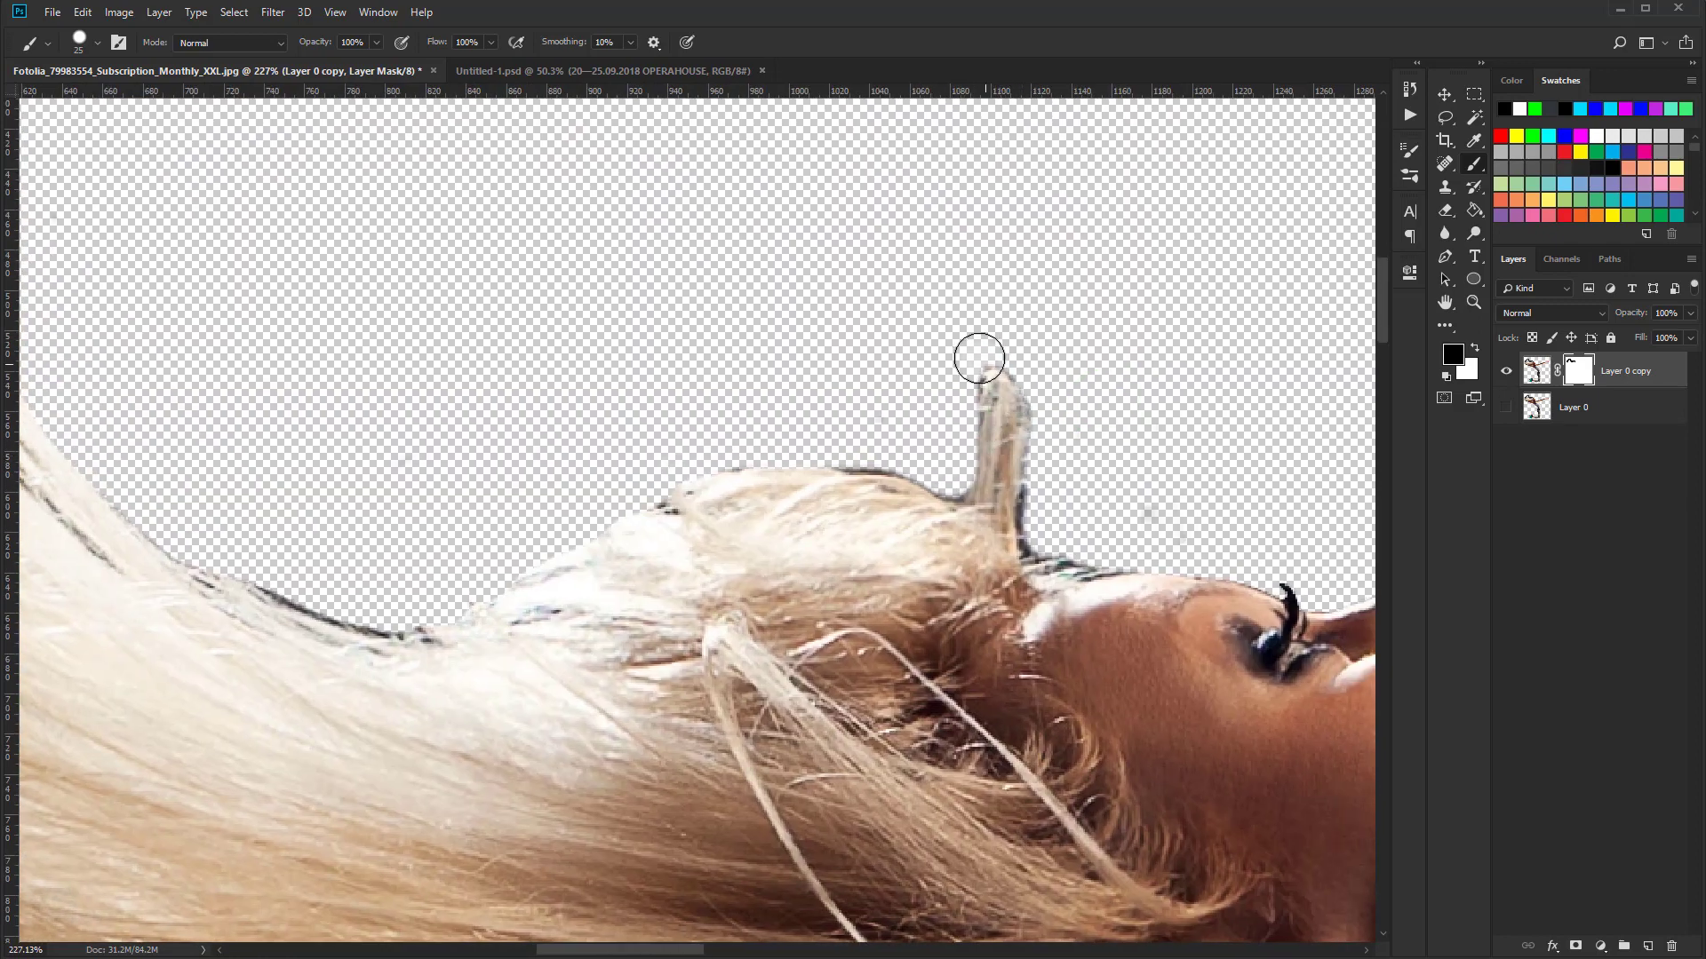
drag(949, 472, 991, 451)
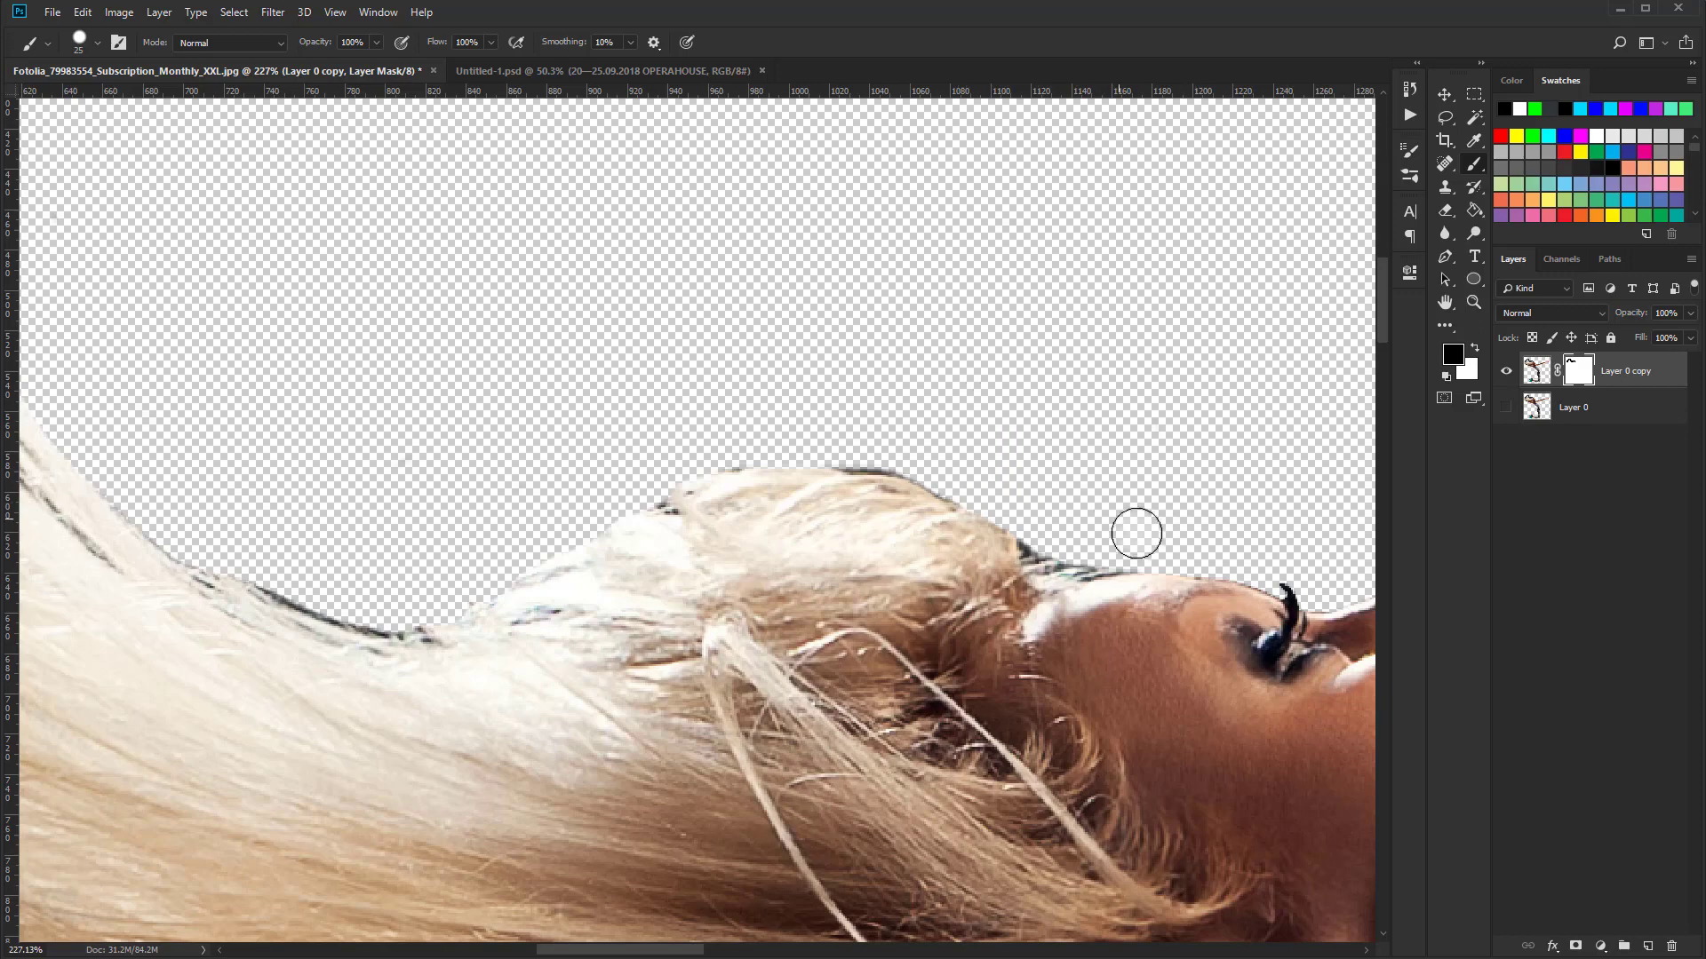
alt+scroll(1136, 533, down, 4)
alt+scroll(1146, 498, down, 2)
alt+scroll(884, 461, down, 2)
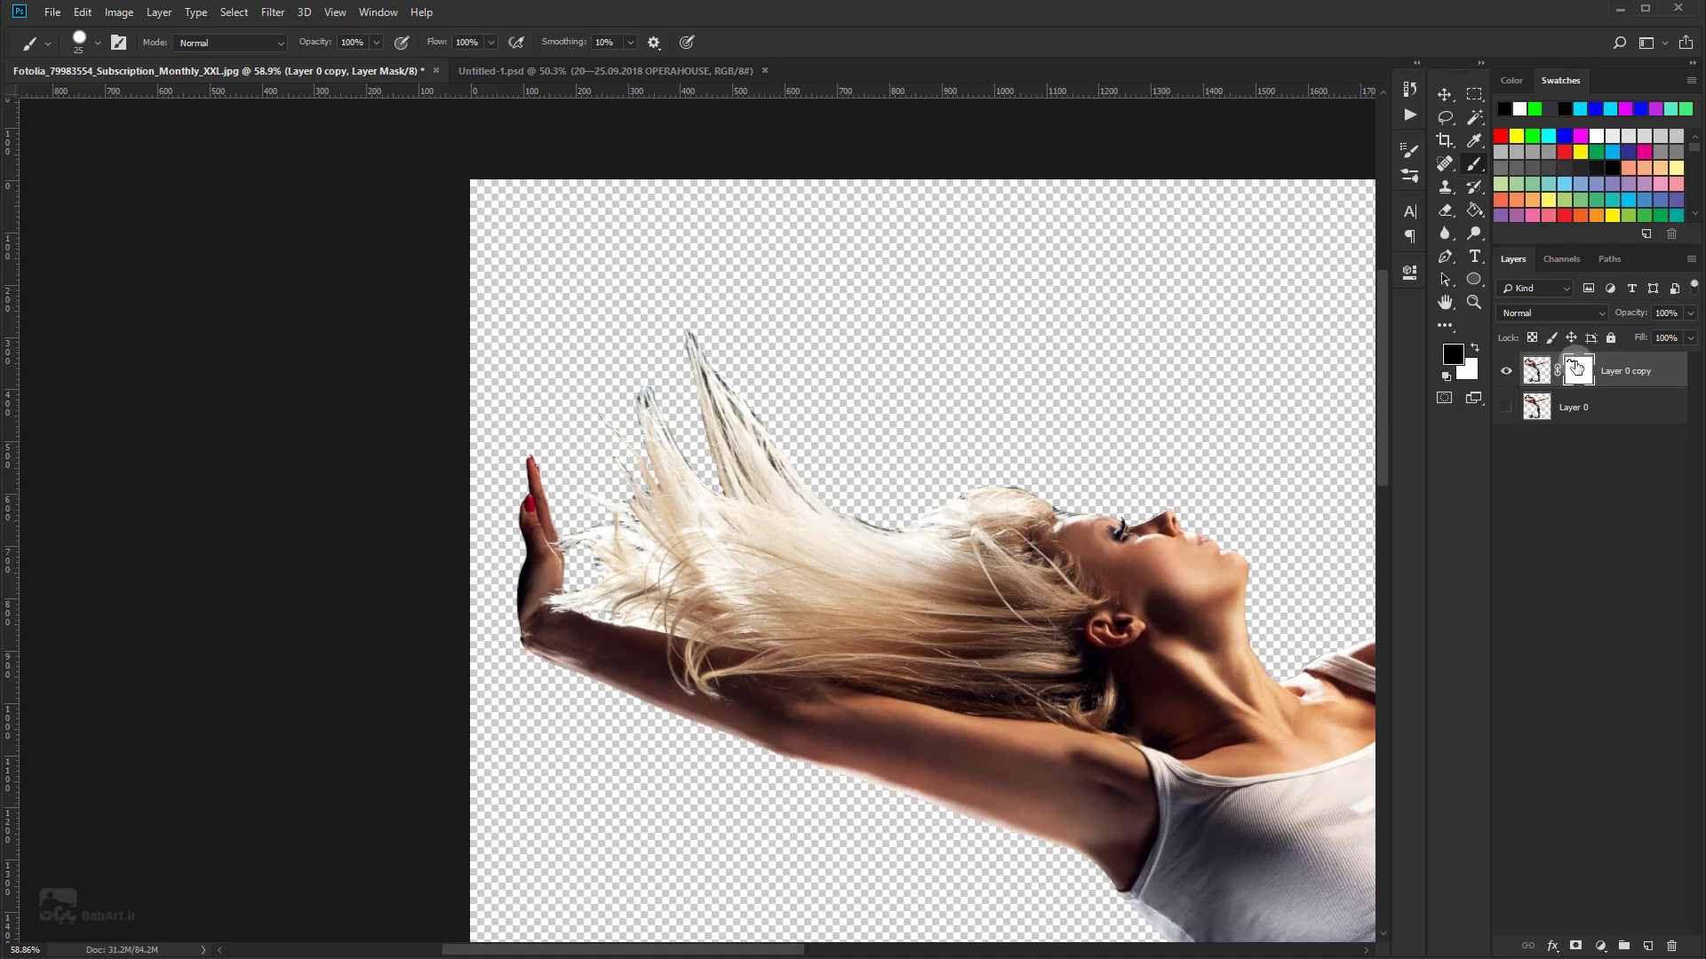
Step: Apply the layer mask permanently to the dancer copy
right_click(1576, 367)
click(1623, 414)
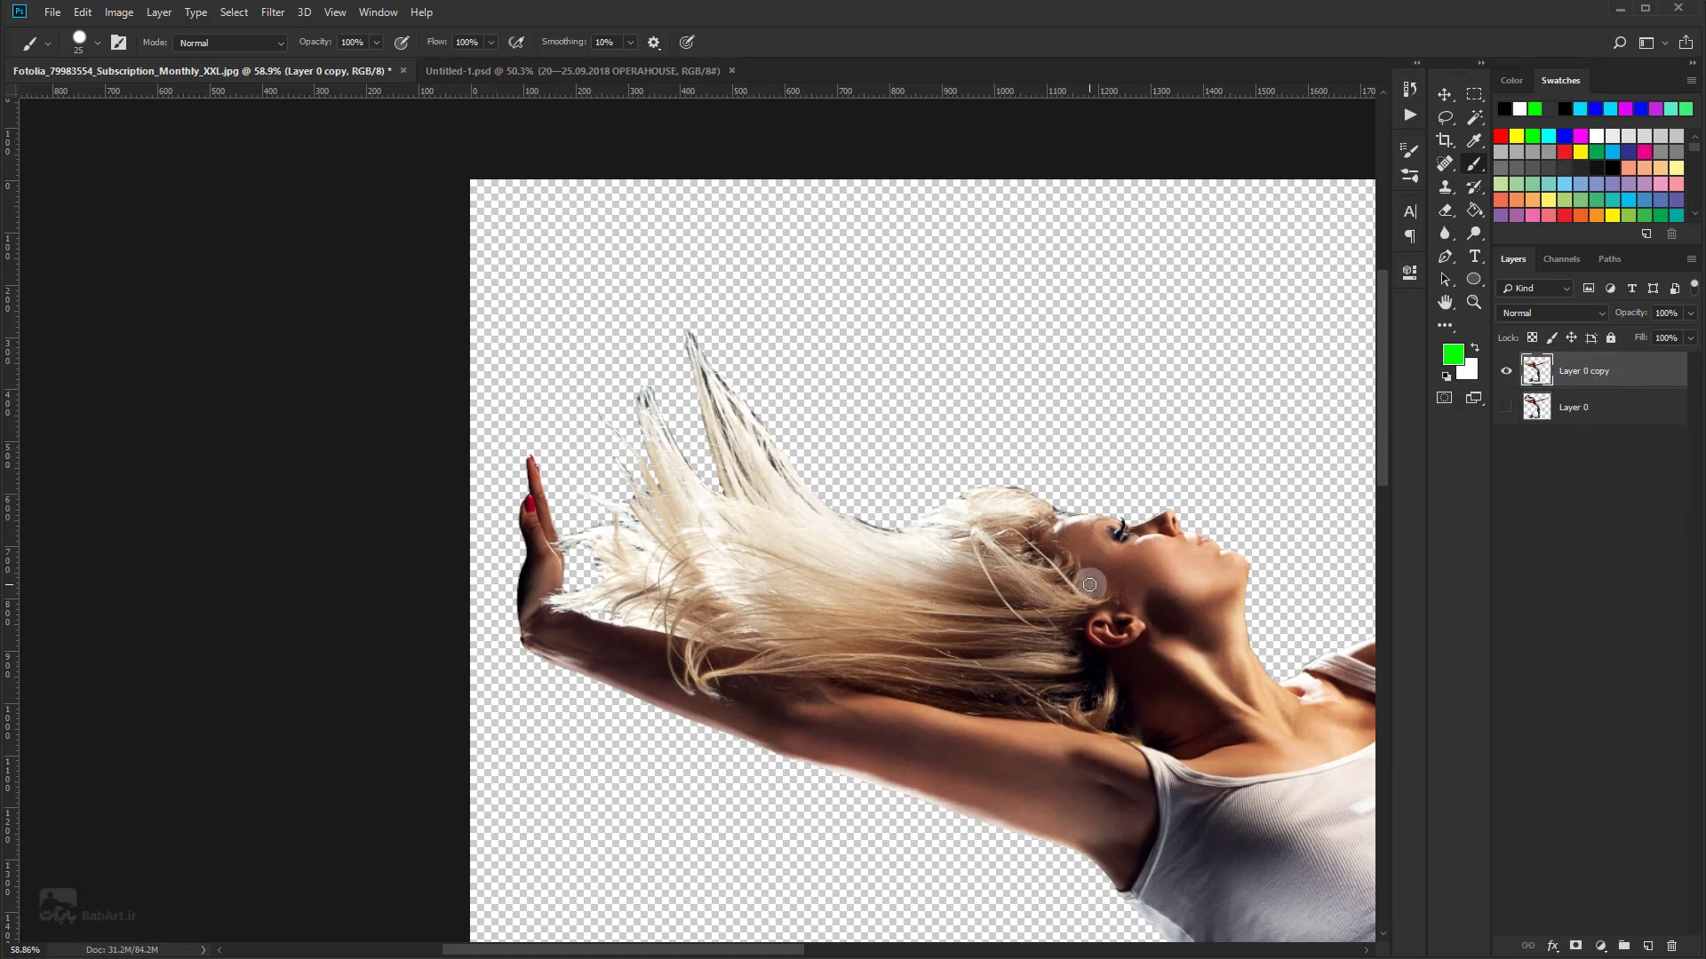
alt+scroll(1085, 584, down, 3)
alt+scroll(1090, 577, down, 1)
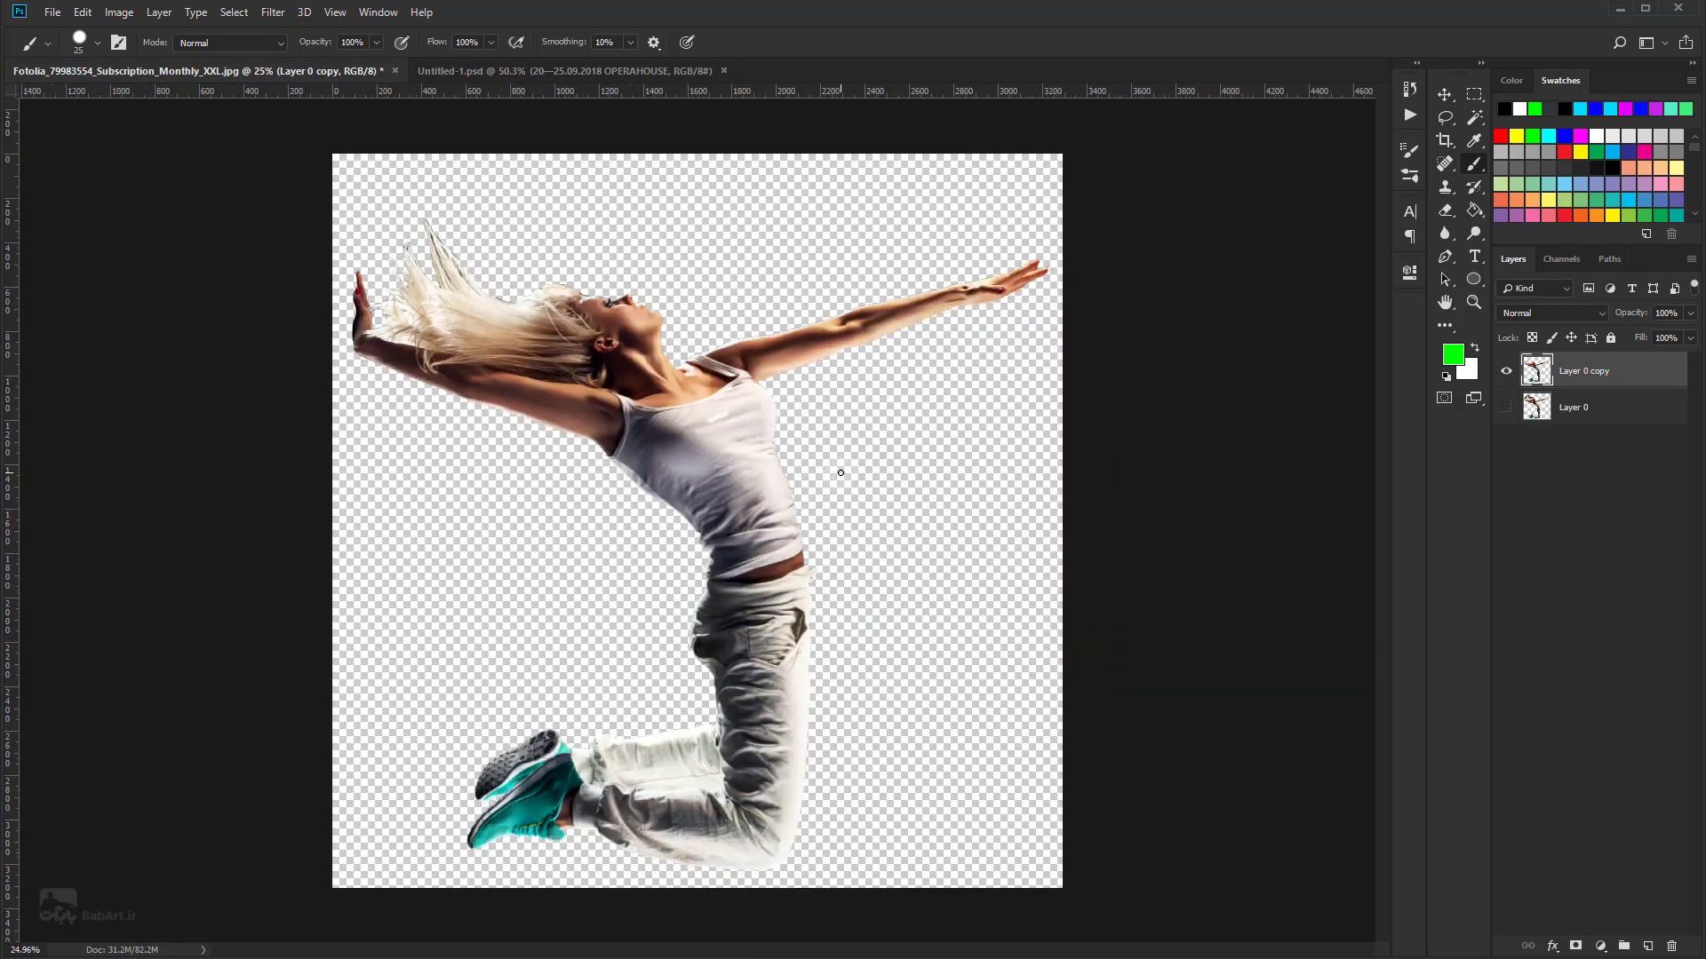
Step: Drag the dancer layer into the Untitled-1 poster and convert it to a smart object
click(1445, 93)
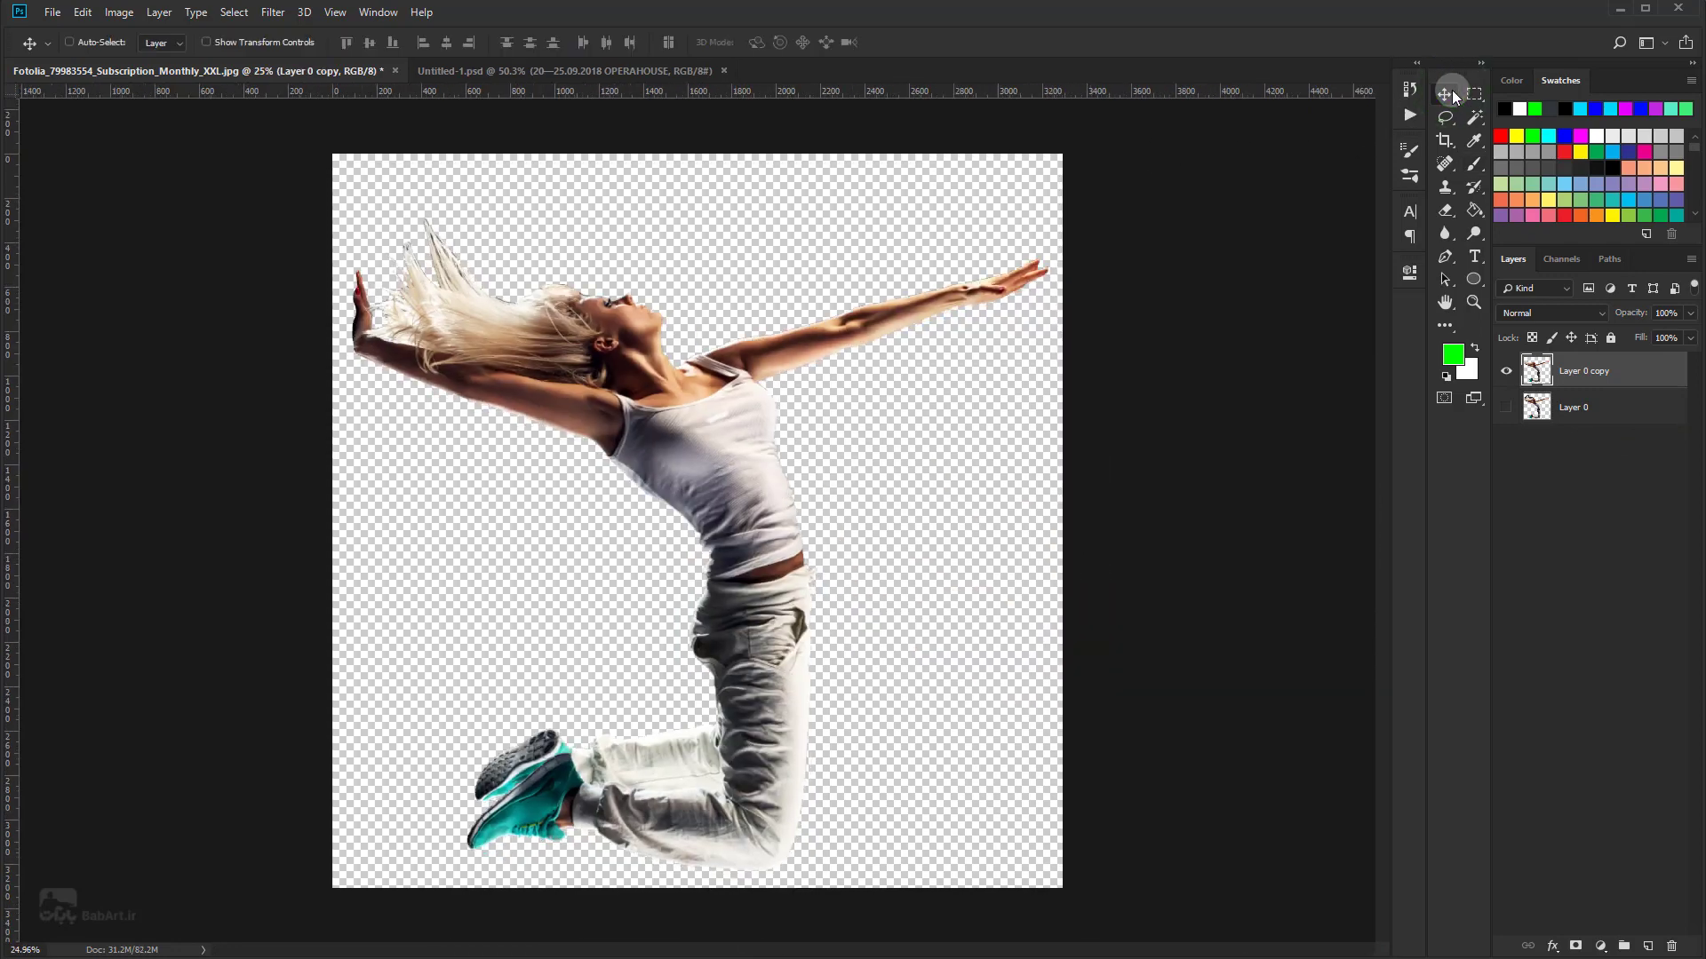
click(1546, 367)
drag(734, 448, 471, 59)
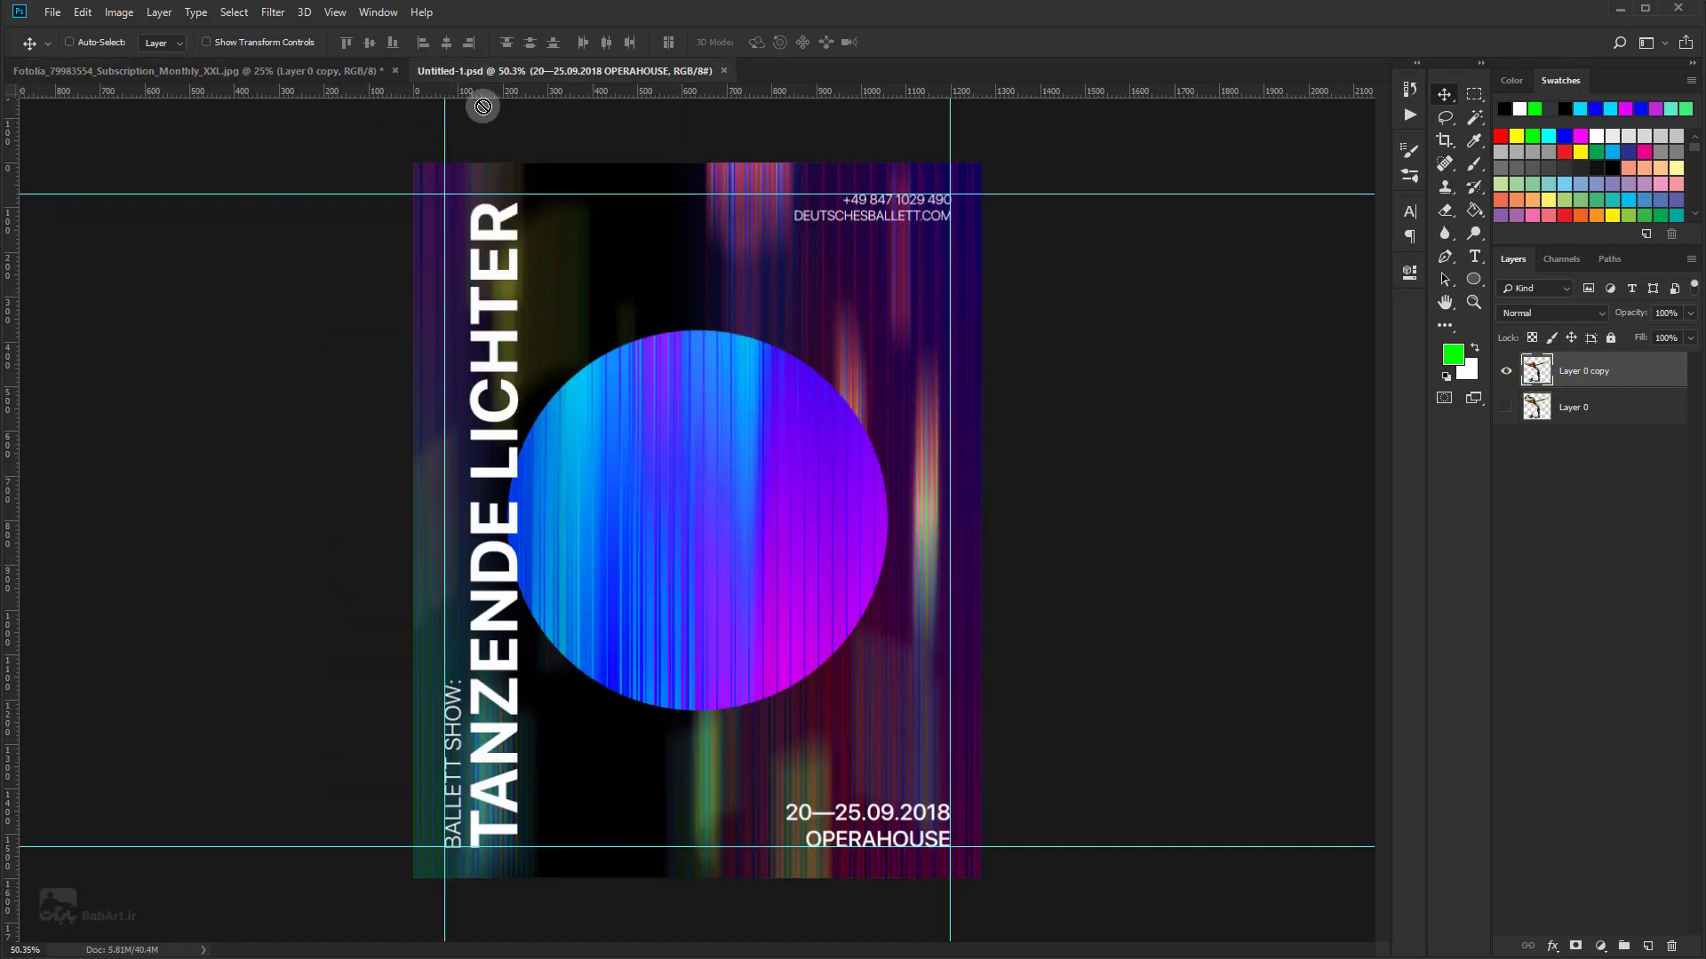
drag(471, 67, 766, 461)
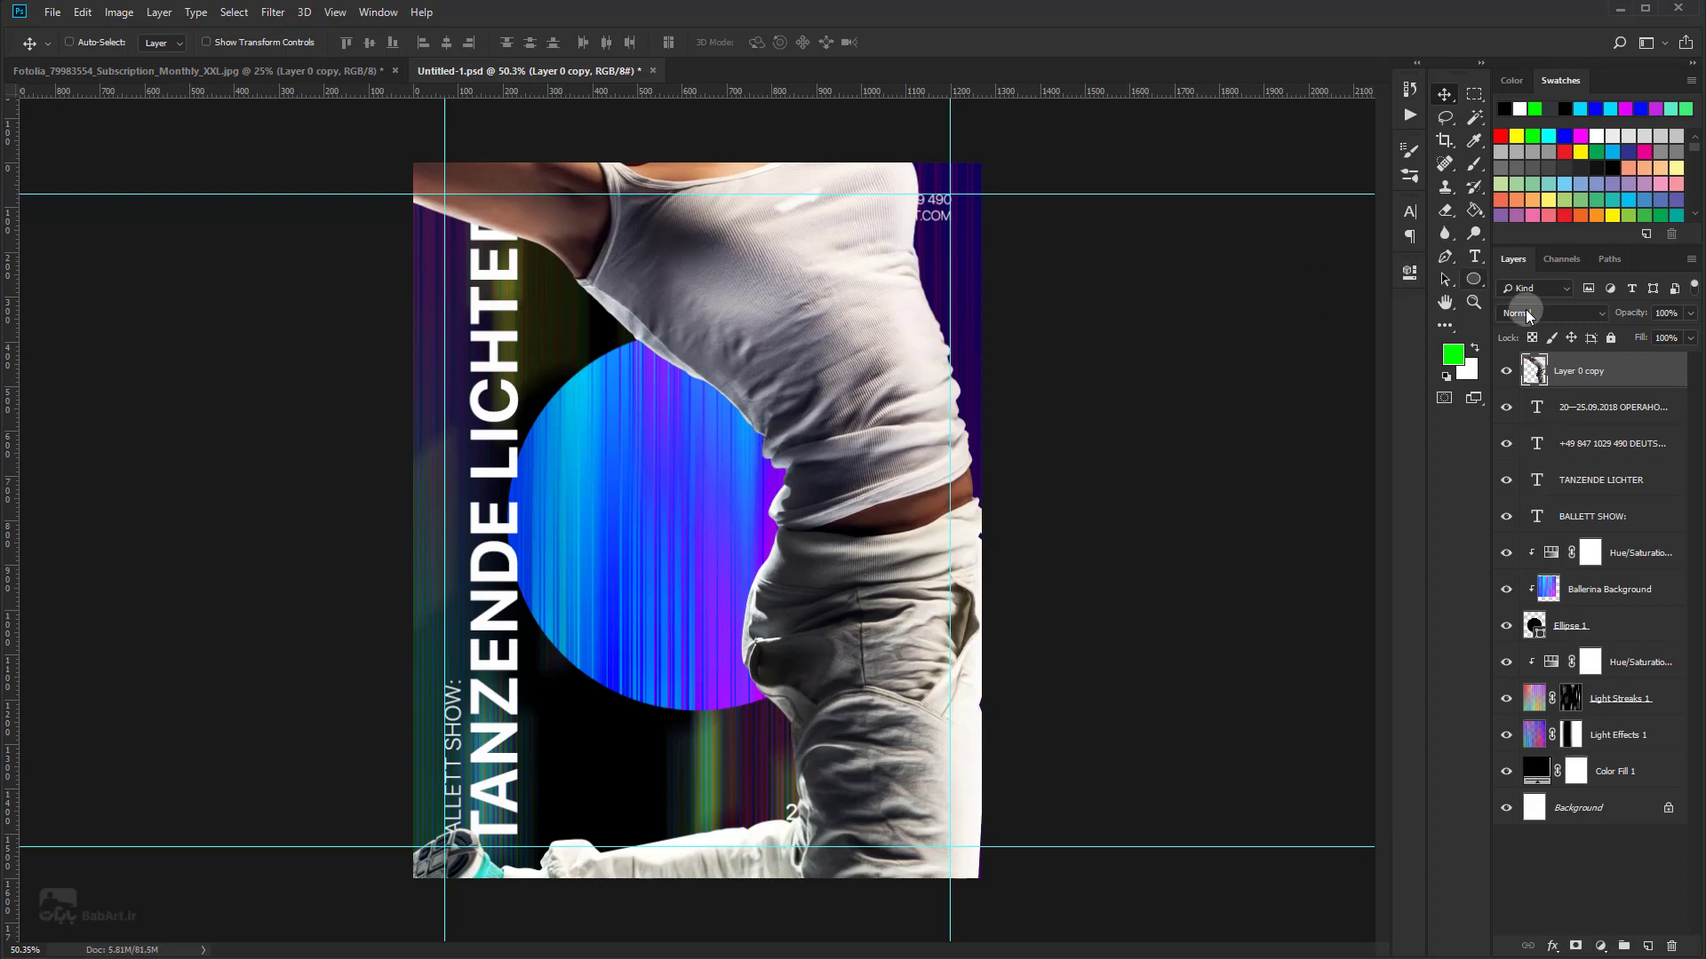
right_click(1562, 370)
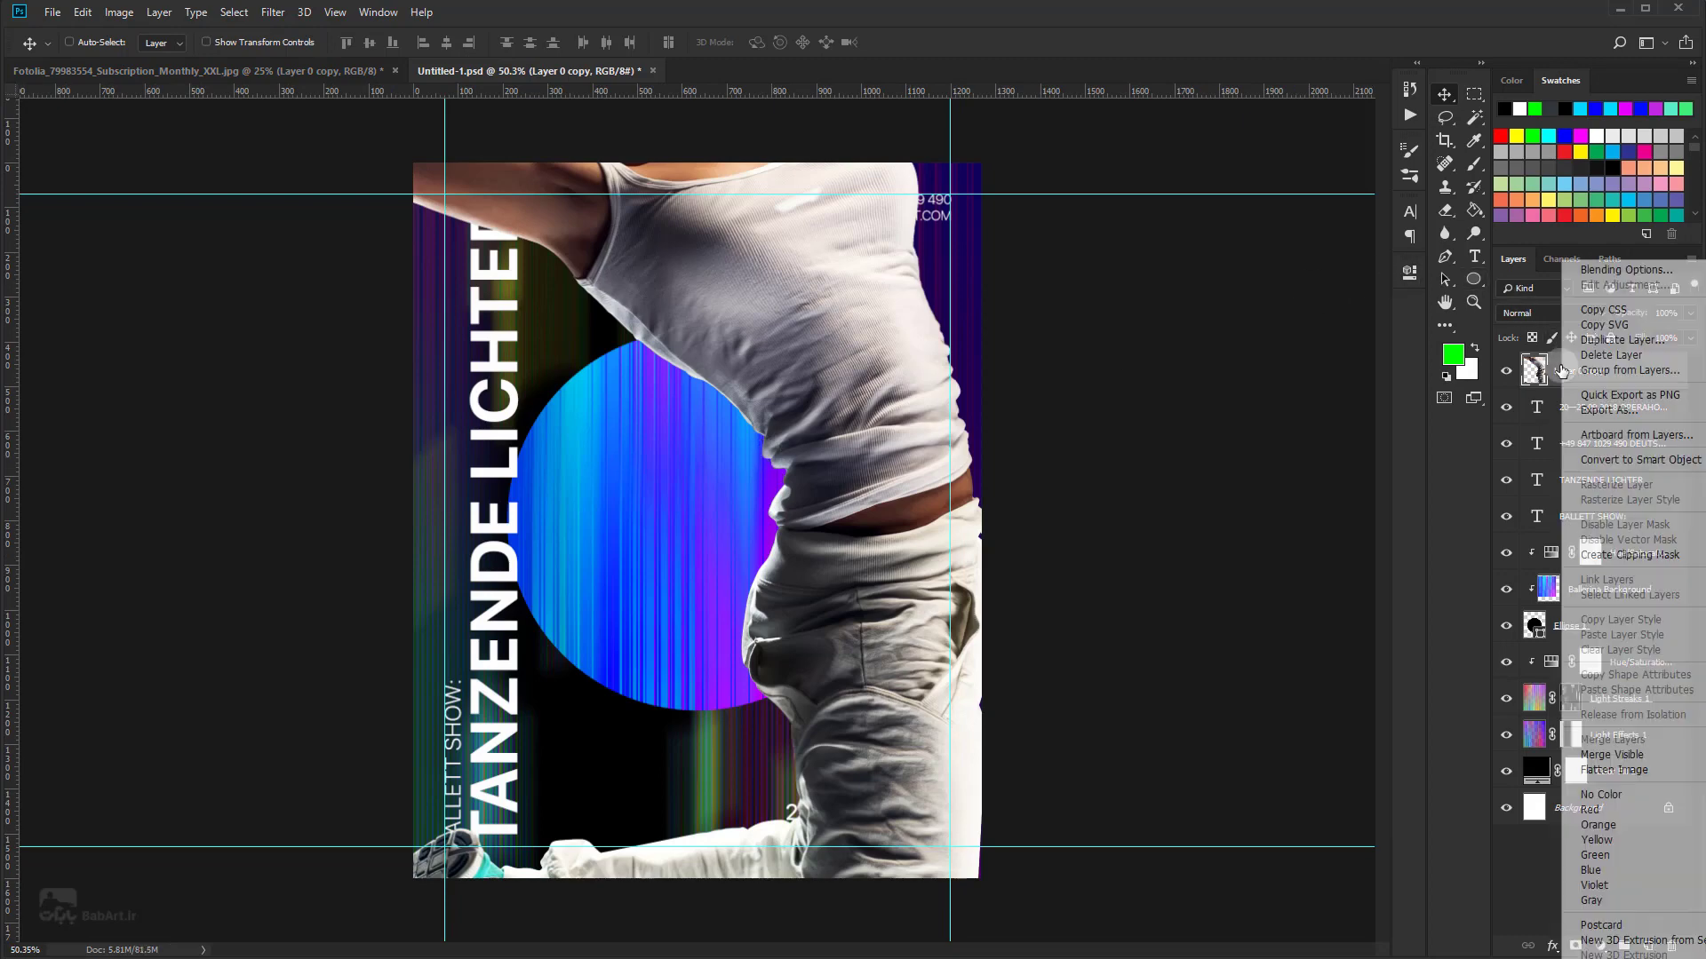
click(1599, 459)
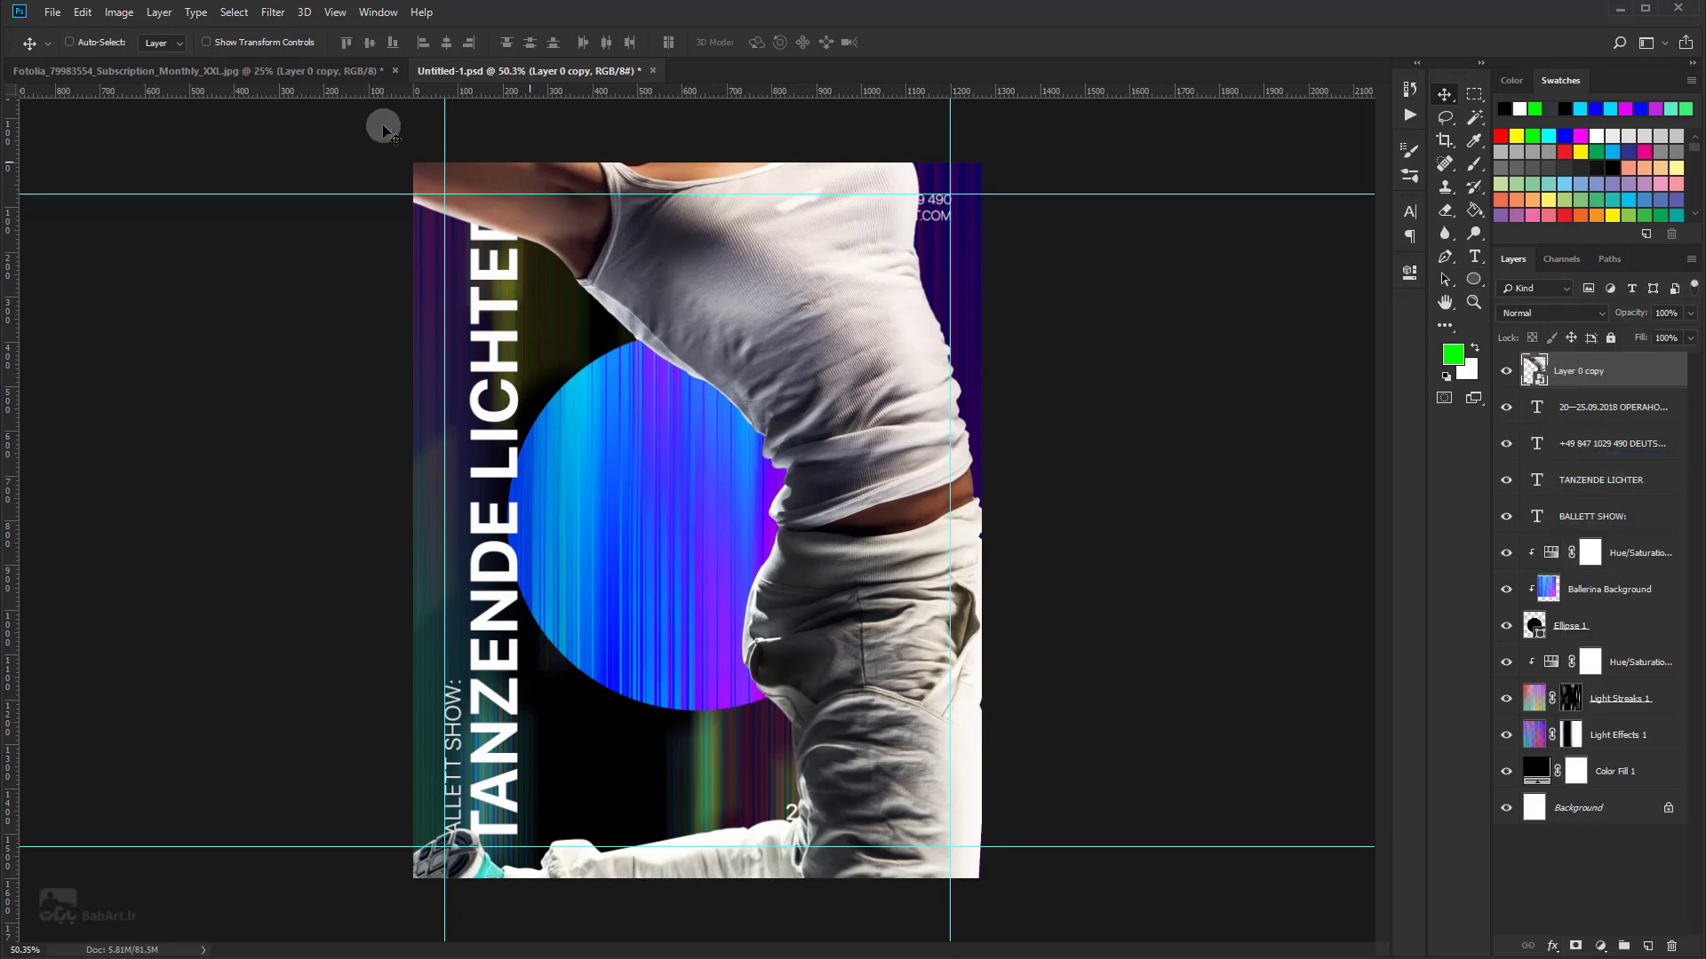
Step: Free Transform the dancer proportionally to 33.33% and position it over the striped circle
click(82, 11)
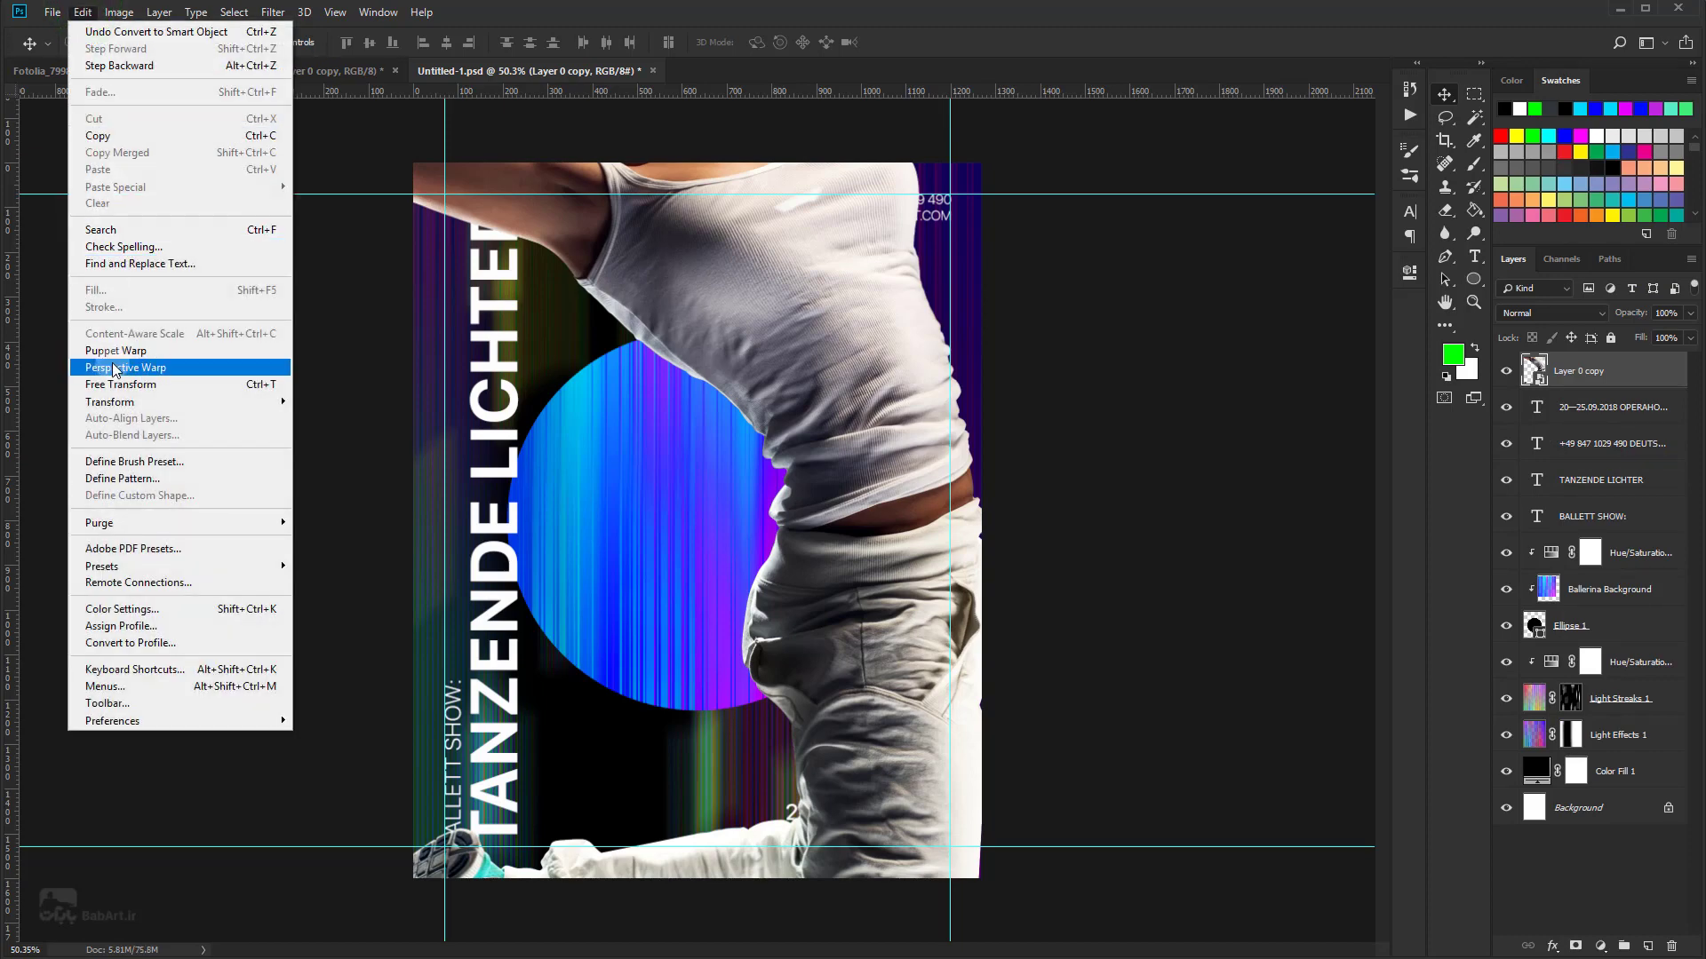
mouse_move(110, 401)
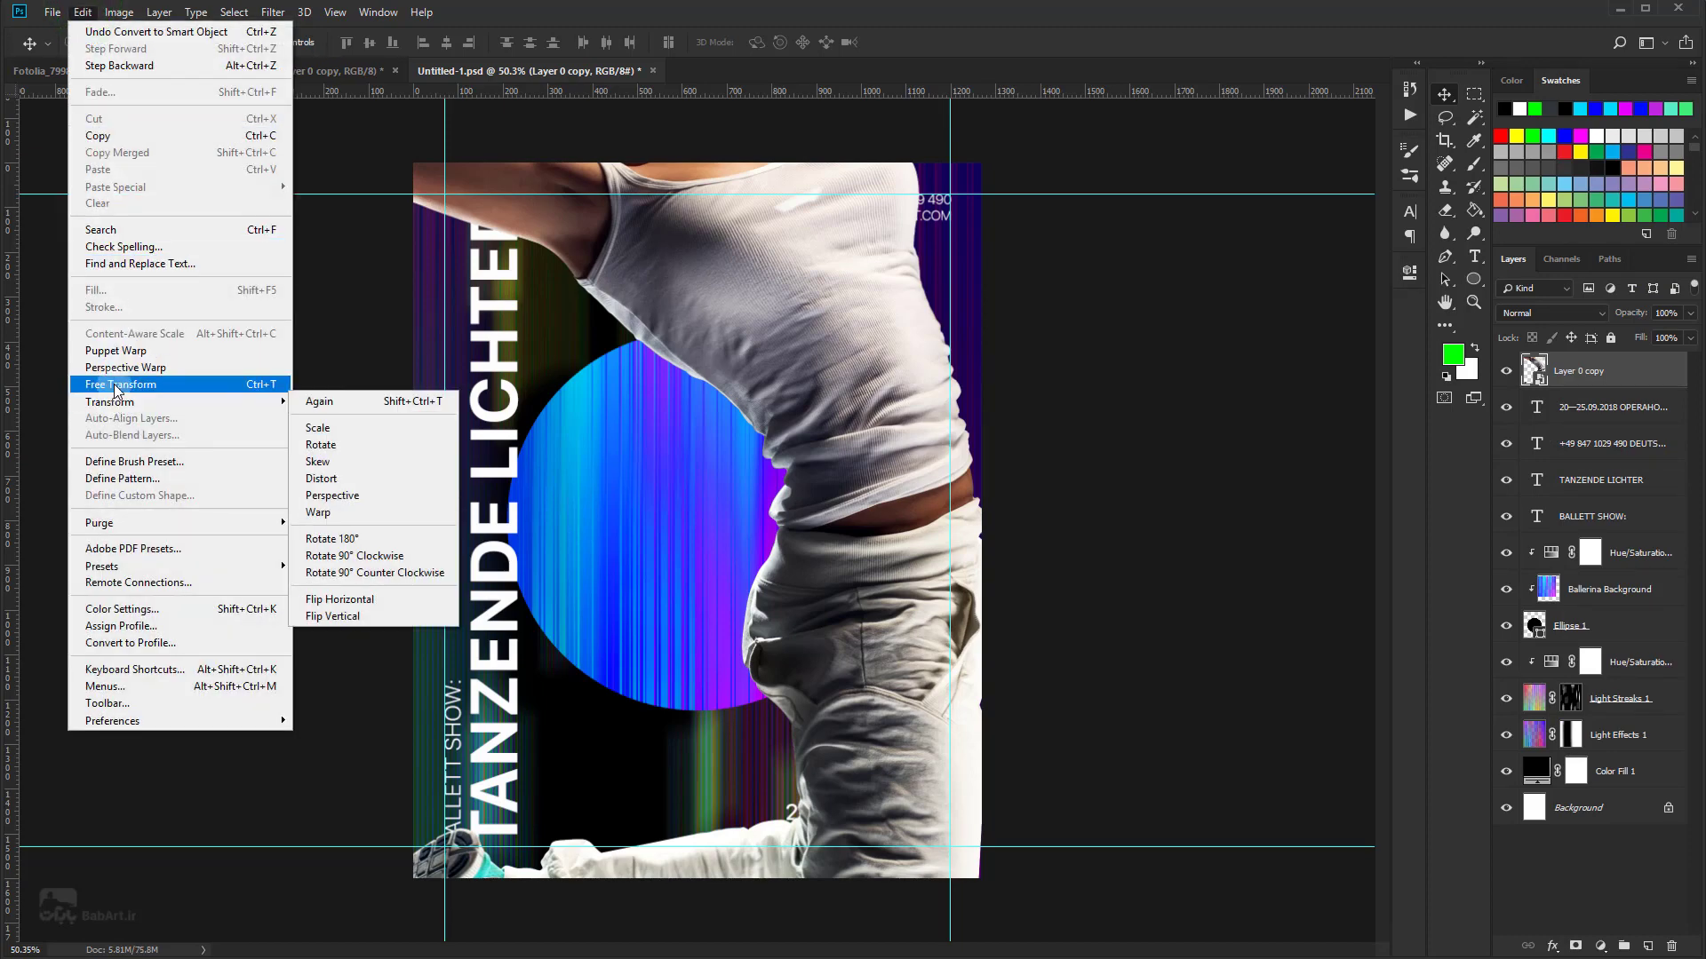
click(116, 385)
key(ctrl+0)
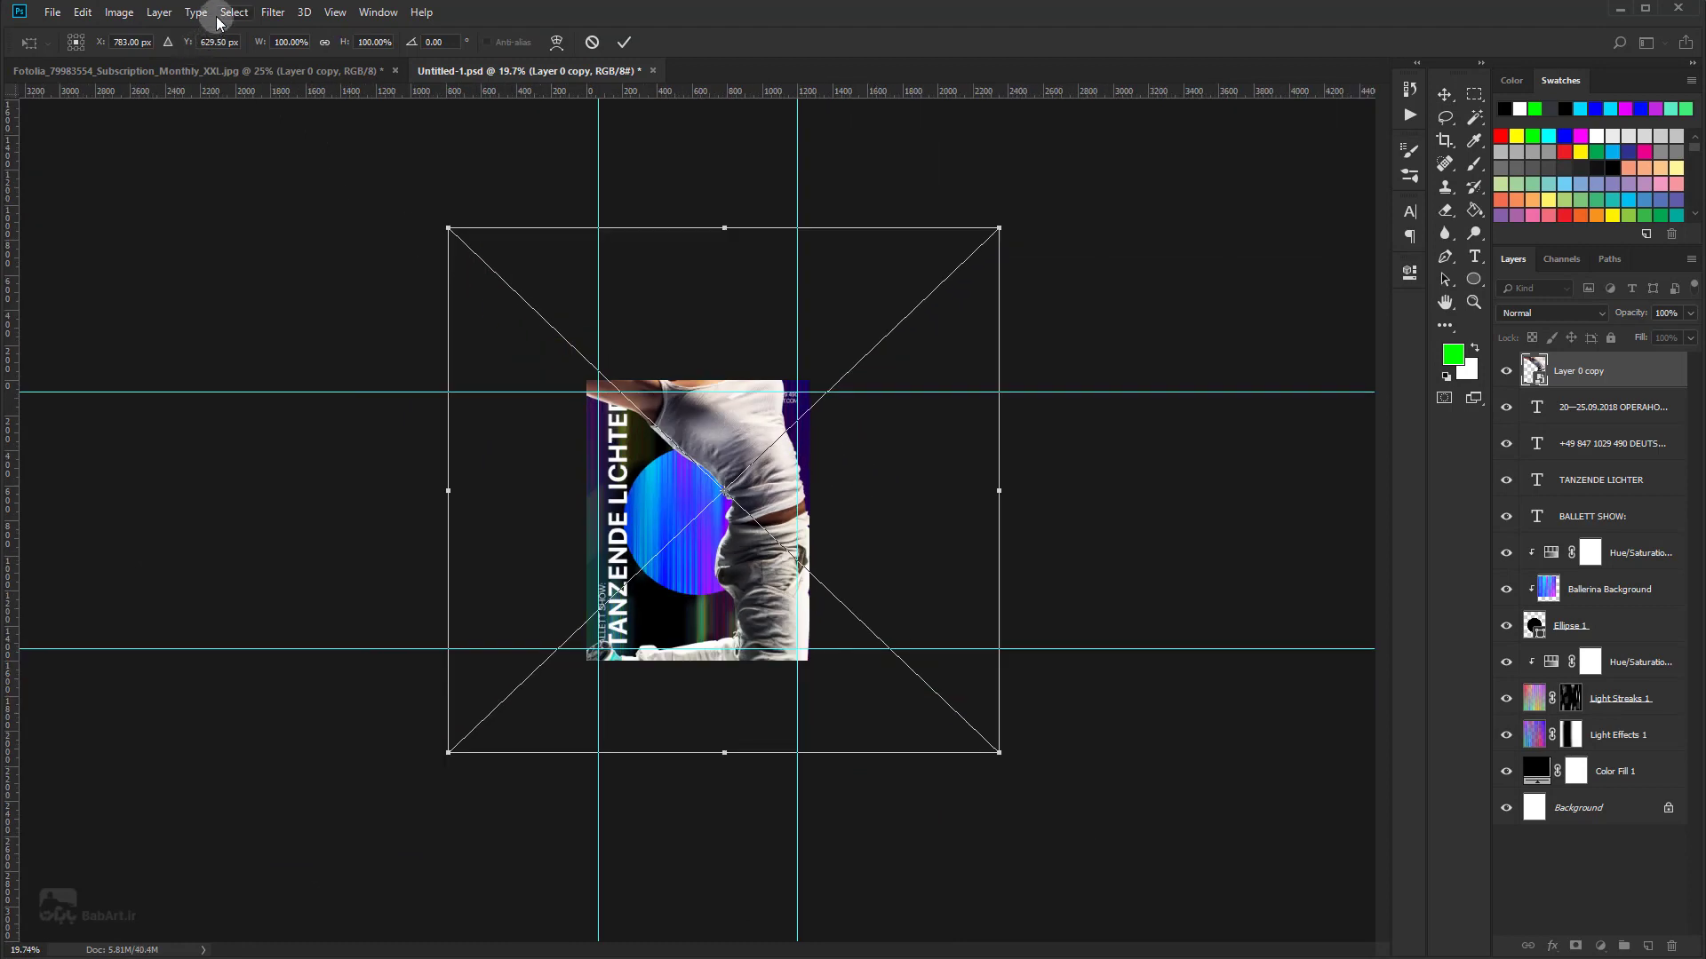
click(325, 42)
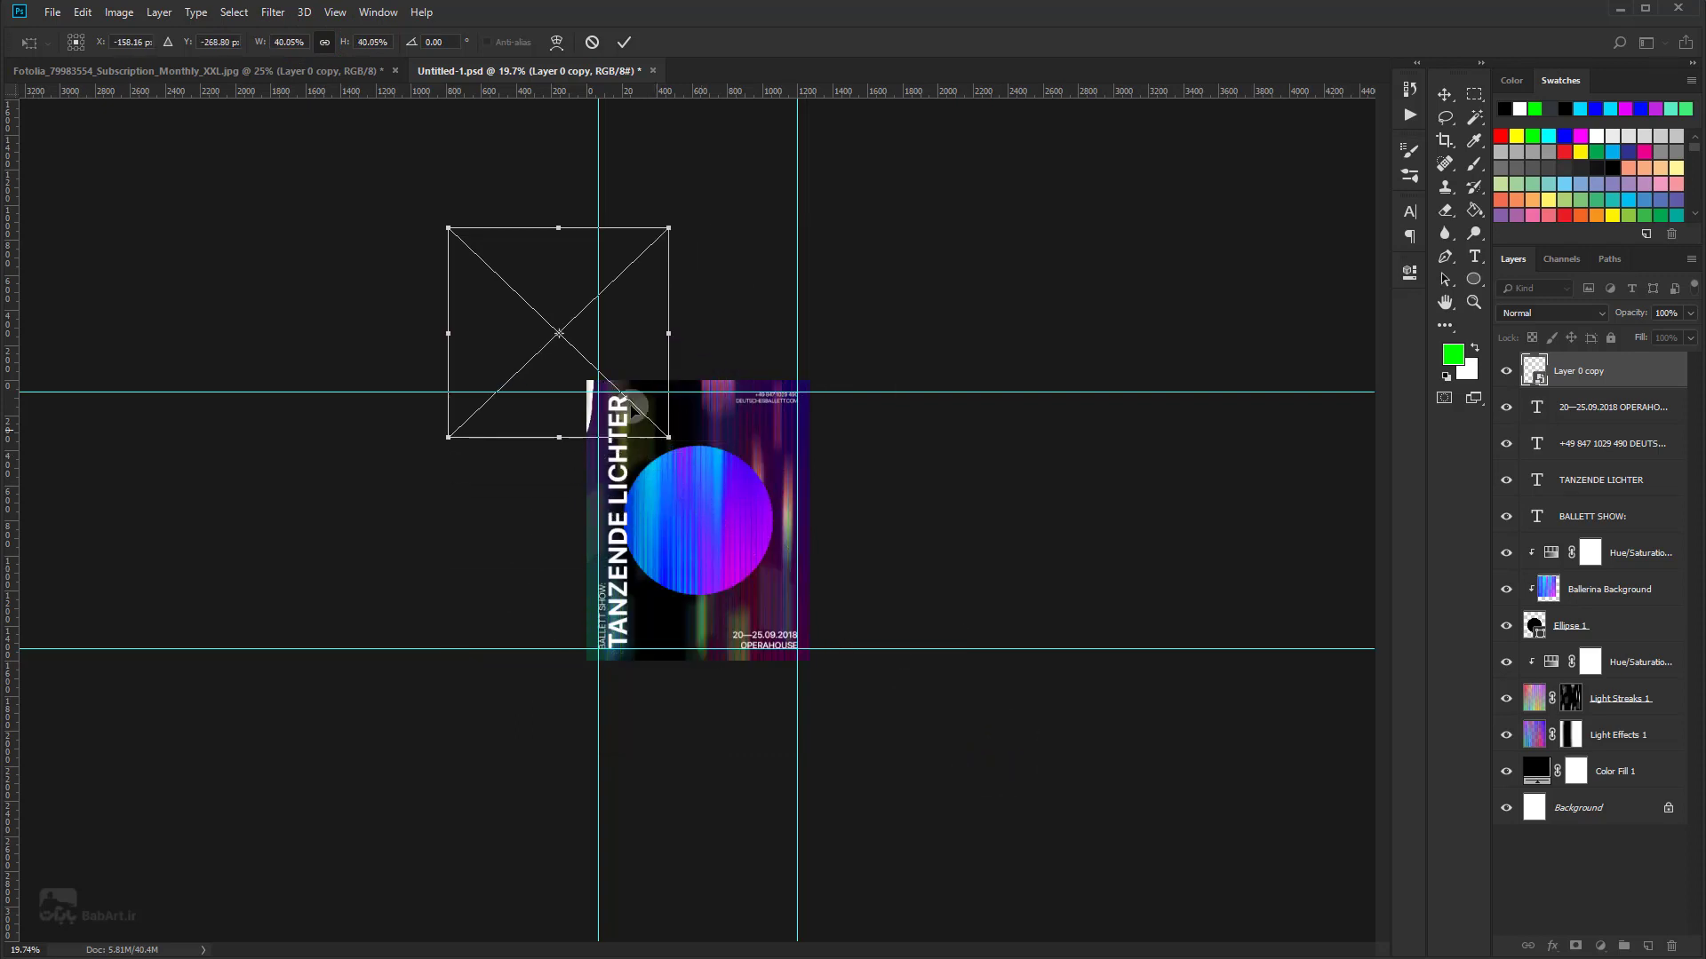
drag(1000, 754, 739, 536)
drag(574, 395, 695, 516)
scroll(695, 515, up, 2)
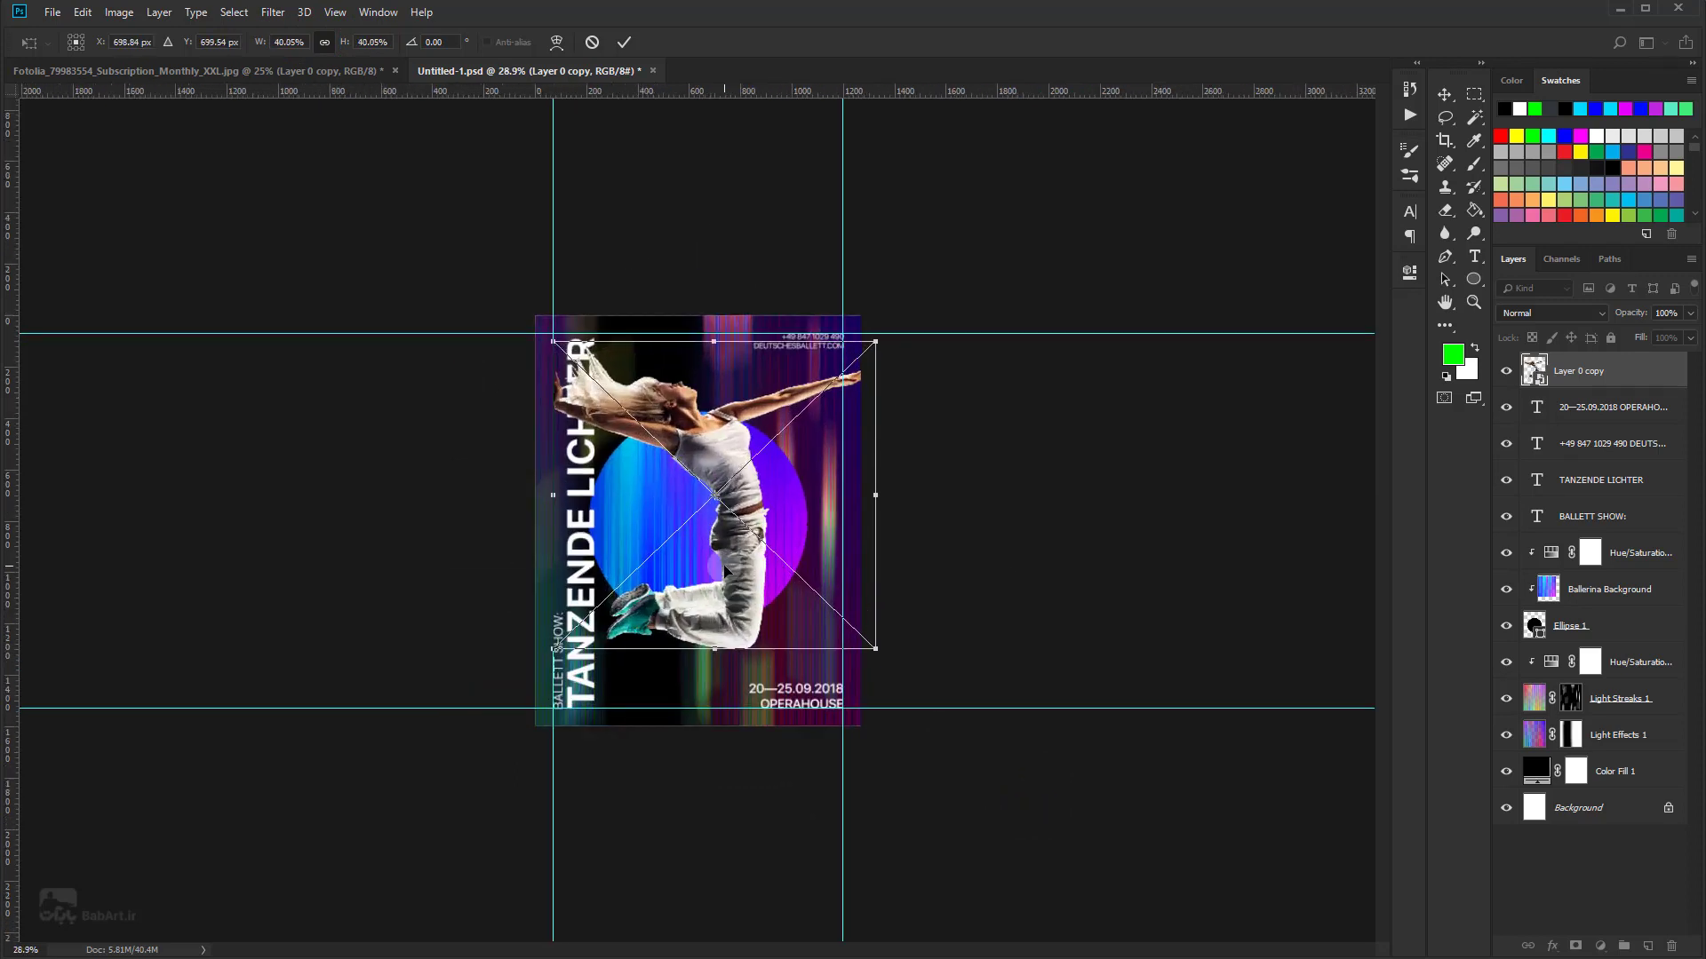
drag(877, 651, 821, 595)
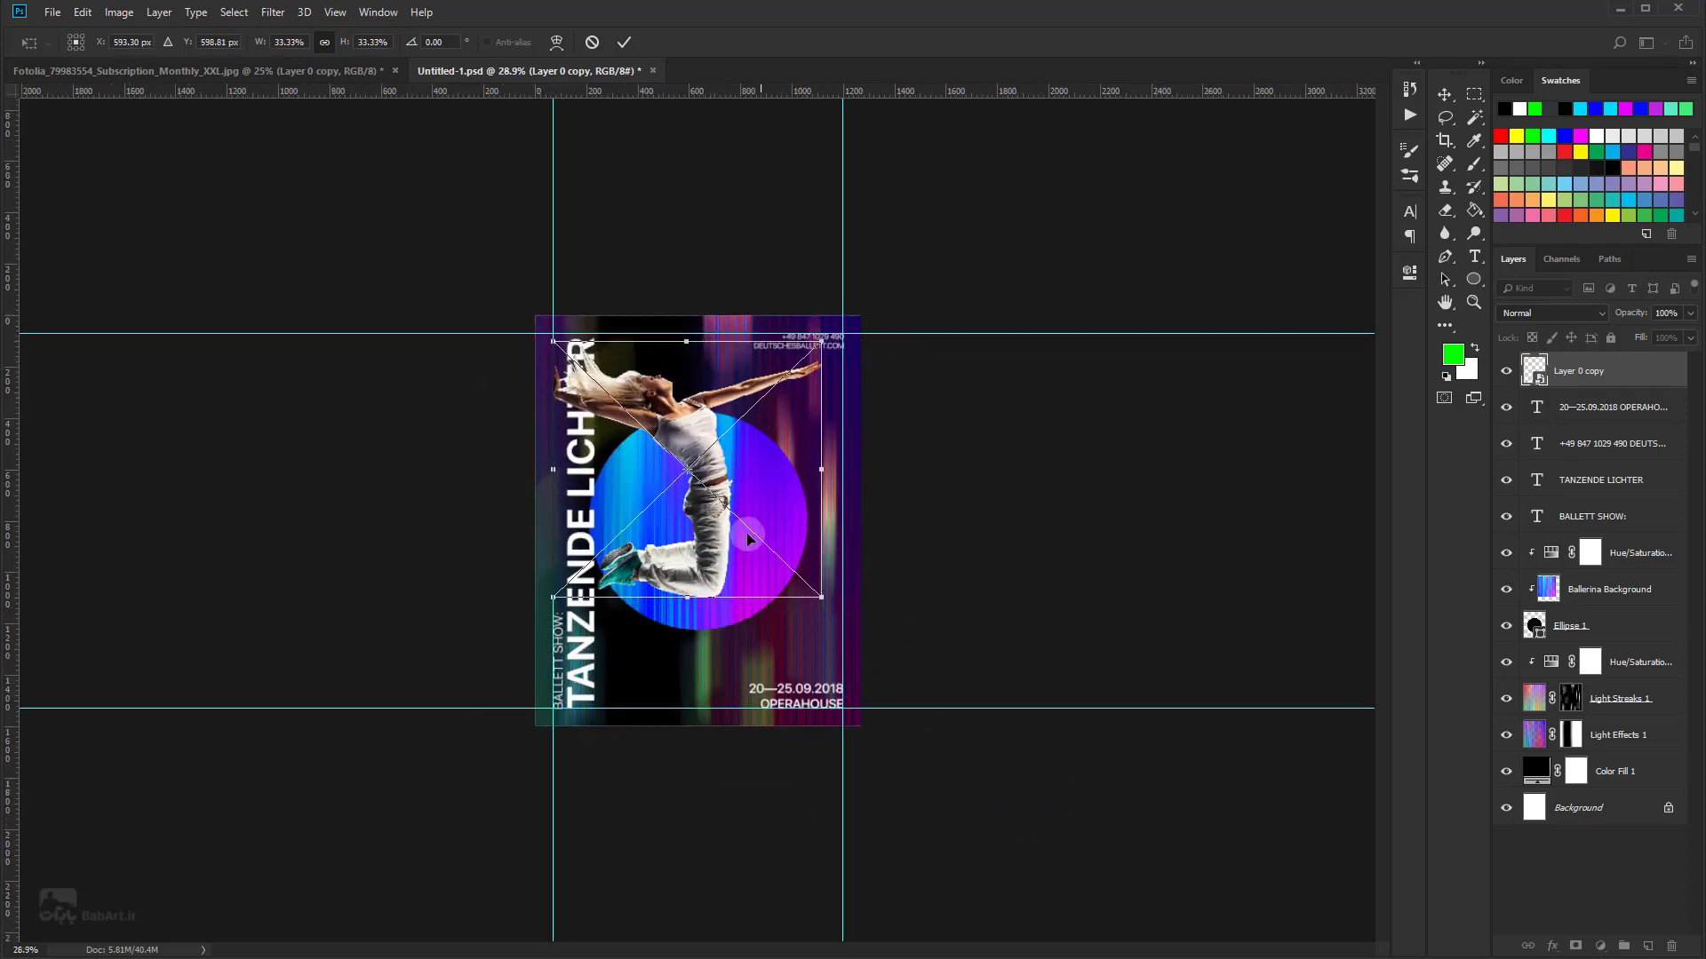
drag(746, 541, 777, 582)
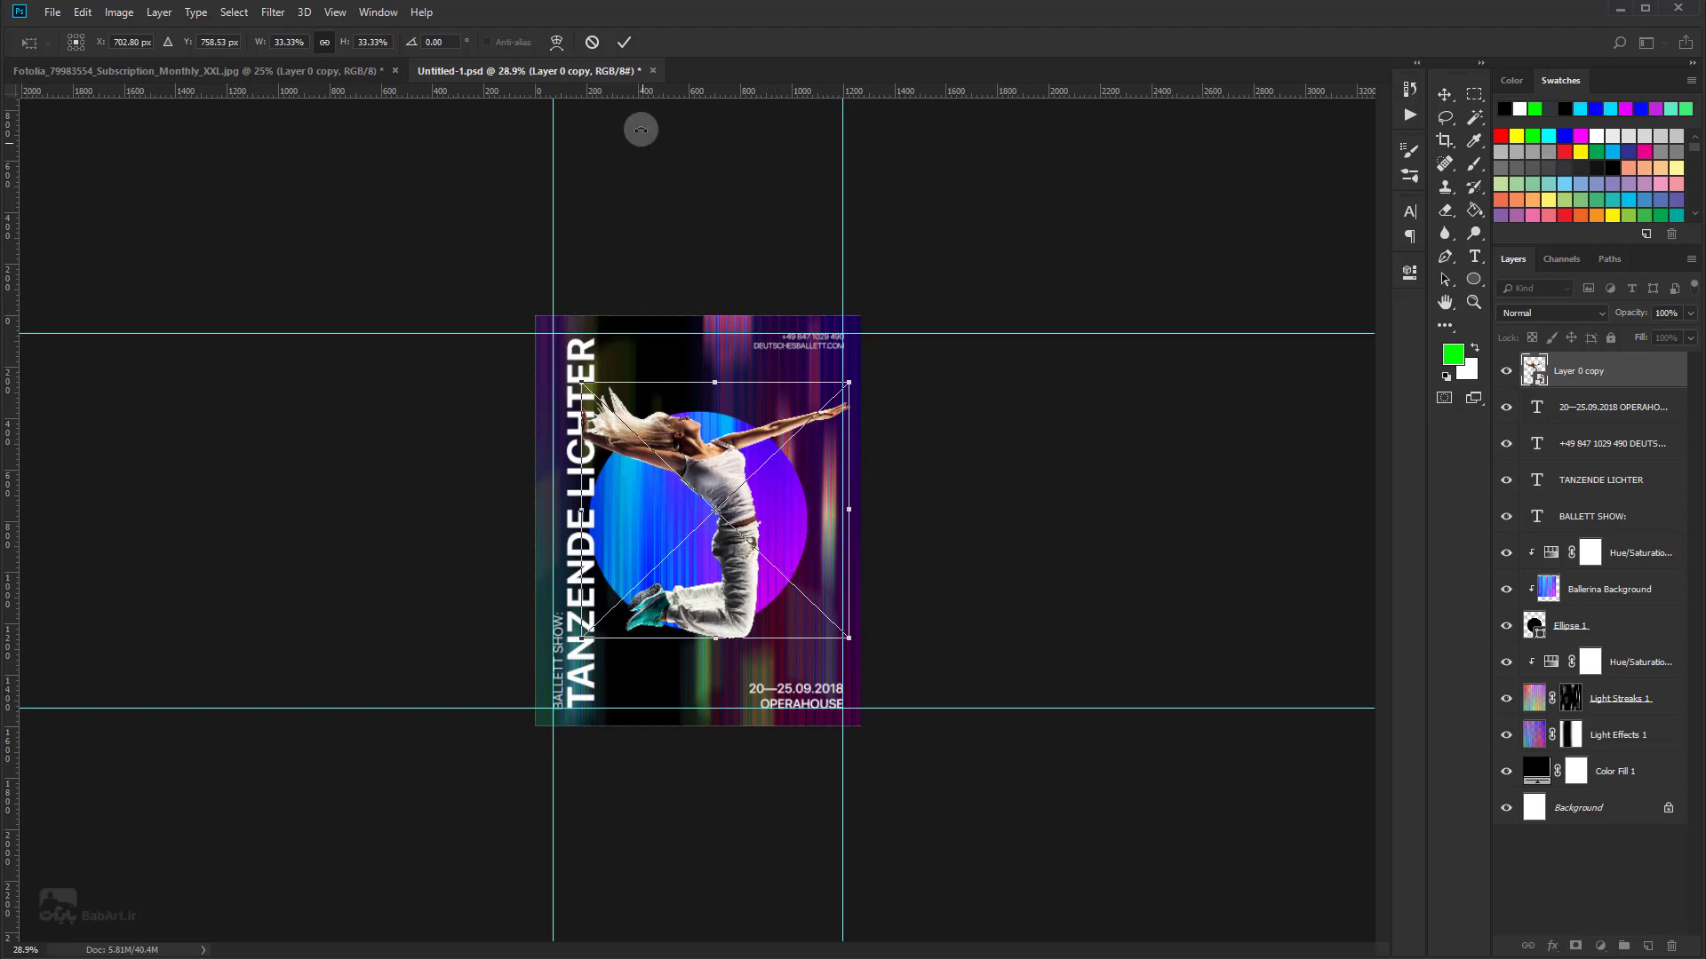
click(626, 42)
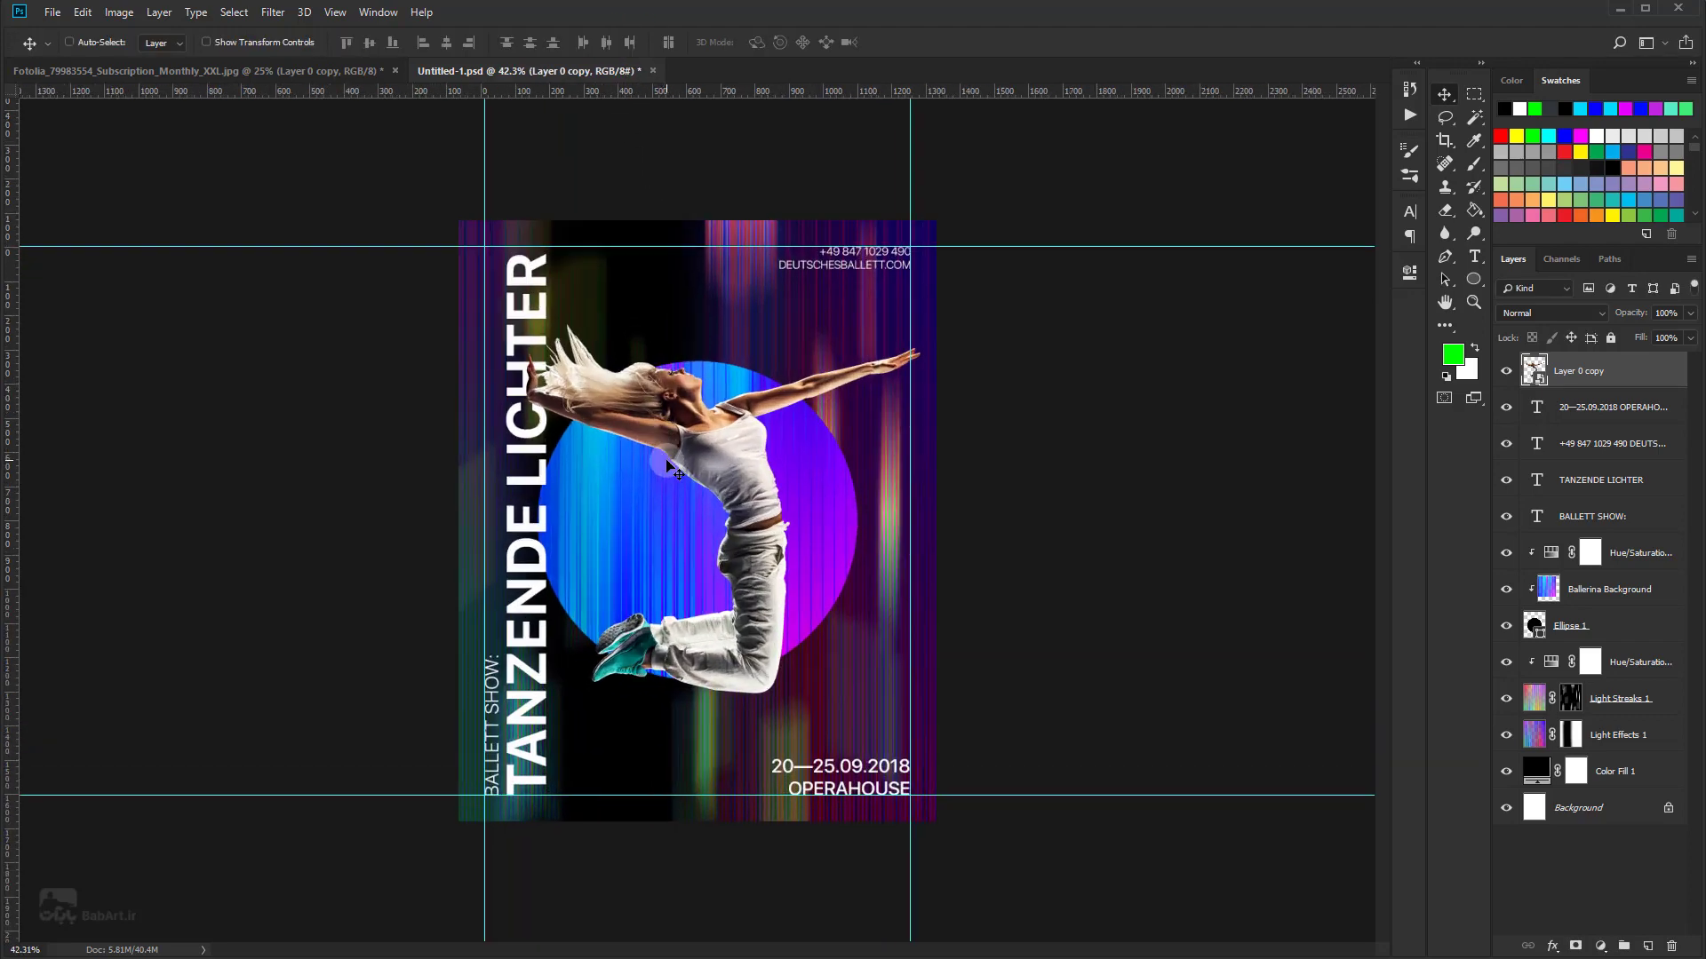
Step: Zoom in on the dancer and rasterize the dancer smart object layer
drag(486, 503, 954, 449)
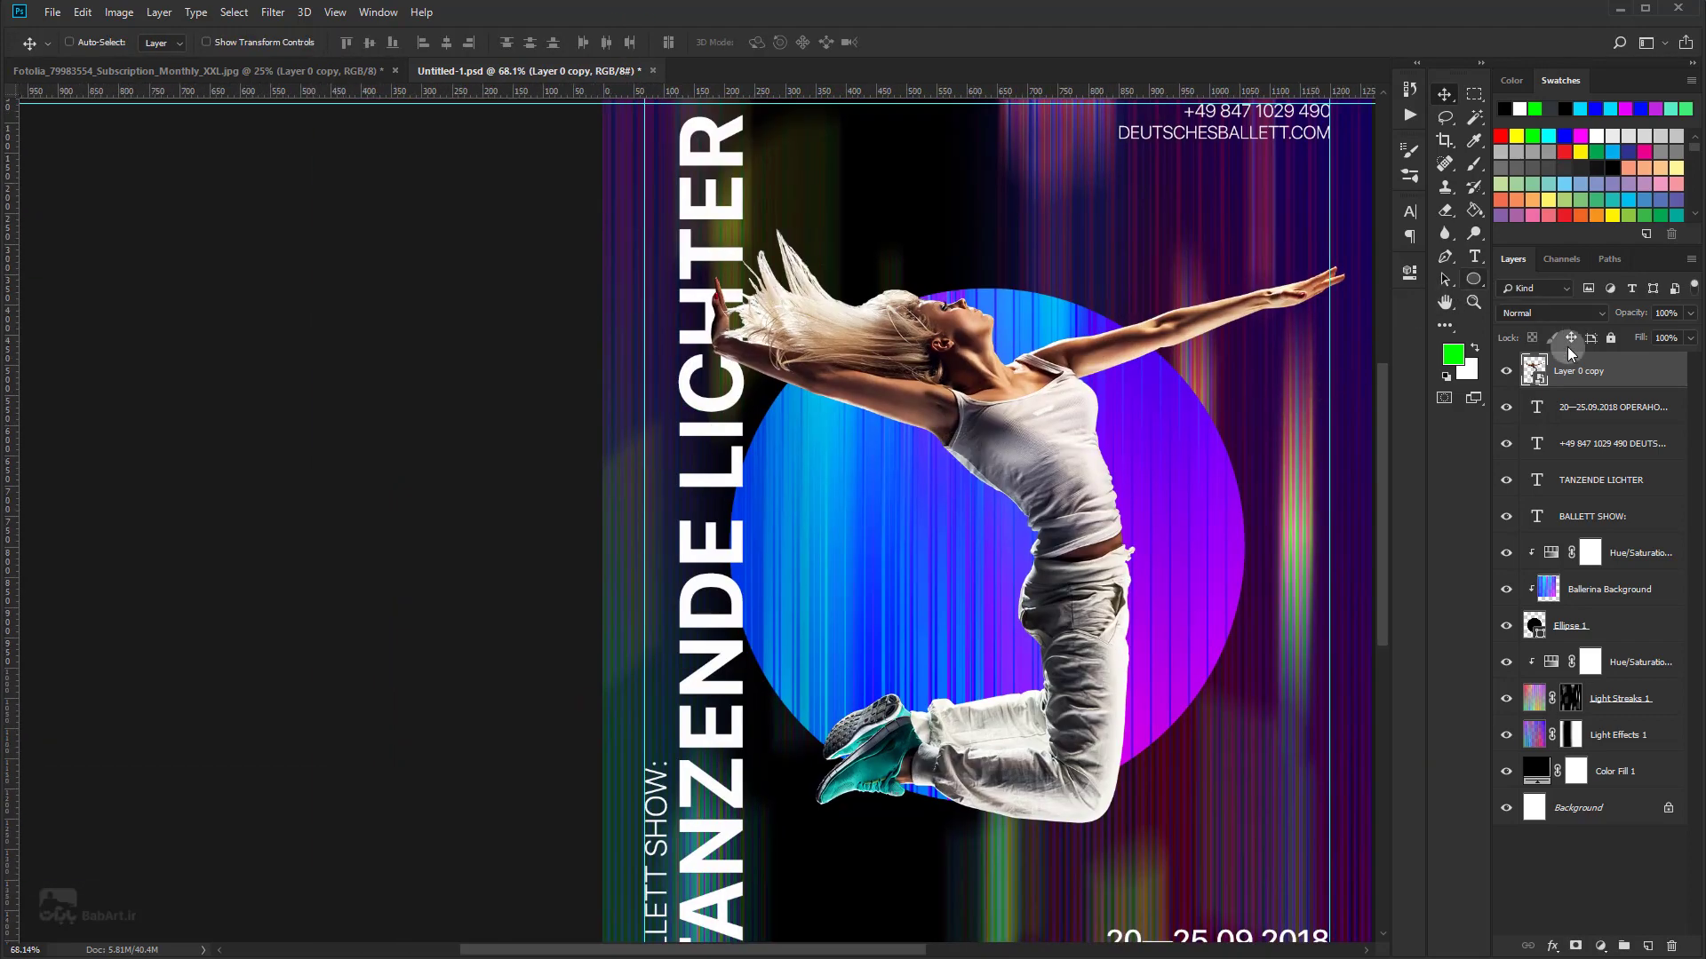
right_click(1577, 371)
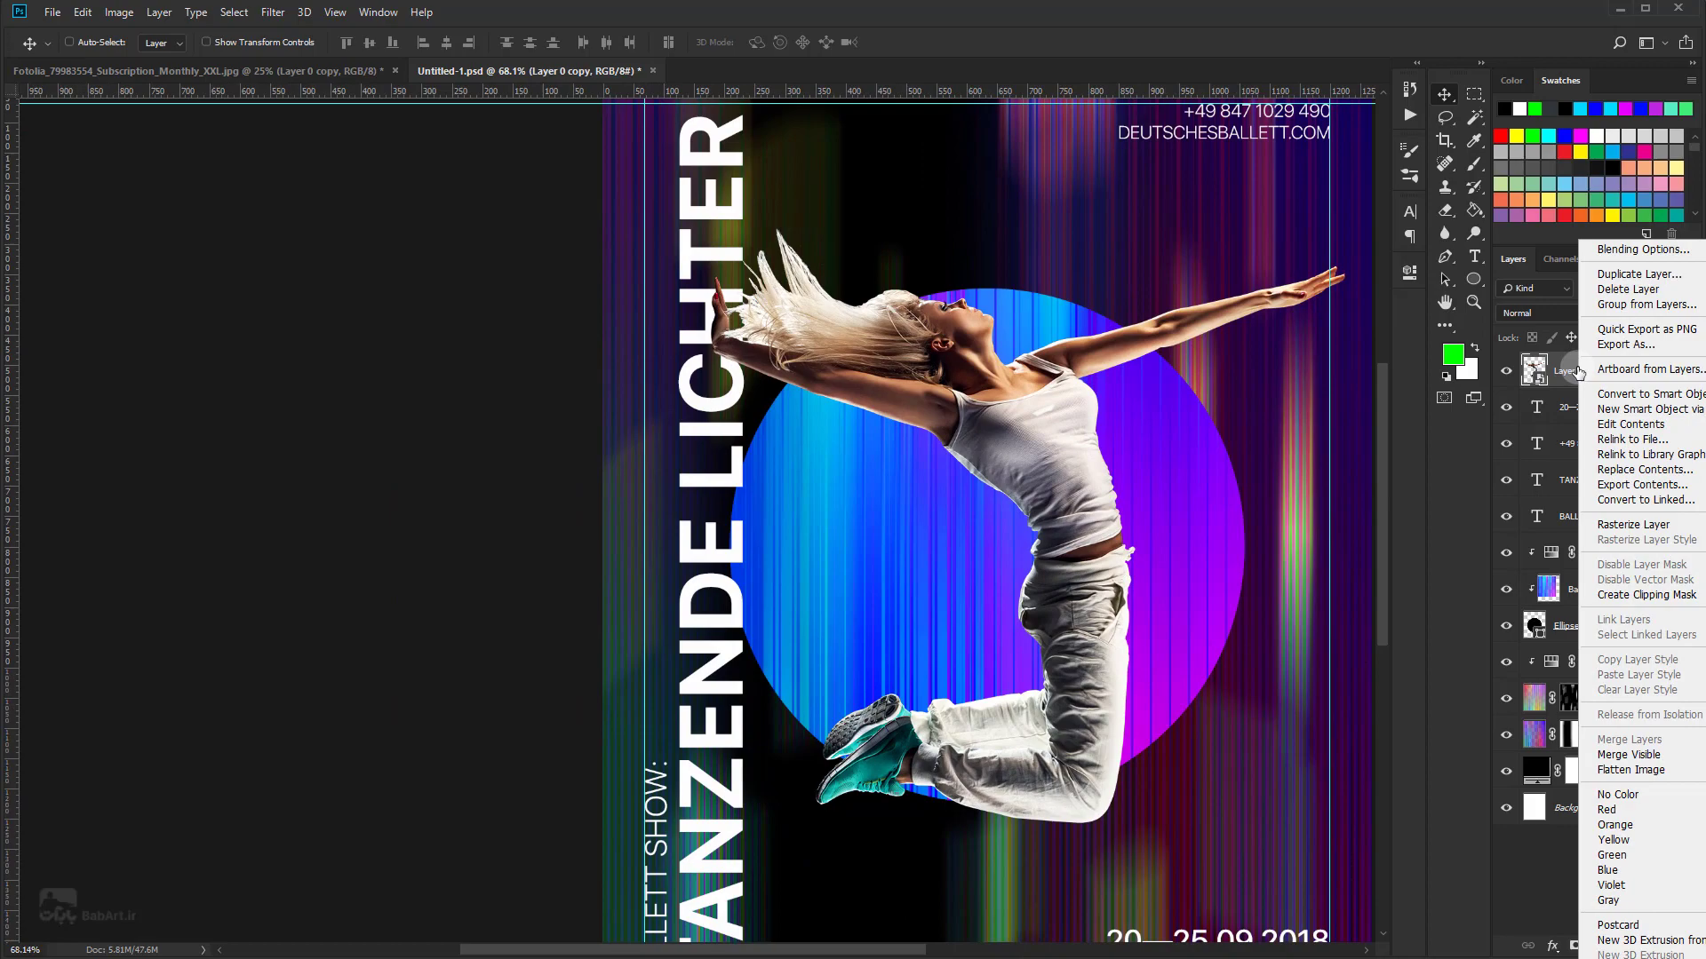
click(1595, 524)
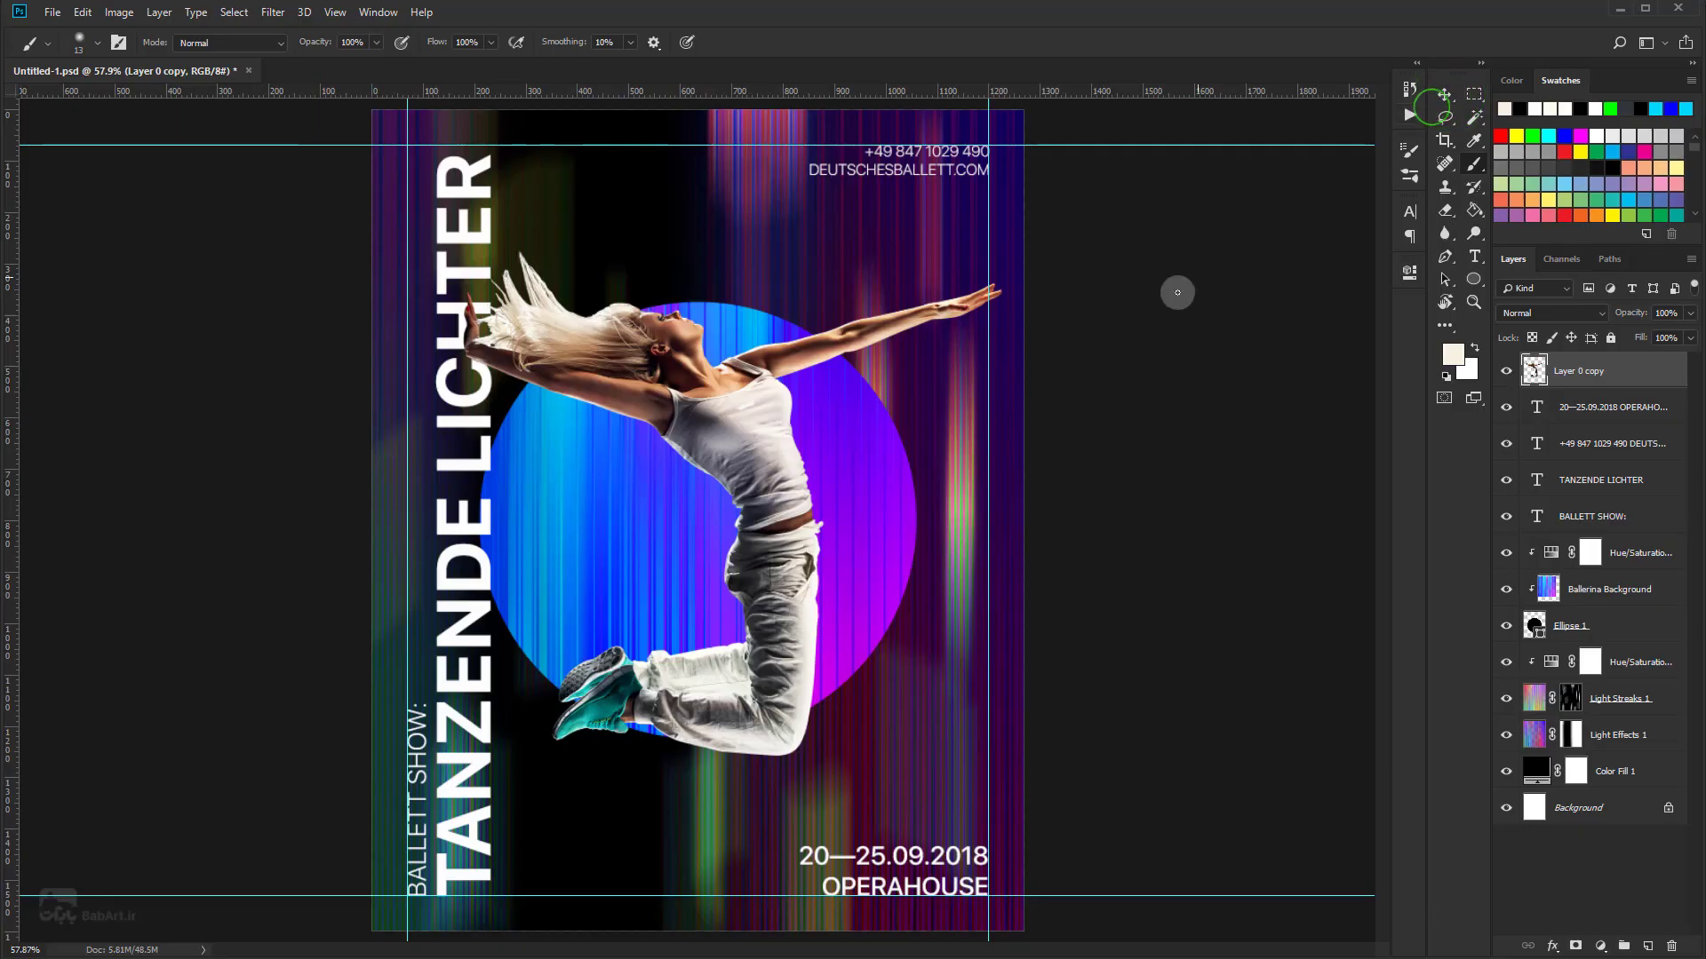
click(1448, 94)
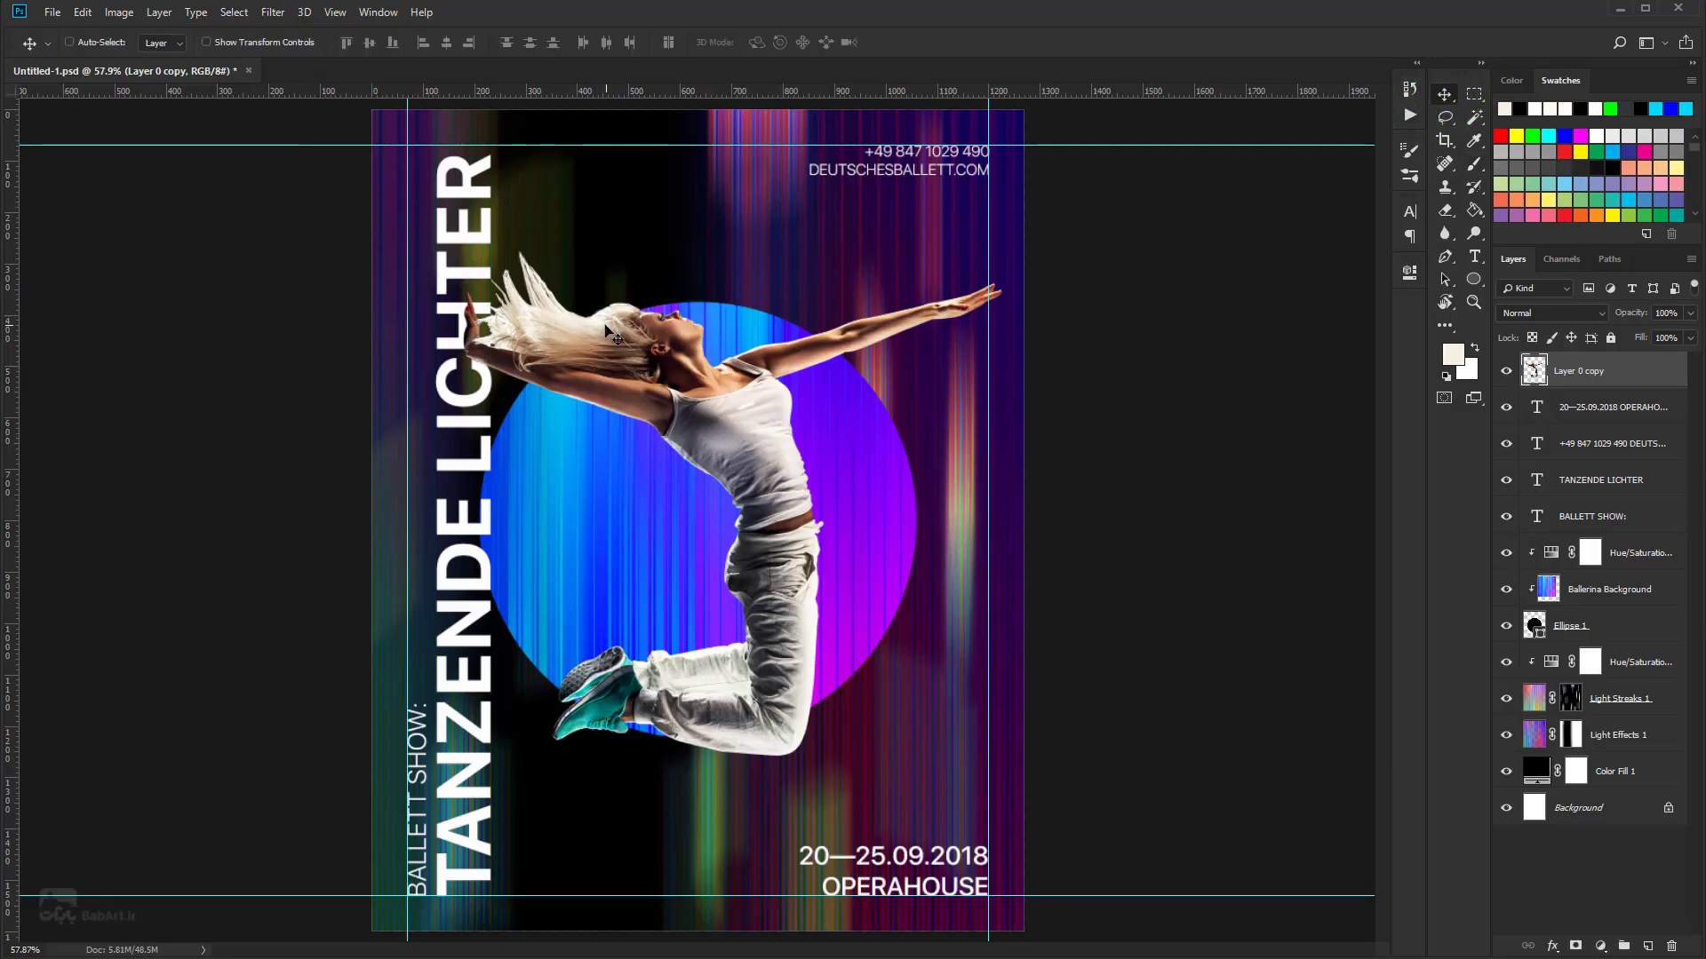
Step: Clear all guides from the poster
scroll(607, 331, up, 2)
scroll(609, 338, up, 2)
scroll(613, 344, up, 2)
scroll(615, 350, up, 1)
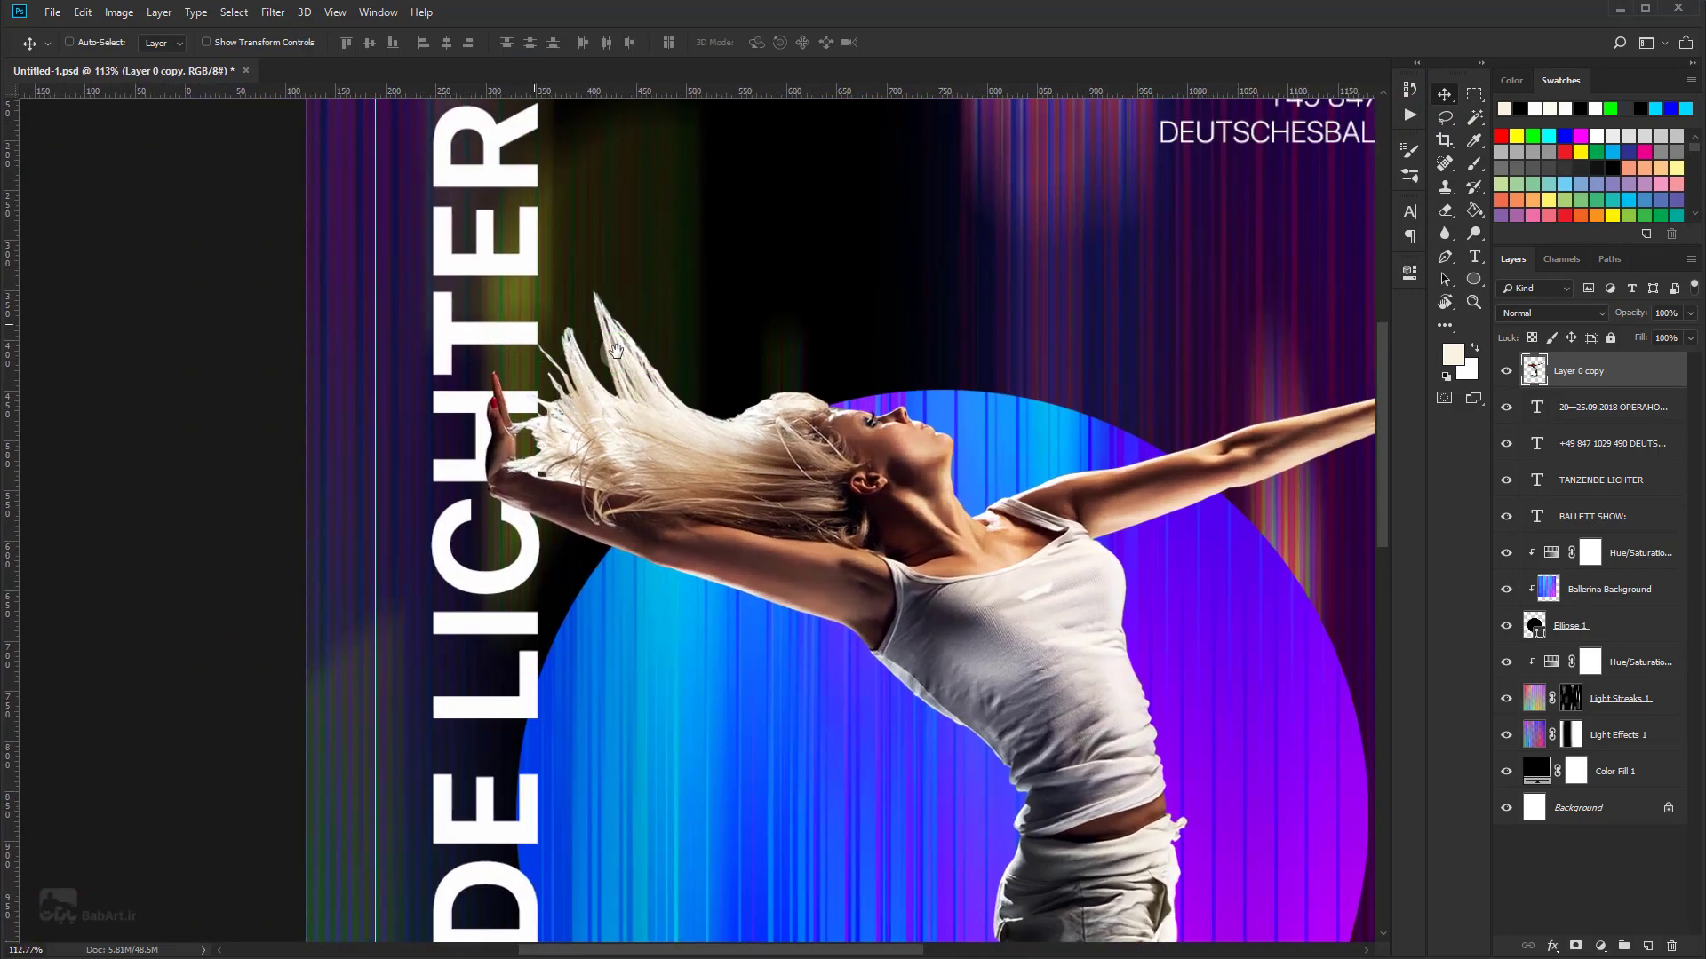
scroll(615, 350, down, 3)
scroll(615, 350, down, 3)
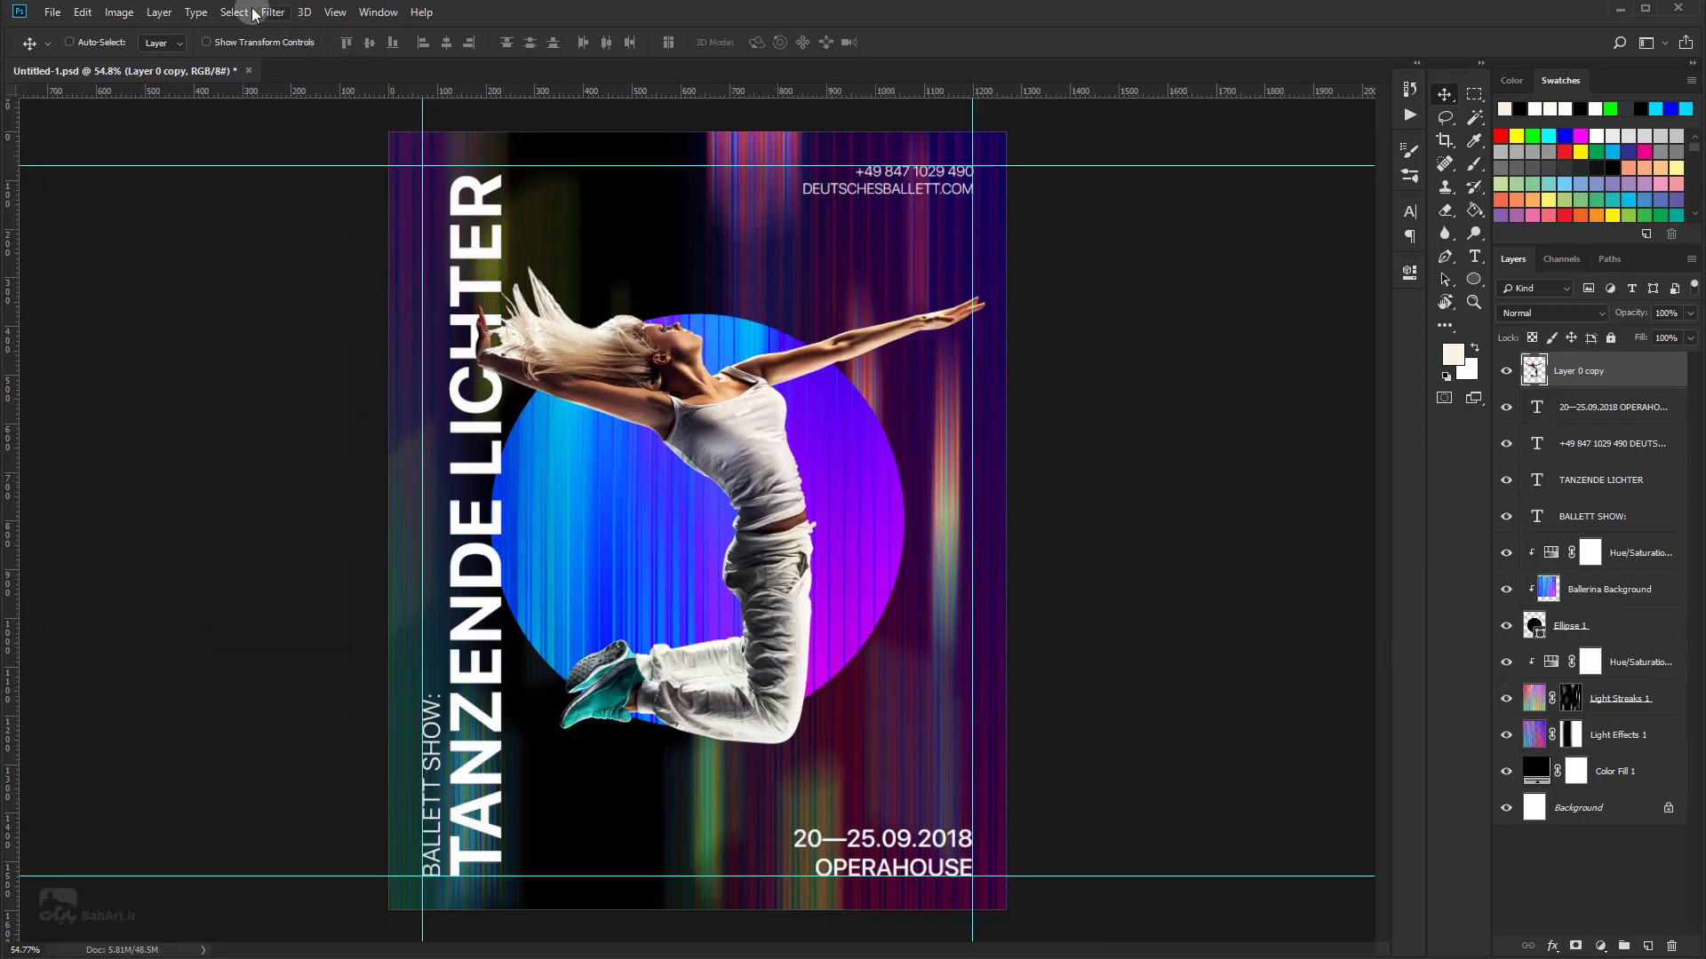
click(336, 10)
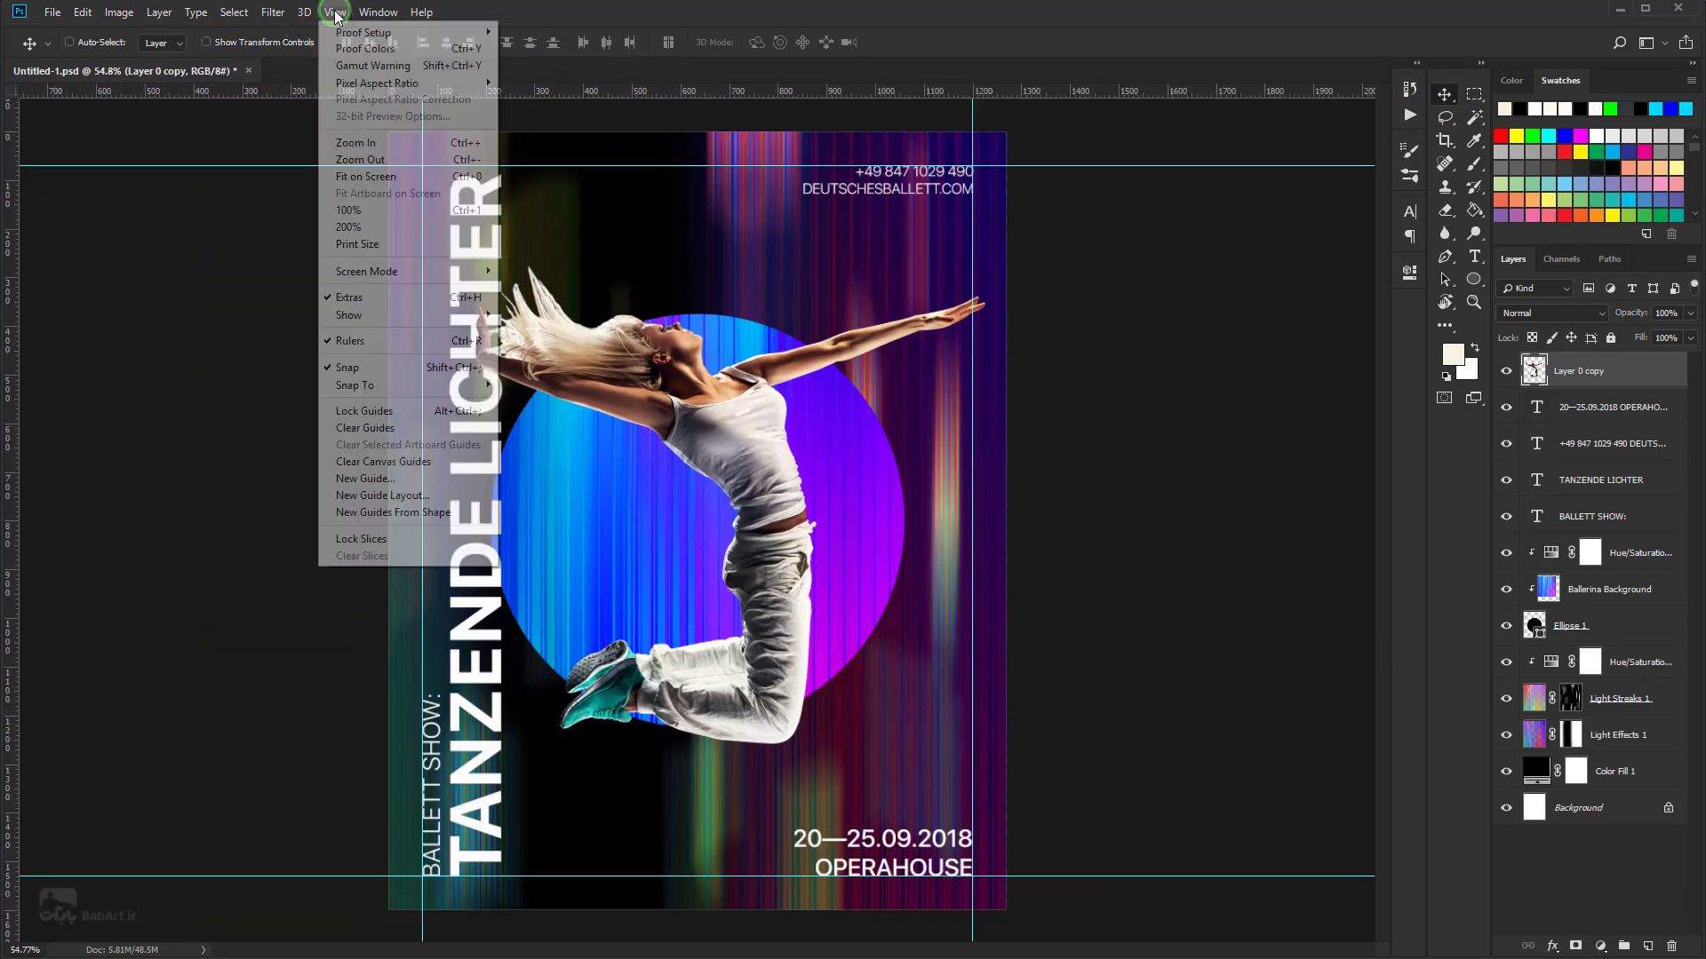
click(387, 430)
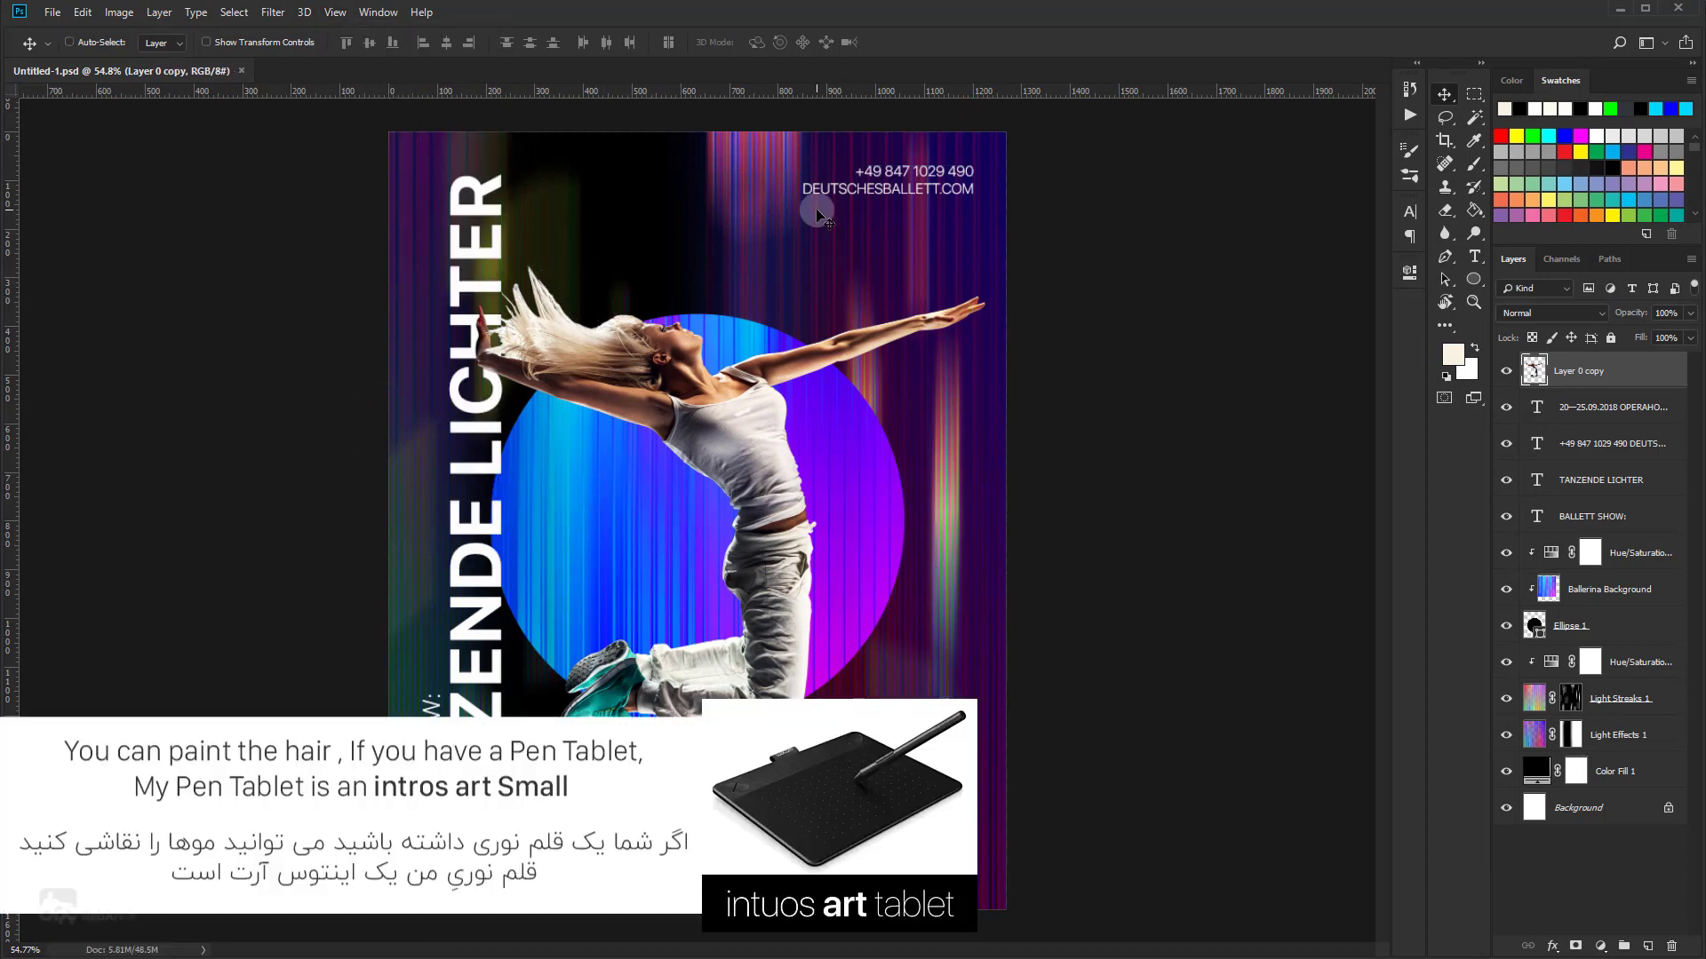
Step: Zoom in to about 277% on the dancer's flowing hair
scroll(613, 342, up, 1)
scroll(622, 346, up, 2)
scroll(711, 374, up, 1)
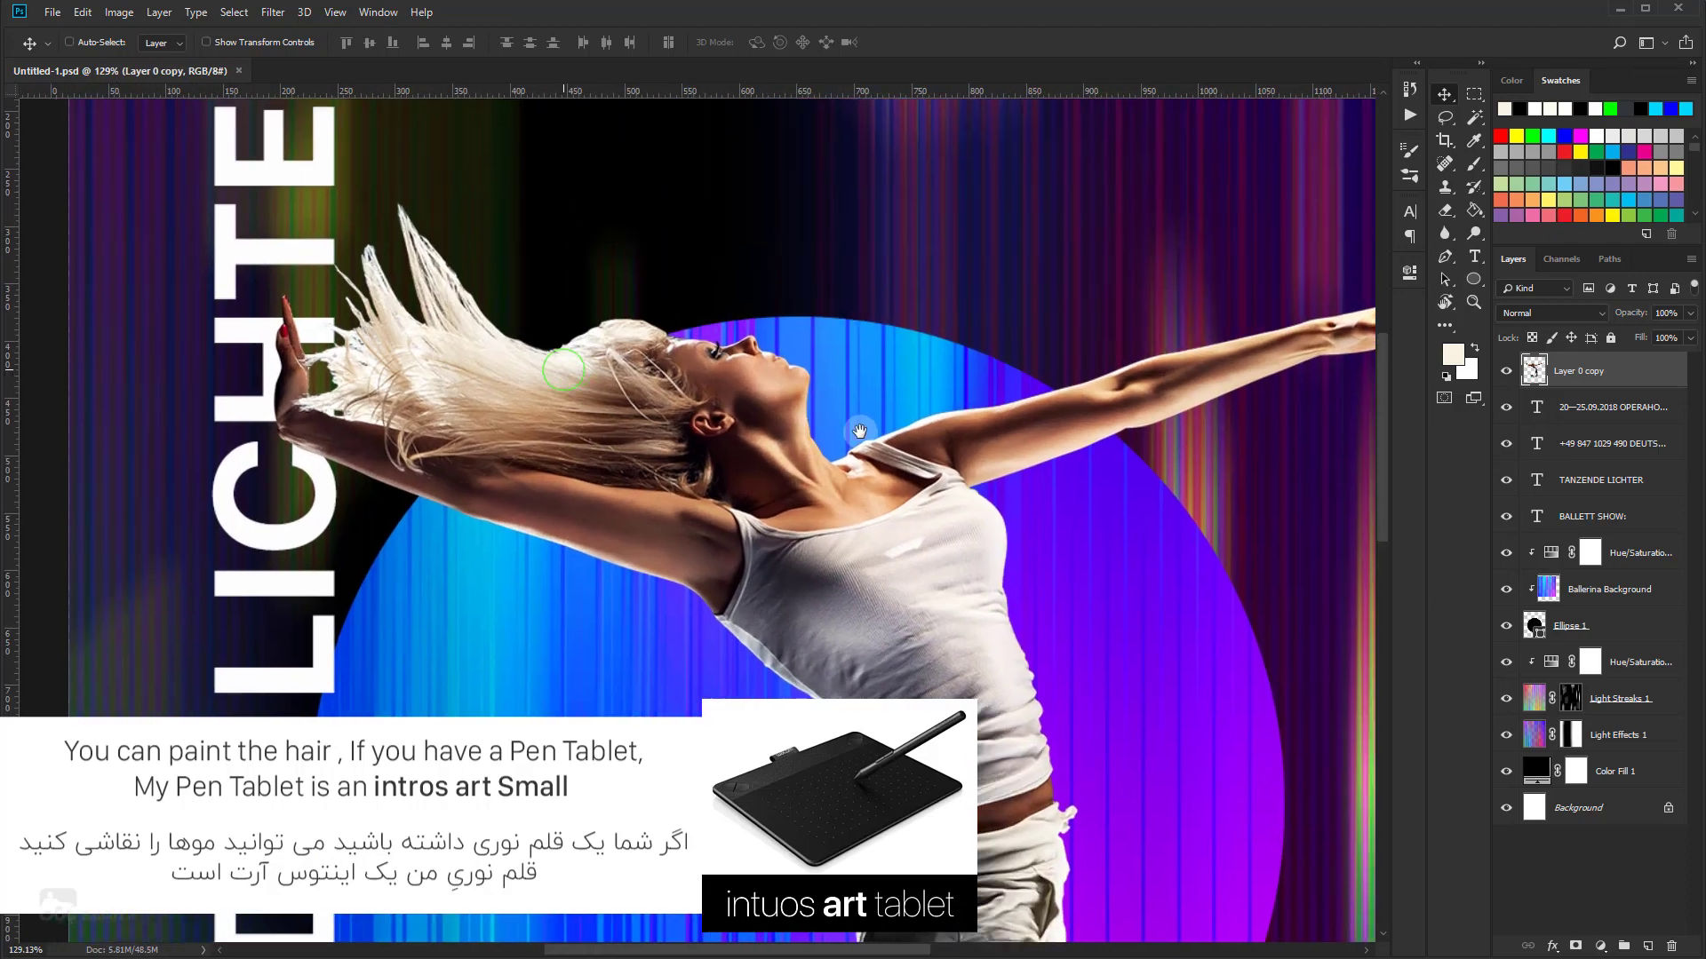
scroll(800, 404, up, 1)
scroll(893, 433, up, 1)
scroll(955, 315, up, 1)
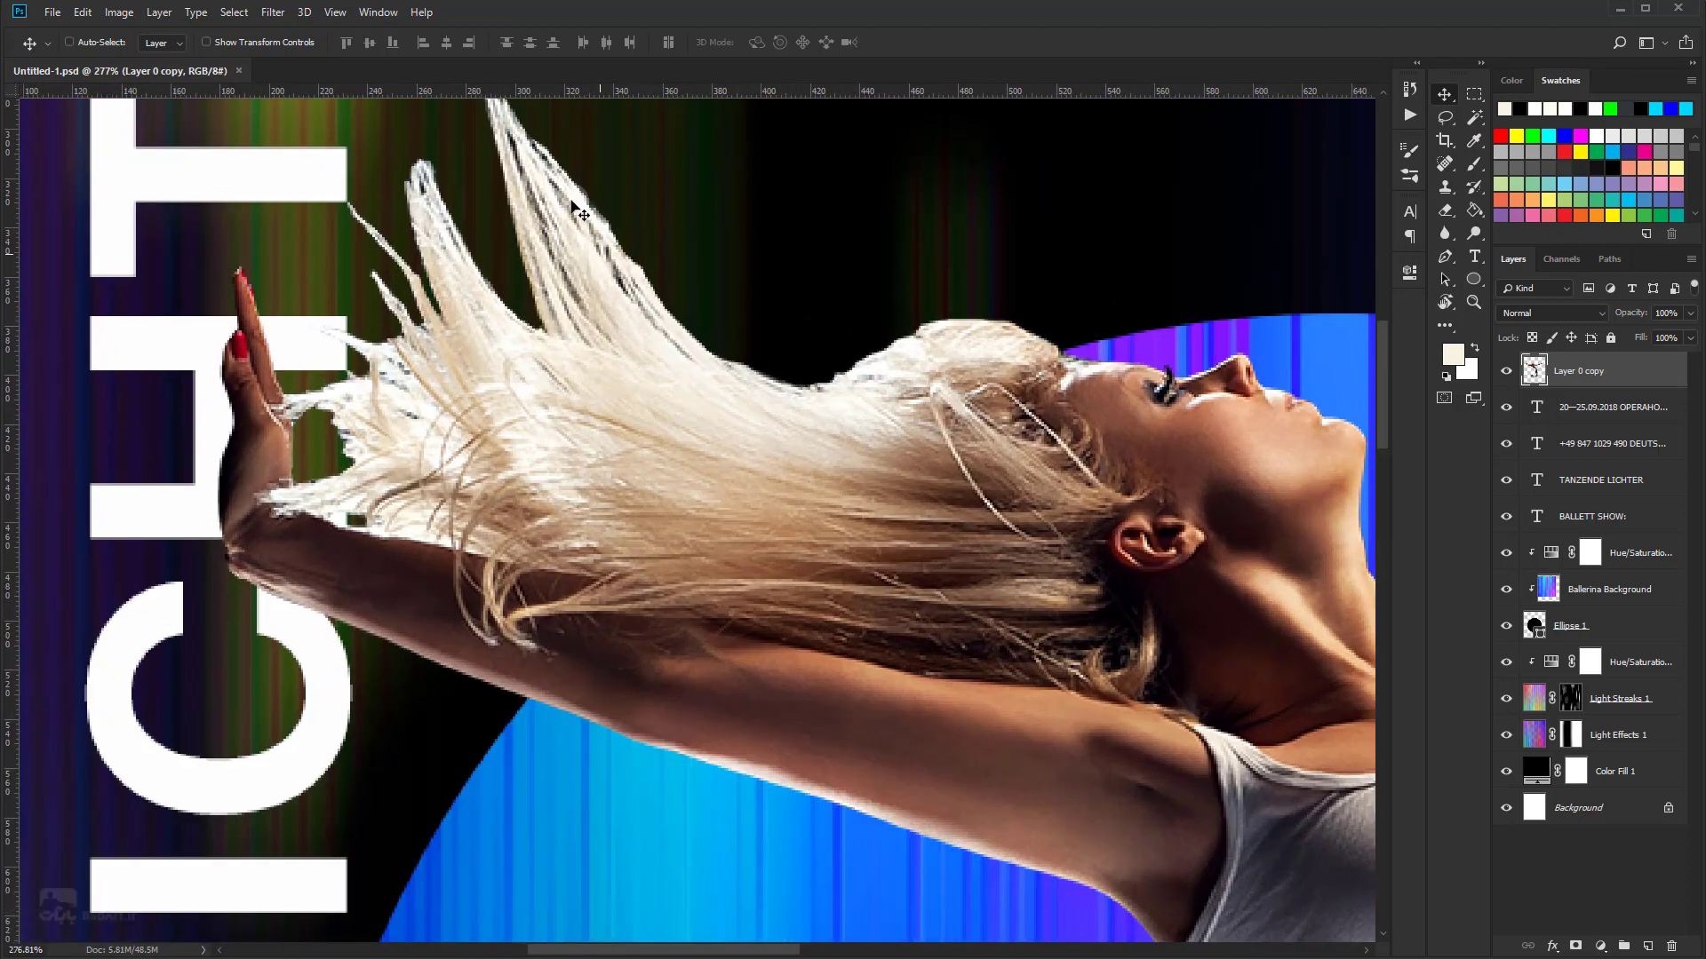
Step: Set the Brush to 1 px and 100% hardness, with pale cream #fcf9ee as foreground colour
click(1474, 163)
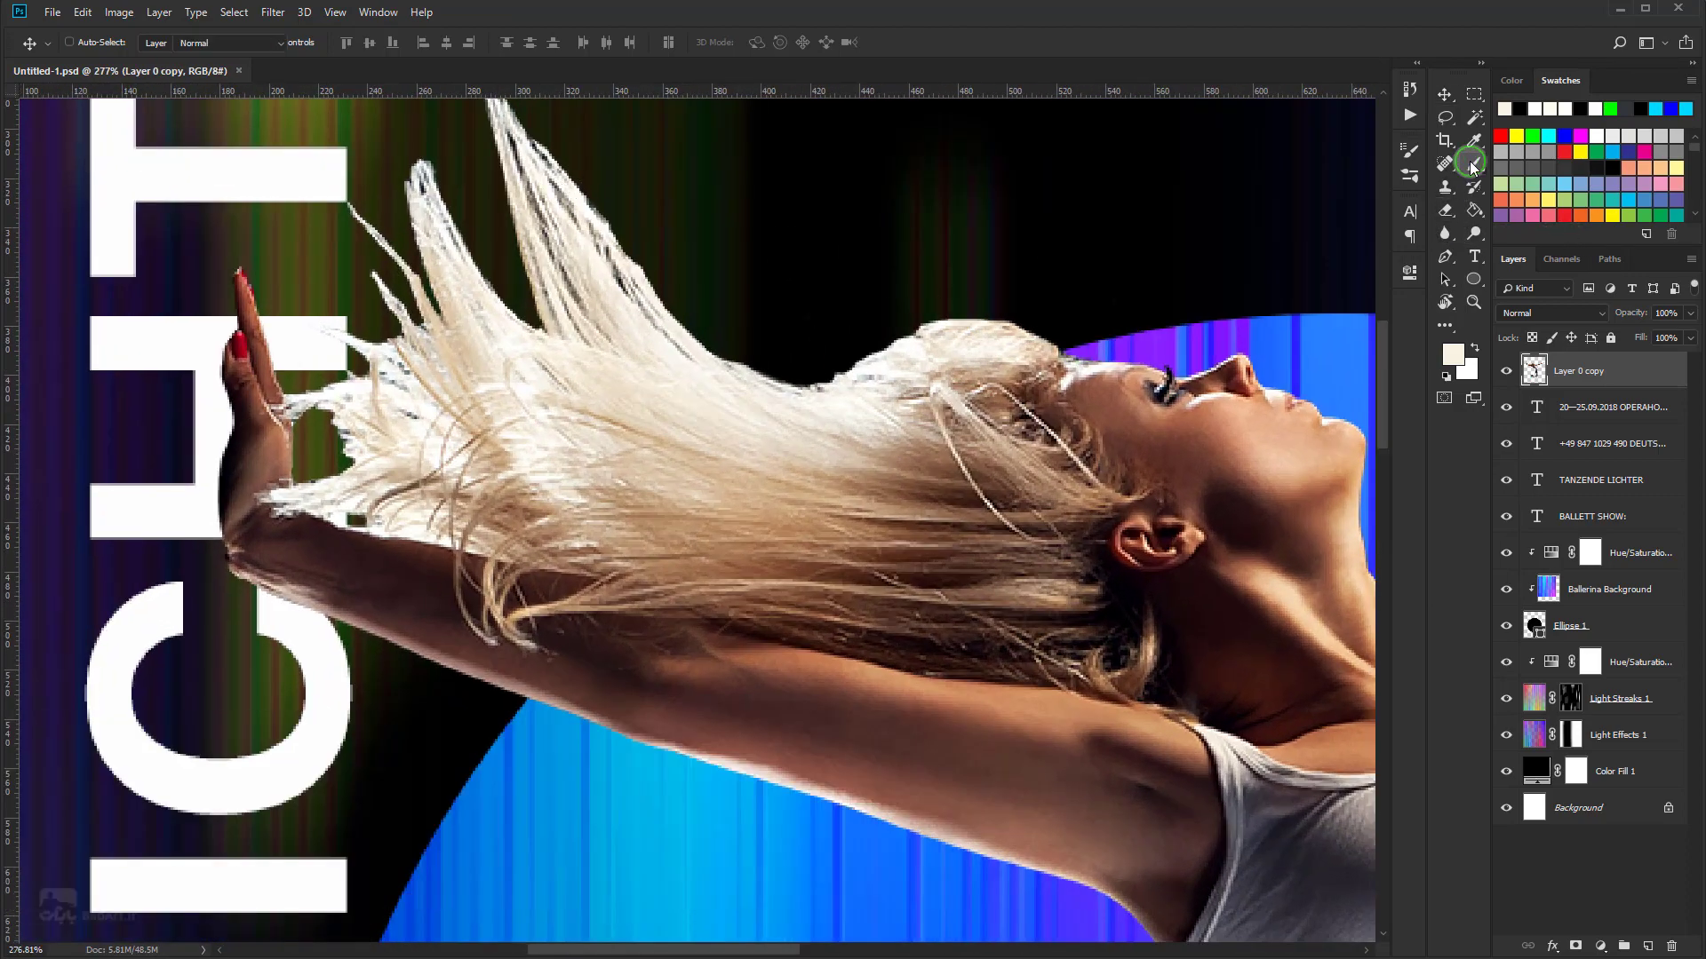
click(377, 12)
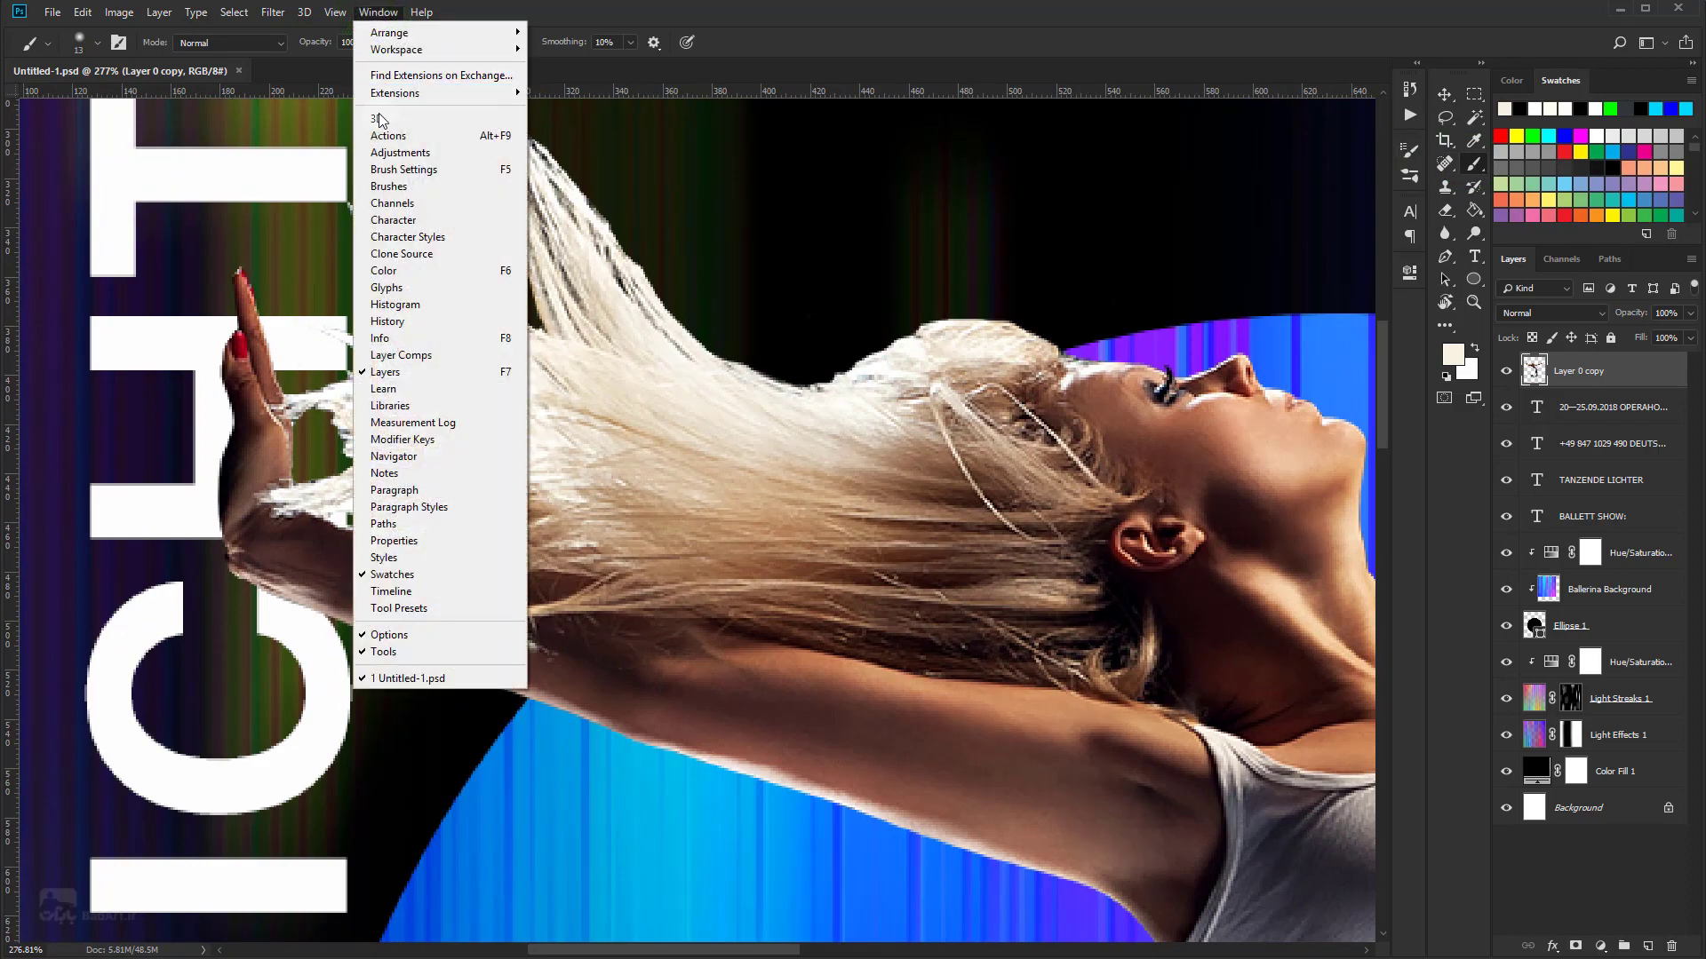
click(388, 186)
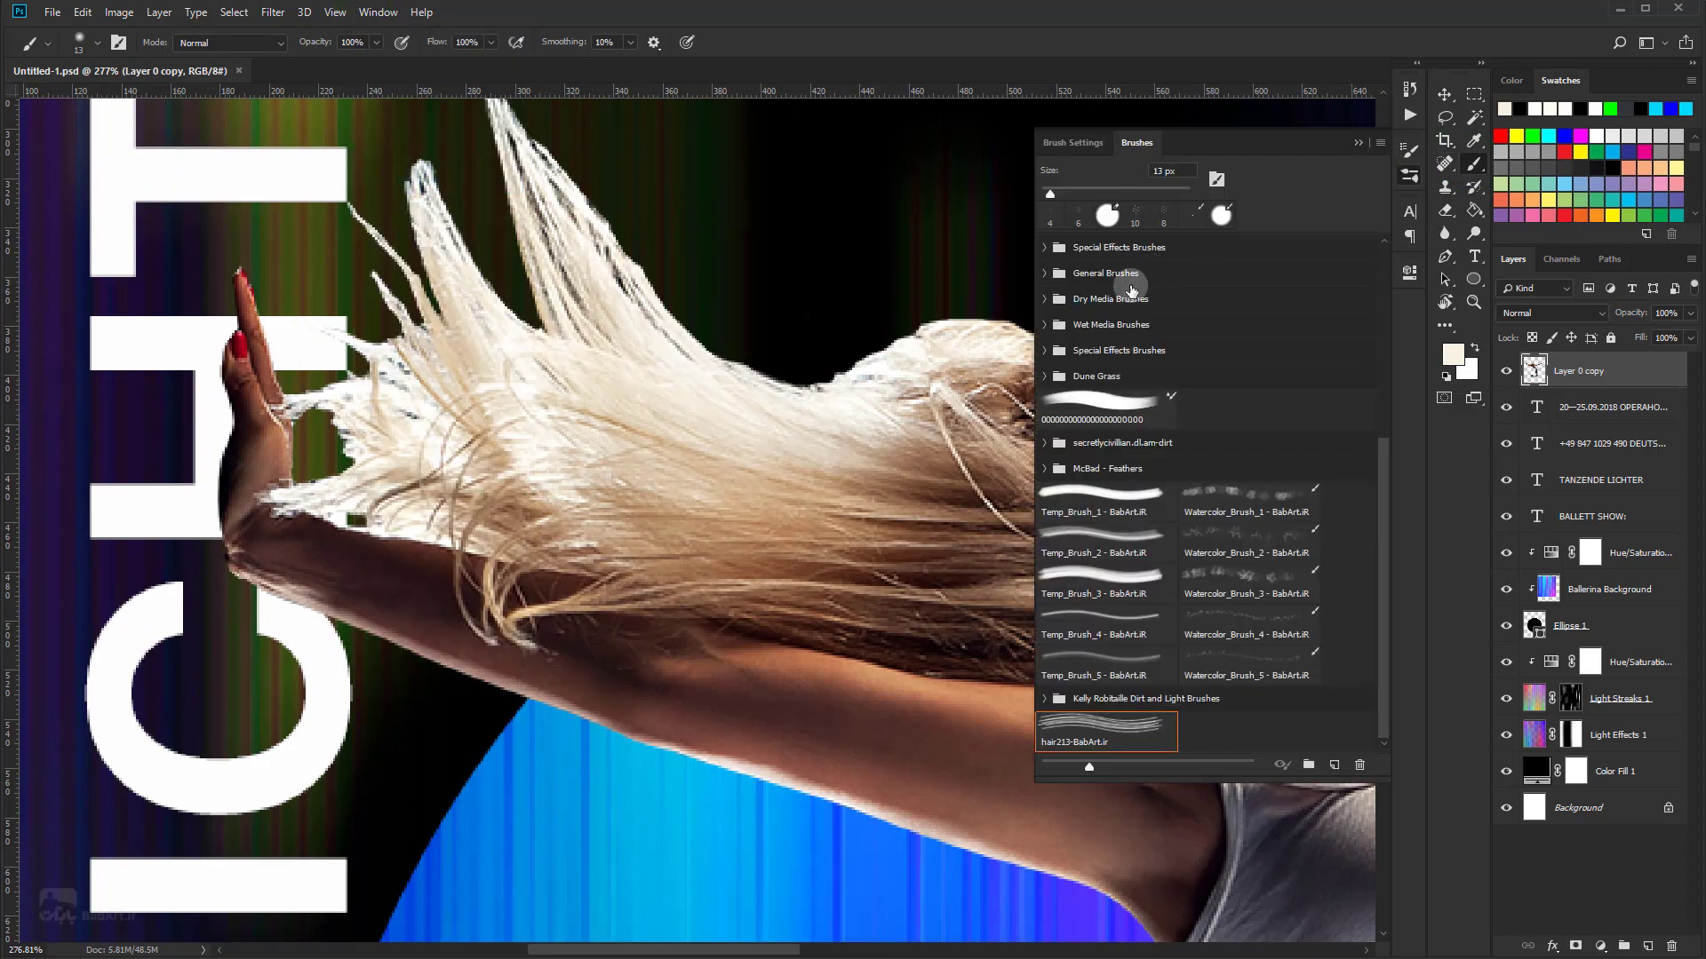
click(1071, 143)
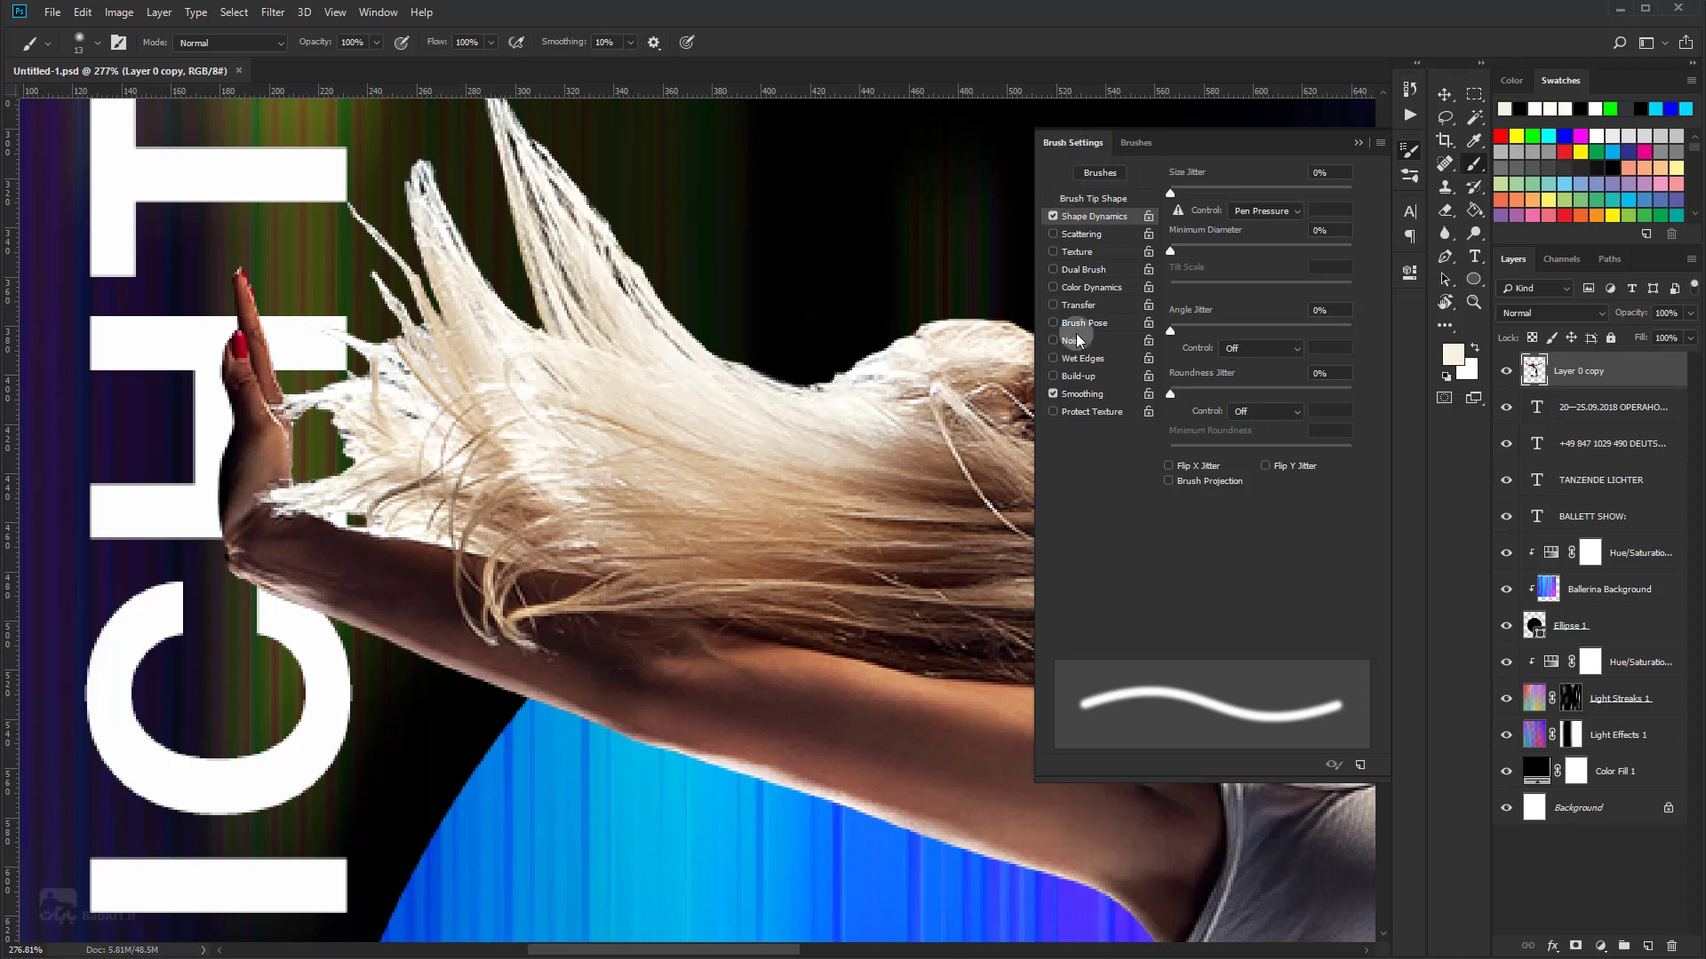
right_click(768, 319)
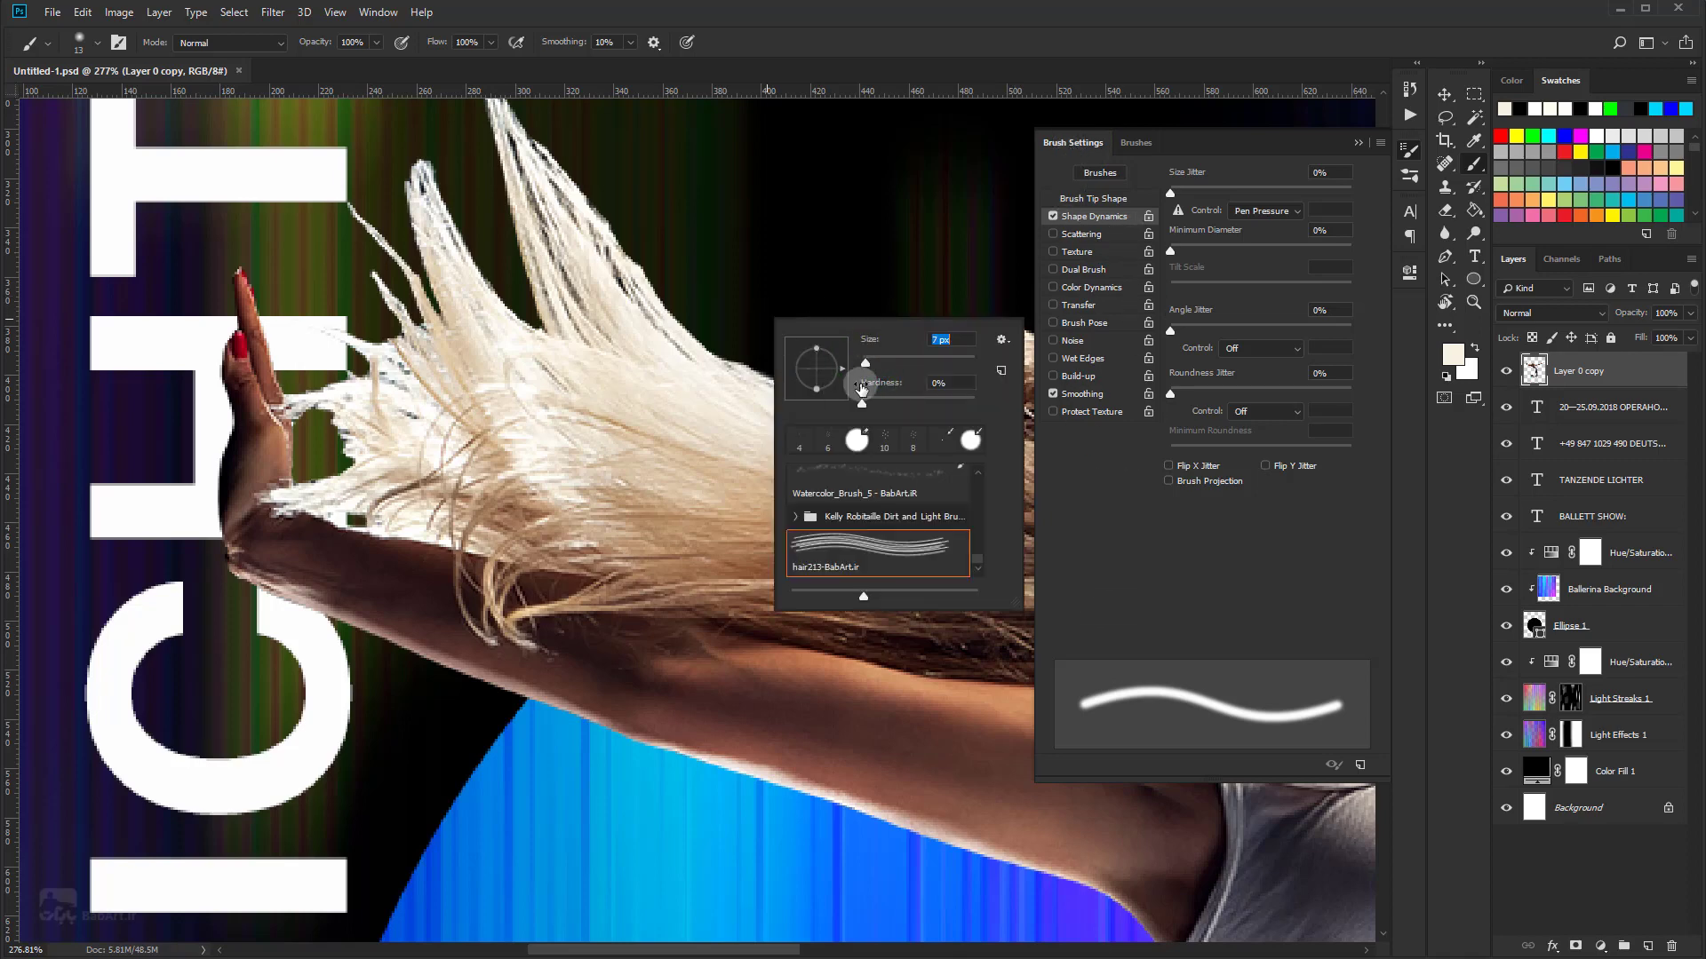
drag(859, 404, 1000, 414)
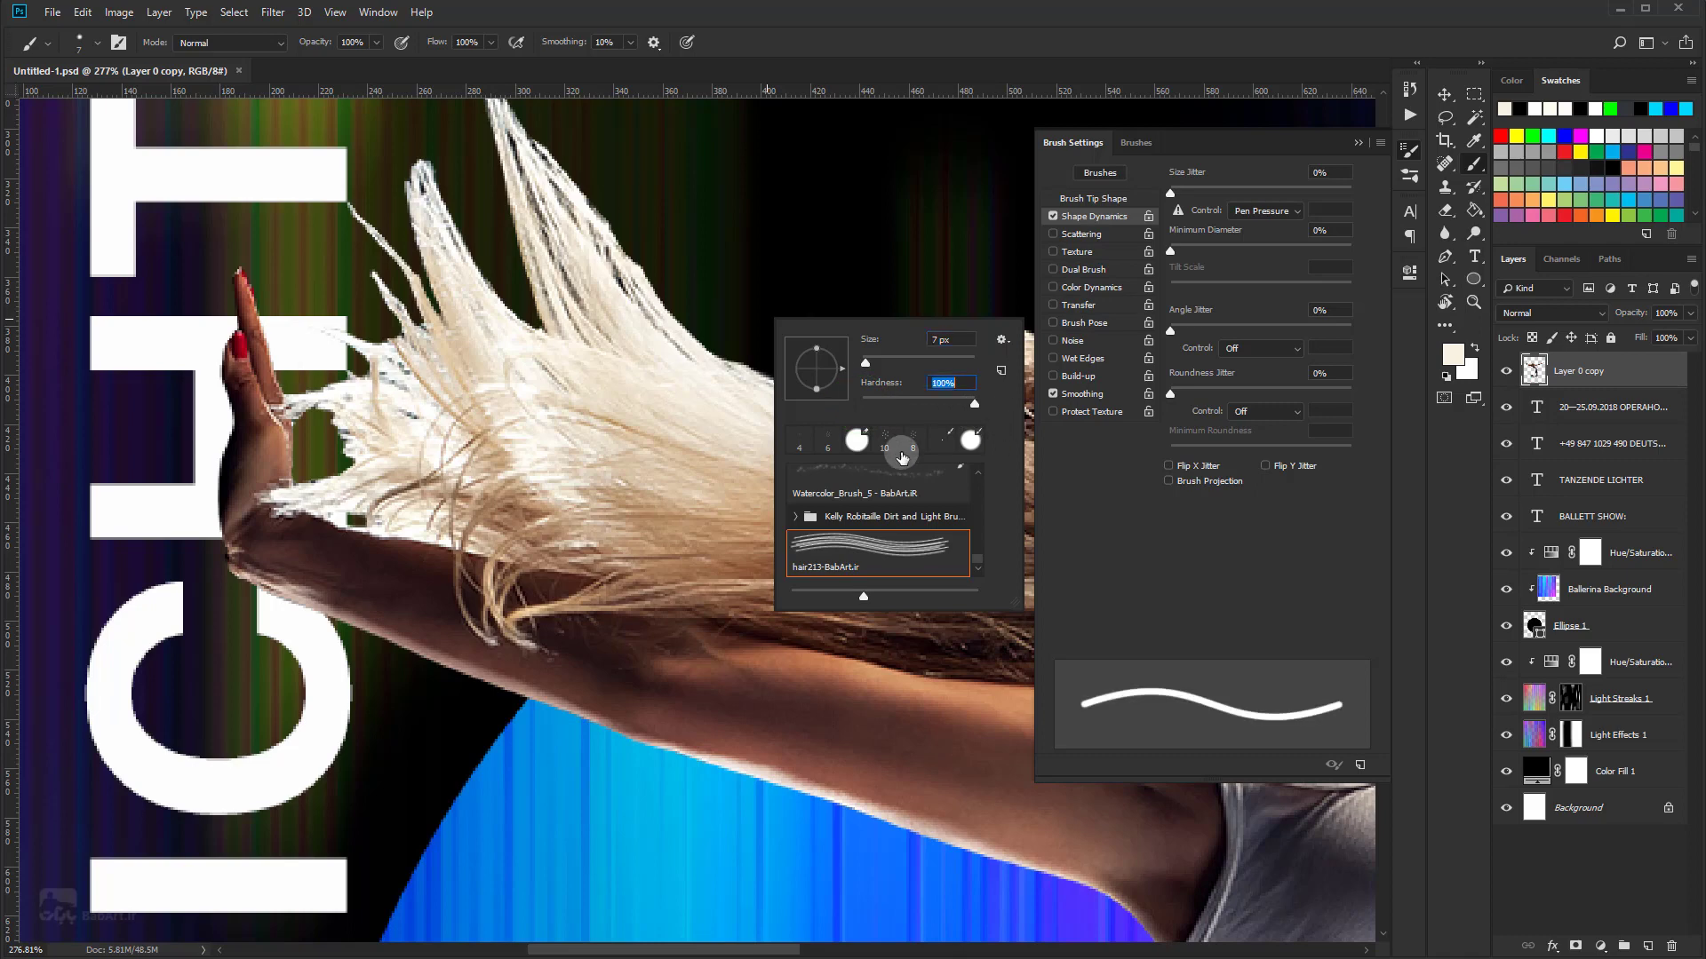
click(1104, 209)
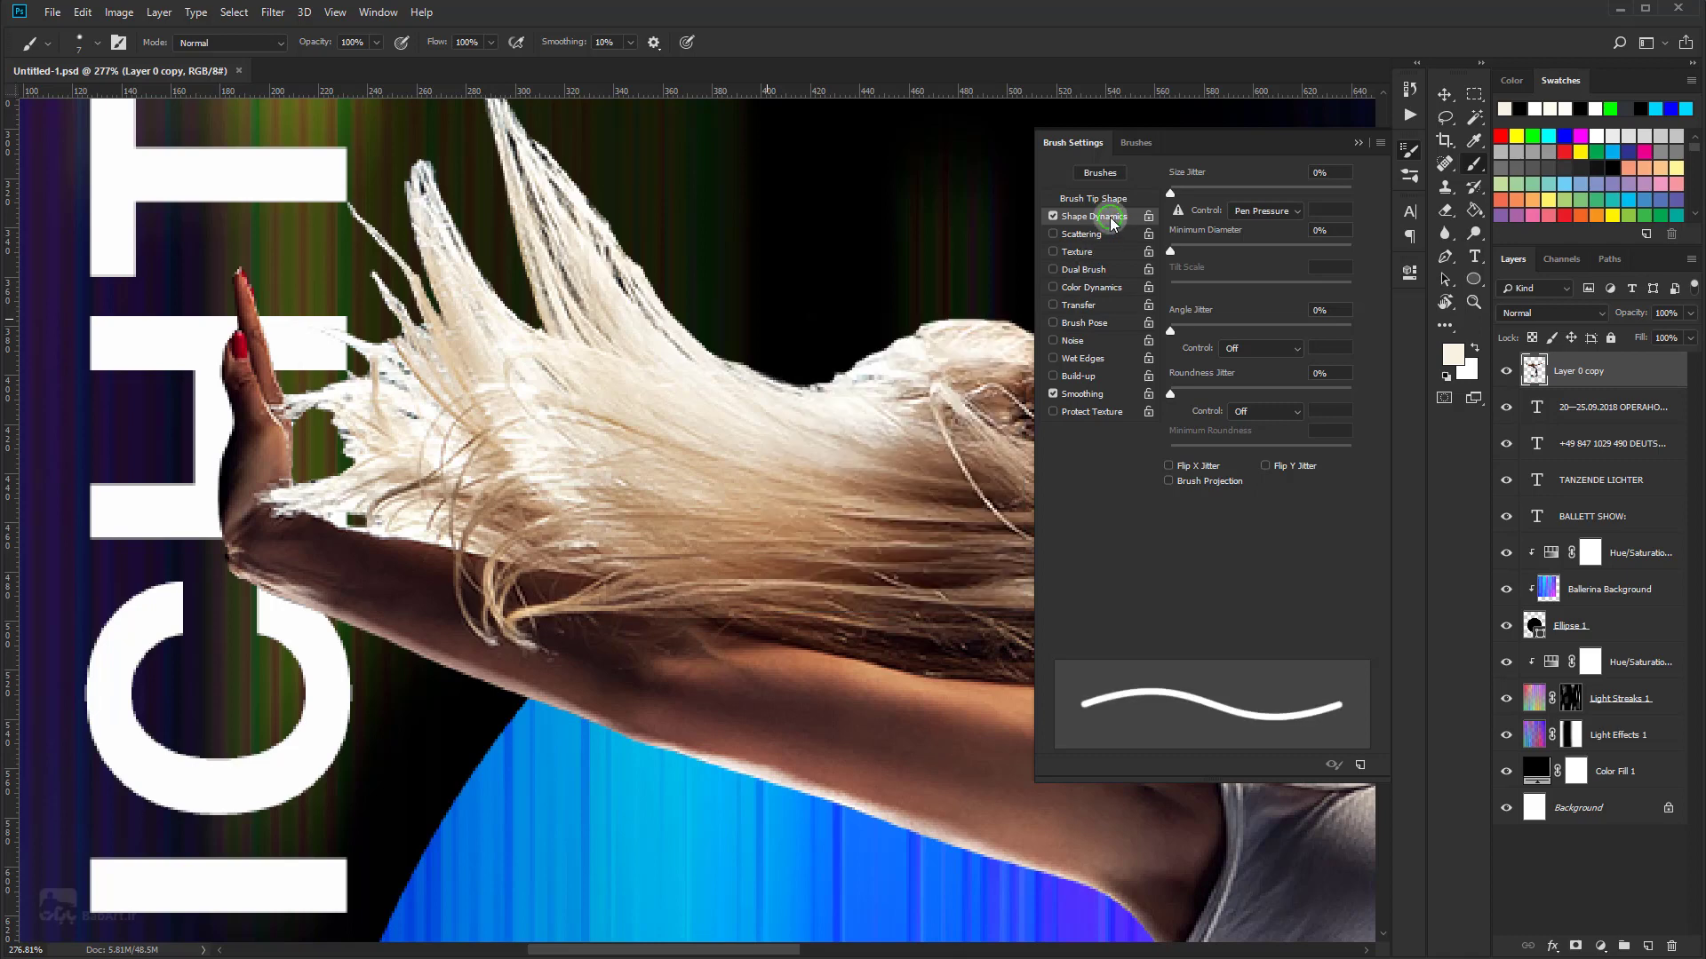
click(1359, 144)
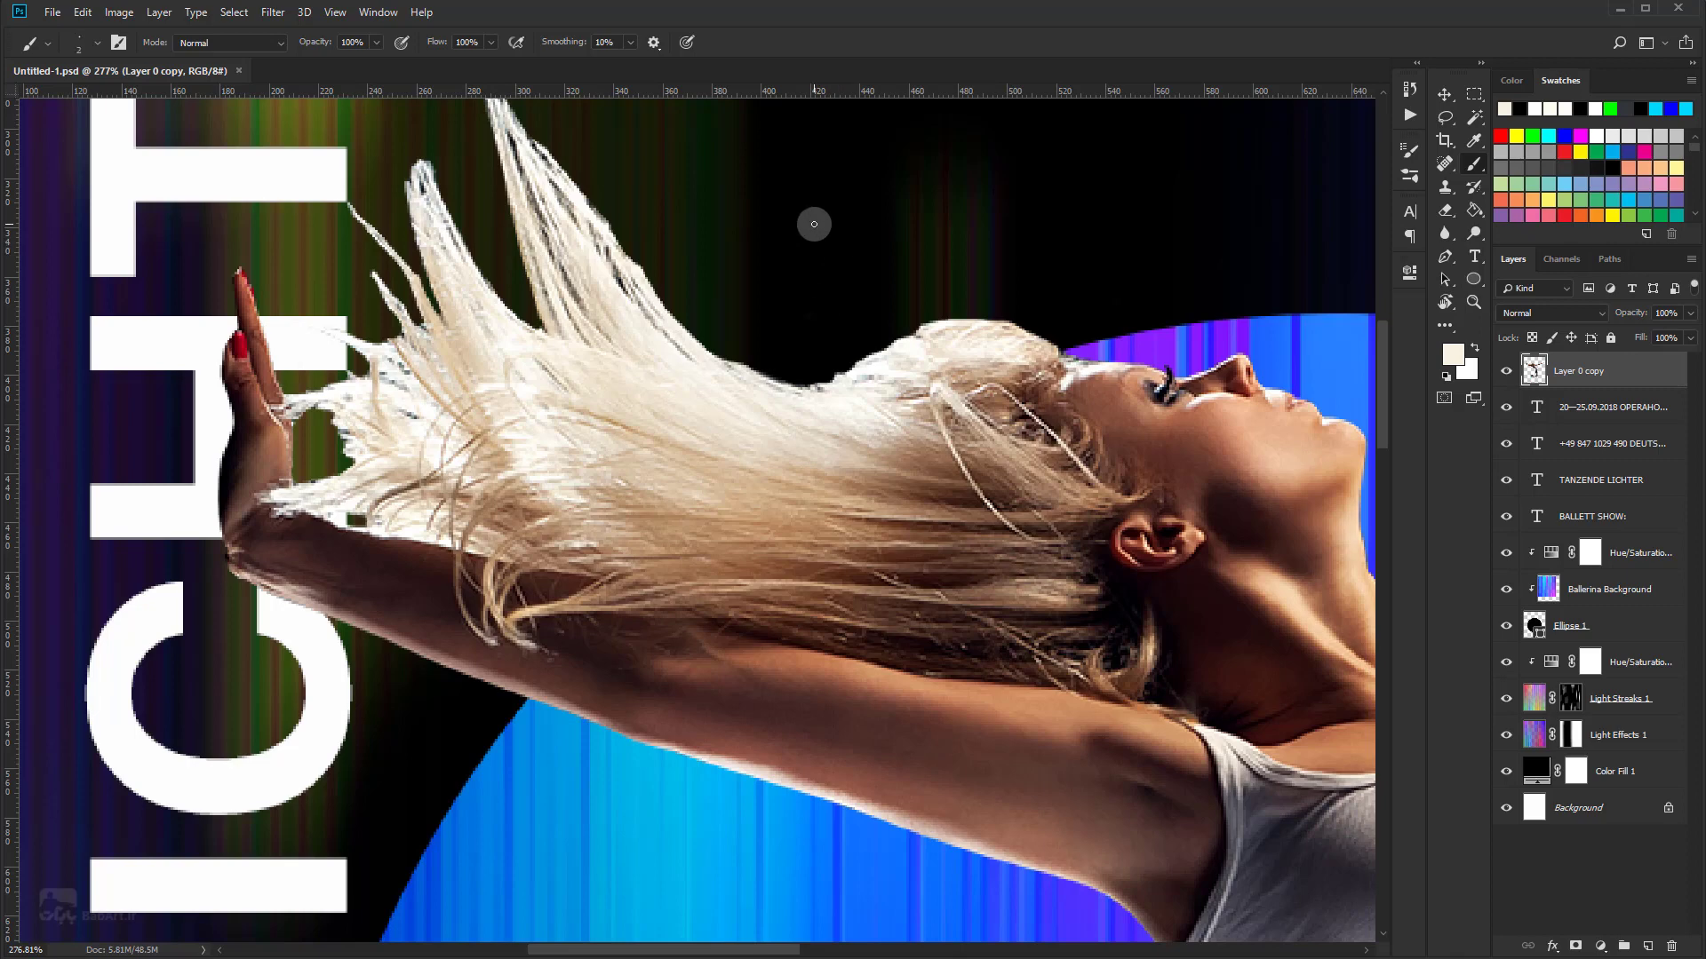
key(bracketleft)
click(1454, 358)
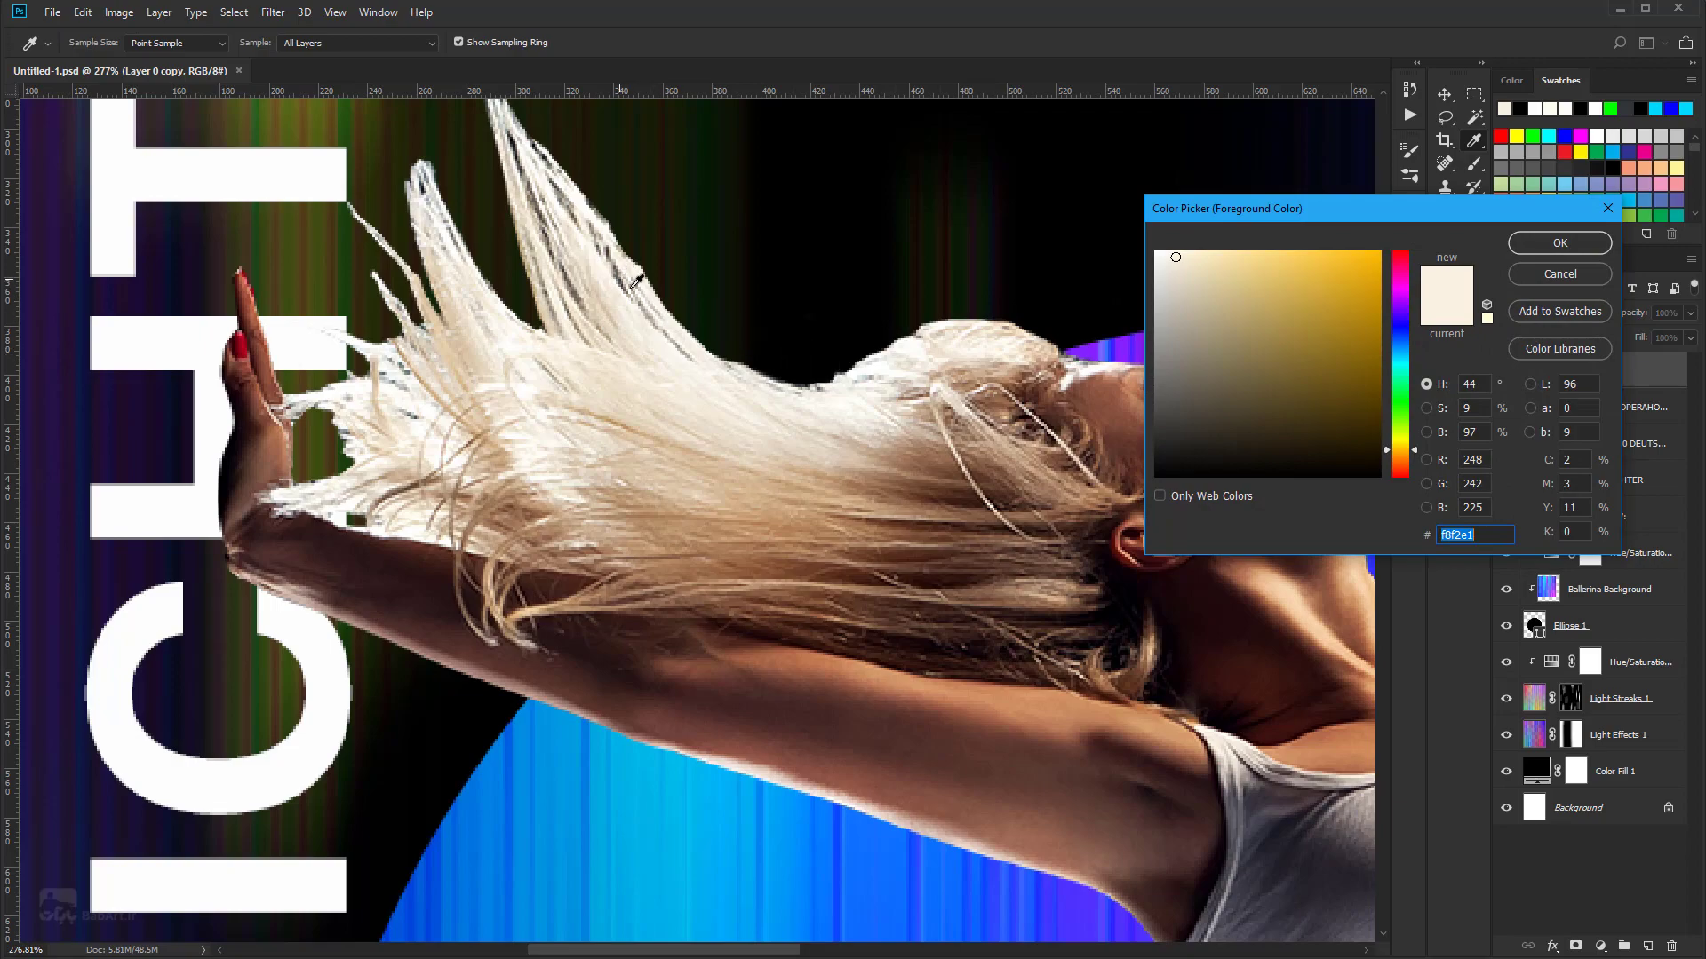
click(1527, 248)
Step: Paint thin pale cream strands along the upper and lower edges of the hair
drag(819, 438, 871, 530)
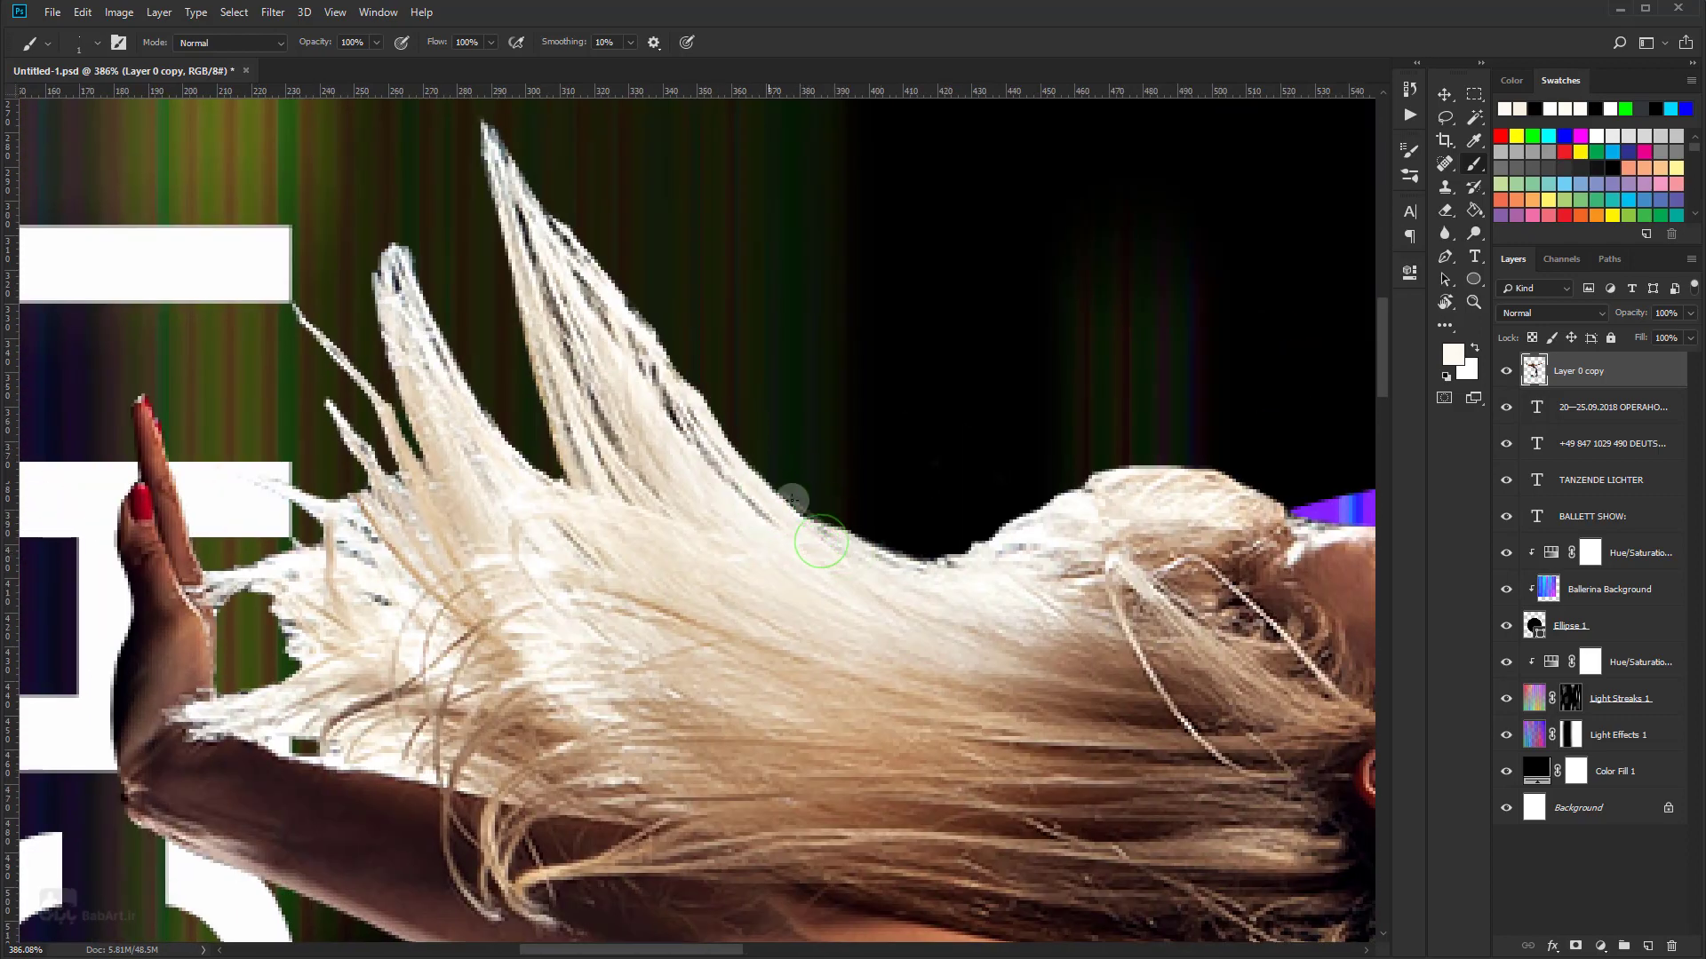
drag(738, 432, 795, 520)
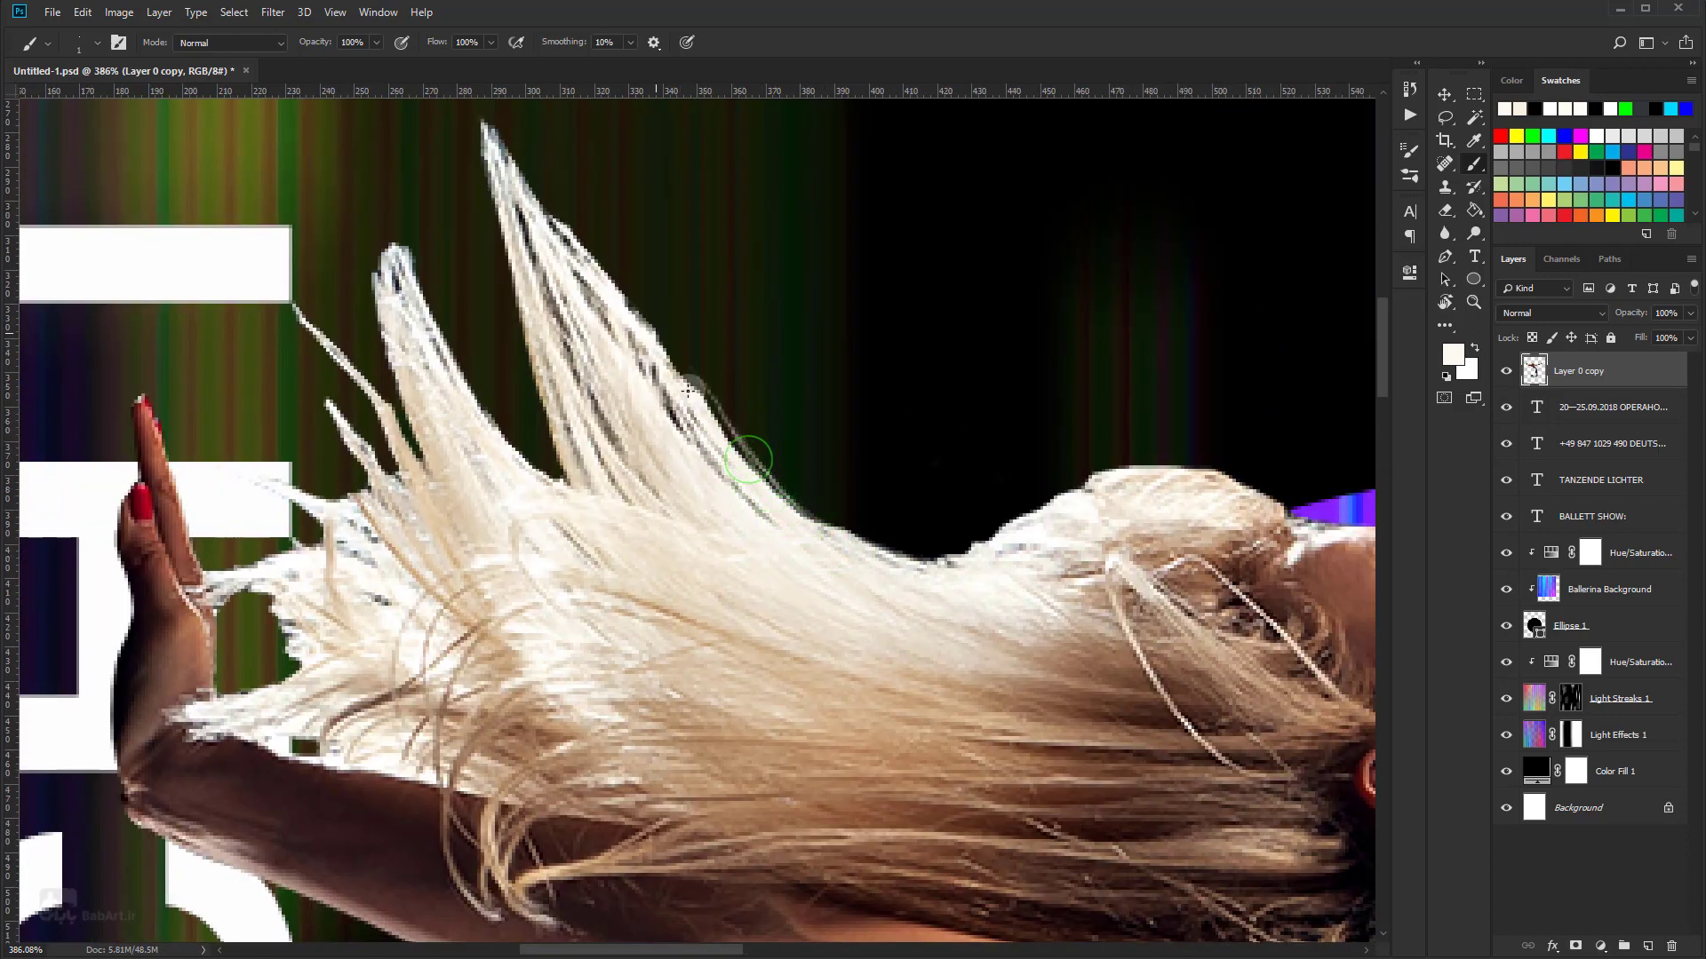
mouse_move(746, 444)
mouse_down()
mouse_move(641, 322)
mouse_move(756, 481)
mouse_move(942, 559)
mouse_up()
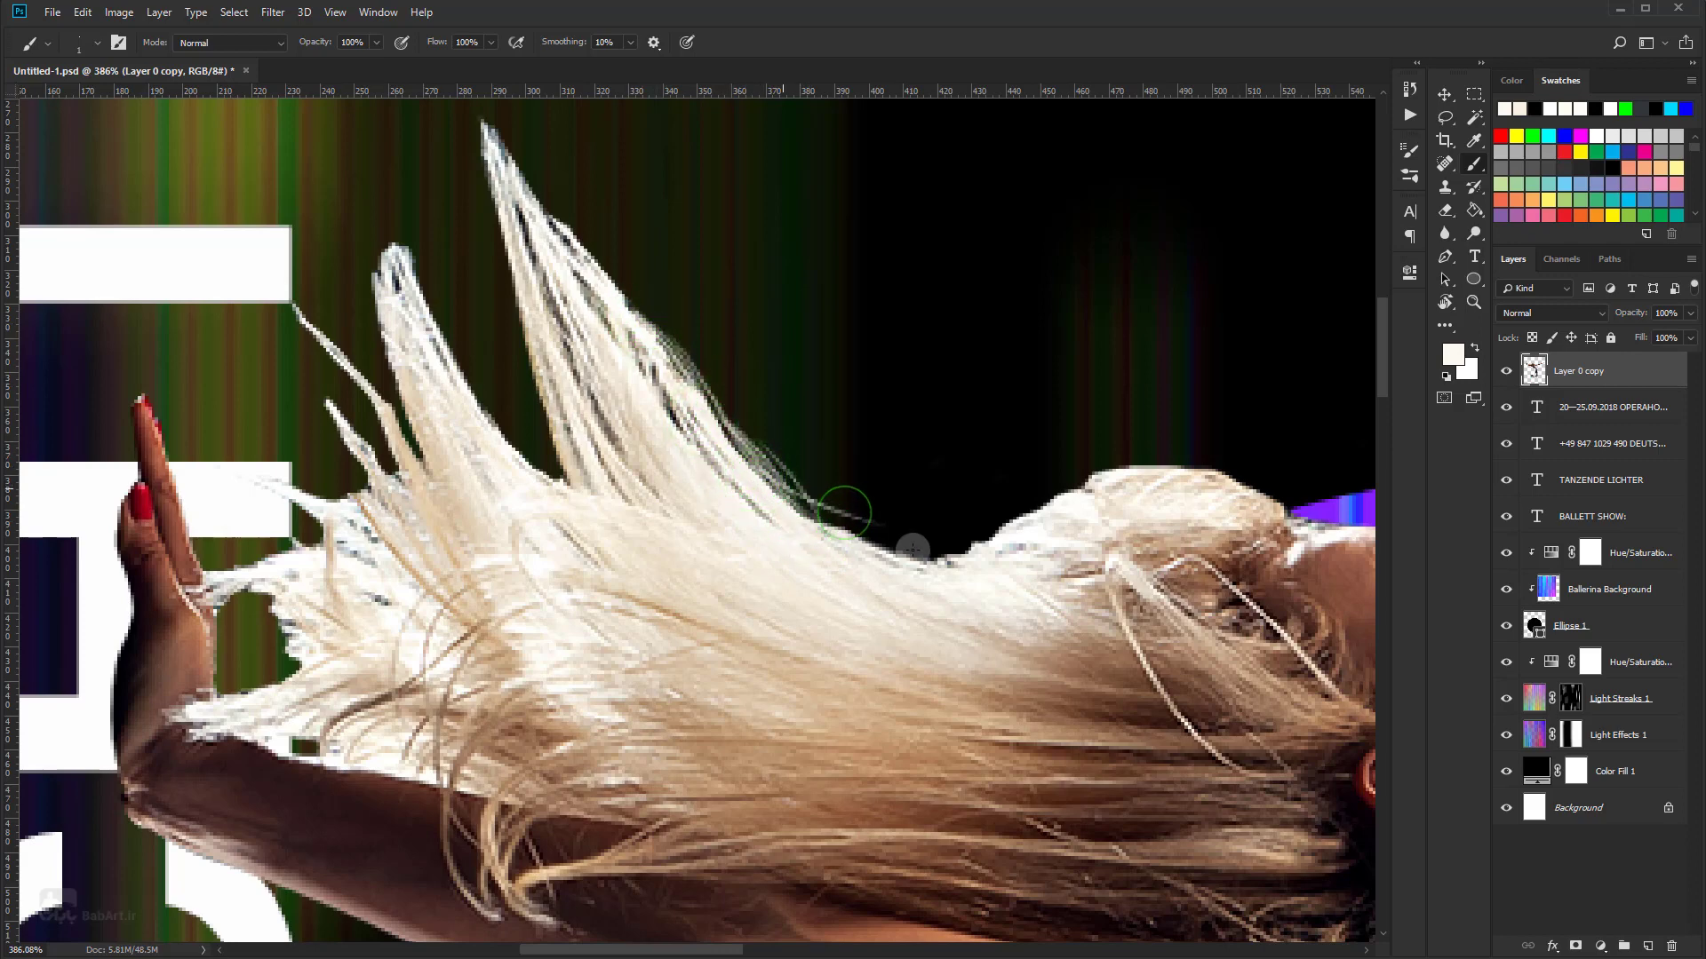
drag(842, 522, 933, 556)
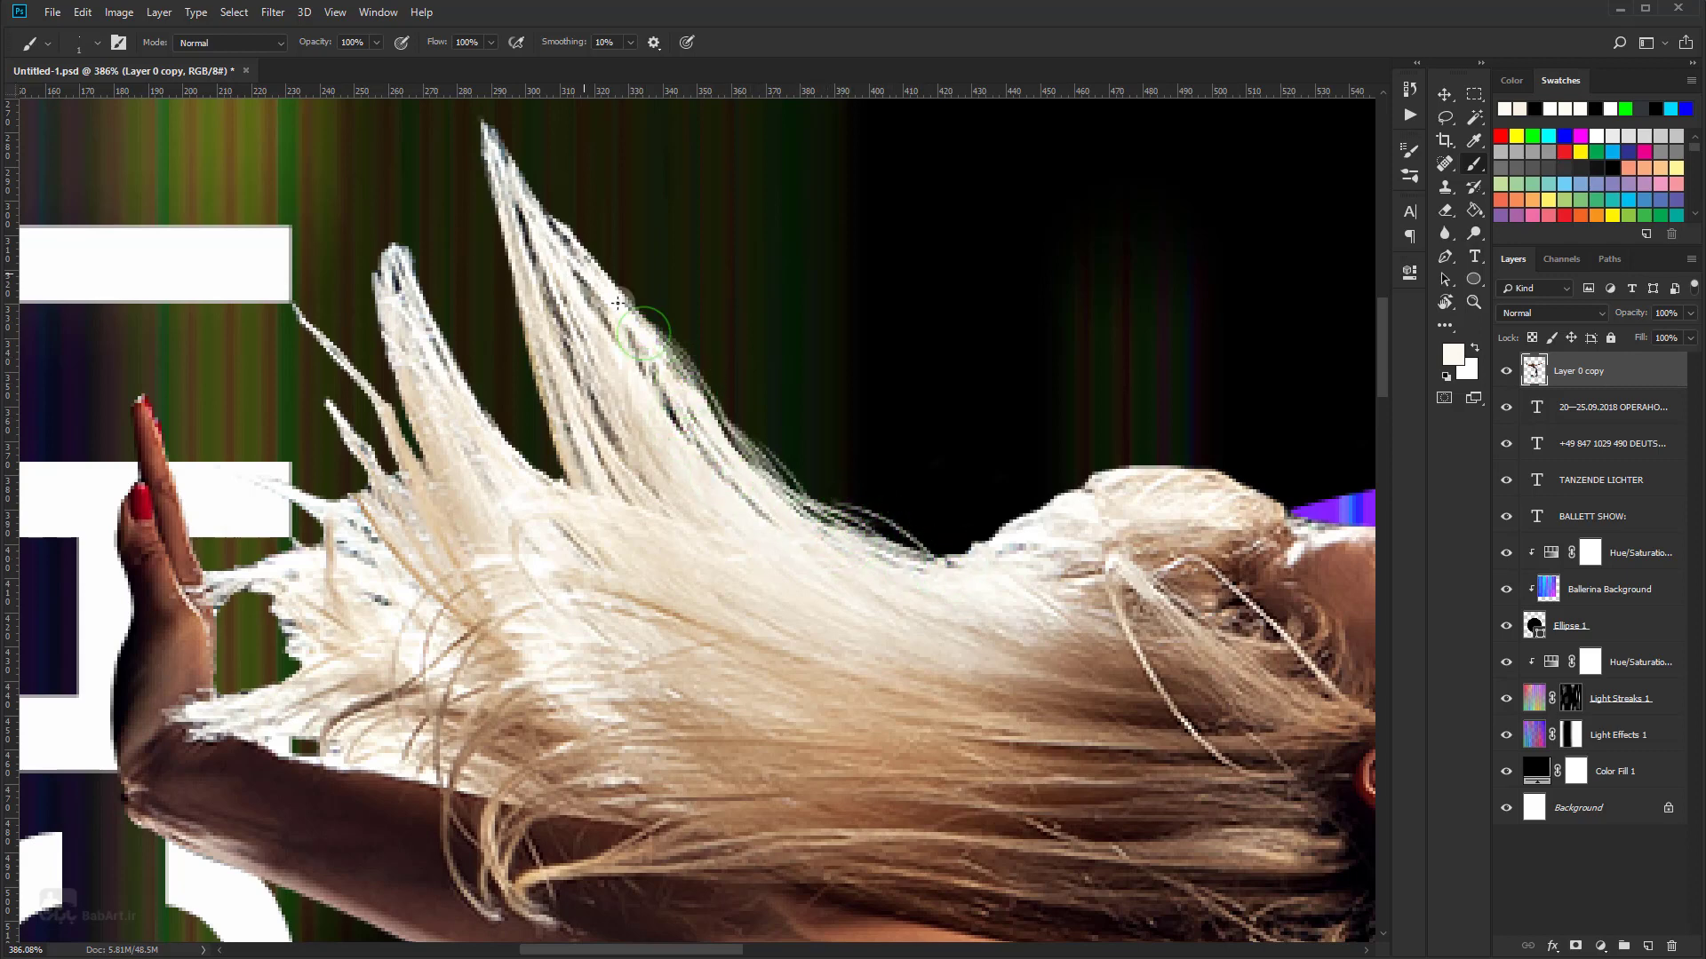
Step: Extend the tall hair tip upward and paint strands along the large strand's edge
drag(650, 375, 692, 465)
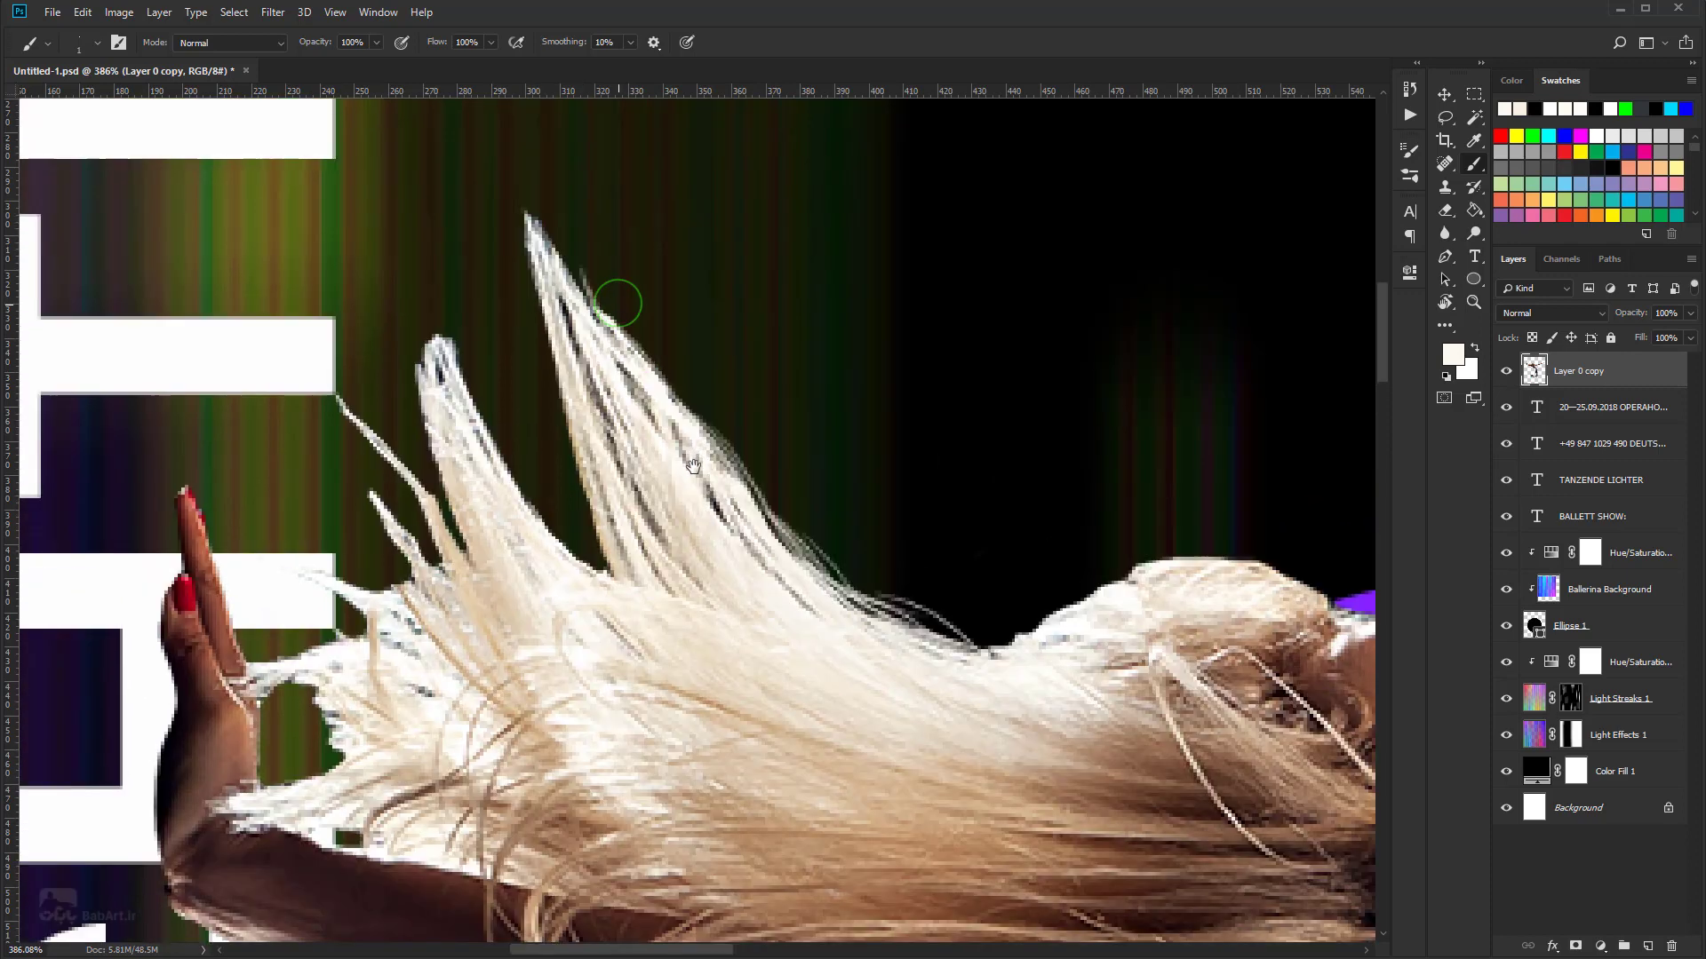
mouse_move(585, 311)
mouse_down()
mouse_move(564, 259)
mouse_move(602, 229)
mouse_move(569, 258)
mouse_move(551, 208)
mouse_move(595, 371)
mouse_up()
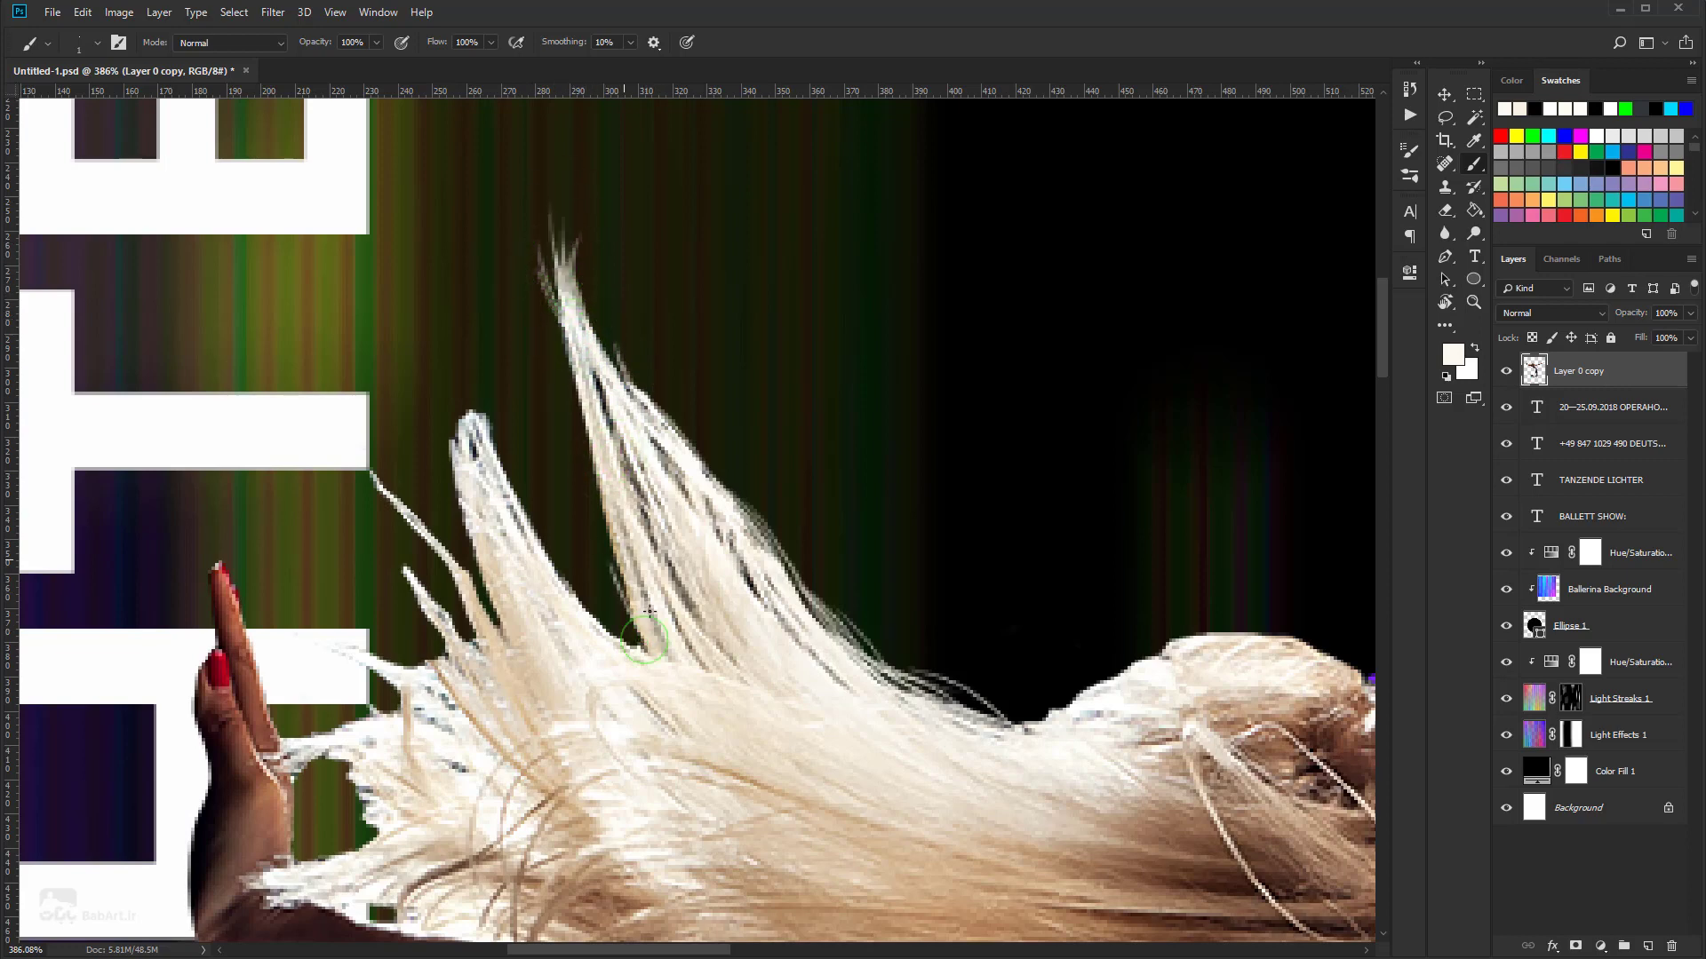
drag(647, 617, 585, 440)
drag(632, 533, 577, 386)
mouse_move(640, 593)
mouse_down()
mouse_move(576, 445)
mouse_move(653, 644)
mouse_up()
mouse_move(637, 492)
mouse_down()
mouse_move(645, 640)
mouse_move(573, 578)
mouse_up()
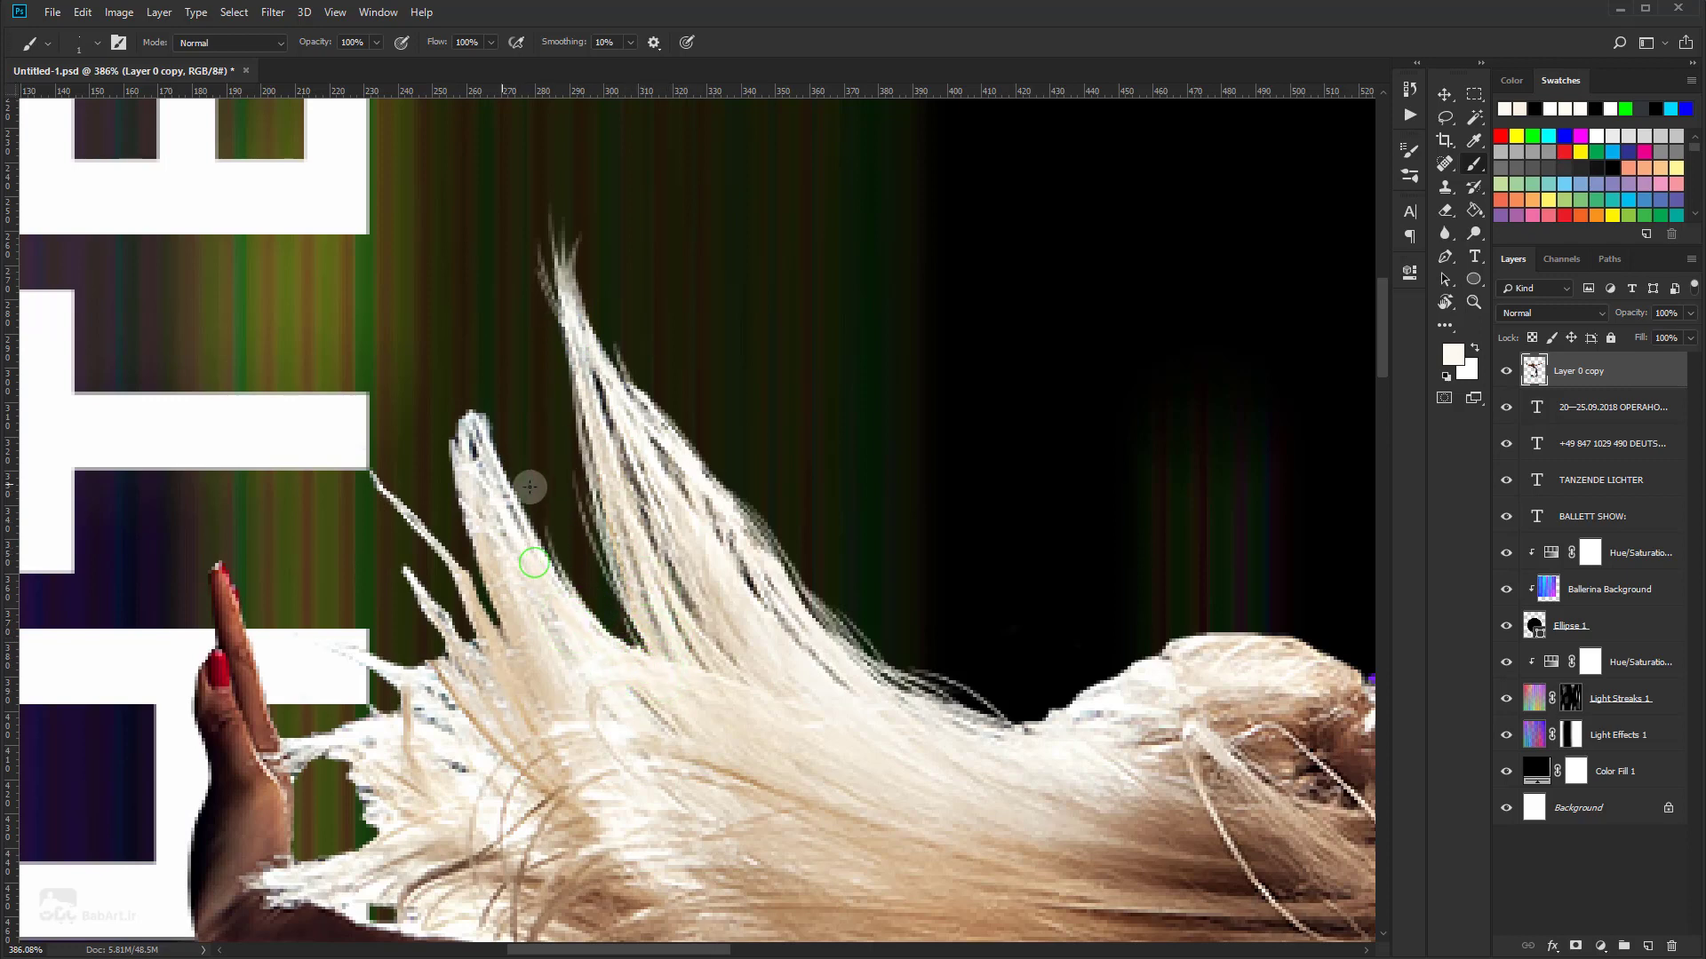
Step: Paint strands along the small strand and its tip, plus one along the lower hair edge
mouse_move(544, 569)
mouse_down()
mouse_move(485, 420)
mouse_move(518, 460)
mouse_move(468, 381)
mouse_up()
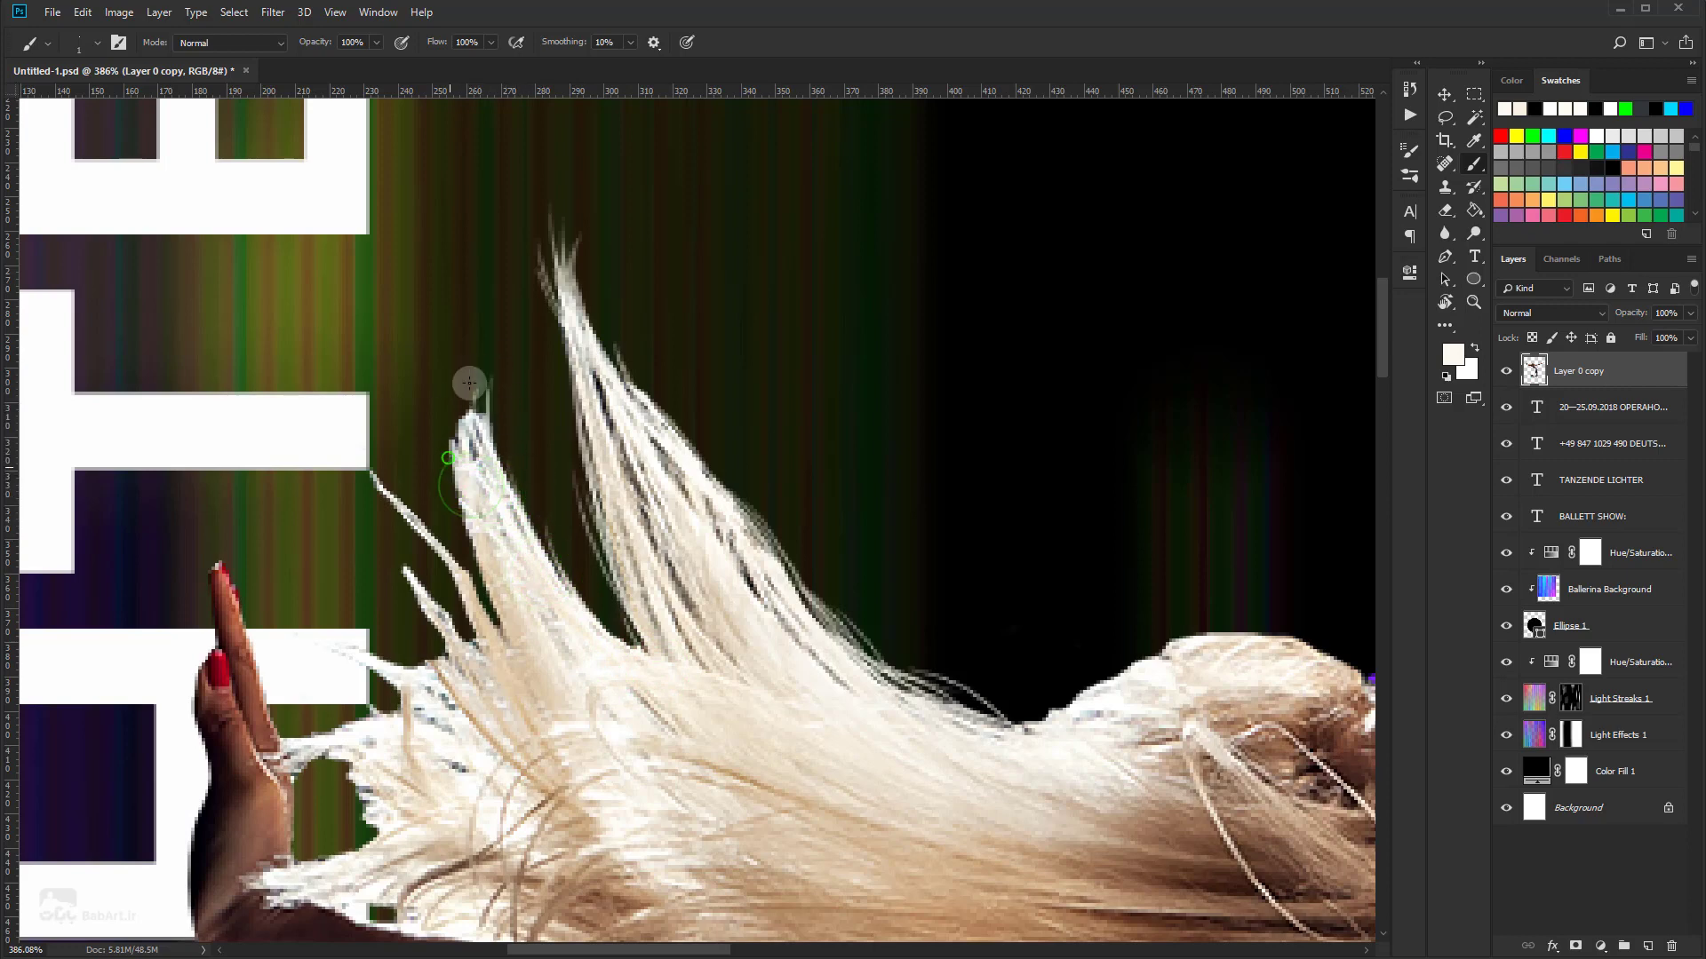
mouse_move(462, 480)
mouse_down()
mouse_move(444, 351)
mouse_move(497, 344)
mouse_up()
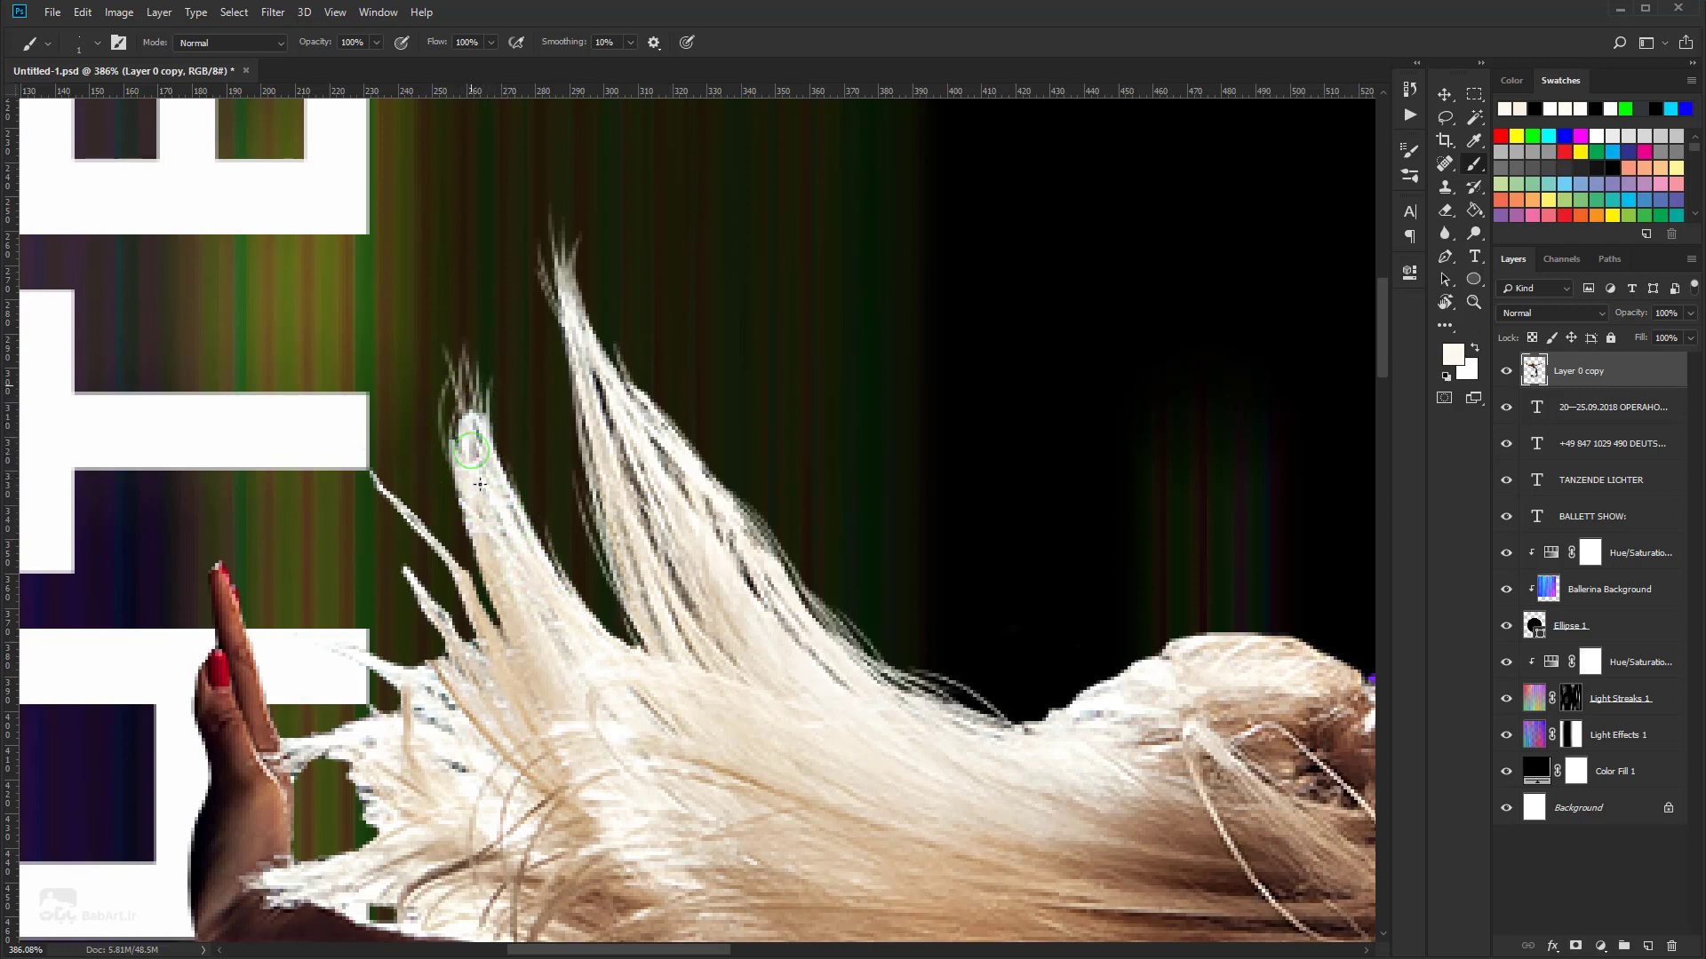
drag(476, 438, 447, 348)
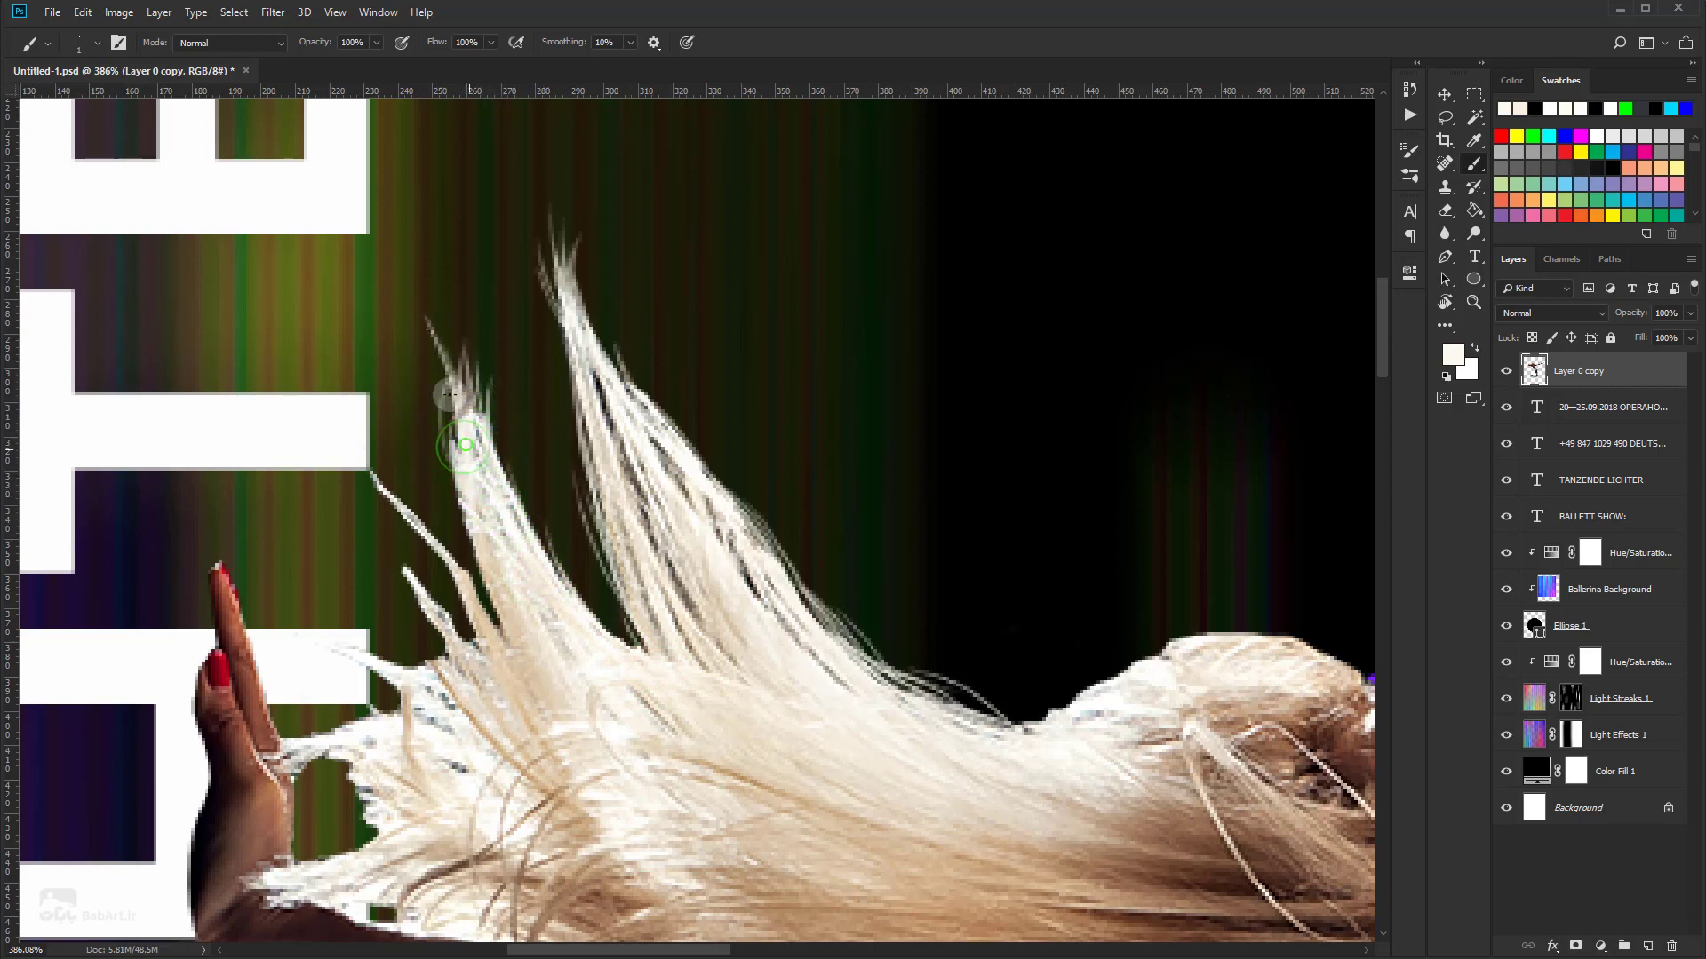
drag(467, 445, 448, 311)
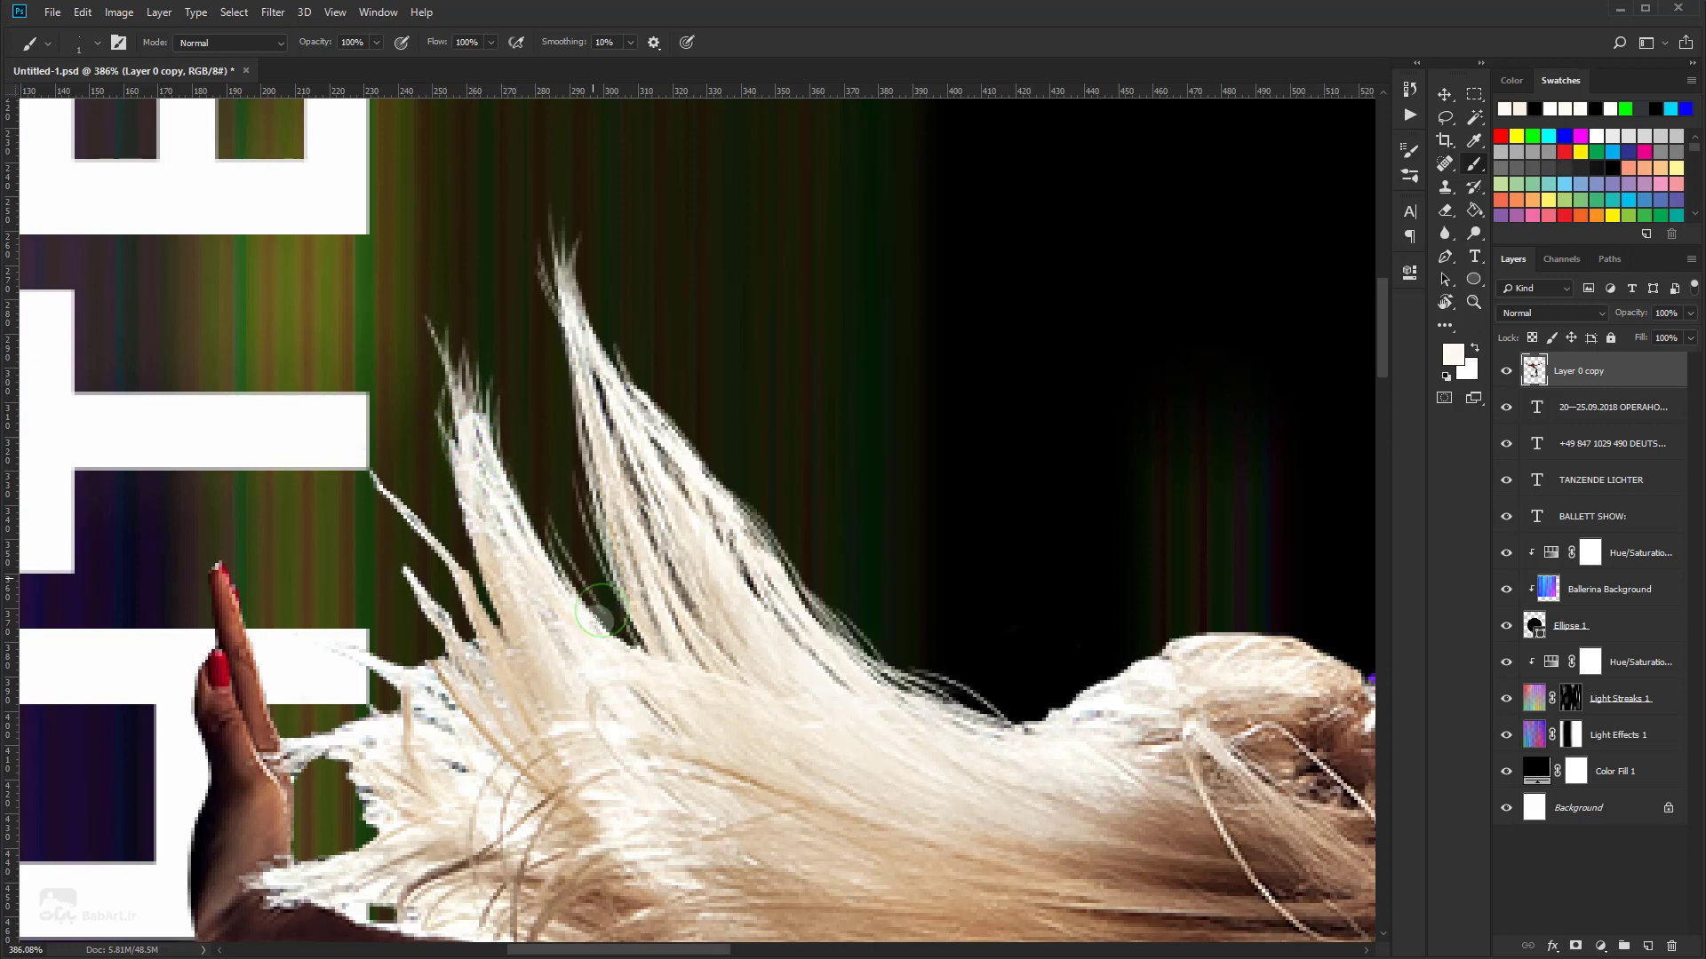
drag(503, 453, 444, 379)
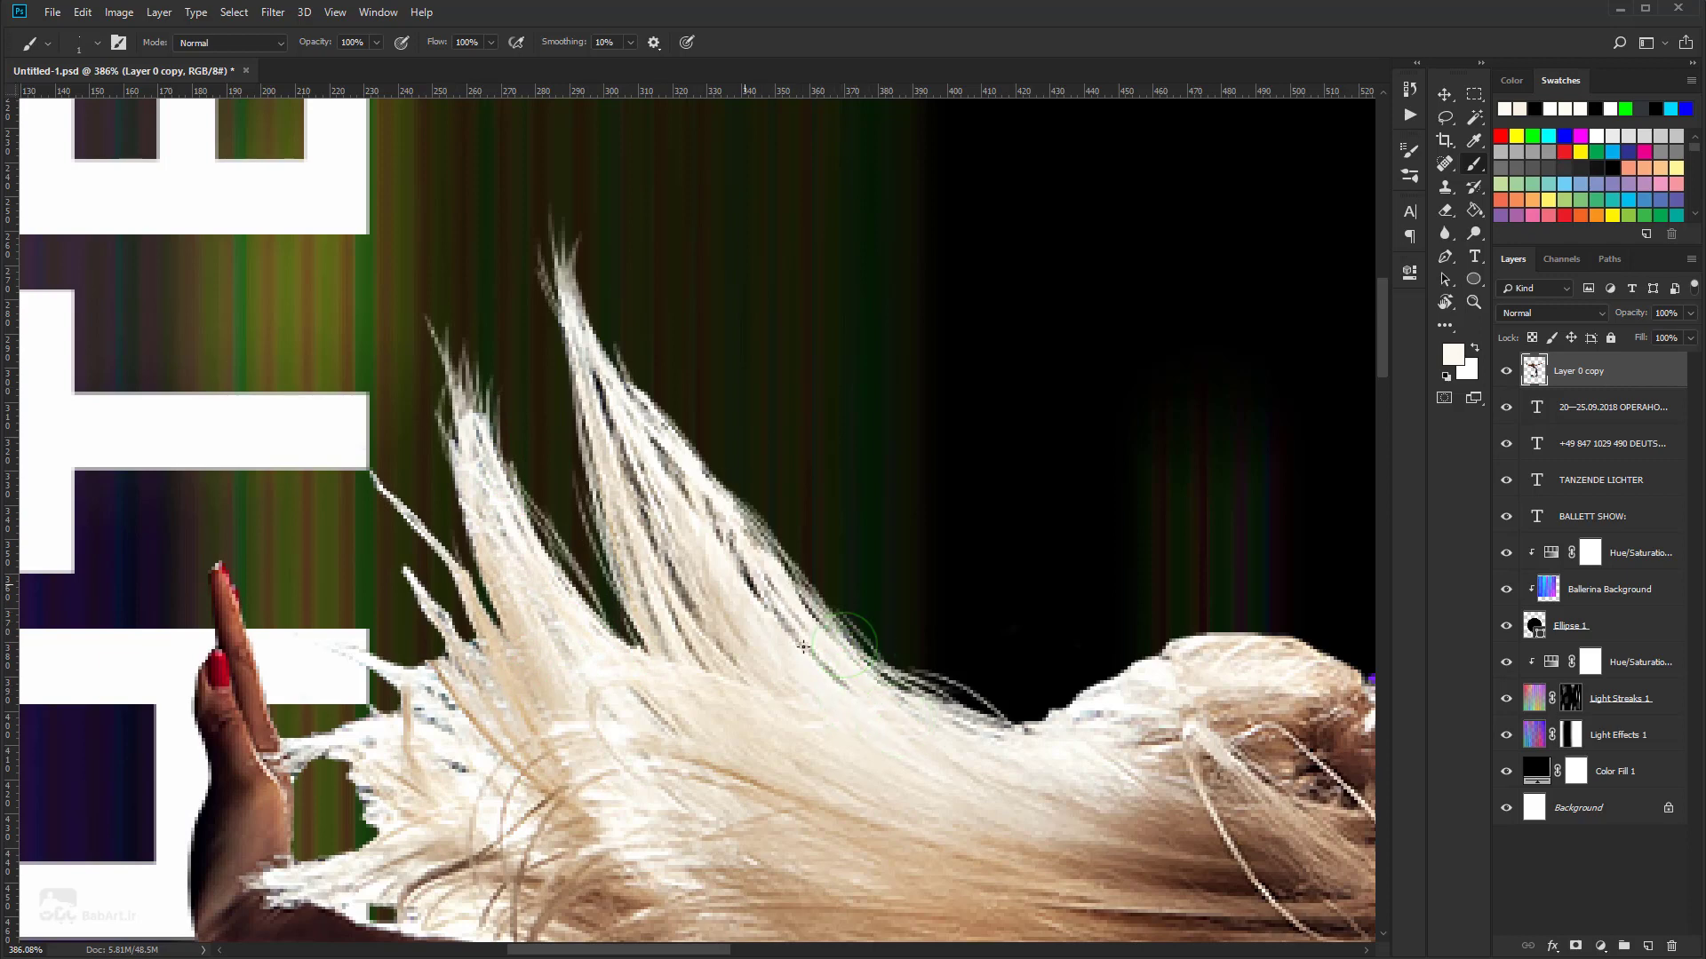
drag(702, 453, 760, 609)
mouse_move(696, 429)
mouse_down()
mouse_move(690, 369)
mouse_move(626, 368)
mouse_move(620, 297)
mouse_move(643, 297)
mouse_up()
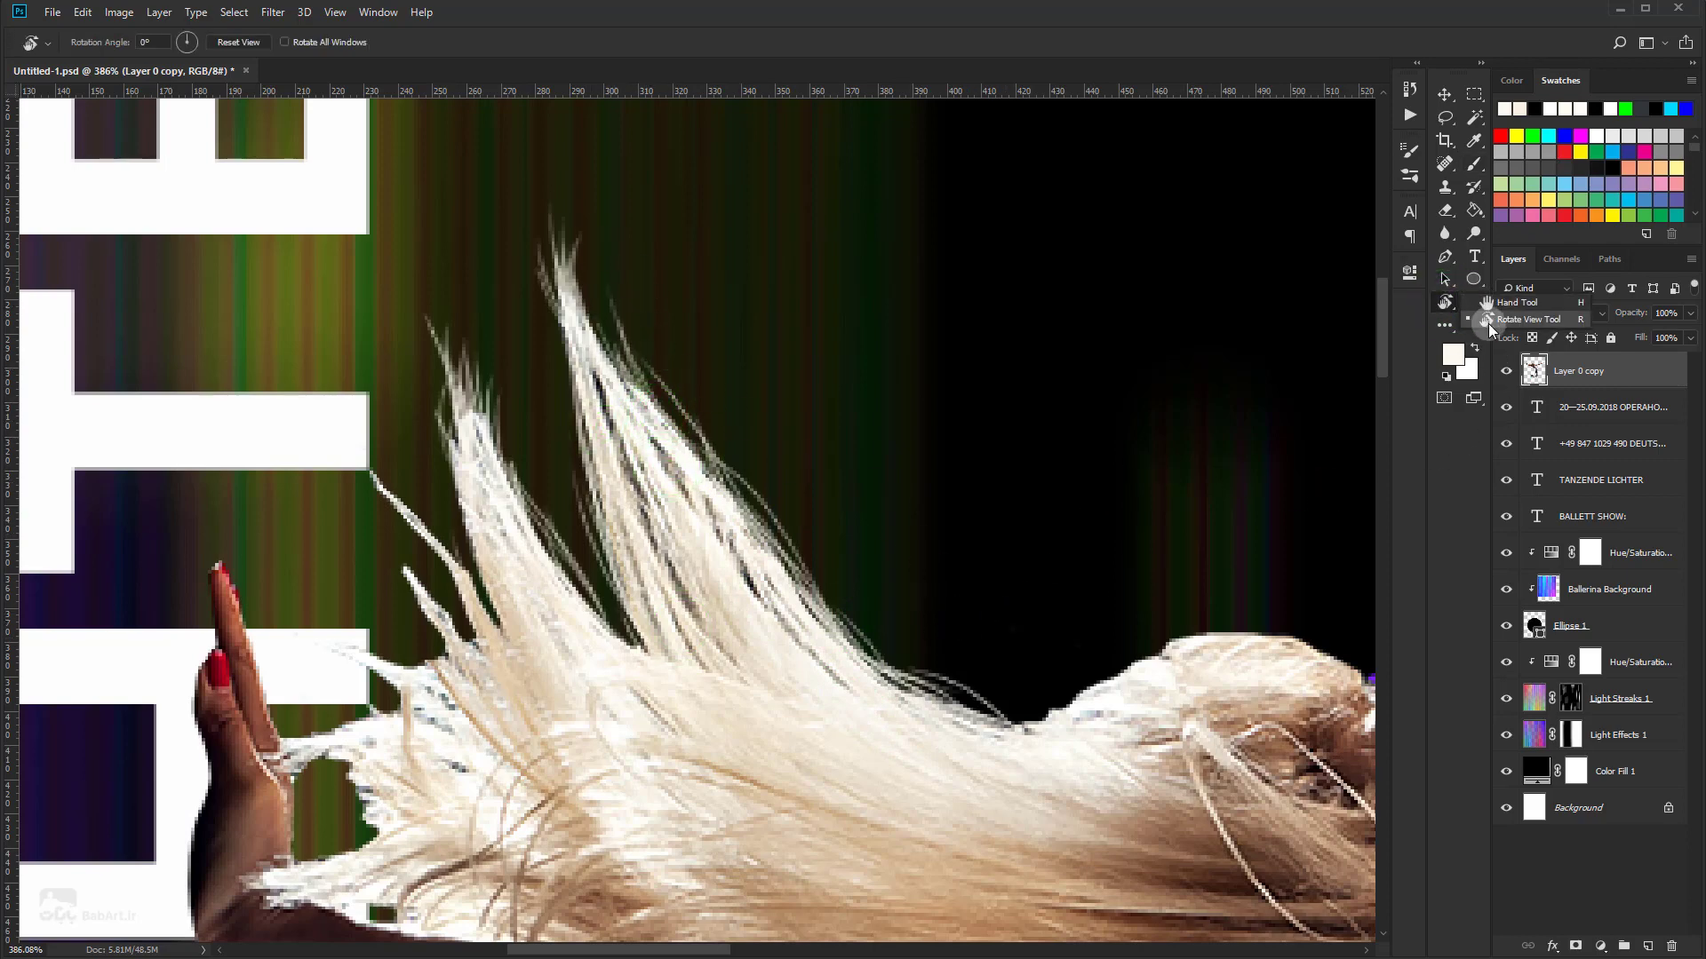
click(1489, 323)
Step: Rotate the view, enlarge the brush and paint light hair along the lower hair edge
mouse_move(838, 540)
mouse_down()
mouse_move(802, 498)
mouse_move(590, 438)
mouse_move(838, 632)
mouse_up()
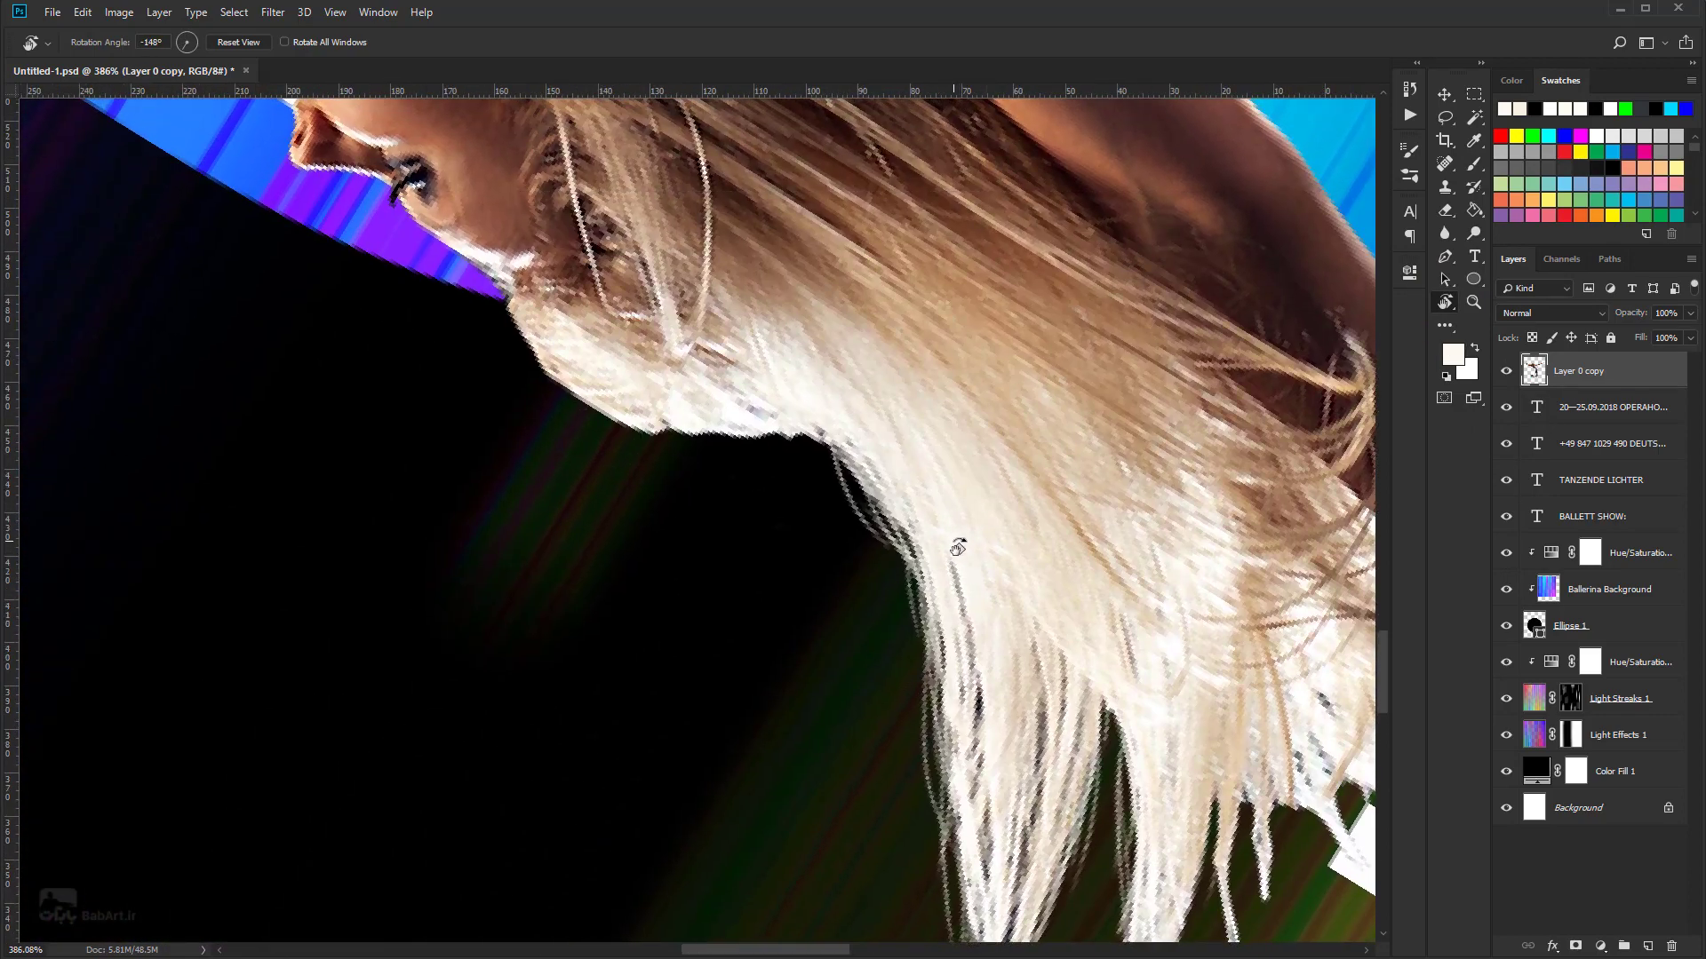
click(1474, 163)
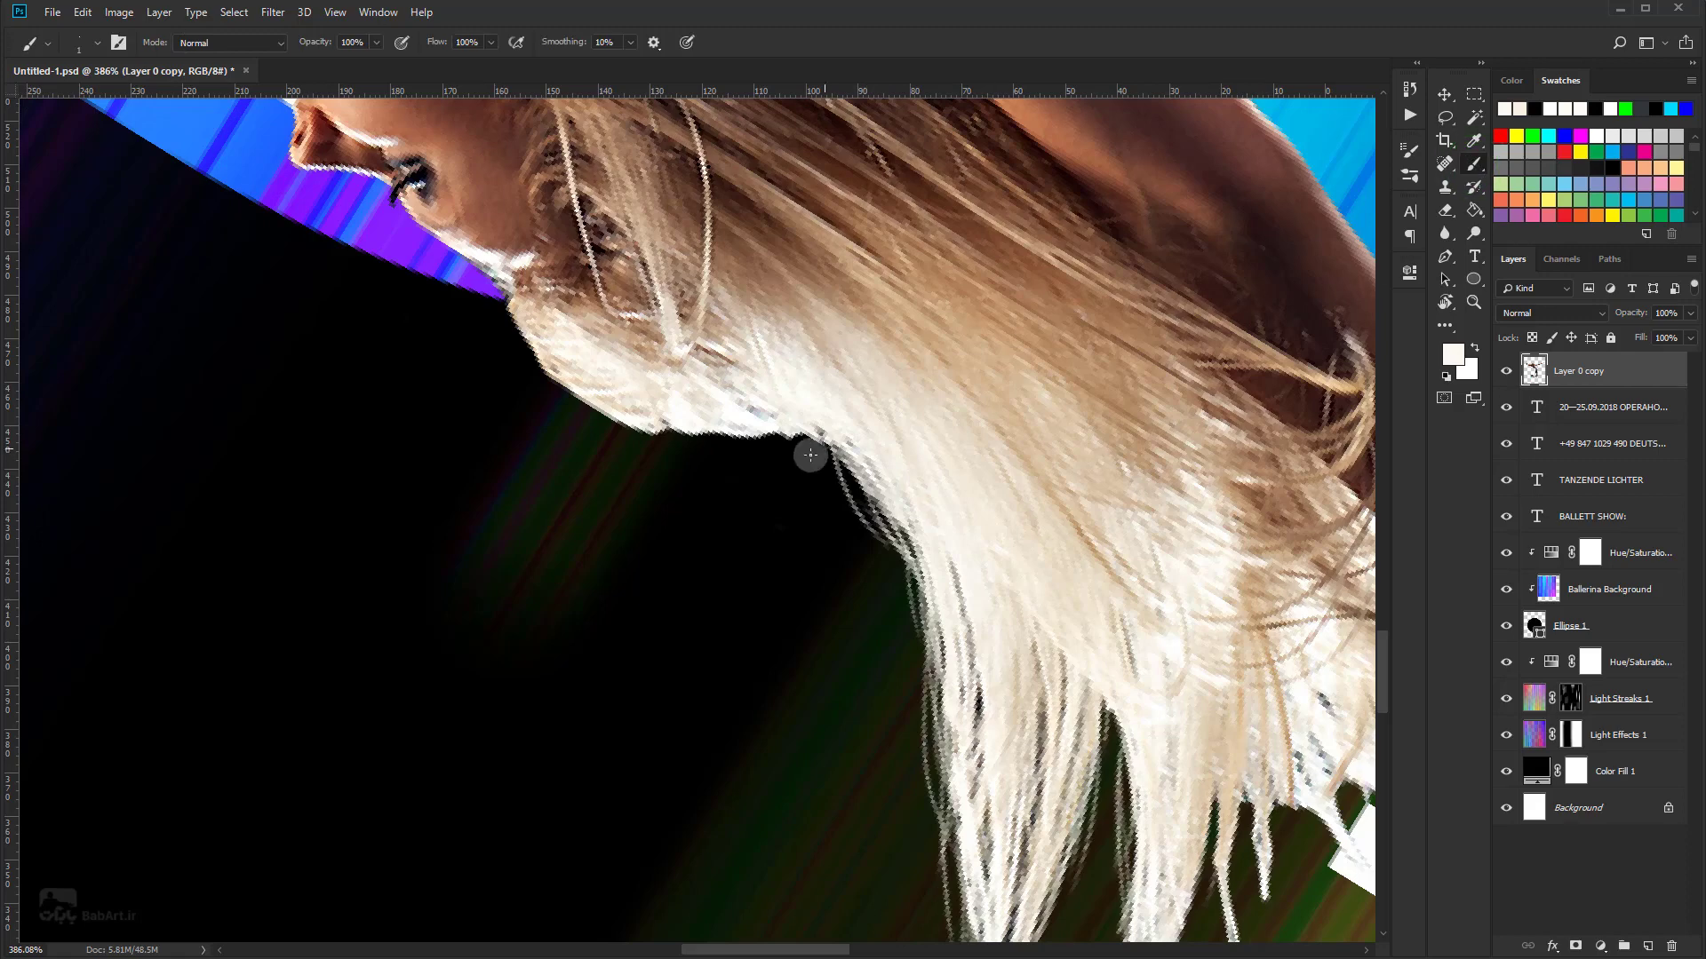
key(bracketright)
key(bracketright)
key(bracketright)
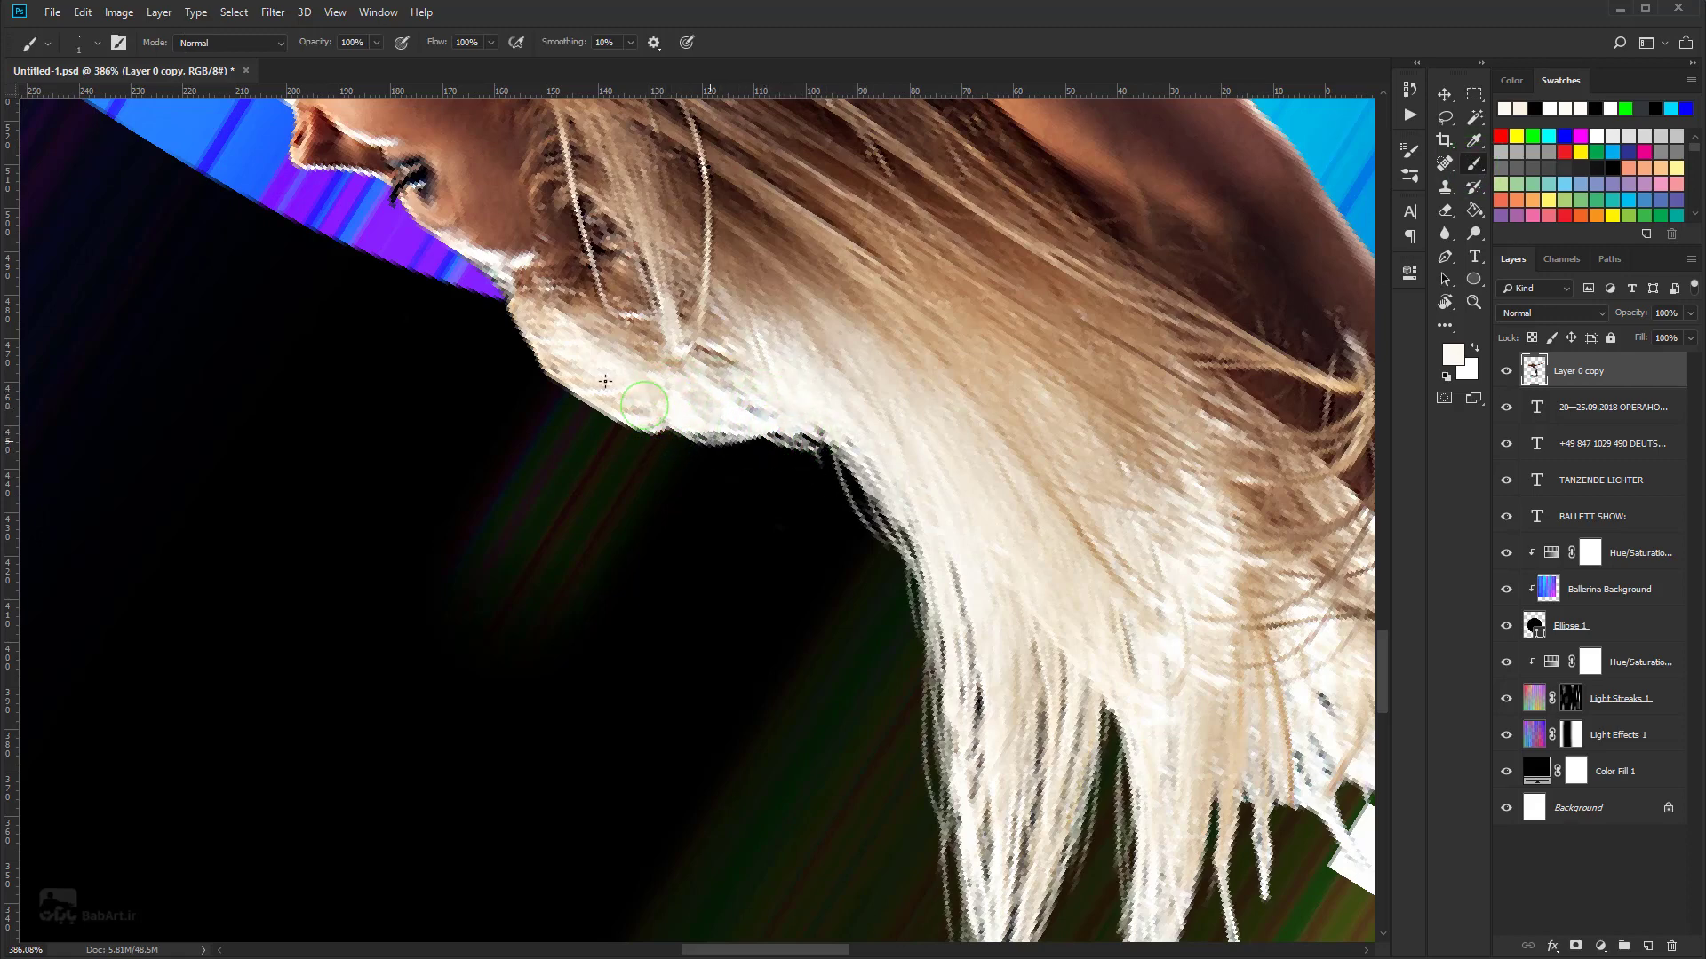
mouse_move(644, 405)
mouse_down()
mouse_move(599, 377)
mouse_move(609, 461)
mouse_move(583, 471)
mouse_move(569, 417)
mouse_move(592, 397)
mouse_up()
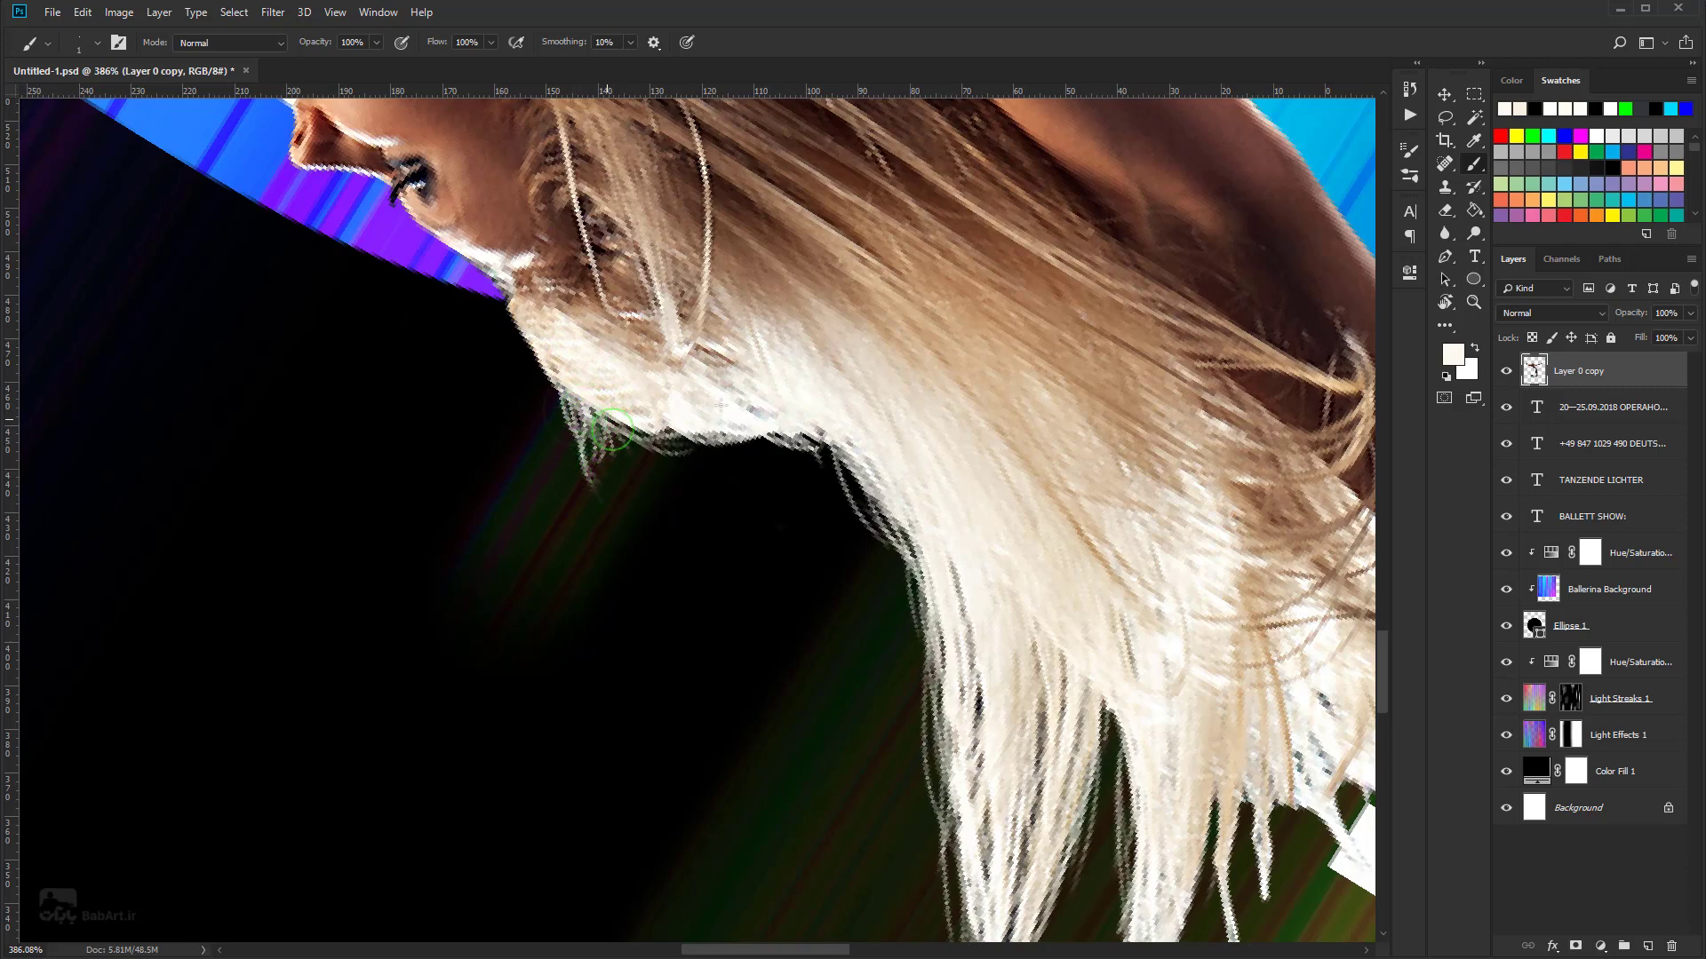
Step: Paint strands at the hair tips down toward the white bar
drag(1056, 709, 900, 452)
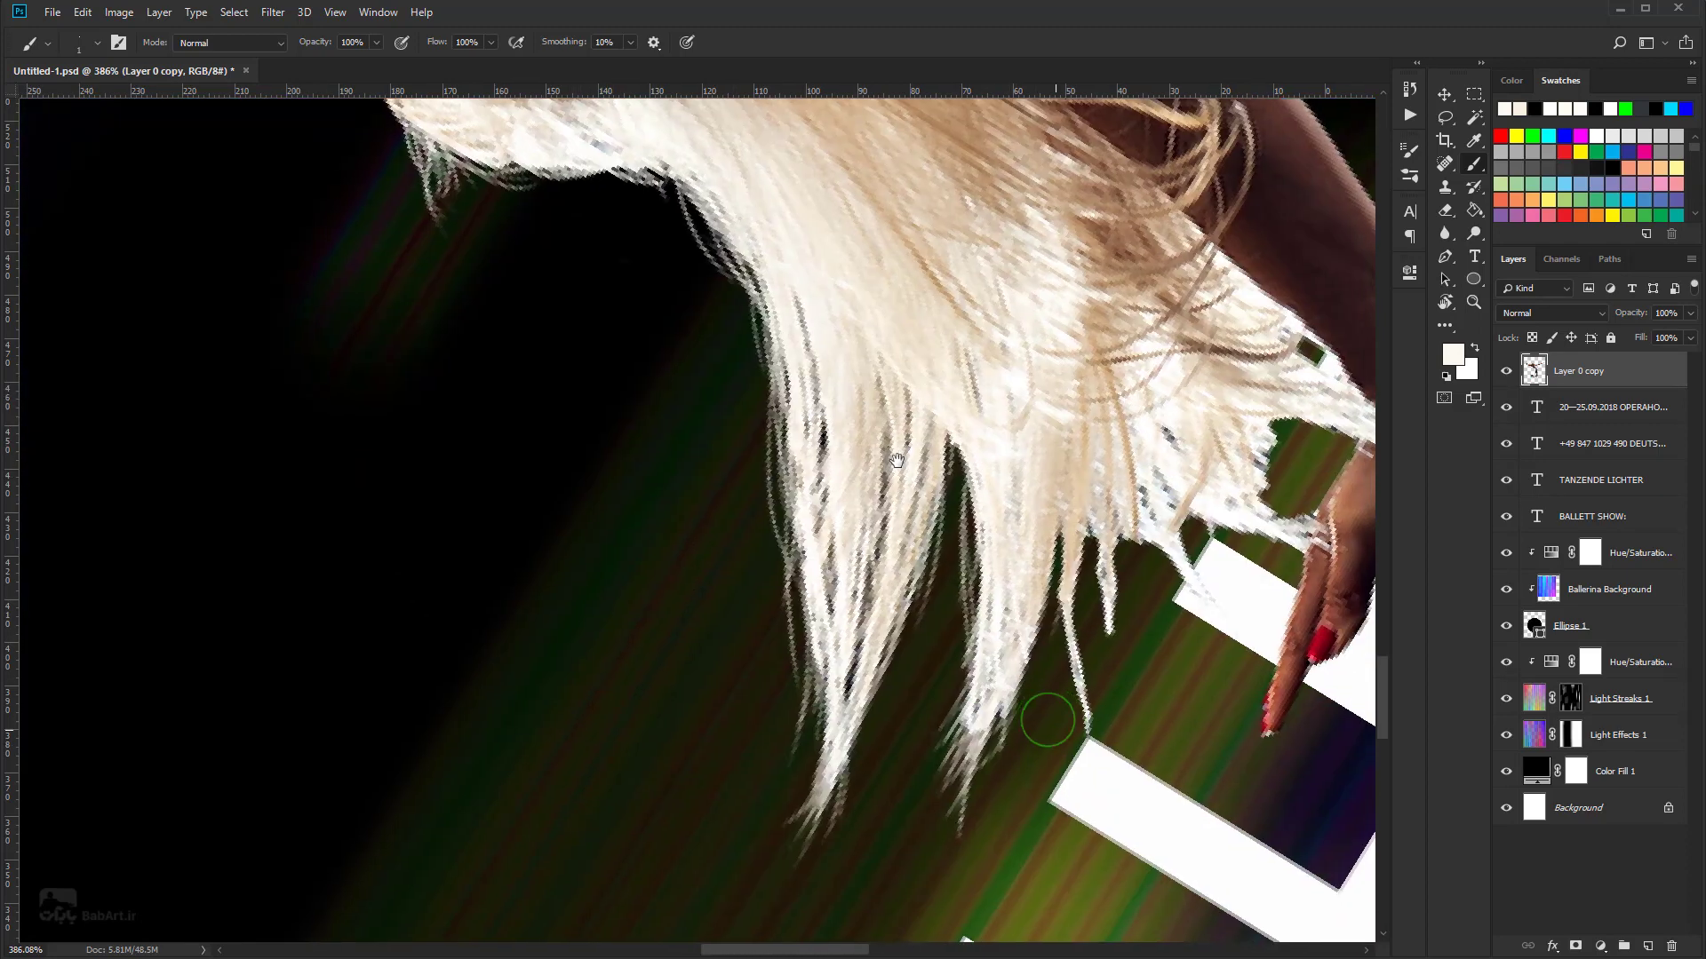
drag(1004, 633, 952, 553)
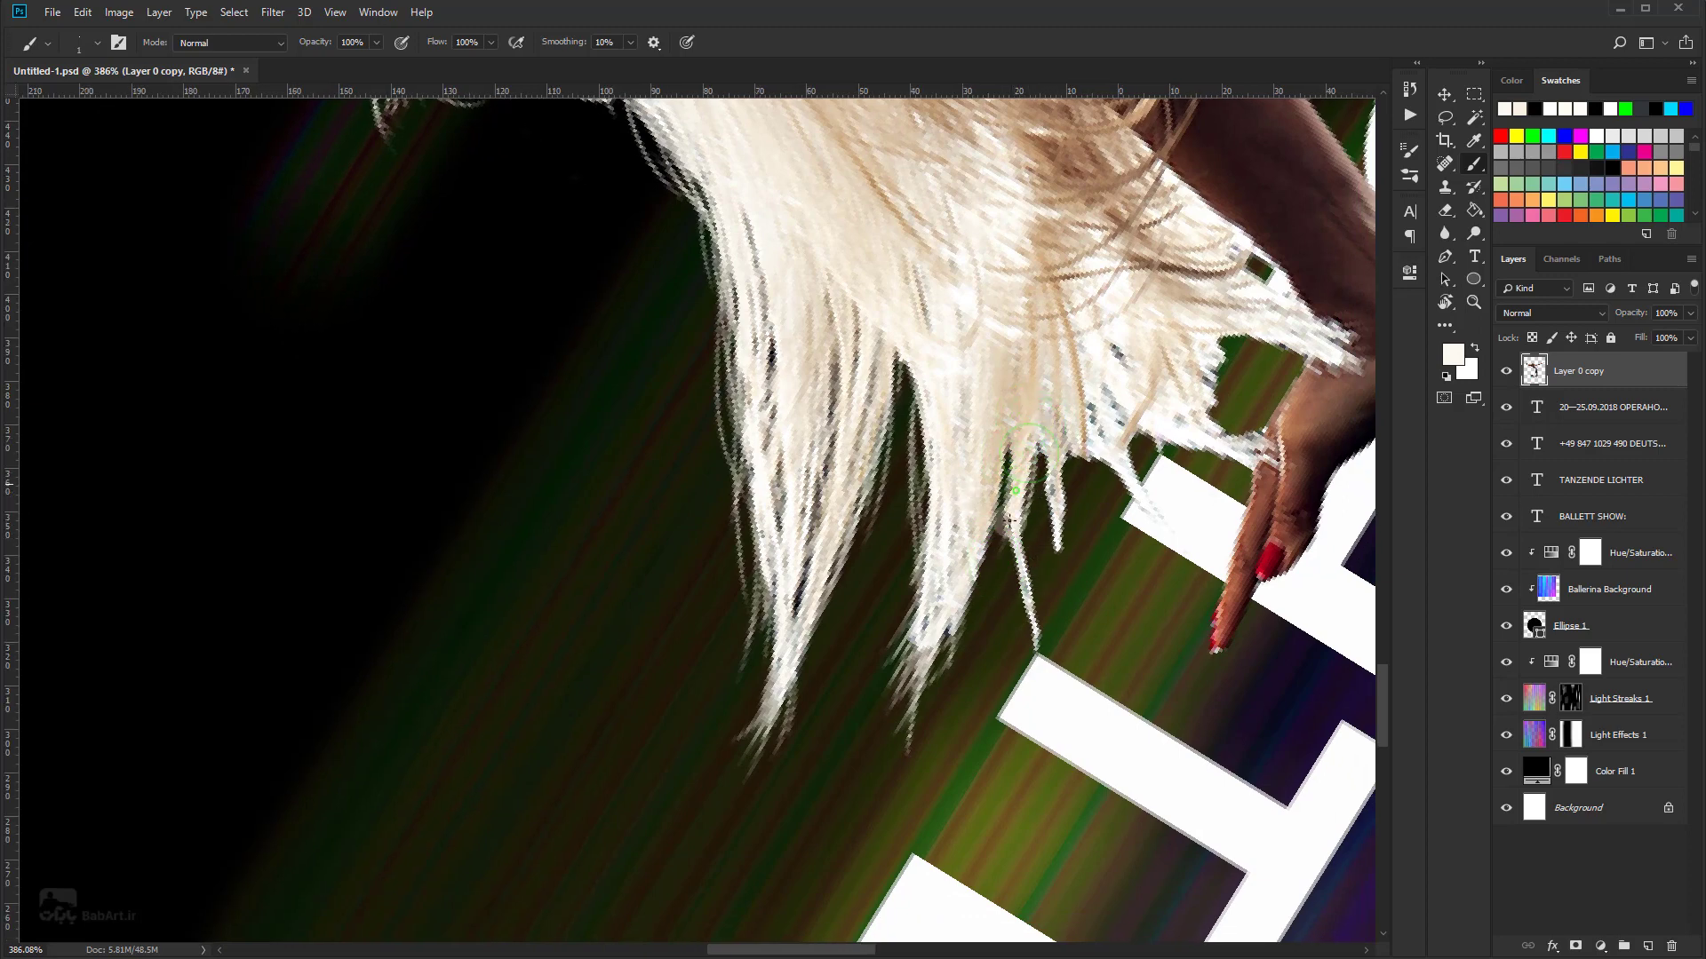
drag(1022, 497, 1028, 657)
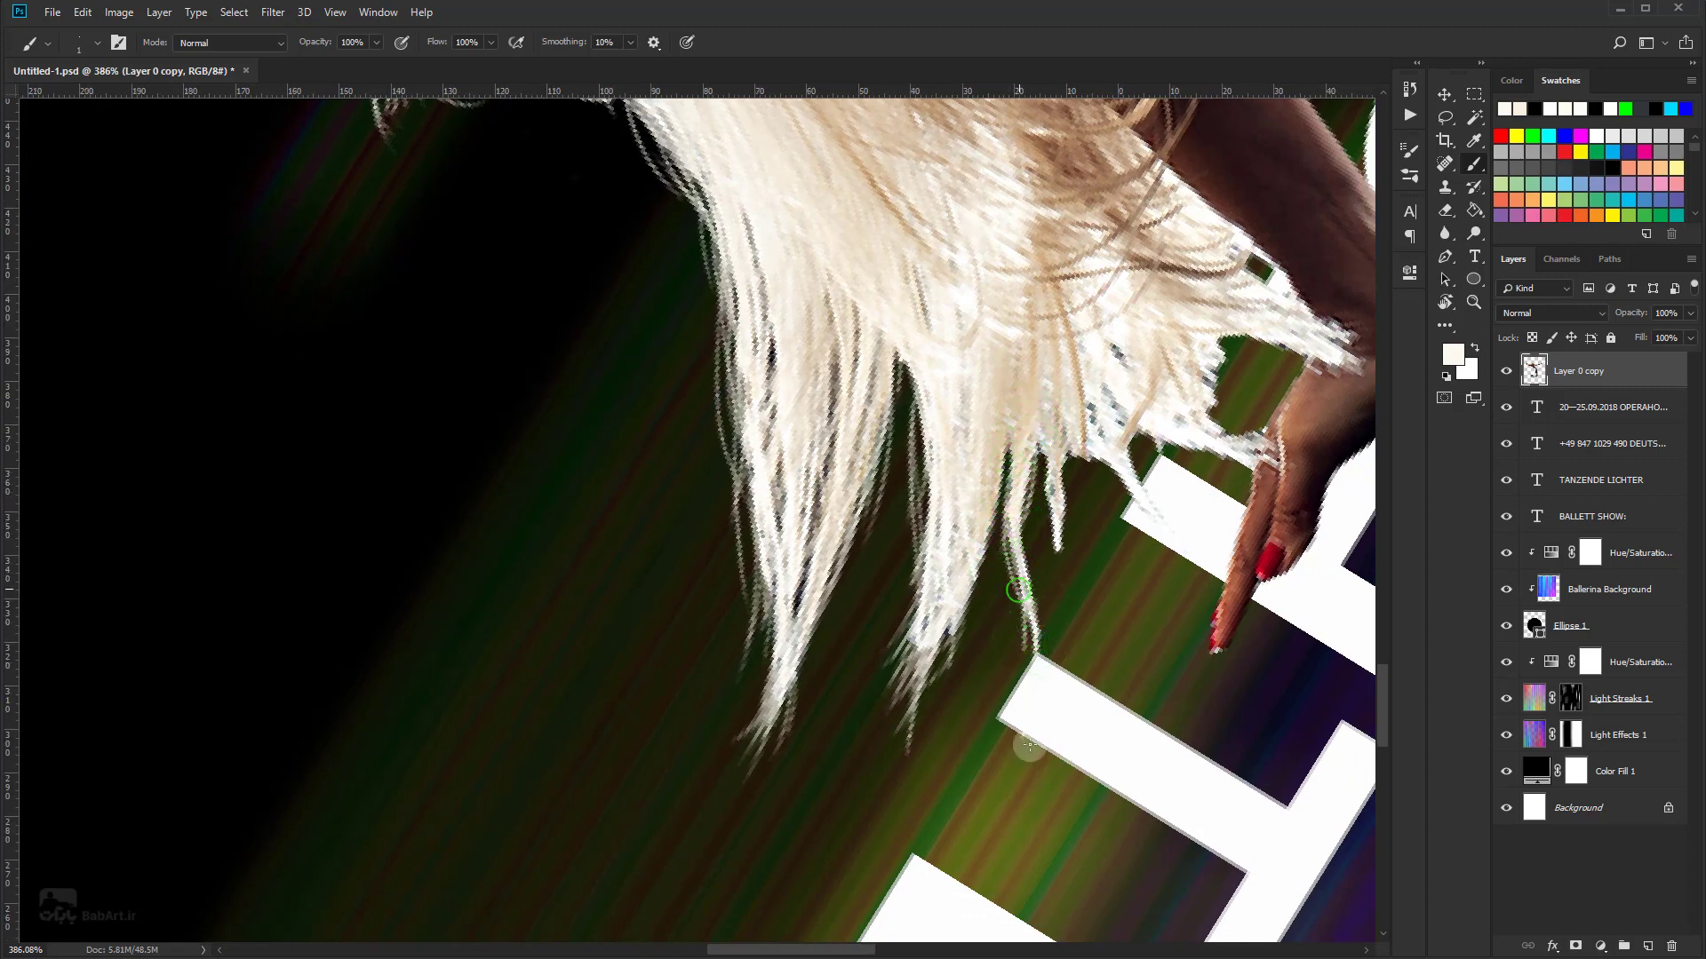
mouse_move(1064, 480)
mouse_down()
mouse_move(1057, 526)
mouse_move(1091, 612)
mouse_up()
mouse_move(1077, 373)
mouse_down()
mouse_move(1059, 496)
mouse_move(1070, 447)
mouse_up()
Step: Sample tan and brown from the hair and paint strands over the hair tips
alt+click(1080, 355)
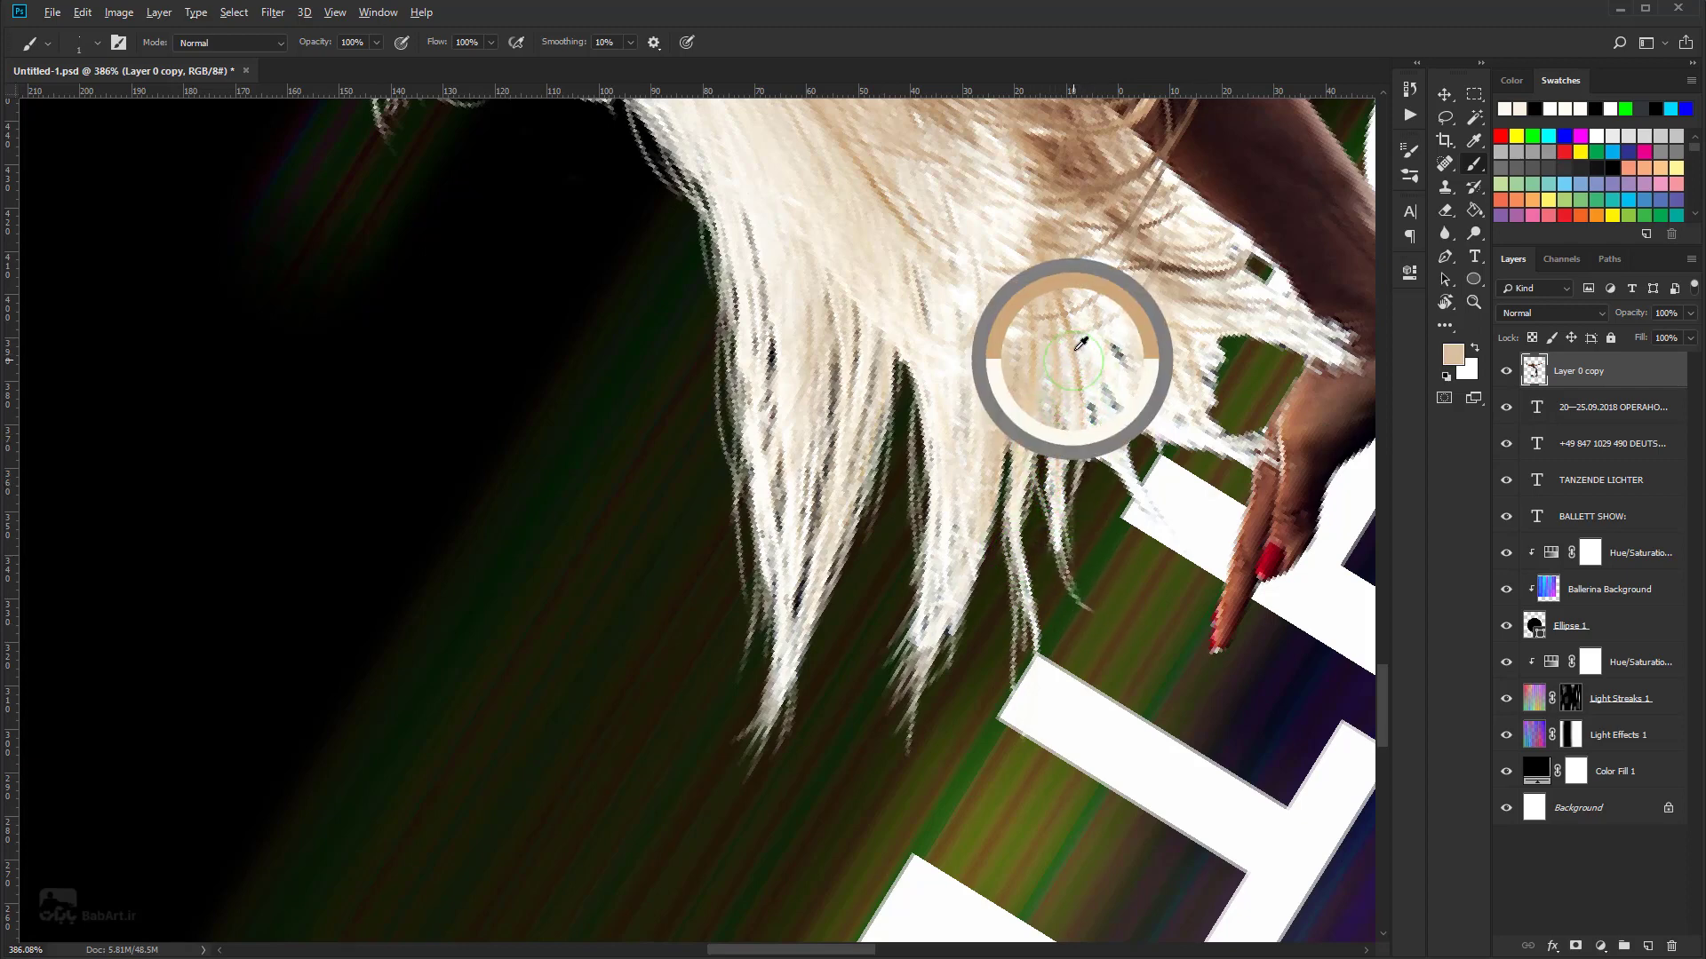
drag(1086, 360, 1059, 495)
drag(1054, 371, 1099, 424)
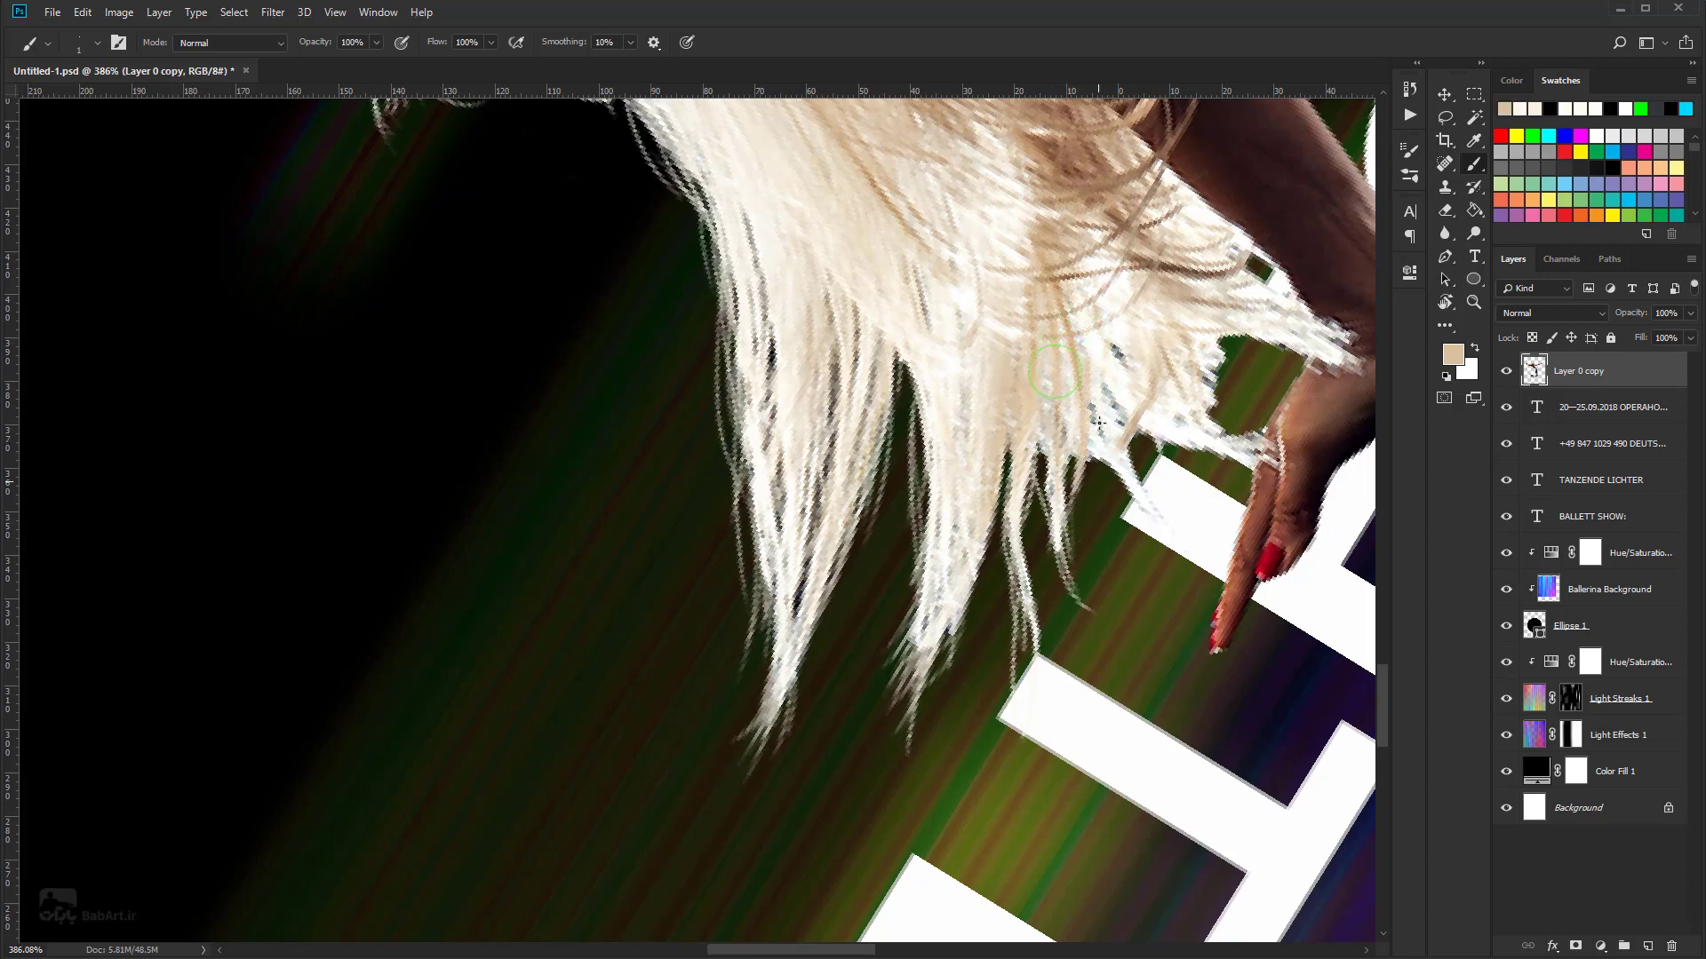
alt+click(1123, 217)
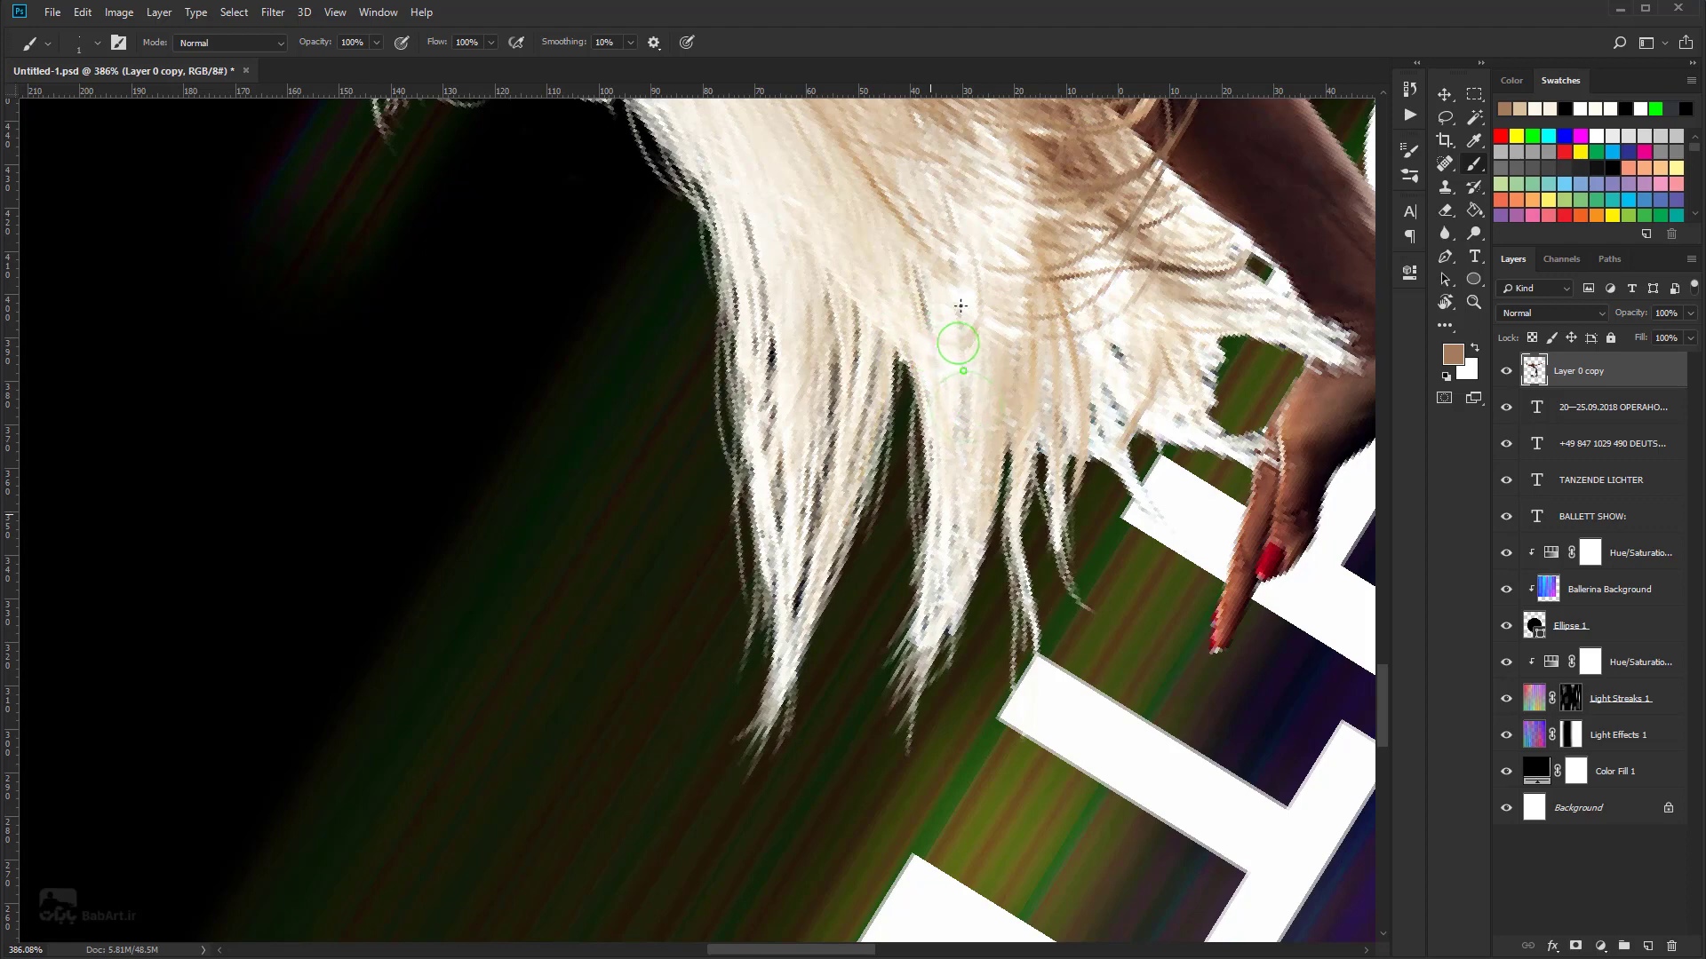
drag(932, 300, 932, 504)
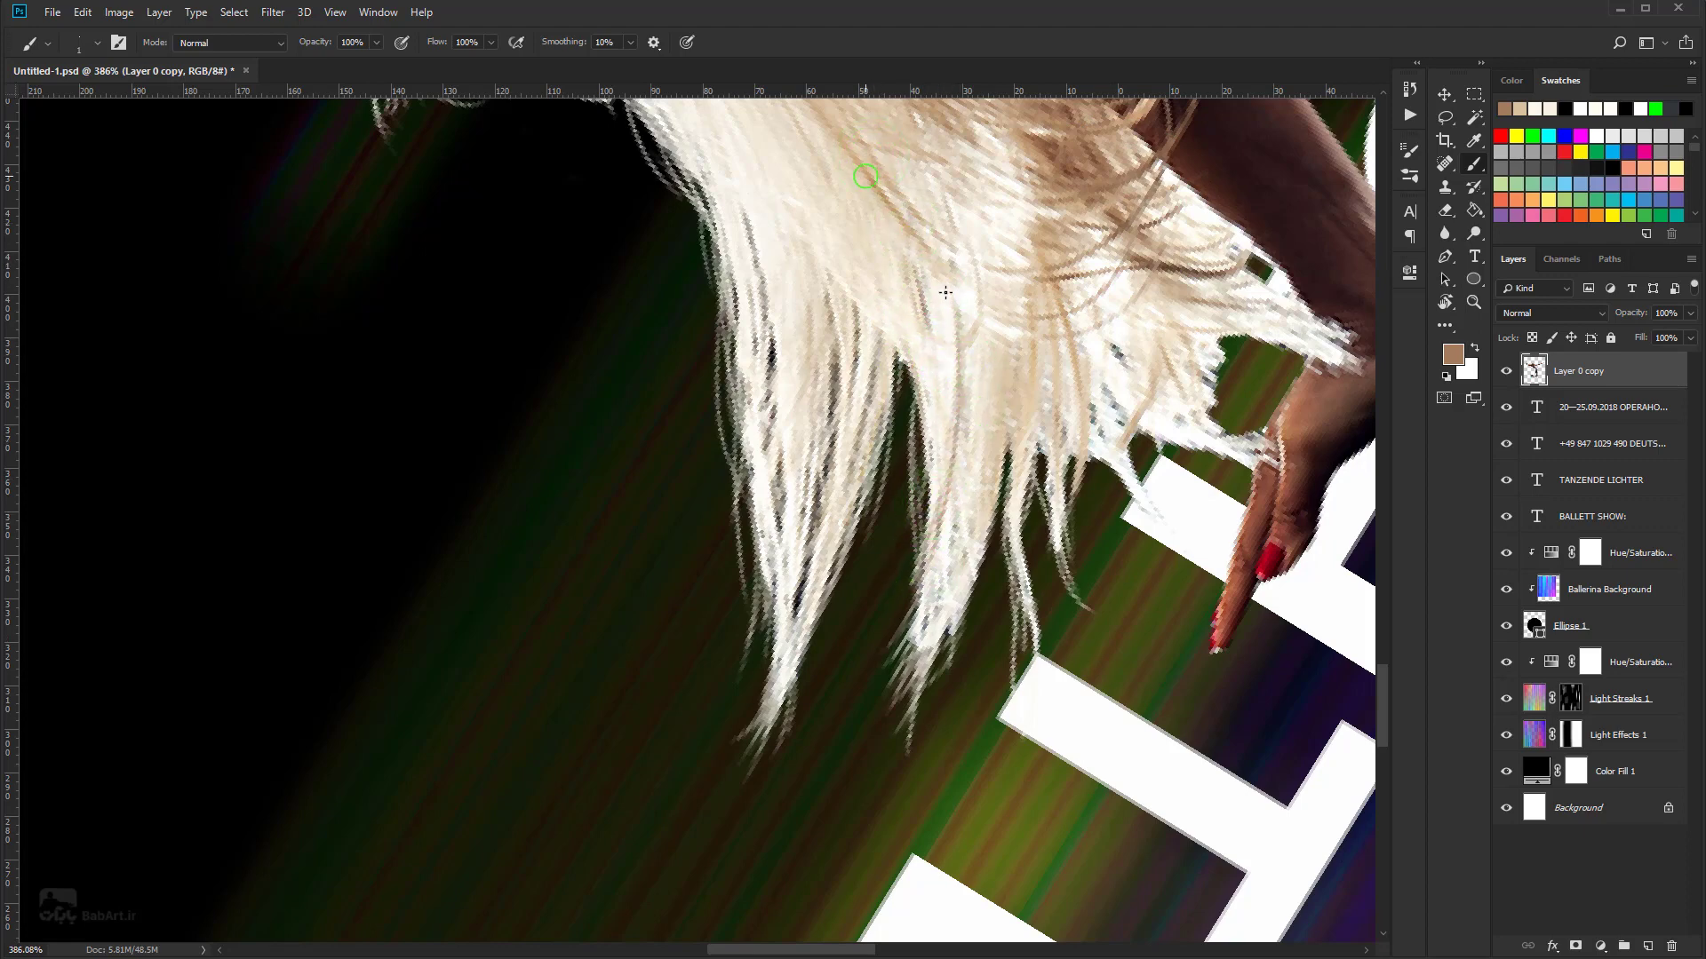
drag(1161, 381, 1133, 435)
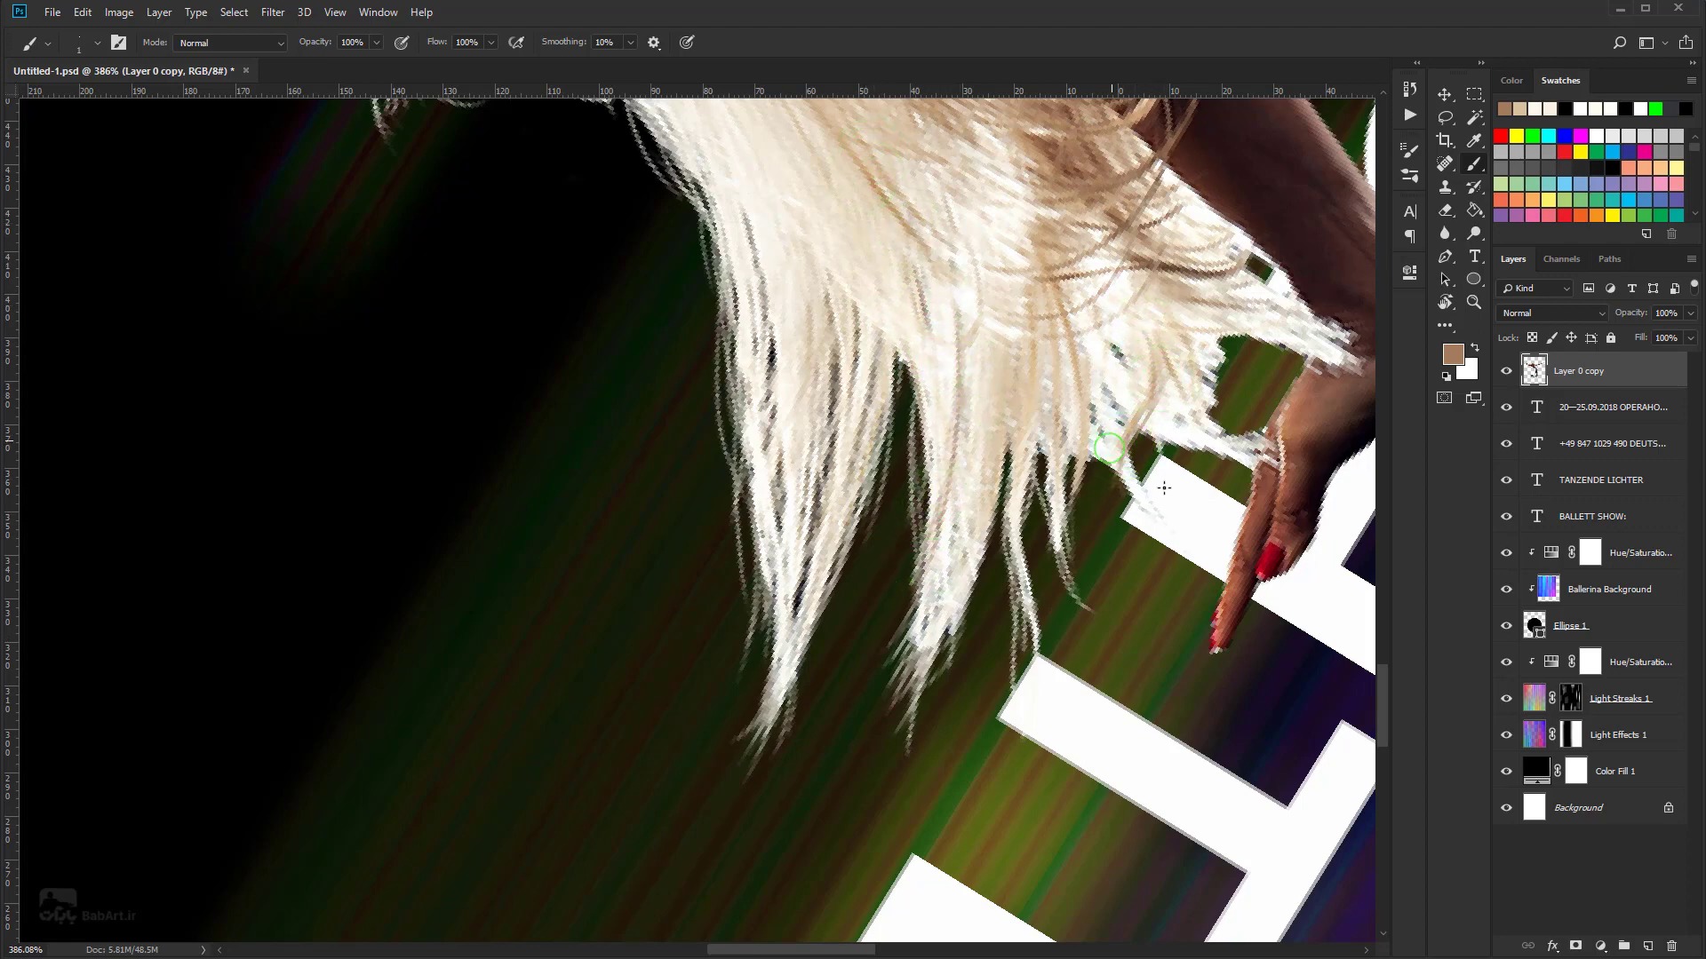
drag(1173, 378, 1248, 458)
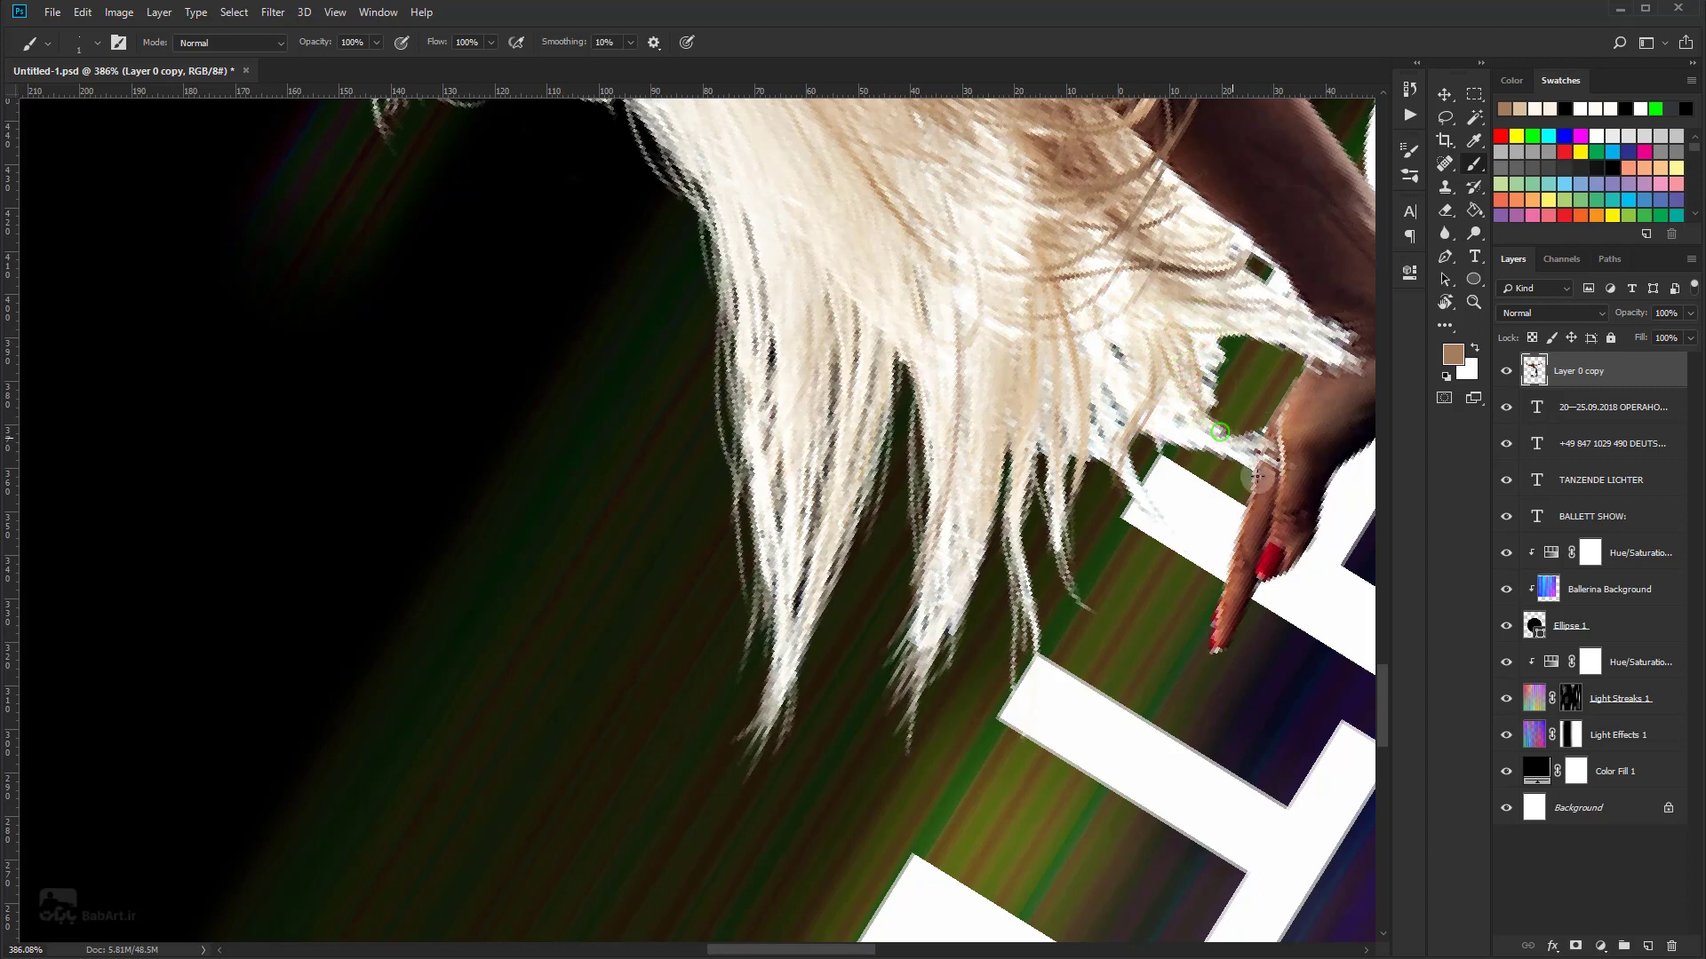
Step: Sample white and paint a thin strand near the hand, then rotate the view
alt+click(1162, 430)
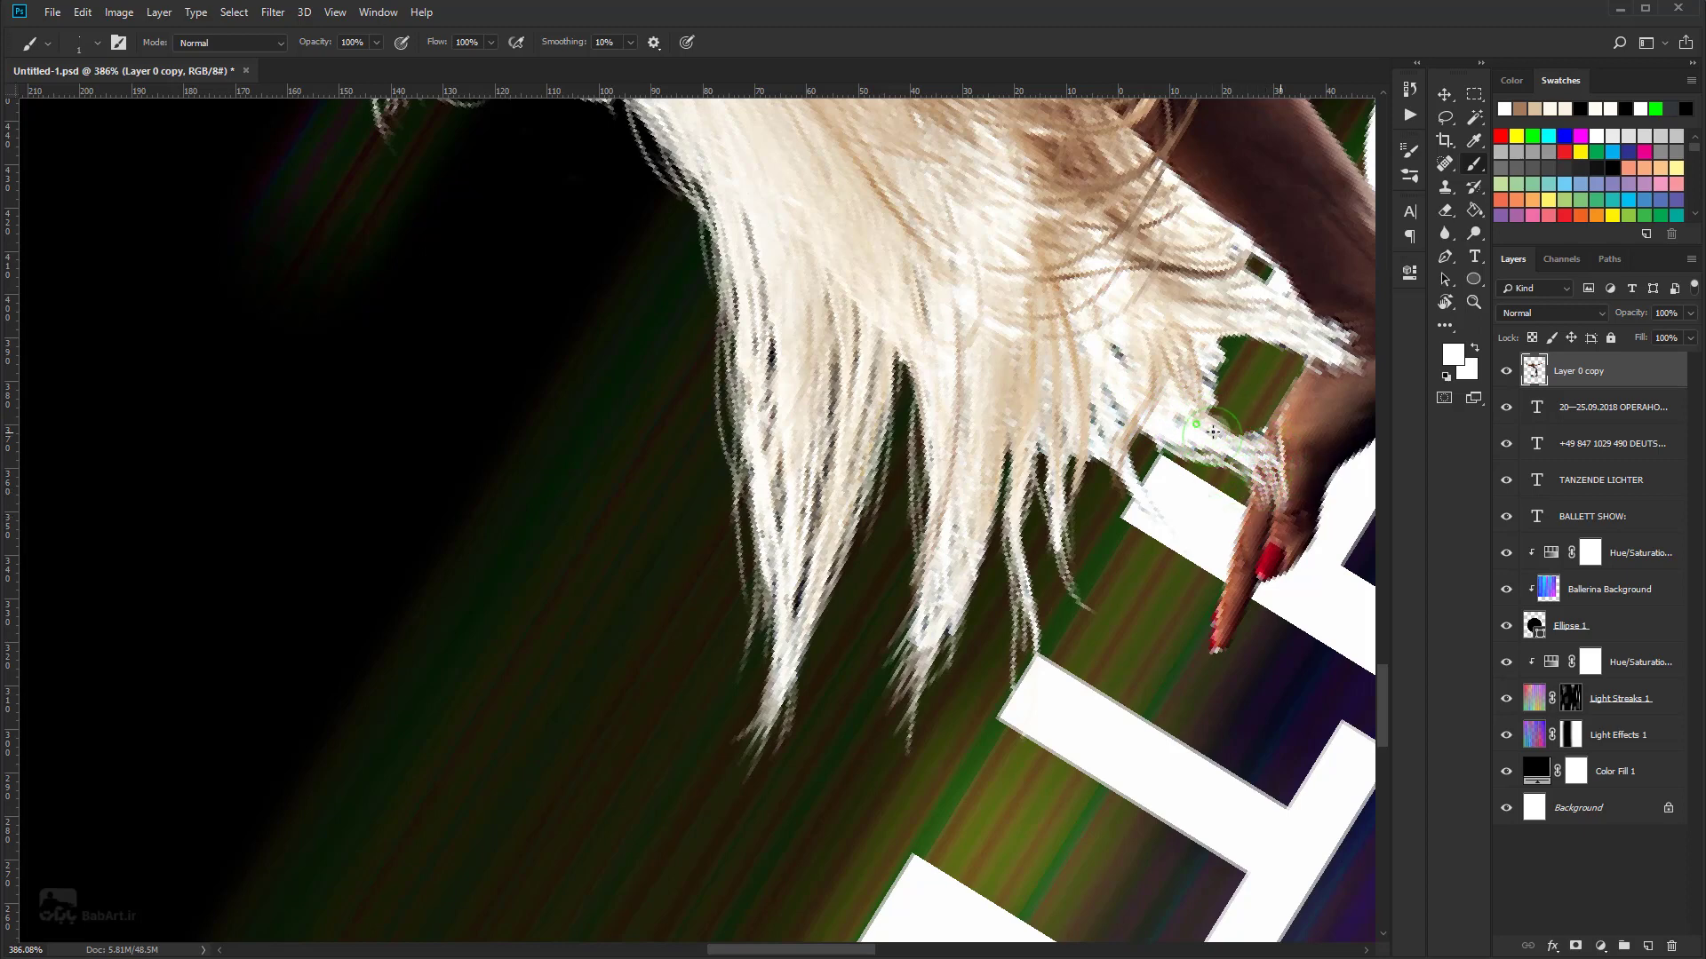
mouse_move(1244, 396)
mouse_down()
mouse_move(1203, 382)
mouse_move(1235, 418)
mouse_up()
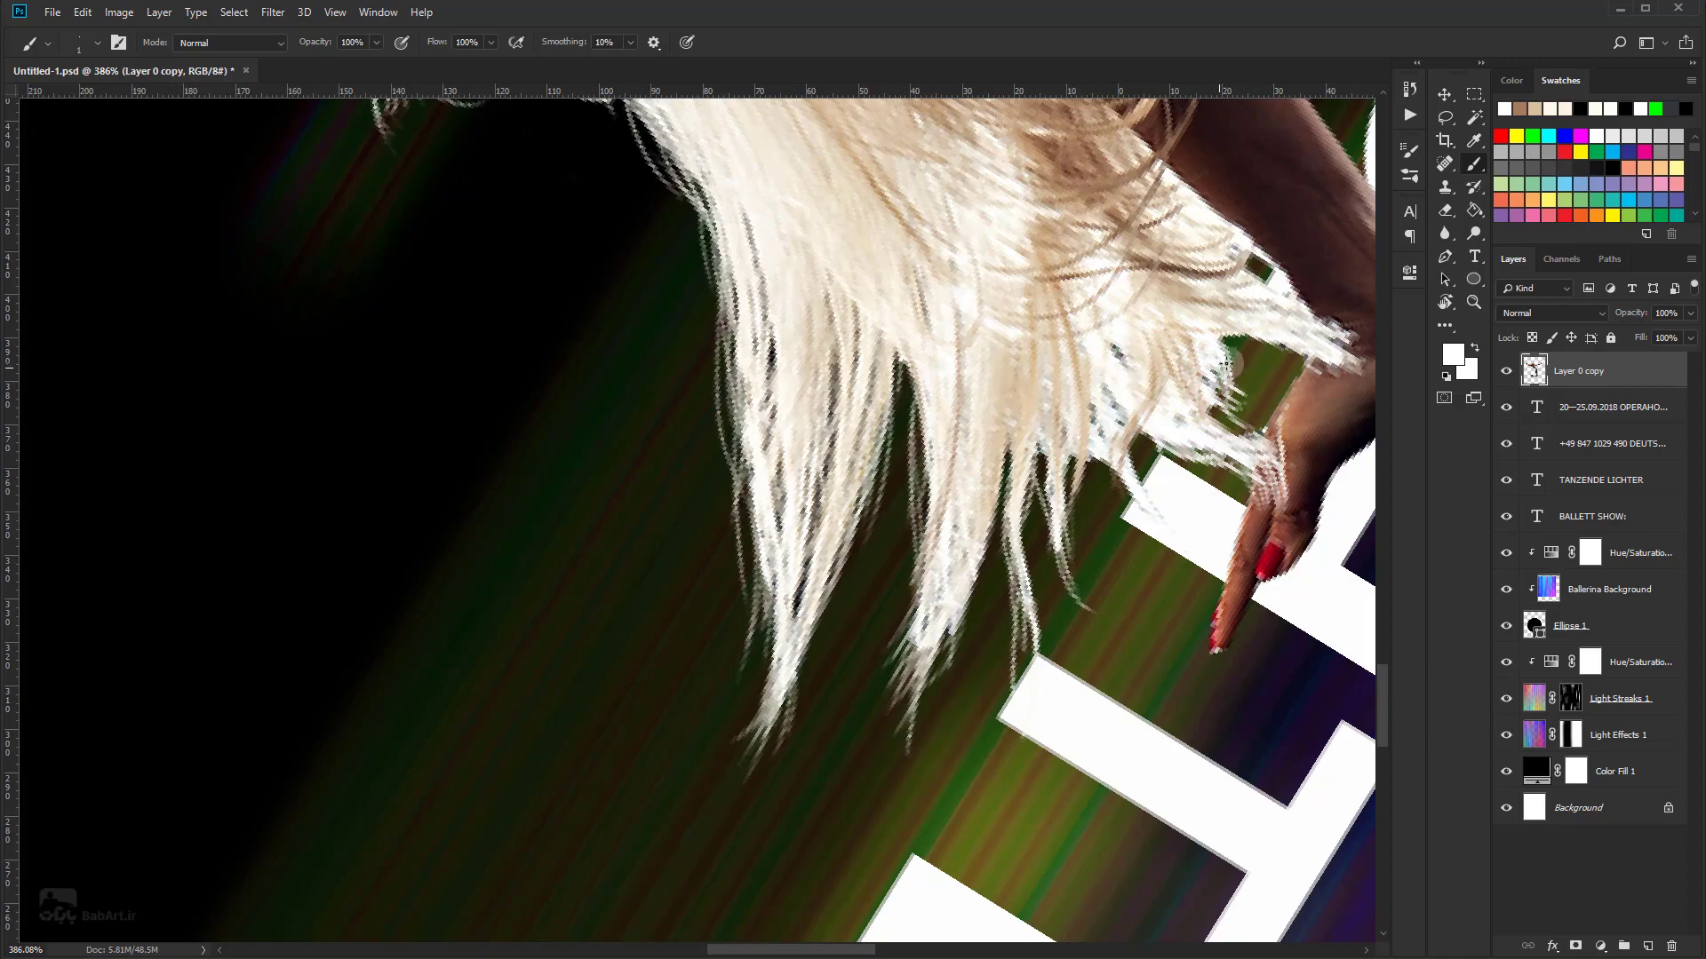
key(r)
mouse_move(977, 613)
mouse_down()
mouse_move(687, 569)
mouse_move(657, 533)
mouse_up()
Step: Rotate the canvas and lighten the hair strands along the wrist
key(b)
drag(1115, 696, 1085, 303)
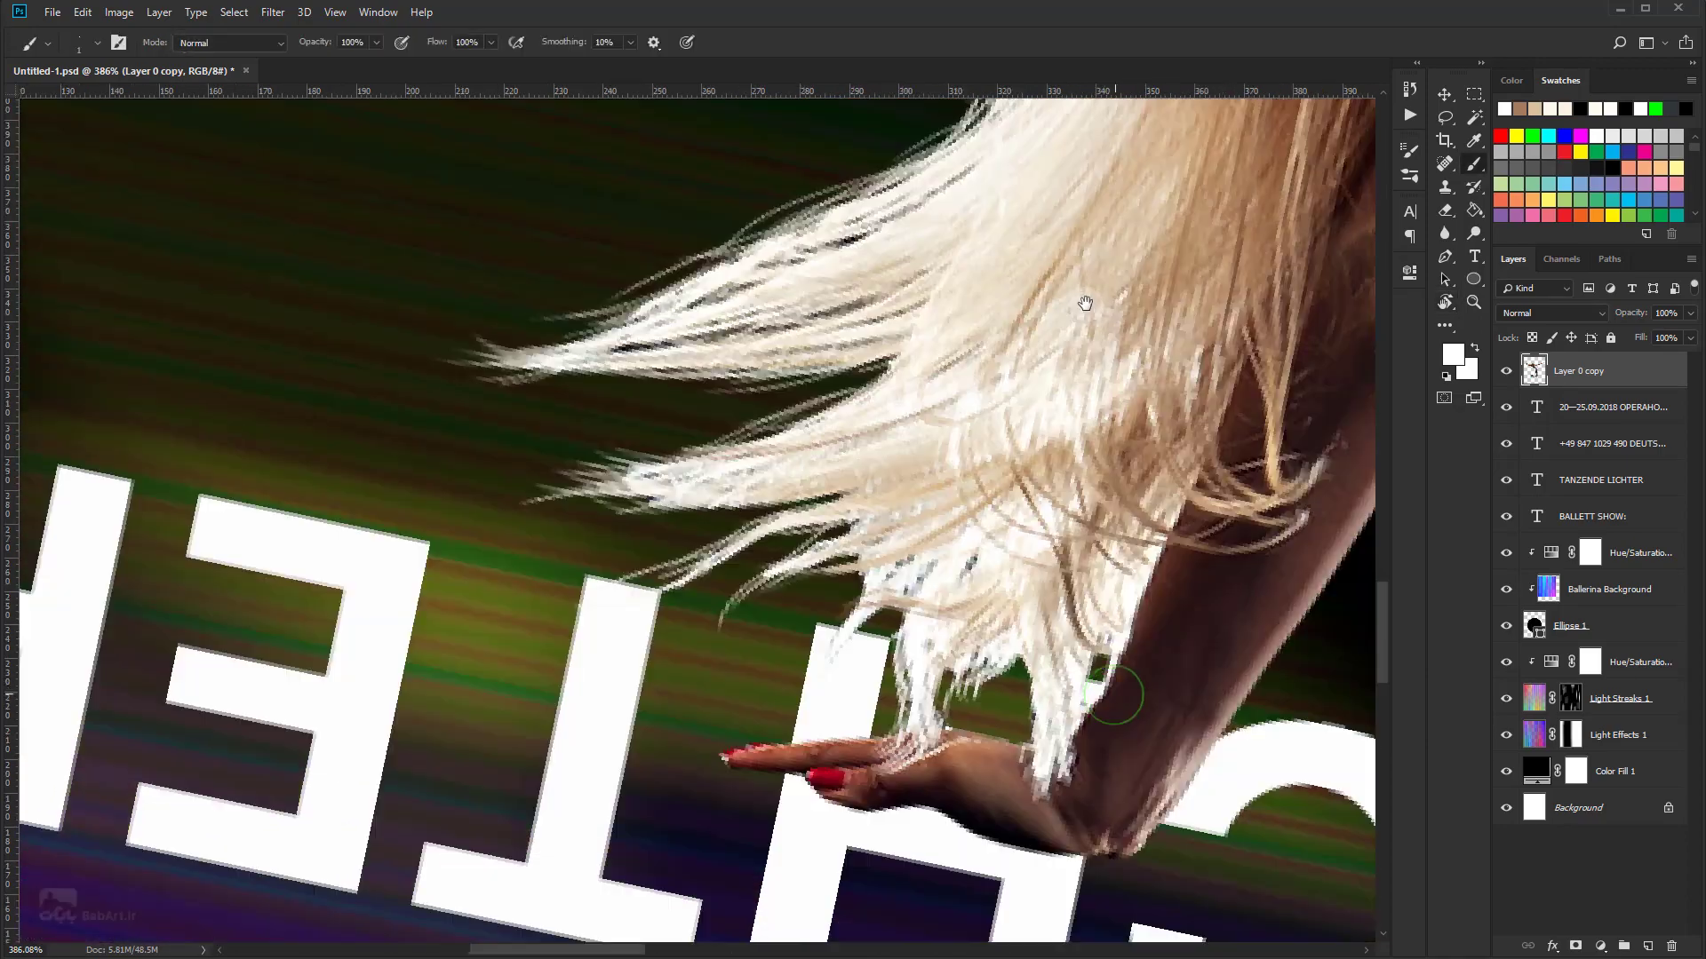
mouse_move(1053, 630)
mouse_down()
mouse_move(1043, 711)
mouse_move(1006, 582)
mouse_up()
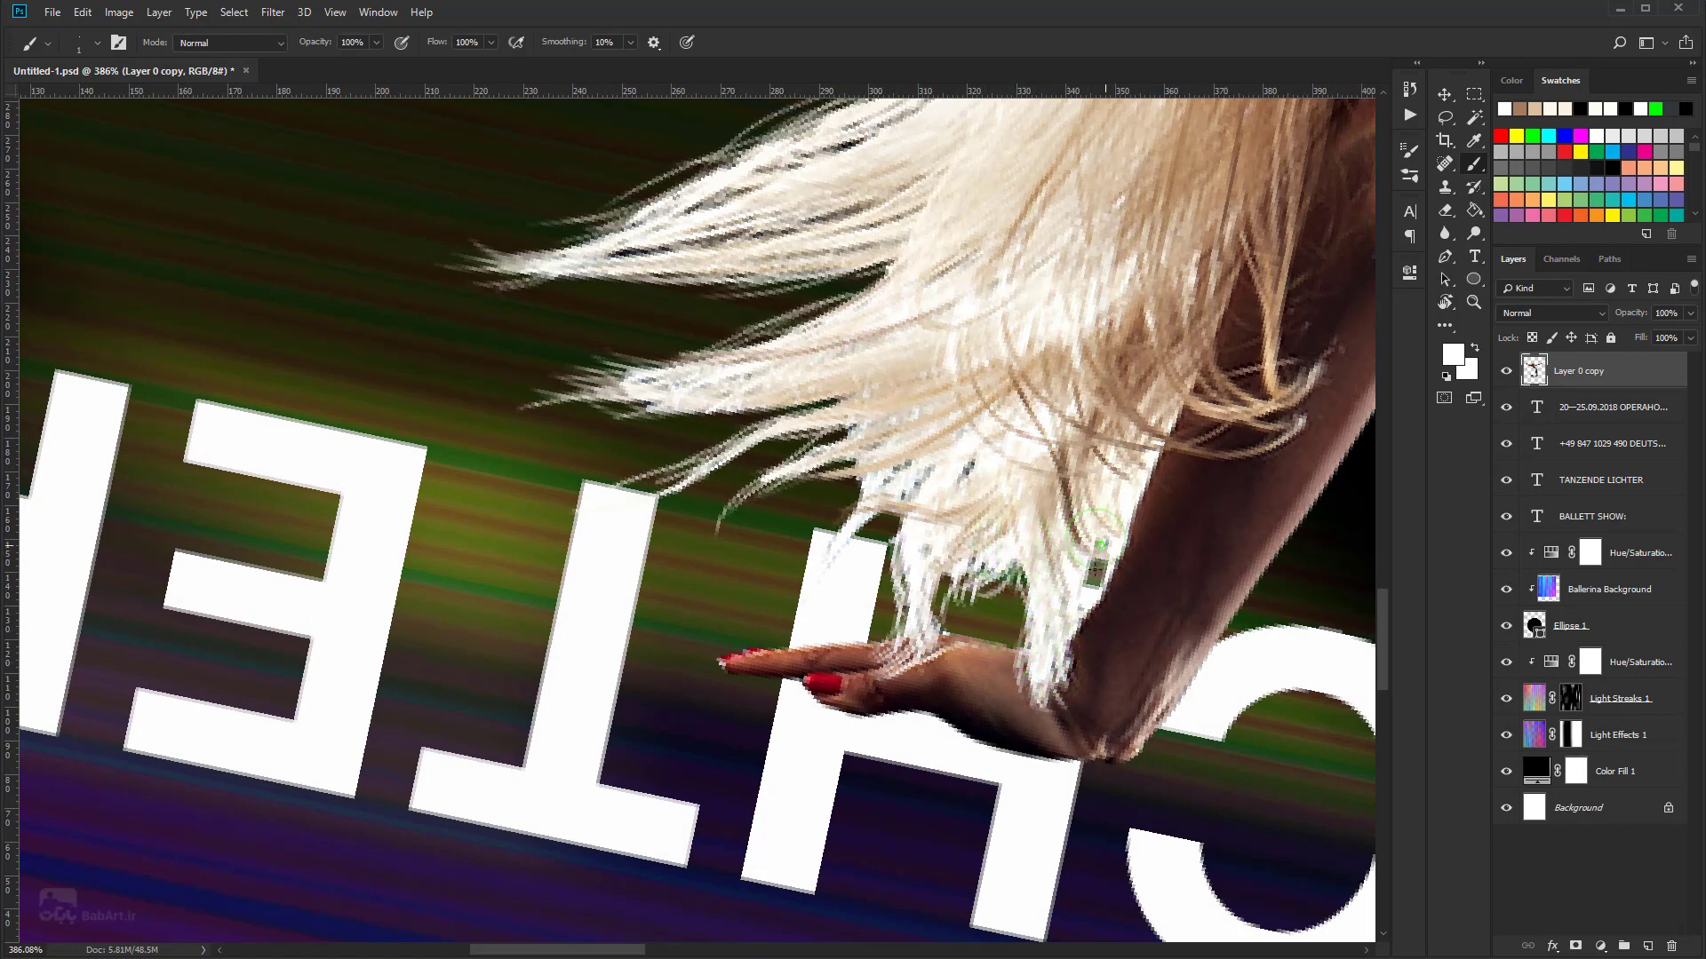
drag(1099, 544, 1132, 480)
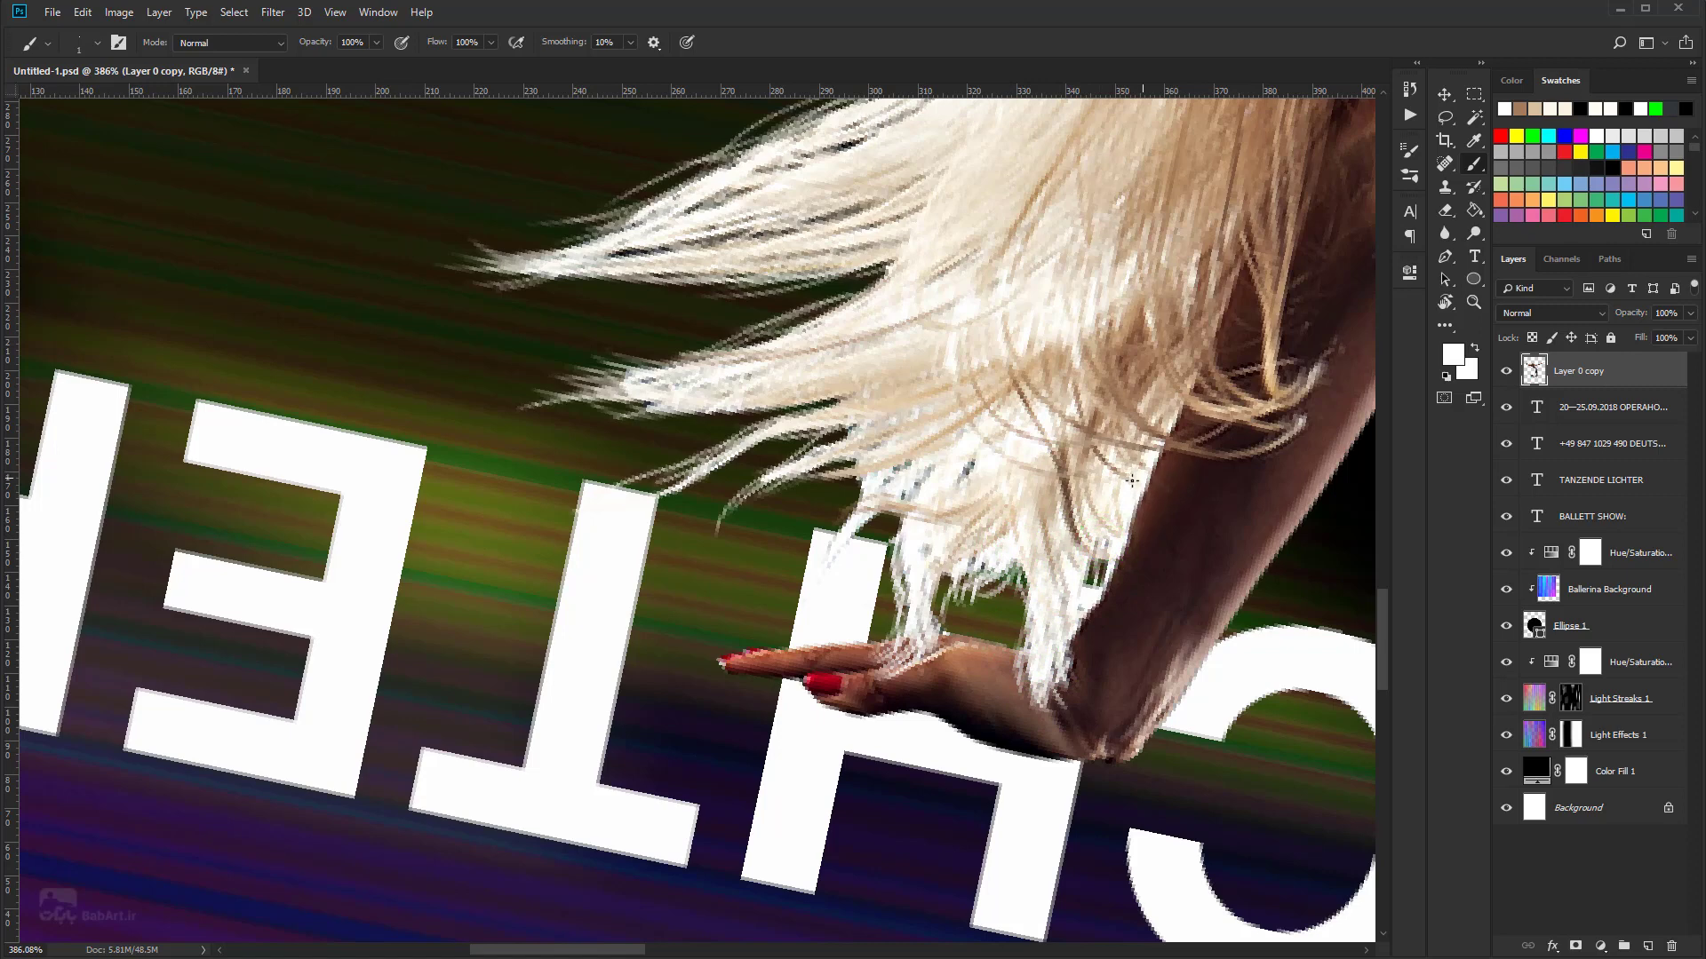
Step: Cover stray strands on the arm edge in brown and paint light tan strands along it
alt+click(1147, 377)
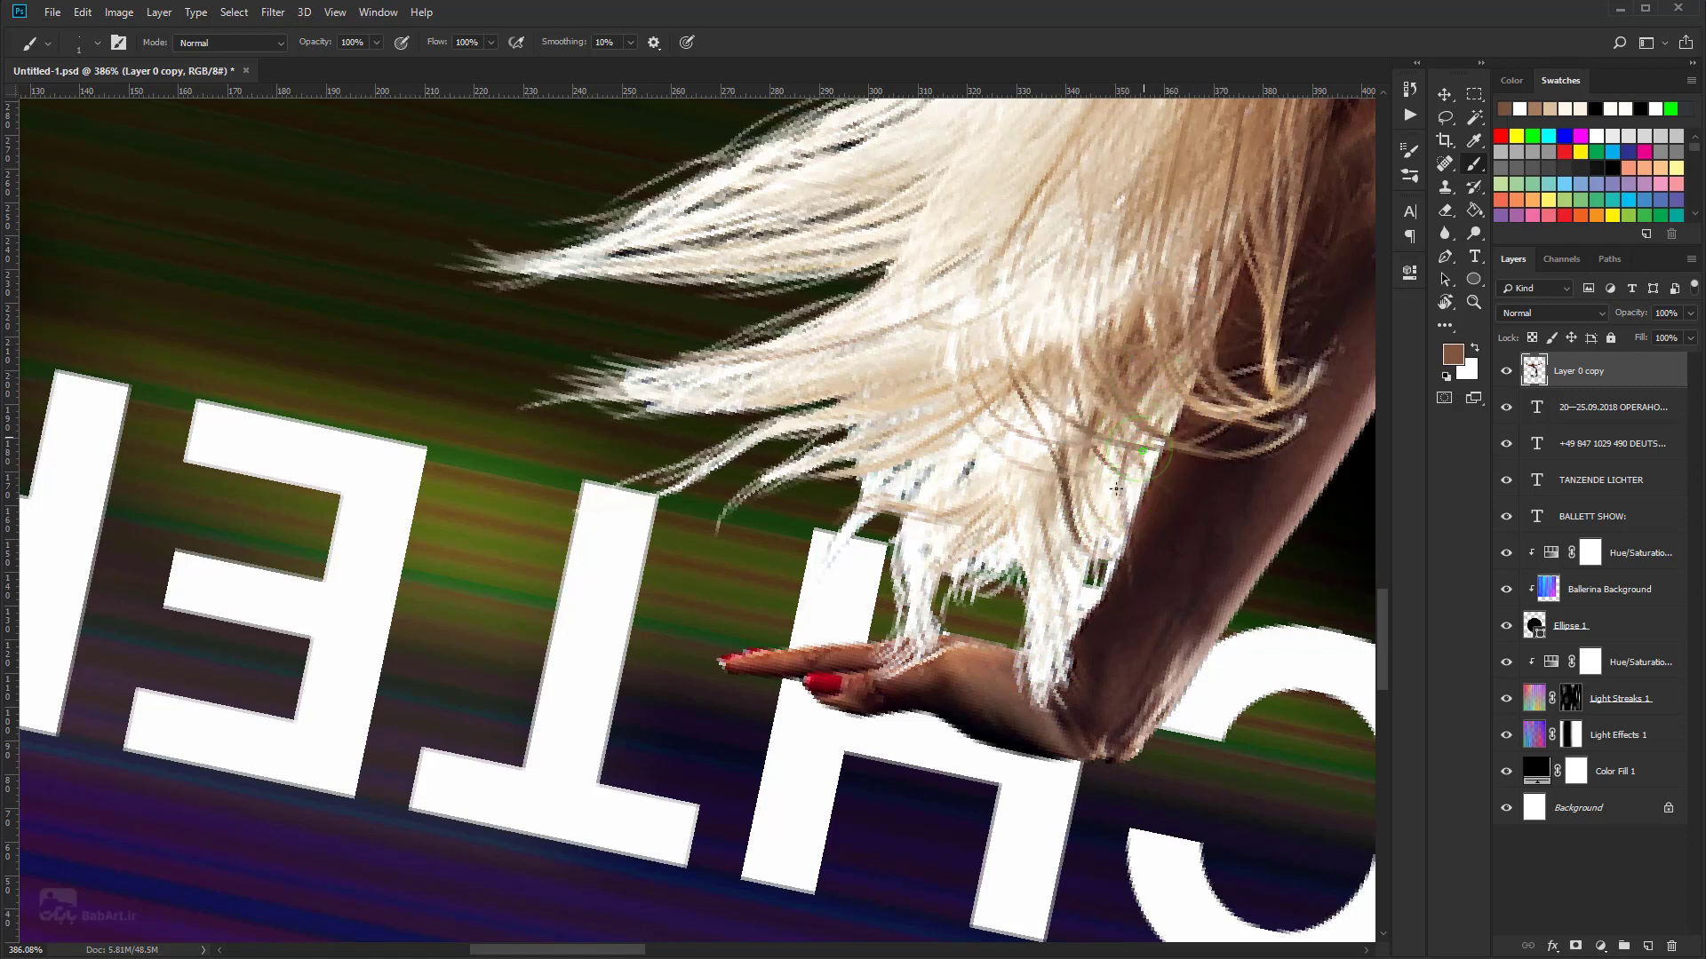
drag(1178, 375, 1162, 529)
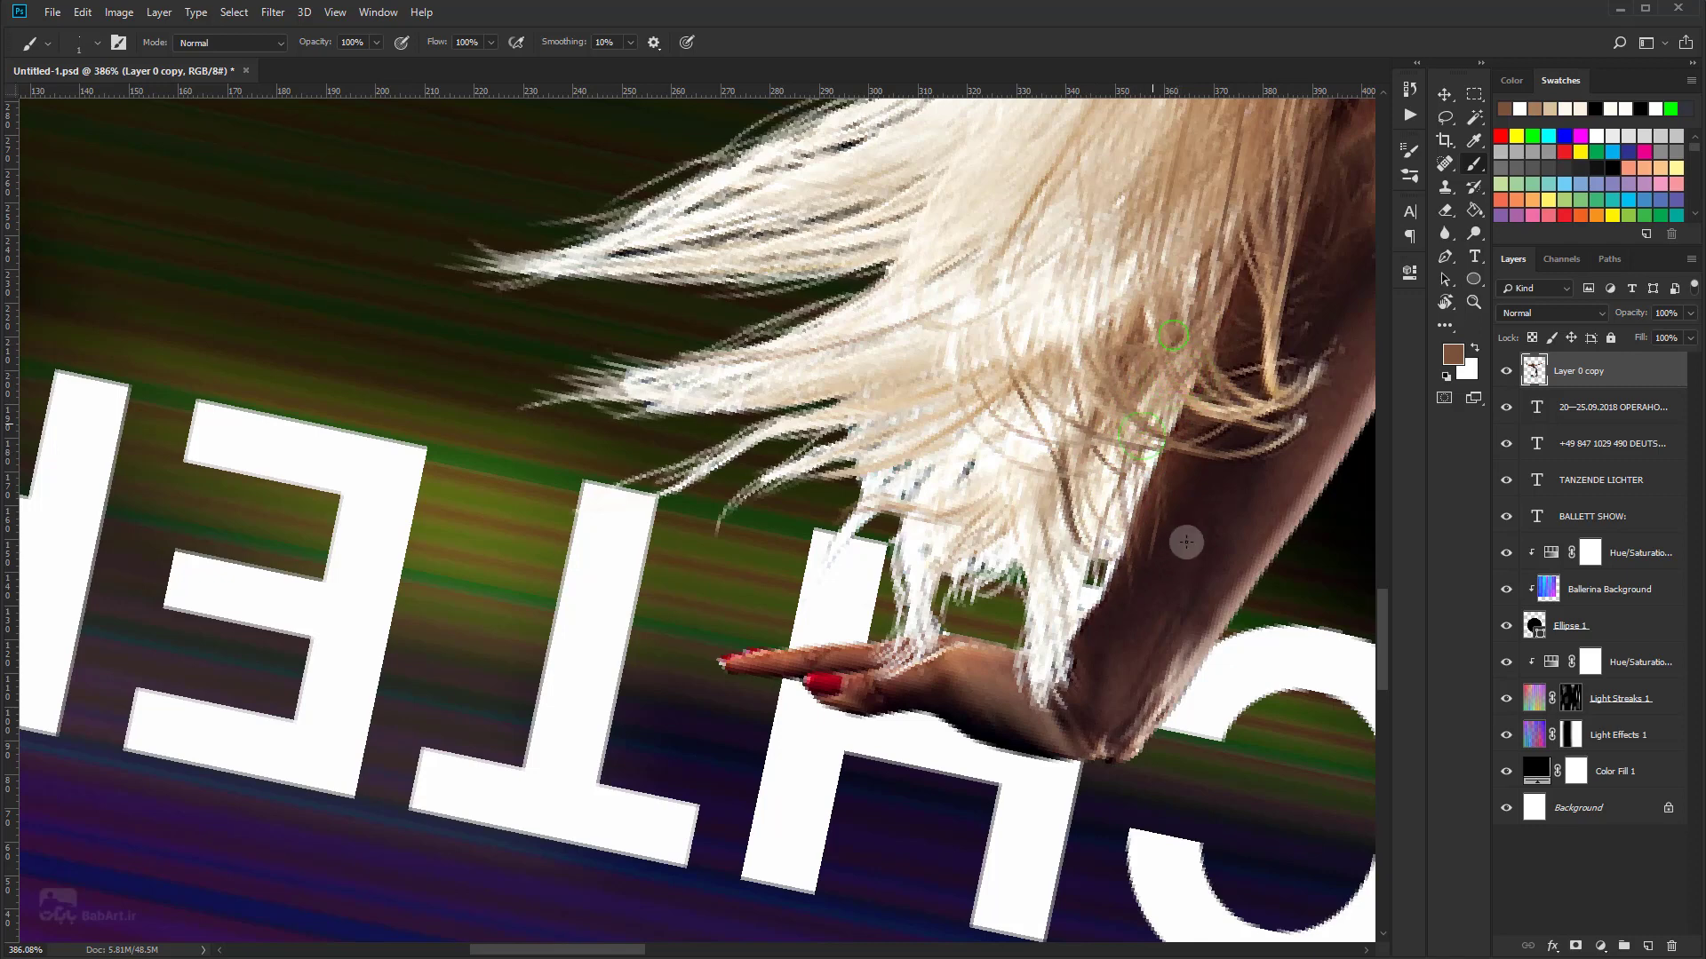
alt+click(1229, 406)
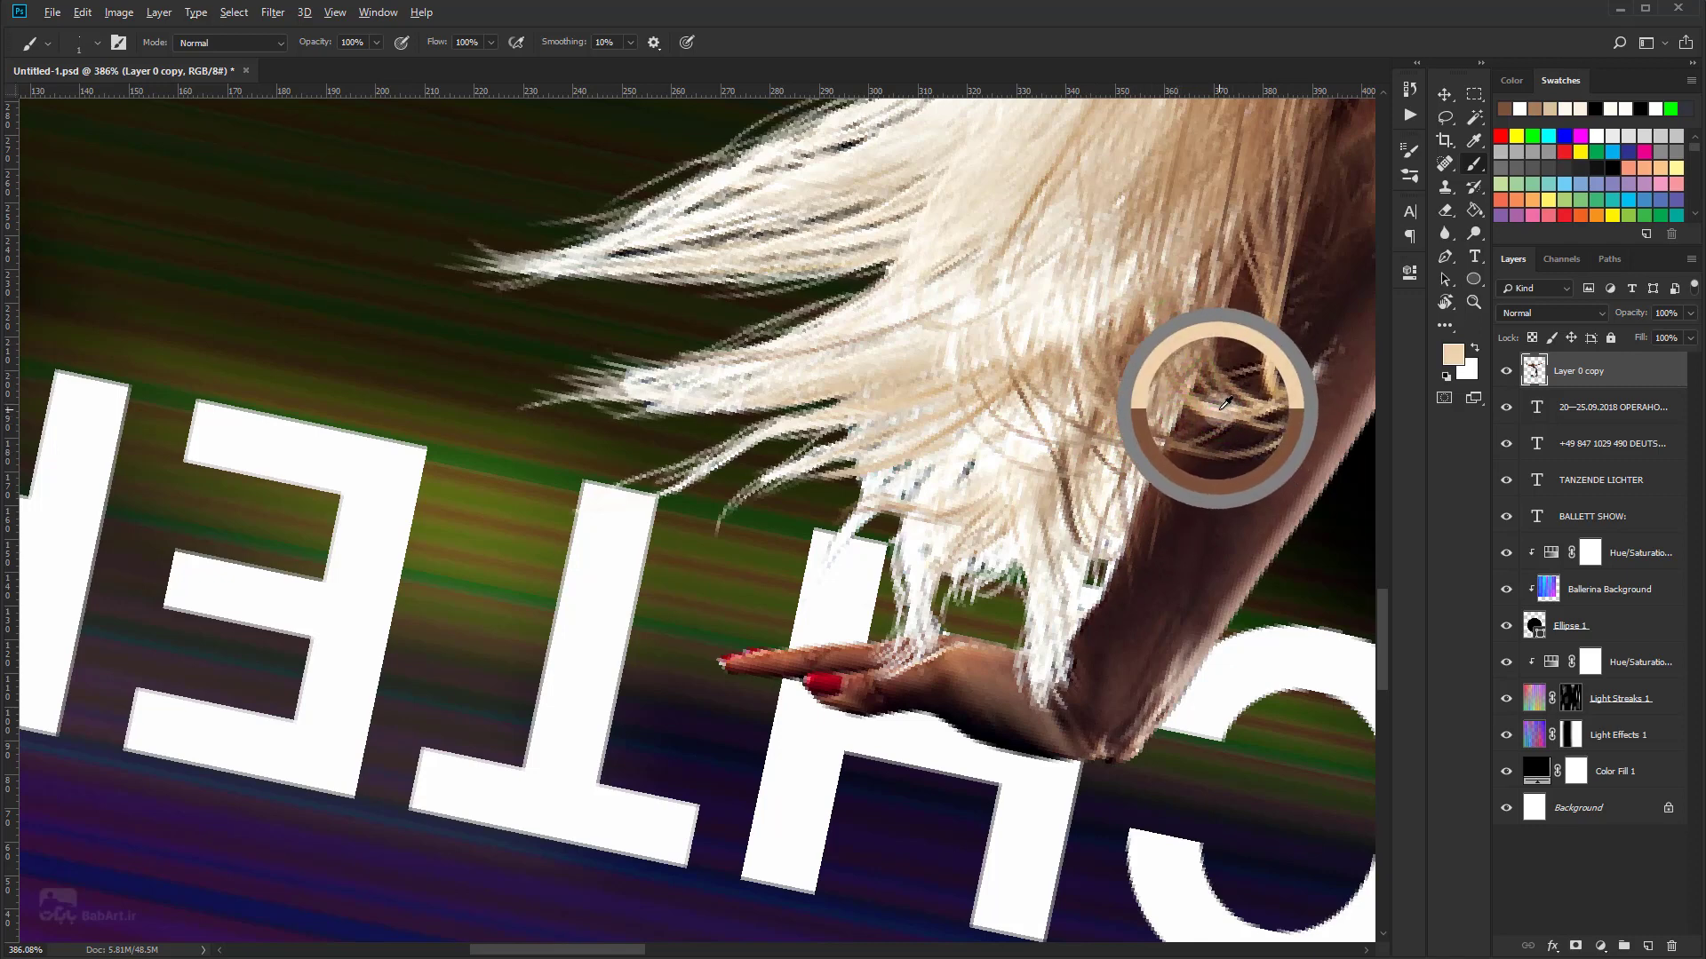
drag(1157, 404, 1152, 533)
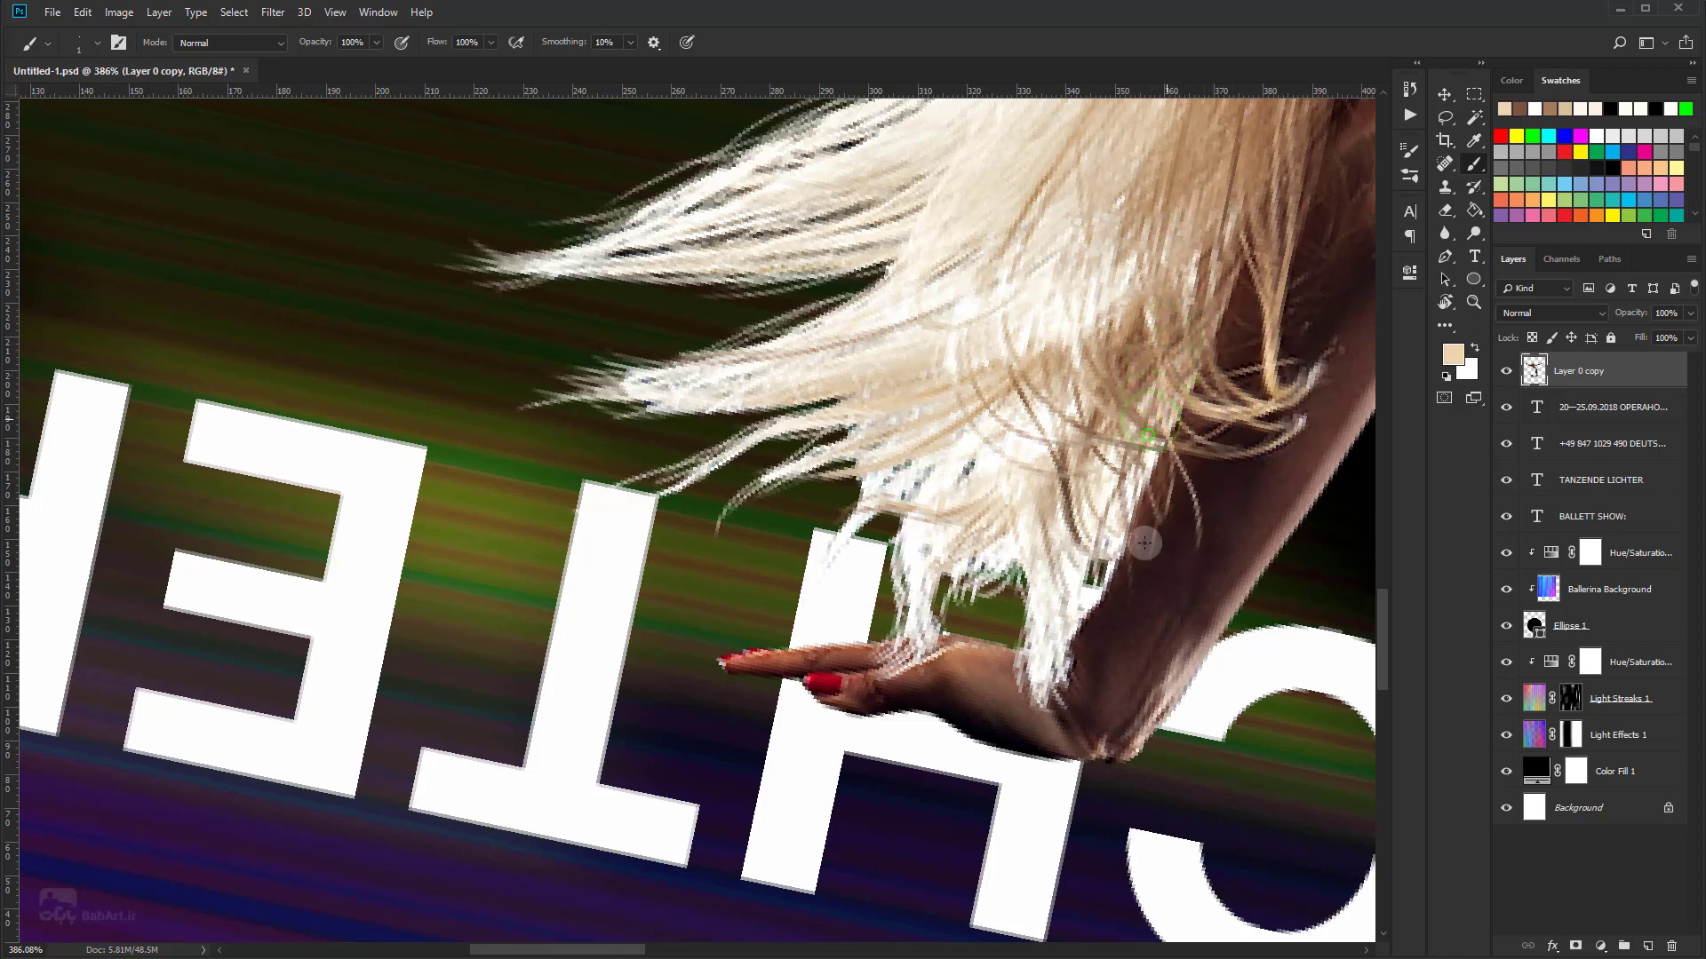
drag(1142, 411, 1042, 541)
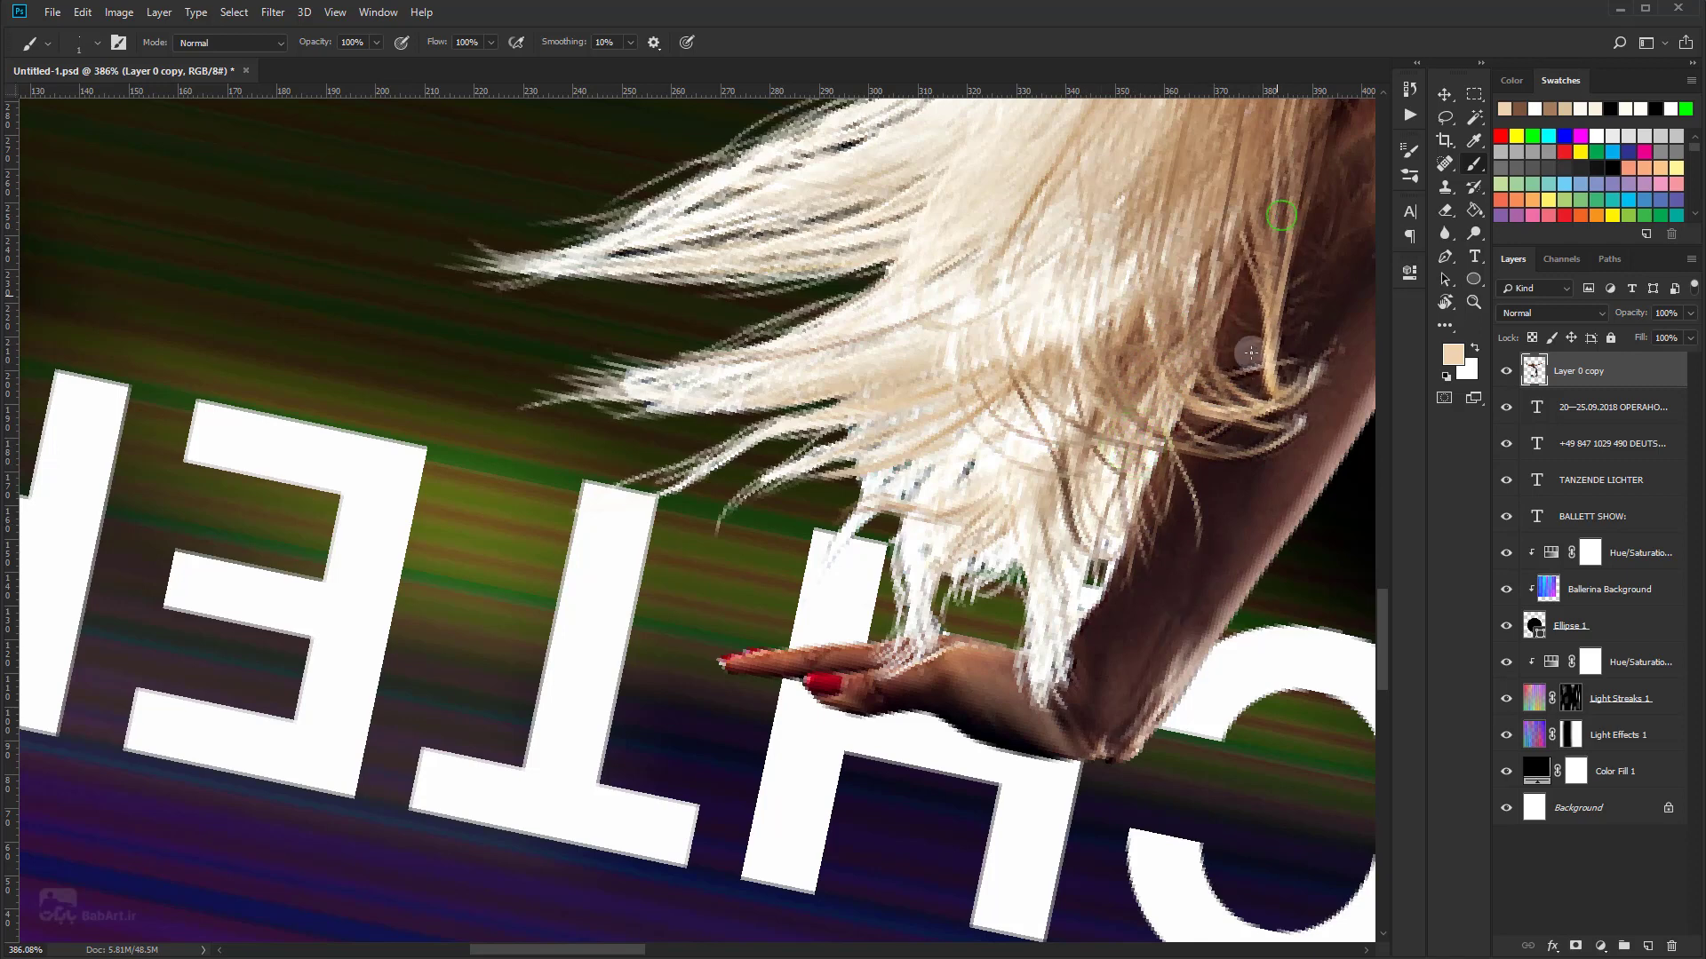
mouse_move(1221, 295)
mouse_down()
mouse_move(1138, 372)
mouse_move(1122, 530)
mouse_up()
mouse_move(1155, 302)
mouse_down()
mouse_move(1119, 497)
mouse_move(1115, 480)
mouse_up()
Step: Sample dark brown from the arm and paint faint dark strands through the hair
alt+click(1201, 170)
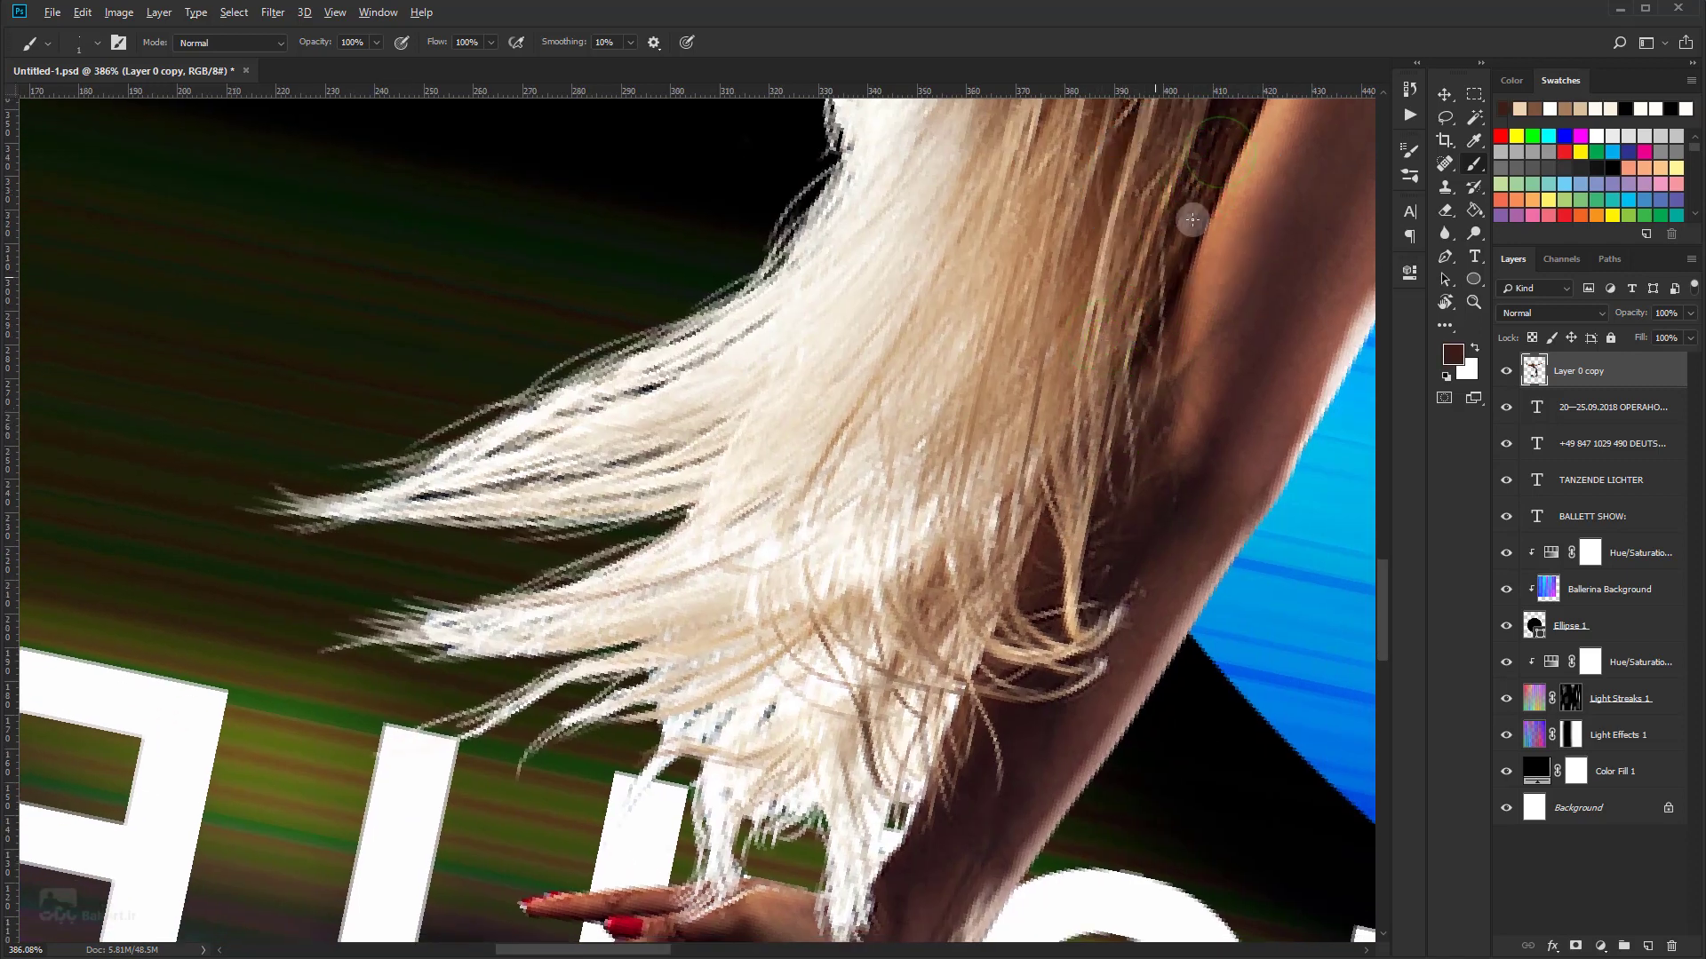
drag(1162, 318, 1165, 417)
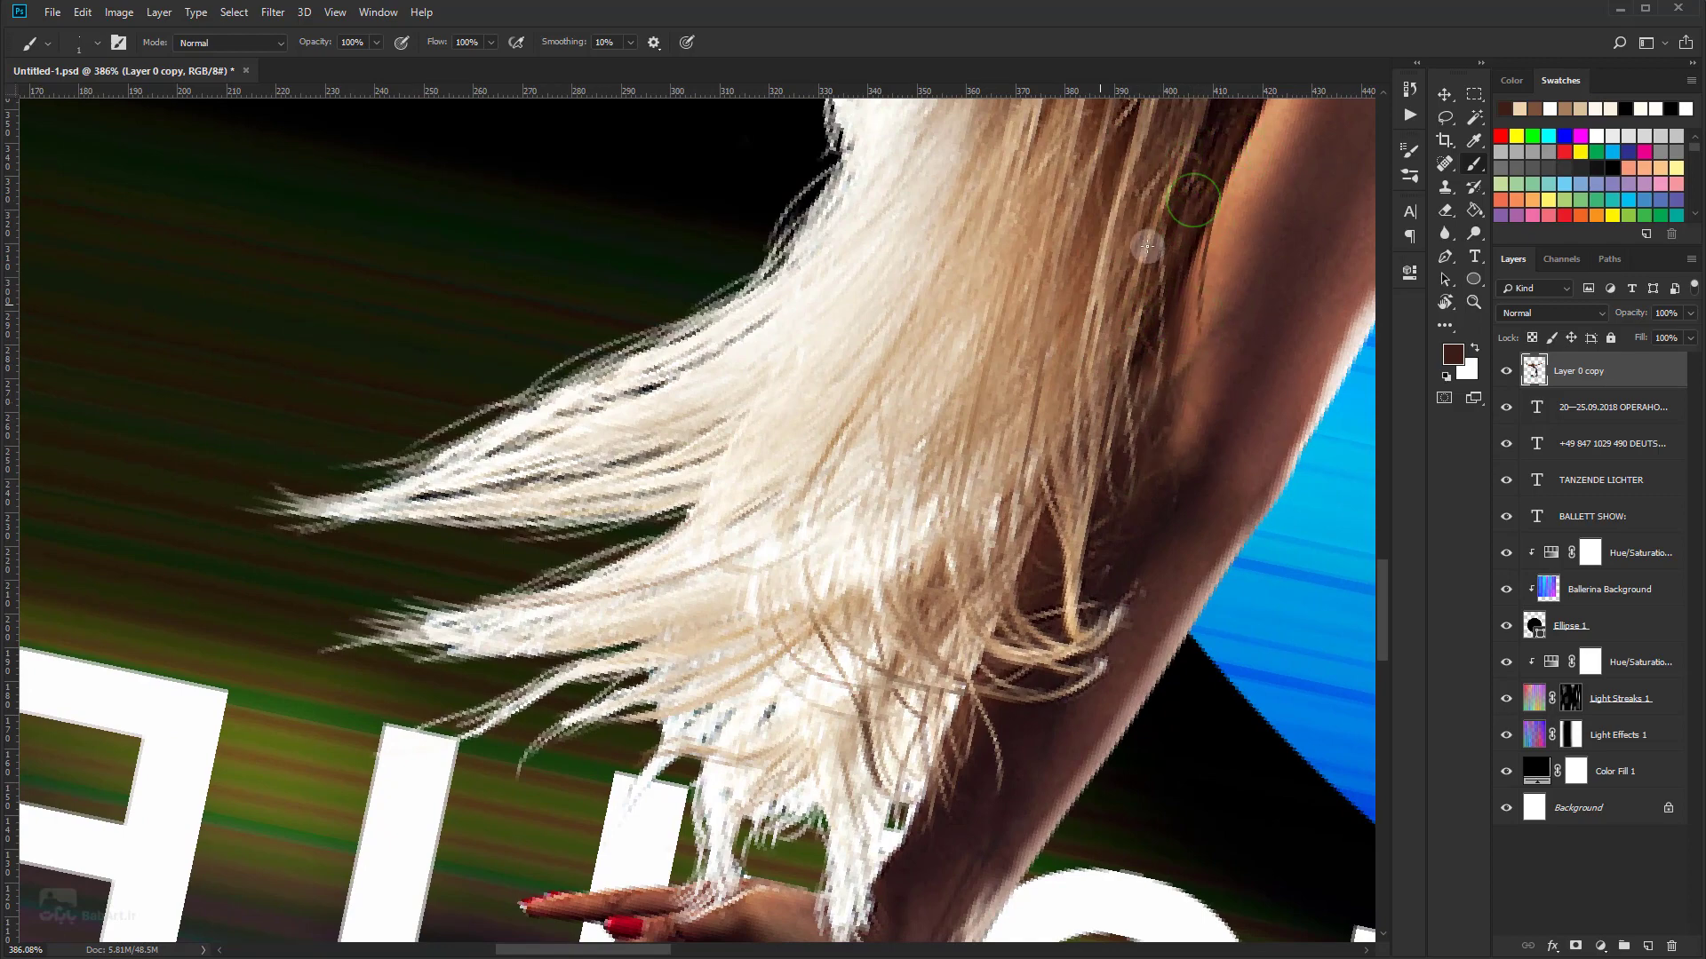
drag(1111, 275, 1011, 616)
drag(1080, 302, 1035, 542)
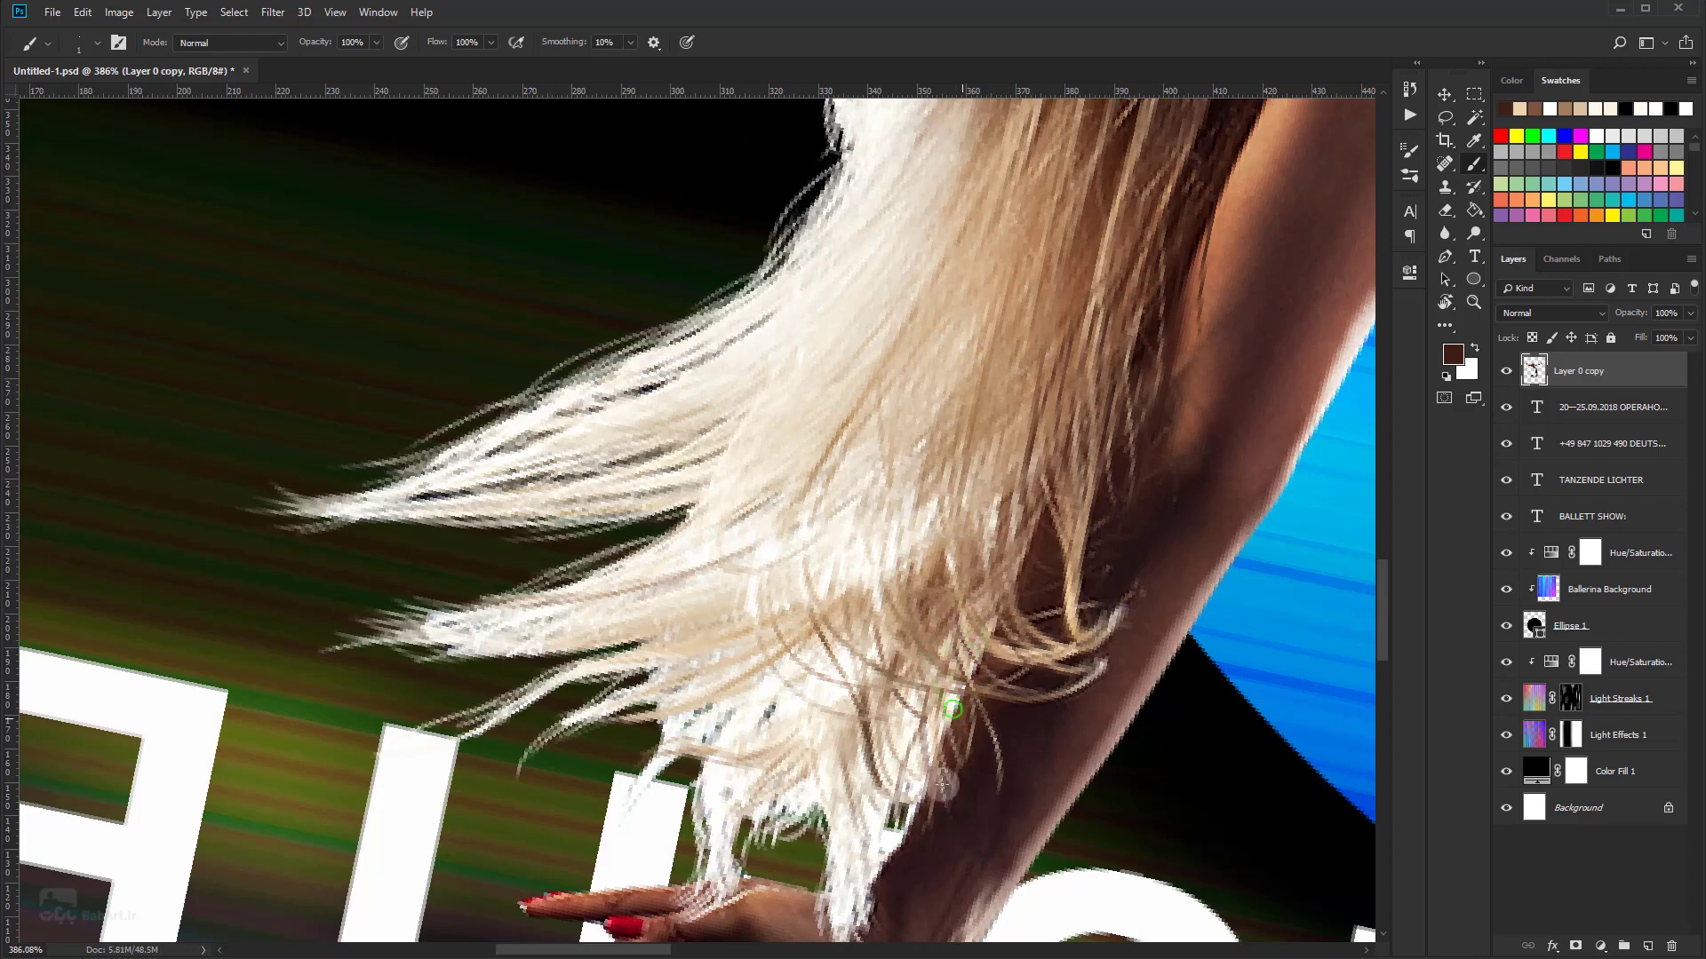
drag(930, 695, 972, 802)
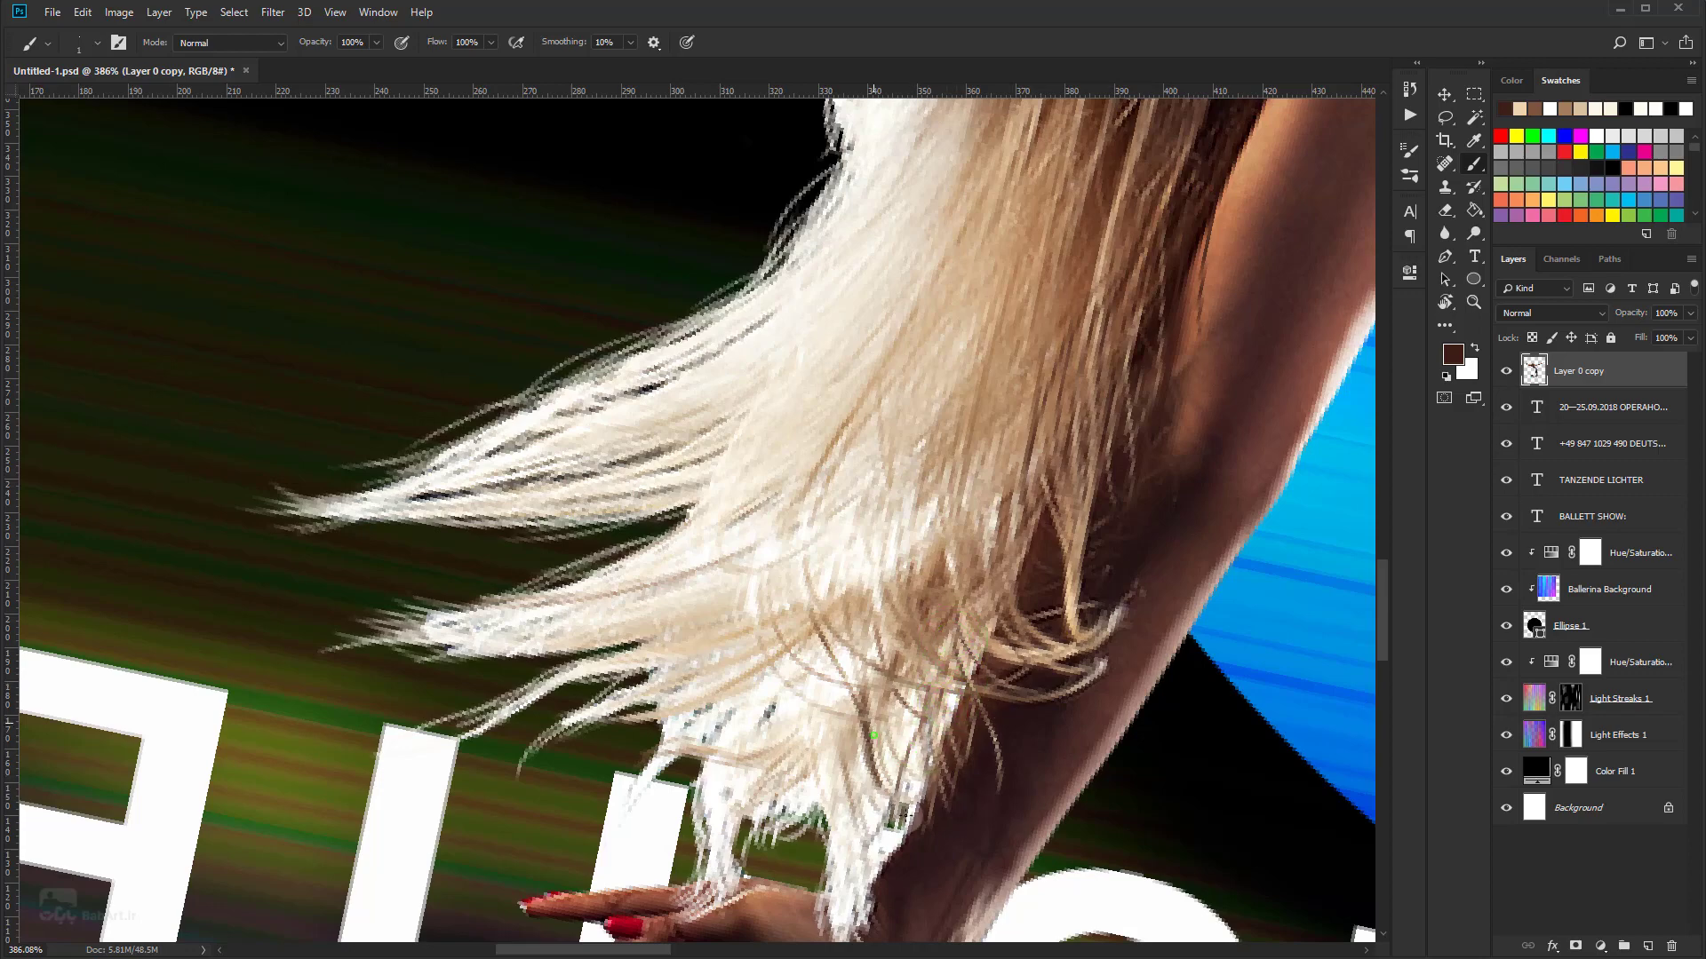
Step: Paint near-white hair over the top of the letter, rotate the view and sample beige
drag(854, 797, 894, 535)
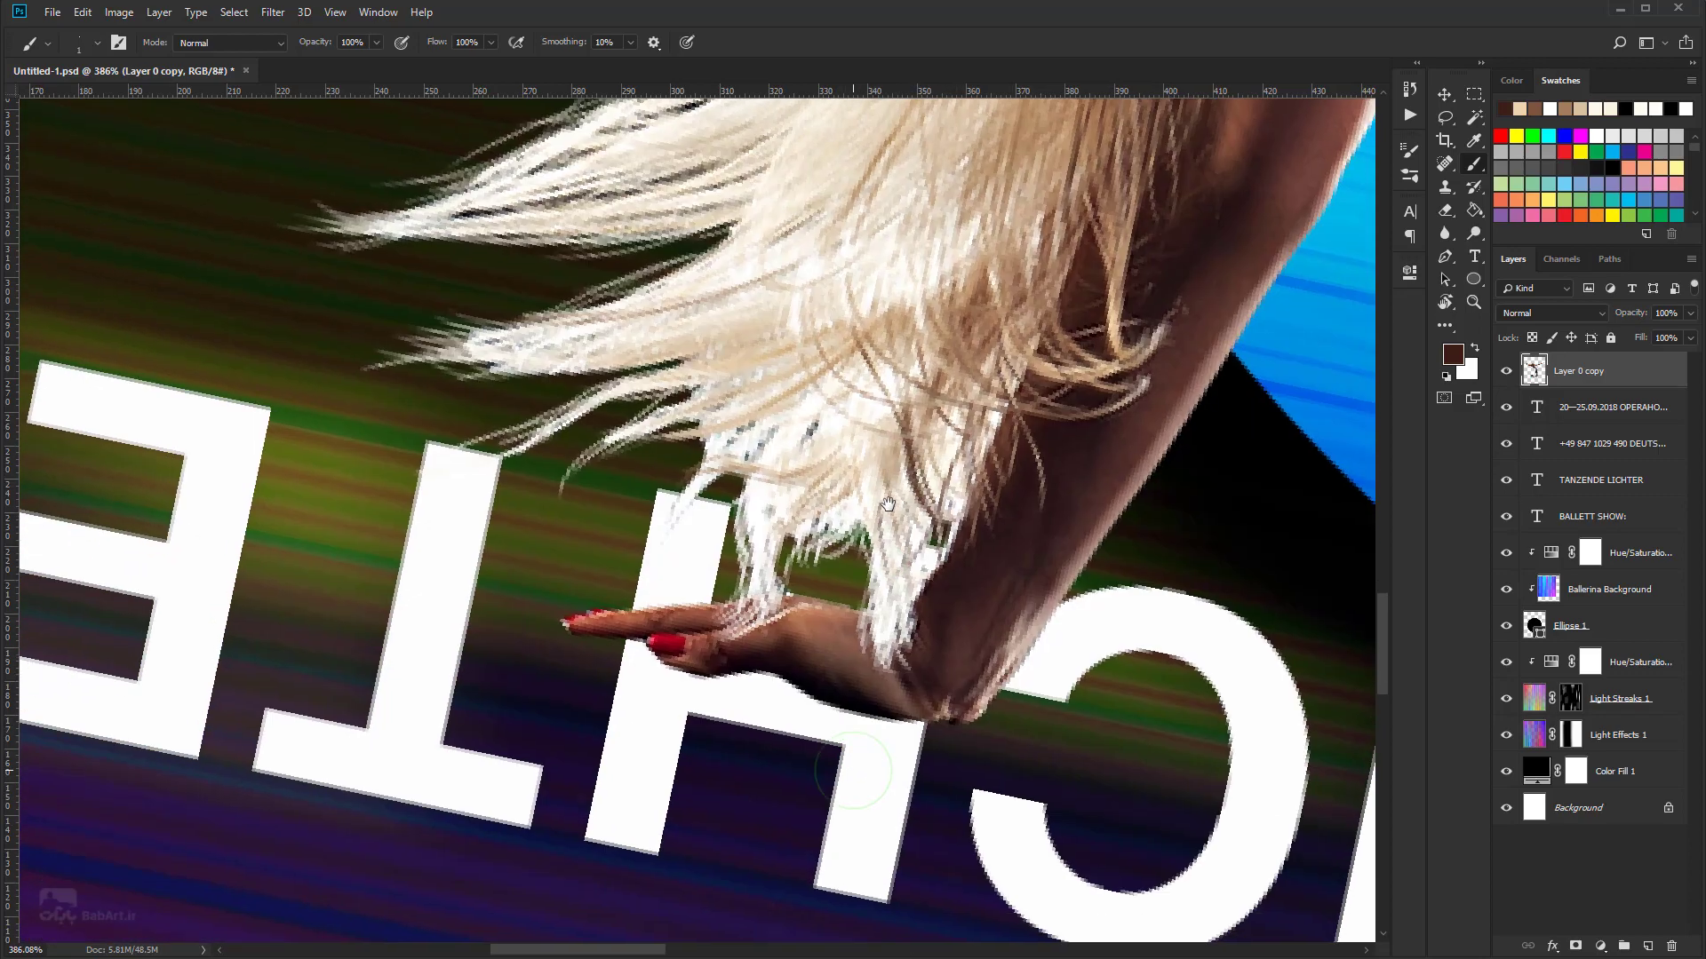
alt+click(877, 534)
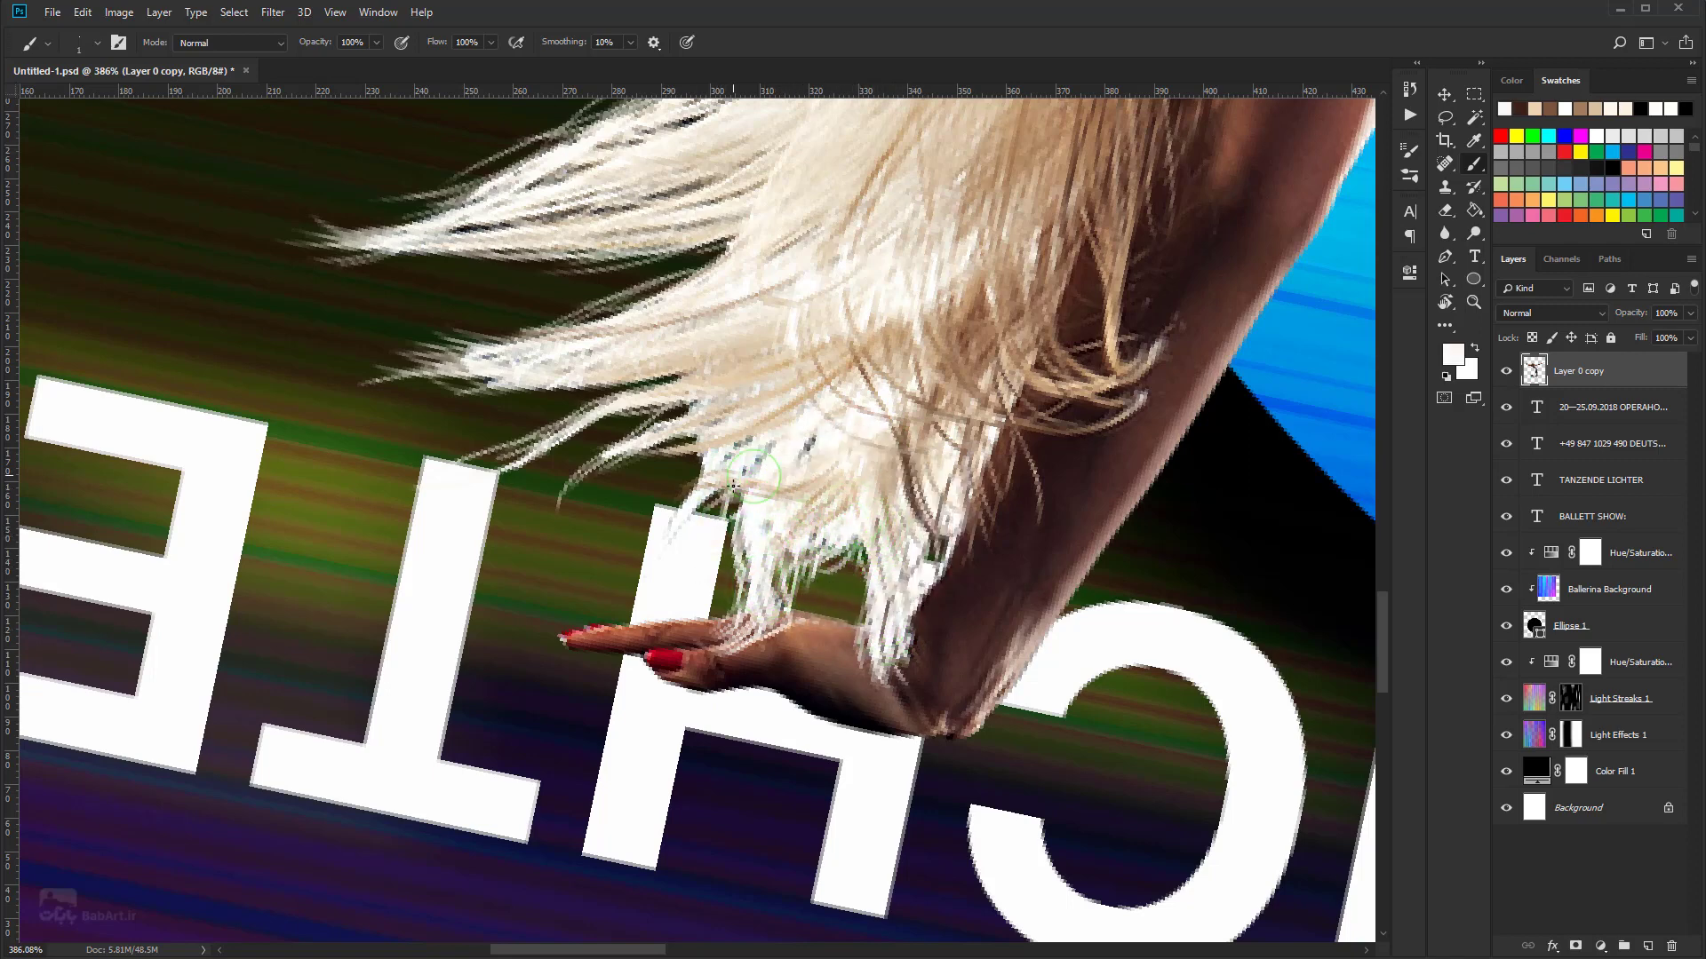
drag(718, 490, 725, 604)
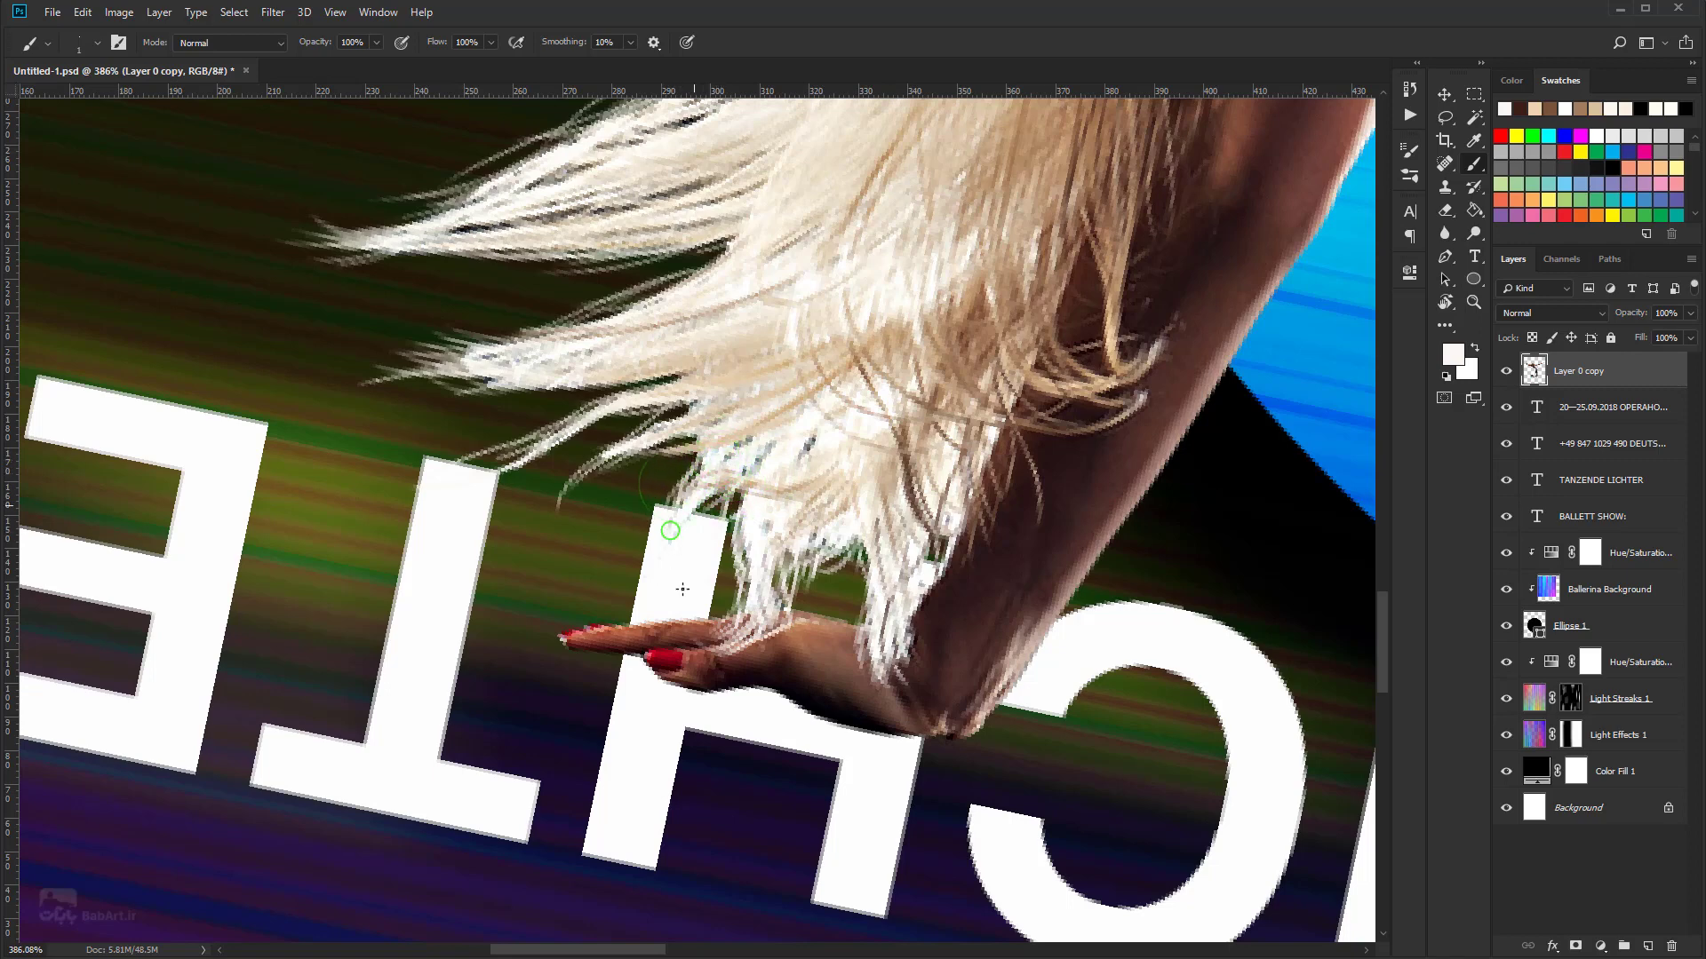
drag(814, 460, 982, 634)
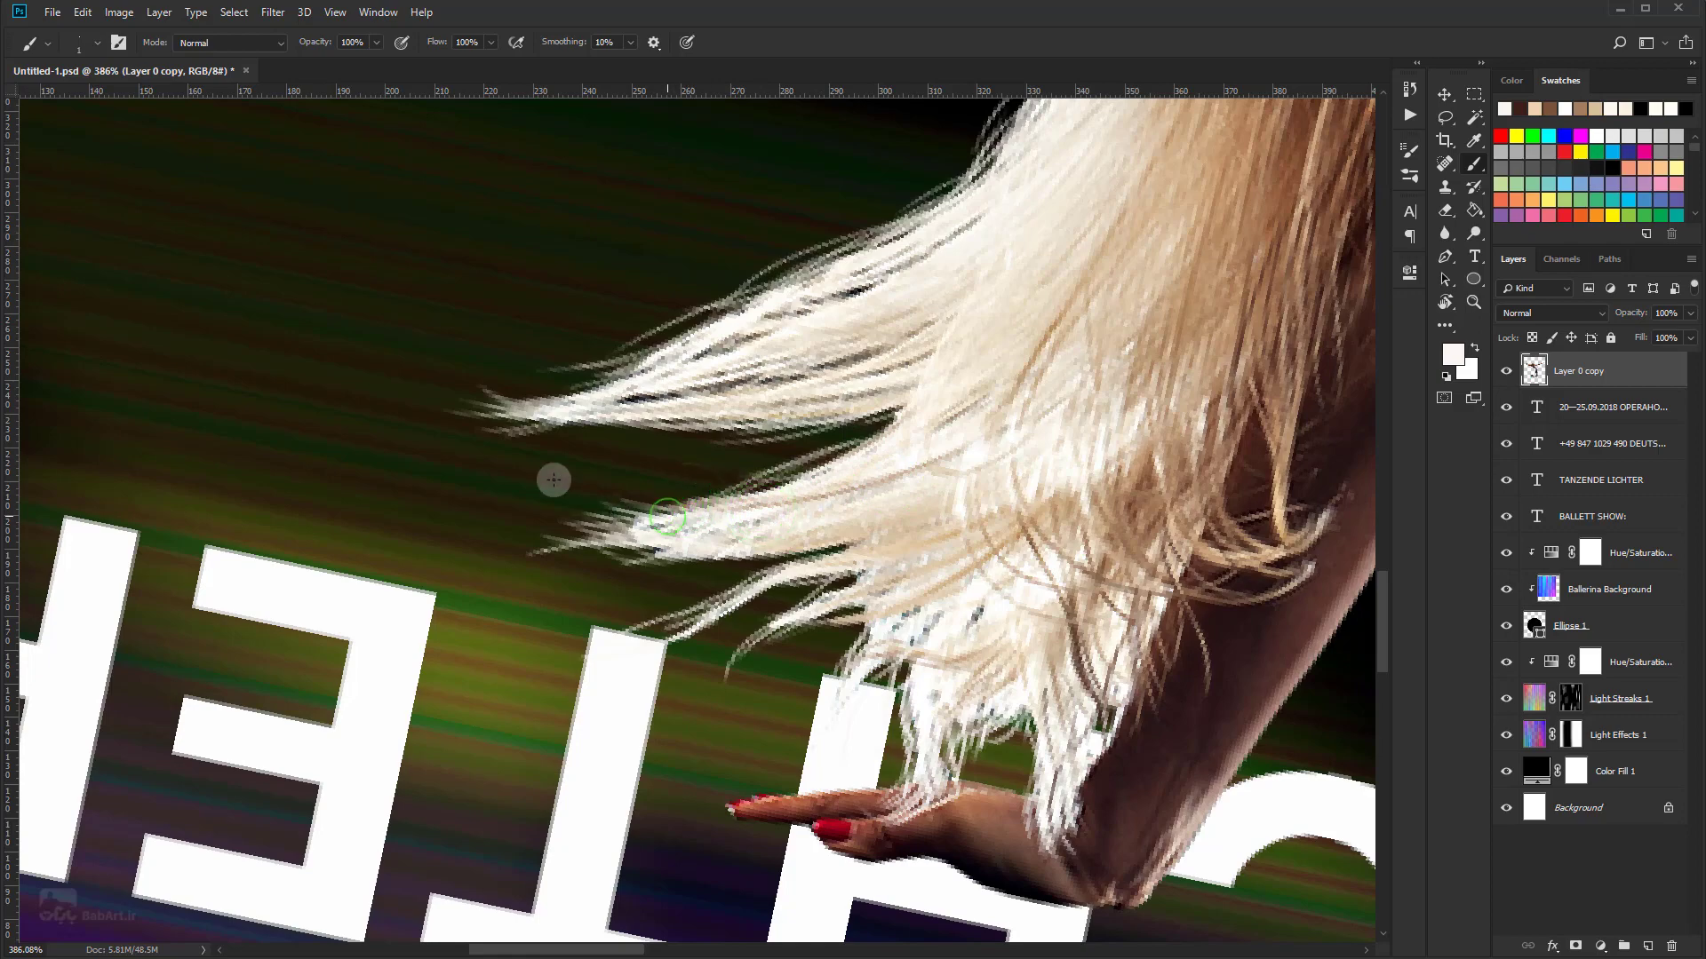
key(r)
mouse_move(880, 485)
mouse_down()
mouse_move(937, 273)
mouse_move(841, 480)
mouse_up()
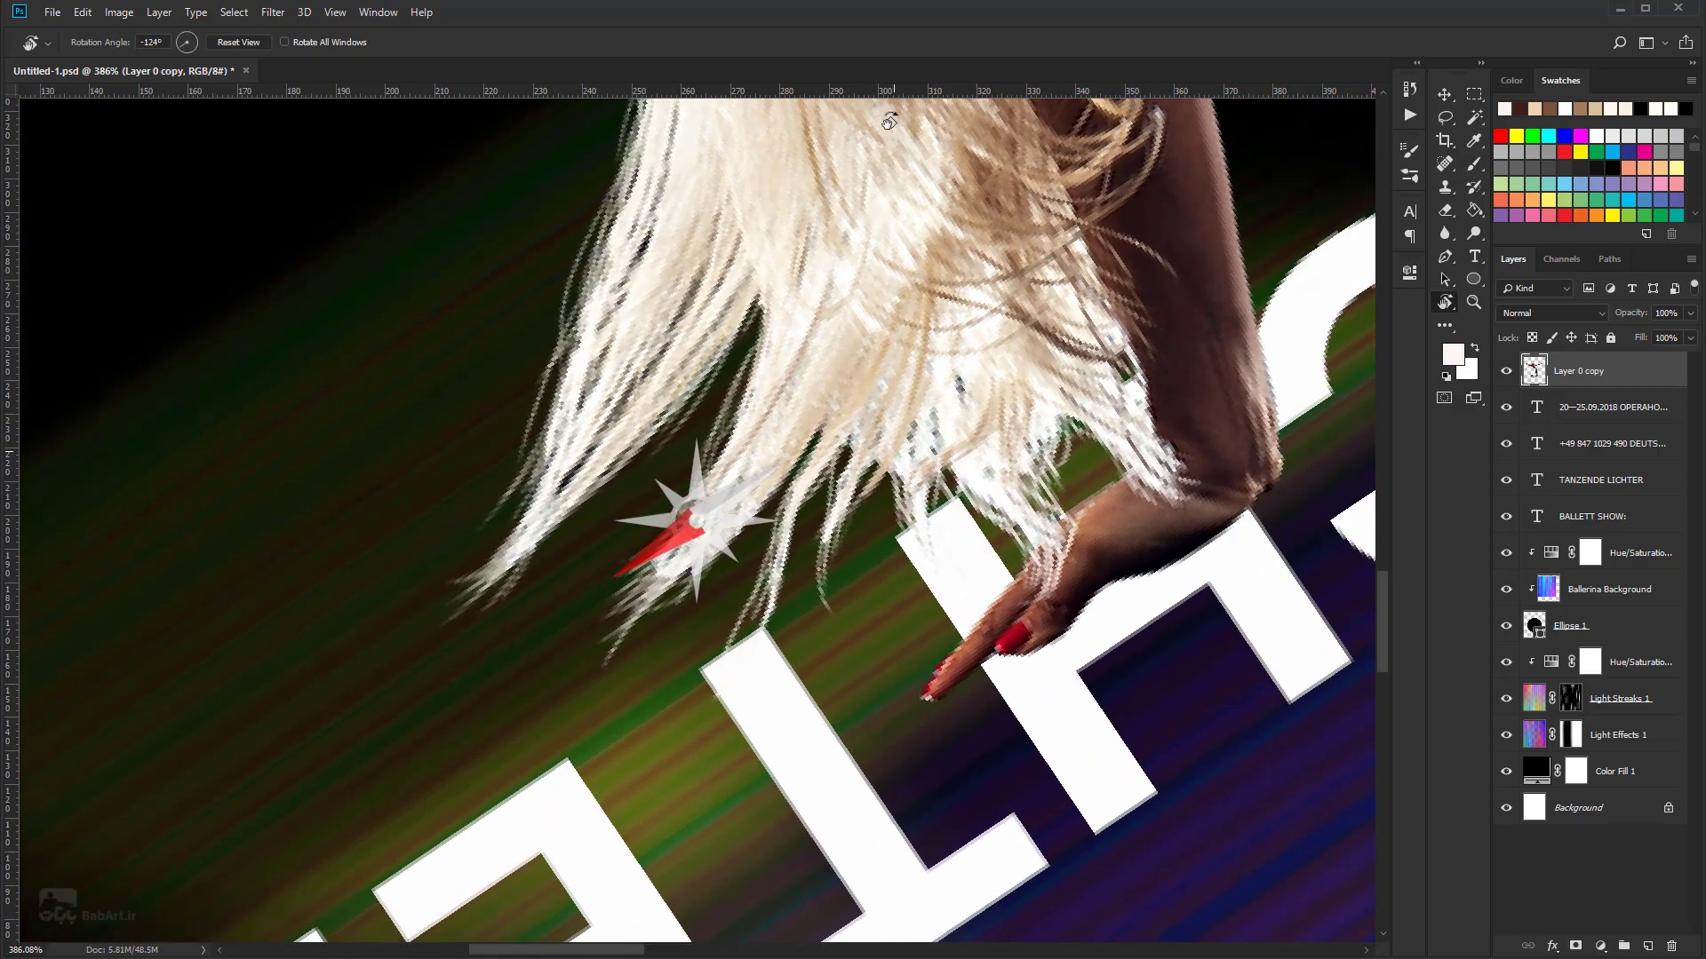
key(b)
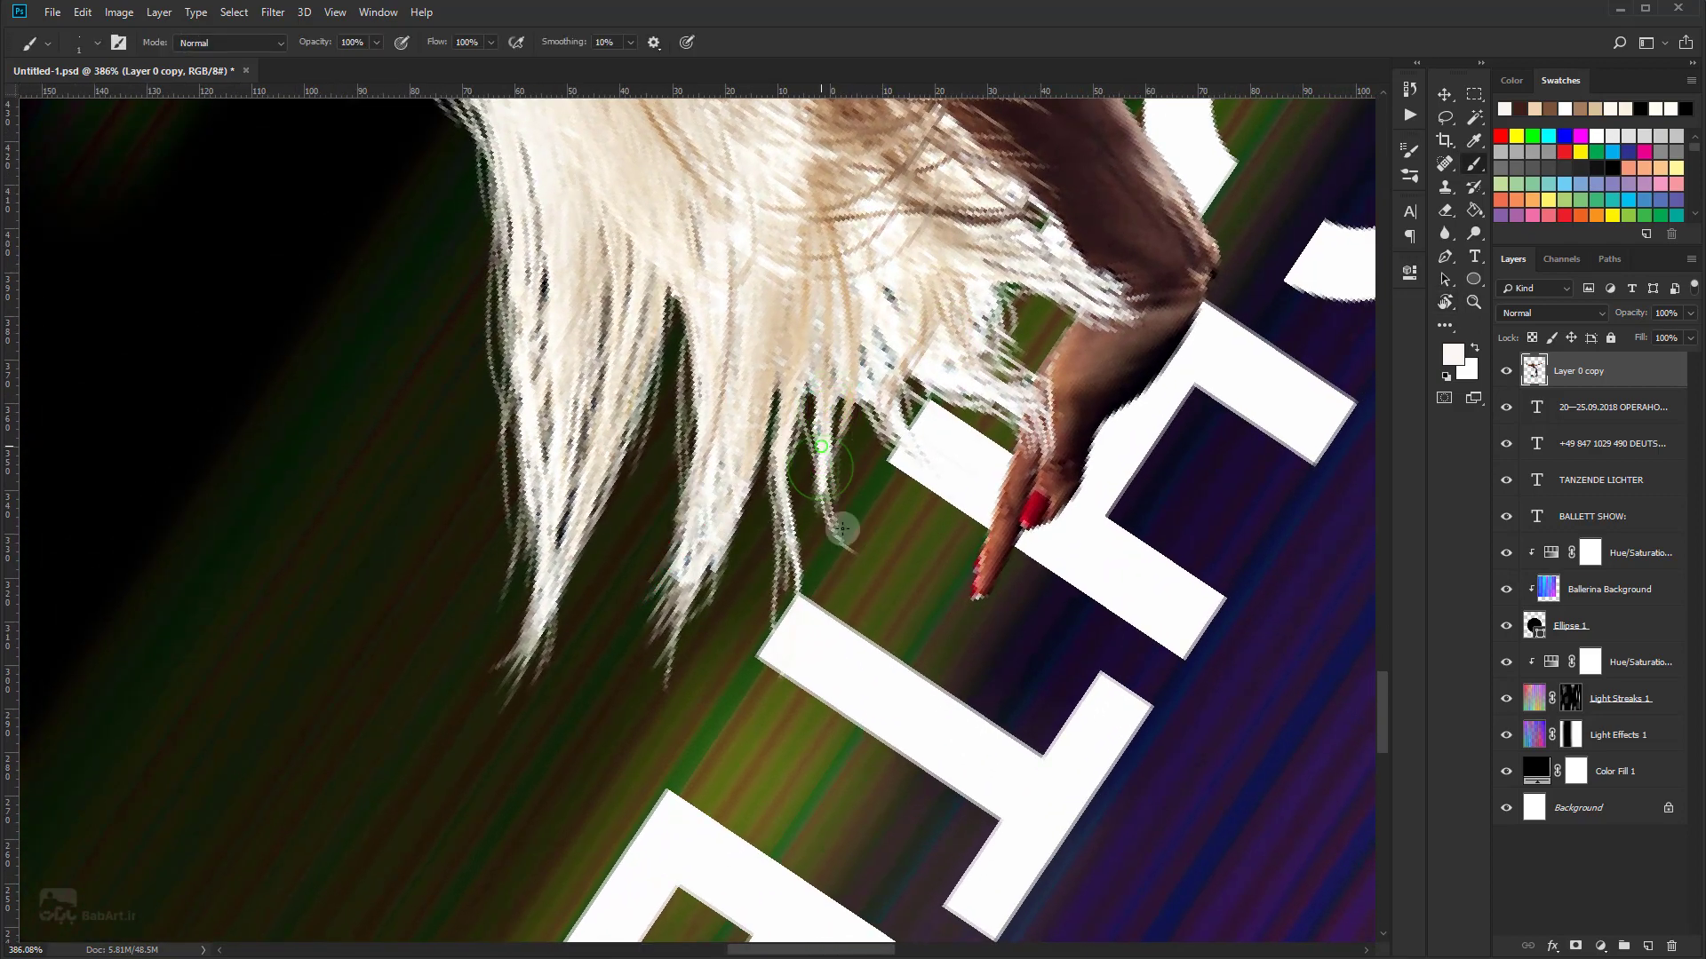
alt+click(844, 187)
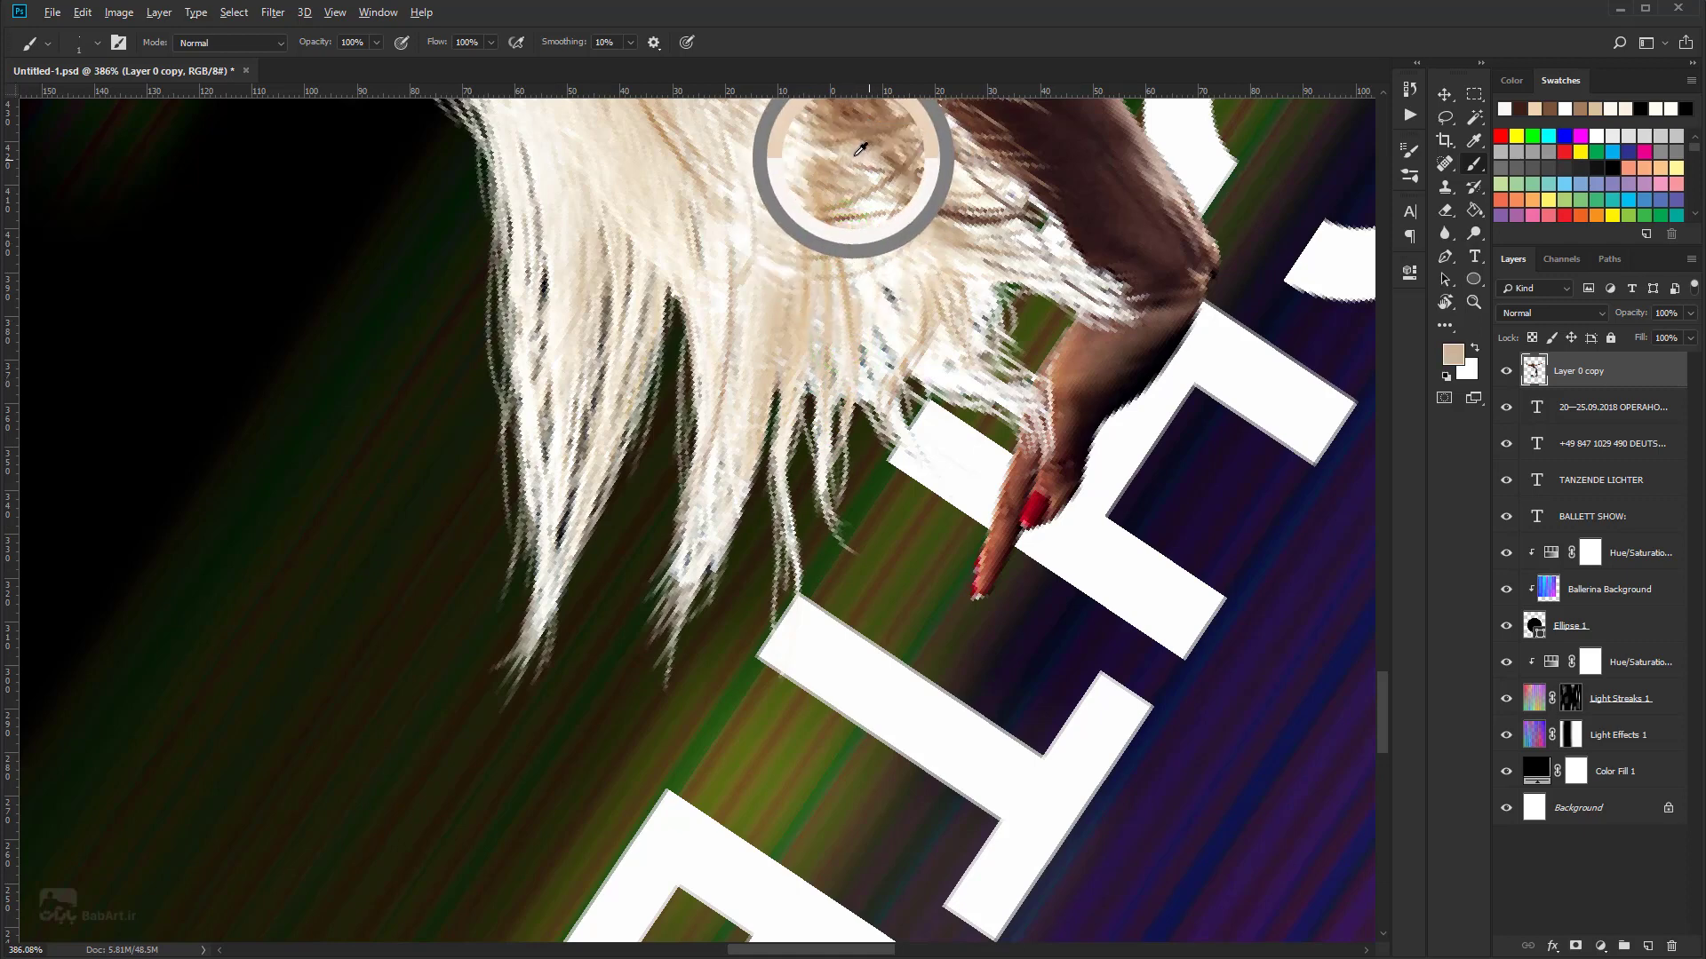
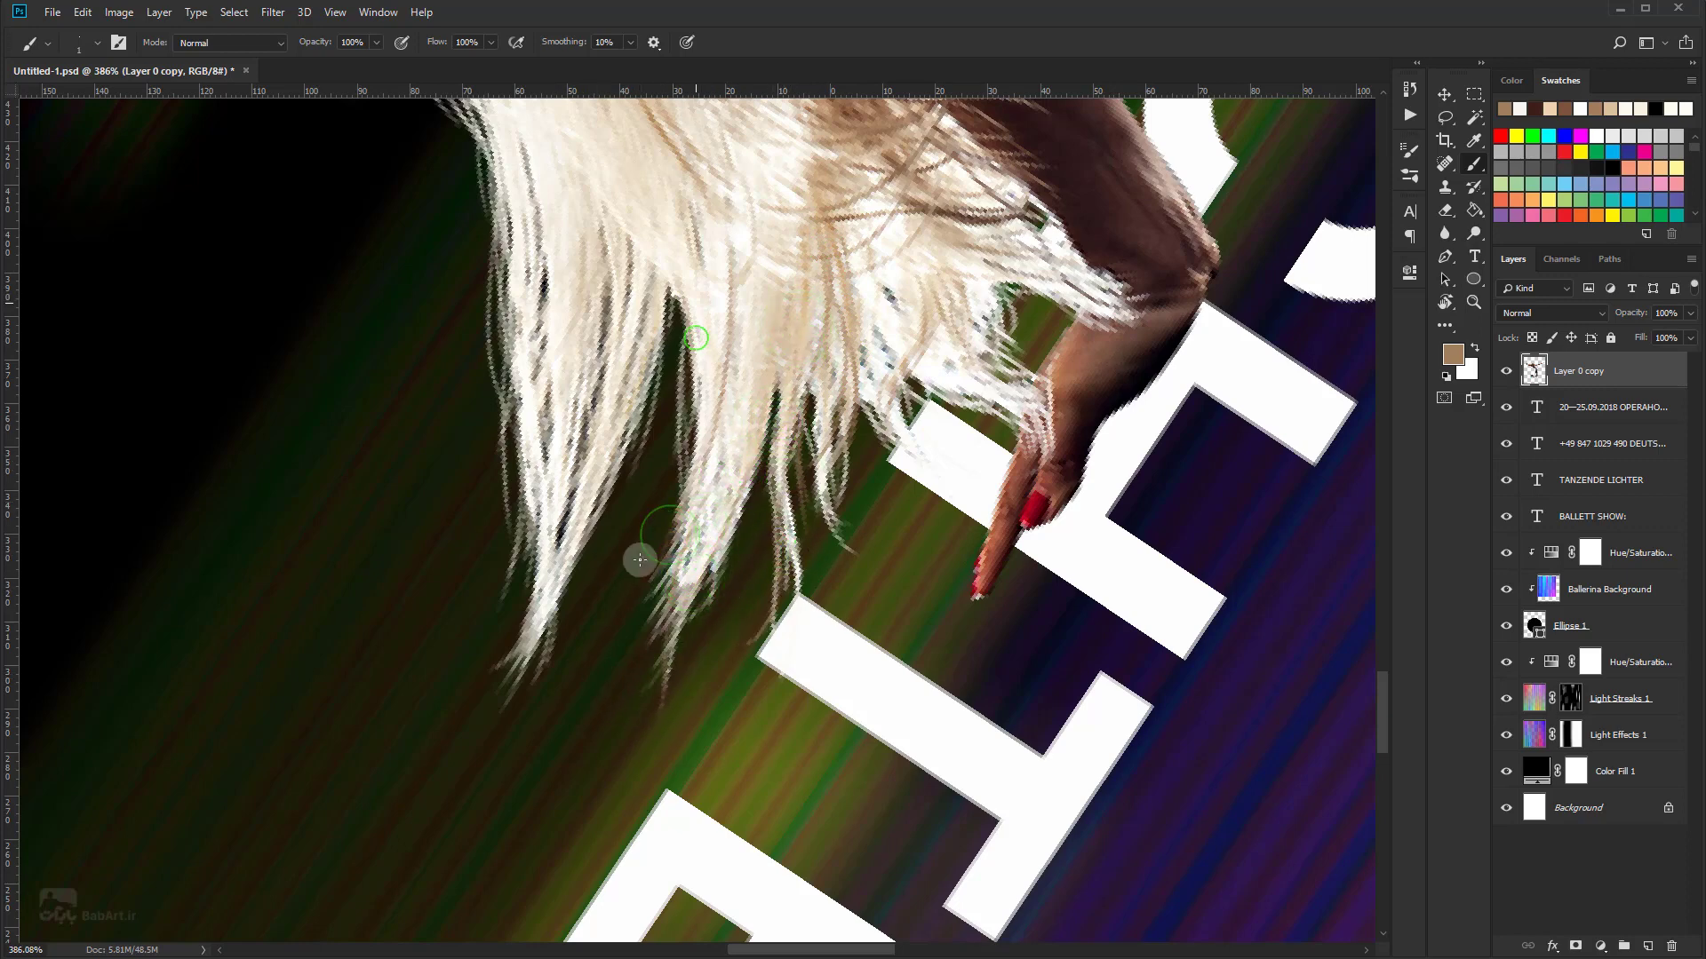
Step: Sample the cream hair colour and paint light strands along the hair's left edge and tip
drag(685, 551, 978, 628)
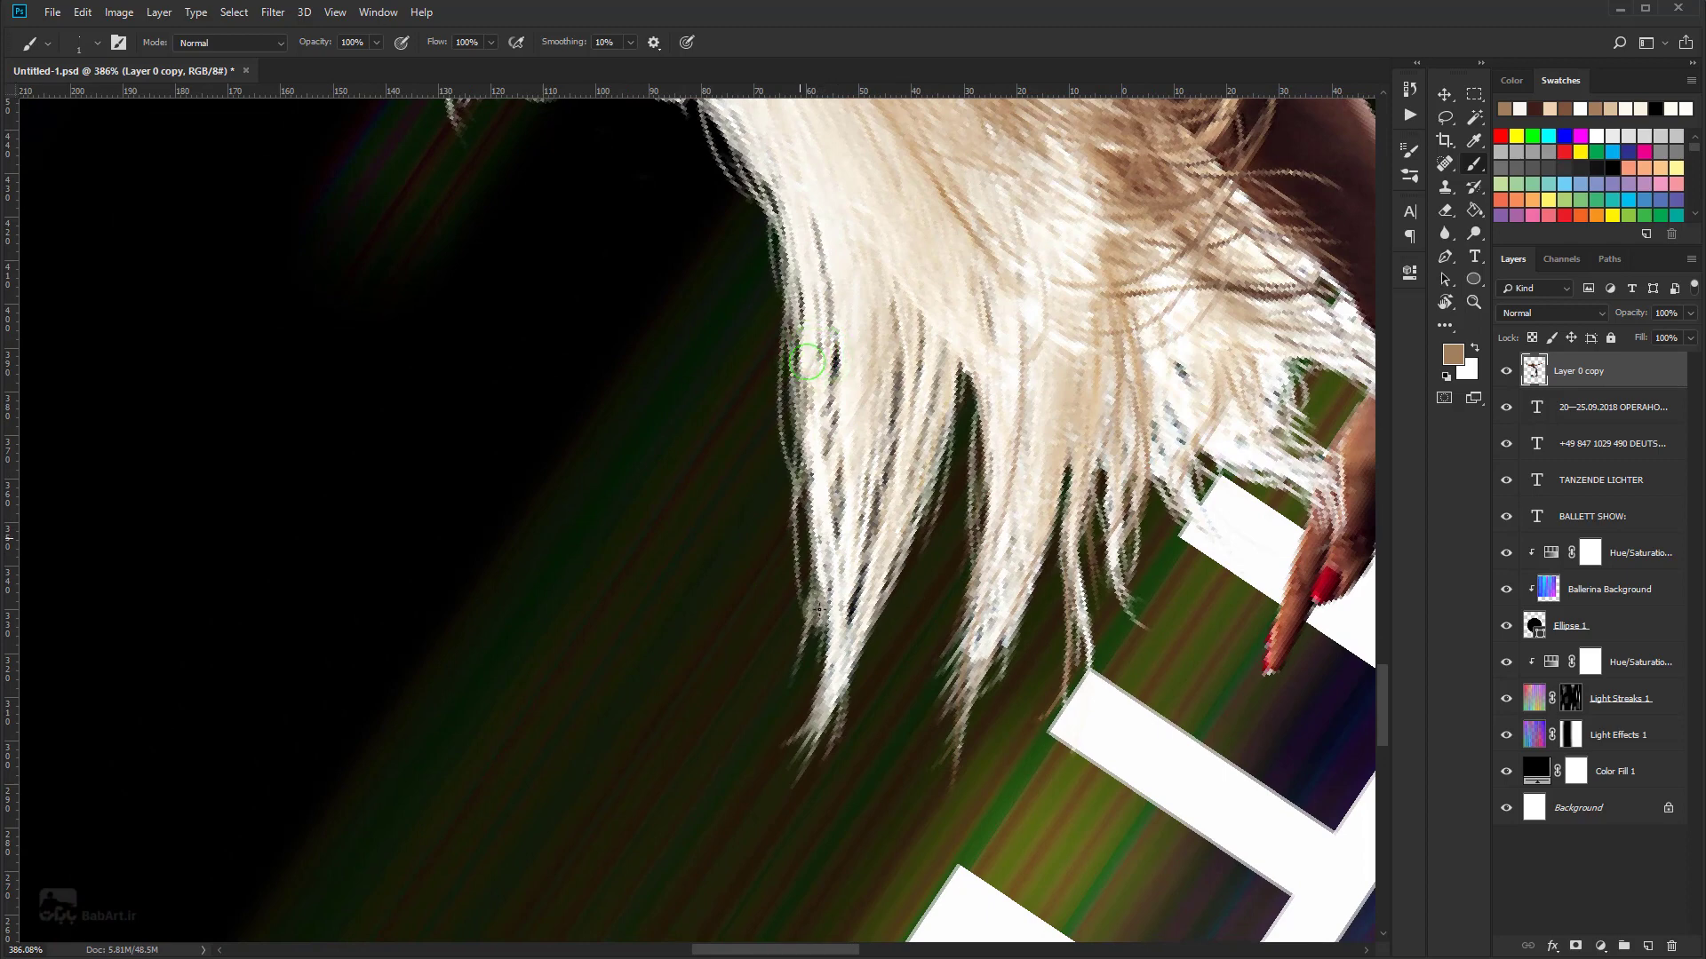
alt+click(804, 329)
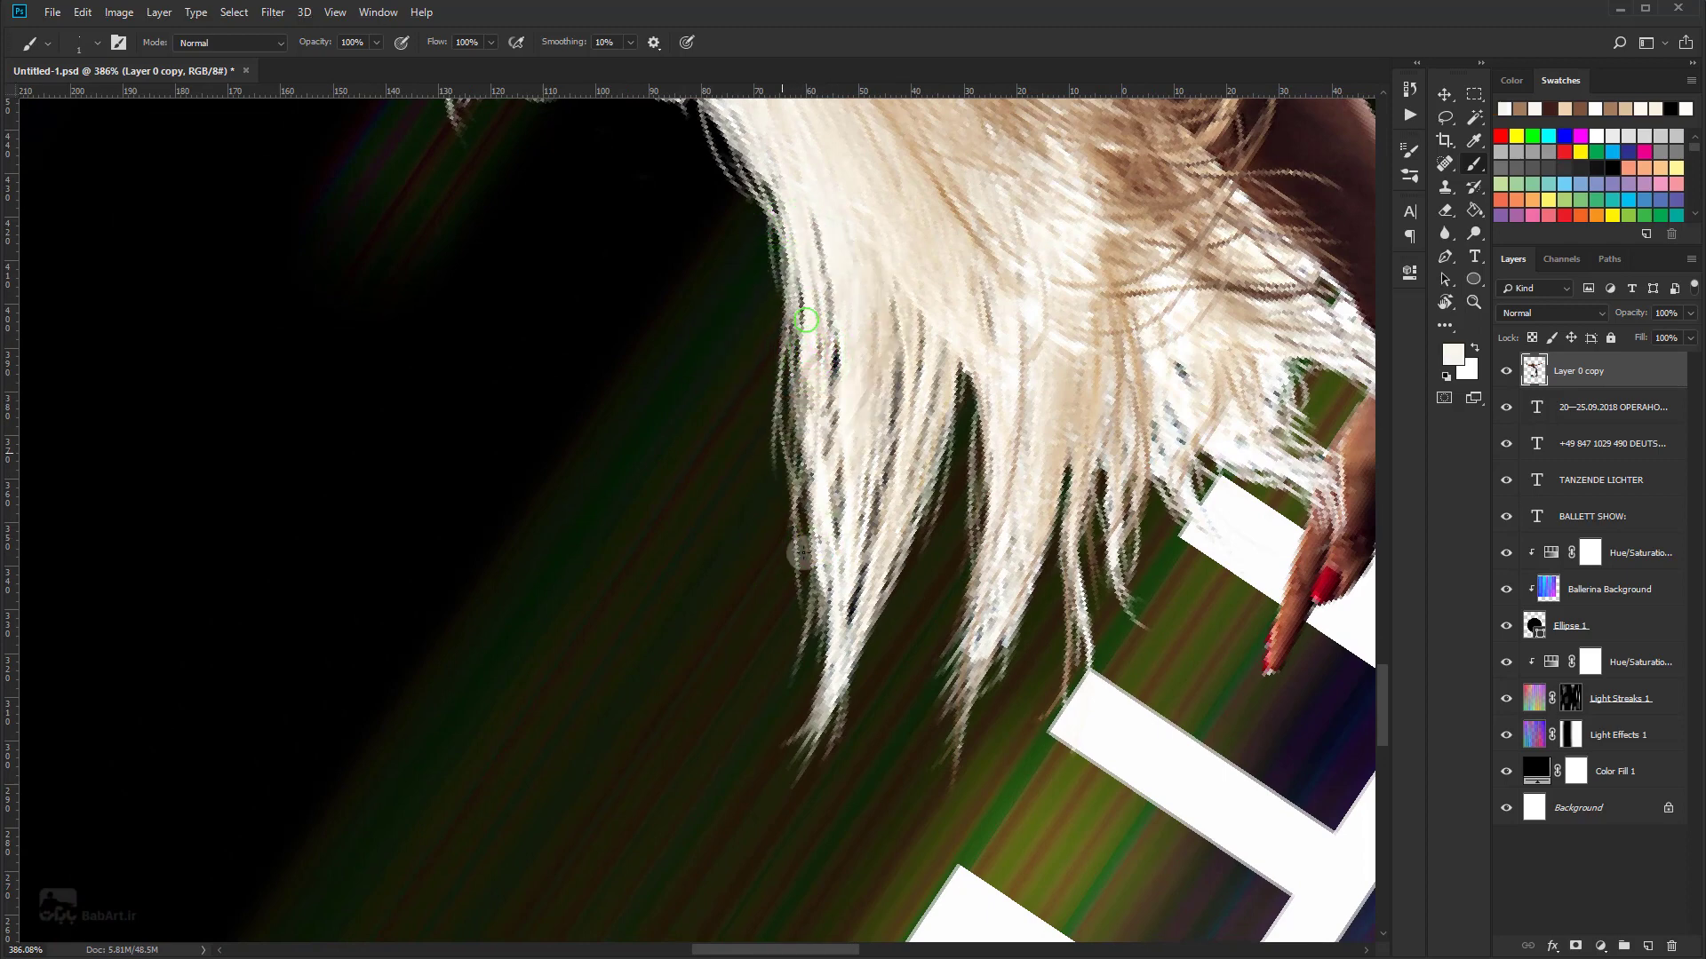
drag(804, 324, 813, 510)
drag(800, 391, 844, 631)
drag(804, 533, 844, 693)
click(887, 406)
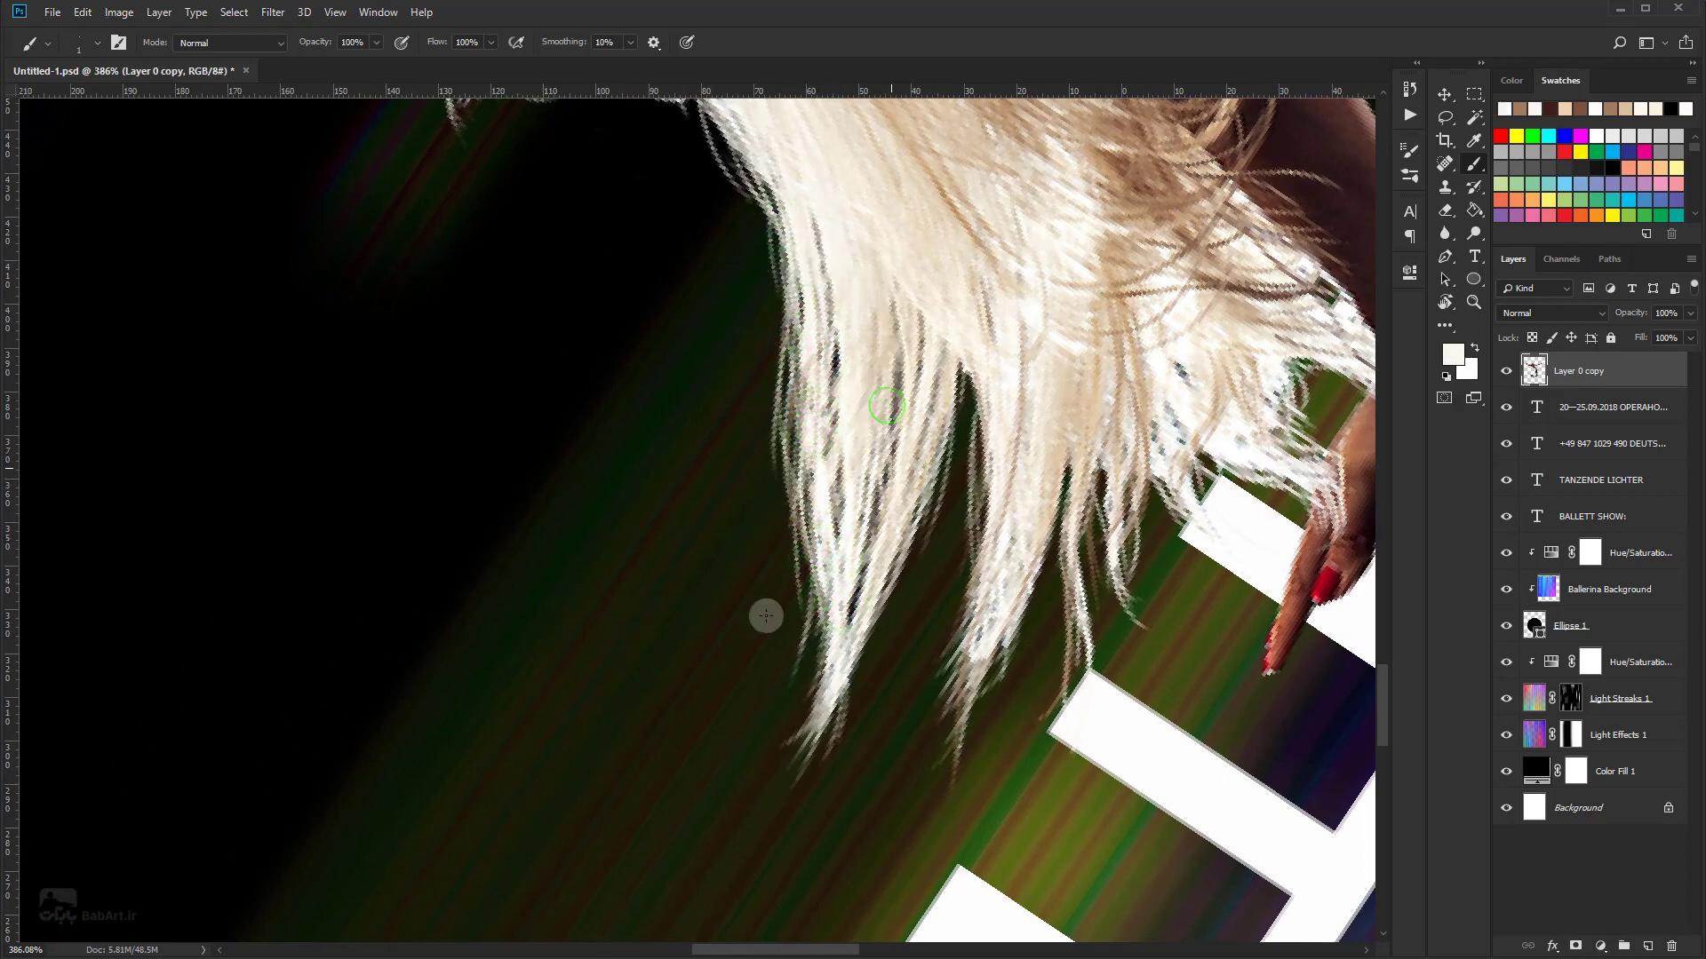
drag(888, 497, 906, 657)
mouse_move(848, 533)
mouse_down()
mouse_move(835, 711)
mouse_move(808, 749)
mouse_up()
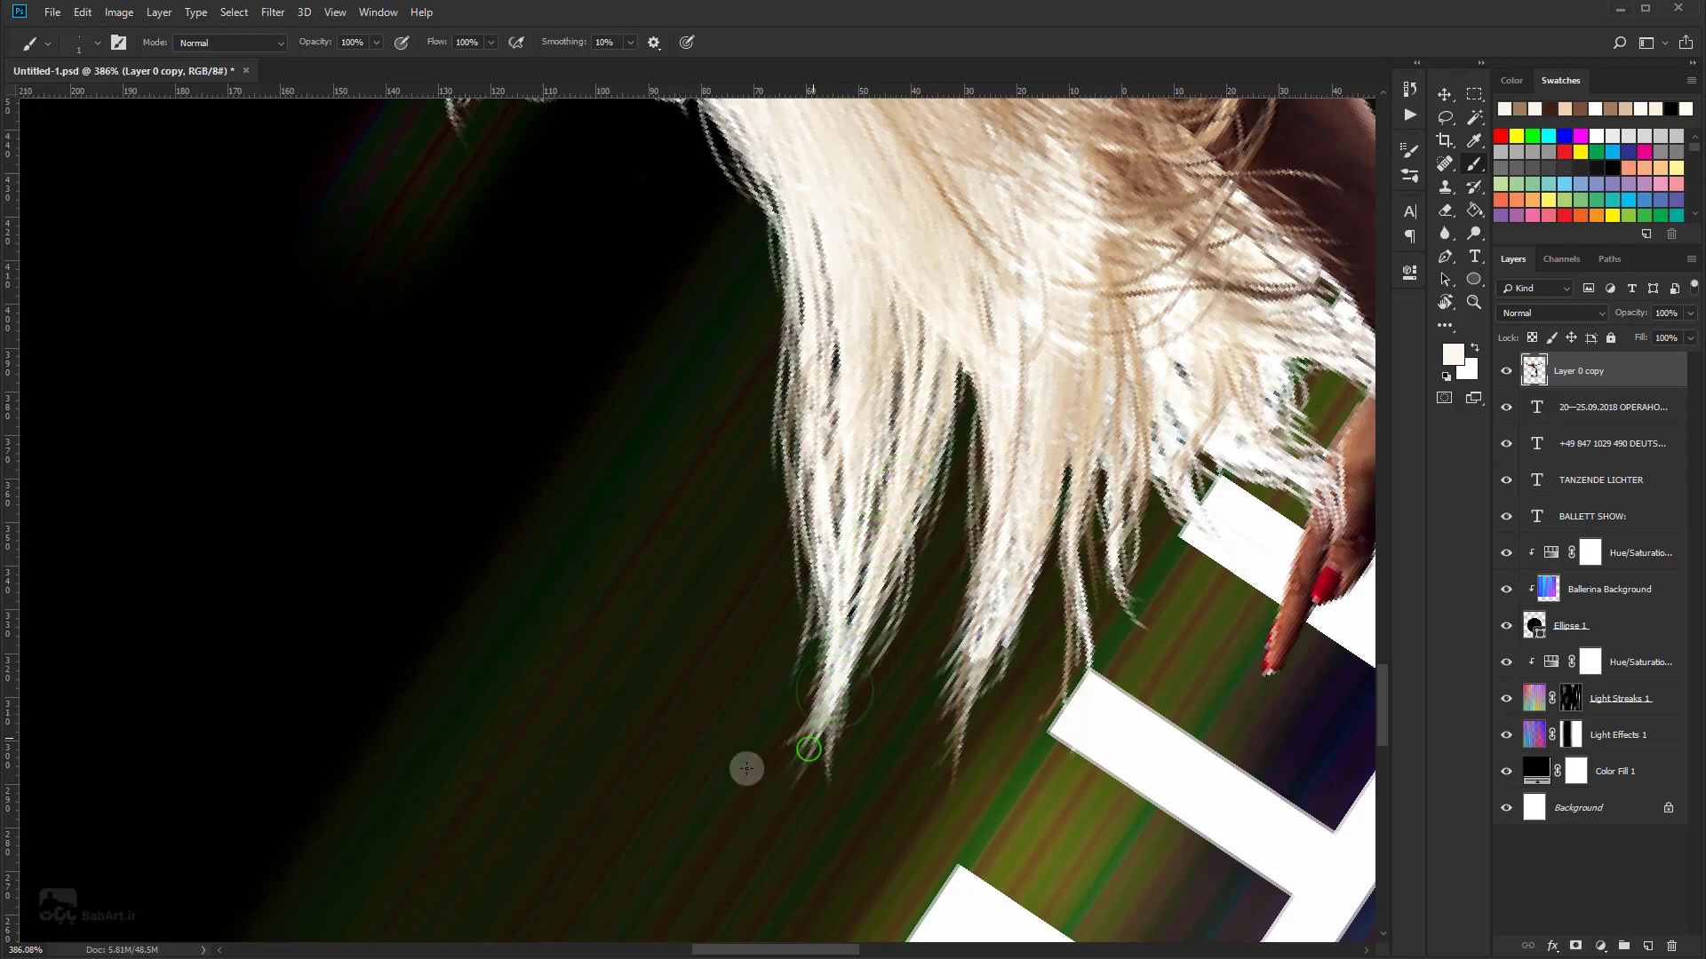
drag(842, 609, 738, 767)
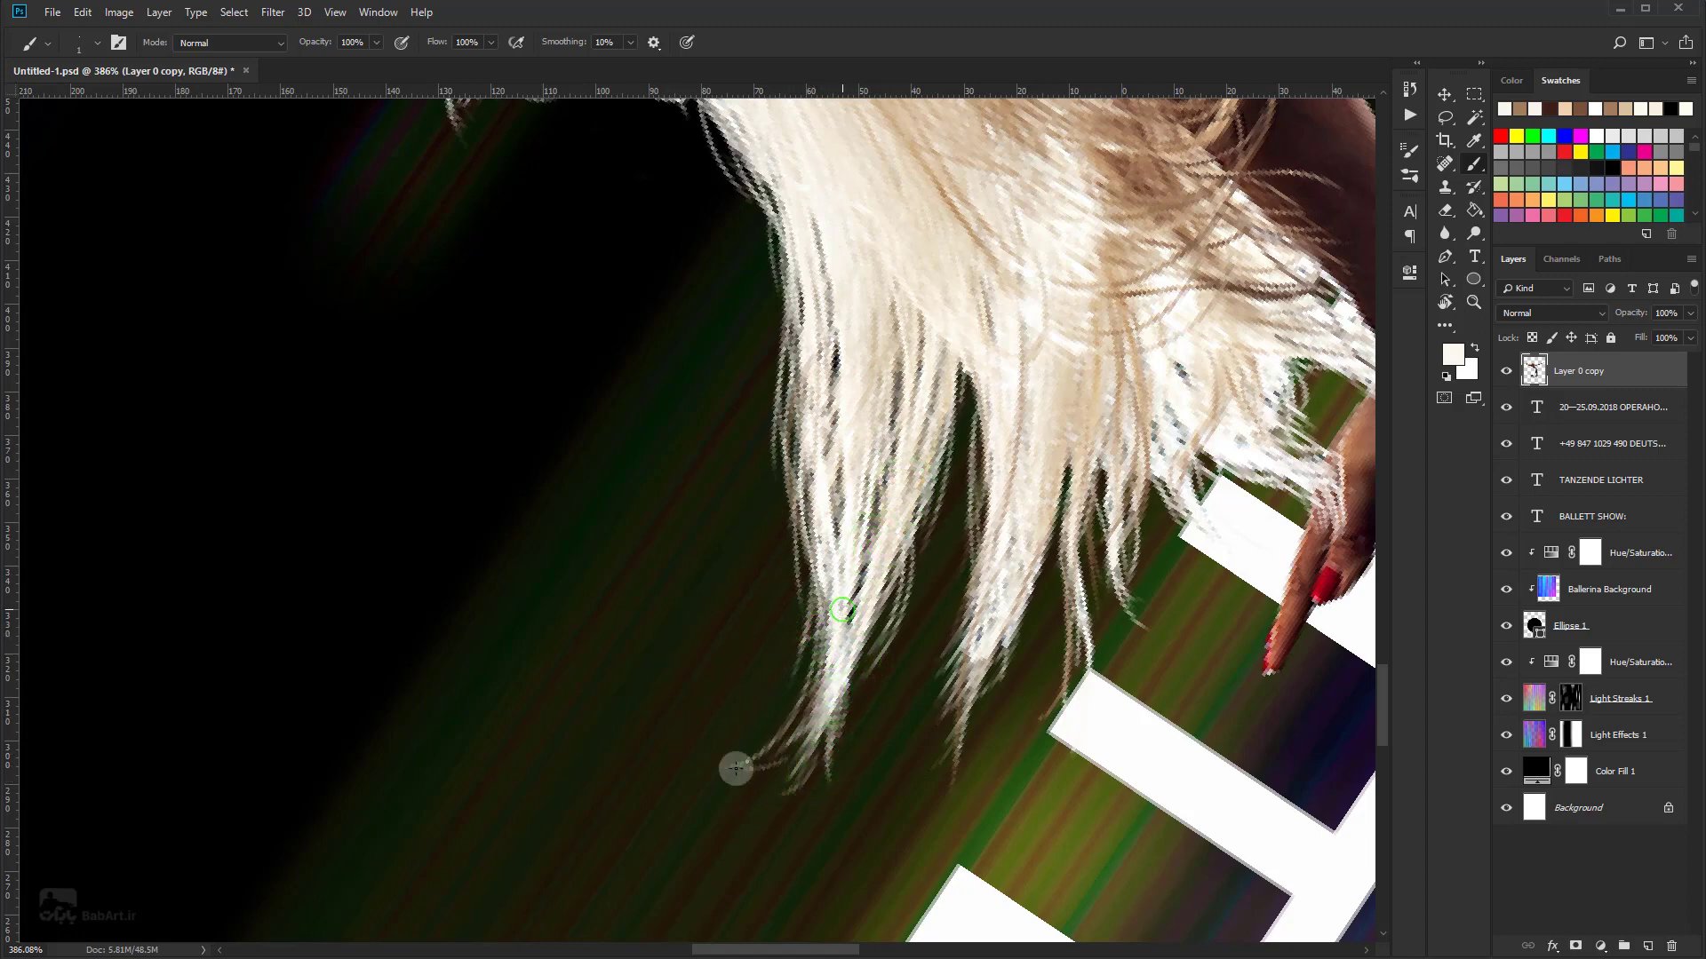
Step: Sample dark brown from the hair and retouch the hair edge near the neck and lower tips
drag(781, 488, 907, 777)
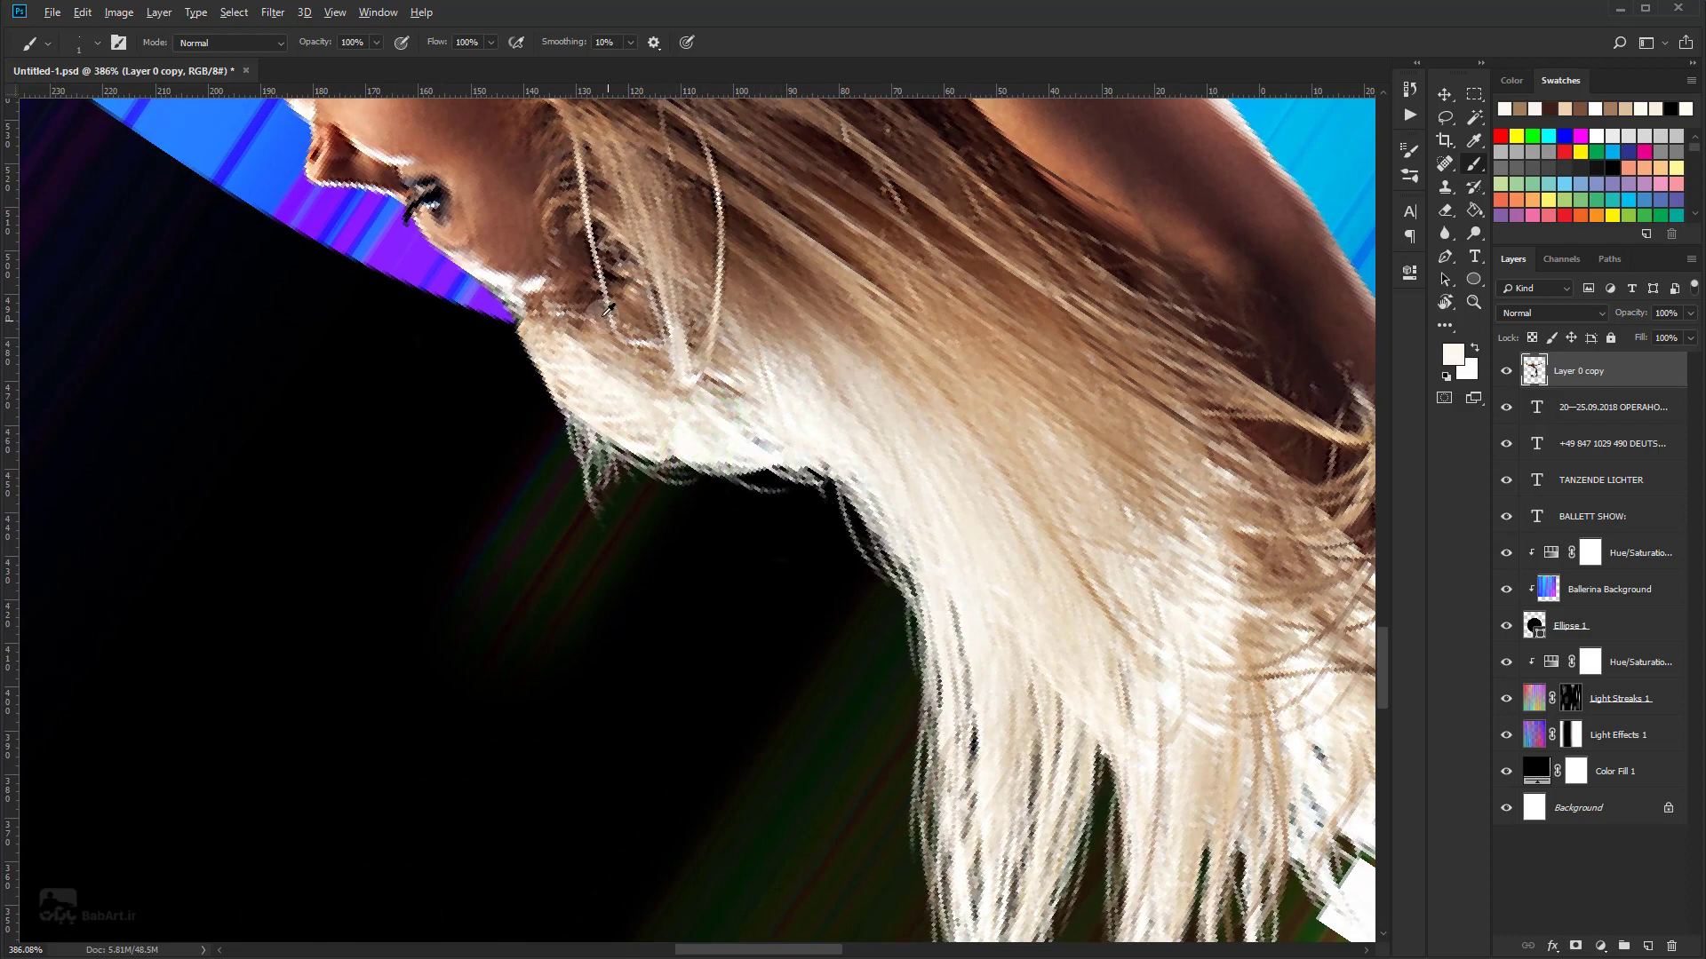
alt+click(561, 371)
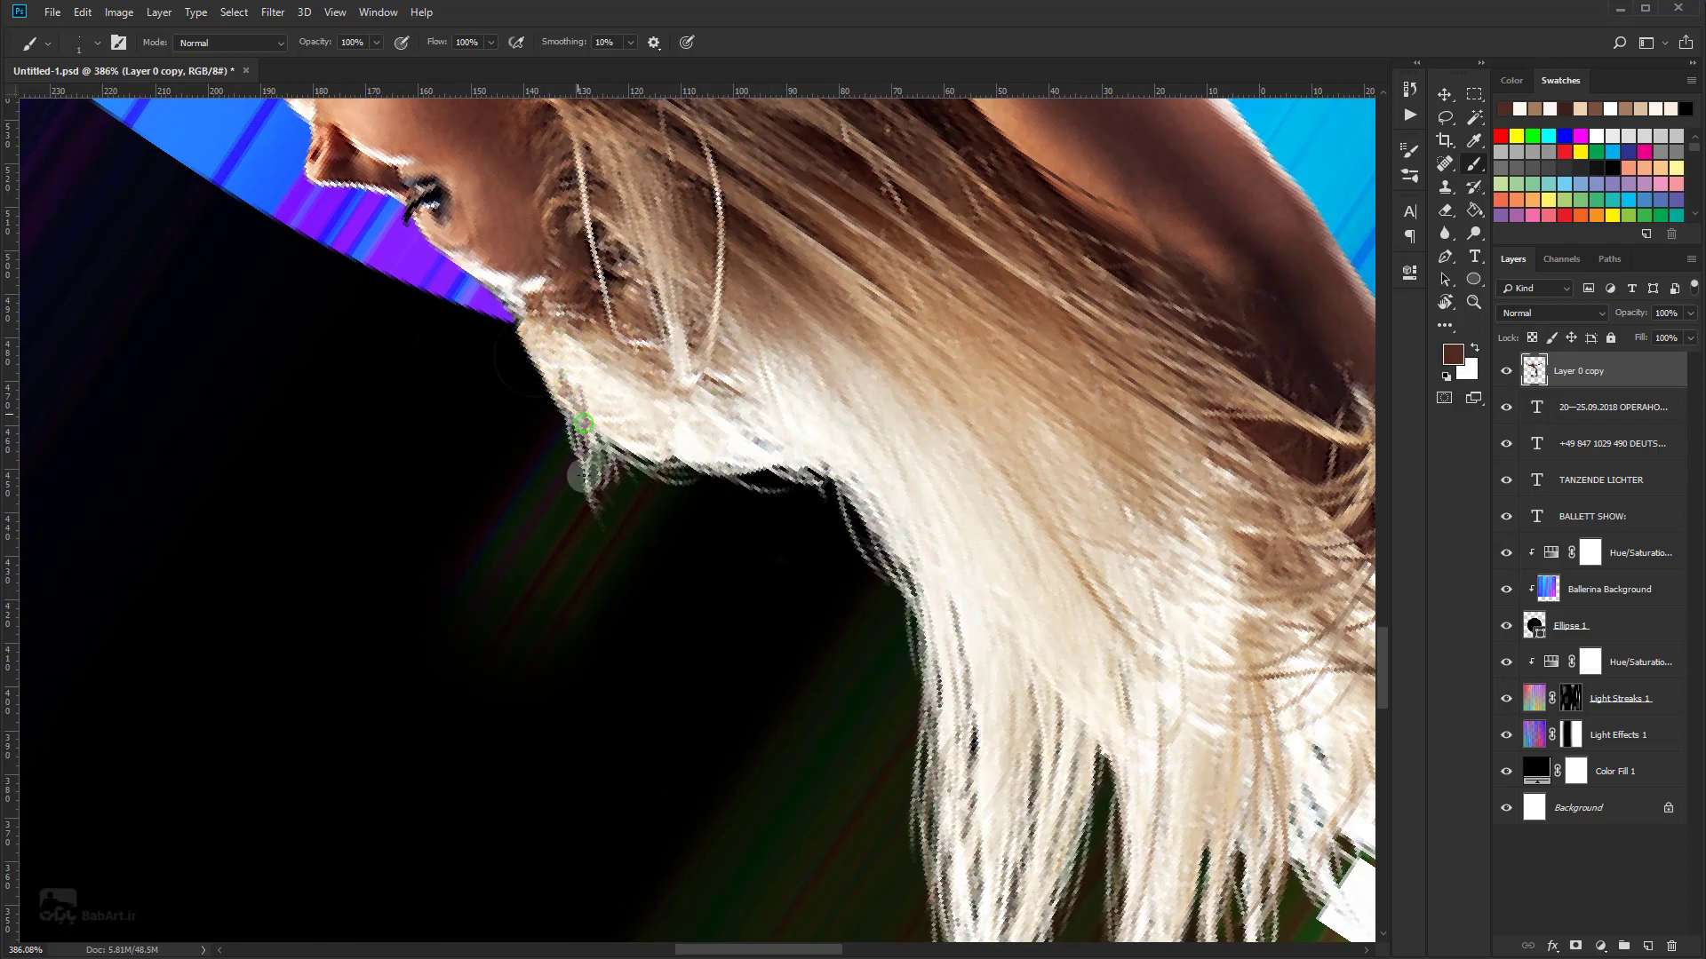
click(536, 326)
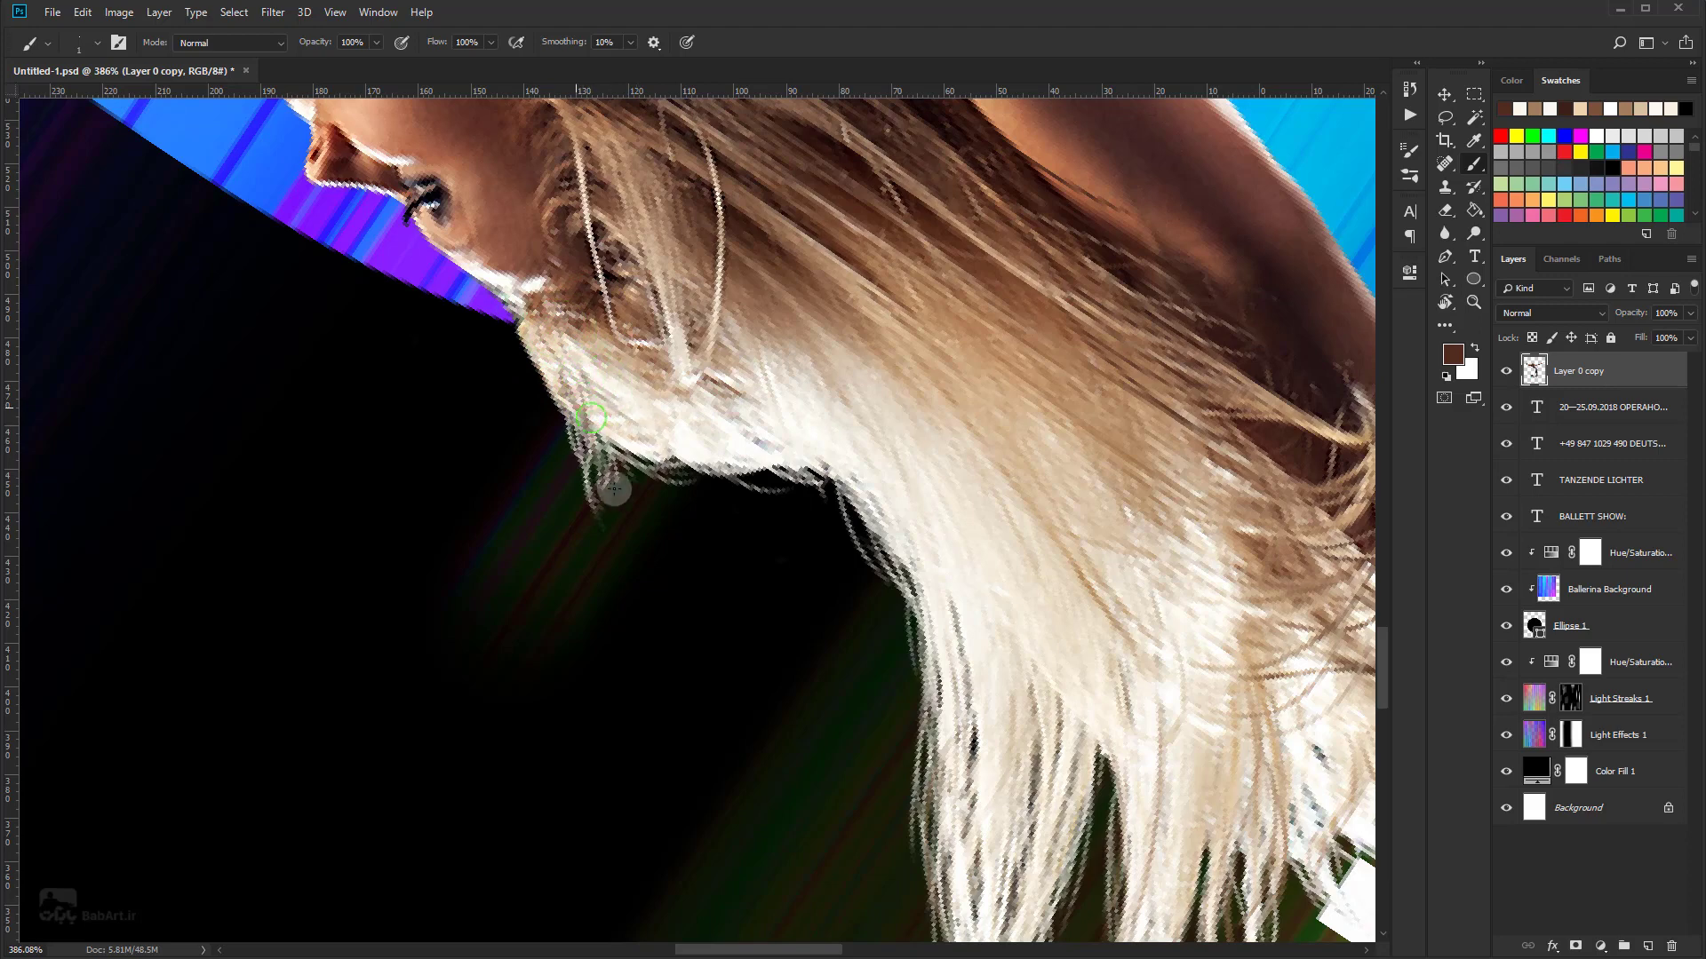
click(591, 457)
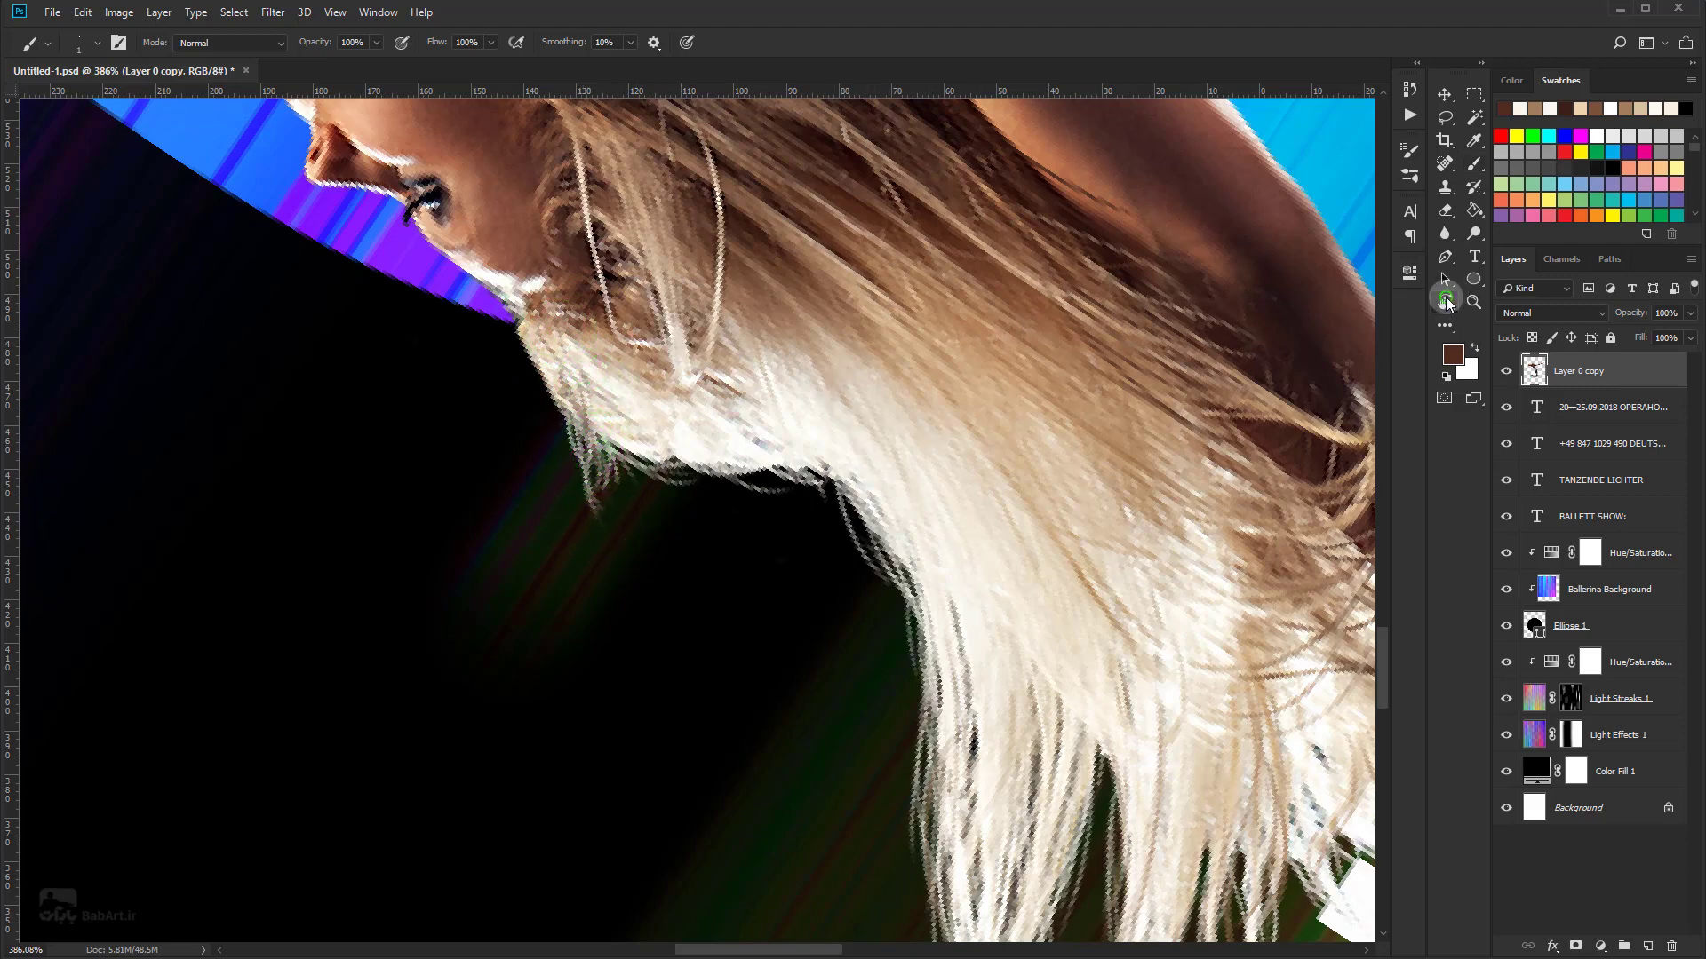
click(1447, 302)
Step: Reset the canvas rotation and zoom out to view the dancer's lower body
click(236, 42)
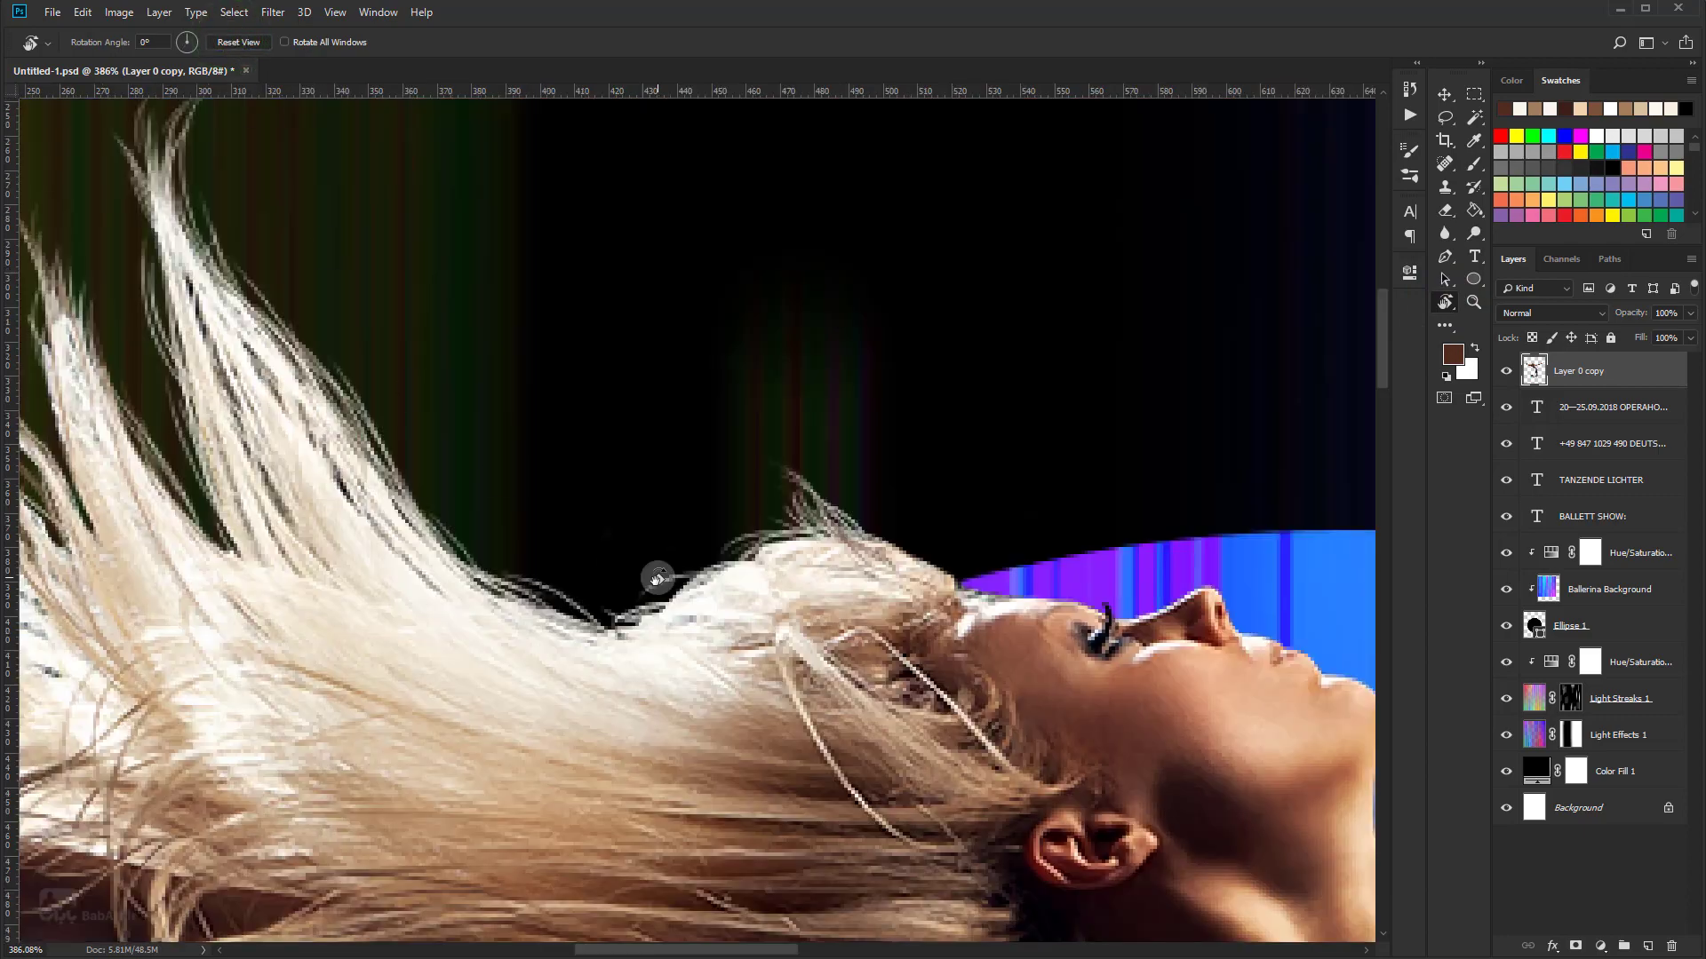
scroll(658, 580, down, 2)
scroll(656, 565, down, 1)
scroll(656, 564, down, 2)
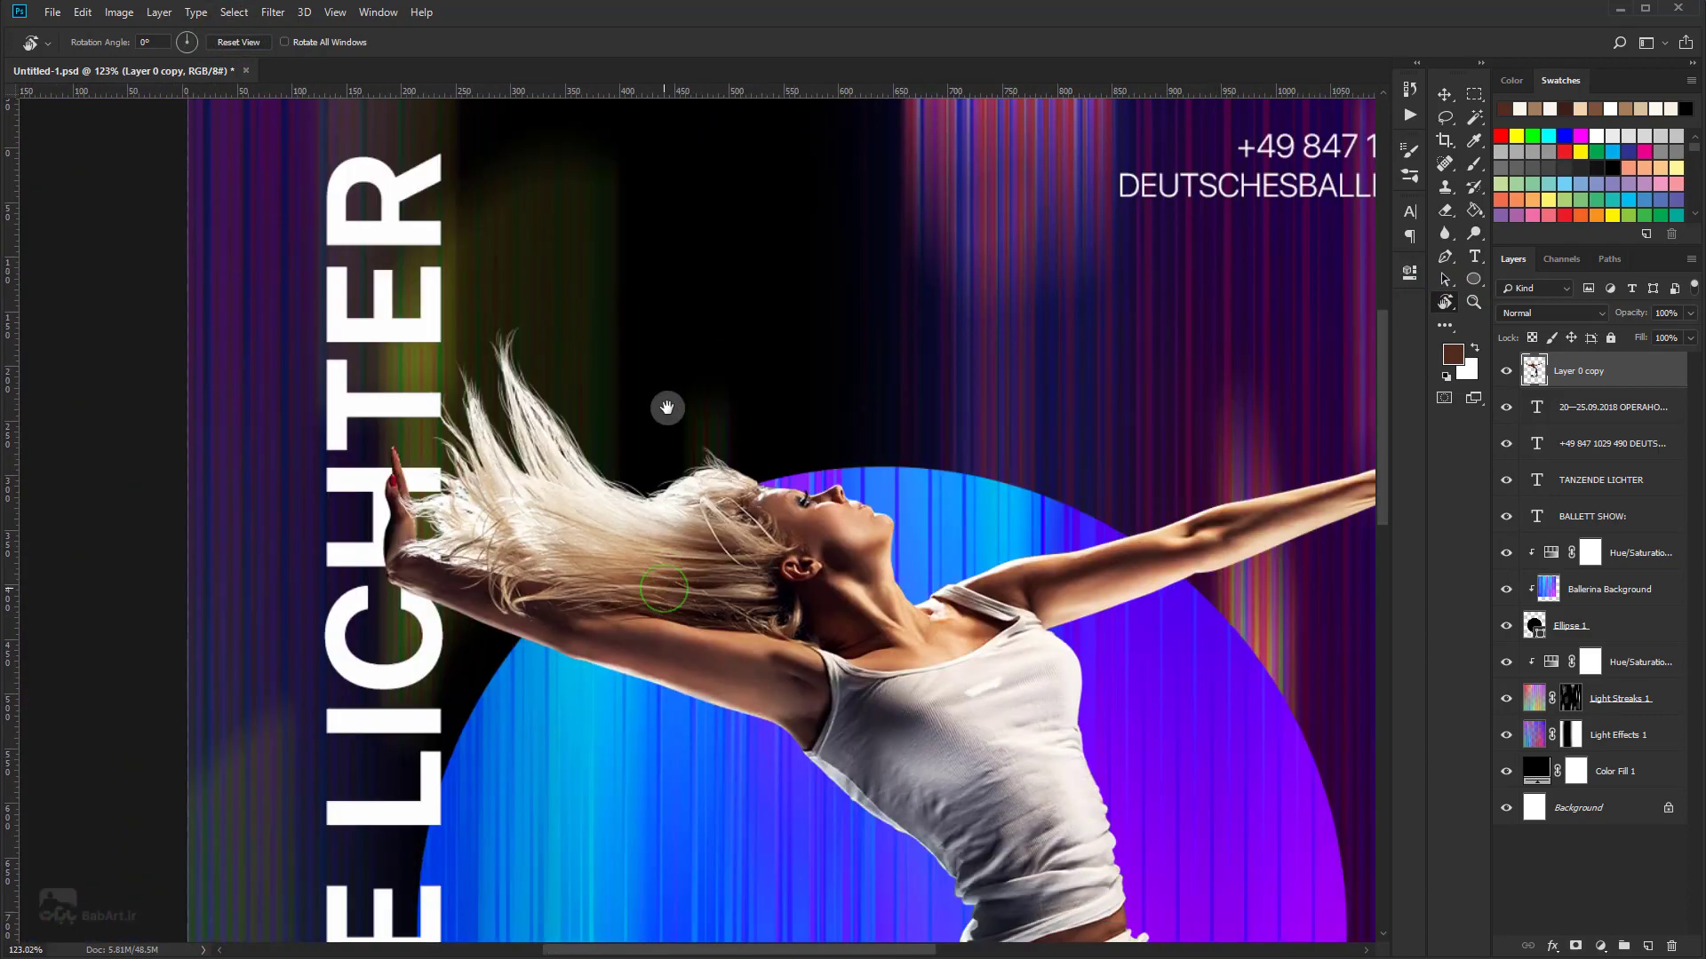
drag(667, 407, 654, 325)
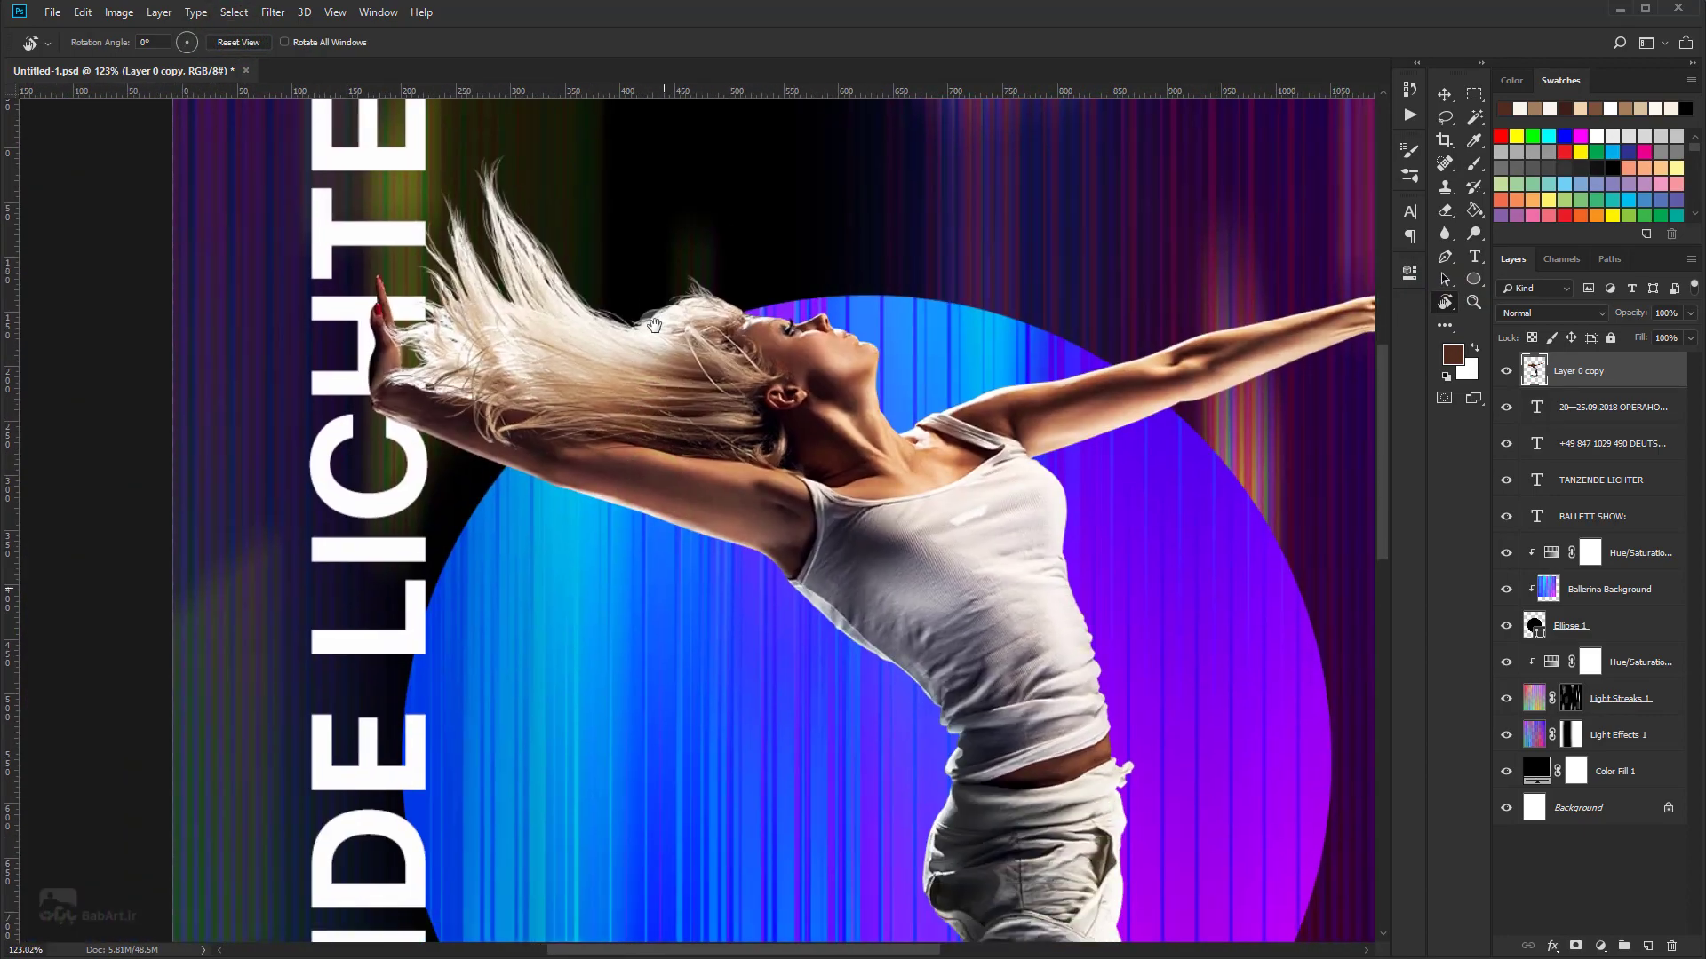
click(1444, 95)
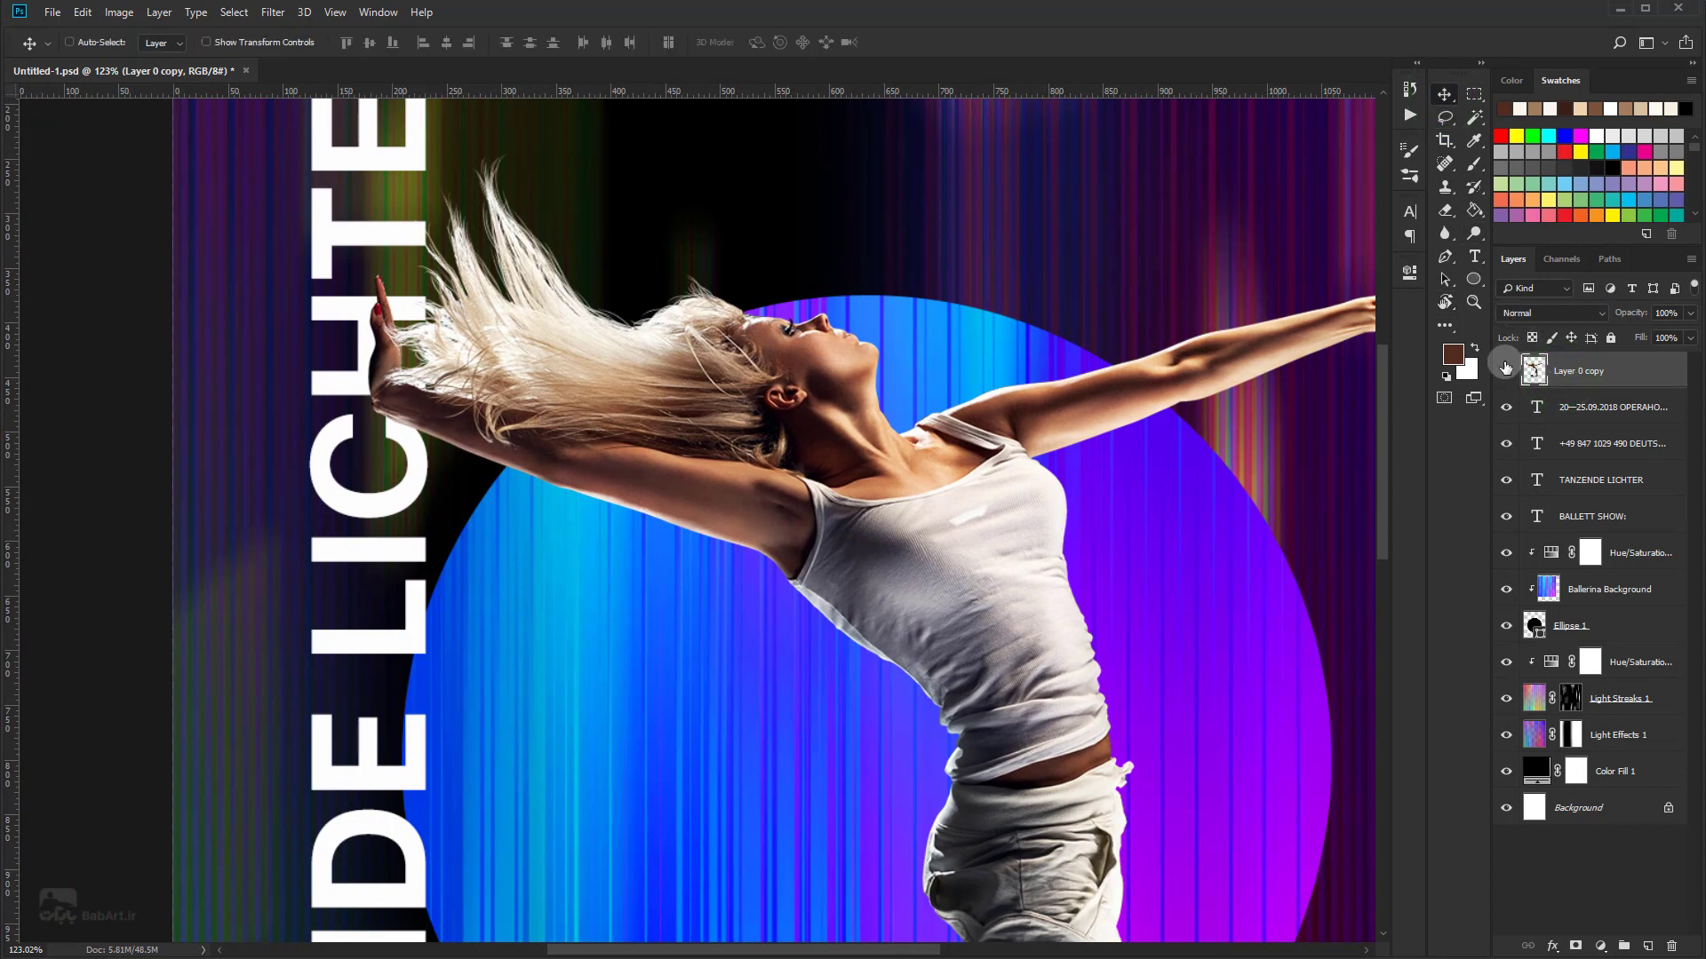
scroll(761, 419, down, 1)
scroll(761, 420, down, 1)
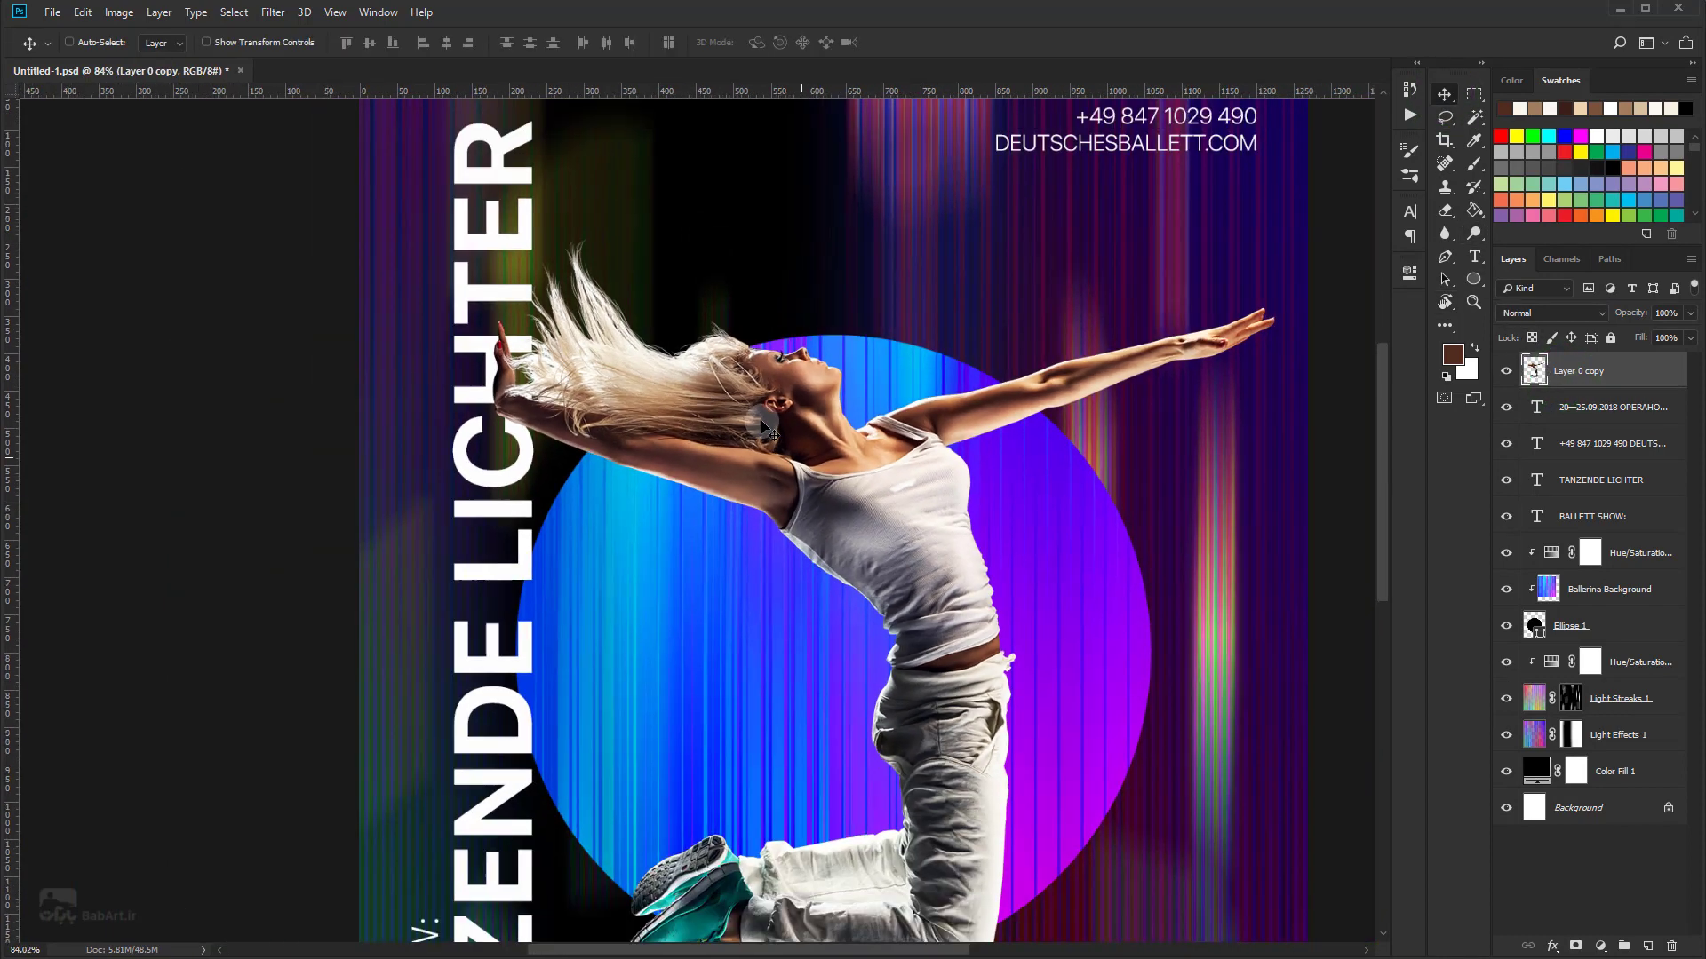
Step: Save the poster with Ctrl+S and fit the whole poster on screen
key(ctrl+s)
key(ctrl+0)
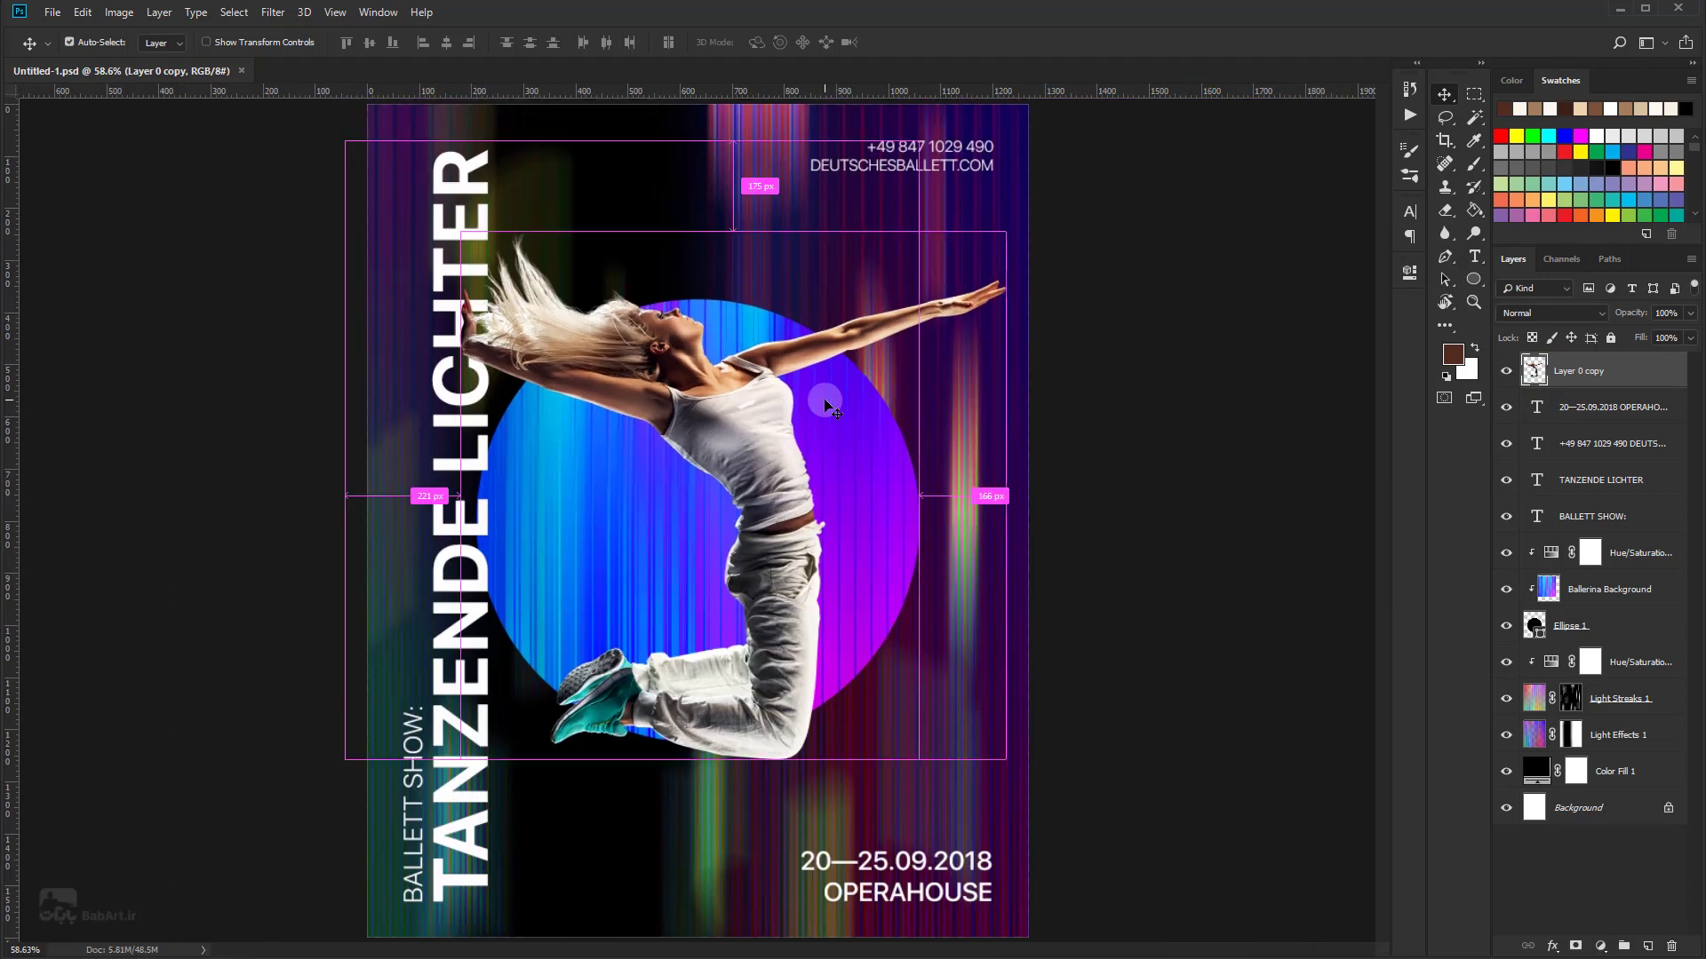
click(1612, 373)
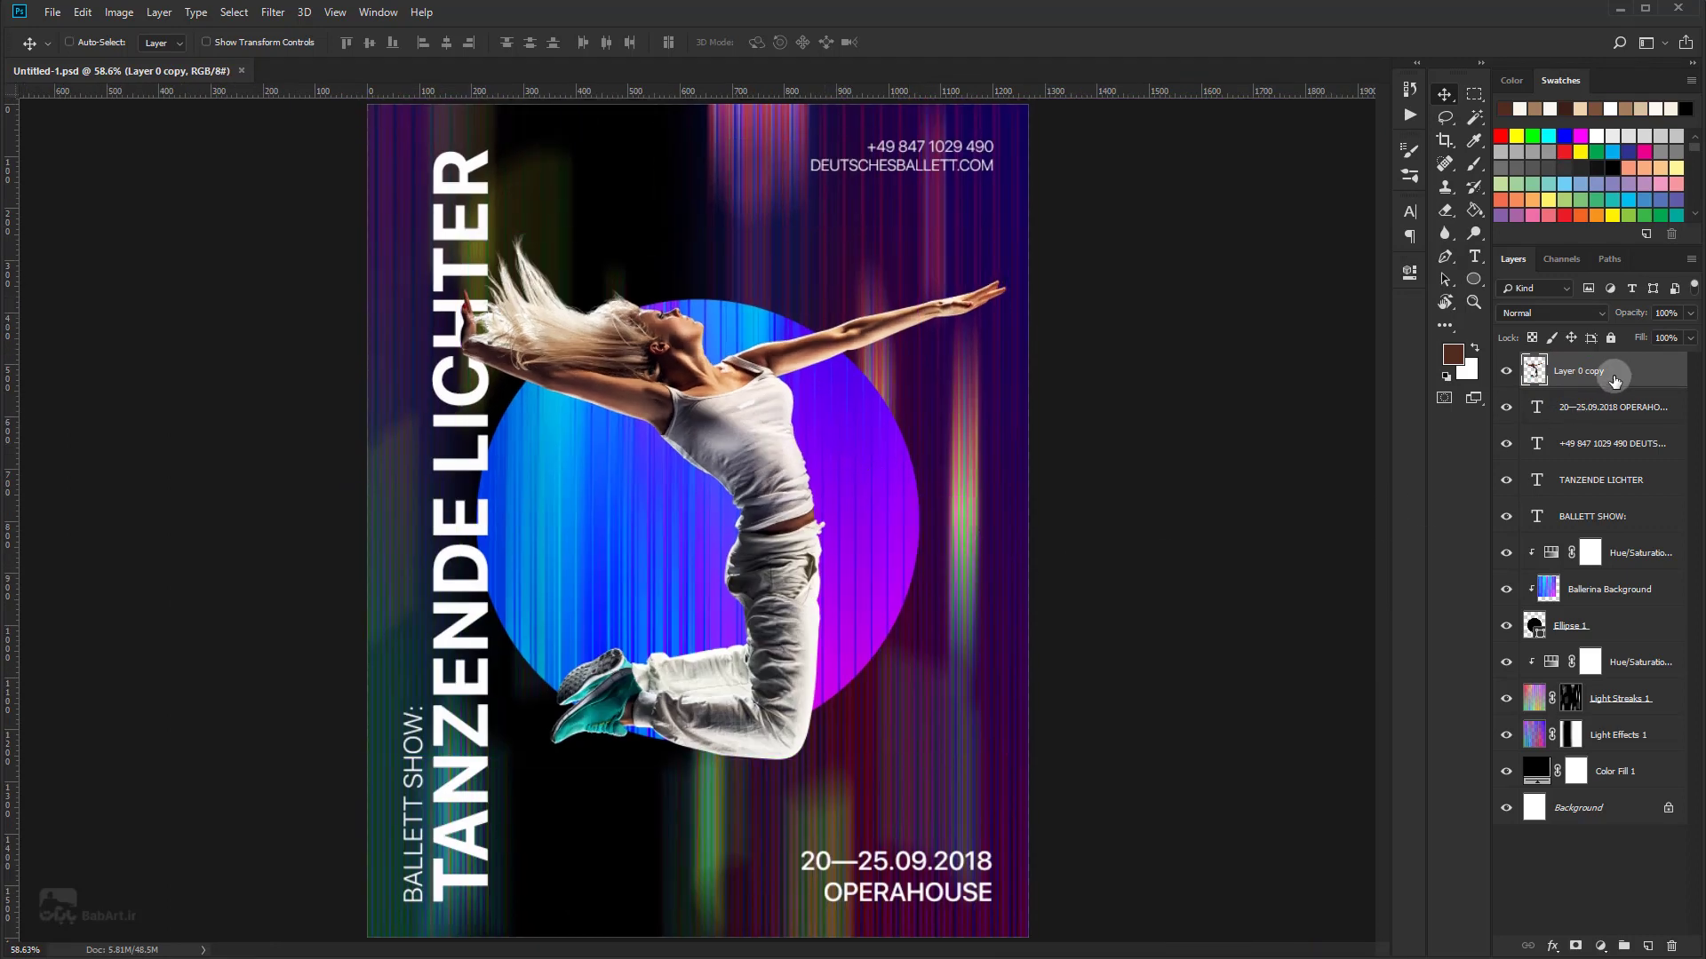
click(1600, 947)
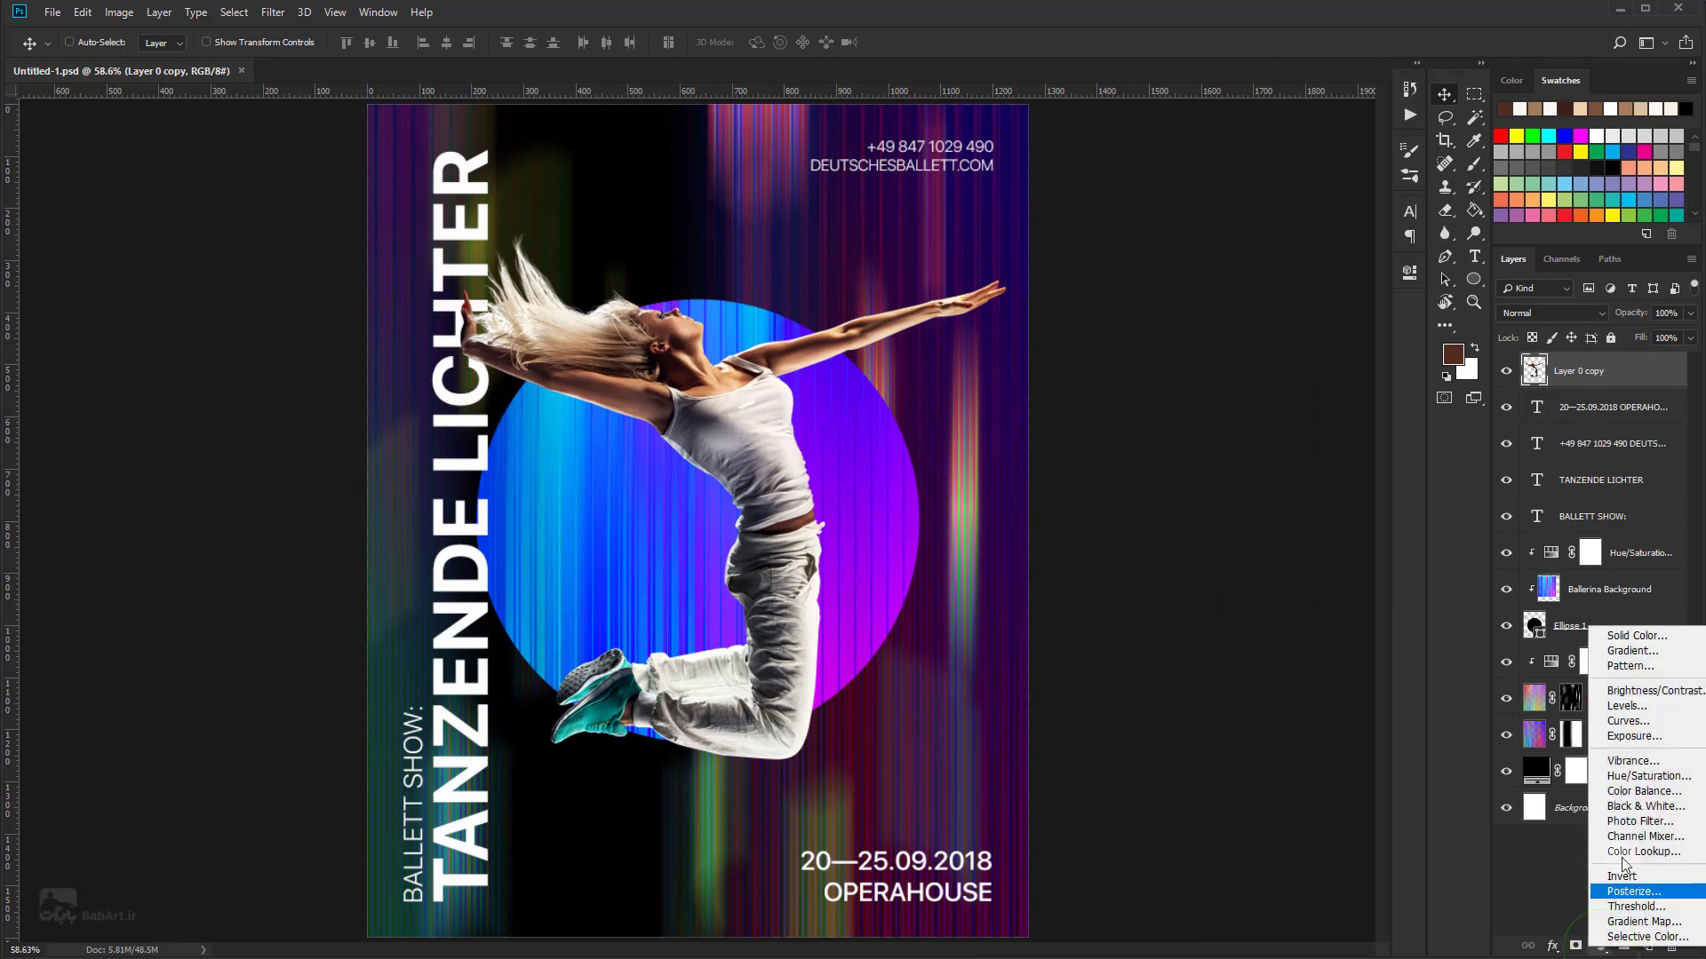
Step: Add a Black & White adjustment clipped to the dancer layer and save
click(1643, 806)
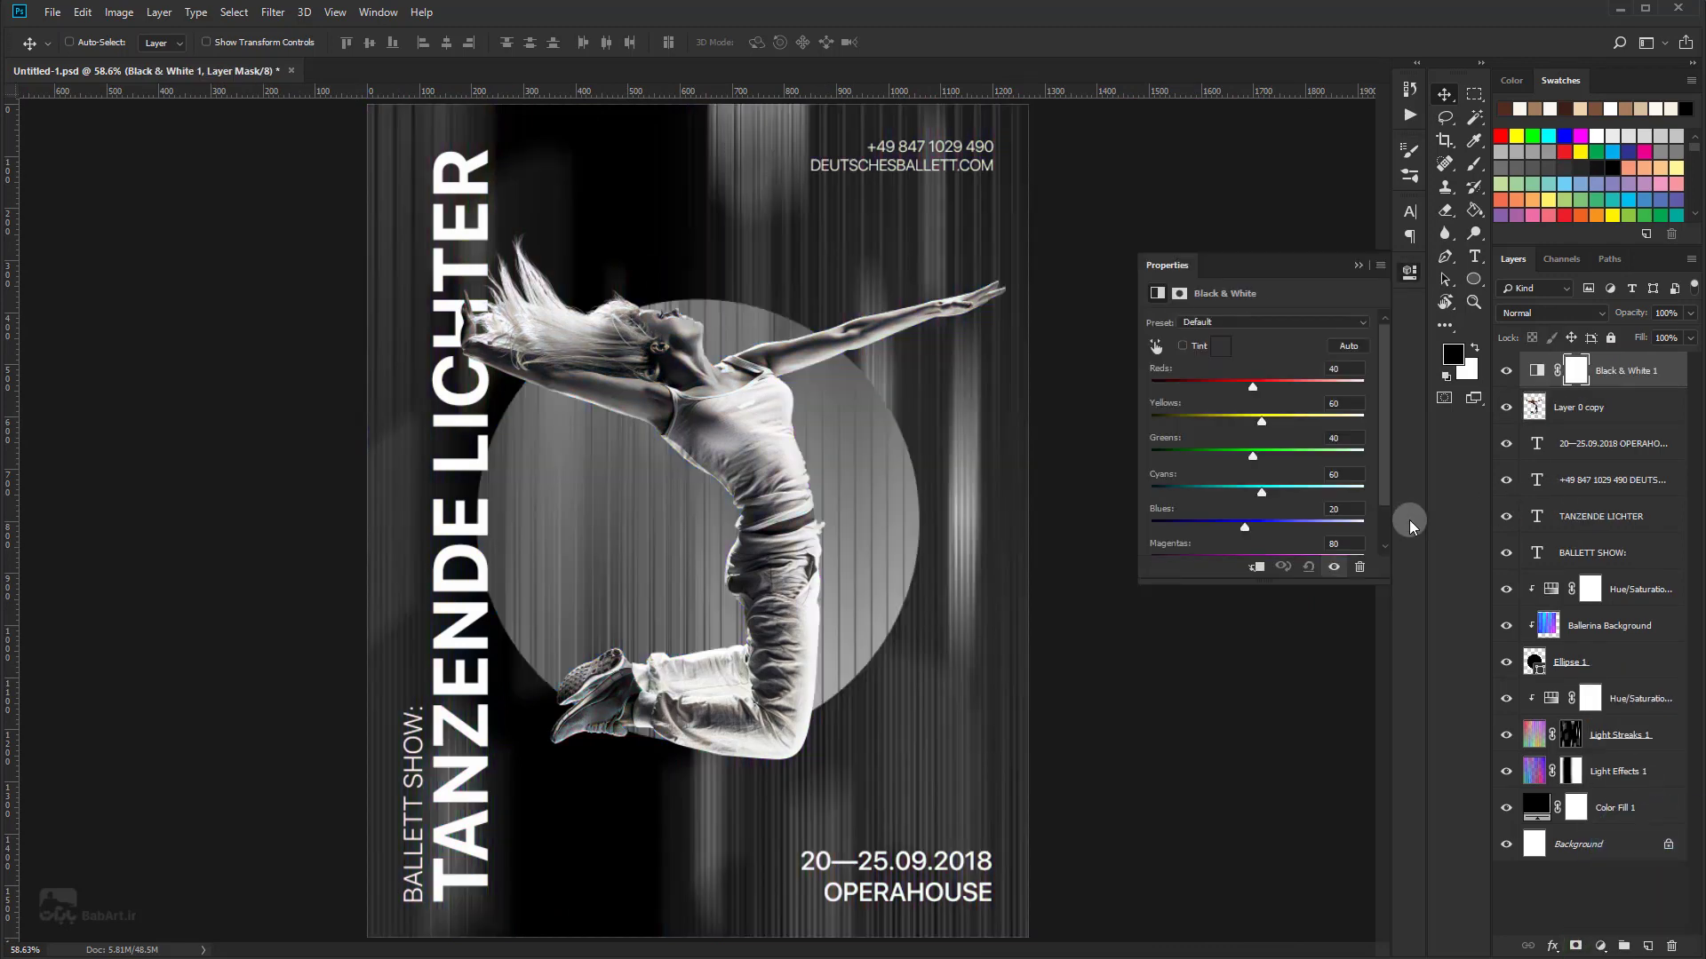
click(1255, 568)
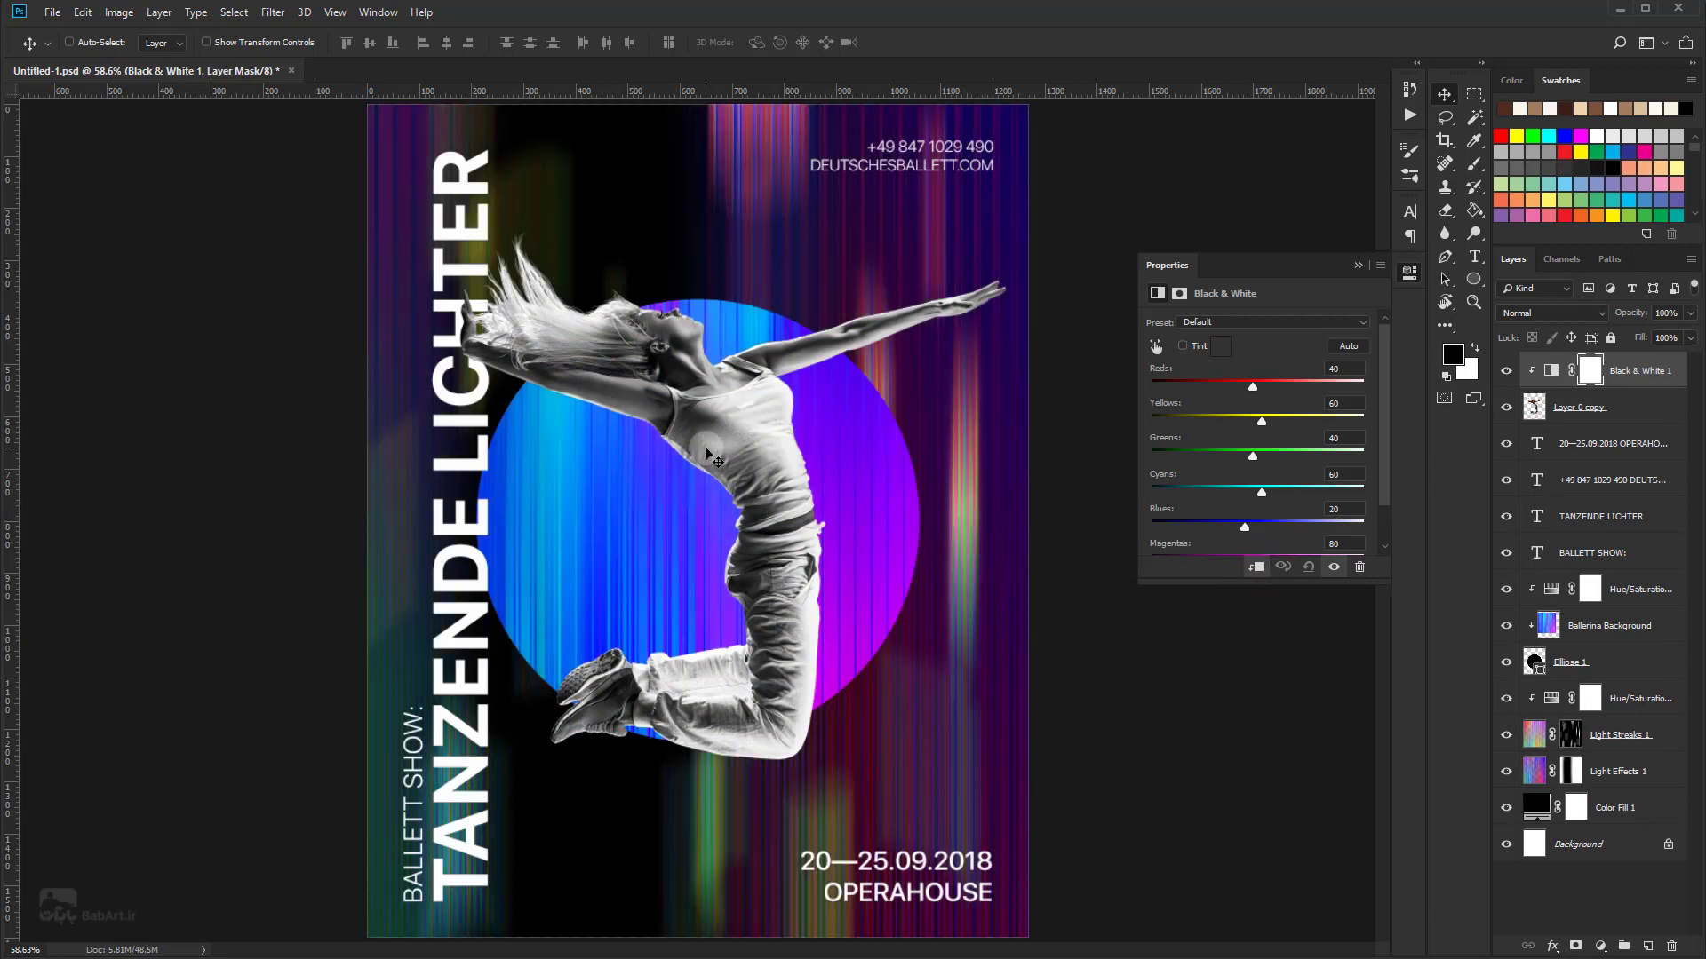
key(ctrl+s)
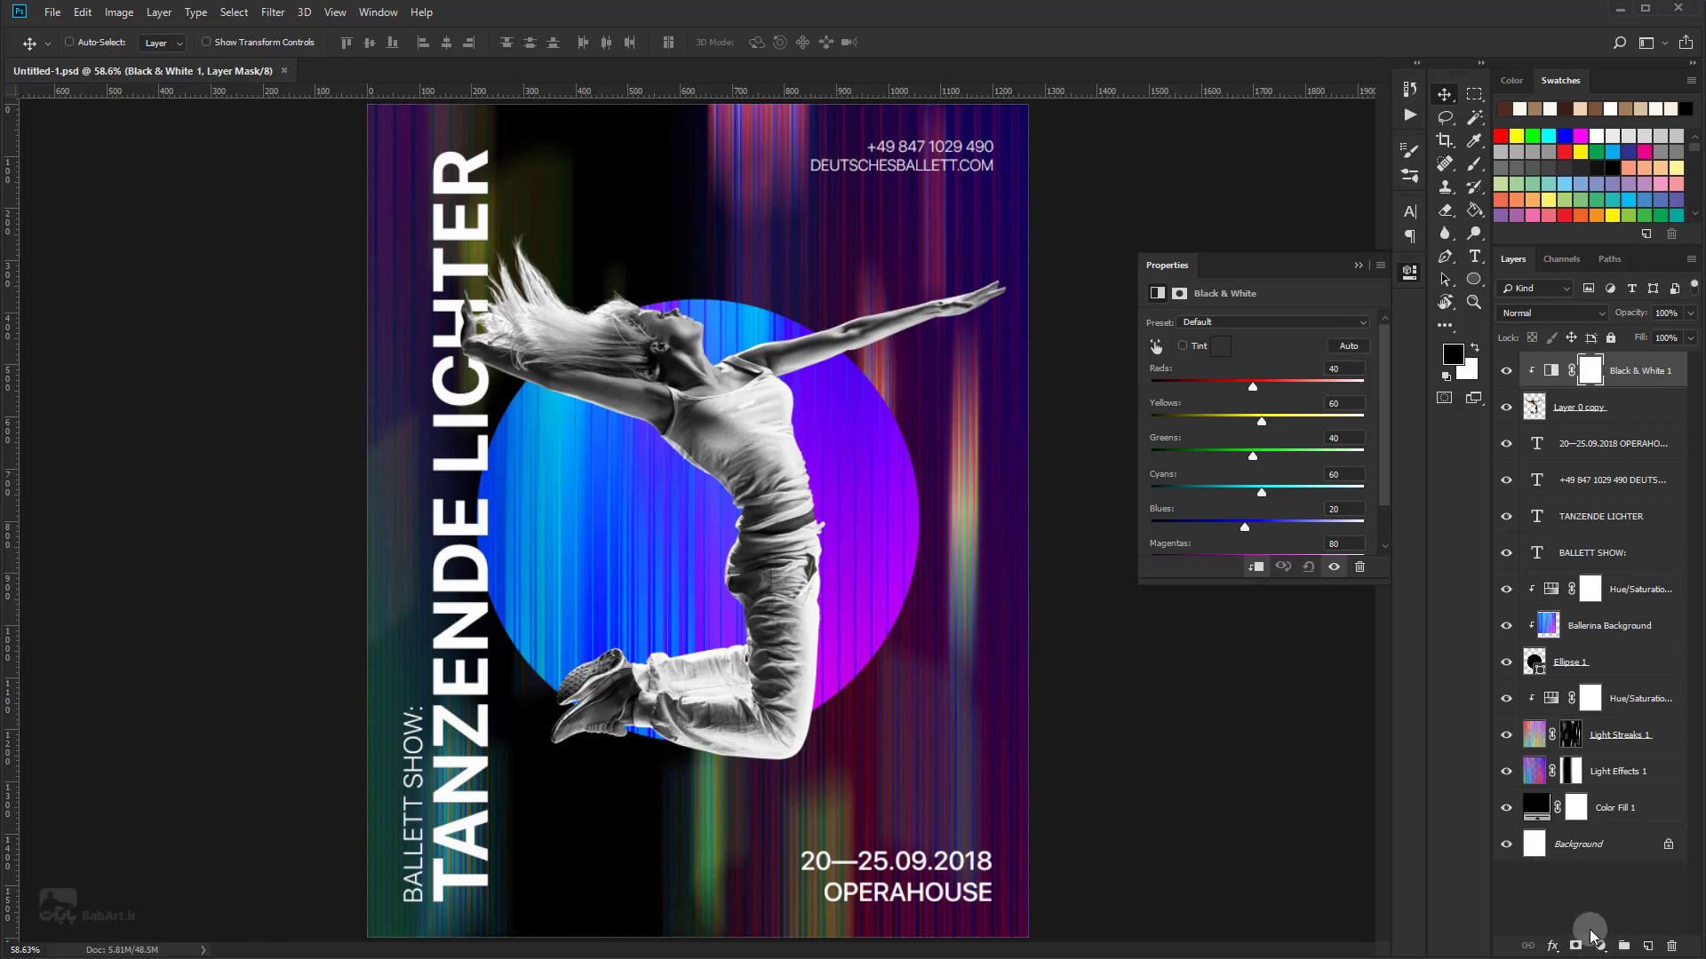
Step: Add a clipped Levels adjustment with black input 20 and midtone about 0.79
click(1600, 946)
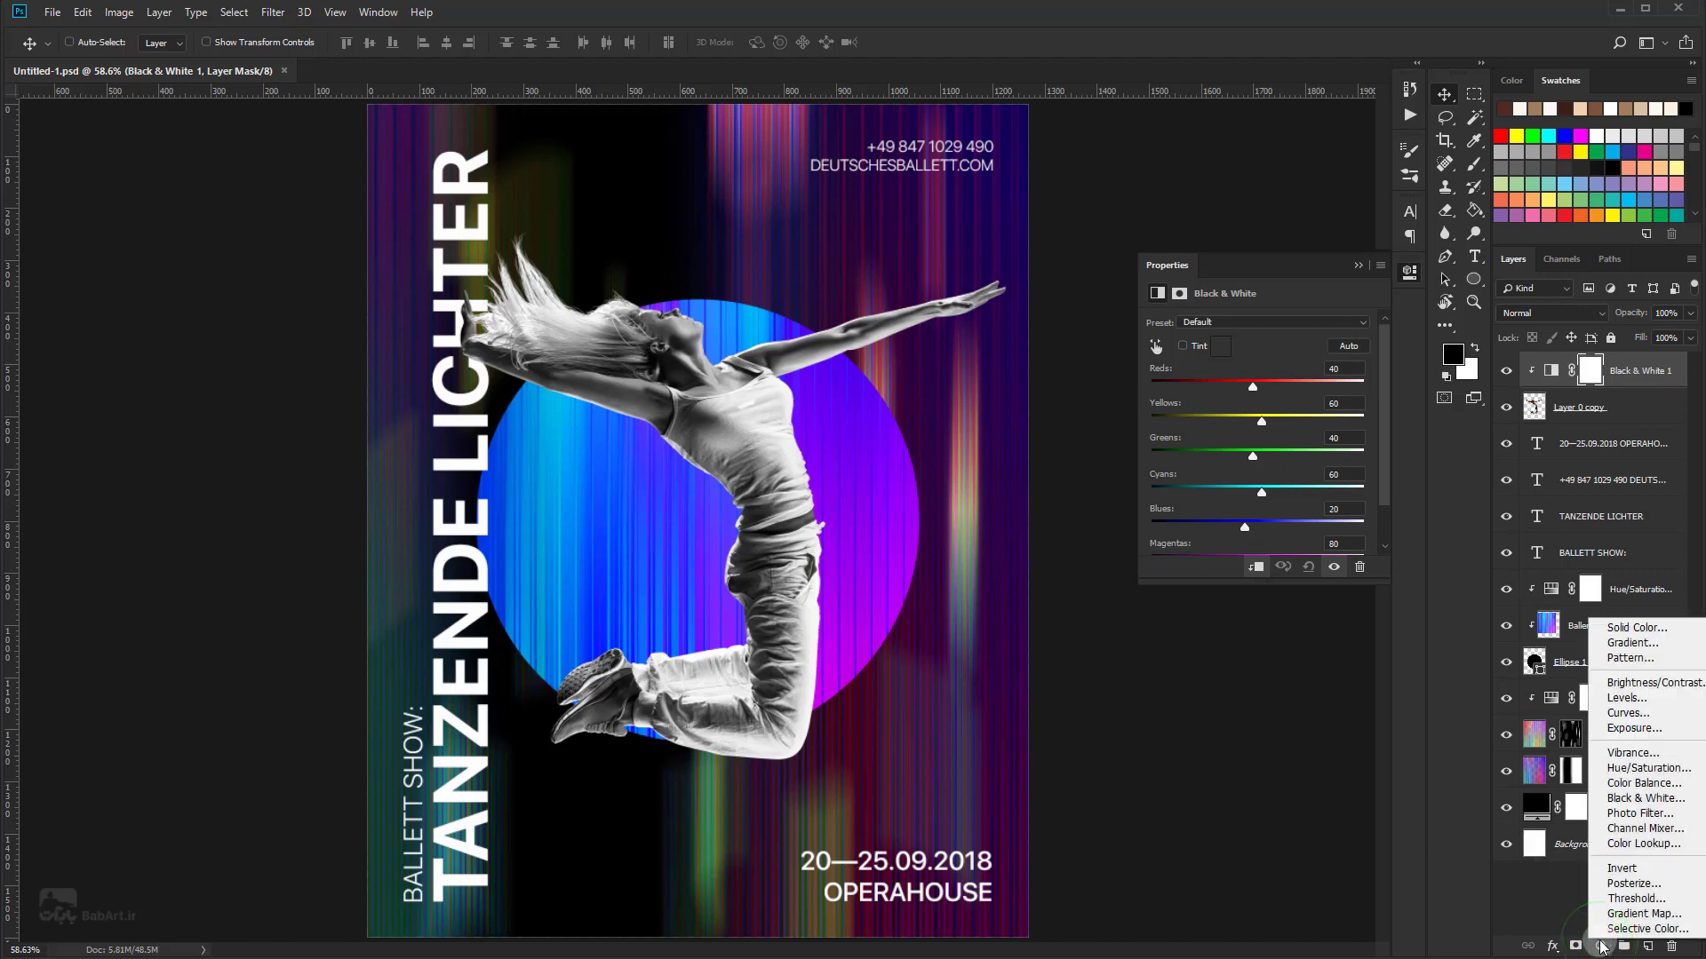
click(1624, 711)
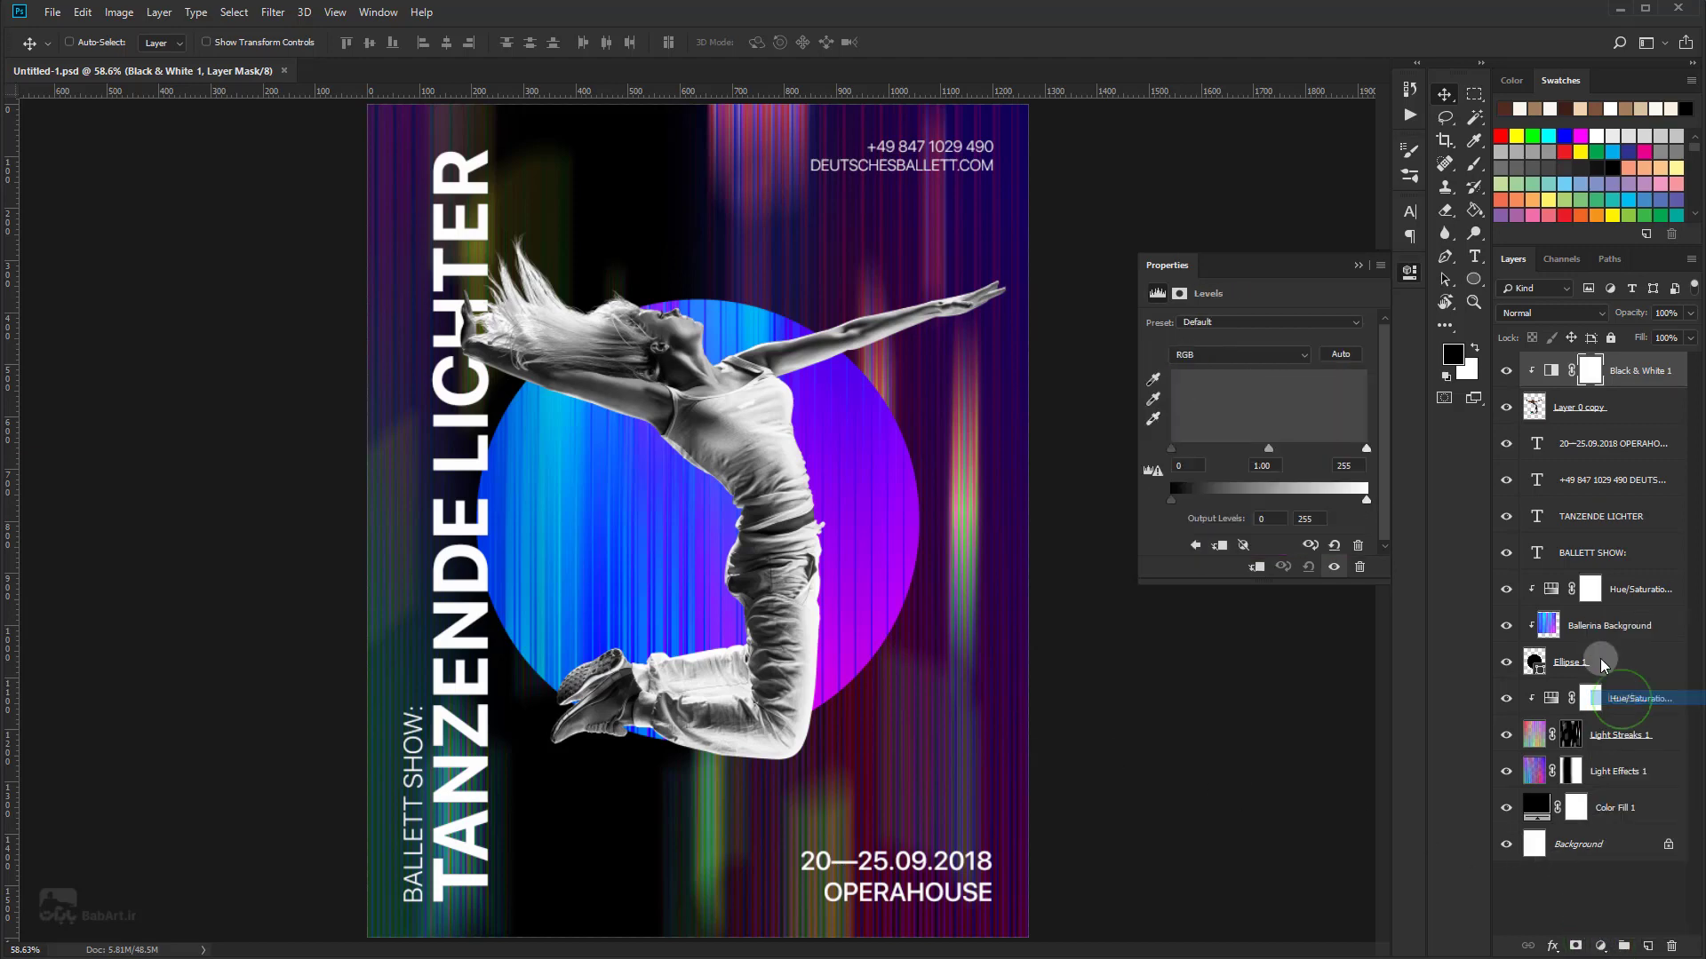
click(1260, 567)
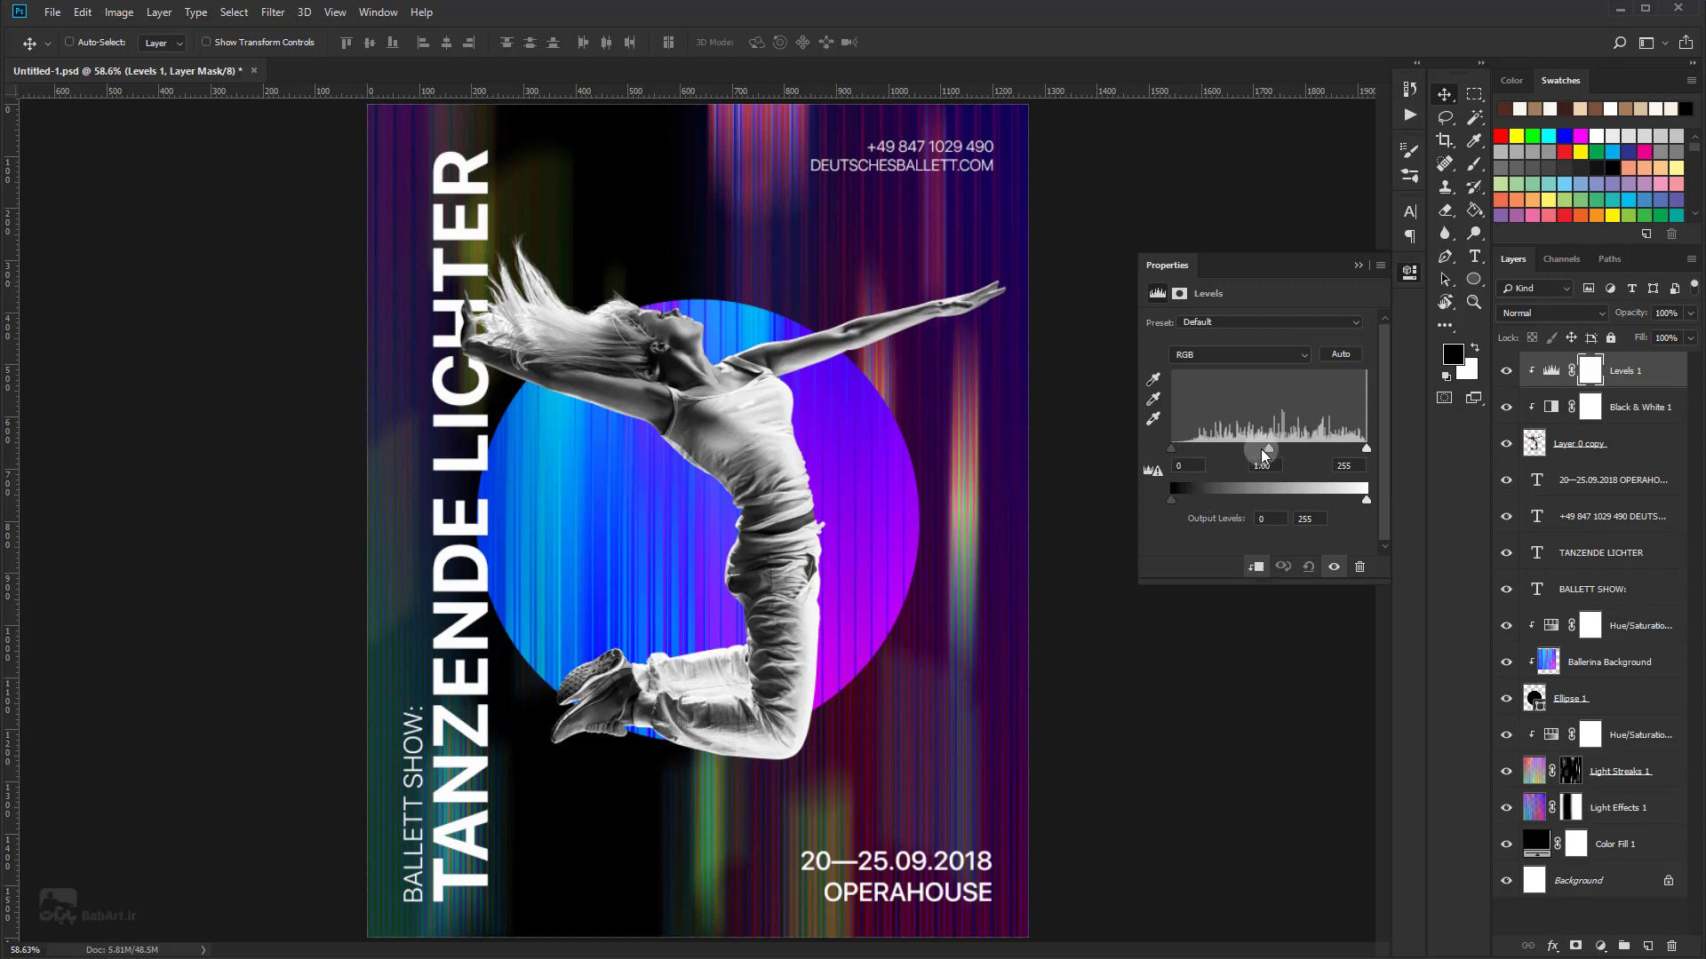
drag(1277, 450, 1285, 449)
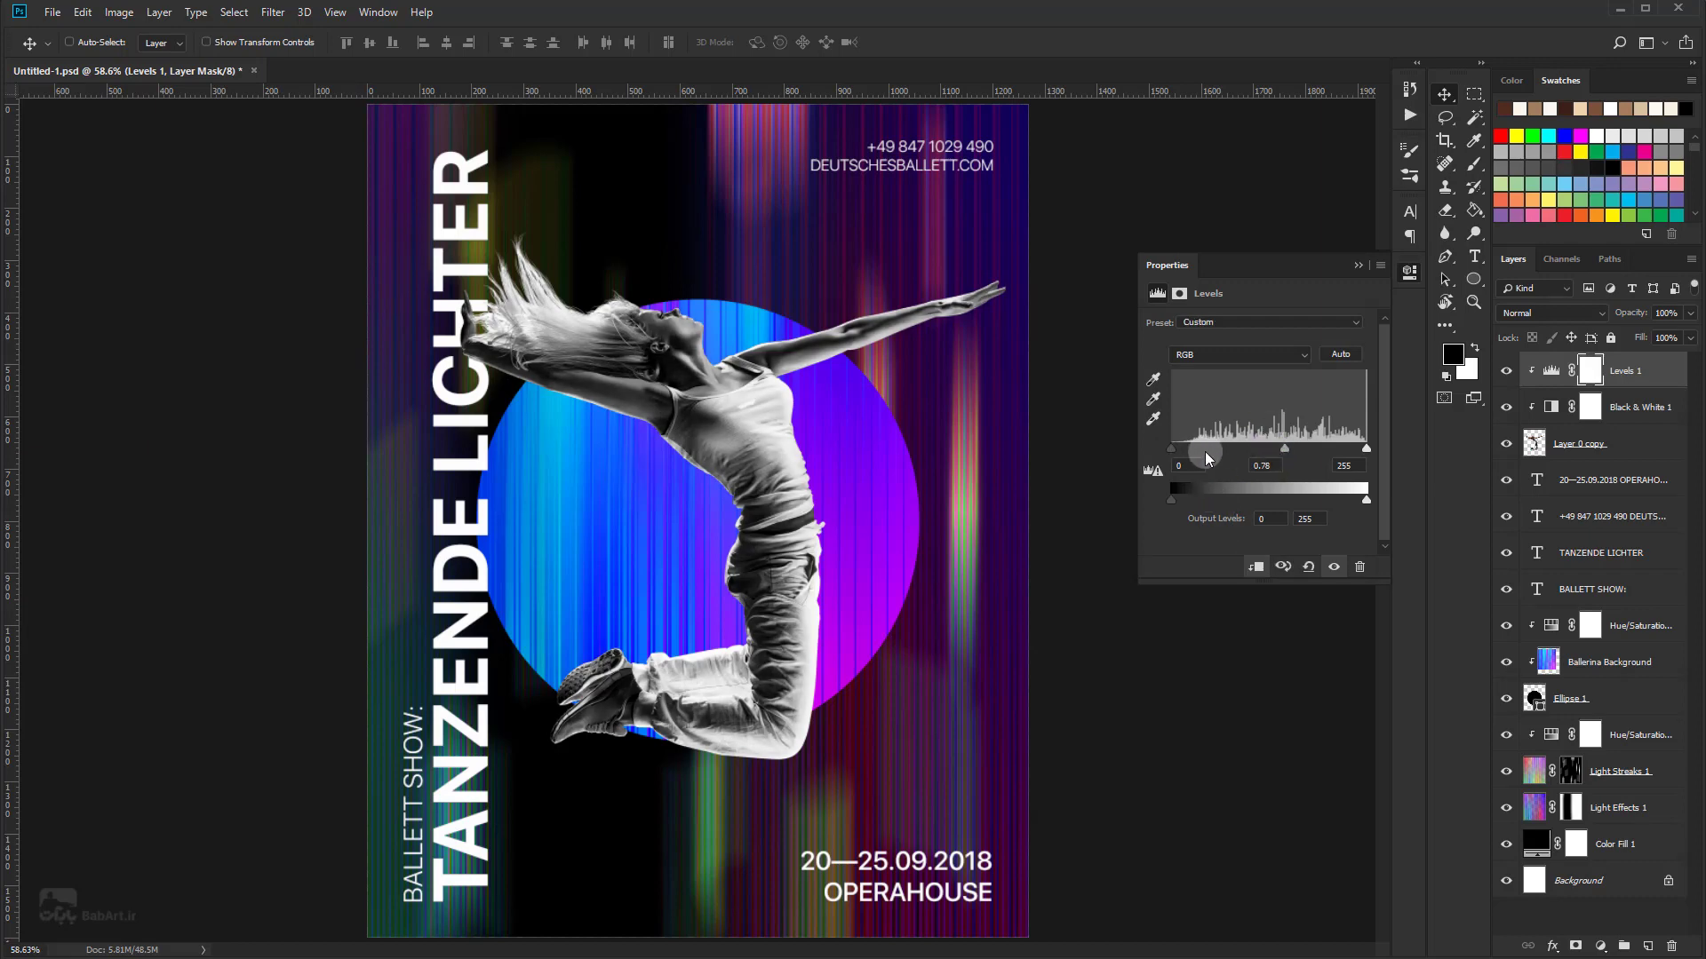
drag(1174, 449, 1291, 450)
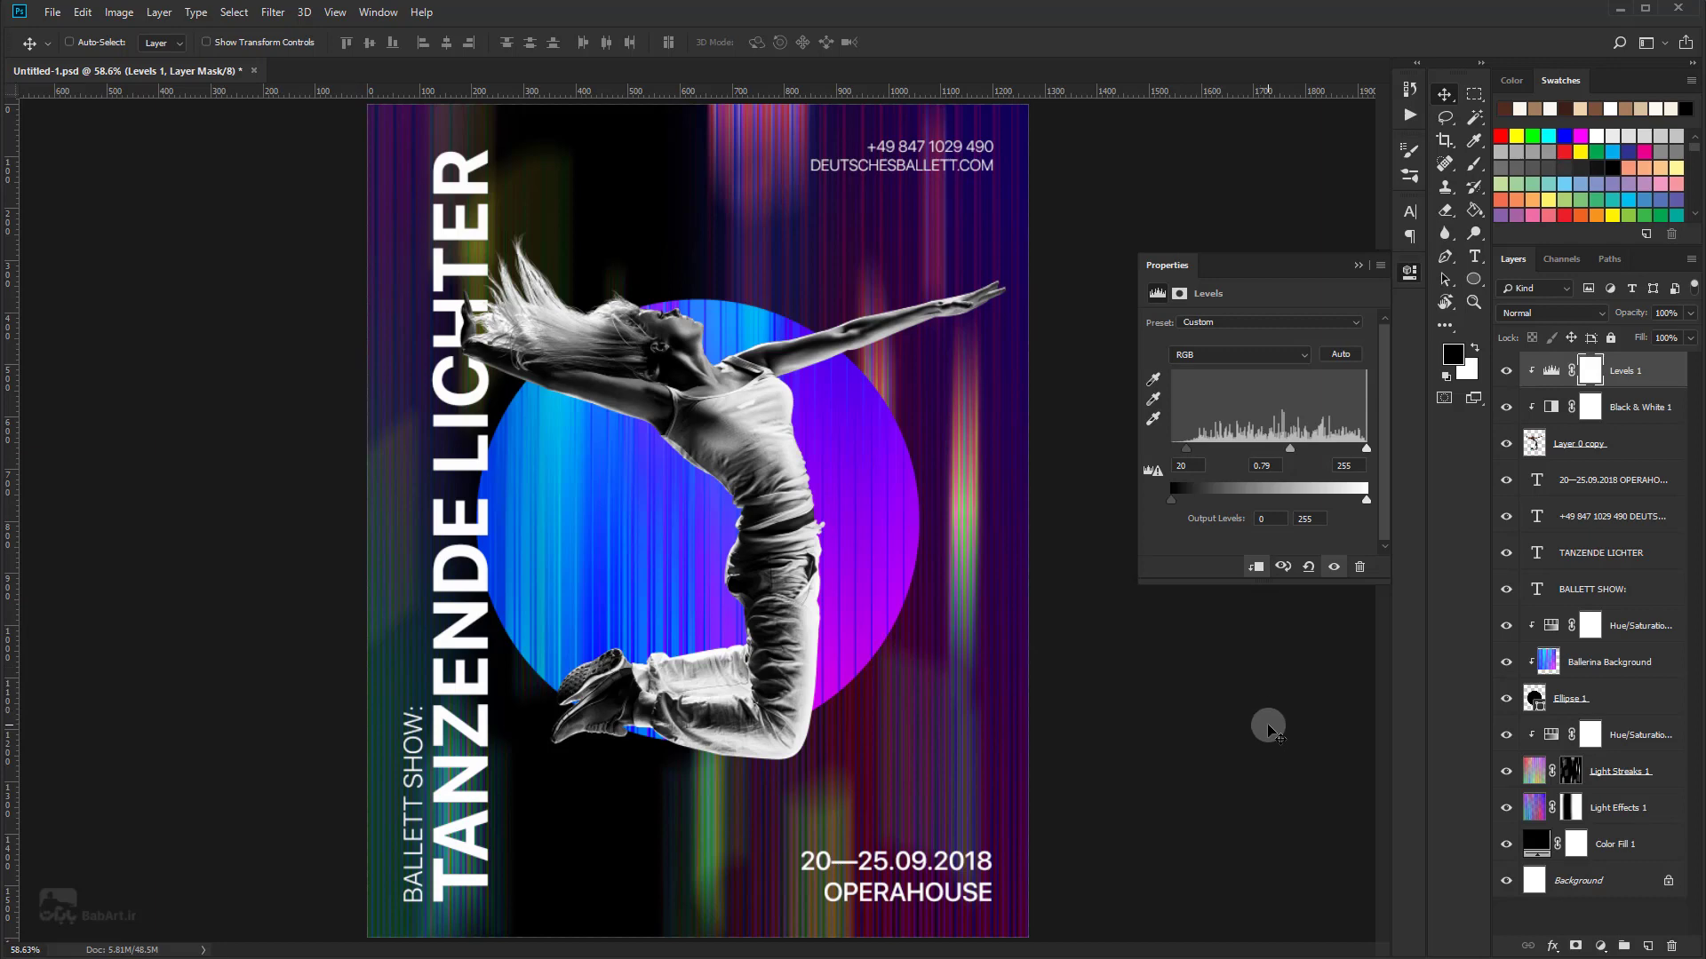
Step: Add a Drop Shadow layer style to Layer 0 copy with 25% opacity
click(1358, 265)
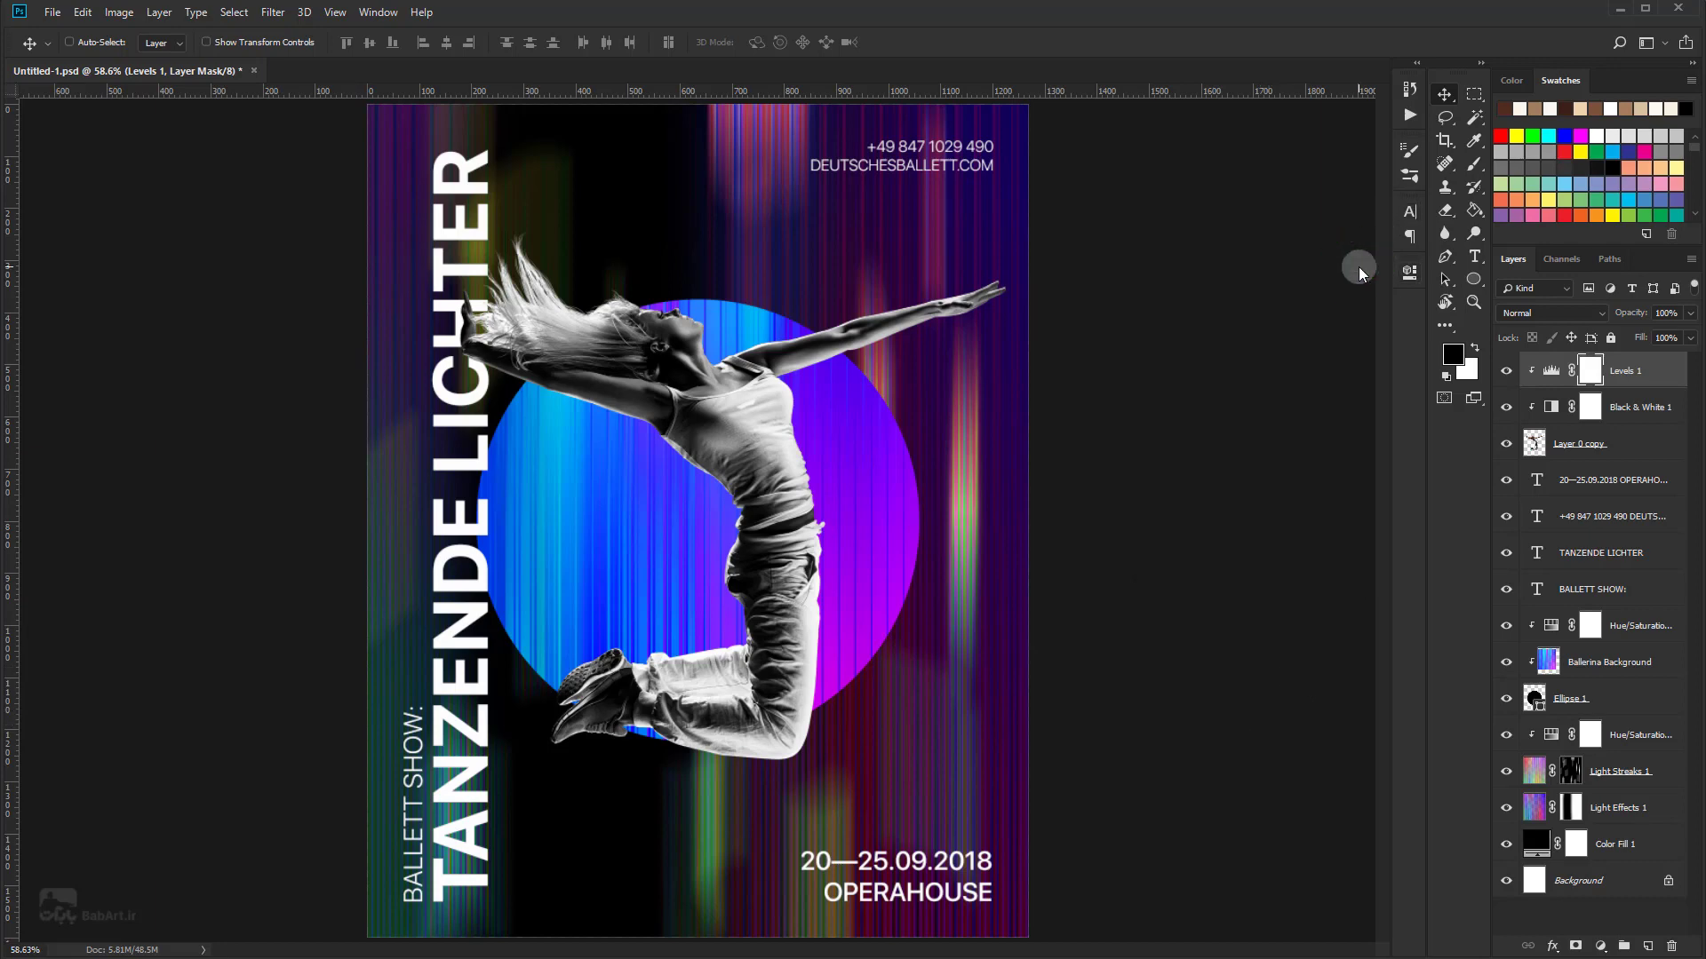
click(1550, 439)
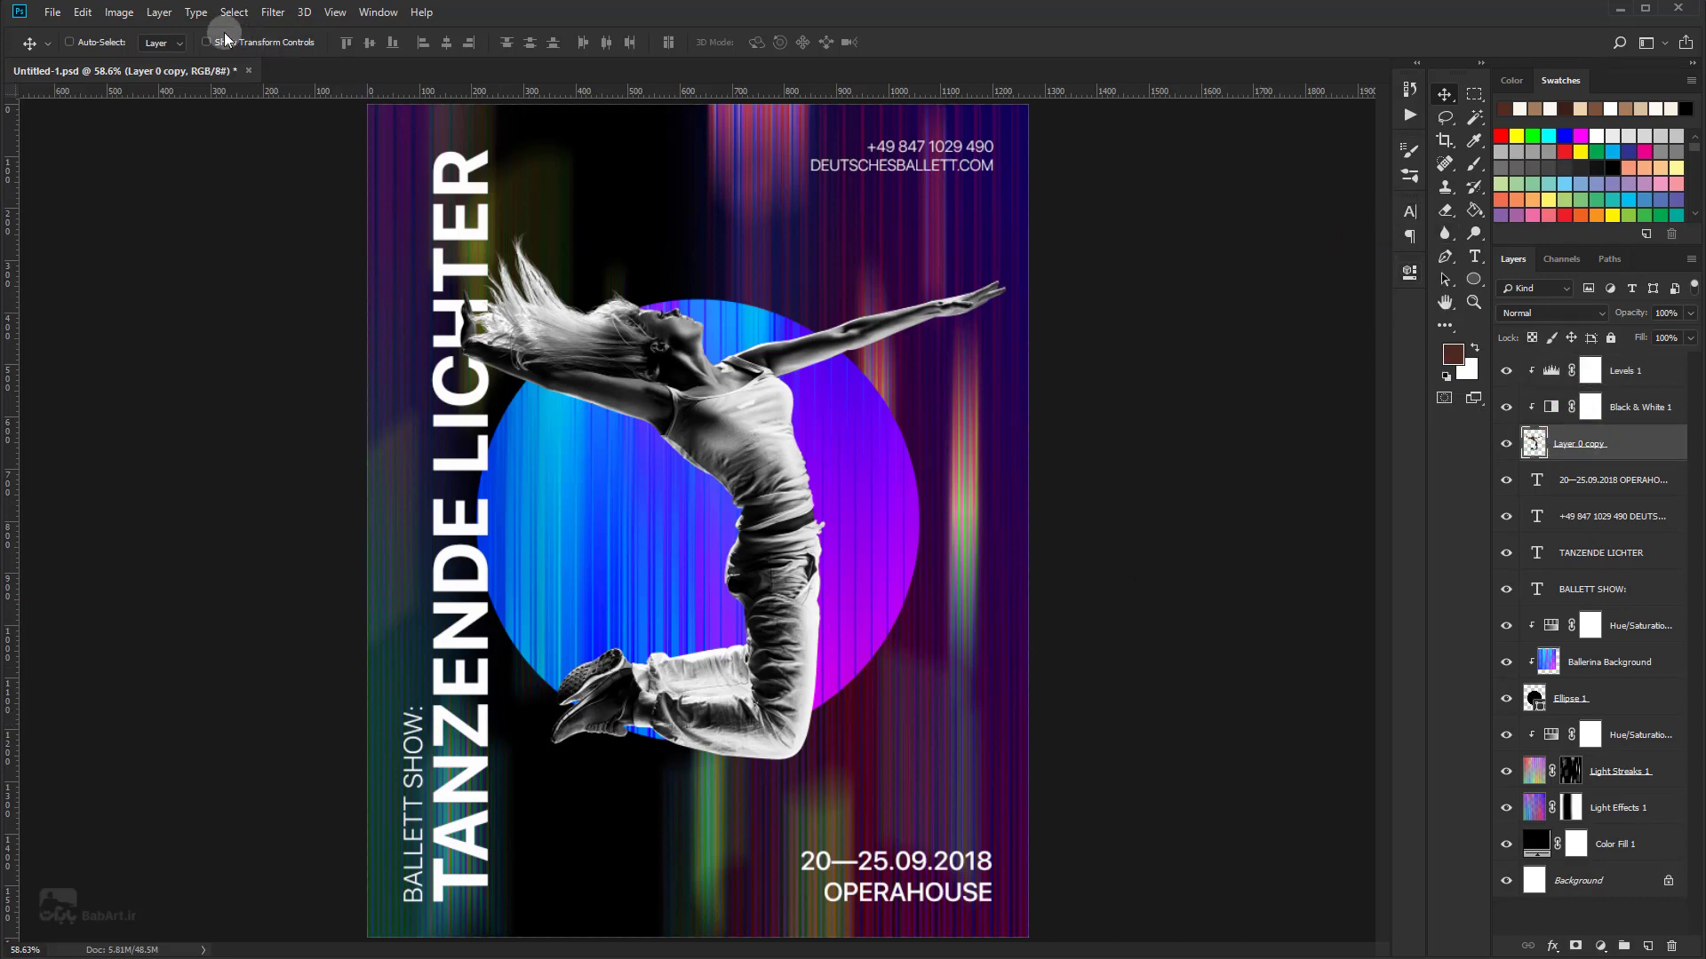
click(159, 13)
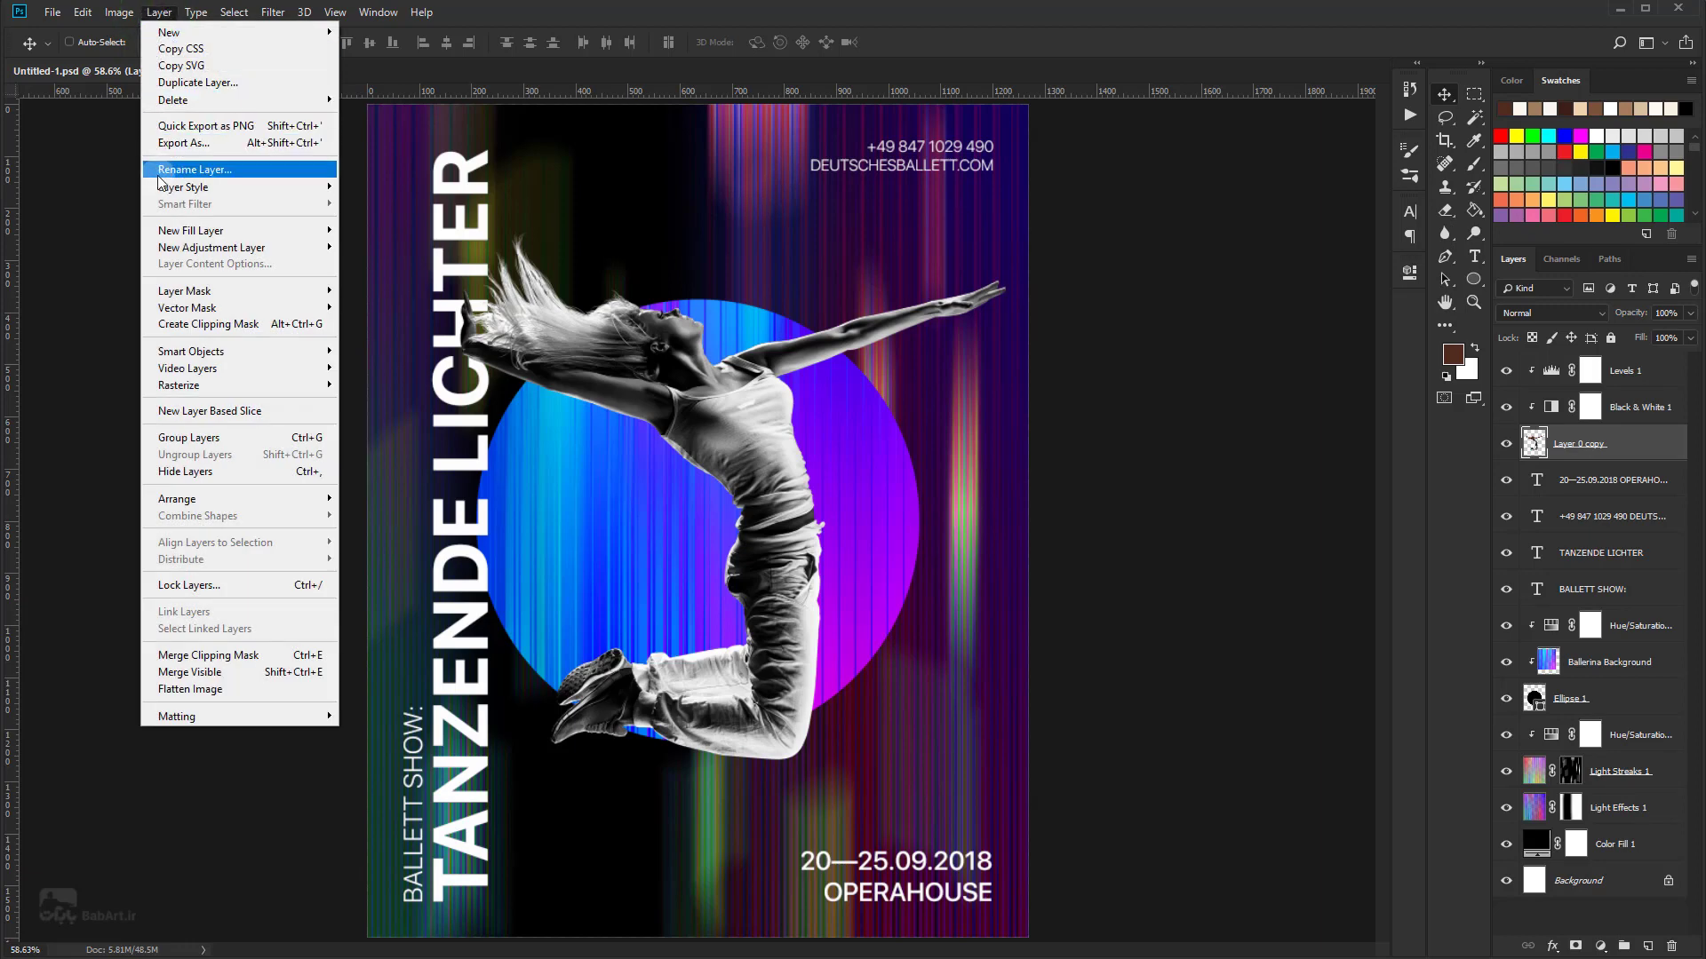
mouse_move(183, 187)
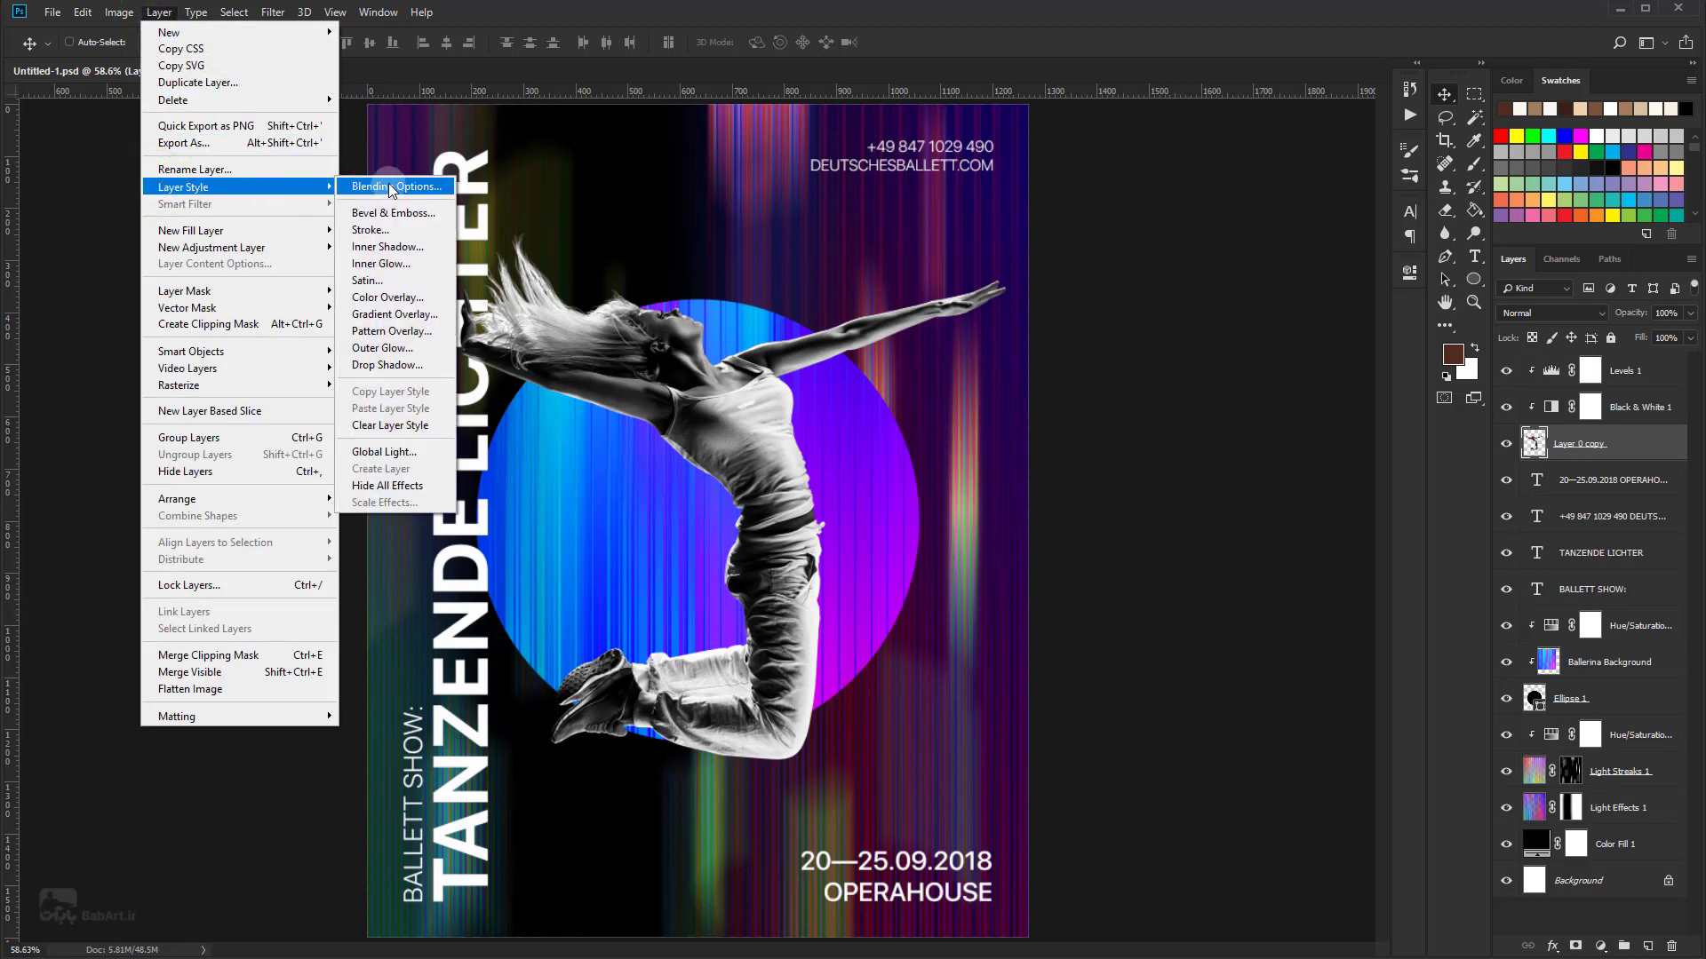
click(388, 366)
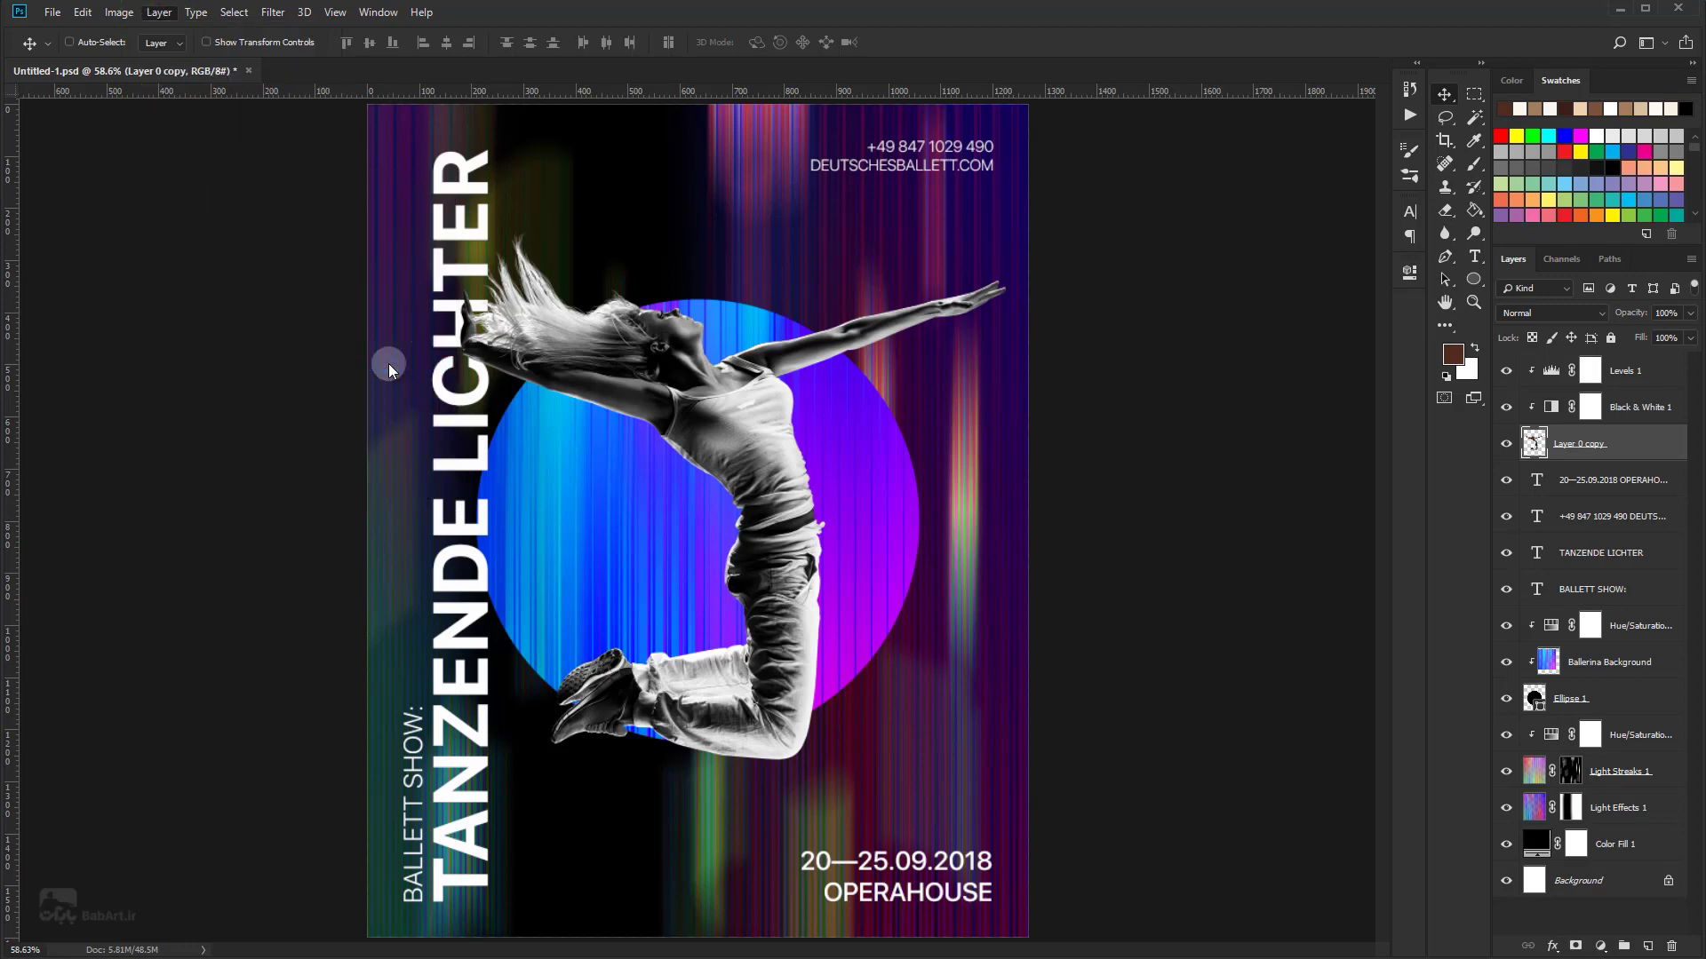
drag(1325, 244, 1278, 248)
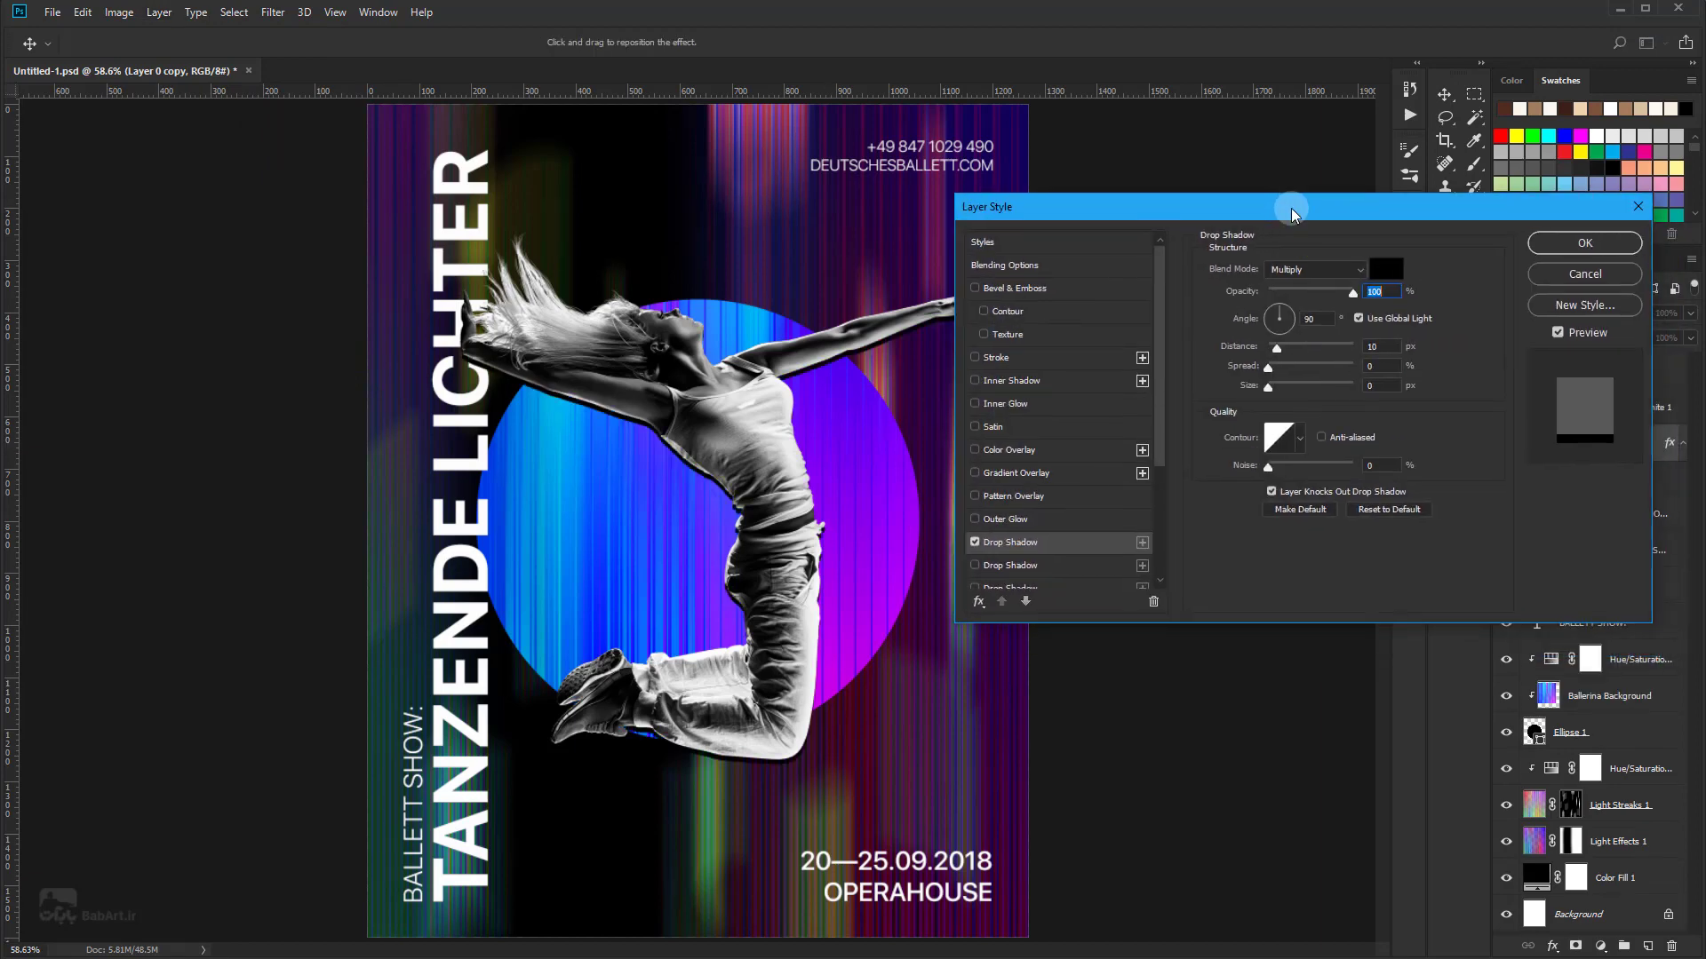
click(1369, 330)
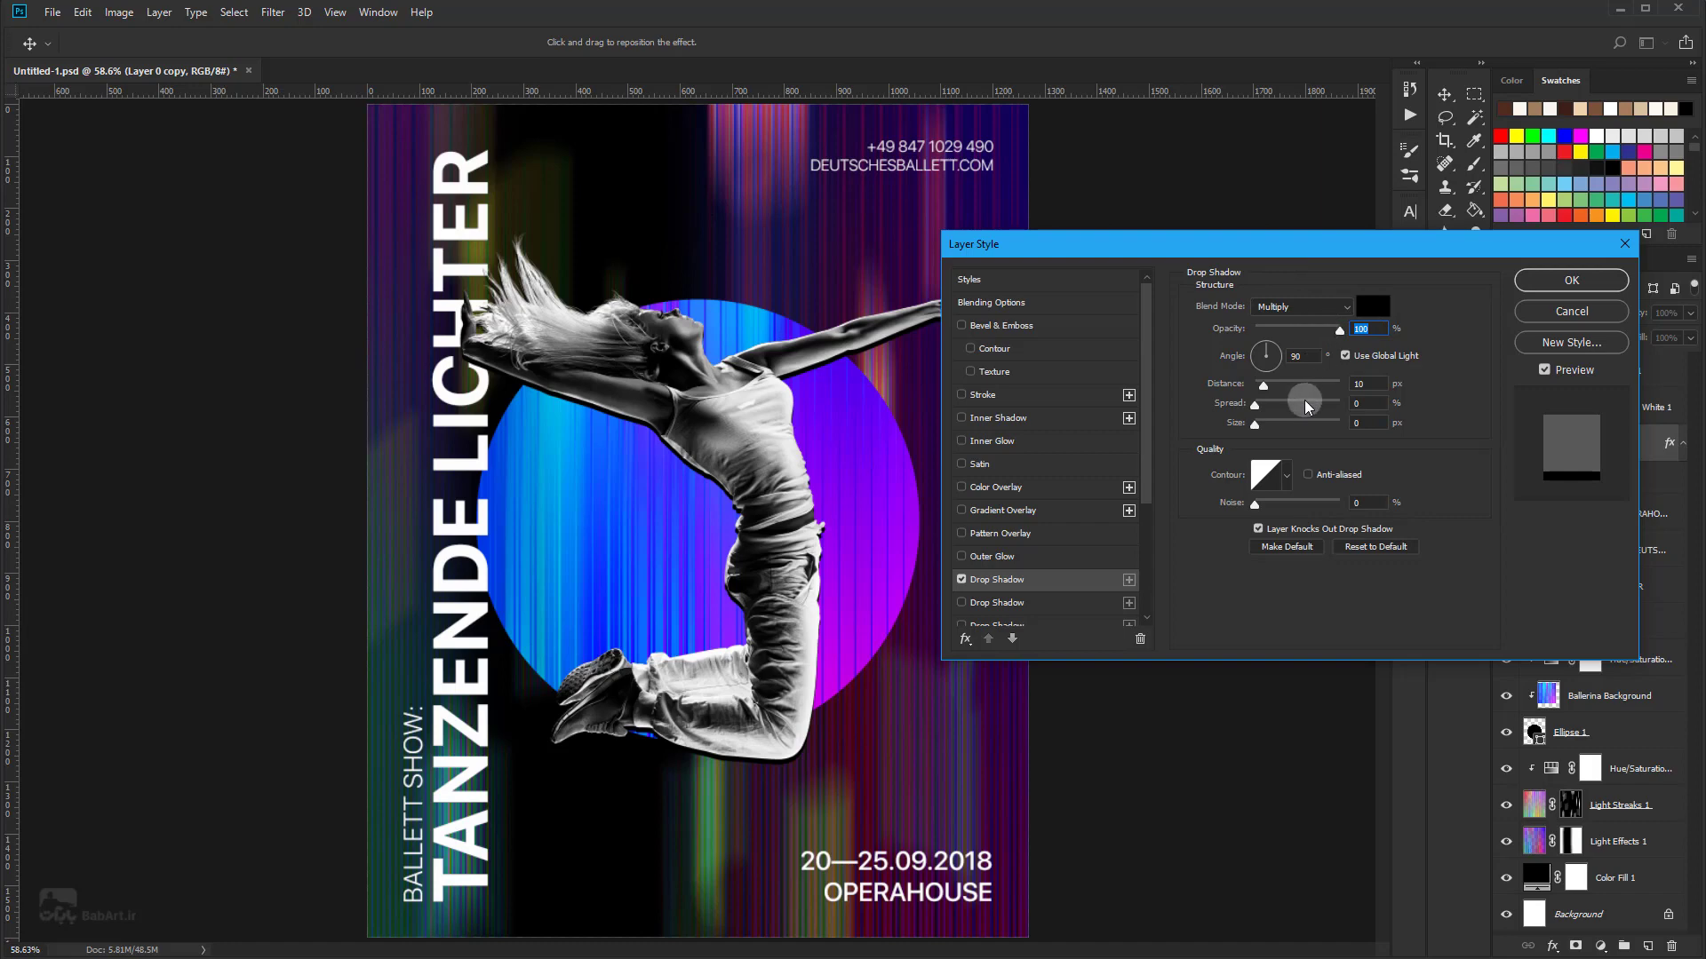
text(25)
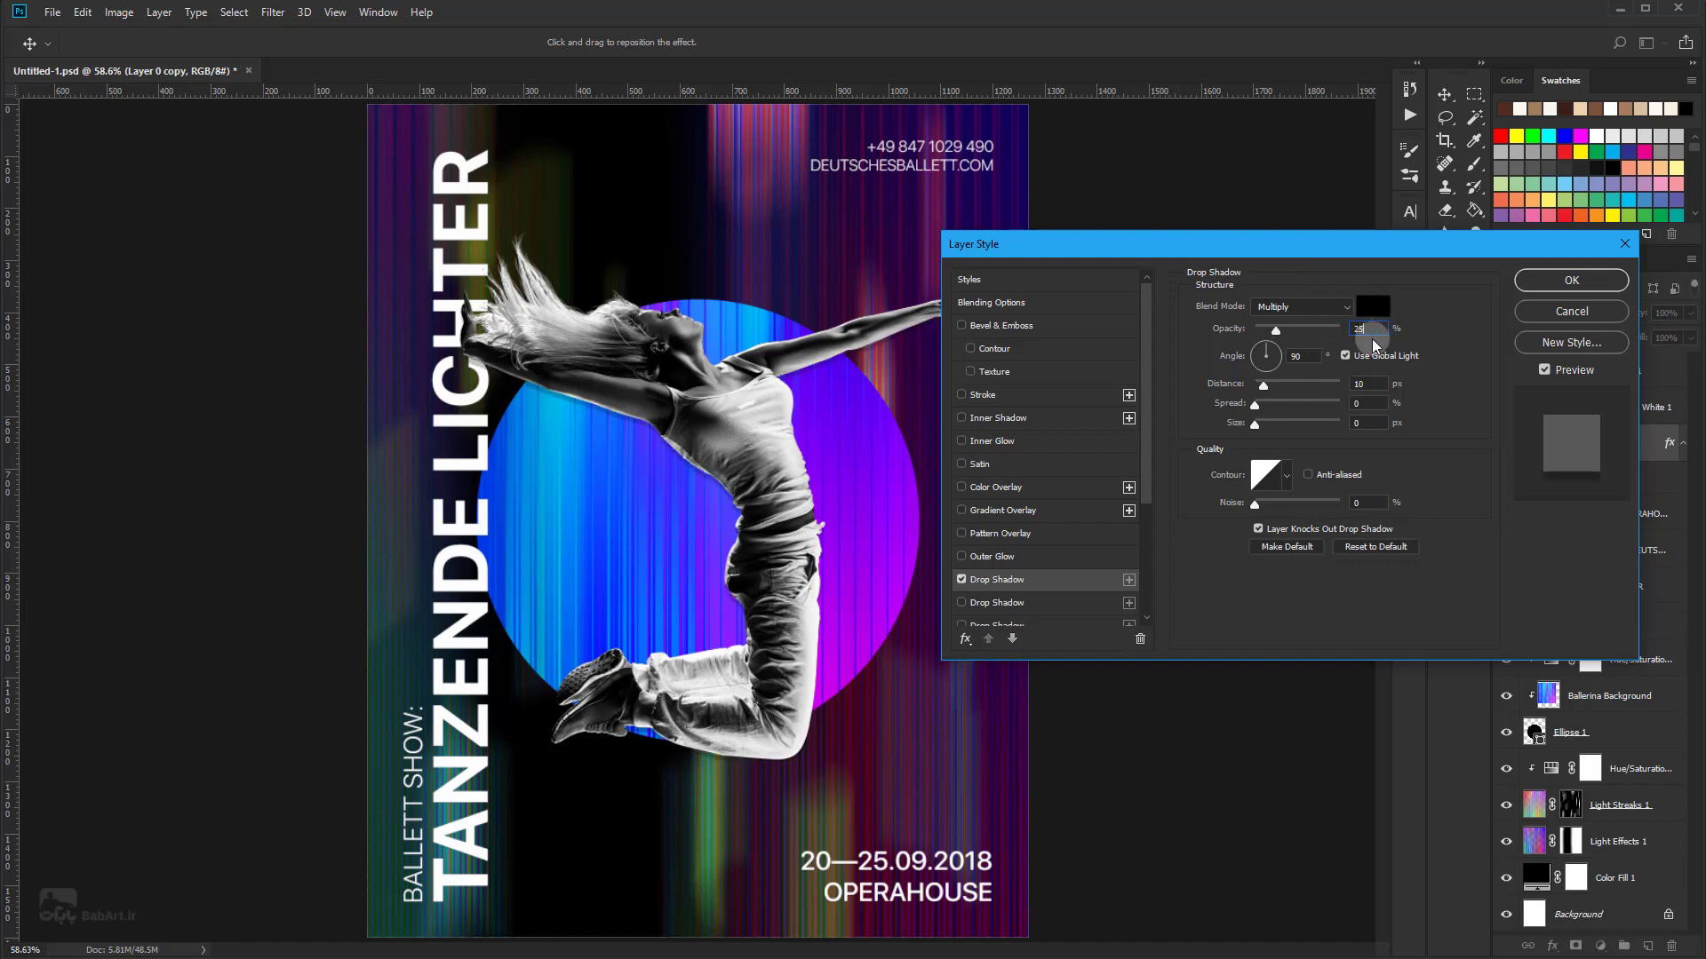
Step: Turn off Global Light and set shadow angle 120°, distance 5 px, size 40 px
click(1345, 356)
click(1245, 358)
text(1)
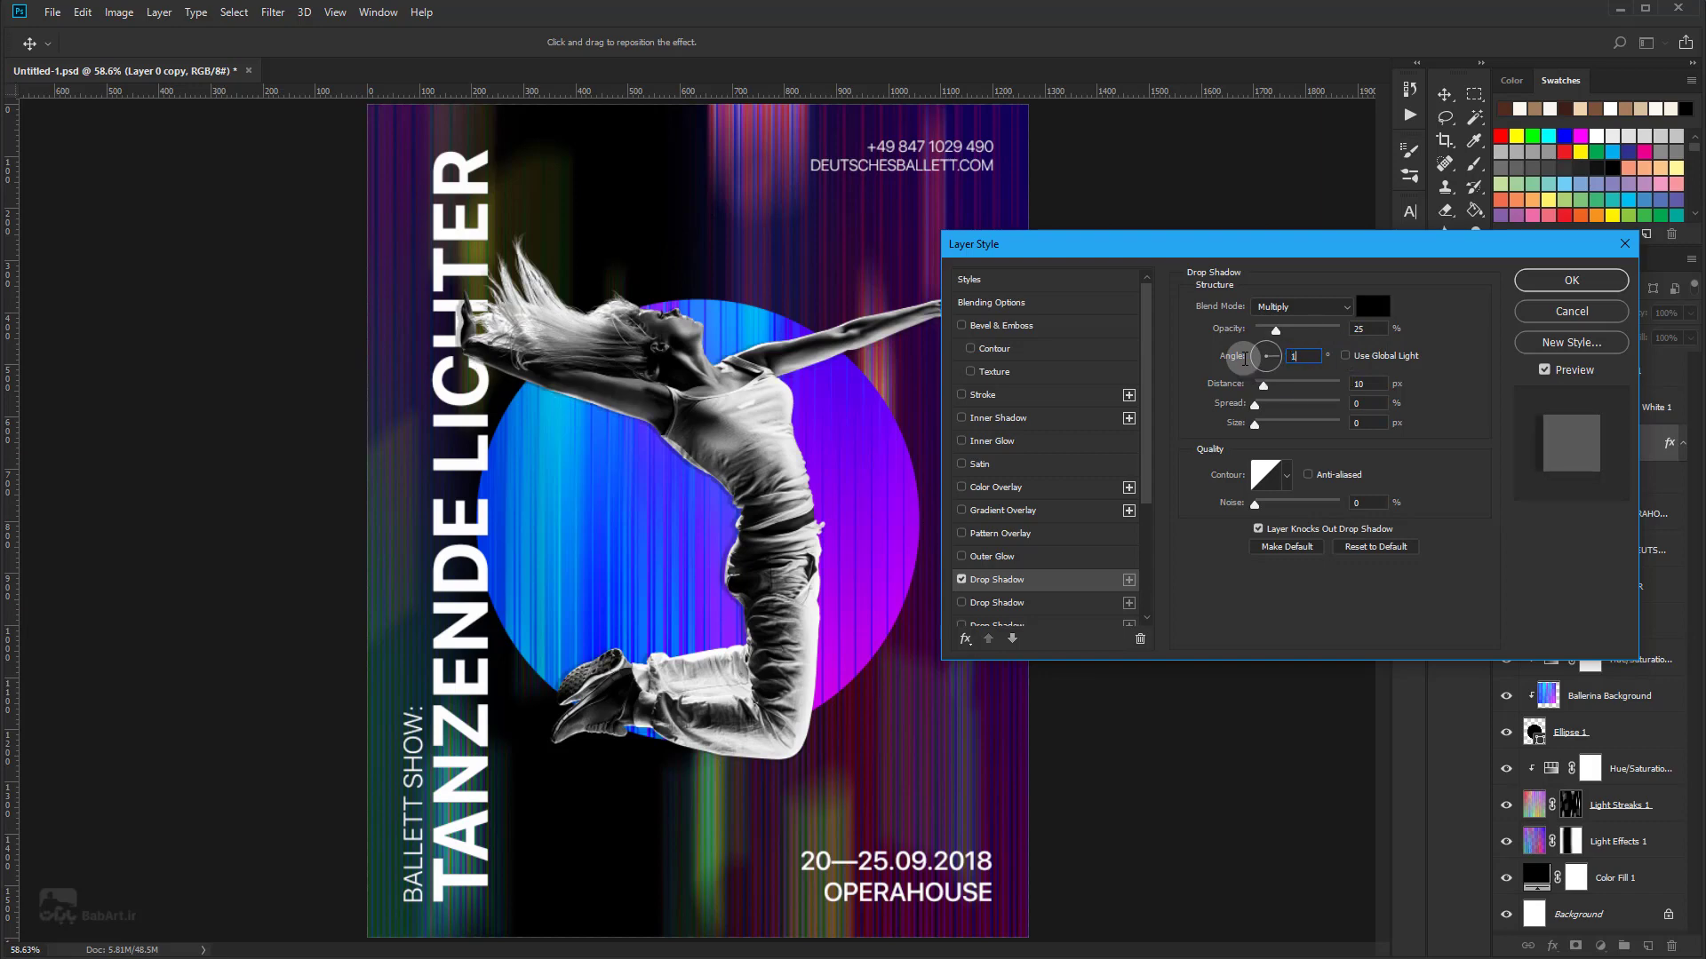
text(20)
click(1368, 382)
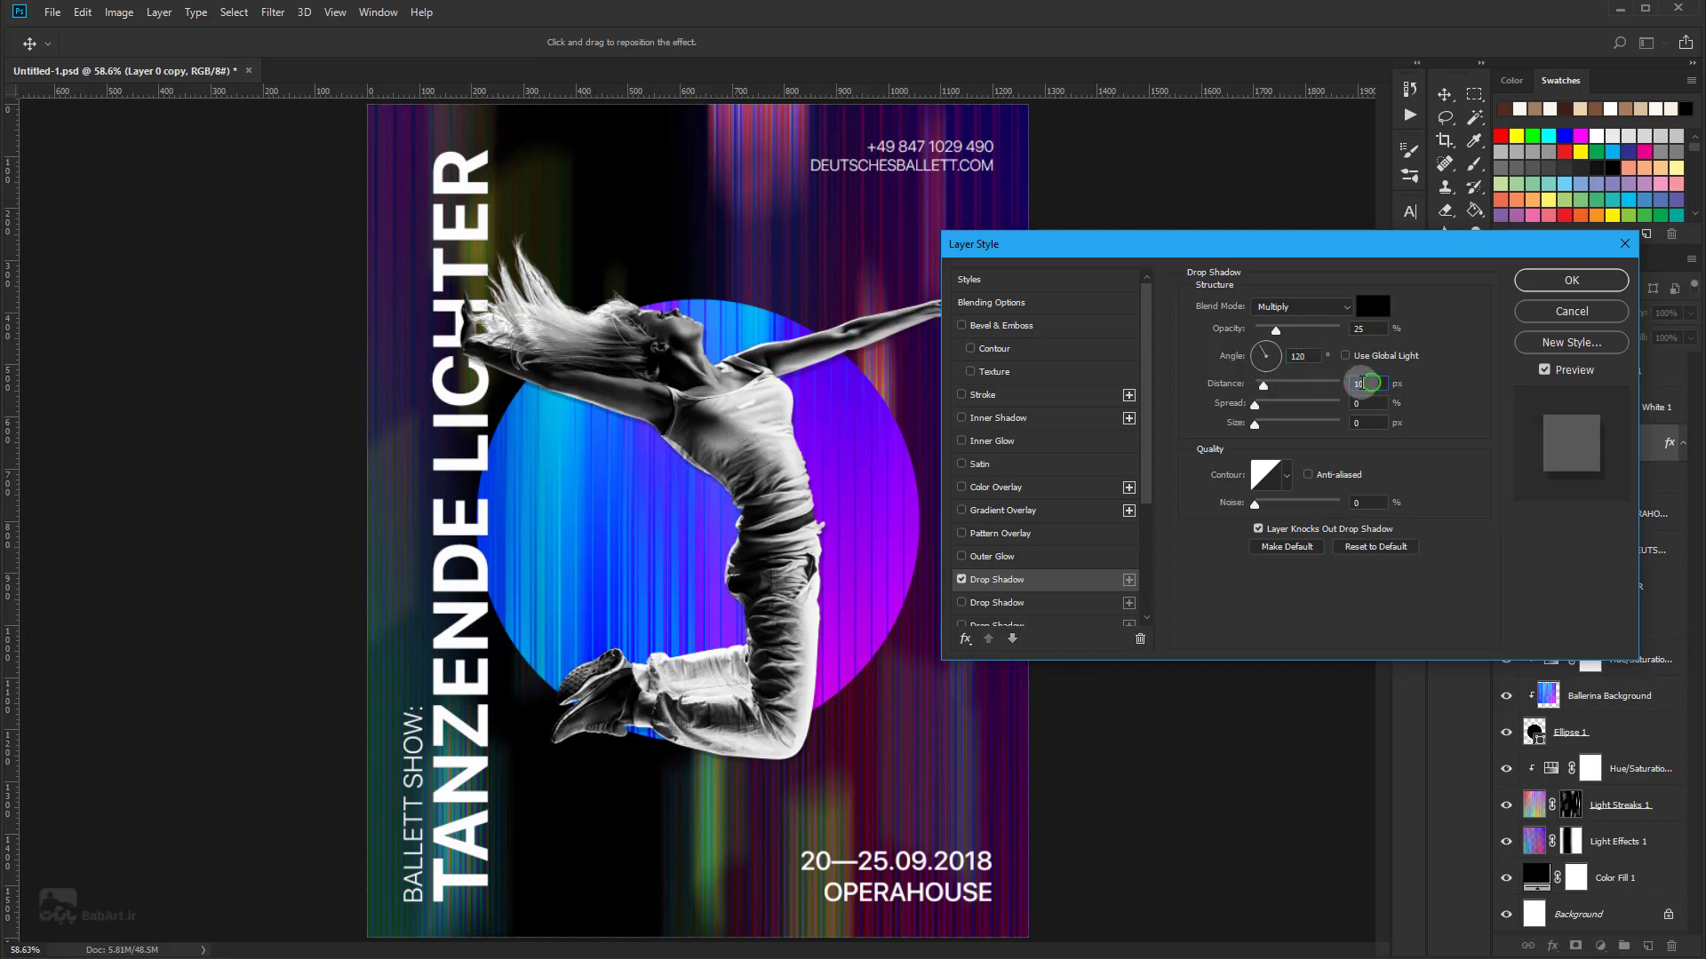
drag(1368, 383, 1319, 383)
text(5)
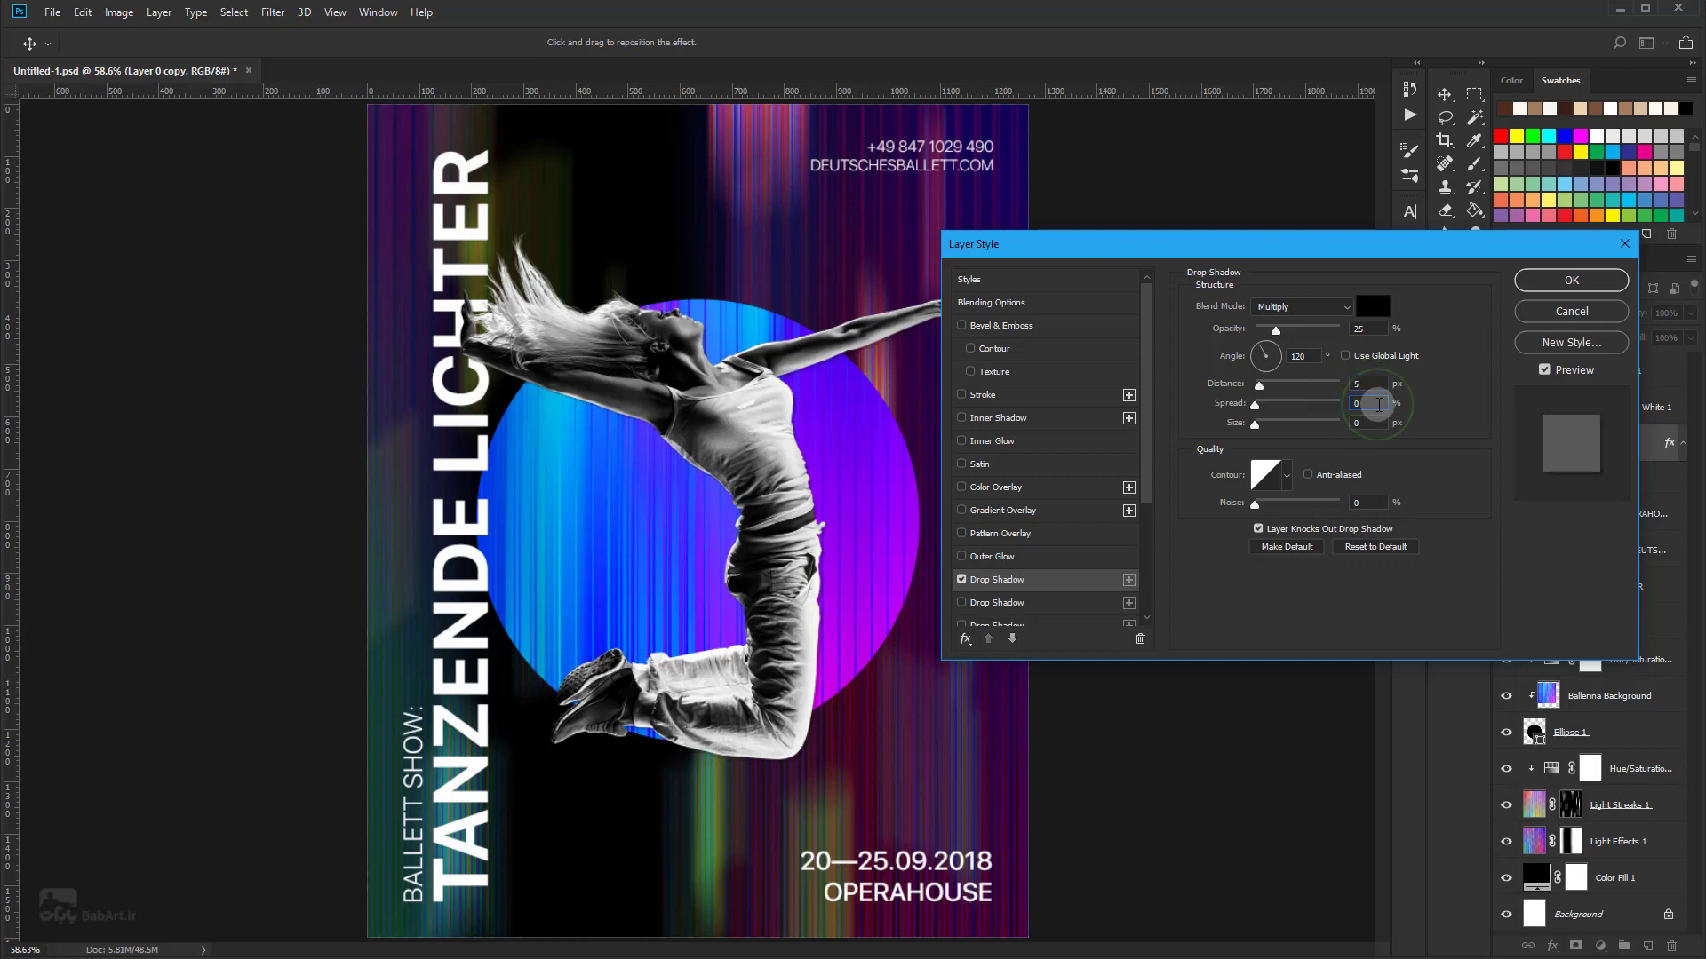
click(1376, 405)
drag(1365, 423, 1315, 423)
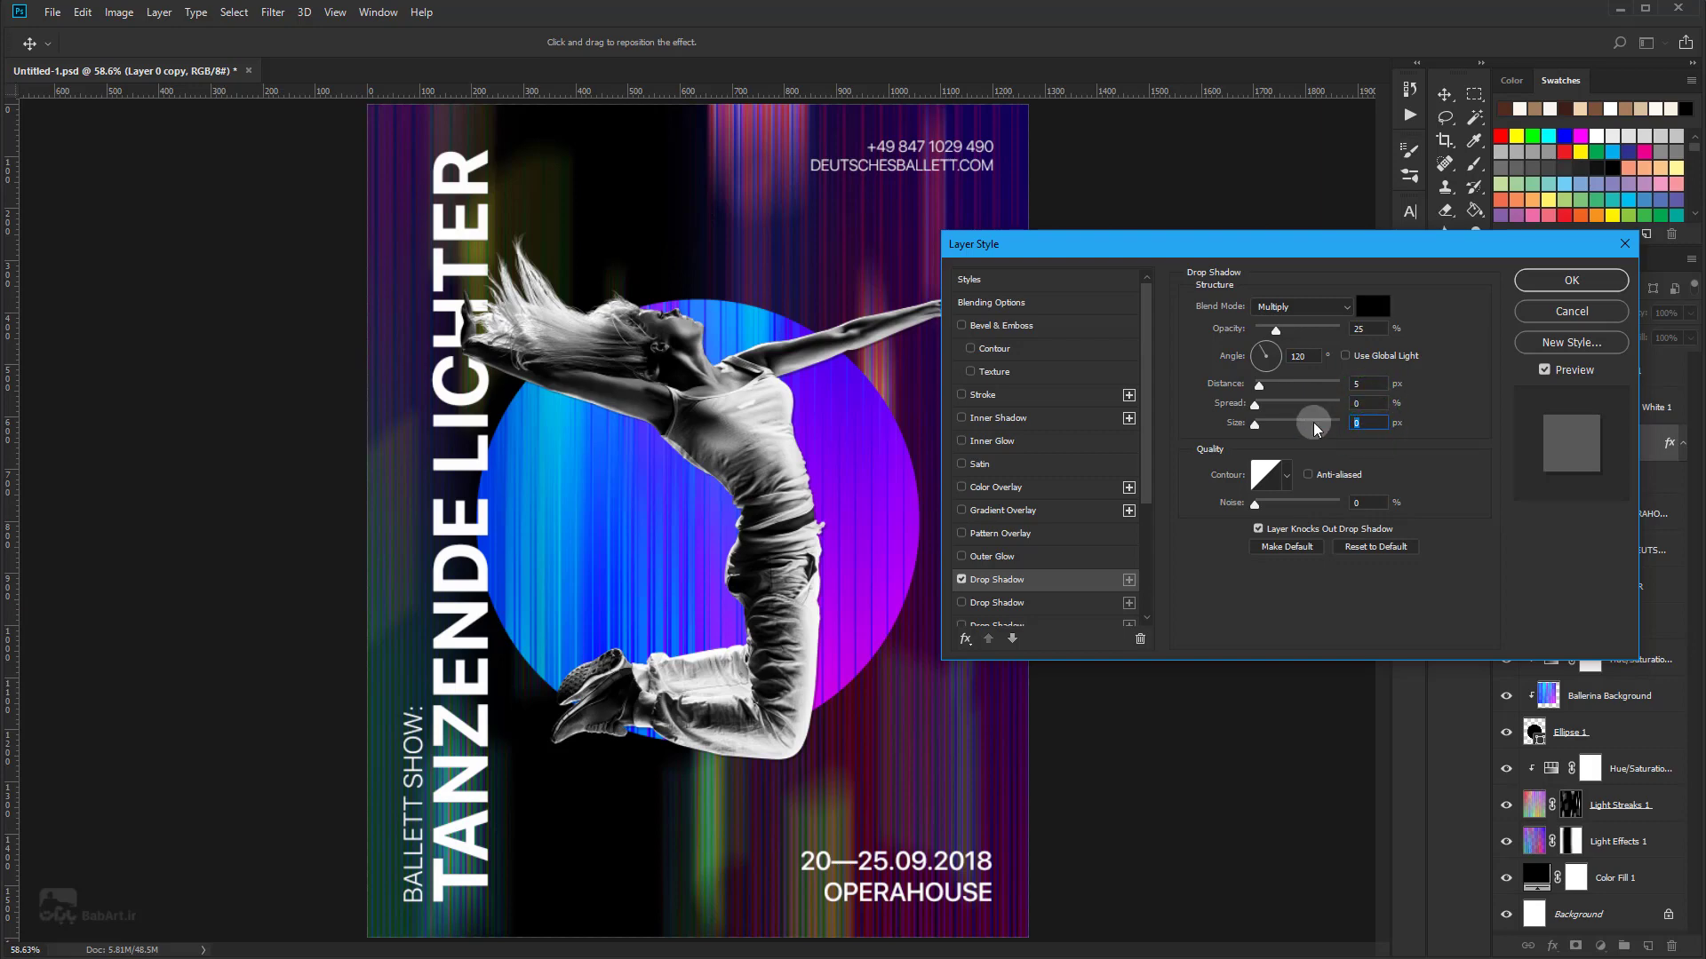
text(40)
Step: Compare the shadow on and off, choose the Half Round contour and apply
click(961, 580)
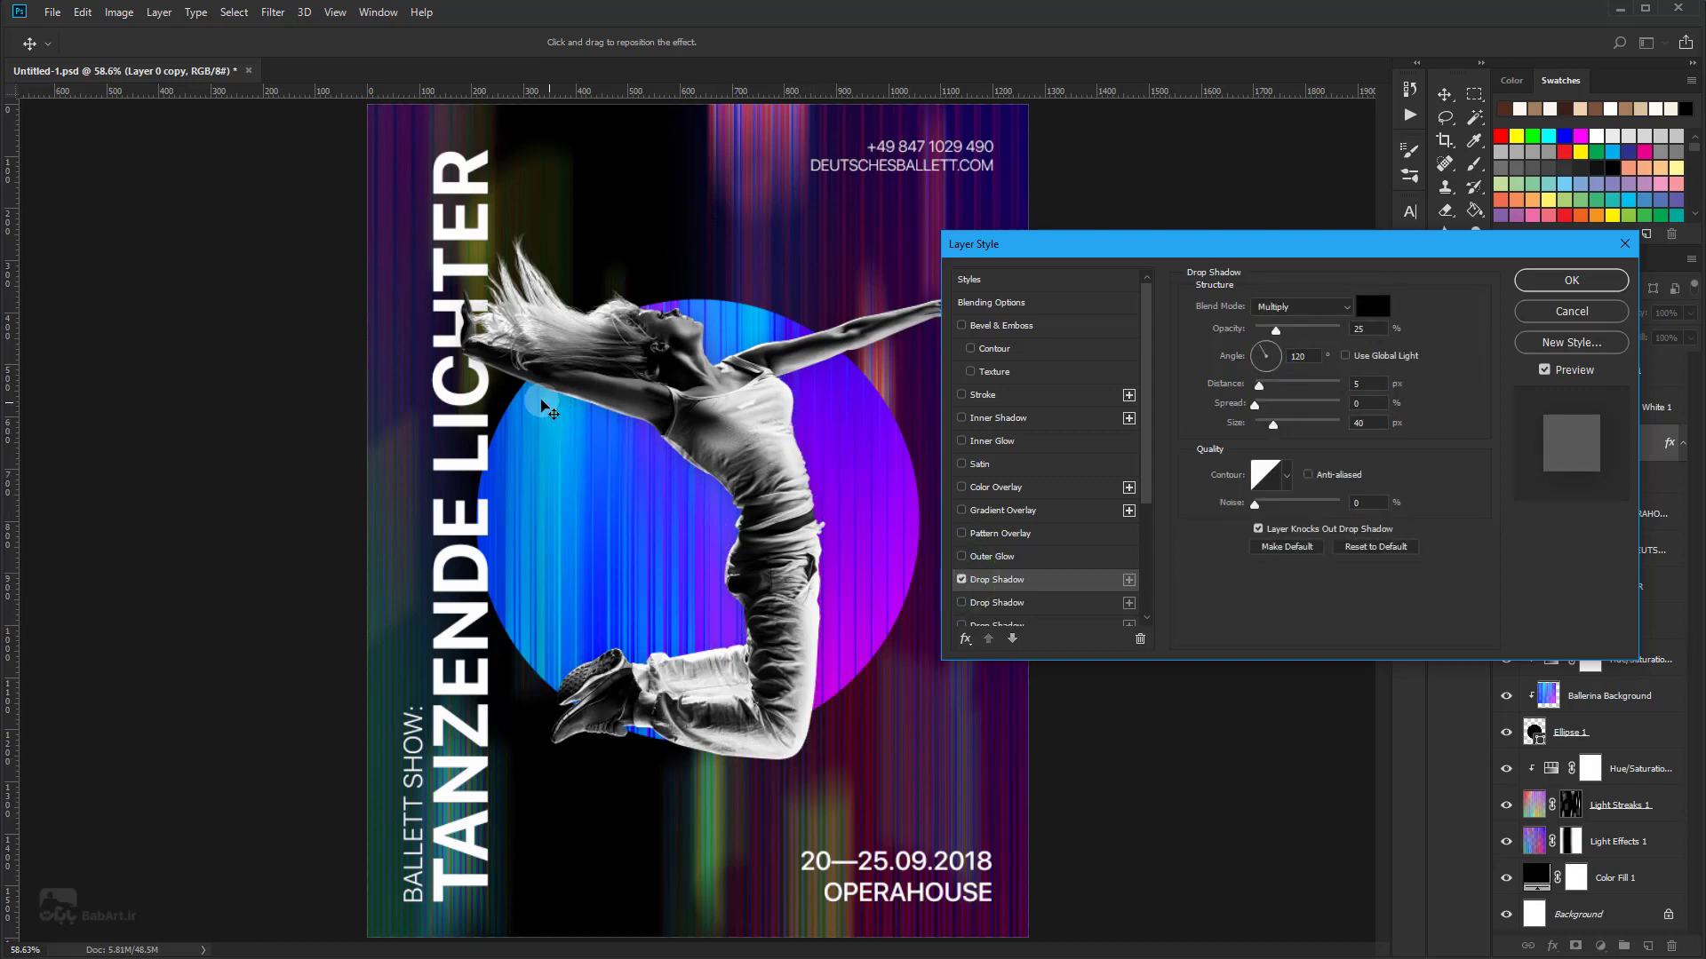
click(961, 579)
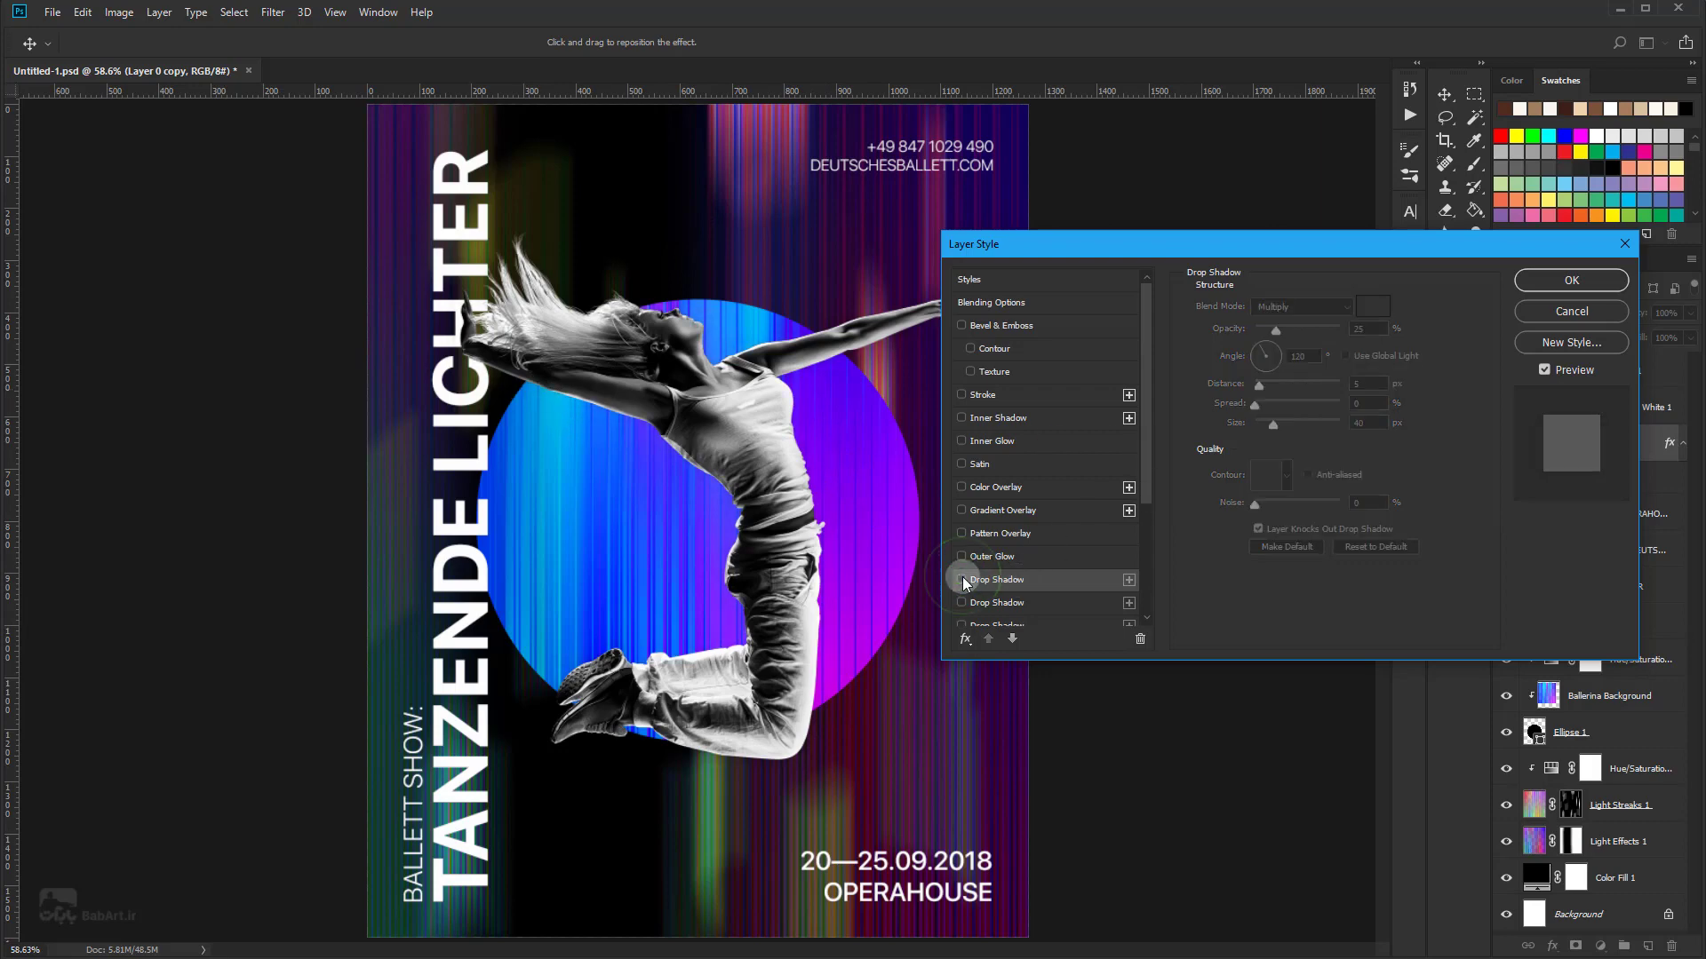
click(962, 580)
click(961, 579)
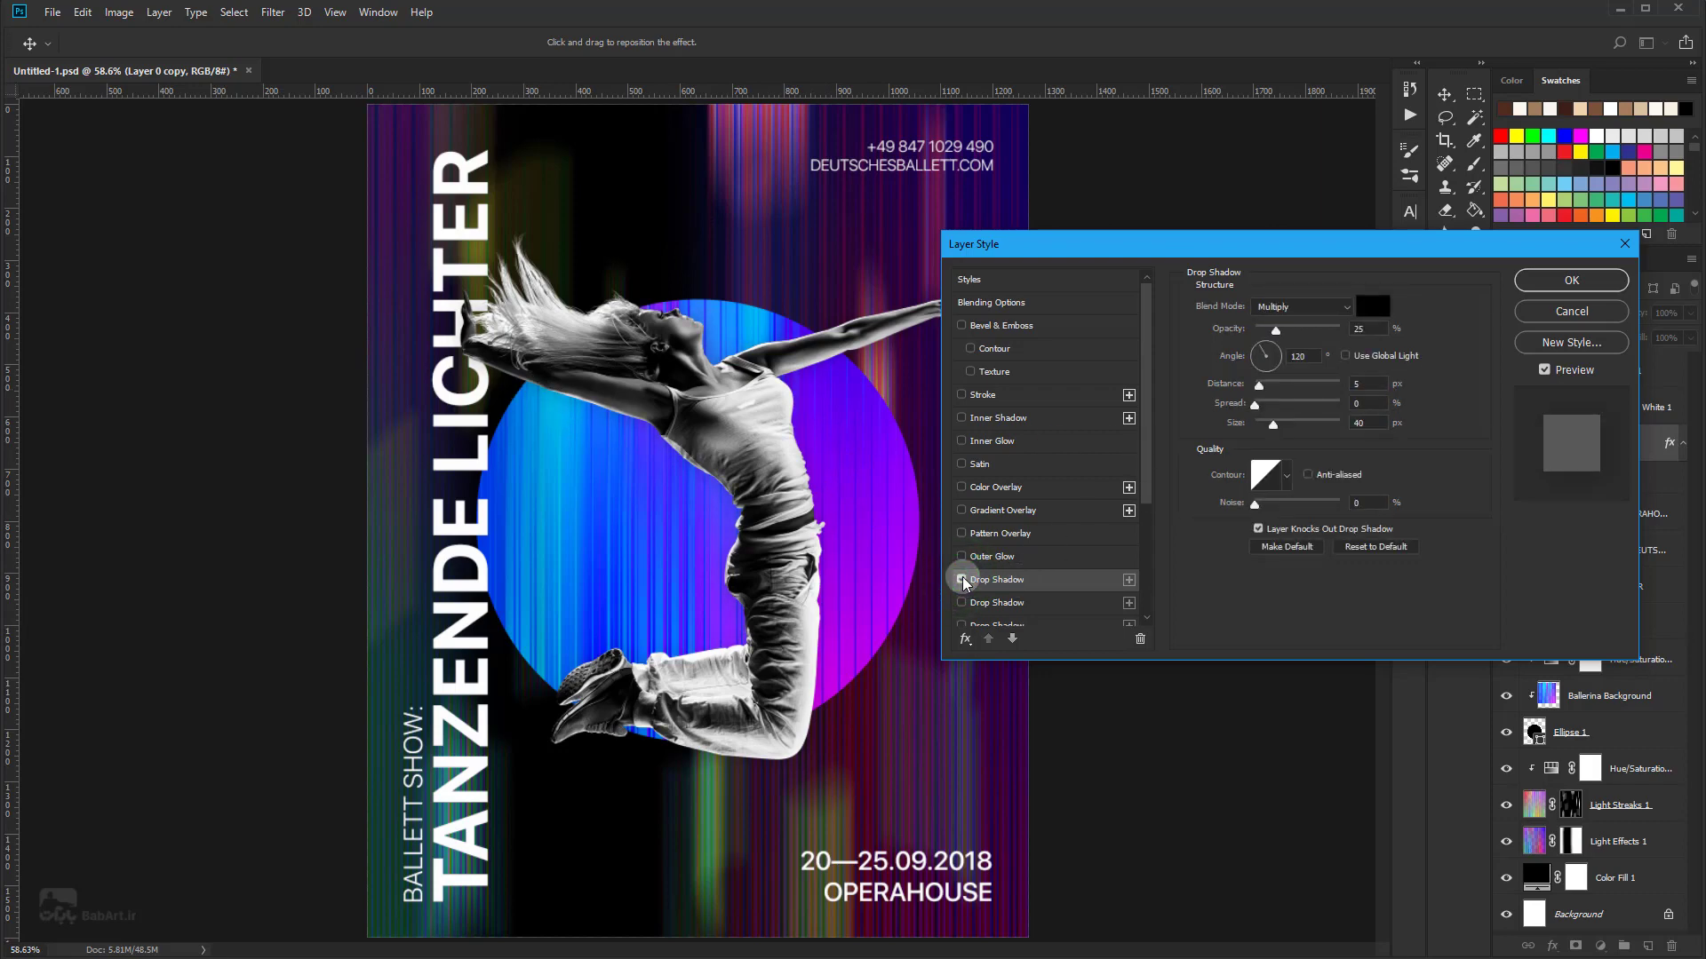
click(1286, 475)
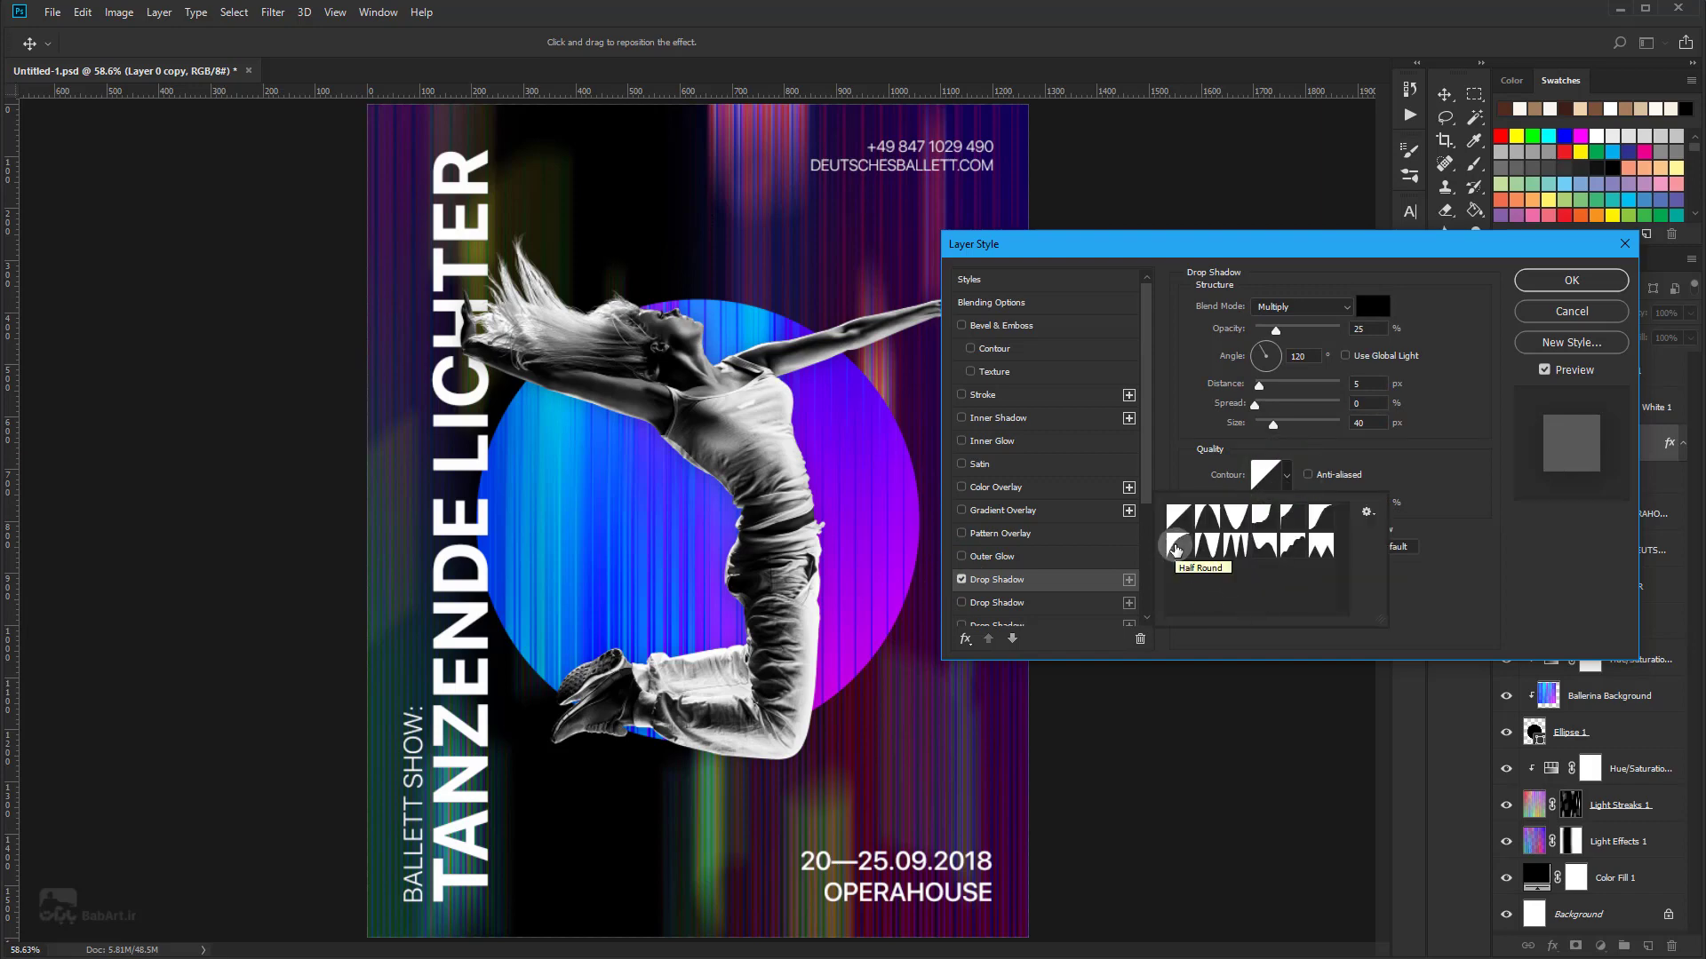
click(1176, 550)
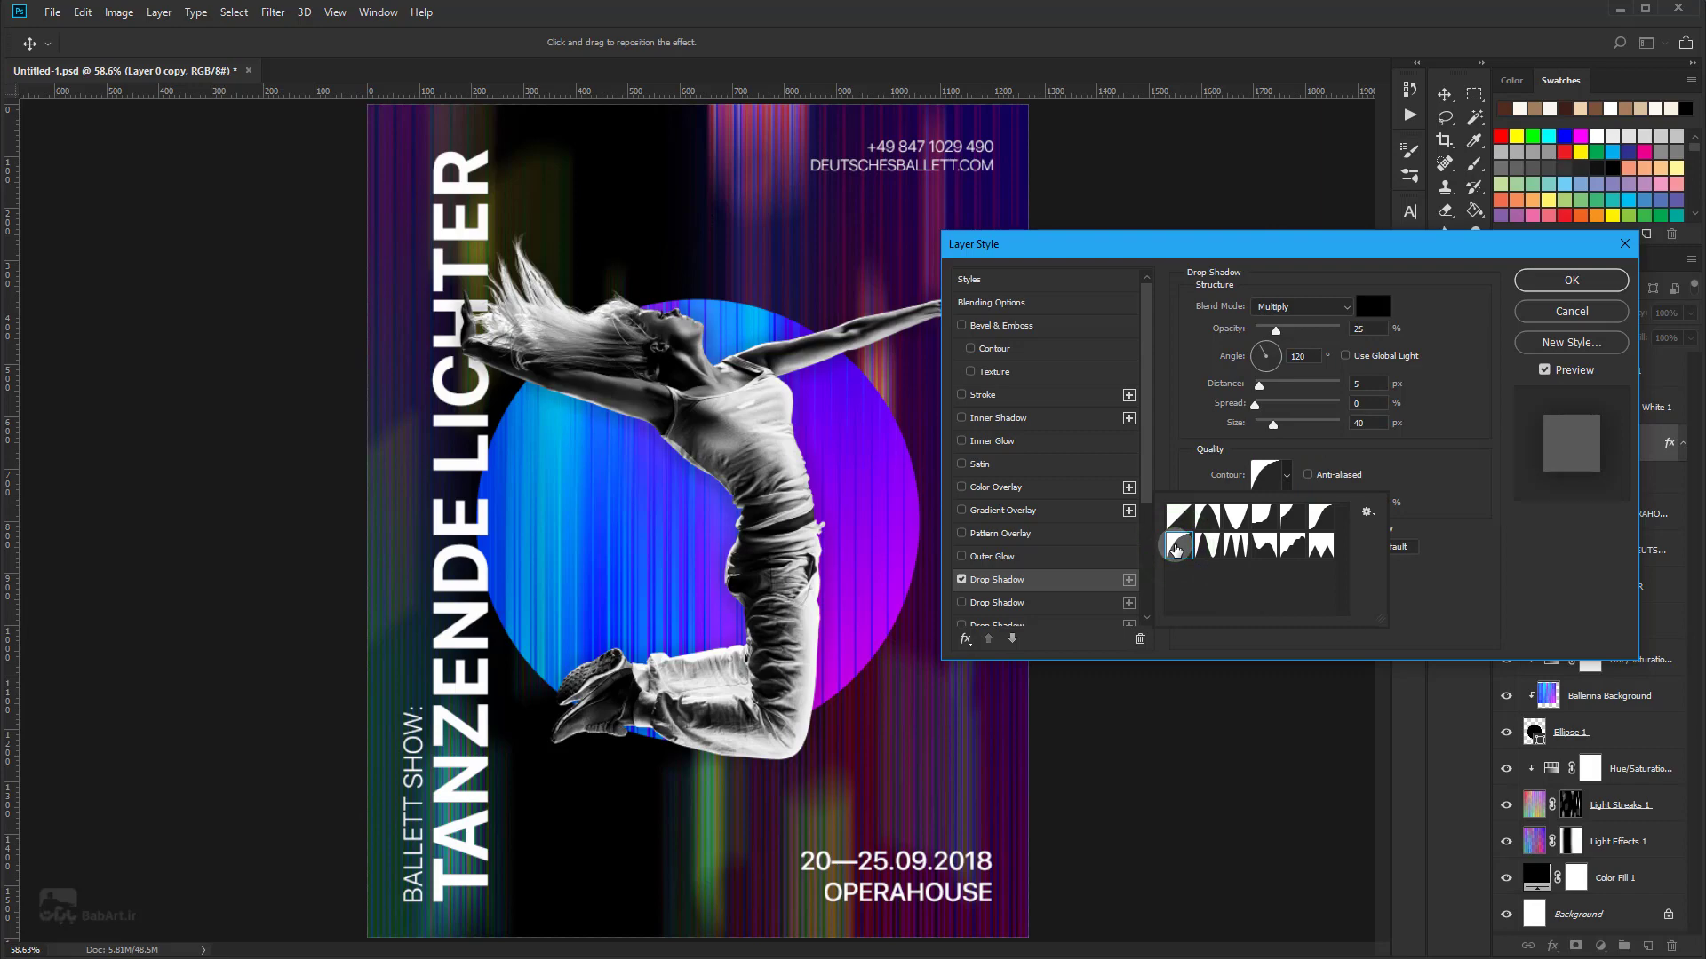
click(1463, 533)
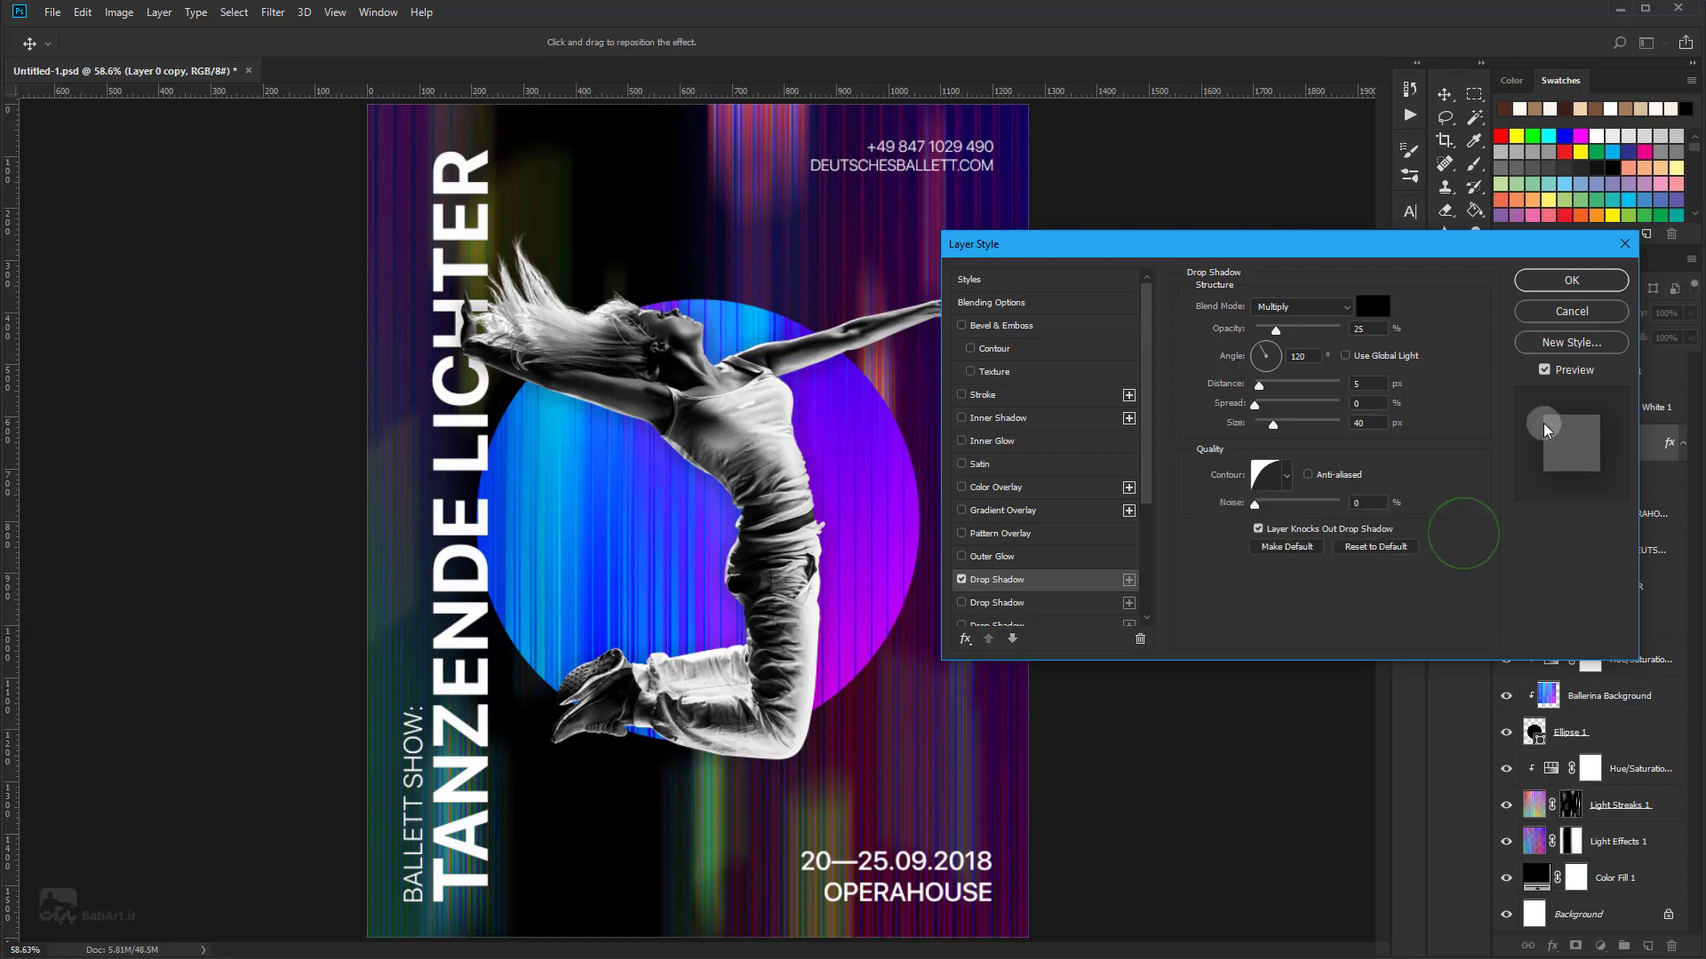
click(1574, 282)
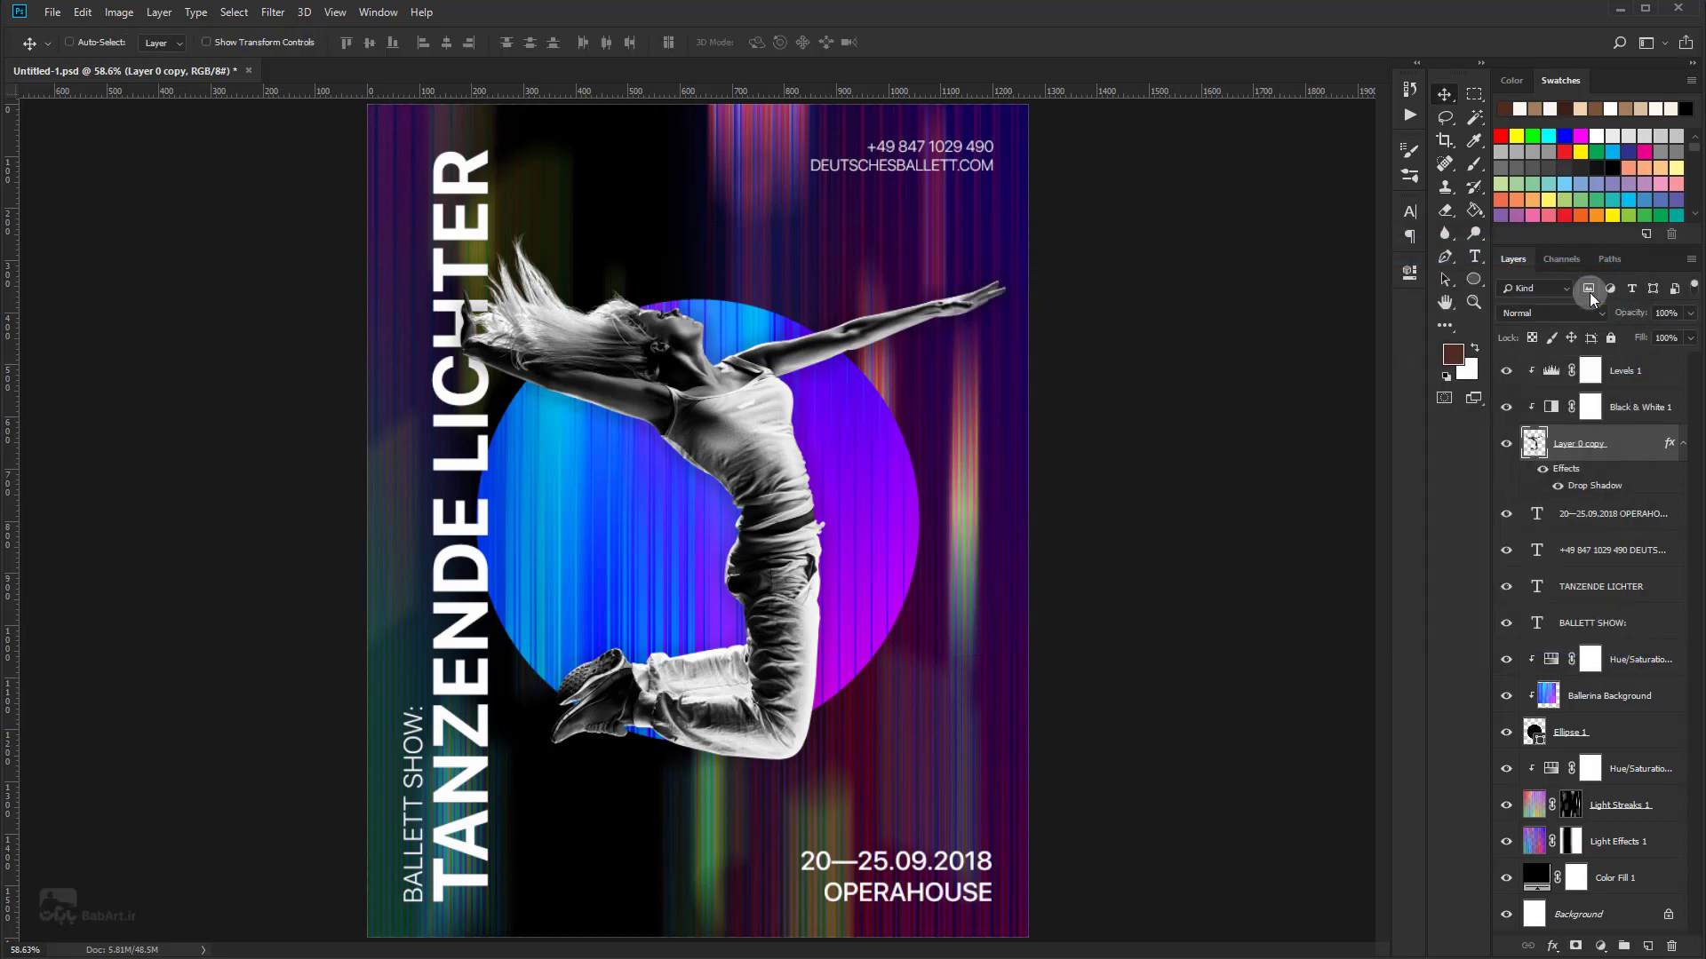
Step: Add a grey Color Fill layer at the top of the stack in Color blend mode
click(1602, 947)
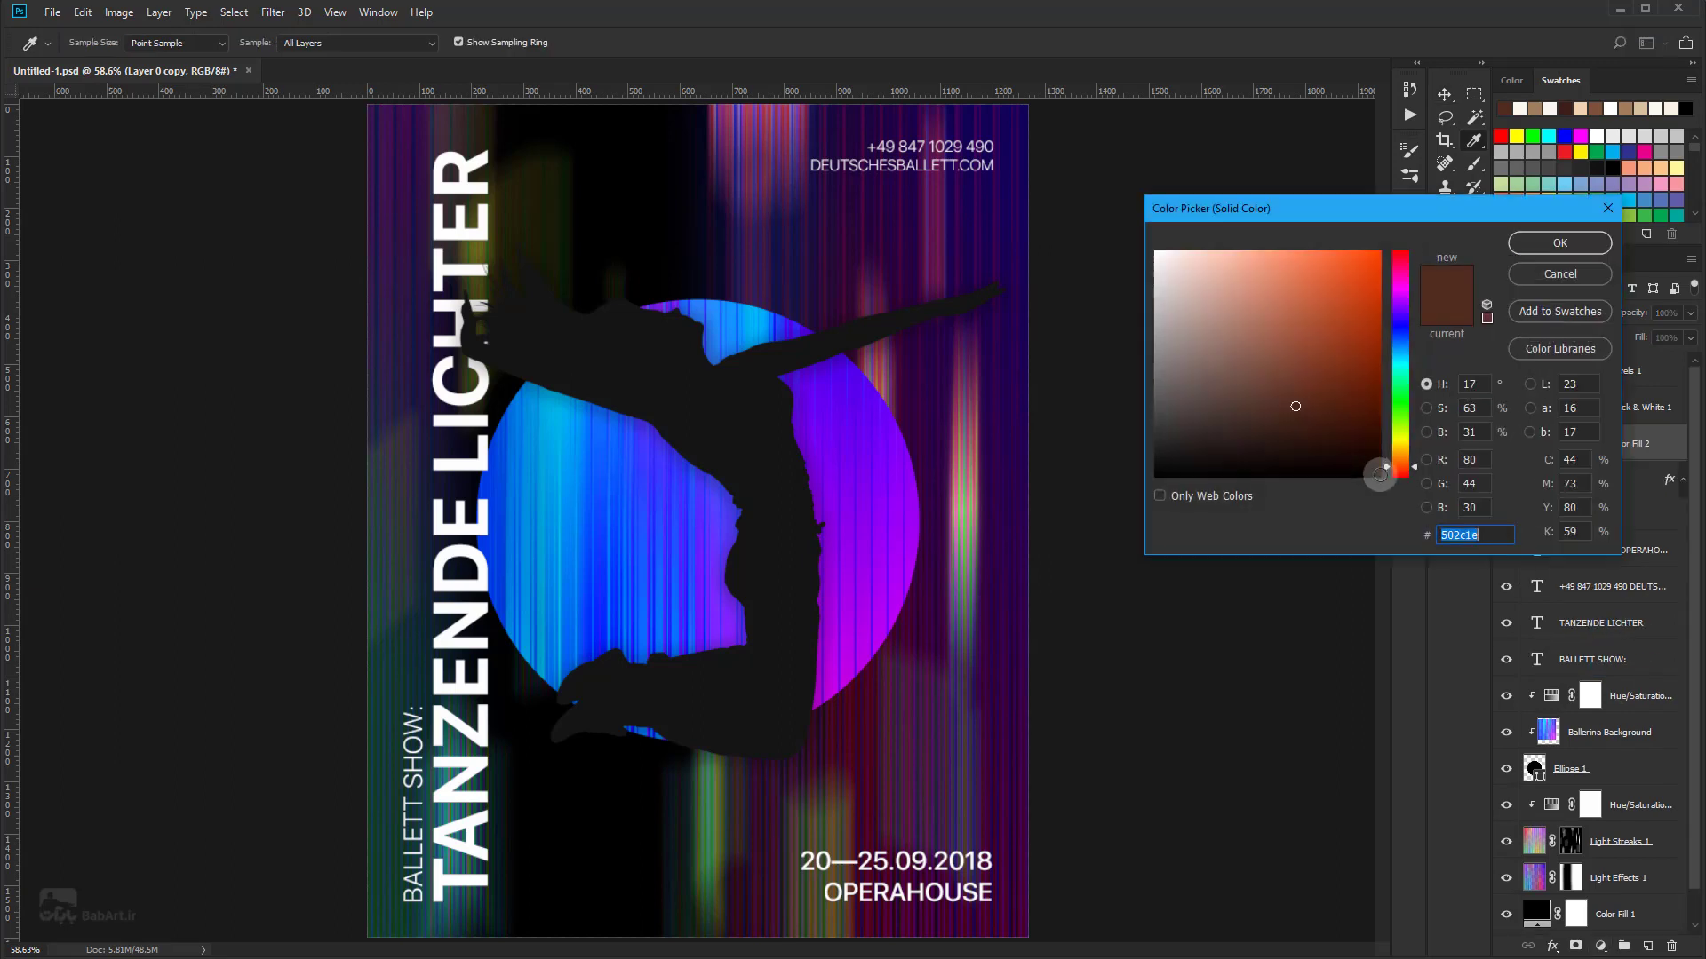
click(1181, 303)
drag(1181, 303, 1148, 367)
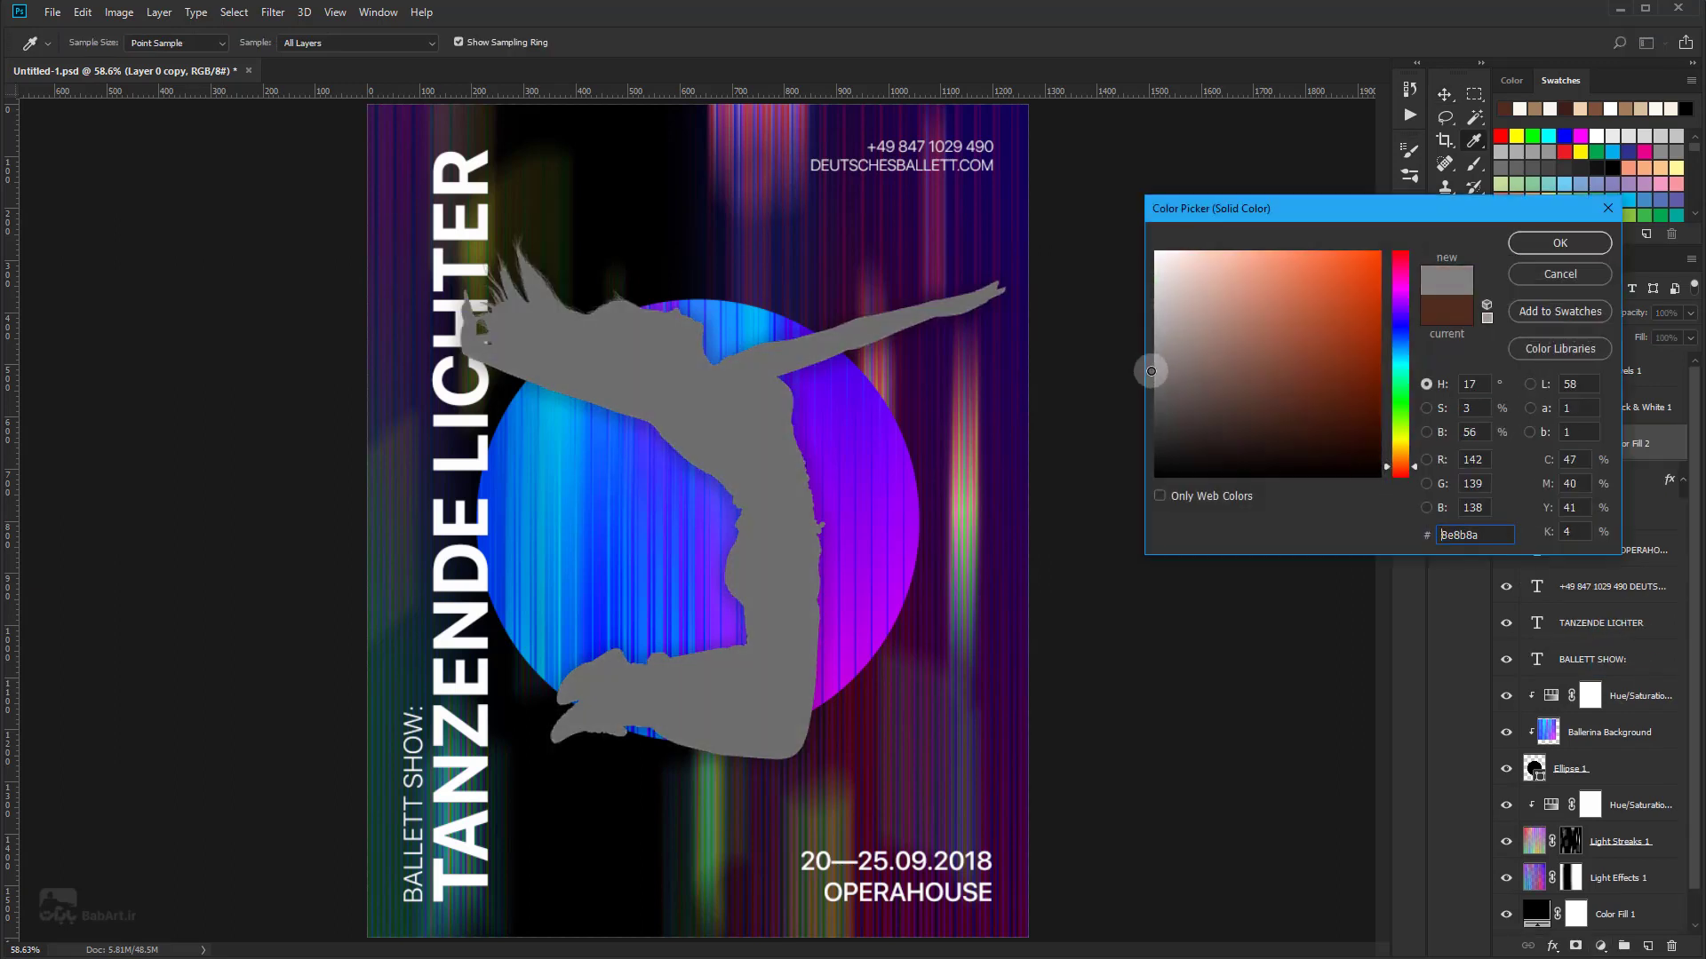
click(1560, 240)
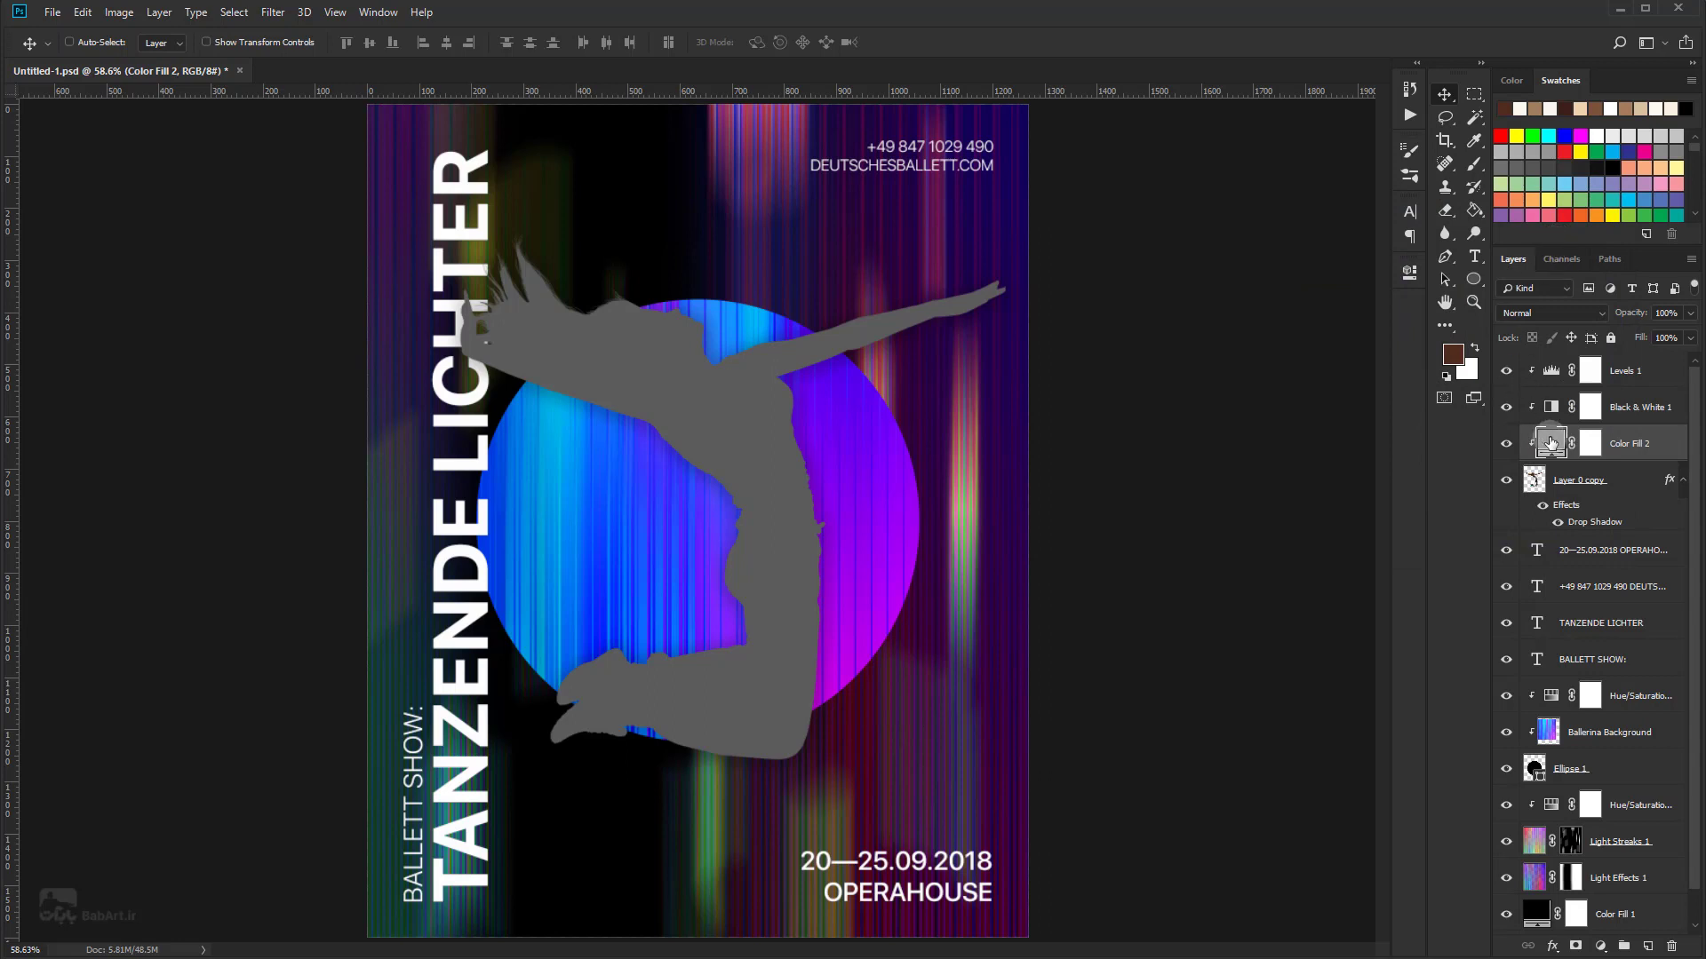
drag(1550, 442, 1609, 362)
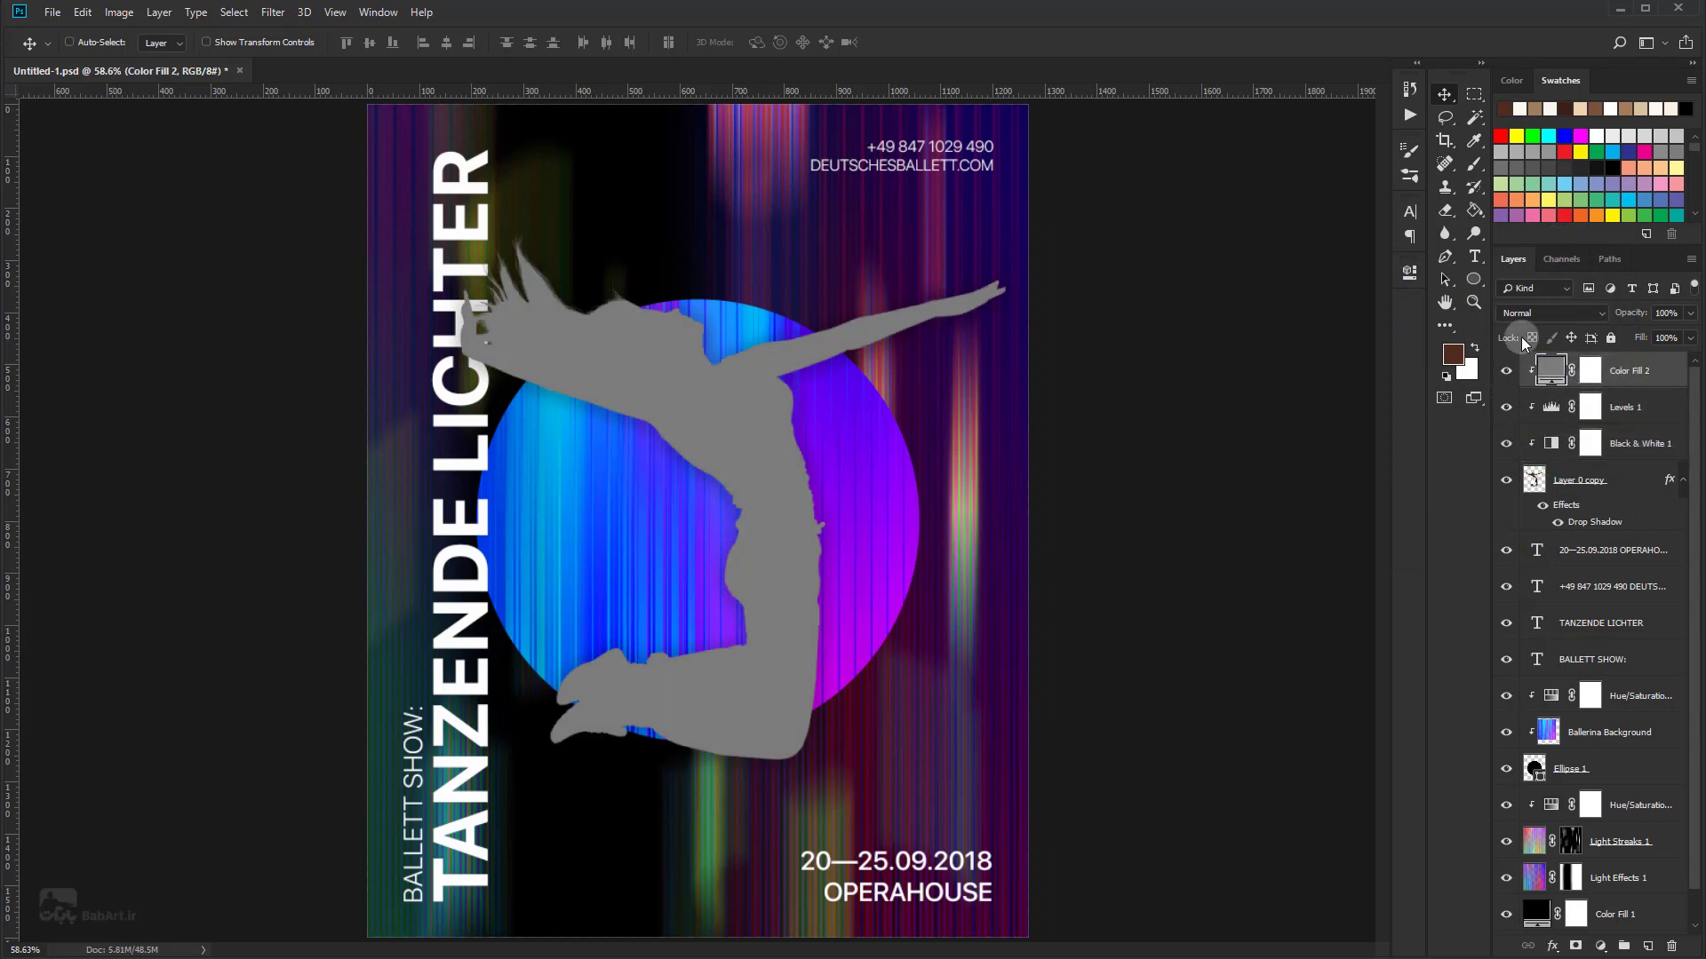
click(1537, 313)
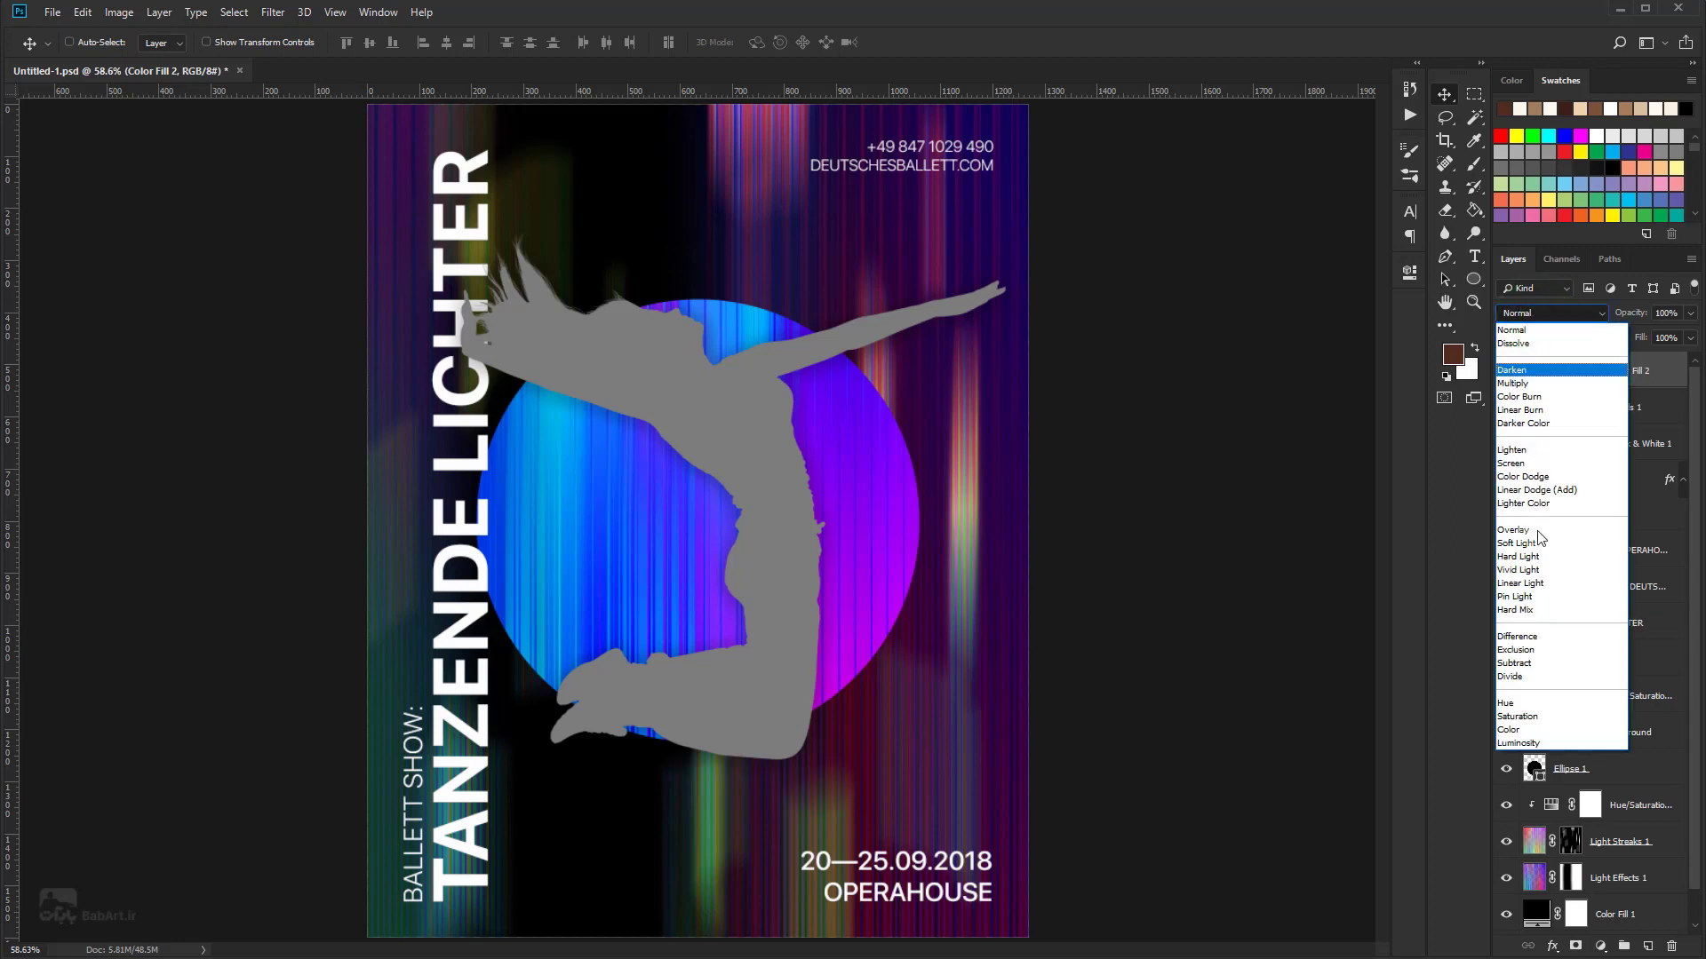
click(1526, 732)
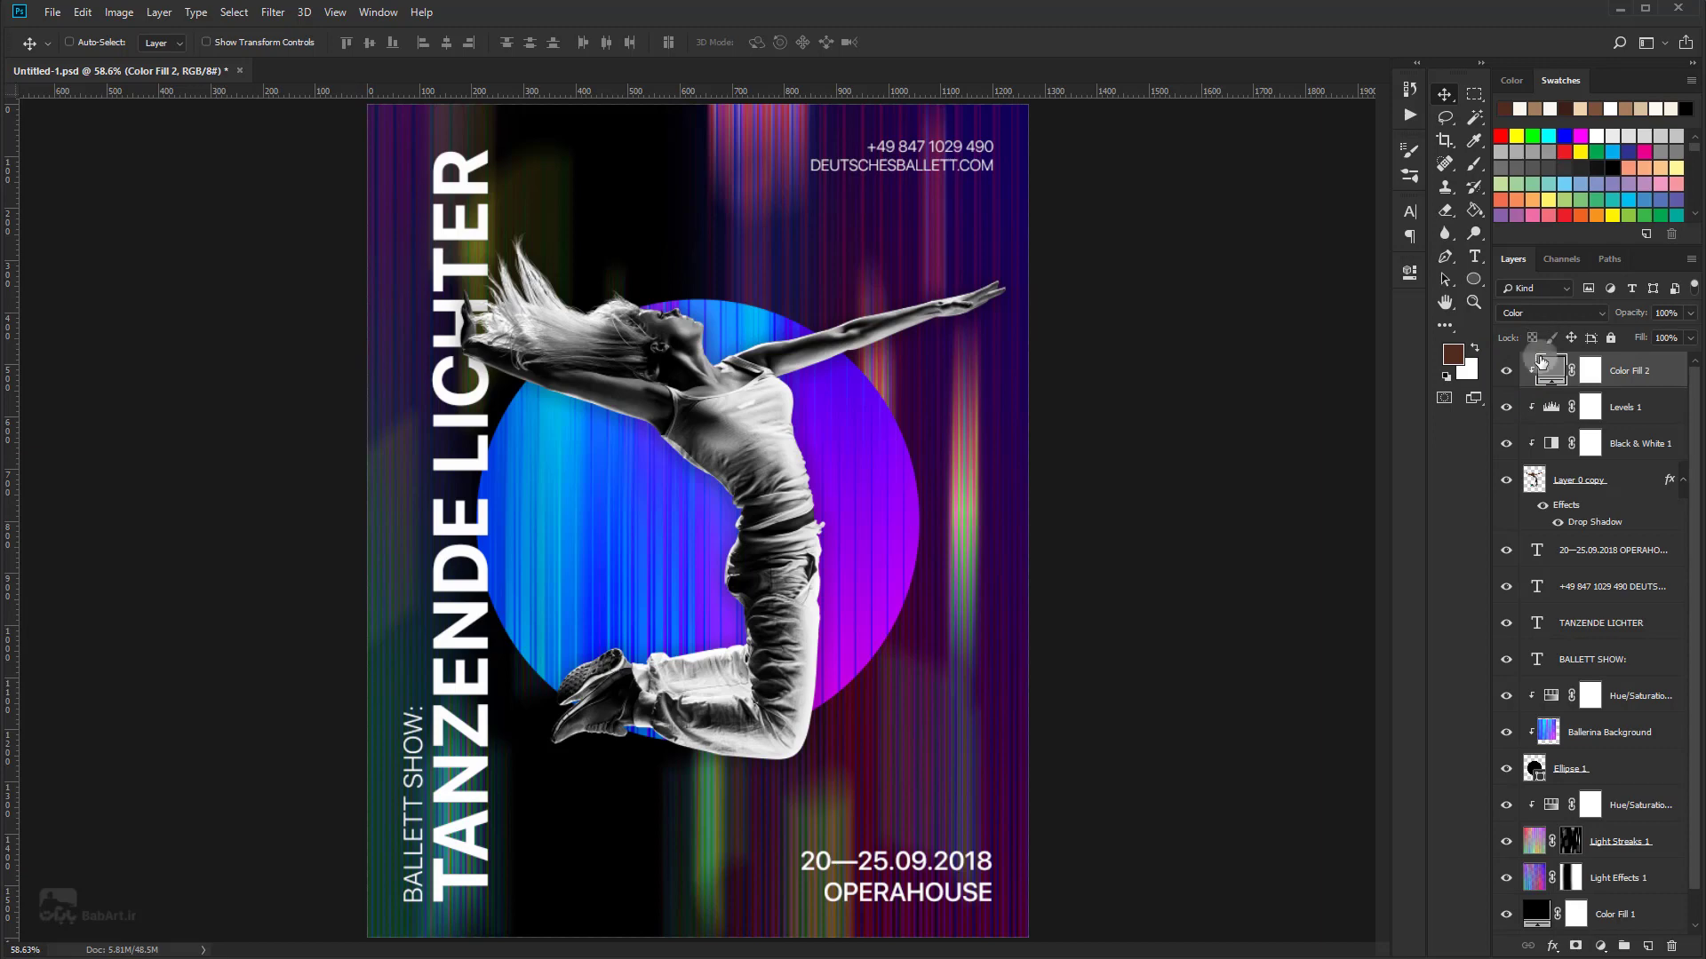
Step: Change the fill colour to dark purple #382367 and lower its opacity to 20%
double_click(1550, 370)
mouse_move(1165, 374)
mouse_down()
mouse_move(1156, 425)
mouse_move(1186, 393)
mouse_up()
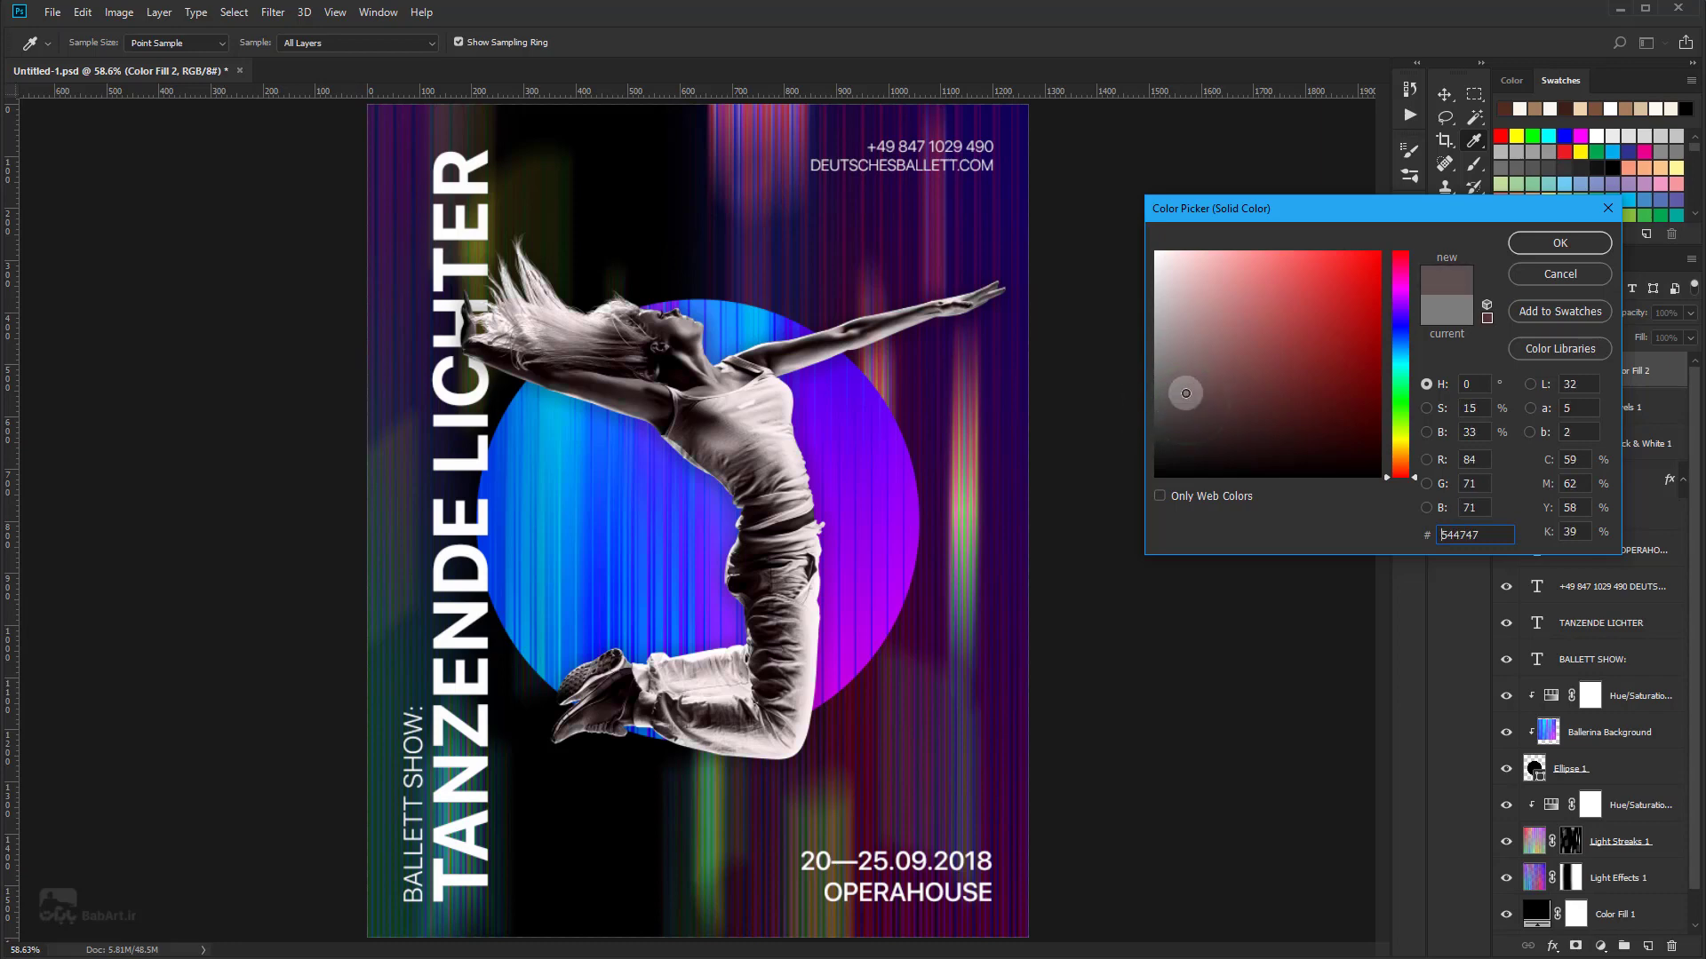
drag(1185, 392, 1175, 360)
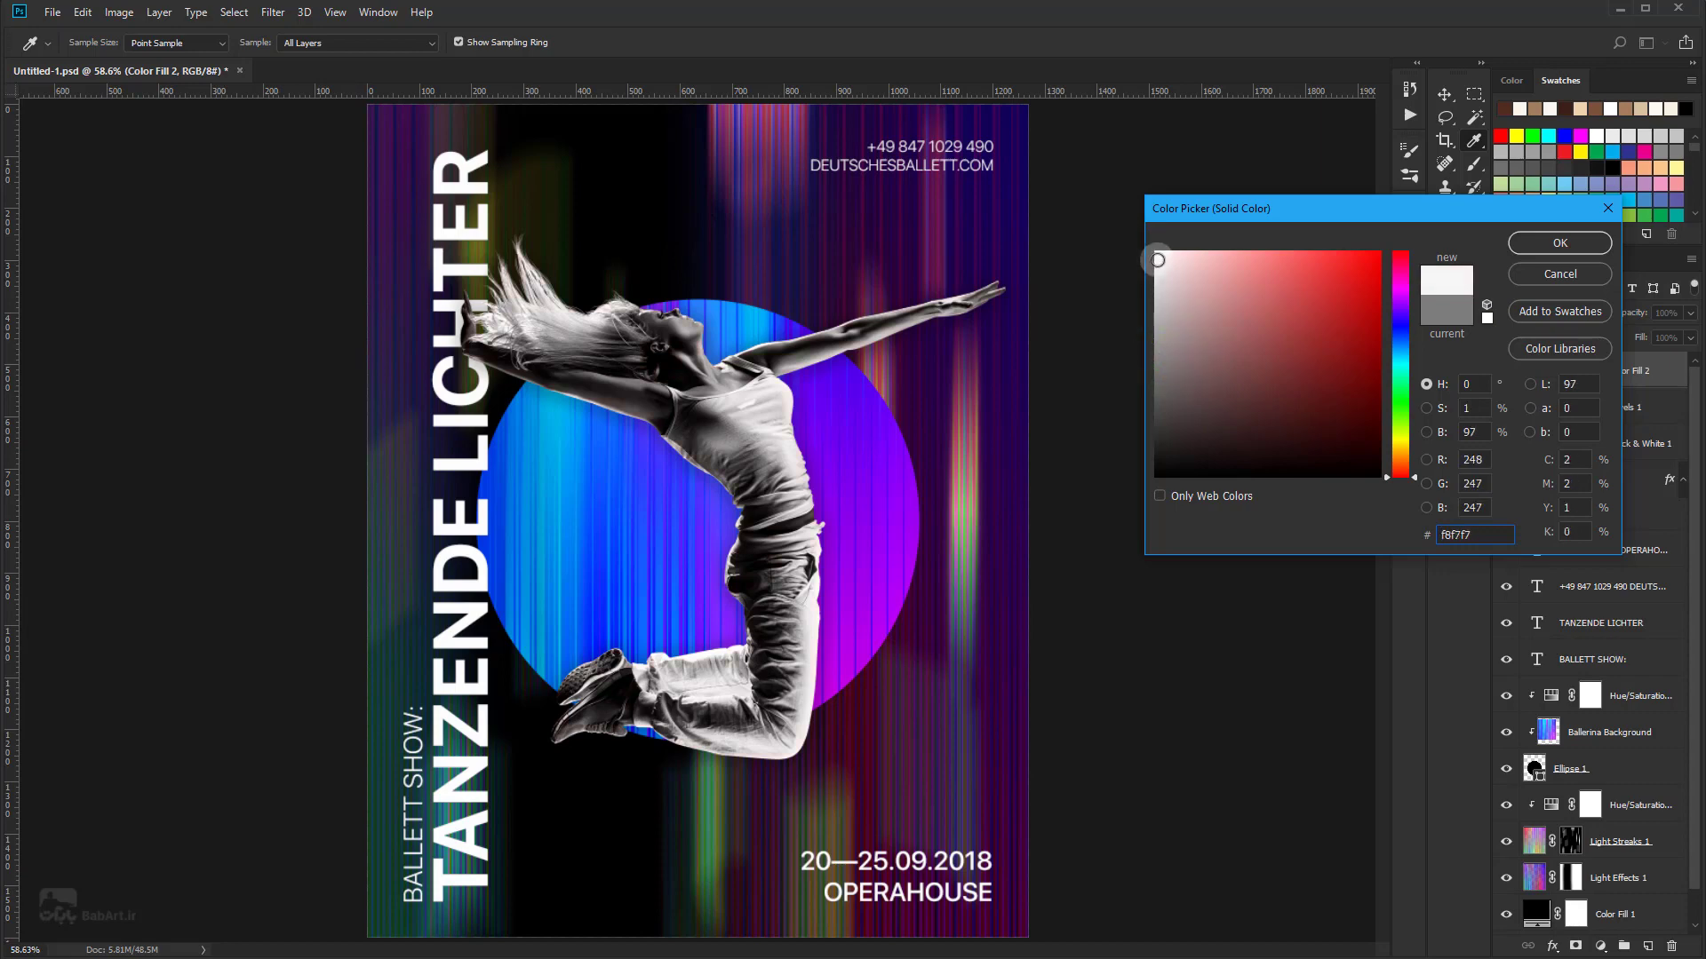
drag(1174, 358, 1179, 288)
drag(990, 468, 902, 453)
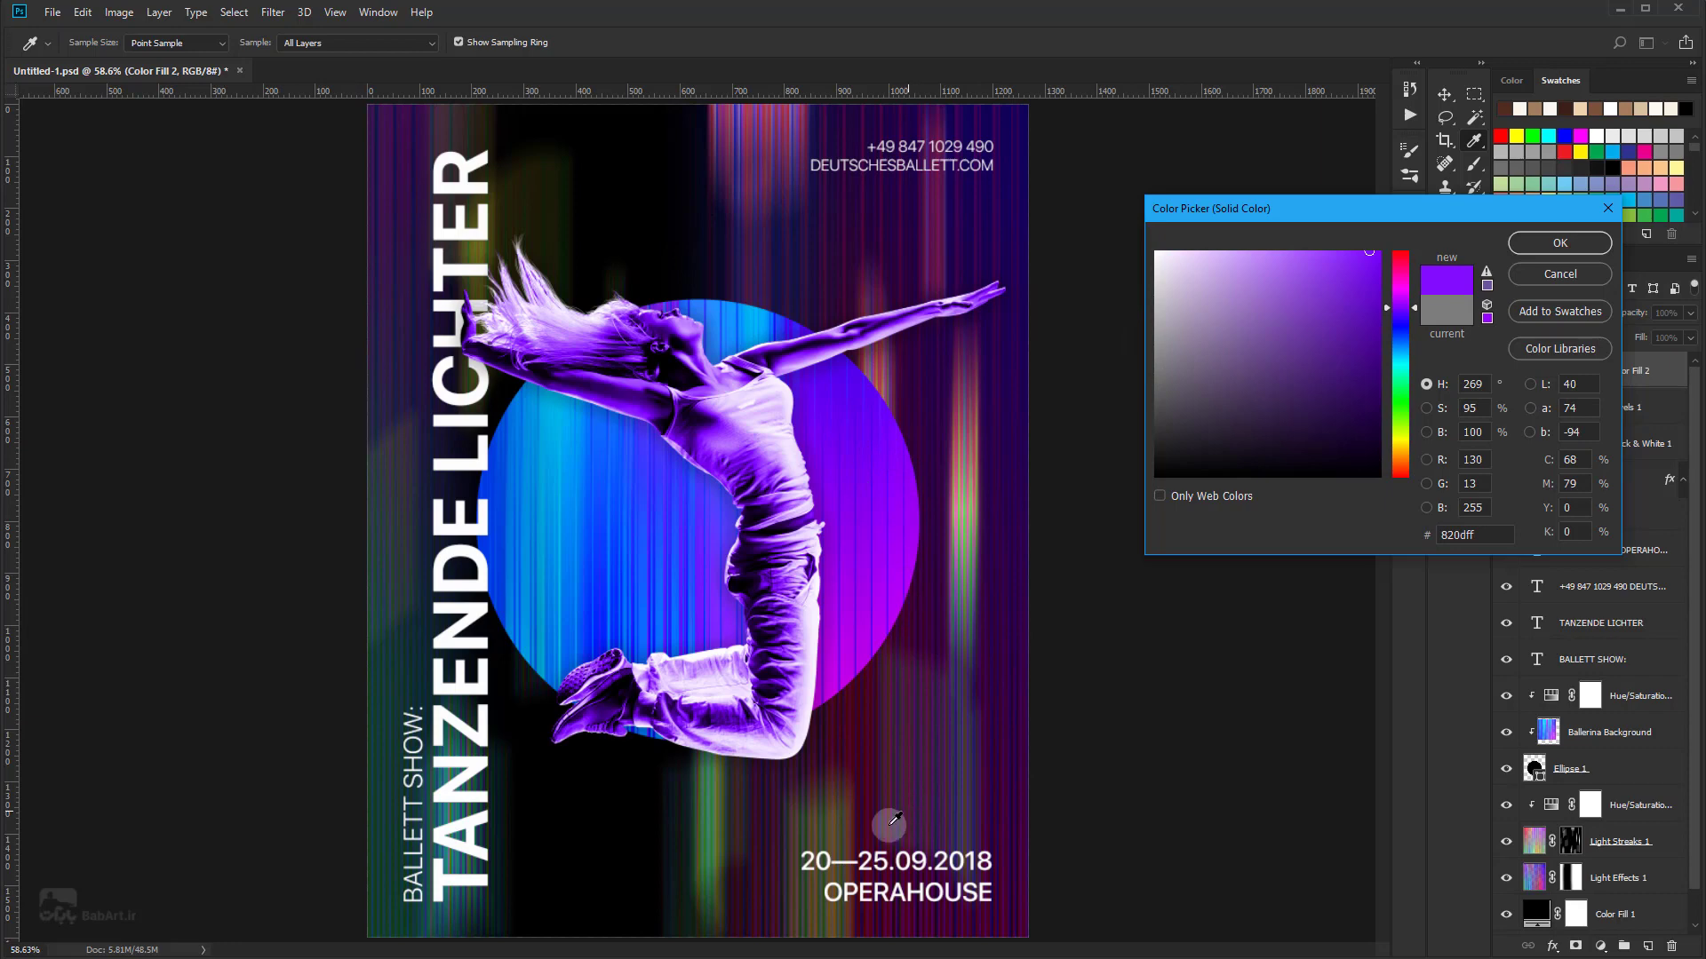
drag(448, 855, 1009, 542)
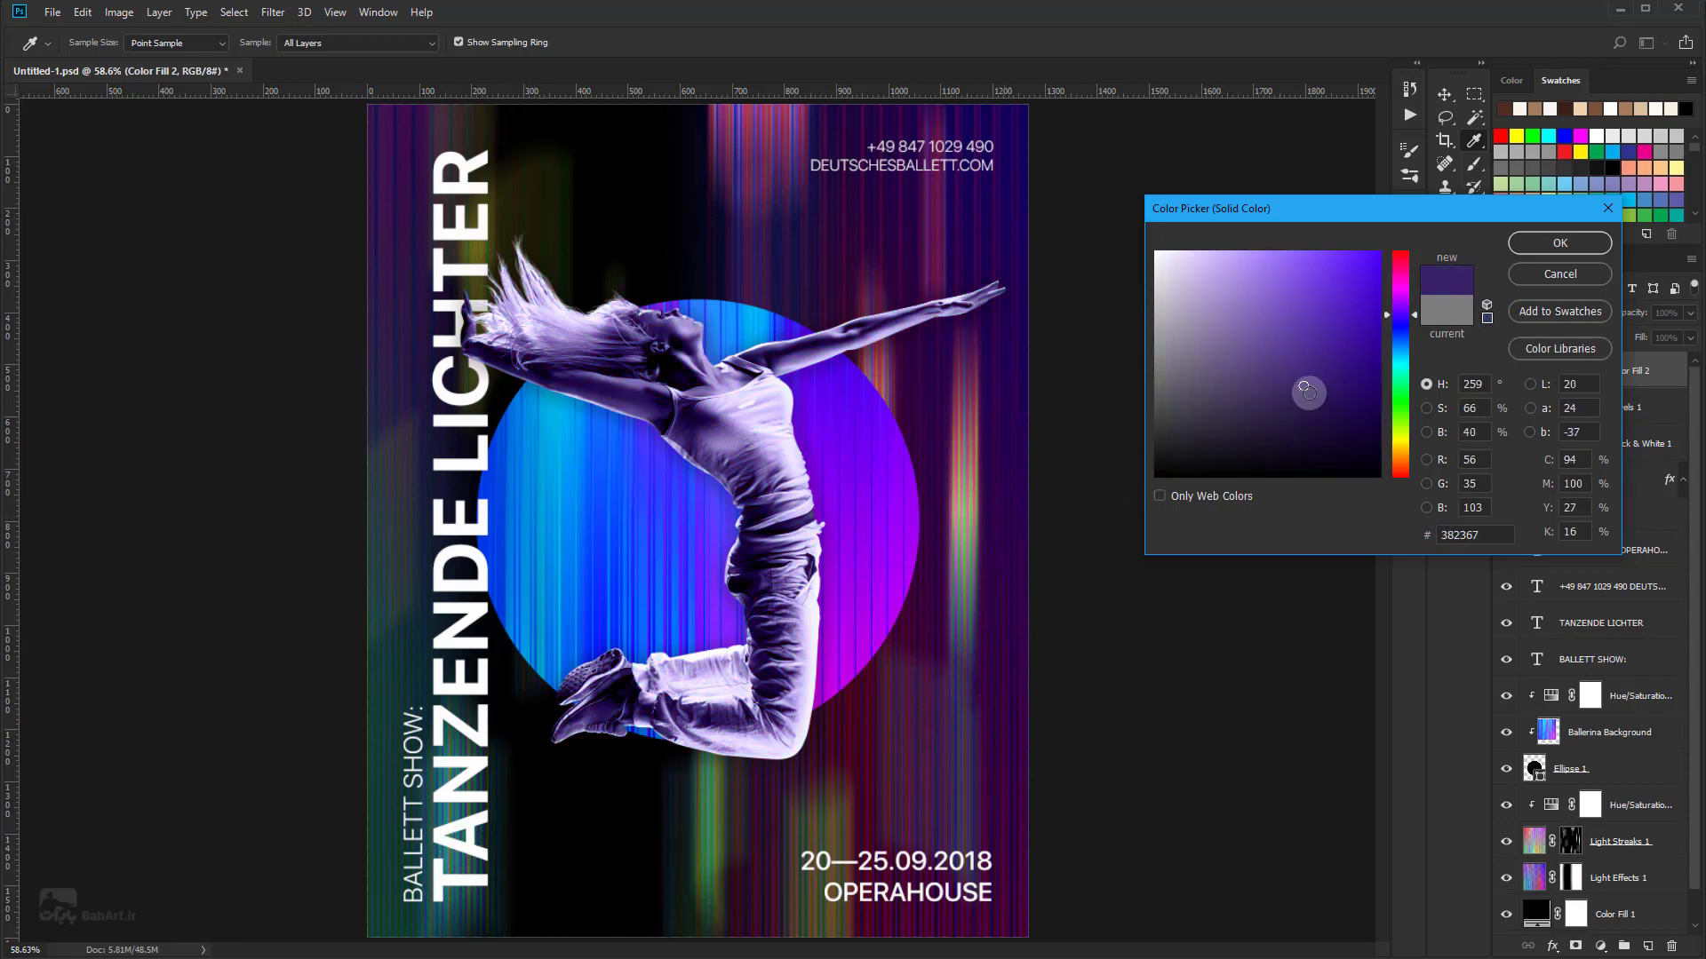
drag(1009, 542, 1306, 388)
click(1524, 249)
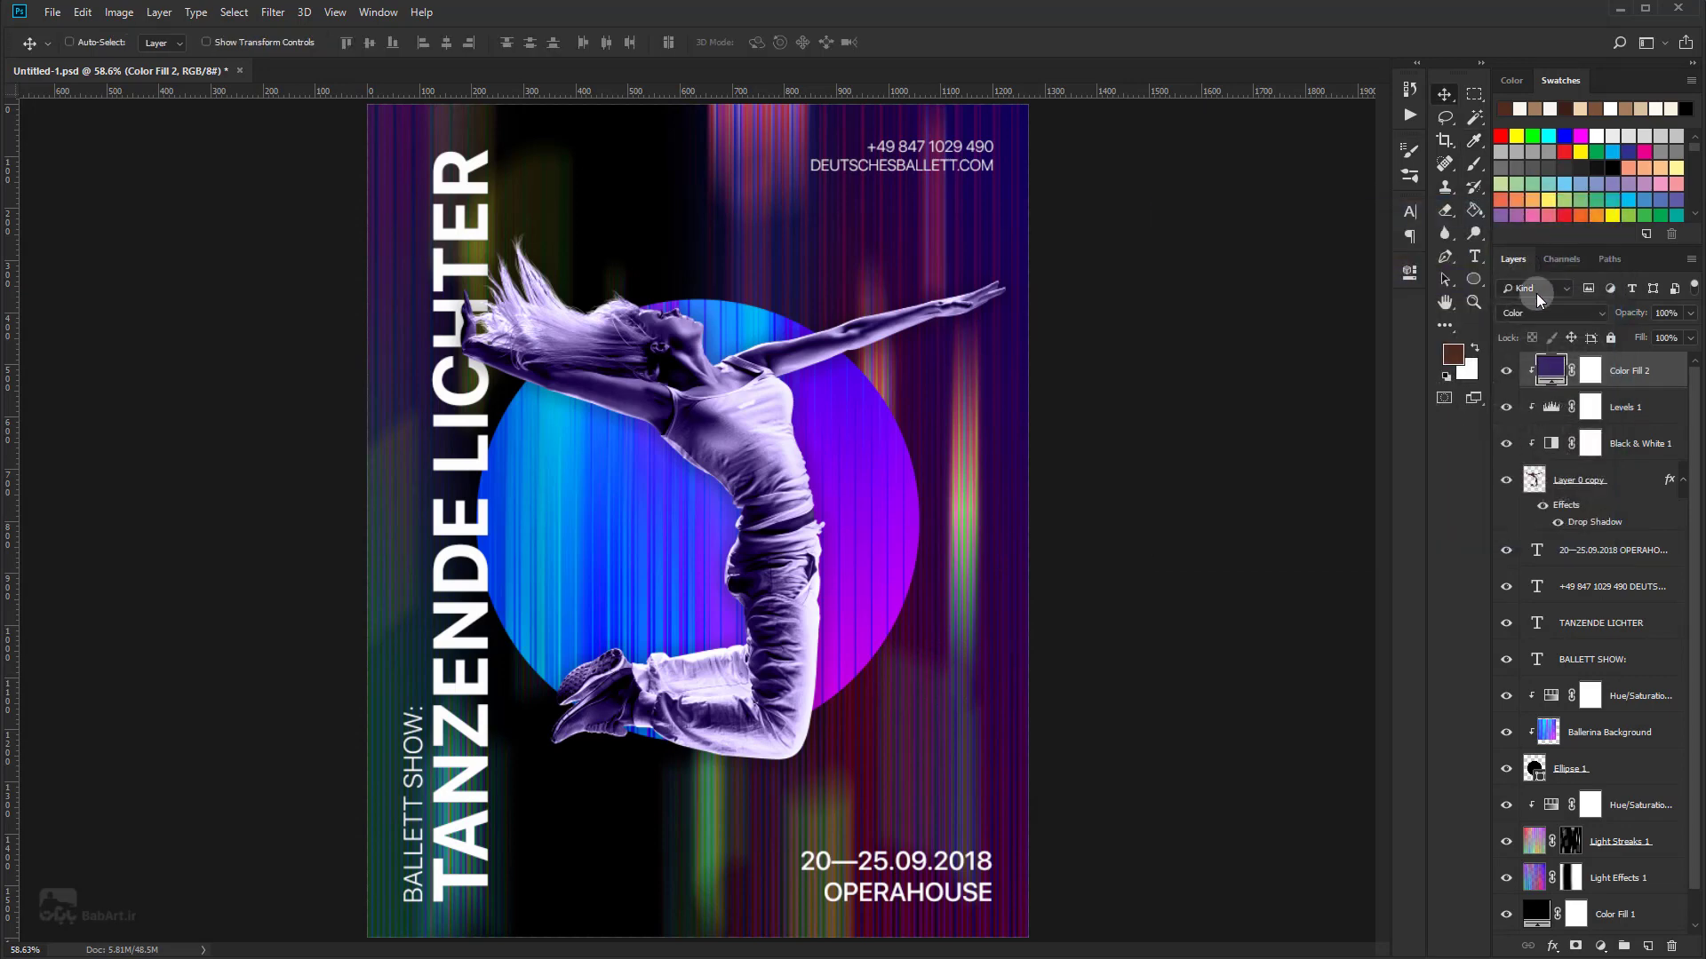
click(1676, 313)
click(1672, 315)
key(Return)
Step: Add a Selective Color adjustment layer above the Hue/Saturation layer
click(1599, 949)
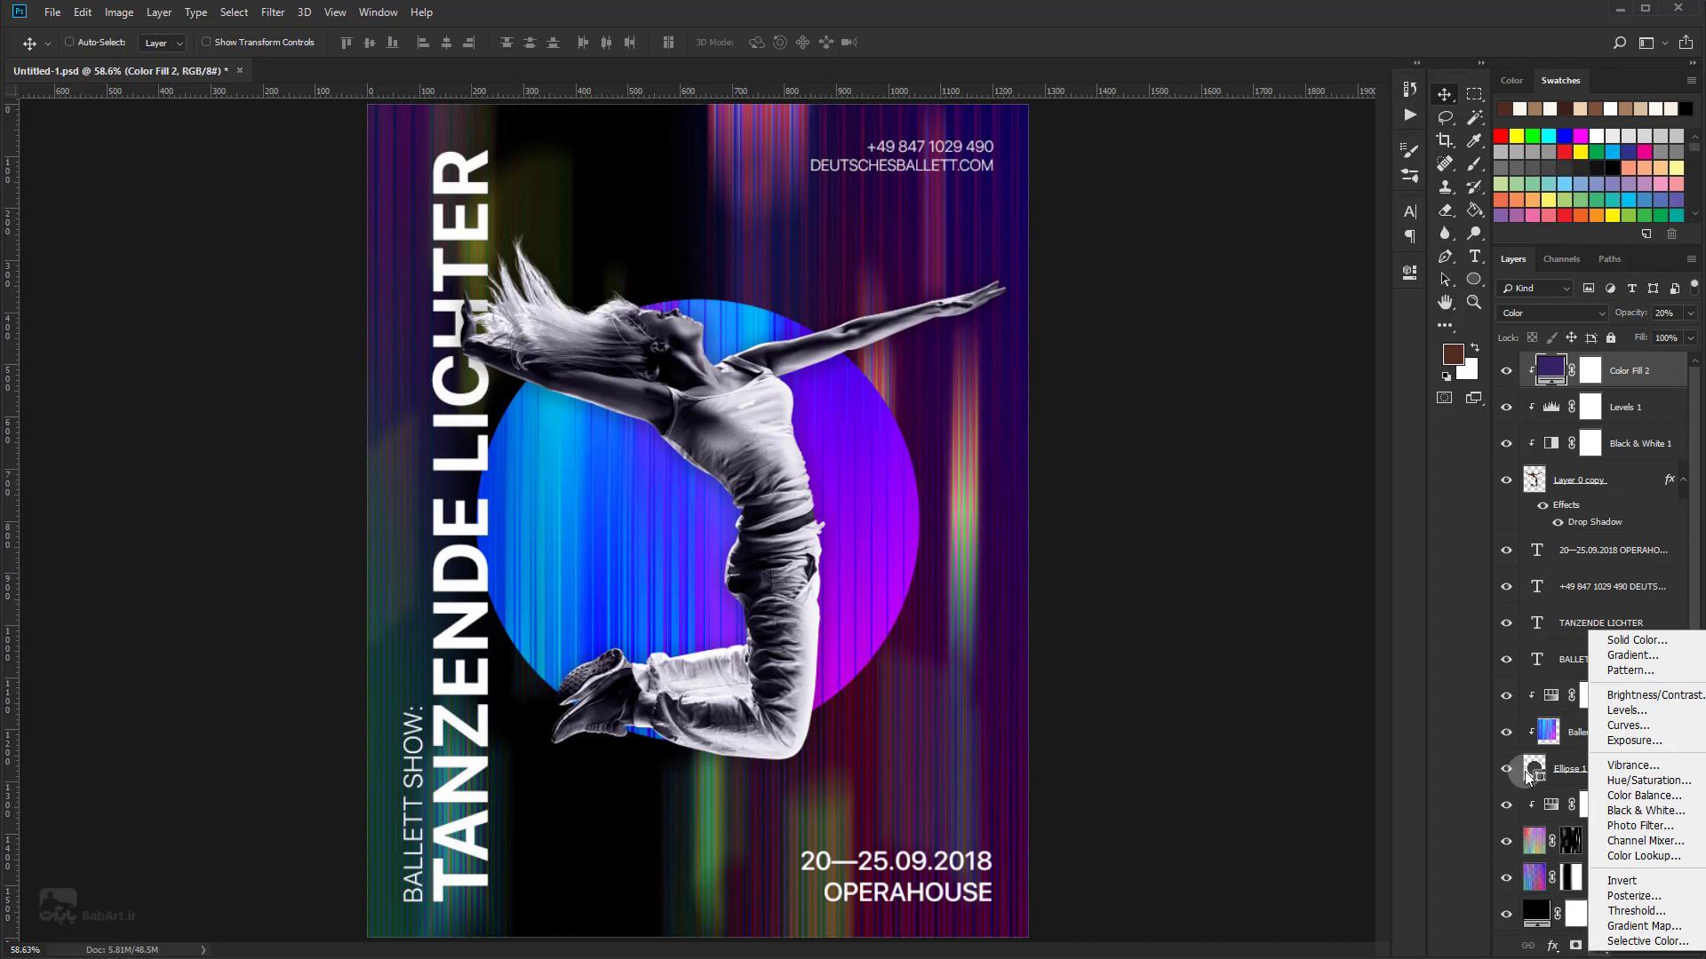
click(1559, 766)
click(1574, 732)
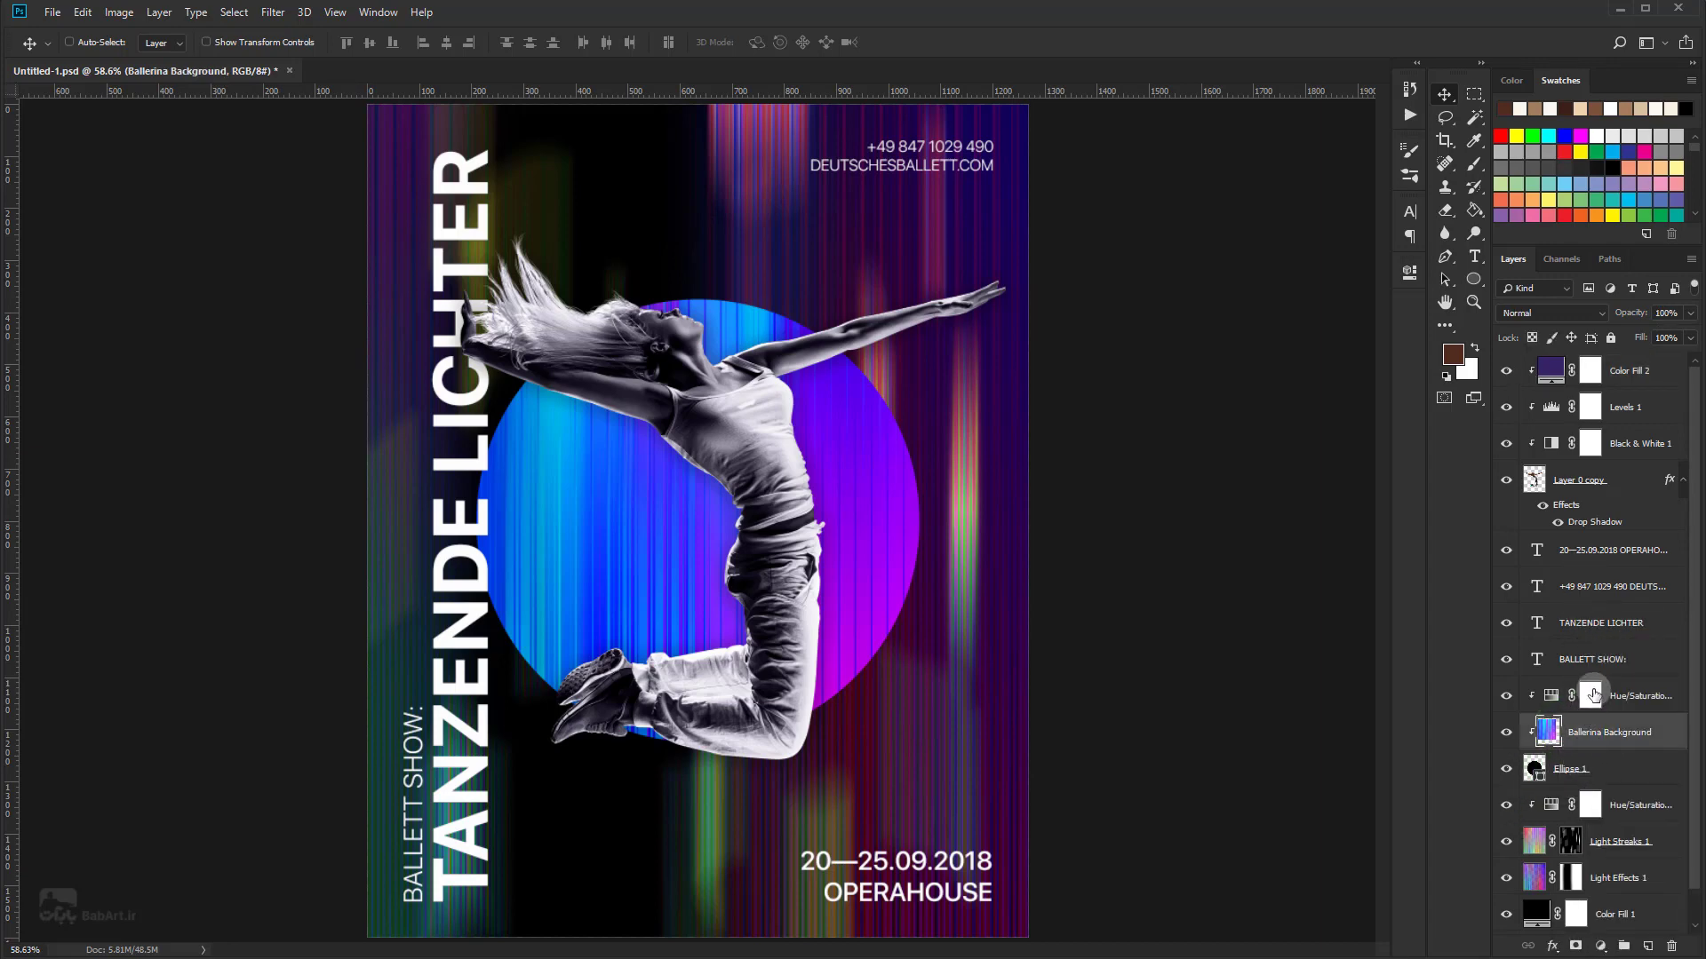
click(1638, 693)
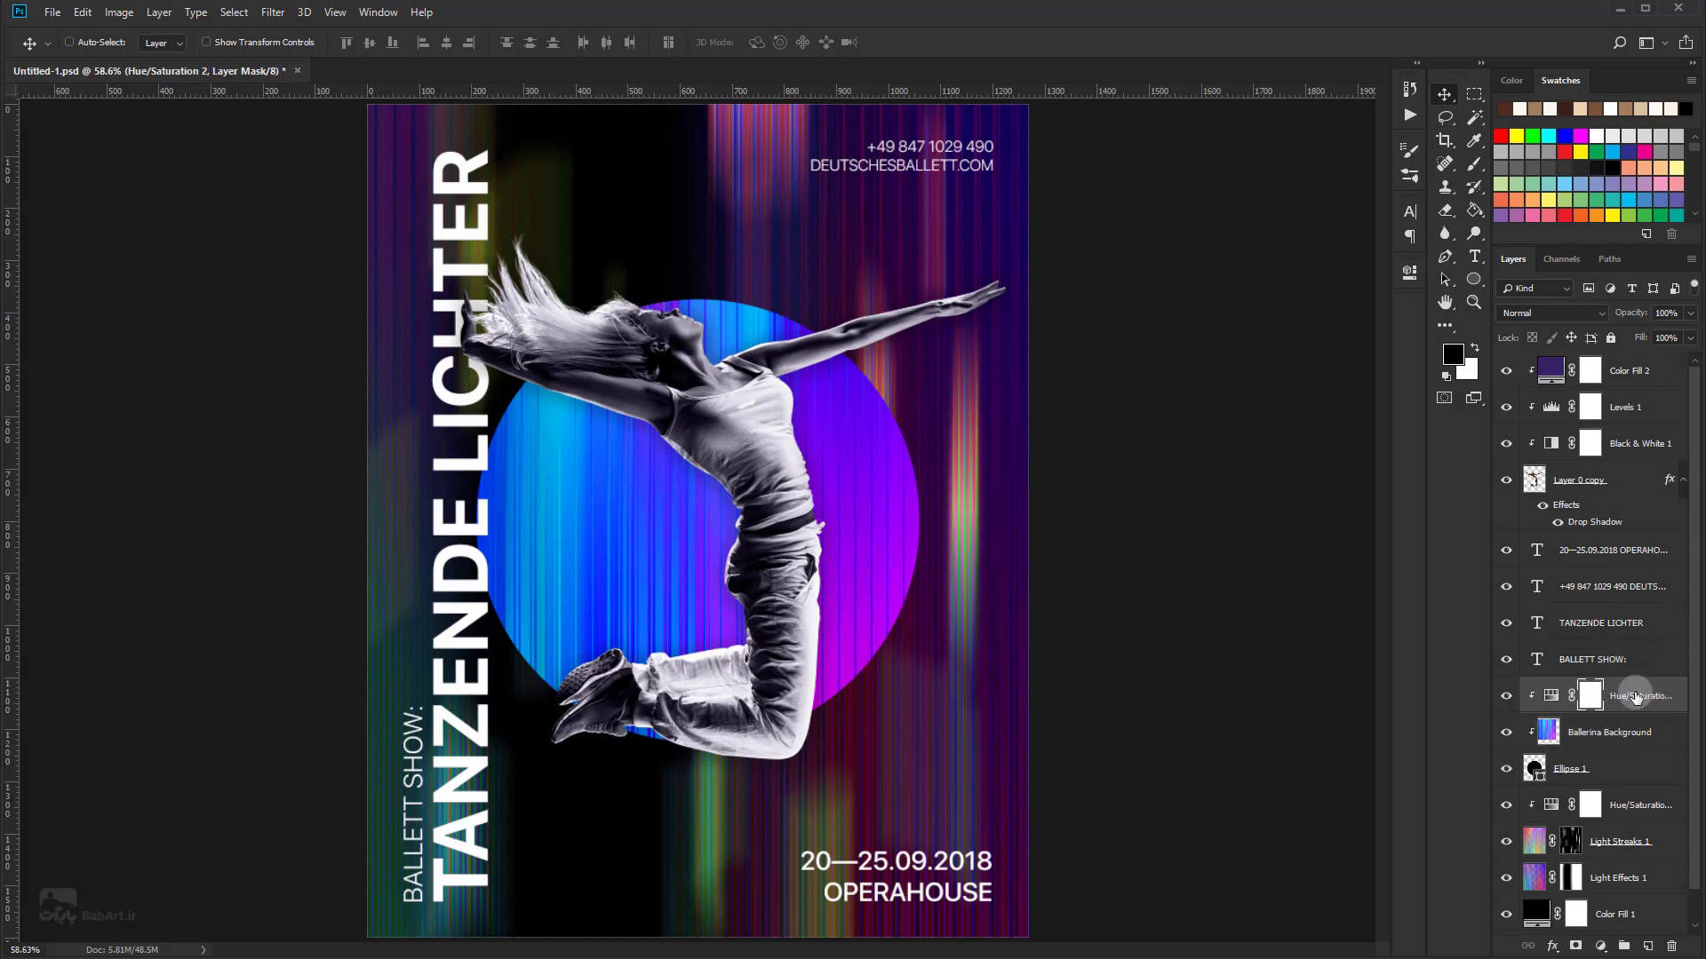
click(1602, 947)
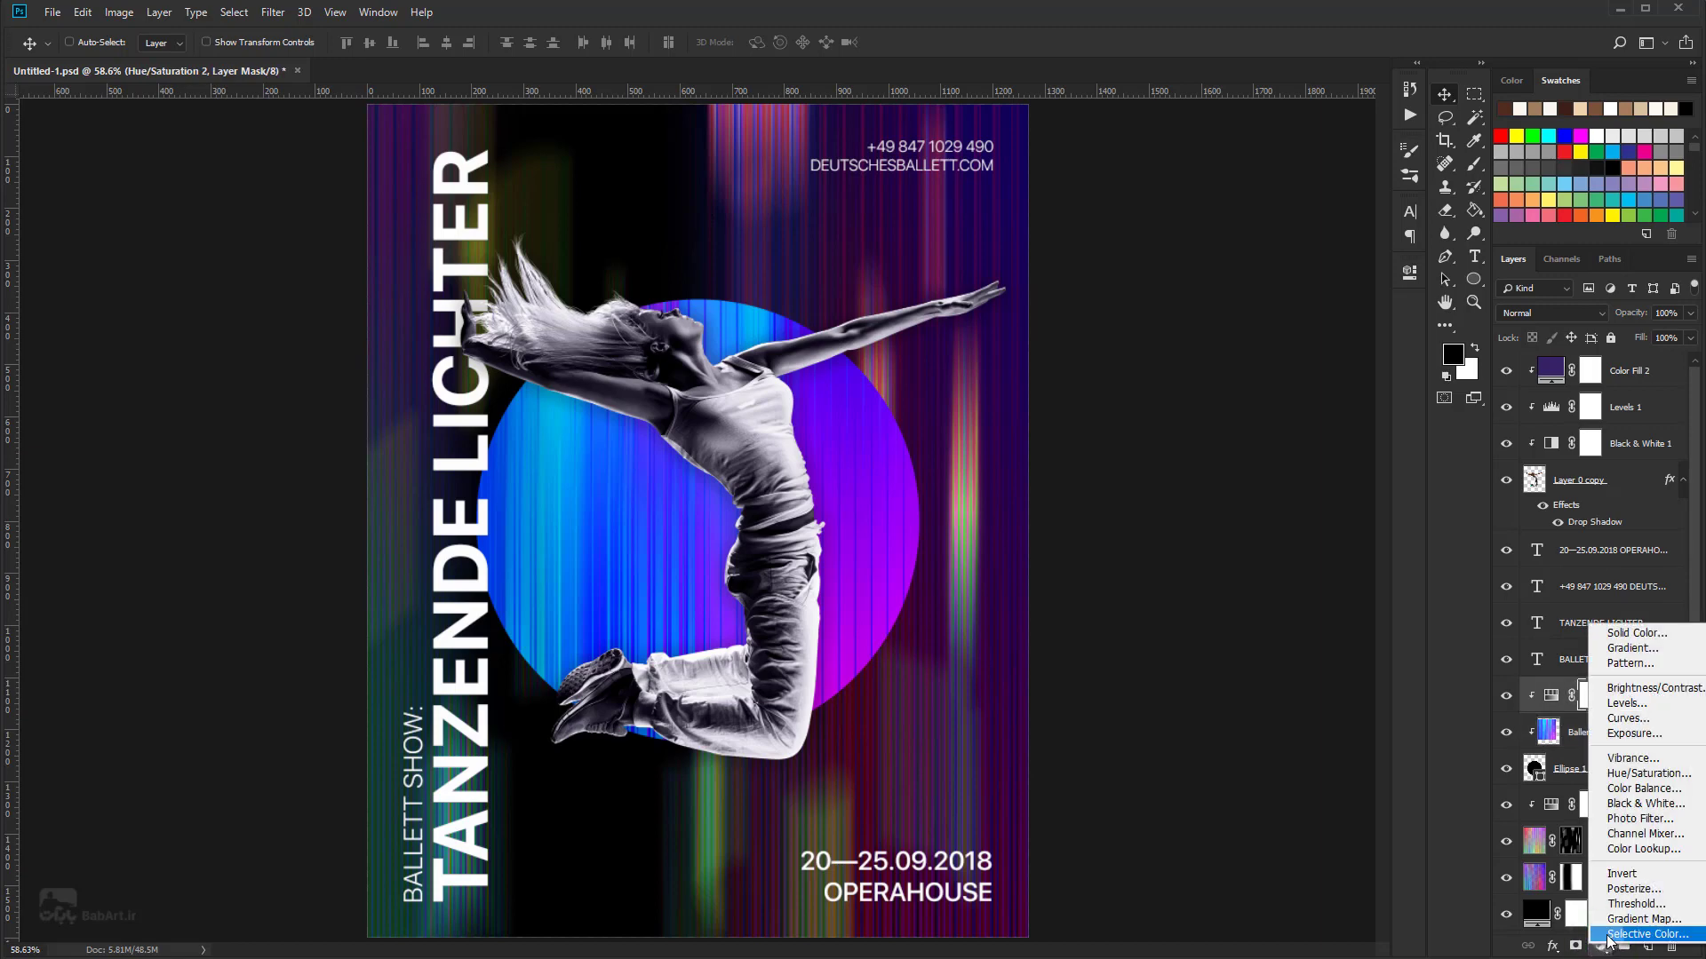
click(1609, 935)
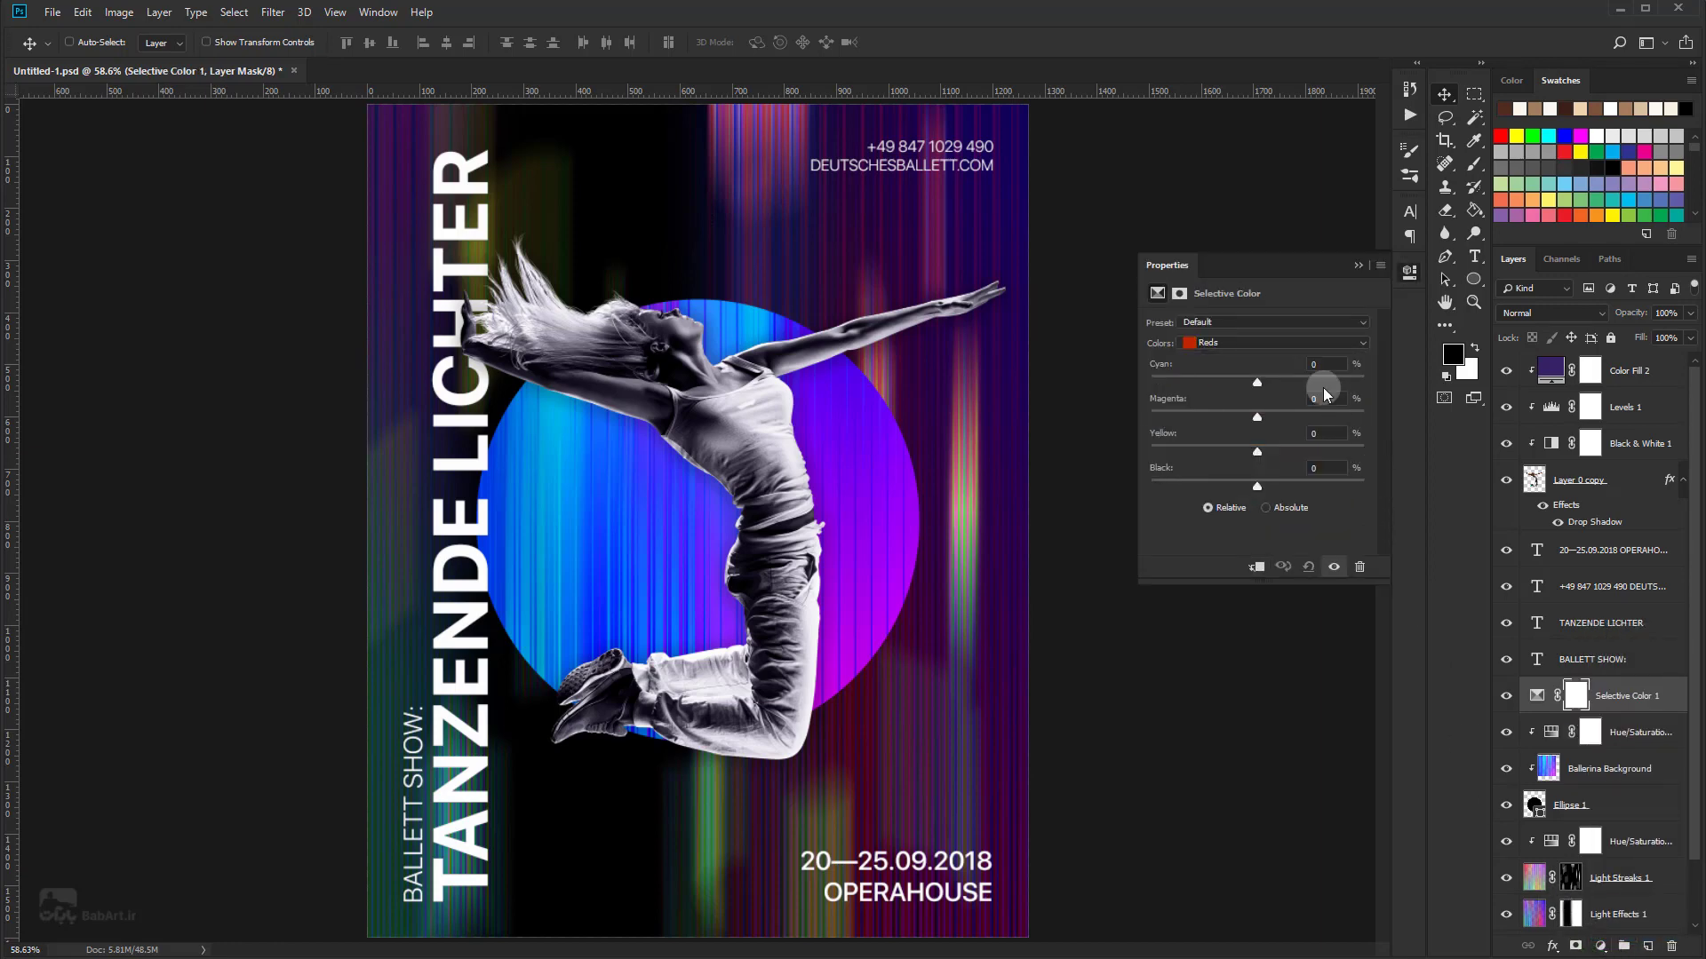
Step: Set the Neutrals to Magenta -7 and Yellow +40
click(1292, 342)
click(1232, 465)
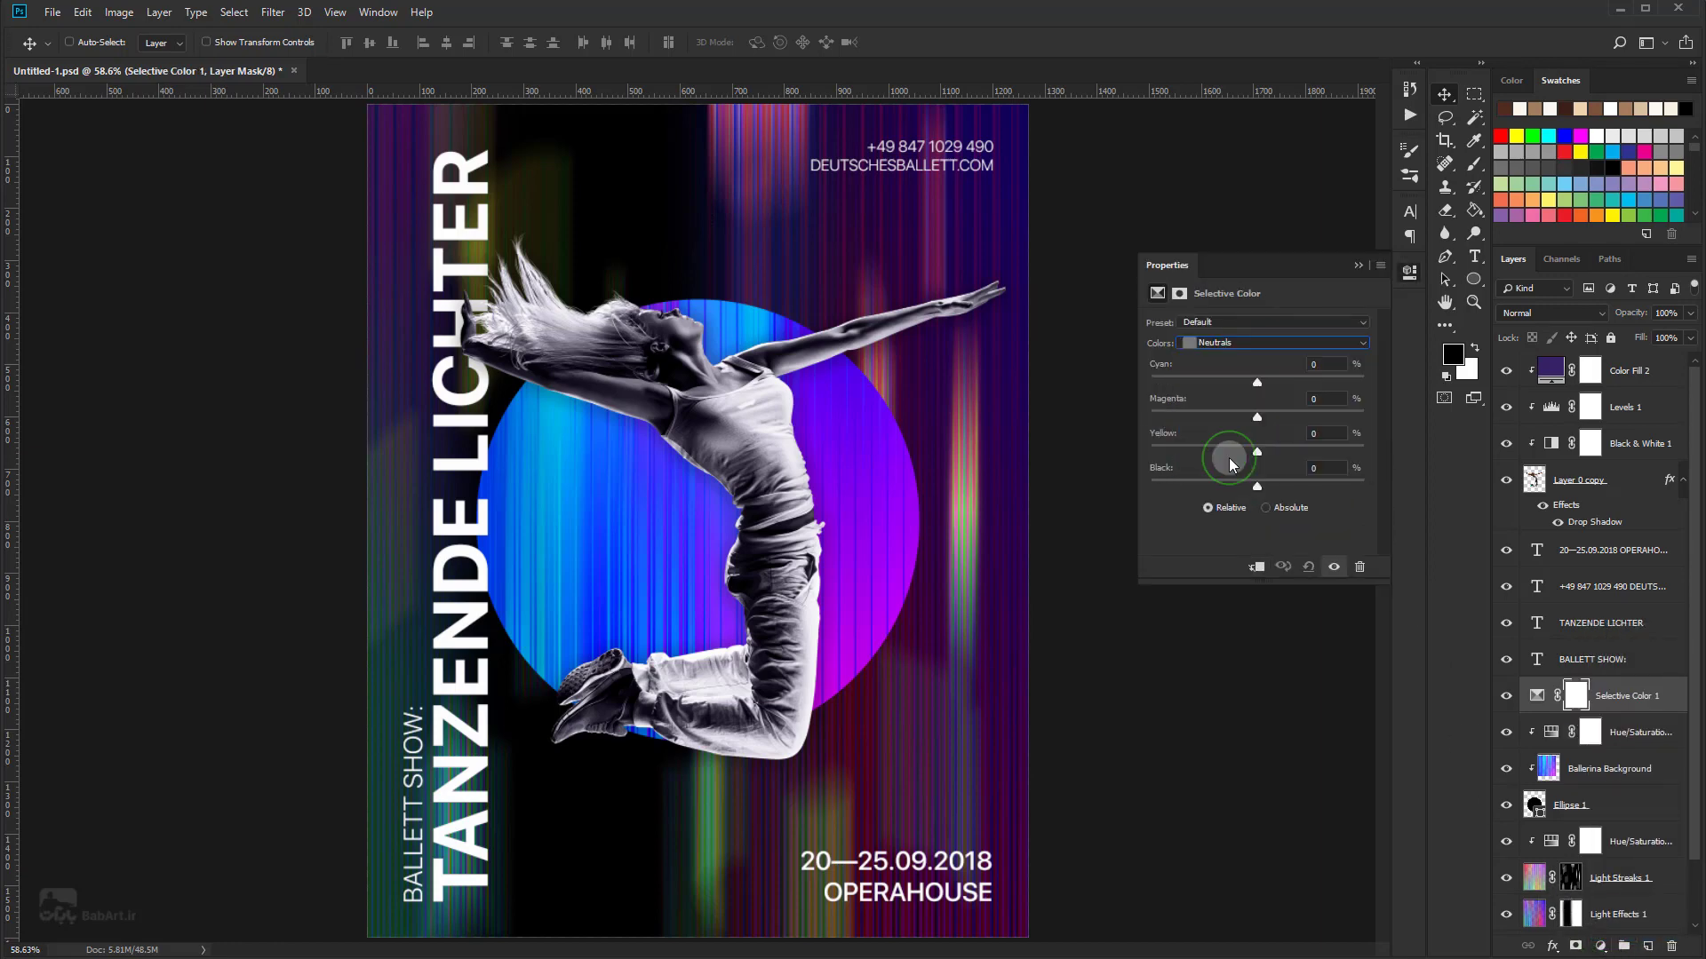
mouse_move(1260, 382)
mouse_down()
mouse_move(1253, 425)
mouse_move(1300, 452)
mouse_move(1245, 488)
mouse_move(1257, 481)
mouse_up()
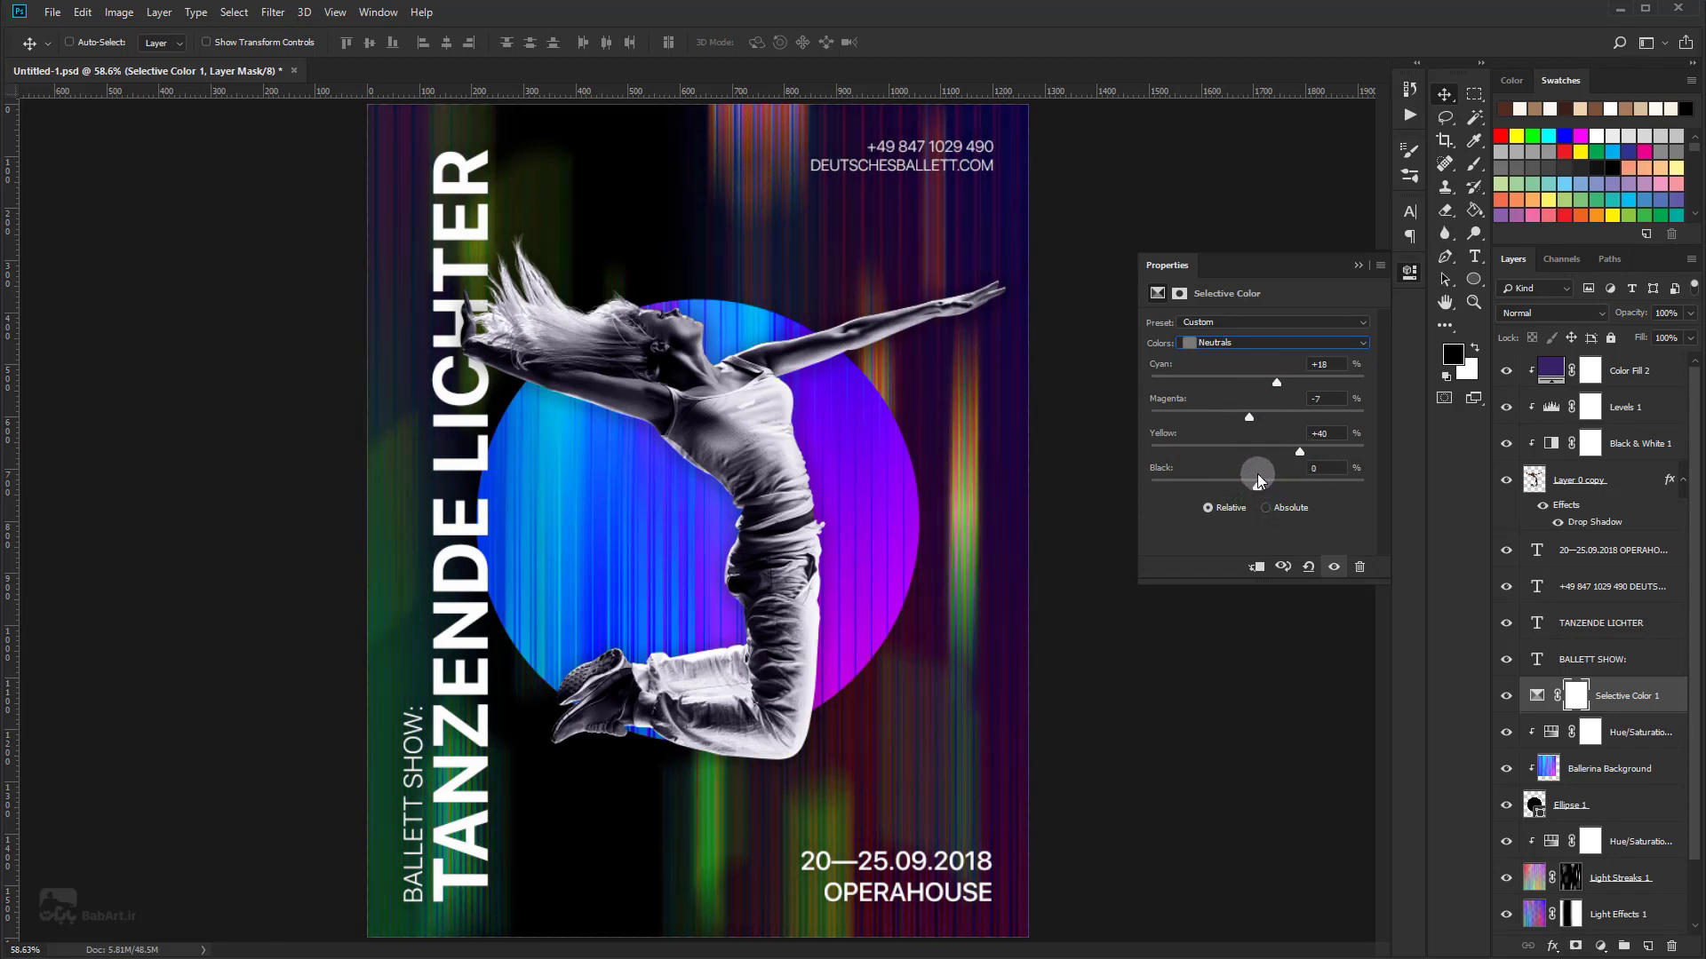
click(1276, 384)
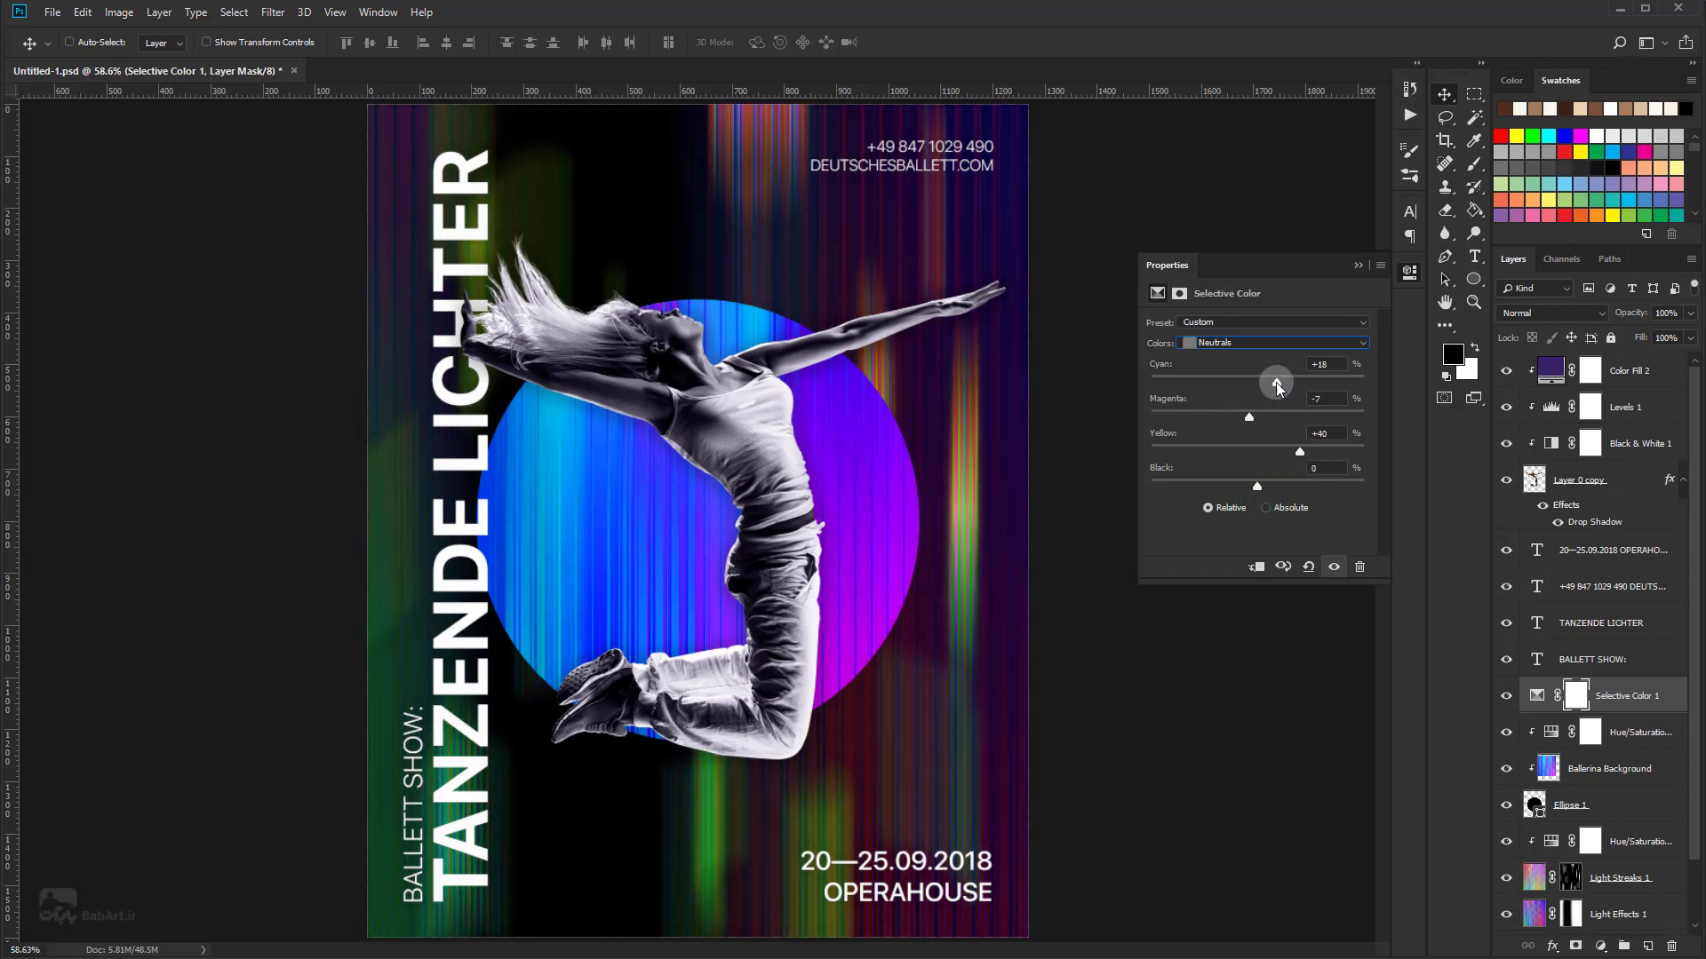
Step: Set the Blacks to Cyan +17 and compare the poster with and without the adjustment
click(1246, 345)
click(1214, 473)
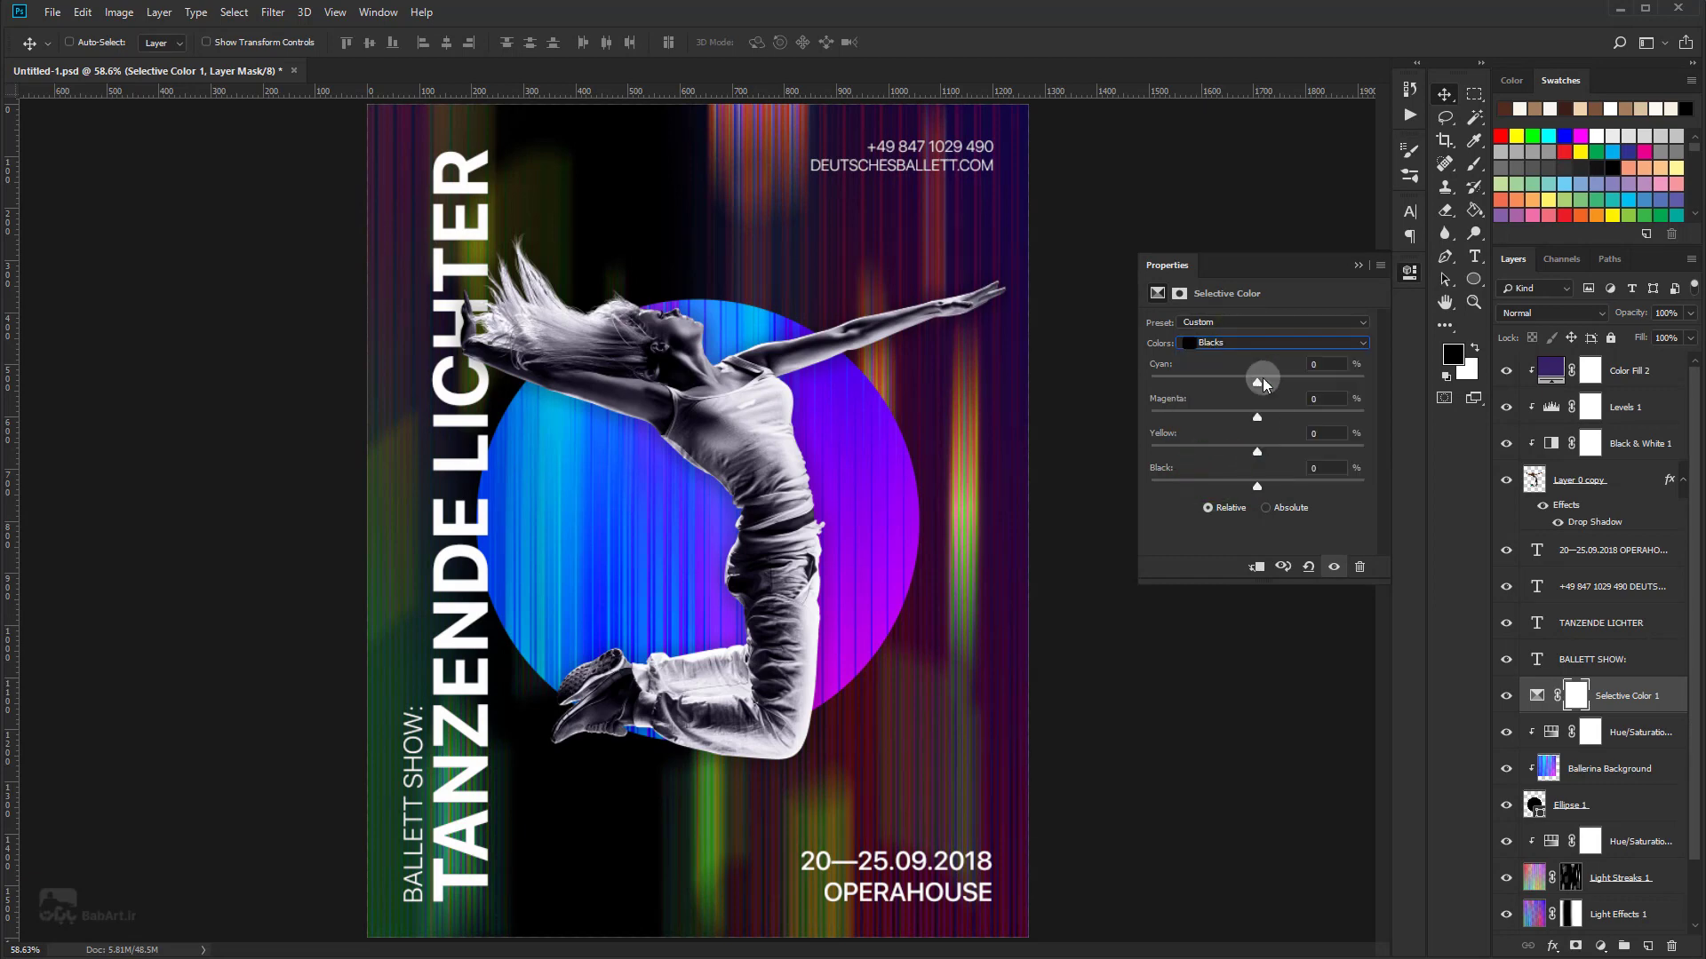
mouse_move(1265, 384)
mouse_down()
mouse_move(1244, 456)
mouse_move(1271, 484)
mouse_move(1254, 484)
mouse_up()
click(1356, 266)
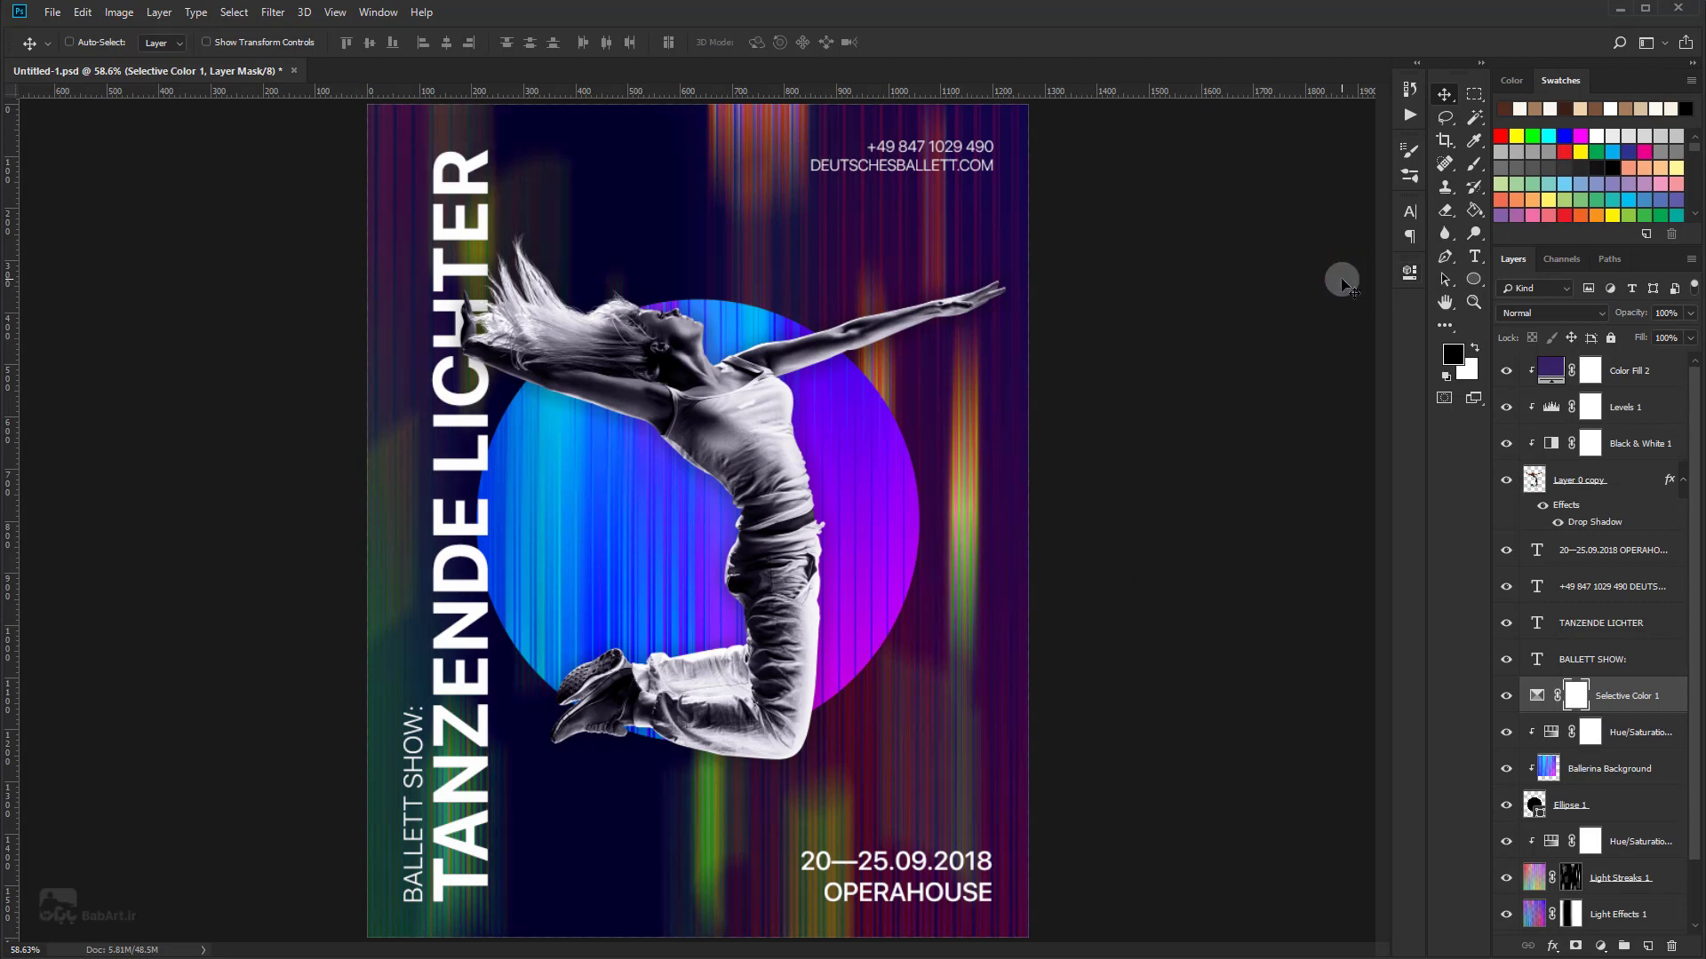
click(1507, 699)
click(76, 61)
Step: Export via Save for Web as JPEG High at quality 100, named Untitled-1.jpg
click(39, 16)
mouse_move(146, 253)
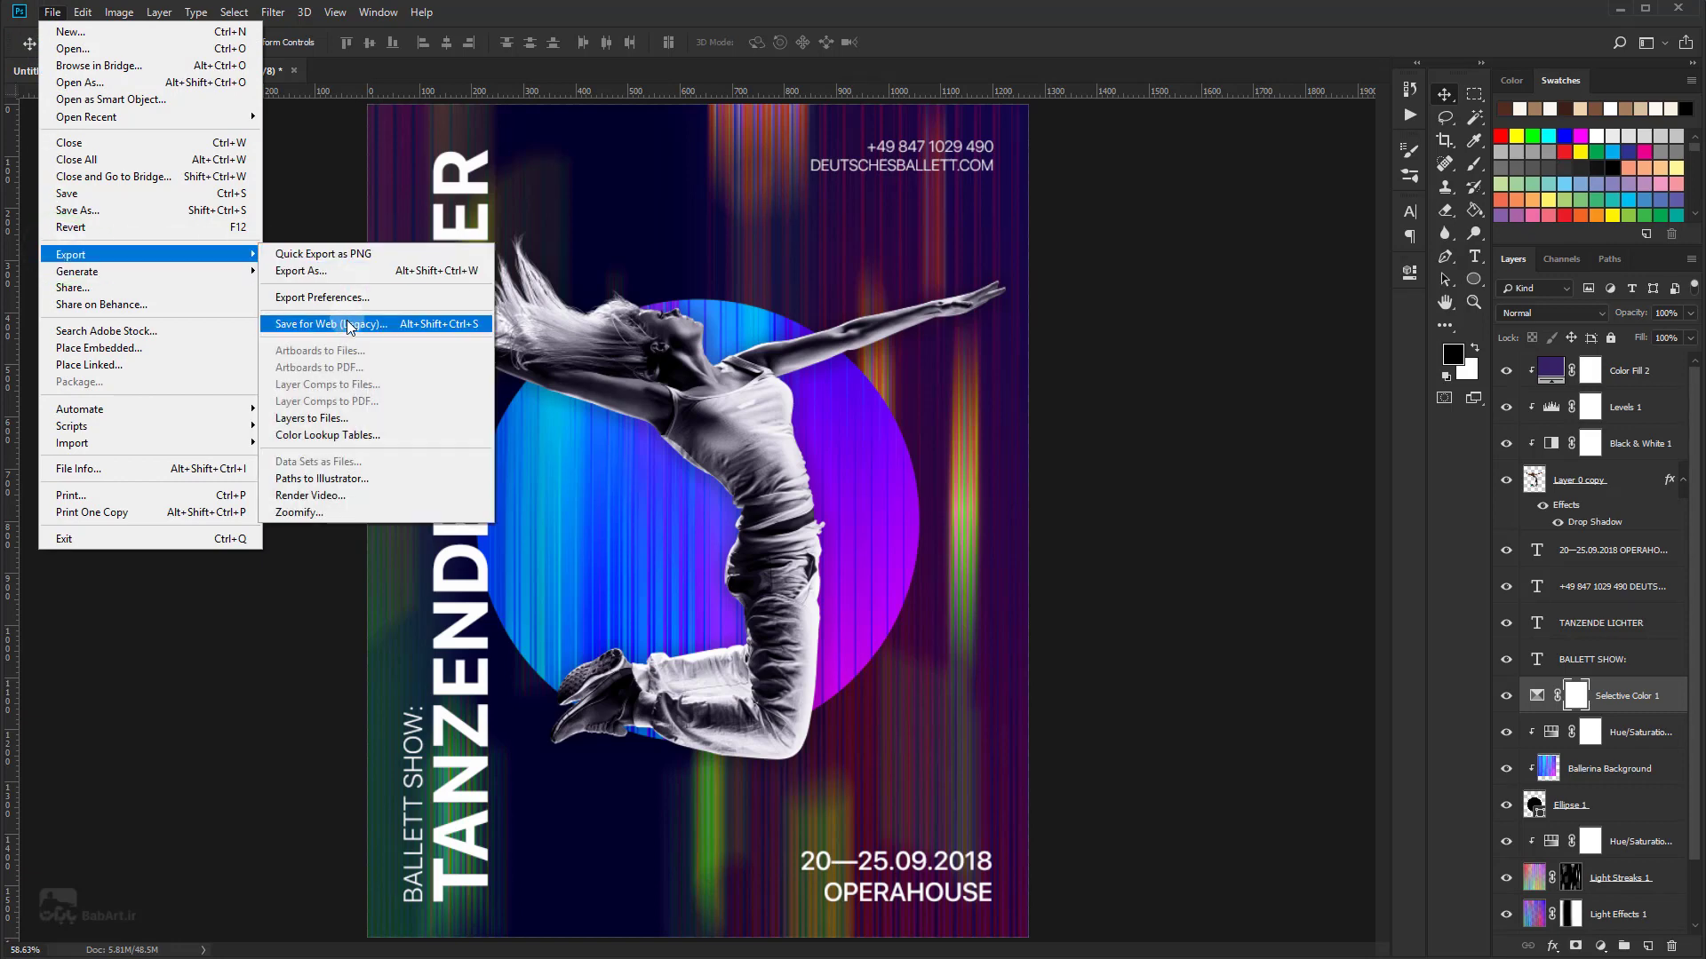
click(347, 324)
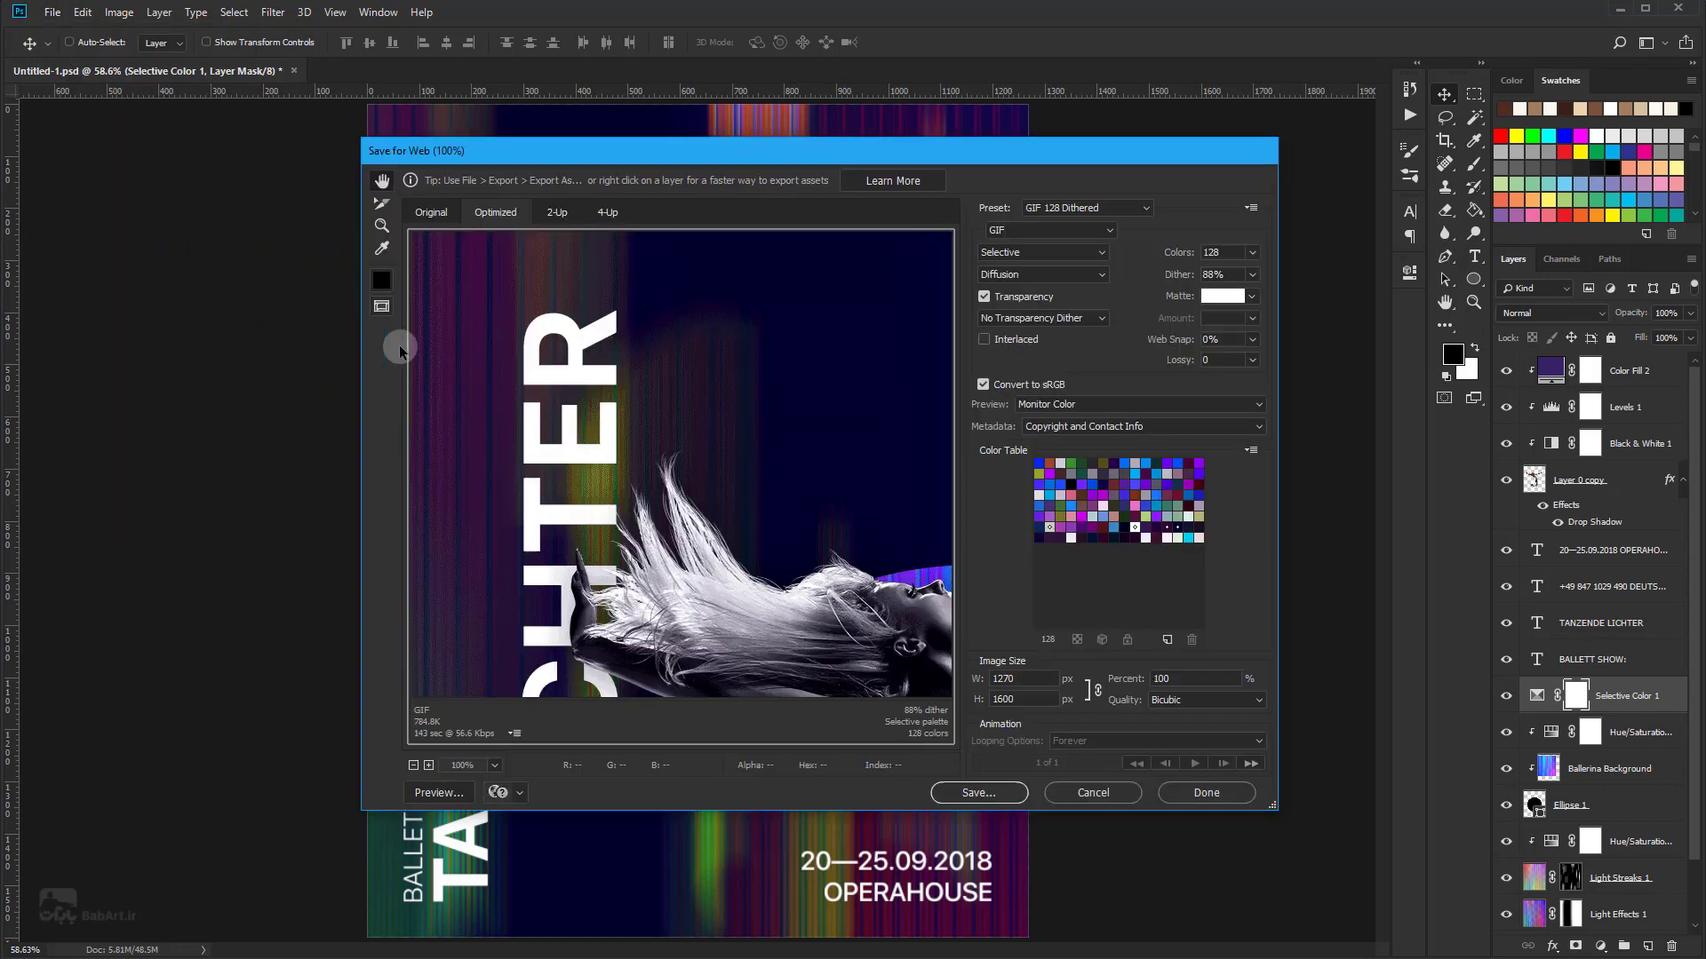
click(1075, 208)
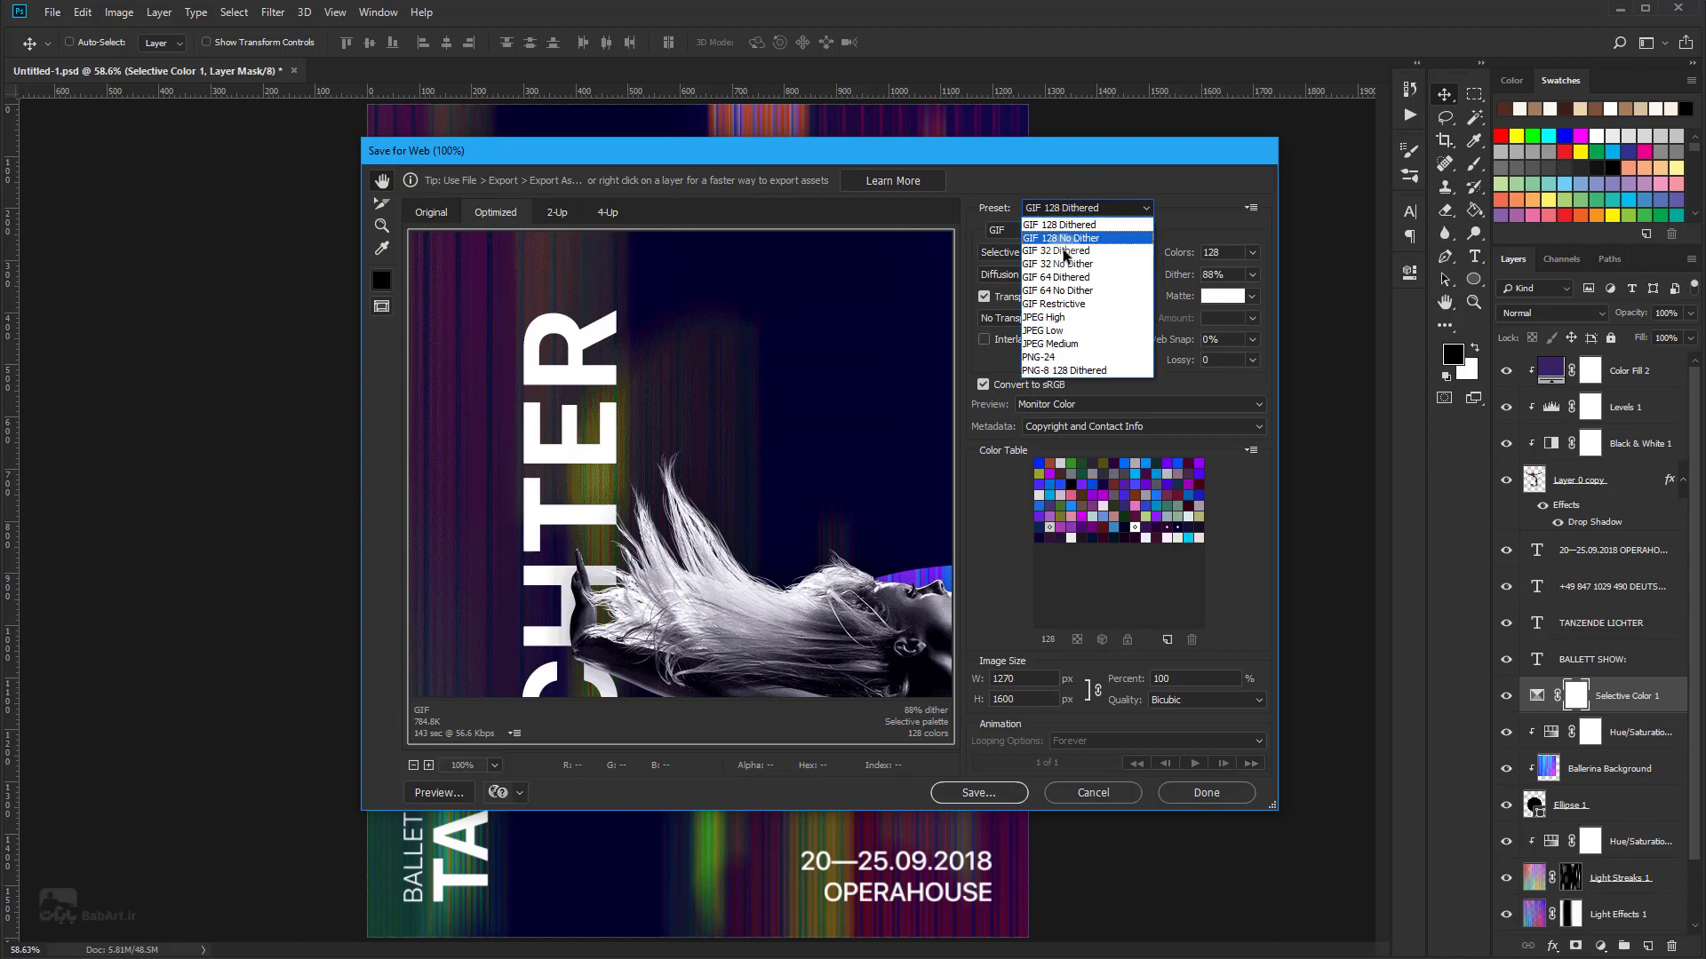
click(1046, 317)
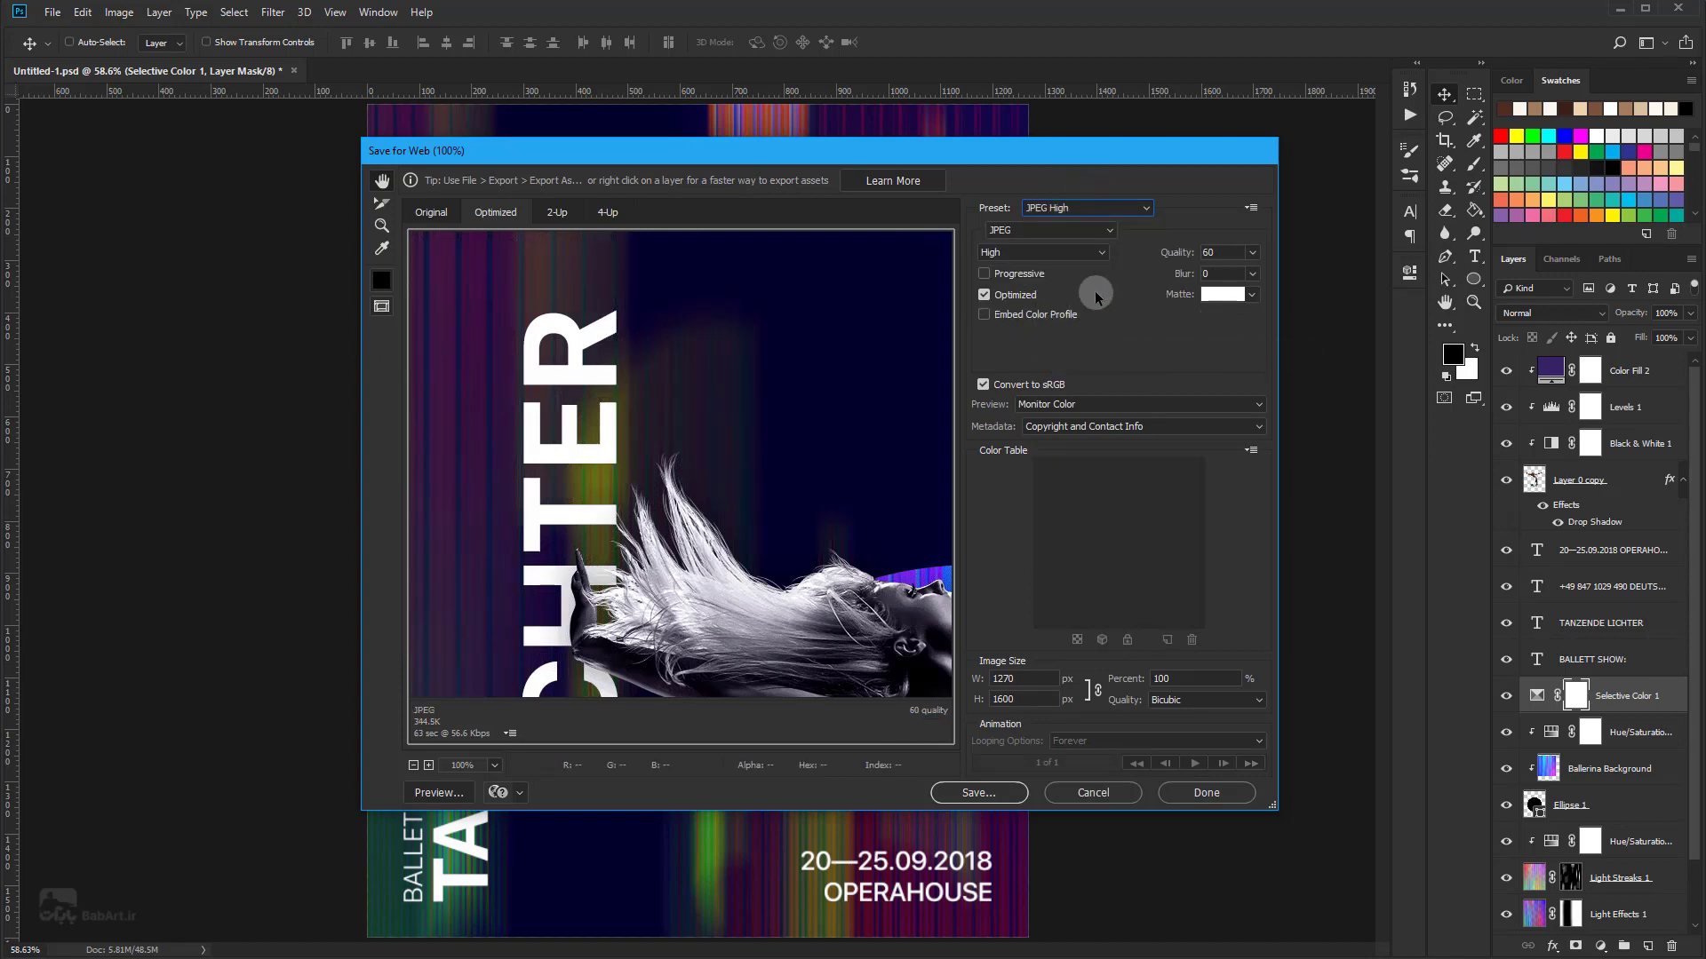
click(1252, 253)
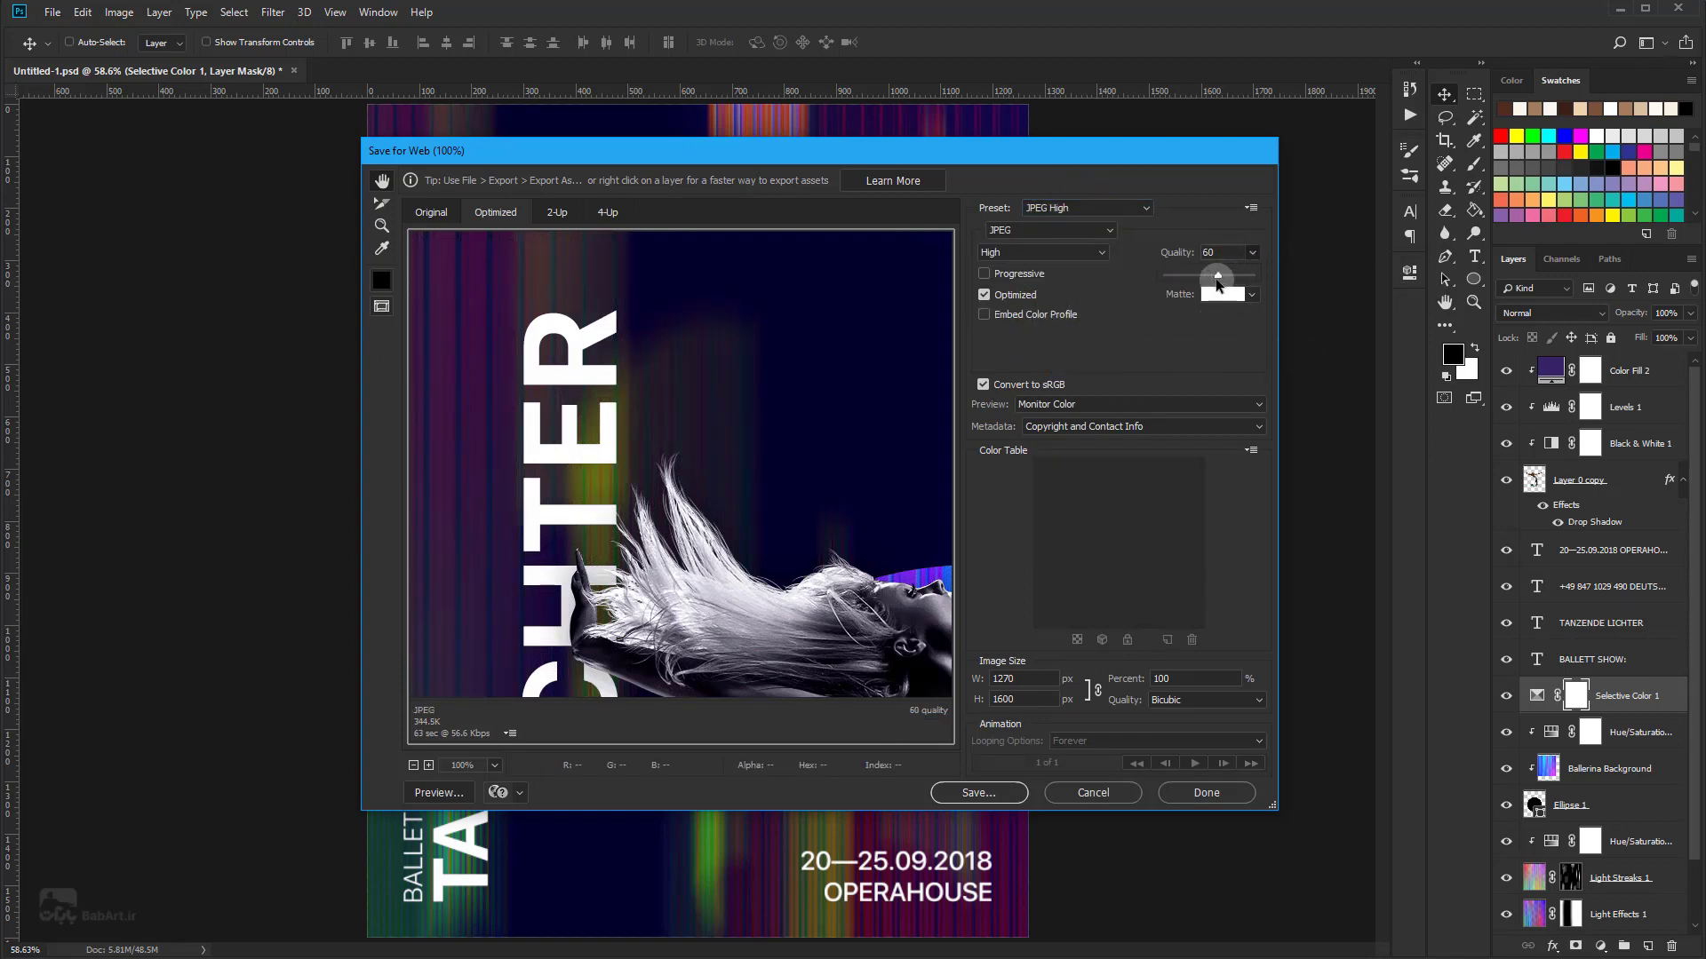
drag(1217, 275, 1253, 275)
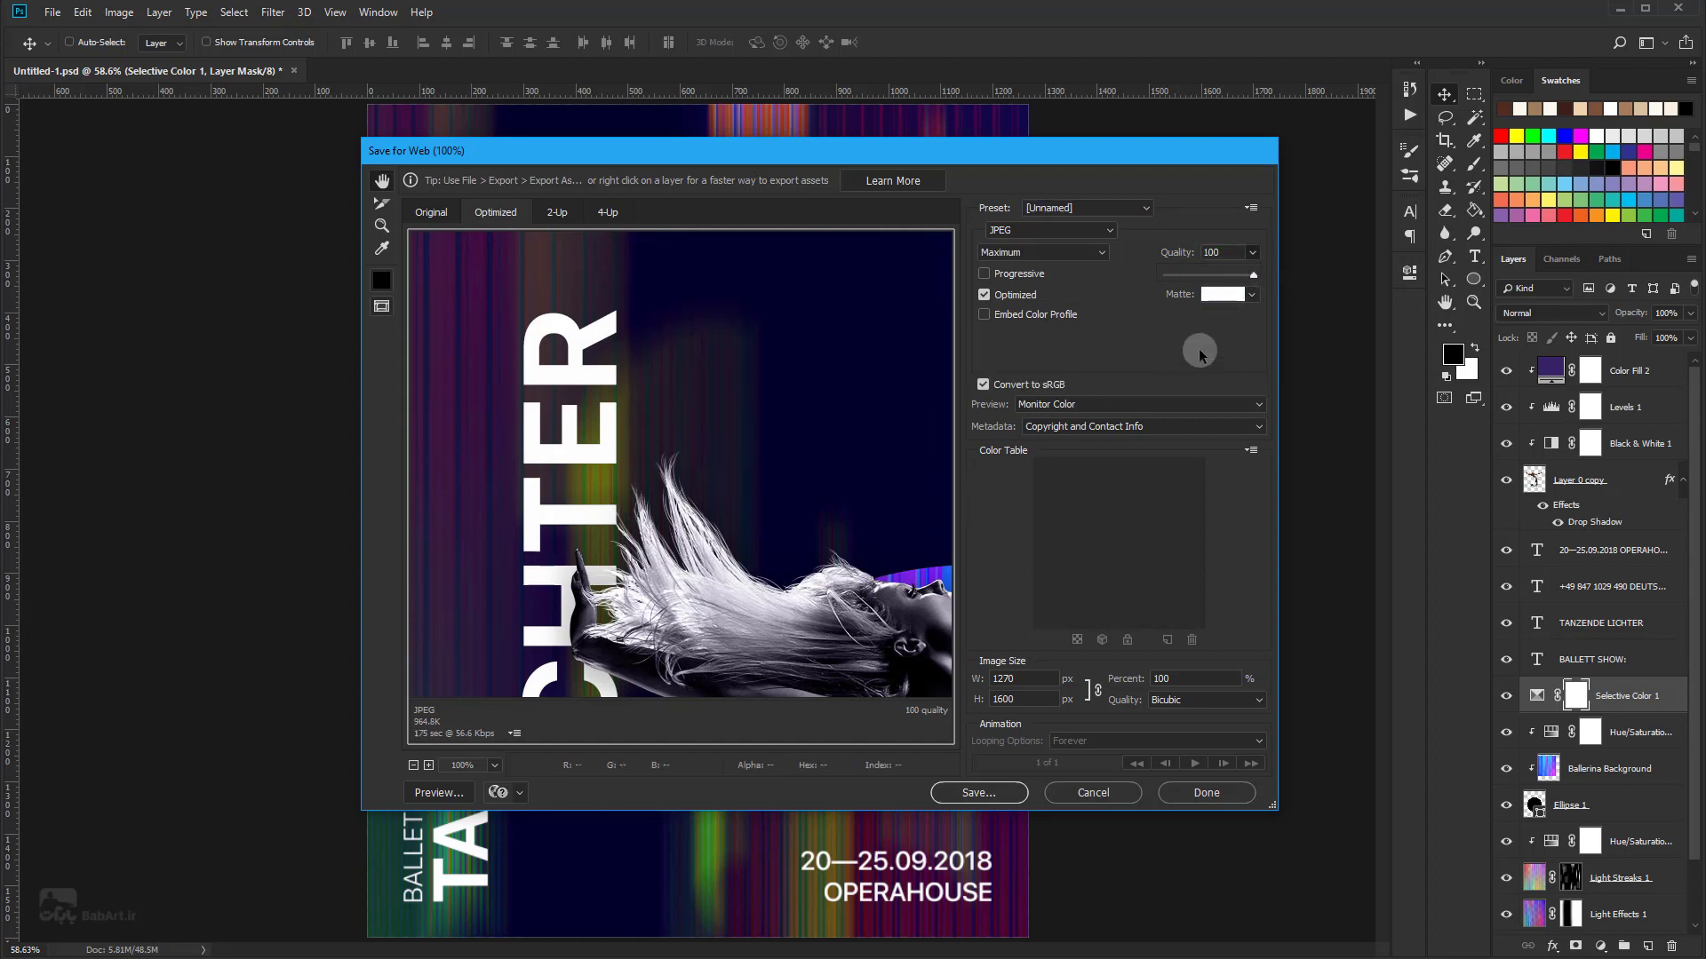
click(1002, 802)
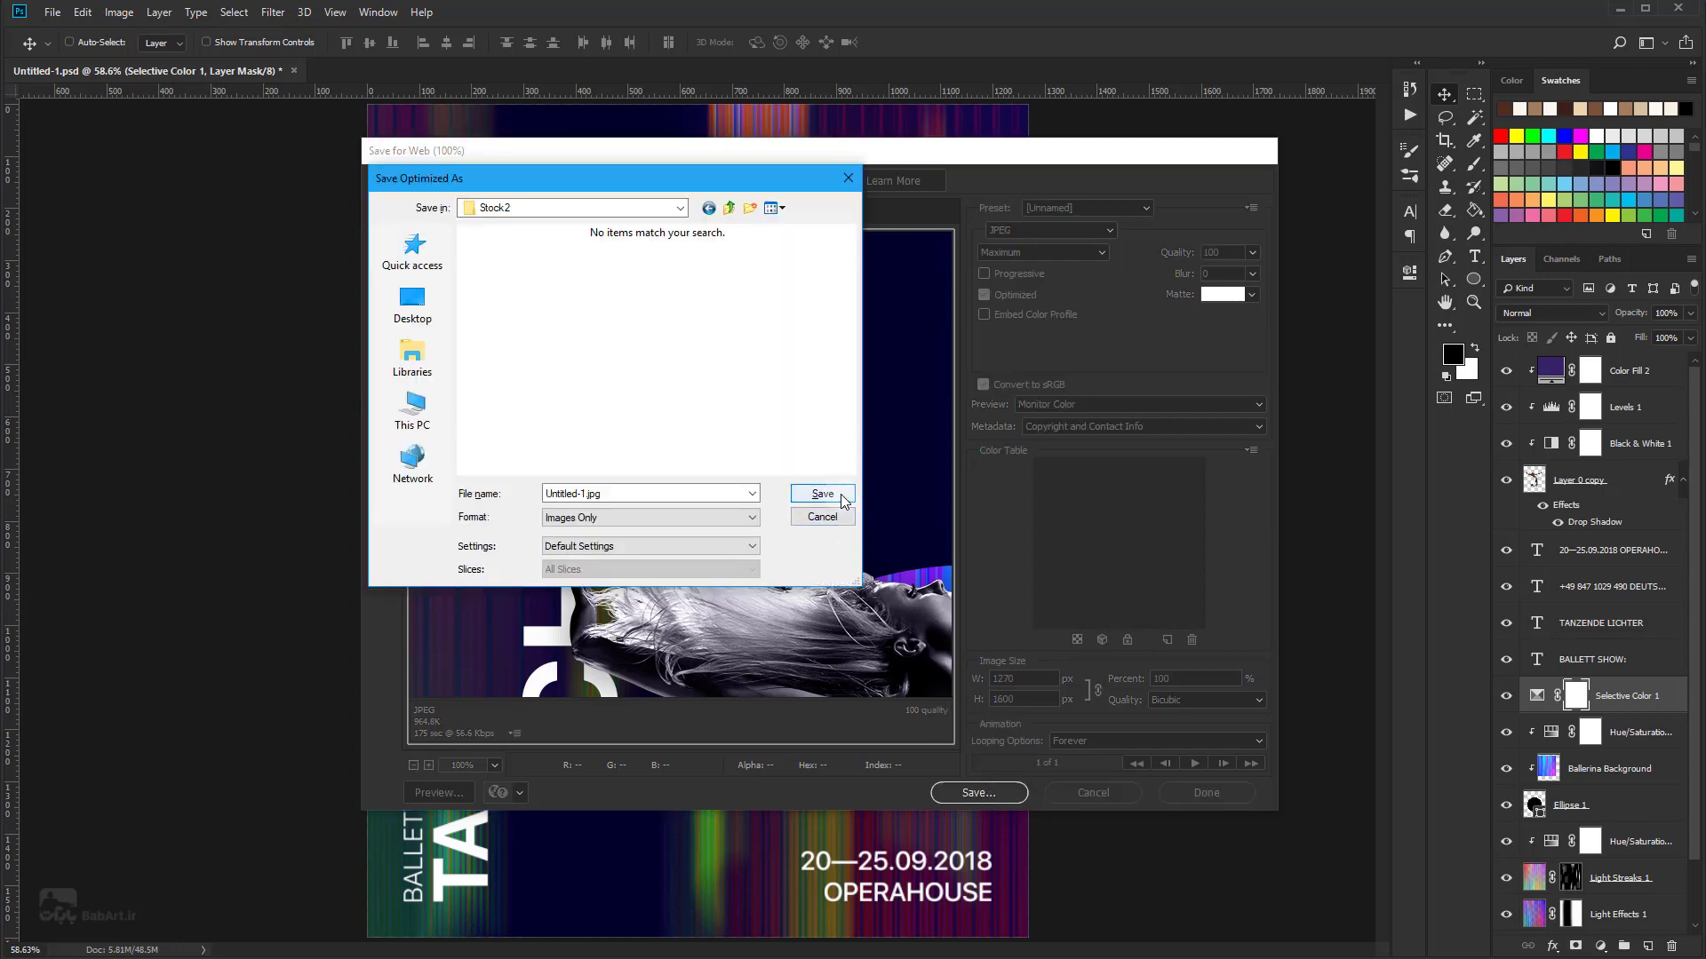
click(843, 499)
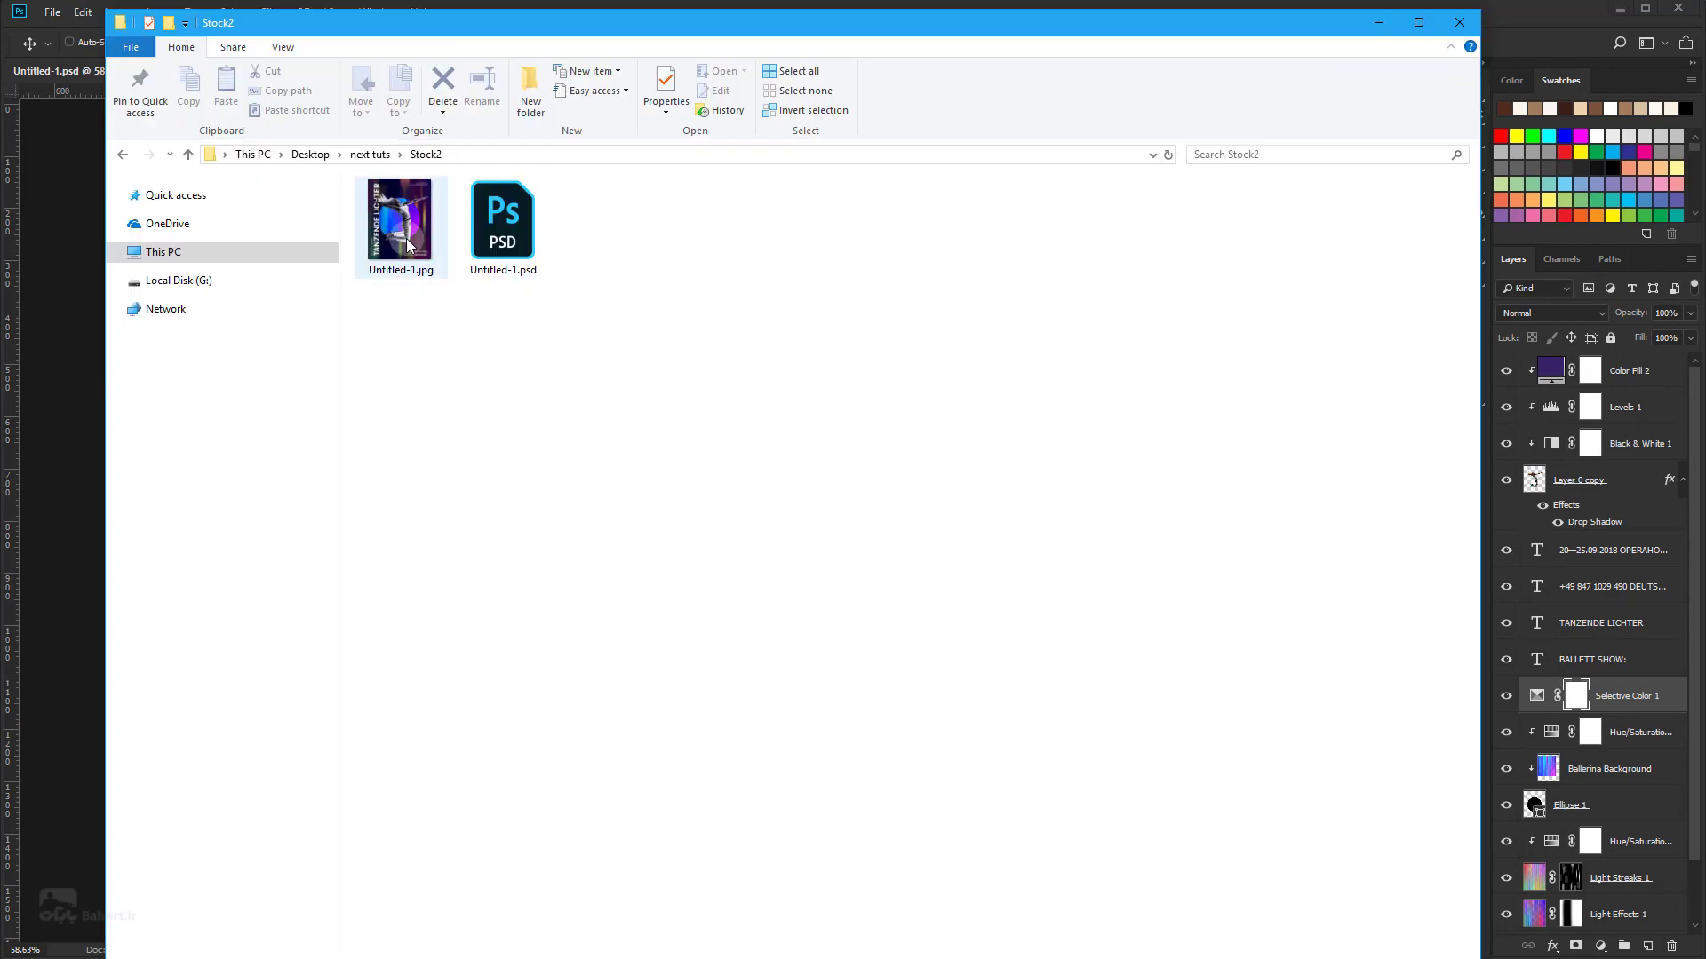
click(408, 240)
double_click(407, 245)
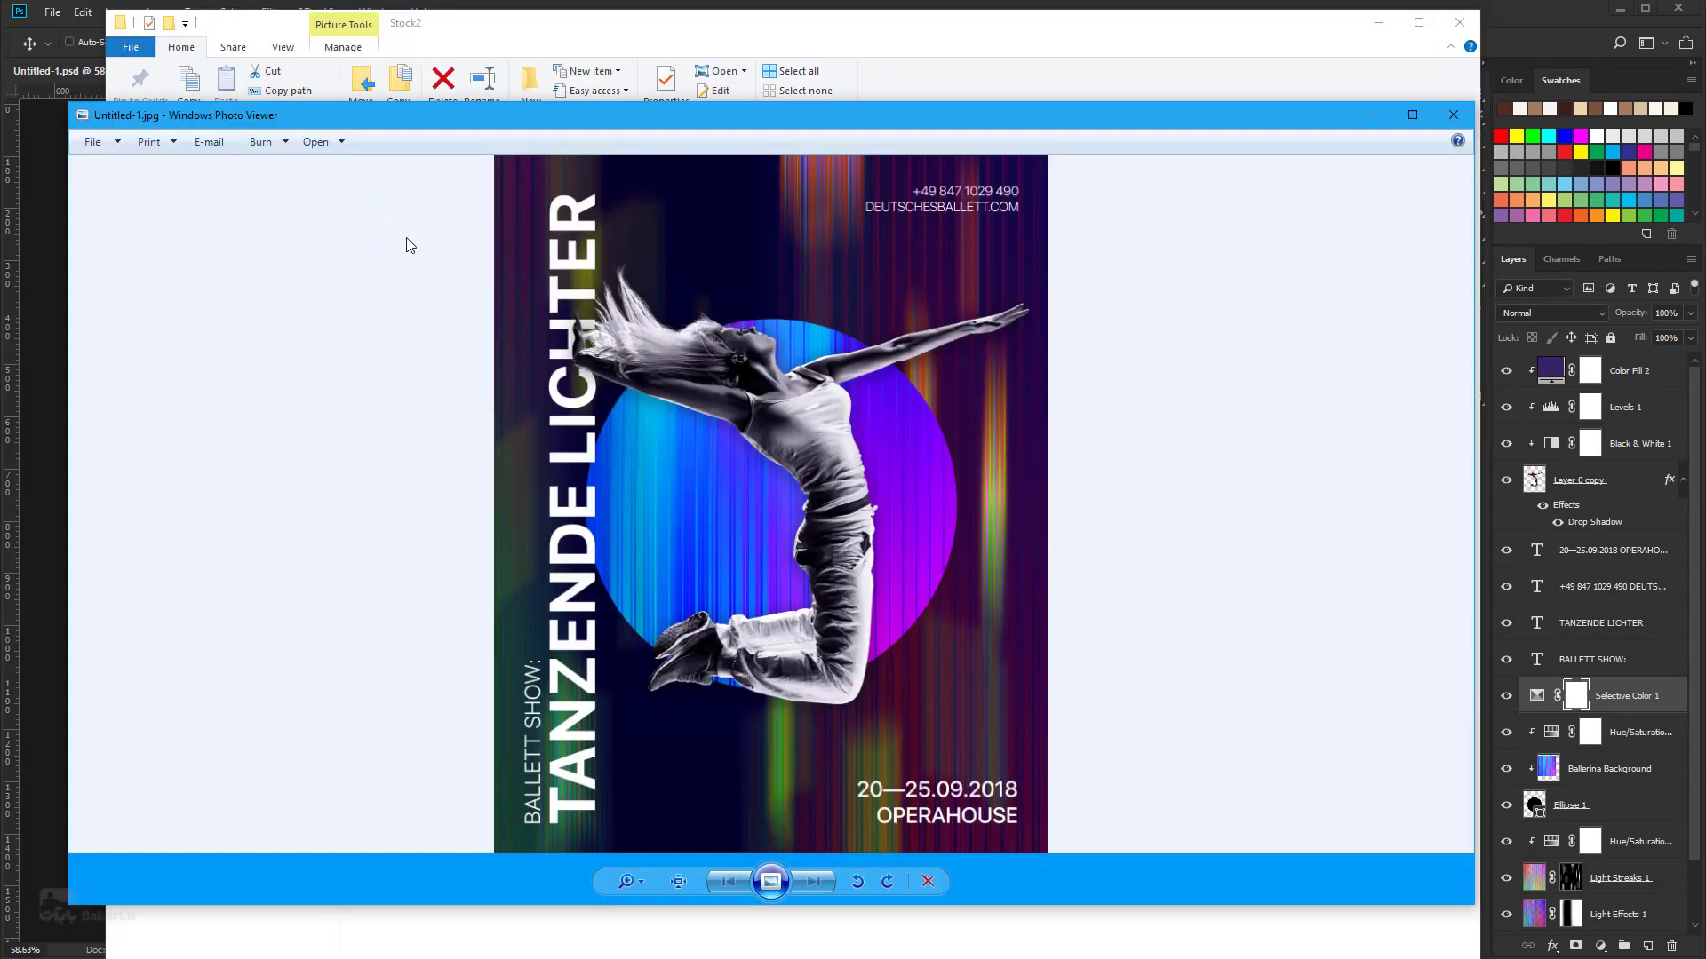
click(675, 882)
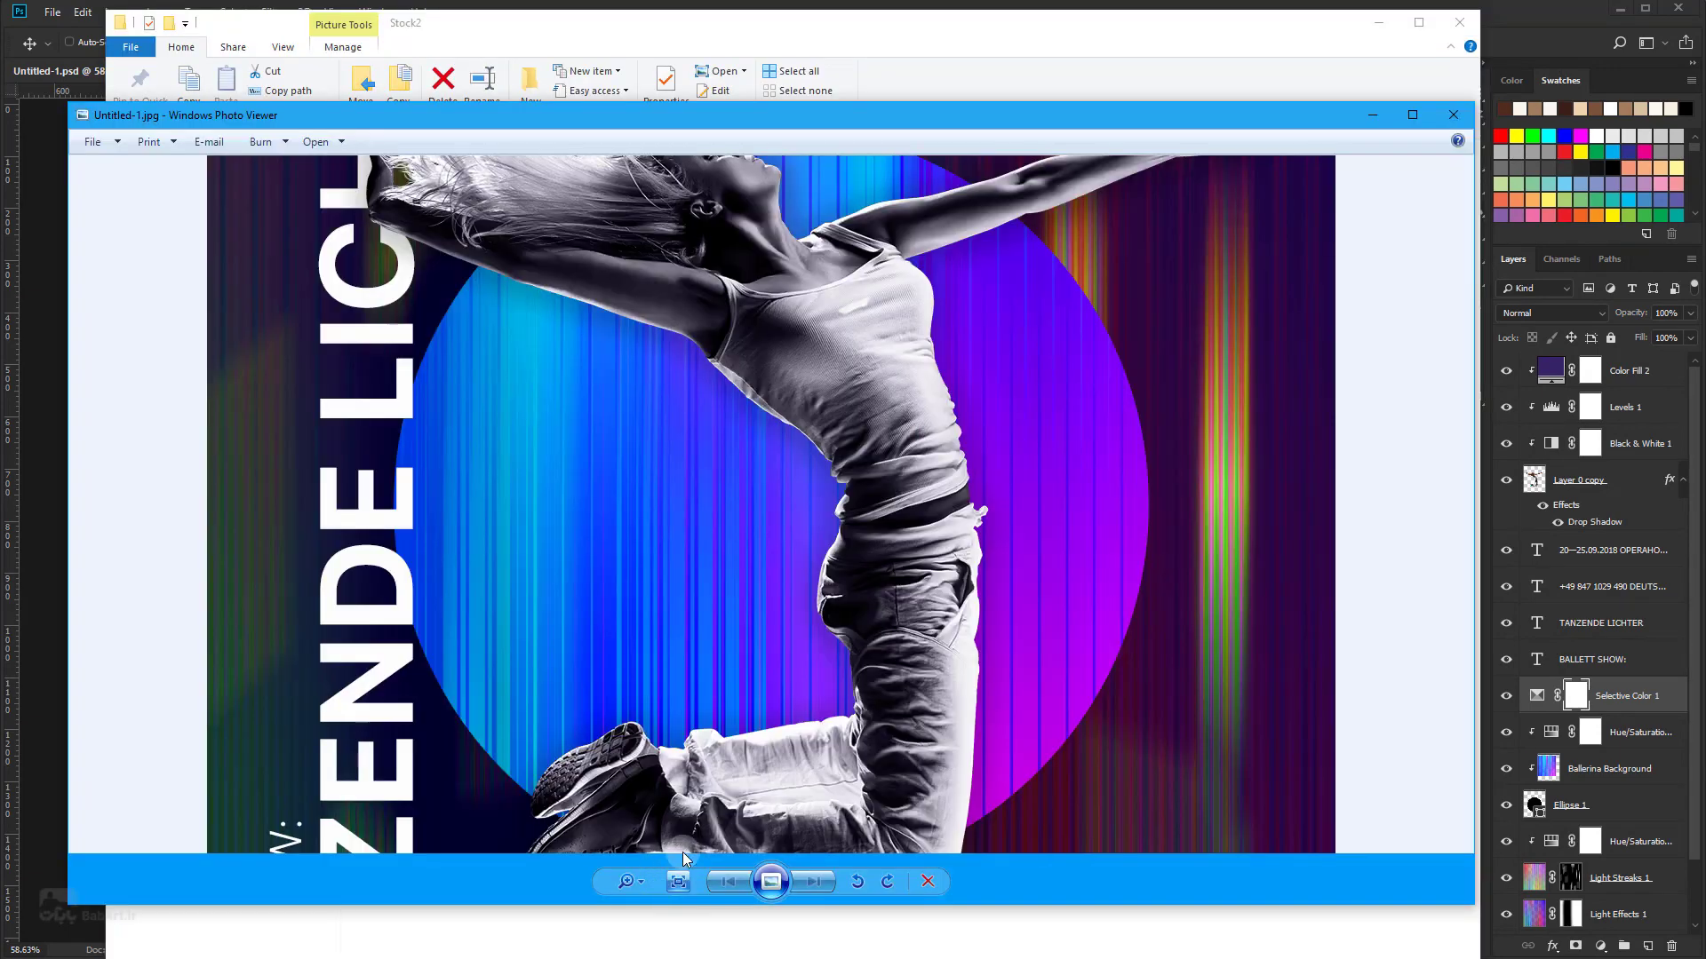
drag(639, 436, 1098, 301)
mouse_move(1131, 569)
mouse_down()
mouse_move(1146, 226)
mouse_move(1081, 579)
mouse_up()
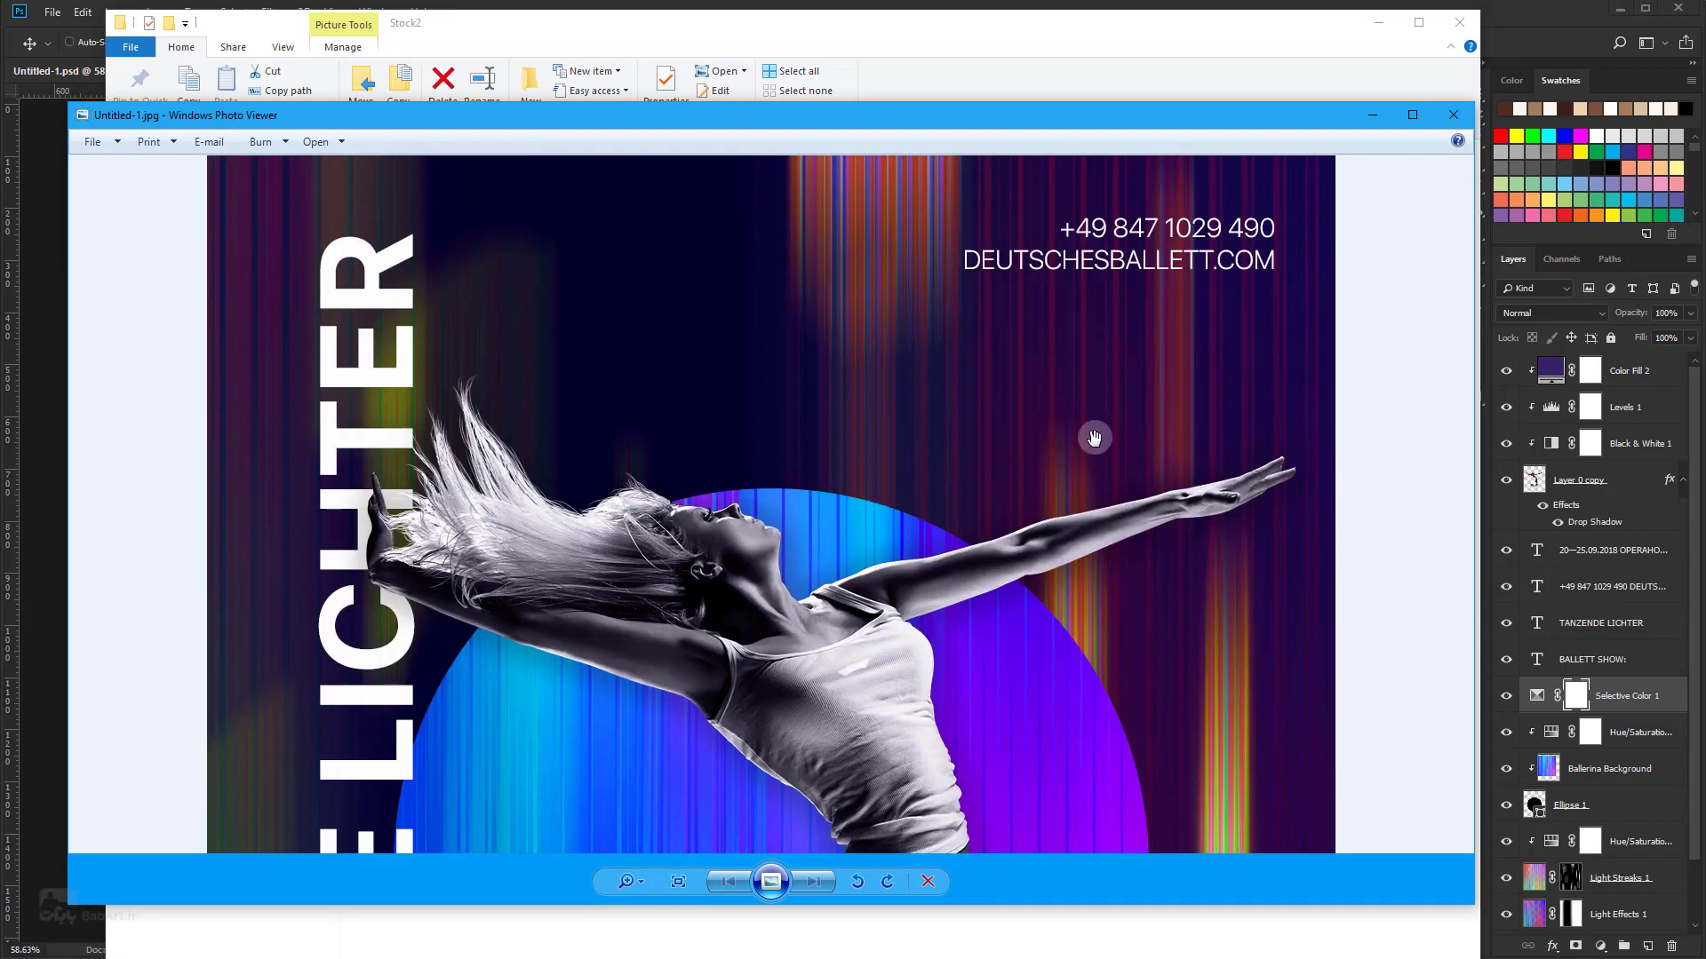
click(1461, 115)
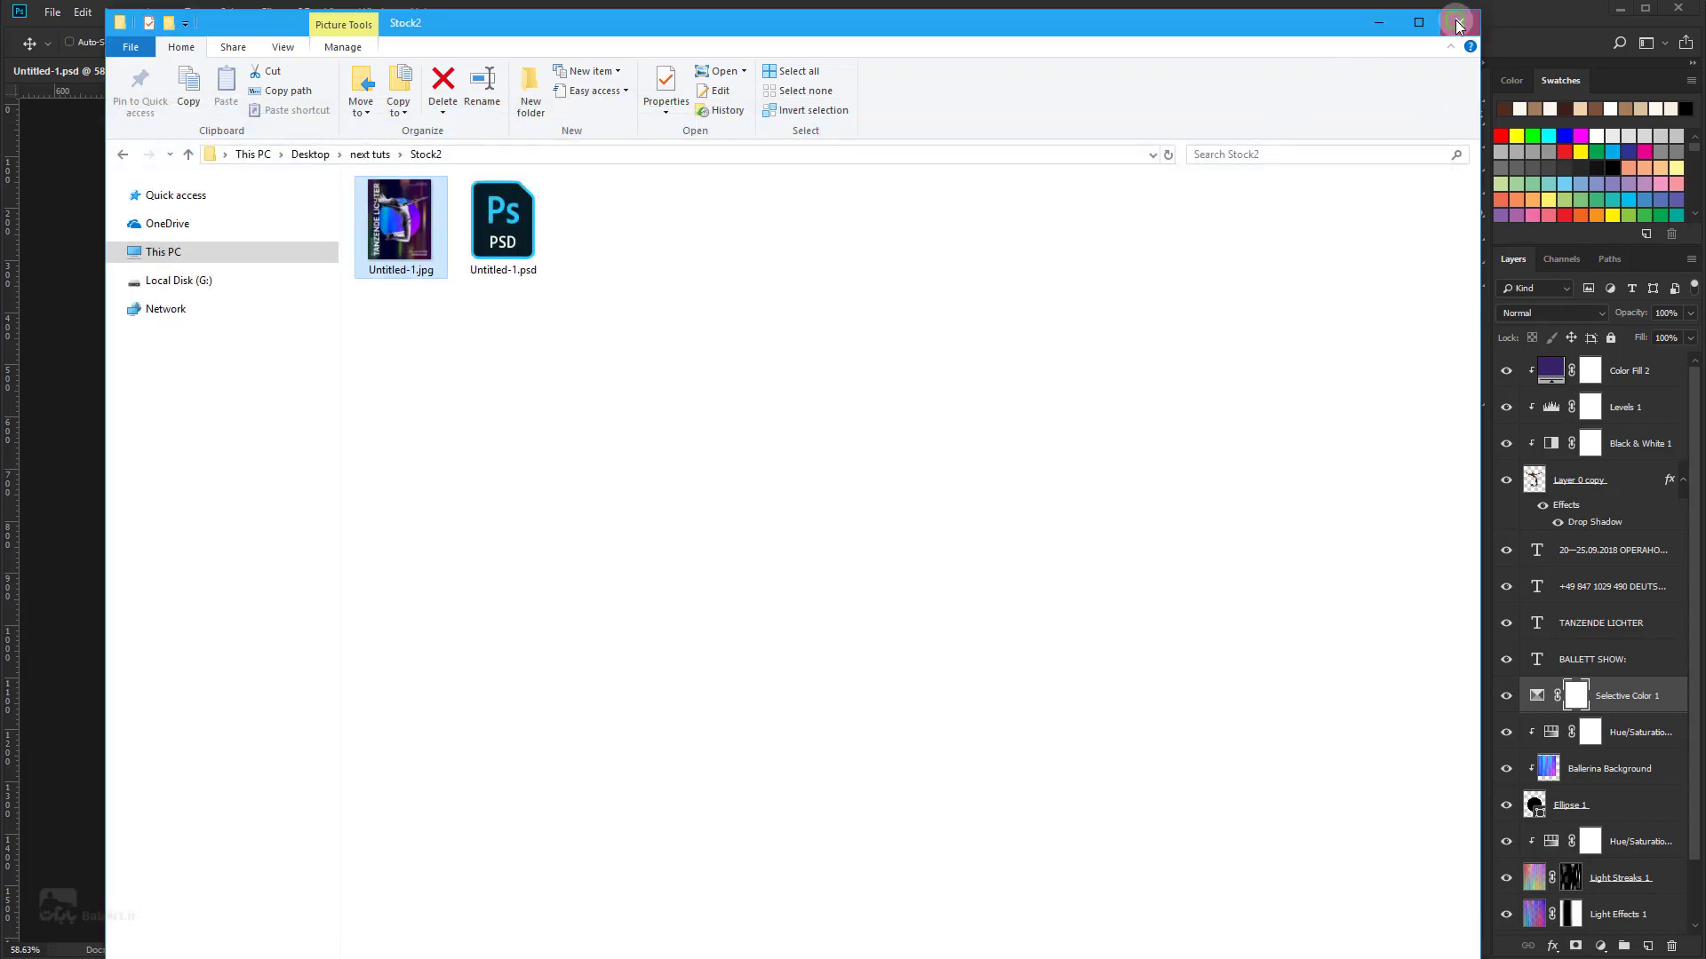
click(1459, 22)
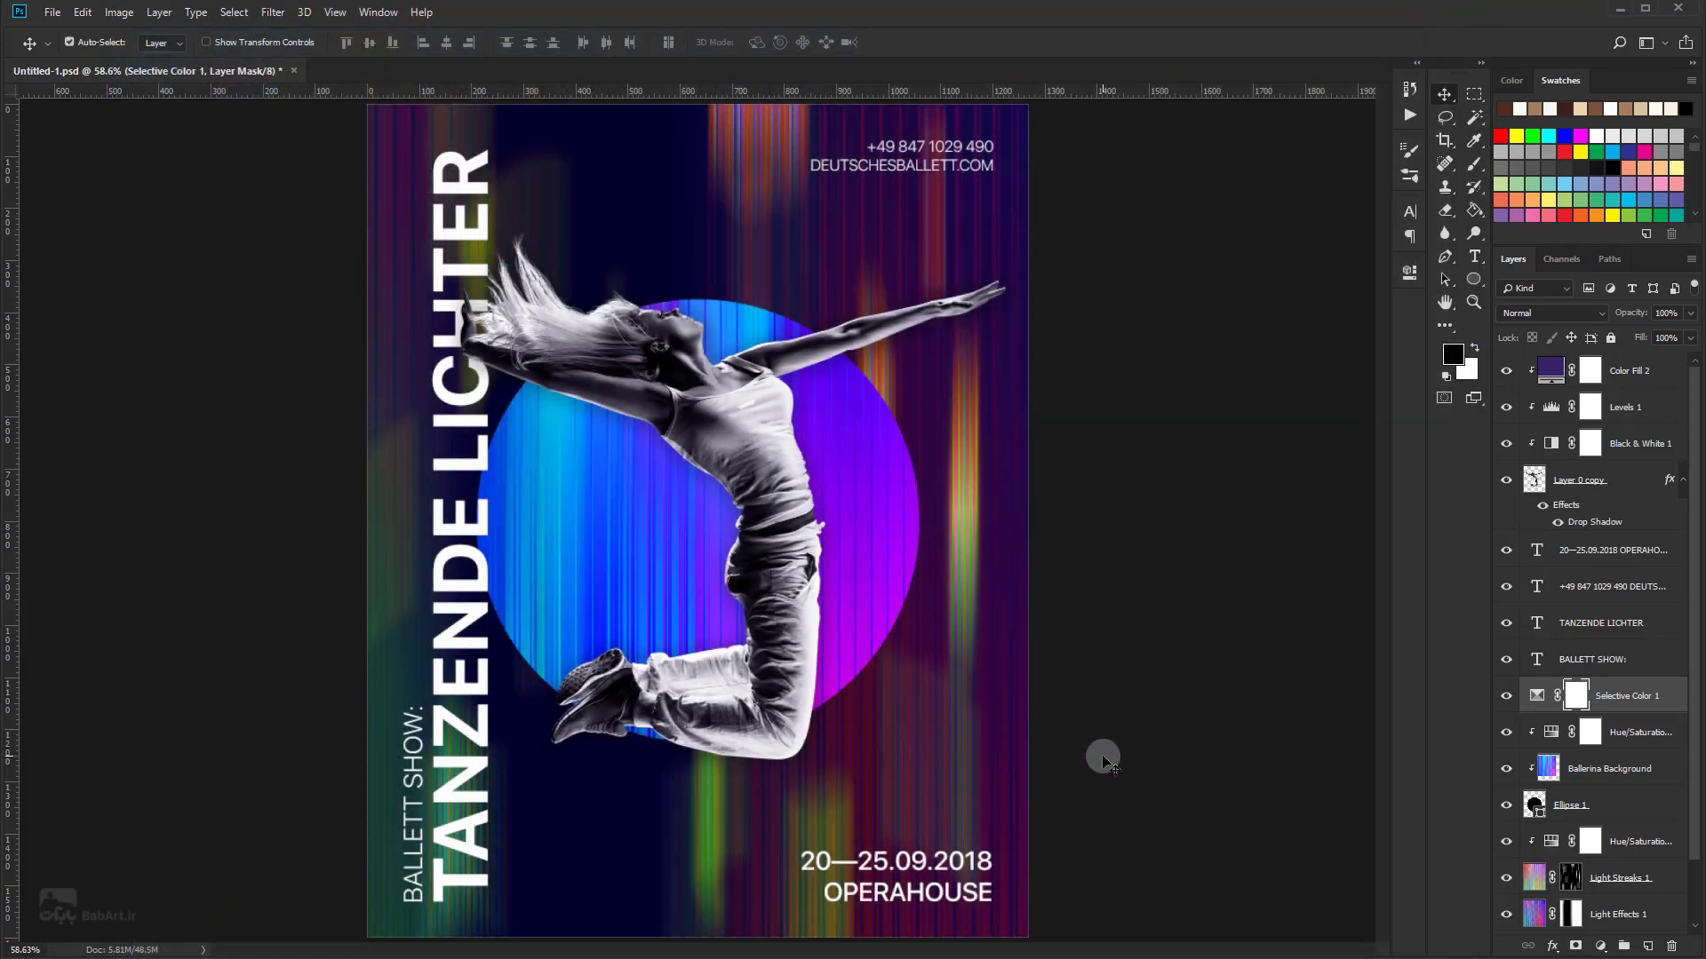